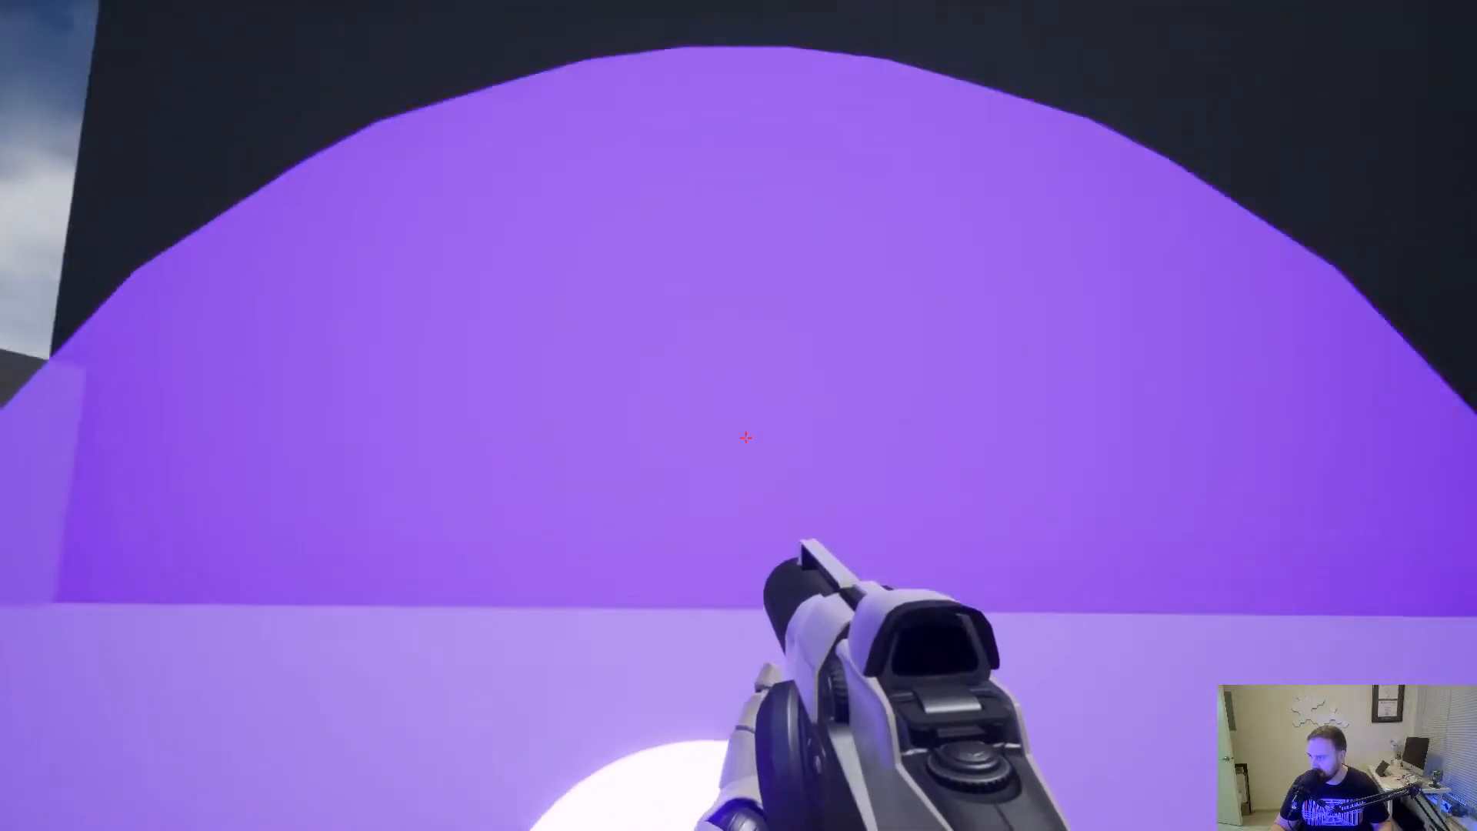
Test the shield by shooting at it in the running game, leave full screen and end the play session.
{"action": "left_click", "coordinate": [745, 438]}
{"action": "left_click", "coordinate": [745, 438]}
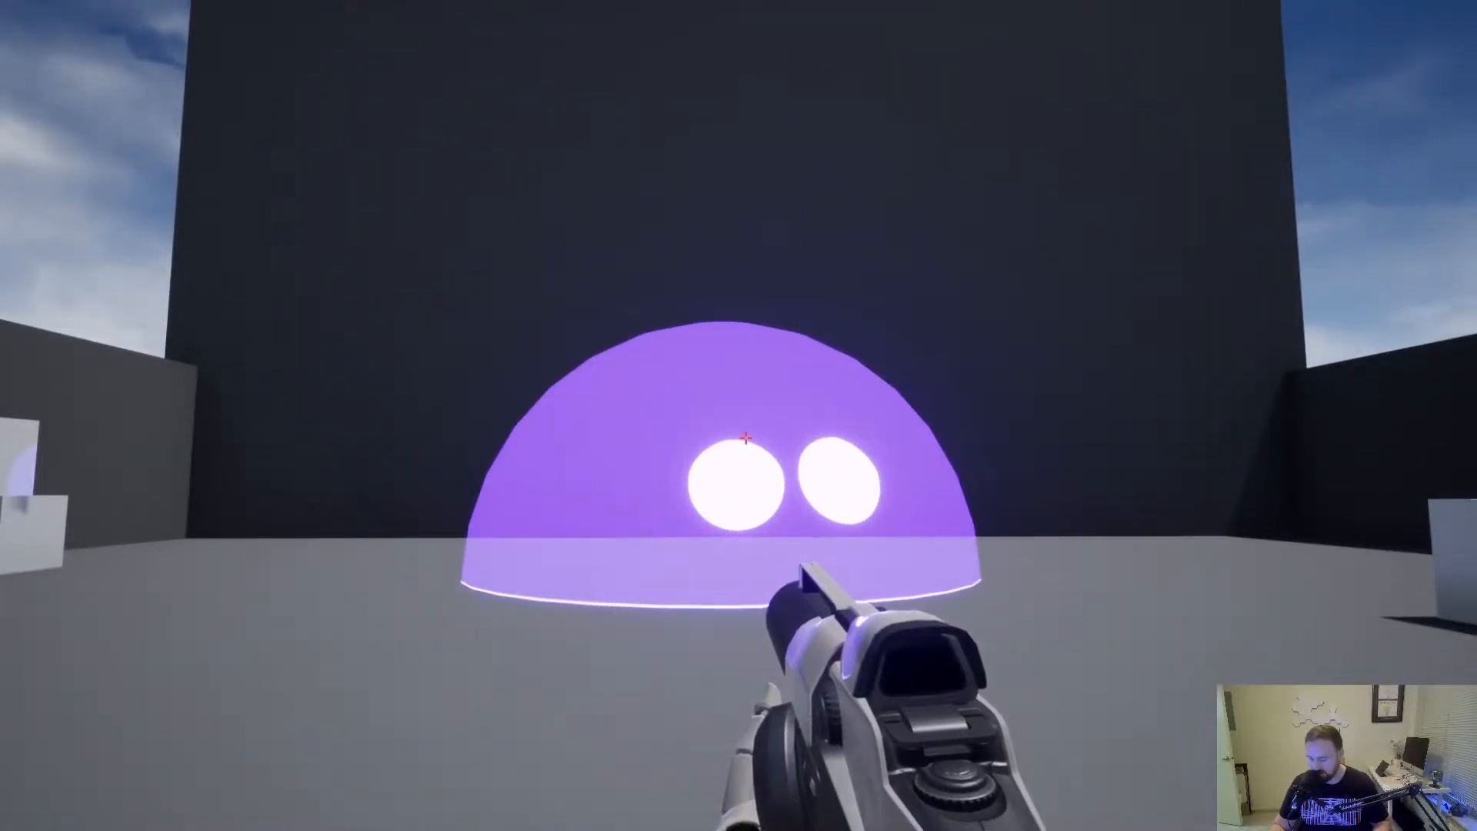
{"action": "key", "text": "F11"}
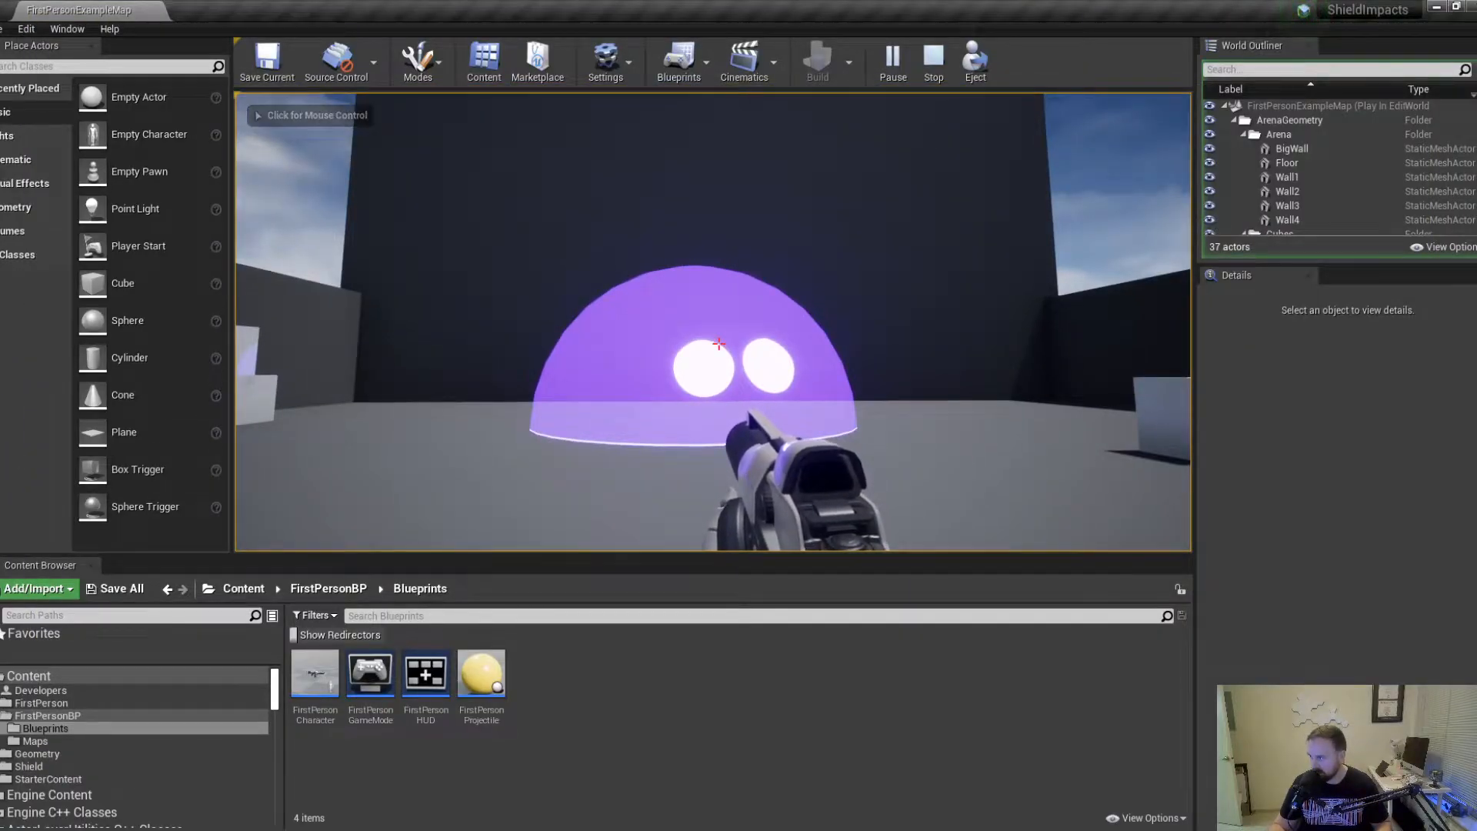
{"action": "left_click", "coordinate": [478, 386]}
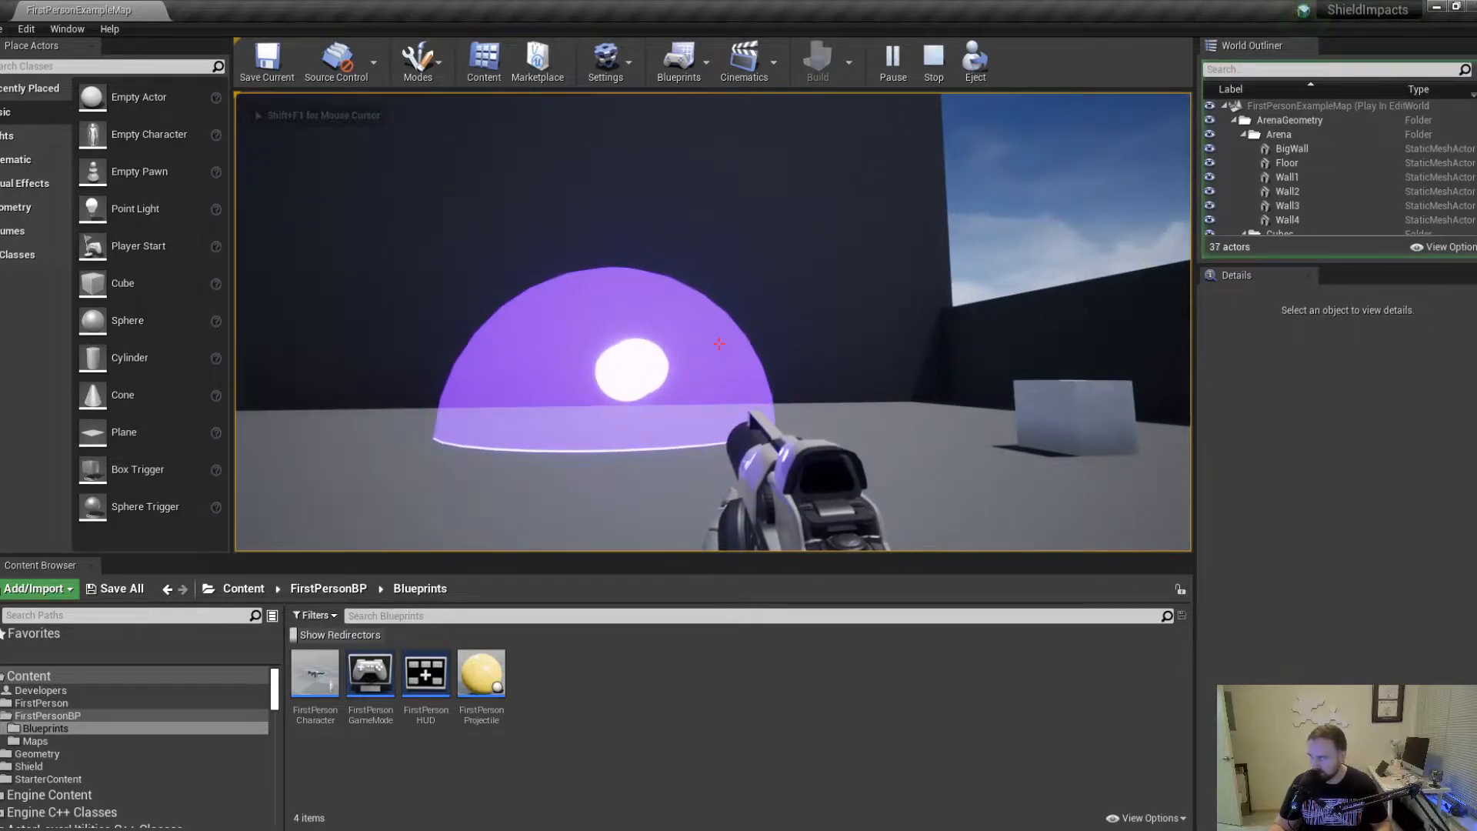
{"action": "key", "text": "shift+F1"}
{"action": "scroll", "coordinate": [1329, 200], "scroll_direction": "down", "scroll_amount": 5}
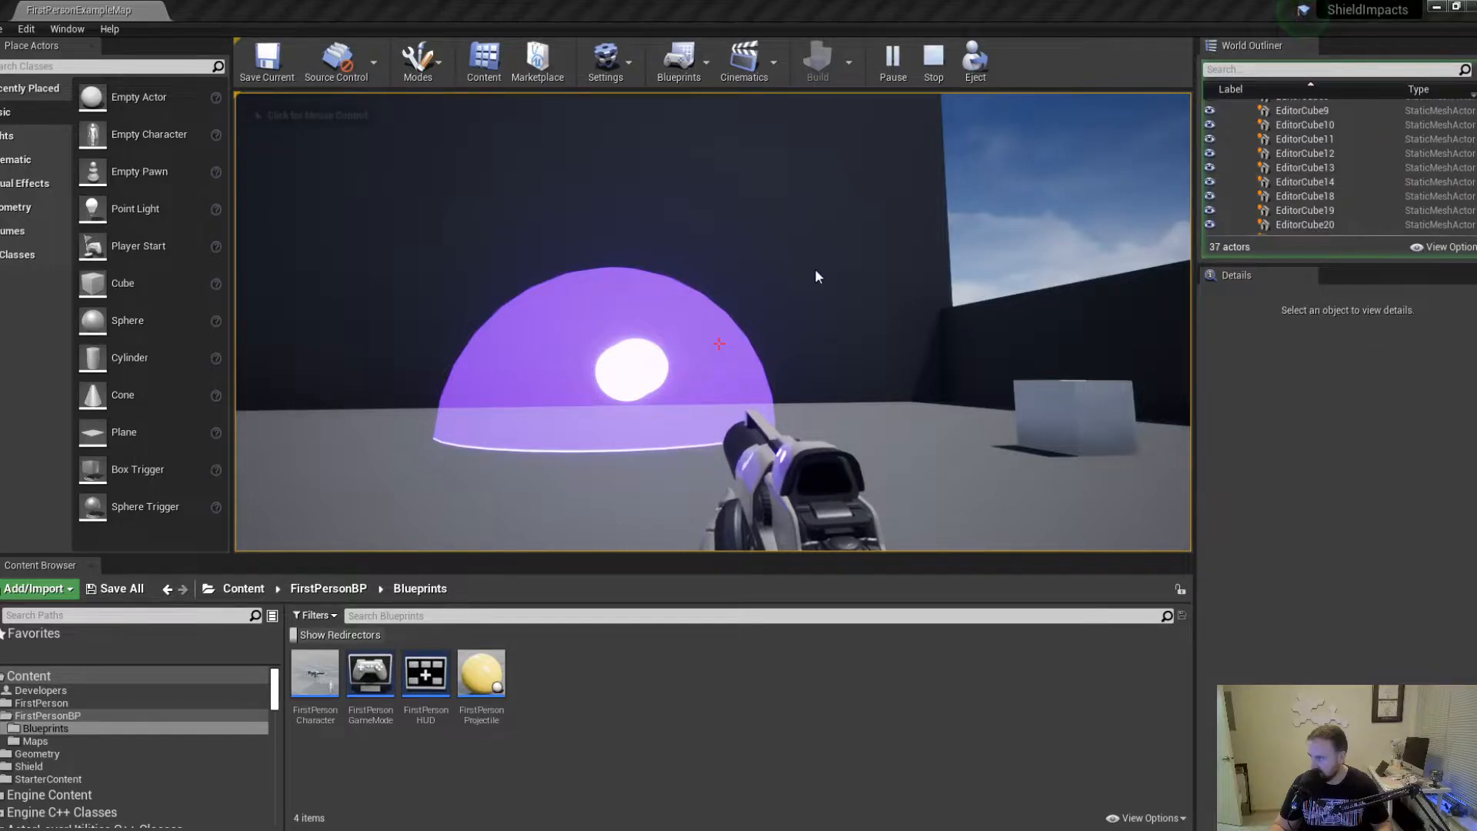
{"action": "left_click", "coordinate": [934, 72]}
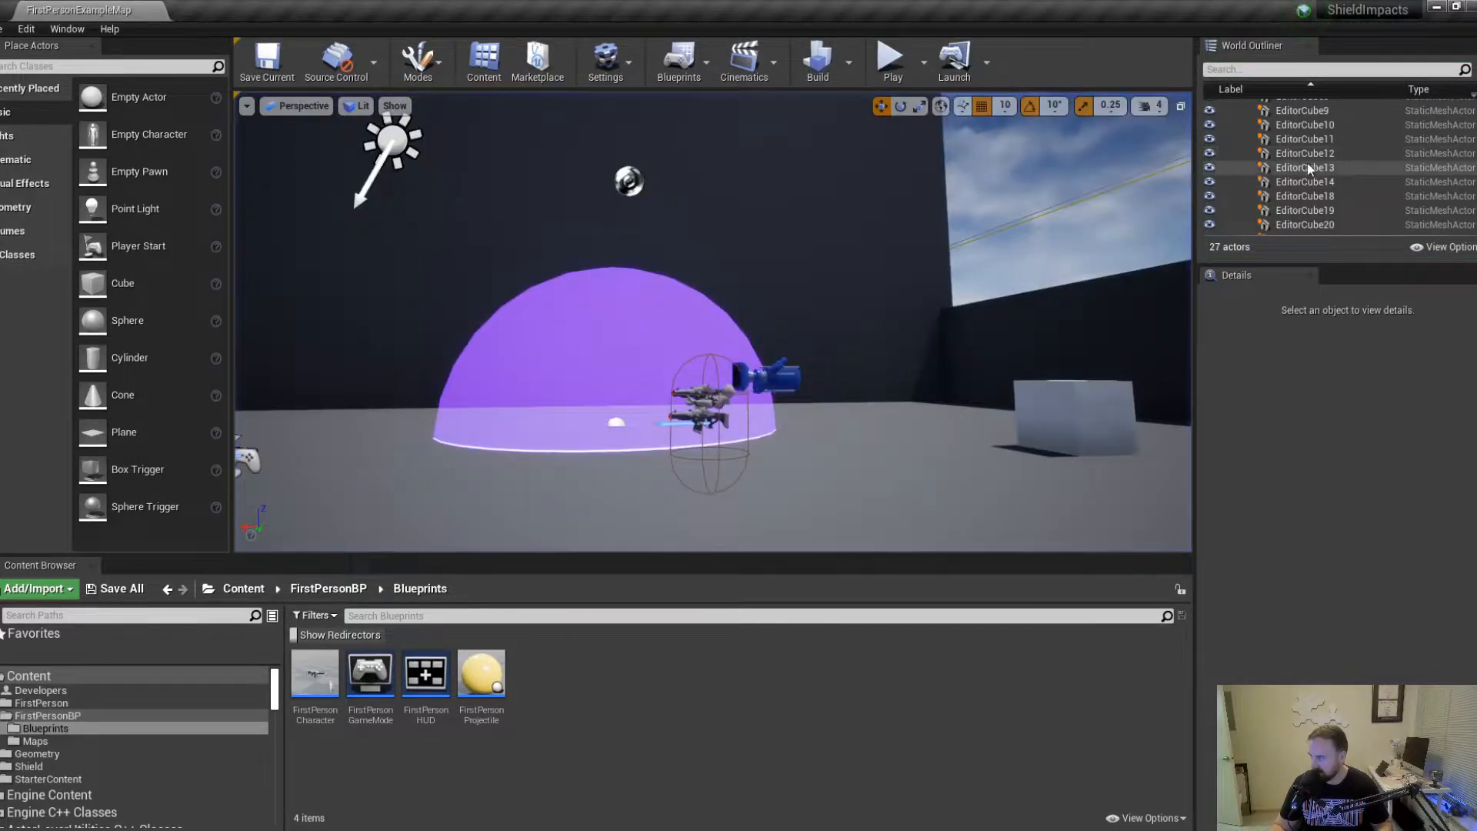
Select the Shield component of BP_ShieldImpact and show its M_Shield material graph in a maximized editor window.
{"action": "left_click", "coordinate": [663, 343]}
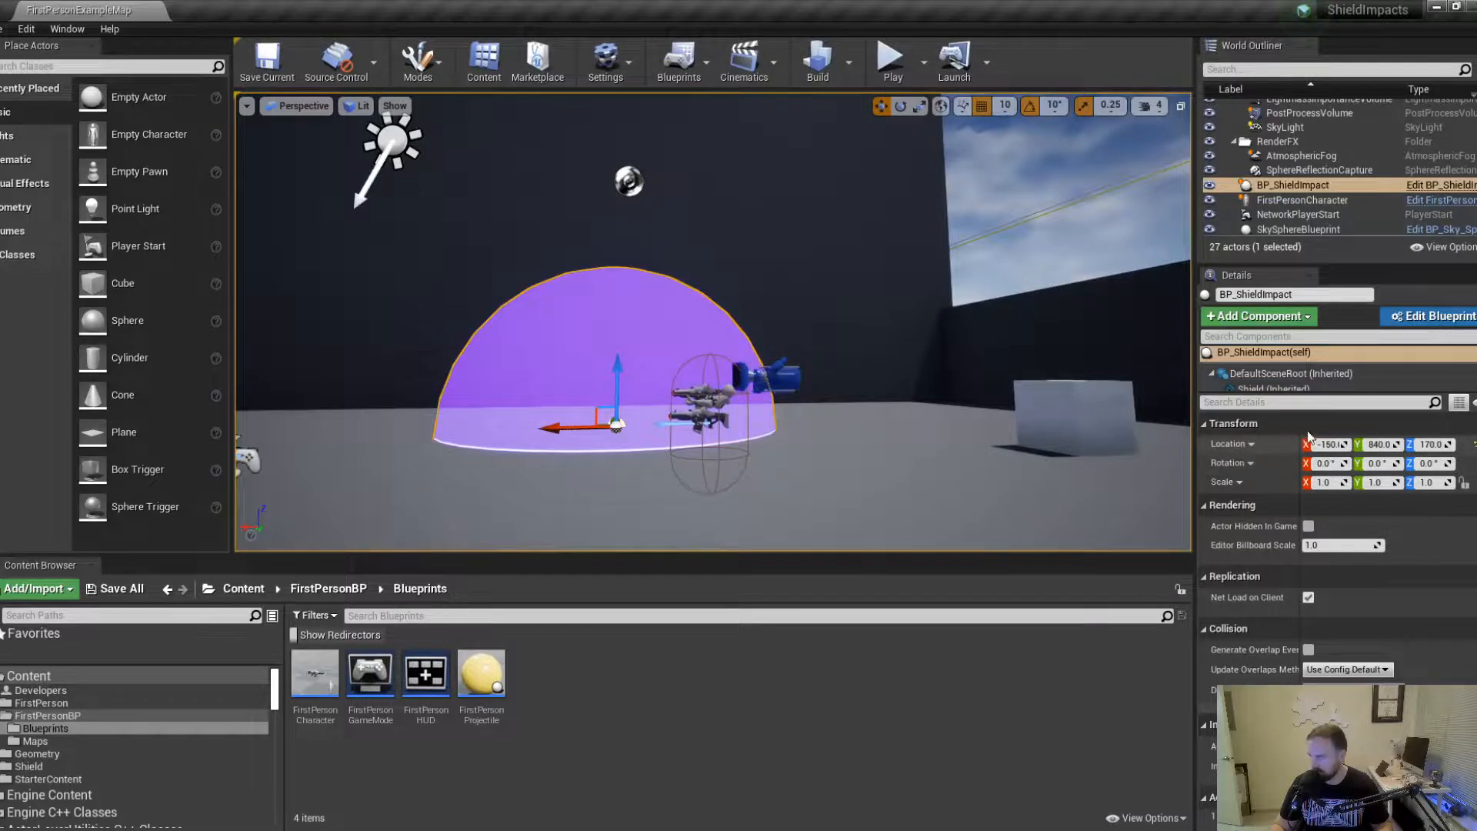
{"action": "left_click_drag", "start_coordinate": [1269, 397], "coordinate": [1269, 461]}
{"action": "left_click", "coordinate": [1274, 389]}
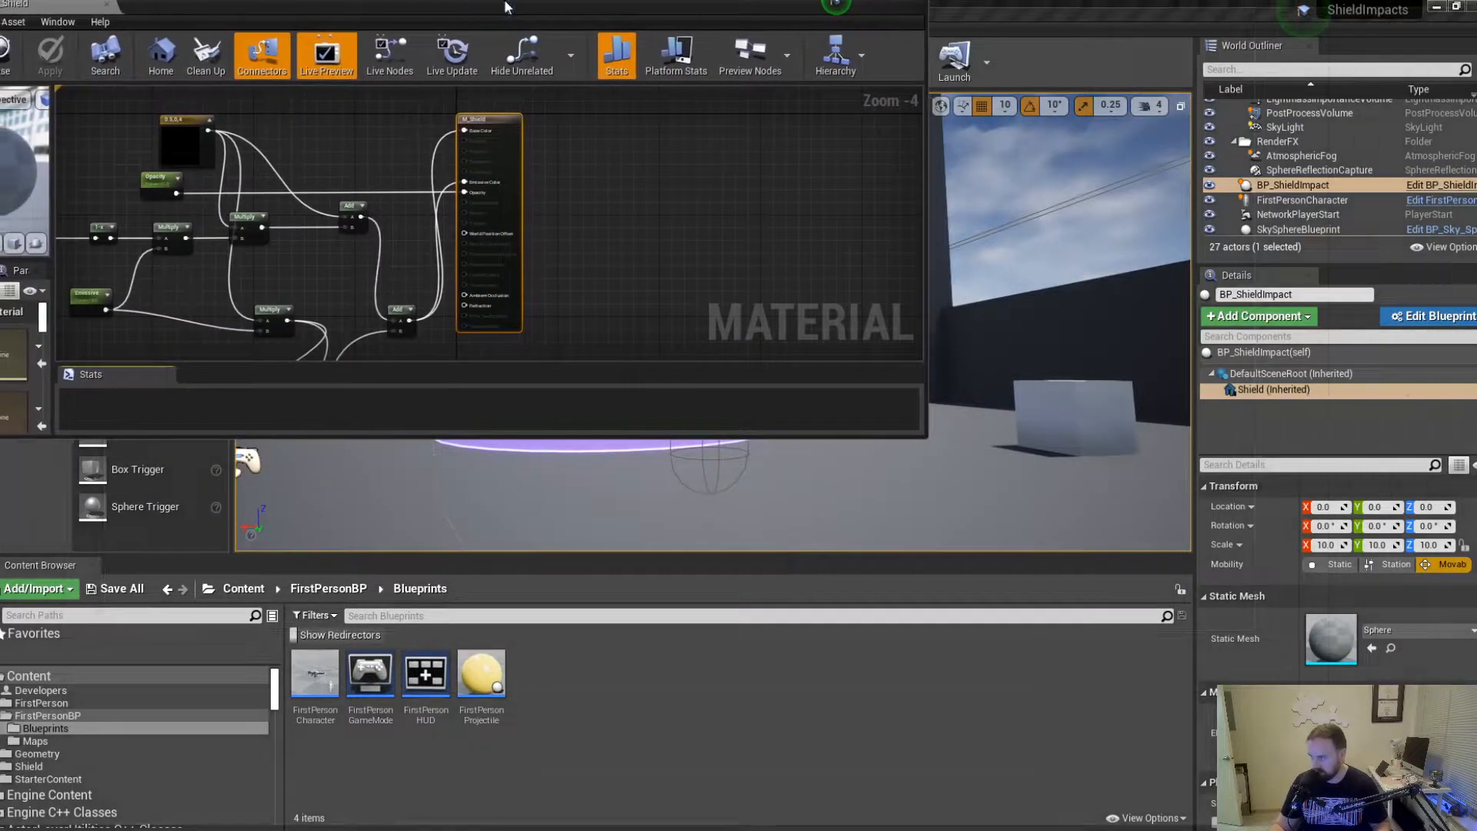
{"action": "double_click", "coordinate": [504, 8]}
{"action": "right_click_drag", "start_coordinate": [296, 364], "coordinate": [870, 345]}
{"action": "scroll", "coordinate": [731, 357], "scroll_direction": "down", "scroll_amount": 4}
{"action": "scroll", "coordinate": [722, 359], "scroll_direction": "up", "scroll_amount": 5}
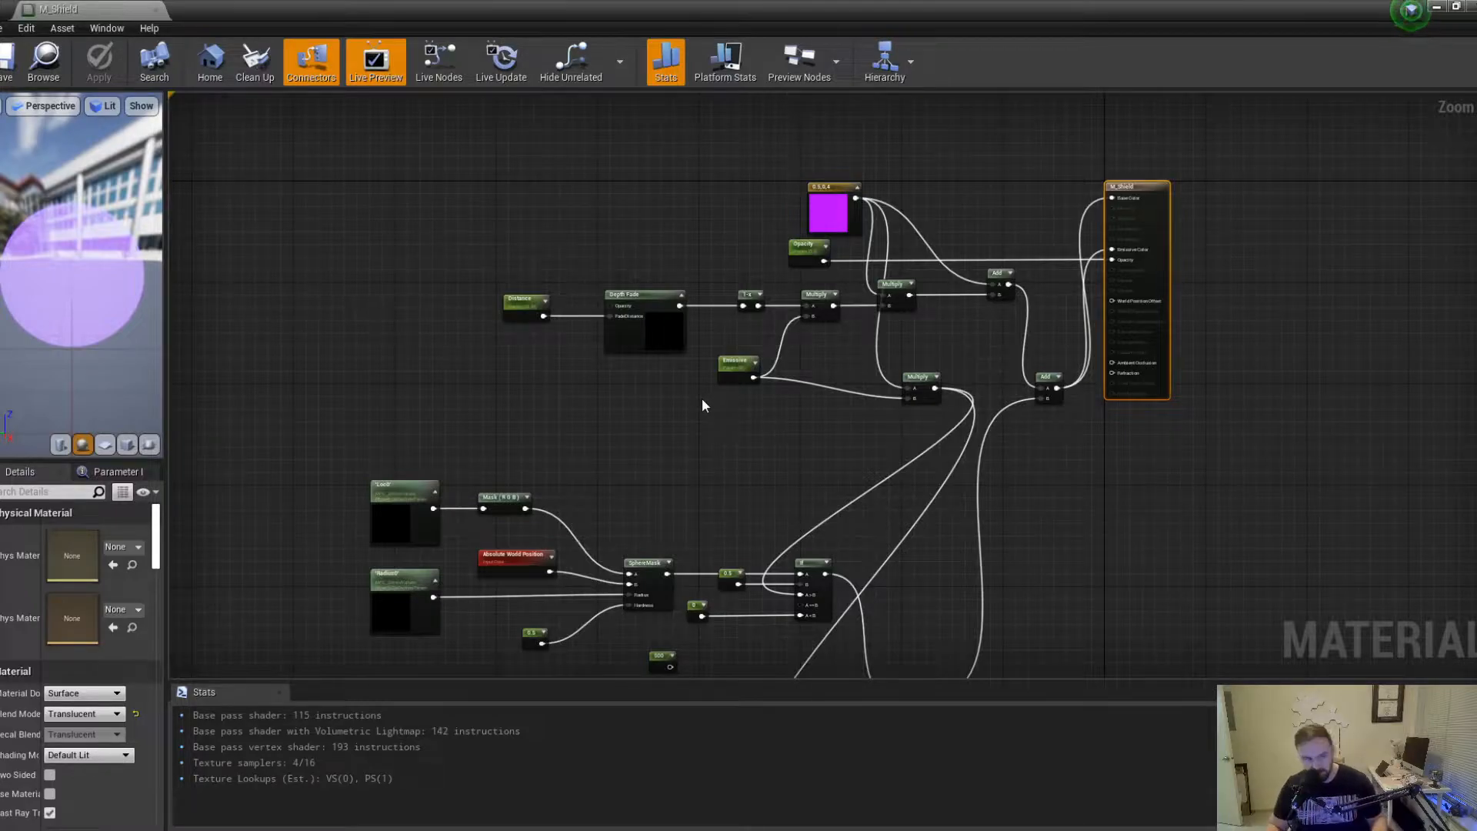
Review the colour, Opacity, Distance and Emissive nodes and delete the unconnected constant node below the first SphereMask.
{"action": "left_click", "coordinate": [840, 211]}
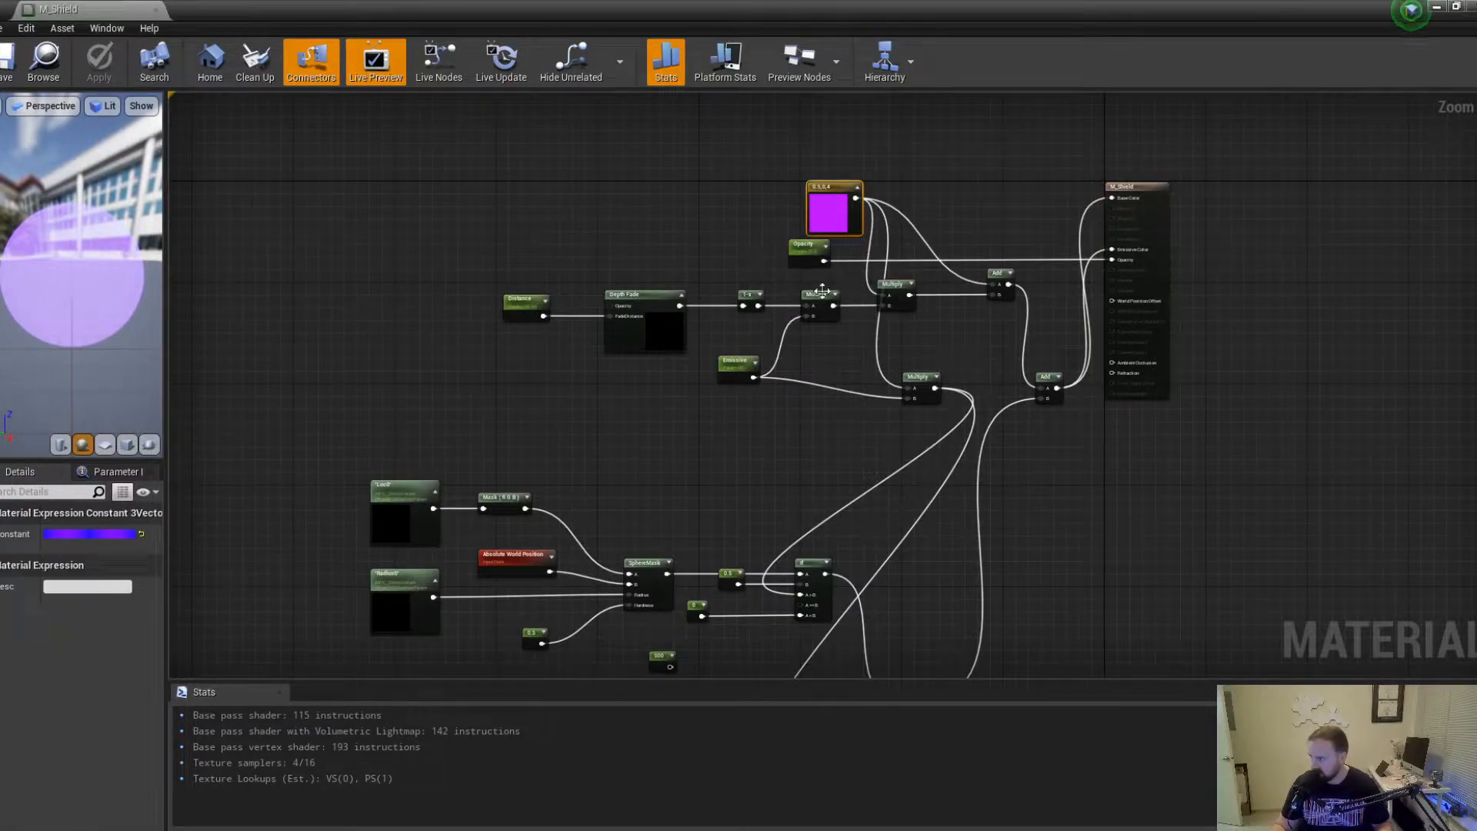
{"action": "left_click", "coordinate": [802, 254]}
{"action": "left_click", "coordinate": [526, 304]}
{"action": "left_click", "coordinate": [725, 364]}
{"action": "right_click_drag", "start_coordinate": [707, 551], "coordinate": [676, 423]}
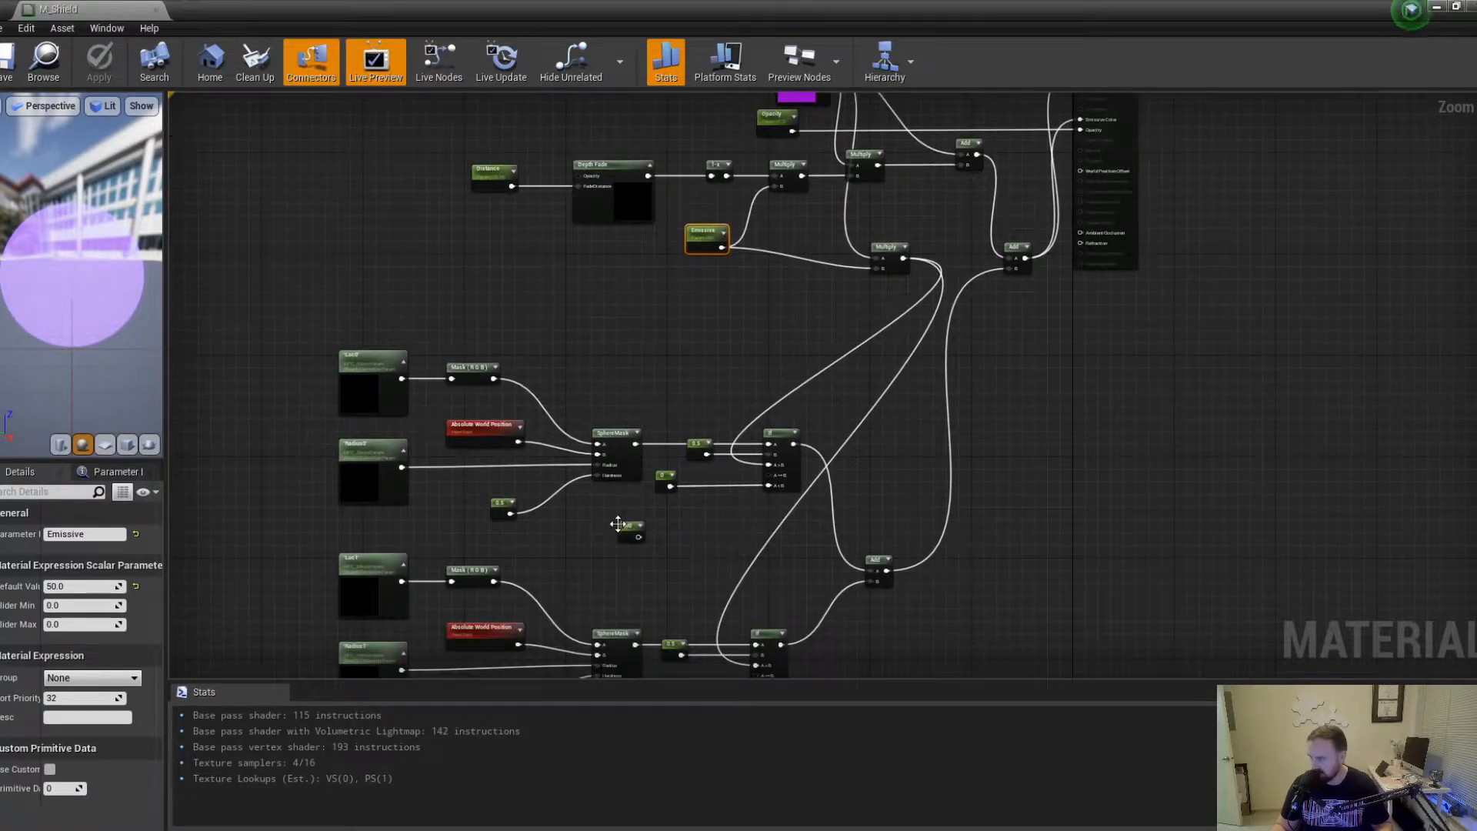
{"action": "left_click", "coordinate": [625, 527]}
{"action": "key", "text": "Delete"}
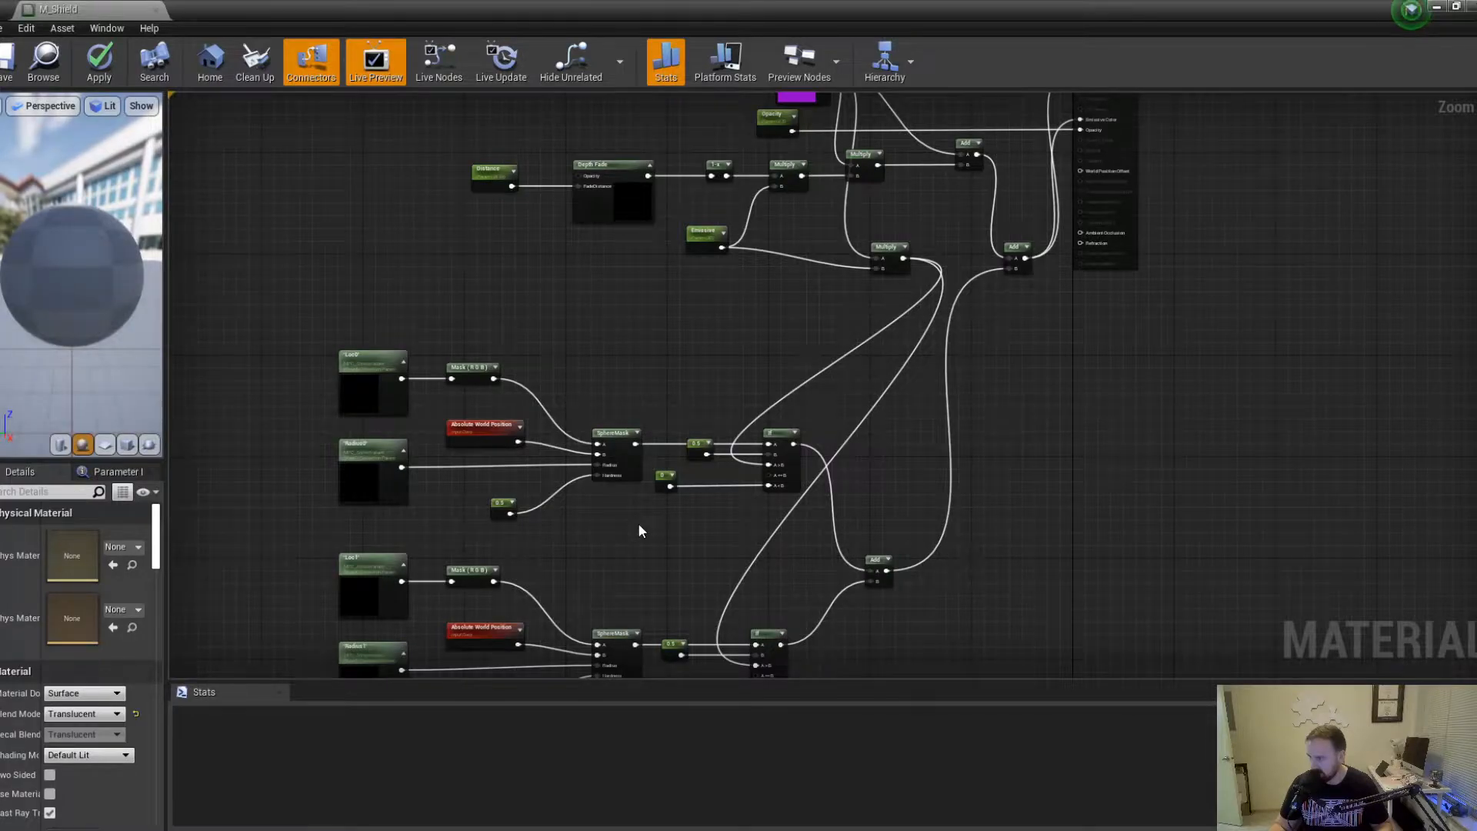
{"action": "scroll", "coordinate": [638, 531], "scroll_direction": "down", "scroll_amount": 2}
{"action": "right_click_drag", "start_coordinate": [651, 551], "coordinate": [639, 491]}
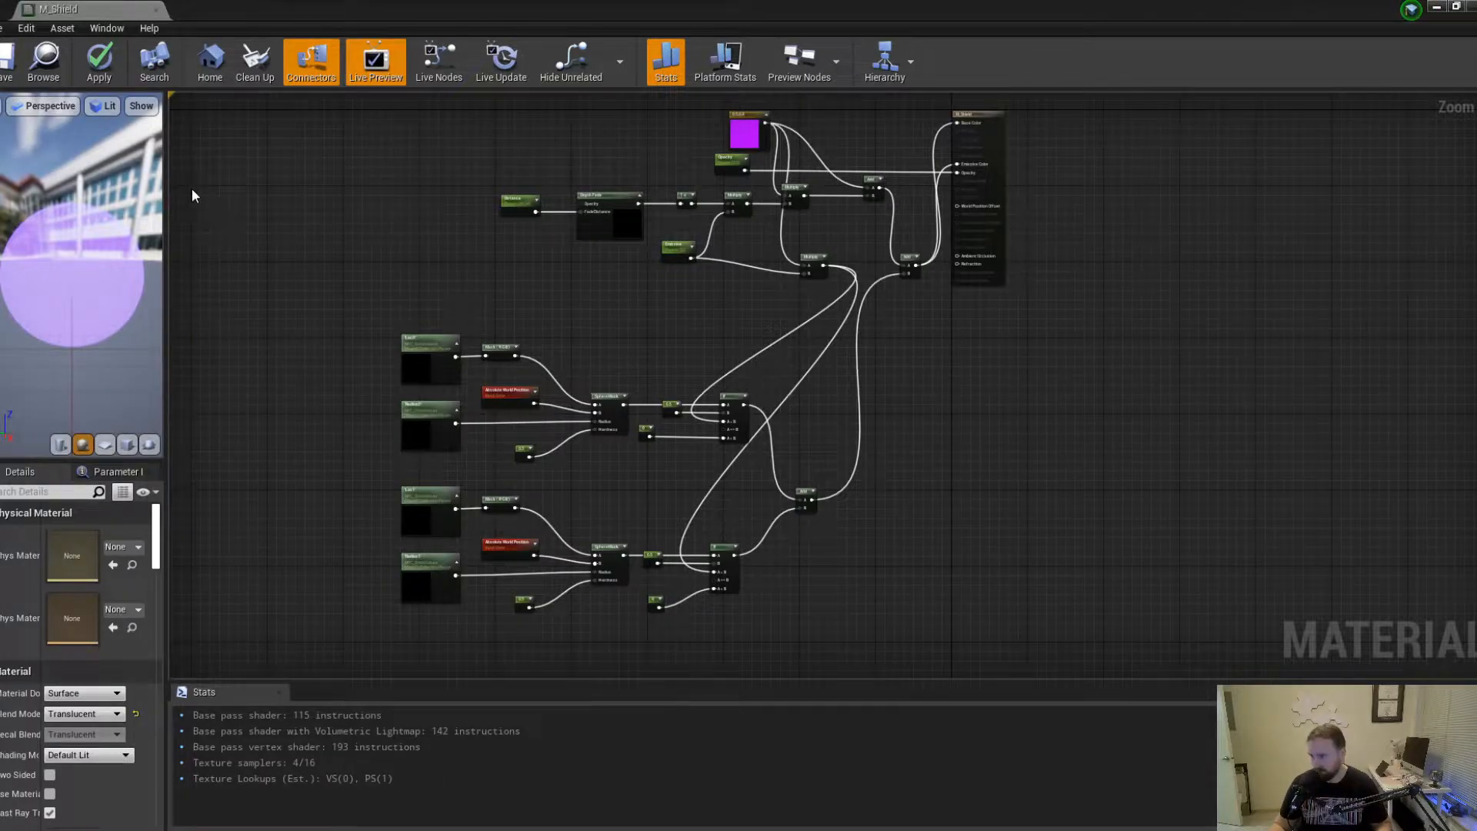
Widen the material preview area and orbit the preview sphere to view it from above.
{"action": "left_click_drag", "start_coordinate": [164, 194], "coordinate": [202, 194]}
{"action": "right_click_drag", "start_coordinate": [349, 250], "coordinate": [268, 440]}
{"action": "left_click_drag", "start_coordinate": [108, 316], "coordinate": [30, 210]}
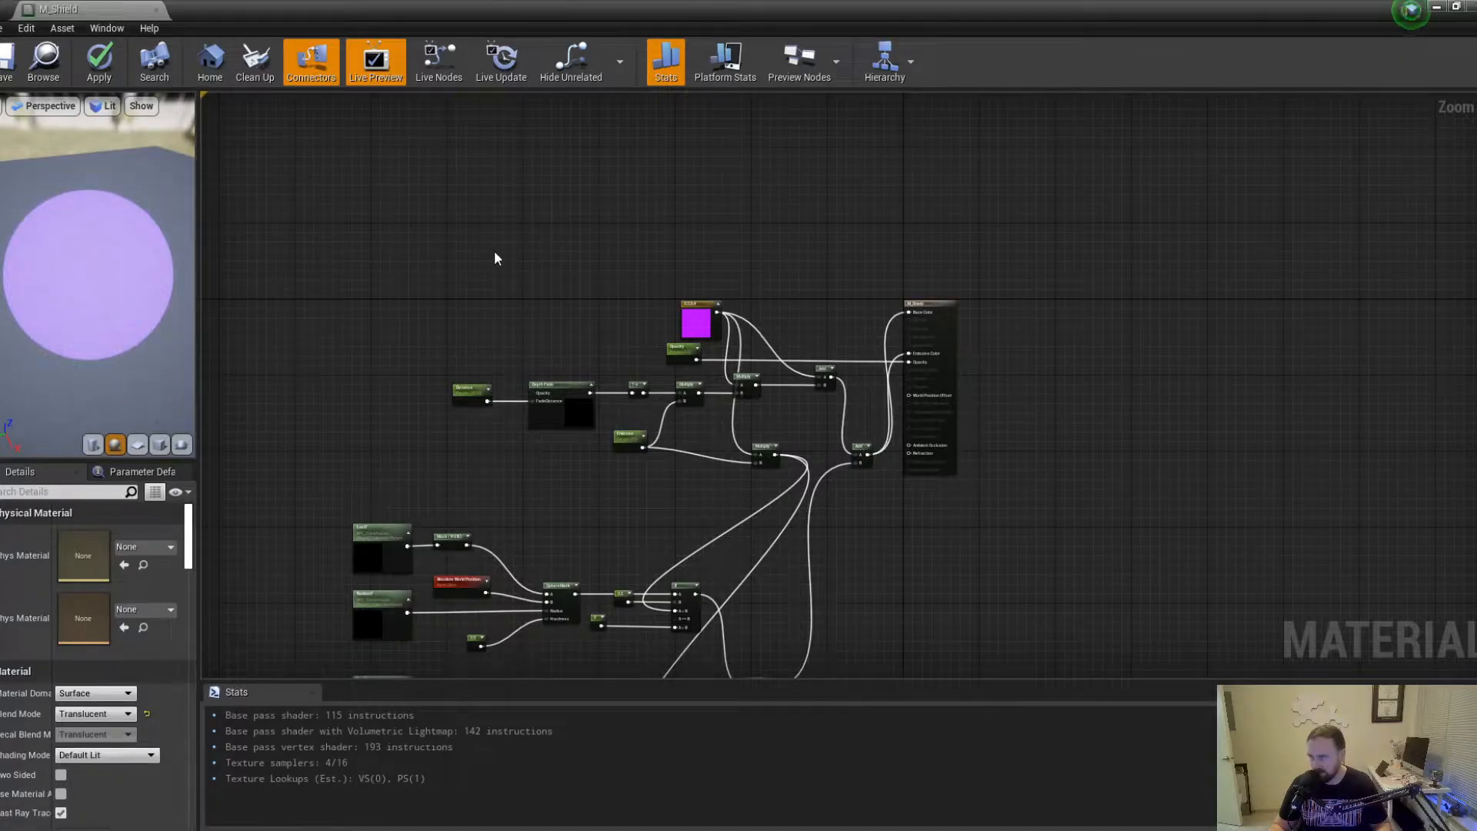
Add a Fresnel node above the colour constant, connect it to M_Shield's Opacity input and check the preview sphere.
{"action": "right_click", "coordinate": [756, 260]}
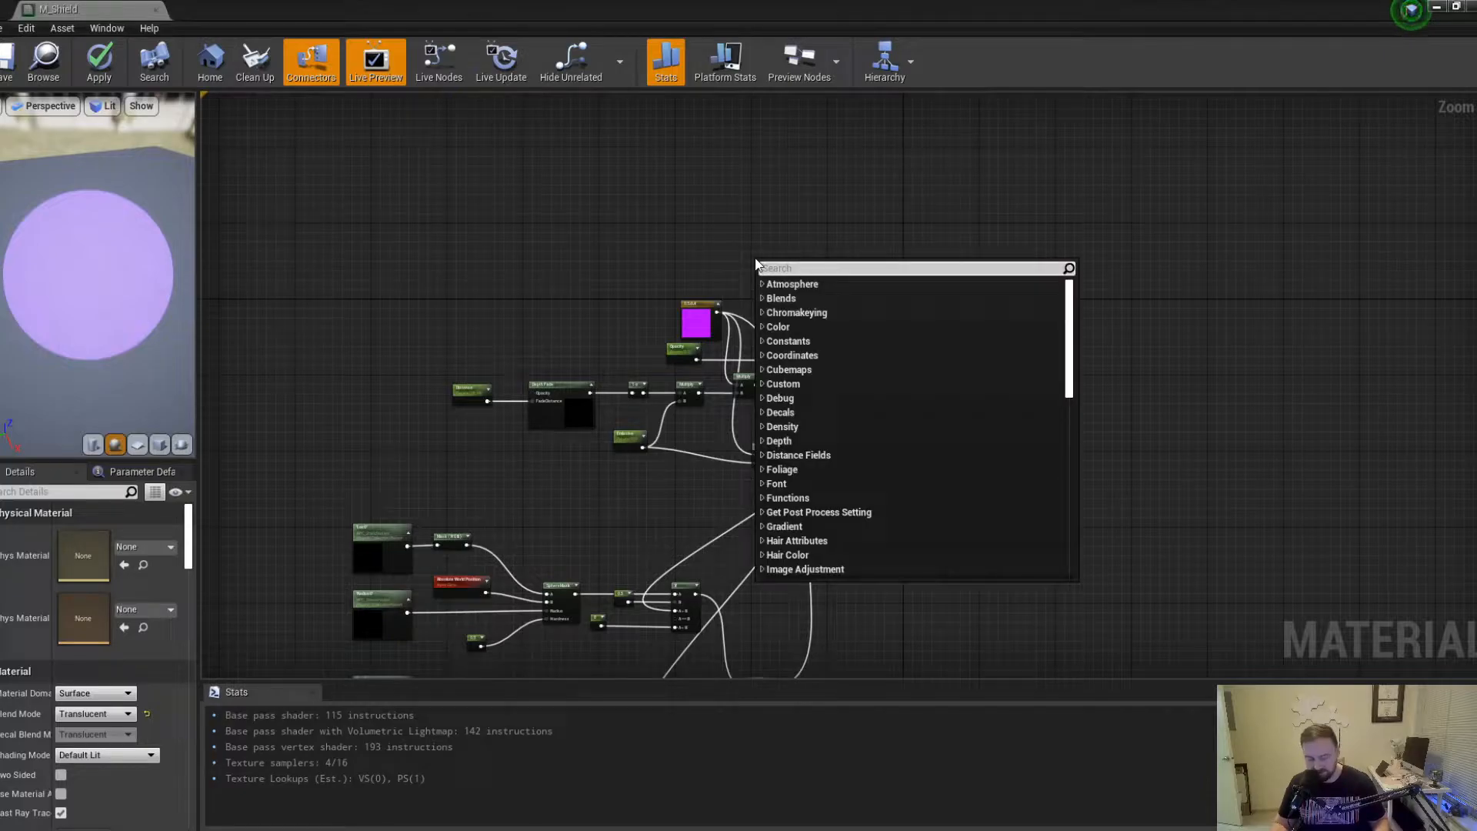
{"action": "type", "text": "fre"}
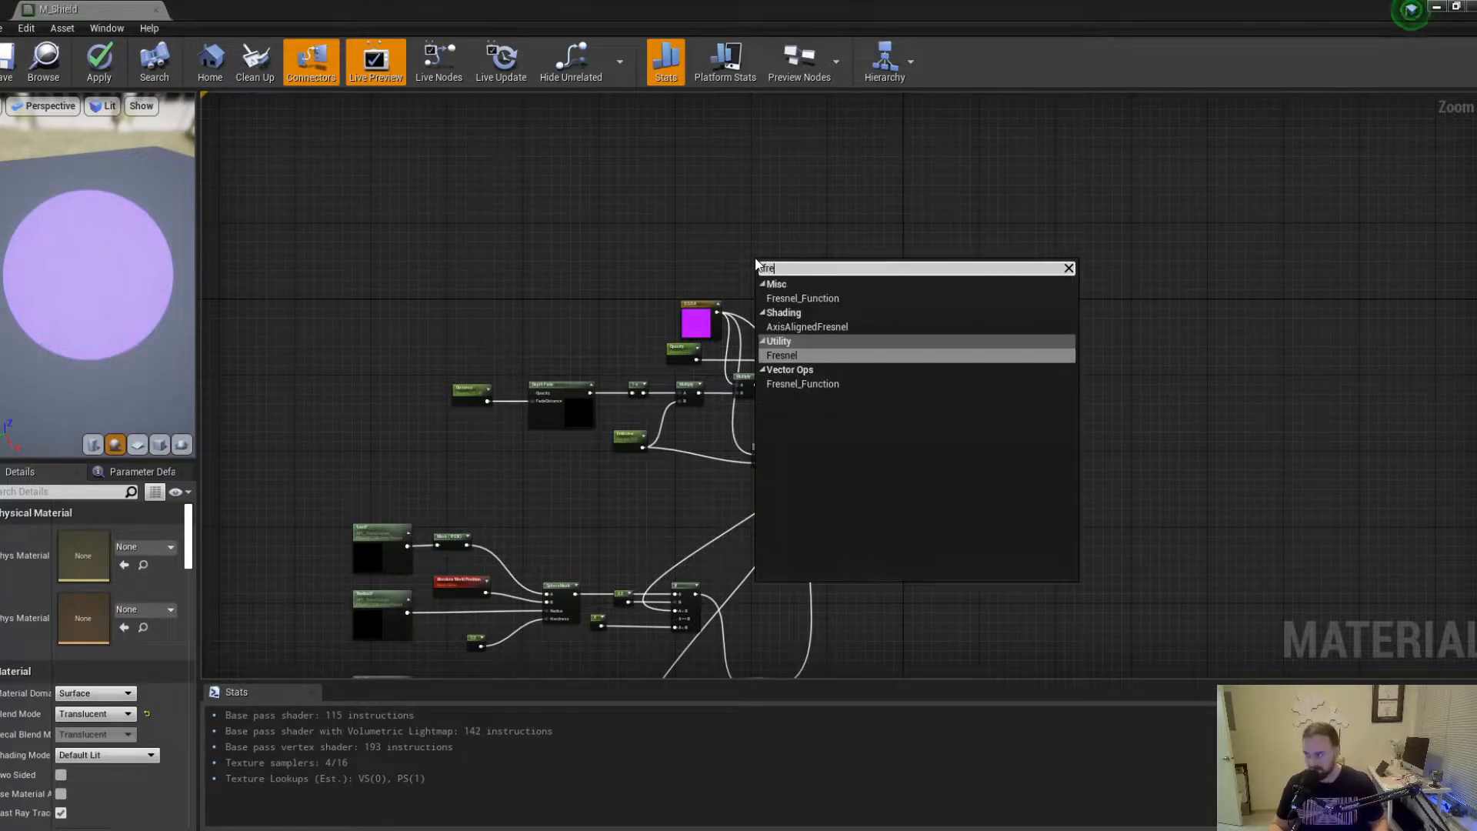
{"action": "left_click", "coordinate": [856, 359]}
{"action": "scroll", "coordinate": [769, 259], "scroll_direction": "up", "scroll_amount": 5}
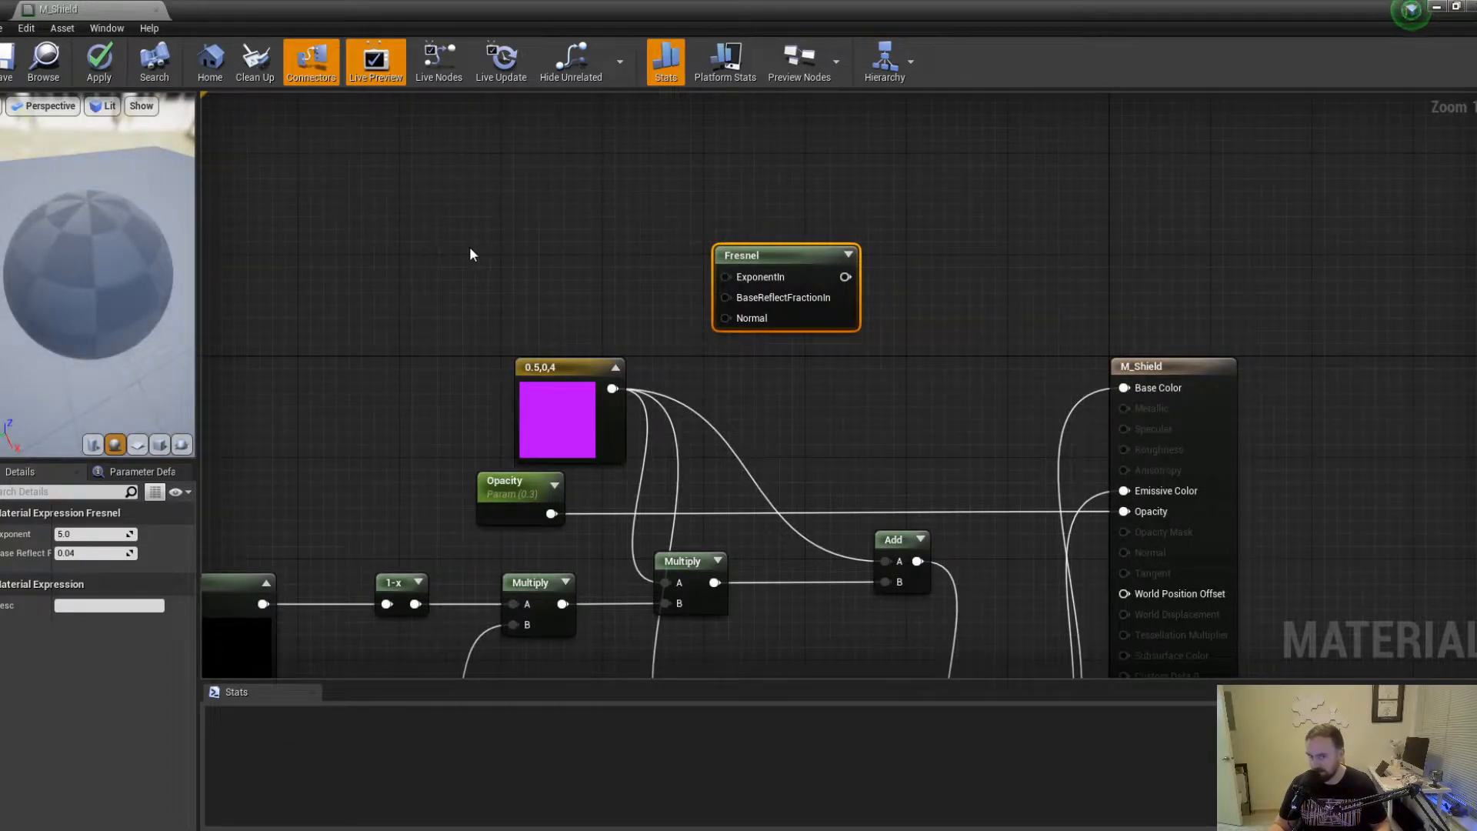
{"action": "left_click_drag", "start_coordinate": [823, 271], "coordinate": [1124, 512]}
{"action": "left_click_drag", "start_coordinate": [121, 328], "coordinate": [118, 262]}
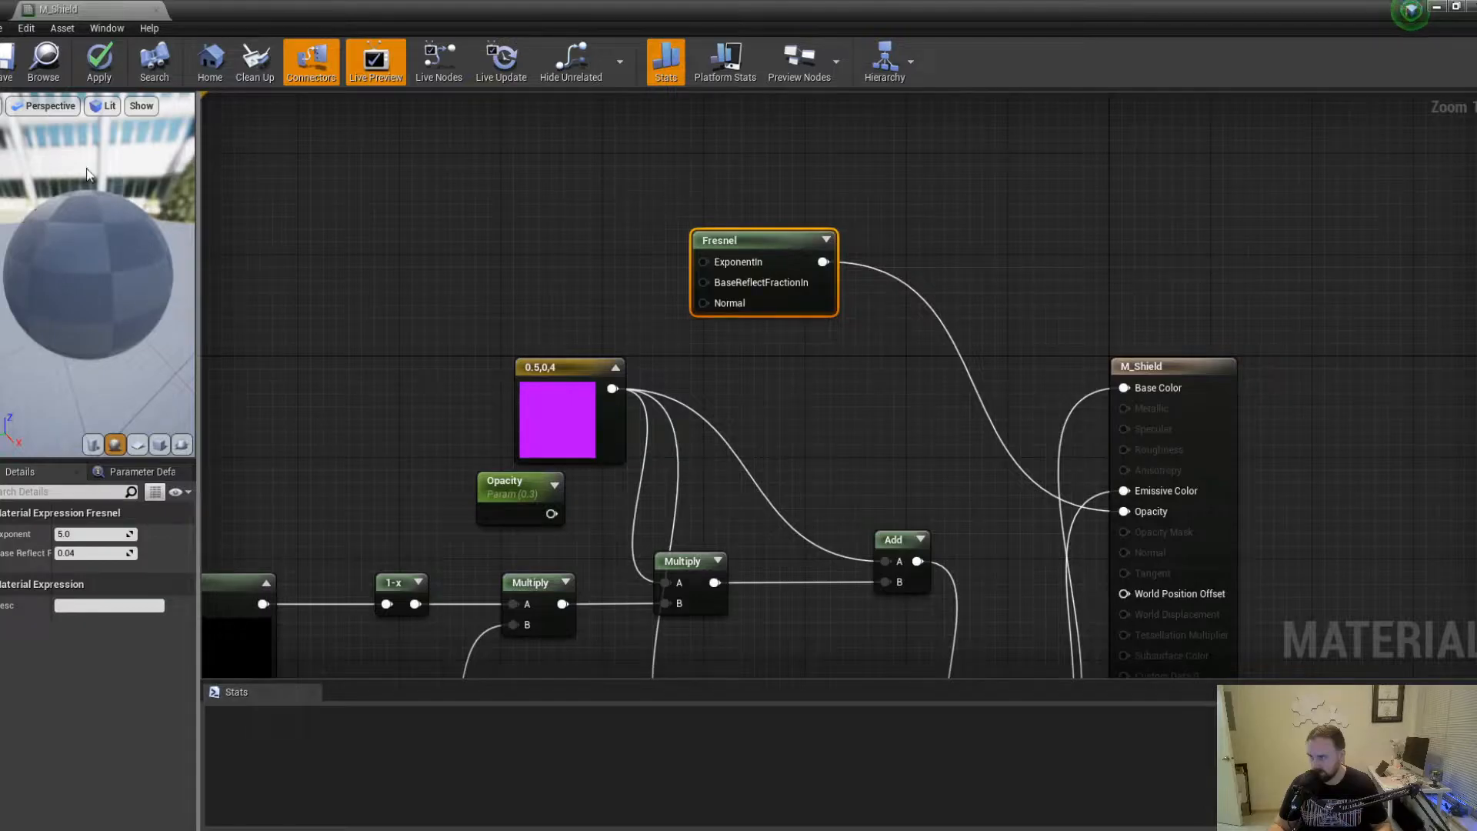
{"action": "left_click_drag", "start_coordinate": [86, 278], "coordinate": [34, 316]}
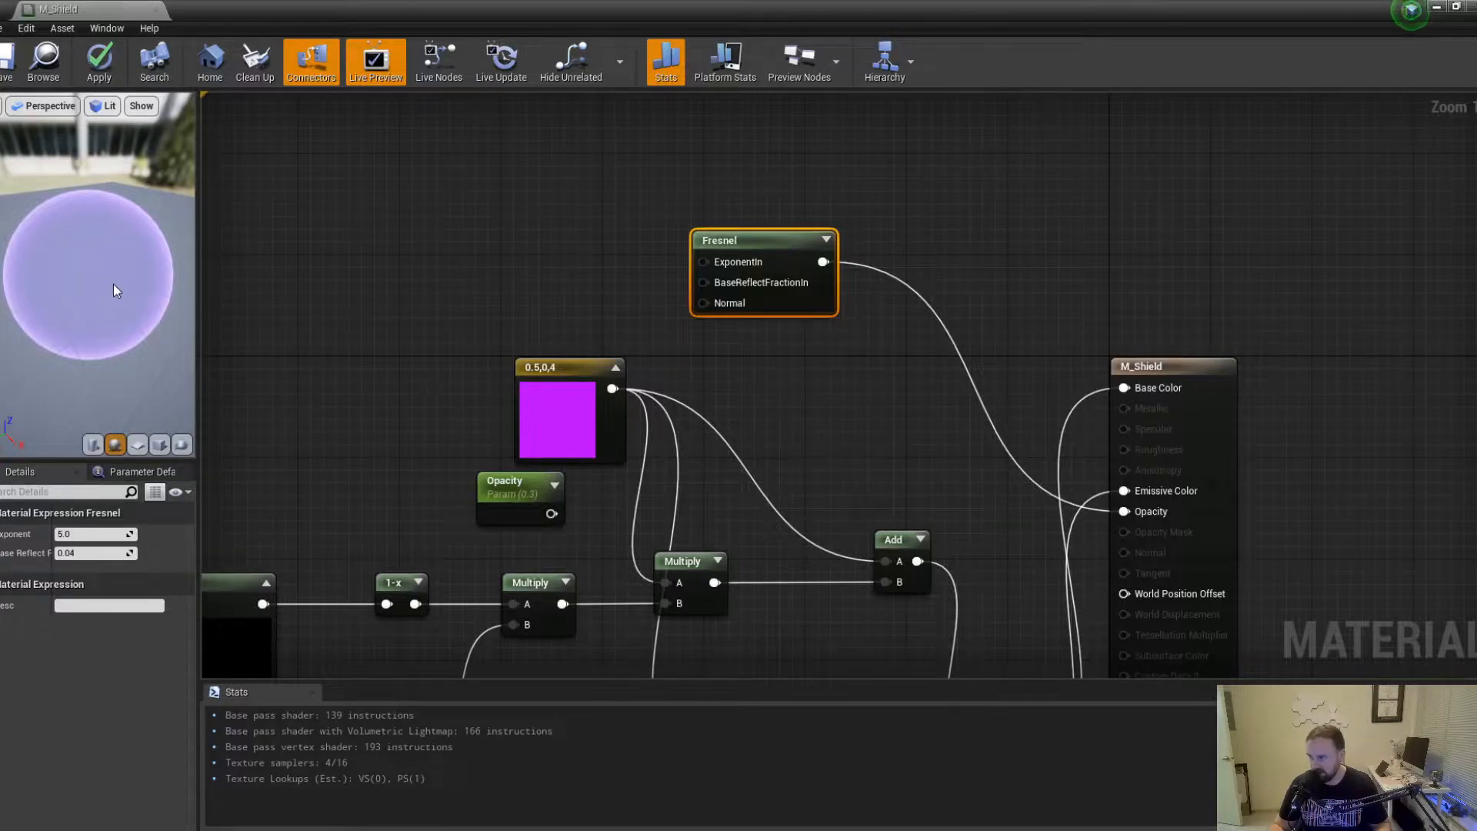
Apply the material changes and inspect the shield dome up close in the level viewport.
{"action": "left_click", "coordinate": [99, 62]}
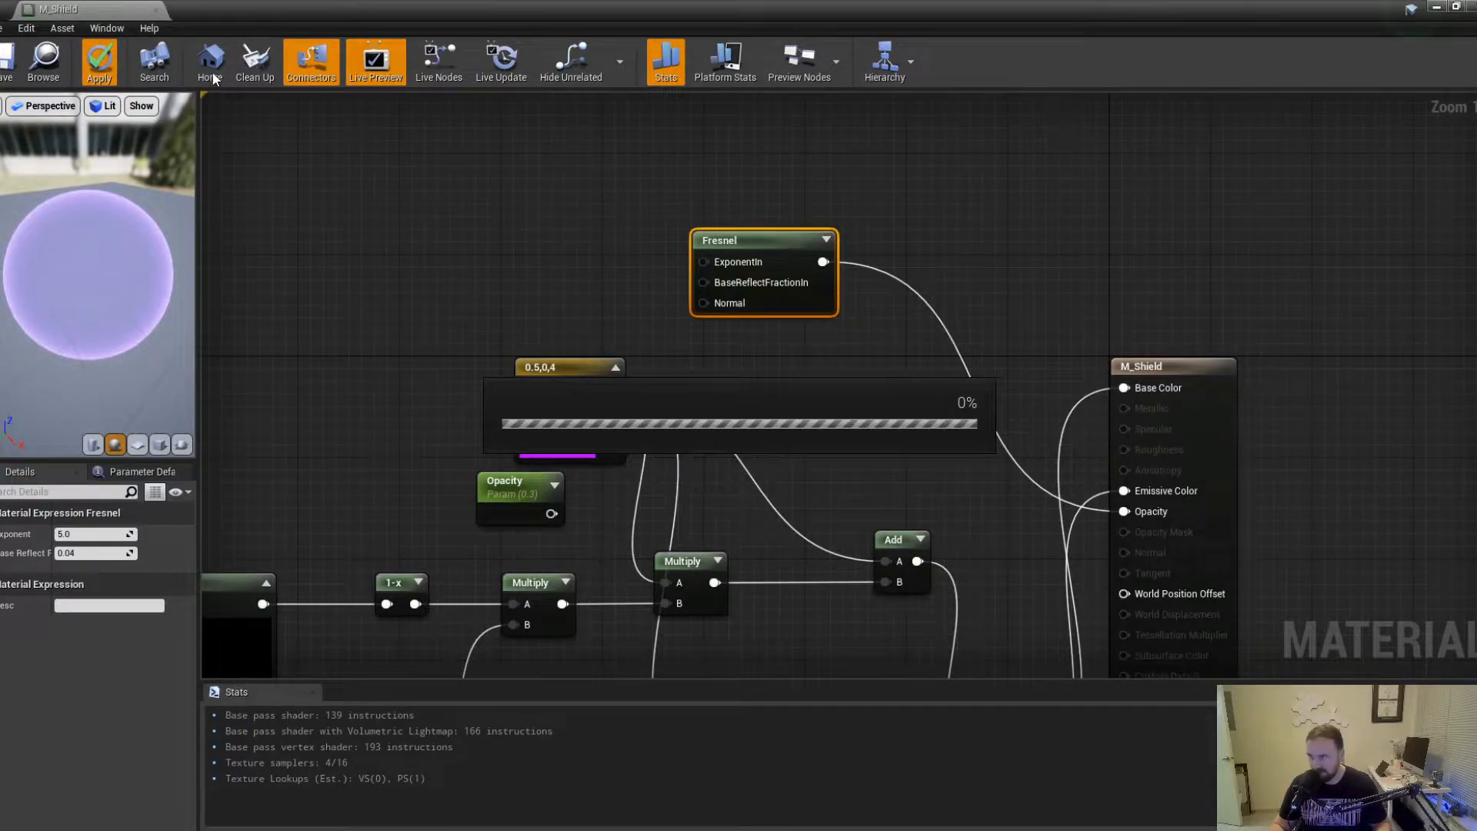
{"action": "left_click_drag", "start_coordinate": [345, 7], "coordinate": [0, 140]}
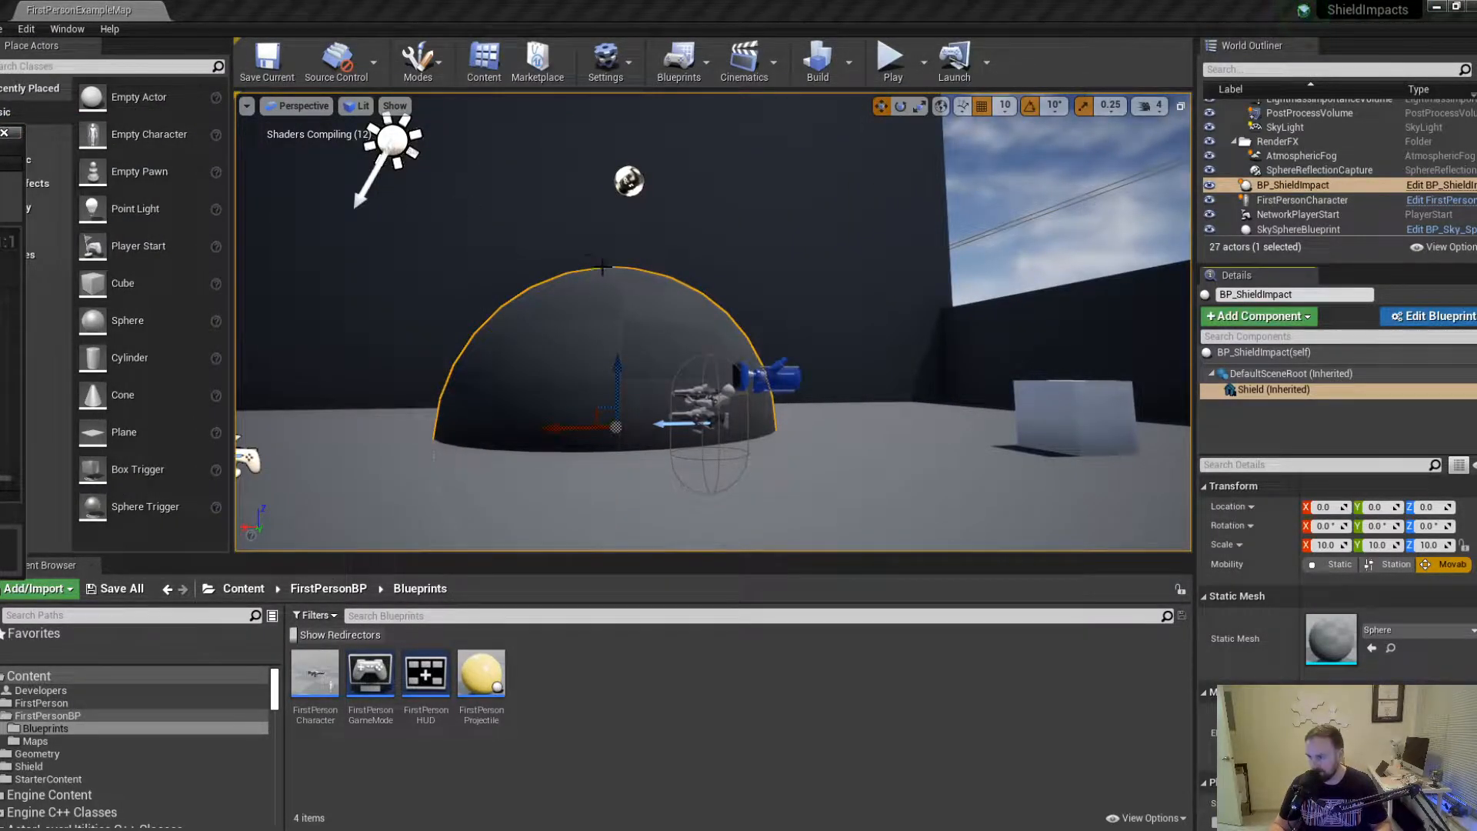
{"action": "right_click_drag", "start_coordinate": [628, 325], "coordinate": [554, 308]}
{"action": "key", "text": "w"}
{"action": "key", "text": "s"}
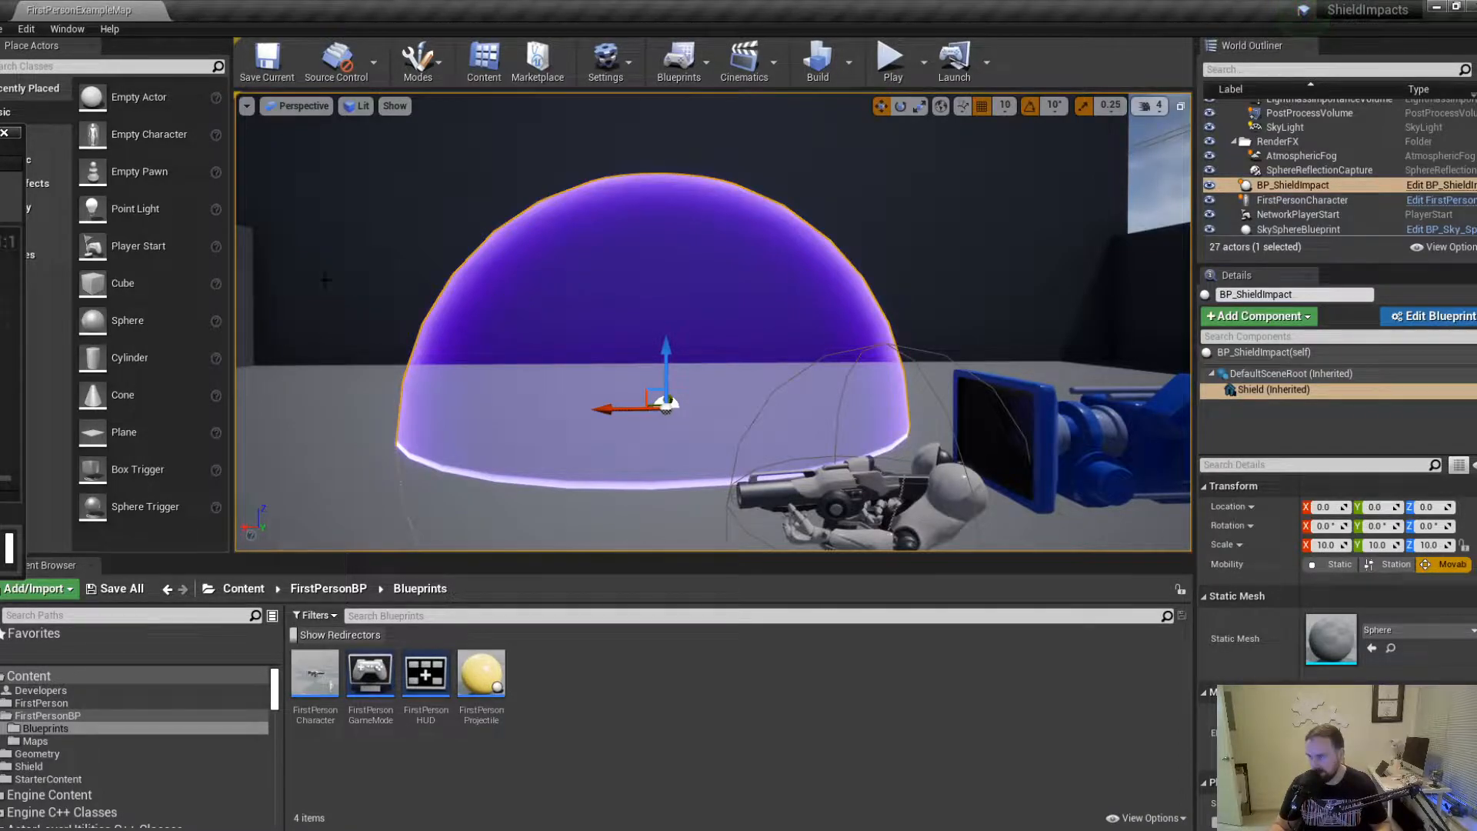
Back in the M_Shield graph, multiply the Fresnel output by the Opacity parameter and connect the result to the Opacity input.
{"action": "left_click_drag", "start_coordinate": [0, 132], "coordinate": [693, 0]}
{"action": "right_click_drag", "start_coordinate": [590, 283], "coordinate": [532, 228]}
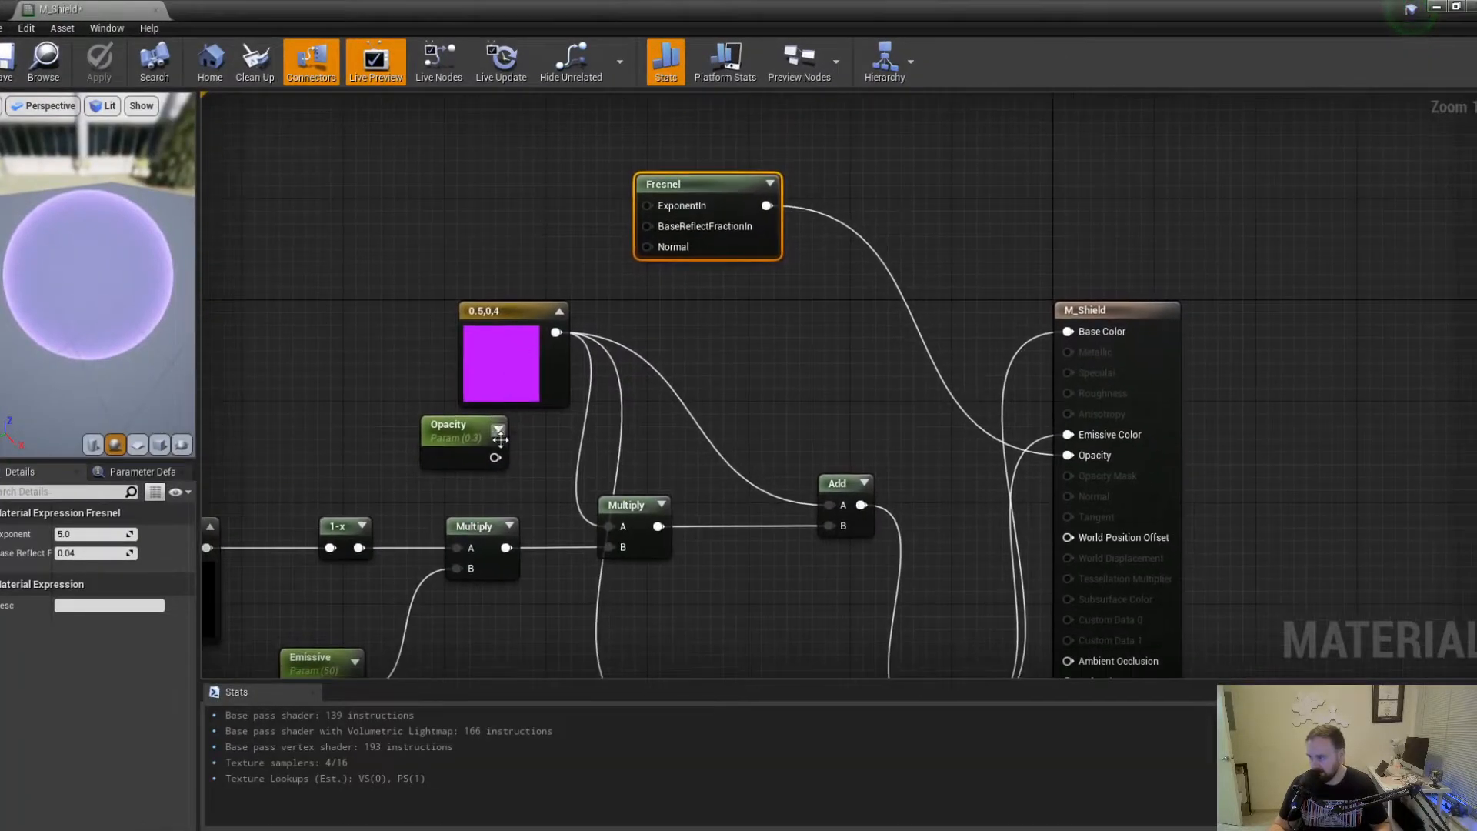
{"action": "left_click", "coordinate": [798, 339]}
{"action": "left_click_drag", "start_coordinate": [495, 457], "coordinate": [809, 378]}
{"action": "left_click_drag", "start_coordinate": [767, 206], "coordinate": [1069, 454]}
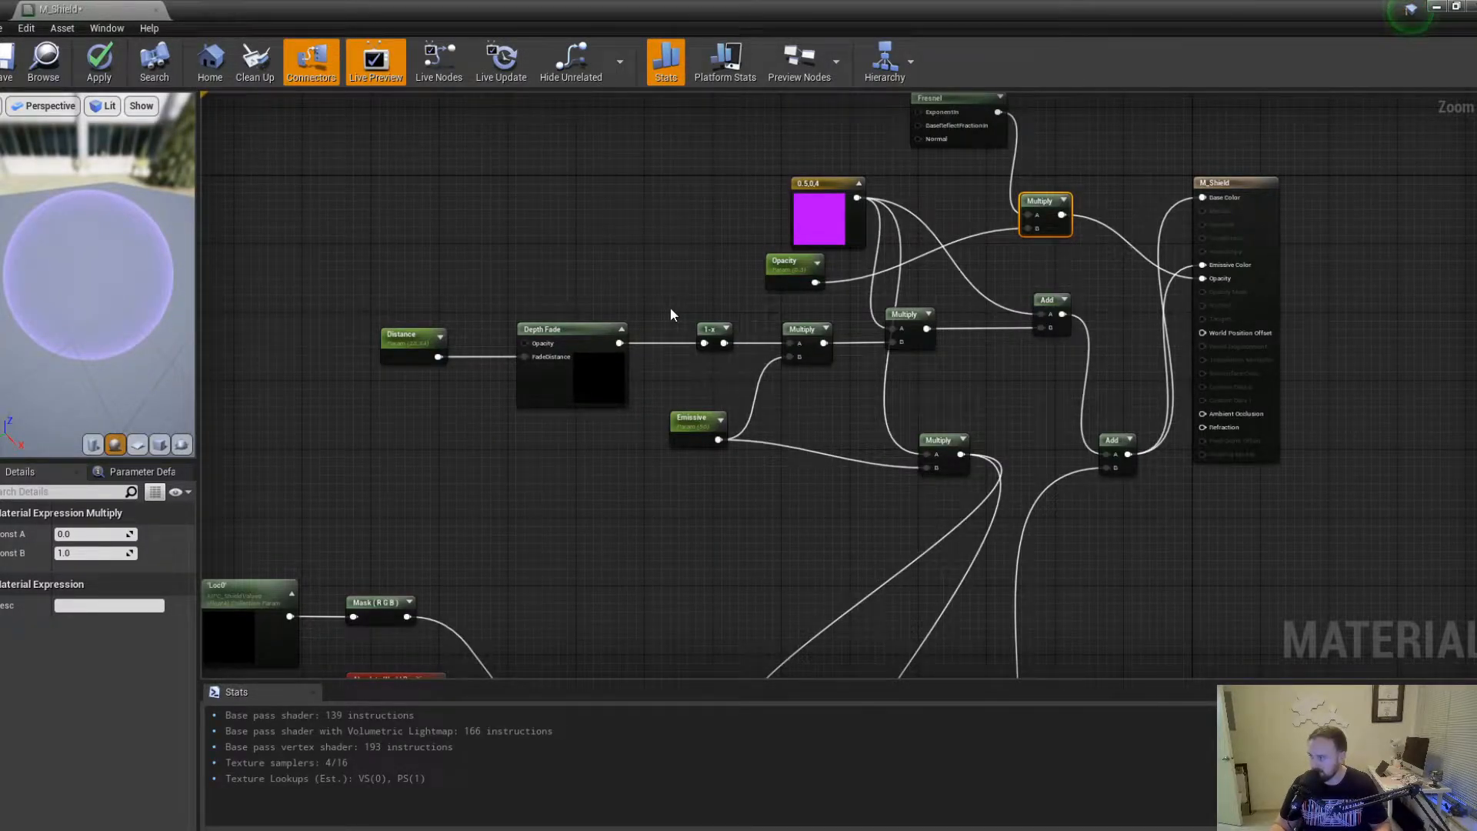
Move the Opacity, Fresnel and new Multiply nodes into a group above the colour constant.
{"action": "right_click_drag", "start_coordinate": [779, 287], "coordinate": [773, 444]}
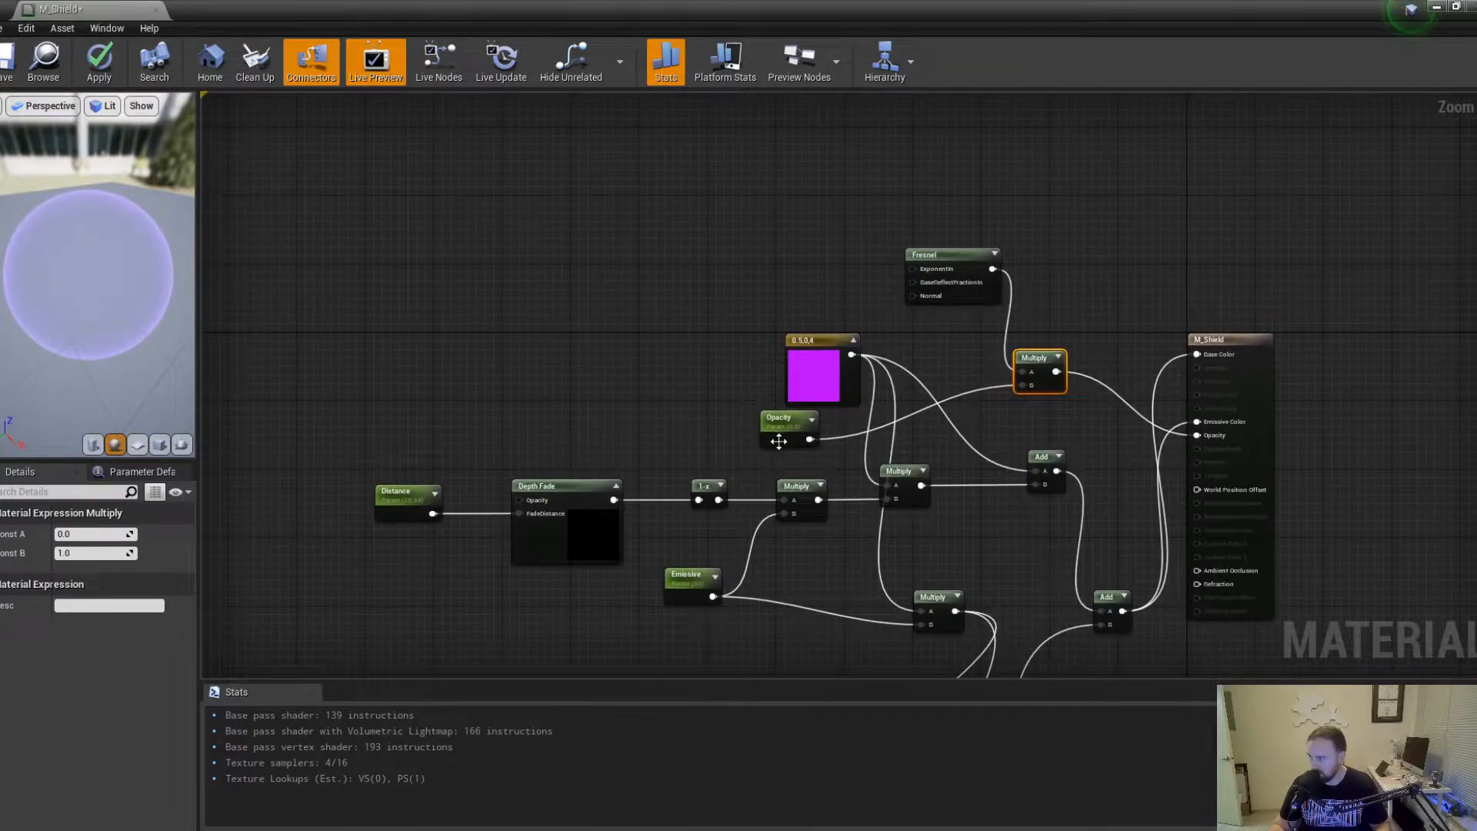
{"action": "left_click_drag", "start_coordinate": [773, 444], "coordinate": [778, 306]}
{"action": "left_click_drag", "start_coordinate": [915, 257], "coordinate": [743, 206]}
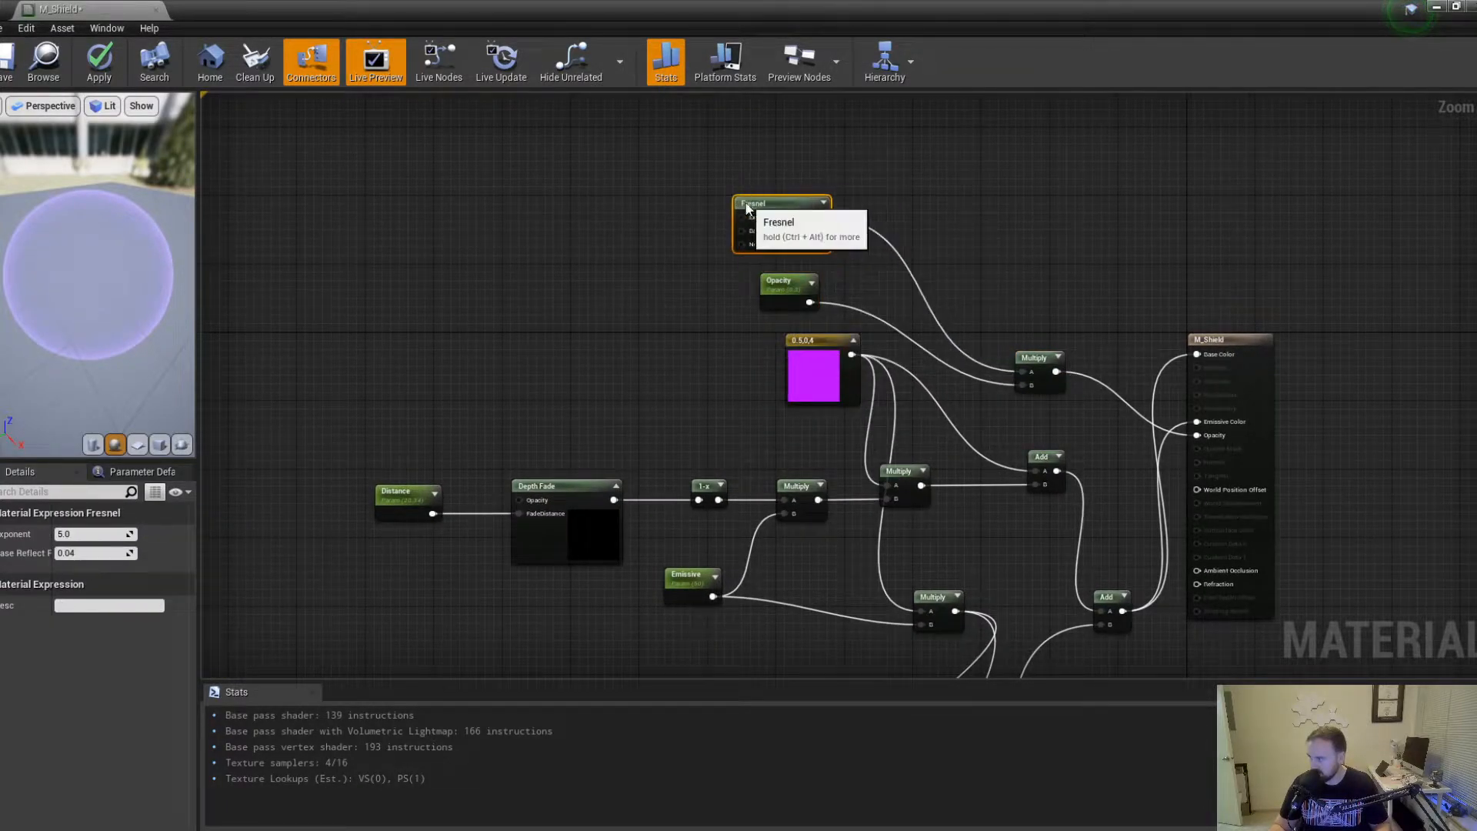
{"action": "left_click_drag", "start_coordinate": [1050, 360], "coordinate": [965, 207]}
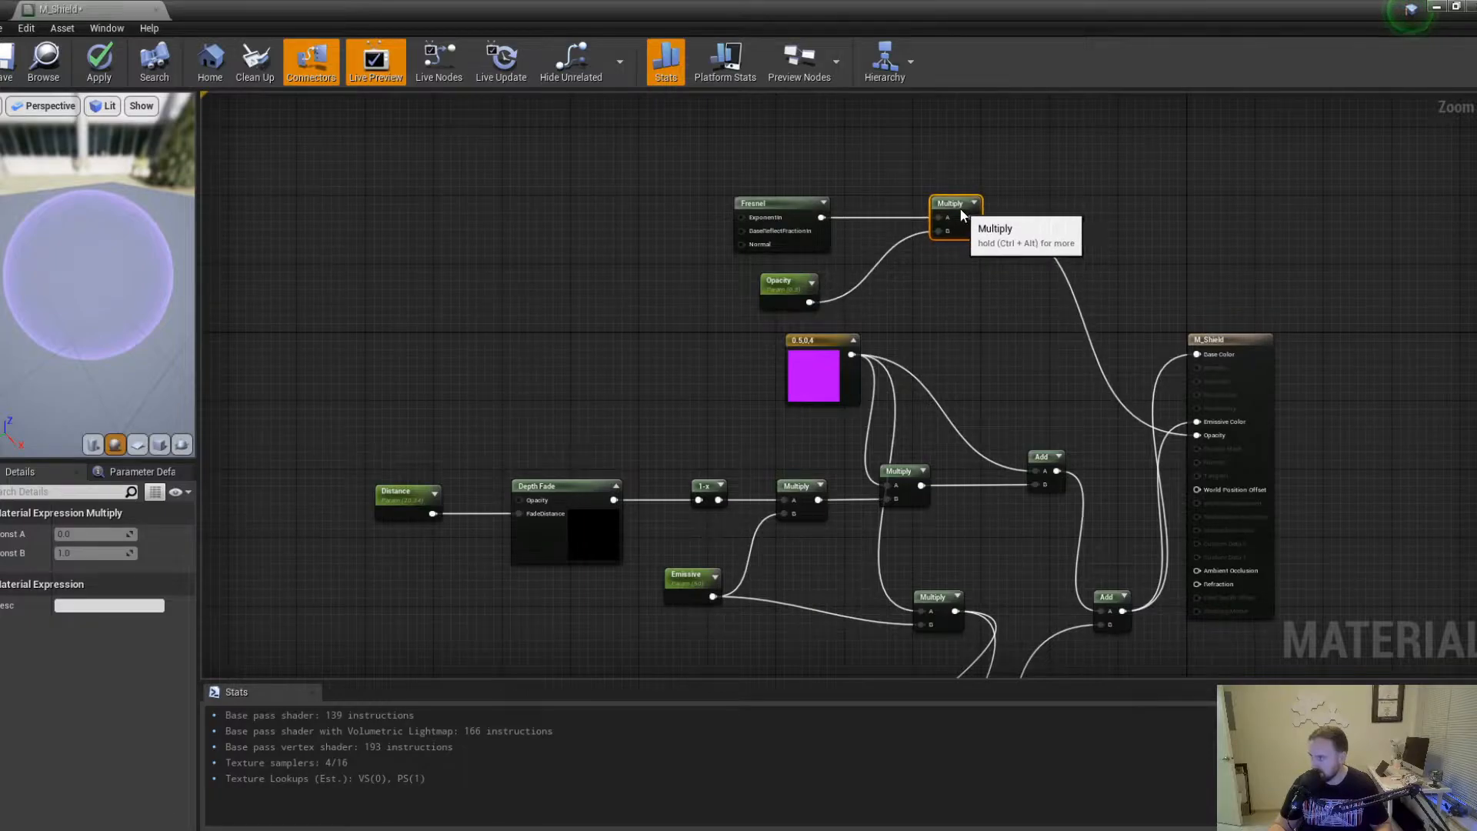
Tuck the Opacity parameter beneath the Fresnel node and straighten the connection between Fresnel and Multiply.
{"action": "left_click_drag", "start_coordinate": [708, 191], "coordinate": [1045, 243]}
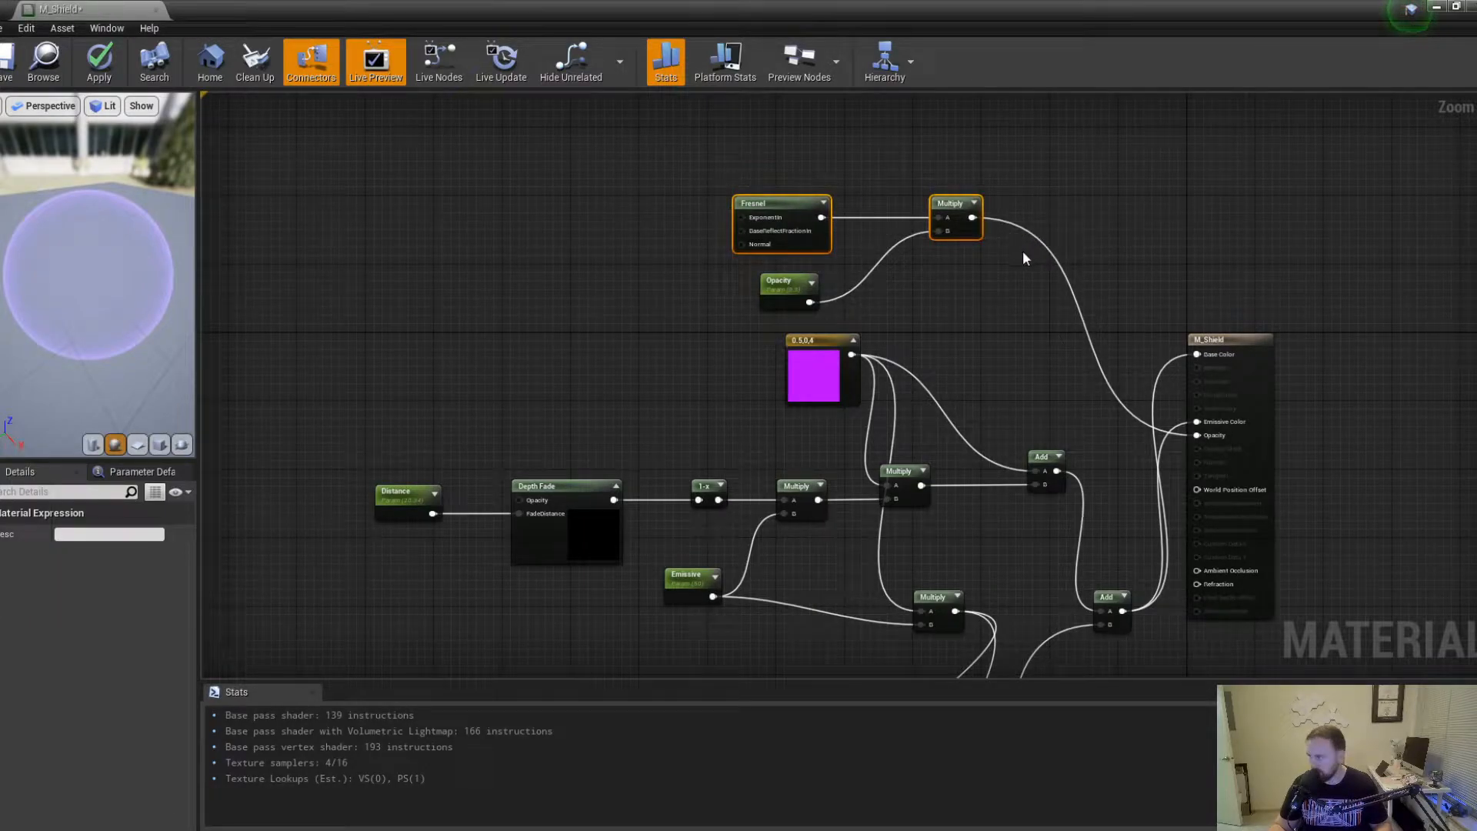
{"action": "left_click_drag", "start_coordinate": [719, 188], "coordinate": [1038, 315]}
{"action": "left_click_drag", "start_coordinate": [798, 286], "coordinate": [714, 178]}
{"action": "left_click_drag", "start_coordinate": [788, 214], "coordinate": [802, 271]}
{"action": "left_click_drag", "start_coordinate": [690, 193], "coordinate": [798, 190]}
{"action": "left_click_drag", "start_coordinate": [716, 149], "coordinate": [1039, 245]}
{"action": "key", "text": "q"}
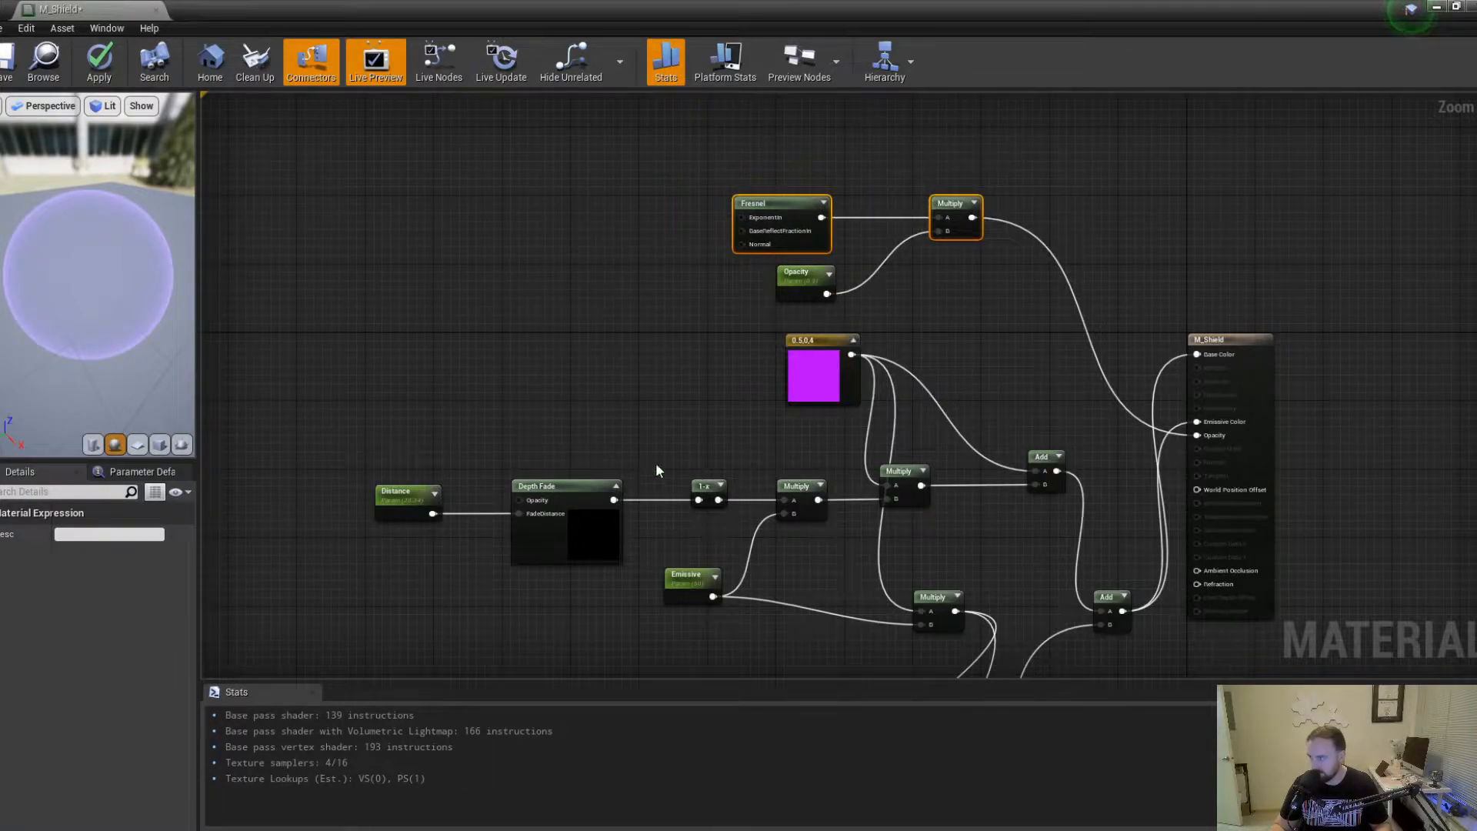
Tidy the Depth Fade row and straighten the connection from Emissive to the lower Multiply node.
{"action": "left_click_drag", "start_coordinate": [360, 433], "coordinate": [1093, 490]}
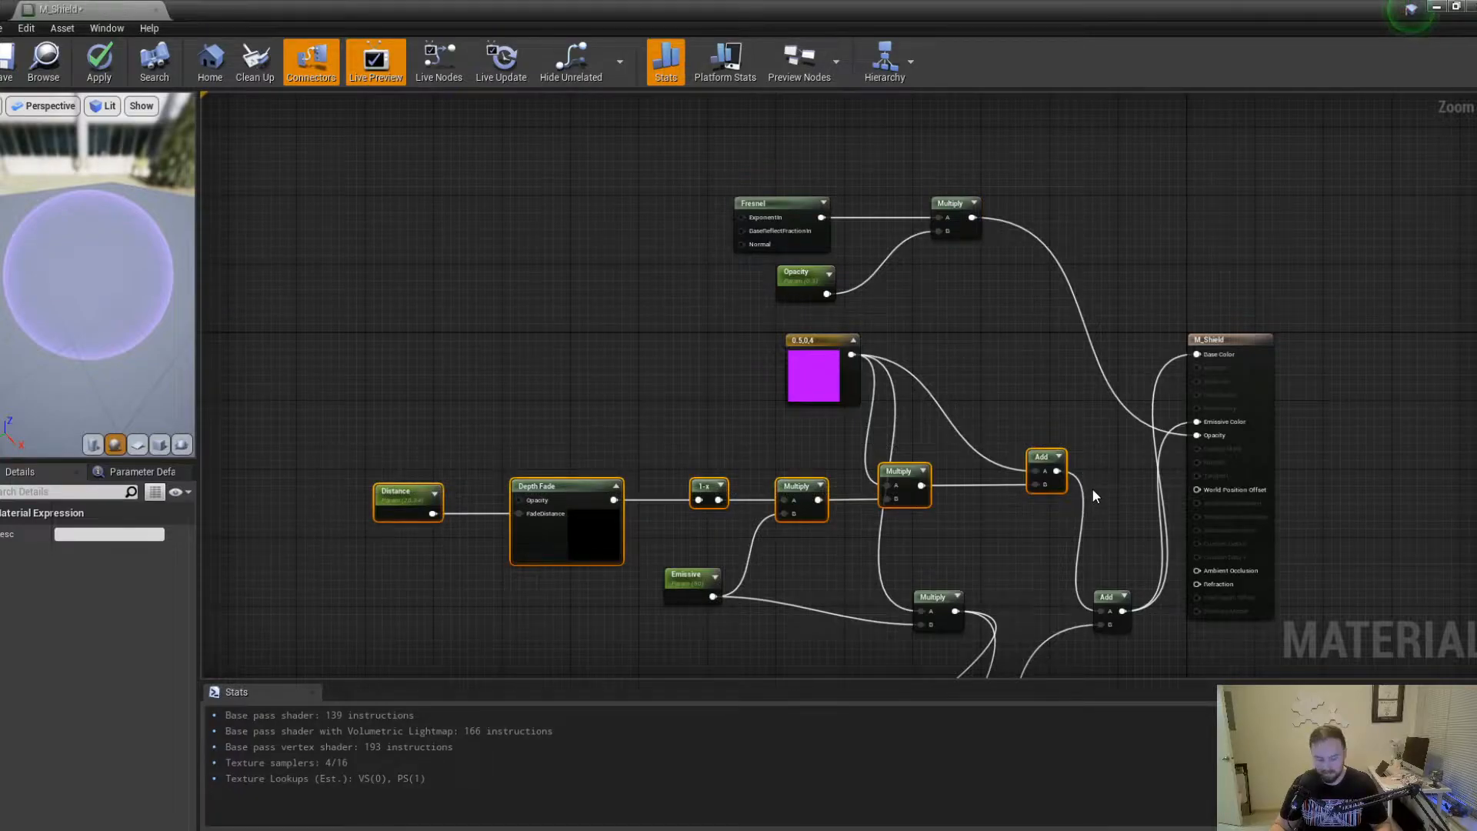
{"action": "right_click_drag", "start_coordinate": [983, 549], "coordinate": [935, 396]}
{"action": "left_click_drag", "start_coordinate": [641, 407], "coordinate": [924, 474]}
{"action": "key", "text": "q"}
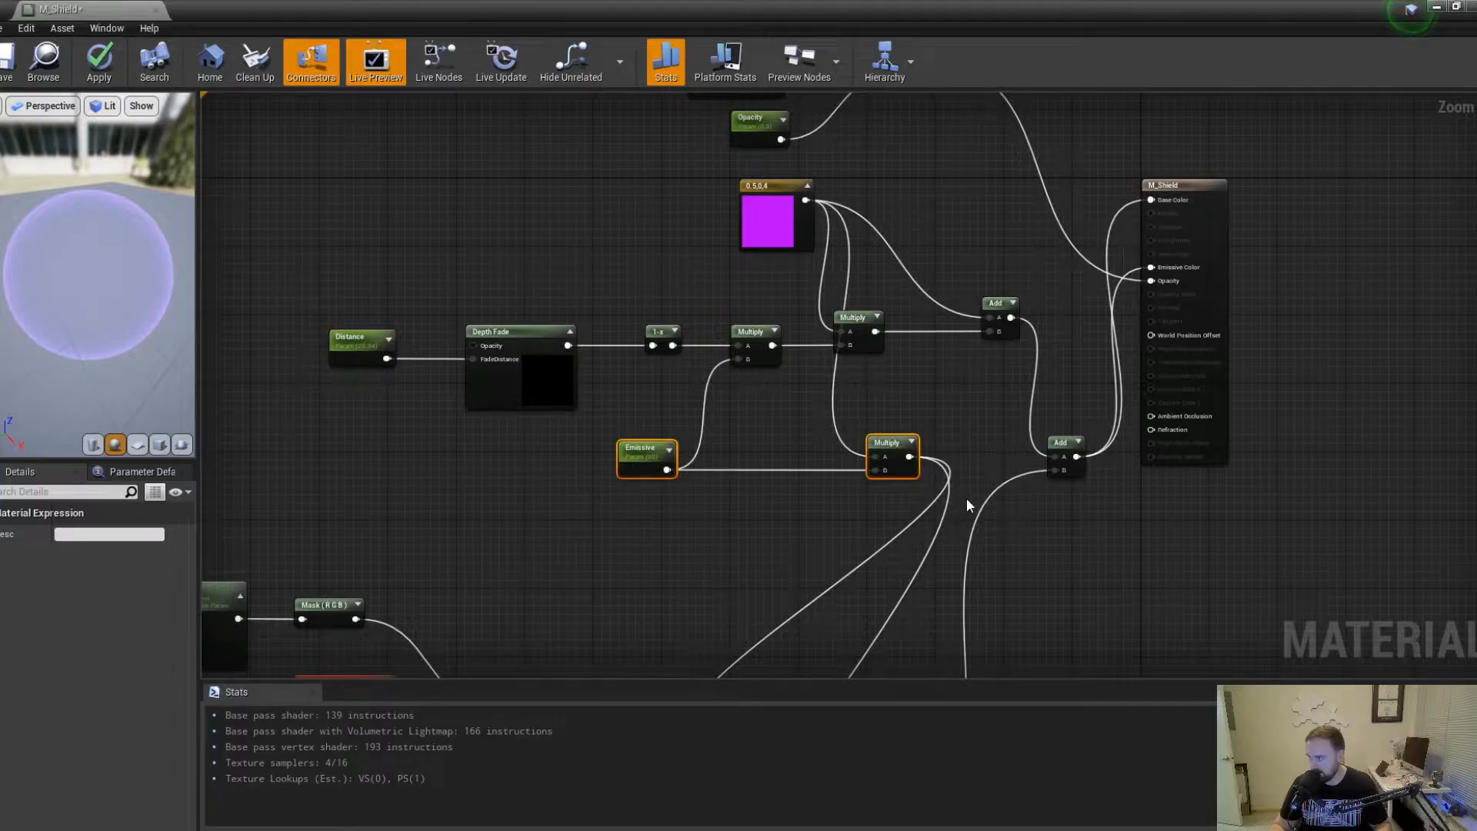
Move the M_Shield result node farther away from the final Add node to make room in the graph.
{"action": "right_click_drag", "start_coordinate": [1061, 373], "coordinate": [946, 504]}
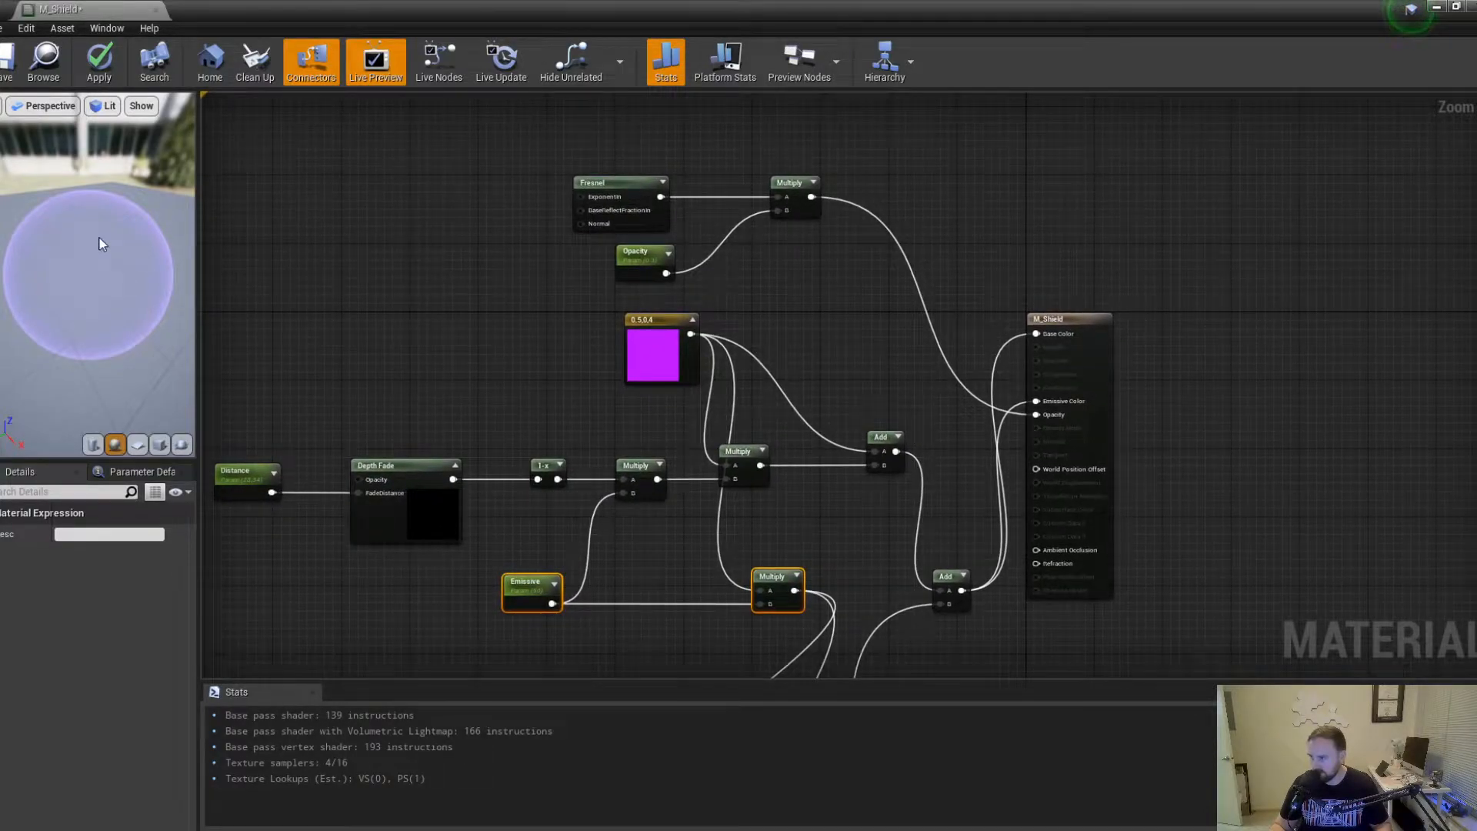
{"action": "right_click_drag", "start_coordinate": [629, 352], "coordinate": [513, 208]}
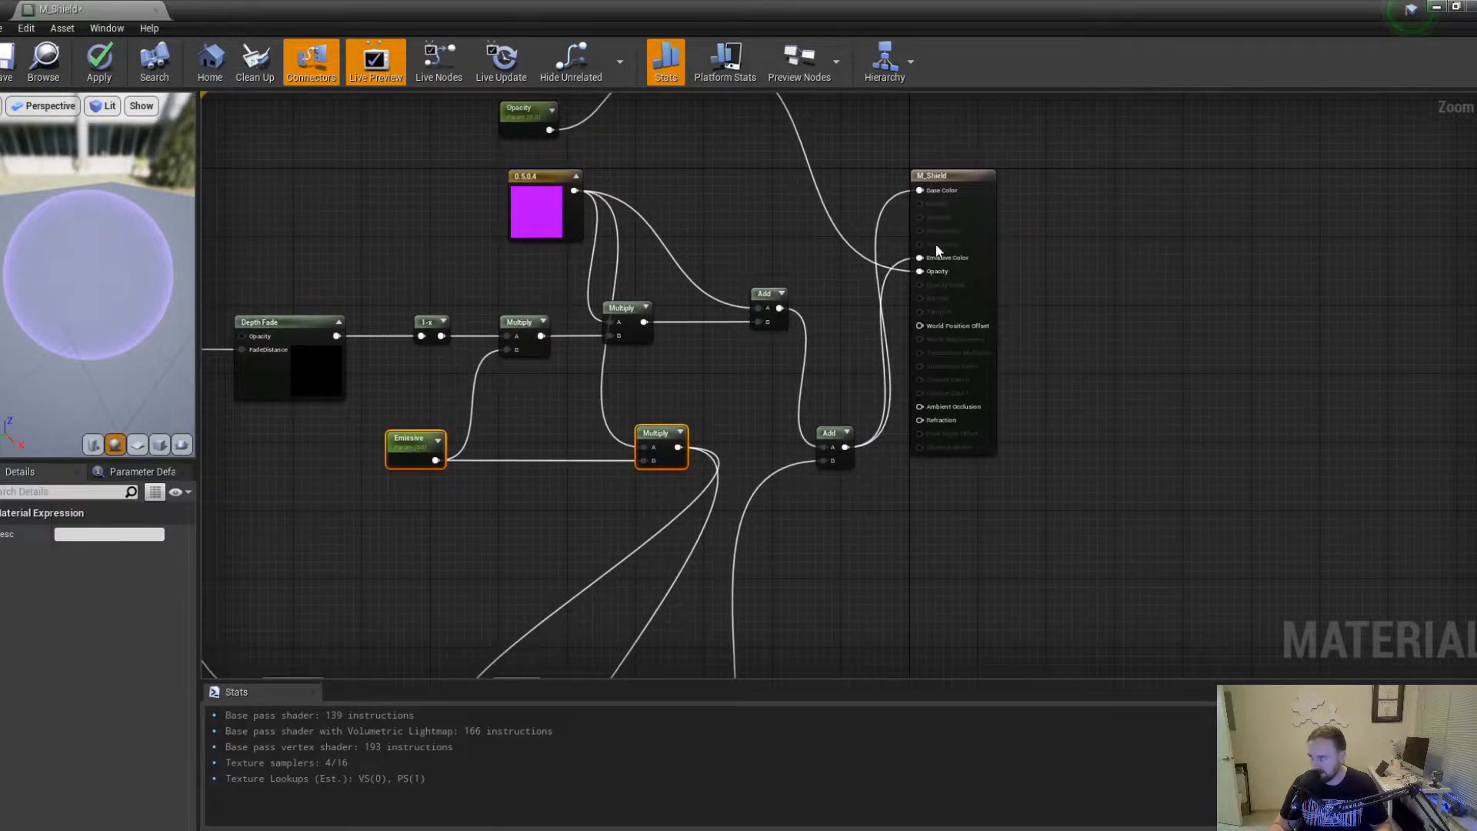
{"action": "left_click_drag", "start_coordinate": [962, 184], "coordinate": [1030, 186]}
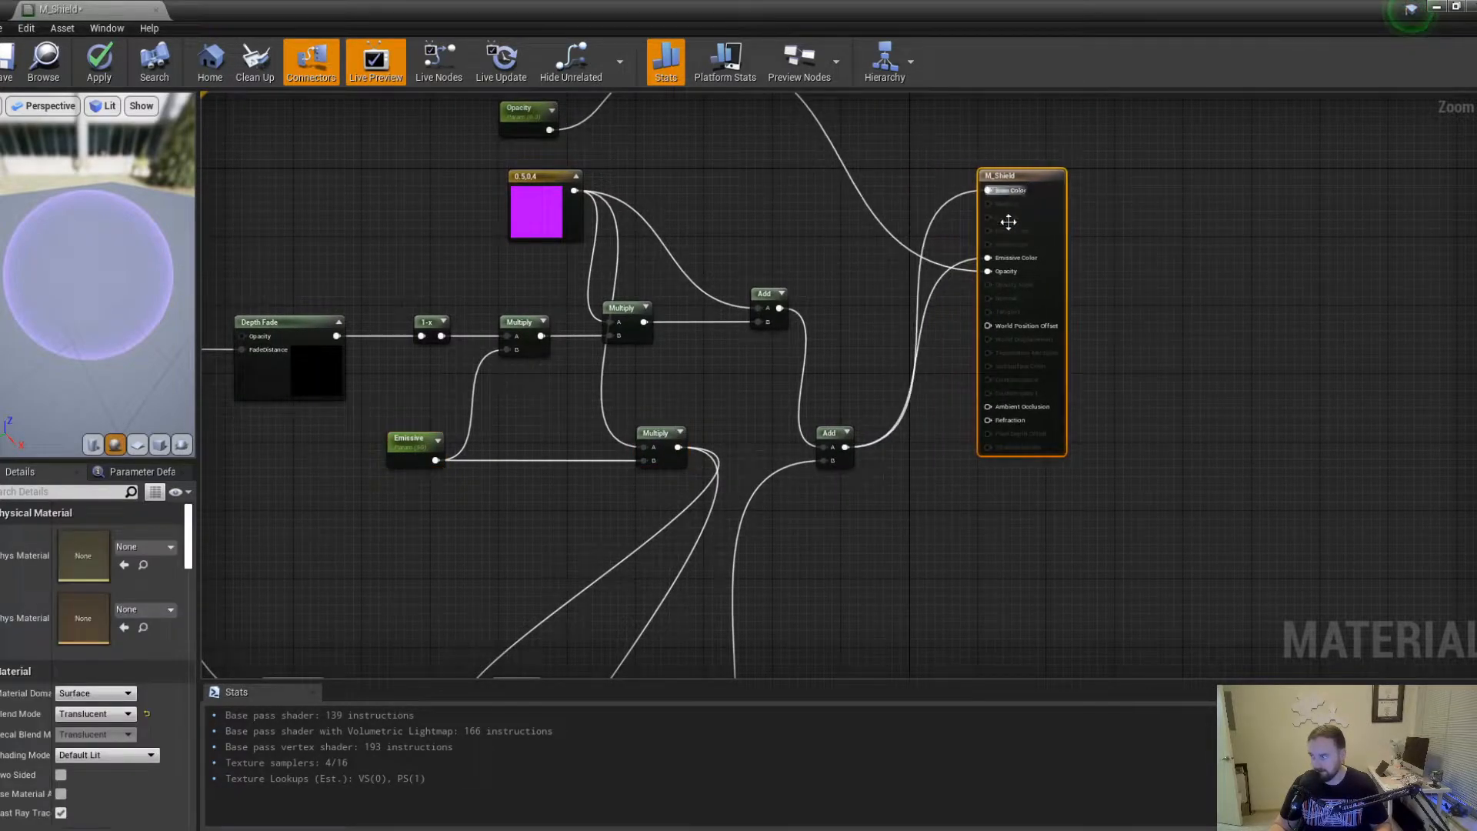
{"action": "left_click_drag", "start_coordinate": [987, 421], "coordinate": [925, 514]}
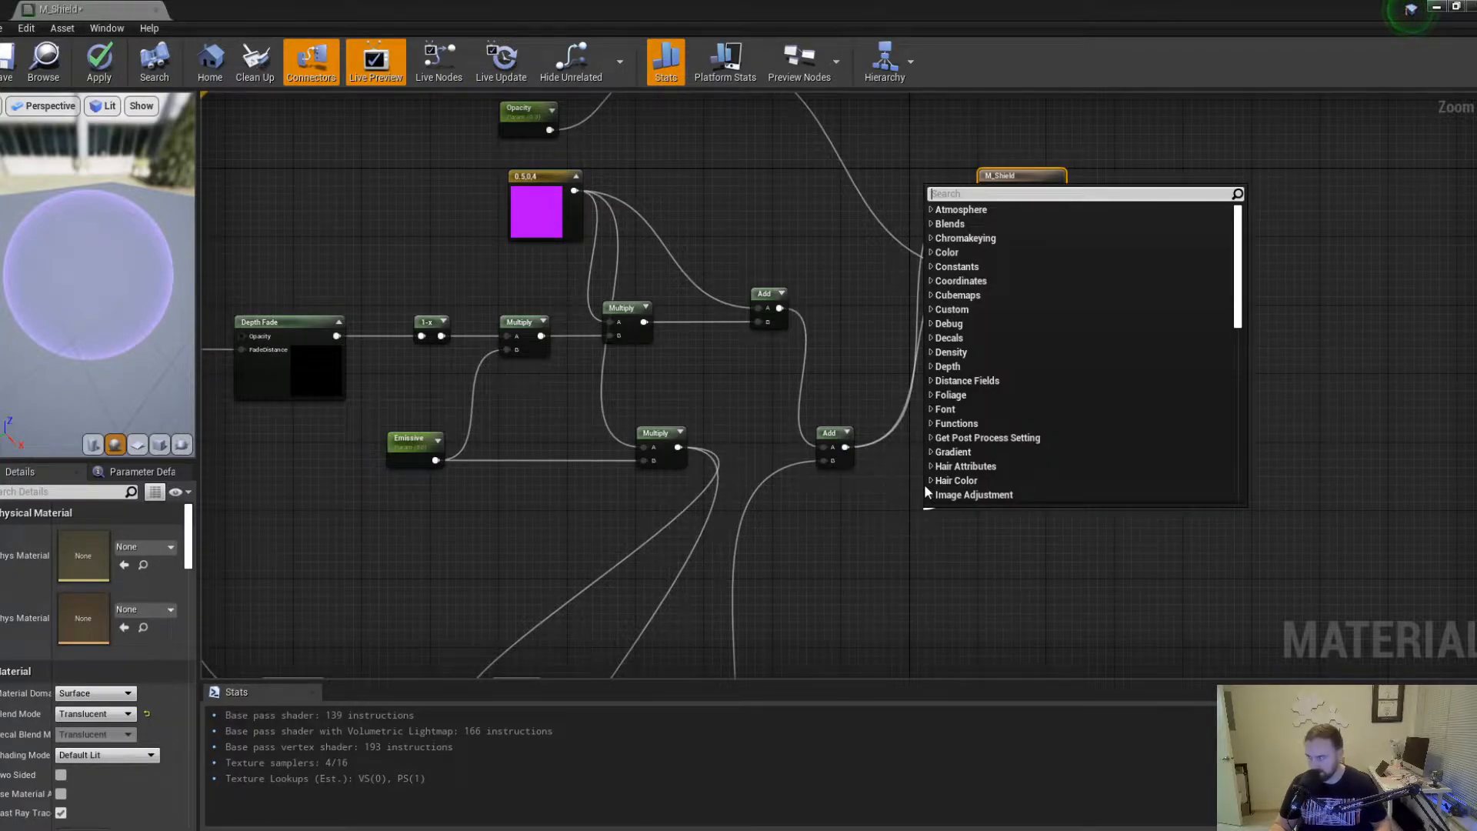
{"action": "type", "text": "scal"}
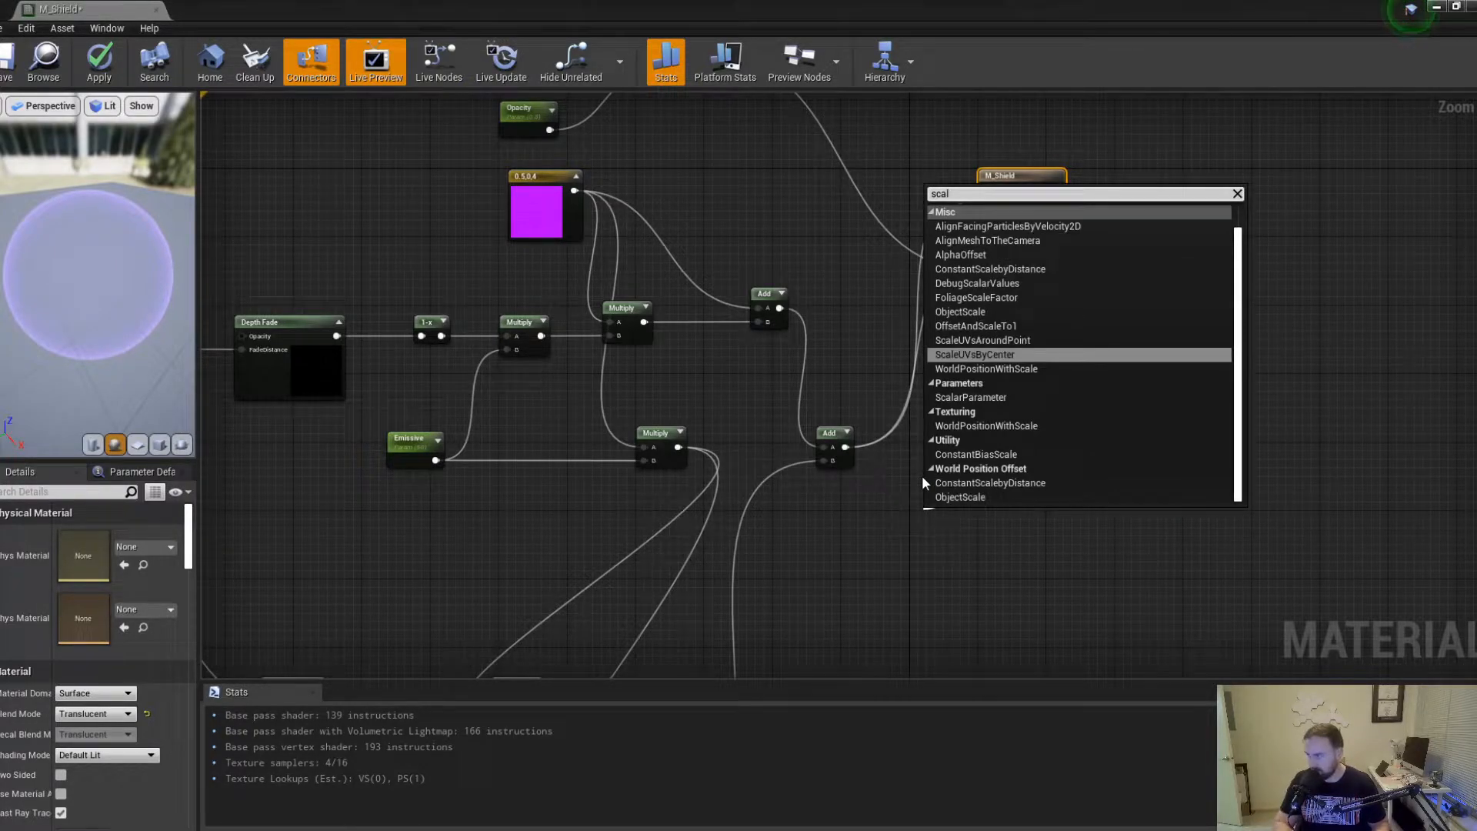
{"action": "left_click", "coordinate": [886, 505]}
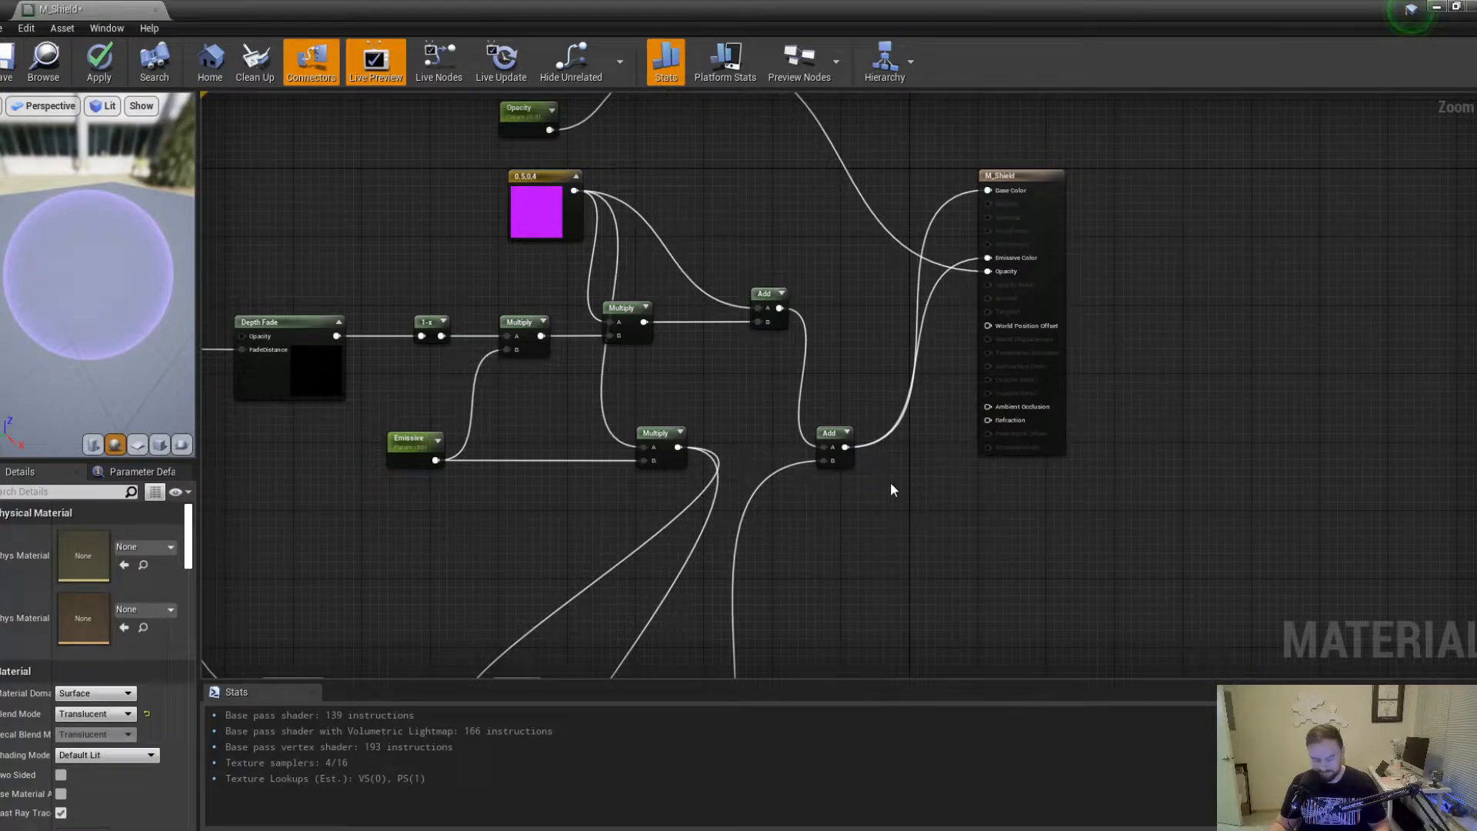
Add a scalar parameter named Refraction below the final Add node.
{"action": "left_click", "coordinate": [878, 486]}
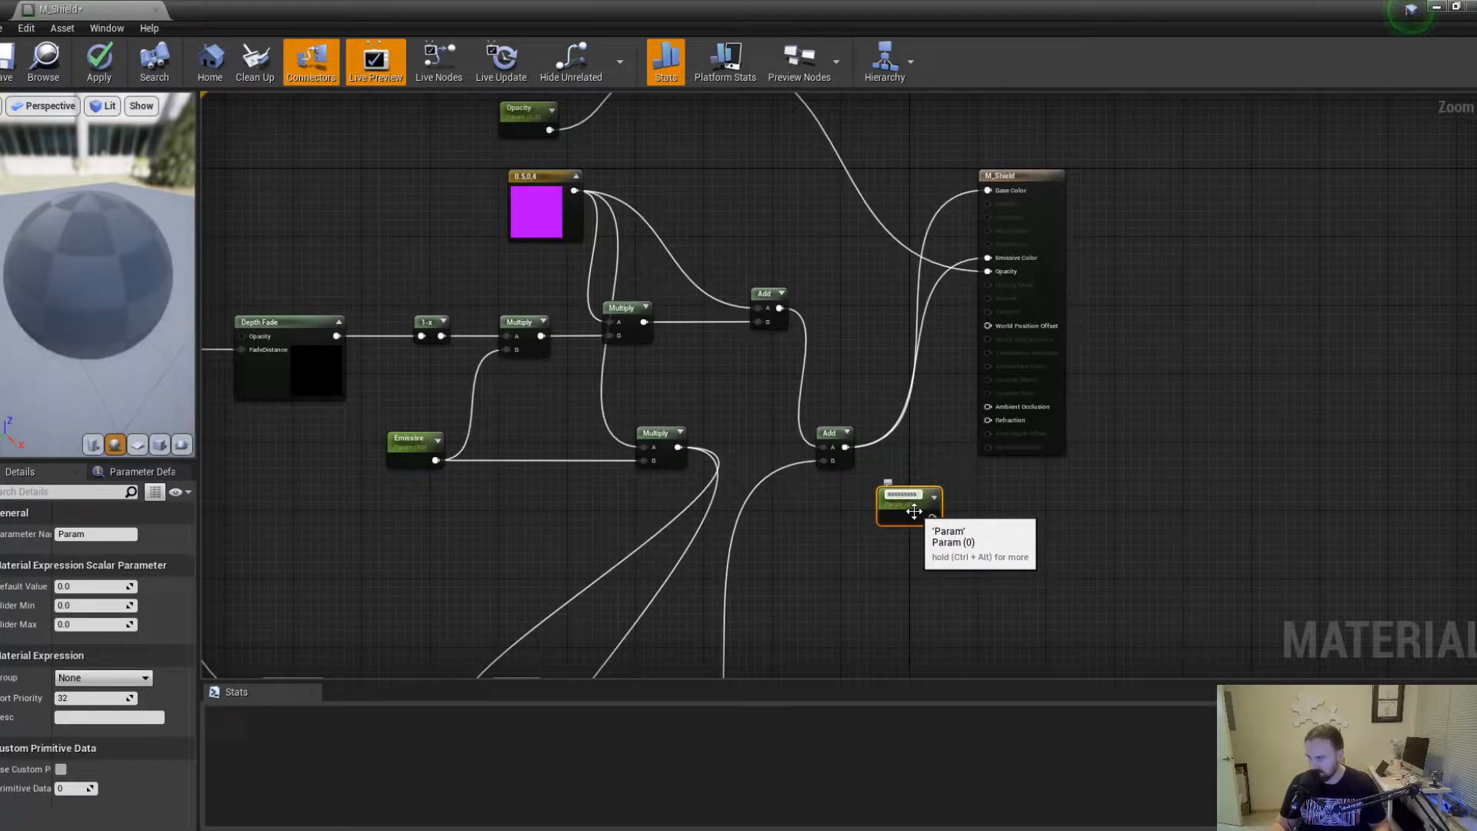
{"action": "key", "text": "BackSpace"}
{"action": "key", "text": "BackSpace"}
{"action": "key", "text": "BackSpace"}
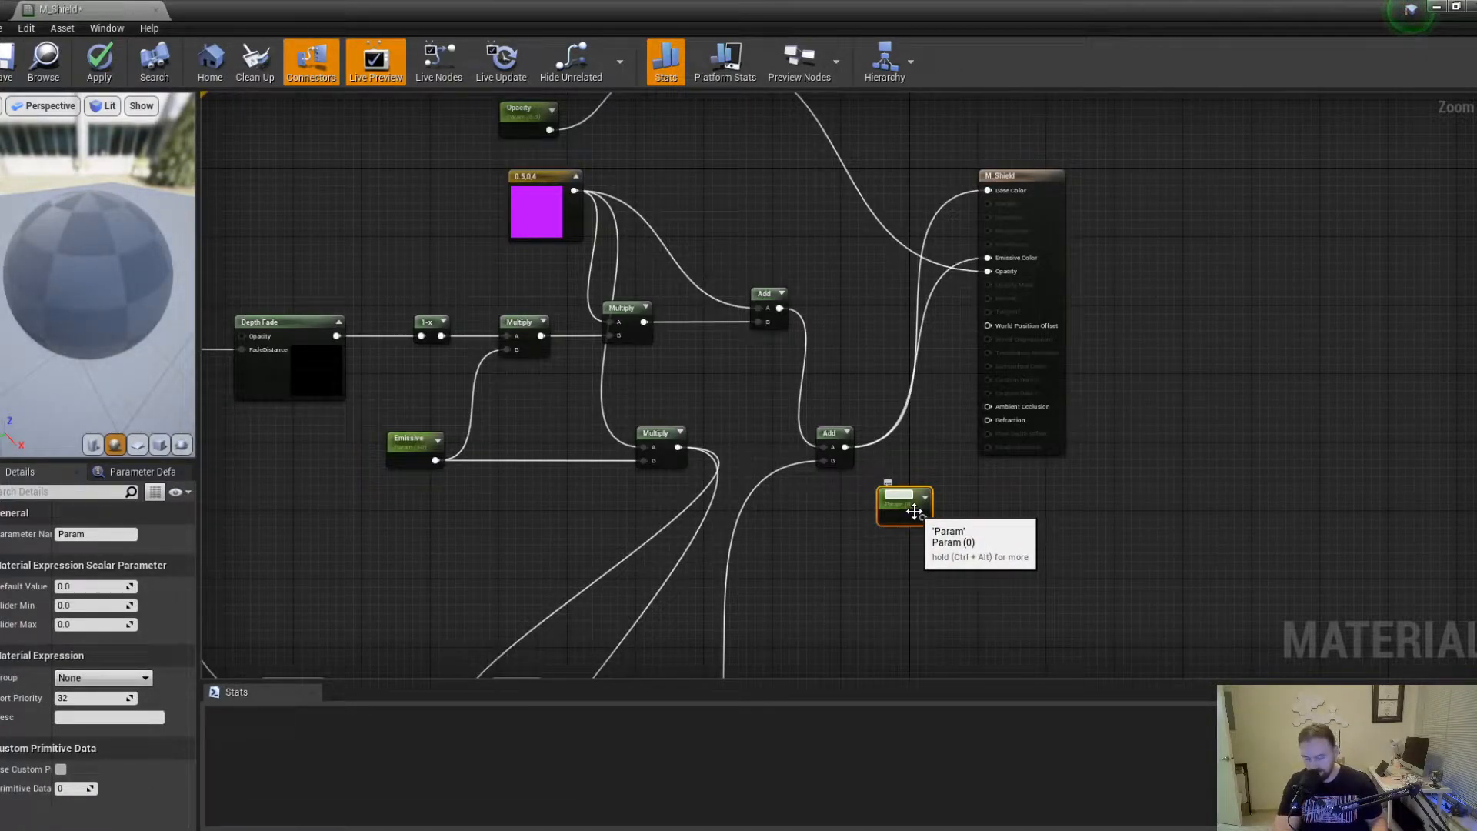
{"action": "type", "text": "Refraction"}
{"action": "key", "text": "Return"}
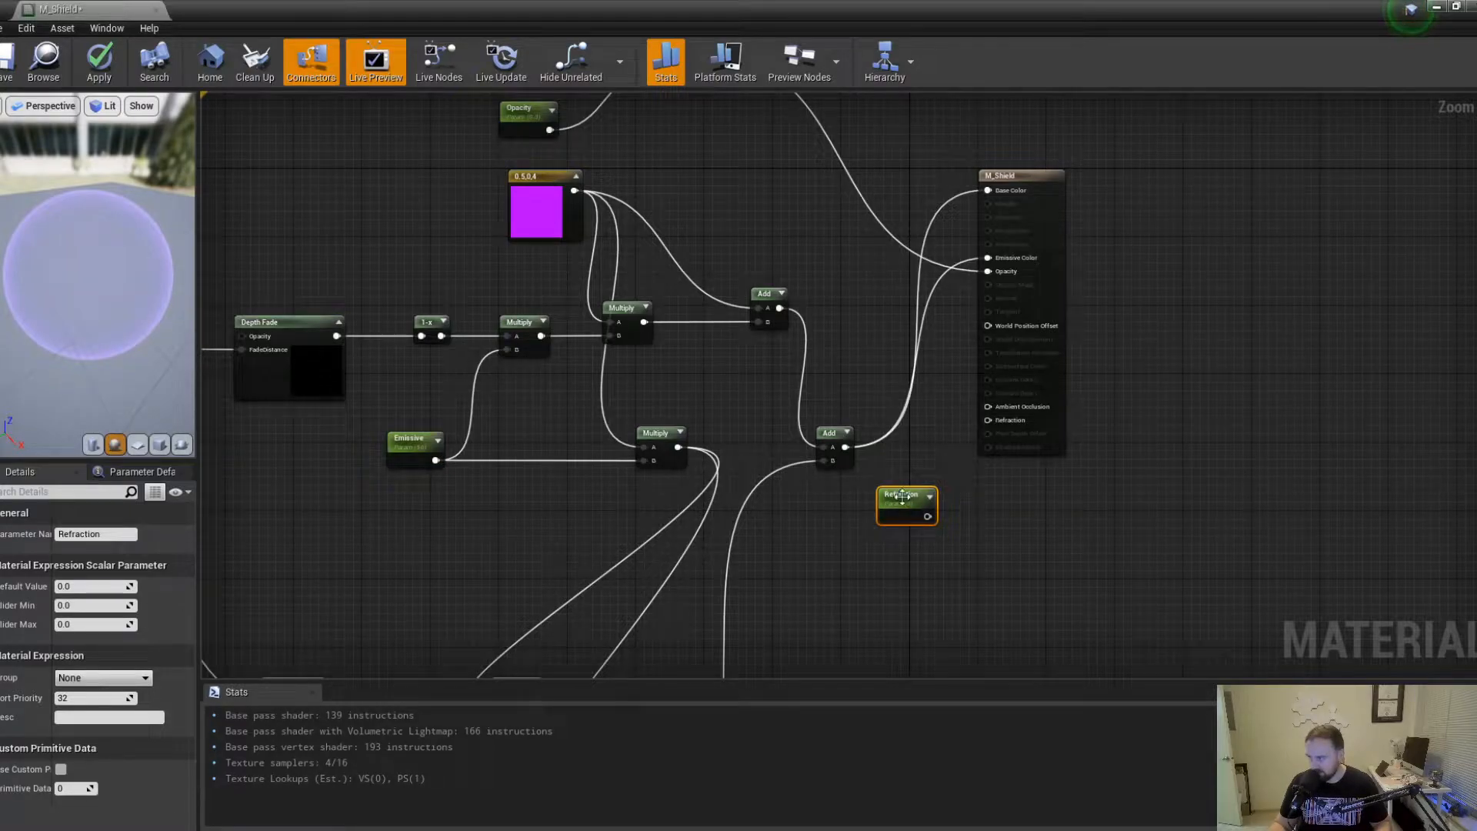
Locate M_Shield in the content browser and create a material instance from it named M_Shield_Inst.
{"action": "left_click_drag", "start_coordinate": [706, 46], "coordinate": [344, 103]}
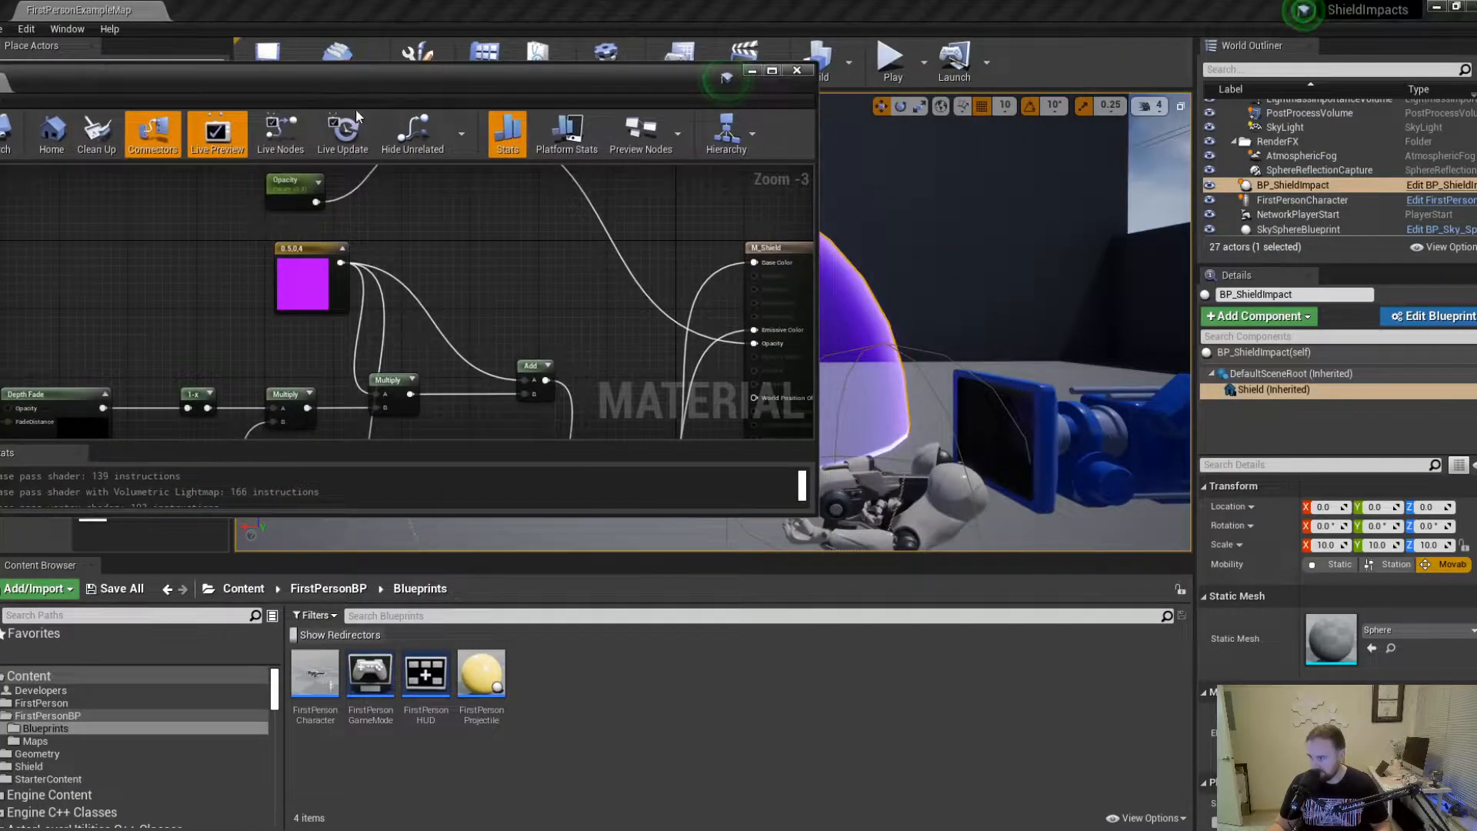
{"action": "left_click_drag", "start_coordinate": [434, 65], "coordinate": [736, 83]}
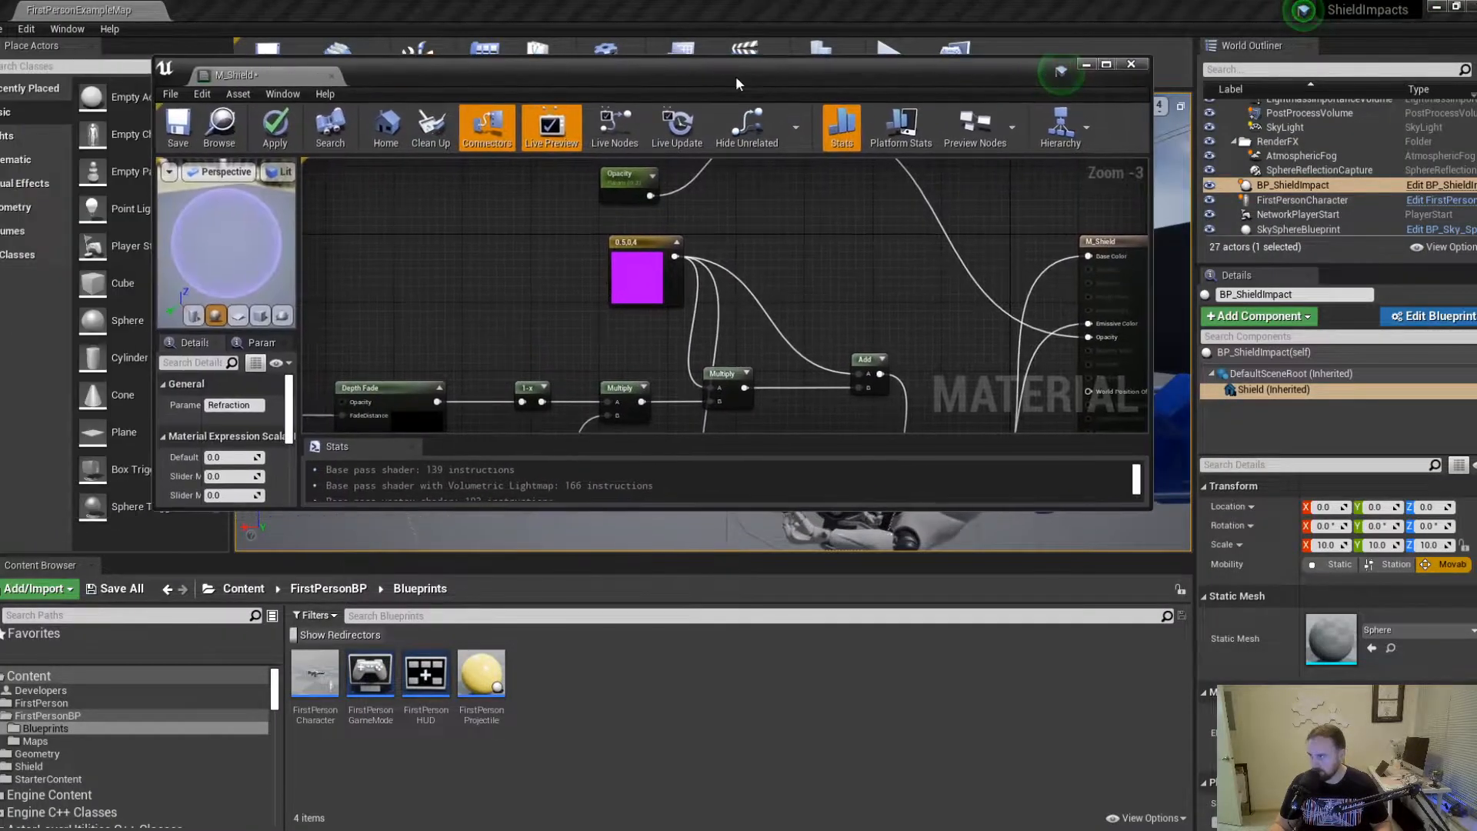
{"action": "left_click", "coordinate": [220, 127]}
{"action": "right_click", "coordinate": [488, 687]}
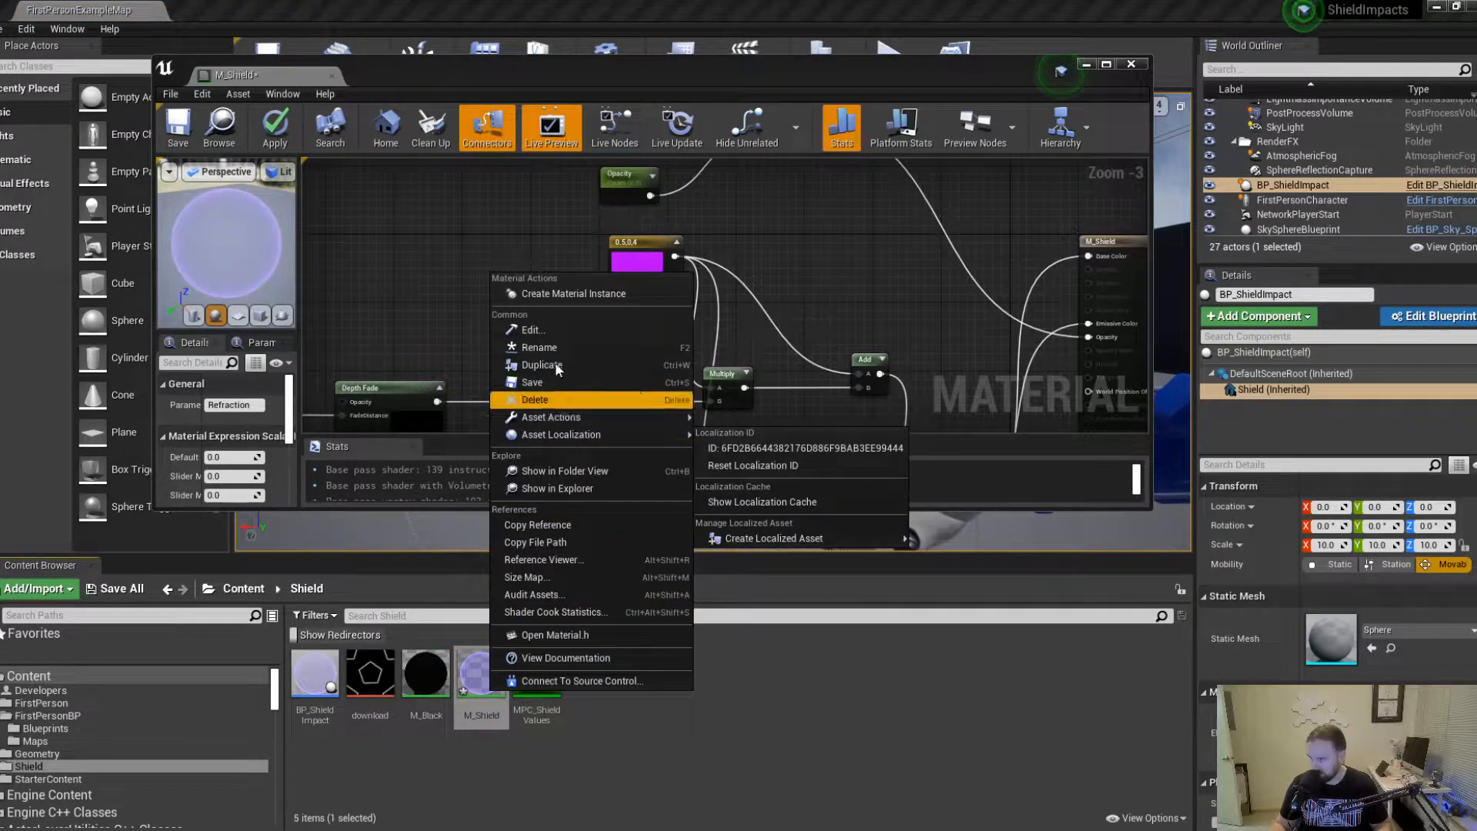
{"action": "left_click", "coordinate": [564, 293]}
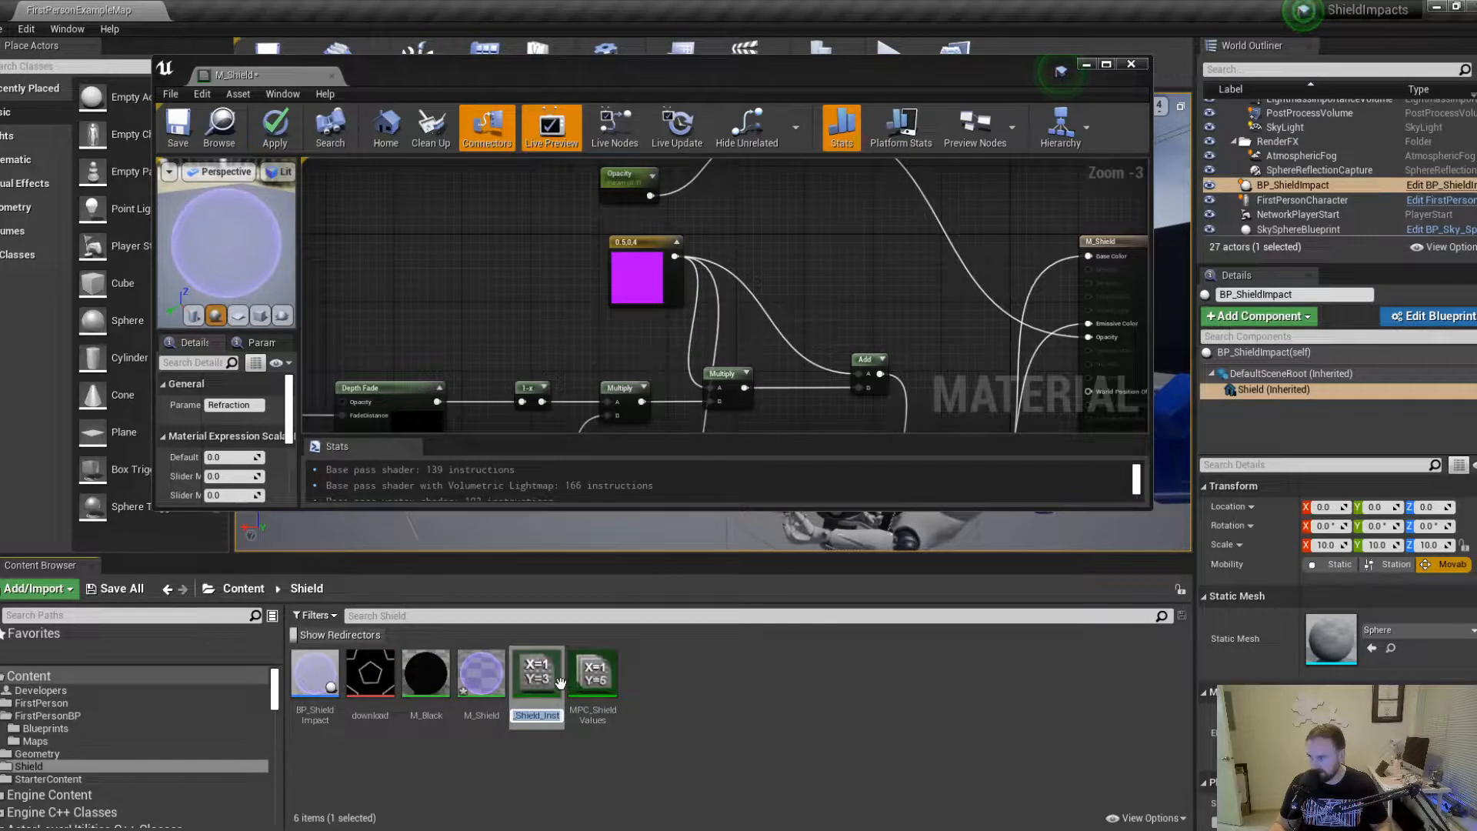
{"action": "key", "text": "Return"}
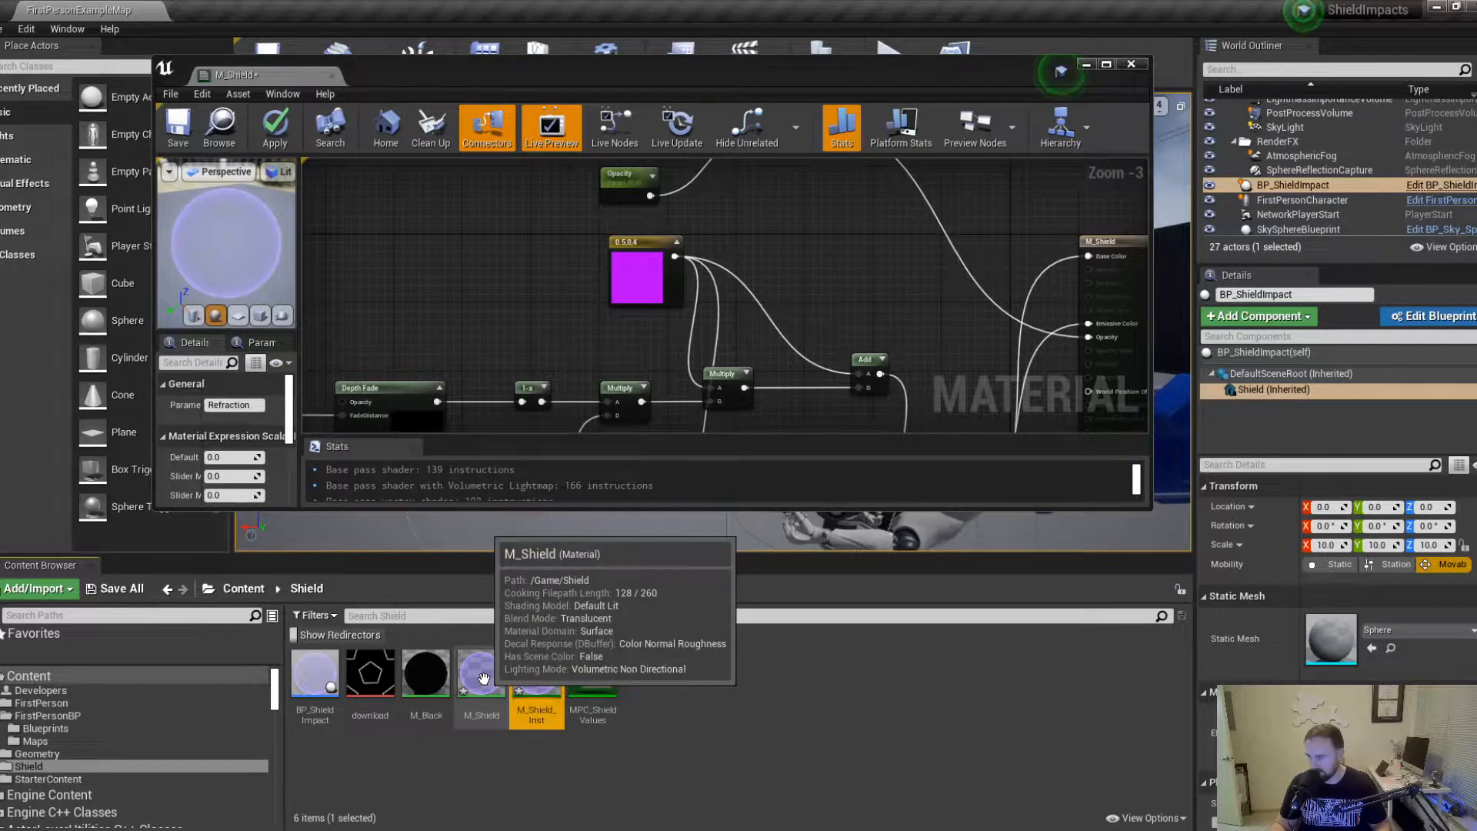
Apply the pending M_Shield changes and open M_Shield_Inst for editing.
{"action": "left_click", "coordinate": [272, 131]}
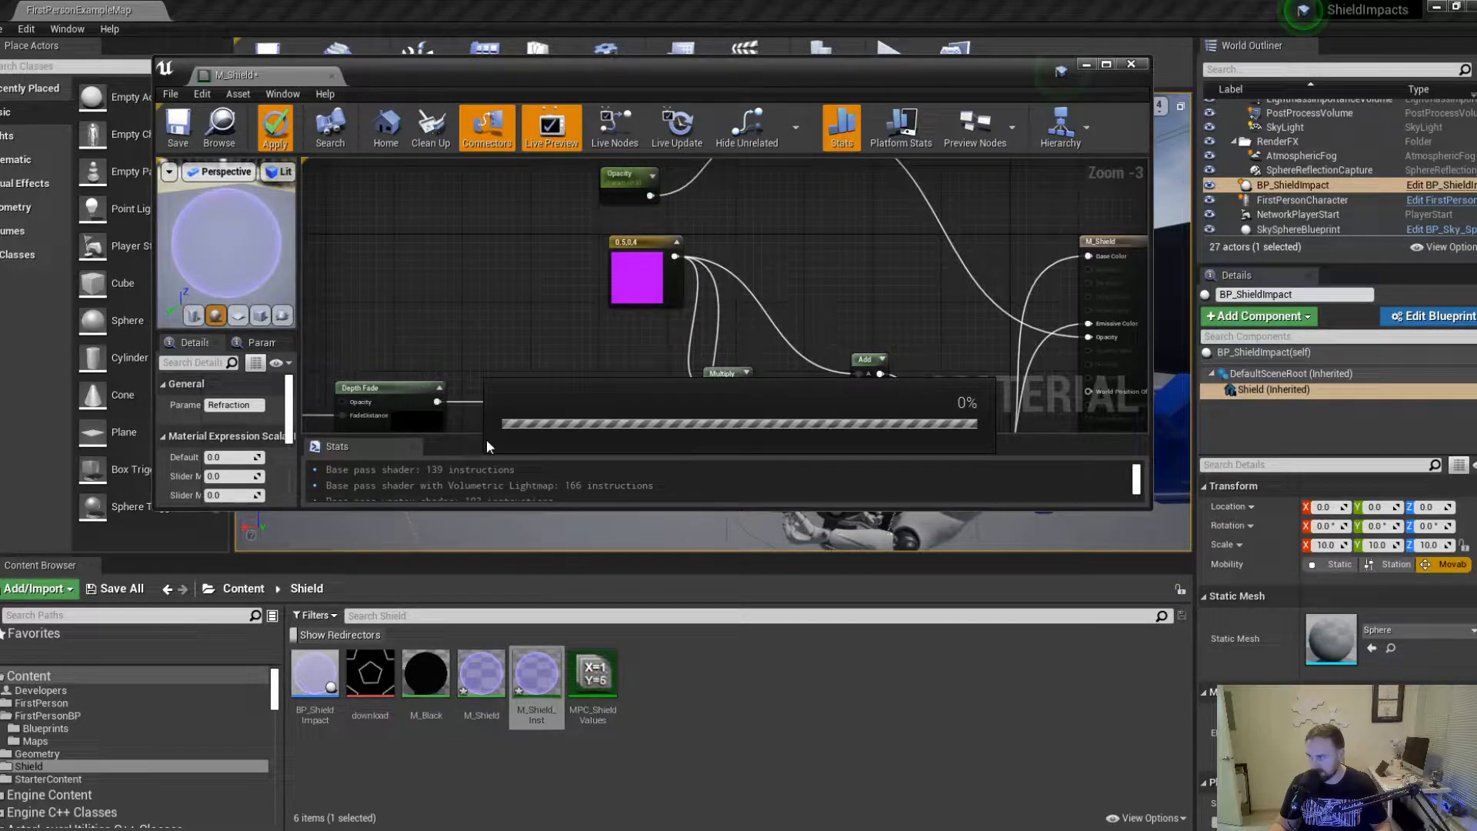
{"action": "left_click", "coordinate": [493, 685]}
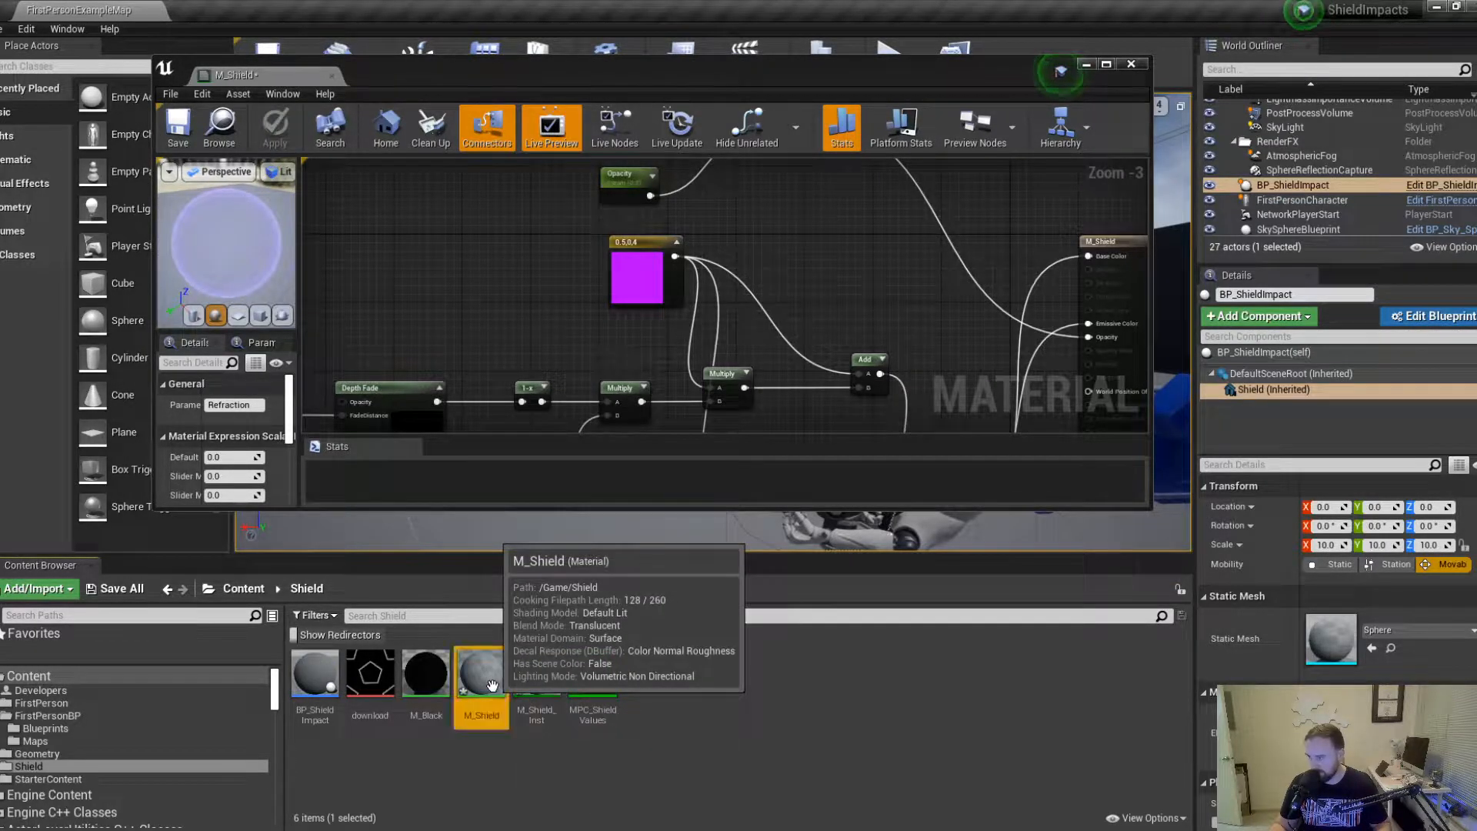
{"action": "double_click", "coordinate": [547, 693]}
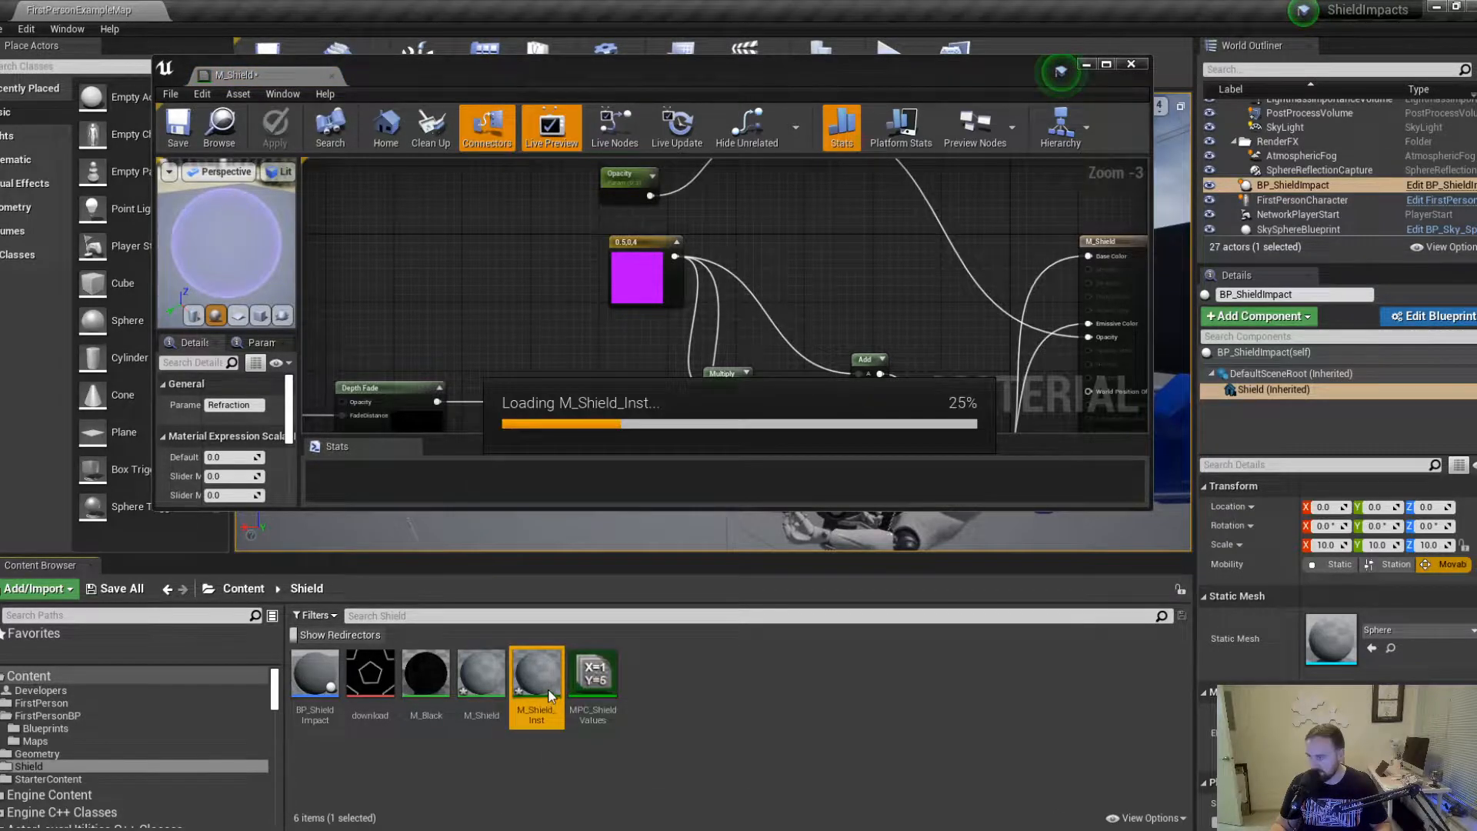
Enable the Distance, Emissive and Opacity overrides in M_Shield_Inst and enlarge its editor to fill the screen.
{"action": "left_click", "coordinate": [884, 249]}
{"action": "left_click", "coordinate": [884, 268]}
{"action": "left_click", "coordinate": [884, 287]}
{"action": "left_click_drag", "start_coordinate": [524, 70], "coordinate": [531, 1]}
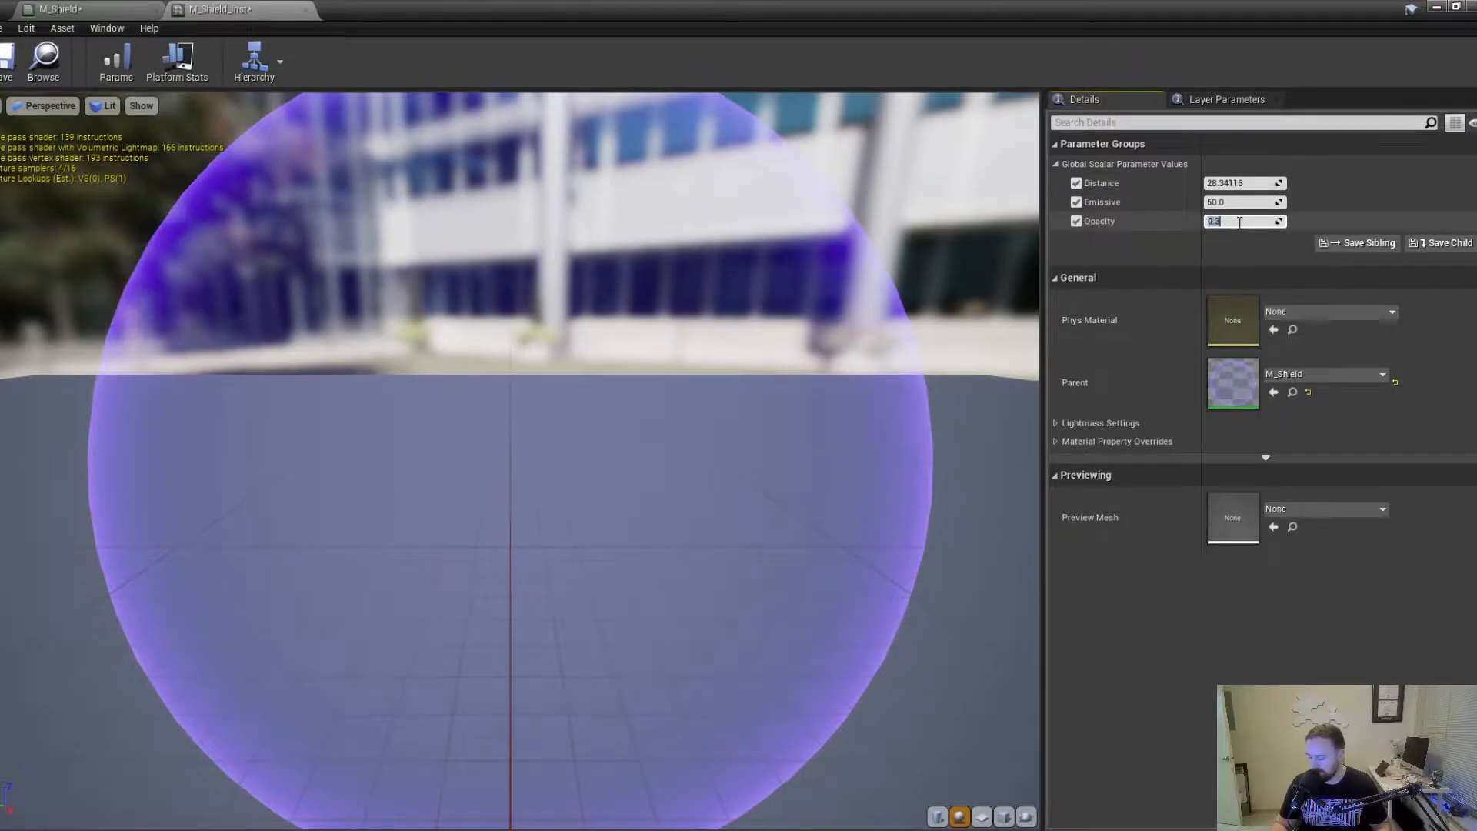
Try the instance's Opacity at 0 and about 0.97 on the preview sphere.
{"action": "type", "text": "0"}
{"action": "key", "text": "Return"}
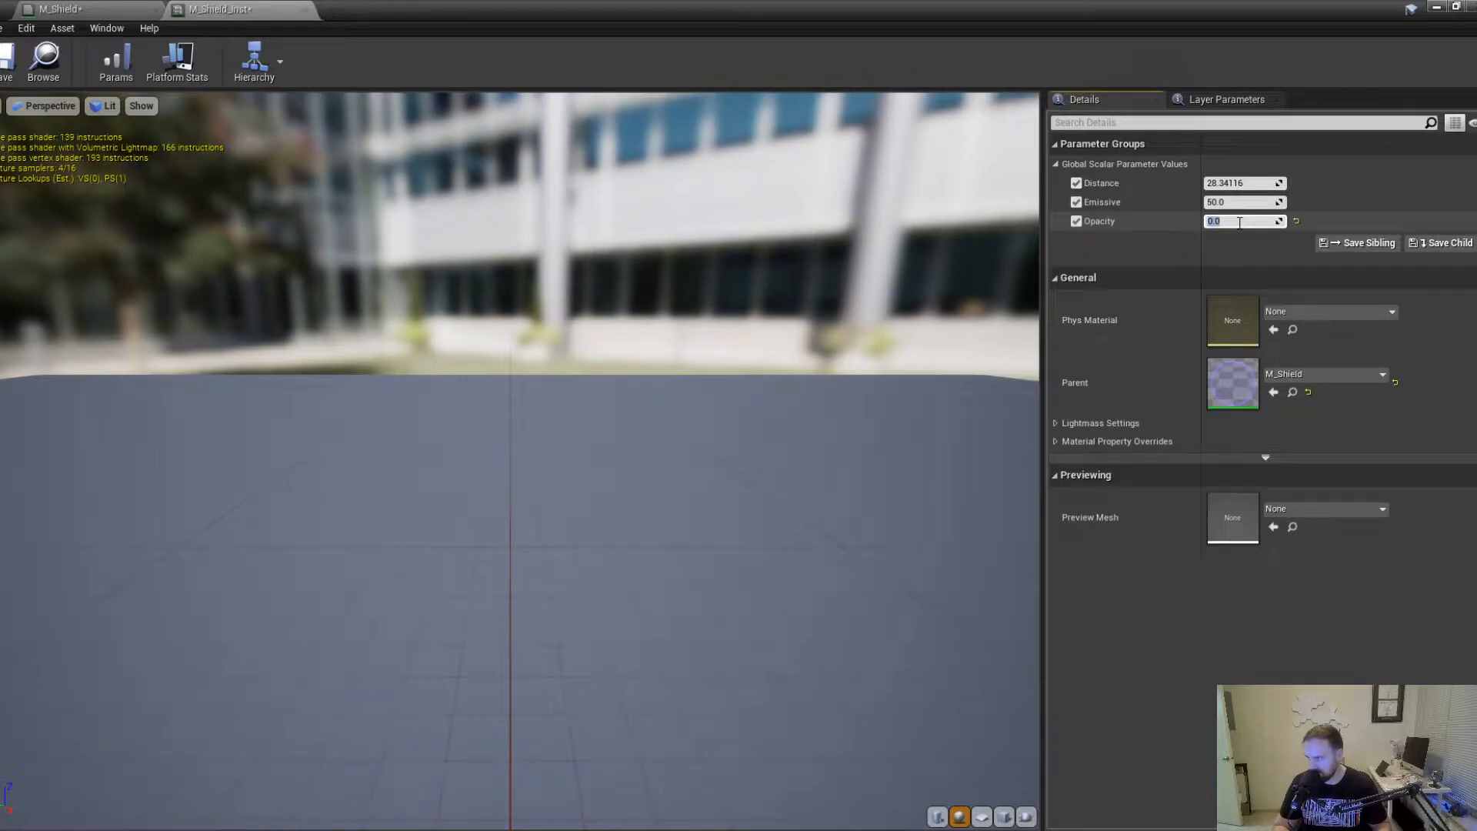
{"action": "key", "text": "Return"}
{"action": "left_click_drag", "start_coordinate": [1255, 221], "coordinate": [1293, 221]}
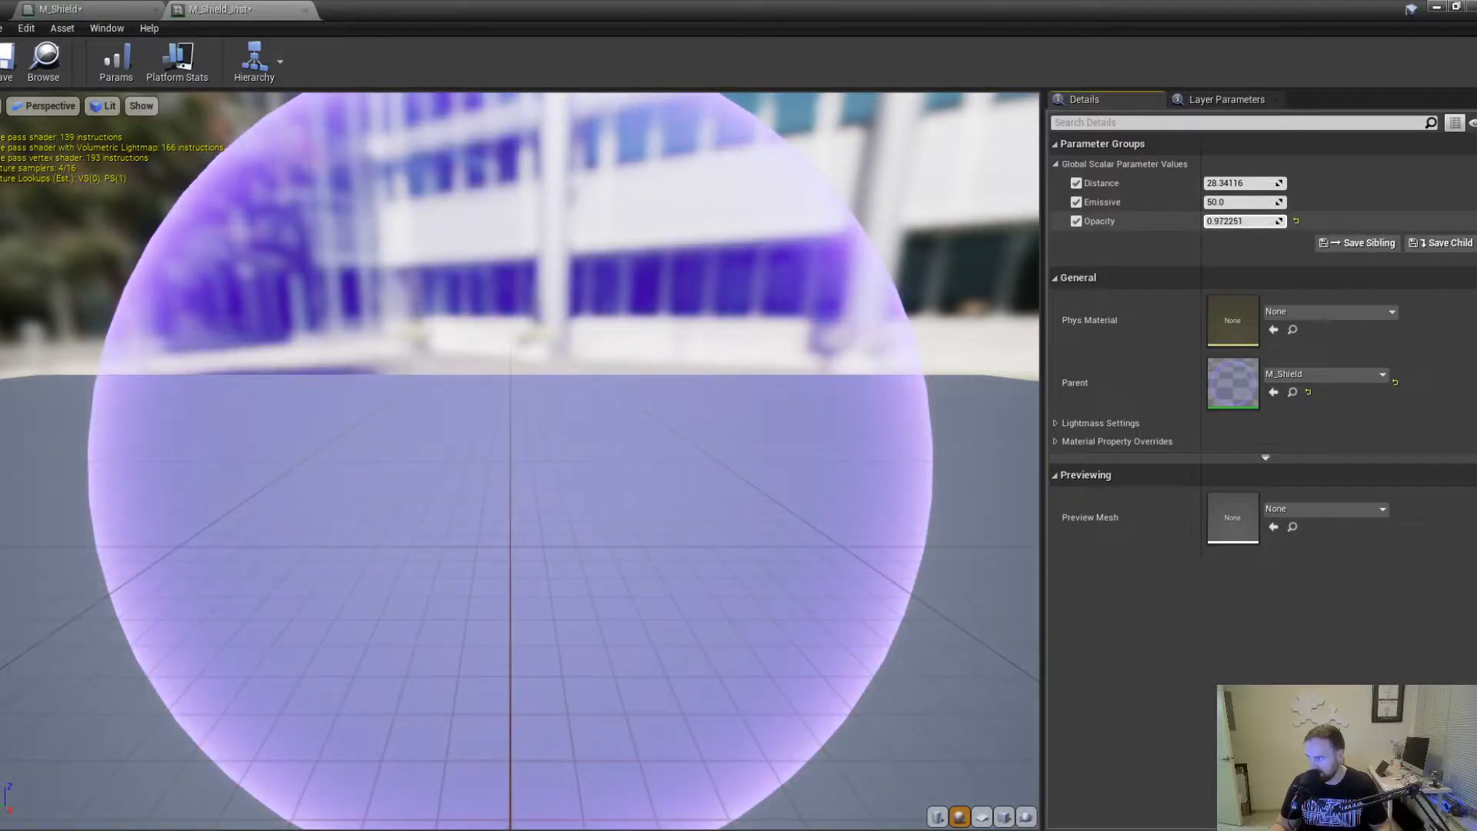
{"action": "left_click_drag", "start_coordinate": [627, 281], "coordinate": [818, 253]}
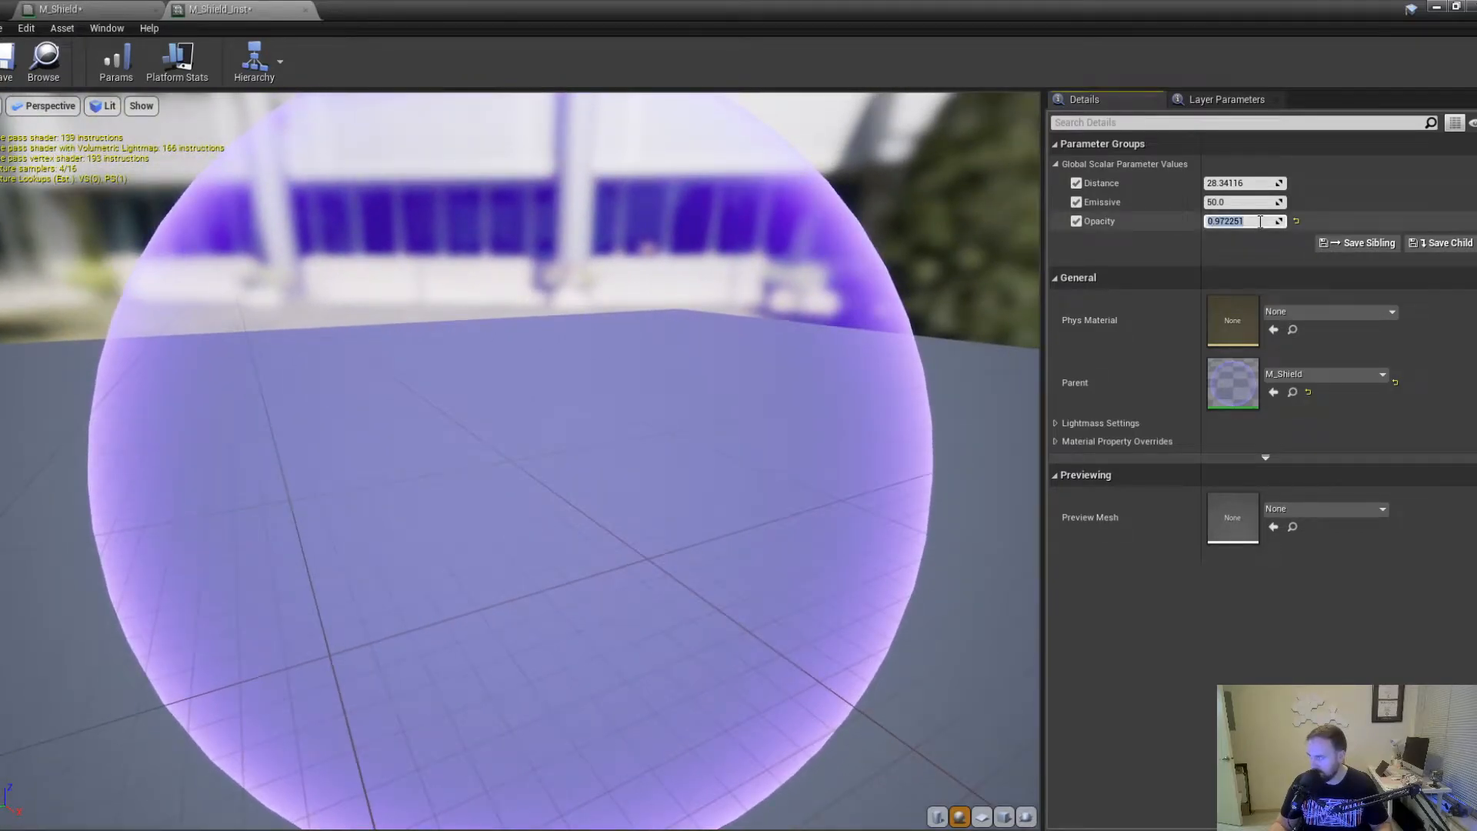
{"action": "left_click", "coordinate": [1260, 222]}
{"action": "type", "text": "0"}
{"action": "key", "text": "Return"}
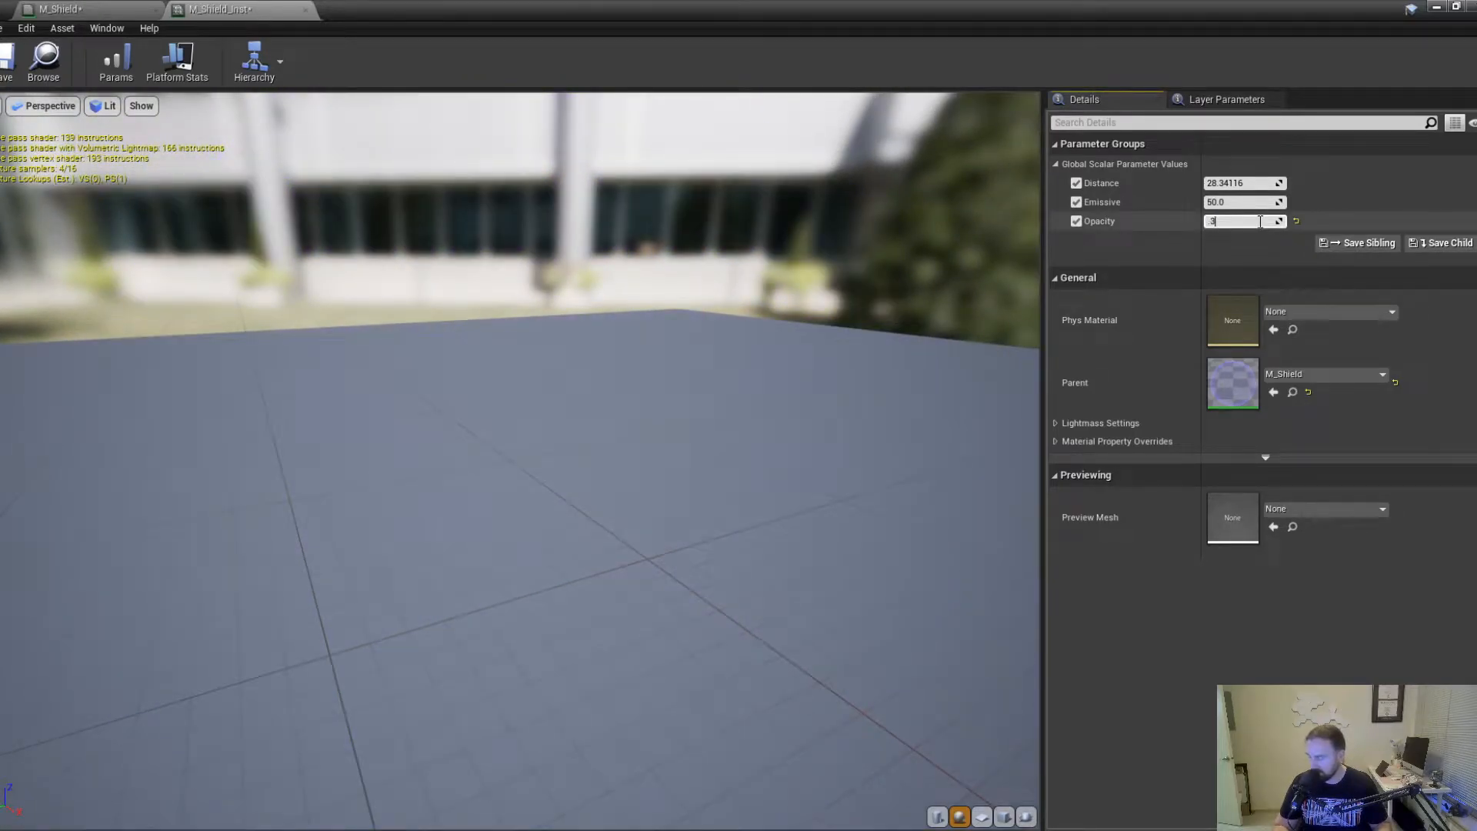
Set the instance's Opacity to 0.3, inspect the preview sphere from farther away and save M_Shield_Inst.
{"action": "type", "text": ".3"}
{"action": "key", "text": "Return"}
{"action": "scroll", "coordinate": [392, 461], "scroll_direction": "down", "scroll_amount": 5}
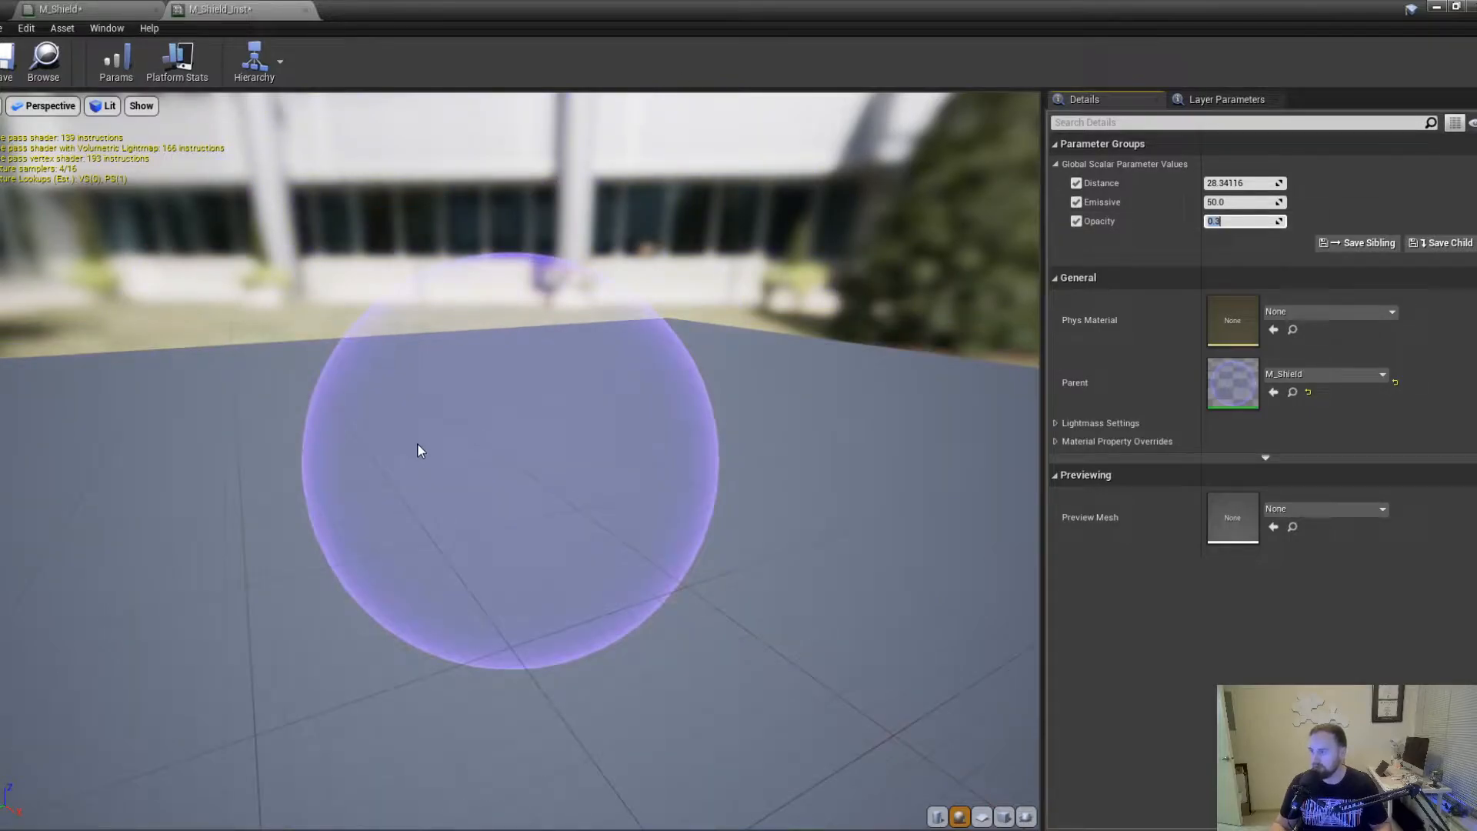
{"action": "left_click_drag", "start_coordinate": [414, 354], "coordinate": [539, 430]}
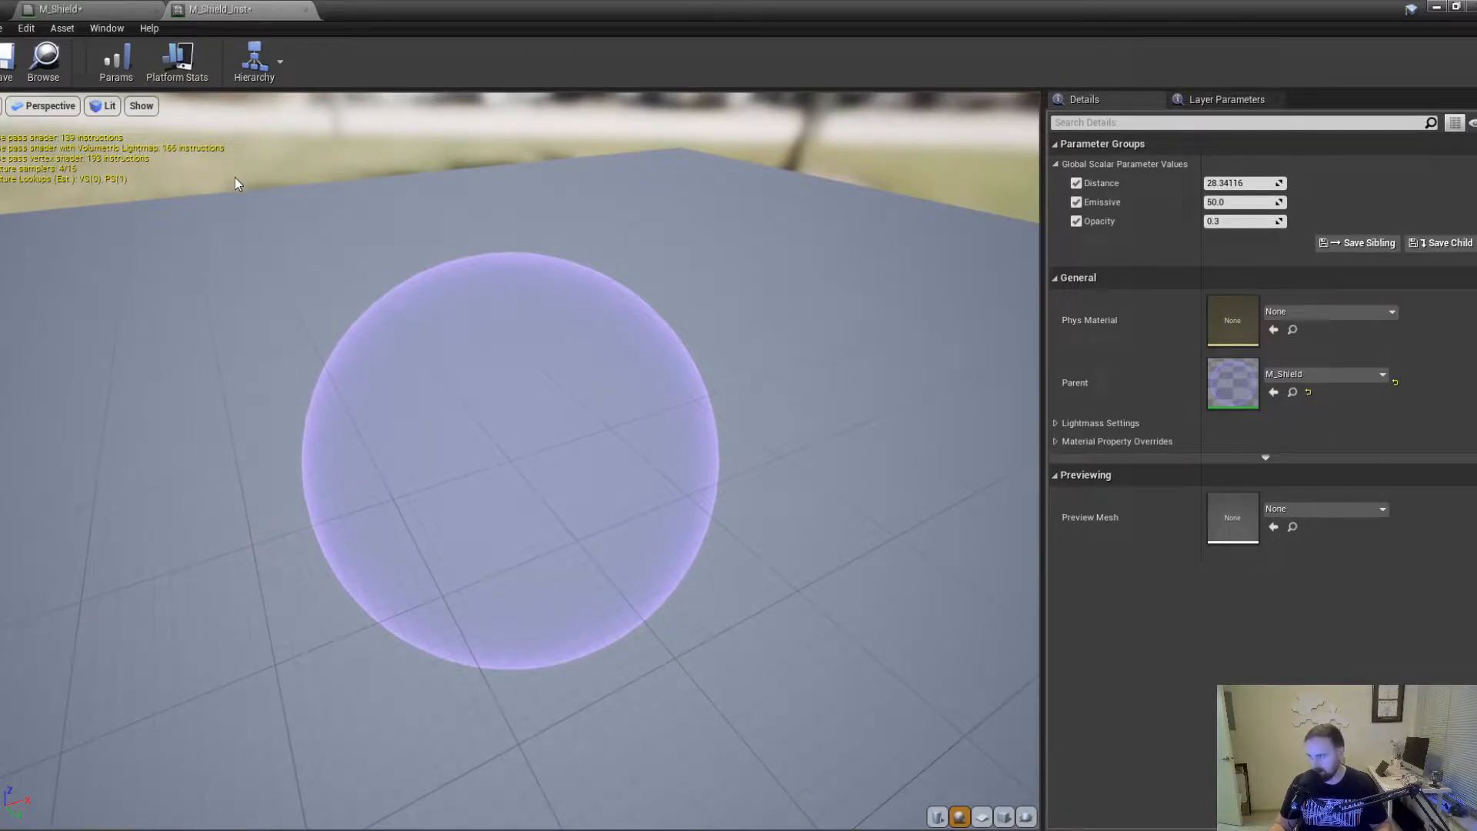
{"action": "left_click", "coordinate": [7, 61]}
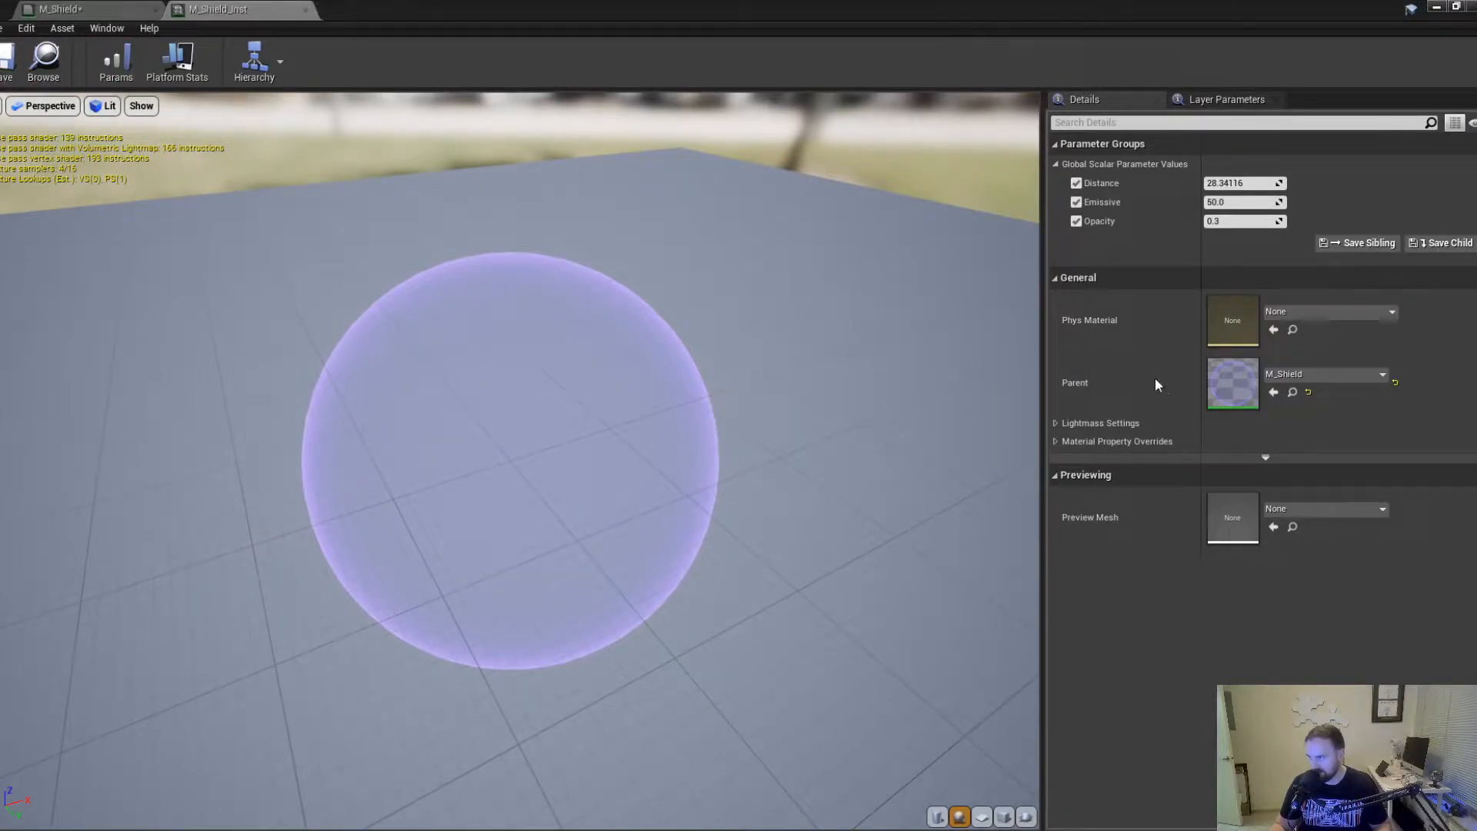
Return to the M_Shield graph, save the material and shift the Refraction parameter closer beneath the final Add node.
{"action": "left_click", "coordinate": [123, 10]}
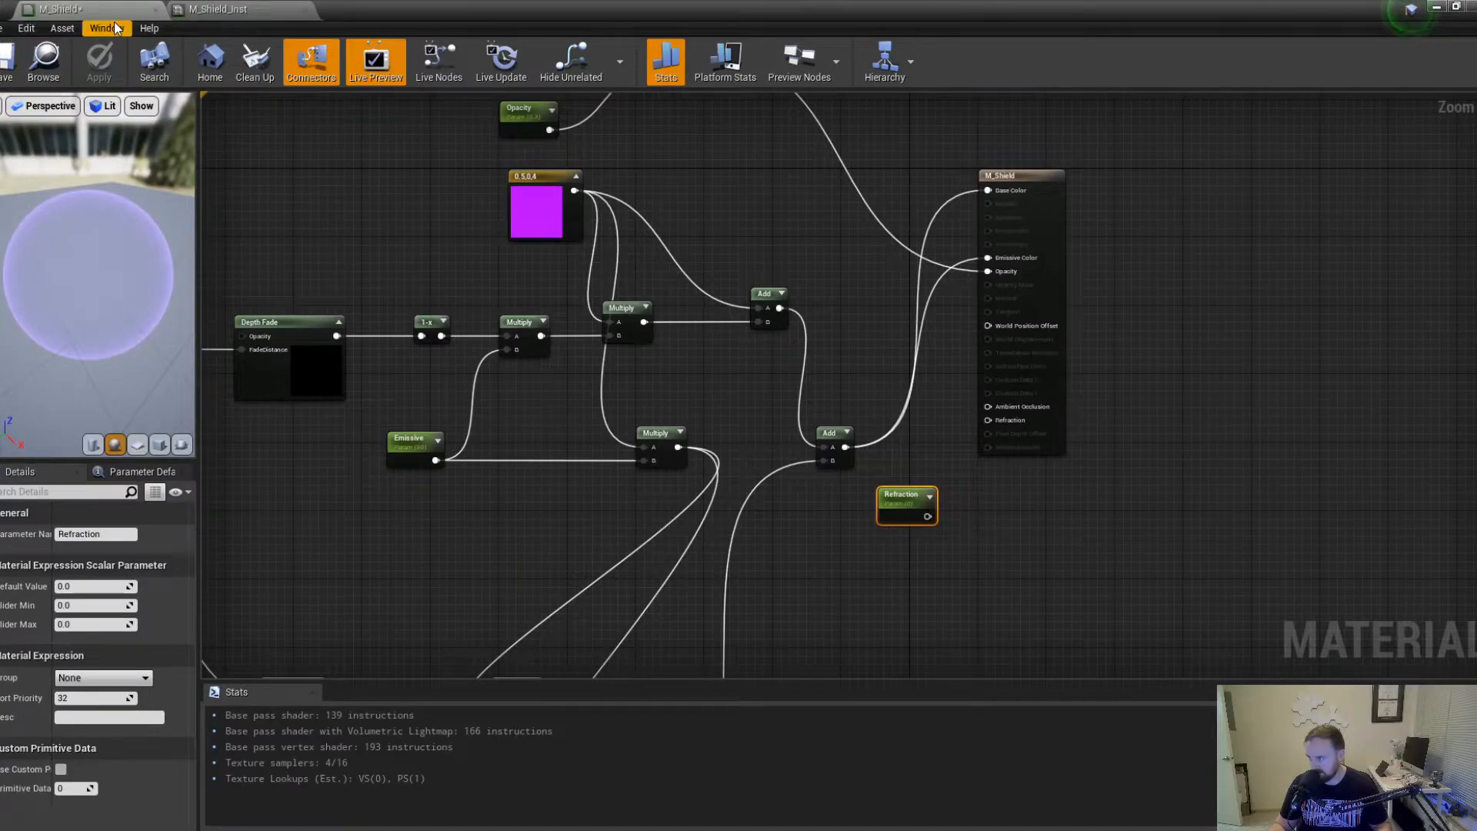
{"action": "left_click", "coordinate": [7, 61]}
{"action": "left_click_drag", "start_coordinate": [904, 496], "coordinate": [879, 479]}
{"action": "left_click", "coordinate": [805, 528]}
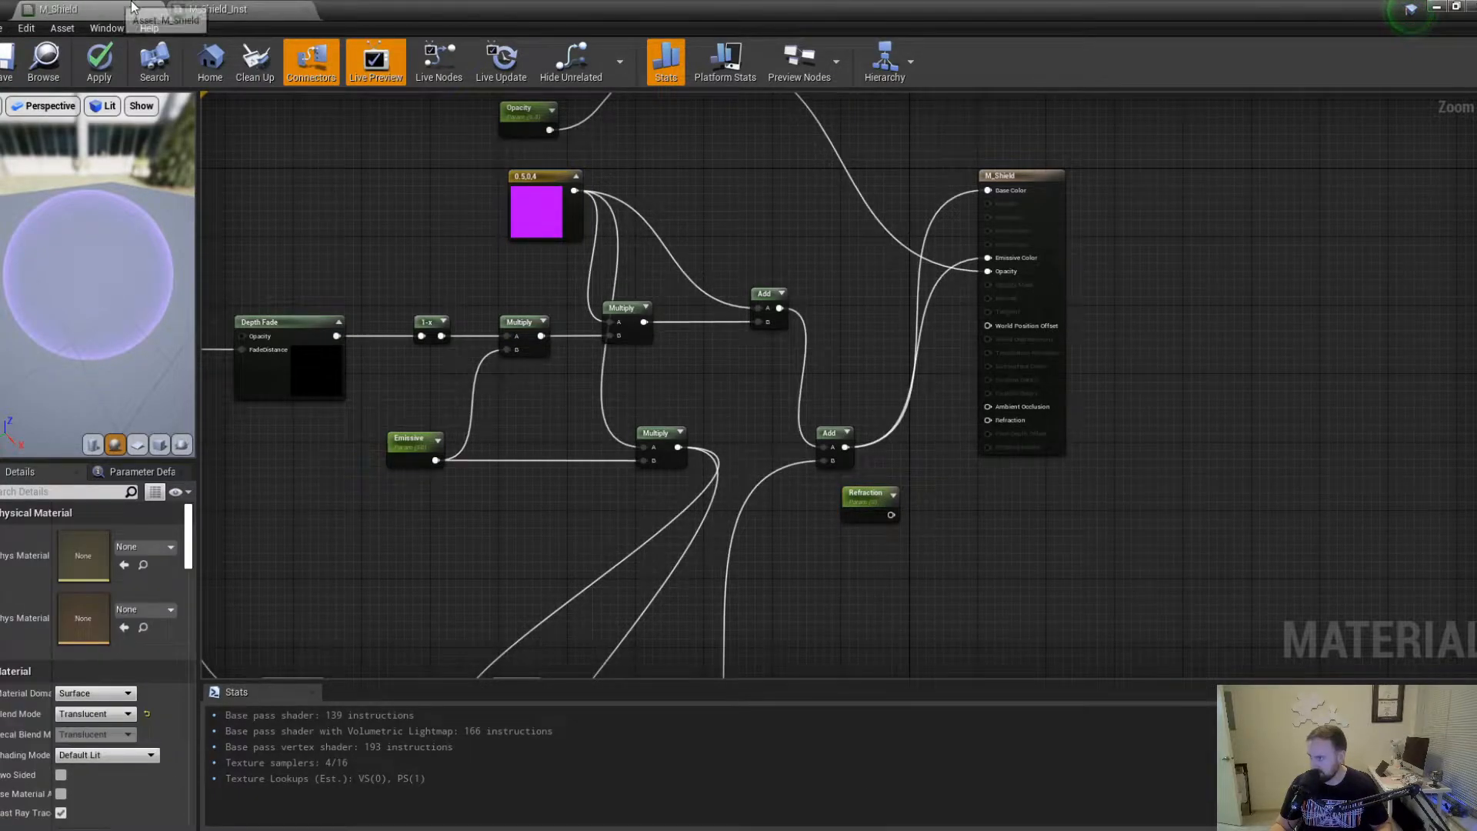
Compare the parameters listed in M_Shield_Inst with the Opacity, Distance and Emissive nodes in the M_Shield graph.
{"action": "left_click", "coordinate": [198, 10]}
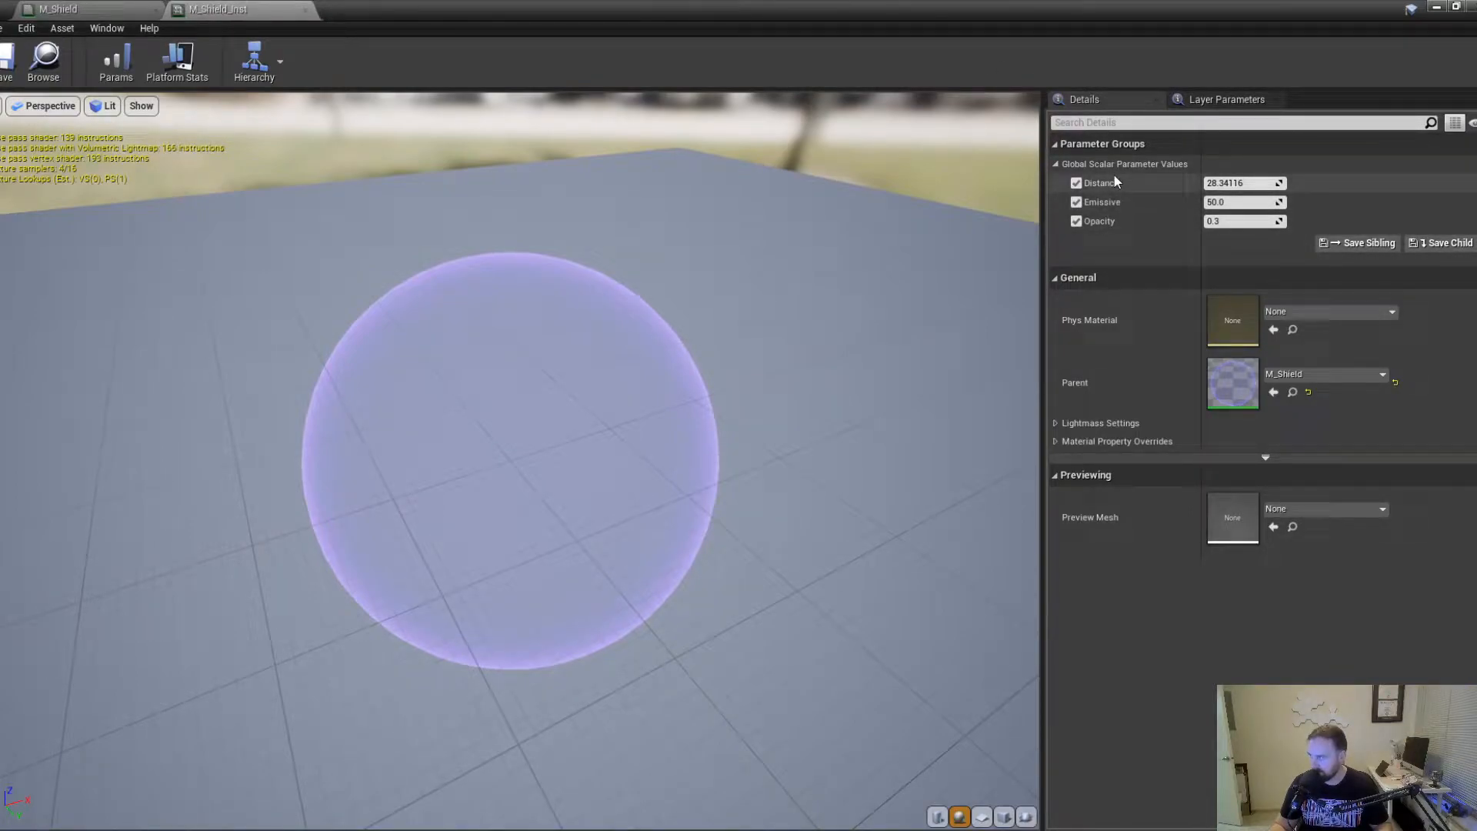
{"action": "left_click", "coordinate": [58, 9]}
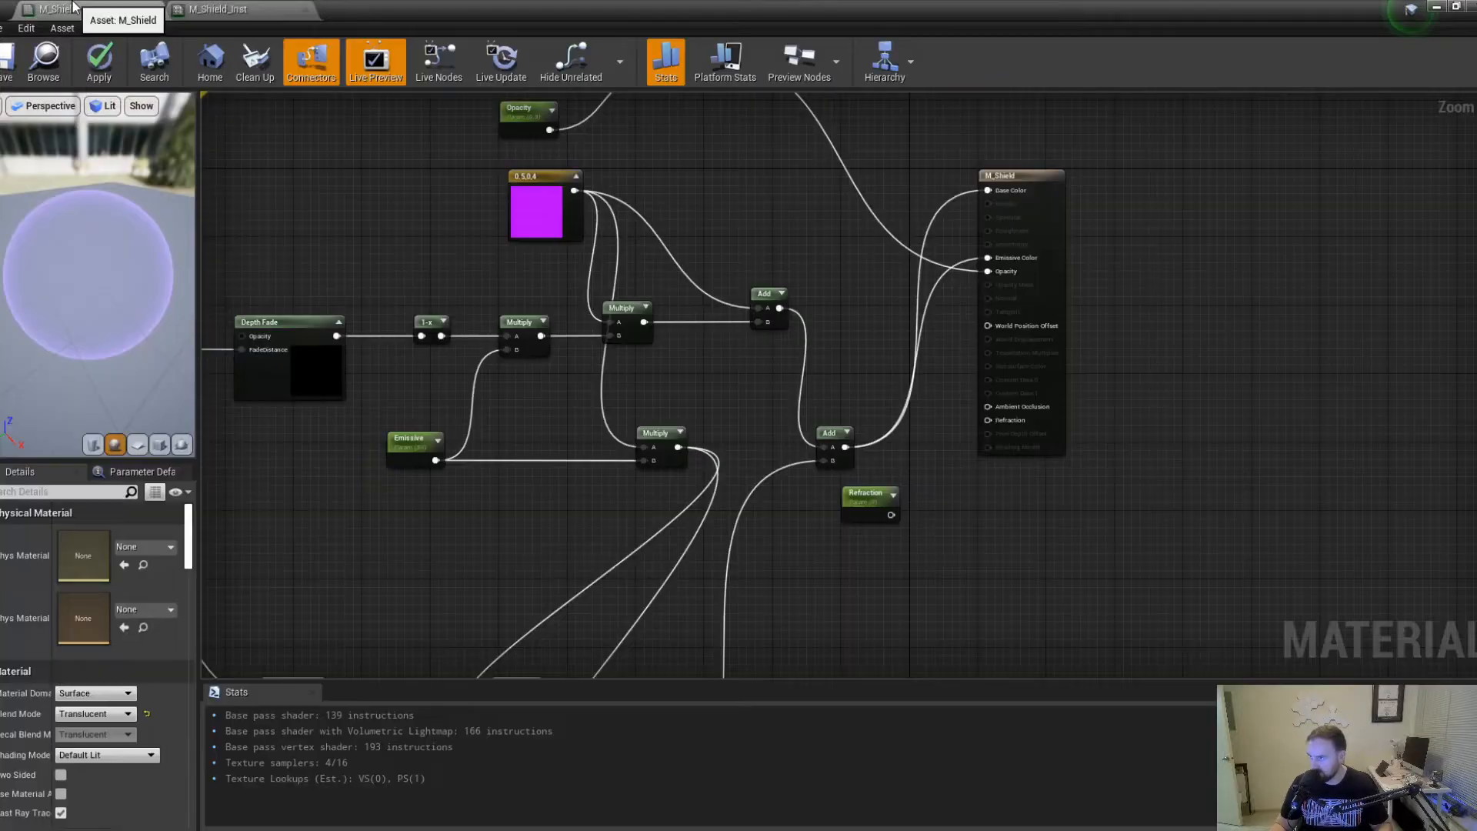
{"action": "right_click_drag", "start_coordinate": [396, 414], "coordinate": [632, 487]}
{"action": "left_click", "coordinate": [756, 186]}
{"action": "left_click", "coordinate": [362, 406]}
{"action": "left_click", "coordinate": [650, 523]}
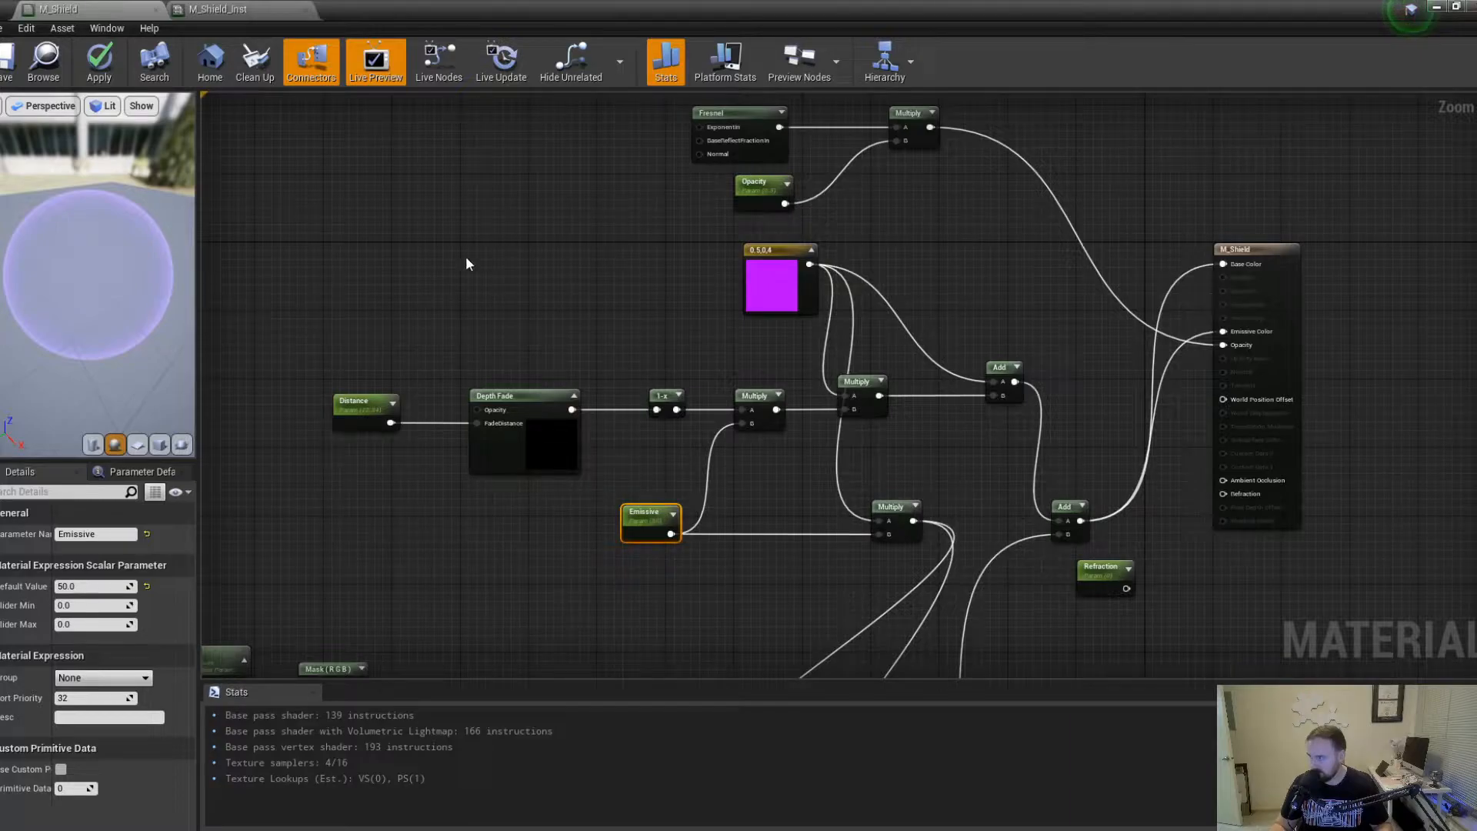
{"action": "right_click_drag", "start_coordinate": [797, 550], "coordinate": [597, 493]}
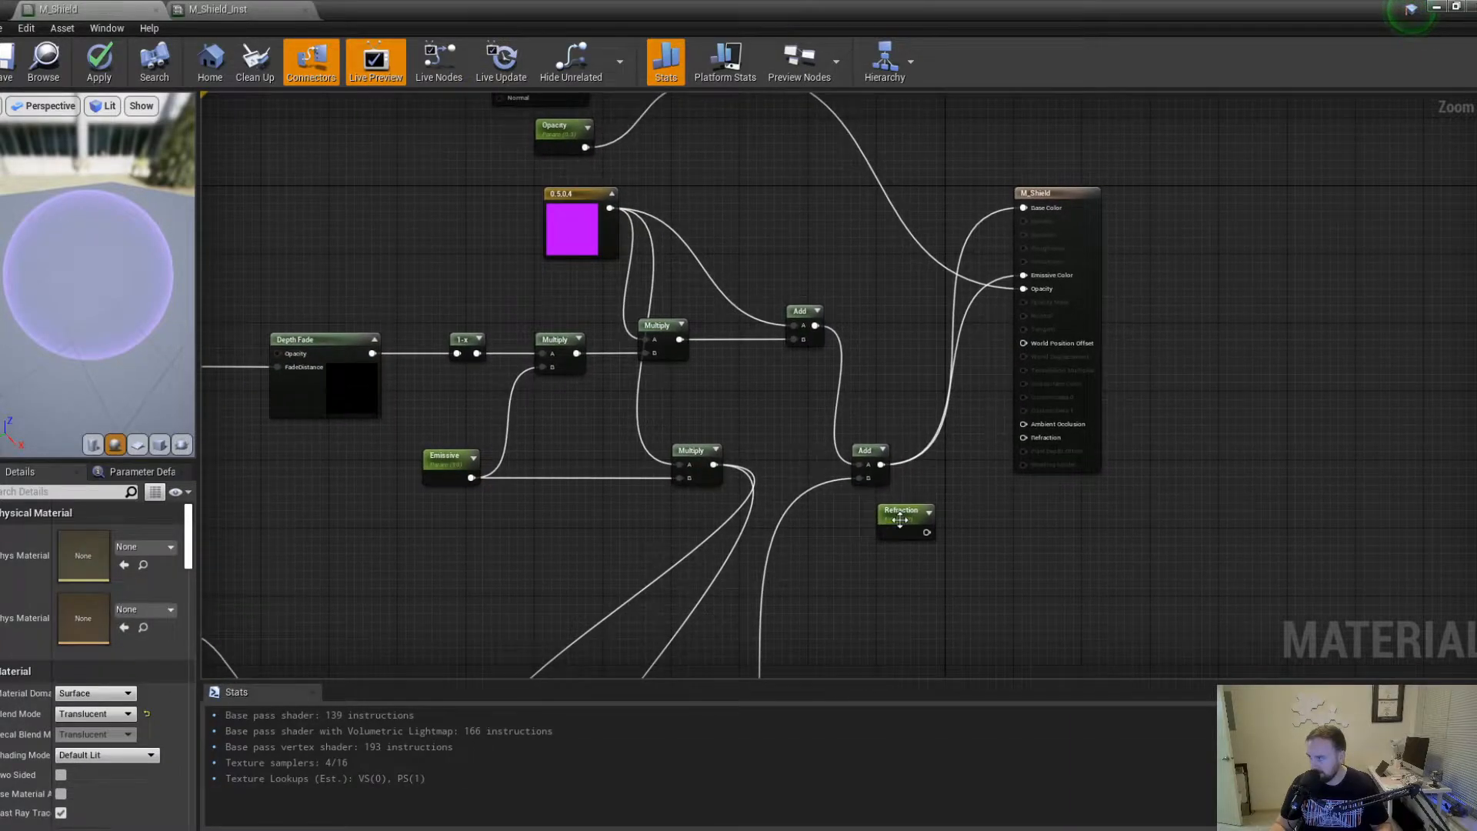
Connect the Refraction parameter to the Refraction input of the M_Shield result node, and apply and save the material.
{"action": "left_click", "coordinate": [1100, 571]}
{"action": "left_click_drag", "start_coordinate": [927, 533], "coordinate": [1024, 437]}
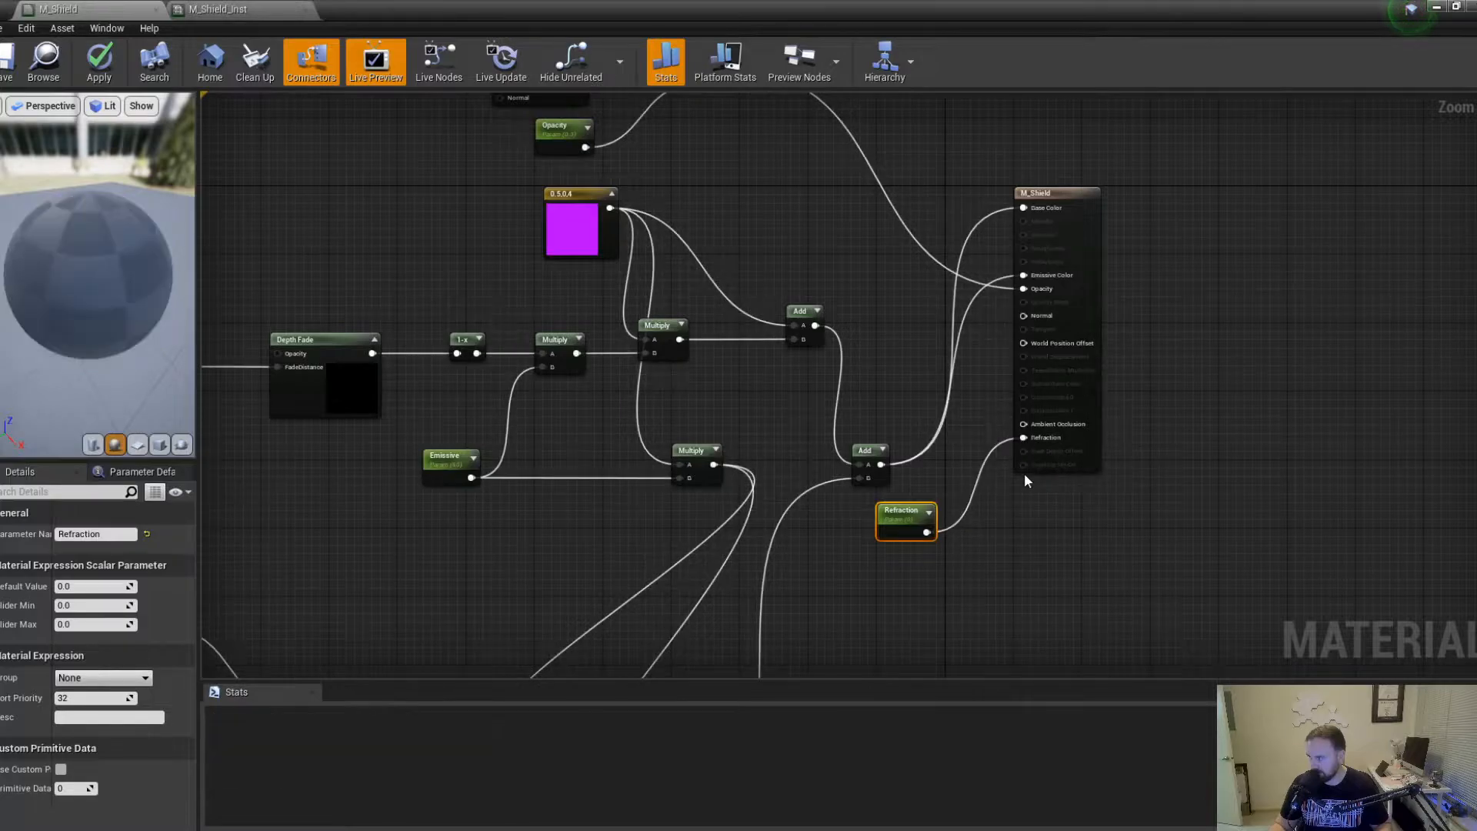
{"action": "left_click", "coordinate": [96, 65]}
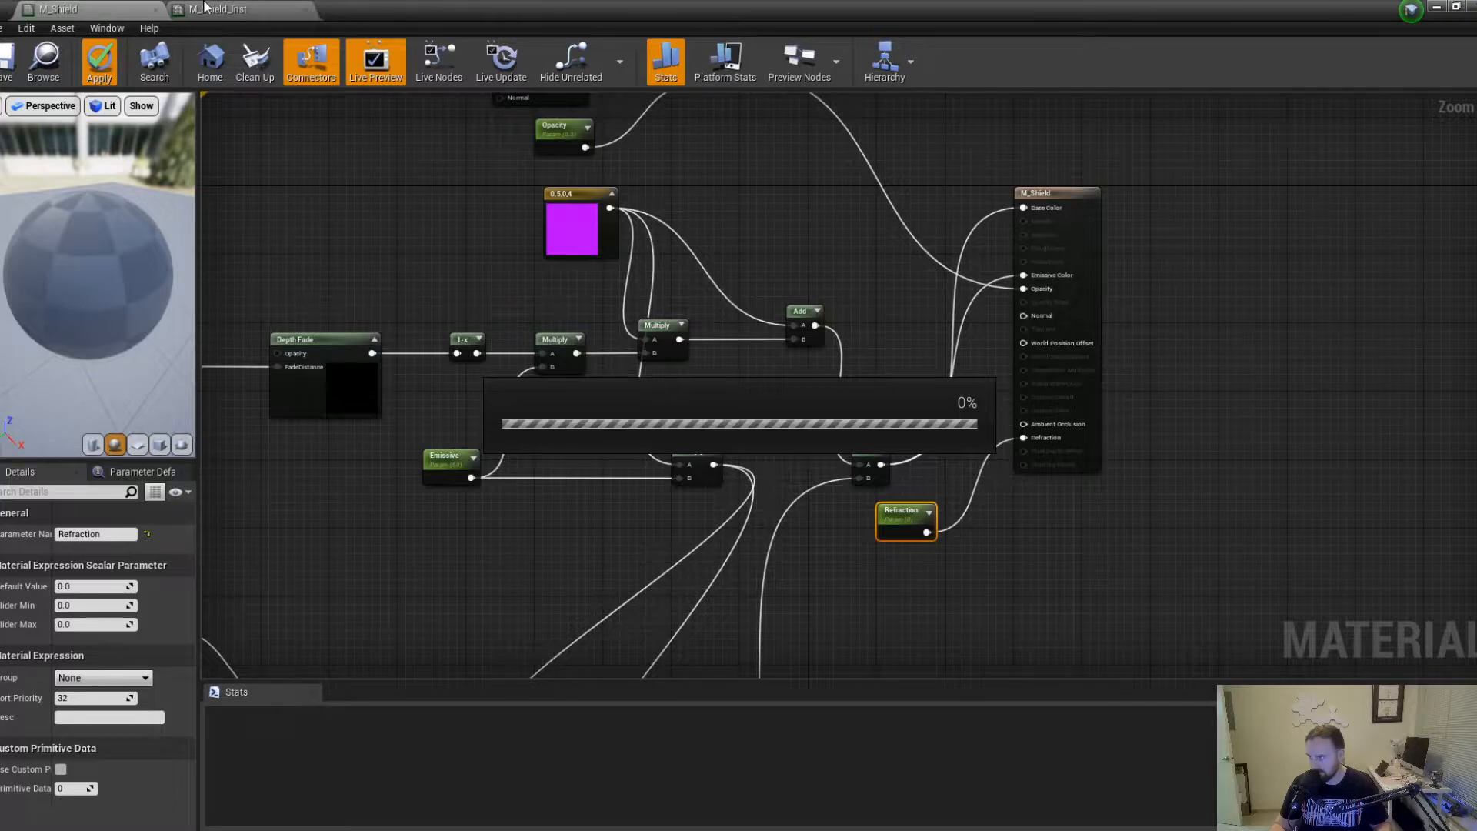
{"action": "left_click", "coordinate": [8, 66]}
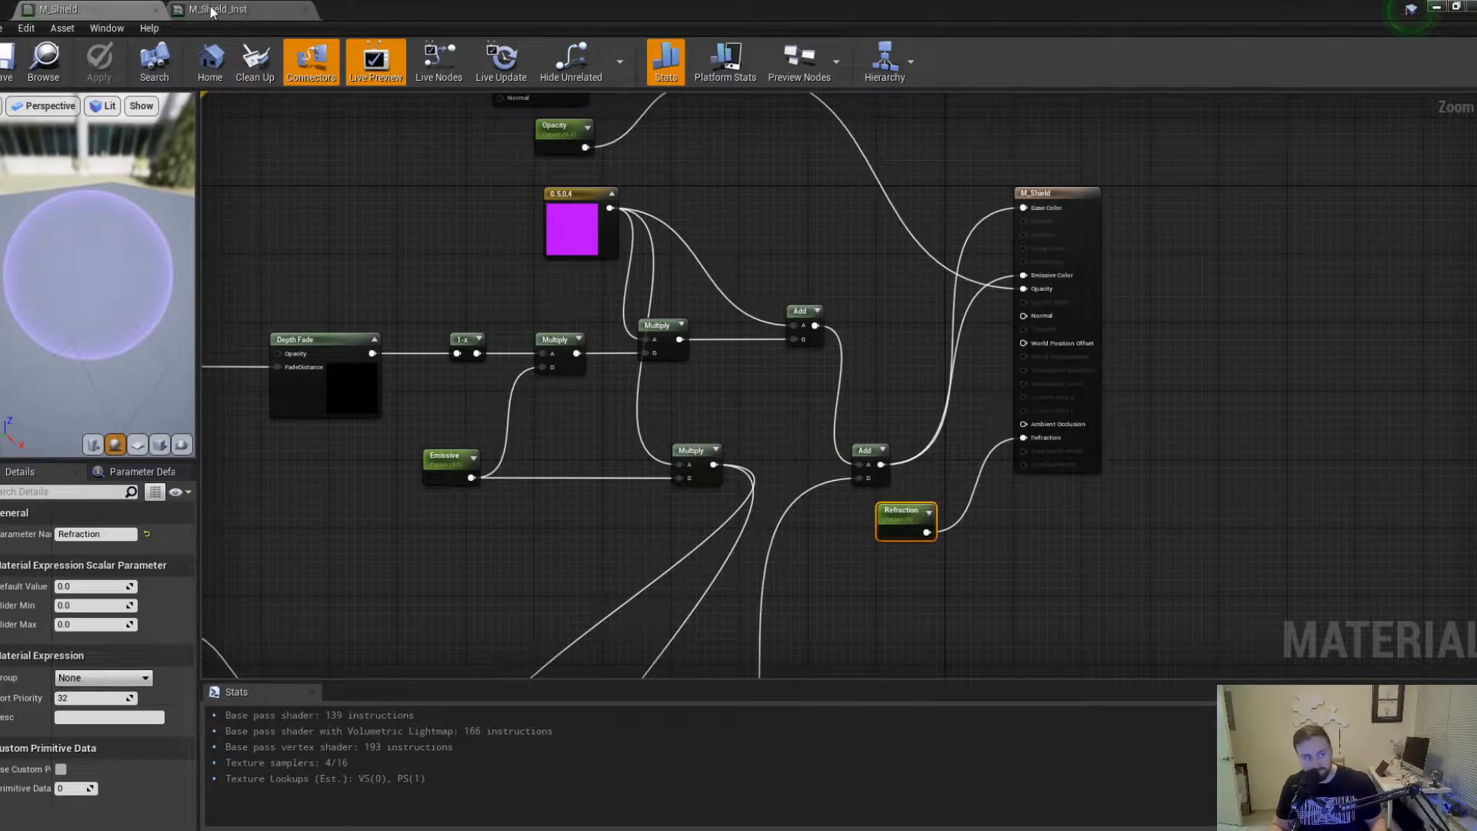
Enable the Refraction override in M_Shield_Inst and try a value of about 1.66 on the preview sphere.
{"action": "left_click", "coordinate": [220, 10]}
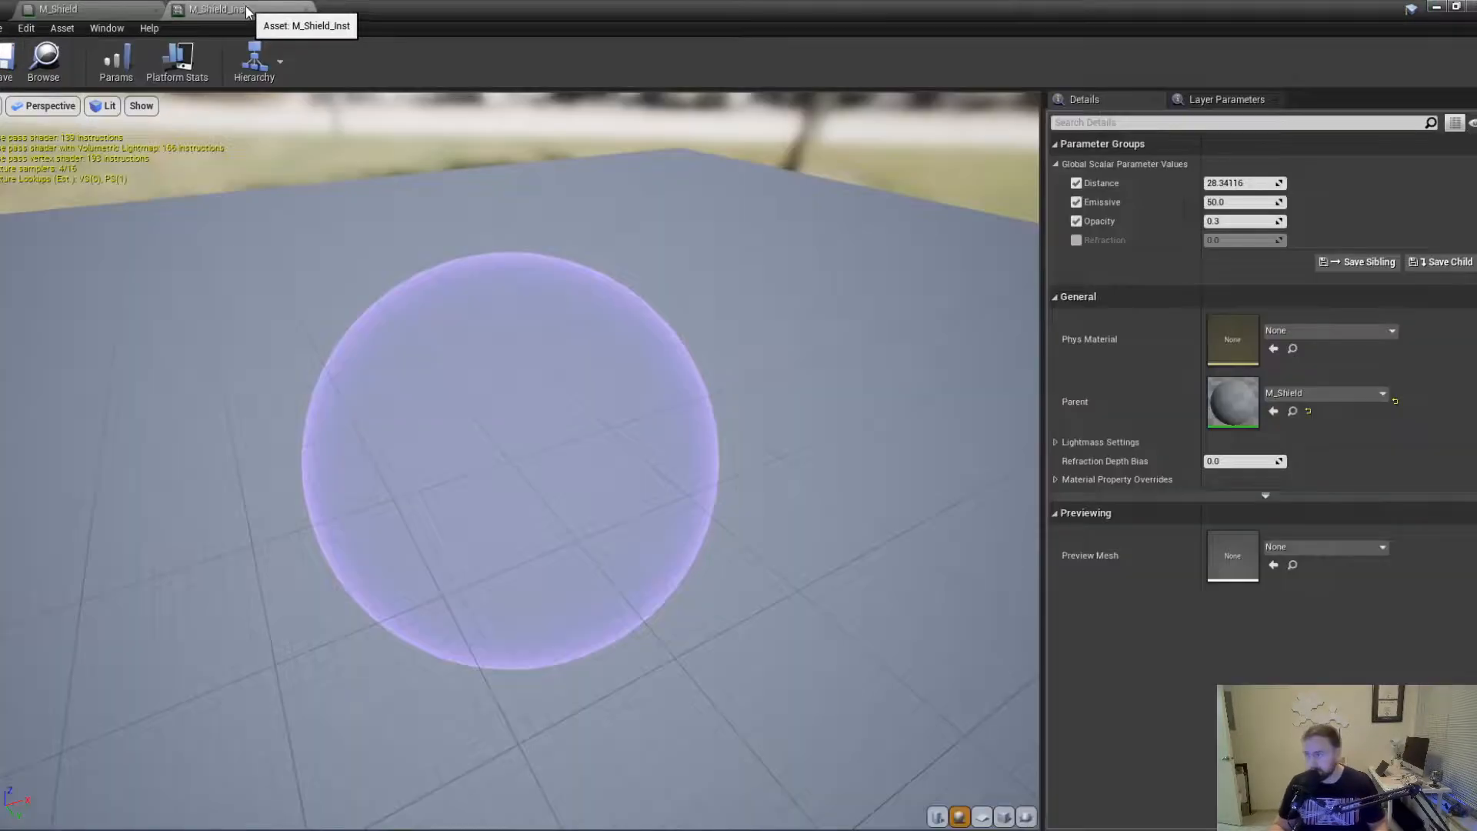
{"action": "left_click", "coordinate": [1077, 240]}
{"action": "left_click_drag", "start_coordinate": [701, 362], "coordinate": [686, 411]}
{"action": "mouse_move", "coordinate": [1243, 240]}
{"action": "left_mouse_down"}
{"action": "mouse_move", "coordinate": [1328, 240]}
{"action": "mouse_move", "coordinate": [1259, 240]}
{"action": "left_mouse_up"}
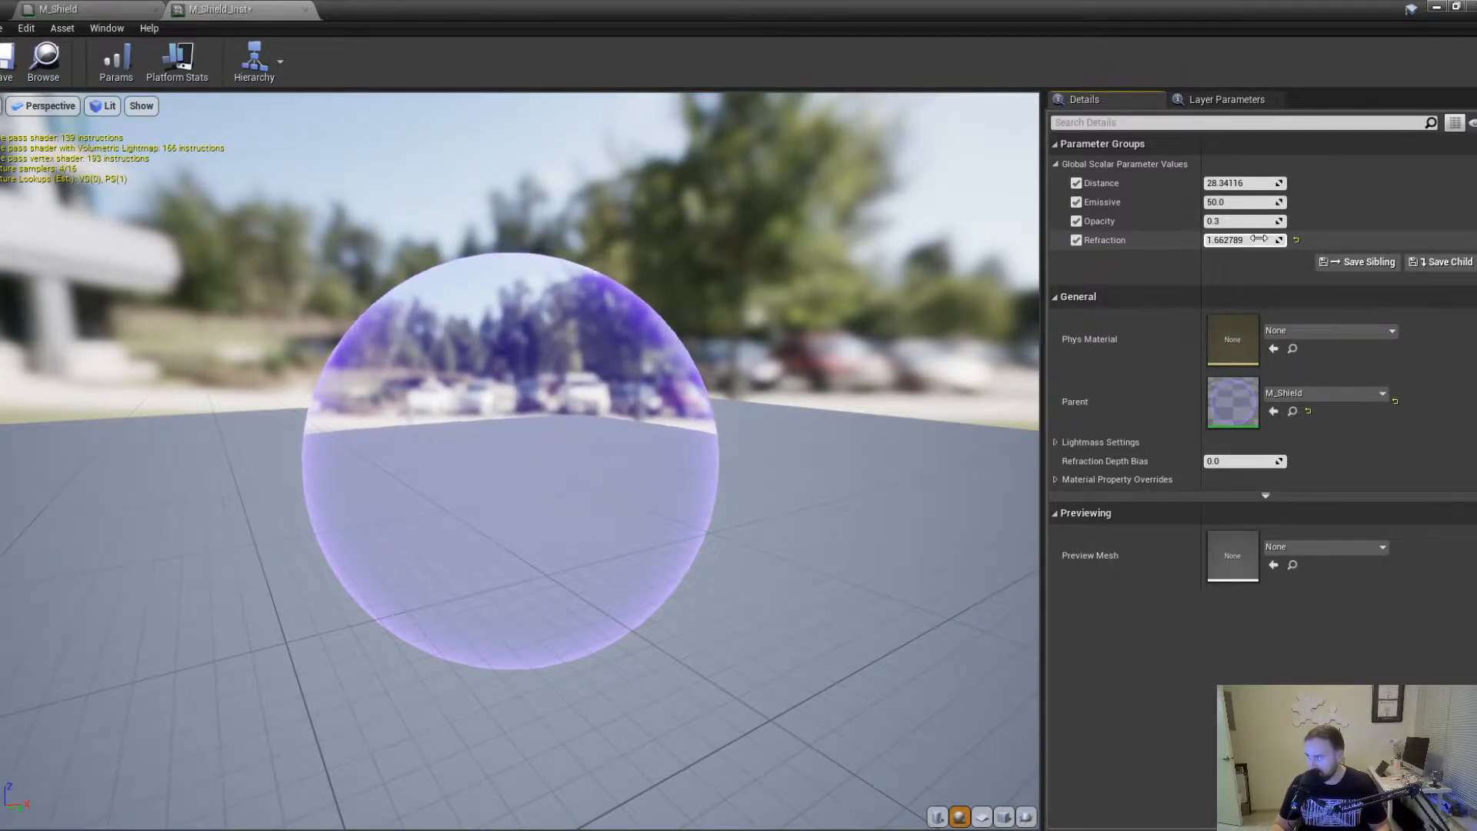
Try Refraction values of 1 and 0.9 in M_Shield_Inst on the preview sphere.
{"action": "type", "text": "1"}
{"action": "key", "text": "Return"}
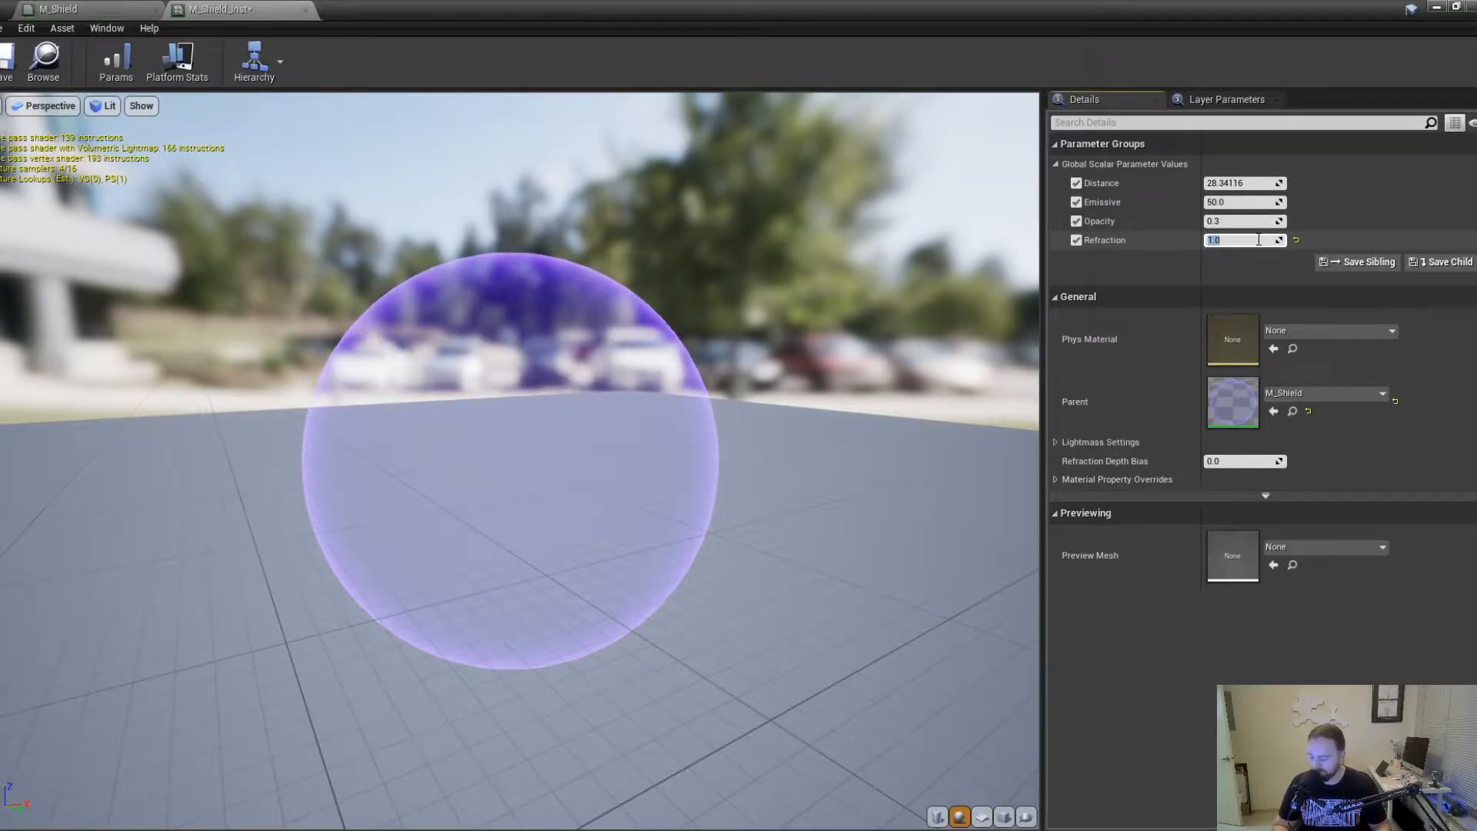
{"action": "key", "text": "Return"}
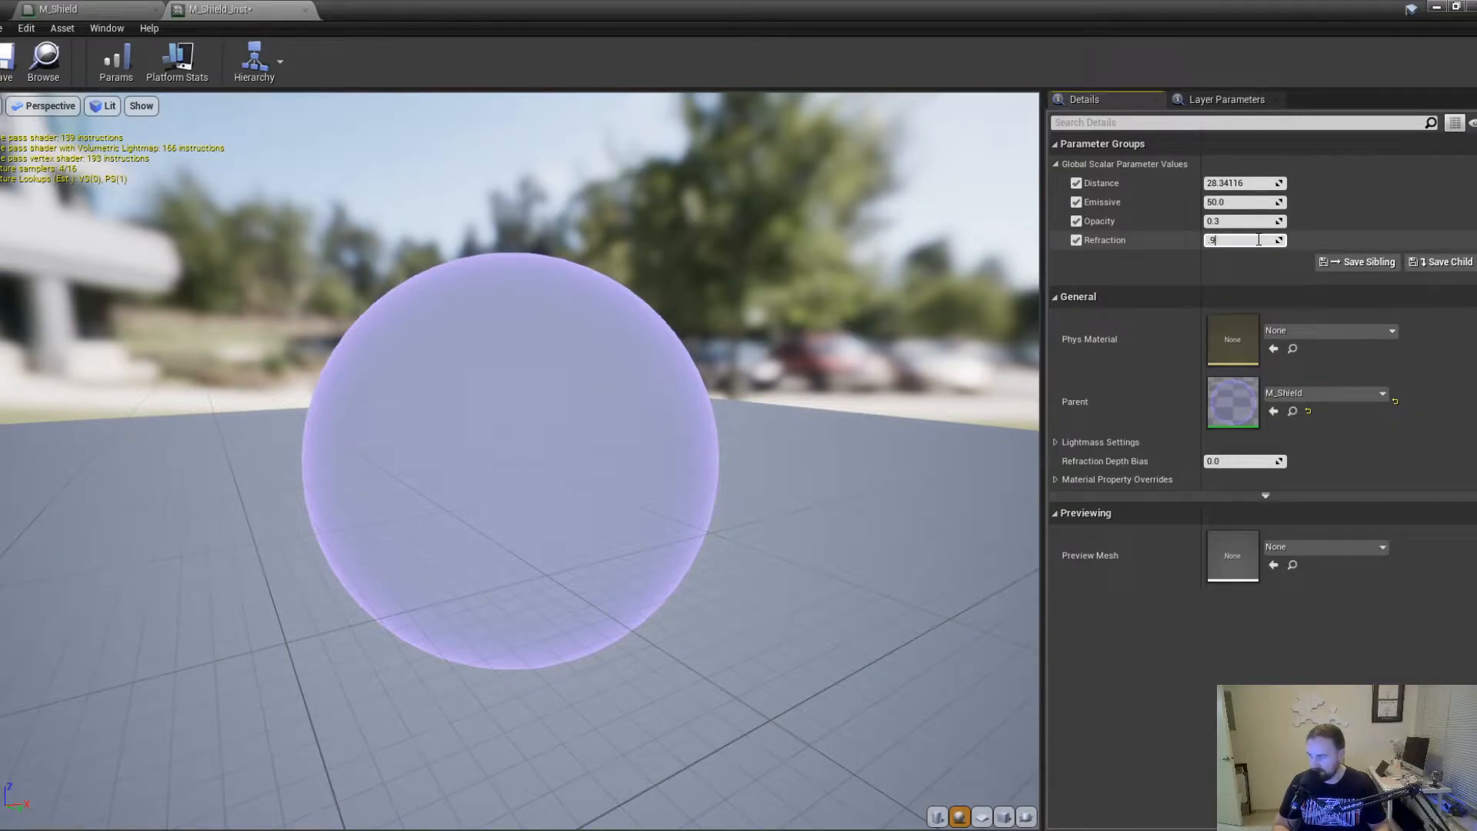
{"action": "key", "text": "Return"}
Uncover the level viewport beside the instance editor, try a Refraction of 0.99 and view the shield dome in the level.
{"action": "left_click_drag", "start_coordinate": [847, 231], "coordinate": [602, 73]}
{"action": "left_click_drag", "start_coordinate": [529, 15], "coordinate": [1141, 294]}
{"action": "right_click_drag", "start_coordinate": [924, 215], "coordinate": [1069, 185]}
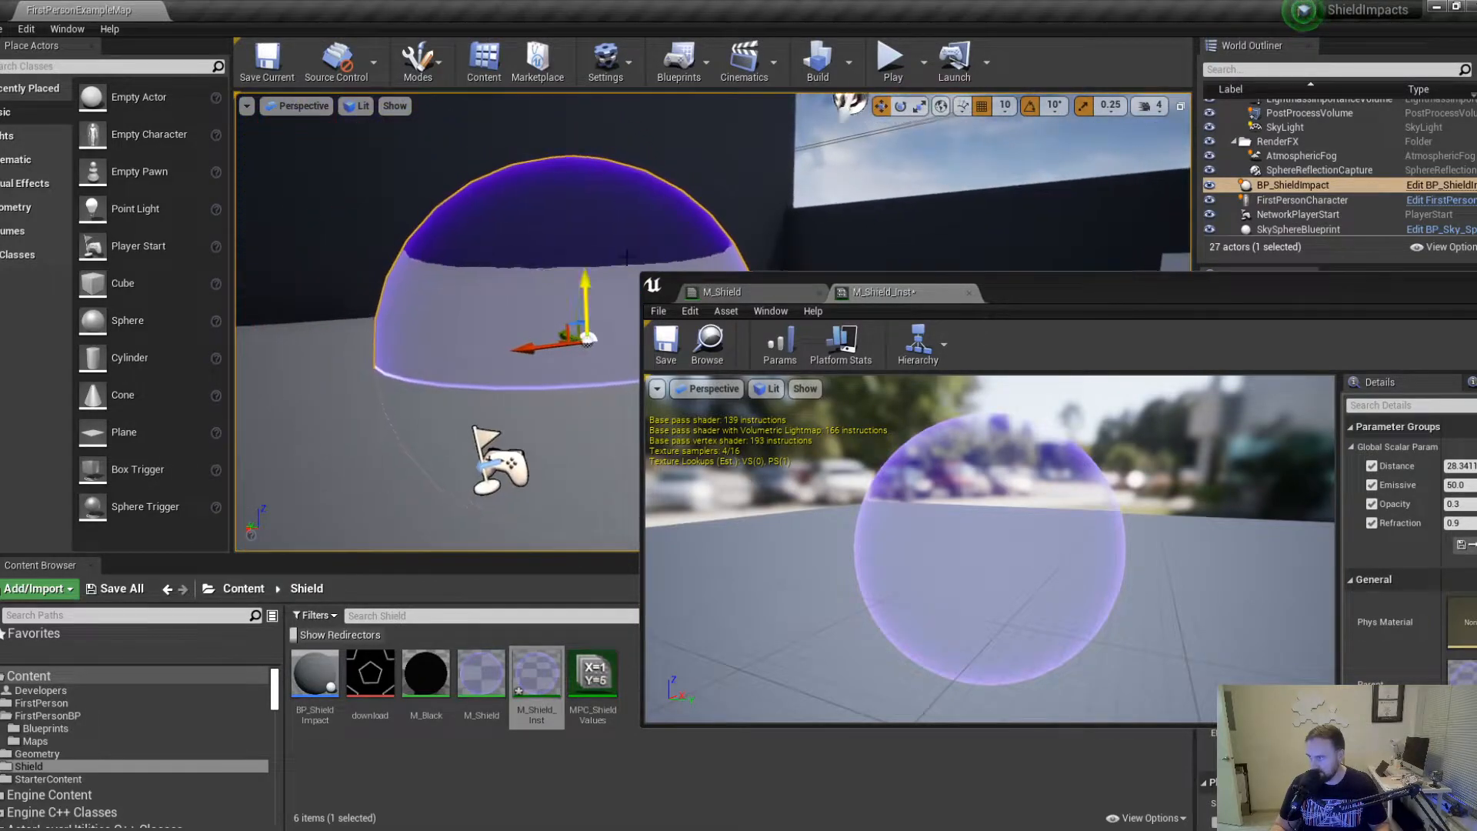
{"action": "left_click_drag", "start_coordinate": [1083, 295], "coordinate": [969, 231]}
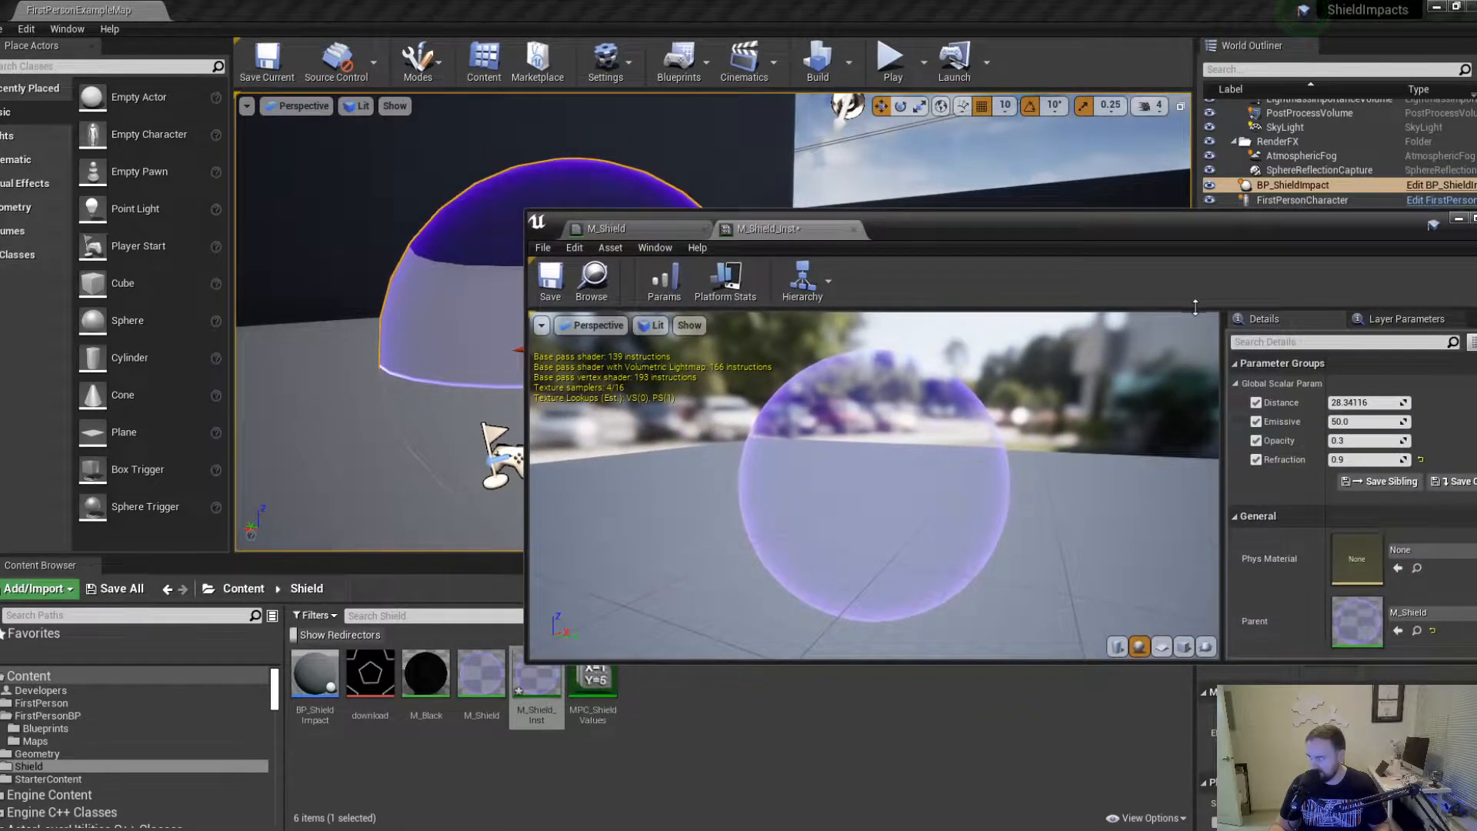
{"action": "left_click", "coordinate": [1387, 456]}
{"action": "type", "text": ".99"}
{"action": "key", "text": "Return"}
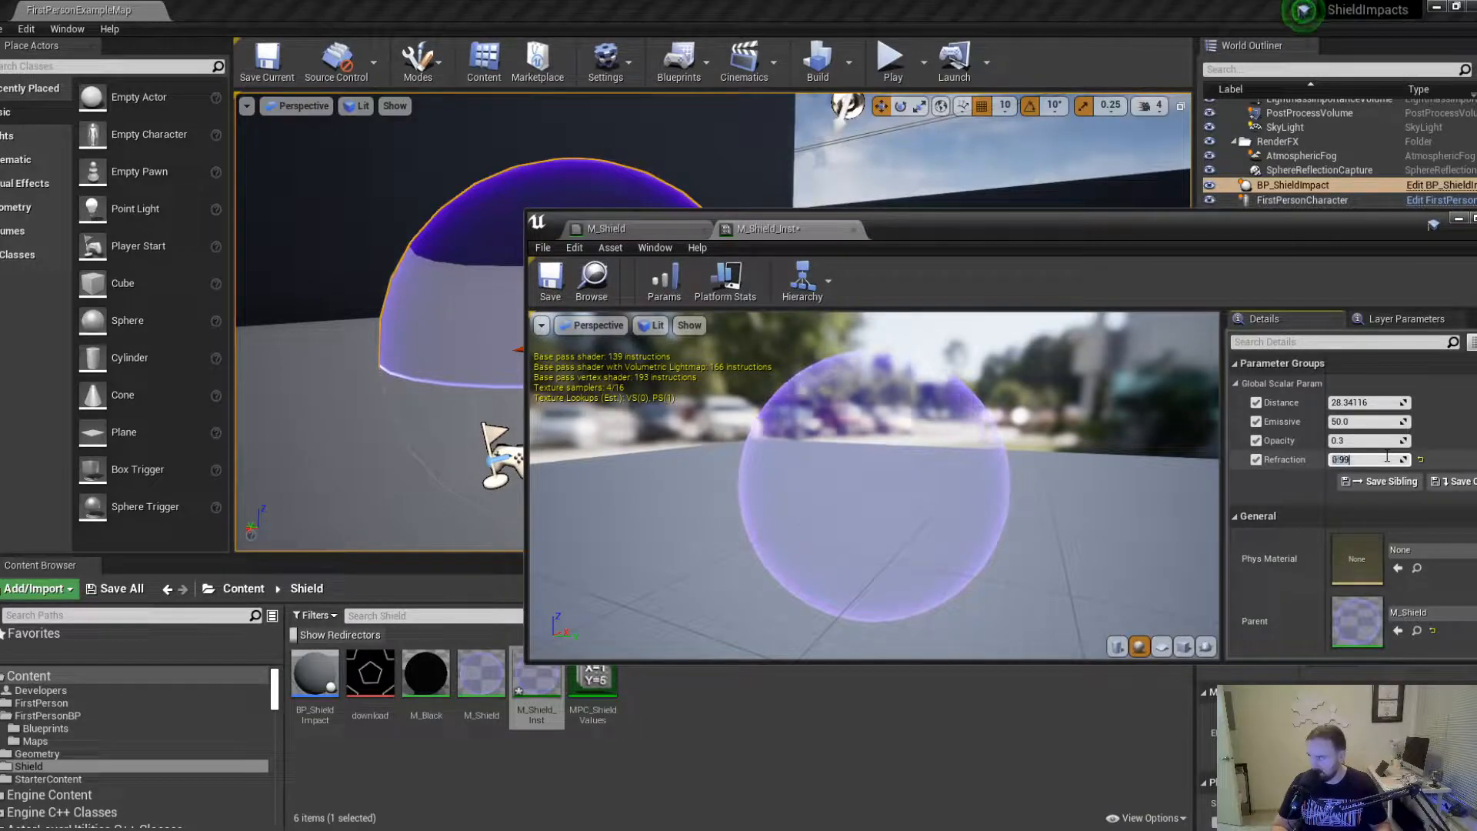
{"action": "right_click_drag", "start_coordinate": [462, 254], "coordinate": [436, 238]}
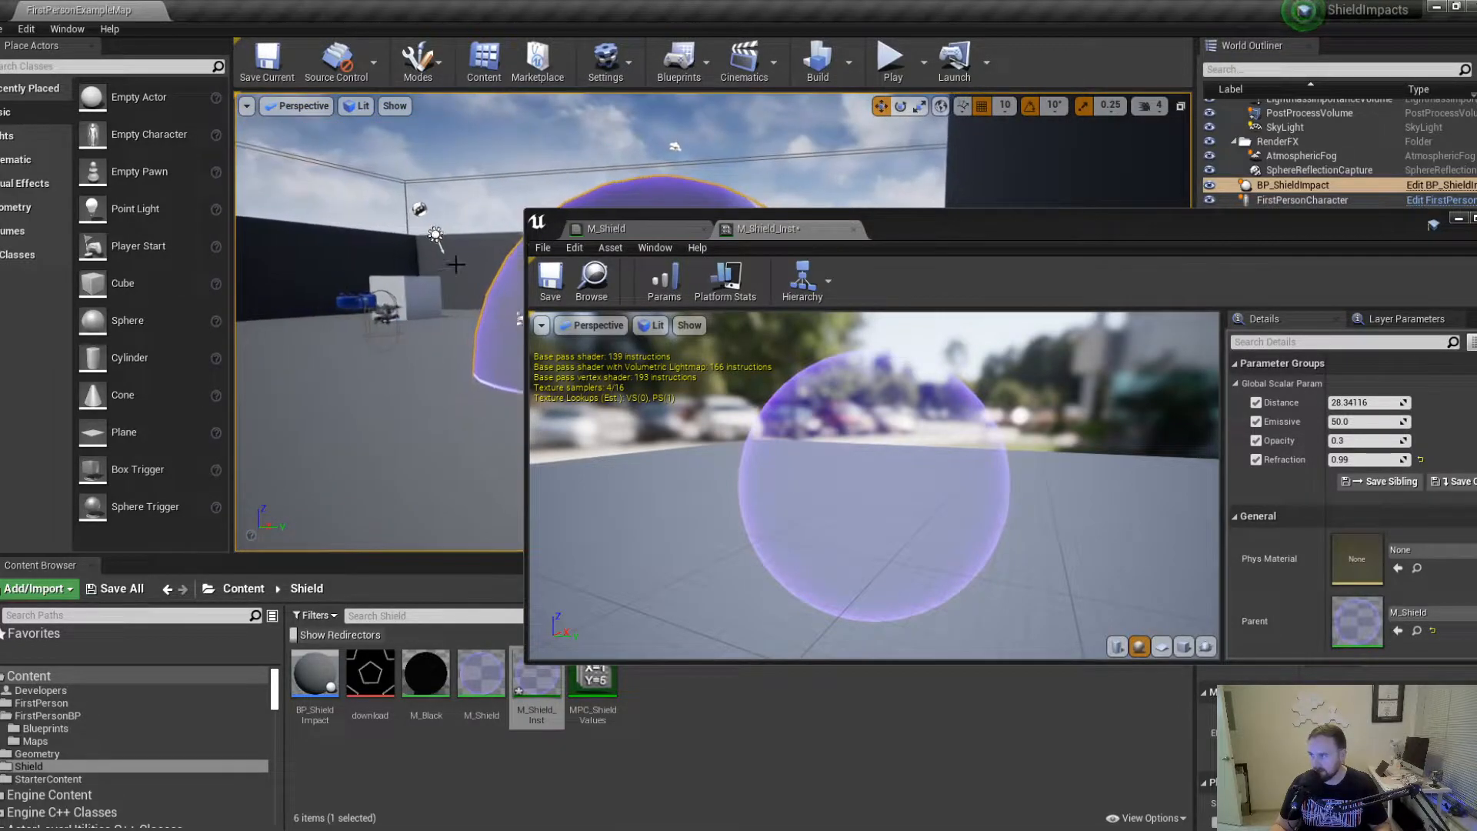
Play the level and walk around the shield dome to examine its refraction from different sides.
{"action": "left_click_drag", "start_coordinate": [1054, 230], "coordinate": [1031, 495]}
{"action": "right_click_drag", "start_coordinate": [846, 324], "coordinate": [585, 308]}
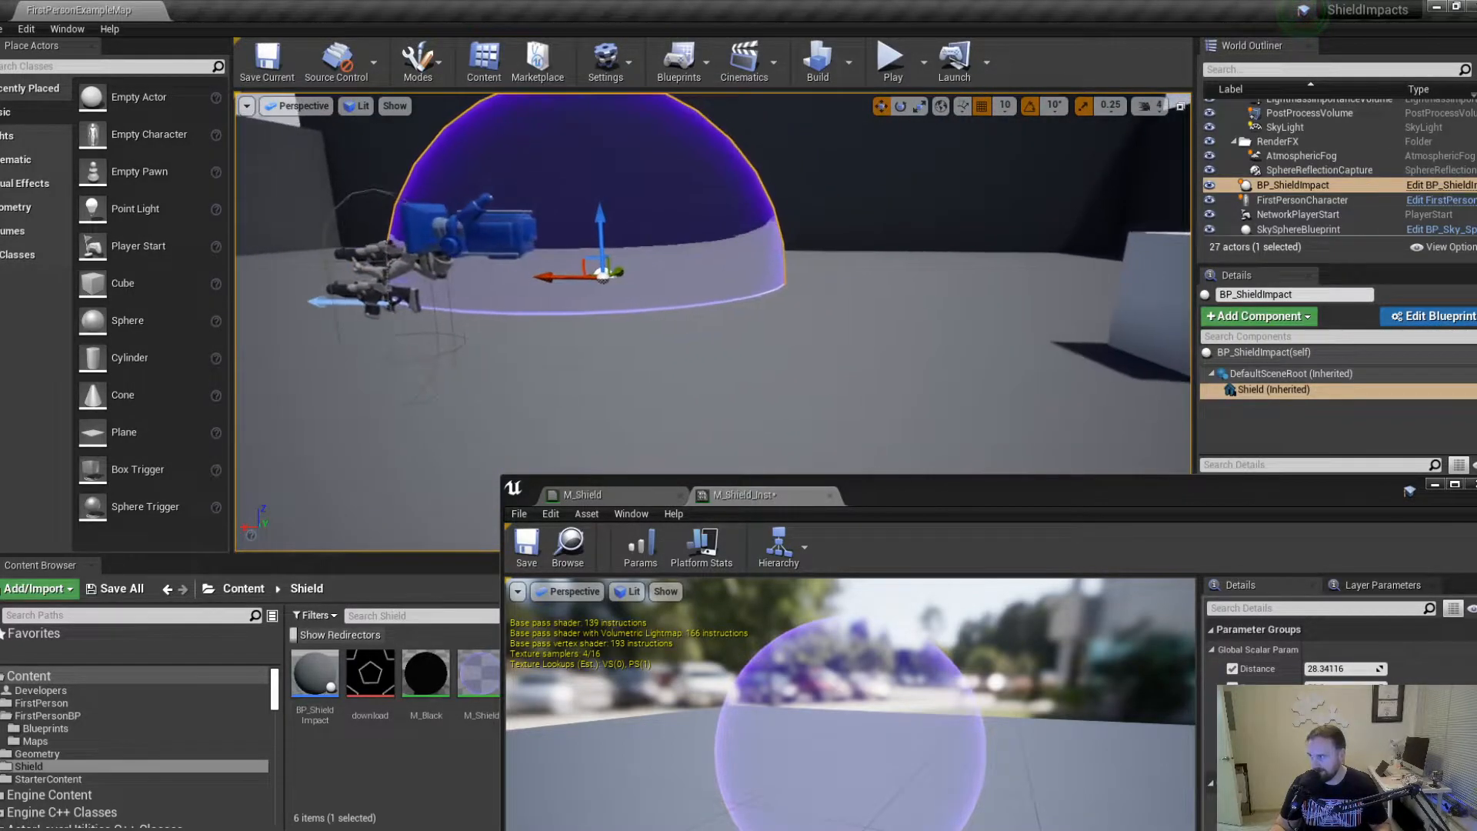
{"action": "left_click", "coordinate": [891, 59]}
{"action": "key", "text": "s"}
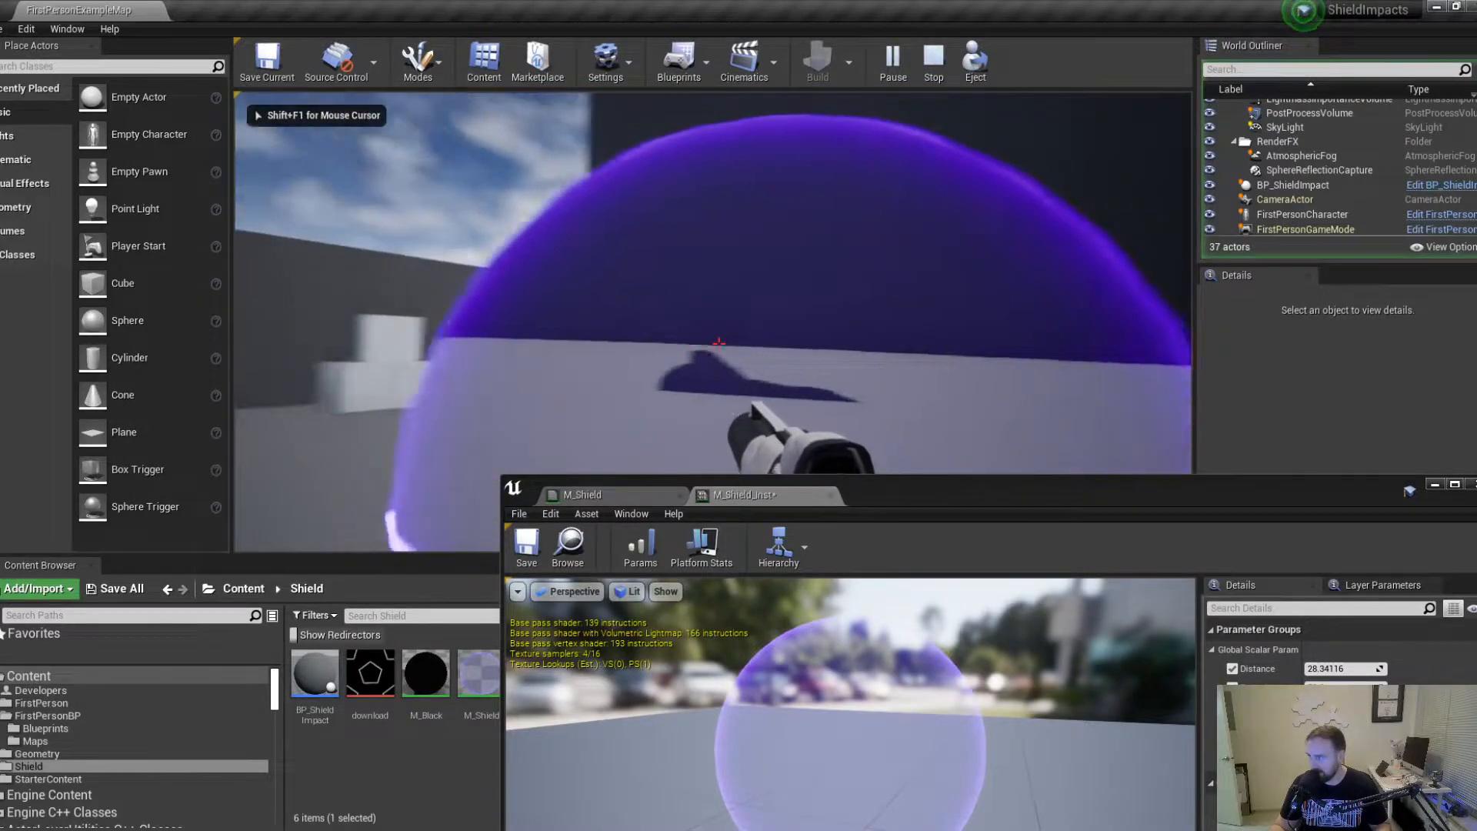
{"action": "key", "text": "d"}
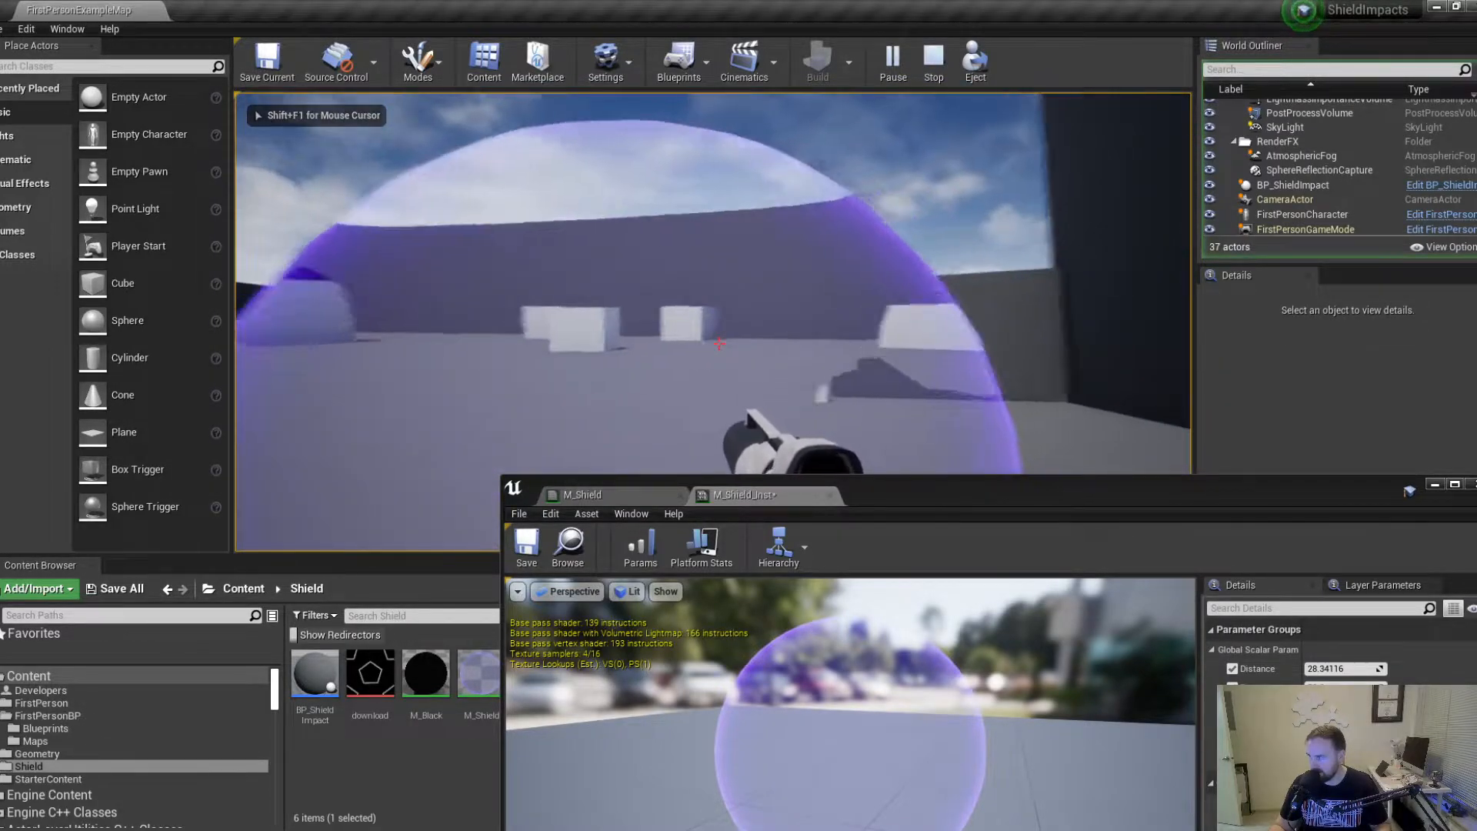
{"action": "key", "text": "s"}
{"action": "key", "text": "a"}
{"action": "key", "text": "w"}
{"action": "key", "text": "s"}
{"action": "key", "text": "w"}
Try a Refraction of 0.1 during play, fire at the shield dome to check the impacts, and stop playing.
{"action": "key", "text": "shift+F1"}
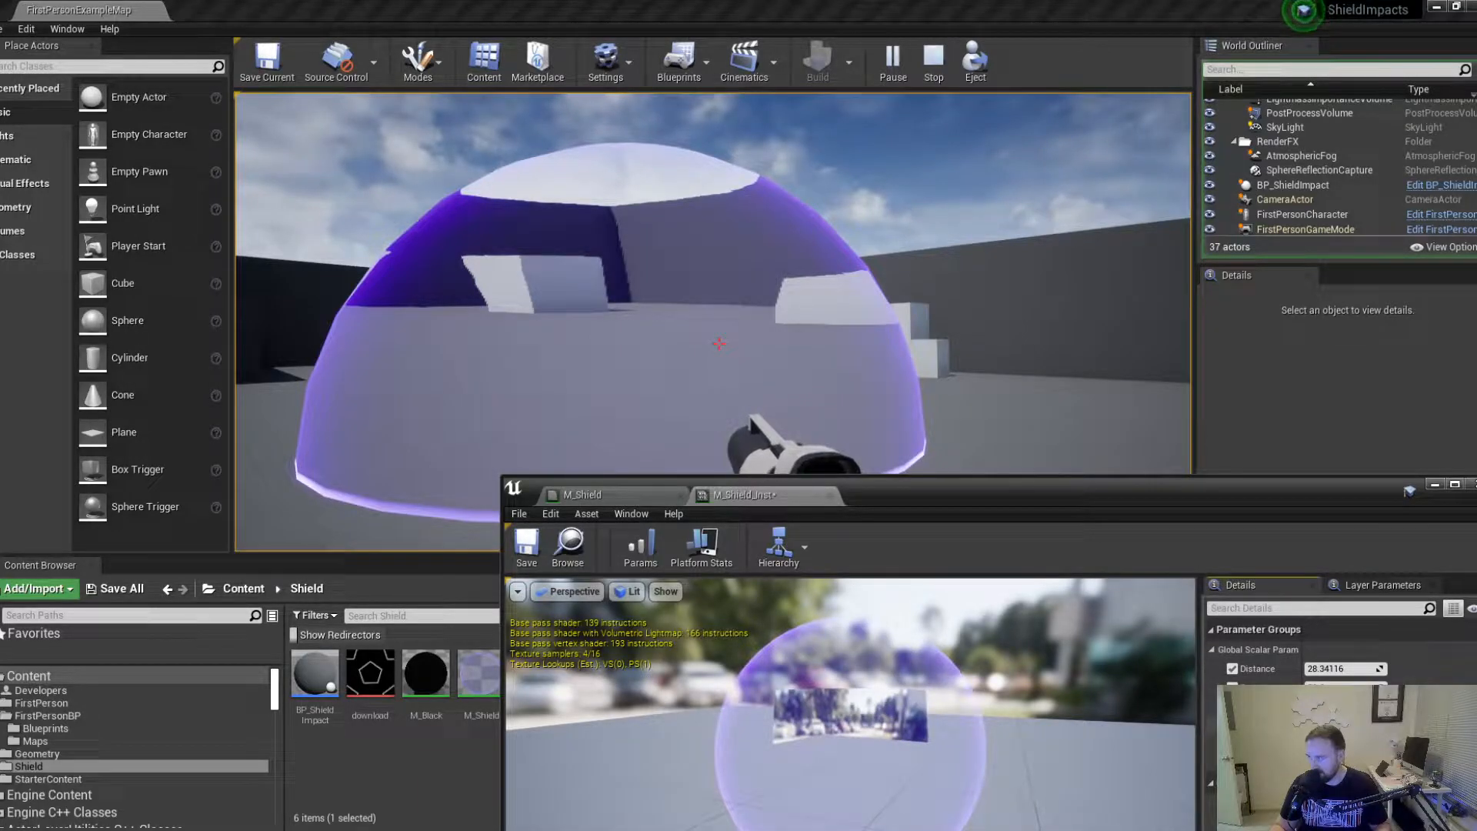
{"action": "left_click", "coordinate": [743, 407]}
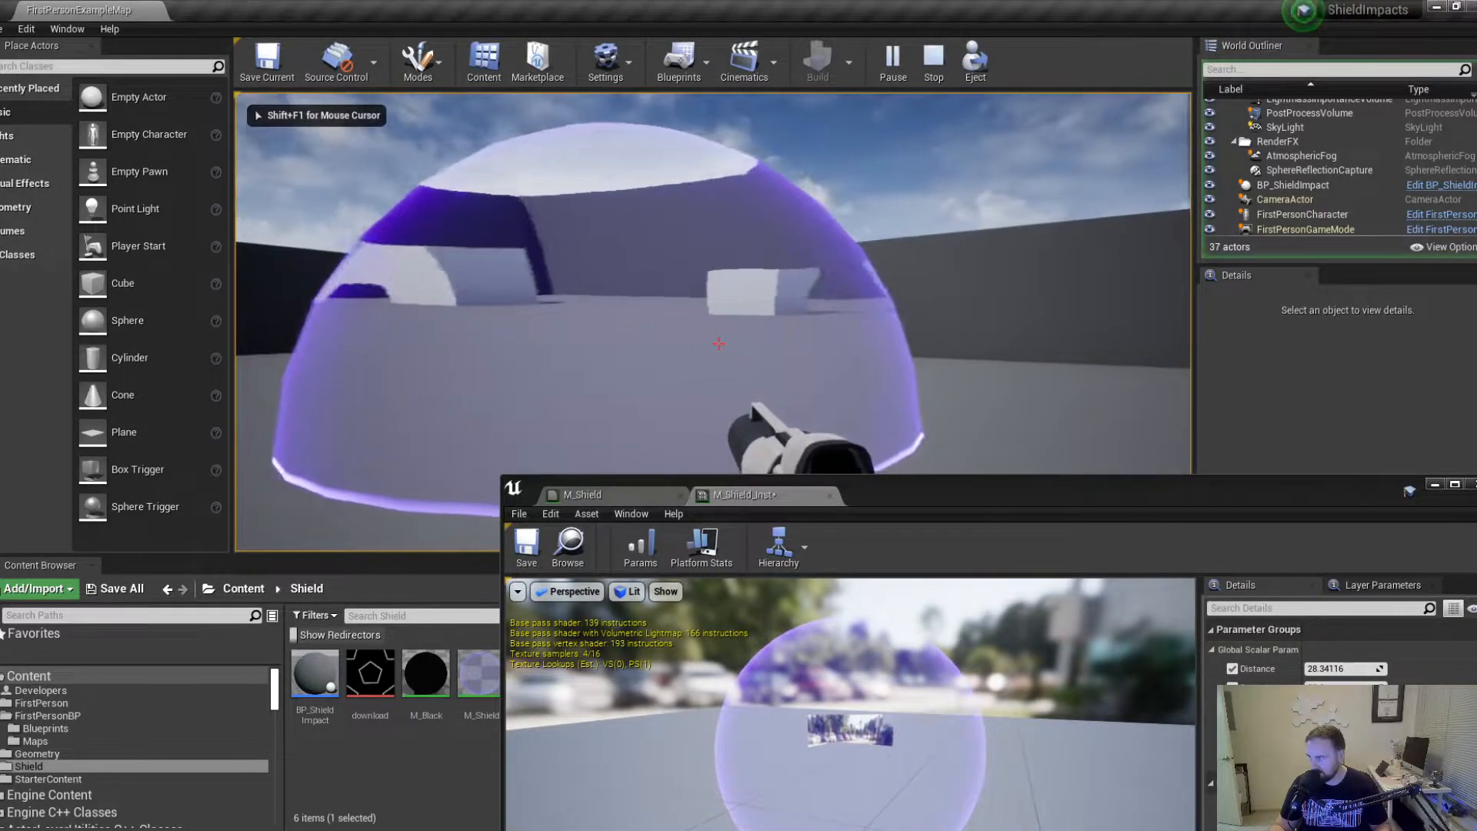
{"action": "key", "text": "s"}
{"action": "key", "text": "s"}
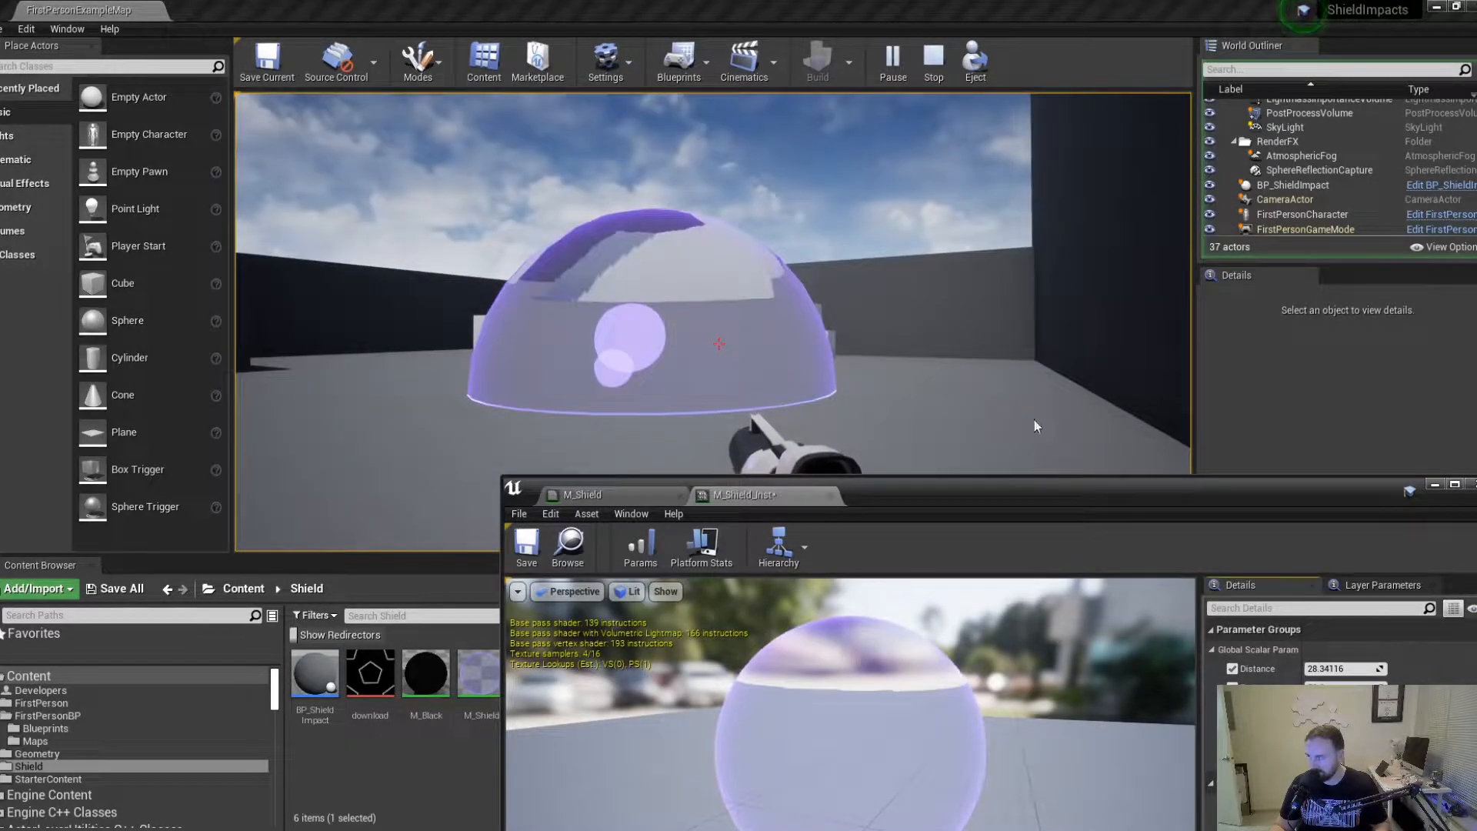
{"action": "left_click", "coordinate": [1036, 426]}
{"action": "key", "text": "w"}
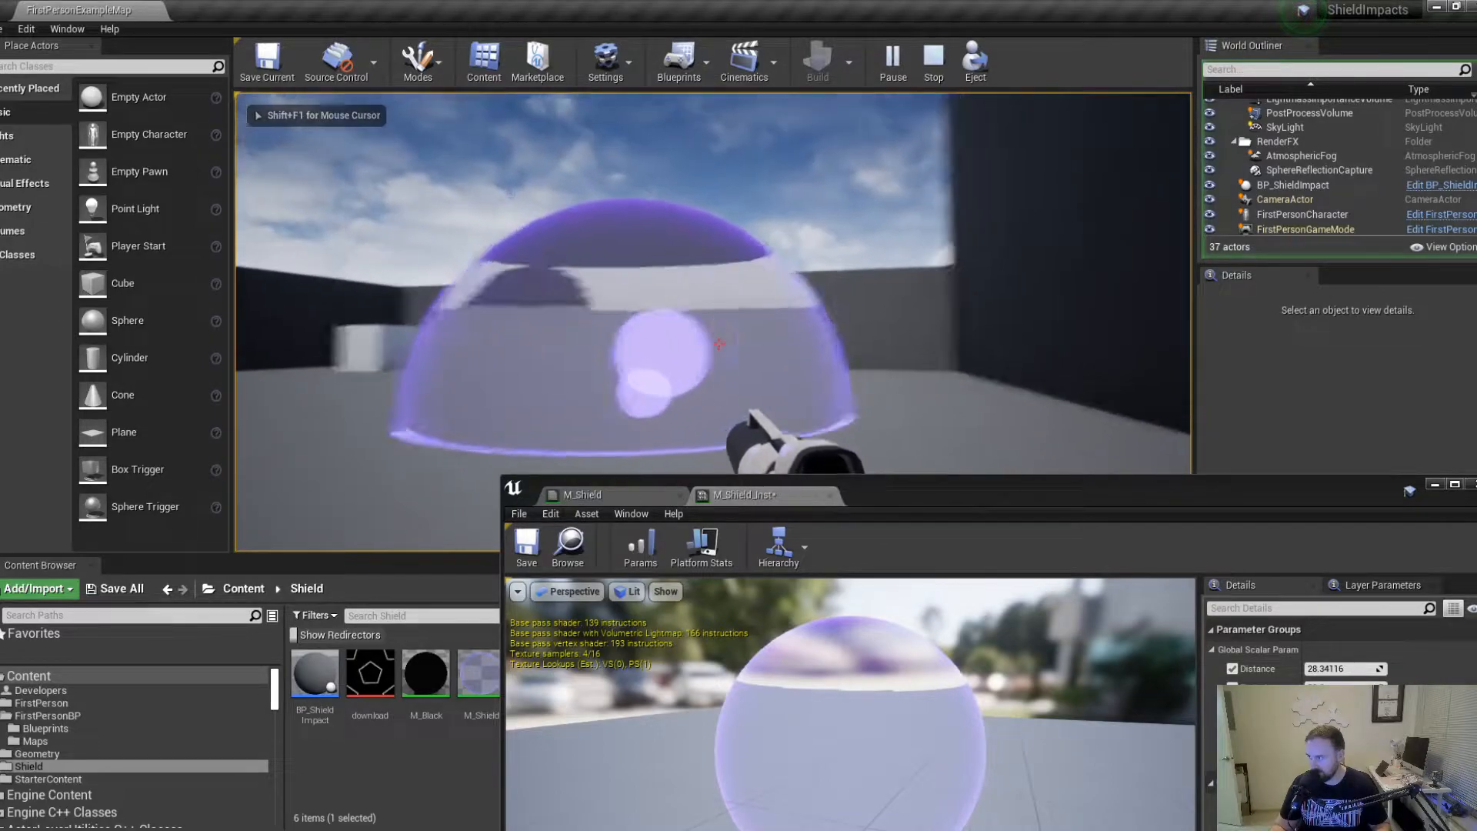
{"action": "left_click", "coordinate": [718, 343]}
{"action": "left_click", "coordinate": [719, 344]}
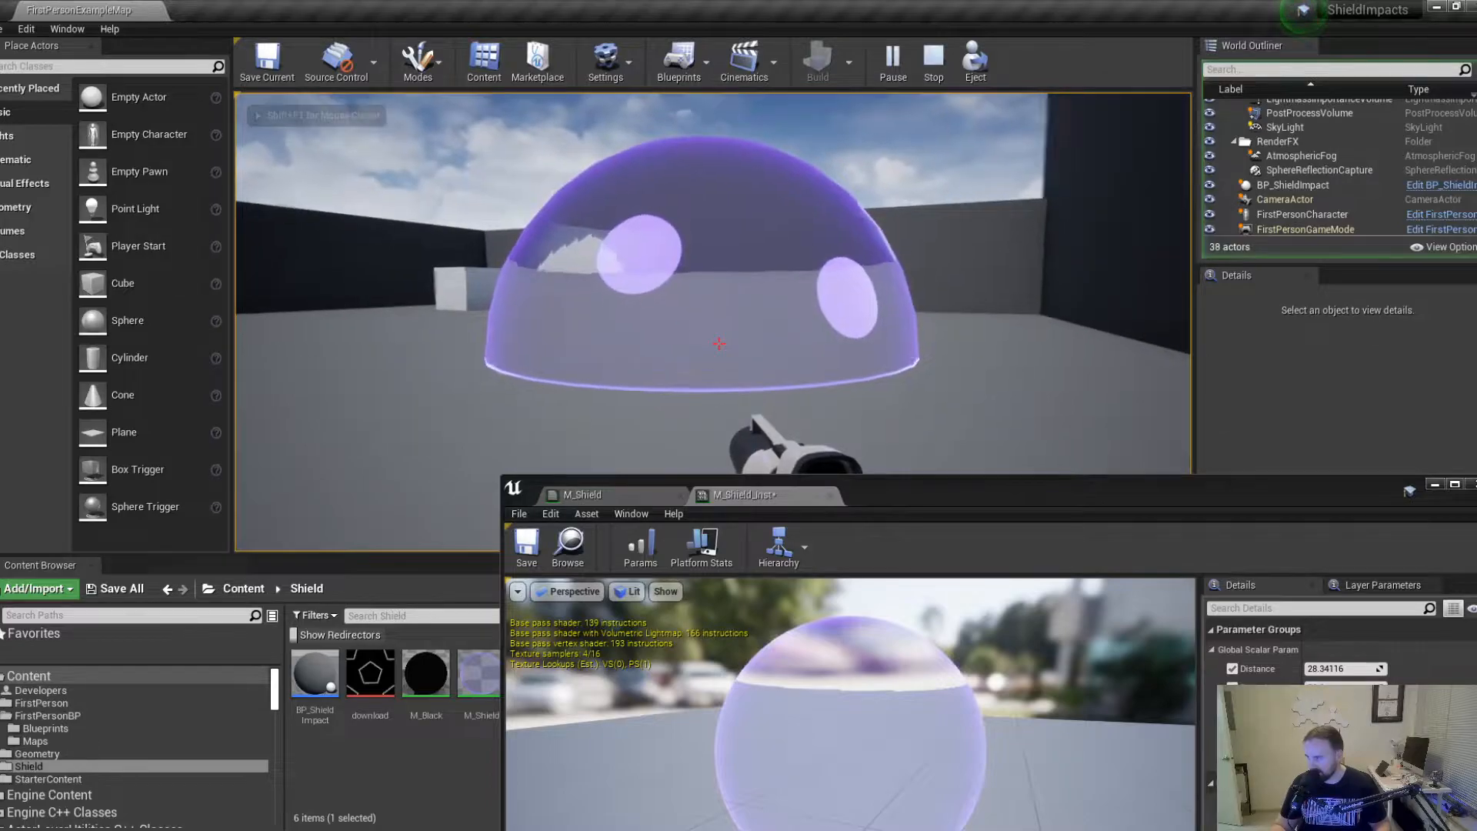
{"action": "key", "text": "shift+F1"}
{"action": "left_click_drag", "start_coordinate": [1300, 493], "coordinate": [807, 568]}
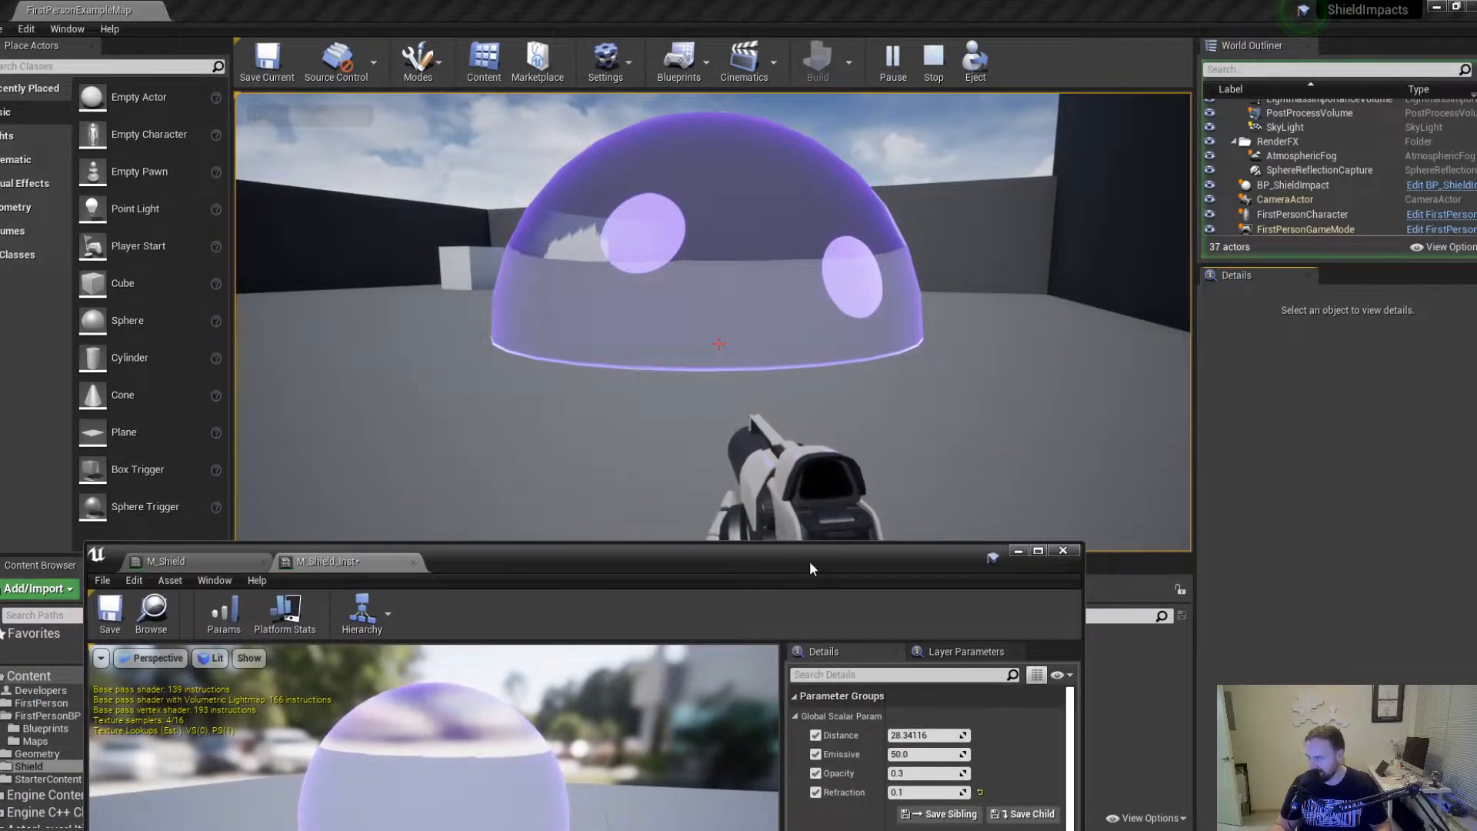
{"action": "left_click", "coordinate": [933, 66]}
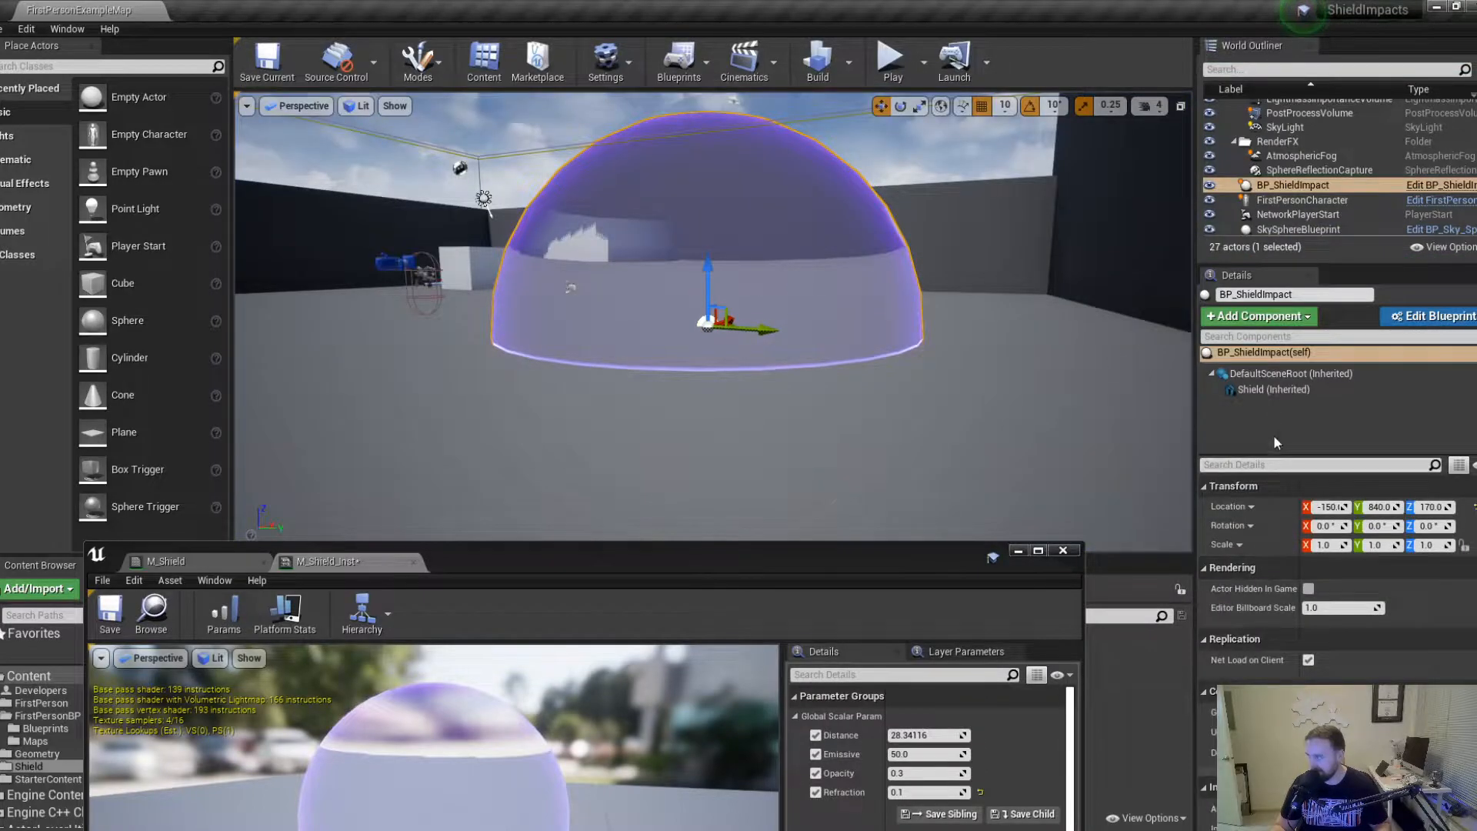
Assign the M_Shield_Inst material to the Shield component of BP_ShieldImpact.
{"action": "left_click", "coordinate": [1274, 389]}
{"action": "left_click_drag", "start_coordinate": [923, 555], "coordinate": [864, 141]}
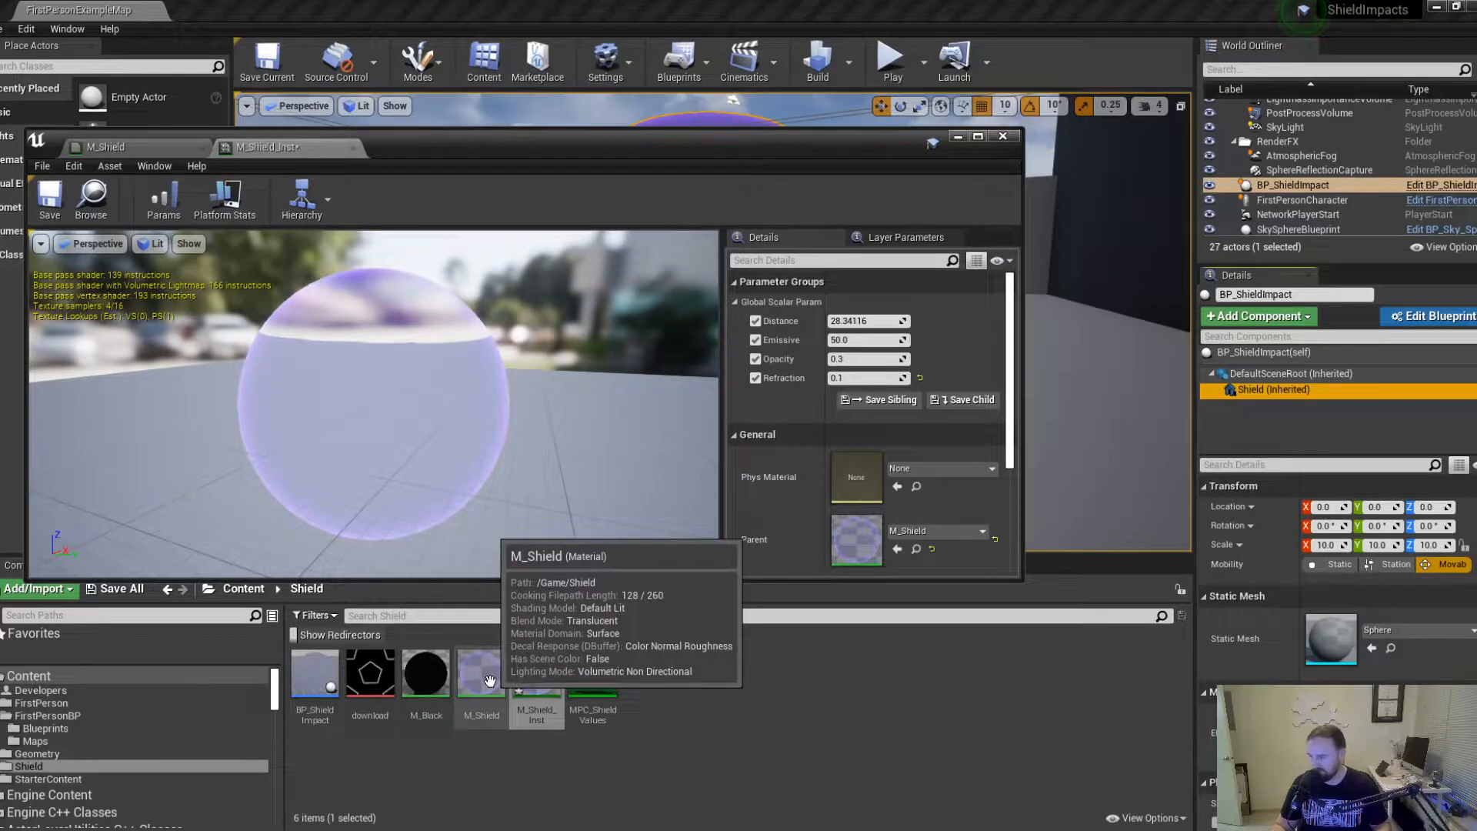
{"action": "left_click_drag", "start_coordinate": [524, 685], "coordinate": [1332, 731]}
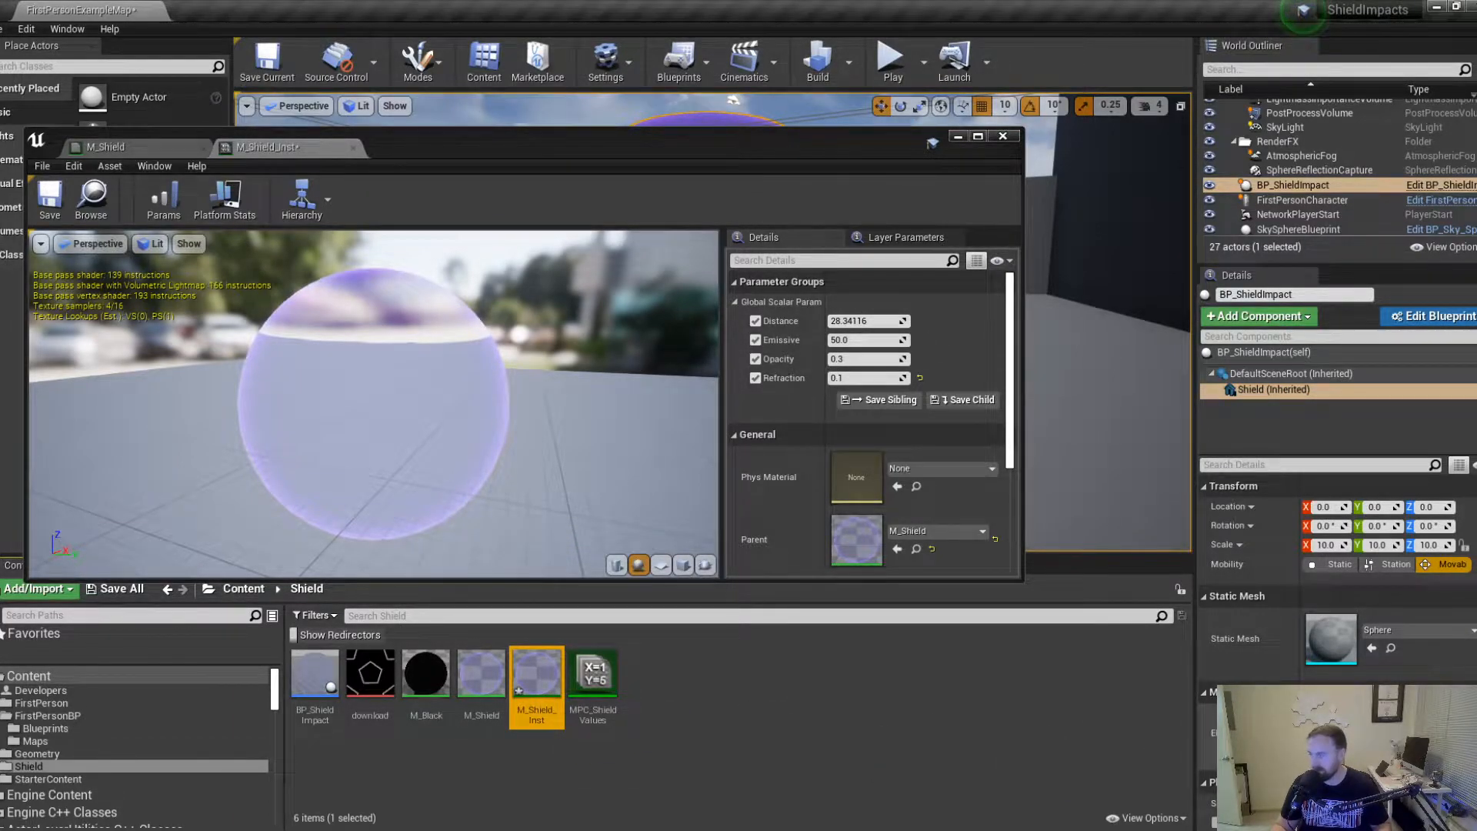
Set the Refraction of M_Shield_Inst to about 0.84 and play the level to view the shield.
{"action": "left_click_drag", "start_coordinate": [644, 153], "coordinate": [1099, 400]}
{"action": "left_click_drag", "start_coordinate": [1320, 623], "coordinate": [1398, 623]}
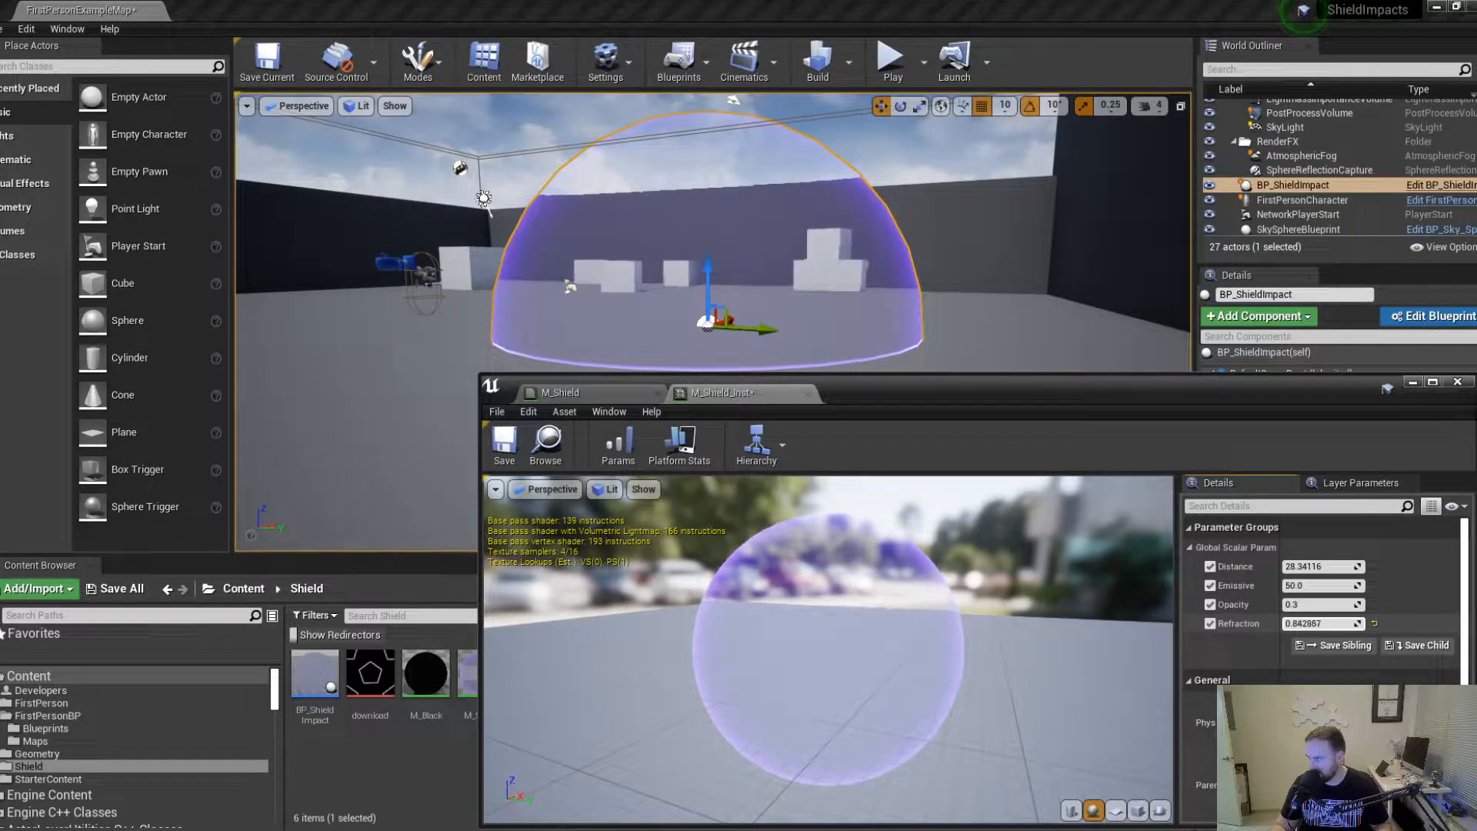
{"action": "left_click", "coordinate": [891, 60]}
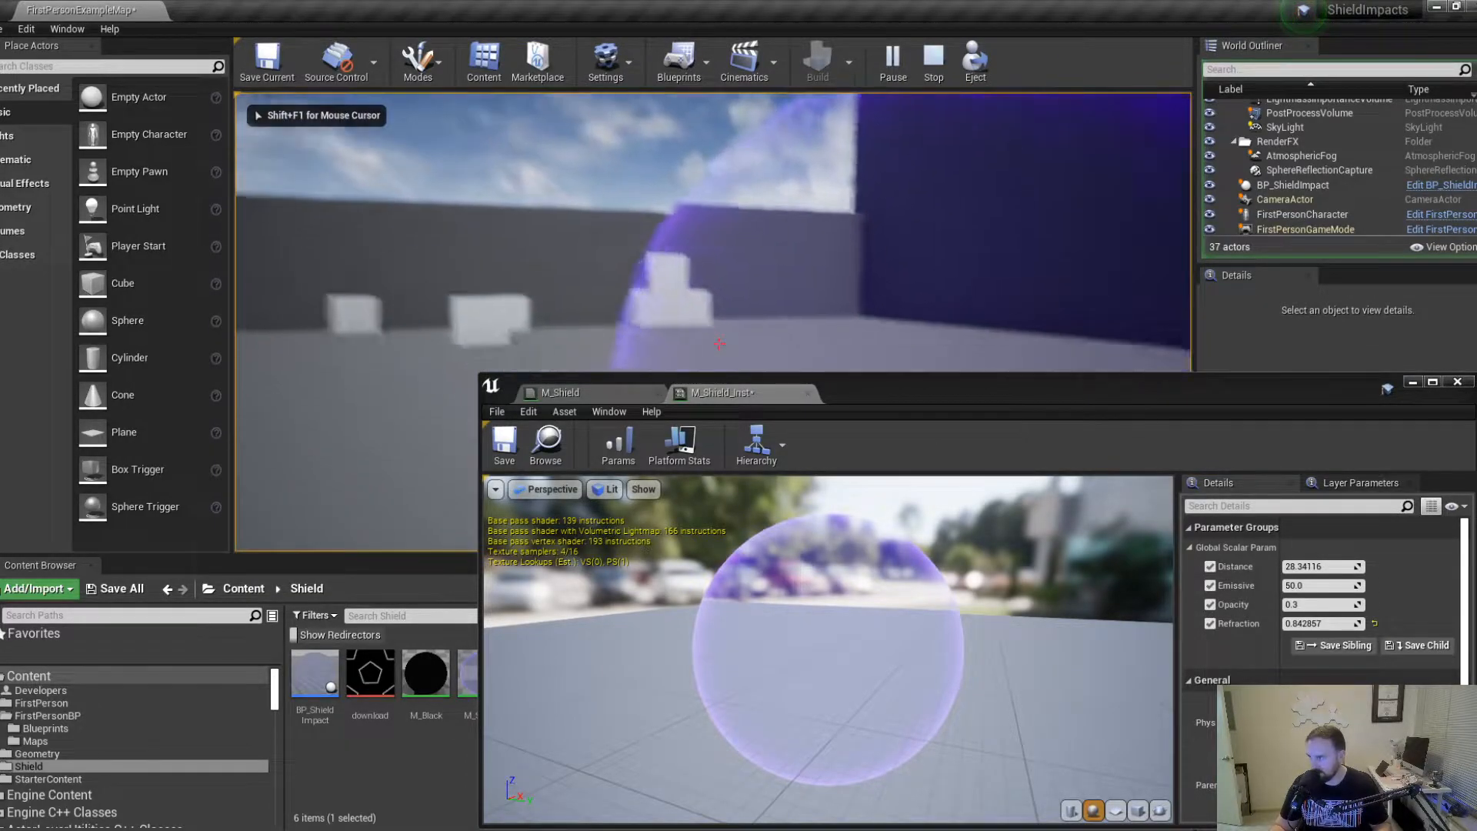
{"action": "key", "text": "s"}
{"action": "key", "text": "s"}
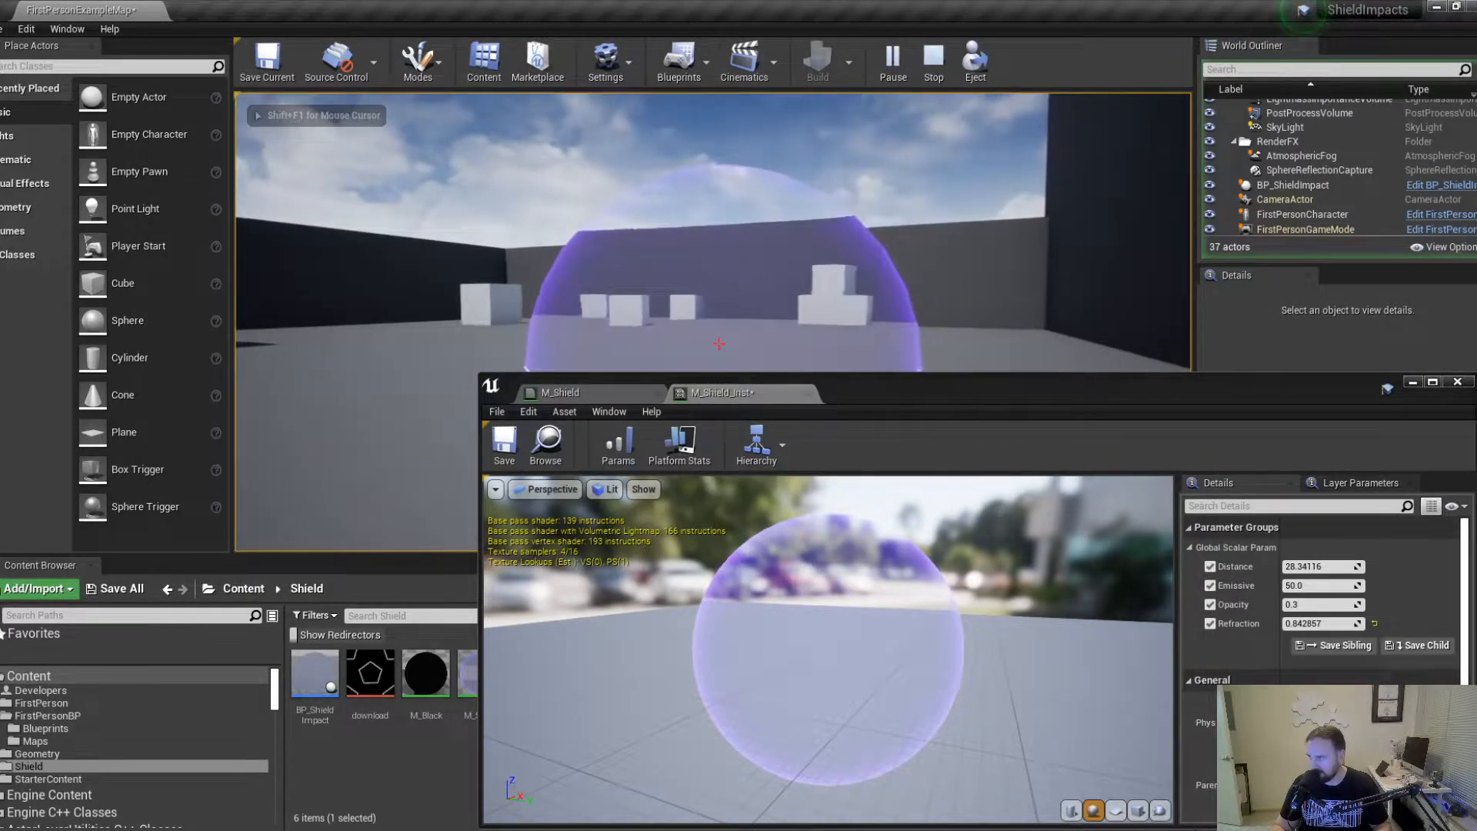
Set the Opacity of M_Shield_Inst to about 1.28 and walk around the shield in the running level to check it.
{"action": "key", "text": "shift+F1"}
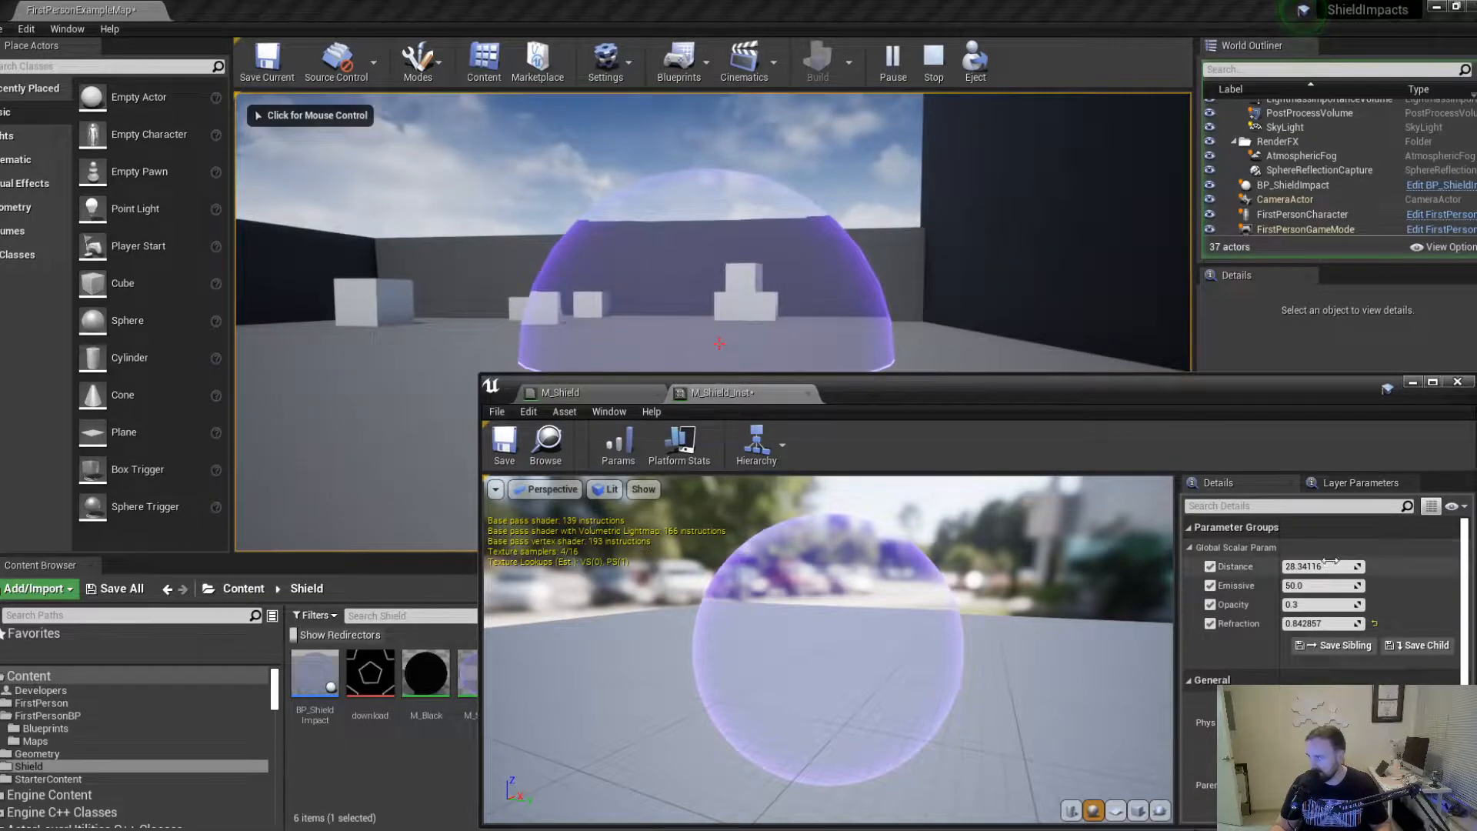
{"action": "left_click_drag", "start_coordinate": [1336, 602], "coordinate": [1435, 602]}
{"action": "left_click", "coordinate": [719, 343]}
{"action": "key", "text": "w"}
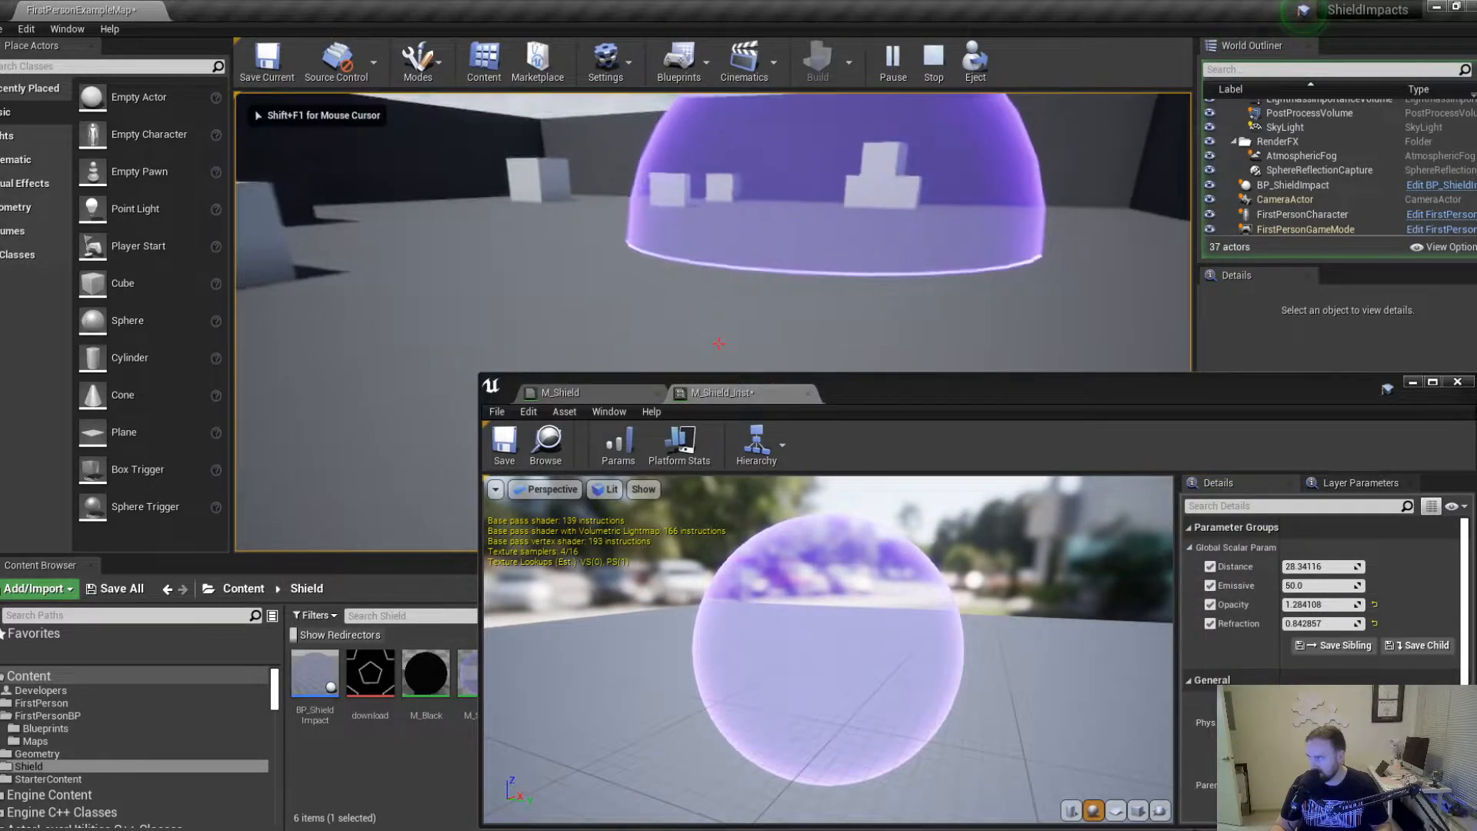
{"action": "key", "text": "s"}
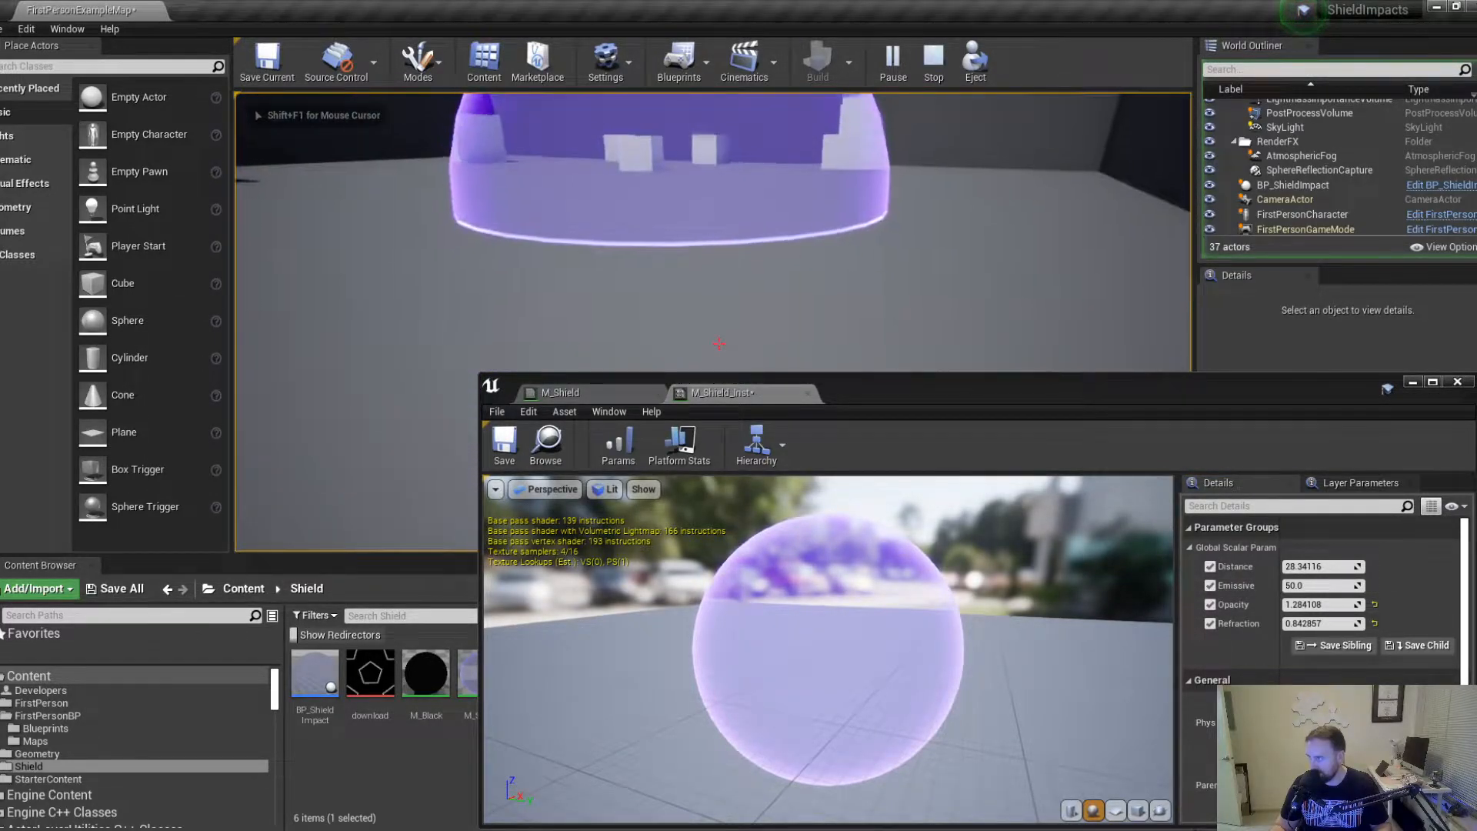
{"action": "key", "text": "w"}
{"action": "key", "text": "w"}
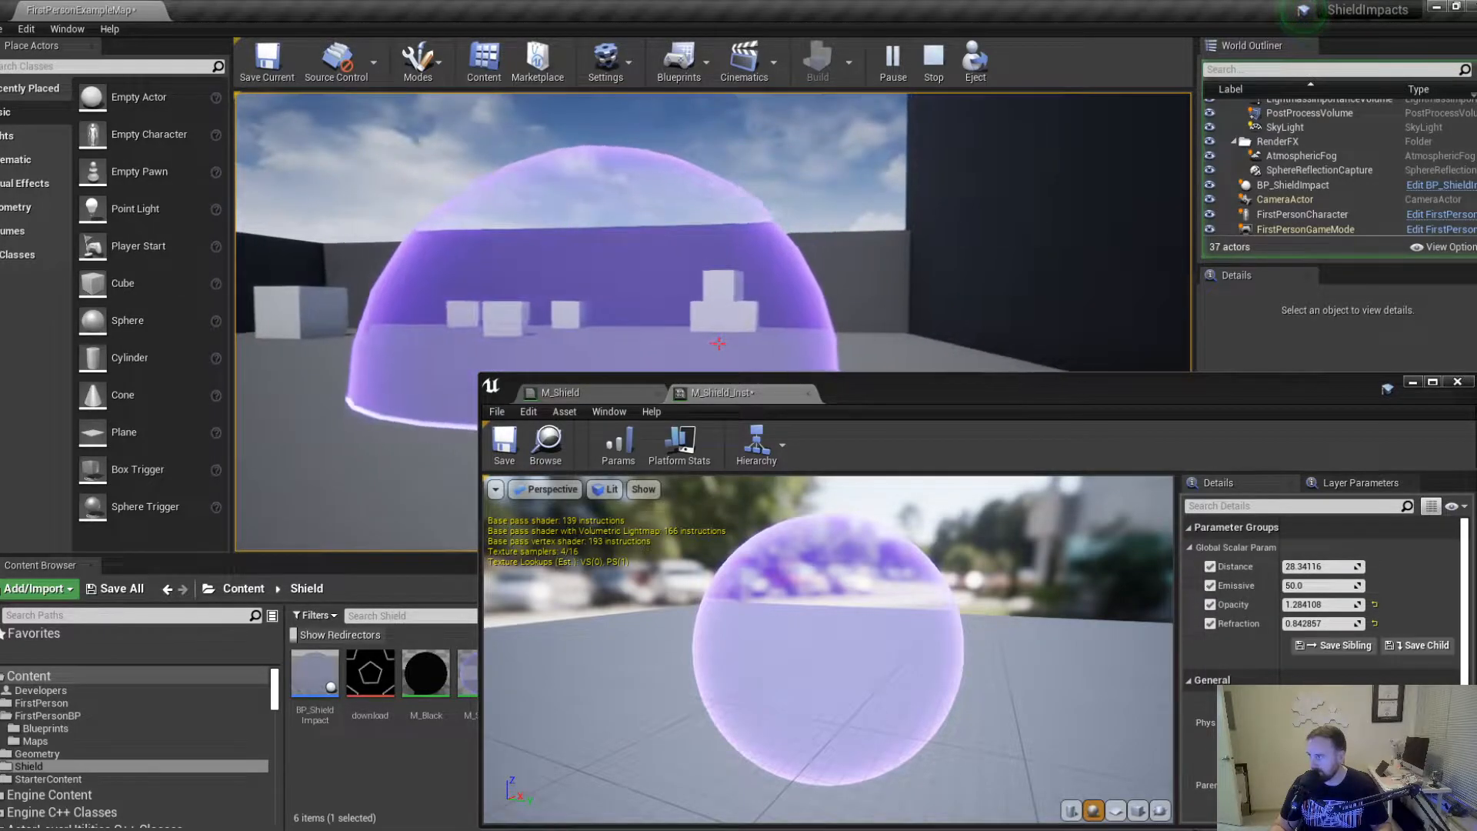
{"action": "key", "text": "d"}
{"action": "key", "text": "s"}
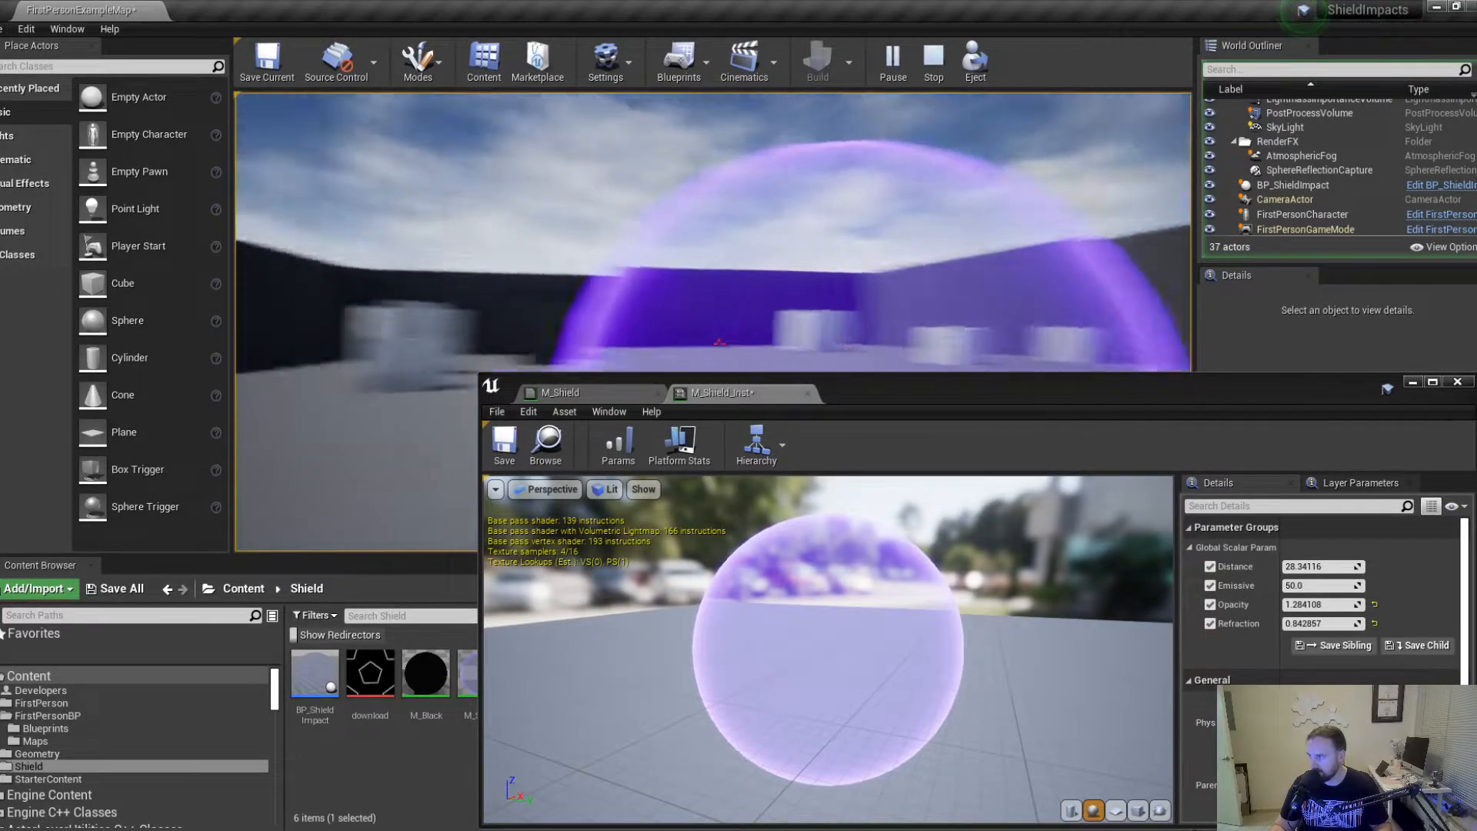
{"action": "key", "text": "a"}
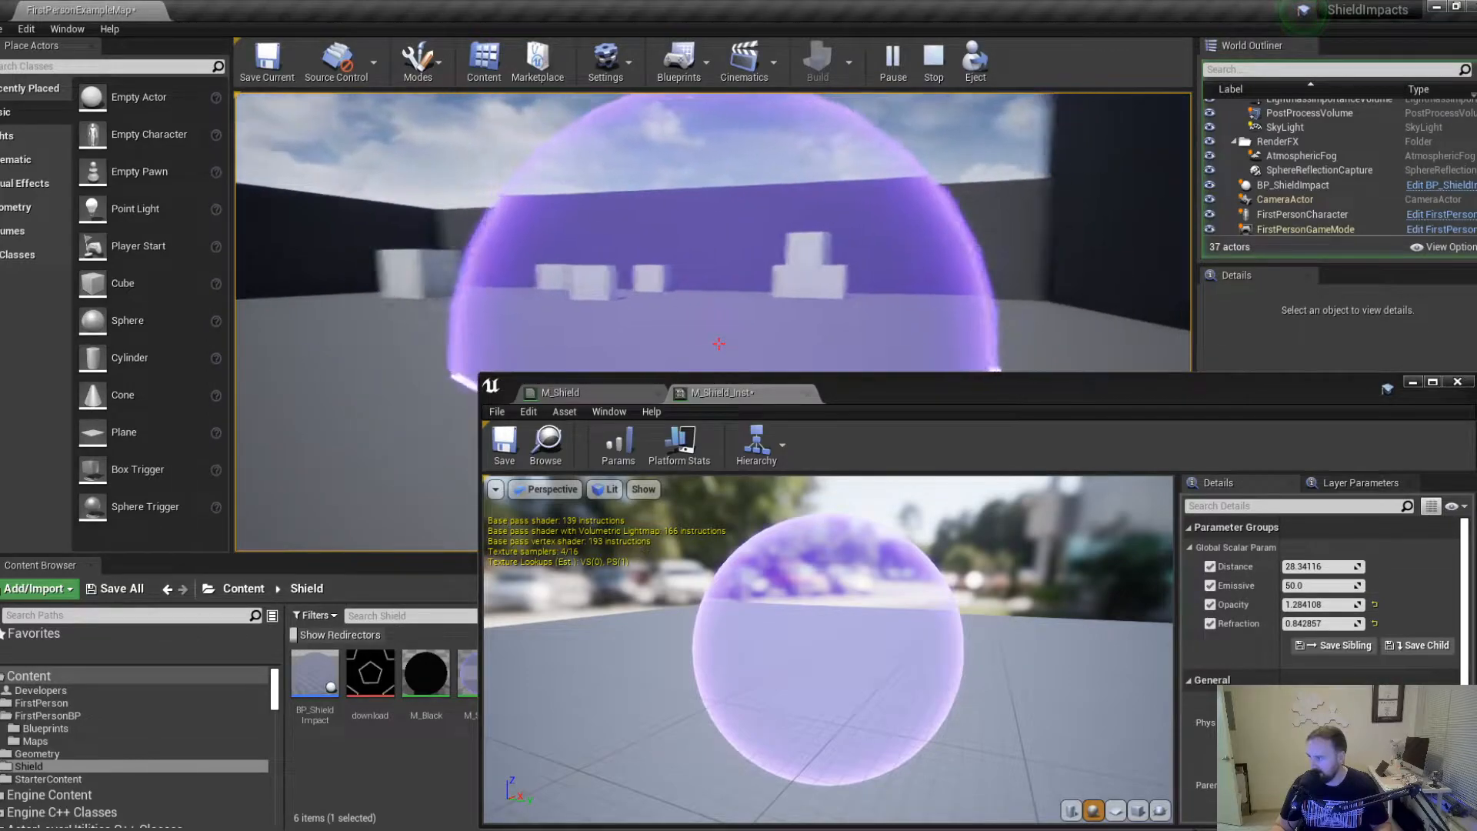
{"action": "key", "text": "a"}
{"action": "key", "text": "w"}
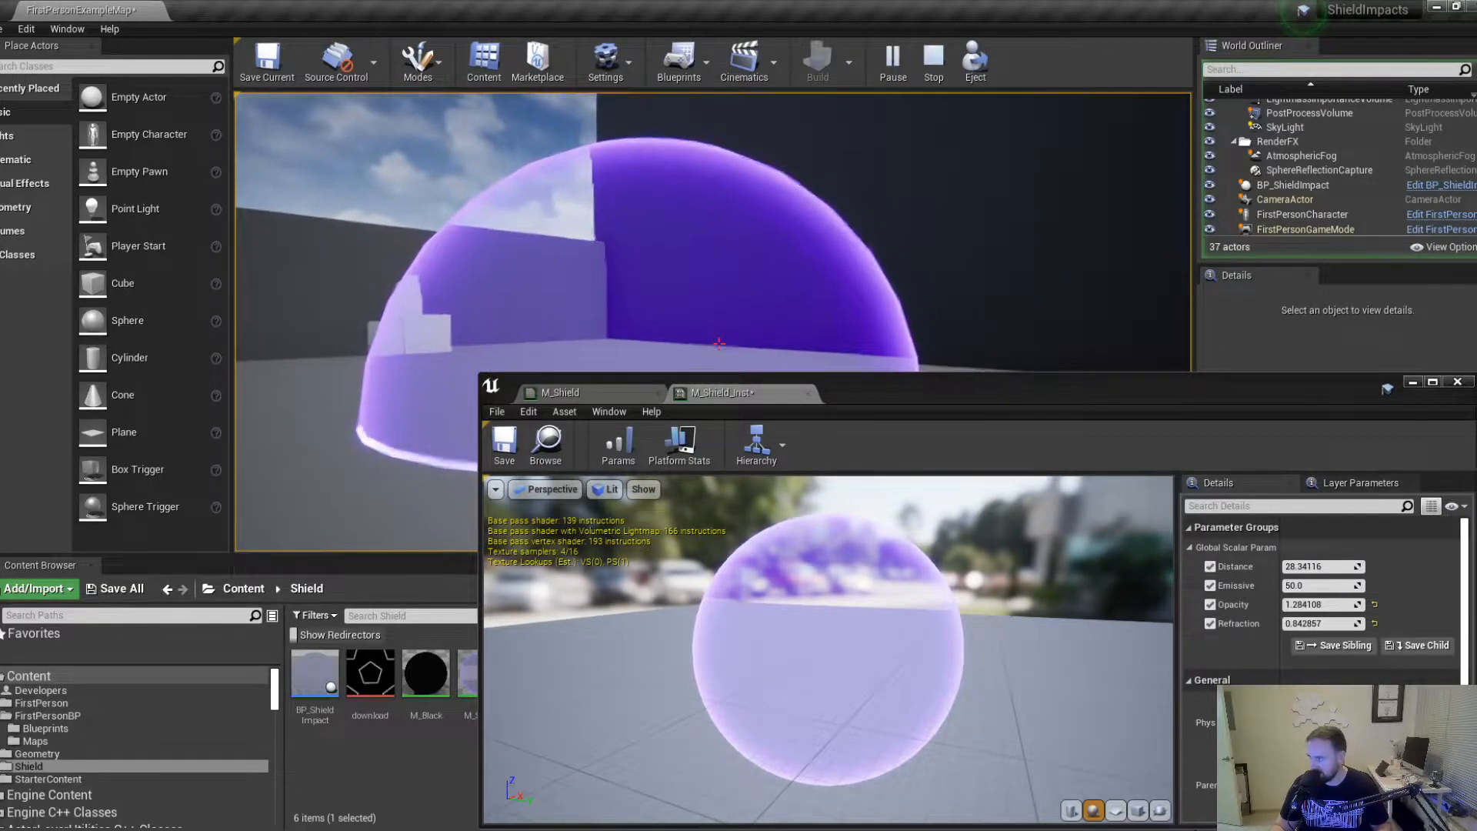
{"action": "key", "text": "d"}
{"action": "key", "text": "s"}
{"action": "key", "text": "w"}
{"action": "key", "text": "d"}
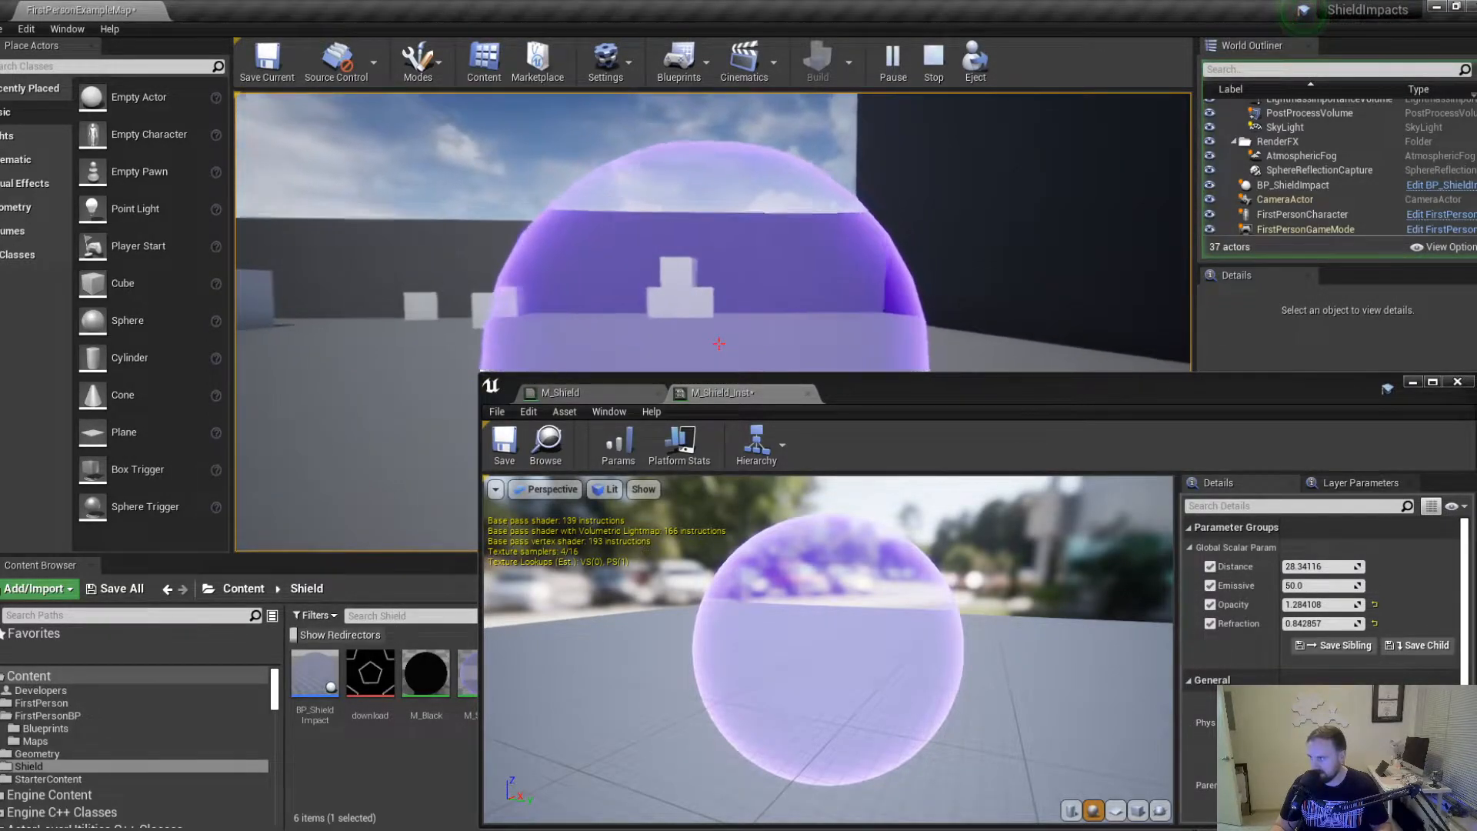
Return to the M_Shield material graph and maximize its editor window.
{"action": "key", "text": "shift+F1"}
{"action": "left_click", "coordinate": [1260, 389]}
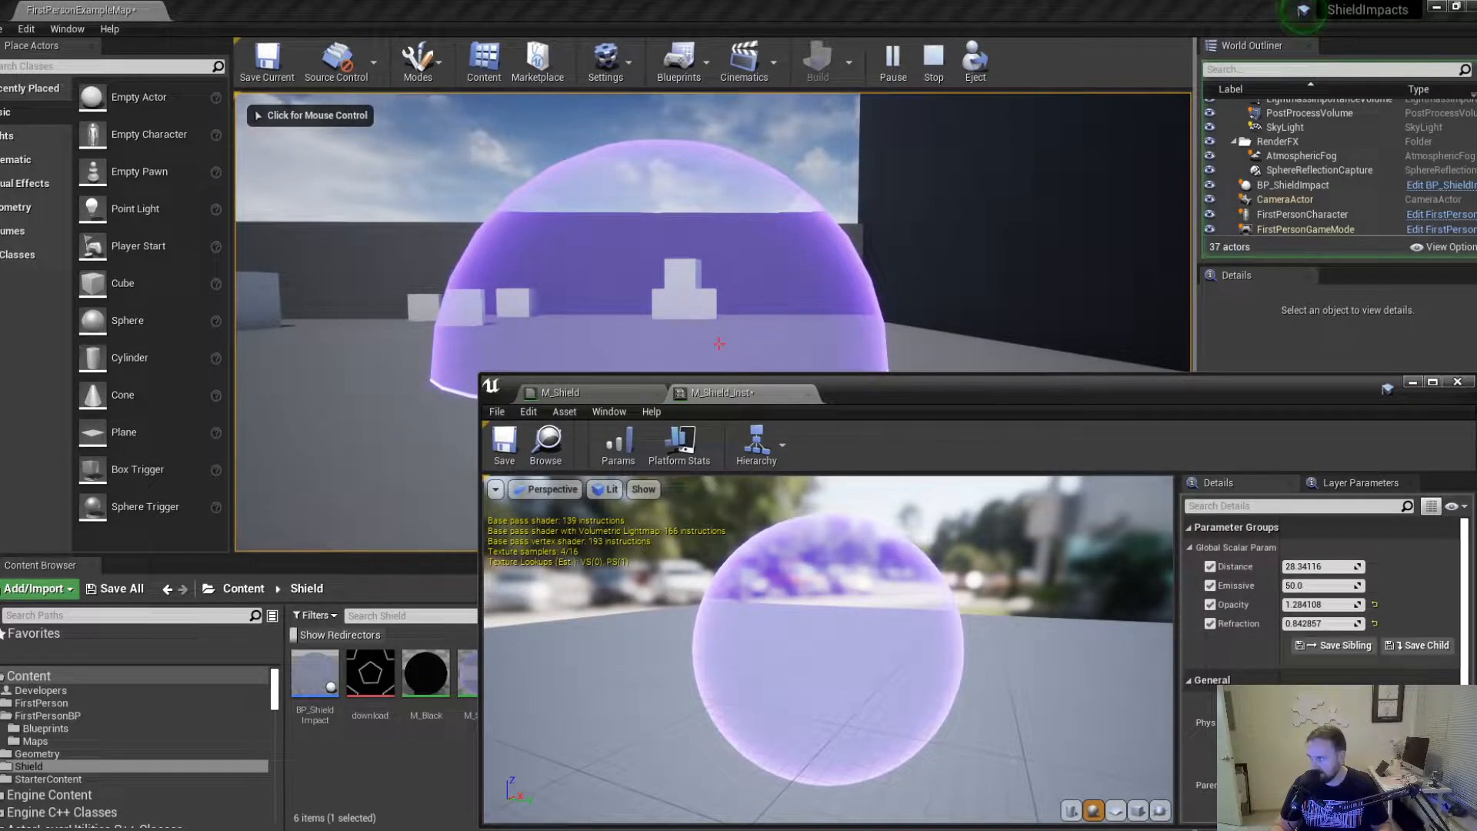
{"action": "left_click", "coordinate": [597, 391]}
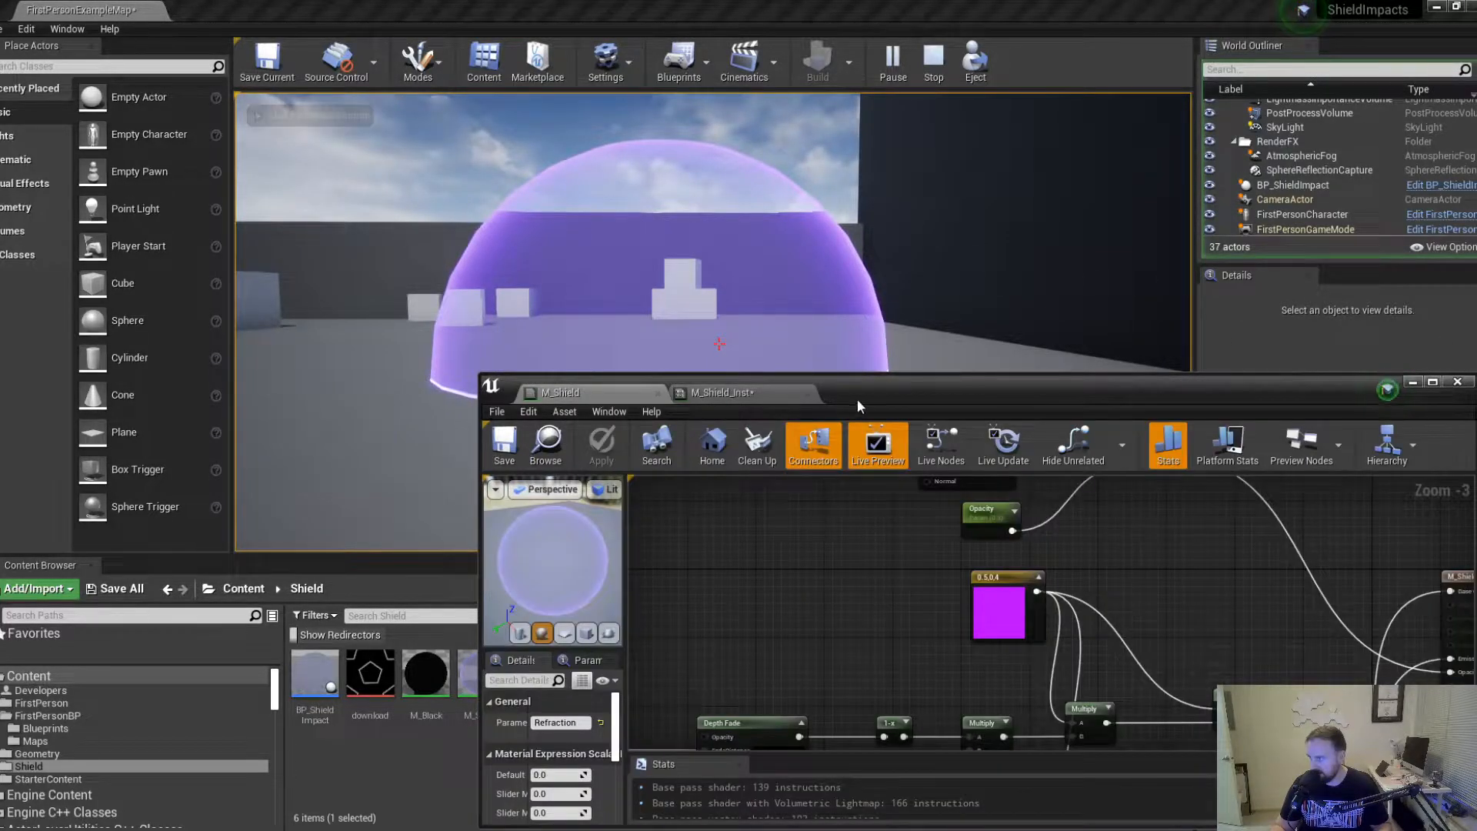
{"action": "left_click_drag", "start_coordinate": [888, 393], "coordinate": [677, 3]}
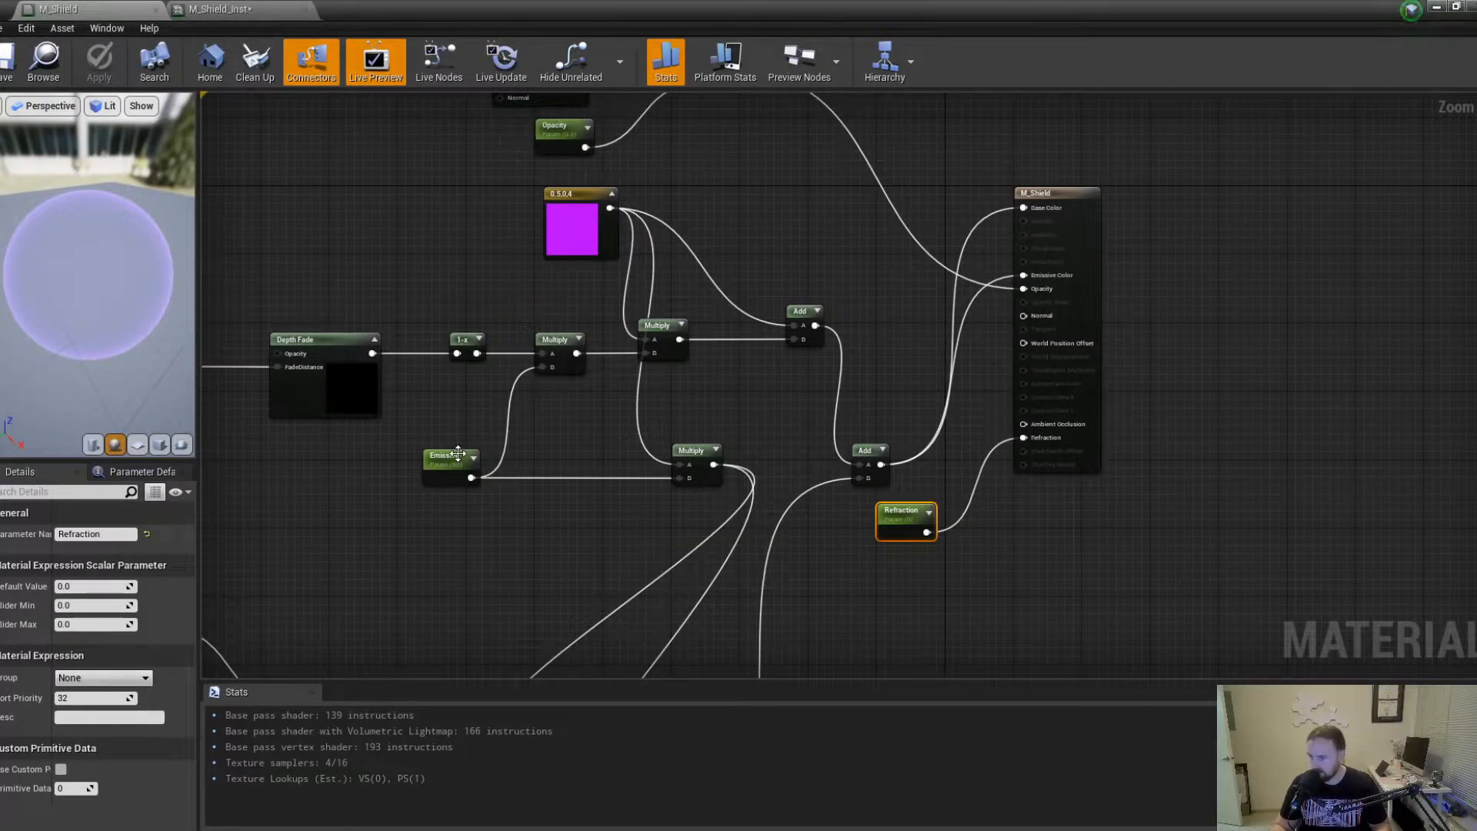
Add a Texture Sample node in the empty graph area beside the shield's Loc and Radius parameter nodes.
{"action": "right_click_drag", "start_coordinate": [379, 561], "coordinate": [787, 425]}
{"action": "right_click_drag", "start_coordinate": [360, 458], "coordinate": [914, 452]}
{"action": "right_click_drag", "start_coordinate": [359, 373], "coordinate": [480, 435]}
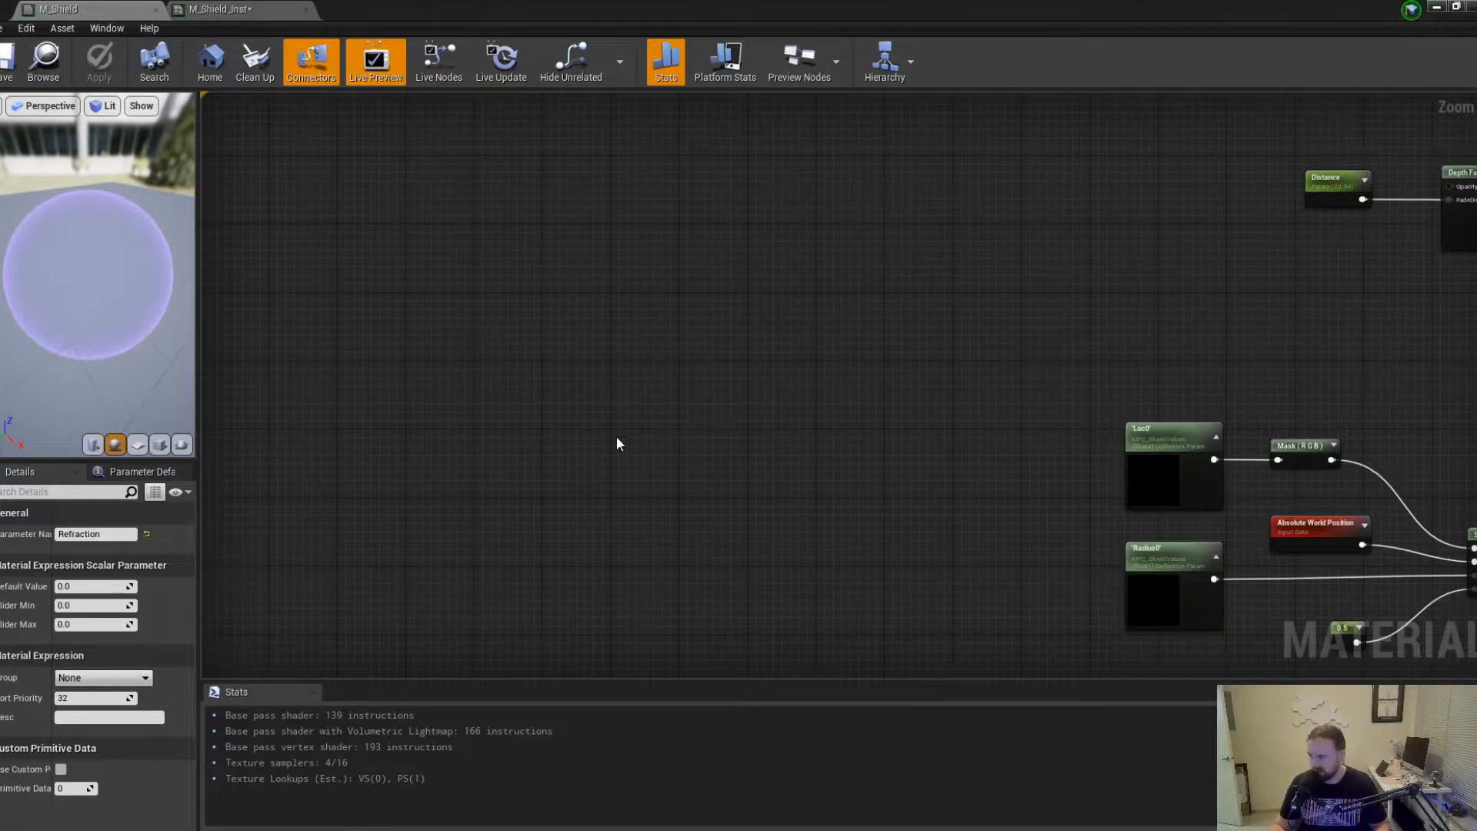
{"action": "right_click_drag", "start_coordinate": [618, 437], "coordinate": [428, 287]}
{"action": "right_click_drag", "start_coordinate": [706, 439], "coordinate": [427, 238]}
{"action": "scroll", "coordinate": [463, 340], "scroll_direction": "down", "scroll_amount": 2}
{"action": "right_click_drag", "start_coordinate": [463, 340], "coordinate": [514, 490]}
{"action": "right_click_drag", "start_coordinate": [407, 397], "coordinate": [701, 409]}
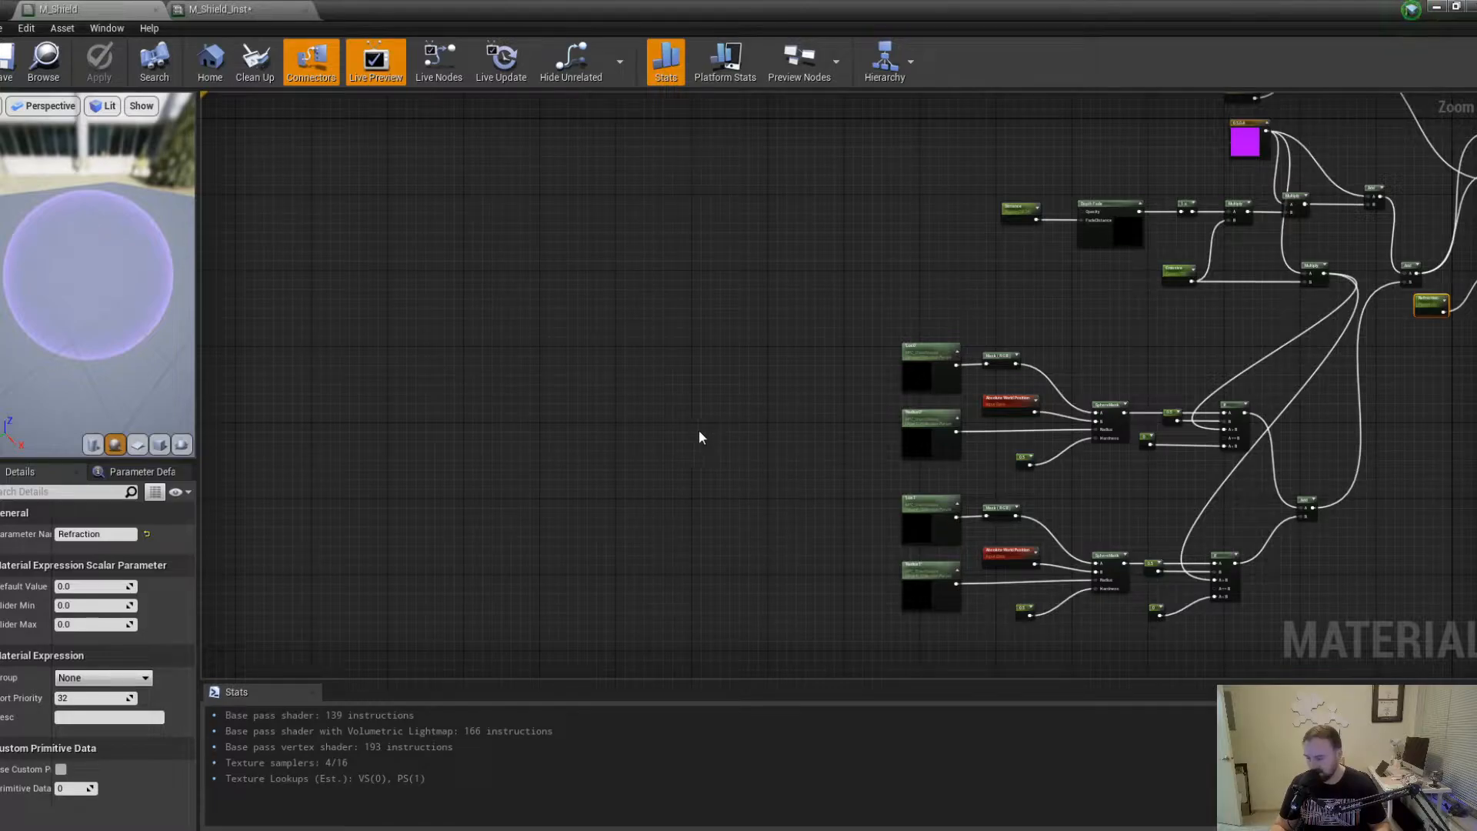
{"action": "right_click", "coordinate": [645, 477]}
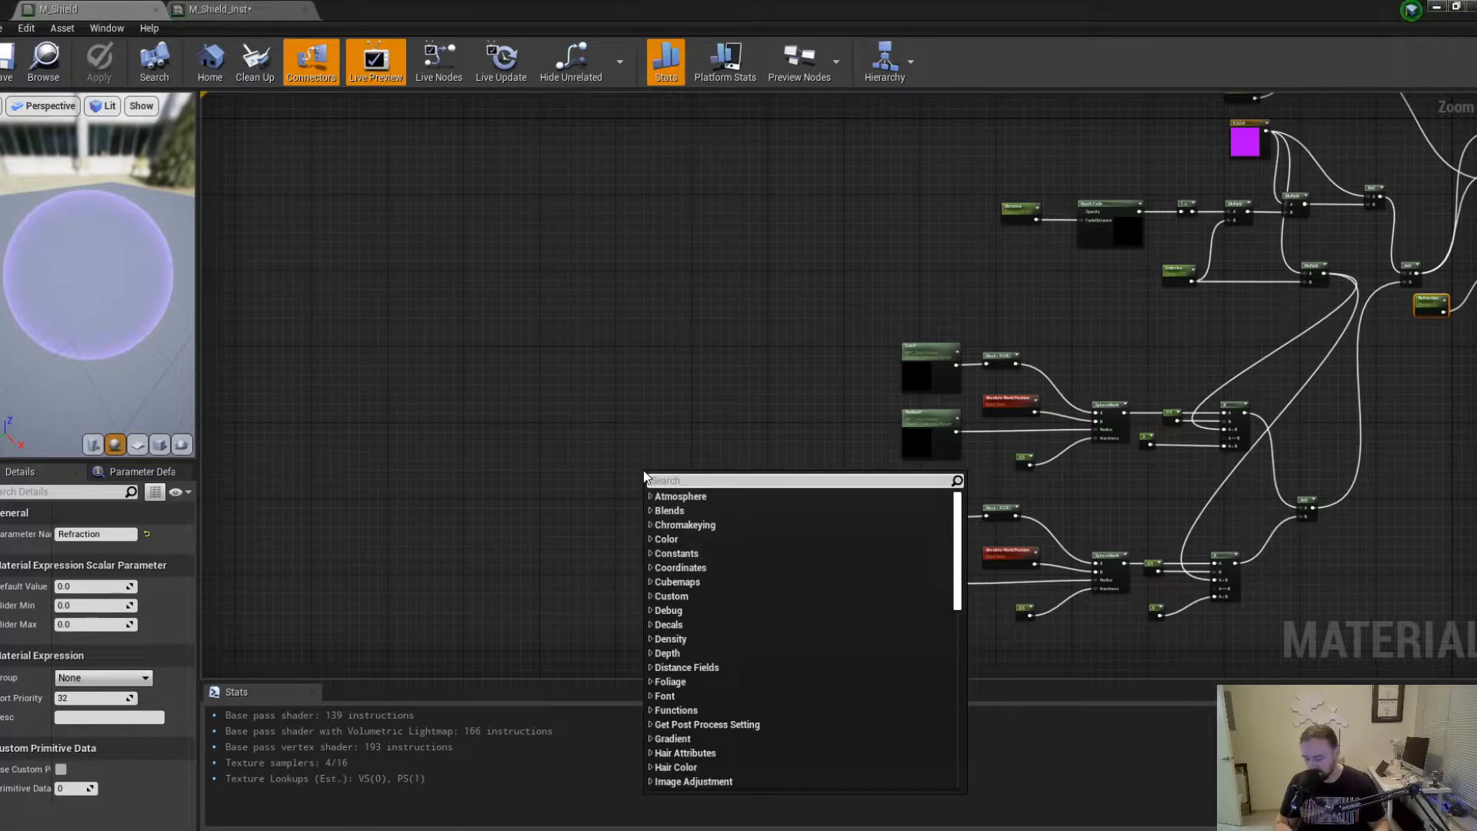
{"action": "type", "text": "texs"}
{"action": "key", "text": "BackSpace"}
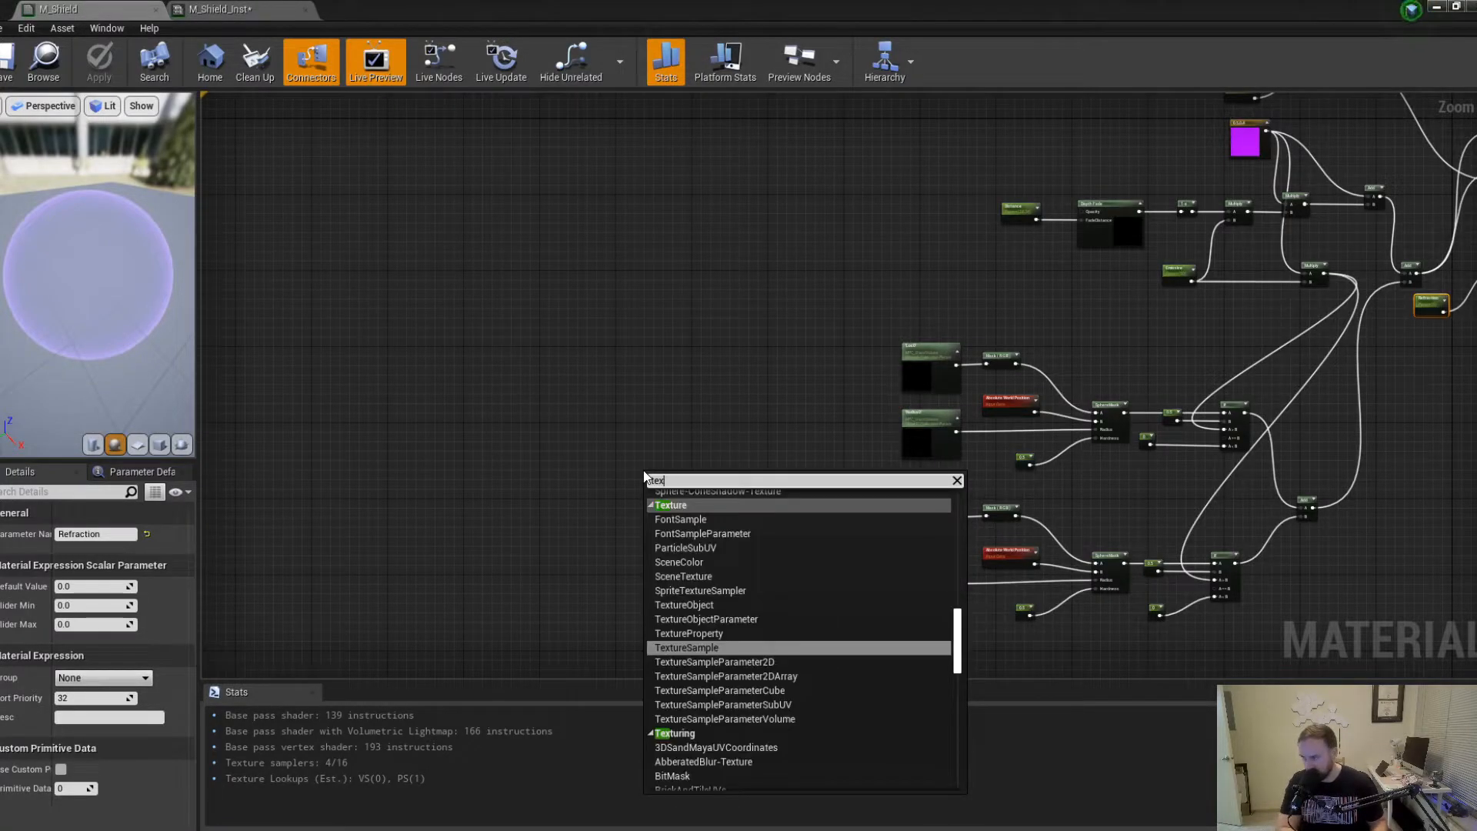
{"action": "type", "text": "ture sam"}
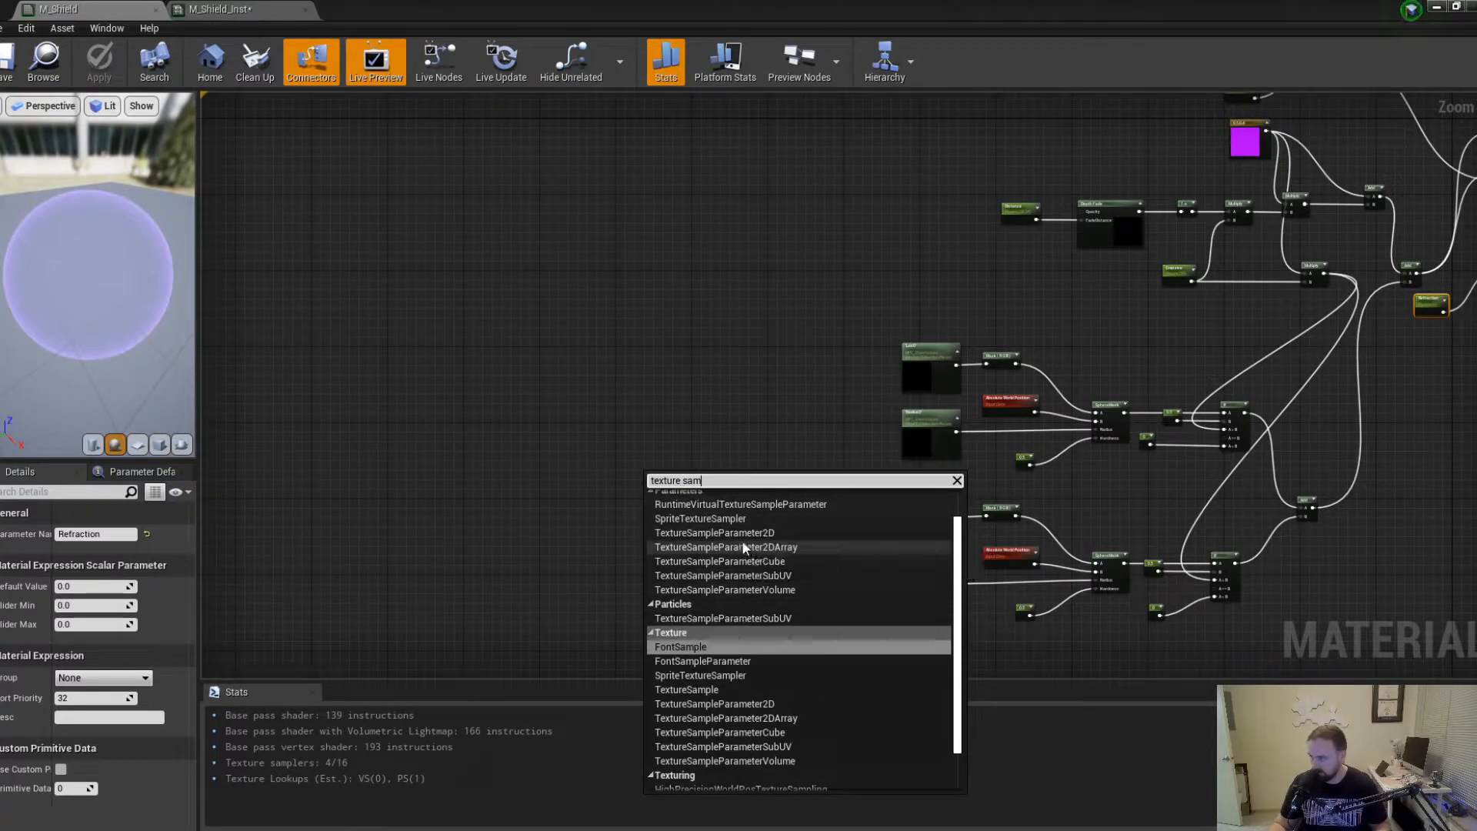
{"action": "scroll", "coordinate": [778, 551], "scroll_direction": "up", "scroll_amount": 1}
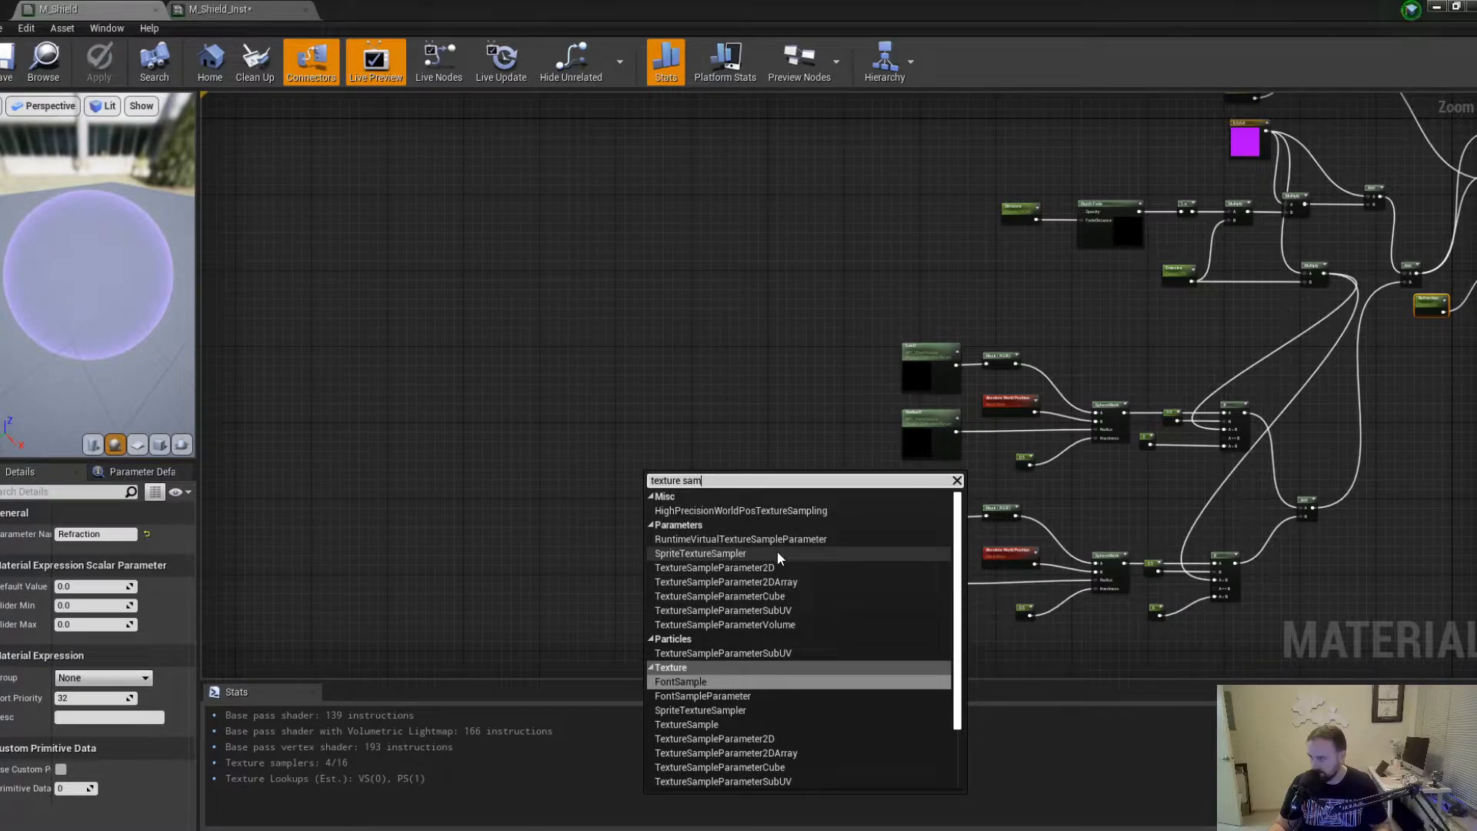
{"action": "left_click", "coordinate": [745, 725]}
{"action": "scroll", "coordinate": [658, 533], "scroll_direction": "up", "scroll_amount": 4}
{"action": "right_click_drag", "start_coordinate": [534, 551], "coordinate": [600, 462]}
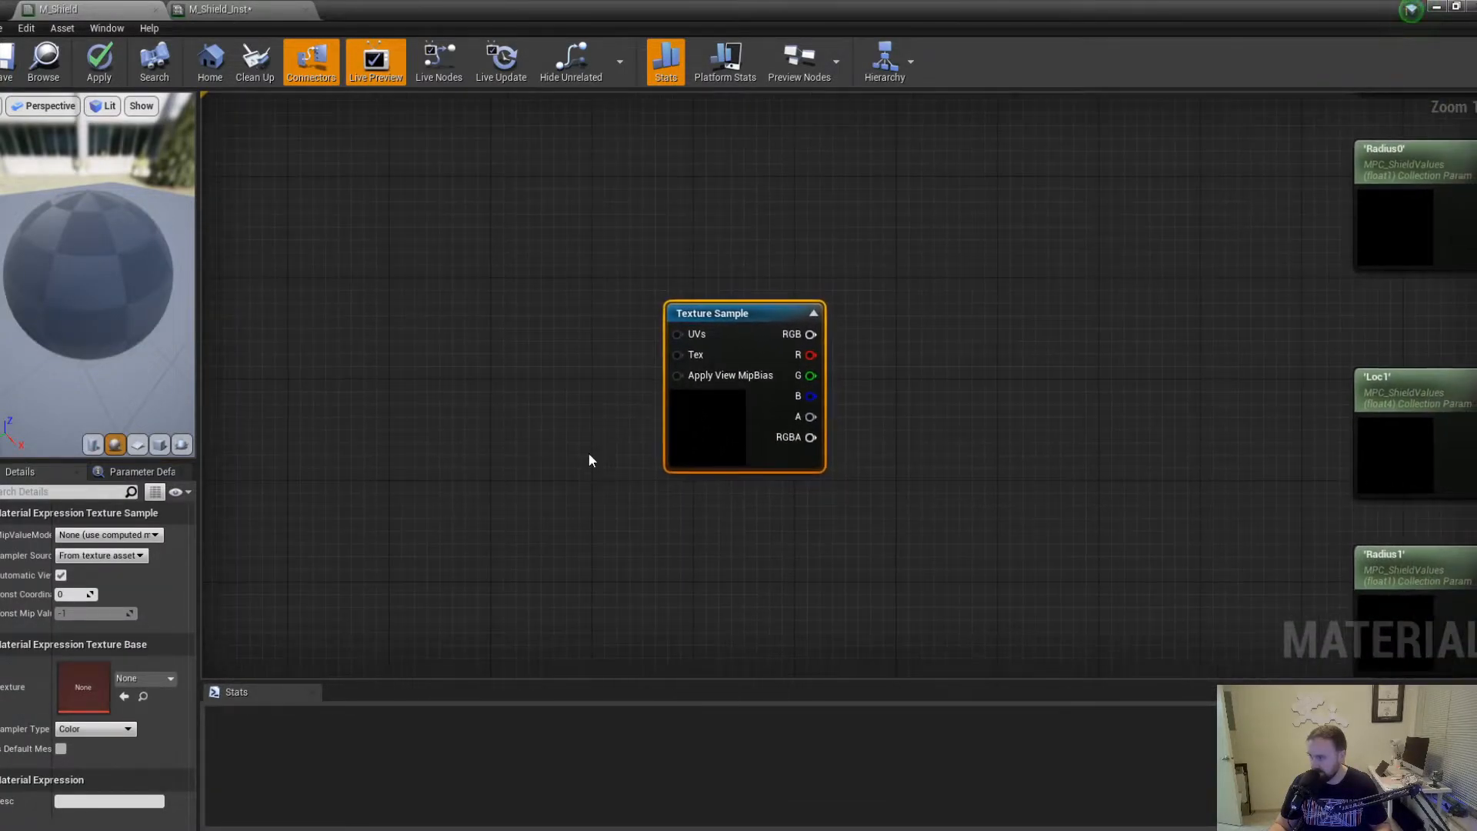
Assign the T_Noise01 texture to the new Texture Sample node and nudge the node into place.
{"action": "left_click", "coordinate": [139, 680]}
{"action": "type", "text": "T"}
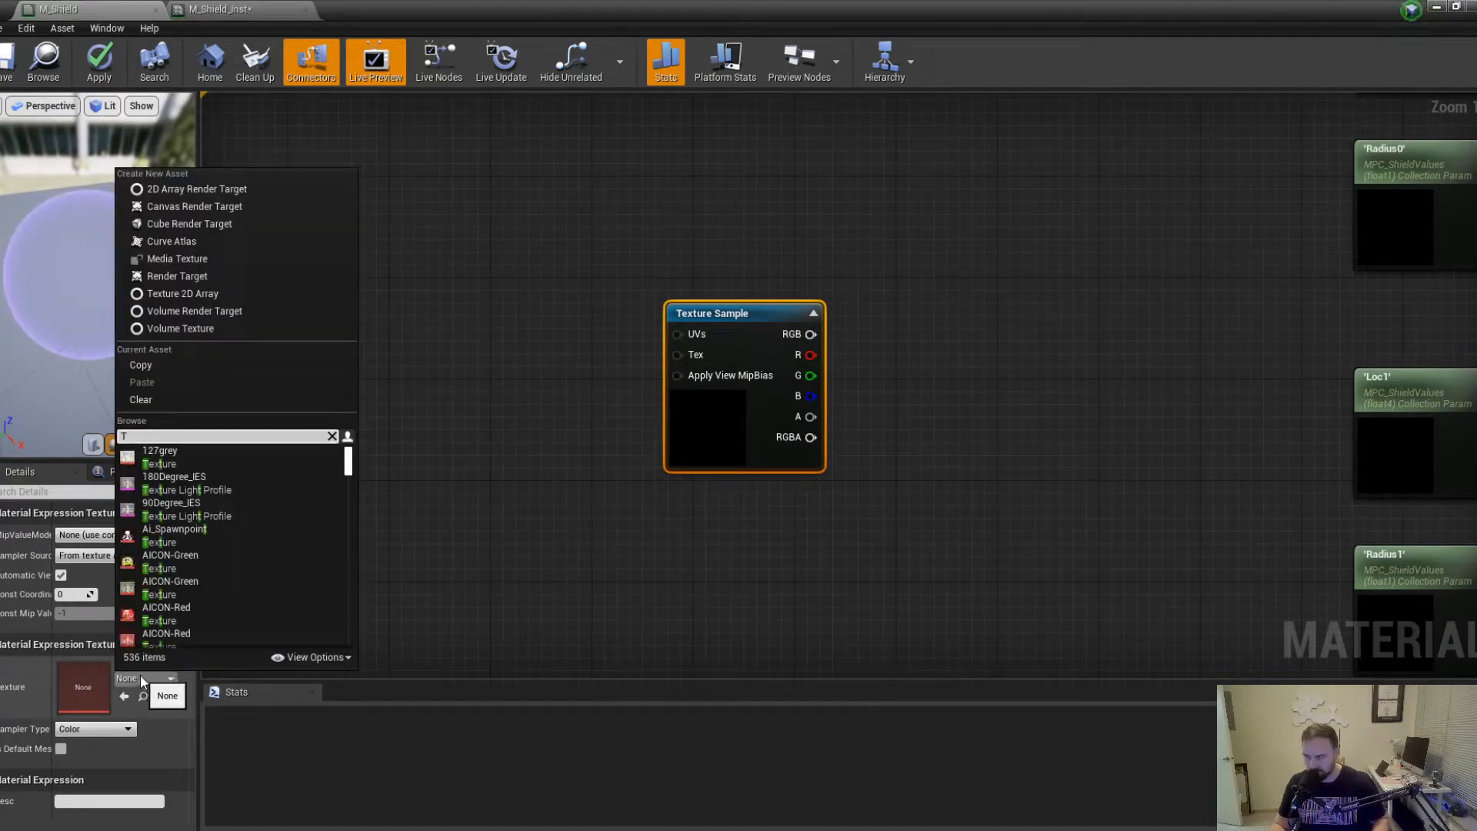
{"action": "type", "text": "_"}
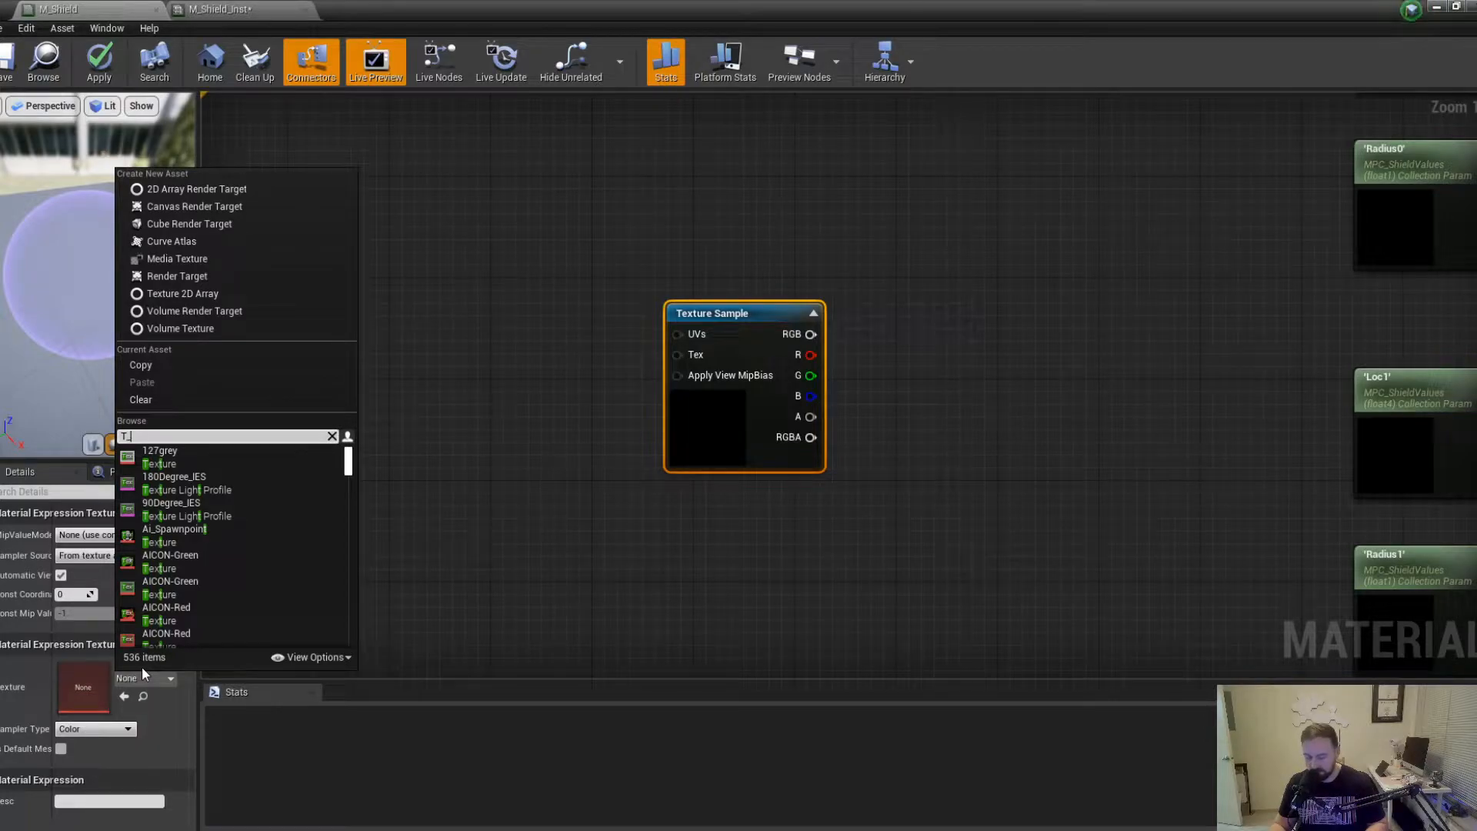
{"action": "type", "text": "no"}
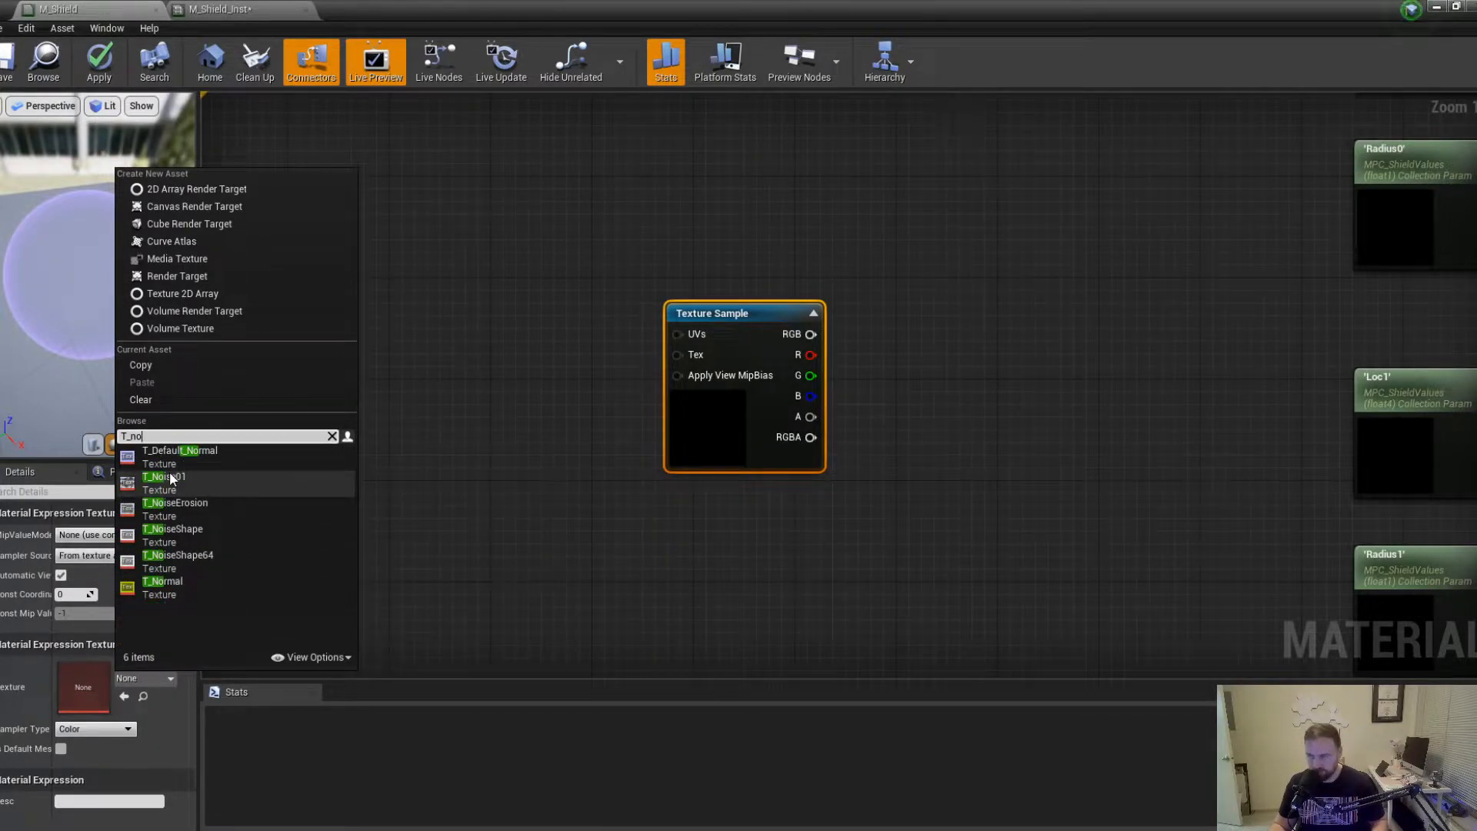
{"action": "left_click", "coordinate": [195, 481]}
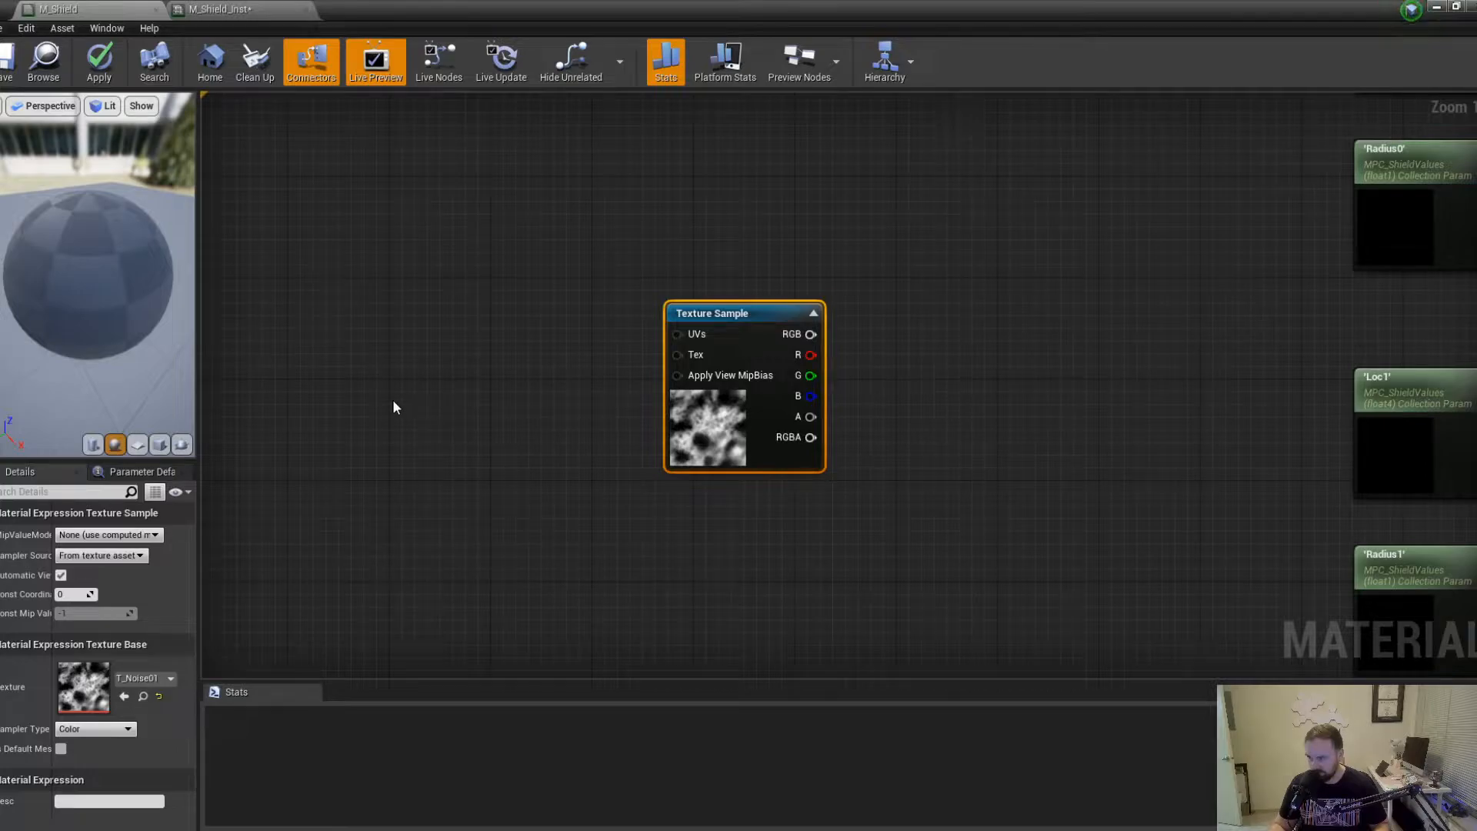
{"action": "left_click_drag", "start_coordinate": [755, 430], "coordinate": [758, 418]}
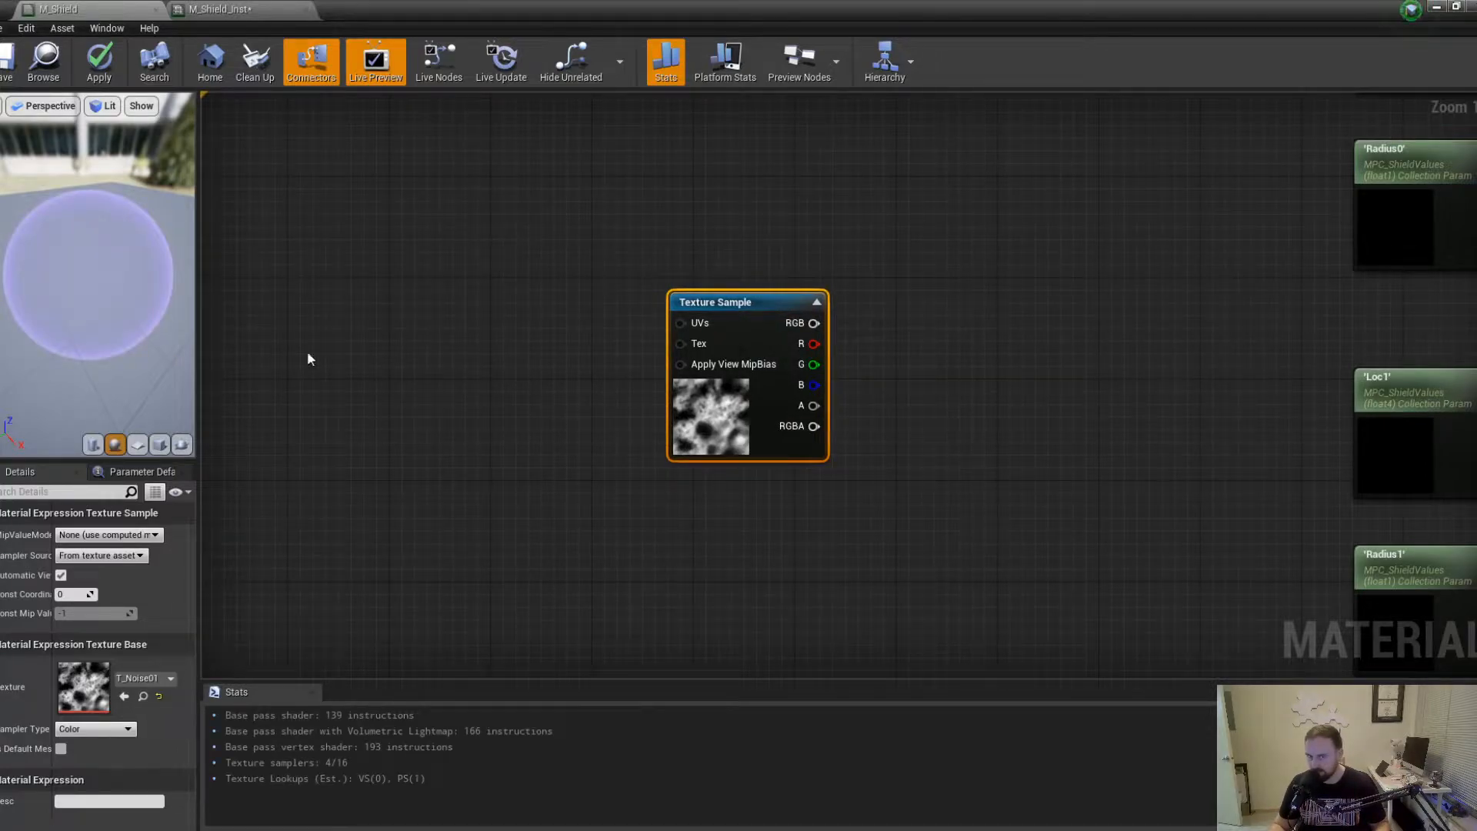
Reposition the Texture Sample slightly and connect a new Panner node to its UVs input.
{"action": "mouse_move", "coordinate": [680, 324]}
{"action": "left_mouse_down"}
{"action": "mouse_move", "coordinate": [656, 330]}
{"action": "mouse_move", "coordinate": [663, 339]}
{"action": "left_mouse_up"}
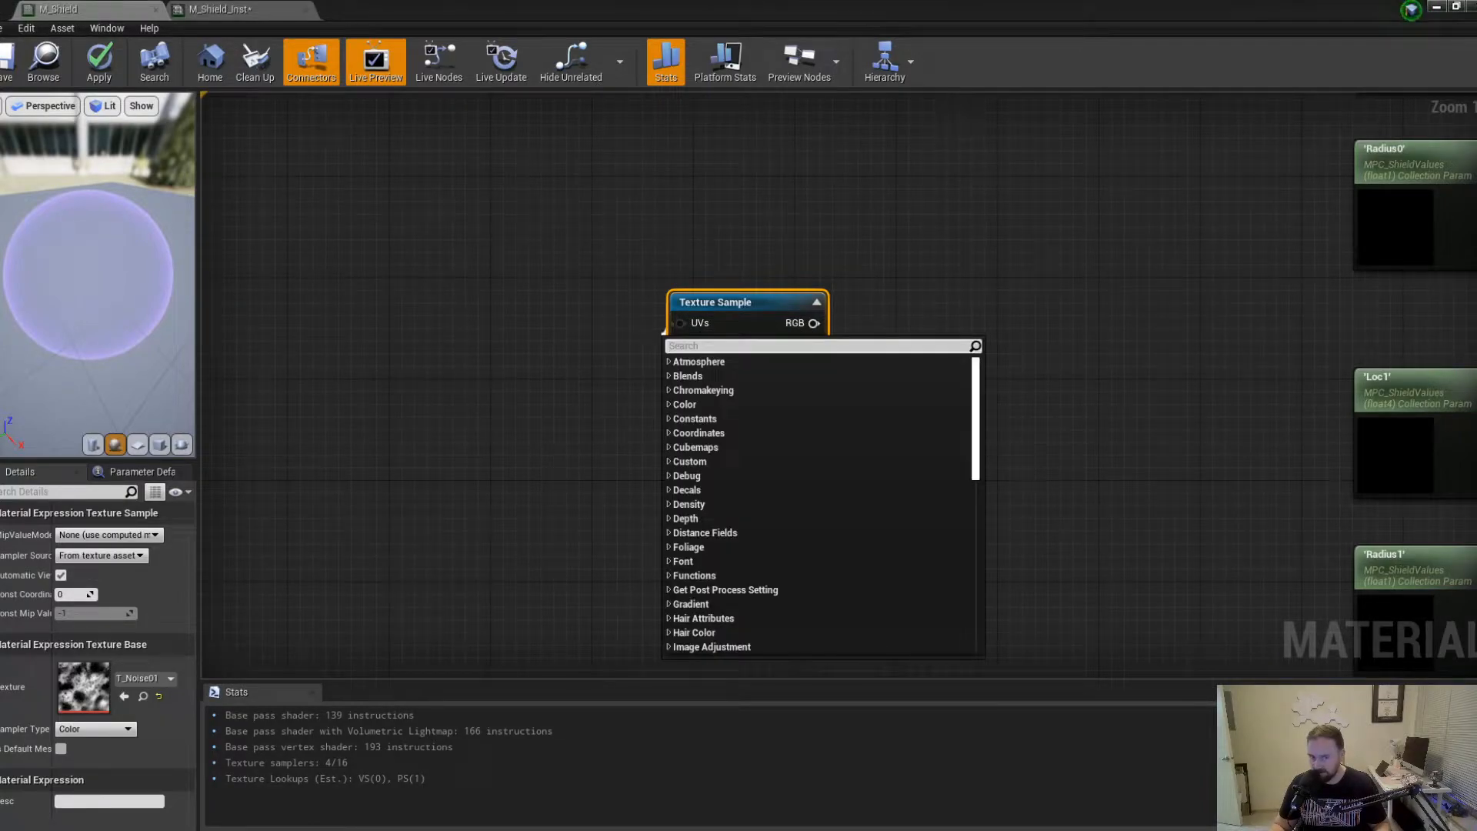
{"action": "key", "text": "Escape"}
{"action": "left_click_drag", "start_coordinate": [694, 433], "coordinate": [681, 420]}
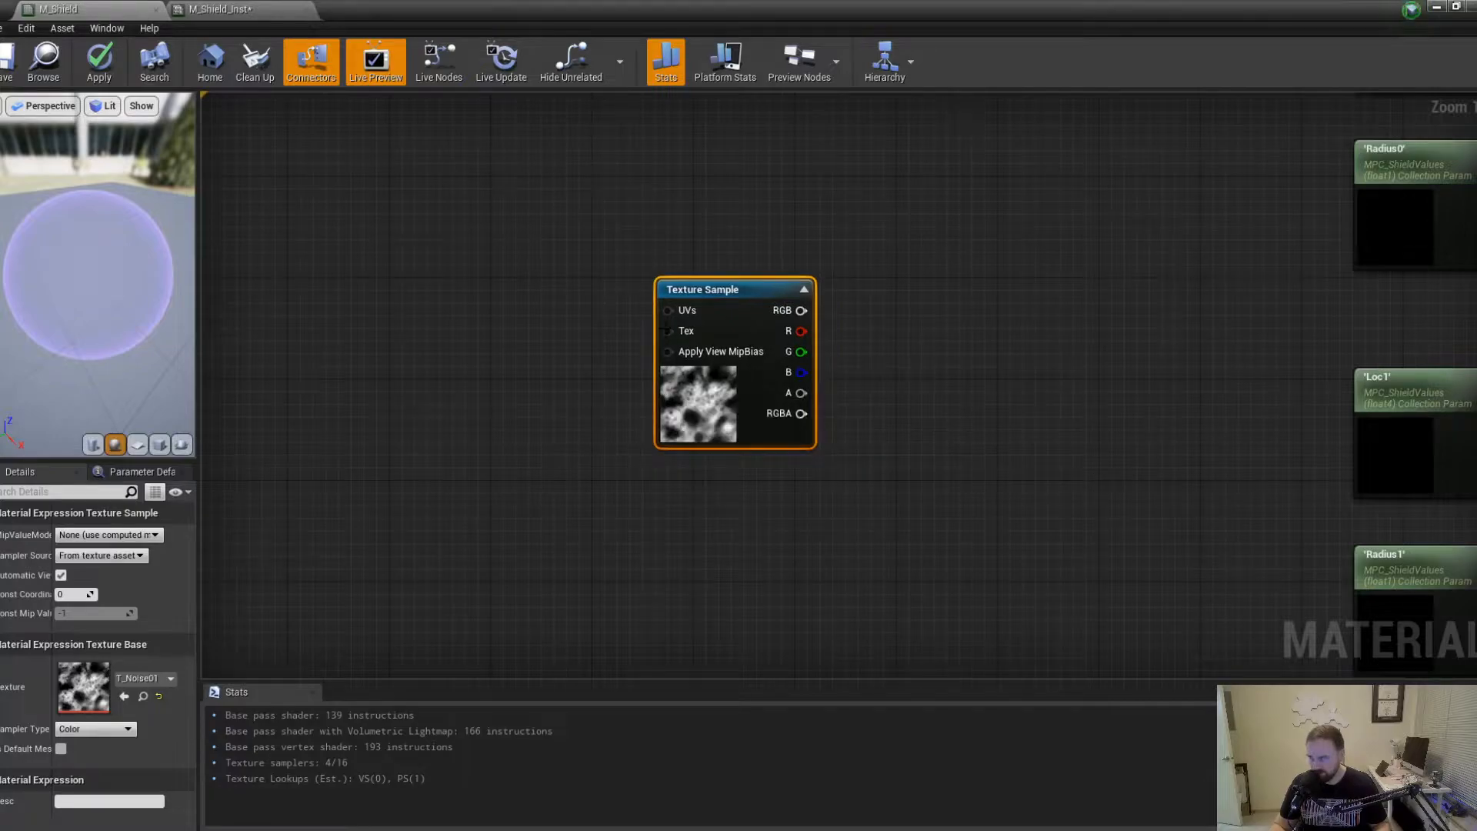
{"action": "left_click_drag", "start_coordinate": [667, 310], "coordinate": [501, 314]}
{"action": "type", "text": "p"}
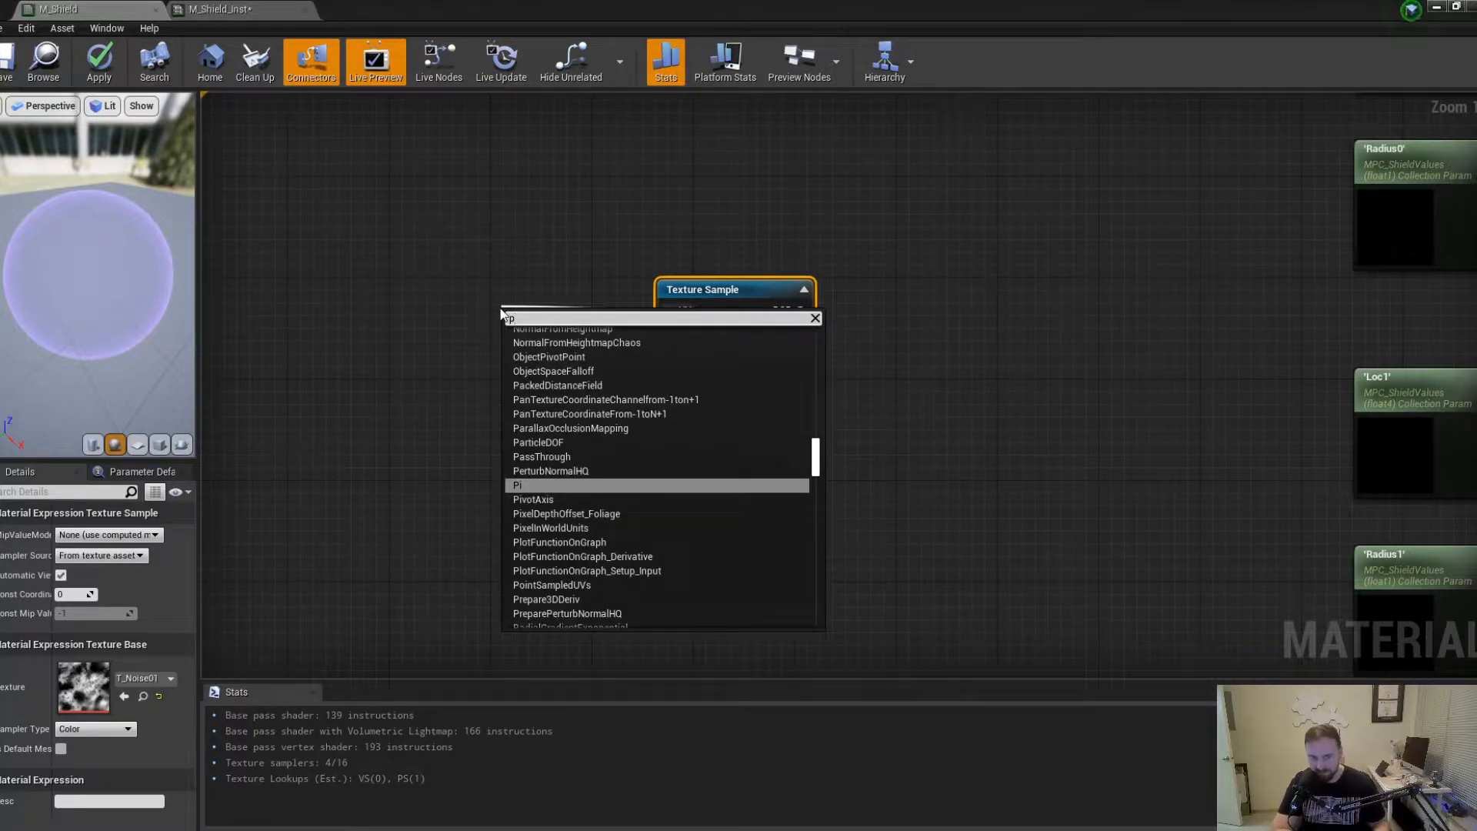
{"action": "type", "text": "ann"}
{"action": "key", "text": "Return"}
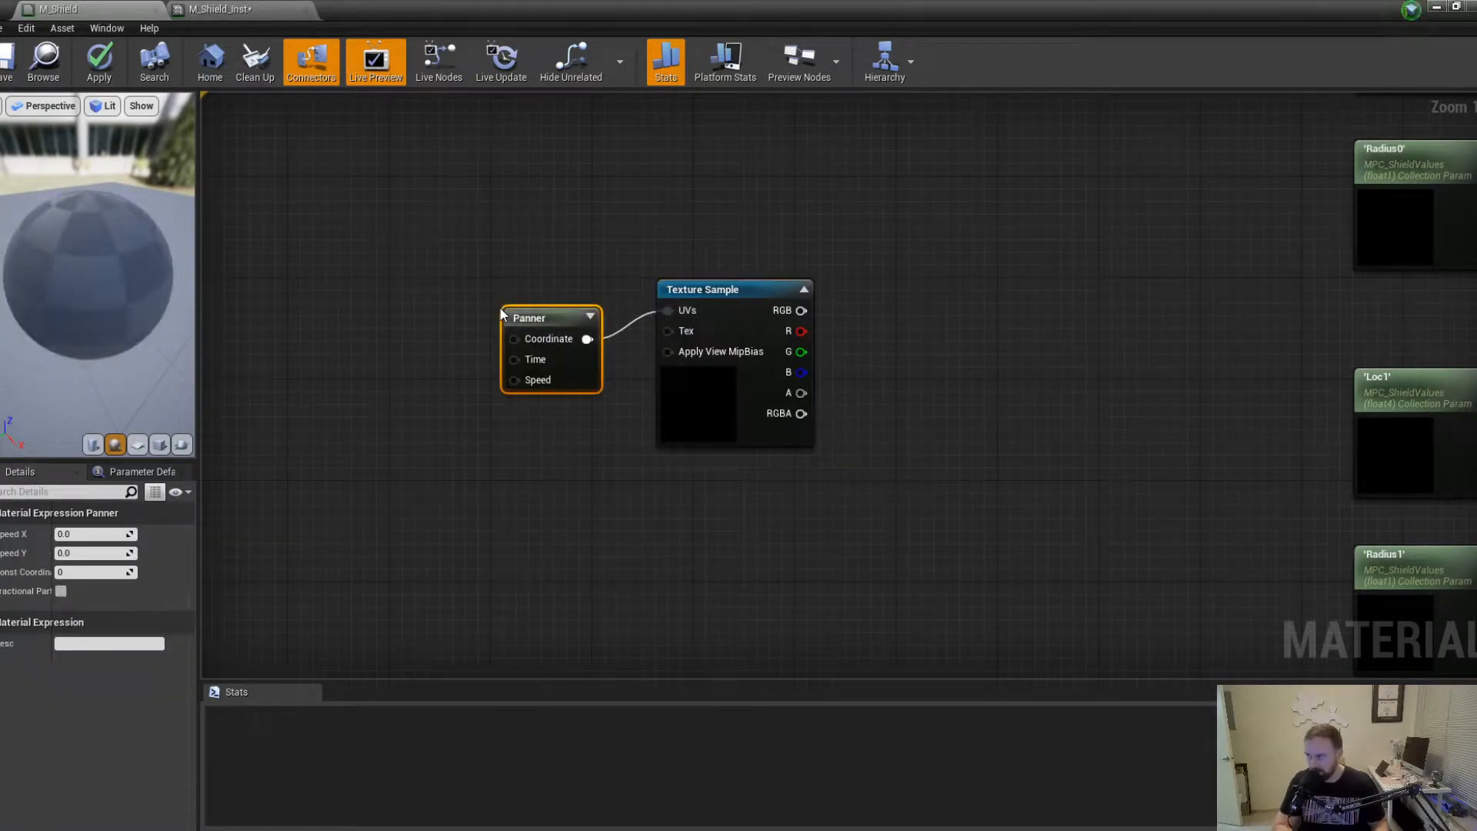
Feed a new TextureCoordinate node into the Panner's Coordinate input and set its U tiling to 5.
{"action": "left_click_drag", "start_coordinate": [528, 310], "coordinate": [444, 315]}
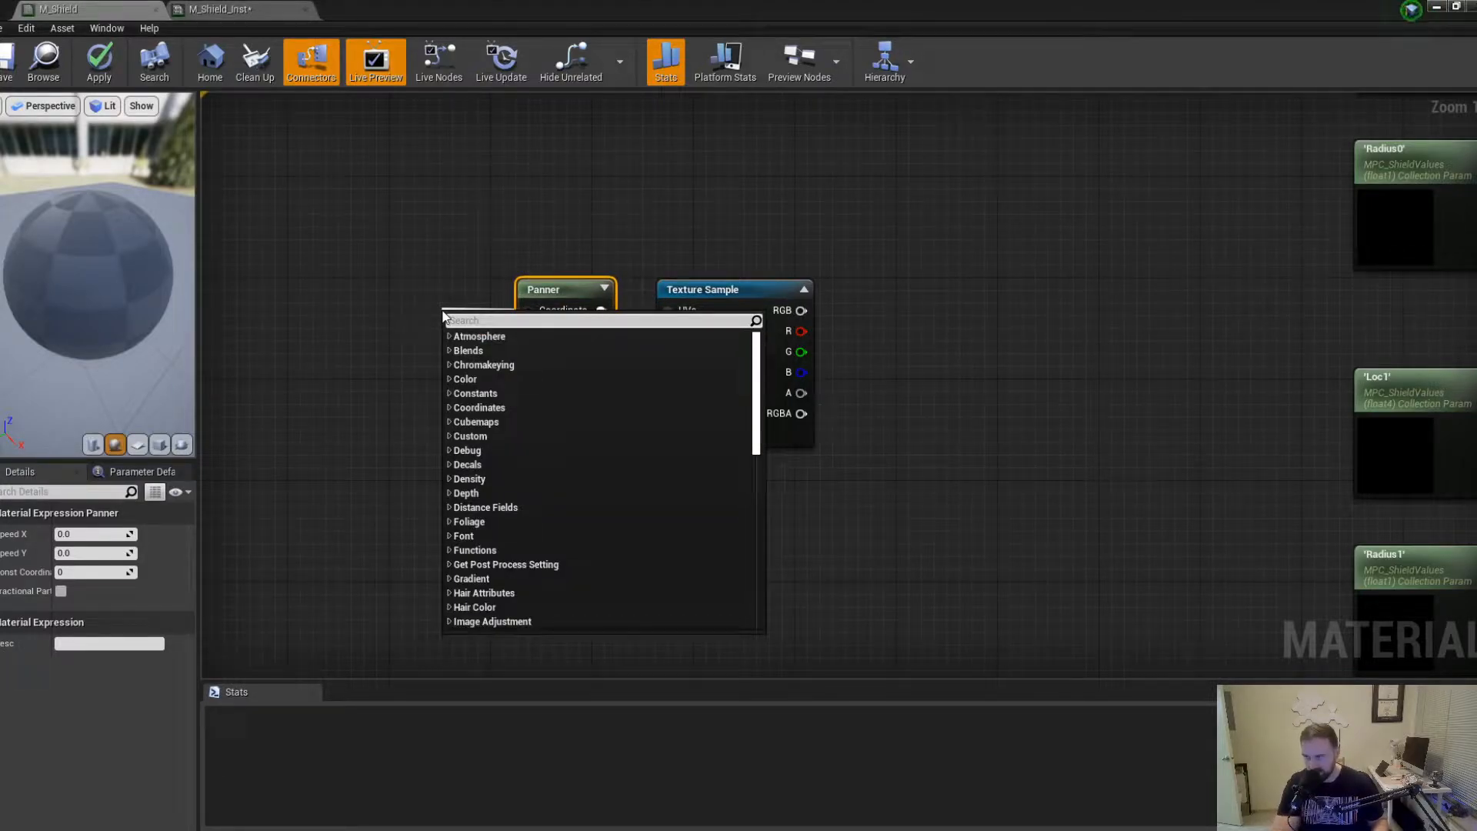
{"action": "type", "text": "tex"}
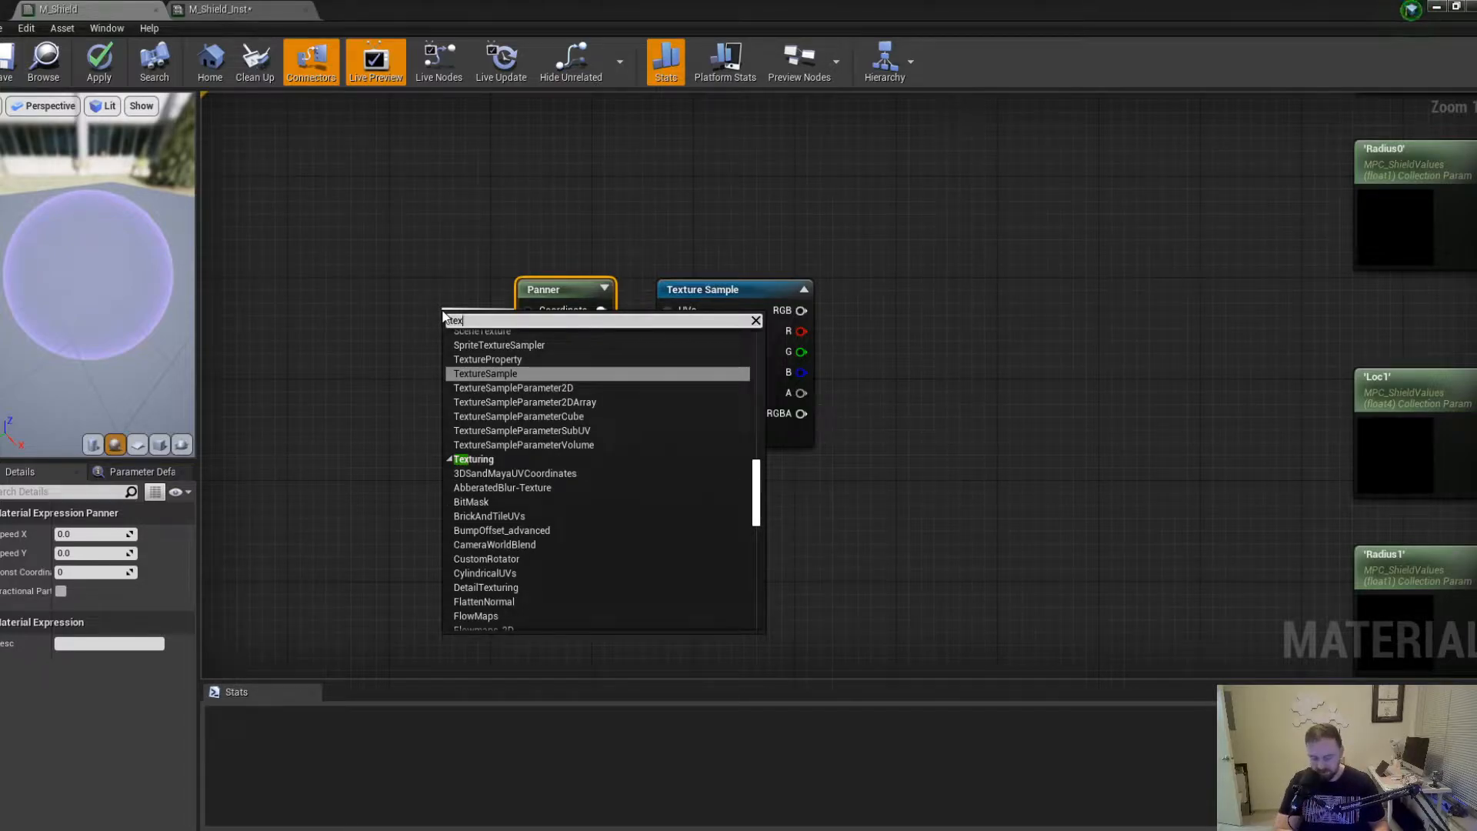
{"action": "type", "text": "turecoo"}
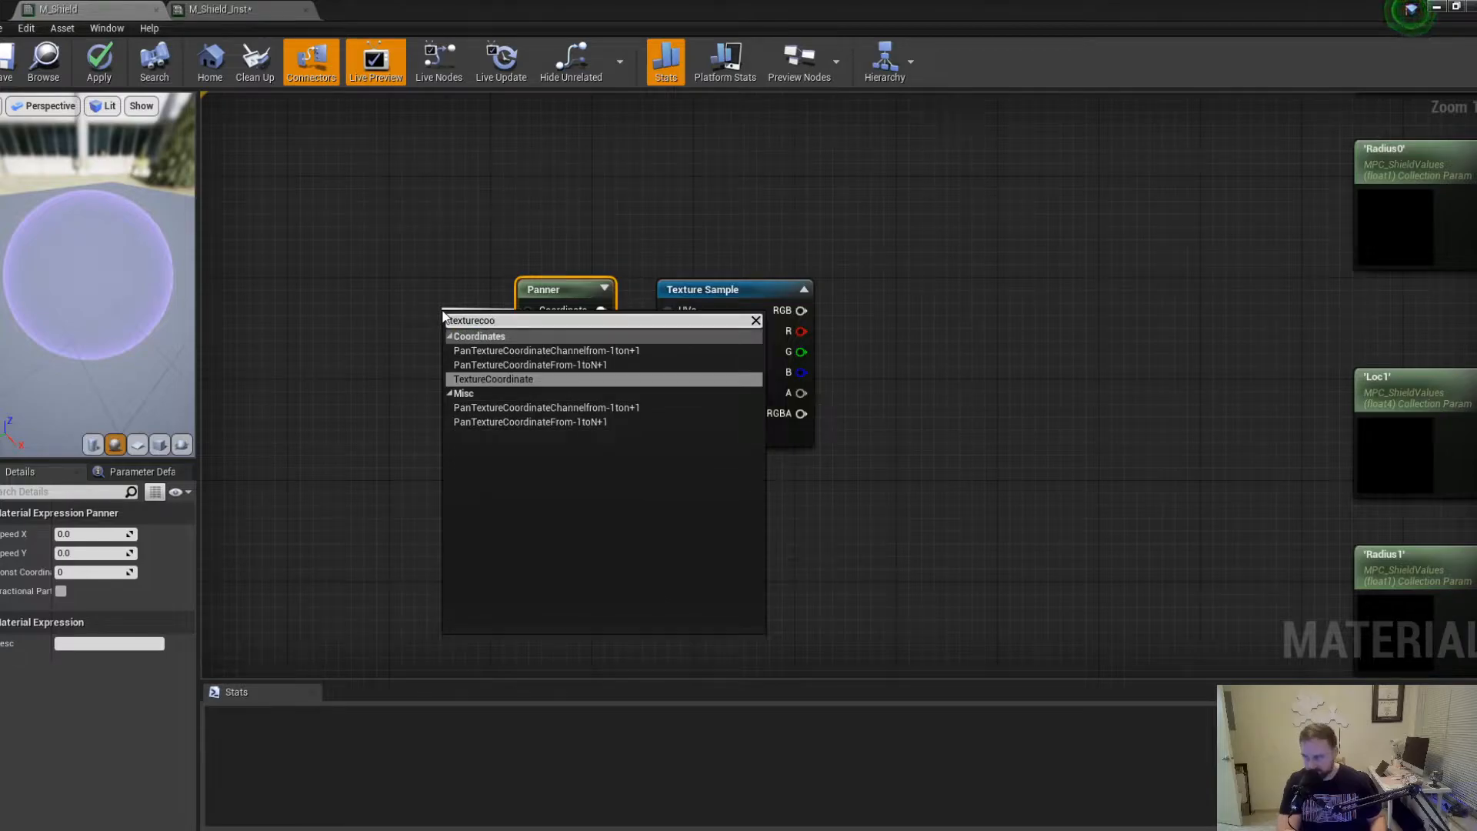
{"action": "key", "text": "Return"}
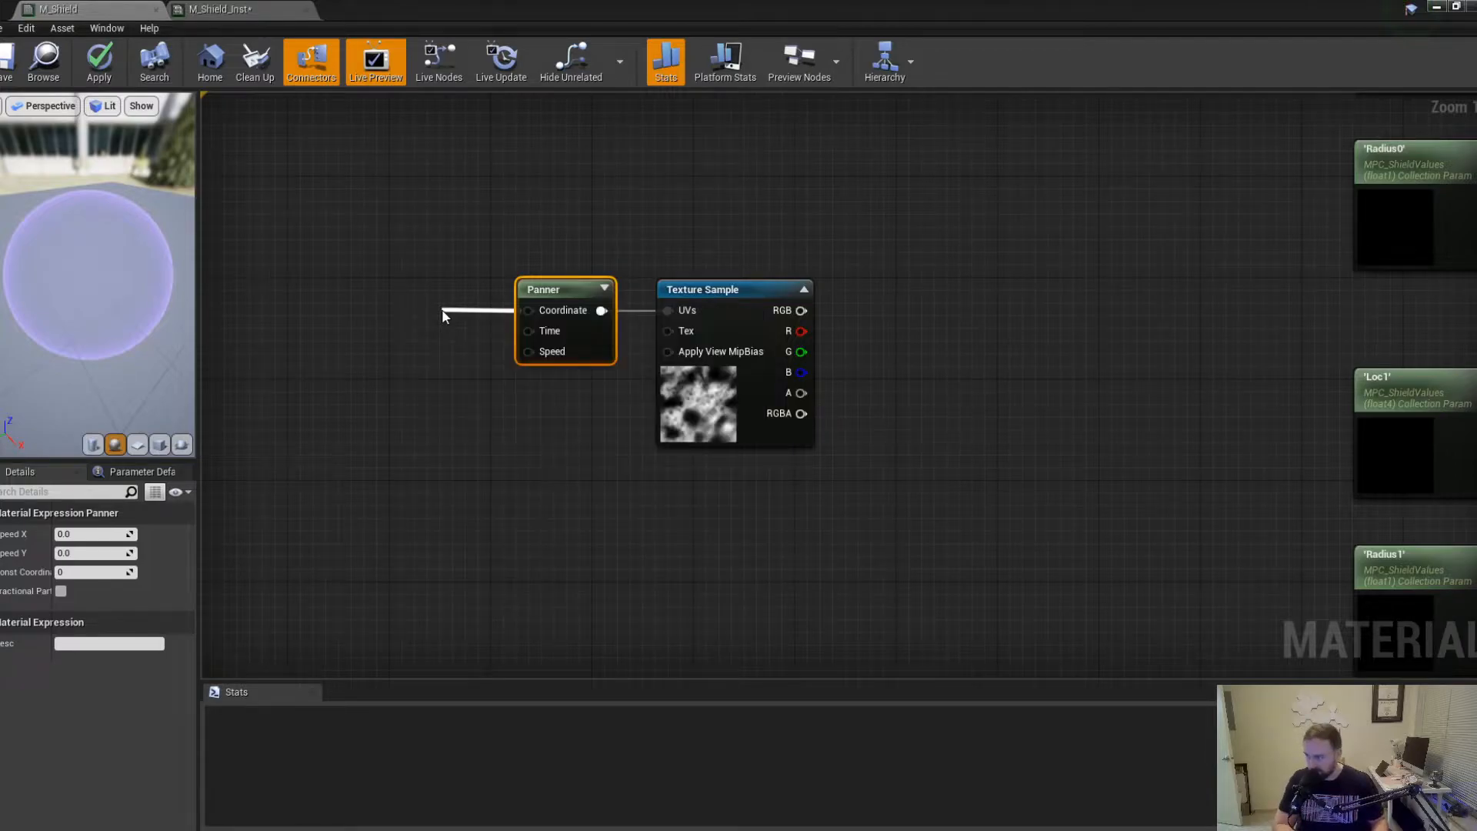
{"action": "left_click_drag", "start_coordinate": [423, 293], "coordinate": [379, 293]}
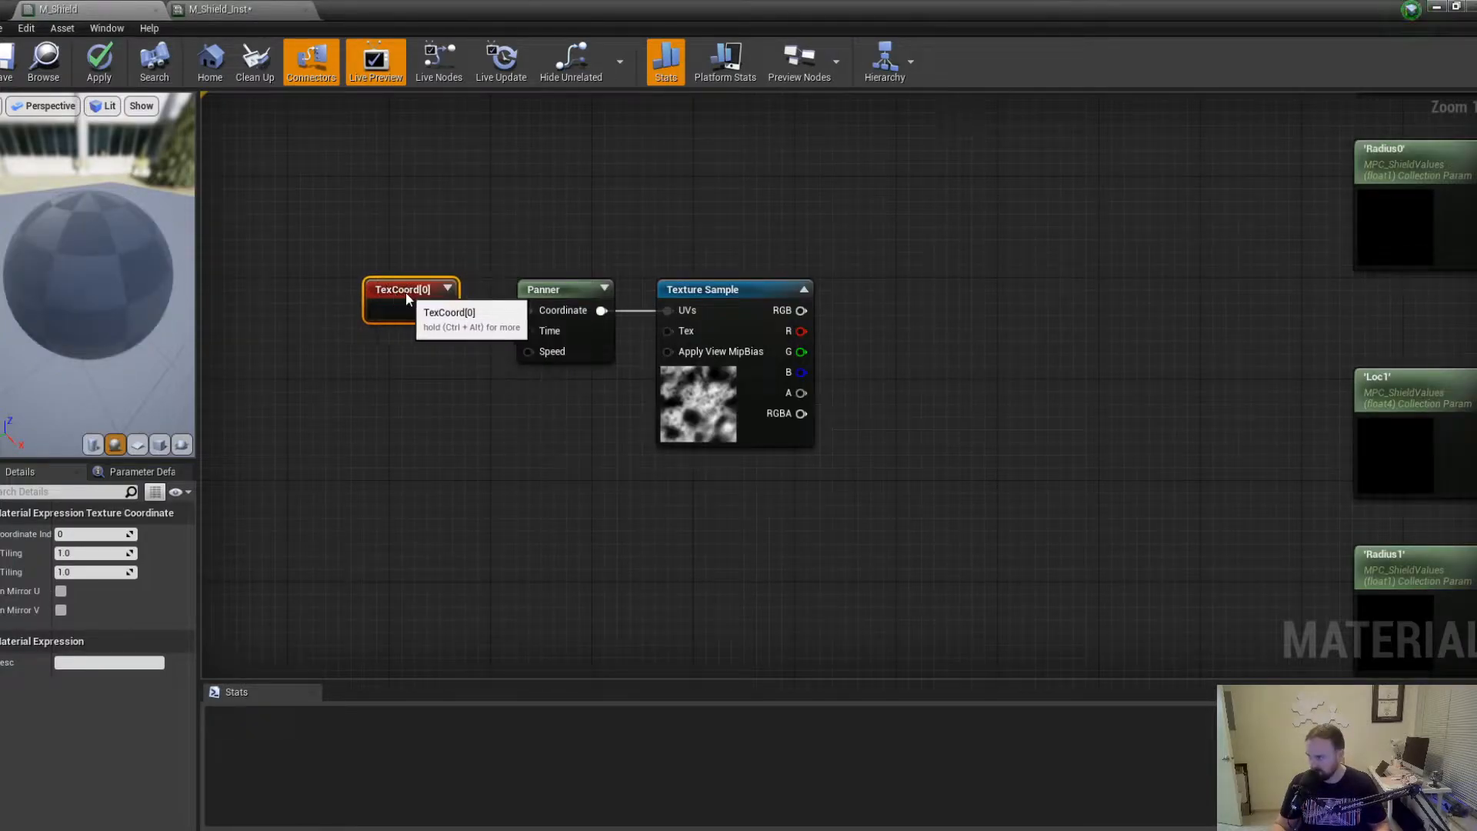
{"action": "left_click", "coordinate": [77, 553]}
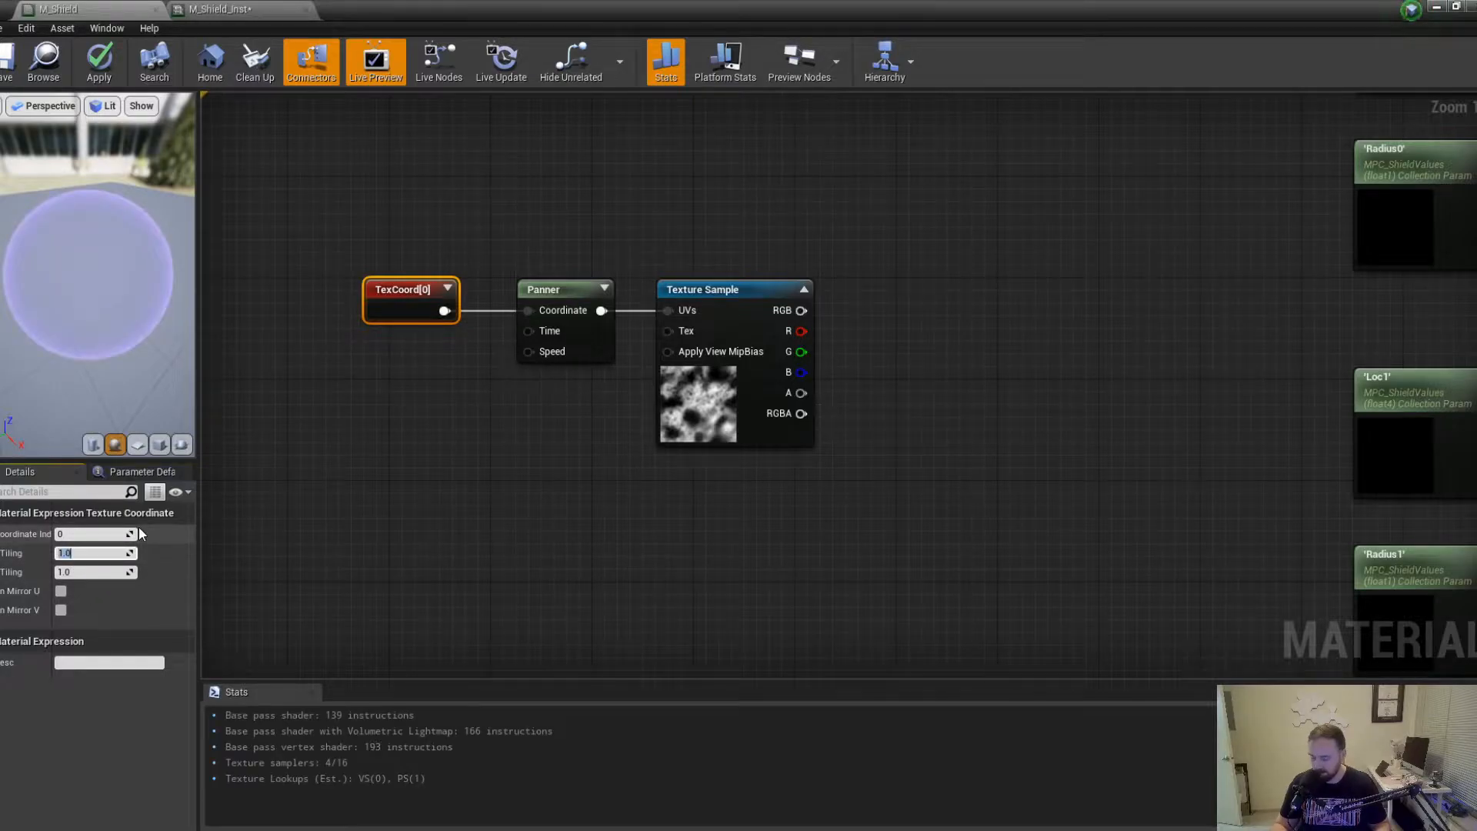
{"action": "key", "text": "Return"}
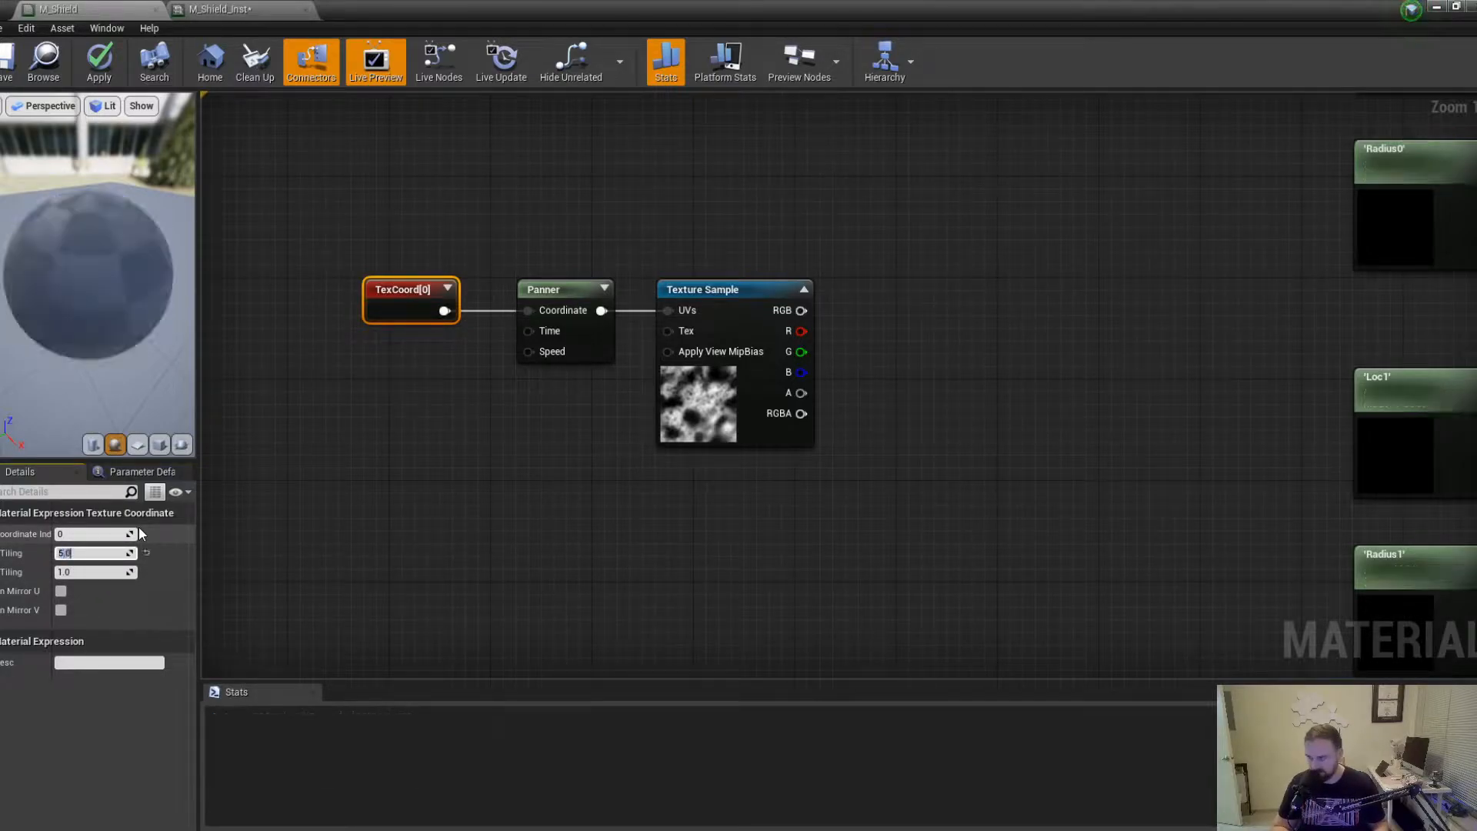
Preview the Texture Sample node on a plane mesh and rotate the preview to face the plane.
{"action": "right_click", "coordinate": [700, 403]}
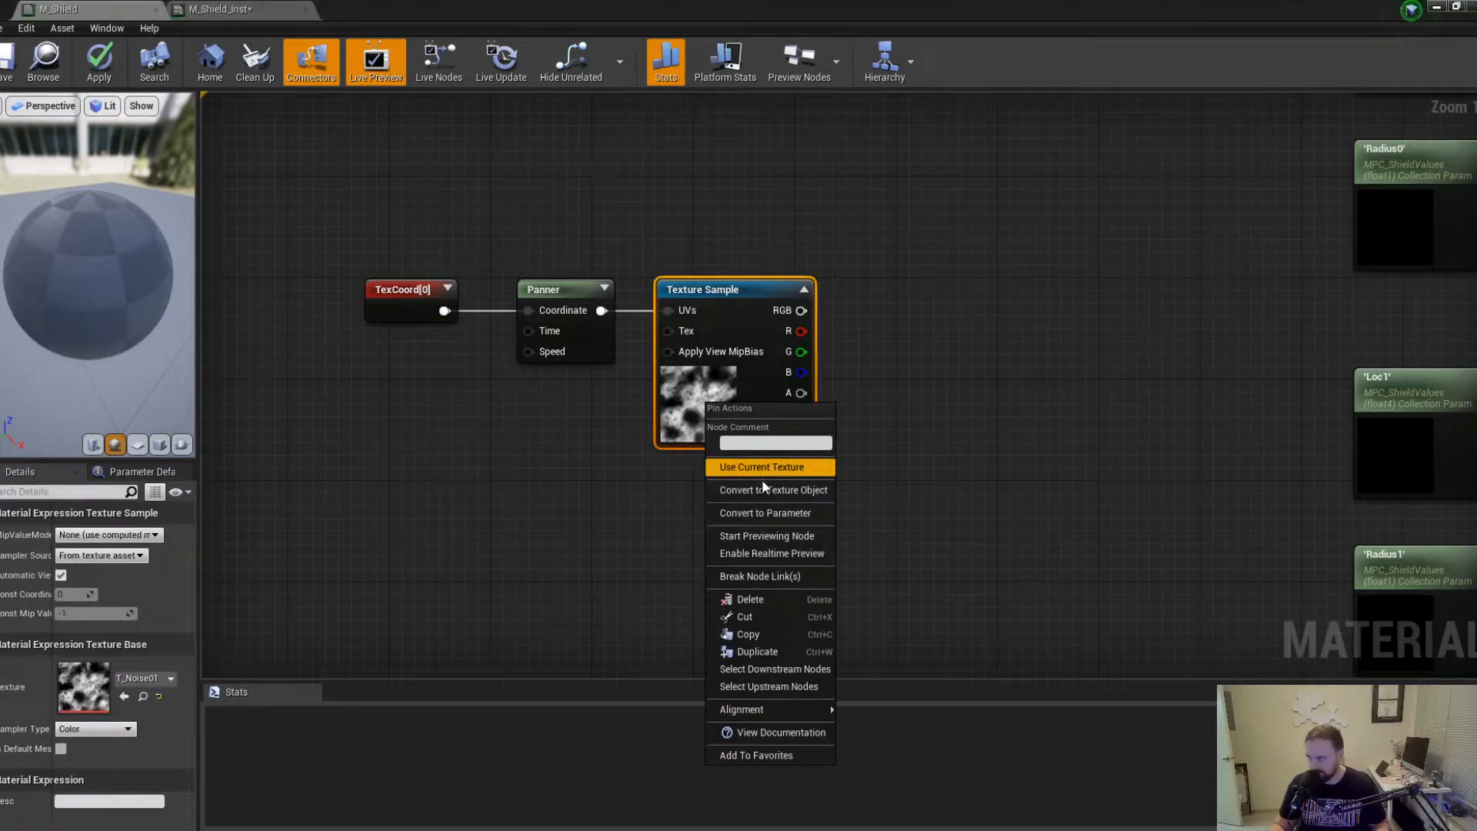
{"action": "left_click", "coordinate": [767, 535]}
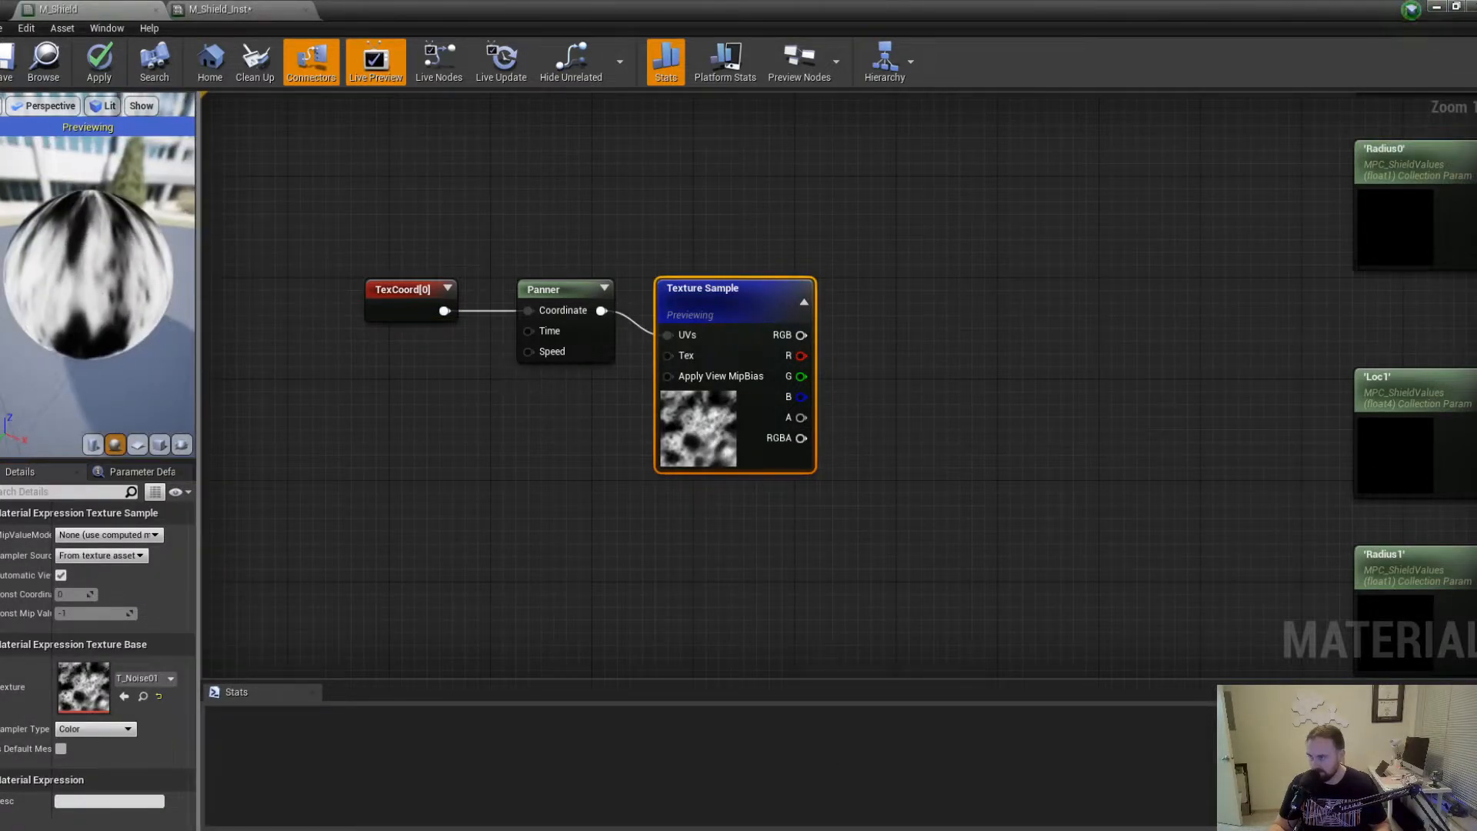
{"action": "left_click", "coordinate": [137, 444]}
{"action": "left_click_drag", "start_coordinate": [108, 373], "coordinate": [189, 308]}
Set the TexCoord node's U tiling back to 1.0.
{"action": "left_click", "coordinate": [385, 303]}
{"action": "left_click", "coordinate": [90, 552]}
{"action": "type", "text": "5"}
{"action": "key", "text": "Return"}
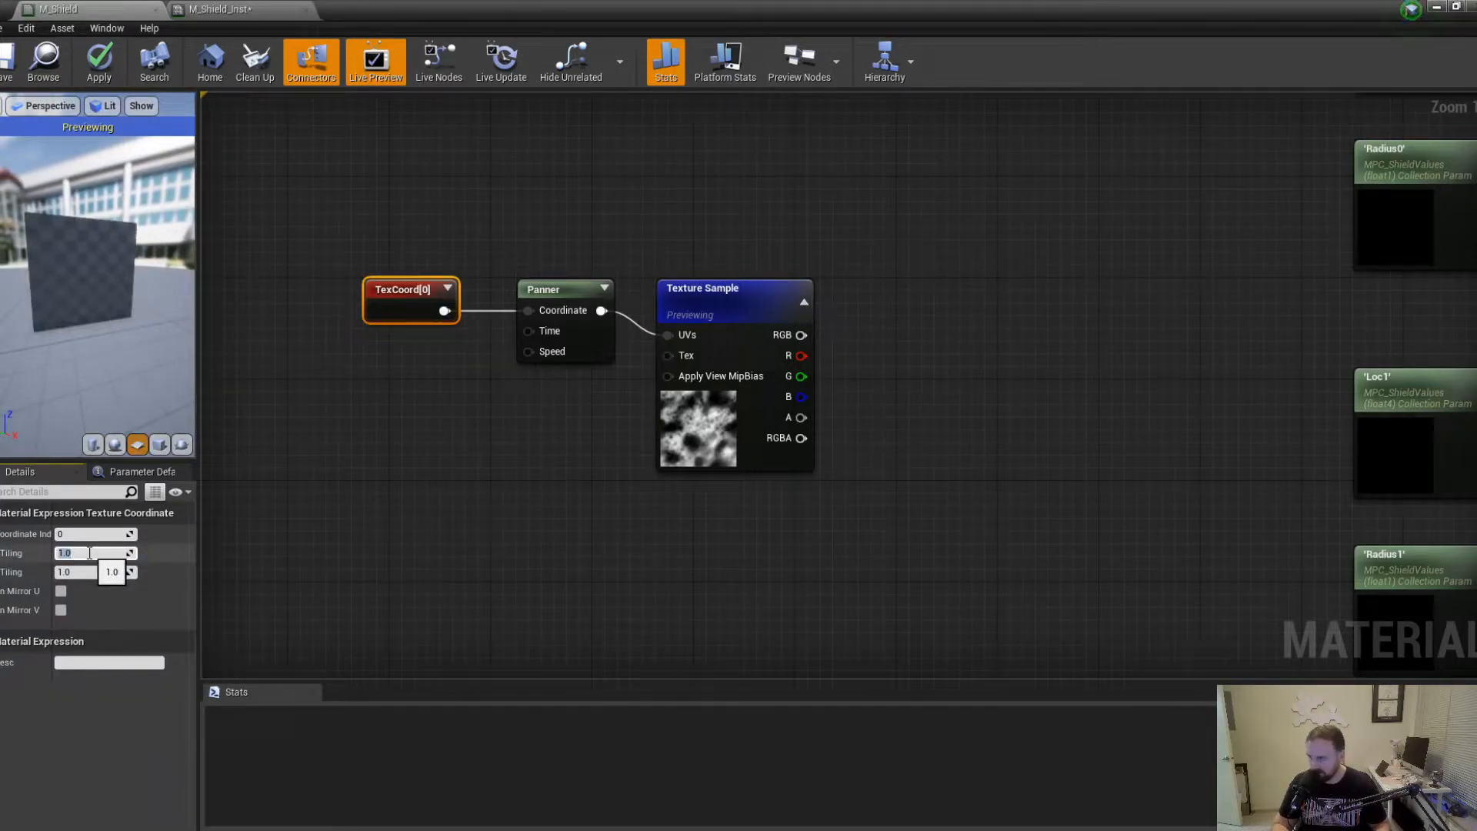
{"action": "left_click", "coordinate": [458, 348]}
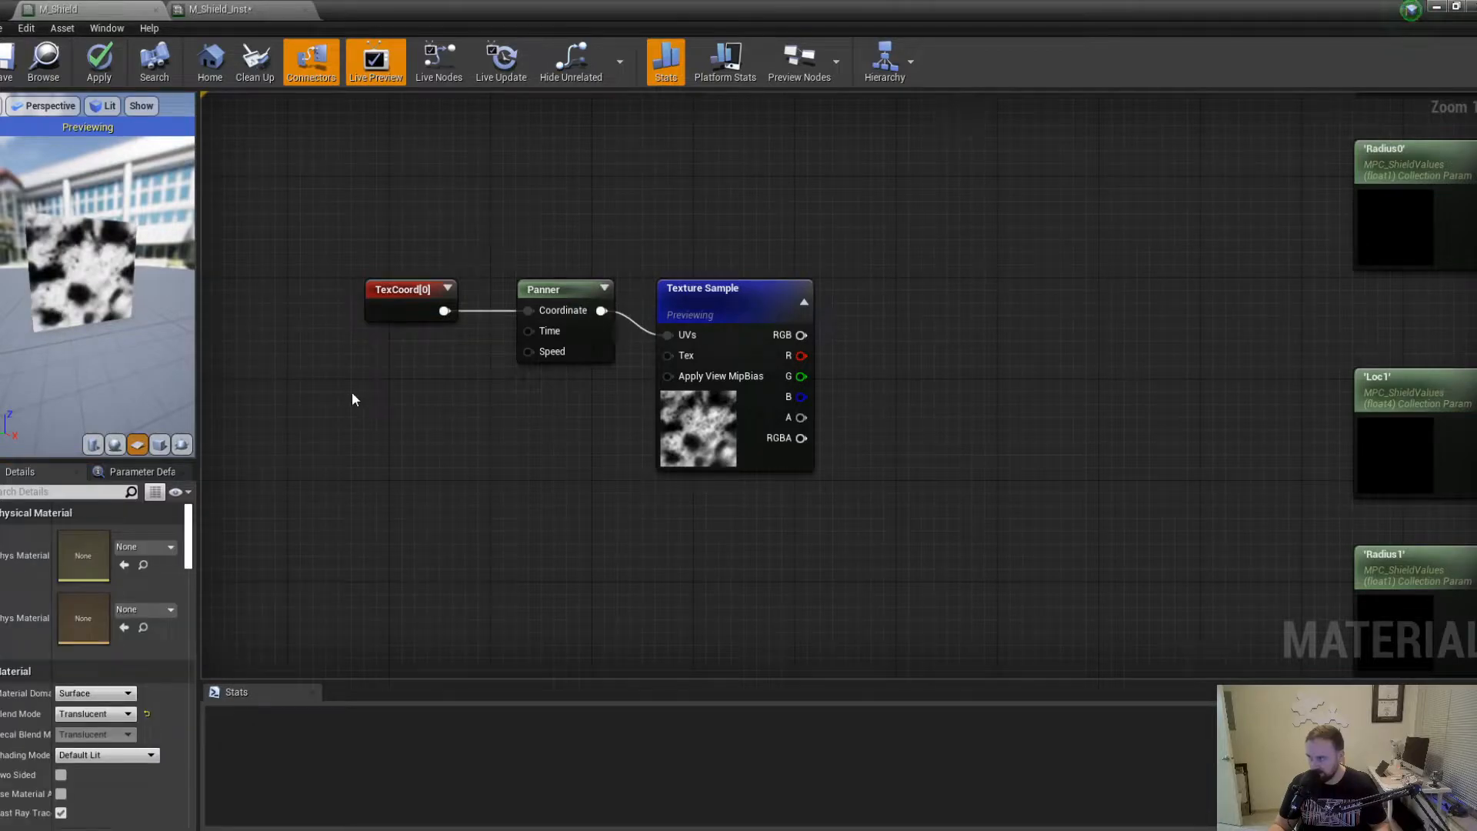
Set the Panner's Speed Y to 1.0 and check the noise on the preview plane.
{"action": "left_click_drag", "start_coordinate": [351, 446], "coordinate": [732, 255]}
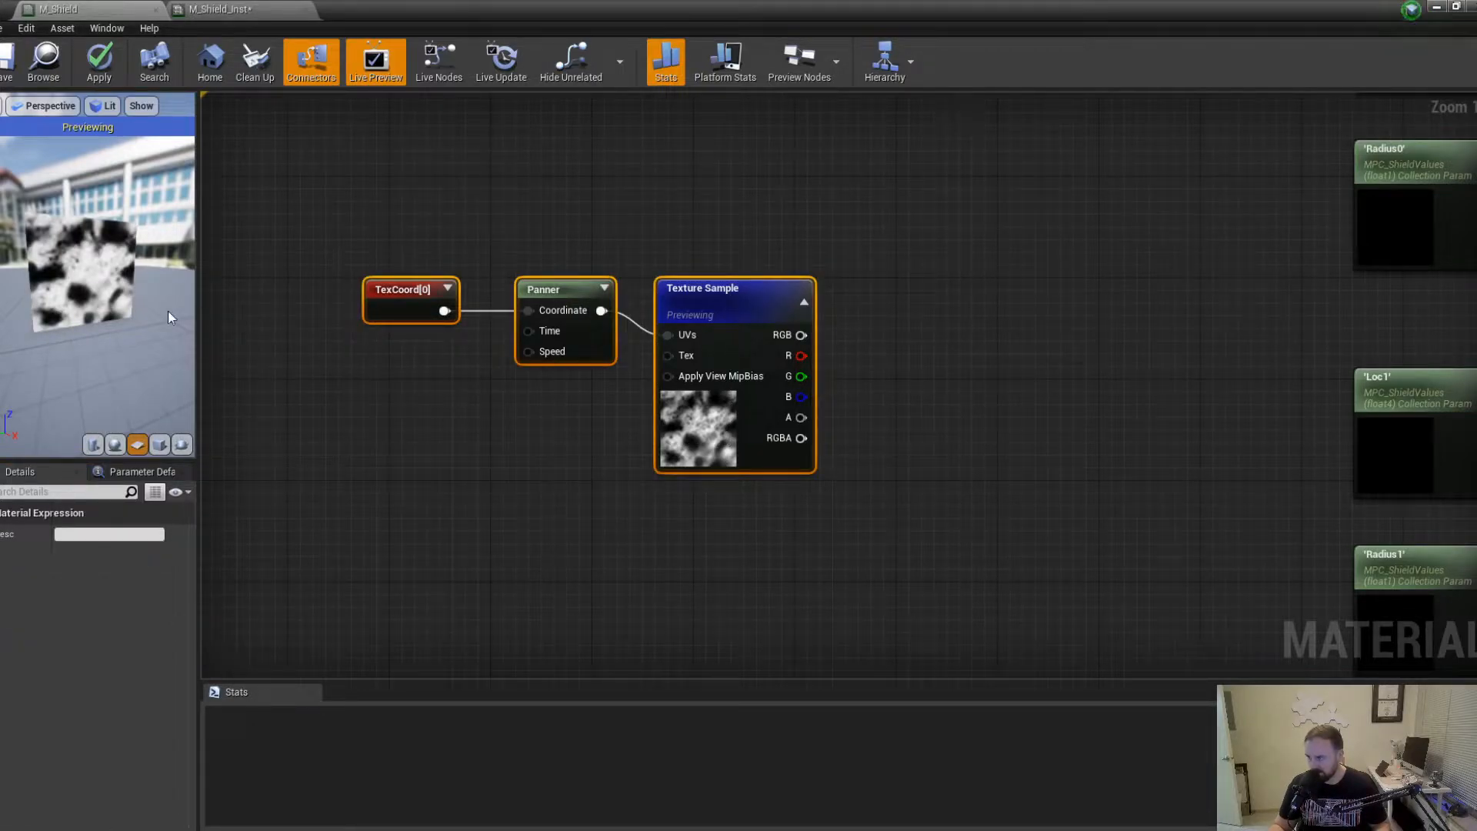
{"action": "left_click", "coordinate": [543, 289]}
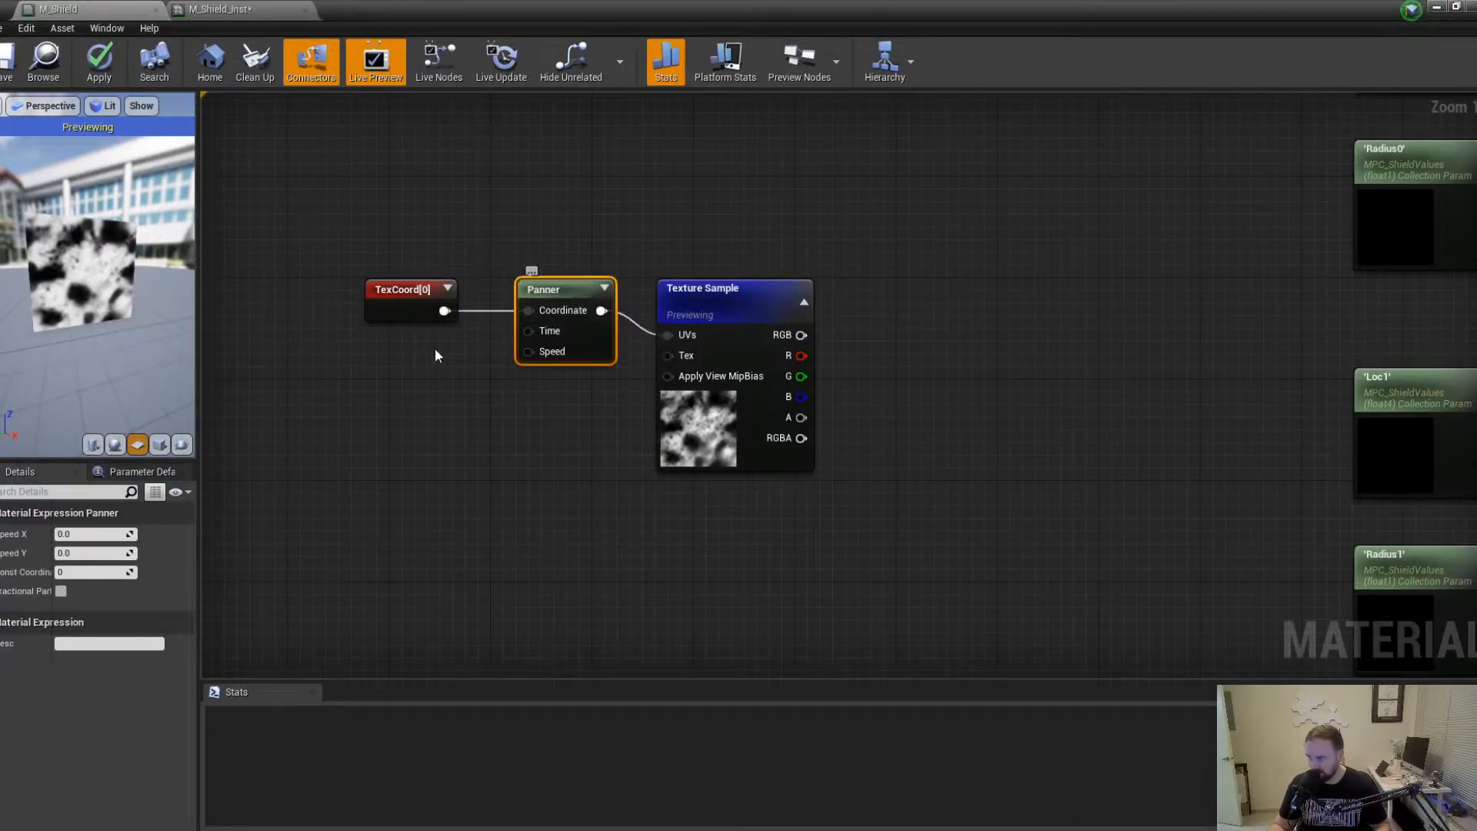
{"action": "left_click", "coordinate": [87, 554]}
{"action": "type", "text": "1"}
{"action": "key", "text": "Return"}
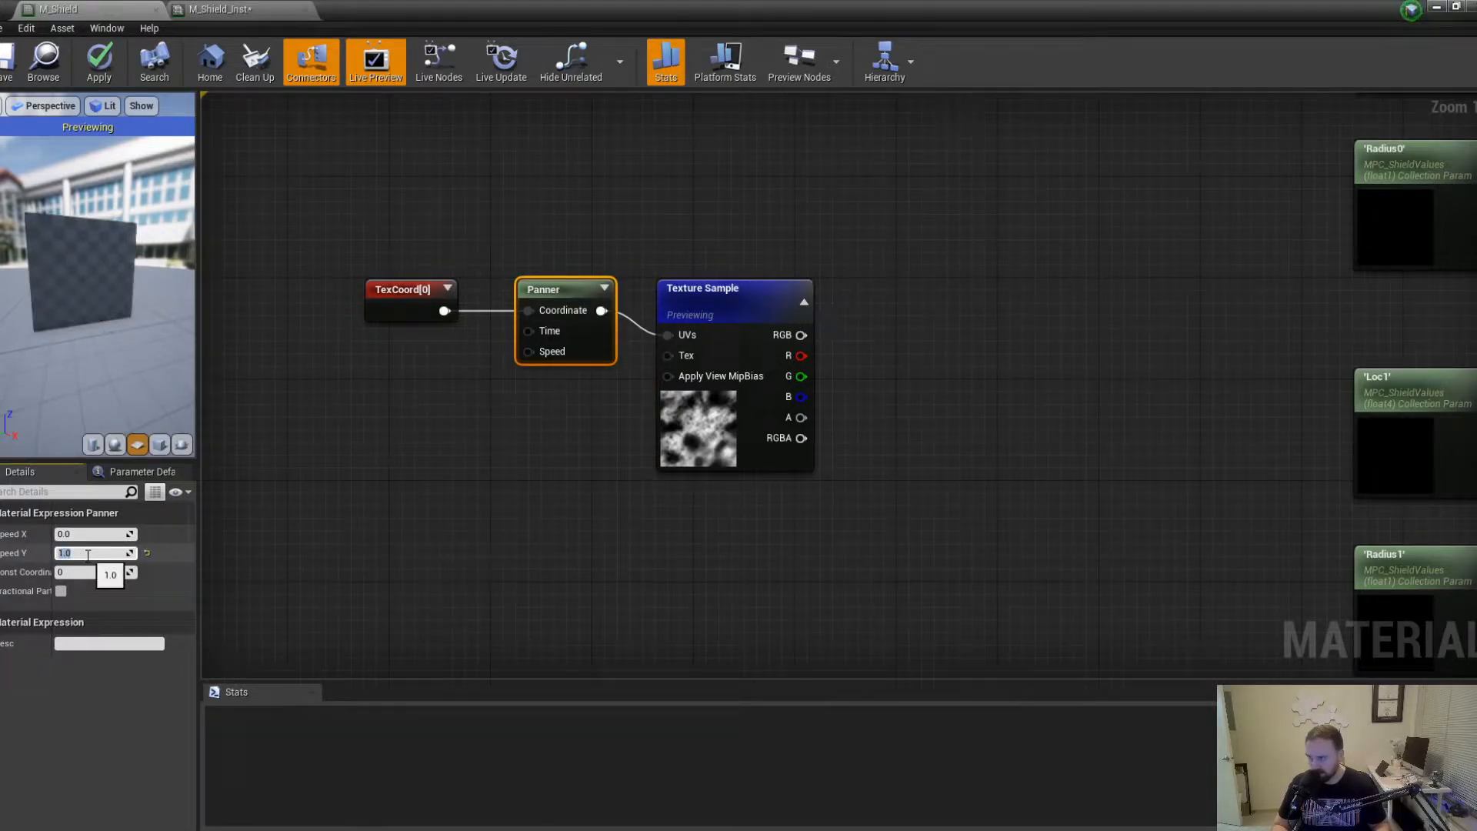
{"action": "left_click_drag", "start_coordinate": [99, 312], "coordinate": [98, 315]}
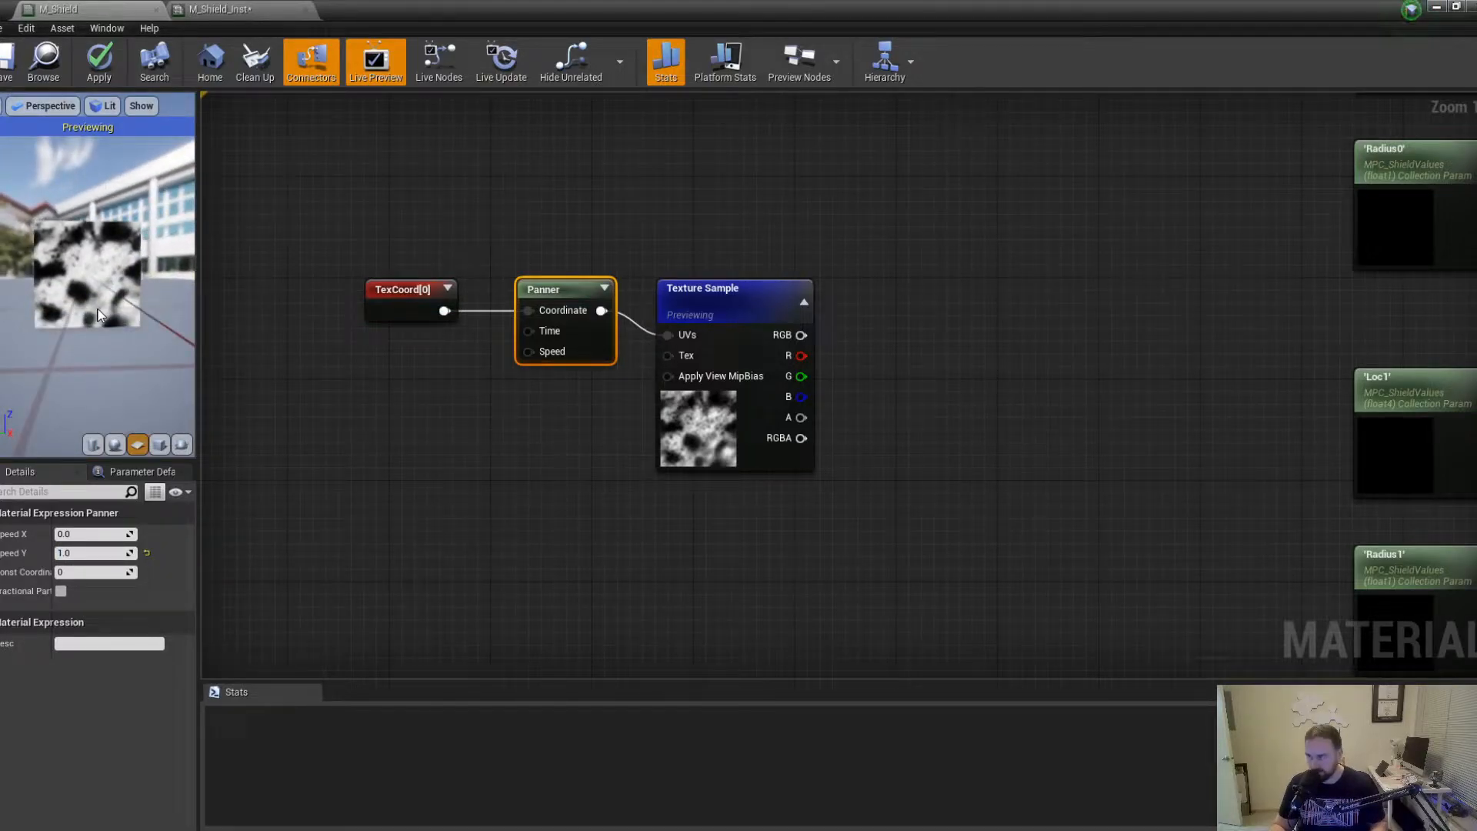
Try Live Nodes, switch it back off, and enable Live Update to watch the panning noise on the preview plane.
{"action": "left_click", "coordinate": [440, 66]}
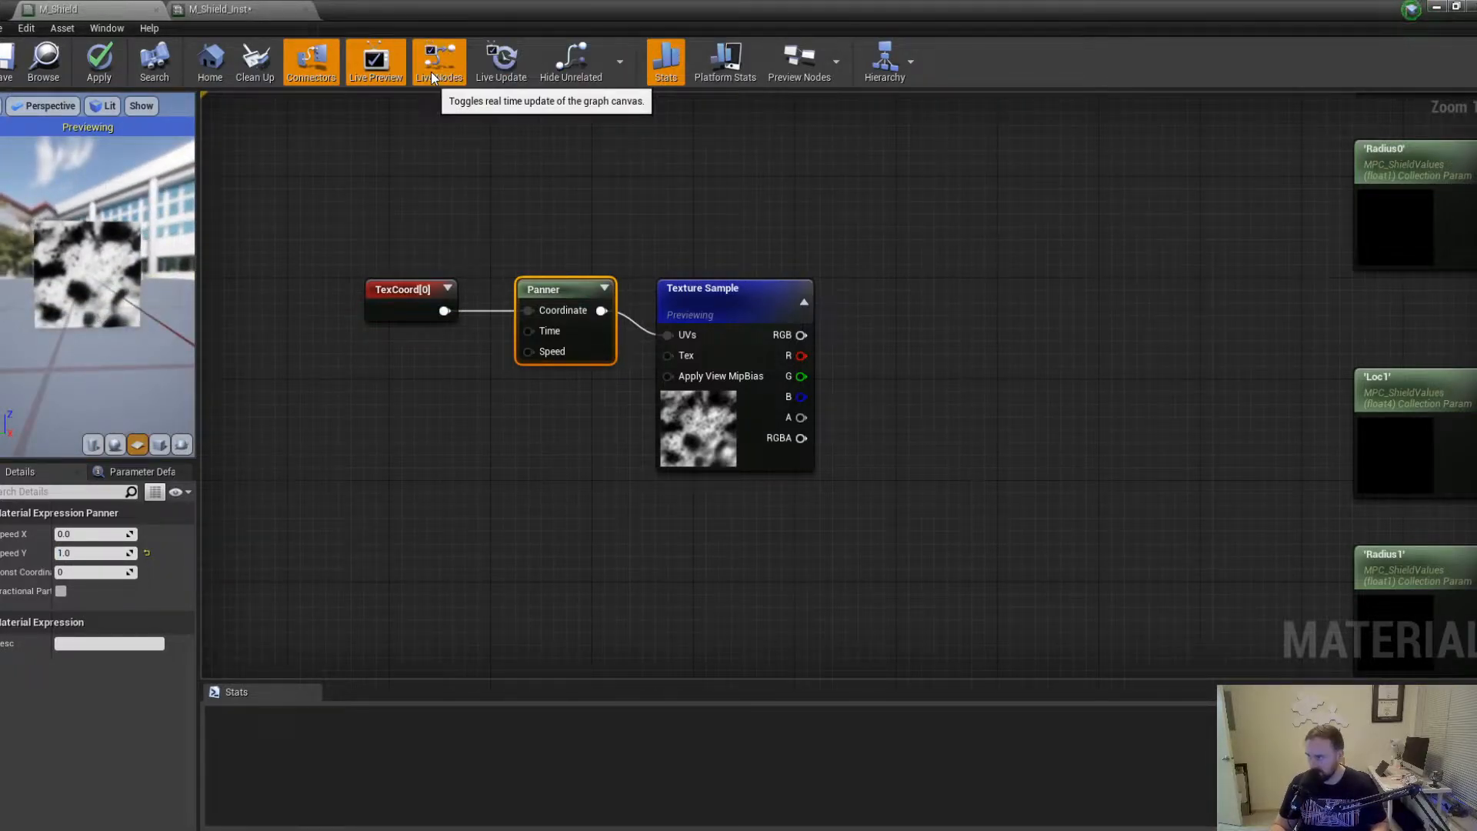
{"action": "left_click", "coordinate": [497, 65]}
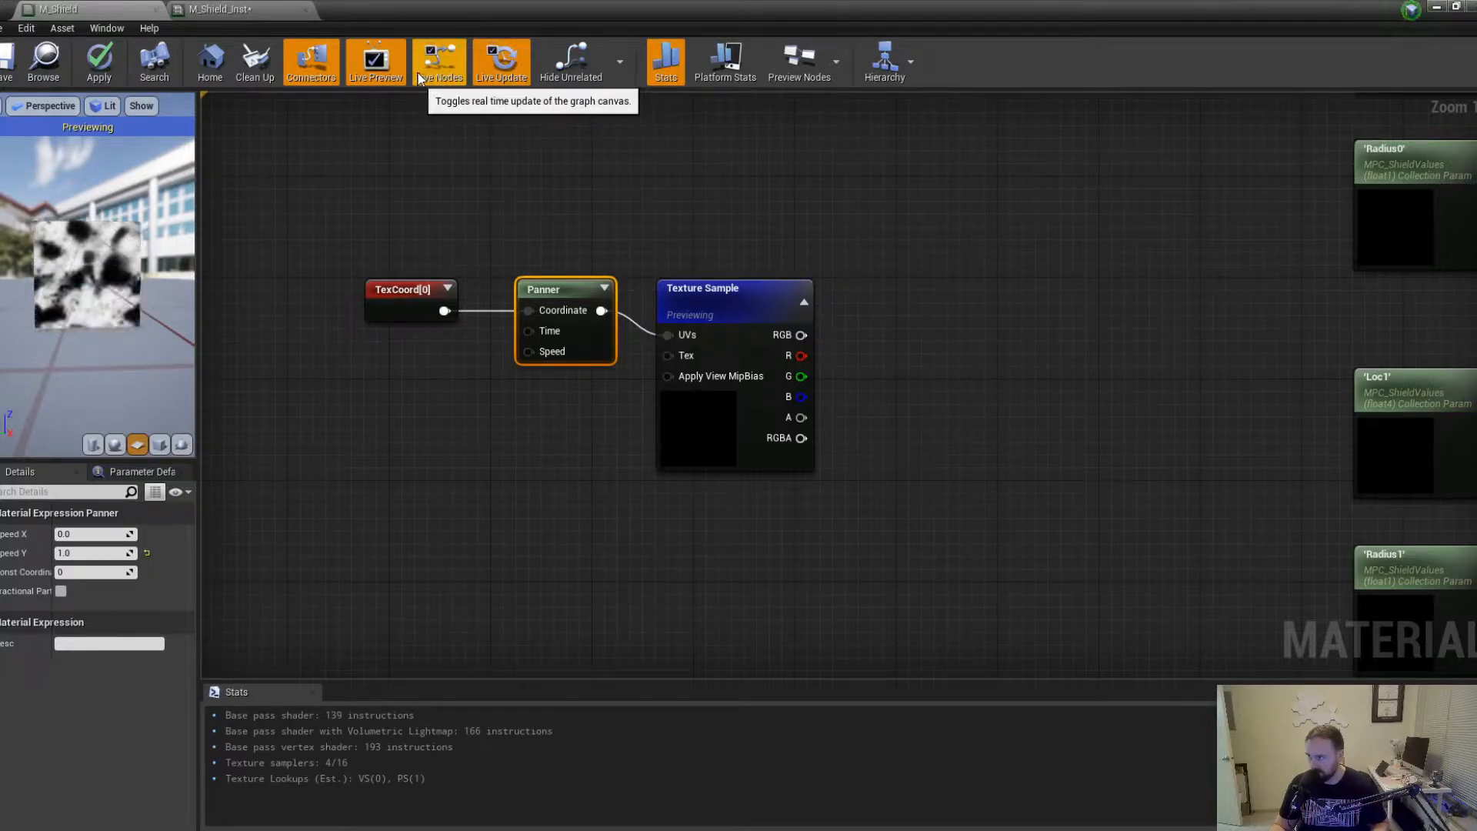
{"action": "left_click", "coordinate": [427, 82]}
{"action": "left_click_drag", "start_coordinate": [350, 4], "coordinate": [425, 300]}
{"action": "left_click", "coordinate": [935, 63]}
{"action": "left_click_drag", "start_coordinate": [680, 300], "coordinate": [719, 2]}
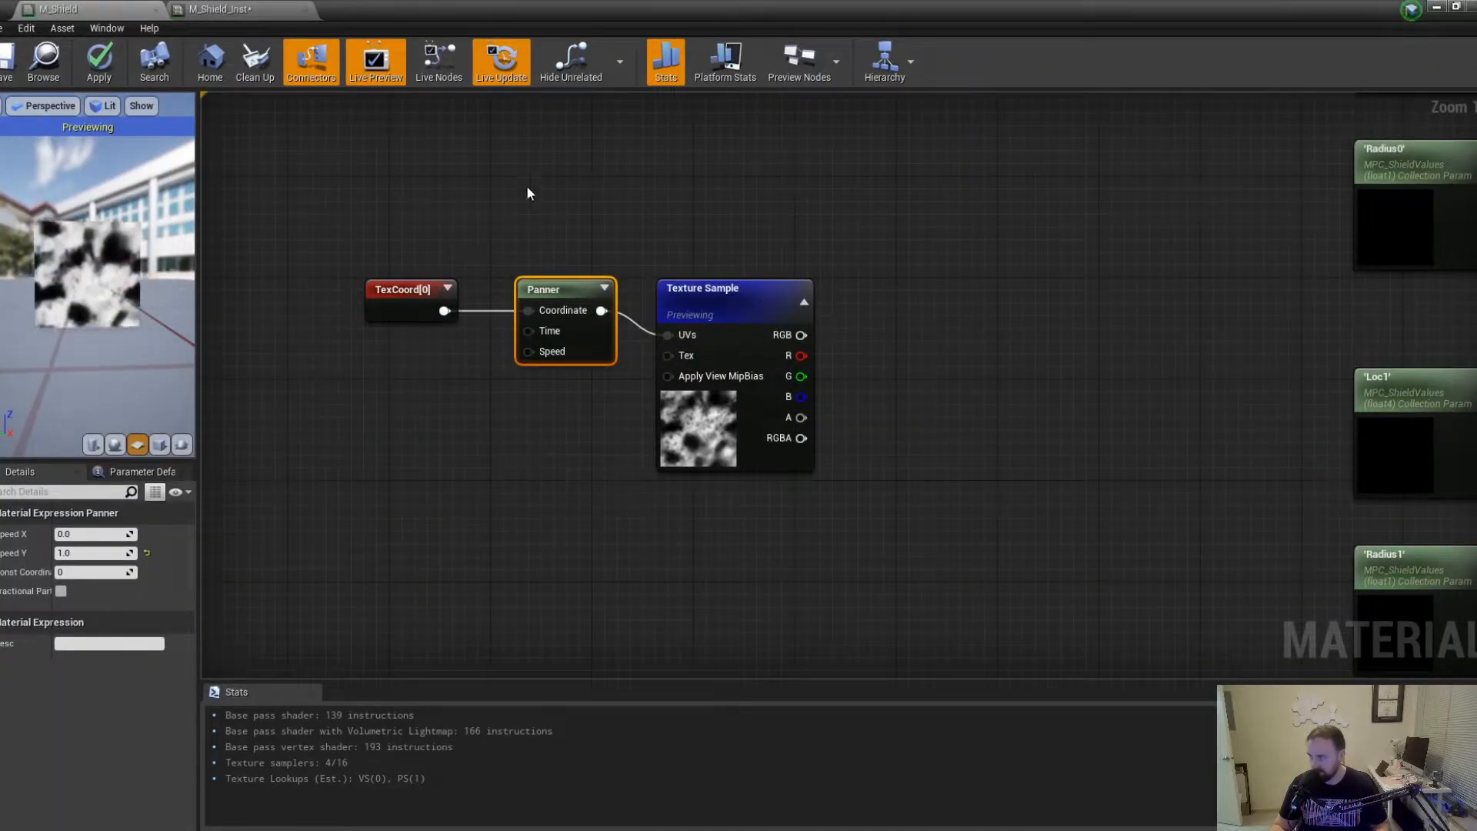
{"action": "left_click_drag", "start_coordinate": [115, 269], "coordinate": [90, 275]}
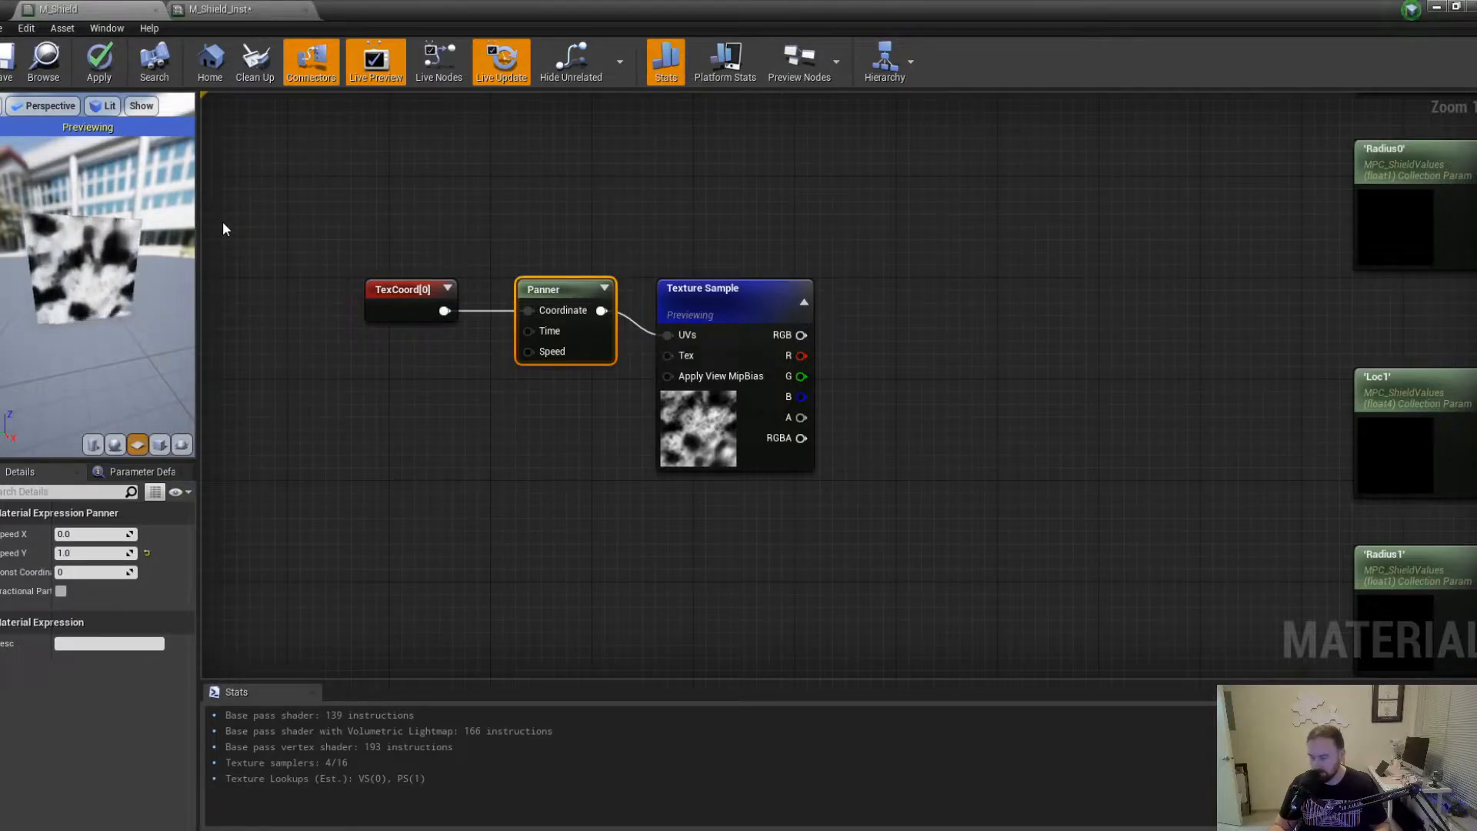
Connect the T_Noise01 Texture Sample's RGB output to the M_Shield Base Color input and apply the material.
{"action": "scroll", "coordinate": [616, 277], "scroll_direction": "down", "scroll_amount": 2}
{"action": "right_click_drag", "start_coordinate": [956, 344], "coordinate": [440, 432]}
{"action": "scroll", "coordinate": [554, 346], "scroll_direction": "down", "scroll_amount": 3}
{"action": "left_click_drag", "start_coordinate": [1098, 238], "coordinate": [1186, 311]}
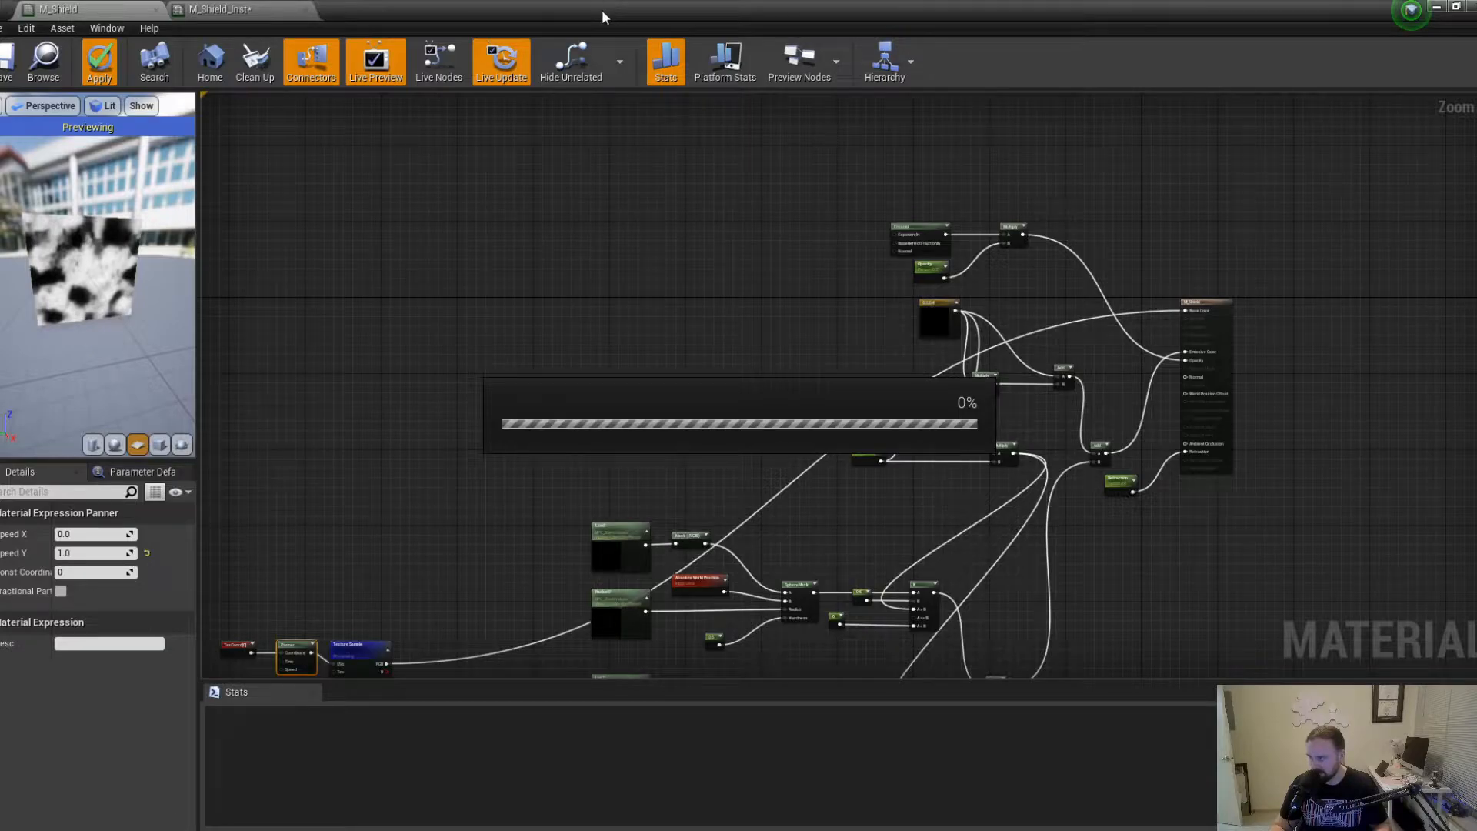
Move the material editor aside and examine the shield dome in the level from several angles.
{"action": "left_click_drag", "start_coordinate": [605, 5], "coordinate": [0, 277]}
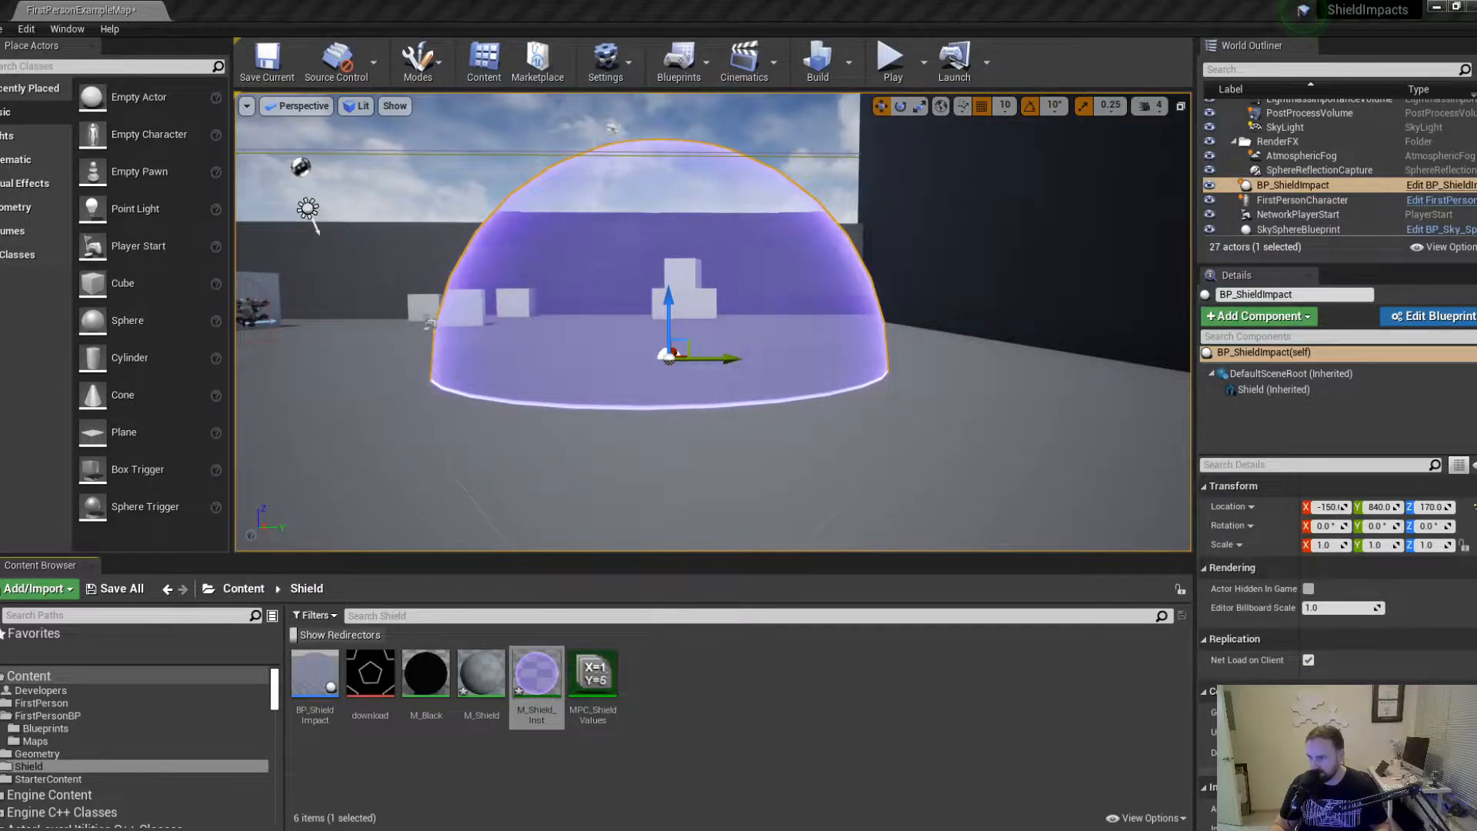
{"action": "key", "text": "w"}
{"action": "mouse_move", "coordinate": [713, 321]}
{"action": "right_mouse_down"}
{"action": "mouse_move", "coordinate": [685, 285]}
{"action": "mouse_move", "coordinate": [727, 331]}
{"action": "right_mouse_up"}
{"action": "key", "text": "s"}
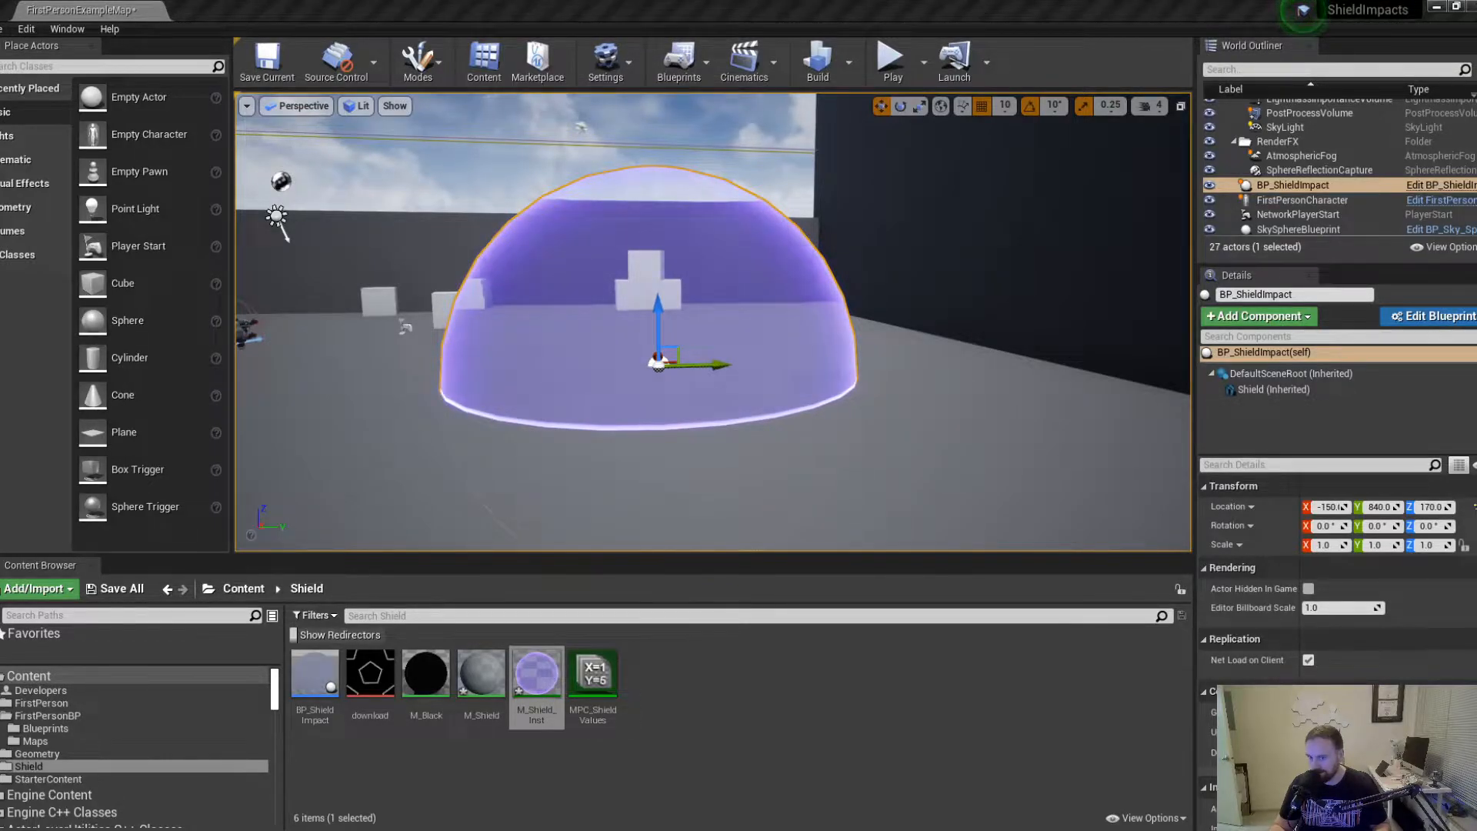
{"action": "right_click_drag", "start_coordinate": [544, 281], "coordinate": [776, 311]}
{"action": "key", "text": "a"}
{"action": "key", "text": "w"}
{"action": "key", "text": "s"}
{"action": "left_click", "coordinate": [923, 303]}
{"action": "right_click_drag", "start_coordinate": [923, 303], "coordinate": [889, 299]}
{"action": "key", "text": "s"}
{"action": "key", "text": "w"}
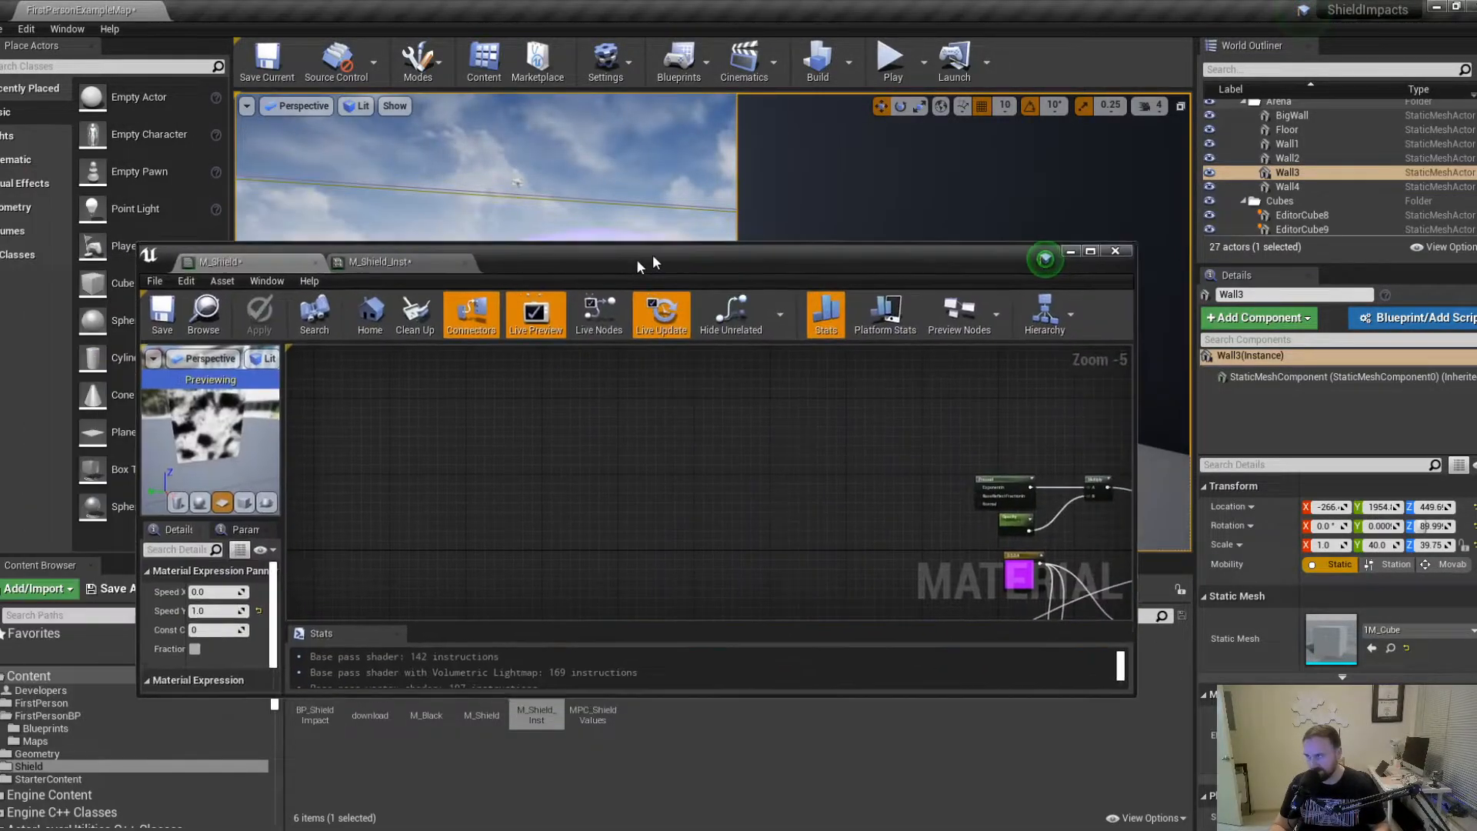
{"action": "left_click_drag", "start_coordinate": [688, 254], "coordinate": [895, 542]}
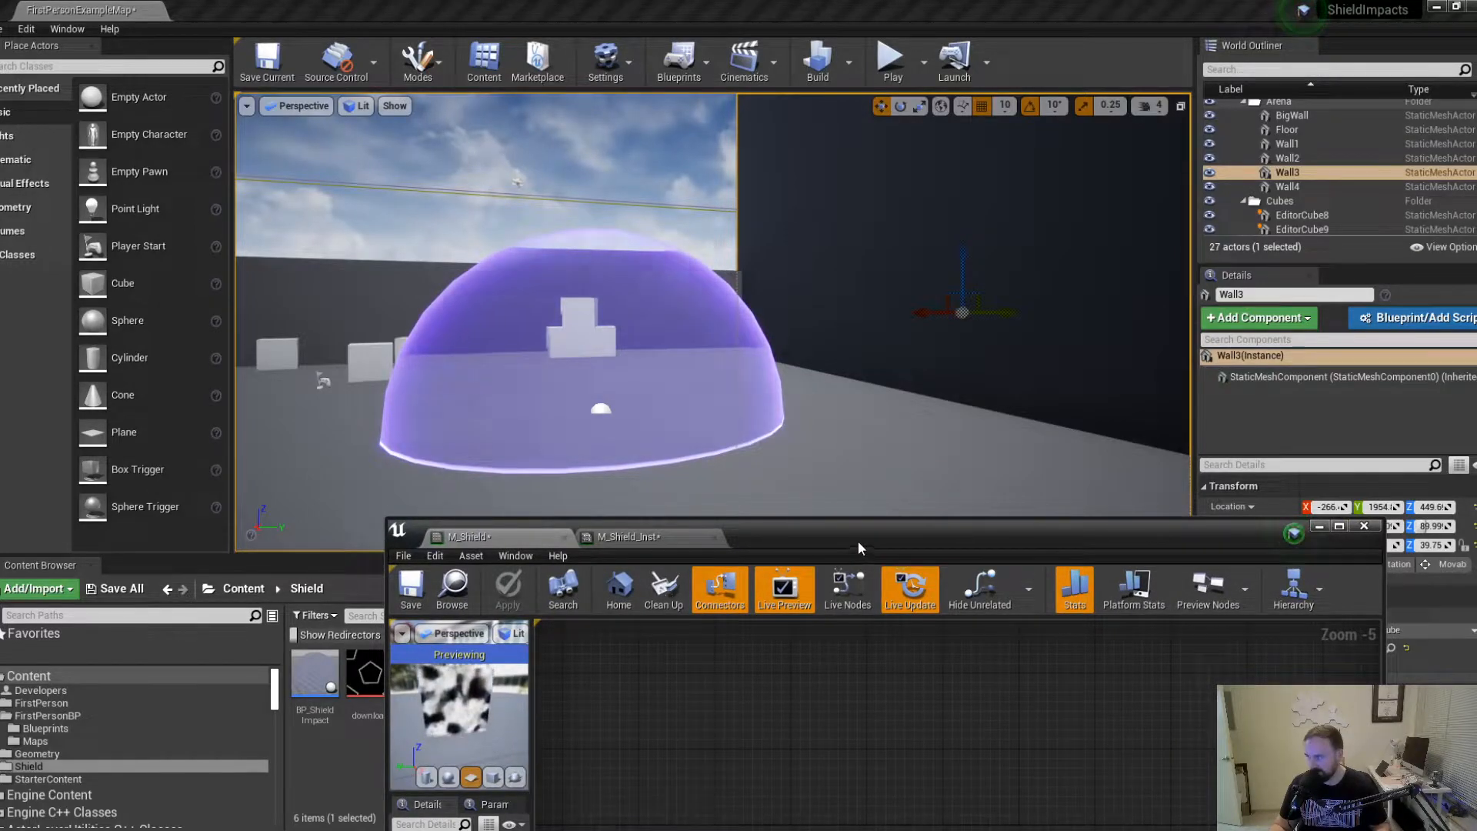
Bring back the M_Shield graph, duplicate the TexCoord, Panner and Texture Sample nodes, and place the copies below the originals.
{"action": "left_click_drag", "start_coordinate": [854, 541], "coordinate": [685, 2]}
{"action": "right_click_drag", "start_coordinate": [462, 615], "coordinate": [662, 274]}
{"action": "scroll", "coordinate": [590, 408], "scroll_direction": "down", "scroll_amount": 1}
{"action": "scroll", "coordinate": [592, 408], "scroll_direction": "up", "scroll_amount": 4}
{"action": "right_click_drag", "start_coordinate": [602, 388], "coordinate": [807, 477]}
{"action": "left_click_drag", "start_coordinate": [455, 408], "coordinate": [726, 241]}
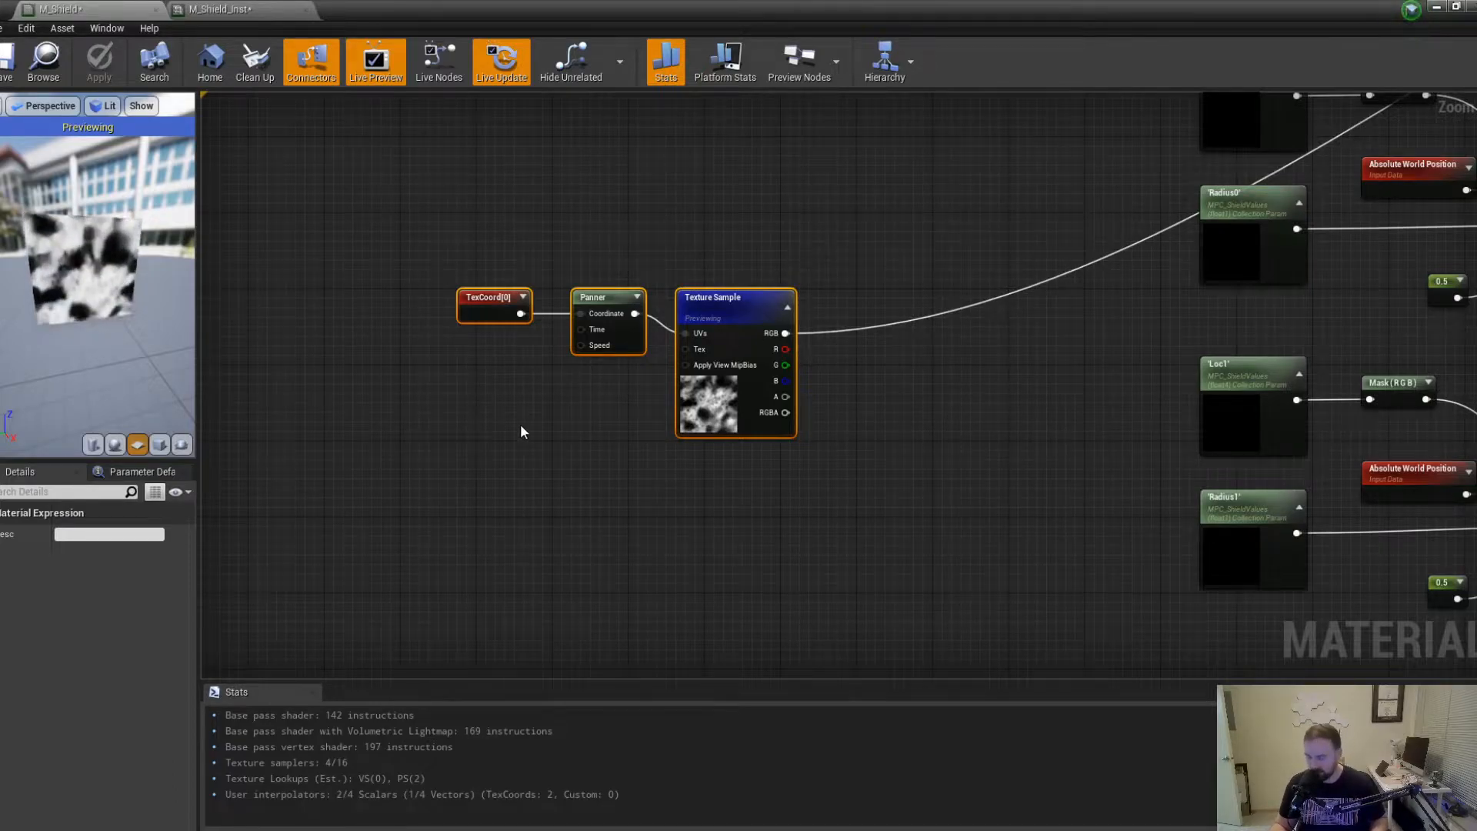
{"action": "key", "text": "ctrl+w"}
{"action": "left_click_drag", "start_coordinate": [563, 464], "coordinate": [608, 500]}
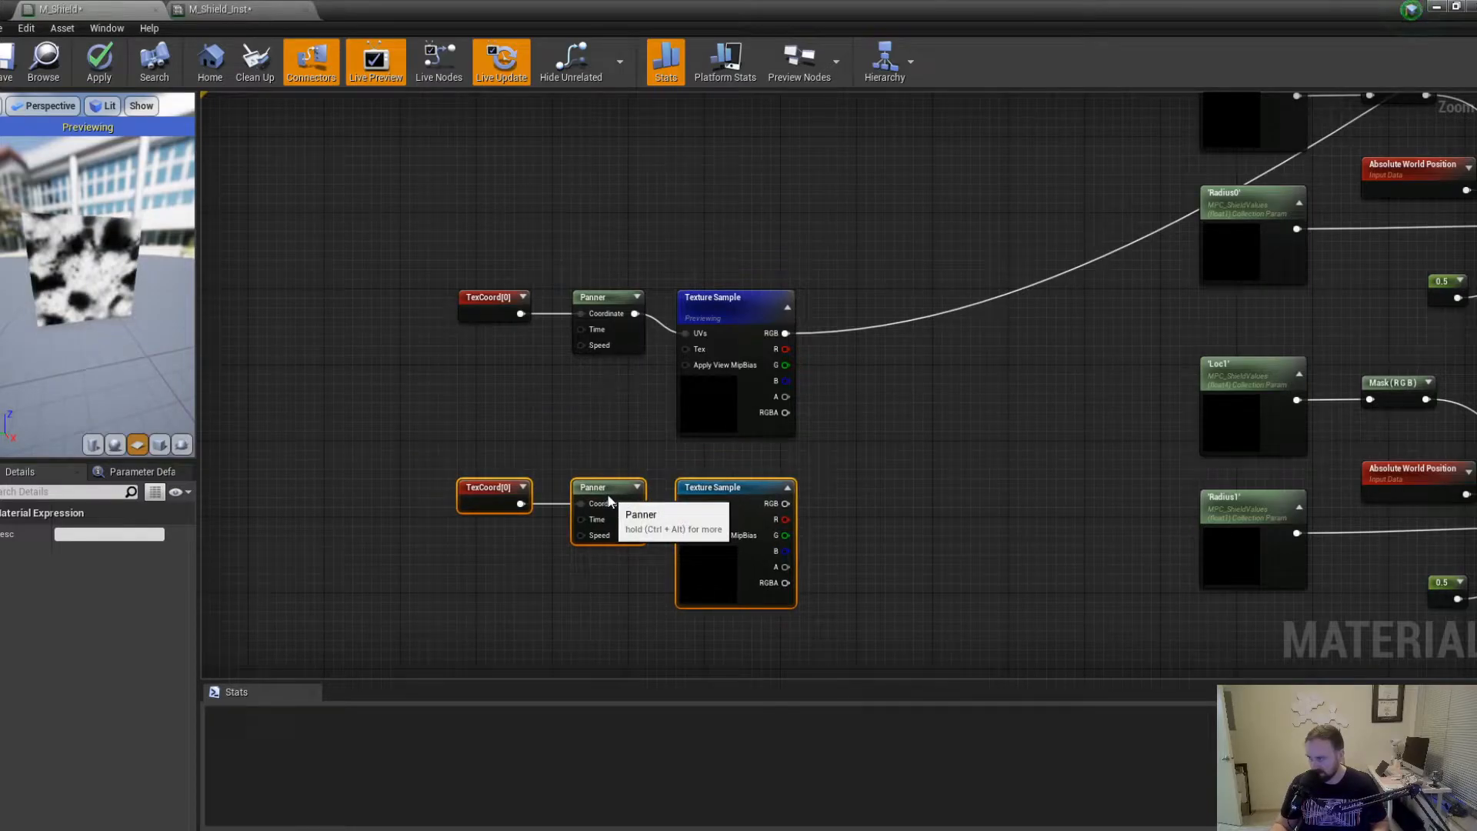
Create an Add node with the upper Texture Sample's RGB in A and the lower one's RGB in B.
{"action": "left_click", "coordinate": [891, 446]}
{"action": "left_click_drag", "start_coordinate": [791, 505], "coordinate": [897, 486]}
{"action": "left_click_drag", "start_coordinate": [786, 334], "coordinate": [904, 467]}
Set the lower Texture Sample's texture to T_Water_M.
{"action": "left_click", "coordinate": [688, 487]}
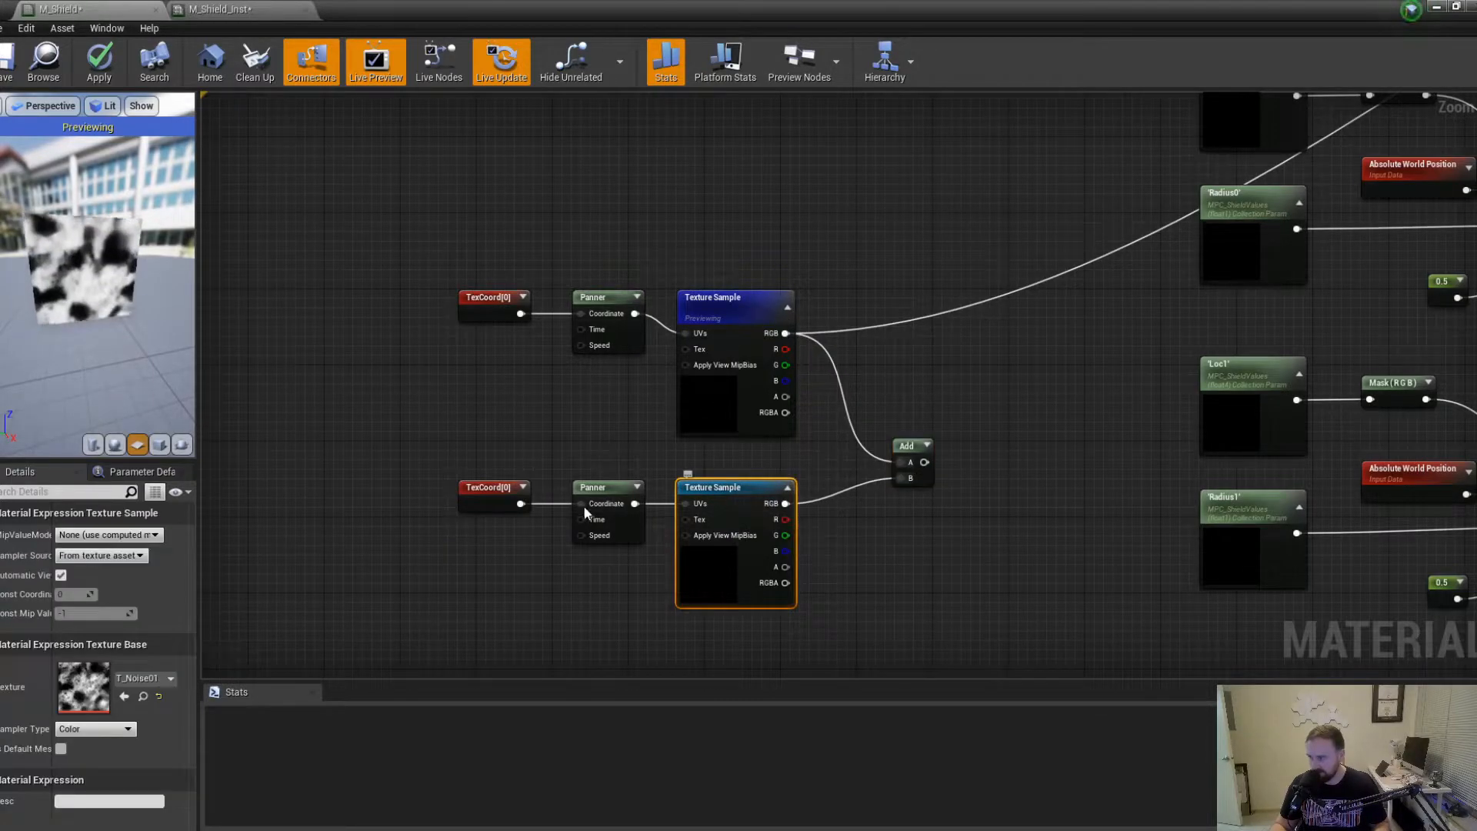
{"action": "left_click", "coordinate": [147, 678]}
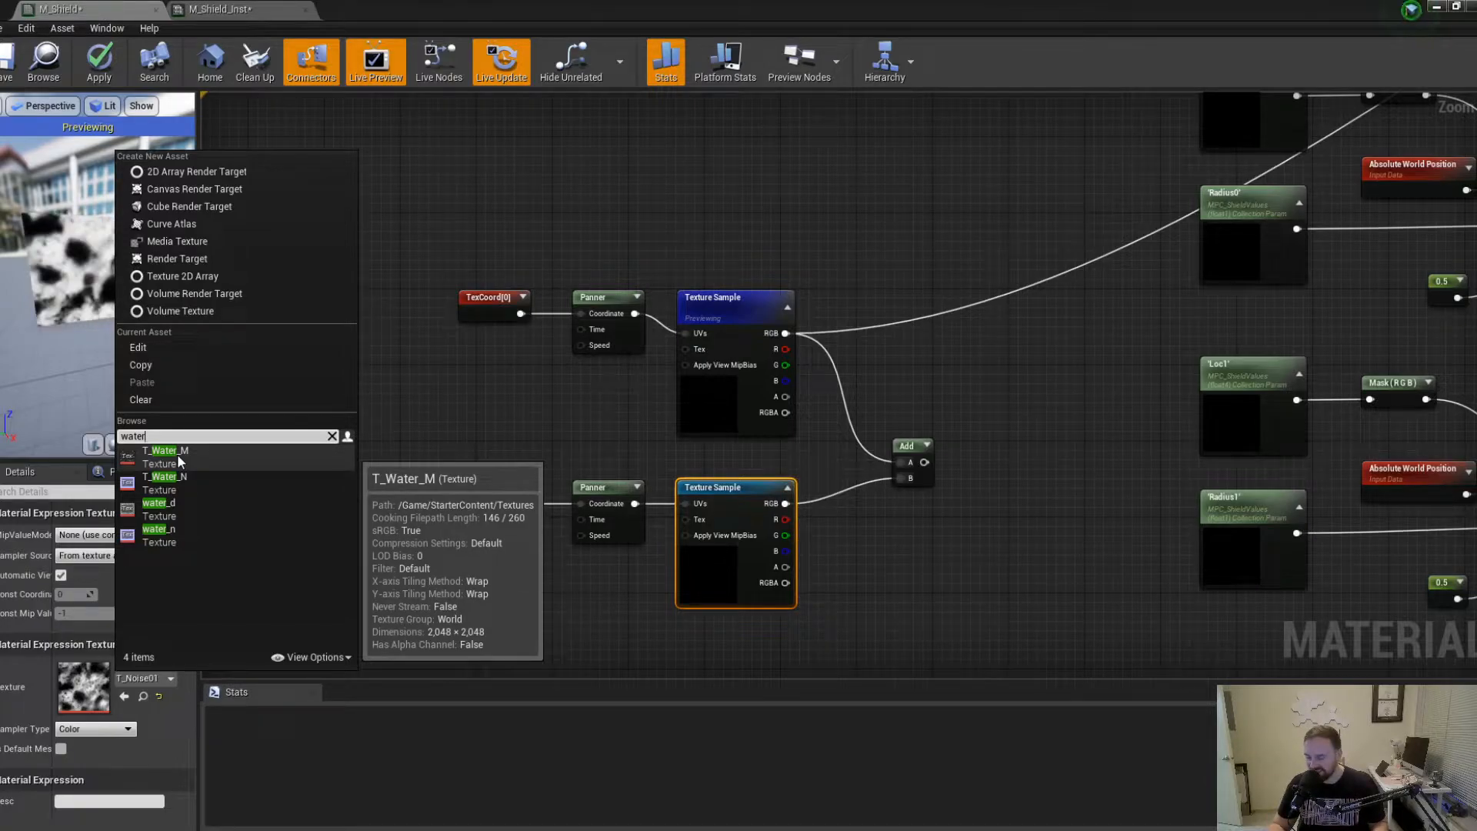
{"action": "left_click", "coordinate": [177, 454]}
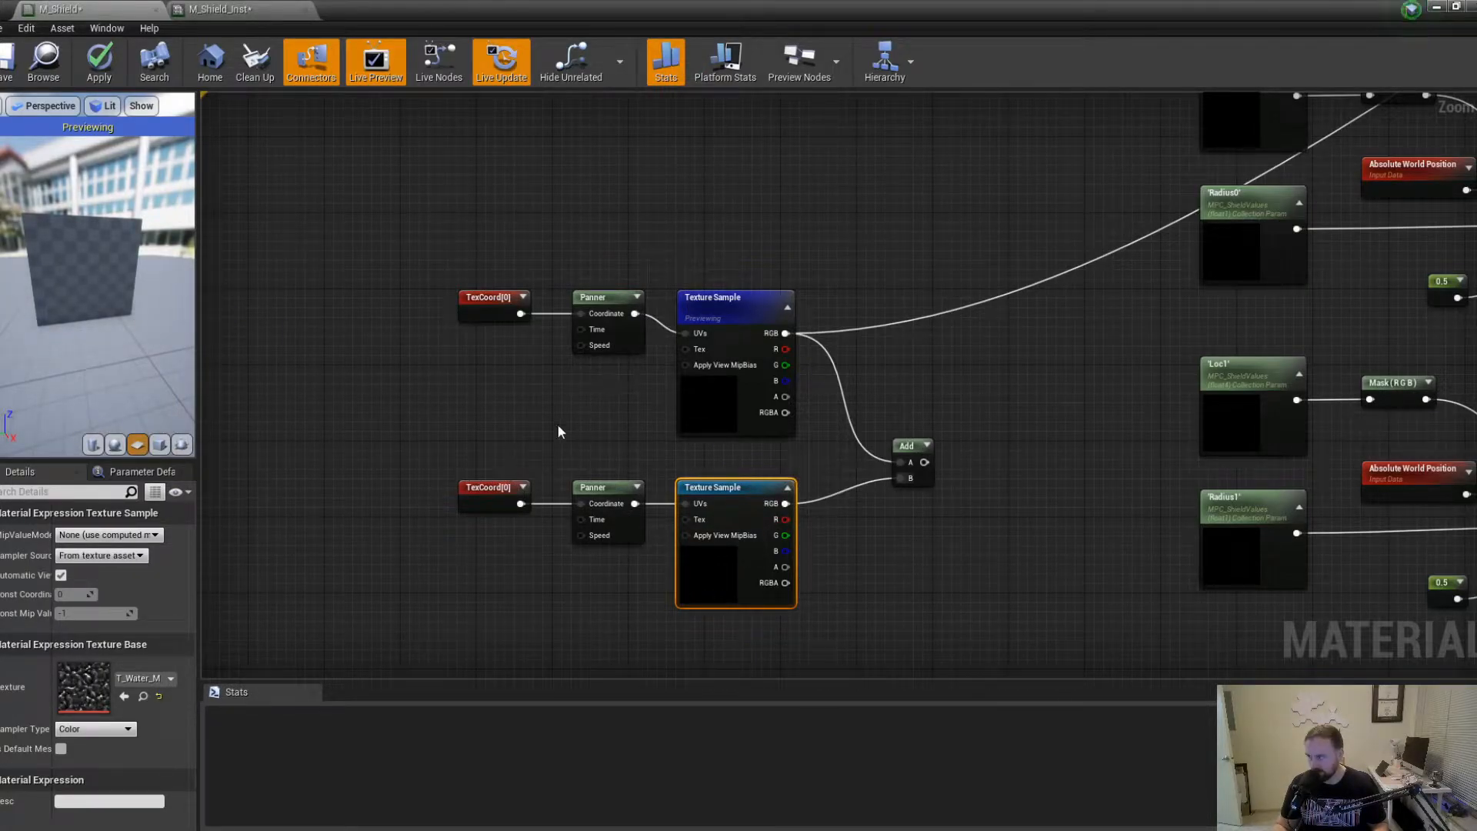
Shift the T_Noise01 Texture Sample slightly upward in the graph and apply the material.
{"action": "left_click_drag", "start_coordinate": [732, 412], "coordinate": [732, 393]}
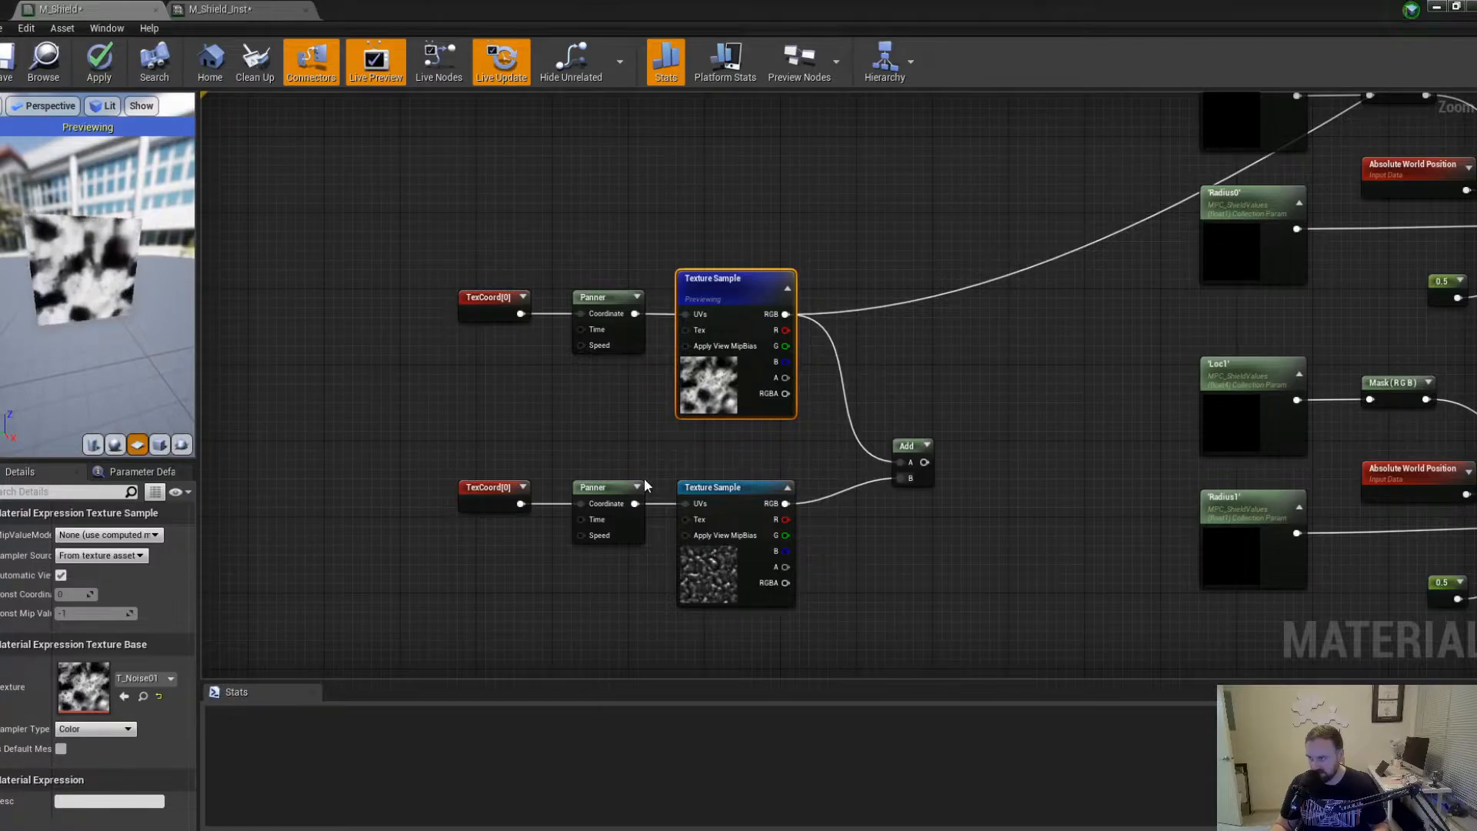
{"action": "left_click_drag", "start_coordinate": [428, 439], "coordinate": [796, 611]}
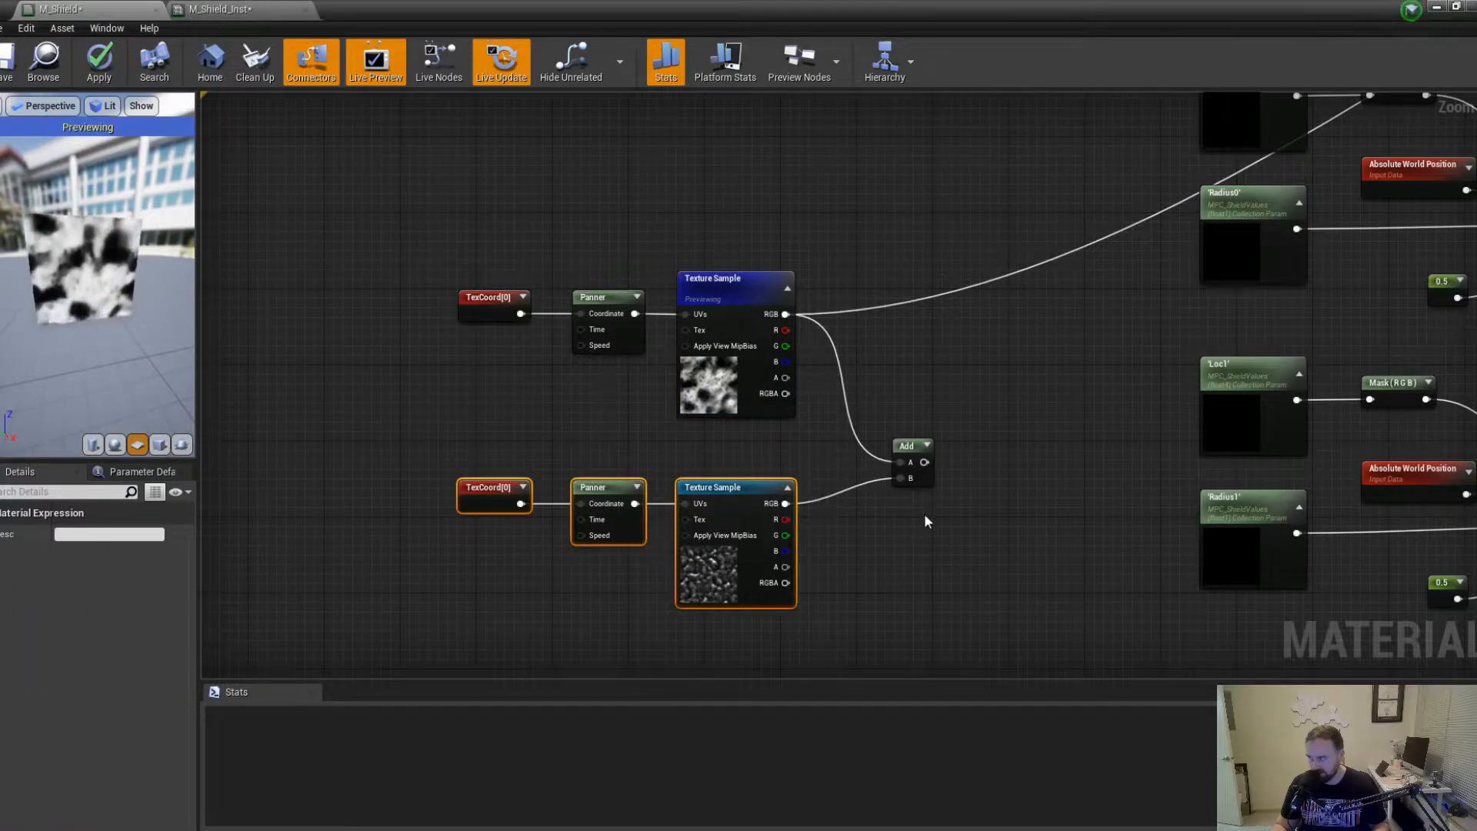
{"action": "right_click_drag", "start_coordinate": [258, 352], "coordinate": [156, 352]}
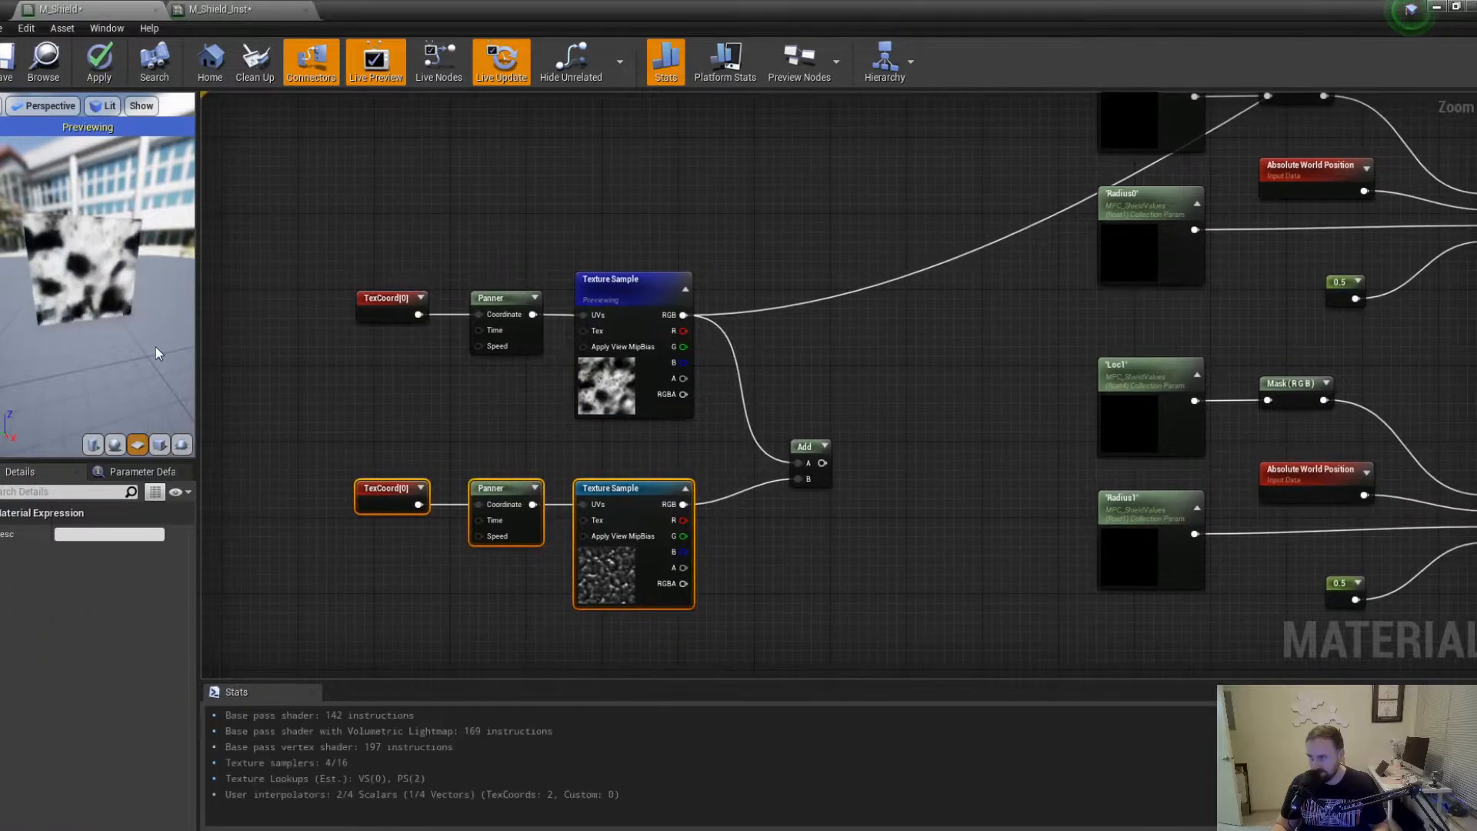
{"action": "left_click", "coordinate": [98, 60]}
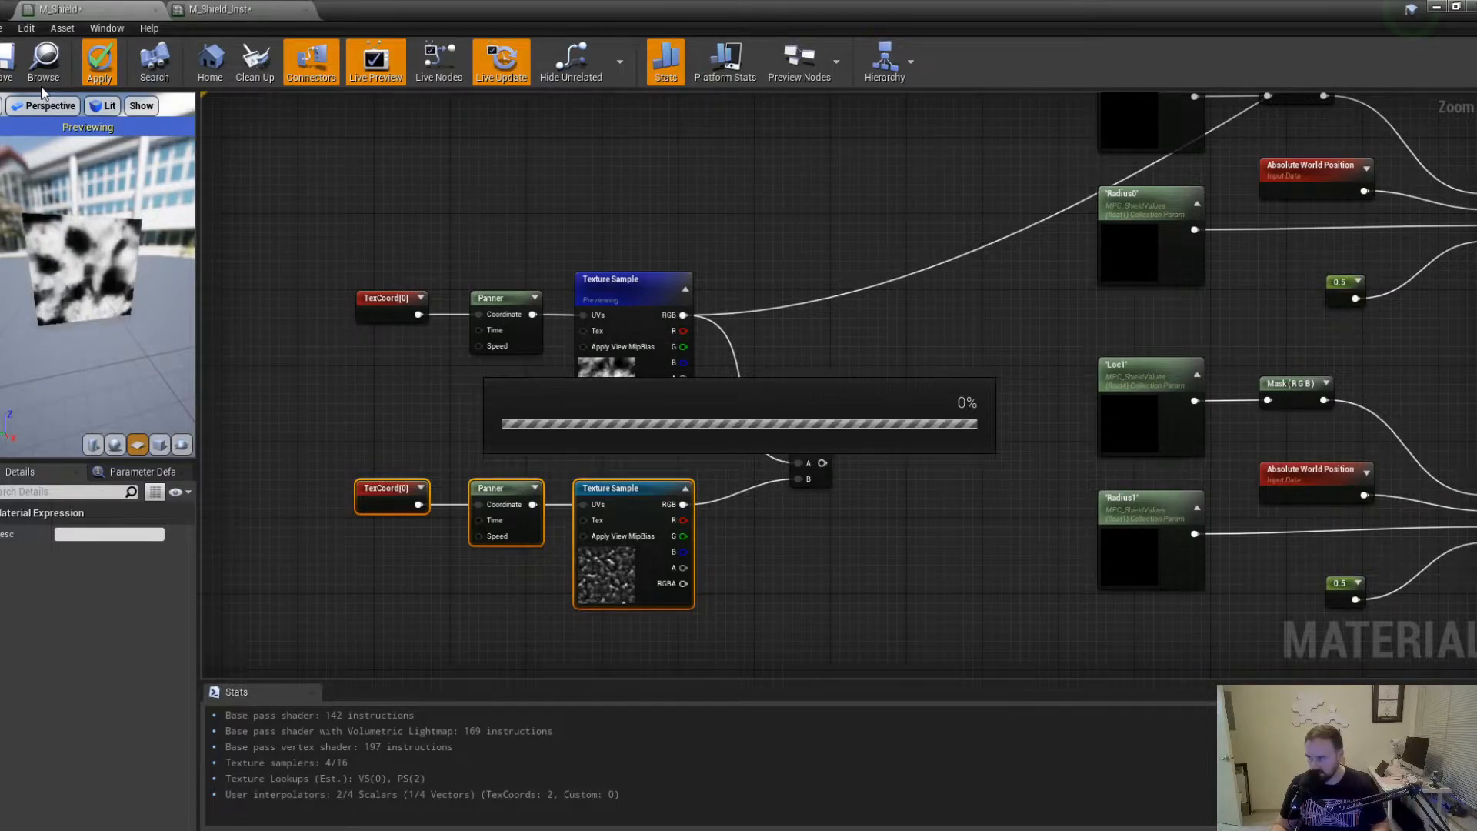
Look over the M_Shield graph from the panning texture nodes to the material output node.
{"action": "mouse_move", "coordinate": [989, 239]}
{"action": "right_mouse_down"}
{"action": "mouse_move", "coordinate": [536, 363]}
{"action": "mouse_move", "coordinate": [605, 317]}
{"action": "mouse_move", "coordinate": [768, 294]}
{"action": "mouse_move", "coordinate": [981, 237]}
{"action": "right_mouse_up"}
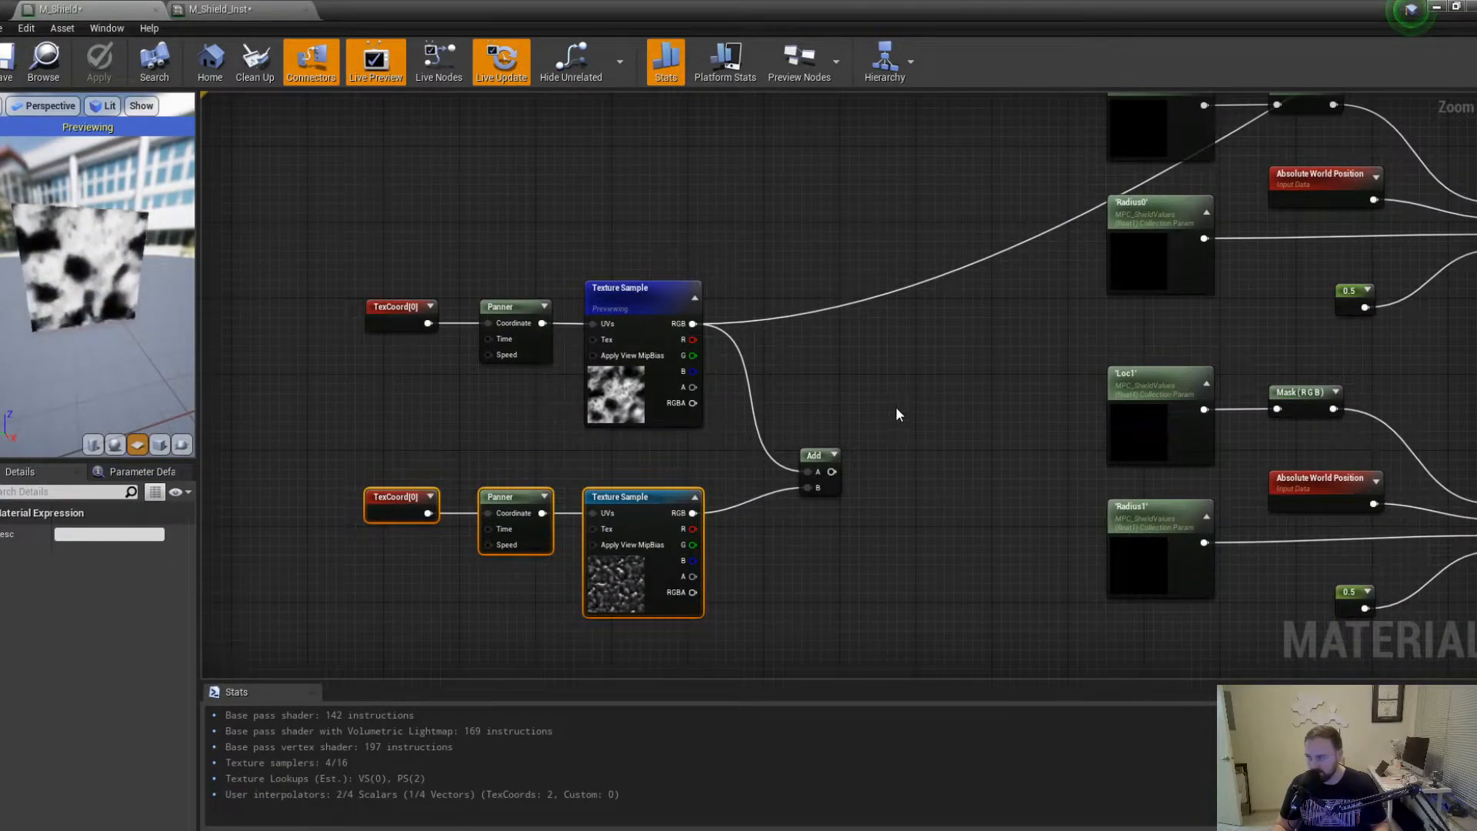
{"action": "right_click_drag", "start_coordinate": [779, 385], "coordinate": [621, 405]}
{"action": "right_click_drag", "start_coordinate": [689, 303], "coordinate": [211, 359]}
{"action": "right_click_drag", "start_coordinate": [1053, 159], "coordinate": [676, 395]}
{"action": "right_click_drag", "start_coordinate": [926, 256], "coordinate": [396, 531]}
{"action": "left_click_drag", "start_coordinate": [749, 351], "coordinate": [656, 399]}
{"action": "right_click_drag", "start_coordinate": [619, 454], "coordinate": [1231, 196]}
{"action": "scroll", "coordinate": [739, 312], "scroll_direction": "down", "scroll_amount": 5}
{"action": "scroll", "coordinate": [723, 469], "scroll_direction": "up", "scroll_amount": 5}
{"action": "left_click_drag", "start_coordinate": [453, 366], "coordinate": [623, 286]}
{"action": "right_click_drag", "start_coordinate": [556, 175], "coordinate": [591, 436]}
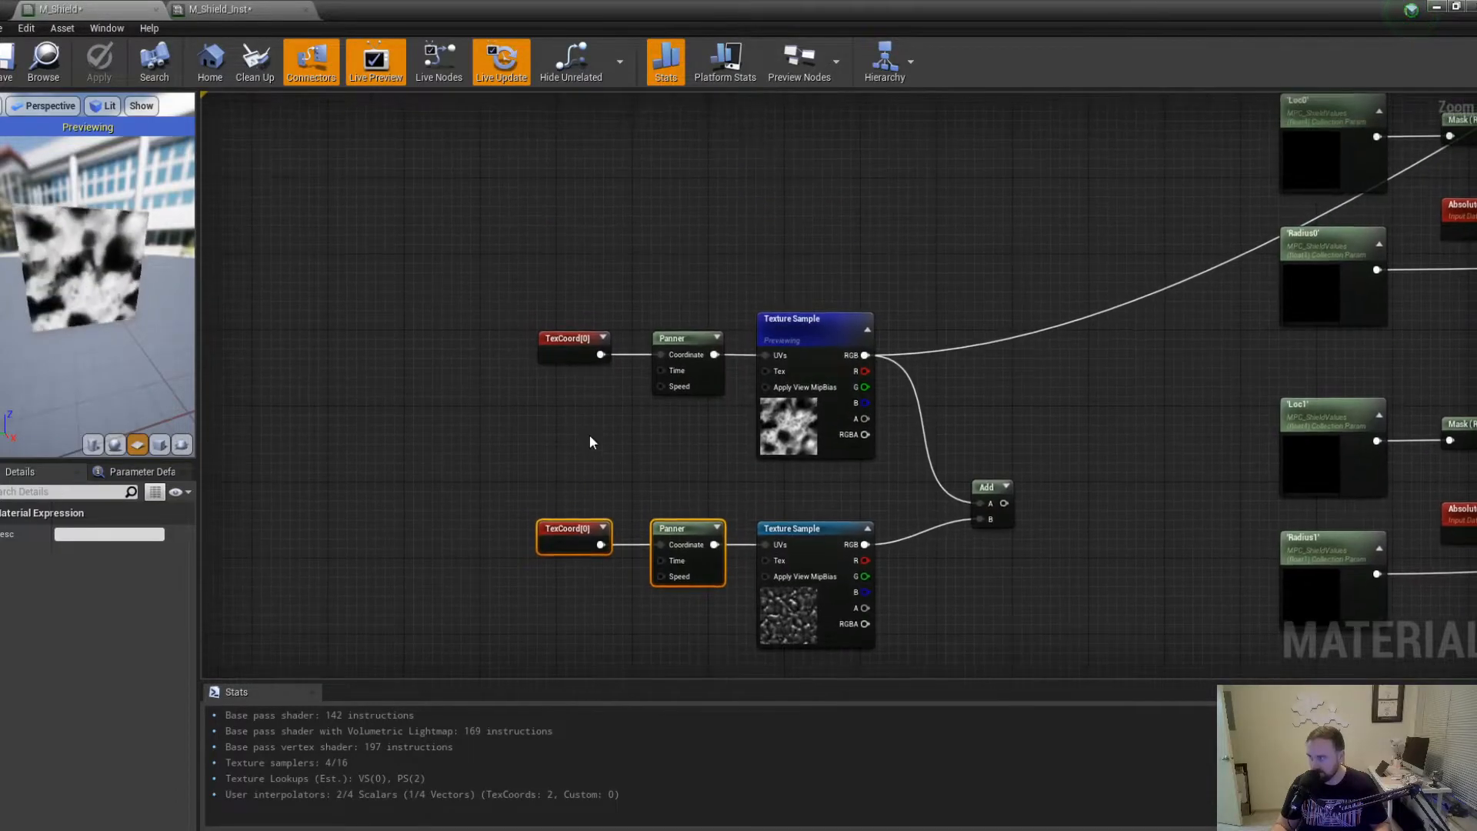
{"action": "left_click", "coordinate": [829, 325]}
{"action": "right_click_drag", "start_coordinate": [1107, 424], "coordinate": [1042, 423]}
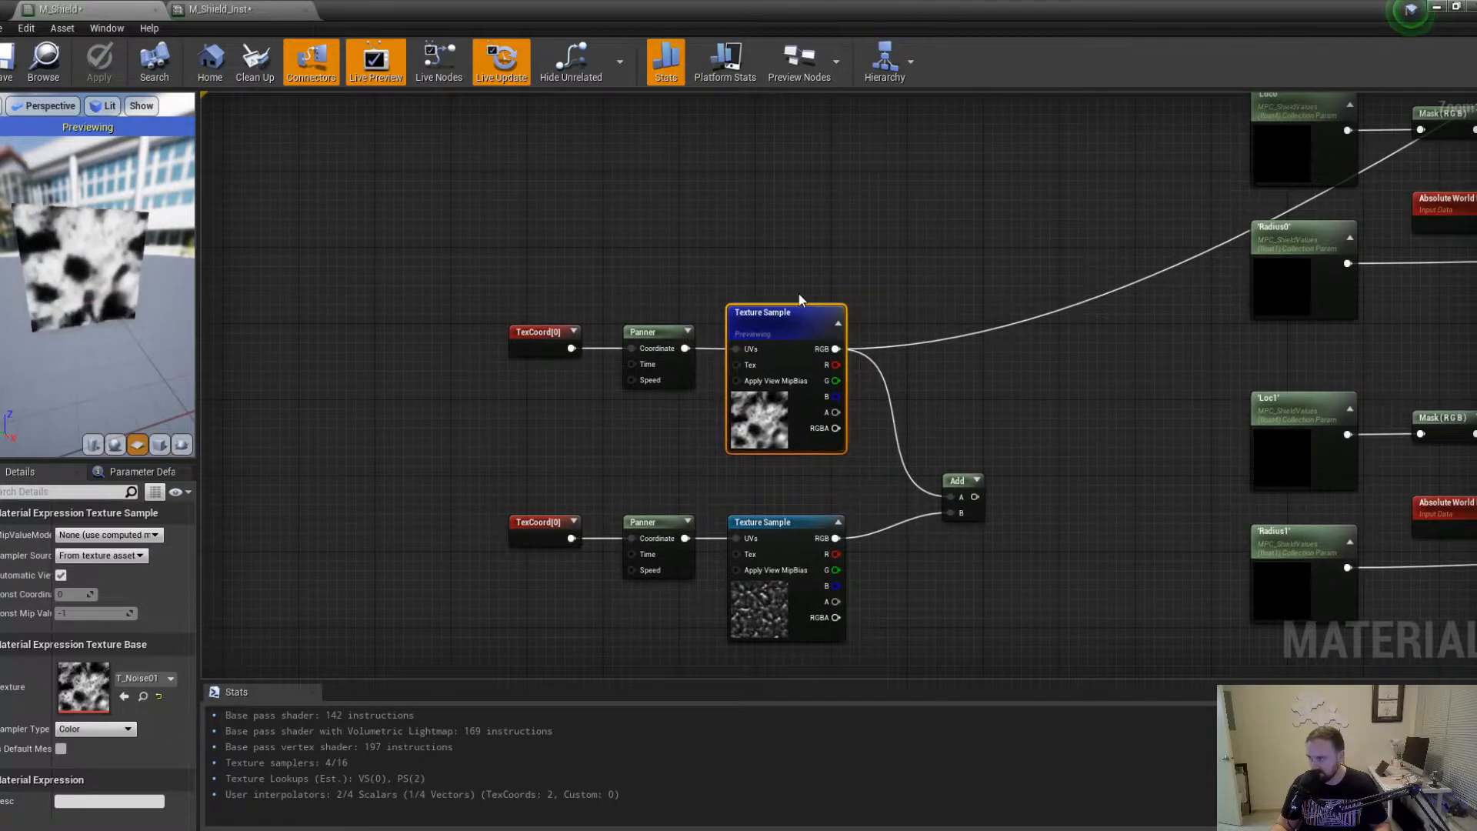
Copy the upper TexCoord, Panner and T_Noise01 Texture Sample chain and place the copy in the empty area beside the Distance node.
{"action": "left_click_drag", "start_coordinate": [514, 270], "coordinate": [827, 393]}
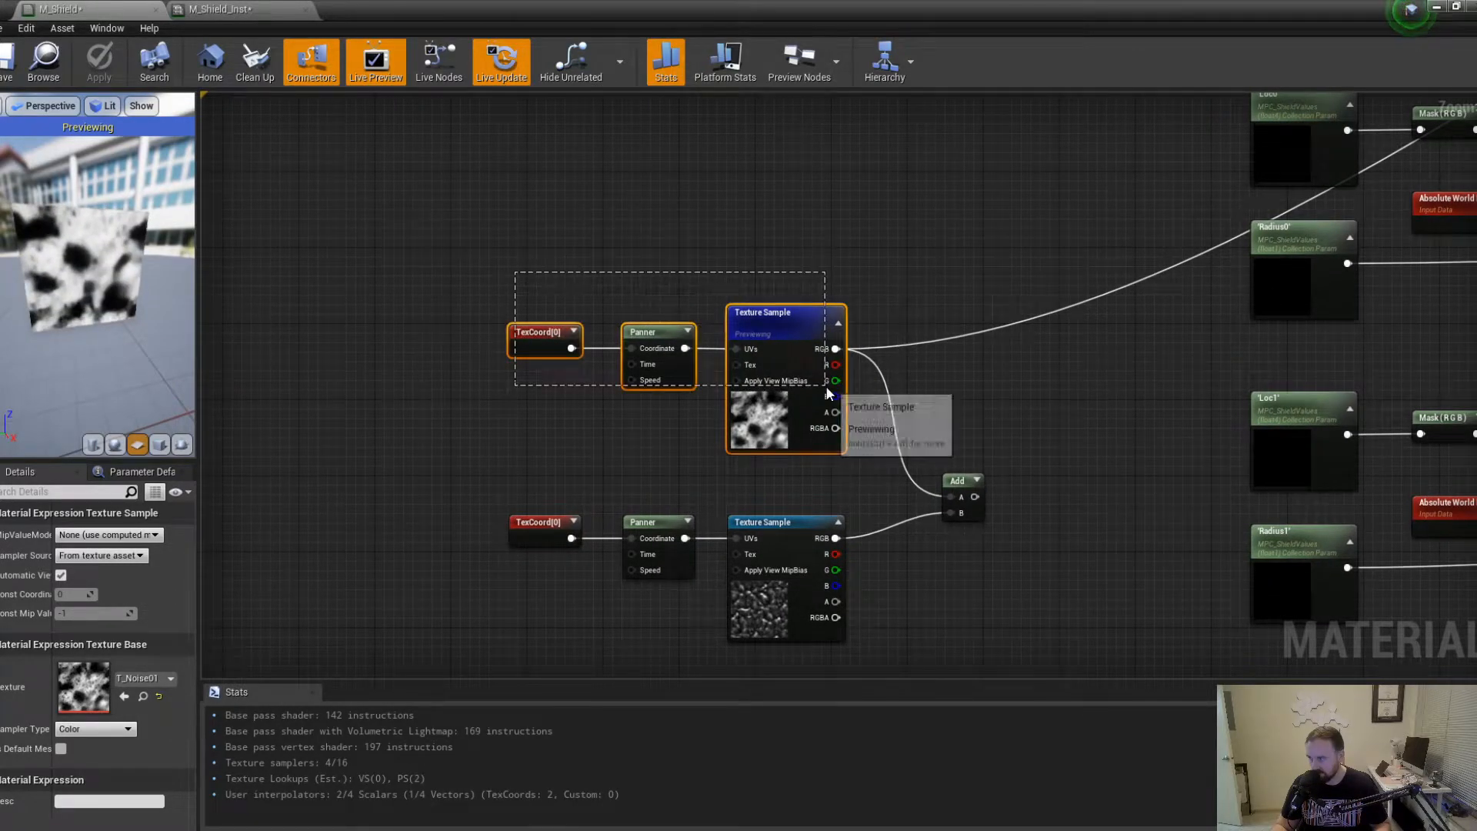
{"action": "right_click_drag", "start_coordinate": [987, 453], "coordinate": [751, 288]}
{"action": "right_click_drag", "start_coordinate": [1113, 371], "coordinate": [202, 320]}
{"action": "scroll", "coordinate": [976, 422], "scroll_direction": "down", "scroll_amount": 4}
{"action": "right_click_drag", "start_coordinate": [1006, 373], "coordinate": [656, 515]}
{"action": "right_click_drag", "start_coordinate": [674, 462], "coordinate": [1339, 319]}
{"action": "right_click_drag", "start_coordinate": [779, 371], "coordinate": [666, 576]}
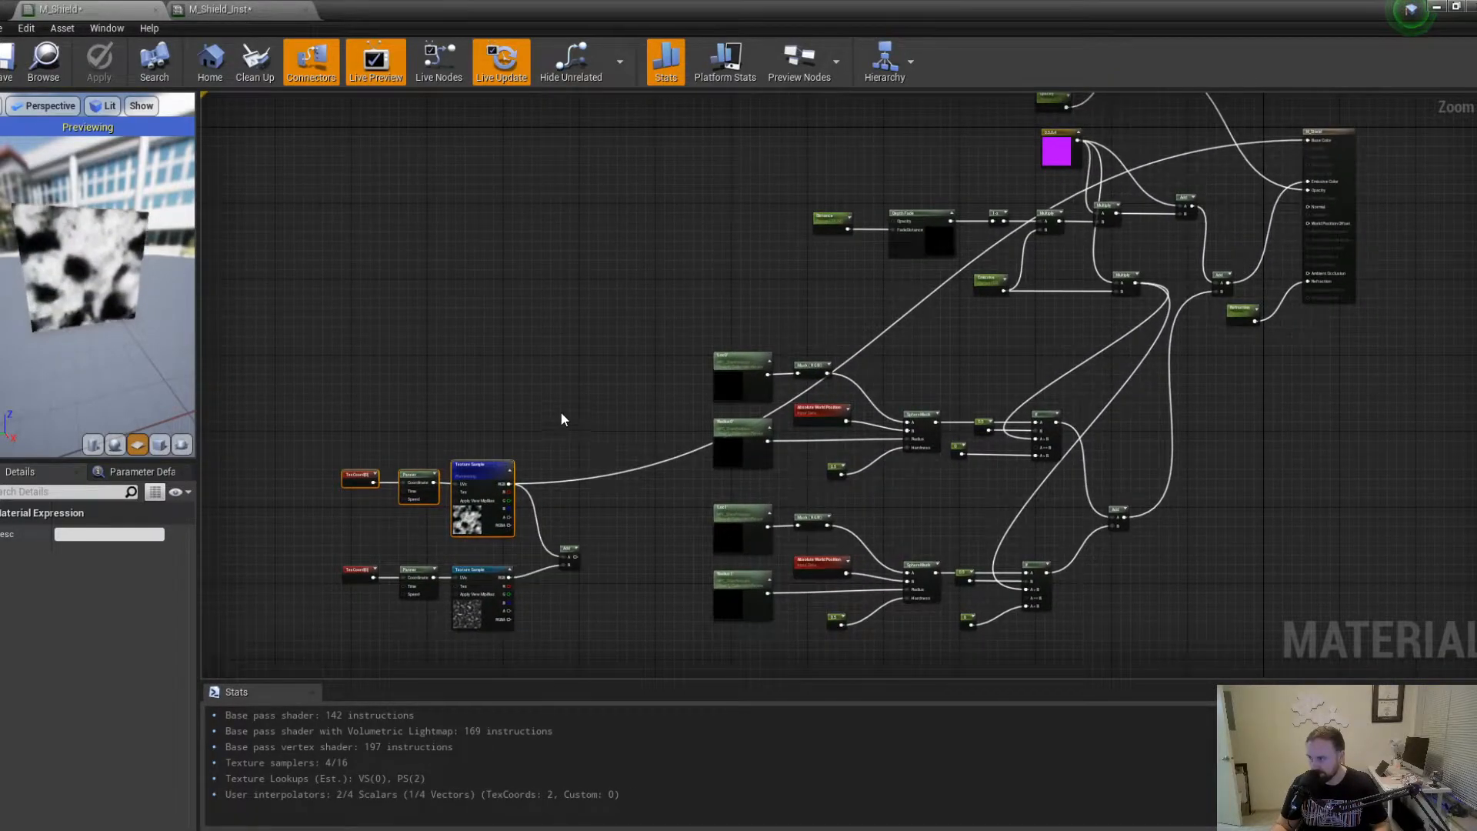
{"action": "right_click_drag", "start_coordinate": [561, 411], "coordinate": [460, 252]}
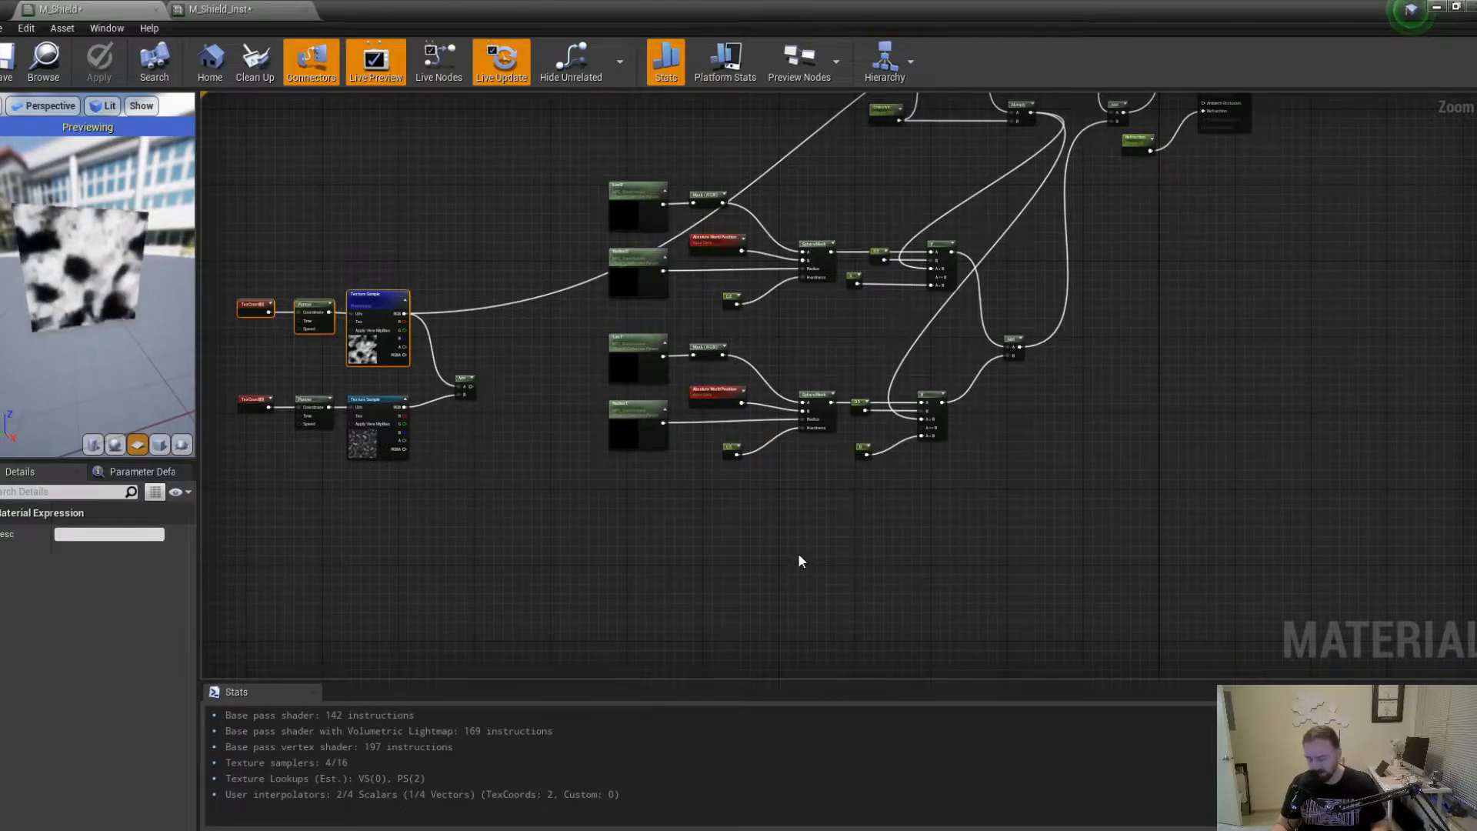
{"action": "key", "text": "ctrl+c"}
{"action": "key", "text": "ctrl+v"}
{"action": "left_click_drag", "start_coordinate": [862, 562], "coordinate": [565, 202]}
{"action": "right_click_drag", "start_coordinate": [605, 214], "coordinate": [877, 618]}
{"action": "left_click_drag", "start_coordinate": [748, 577], "coordinate": [800, 427]}
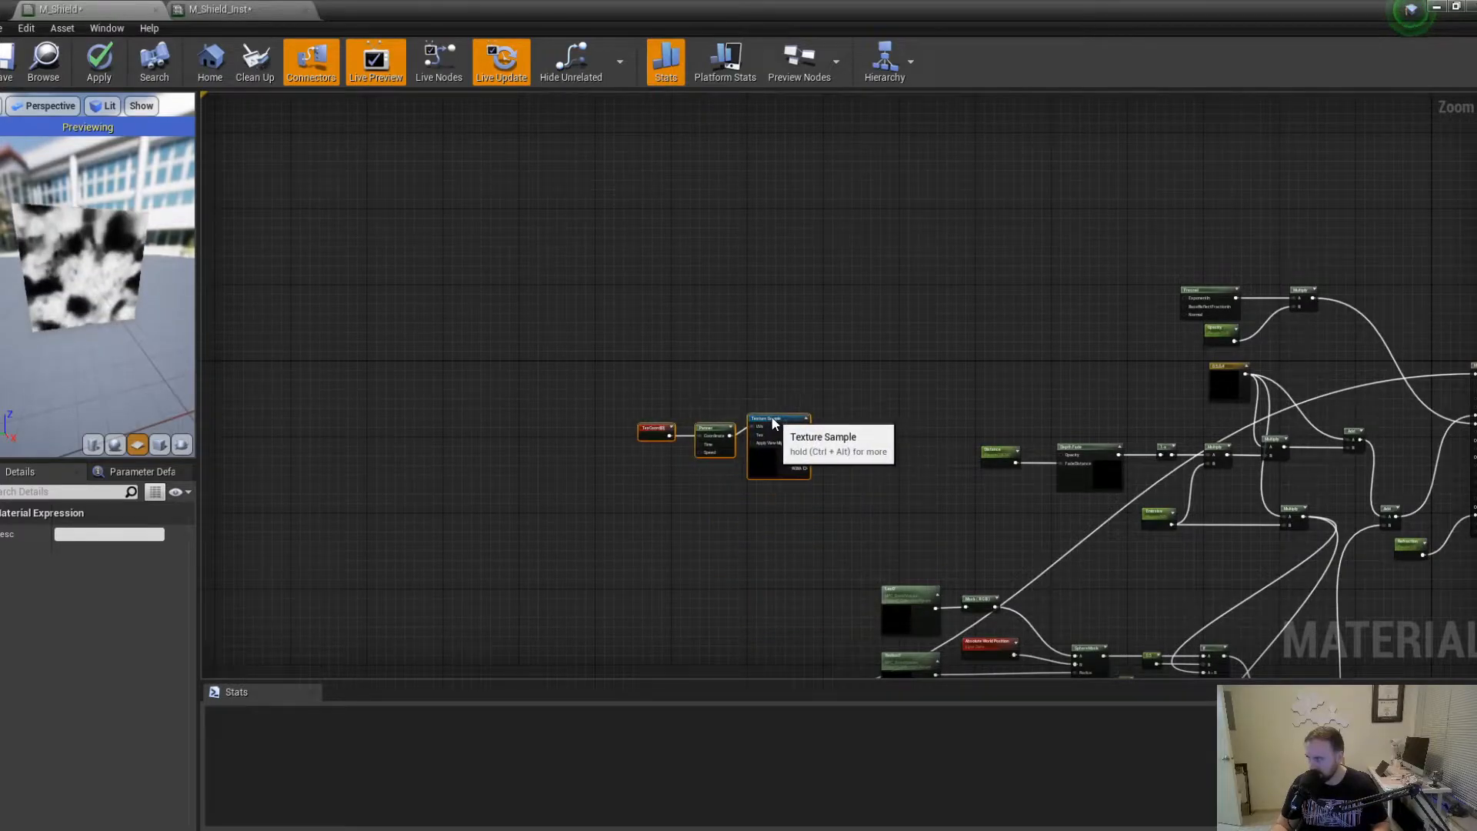
Set the copied Texture Sample's texture to the T_Water_N normal map.
{"action": "scroll", "coordinate": [838, 456], "scroll_direction": "up", "scroll_amount": 3}
{"action": "left_click", "coordinate": [710, 461]}
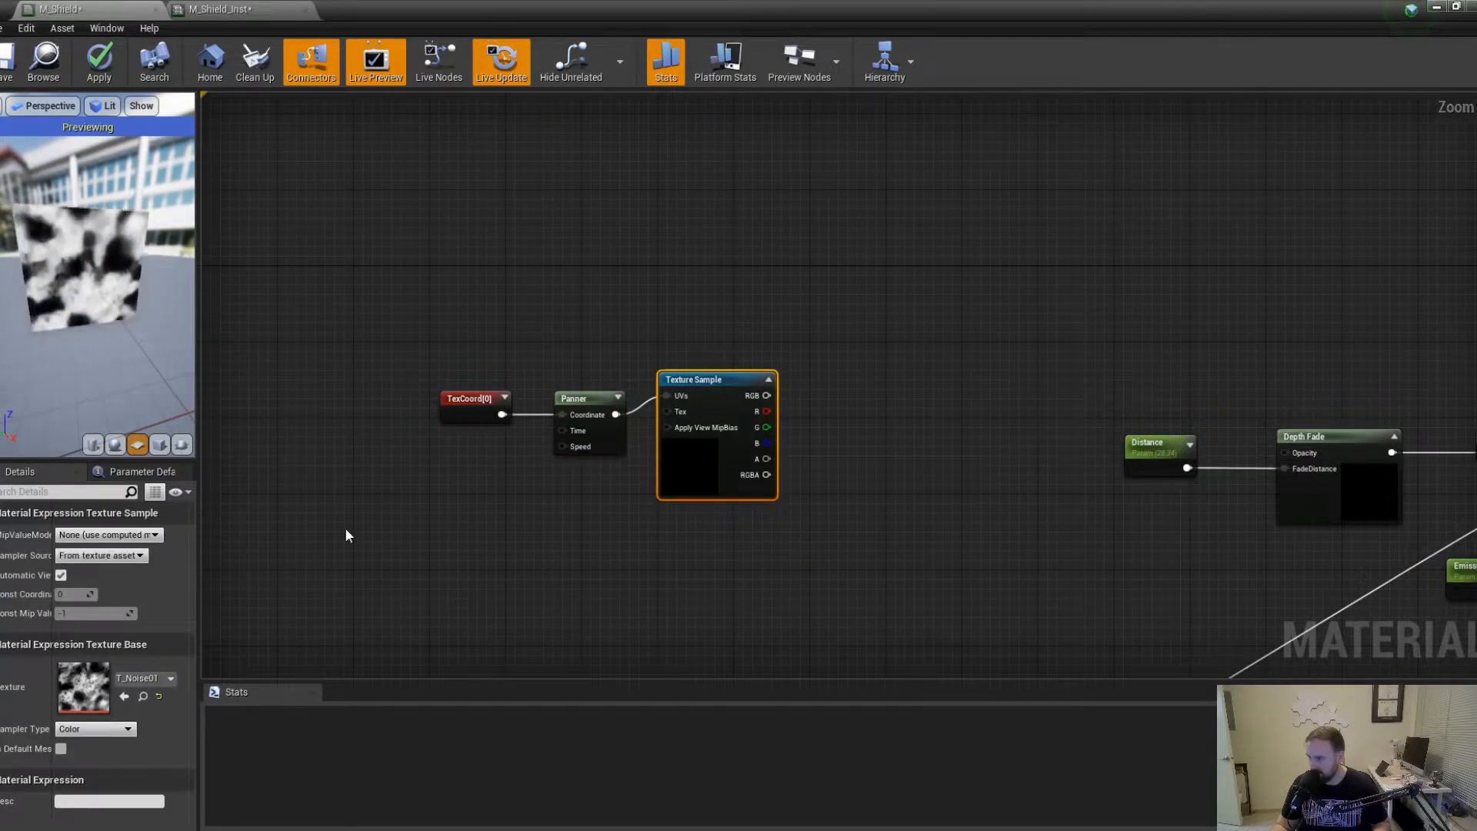
{"action": "left_click", "coordinate": [148, 679]}
{"action": "type", "text": "t_"}
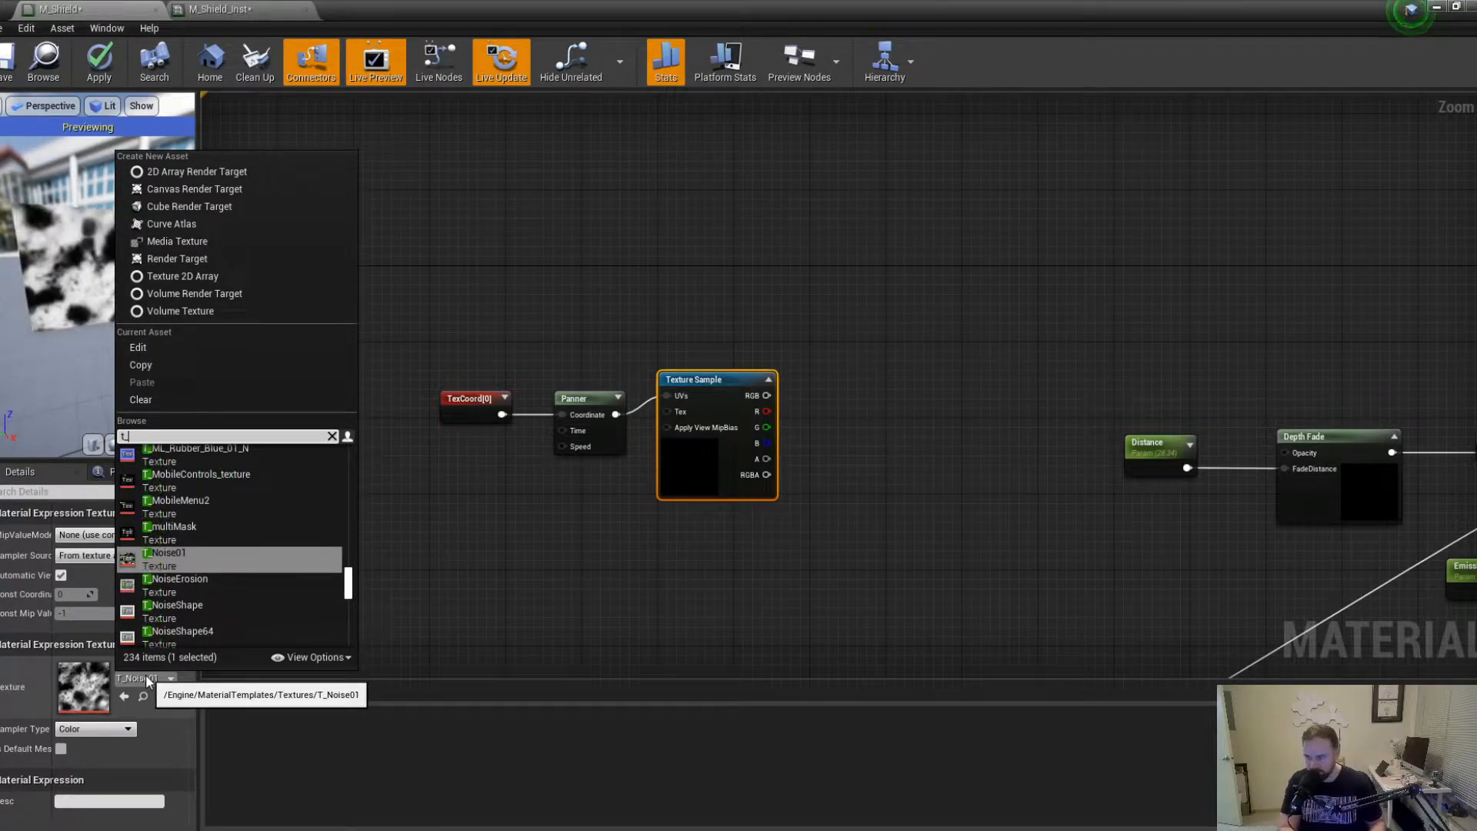
{"action": "type", "text": "wa"}
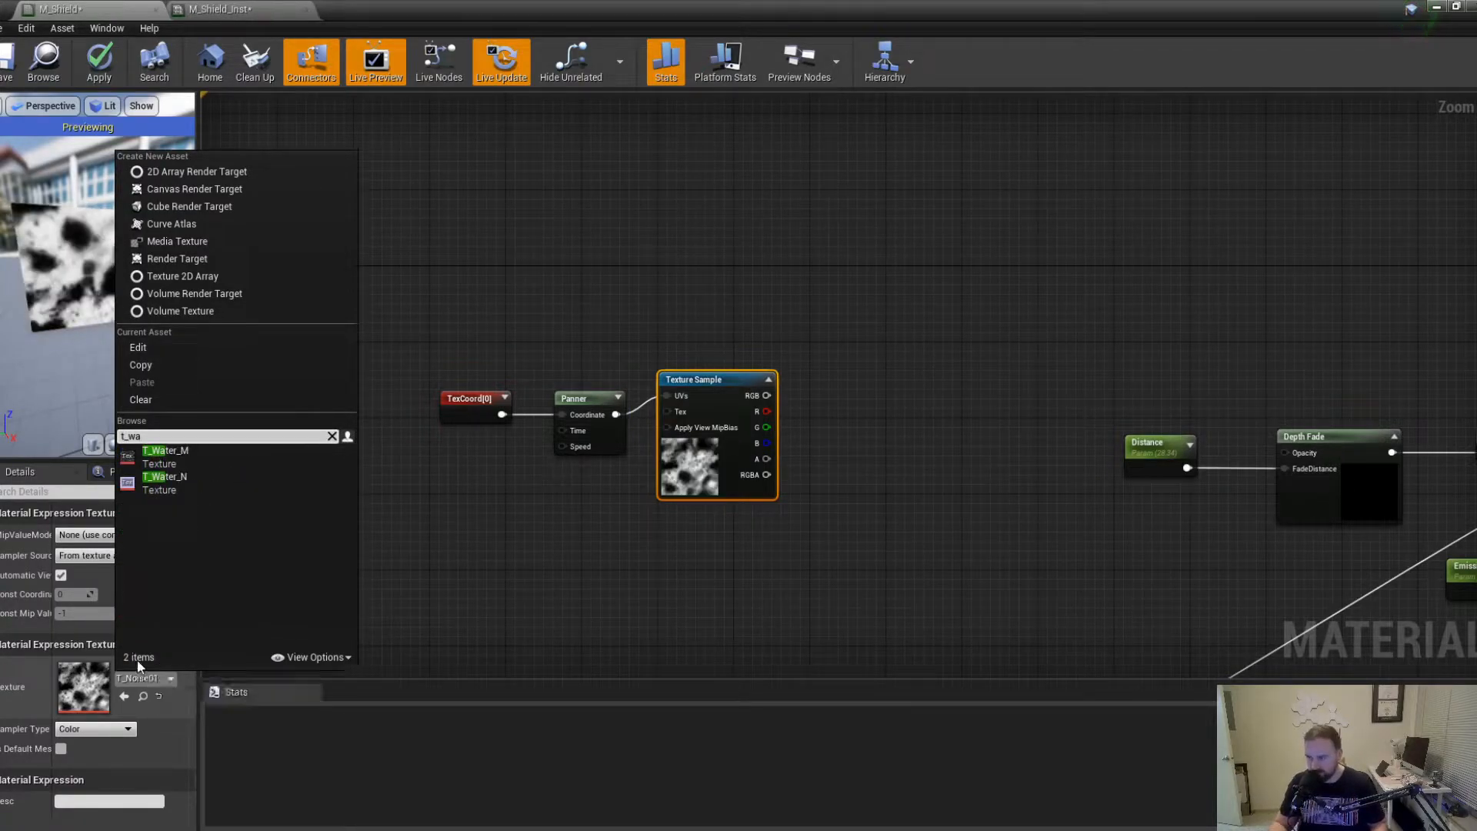
{"action": "left_click", "coordinate": [220, 487]}
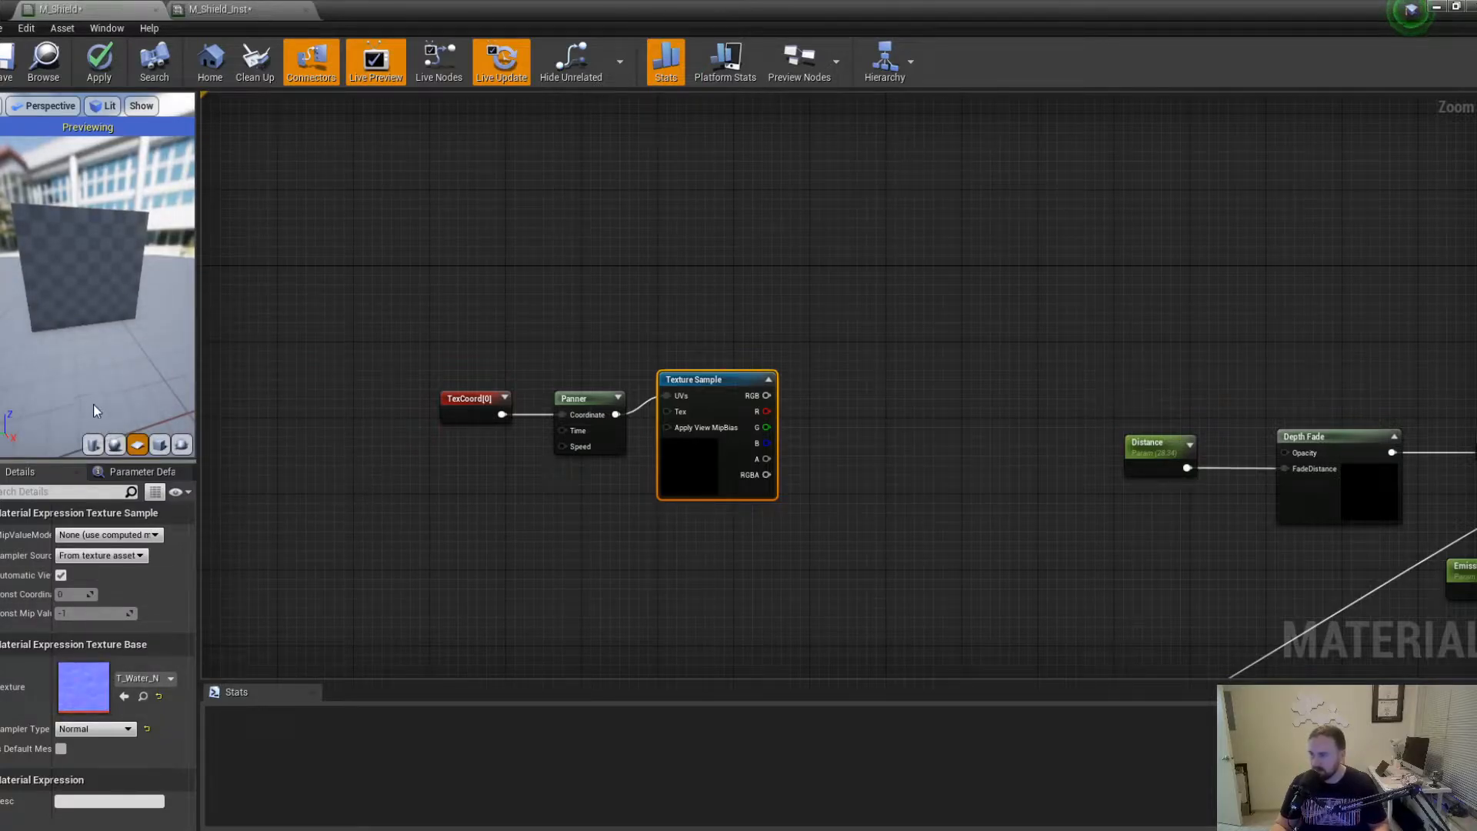
Connect the T_Water_N Texture Sample's RGB output to the M_Shield Normal input and apply the material.
{"action": "right_click_drag", "start_coordinate": [782, 407], "coordinate": [413, 370]}
{"action": "scroll", "coordinate": [485, 339], "scroll_direction": "down", "scroll_amount": 1}
{"action": "left_click_drag", "start_coordinate": [251, 329], "coordinate": [1464, 343]}
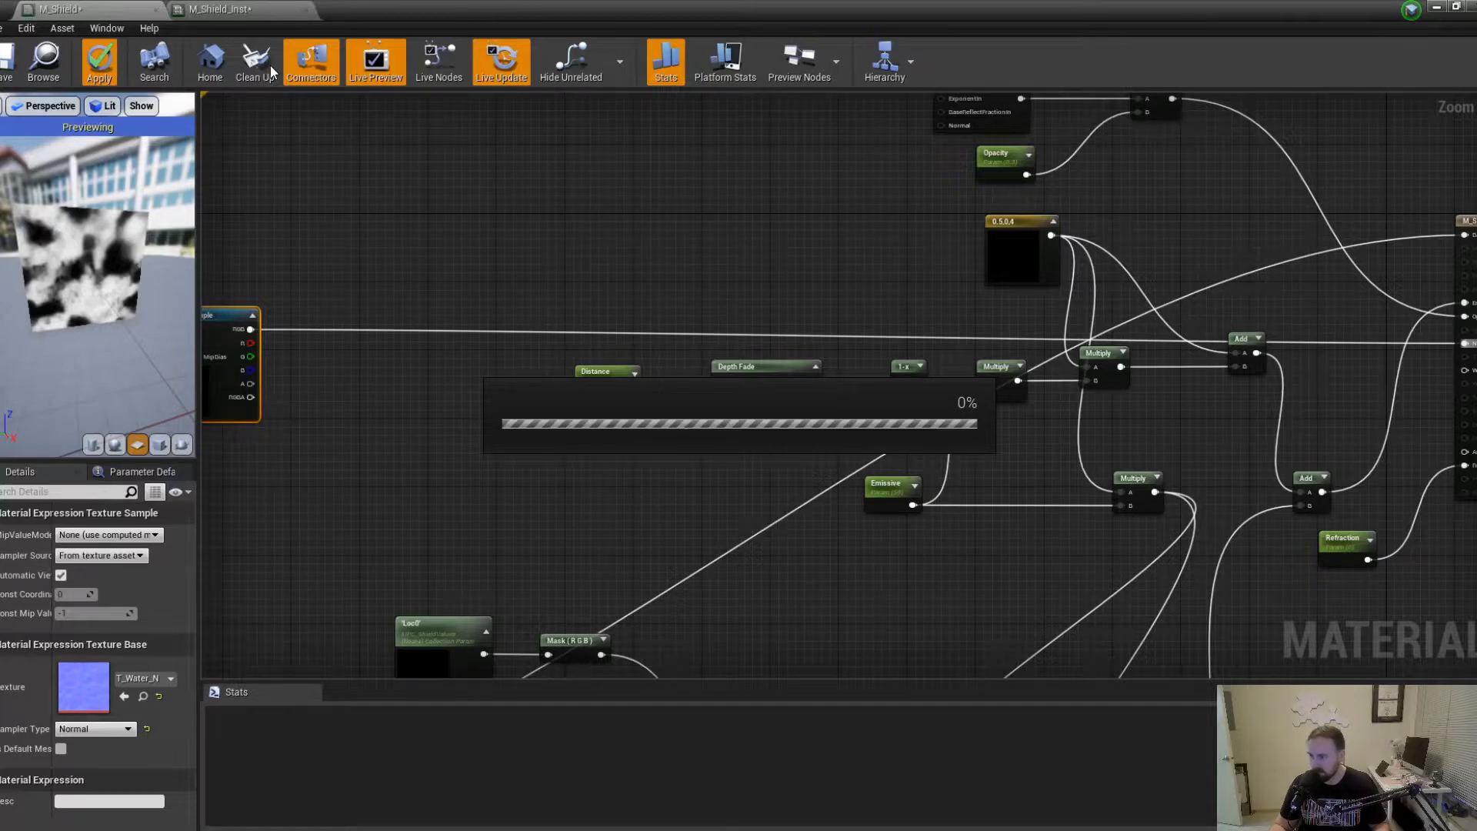
Move the material editor aside and examine the normal-mapped shield dome in the level up close and from a distance.
{"action": "left_click_drag", "start_coordinate": [399, 11], "coordinate": [0, 328]}
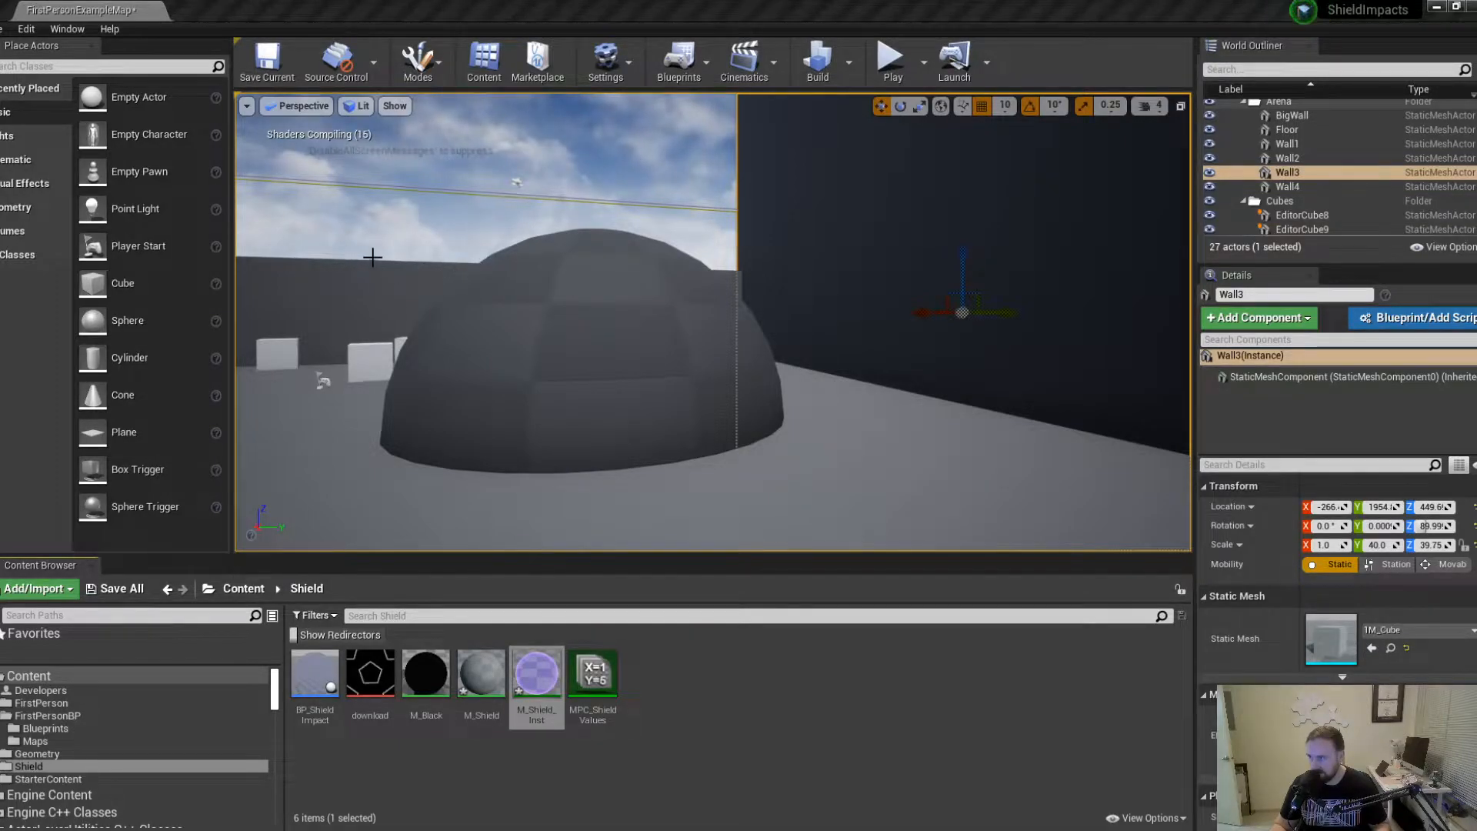
{"action": "right_click_drag", "start_coordinate": [381, 245], "coordinate": [326, 244]}
{"action": "key", "text": "w"}
{"action": "key", "text": "s"}
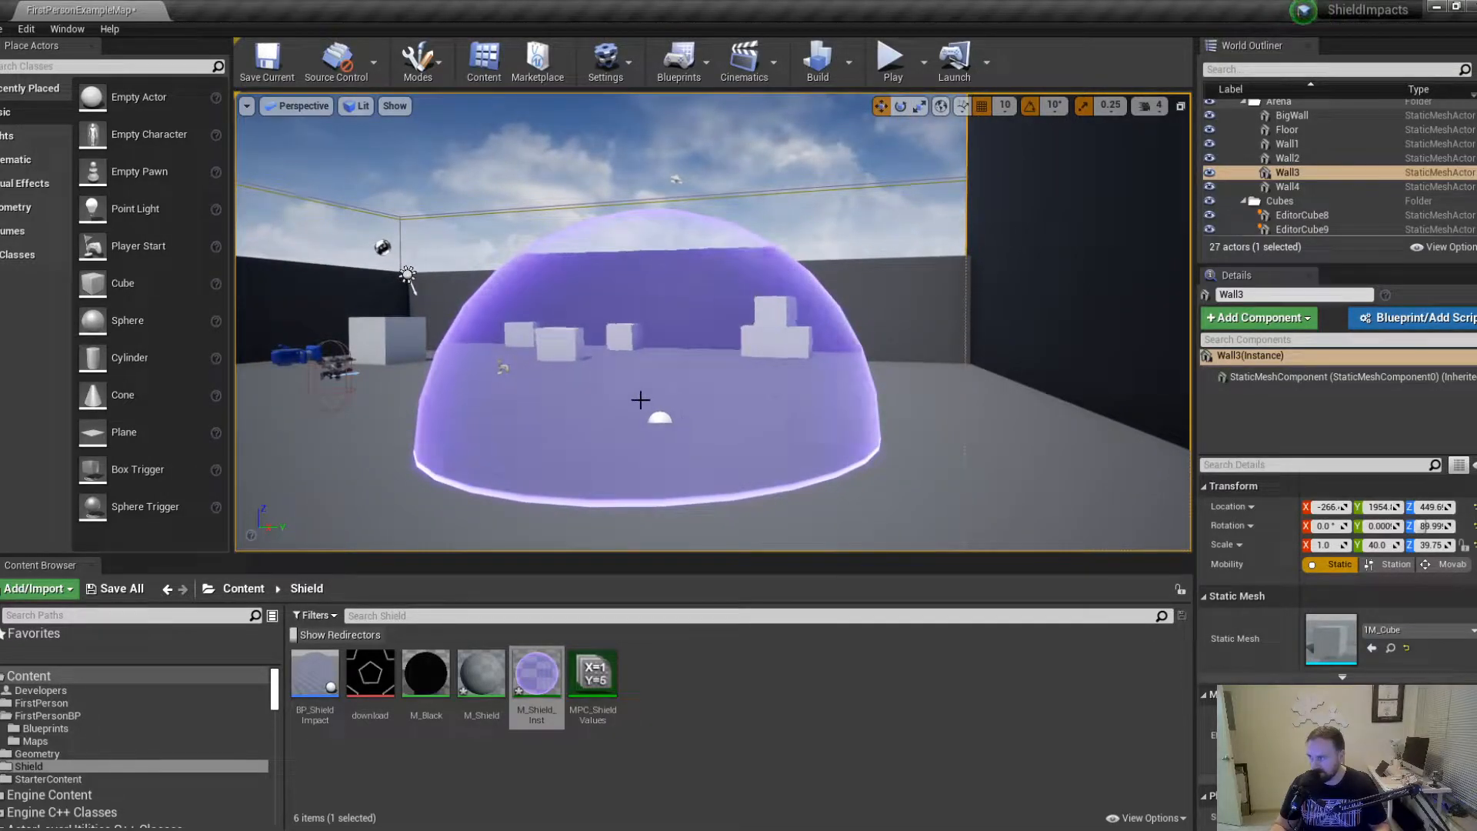
{"action": "key", "text": "a"}
{"action": "right_click_drag", "start_coordinate": [547, 383], "coordinate": [599, 446]}
{"action": "key", "text": "s"}
{"action": "key", "text": "d"}
{"action": "key", "text": "w"}
{"action": "key", "text": "w"}
{"action": "key", "text": "s"}
{"action": "key", "text": "q"}
{"action": "key", "text": "e"}
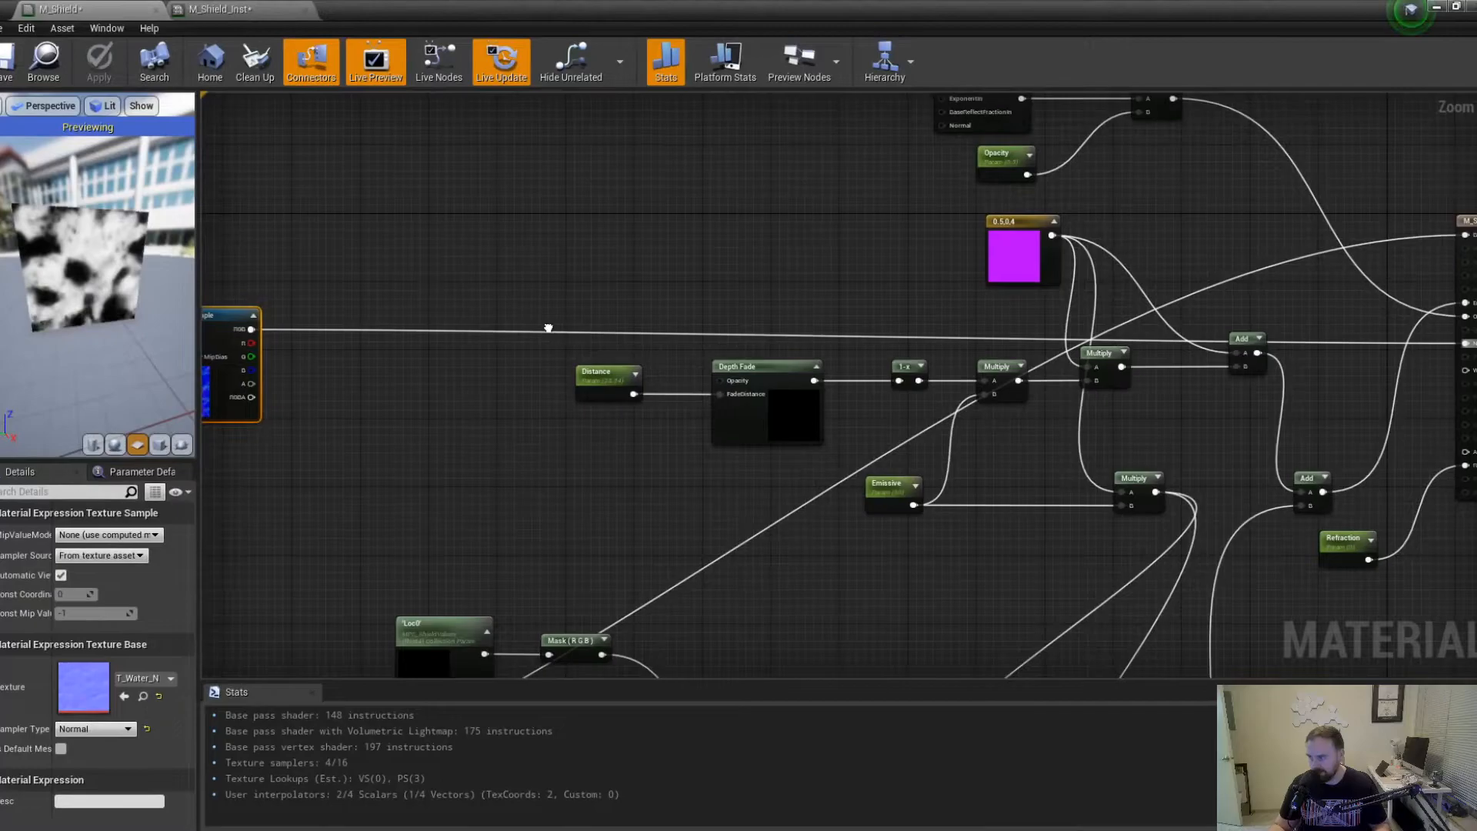
Set Speed Y to 0.2 on the Panner feeding the T_Water_N texture and apply the material.
{"action": "right_click_drag", "start_coordinate": [548, 328], "coordinate": [984, 357]}
{"action": "left_click", "coordinate": [530, 362]}
{"action": "left_click", "coordinate": [108, 553]}
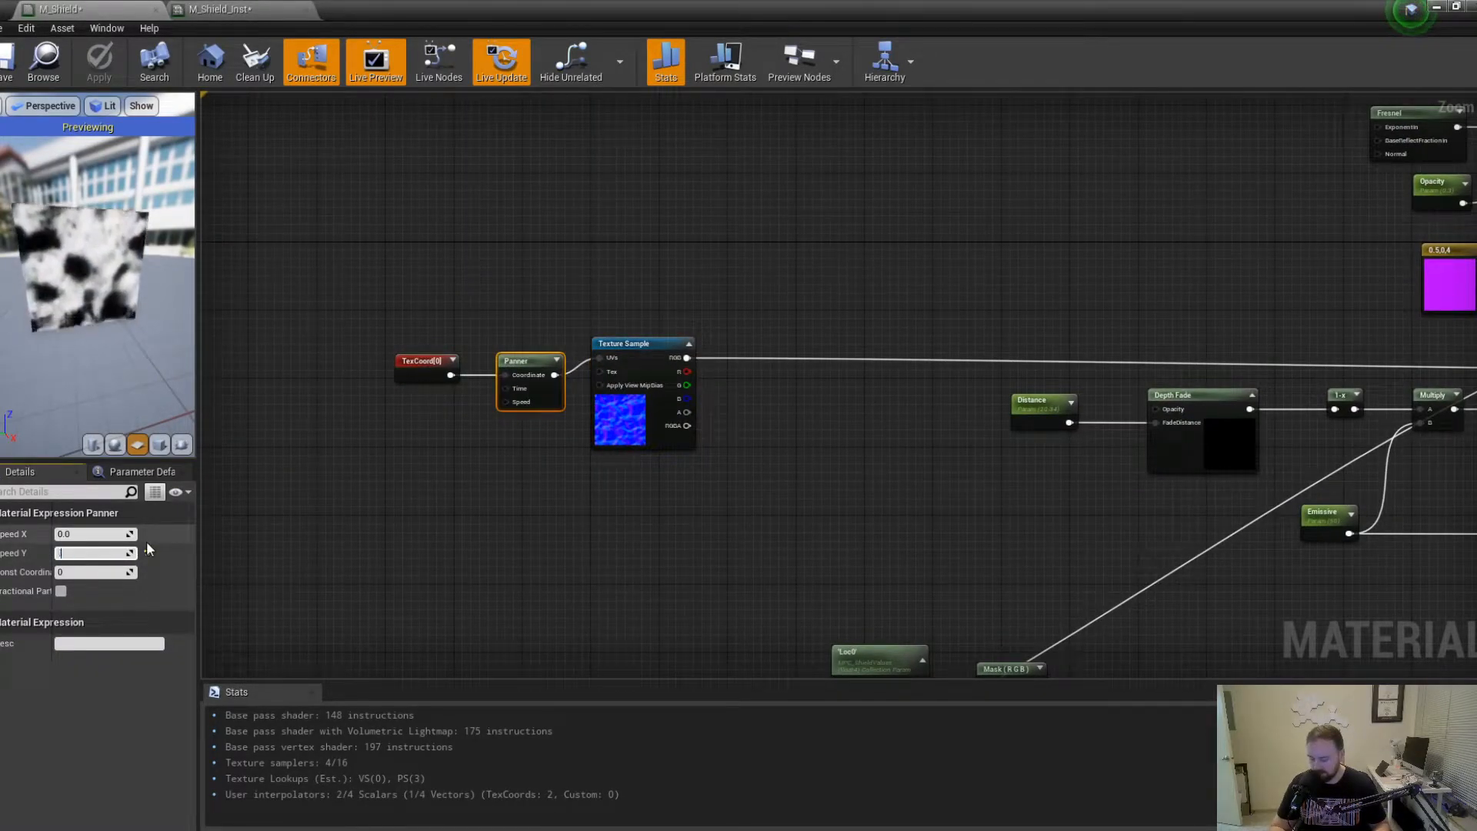
{"action": "type", "text": "0.2"}
{"action": "key", "text": "Return"}
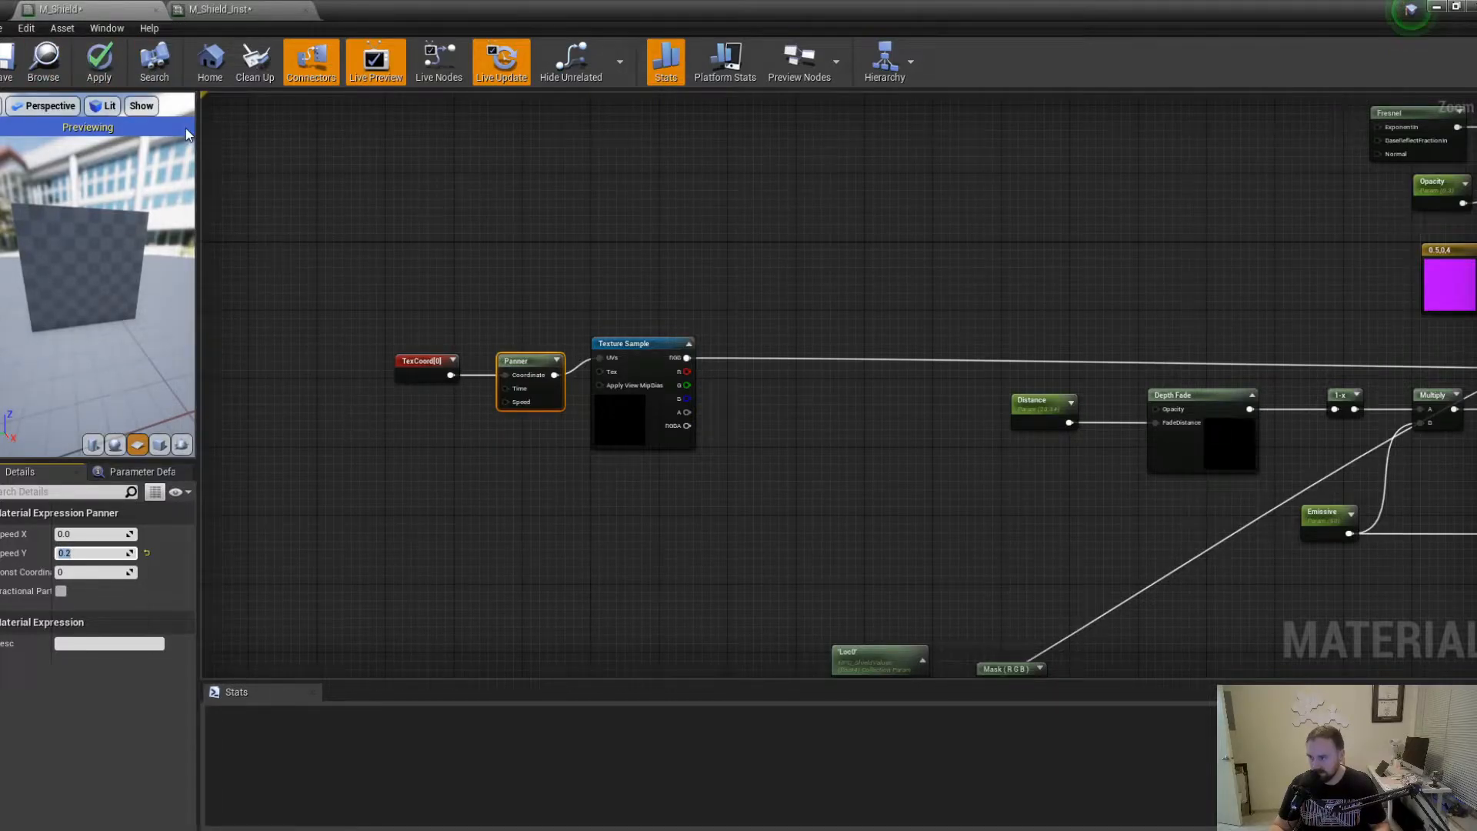
{"action": "left_click", "coordinate": [99, 62]}
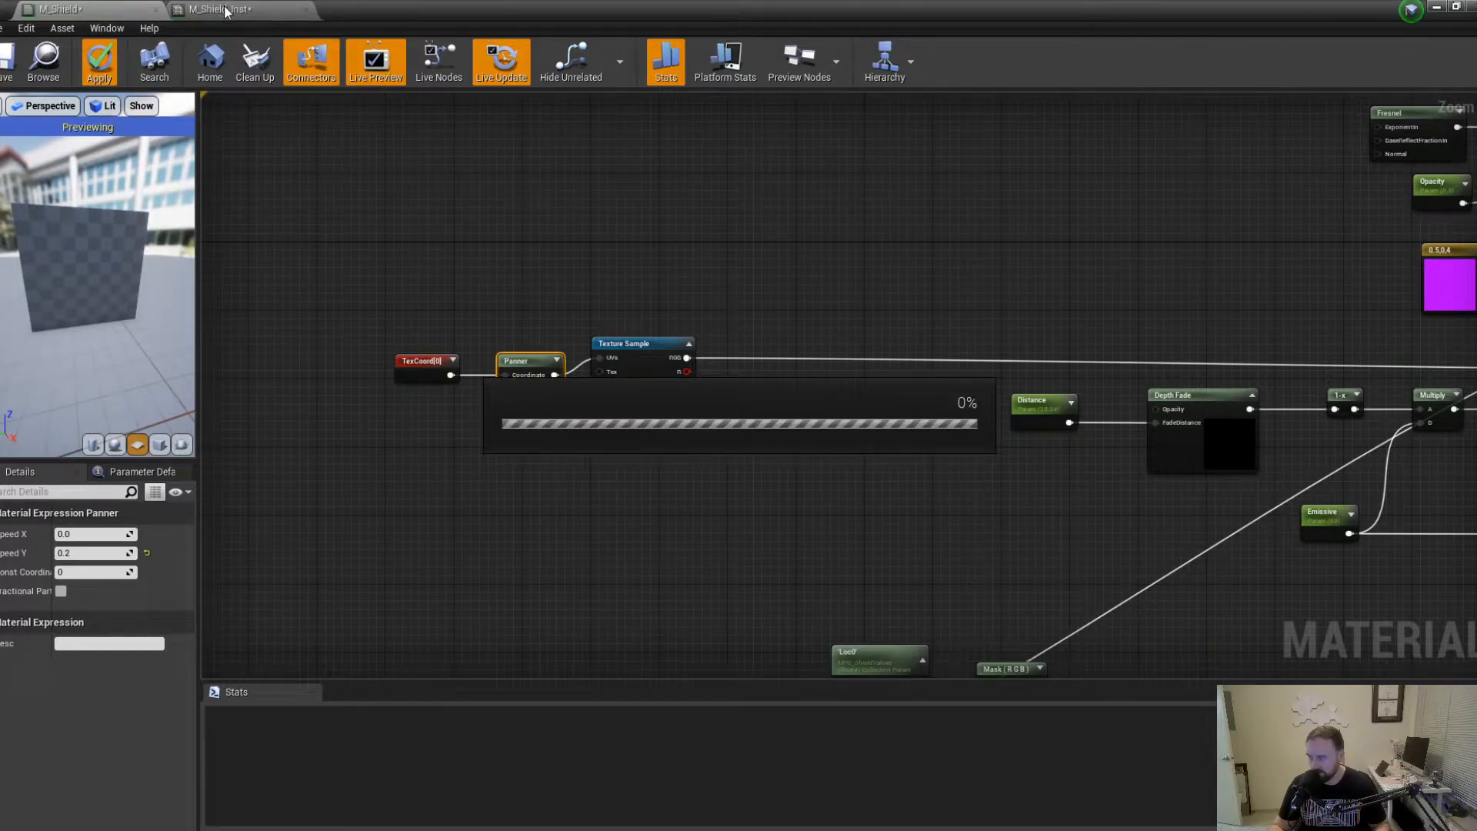
Return to the level and examine the slower normal-map panning on the shield dome from several viewpoints.
{"action": "left_click_drag", "start_coordinate": [338, 8], "coordinate": [0, 95]}
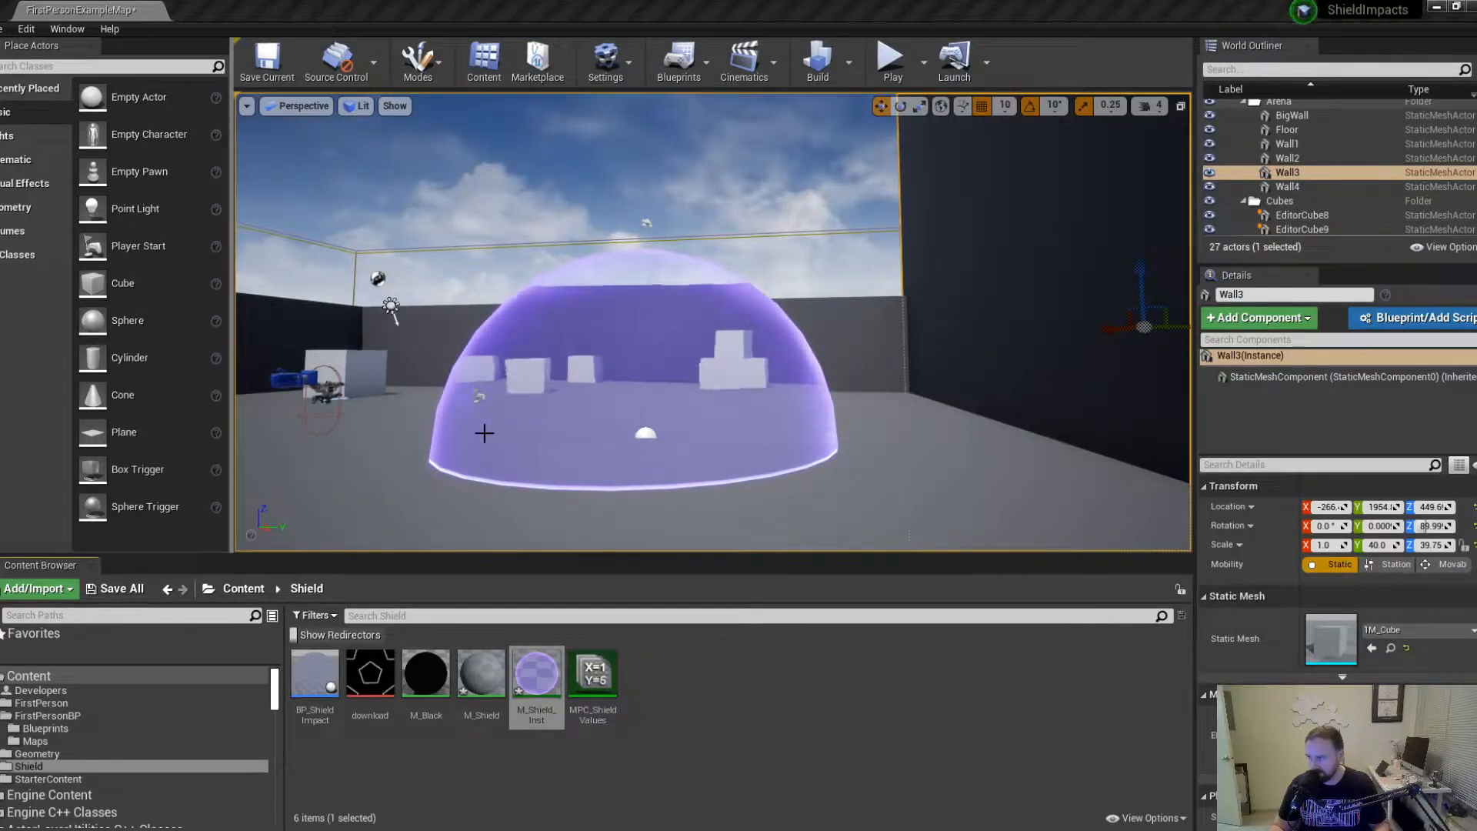
{"action": "key", "text": "w"}
{"action": "right_click_drag", "start_coordinate": [483, 431], "coordinate": [258, 400]}
{"action": "key", "text": "d"}
{"action": "key", "text": "s"}
{"action": "key", "text": "w"}
{"action": "key", "text": "s"}
{"action": "key", "text": "w"}
{"action": "key", "text": "s"}
{"action": "key", "text": "d"}
{"action": "key", "text": "w"}
{"action": "key", "text": "s"}
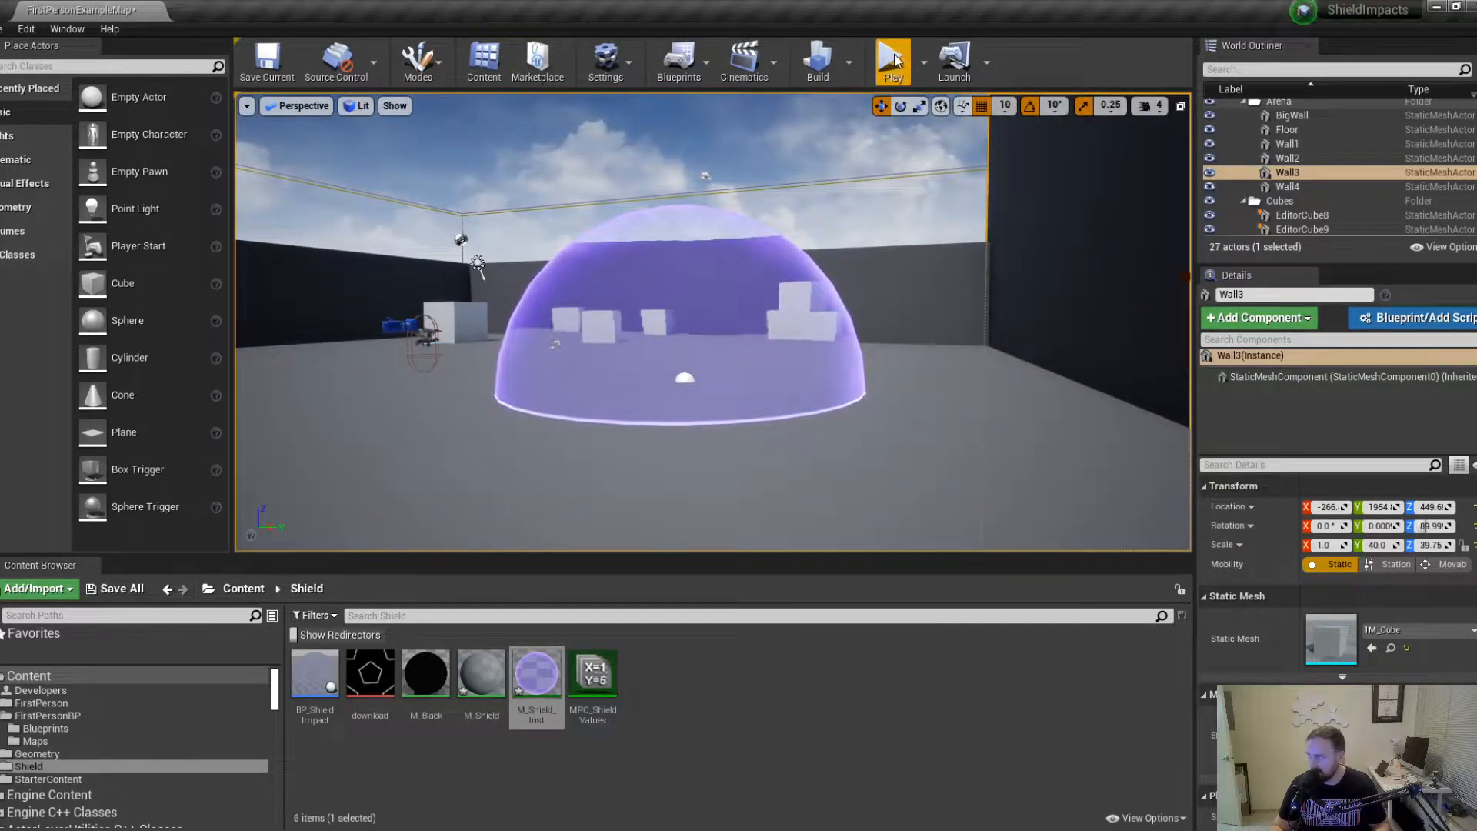
Start playing the level to view the shield dome in first person.
{"action": "left_click", "coordinate": [893, 58]}
{"action": "left_click", "coordinate": [799, 225]}
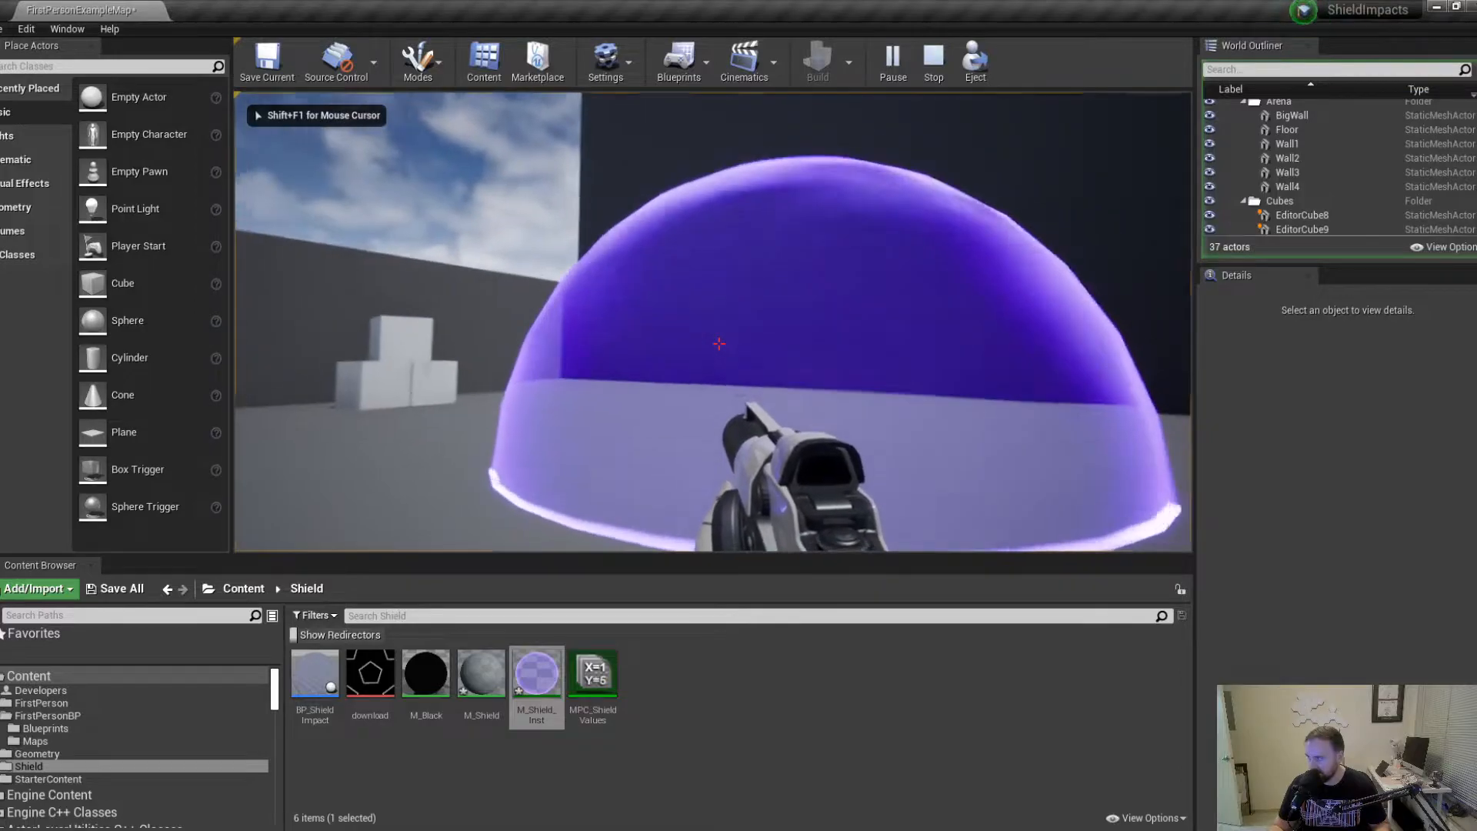
Back away from the shield dome, shoot it several times, and examine the impact spots up close and from farther back.
{"action": "key", "text": "s"}
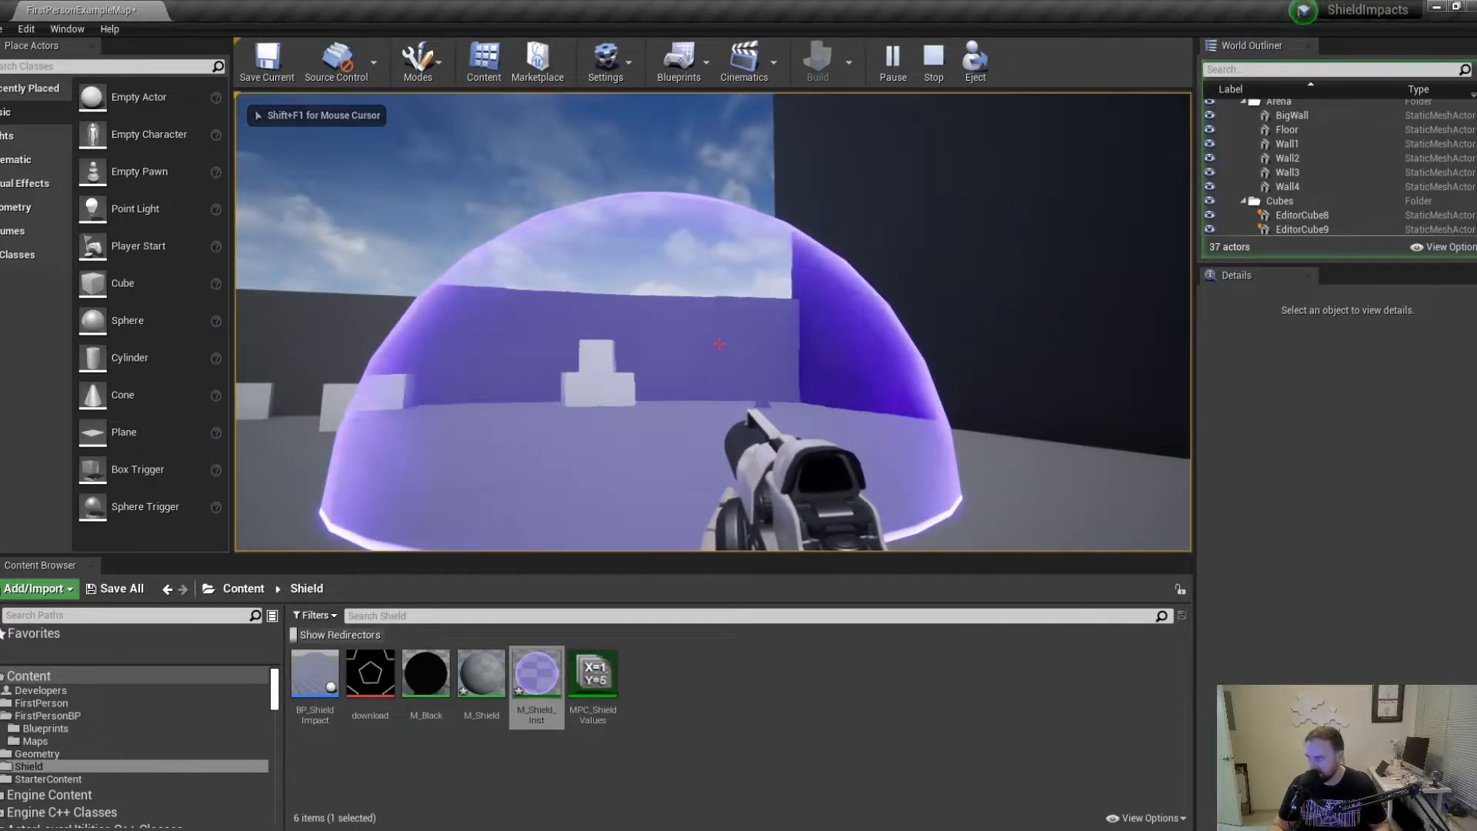
{"action": "key", "text": "s"}
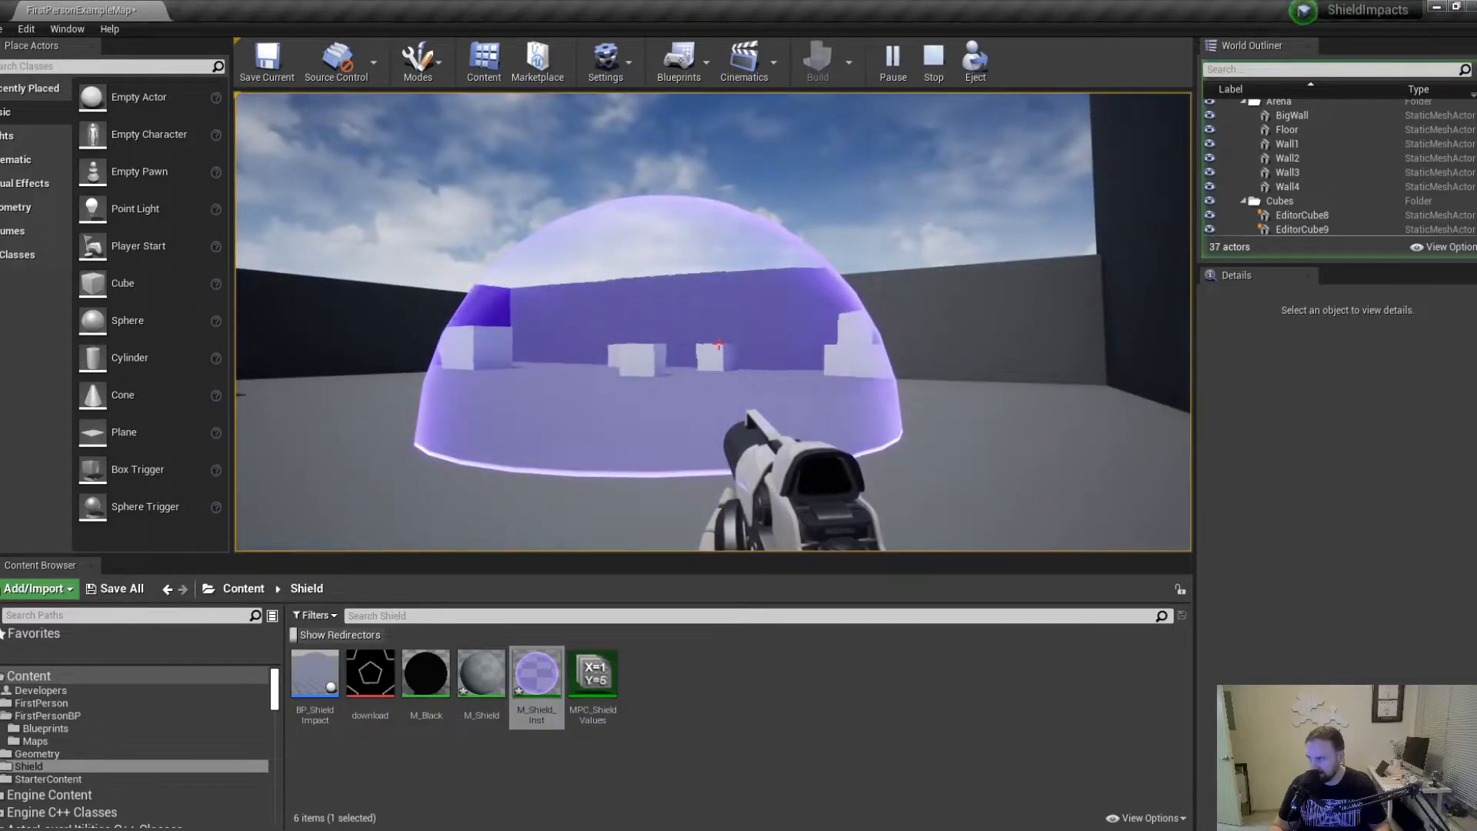
{"action": "left_click", "coordinate": [719, 344]}
{"action": "left_click", "coordinate": [718, 344]}
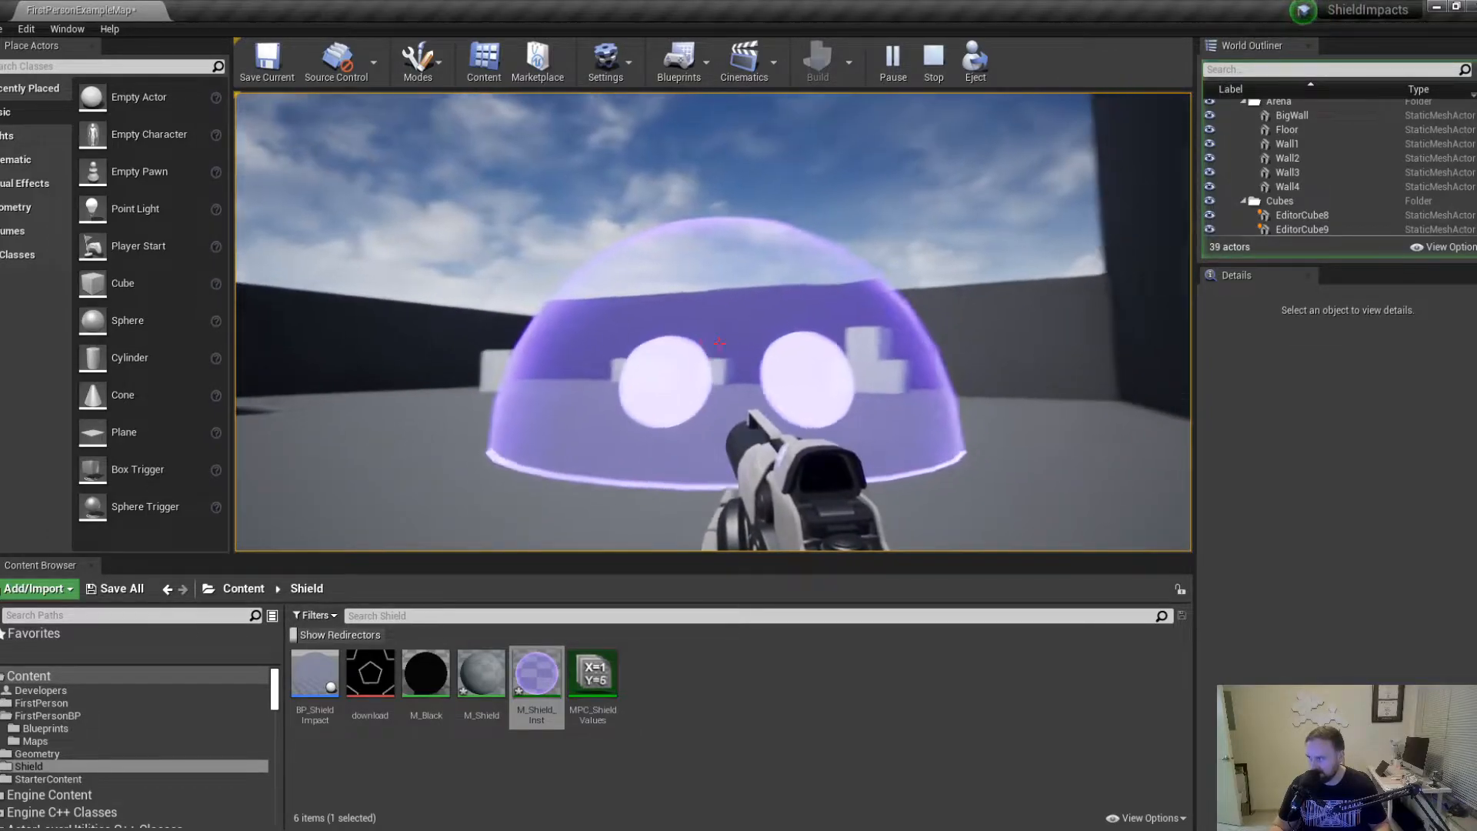
{"action": "left_click", "coordinate": [719, 344]}
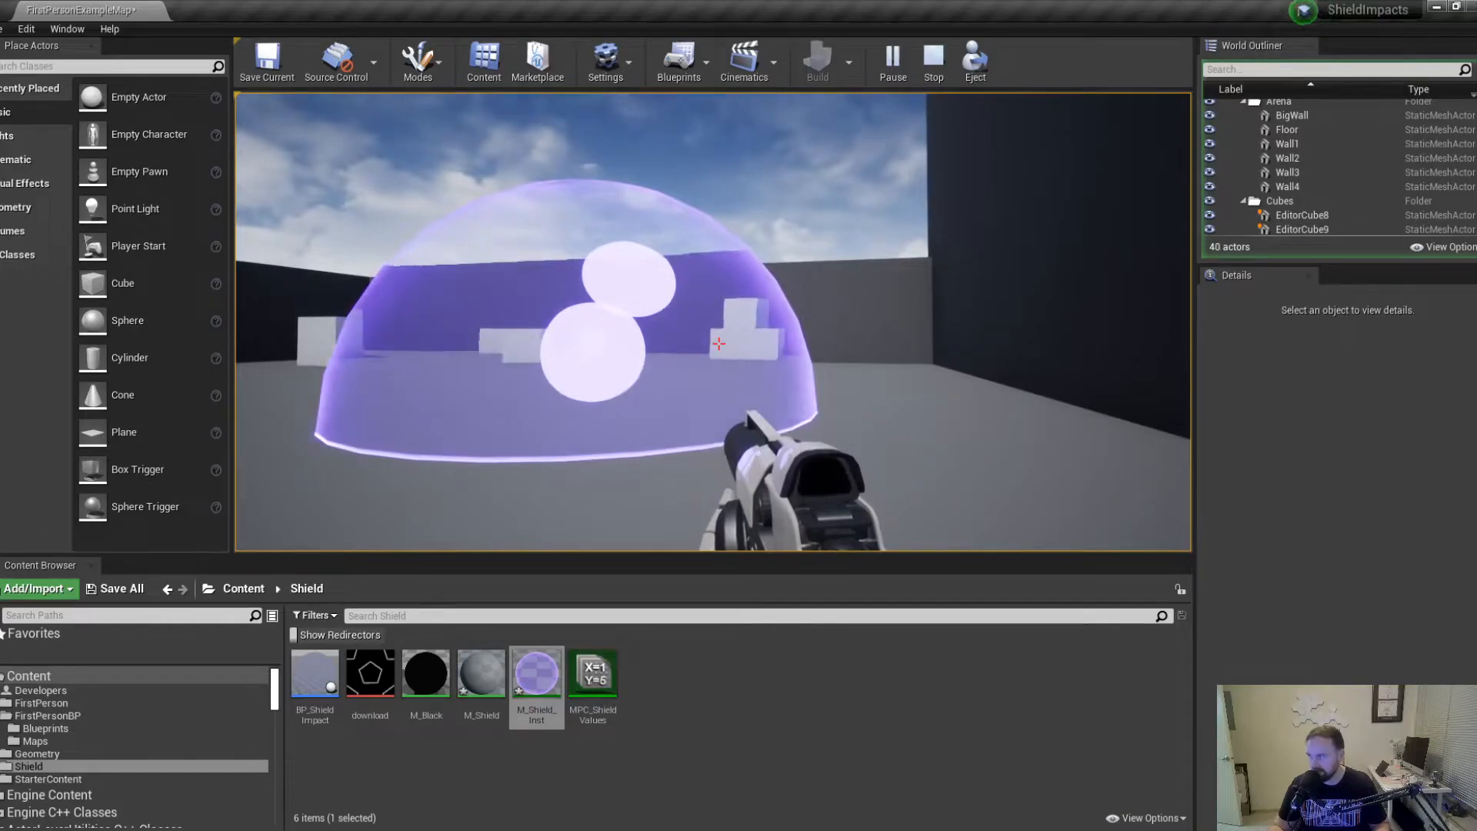
{"action": "left_click", "coordinate": [718, 344]}
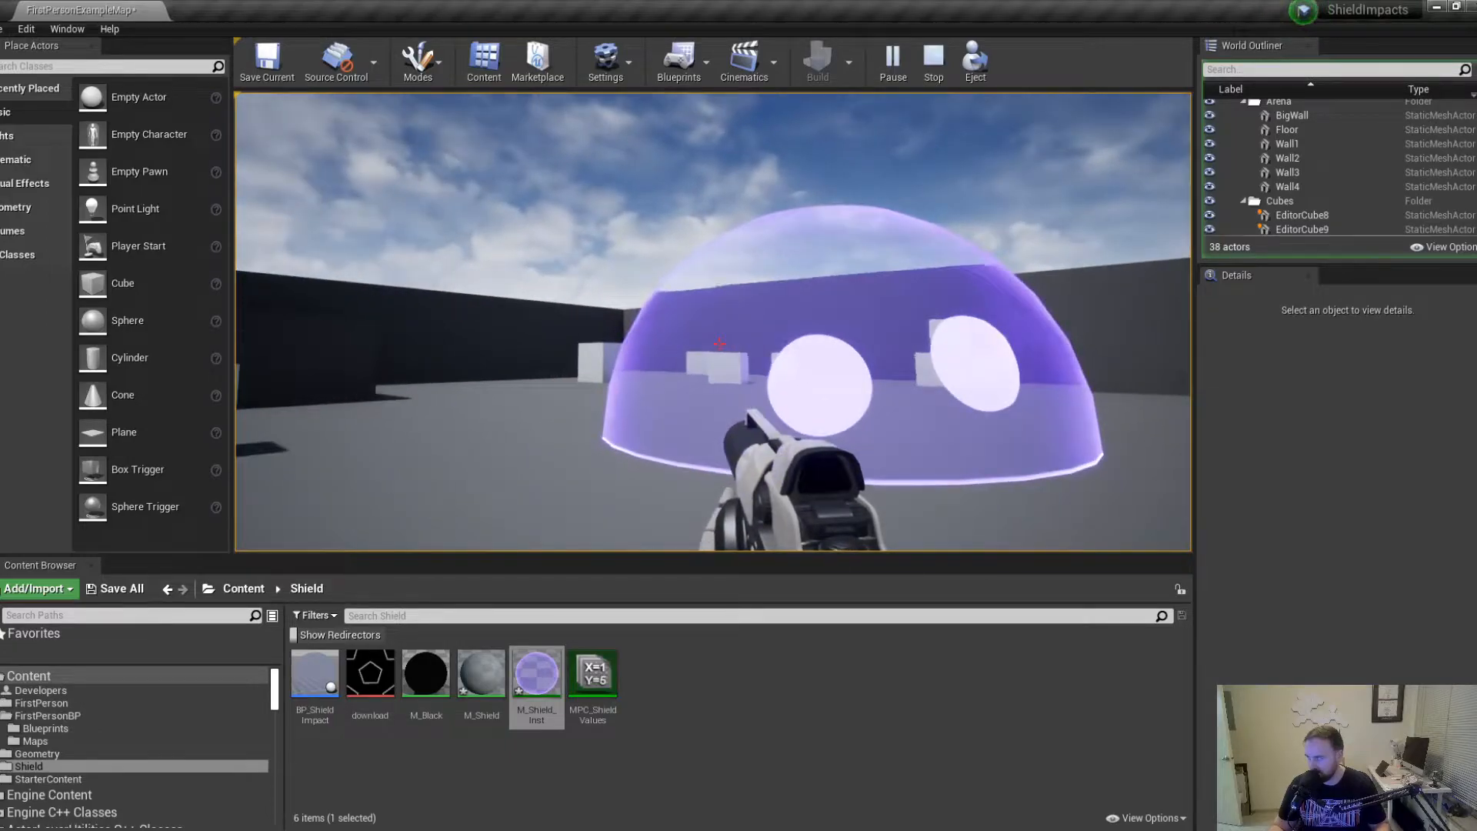
{"action": "key", "text": "w"}
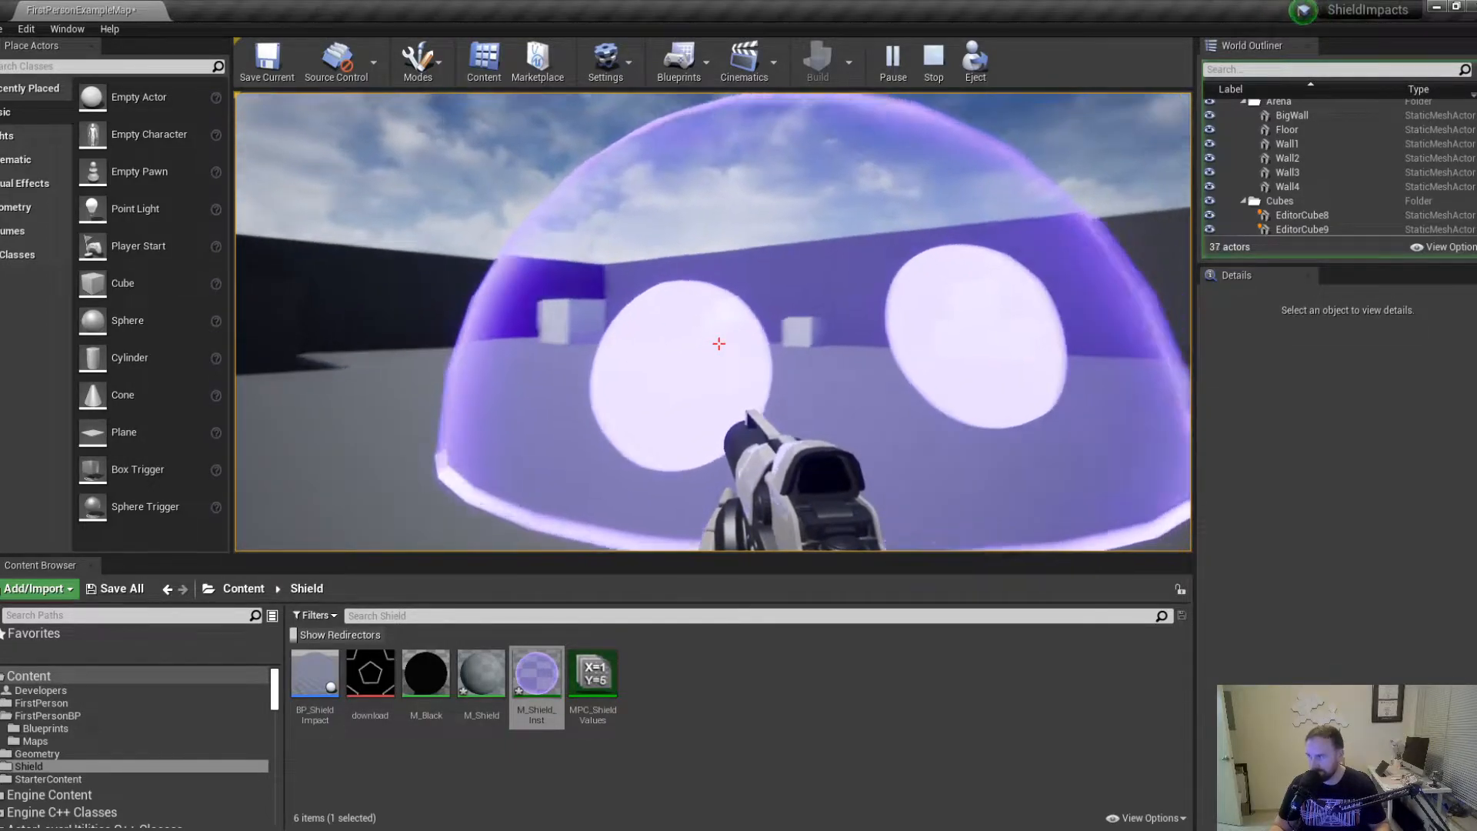
{"action": "key", "text": "d"}
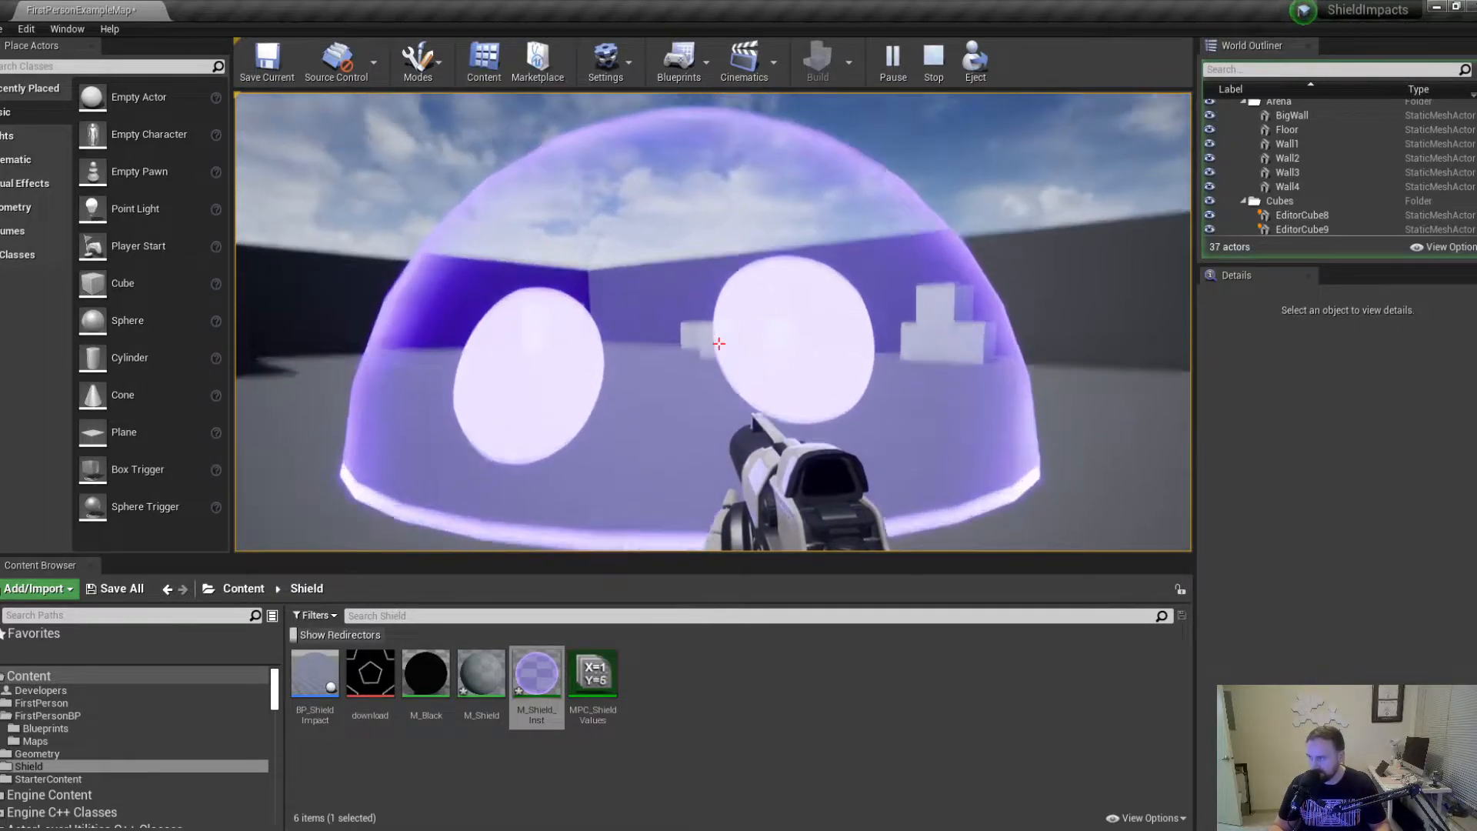
{"action": "key", "text": "s"}
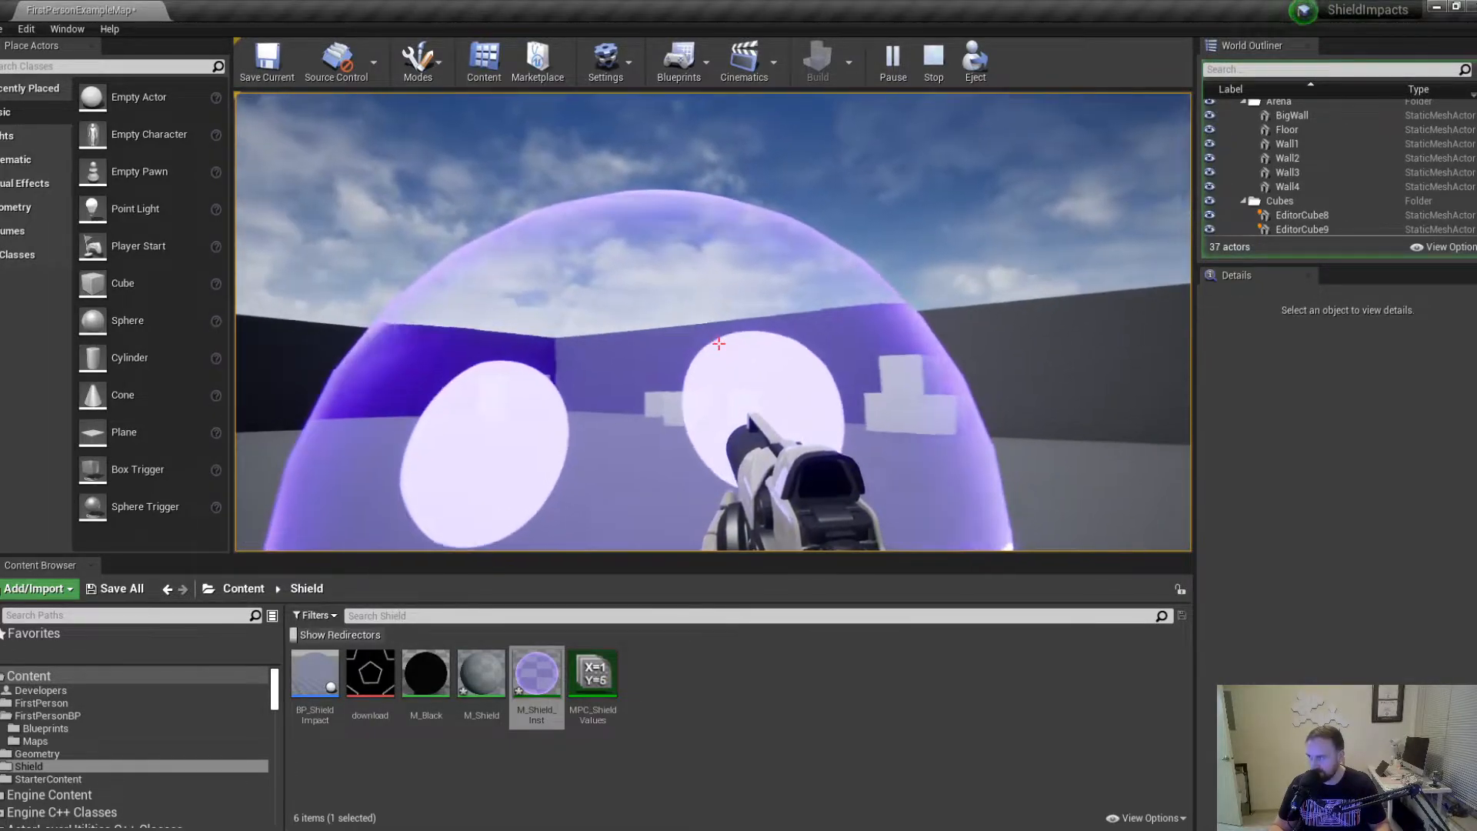
{"action": "key", "text": "w"}
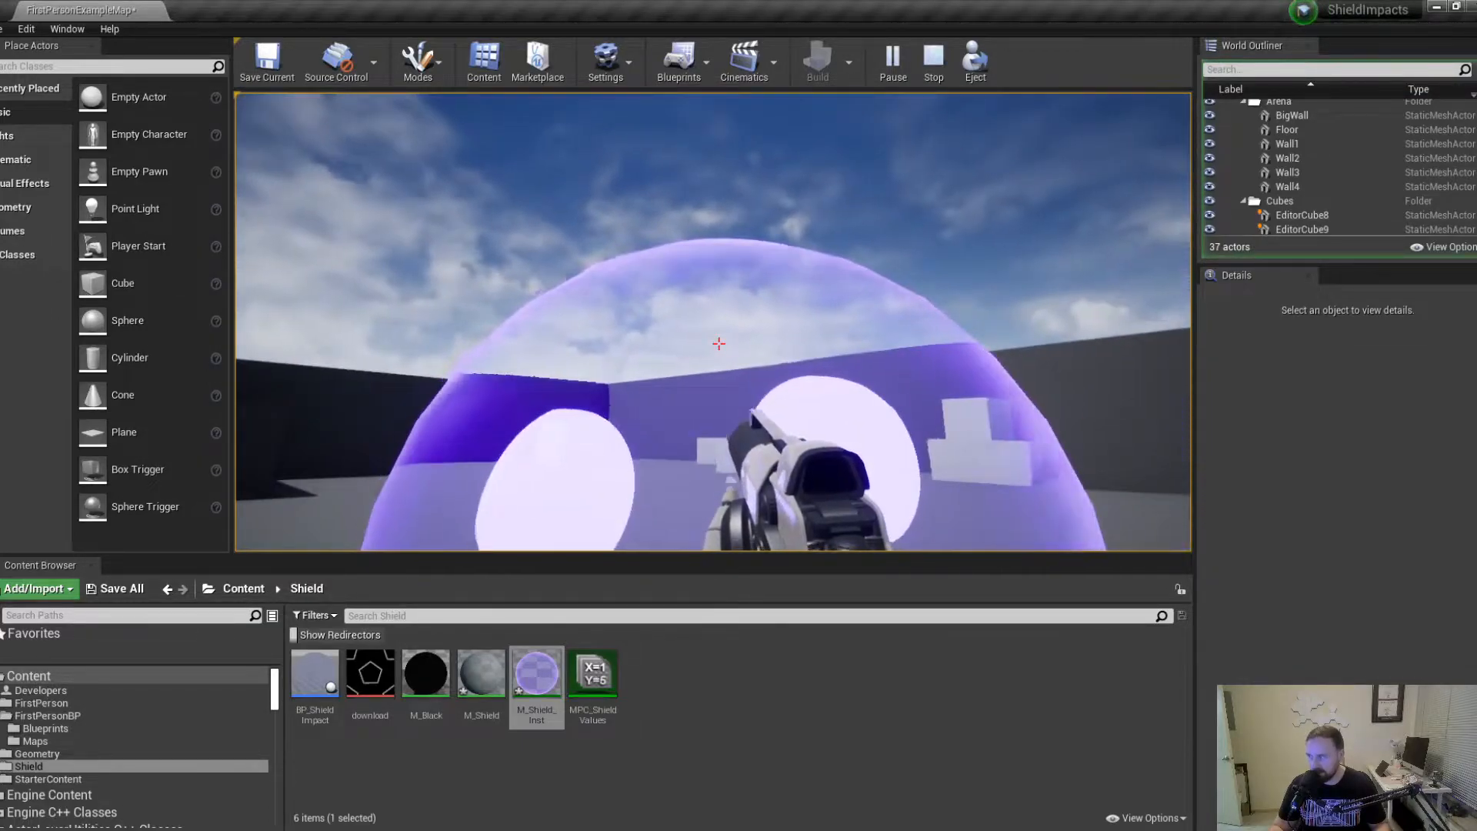
Fire repeated shots across the shield dome while moving around it to examine how the impact spots appear together.
{"action": "left_click", "coordinate": [719, 344]}
{"action": "left_click", "coordinate": [719, 344]}
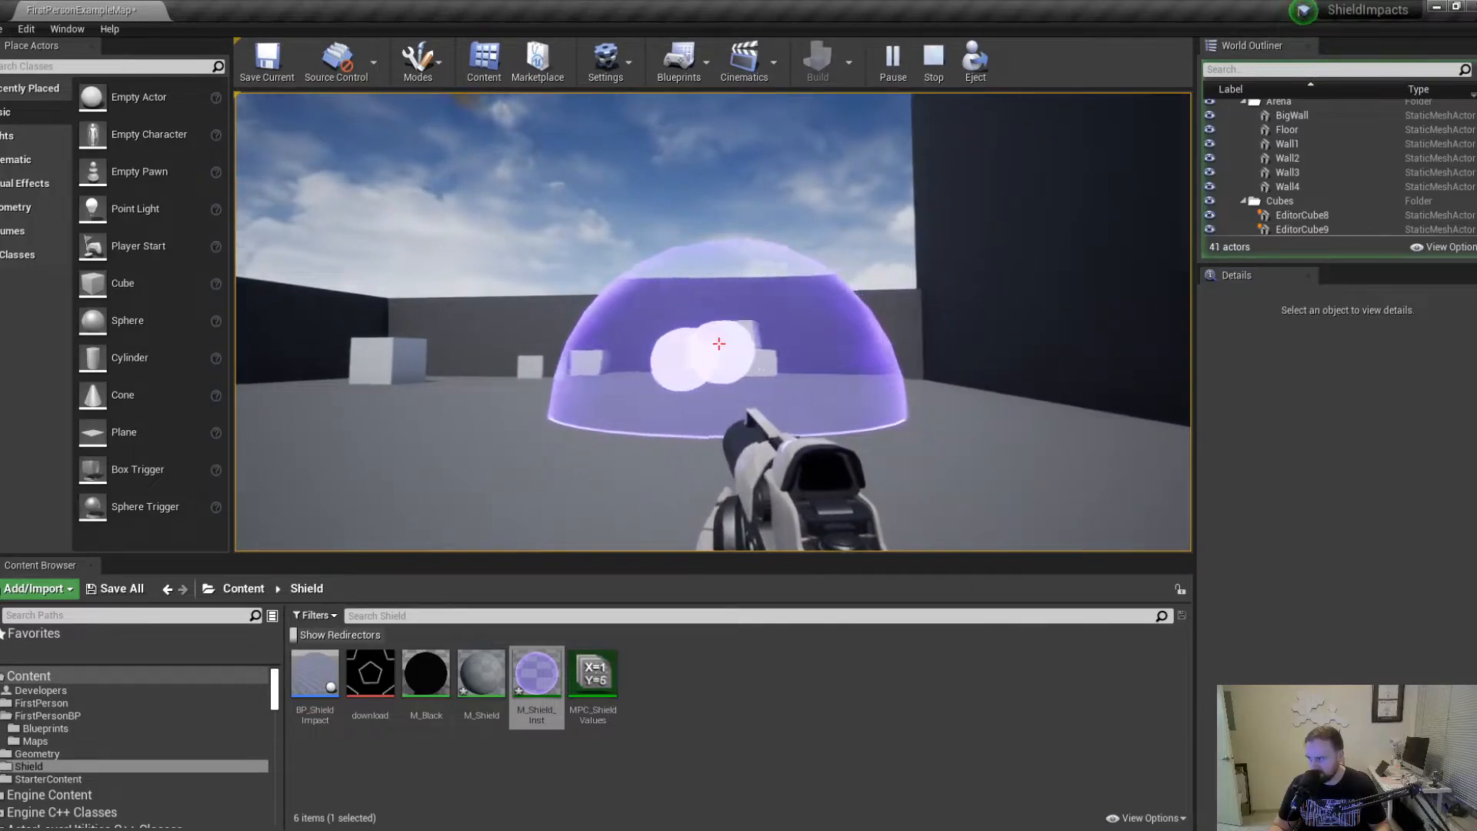
{"action": "left_click", "coordinate": [719, 344]}
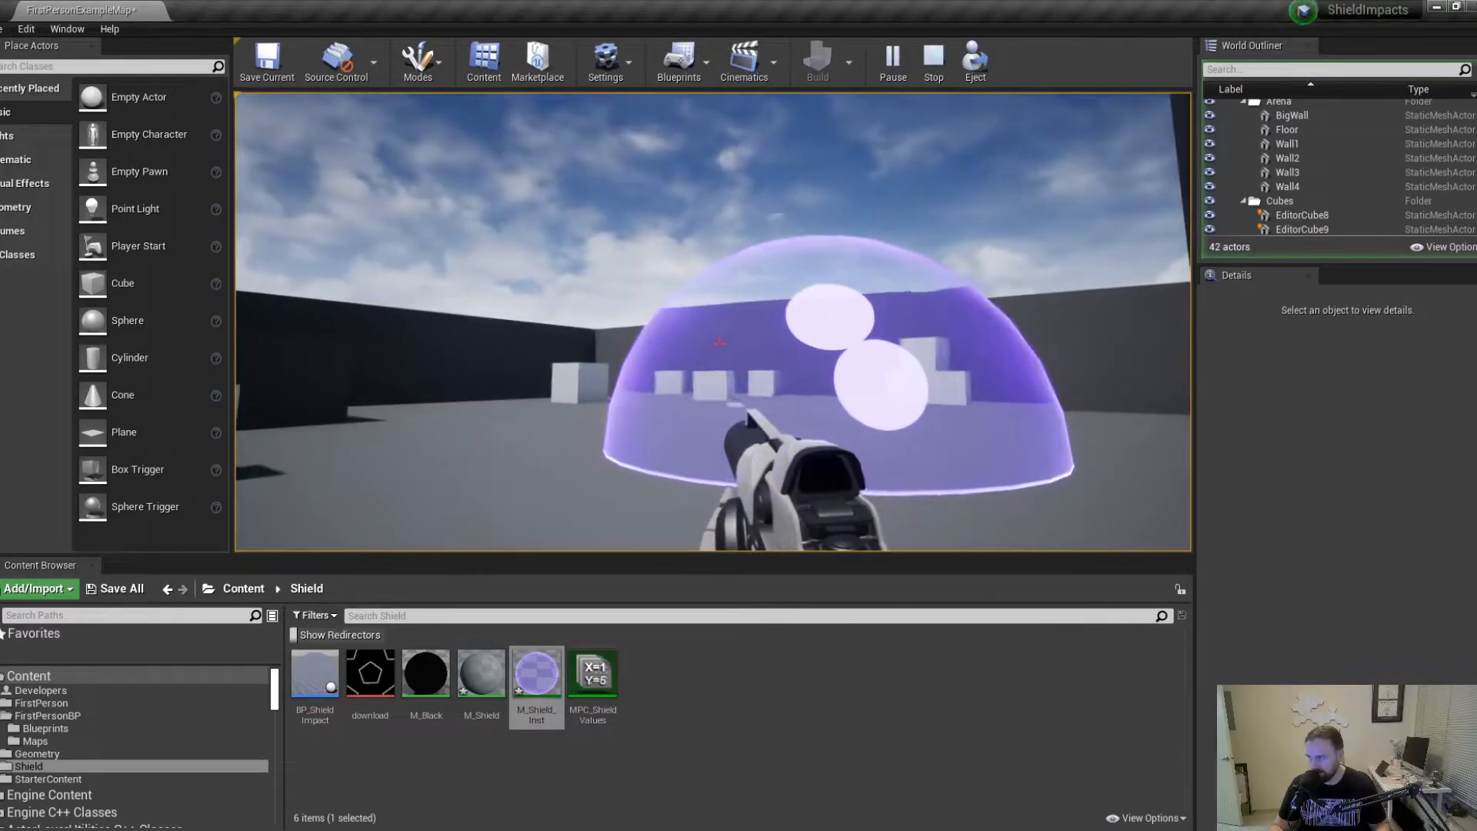
{"action": "left_click", "coordinate": [719, 344]}
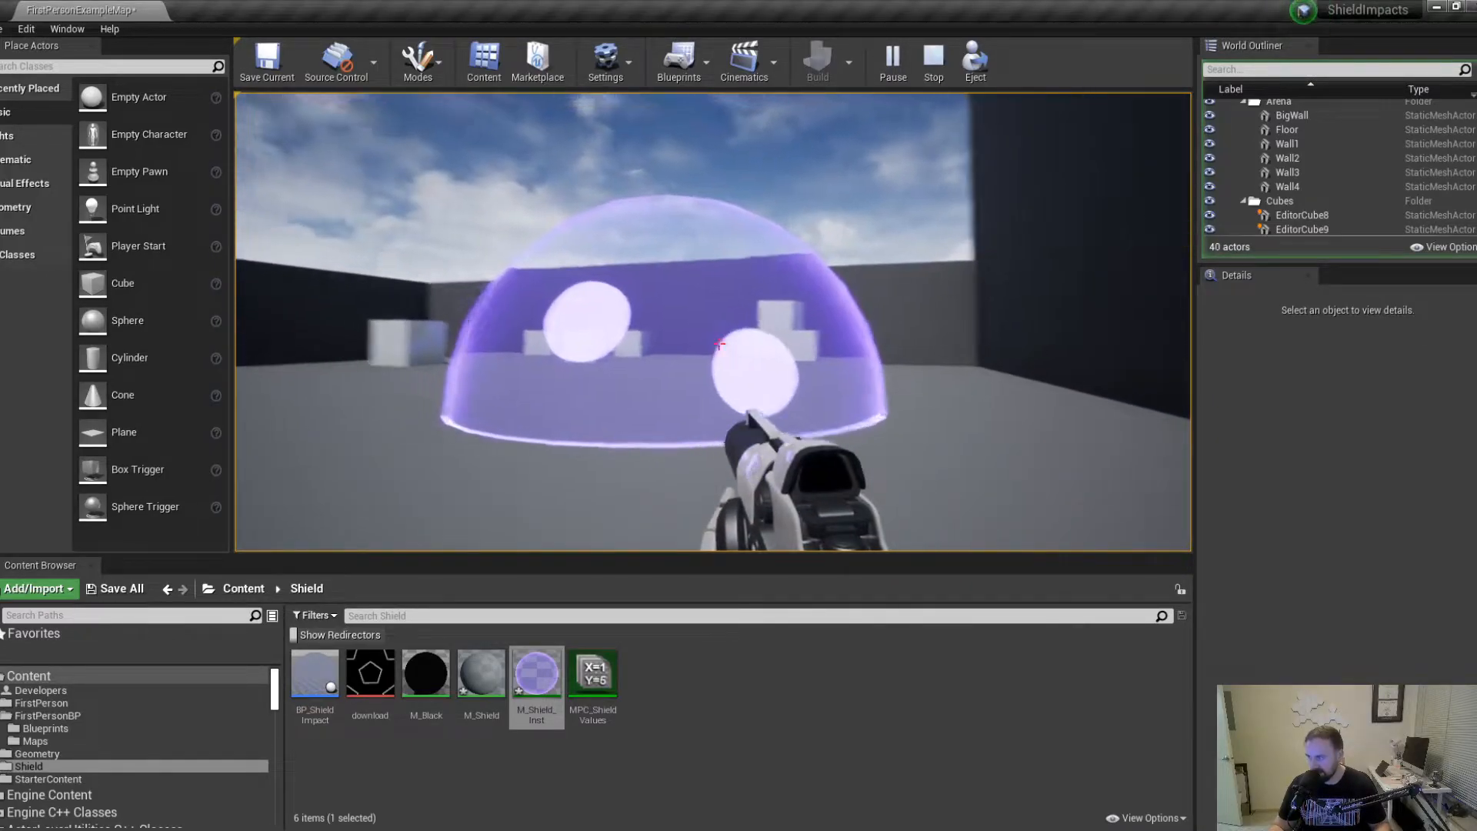
{"action": "left_click", "coordinate": [719, 344]}
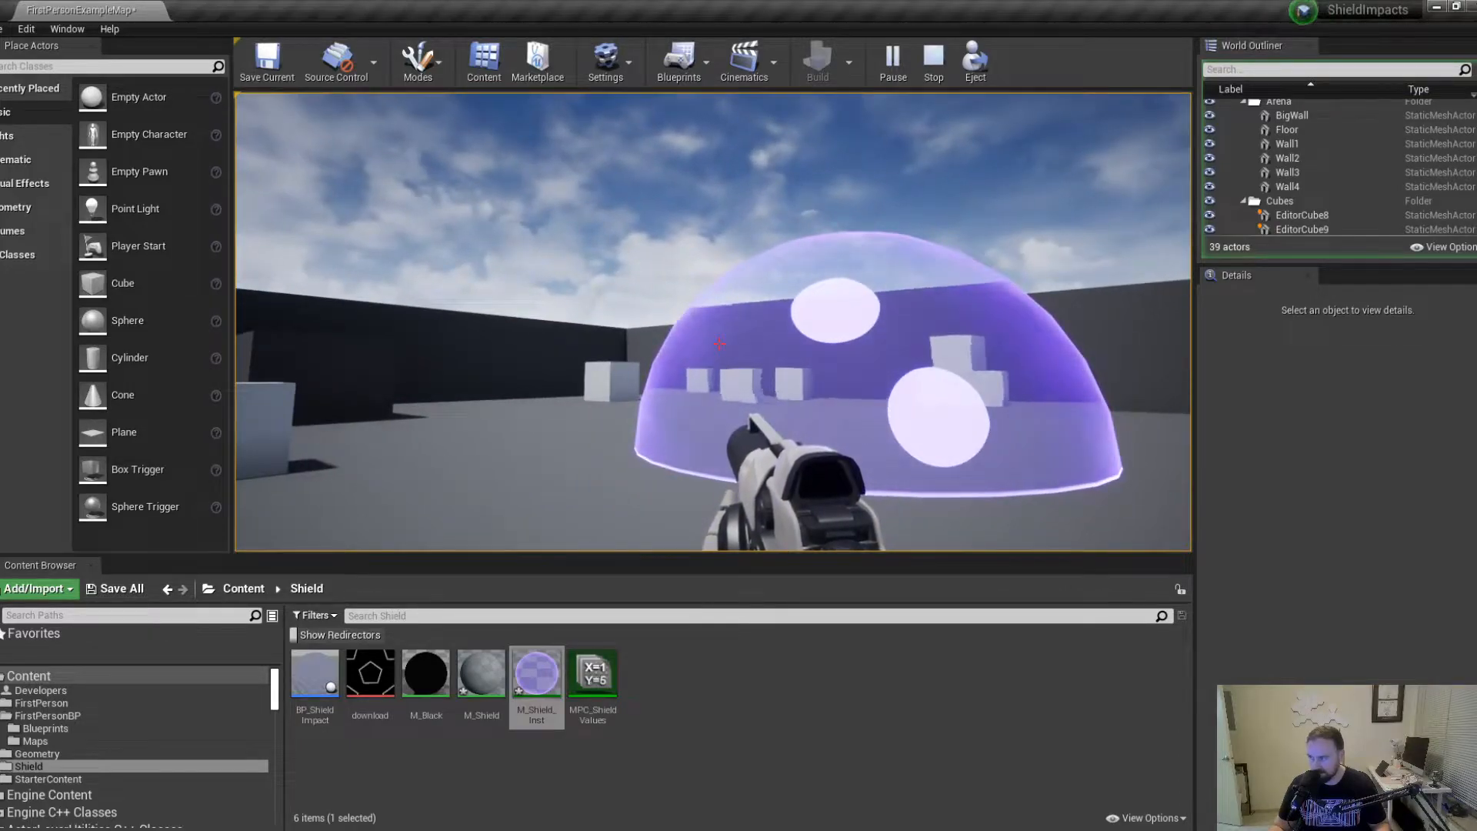
{"action": "left_click", "coordinate": [719, 344]}
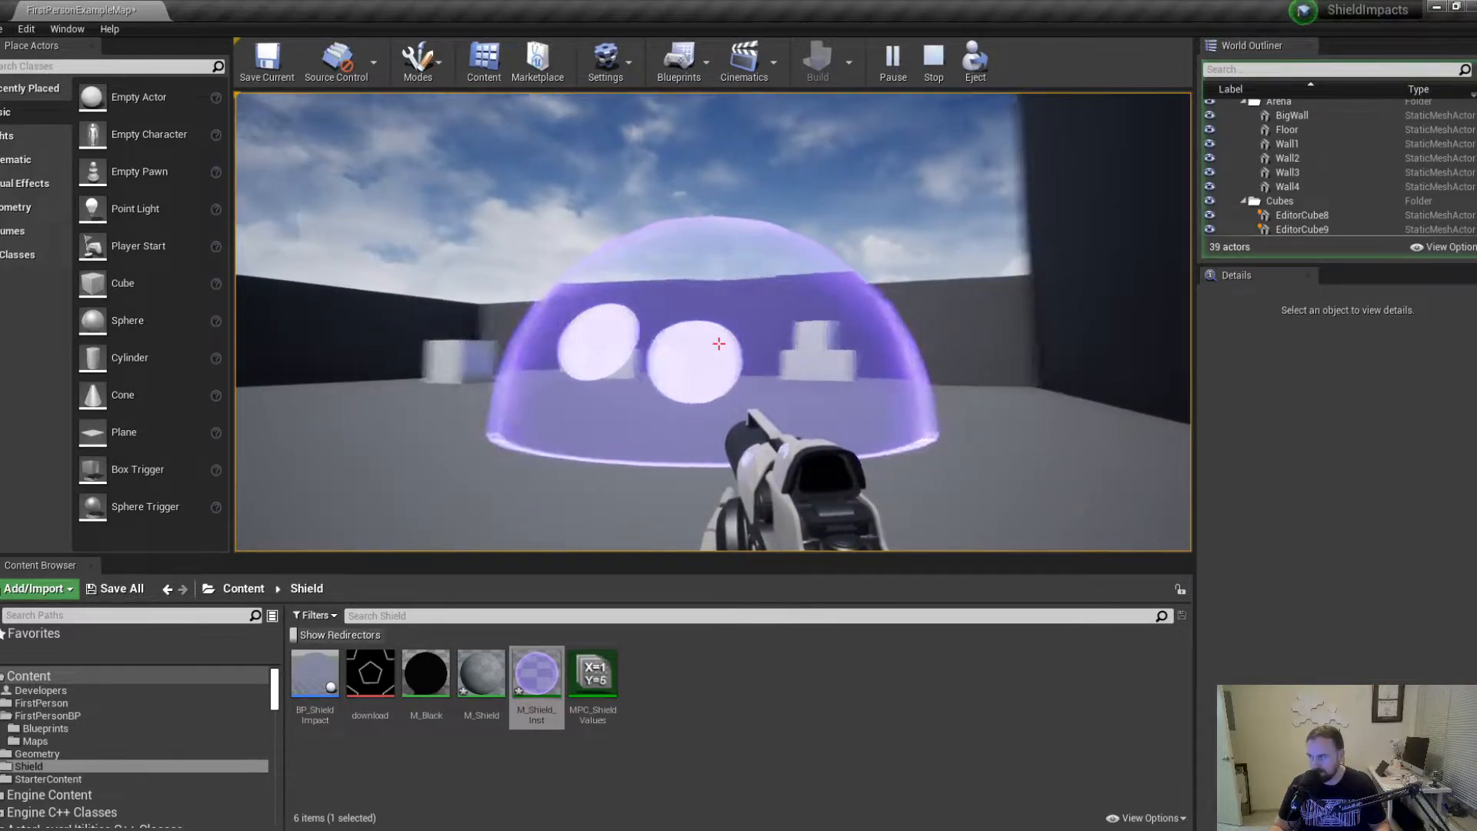
{"action": "left_click", "coordinate": [718, 344]}
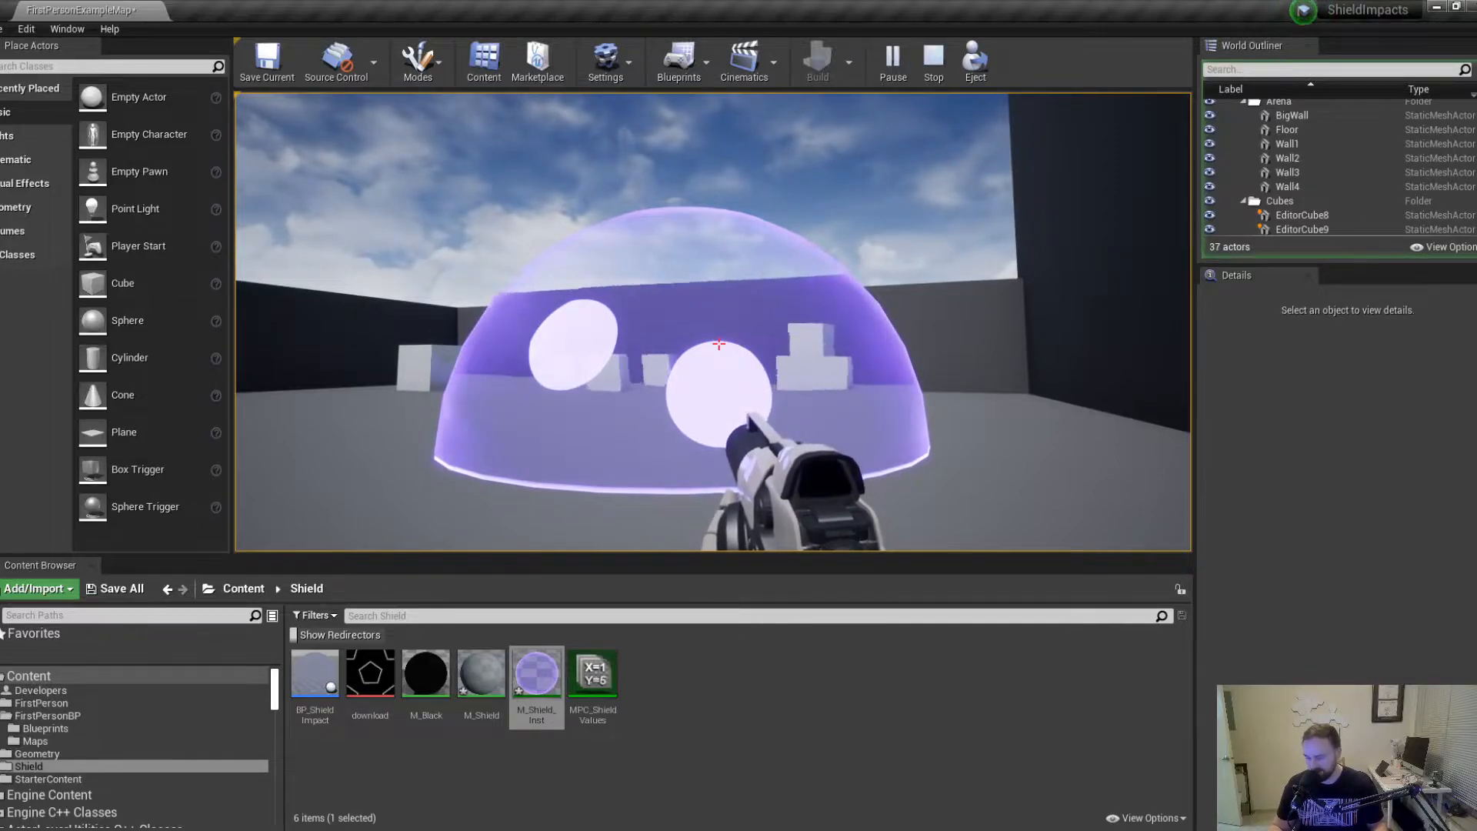
{"action": "left_click", "coordinate": [719, 344]}
{"action": "left_click", "coordinate": [718, 344]}
{"action": "left_click", "coordinate": [719, 344]}
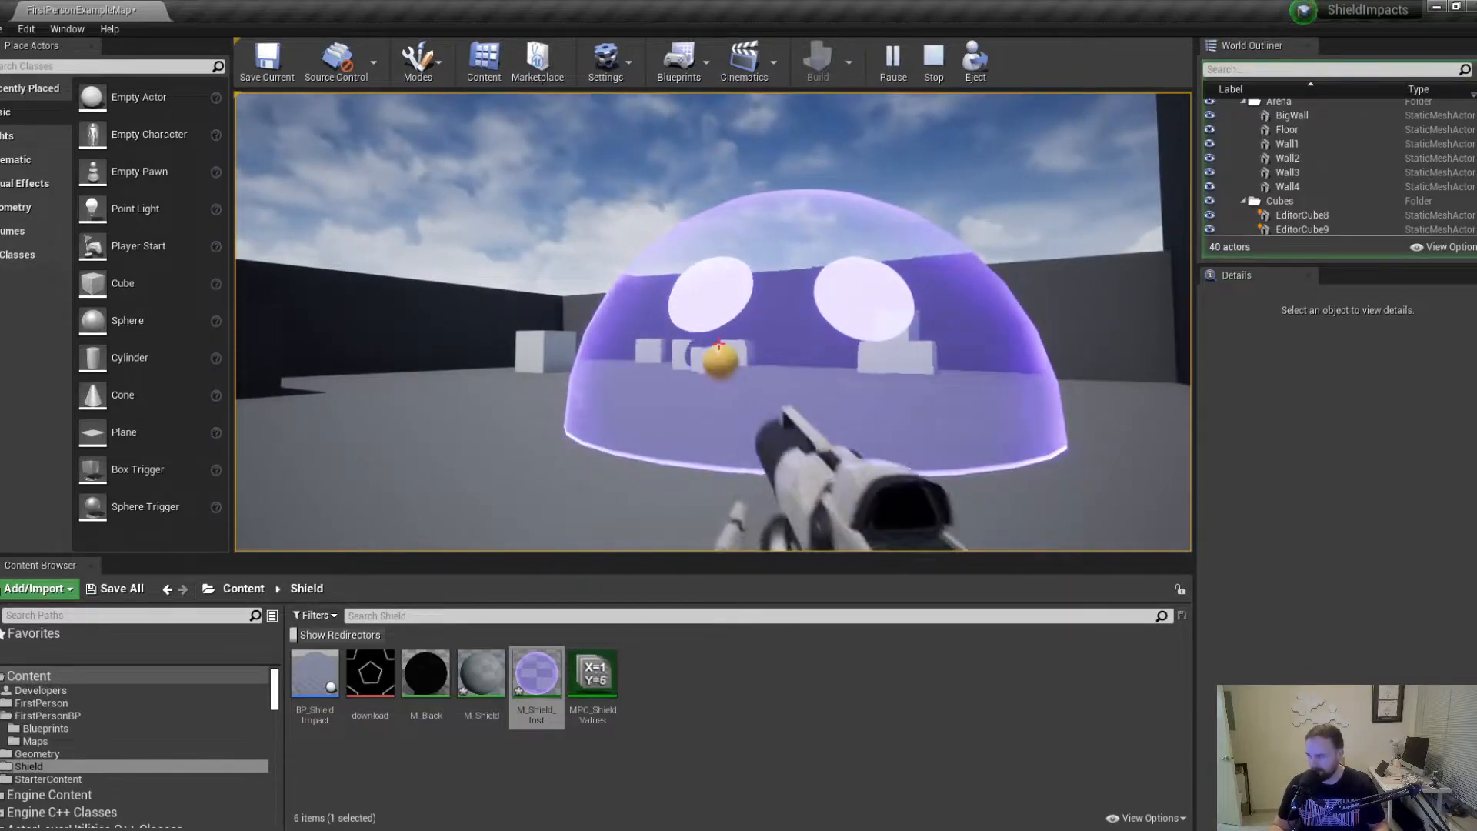
{"action": "left_click", "coordinate": [718, 344]}
{"action": "left_click", "coordinate": [719, 344]}
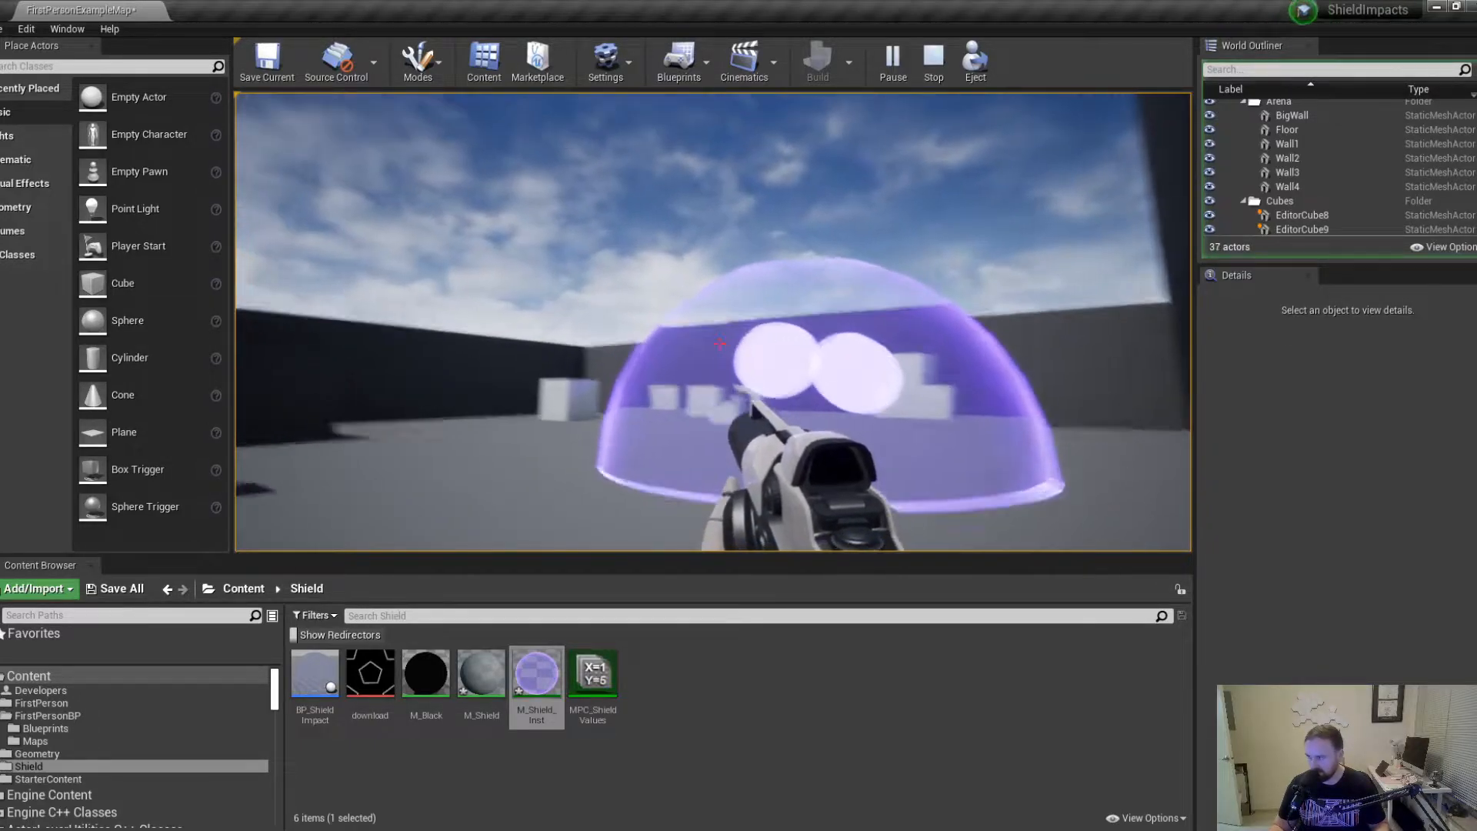
{"action": "left_click", "coordinate": [718, 344]}
{"action": "left_click", "coordinate": [719, 344]}
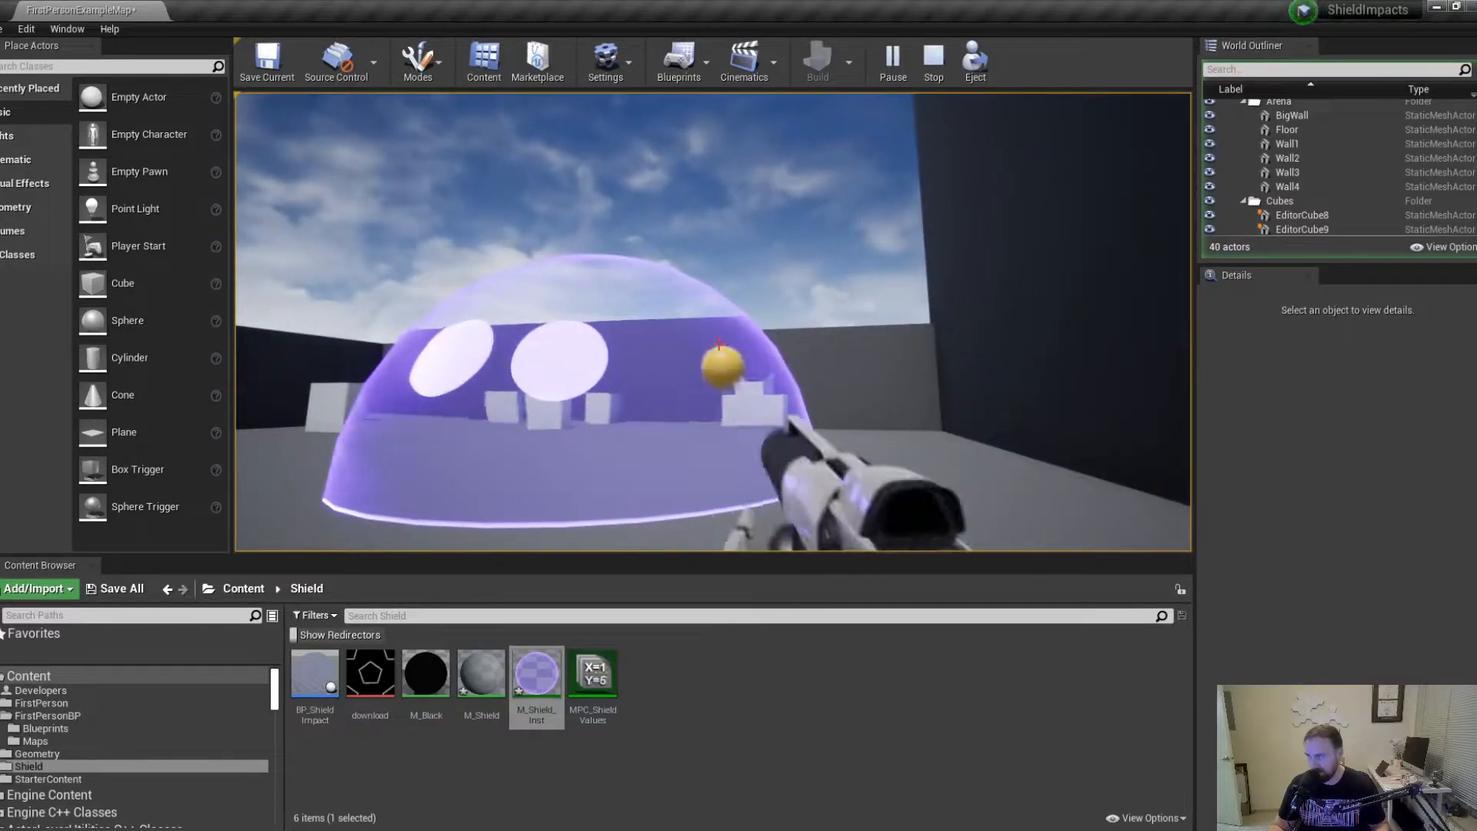
{"action": "left_click", "coordinate": [718, 344]}
{"action": "left_click", "coordinate": [719, 343]}
{"action": "left_click", "coordinate": [719, 344]}
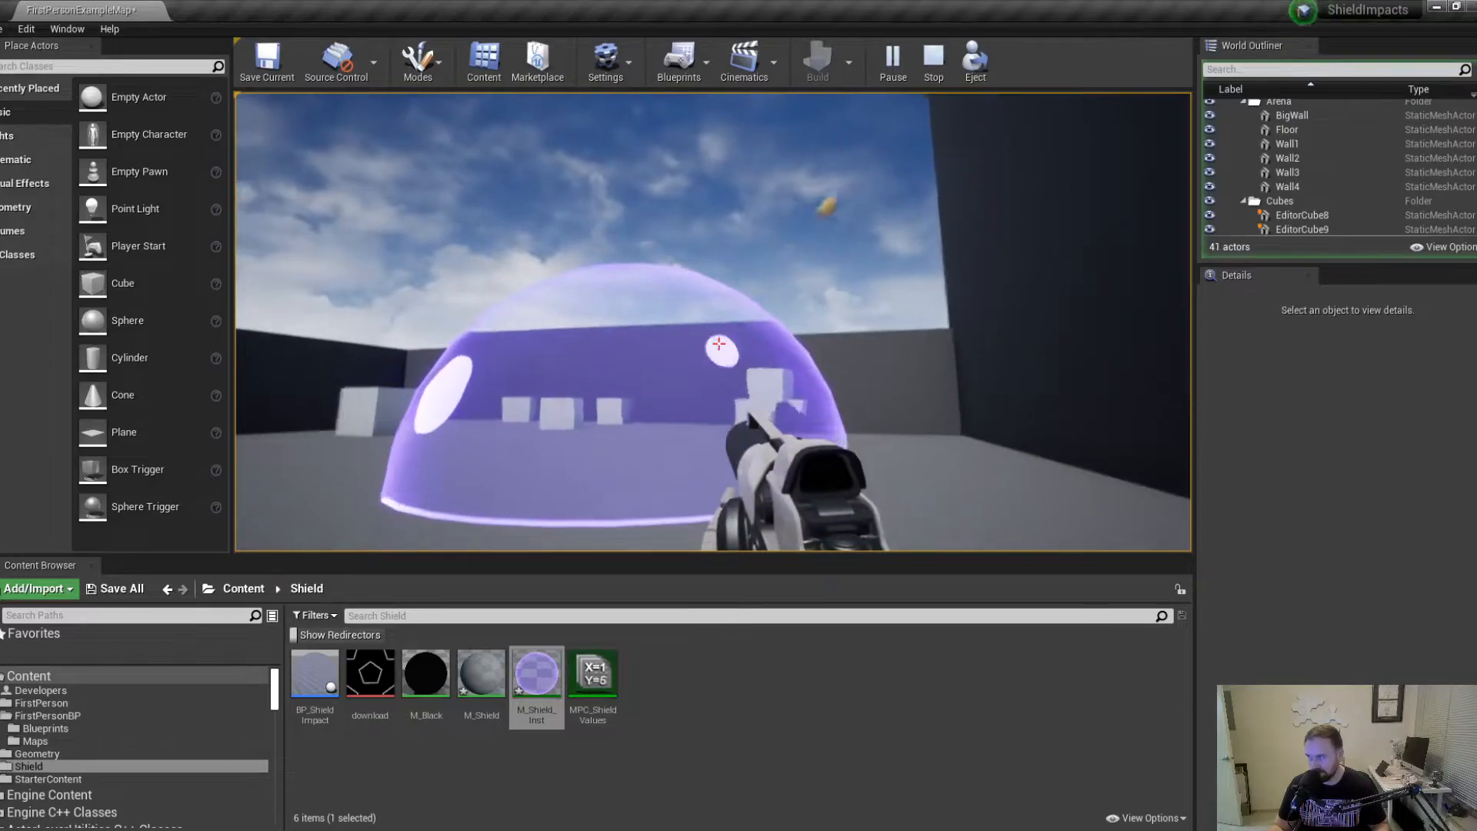
{"action": "left_click", "coordinate": [718, 344]}
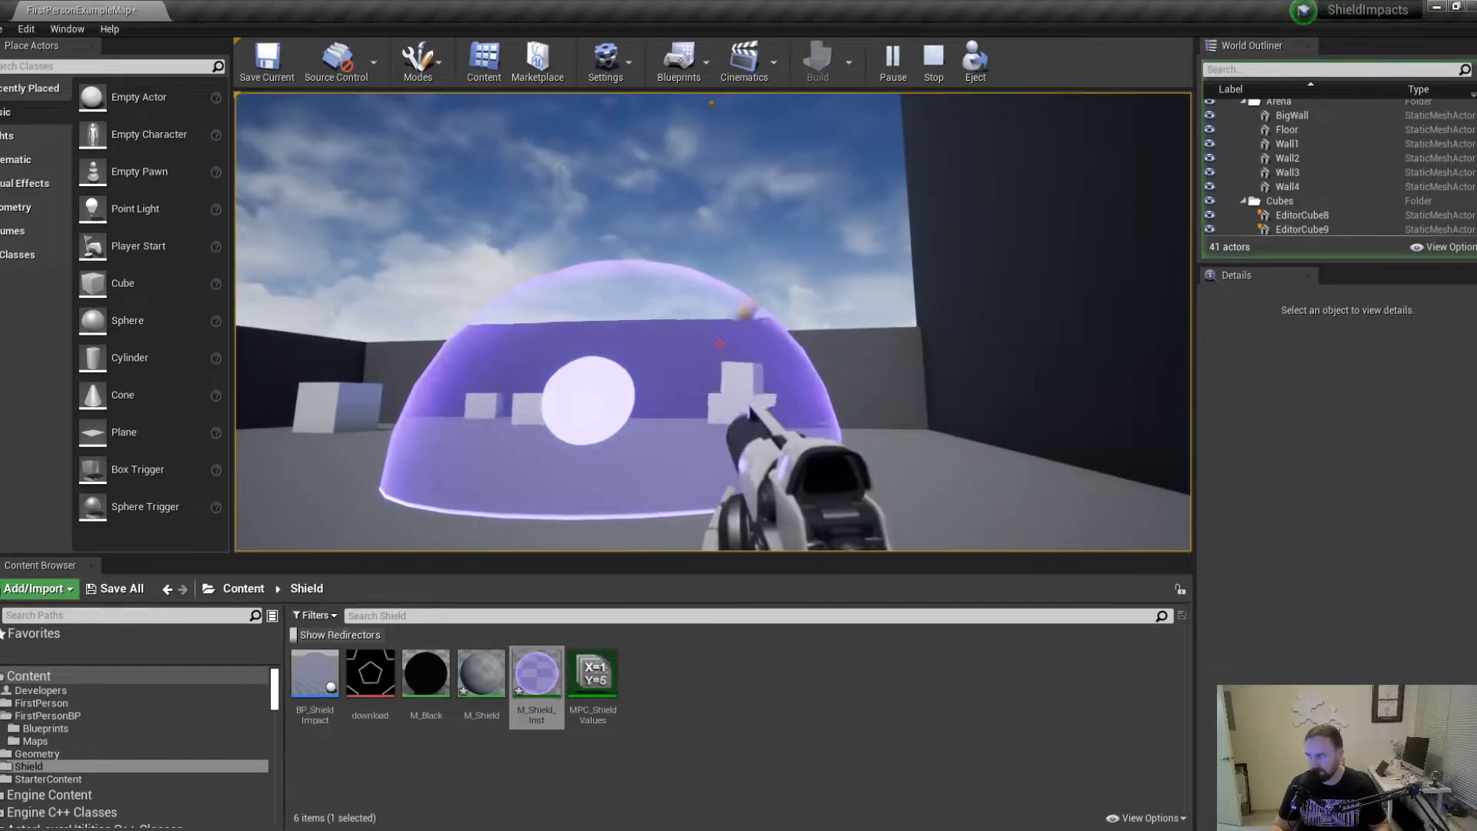
{"action": "left_click", "coordinate": [719, 344]}
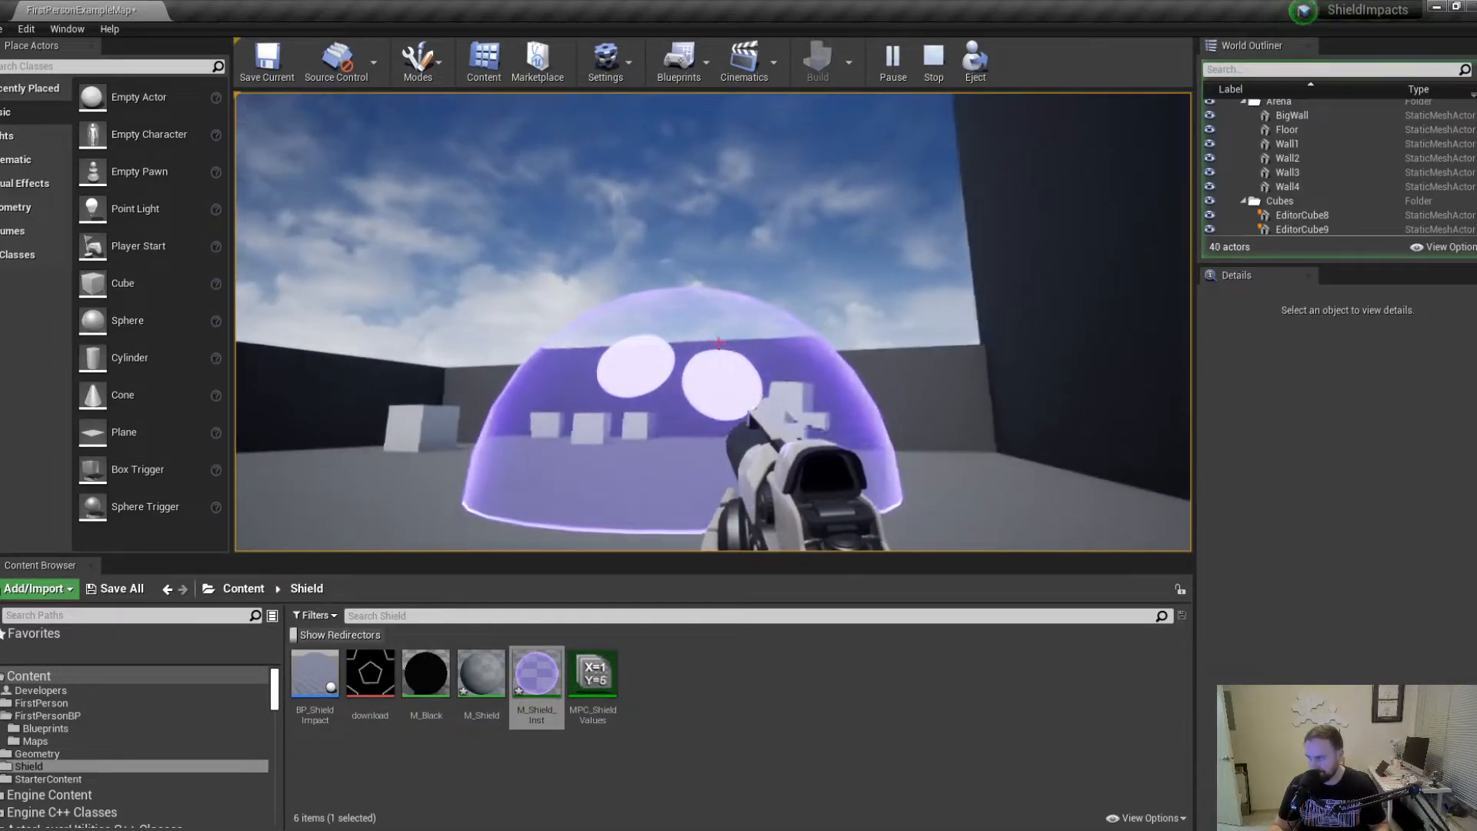
Stop the play session and bring the M_Shield material graph back into view.
{"action": "key", "text": "shift+F1"}
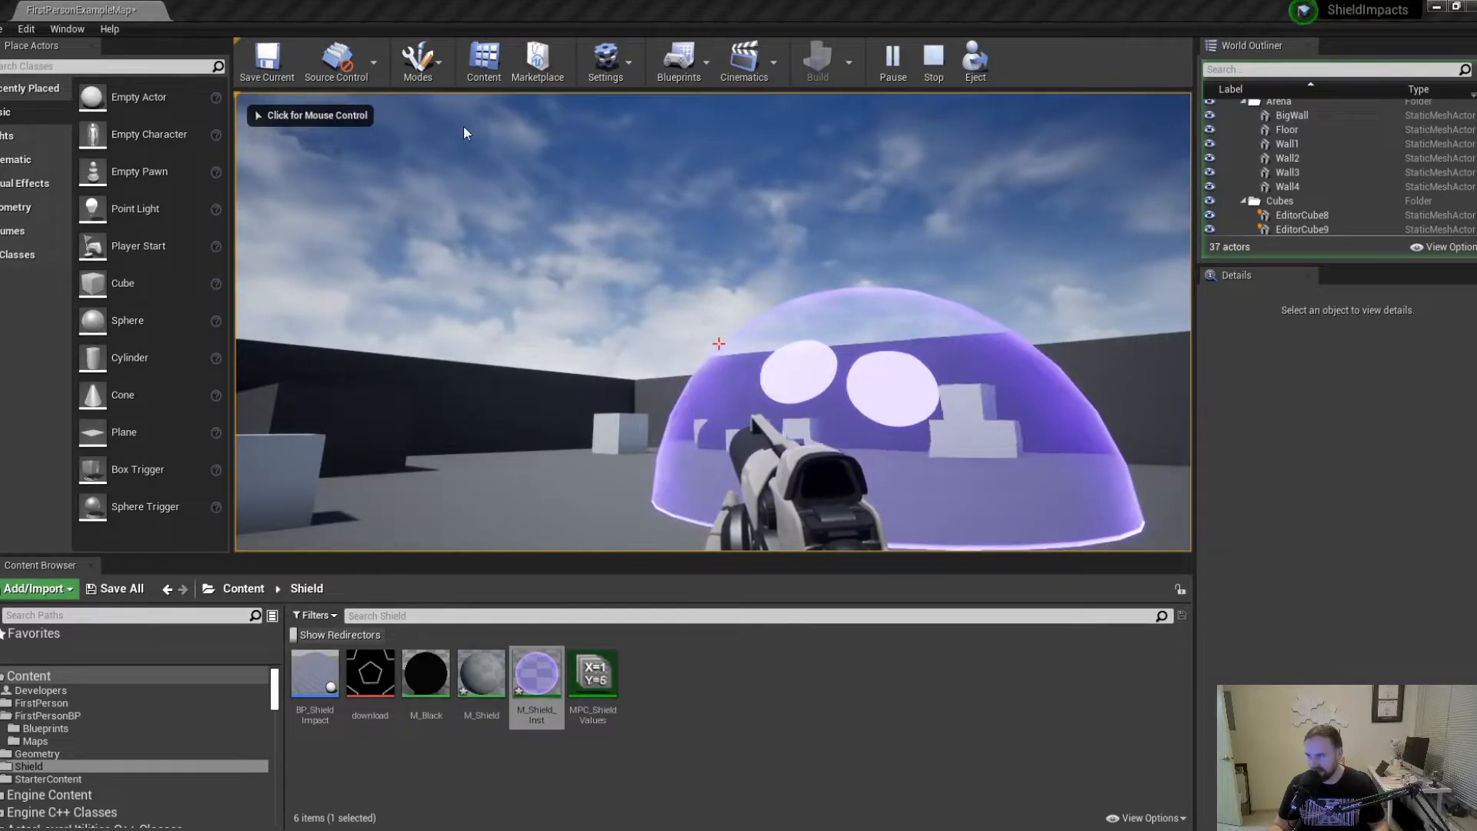
{"action": "left_click", "coordinate": [934, 67]}
{"action": "left_click_drag", "start_coordinate": [0, 199], "coordinate": [1108, 1]}
{"action": "scroll", "coordinate": [597, 211], "scroll_direction": "down", "scroll_amount": 5}
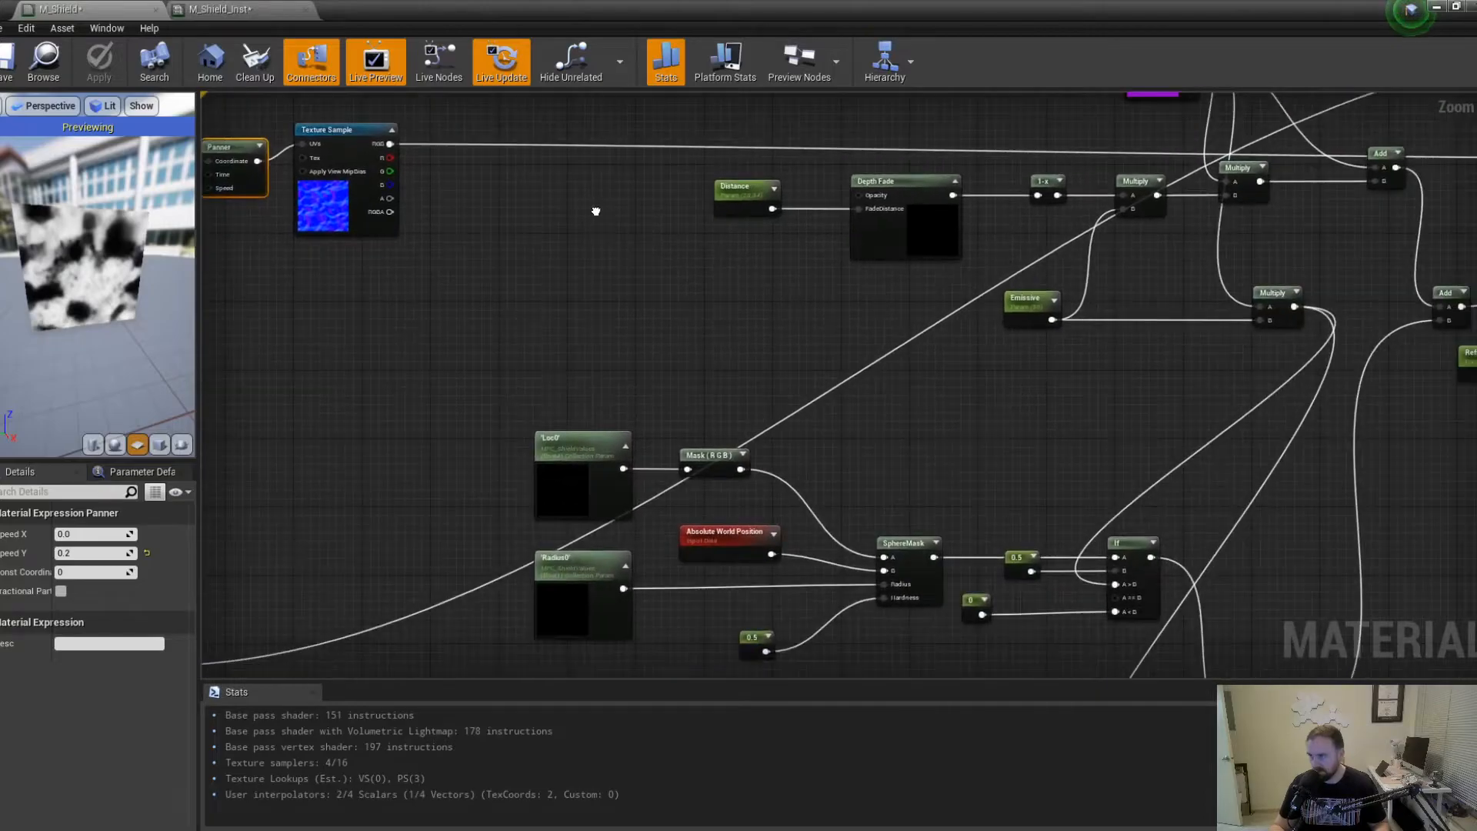
Move the panning noise texture nodes upward in the graph, clear of the impact nodes.
{"action": "right_click_drag", "start_coordinate": [677, 374], "coordinate": [802, 245]}
{"action": "left_click_drag", "start_coordinate": [334, 331], "coordinate": [574, 480]}
{"action": "left_click_drag", "start_coordinate": [453, 465], "coordinate": [420, 254]}
{"action": "left_click", "coordinate": [335, 304]}
Reposition both SphereMask node chains with their Add node and enclose them in a comment named Impact.
{"action": "left_click_drag", "start_coordinate": [620, 231], "coordinate": [1131, 508]}
{"action": "left_click_drag", "start_coordinate": [922, 299], "coordinate": [851, 392]}
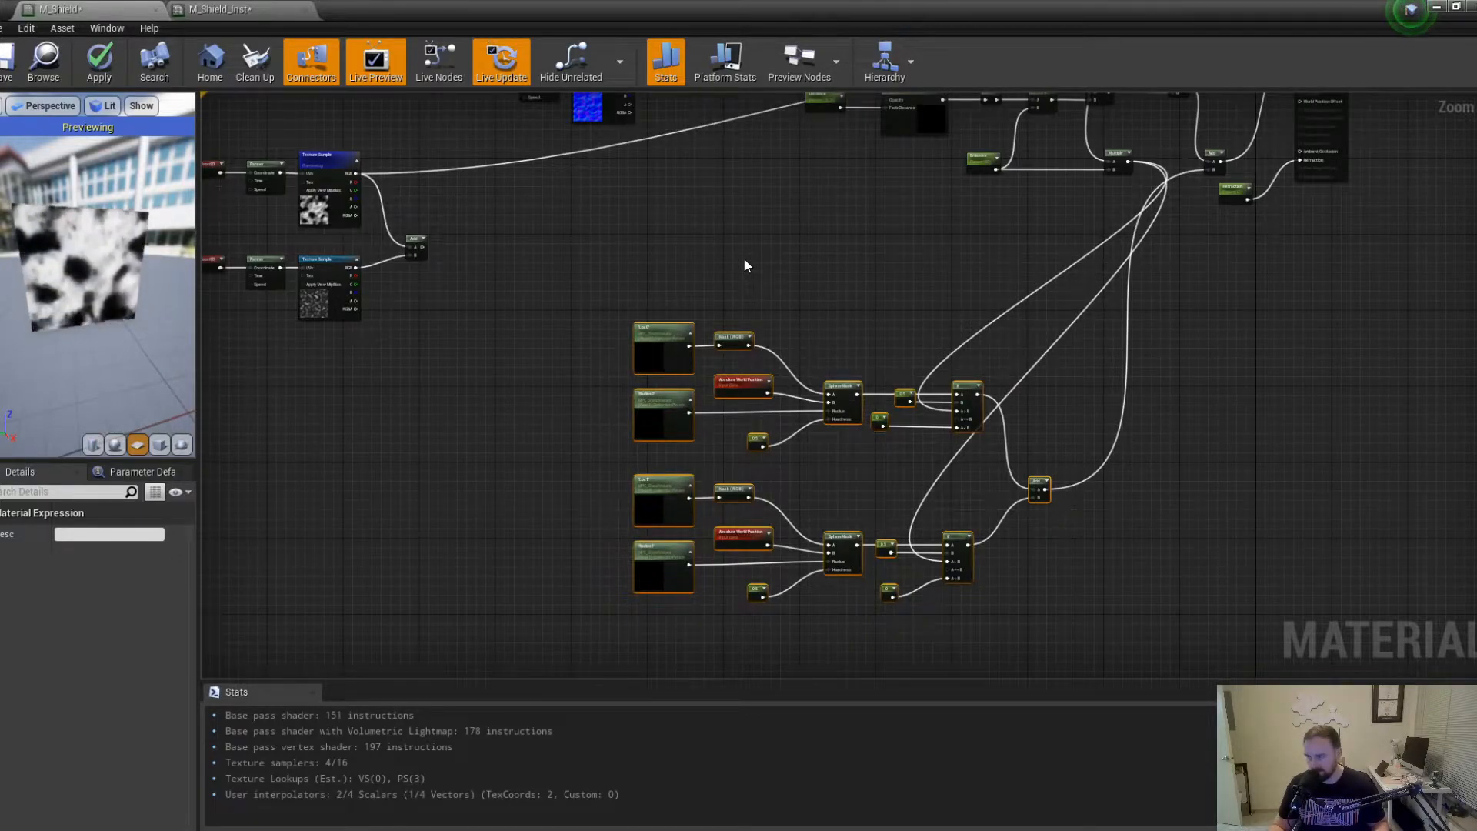
{"action": "key", "text": "c"}
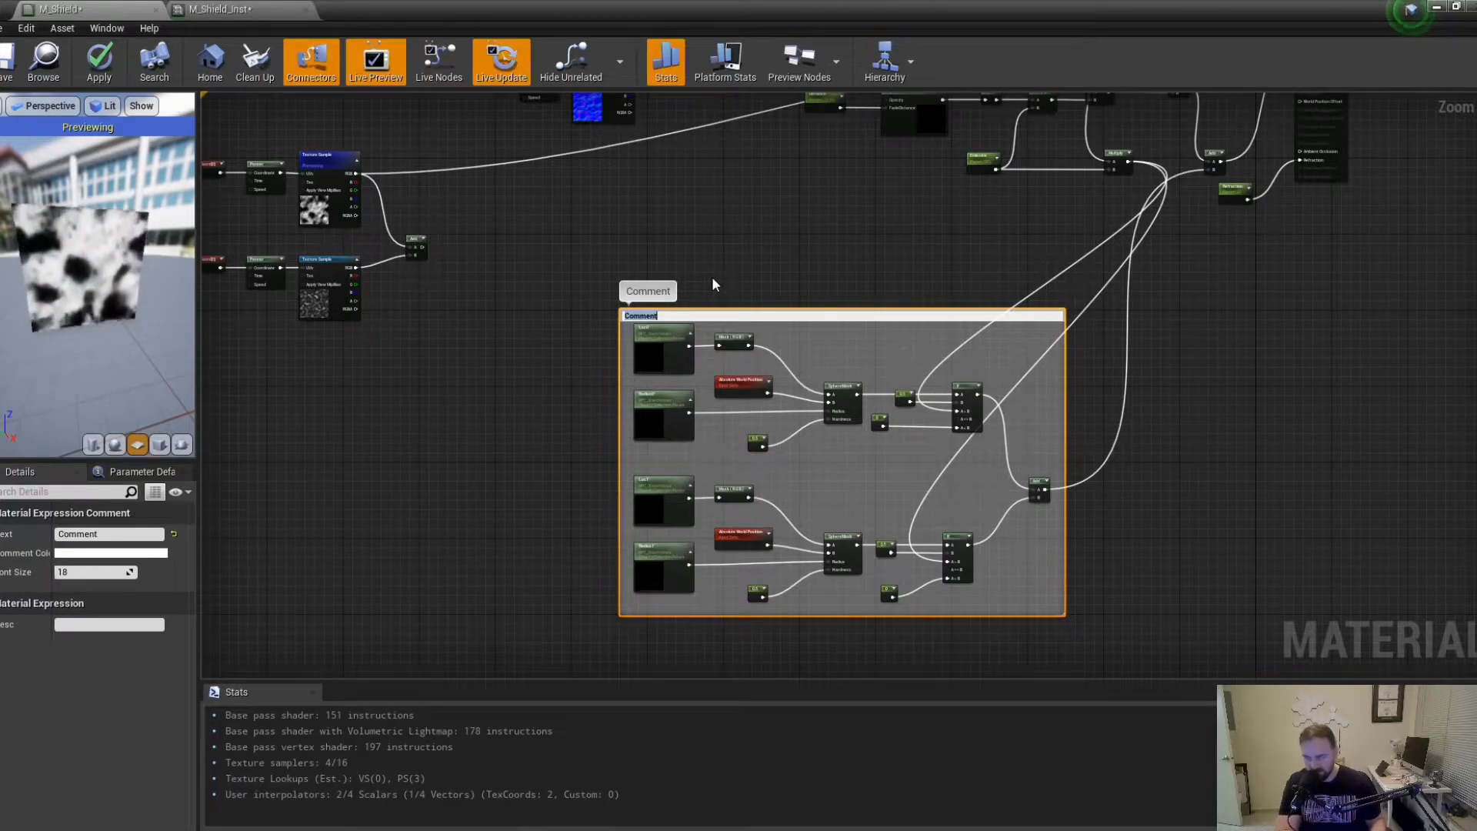
{"action": "type", "text": "Impact"}
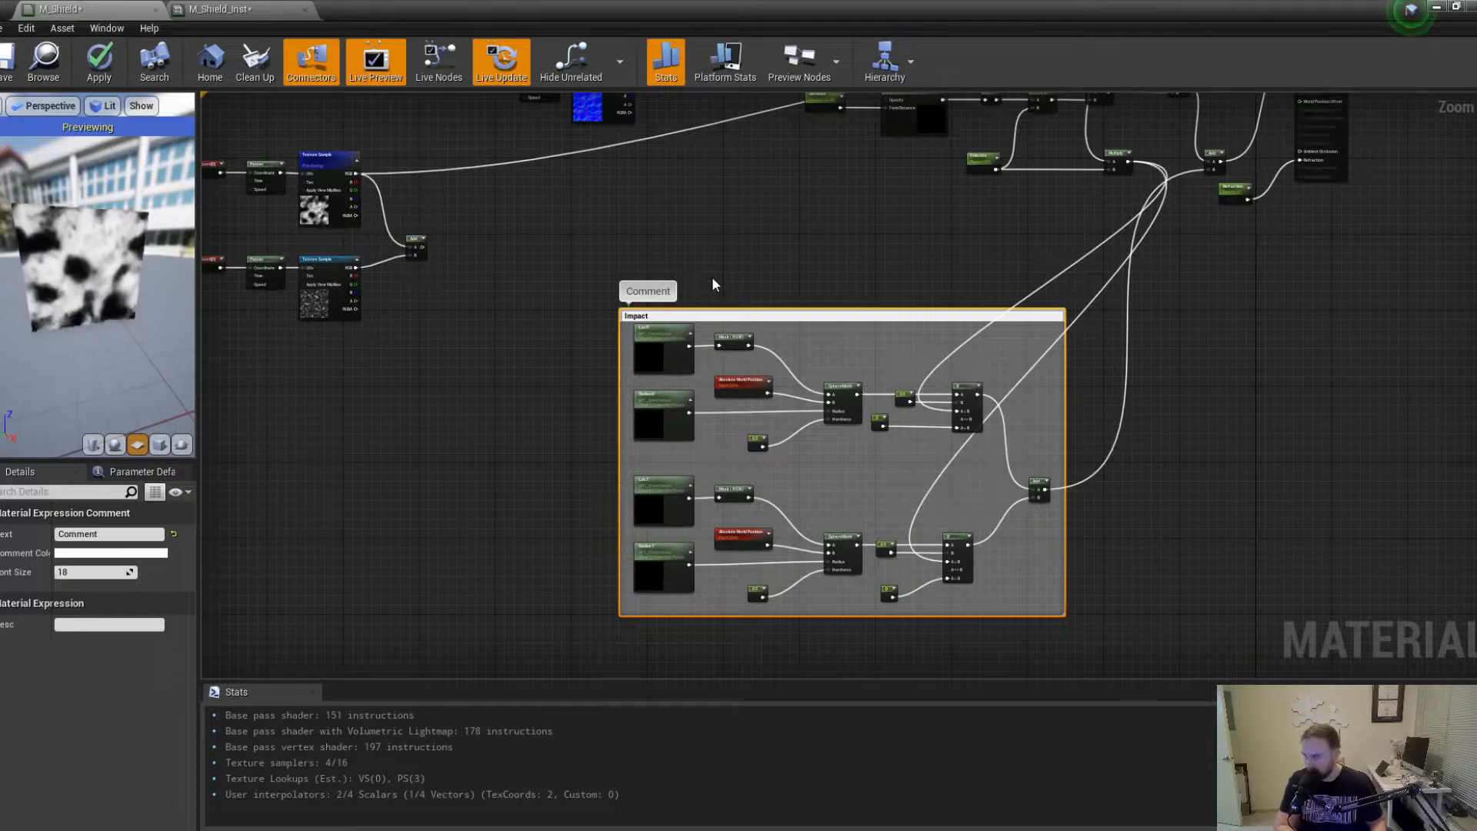
{"action": "key", "text": "Return"}
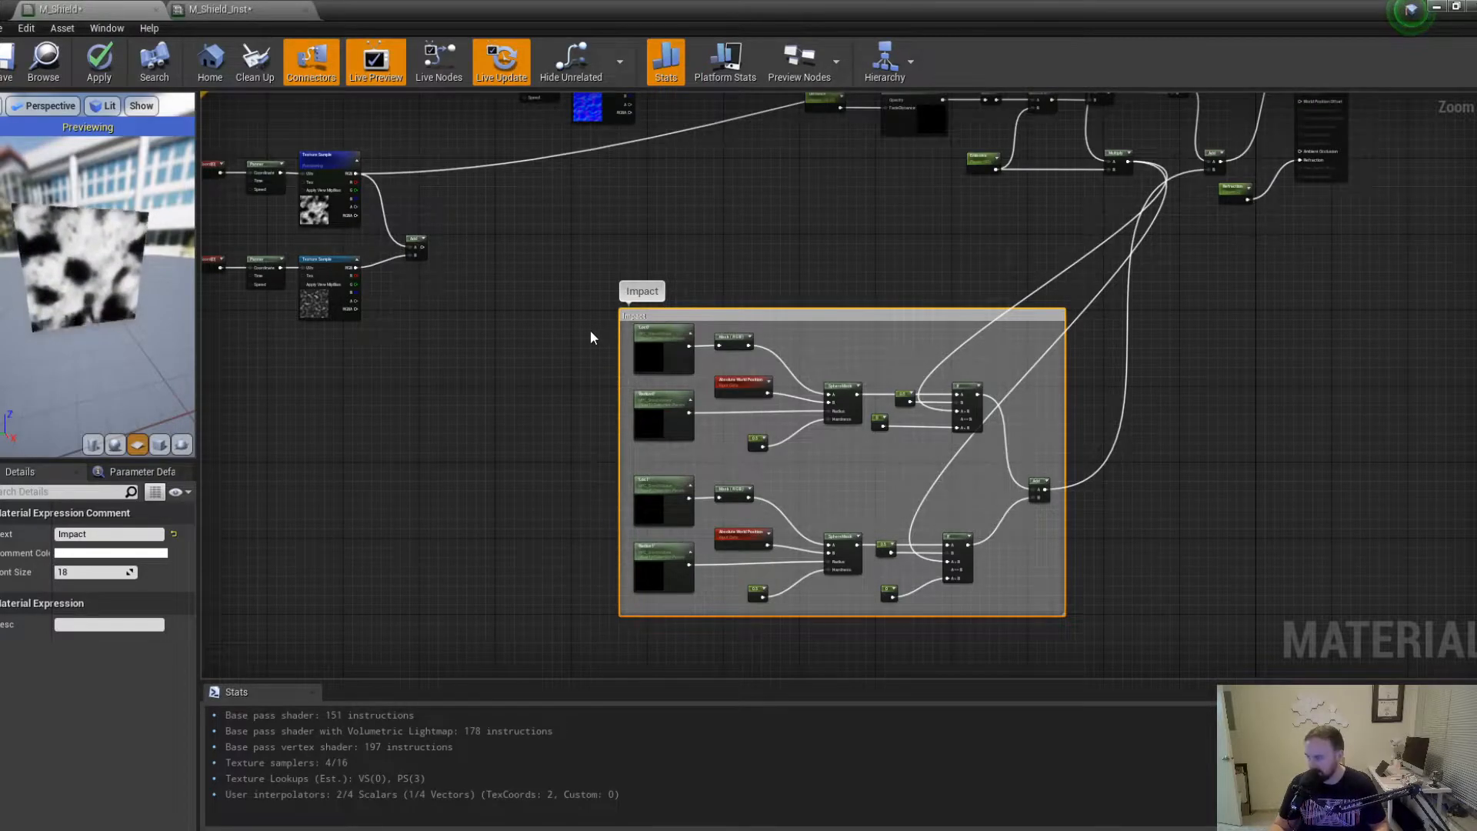
Enlarge the Impact comment box to leave generous space around its nodes.
{"action": "scroll", "coordinate": [591, 338], "scroll_direction": "up", "scroll_amount": 2}
{"action": "scroll", "coordinate": [639, 343], "scroll_direction": "down", "scroll_amount": 1}
{"action": "left_click_drag", "start_coordinate": [714, 316], "coordinate": [436, 310]}
{"action": "right_click_drag", "start_coordinate": [622, 253], "coordinate": [544, 106]}
{"action": "left_click_drag", "start_coordinate": [1162, 573], "coordinate": [1361, 639]}
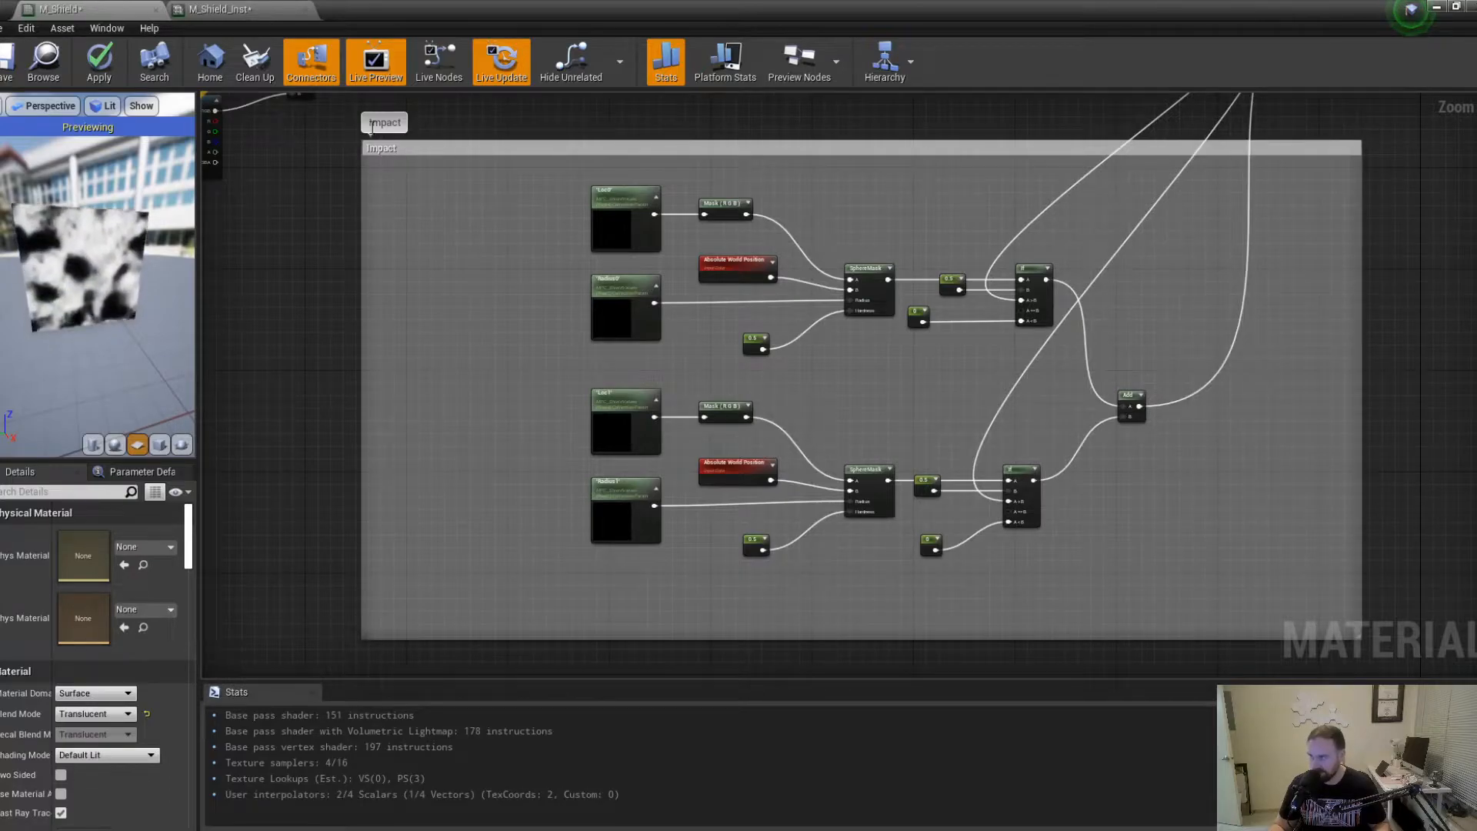
{"action": "left_click", "coordinate": [458, 171]}
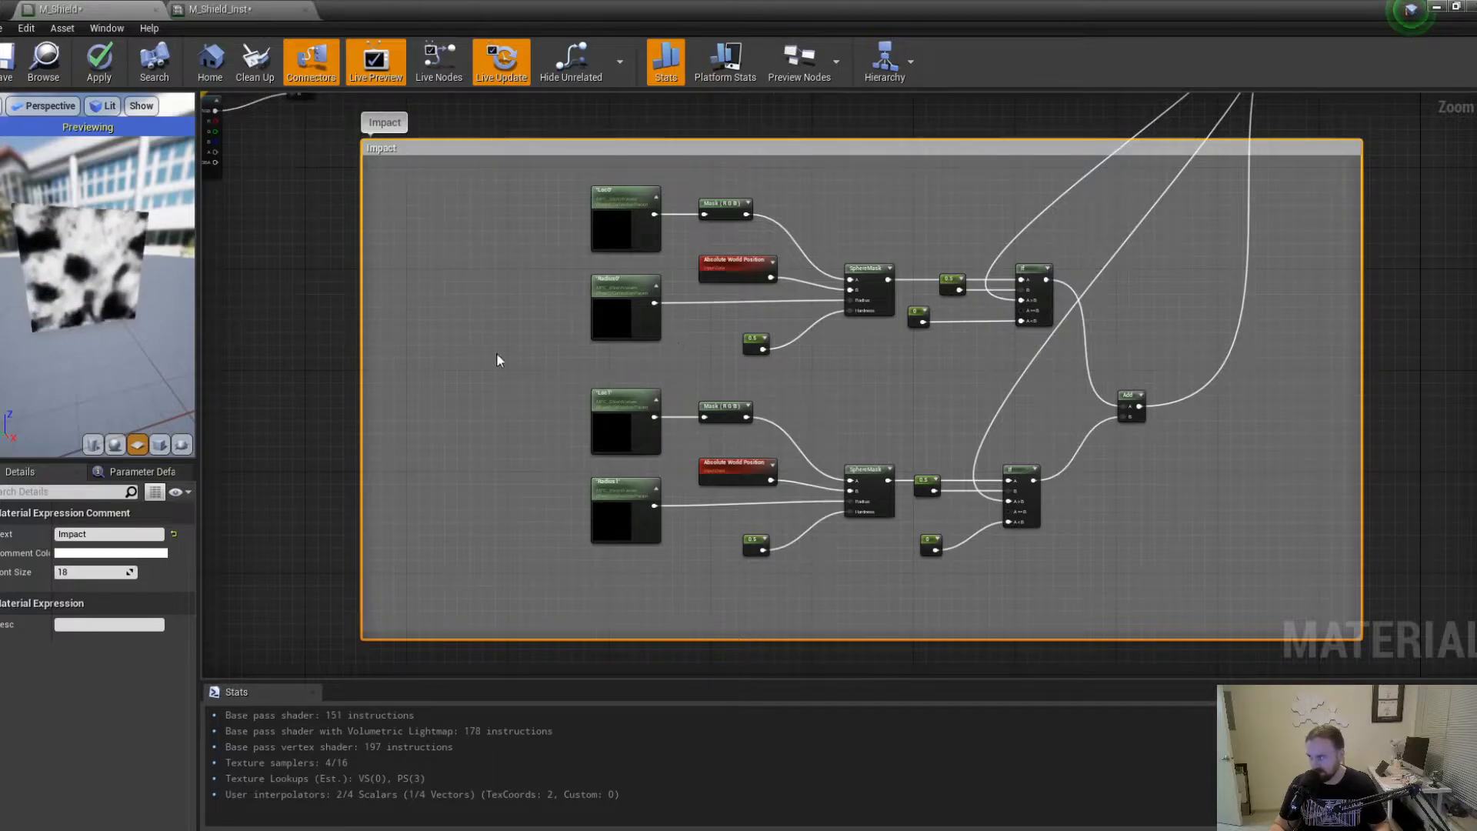
Group the two noise texture chains and their Add node in a comment named Textures and shift it away from the Impact box.
{"action": "left_click", "coordinate": [320, 246]}
{"action": "right_click_drag", "start_coordinate": [320, 246], "coordinate": [896, 512]}
{"action": "left_click_drag", "start_coordinate": [425, 161], "coordinate": [902, 430]}
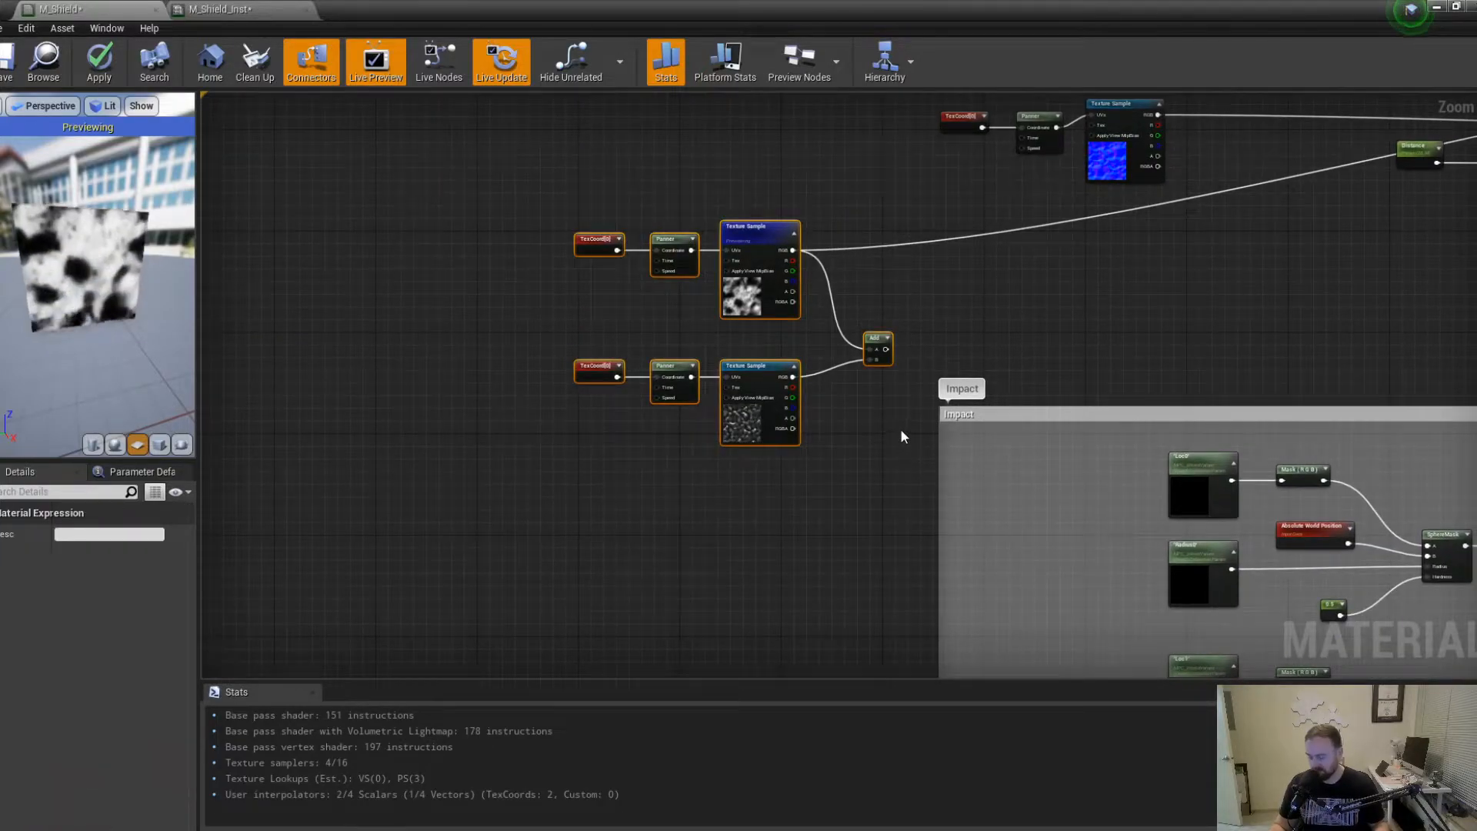
{"action": "key", "text": "c"}
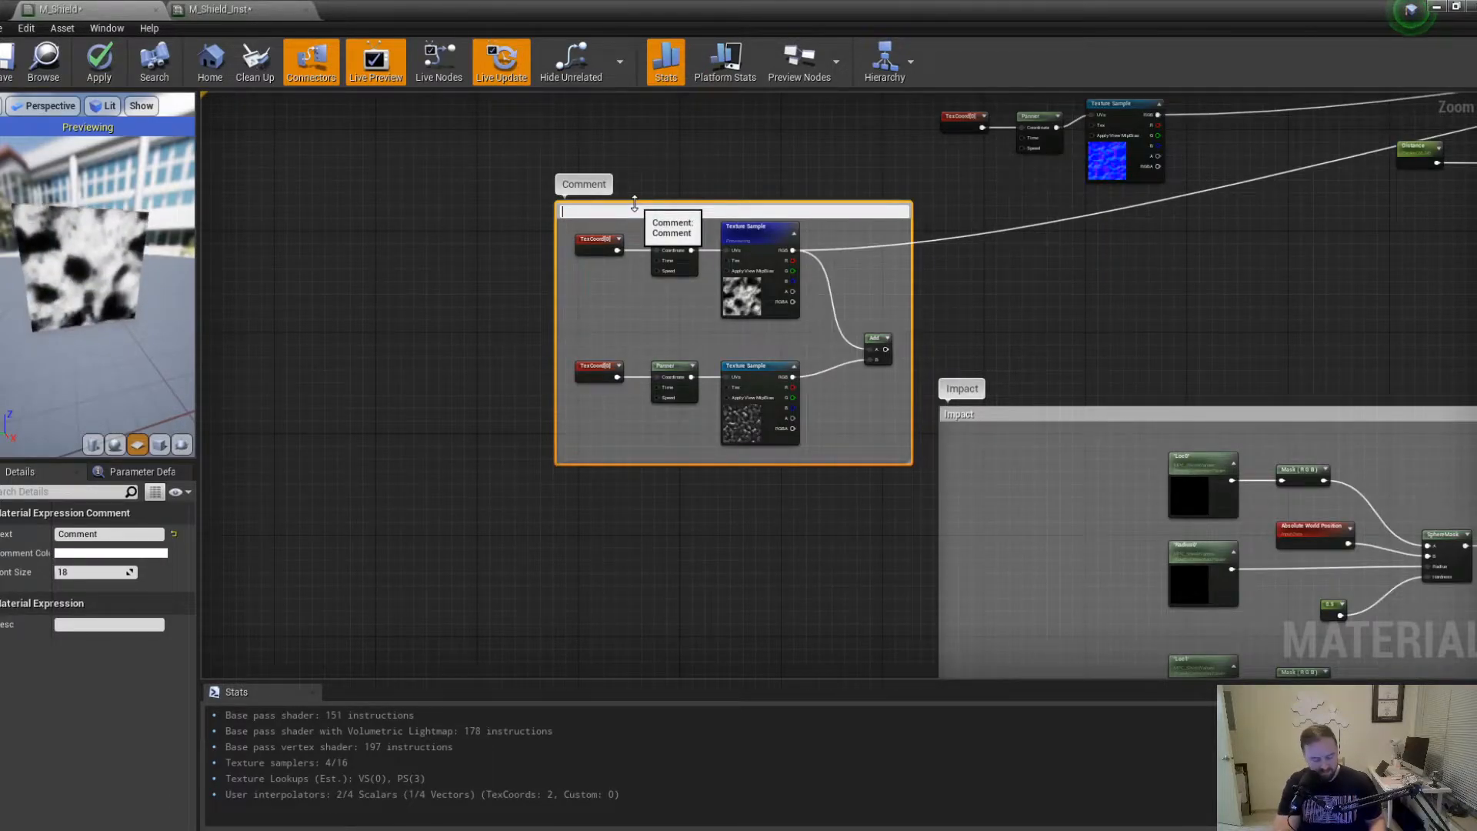
{"action": "type", "text": "Textures"}
{"action": "key", "text": "Return"}
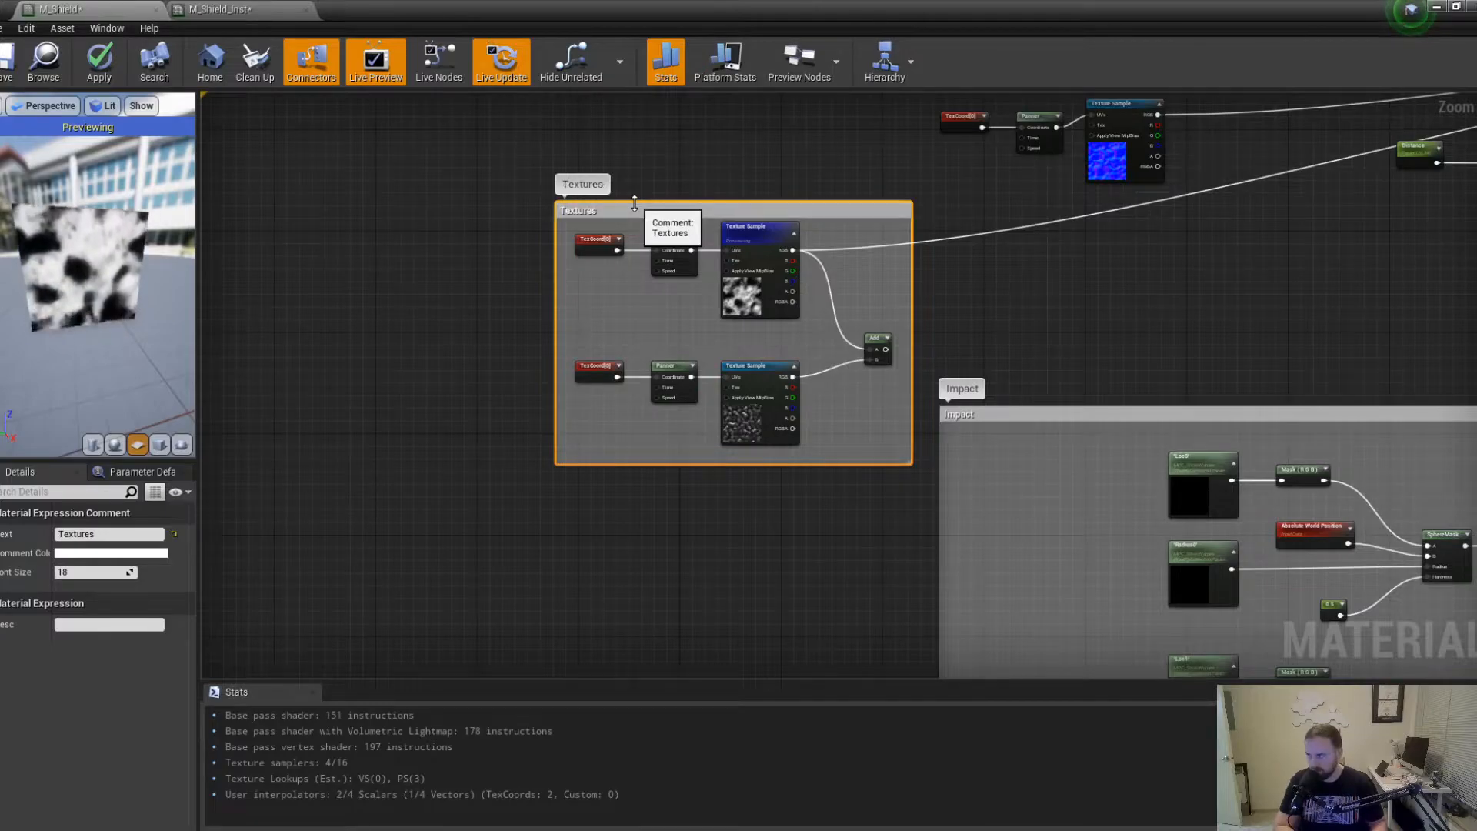
{"action": "left_click_drag", "start_coordinate": [630, 209], "coordinate": [550, 201]}
Enclose the TexCoord, Panner and water-normal Texture Sample nodes in a comment named Normals.
{"action": "right_click_drag", "start_coordinate": [938, 412], "coordinate": [414, 279]}
{"action": "scroll", "coordinate": [688, 336], "scroll_direction": "down", "scroll_amount": 2}
{"action": "left_click_drag", "start_coordinate": [492, 206], "coordinate": [699, 314]}
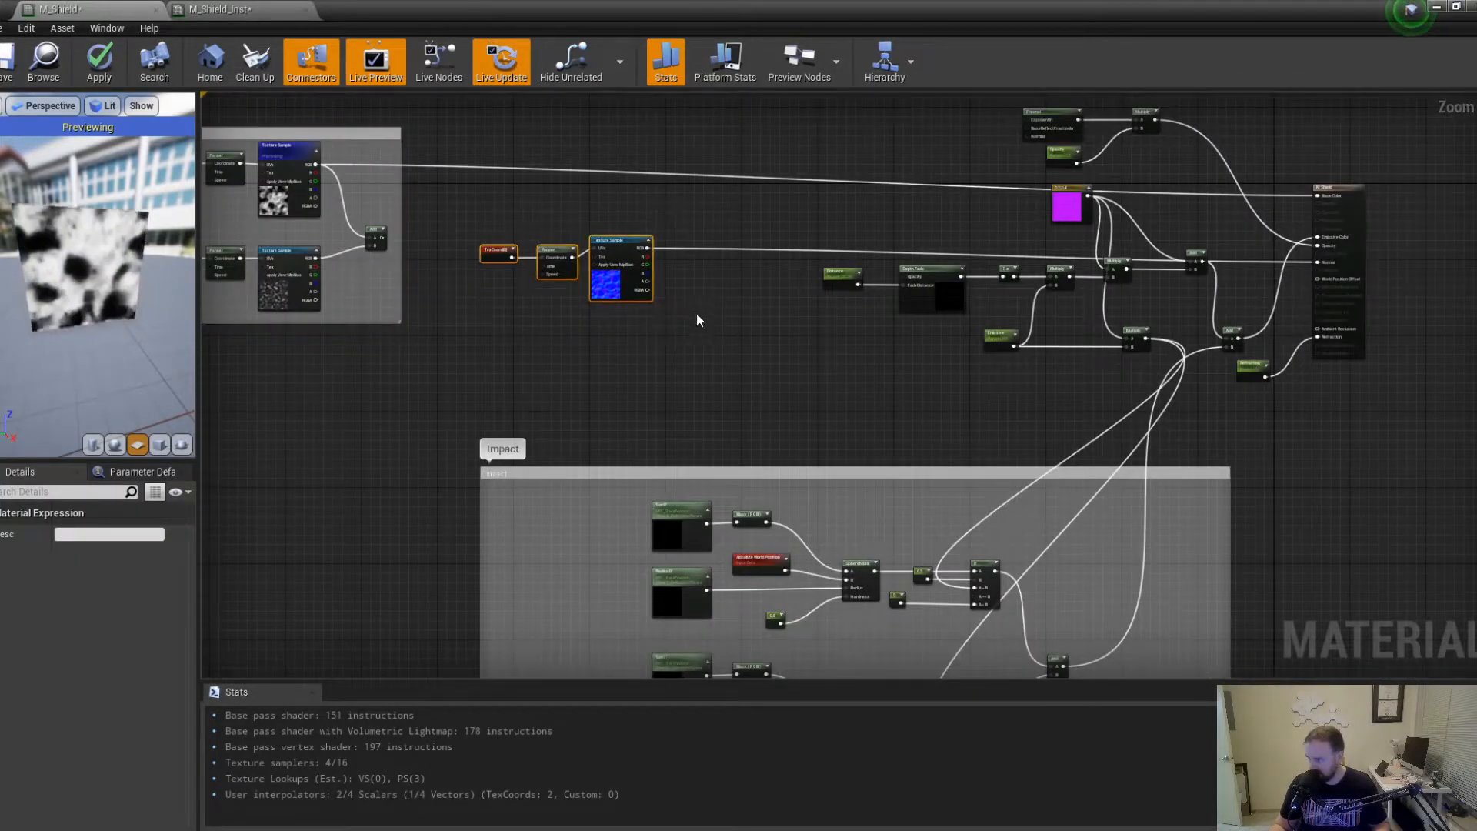
{"action": "key", "text": "c"}
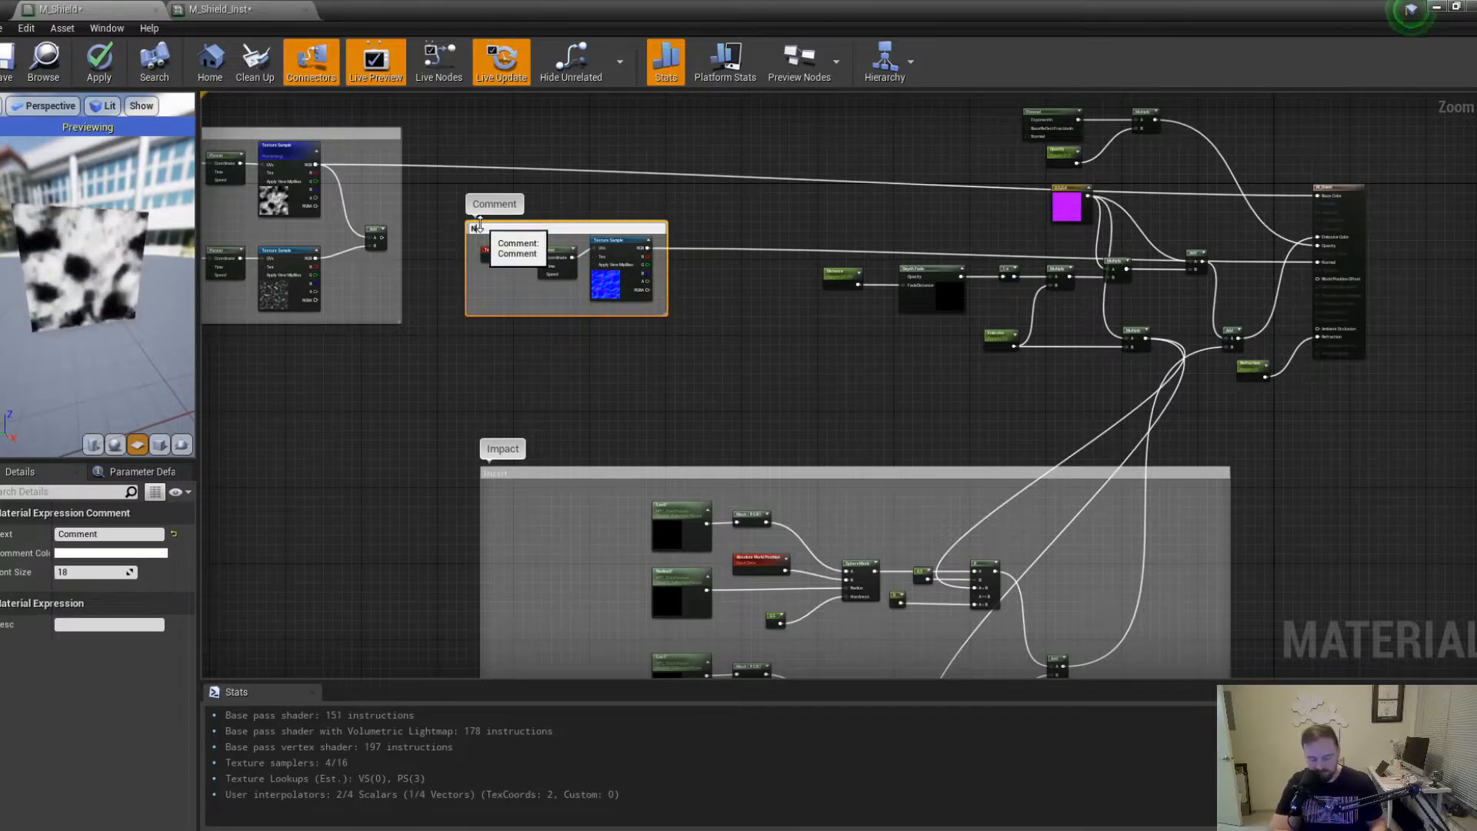
{"action": "key", "text": "Return"}
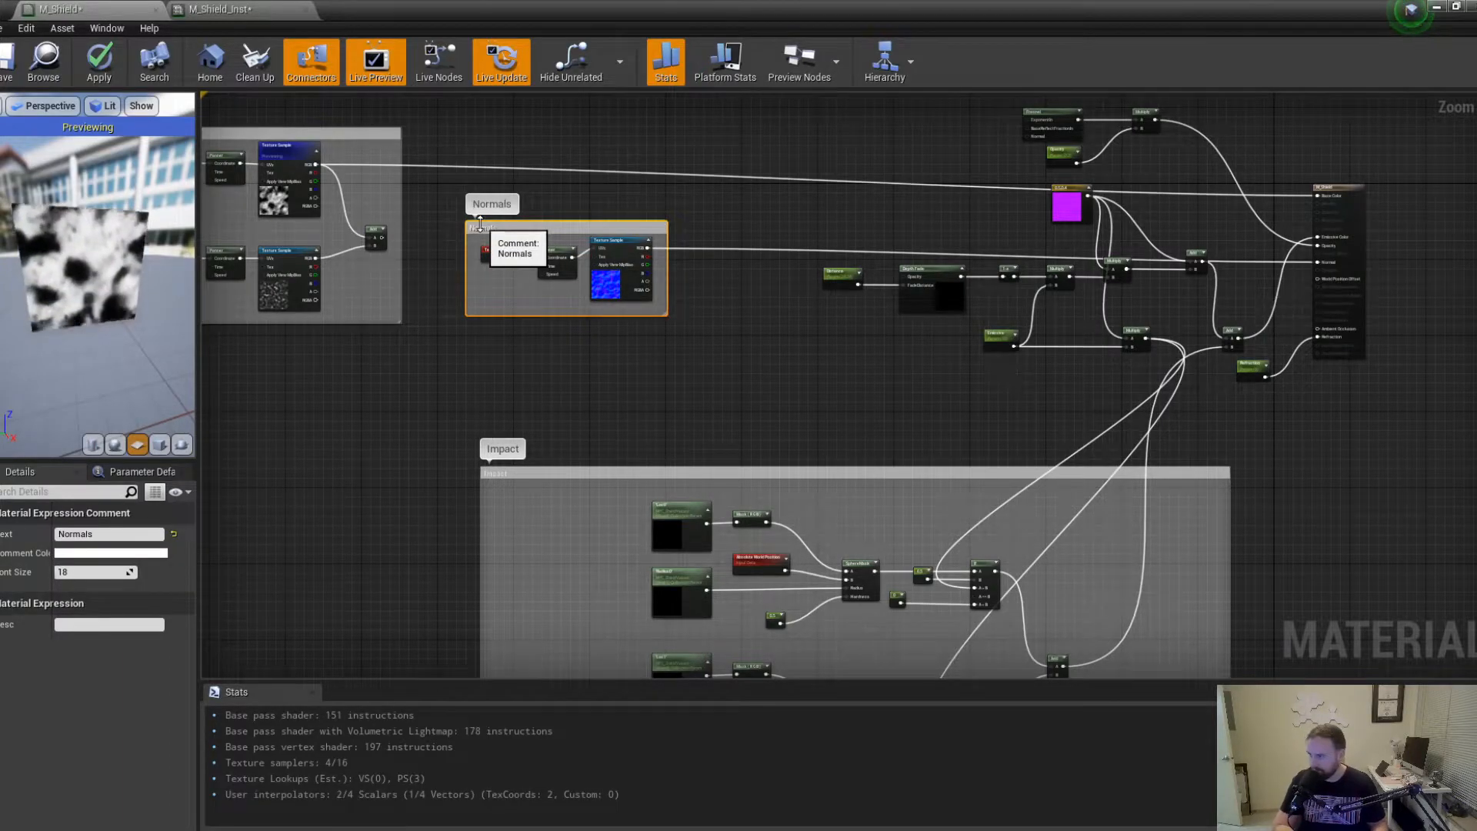
{"action": "right_click_drag", "start_coordinate": [869, 364], "coordinate": [629, 409]}
{"action": "left_click_drag", "start_coordinate": [609, 155], "coordinate": [971, 428]}
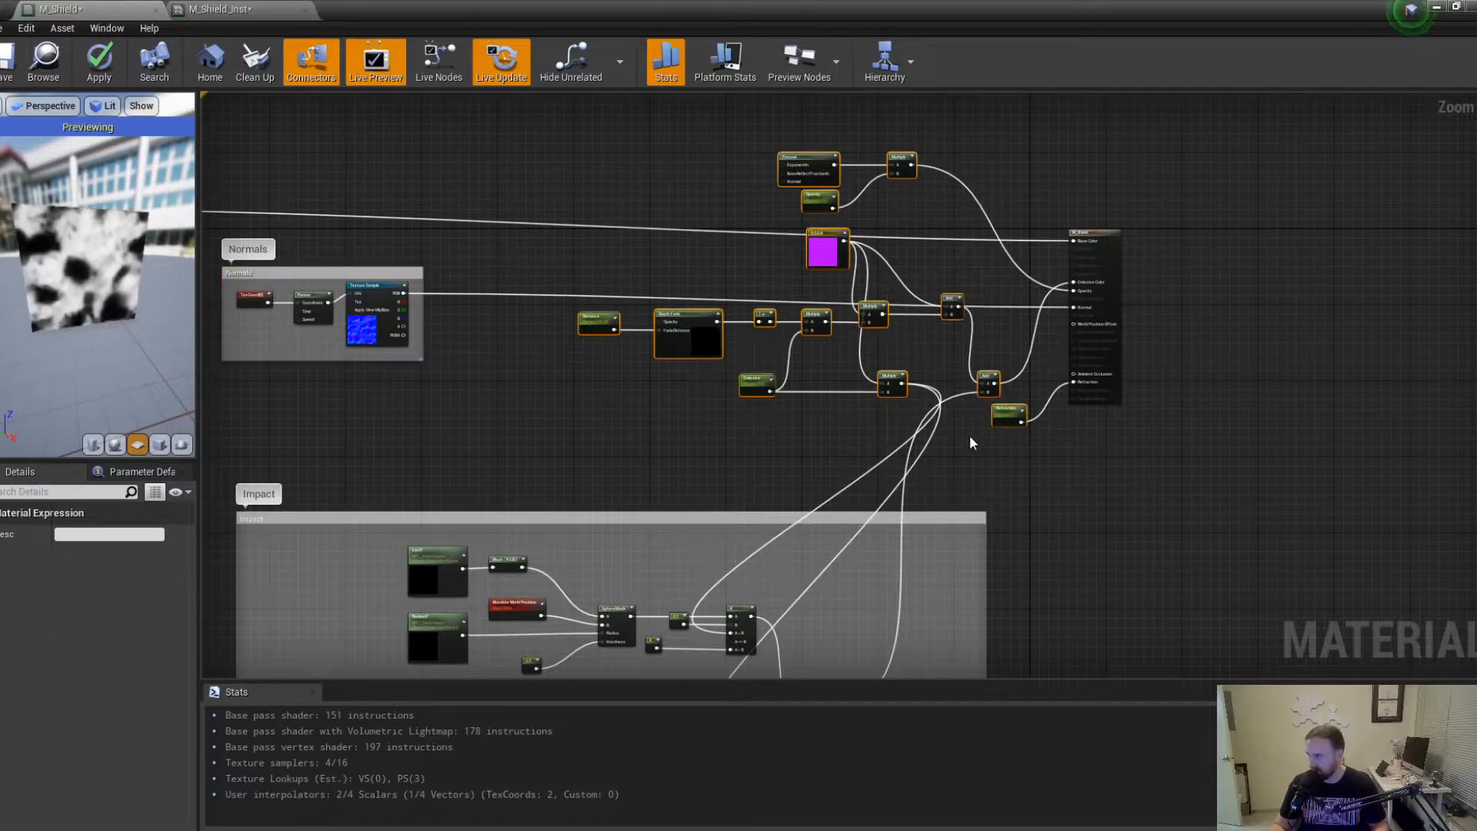
{"action": "left_click", "coordinate": [1077, 520]}
{"action": "right_click_drag", "start_coordinate": [1077, 520], "coordinate": [1060, 234]}
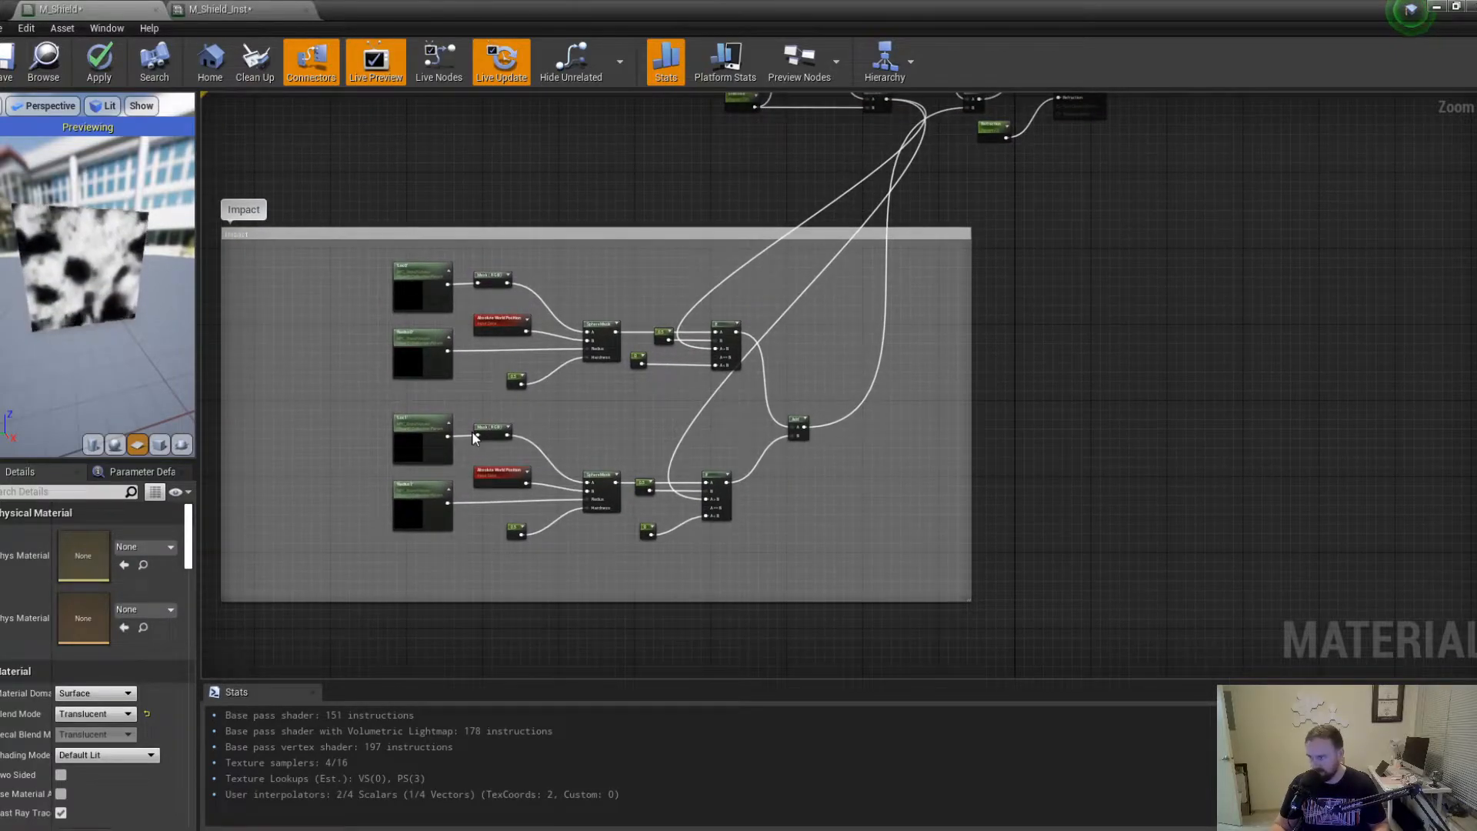
{"action": "right_click_drag", "start_coordinate": [608, 231], "coordinate": [680, 501]}
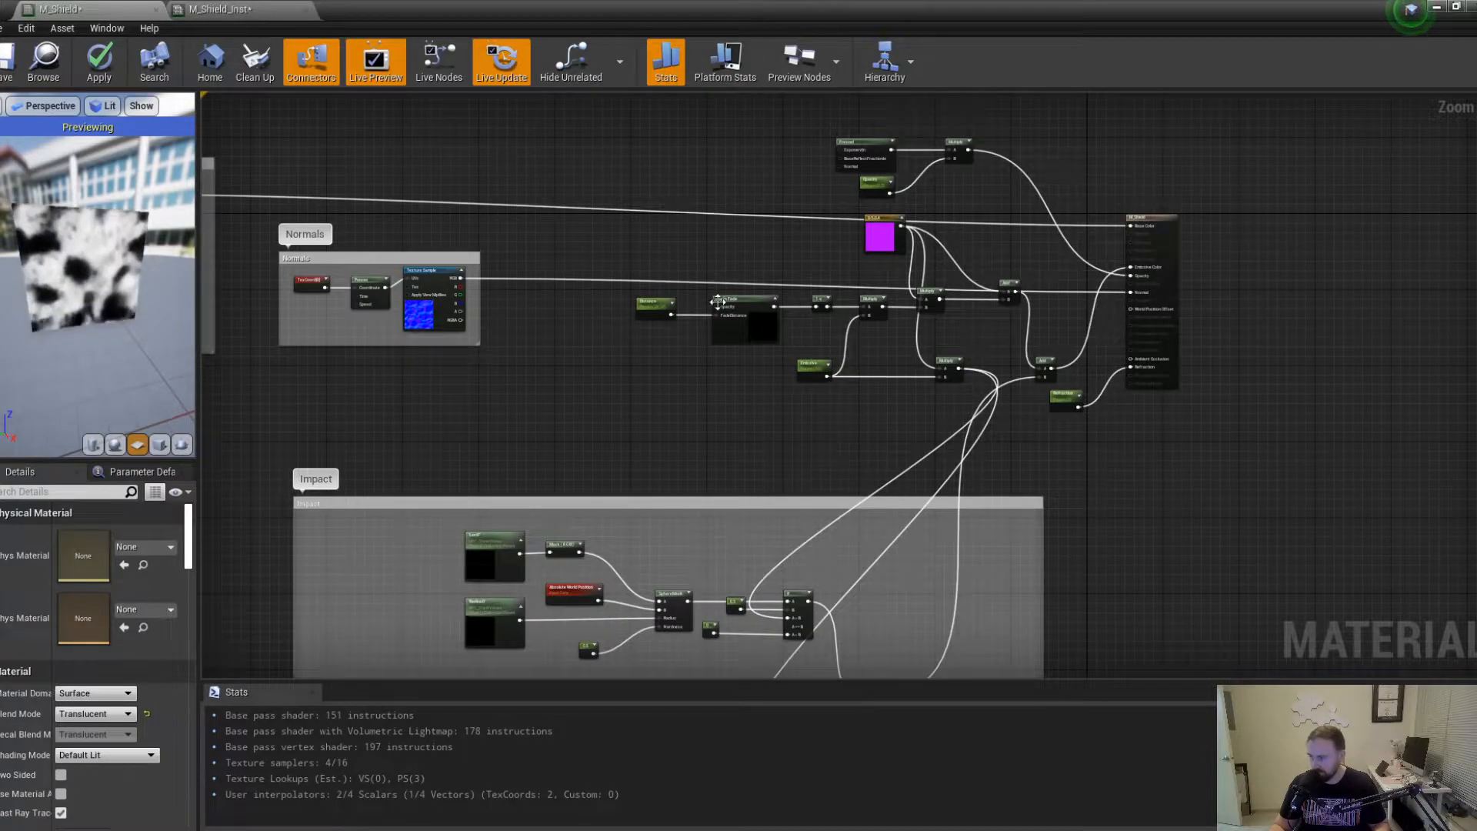
{"action": "right_click_drag", "start_coordinate": [718, 301], "coordinate": [771, 257]}
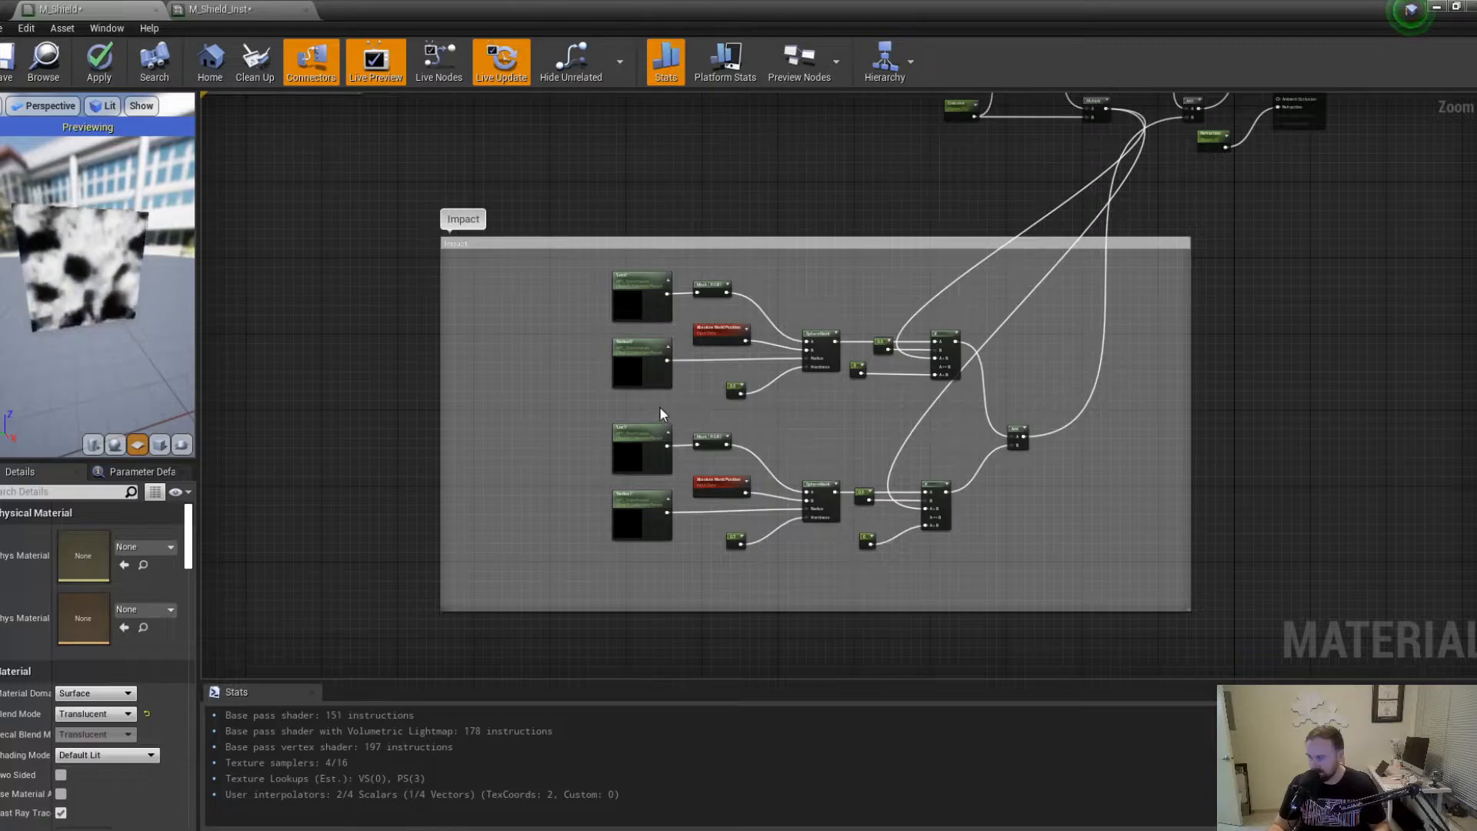
Shift both SphereMask node chains away from the Add node to make room between them inside the Impact comment.
{"action": "left_click_drag", "start_coordinate": [543, 288], "coordinate": [969, 555]}
{"action": "left_click_drag", "start_coordinate": [938, 496], "coordinate": [837, 497]}
{"action": "left_click", "coordinate": [923, 448]}
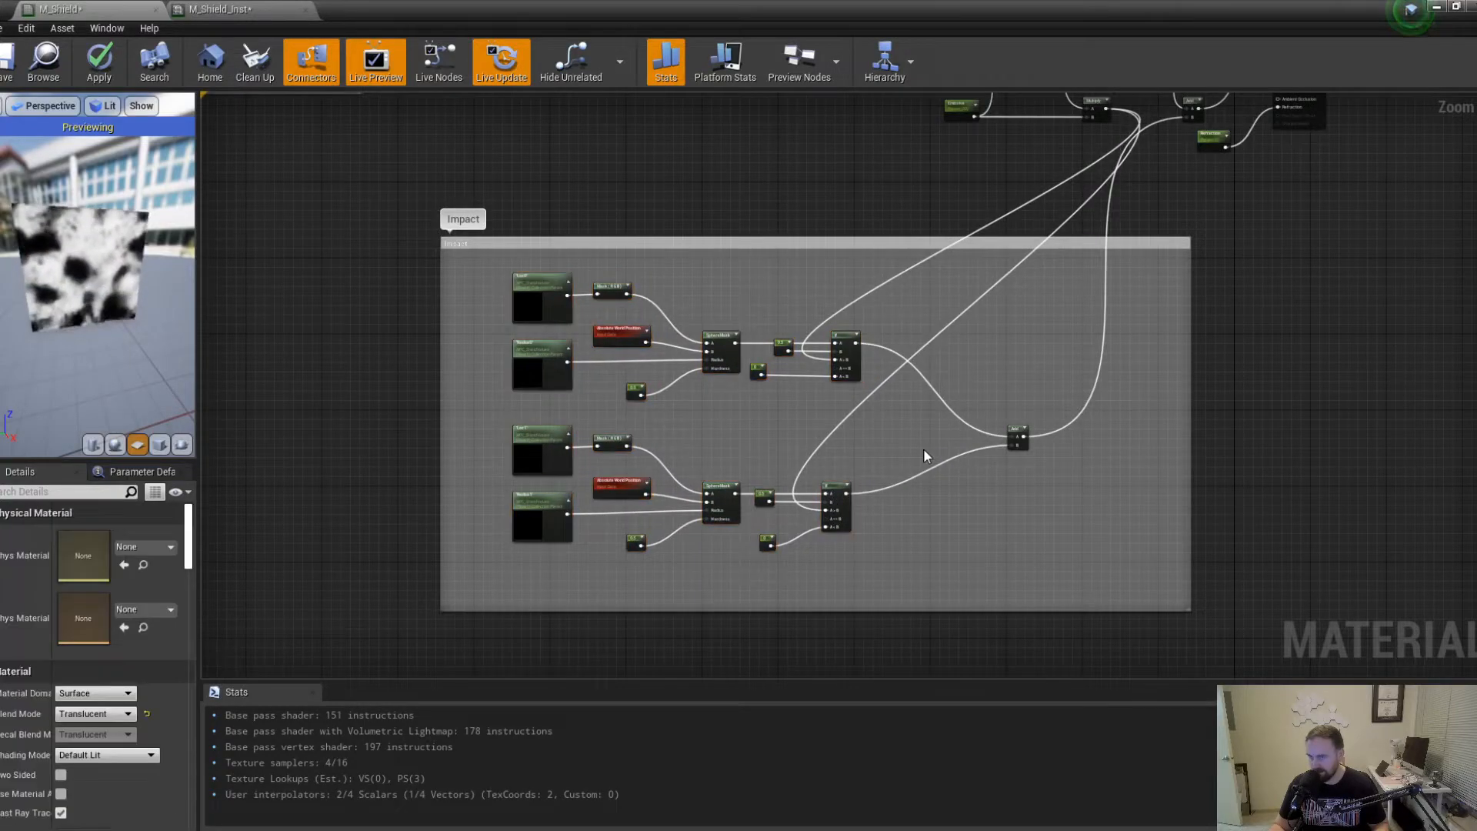
Add a Multiply node fed by the output of the upper If node in the Impact comment.
{"action": "scroll", "coordinate": [898, 364], "scroll_direction": "up", "scroll_amount": 1}
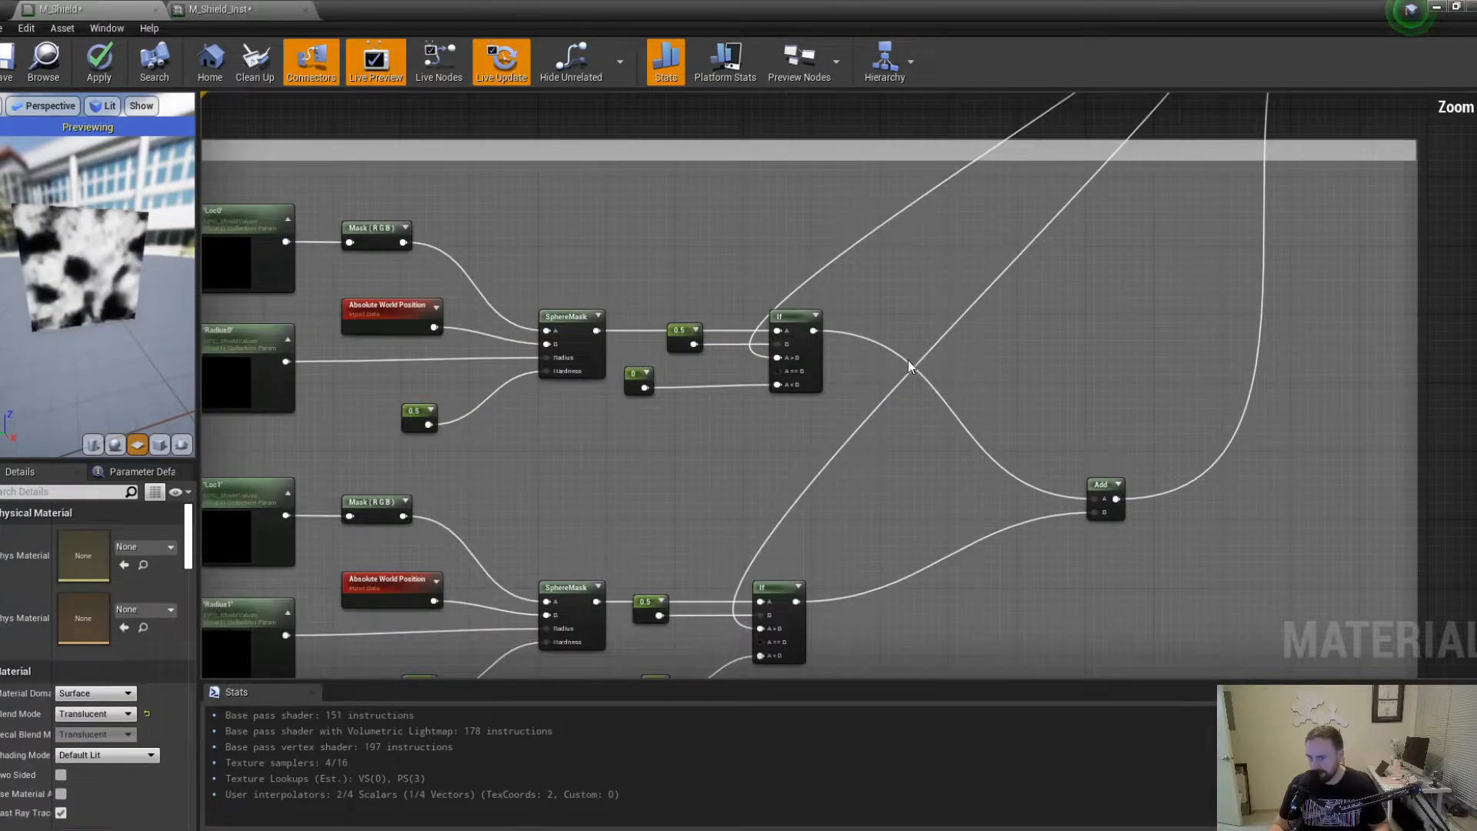
{"action": "left_click", "coordinate": [834, 330]}
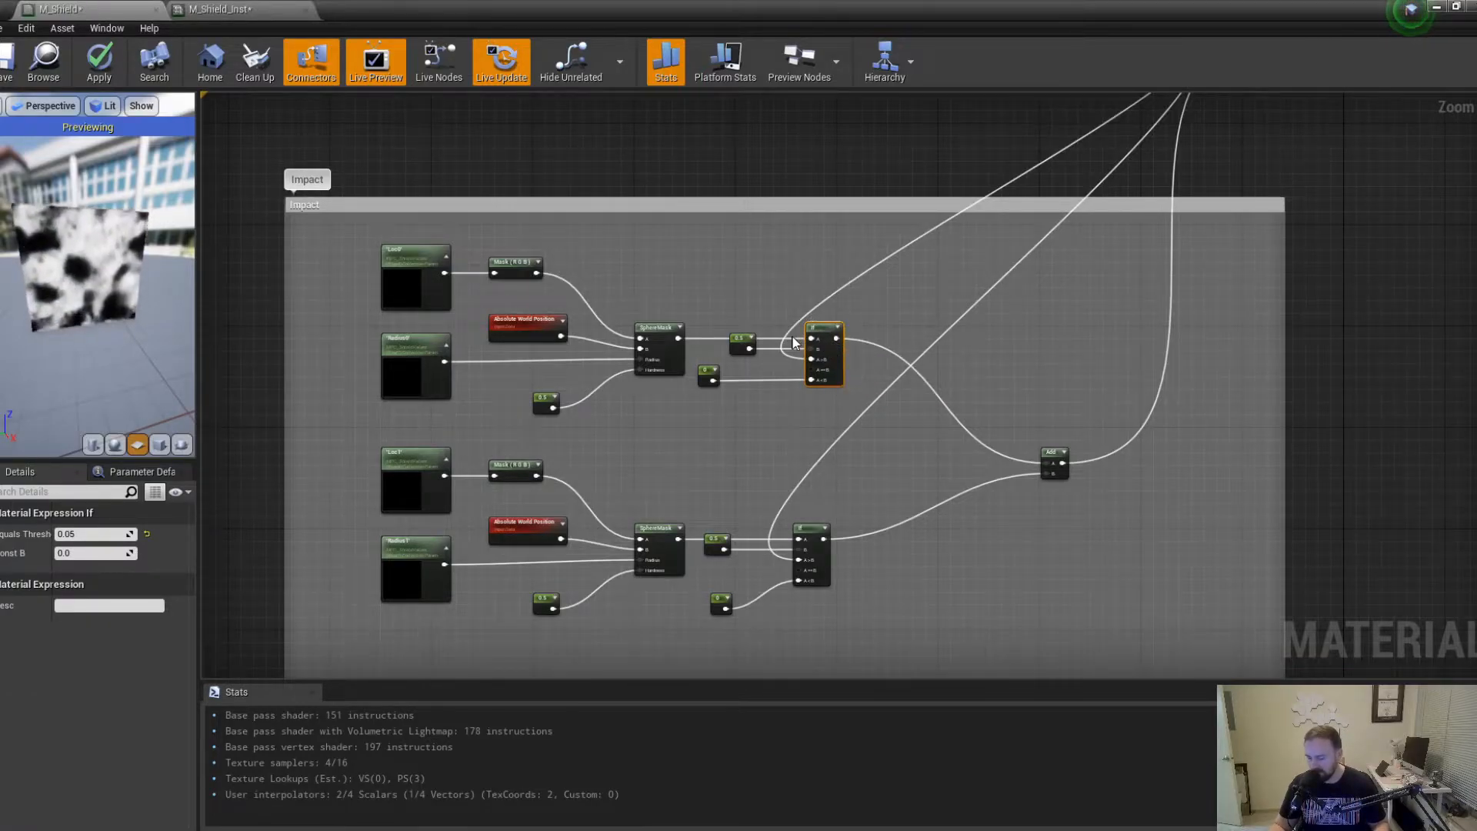
{"action": "left_click_drag", "start_coordinate": [838, 343], "coordinate": [839, 345]}
{"action": "left_click_drag", "start_coordinate": [955, 382], "coordinate": [948, 359]}
{"action": "type", "text": "mult"}
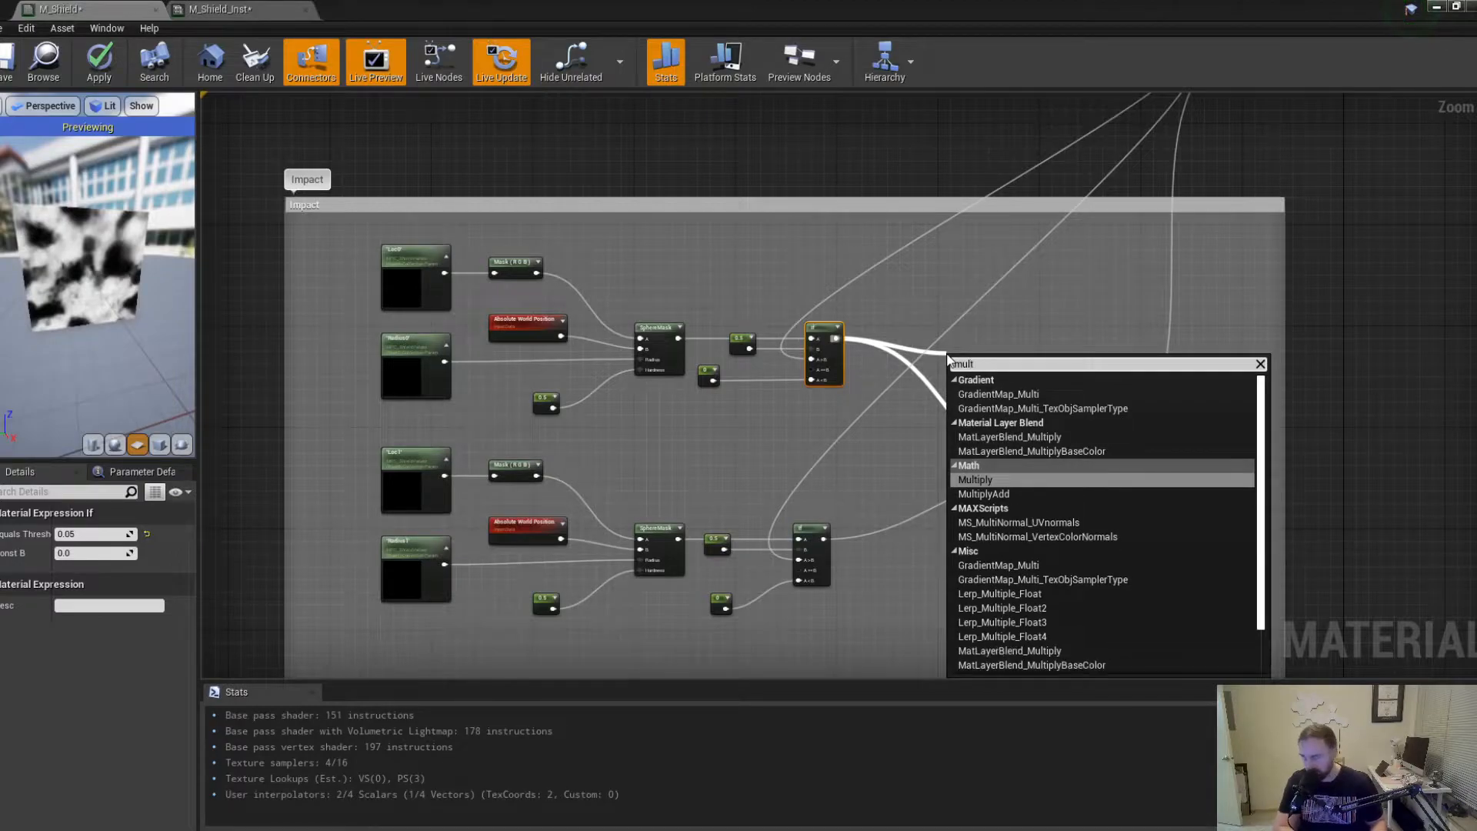
{"action": "key", "text": "Return"}
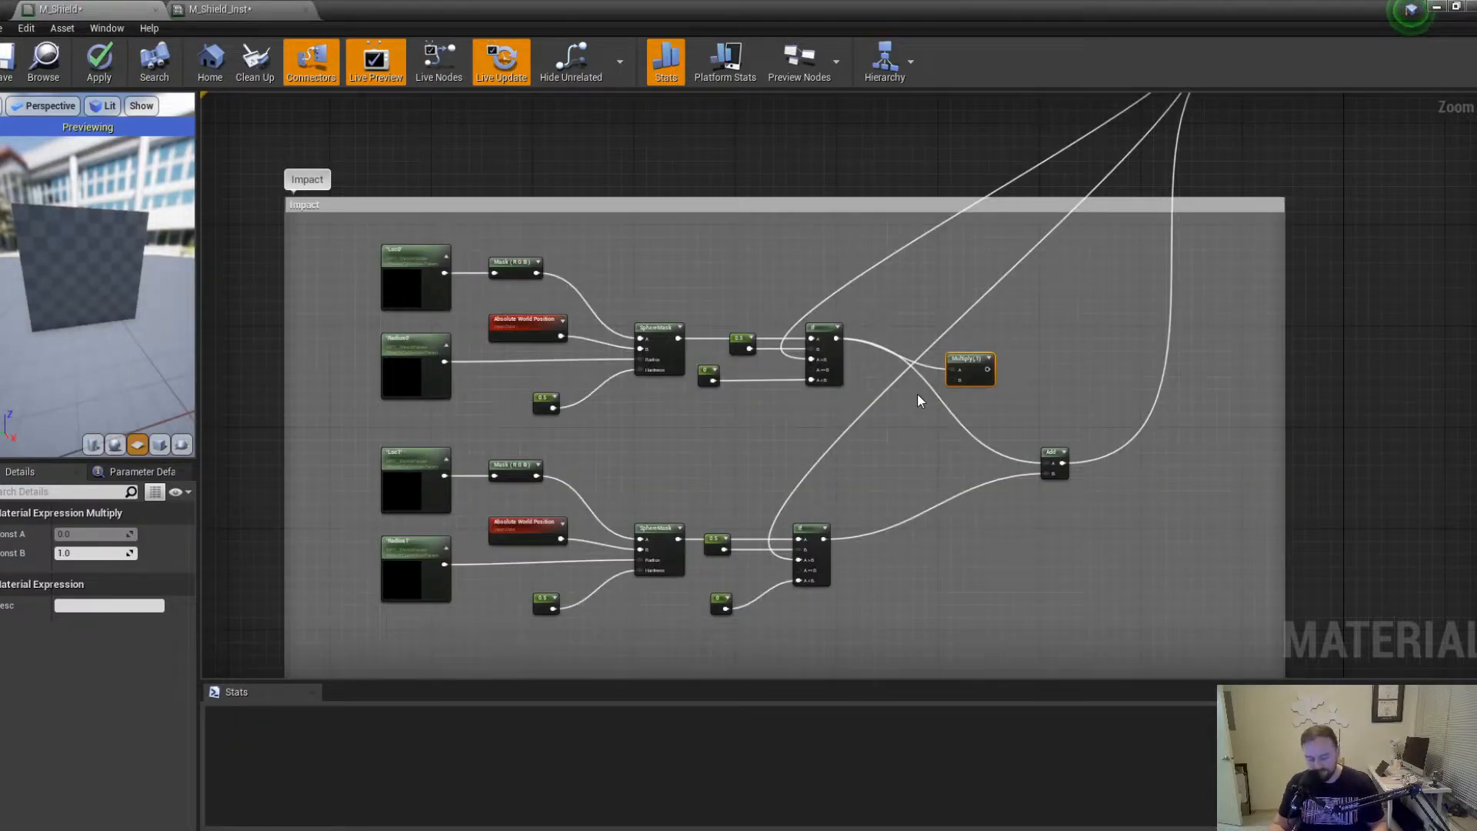
Duplicate the Multiply node for the lower If chain, feed both Multiply outputs into the Add node, and align them with their If nodes.
{"action": "key", "text": "ctrl+w"}
{"action": "left_click_drag", "start_coordinate": [825, 538], "coordinate": [1046, 473]}
{"action": "left_click_drag", "start_coordinate": [988, 369], "coordinate": [1047, 464]}
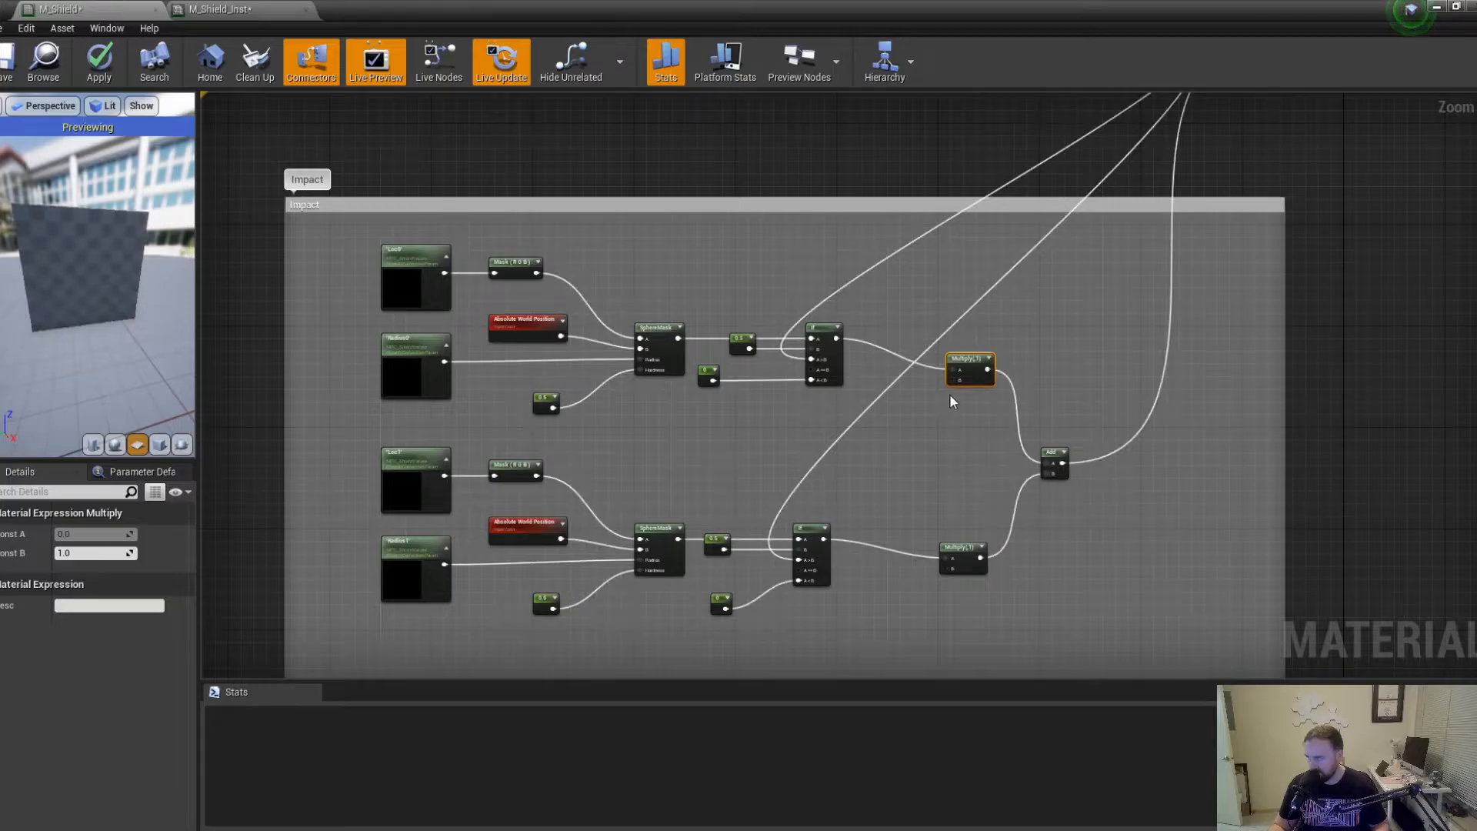
{"action": "left_click_drag", "start_coordinate": [952, 551], "coordinate": [945, 538]}
{"action": "left_click_drag", "start_coordinate": [966, 359], "coordinate": [968, 341]}
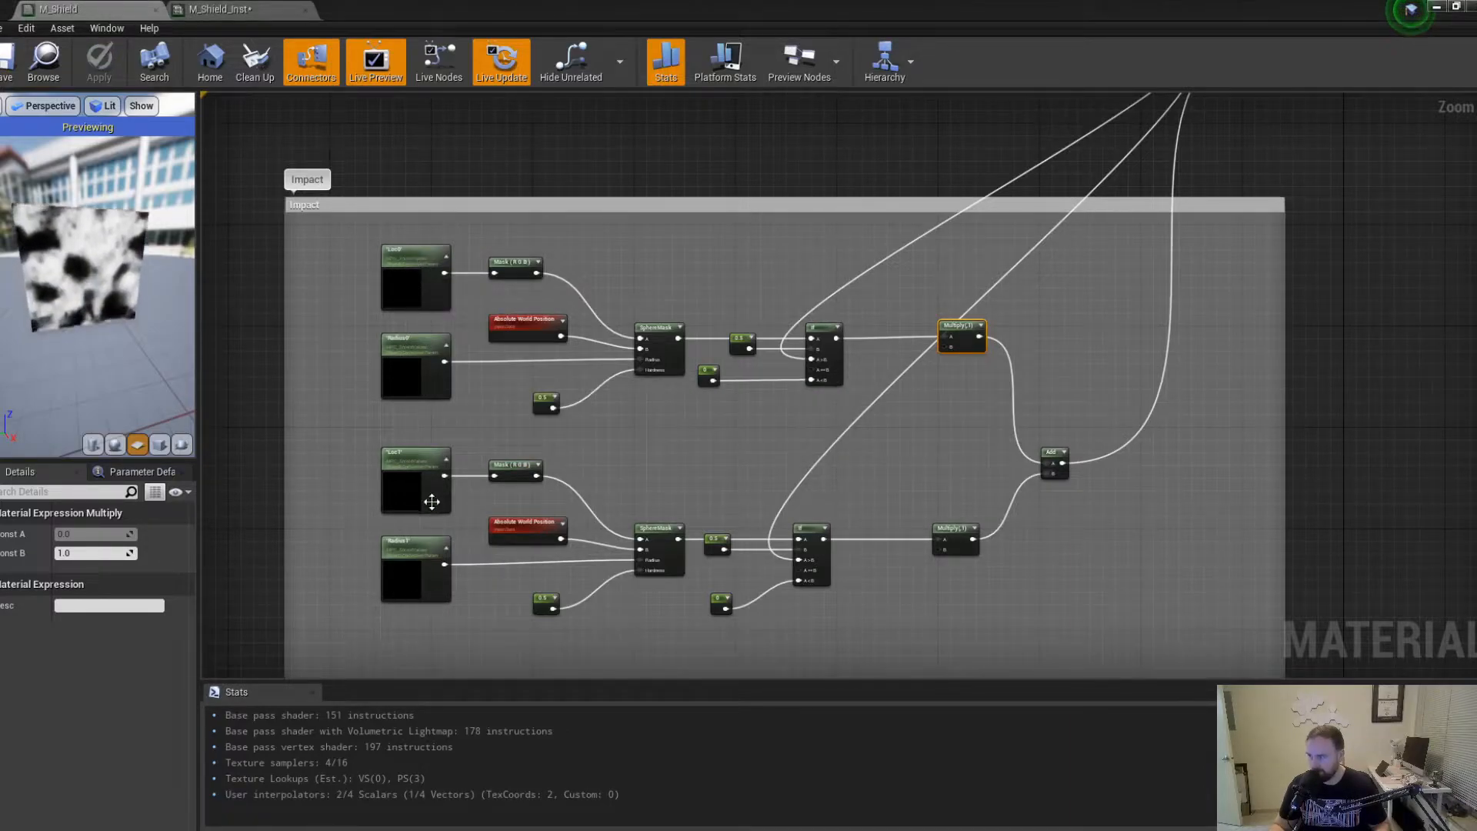
Open the MPC_ShieldValues parameter collection used by the impact location and radius nodes and expand its Loc0 entry.
{"action": "left_click", "coordinate": [416, 363]}
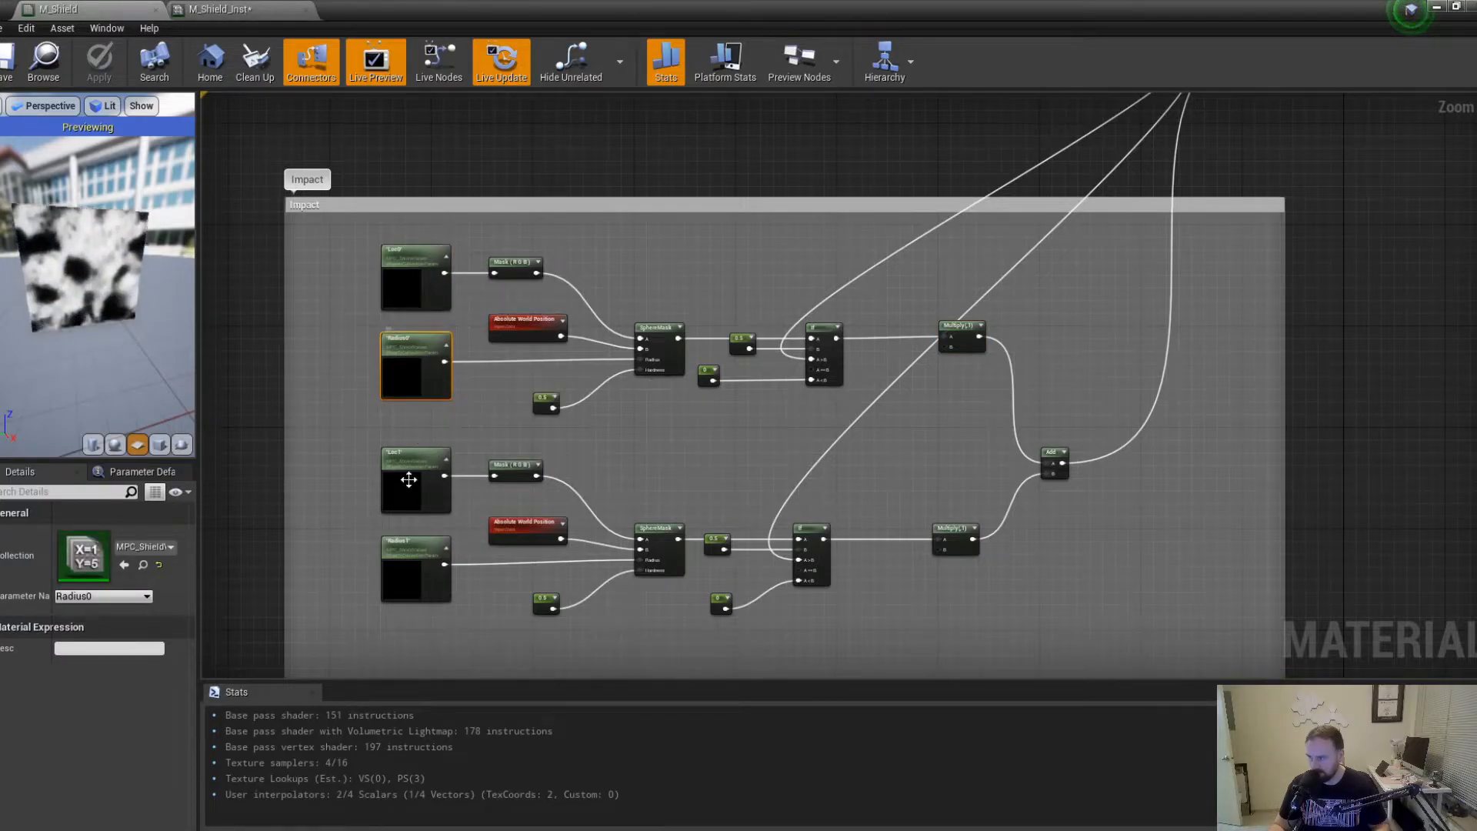
{"action": "left_click", "coordinate": [419, 573]}
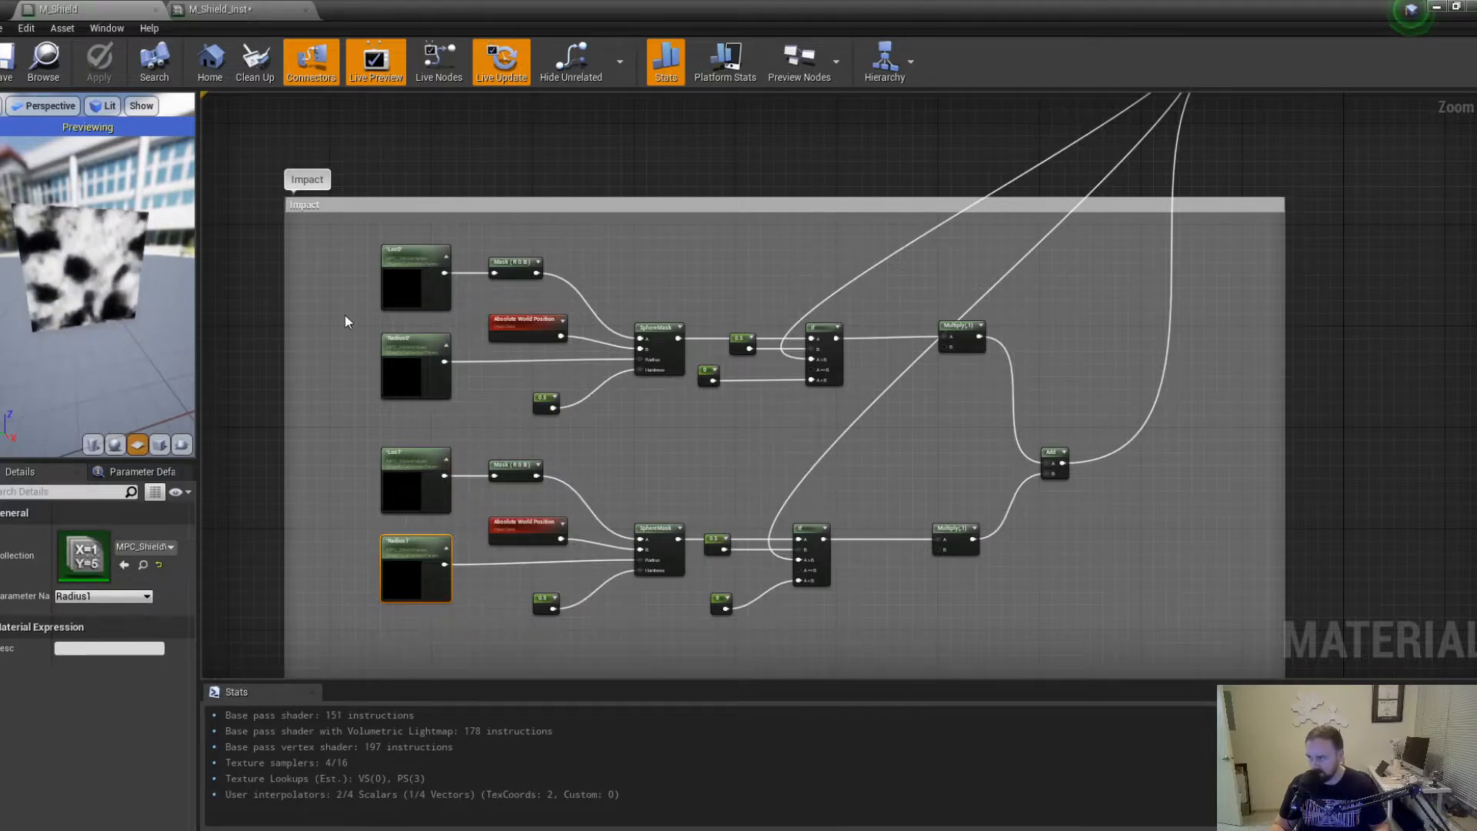
{"action": "left_click", "coordinate": [419, 300]}
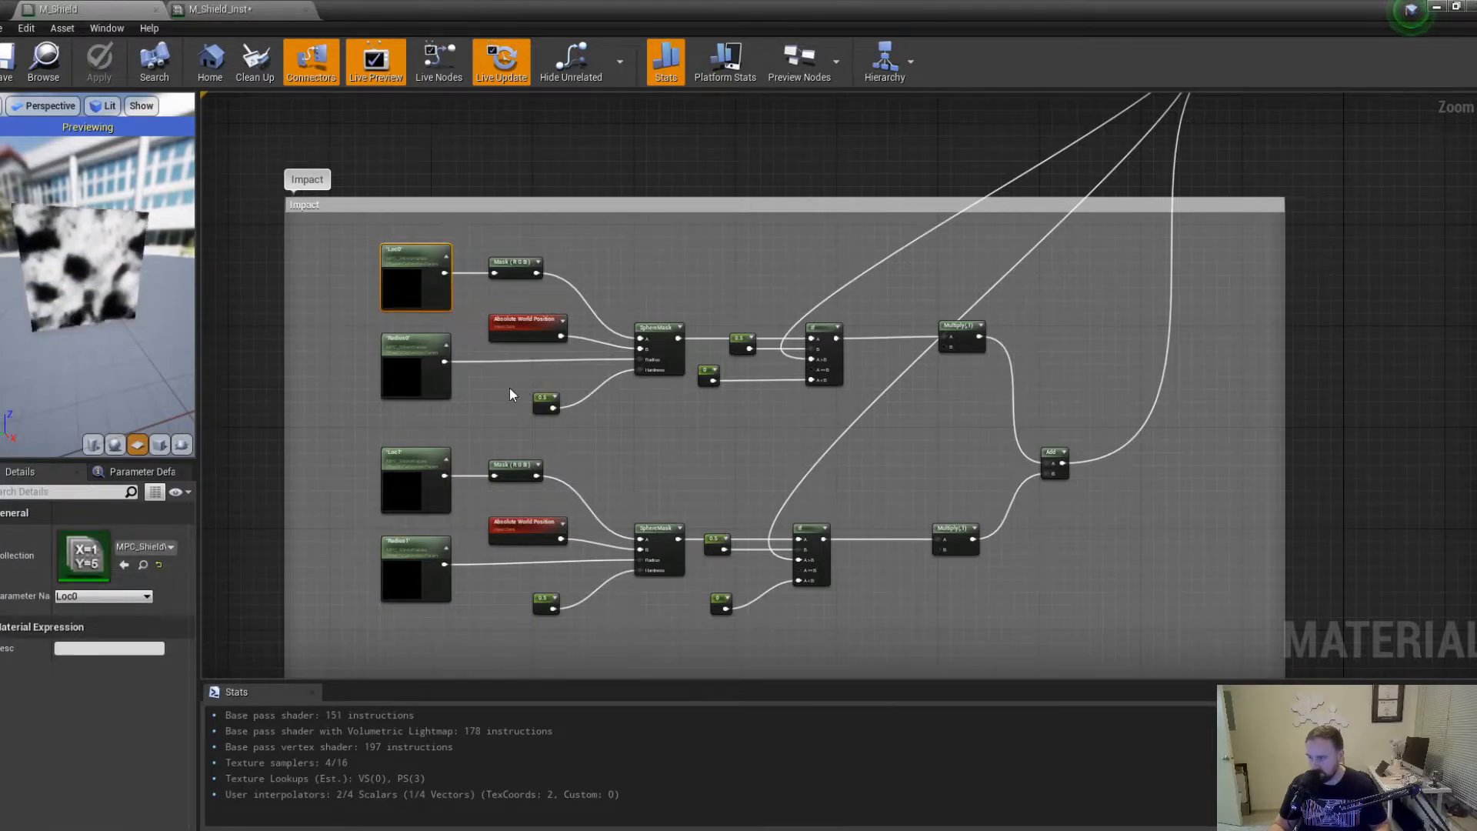
{"action": "double_click", "coordinate": [77, 560]}
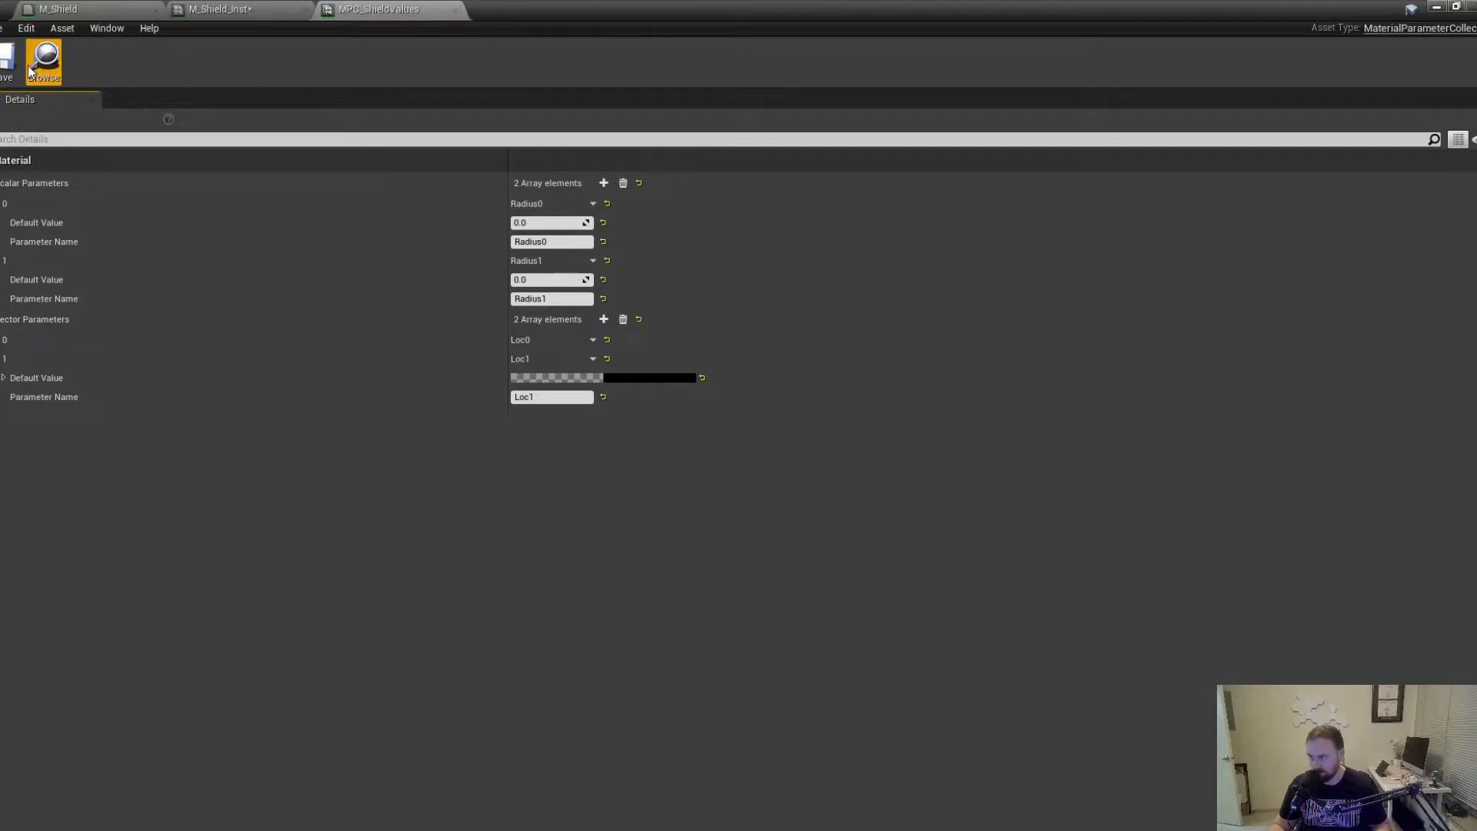
{"action": "double_click", "coordinate": [702, 7]}
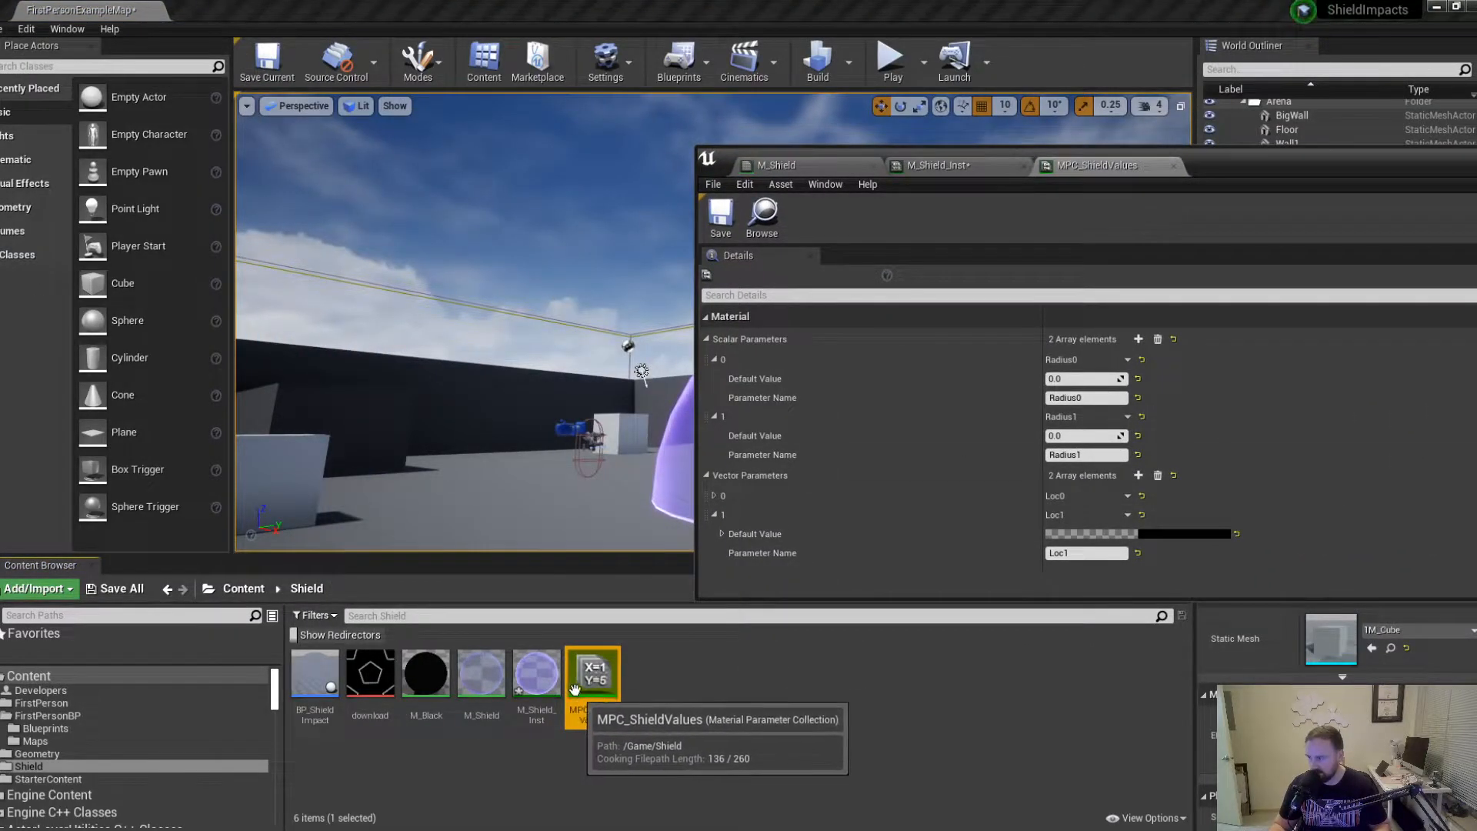
{"action": "left_click_drag", "start_coordinate": [1218, 164], "coordinate": [638, 7]}
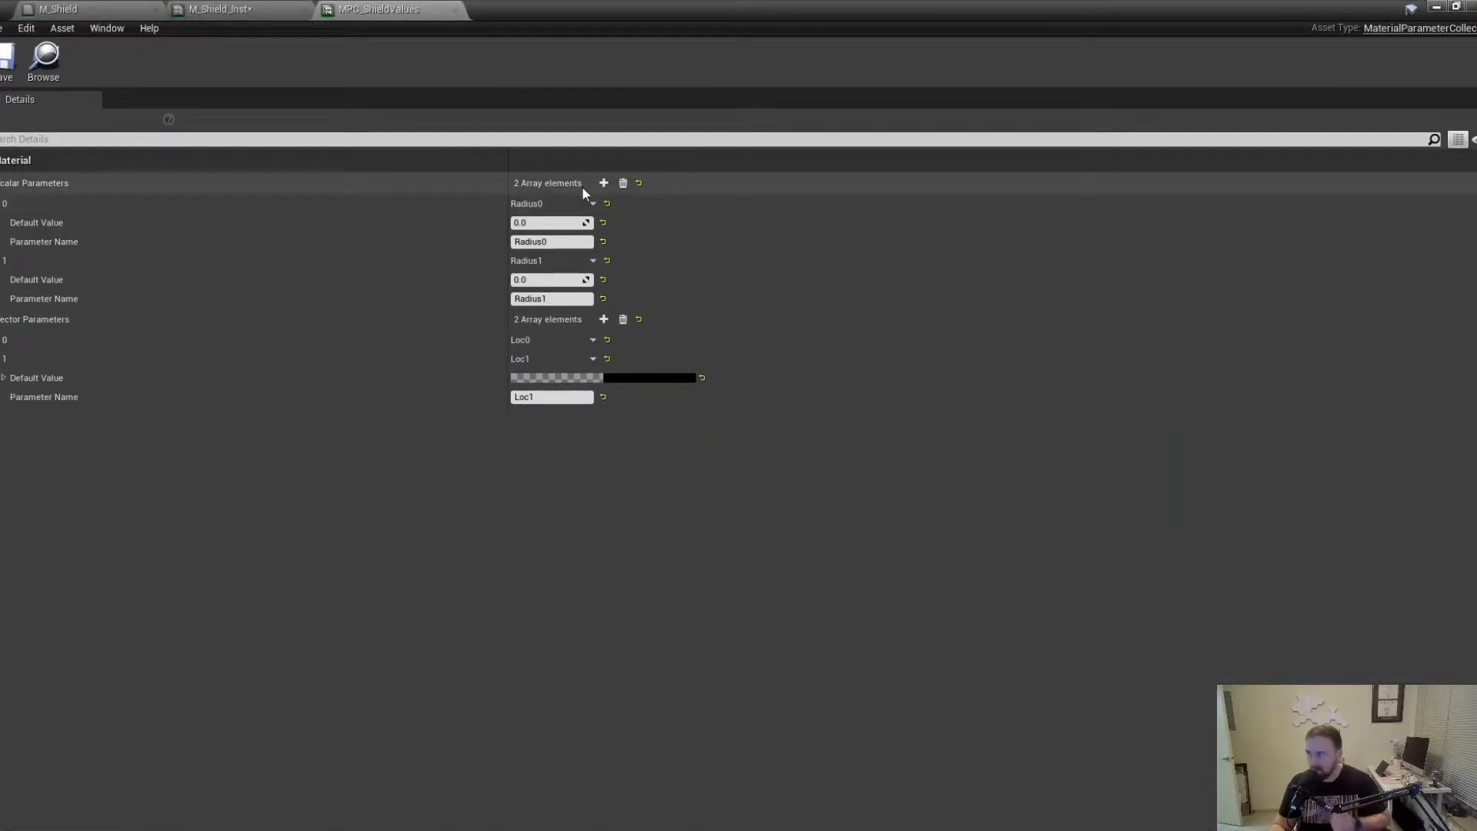
{"action": "left_click", "coordinate": [2, 340]}
{"action": "left_click", "coordinate": [3, 415]}
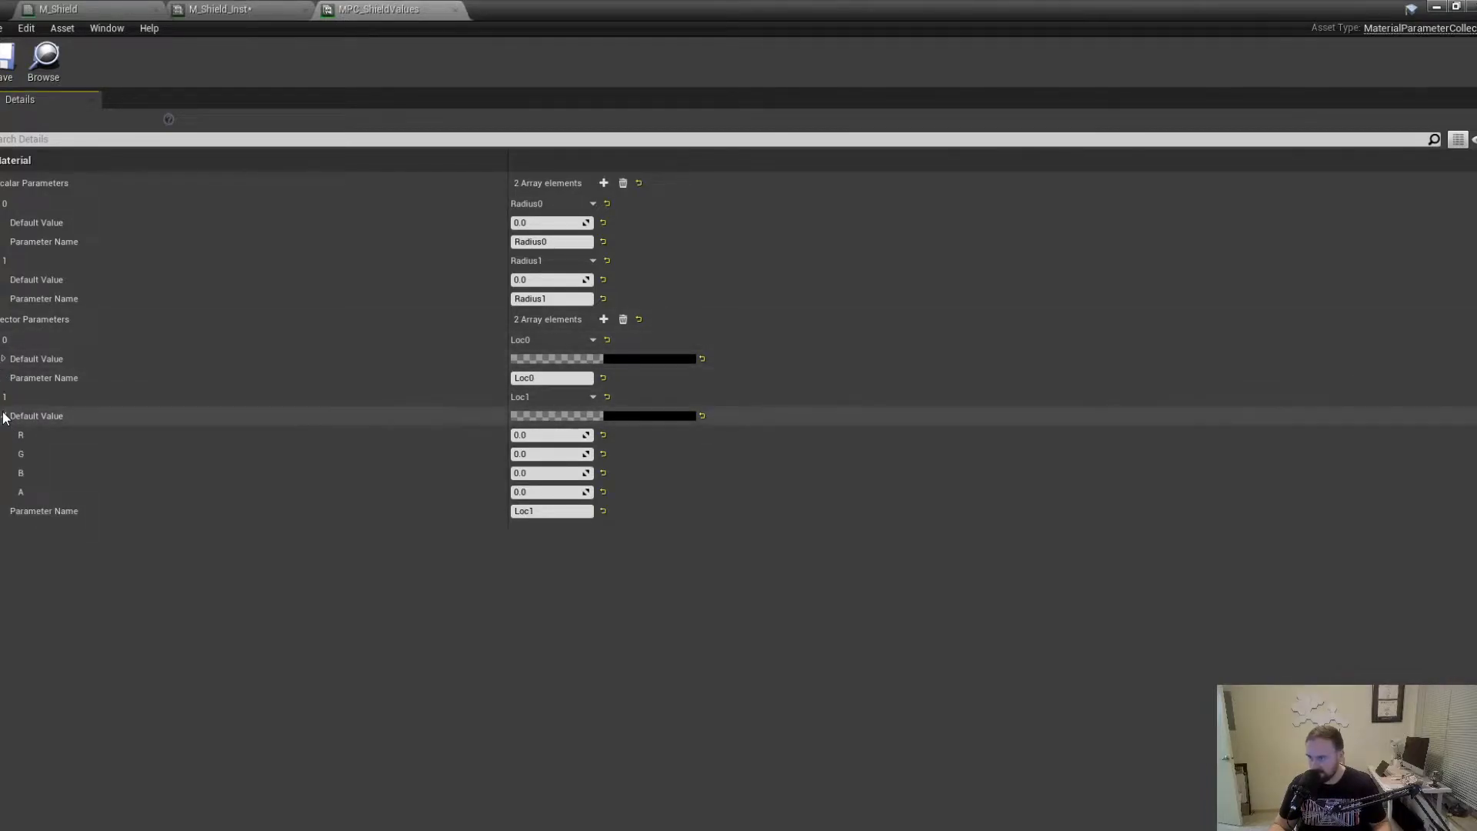
{"action": "left_click", "coordinate": [4, 416]}
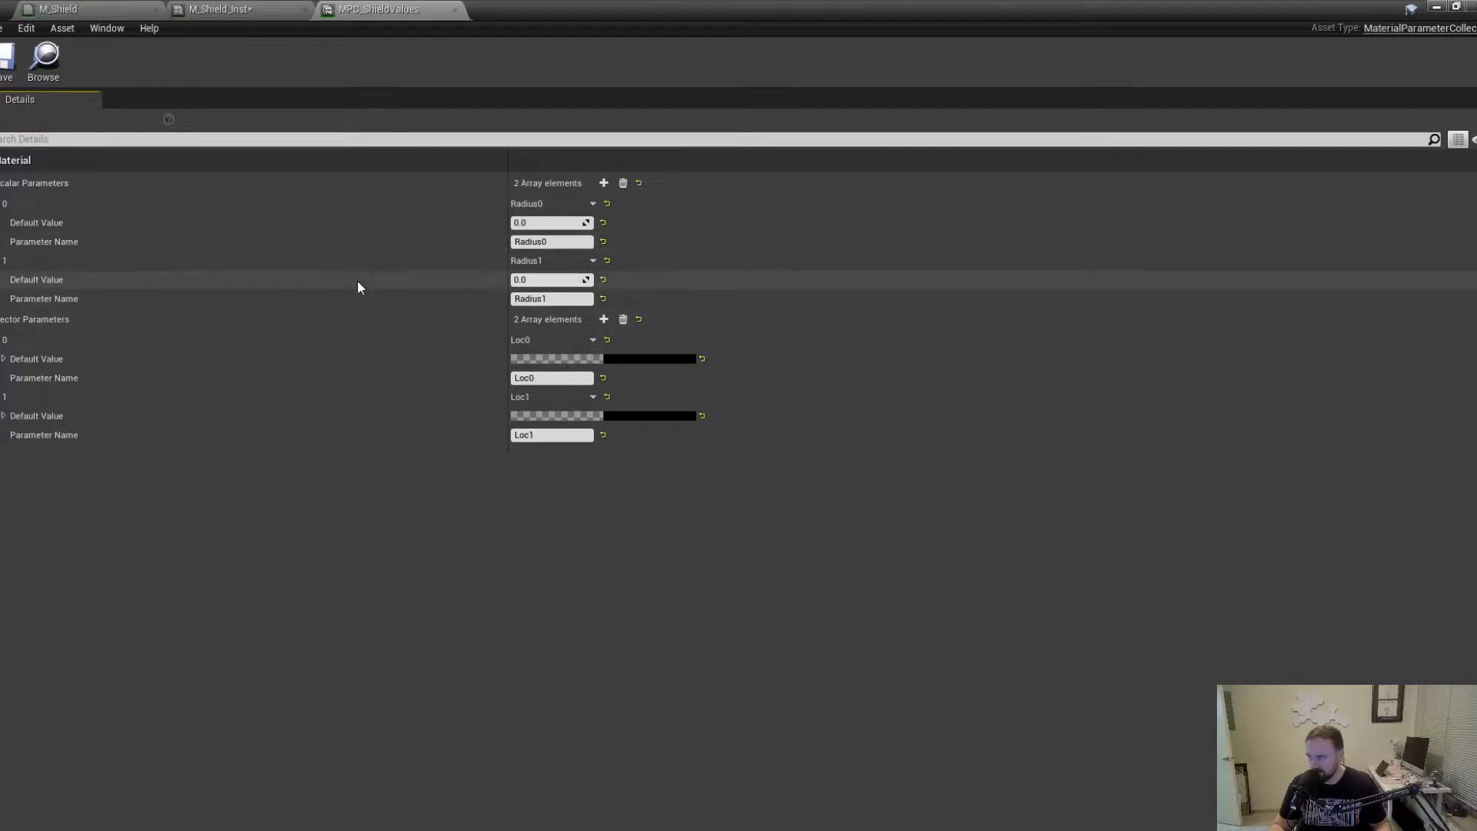
Add two scalar parameters to MPC_ShieldValues, each with a default value of 1.0.
{"action": "left_click", "coordinate": [604, 183]}
{"action": "left_click", "coordinate": [604, 184]}
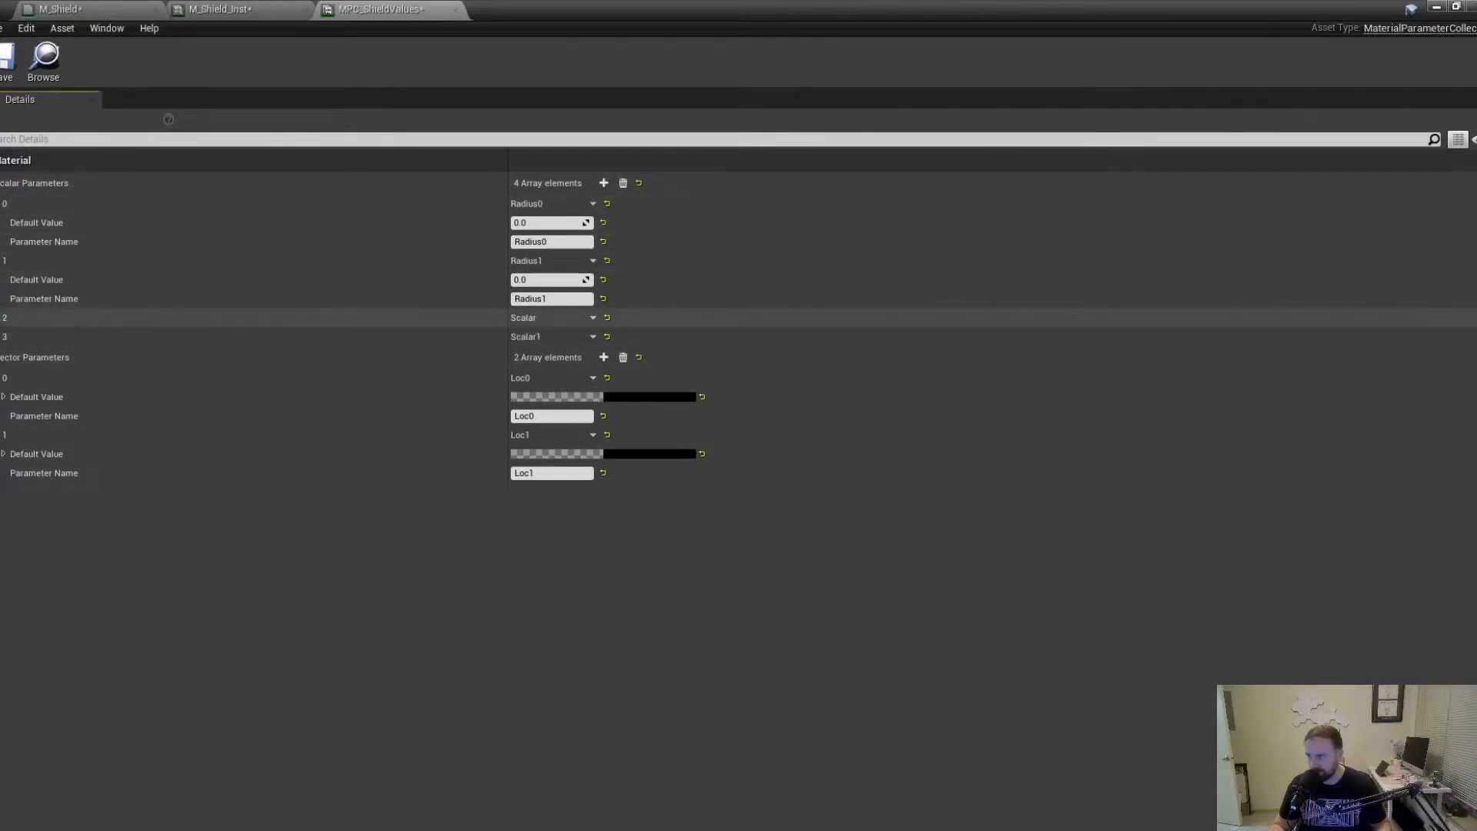
{"action": "left_click", "coordinate": [4, 318]}
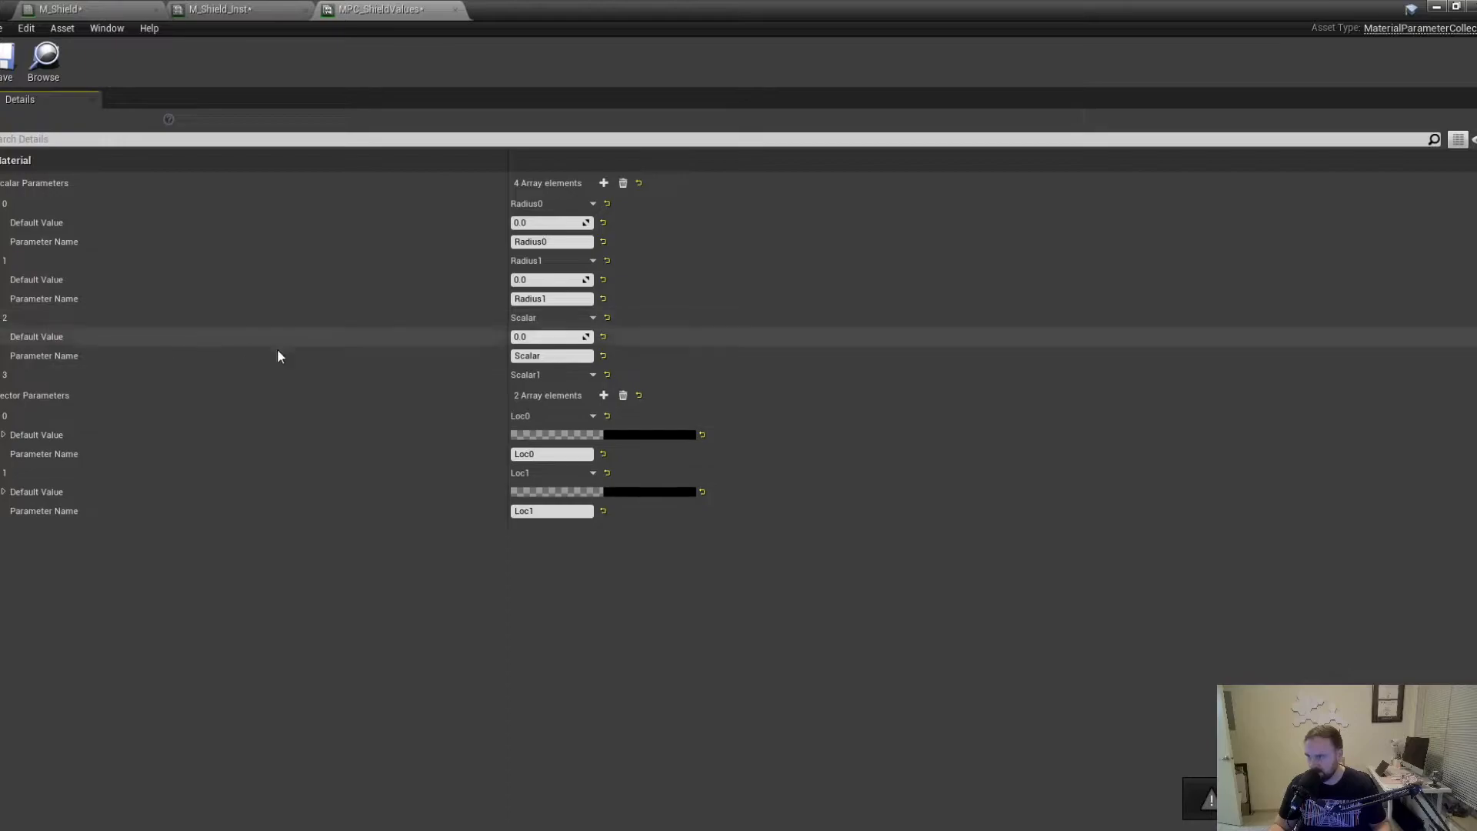
{"action": "left_click", "coordinate": [4, 375]}
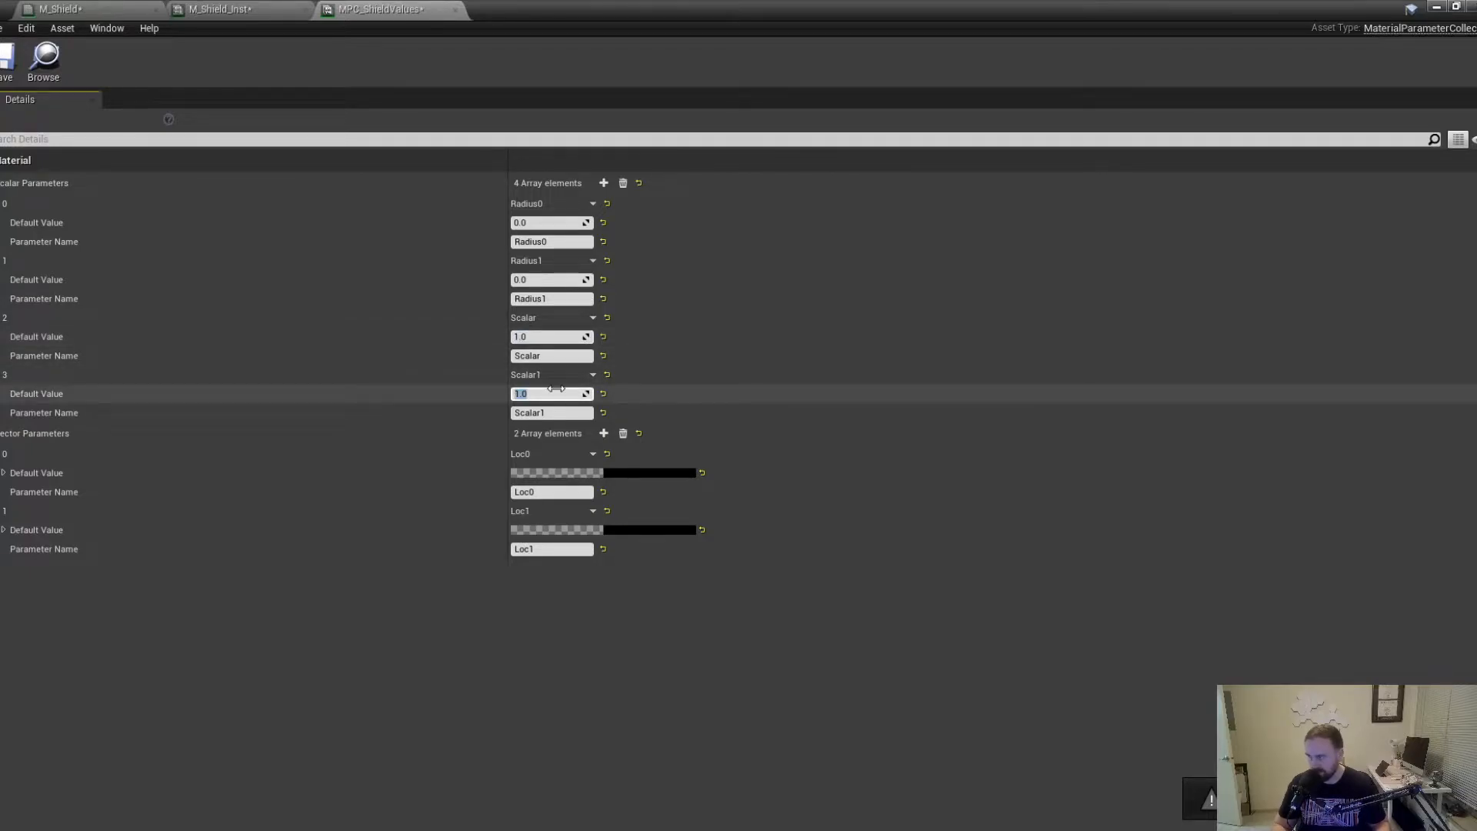
Name the two new scalar parameters Fade0 and Fade1 and save the parameter collection.
{"action": "left_click", "coordinate": [554, 356]}
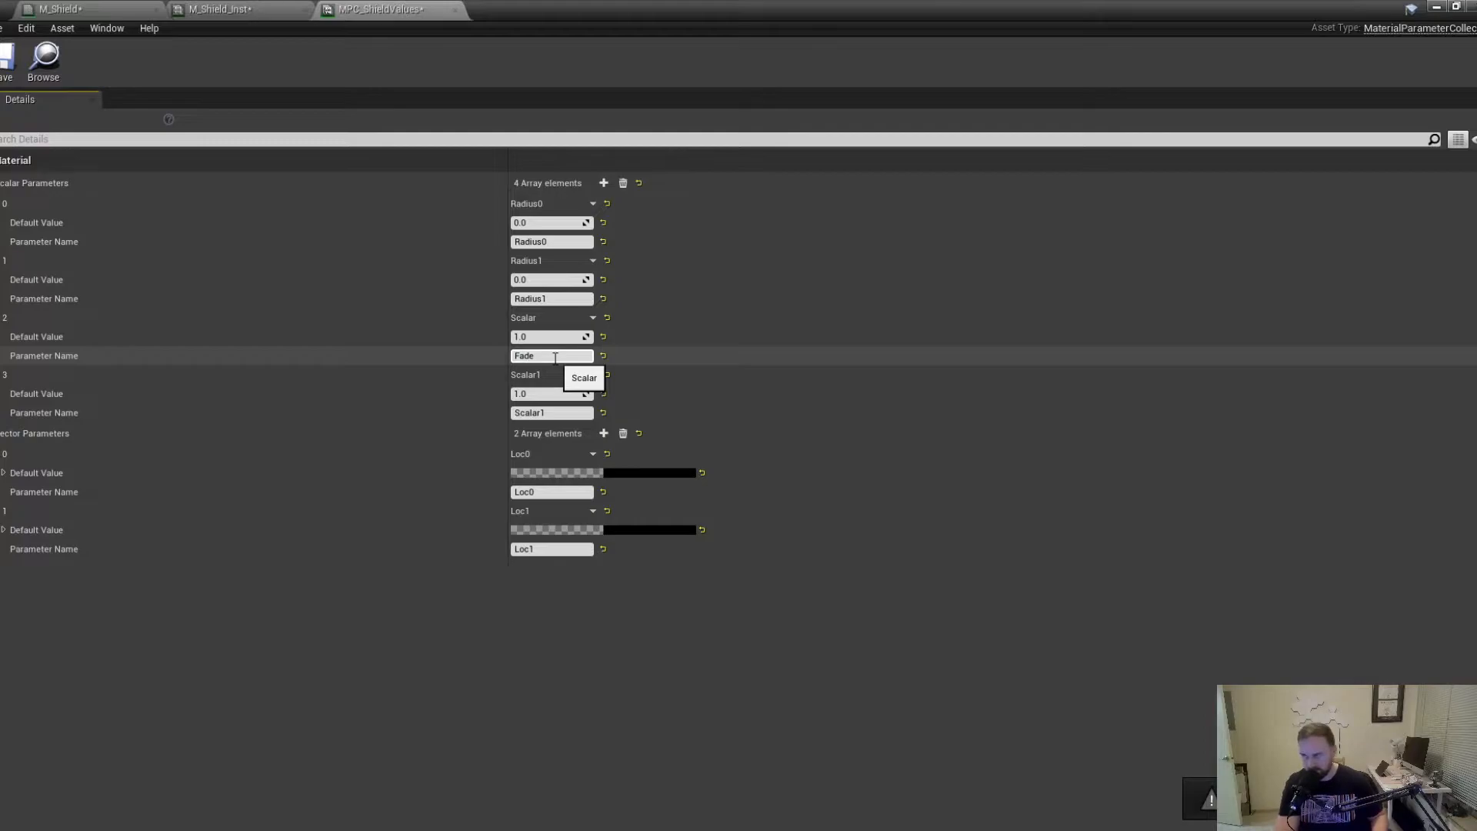
{"action": "left_click", "coordinate": [550, 413]}
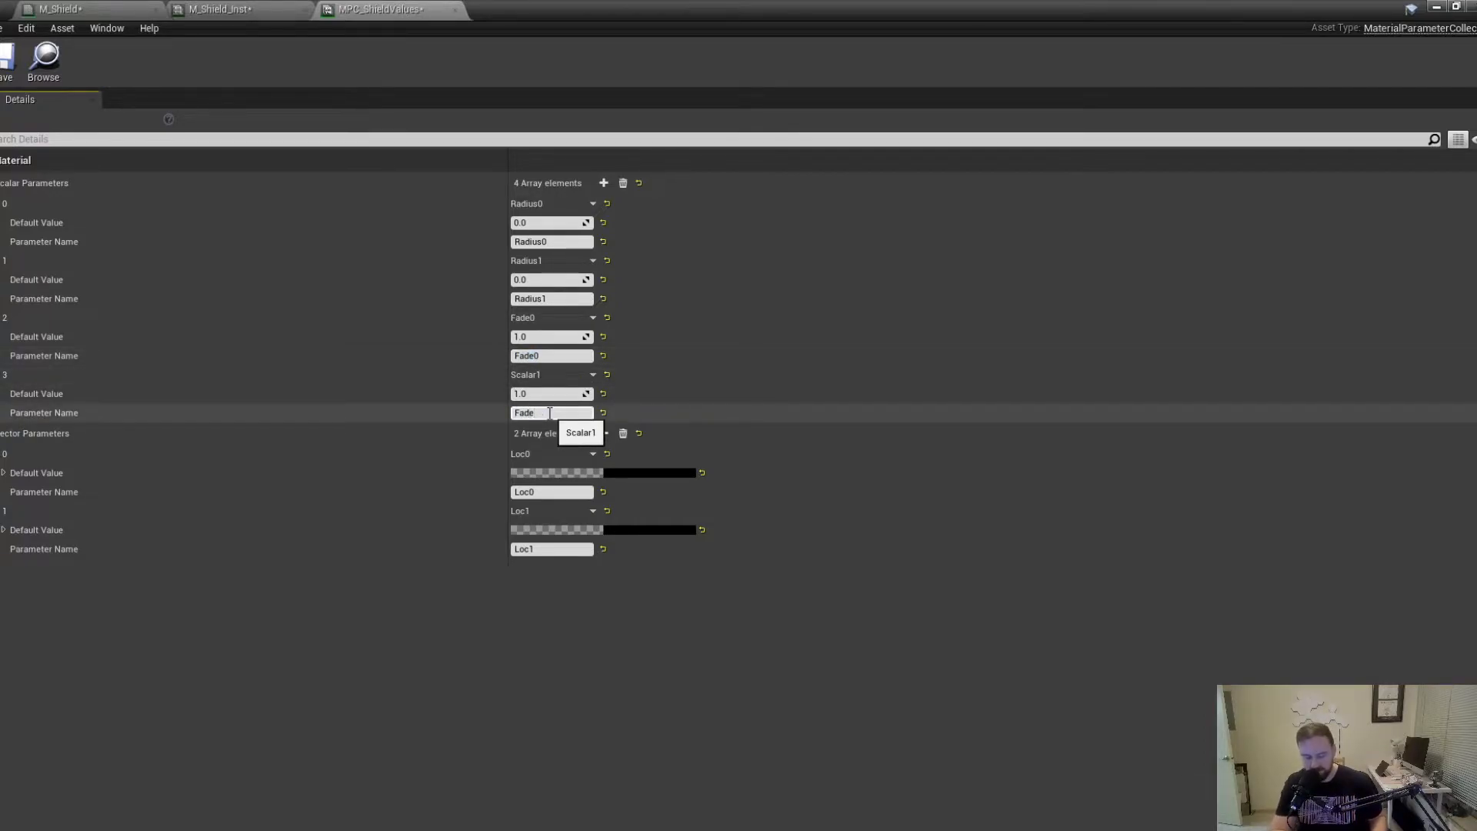
{"action": "left_click", "coordinate": [8, 60]}
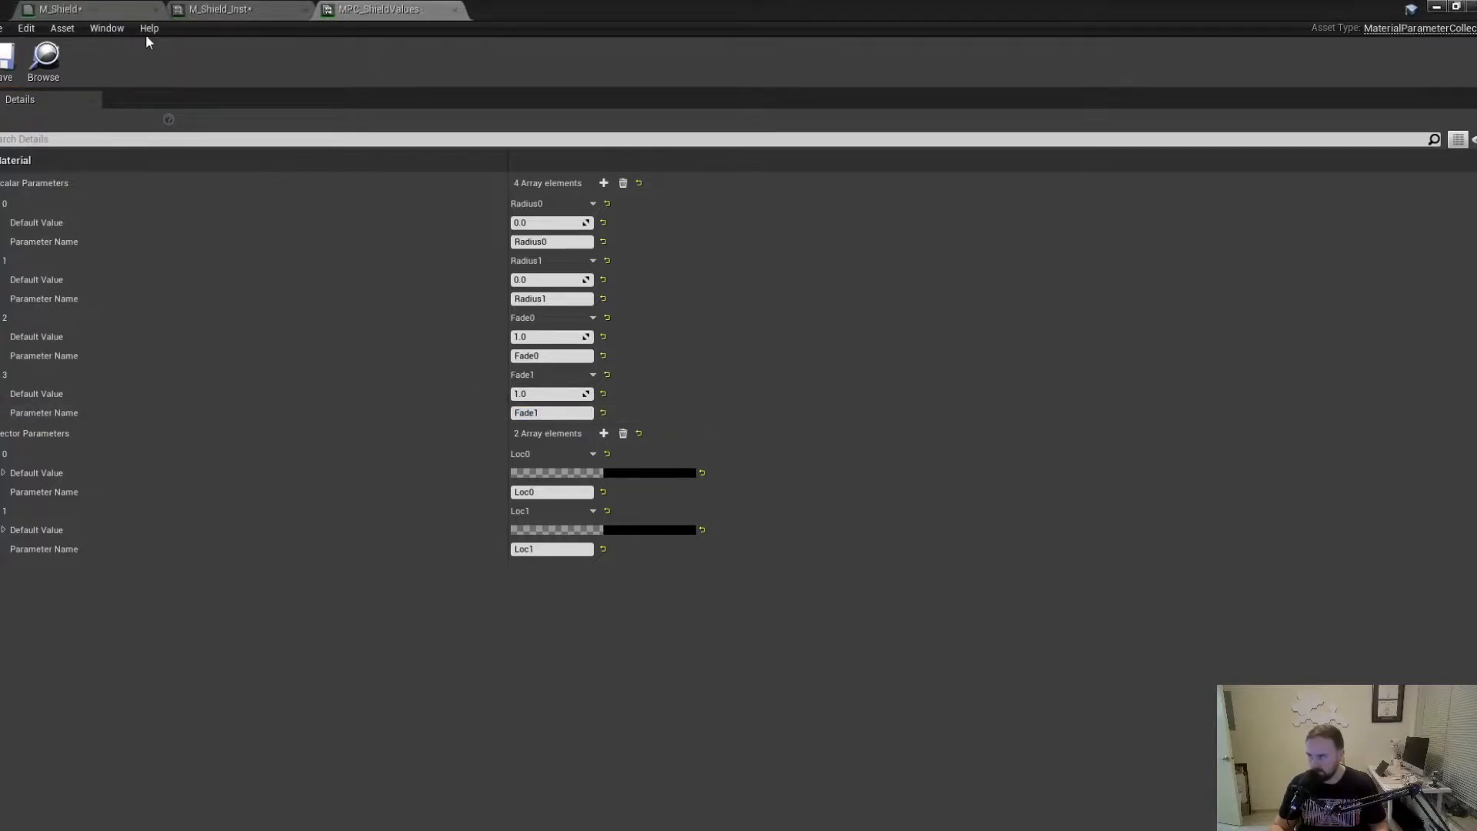
Close the parameter collection, return to the M_Shield material graph and save the material.
{"action": "left_click", "coordinate": [456, 12]}
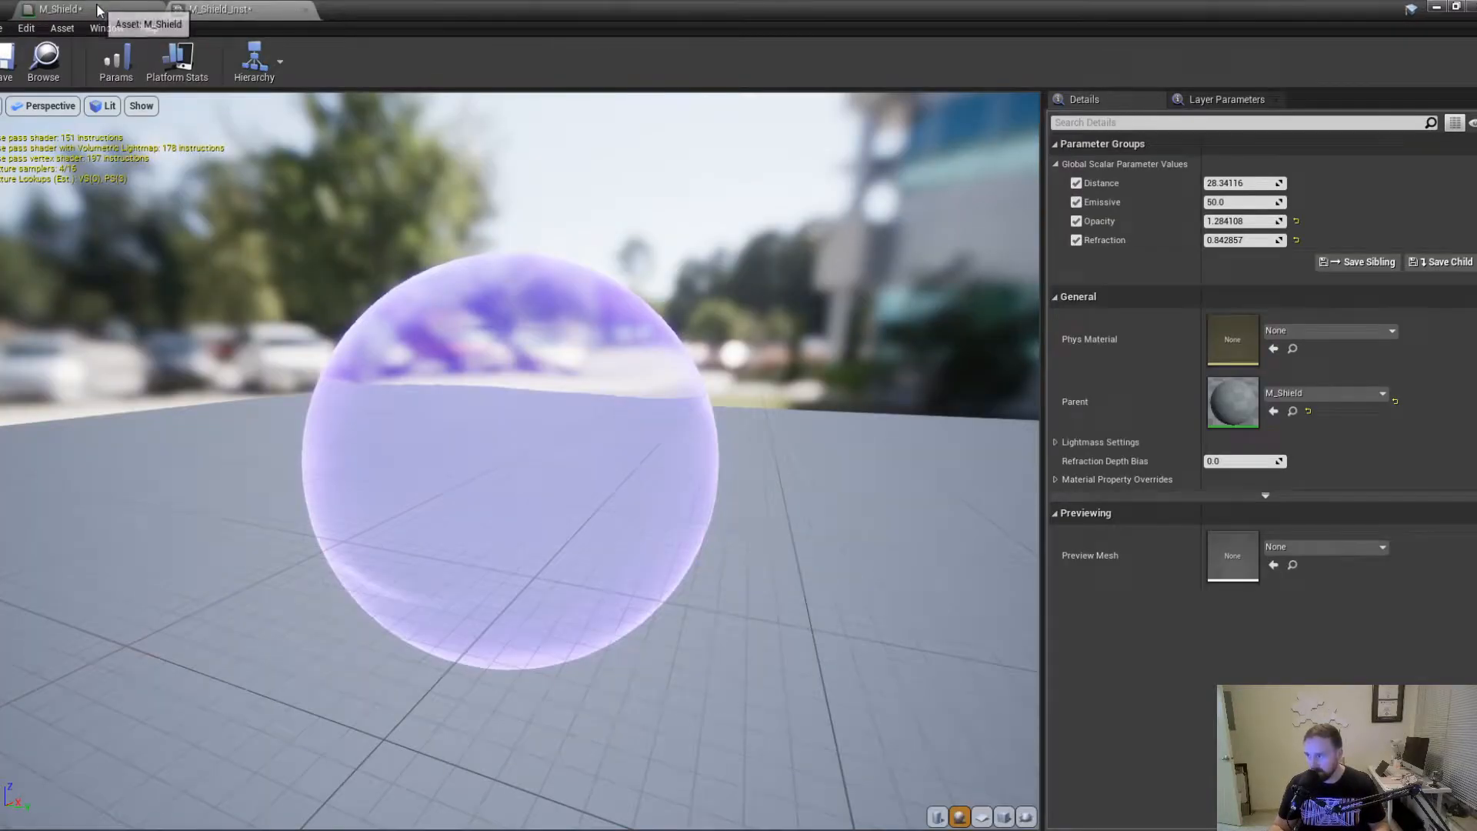
{"action": "left_click", "coordinate": [124, 9]}
{"action": "right_click_drag", "start_coordinate": [938, 460], "coordinate": [801, 356]}
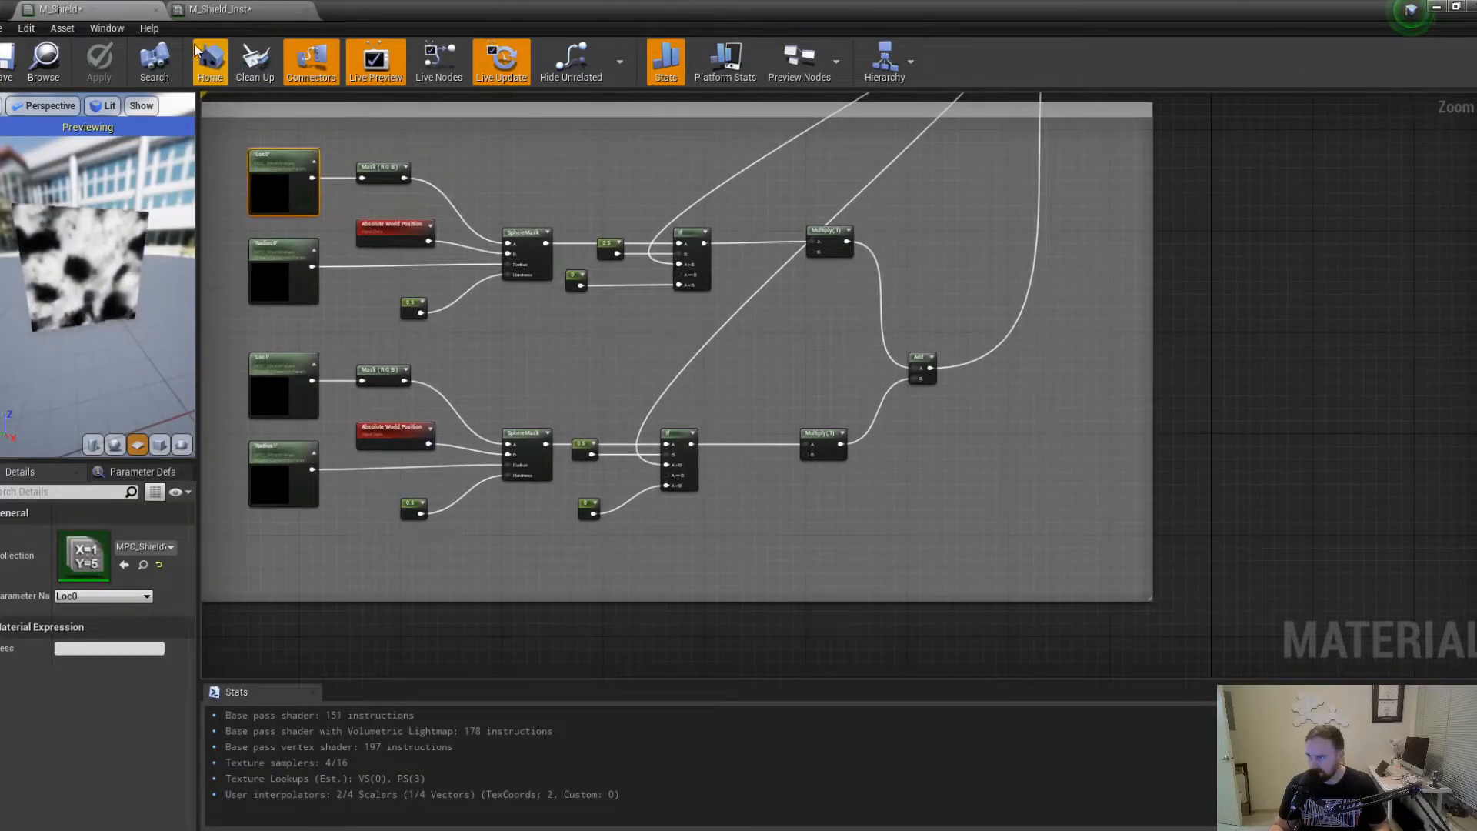
{"action": "left_click", "coordinate": [8, 61]}
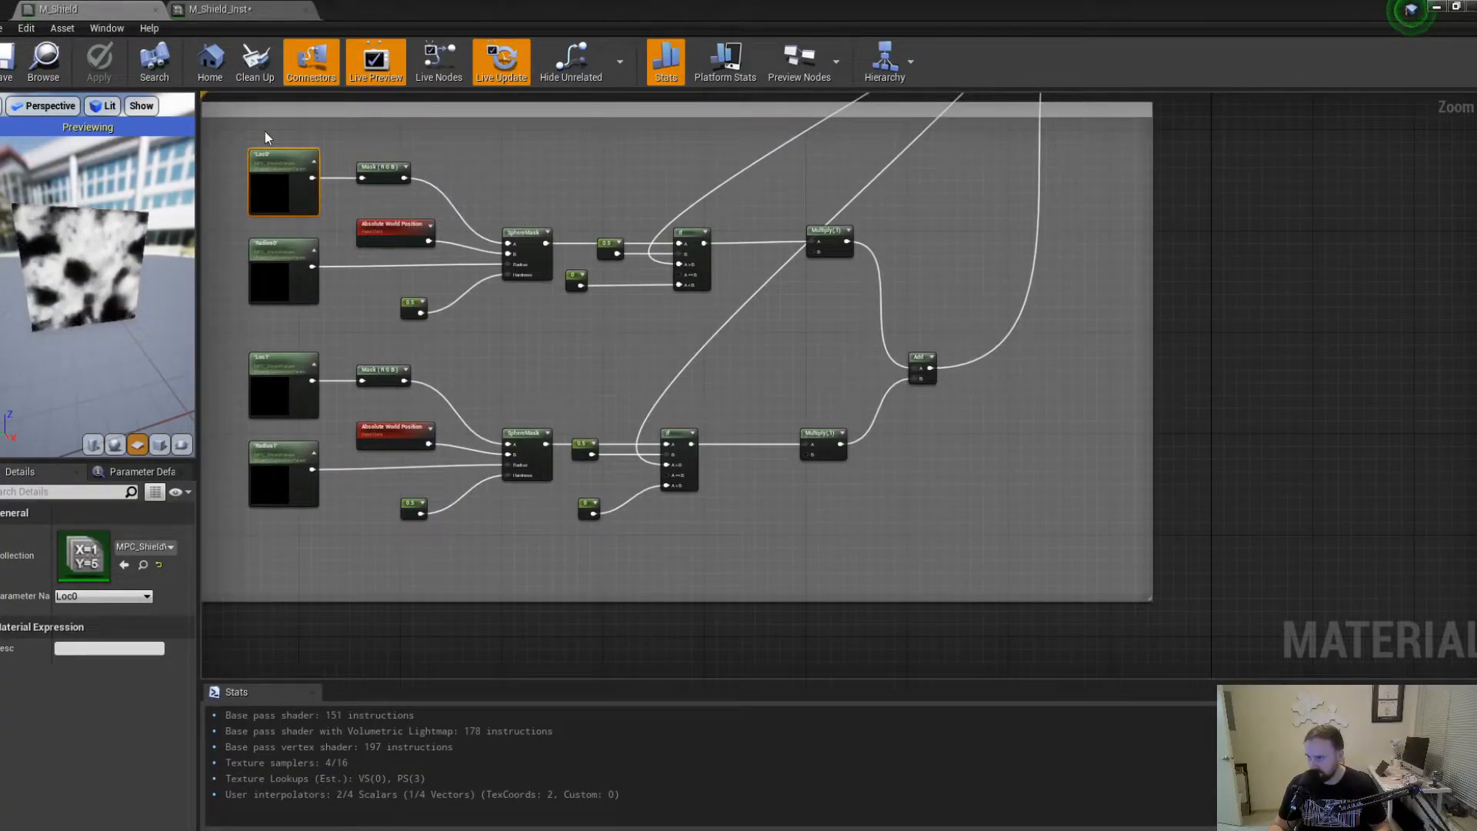
{"action": "scroll", "coordinate": [774, 275], "scroll_direction": "up", "scroll_amount": 3}
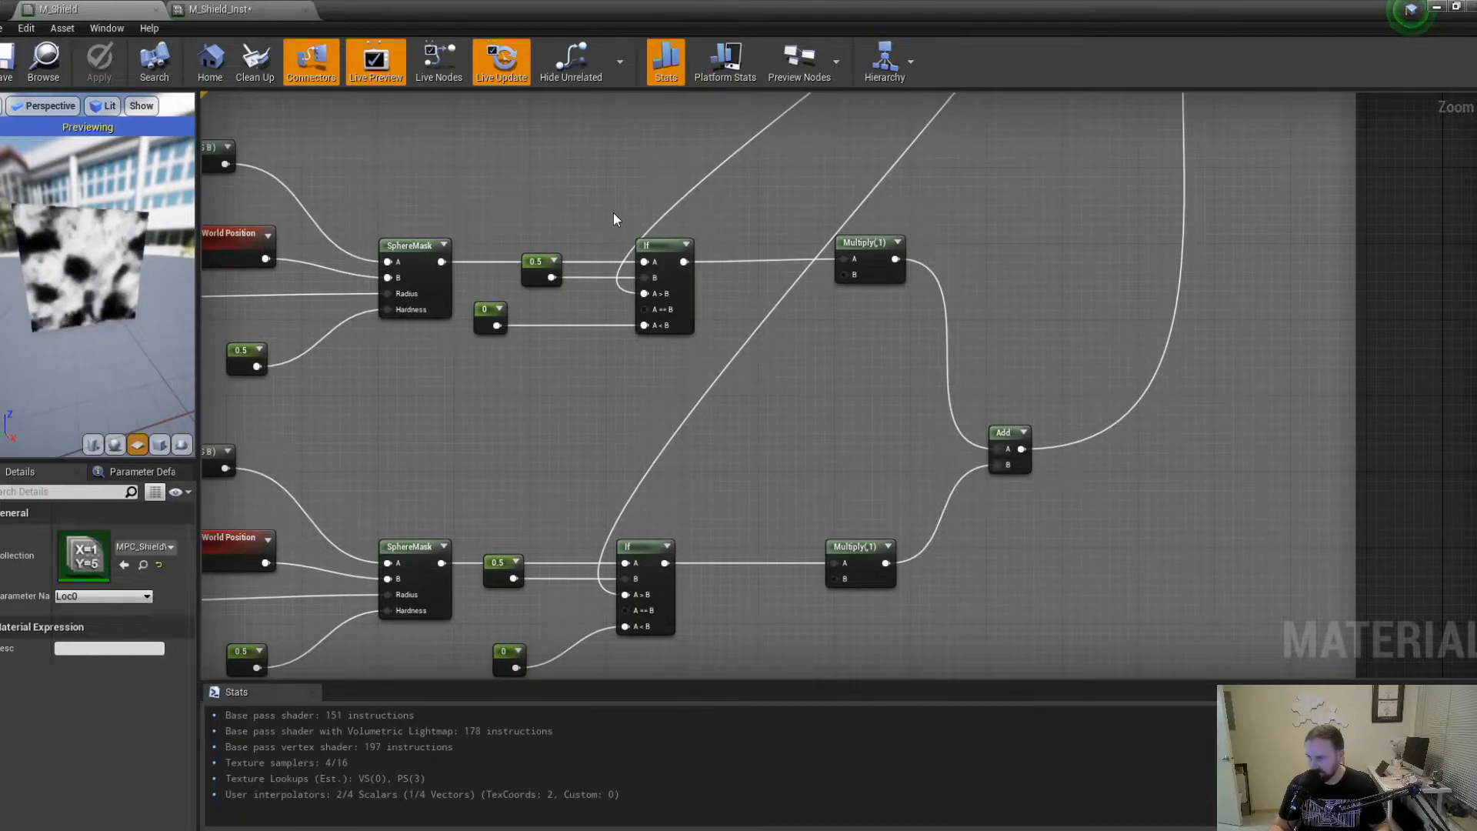
{"action": "scroll", "coordinate": [612, 214], "scroll_direction": "down", "scroll_amount": 1}
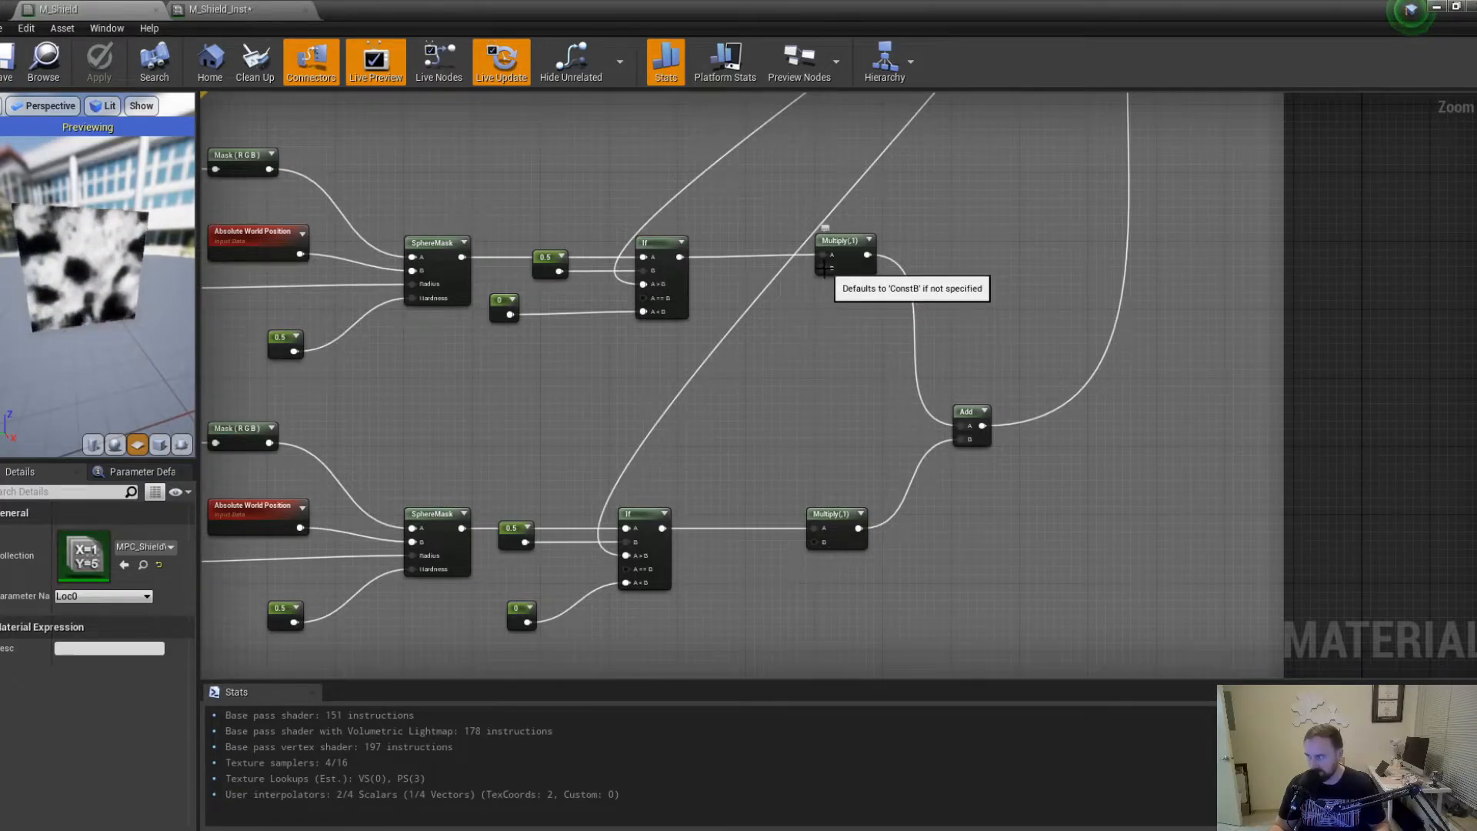
{"action": "left_click_drag", "start_coordinate": [847, 262], "coordinate": [769, 321]}
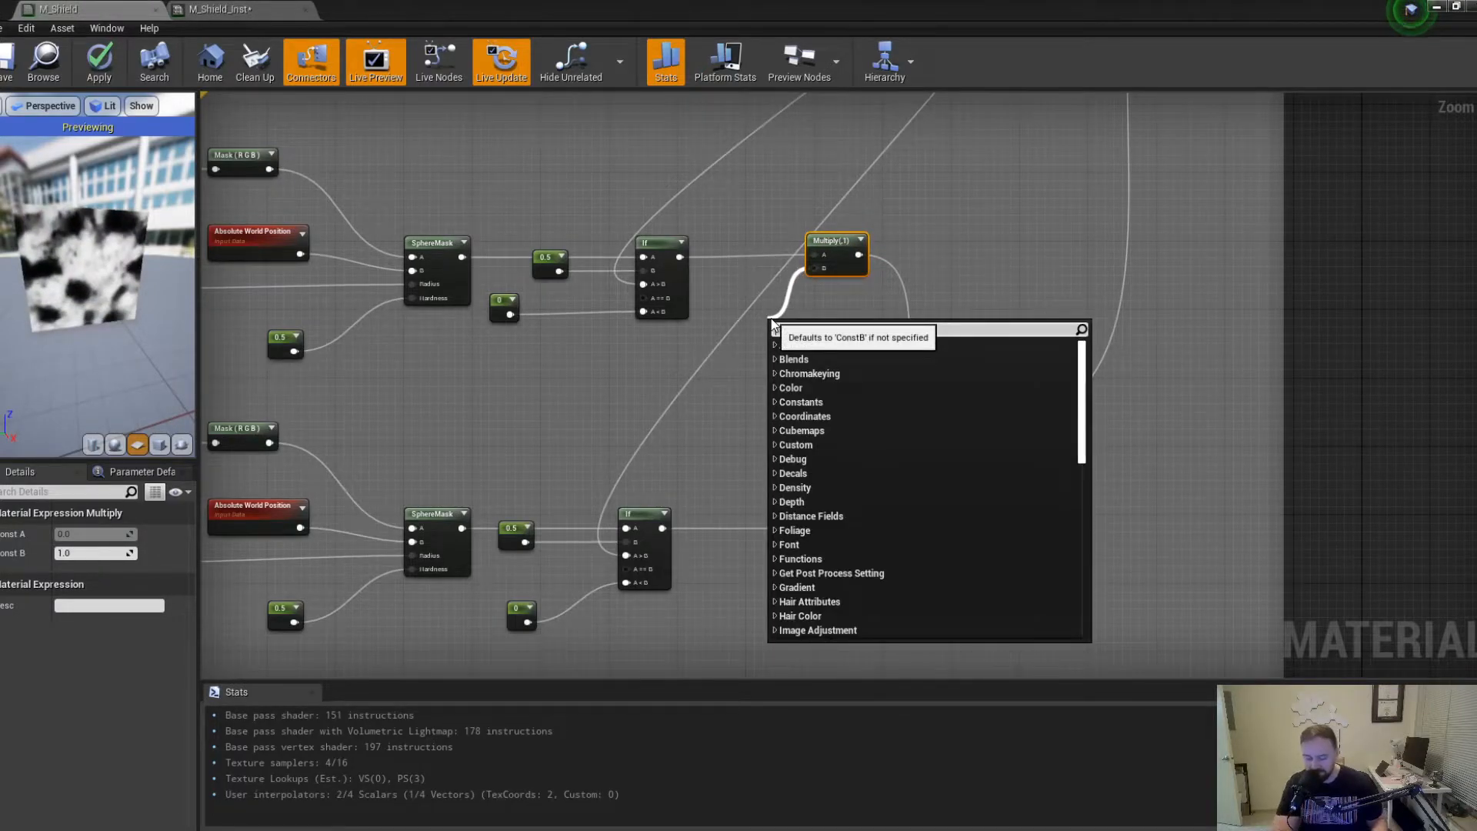
{"action": "type", "text": "mater"}
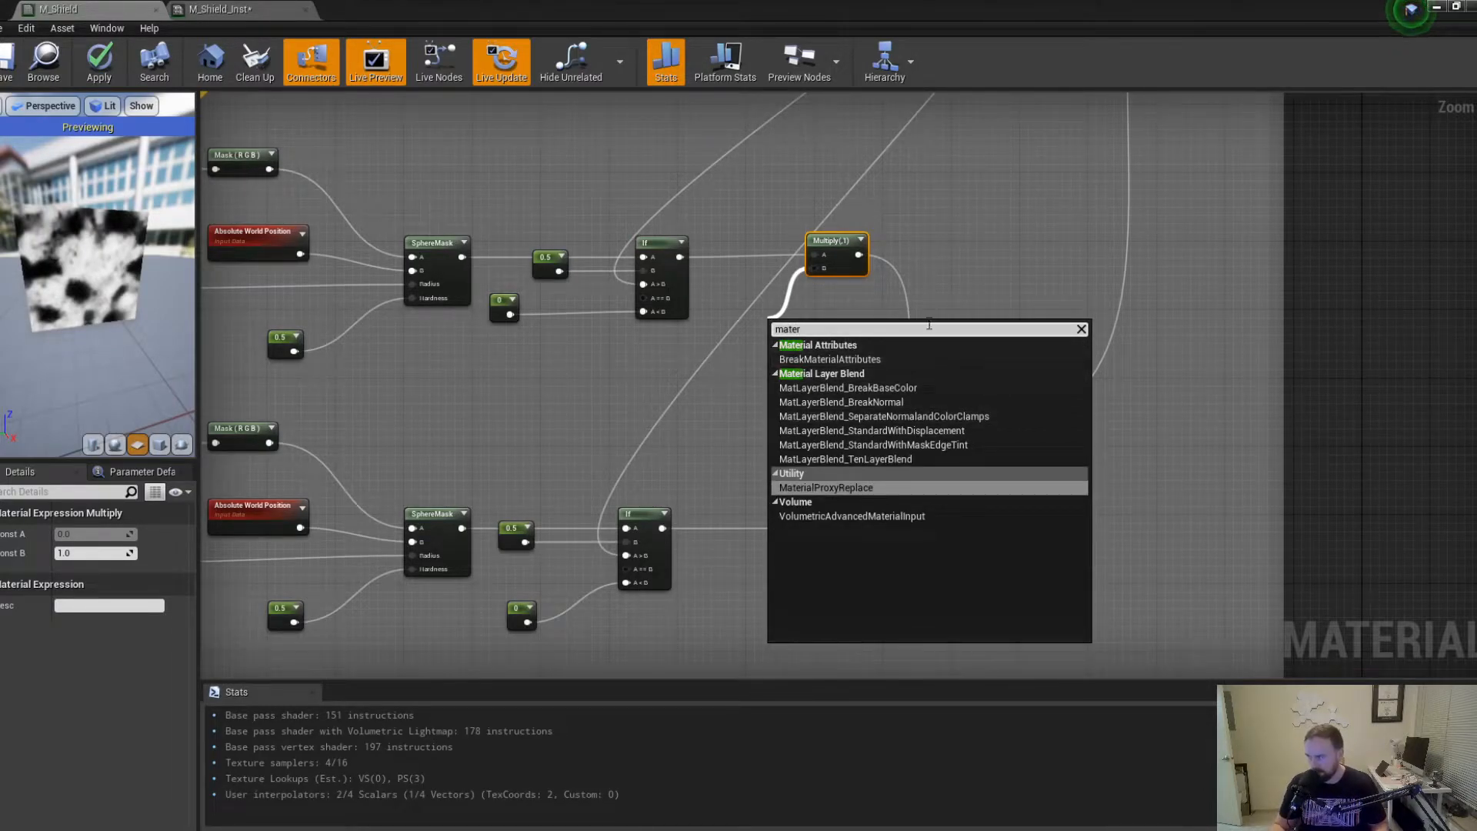
{"action": "left_click", "coordinate": [882, 289]}
Add a CollectionParameter node to the upper Multiply's B input, using the Fade0 parameter of MPC_ShieldValues.
{"action": "left_click_drag", "start_coordinate": [815, 267], "coordinate": [772, 295]}
{"action": "type", "text": "collect"}
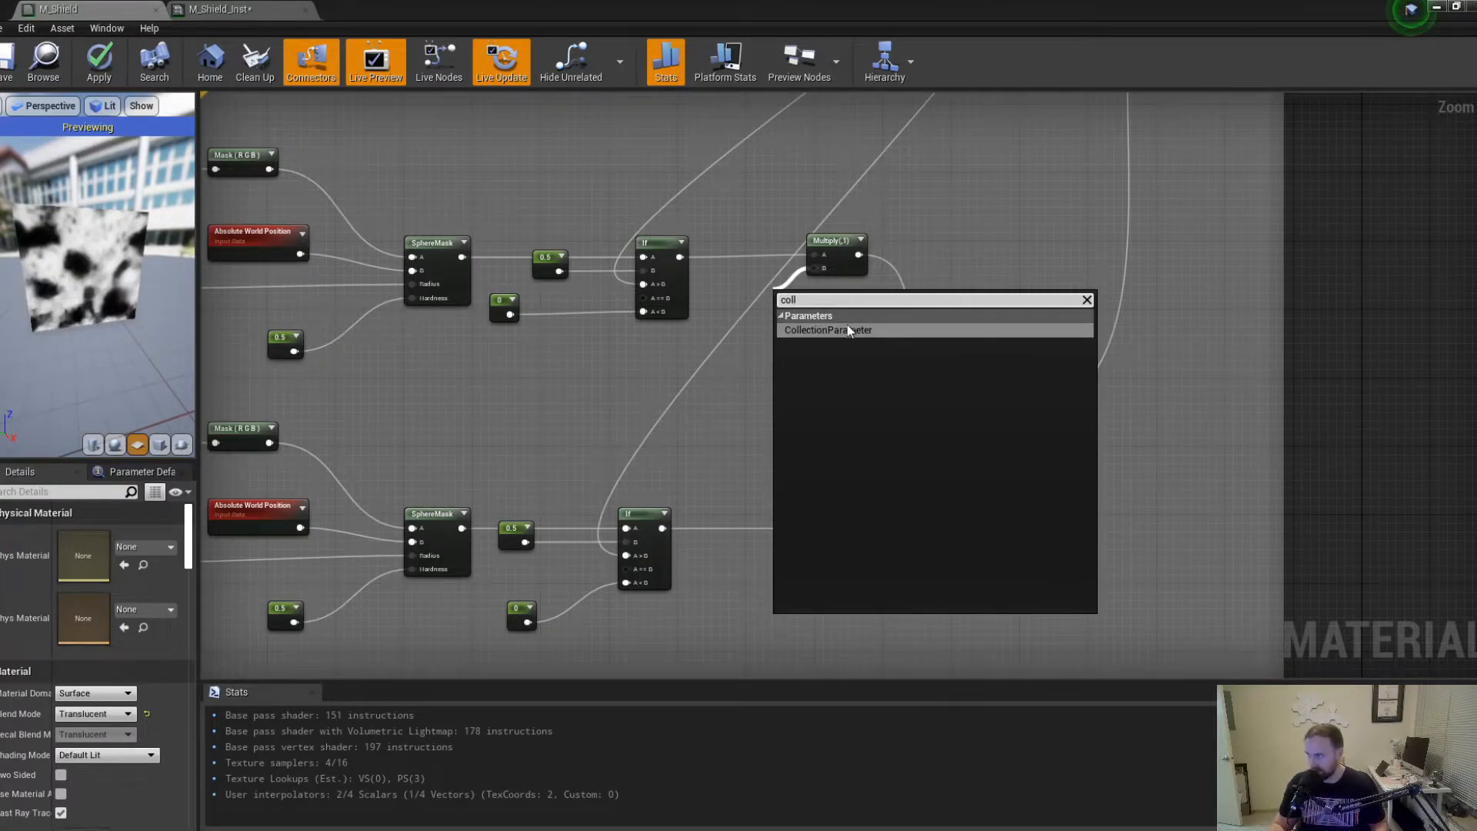
{"action": "left_click", "coordinate": [848, 330]}
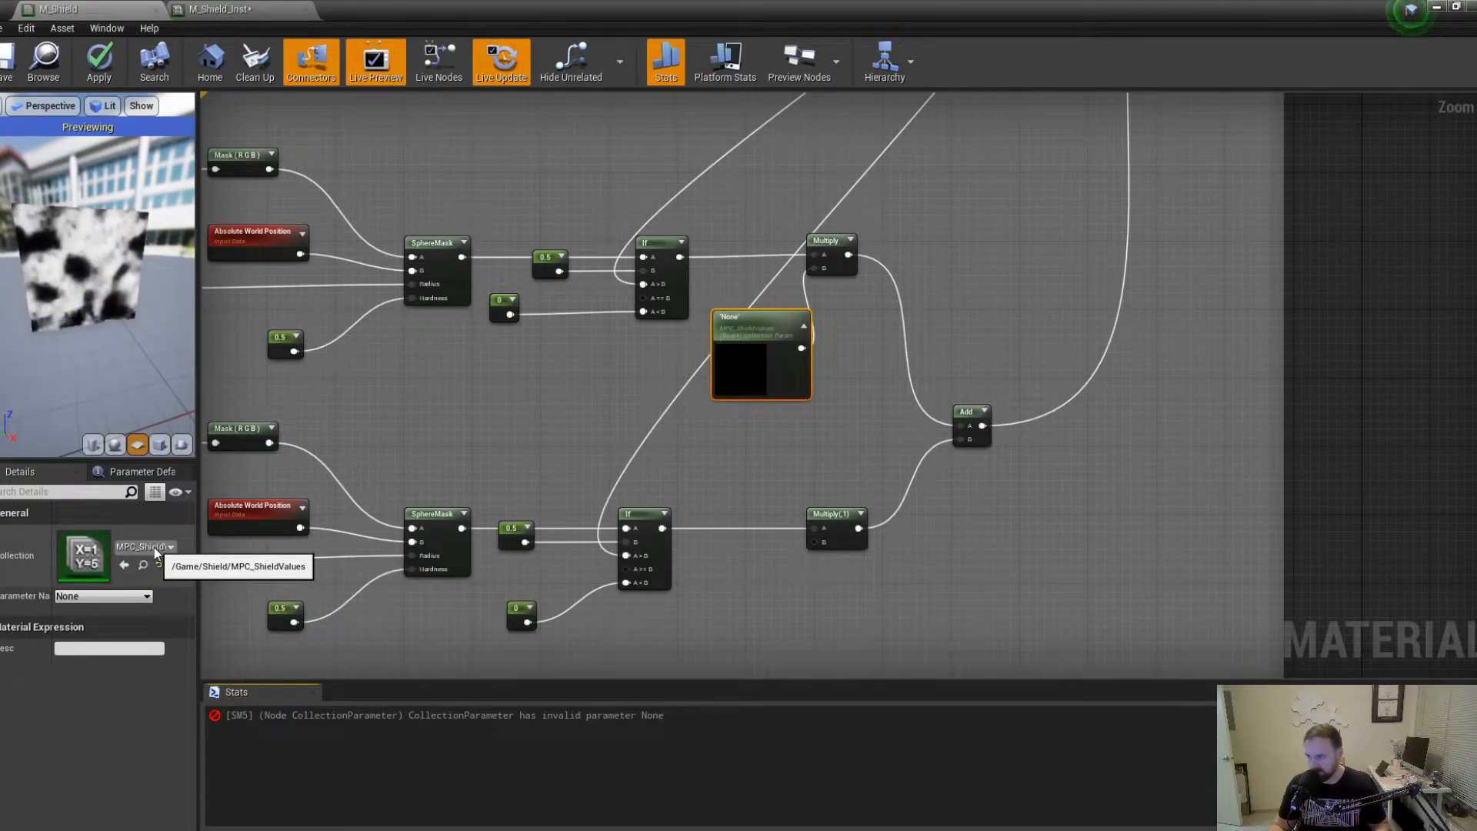
{"action": "double_click", "coordinate": [86, 556]}
{"action": "left_click", "coordinate": [456, 10]}
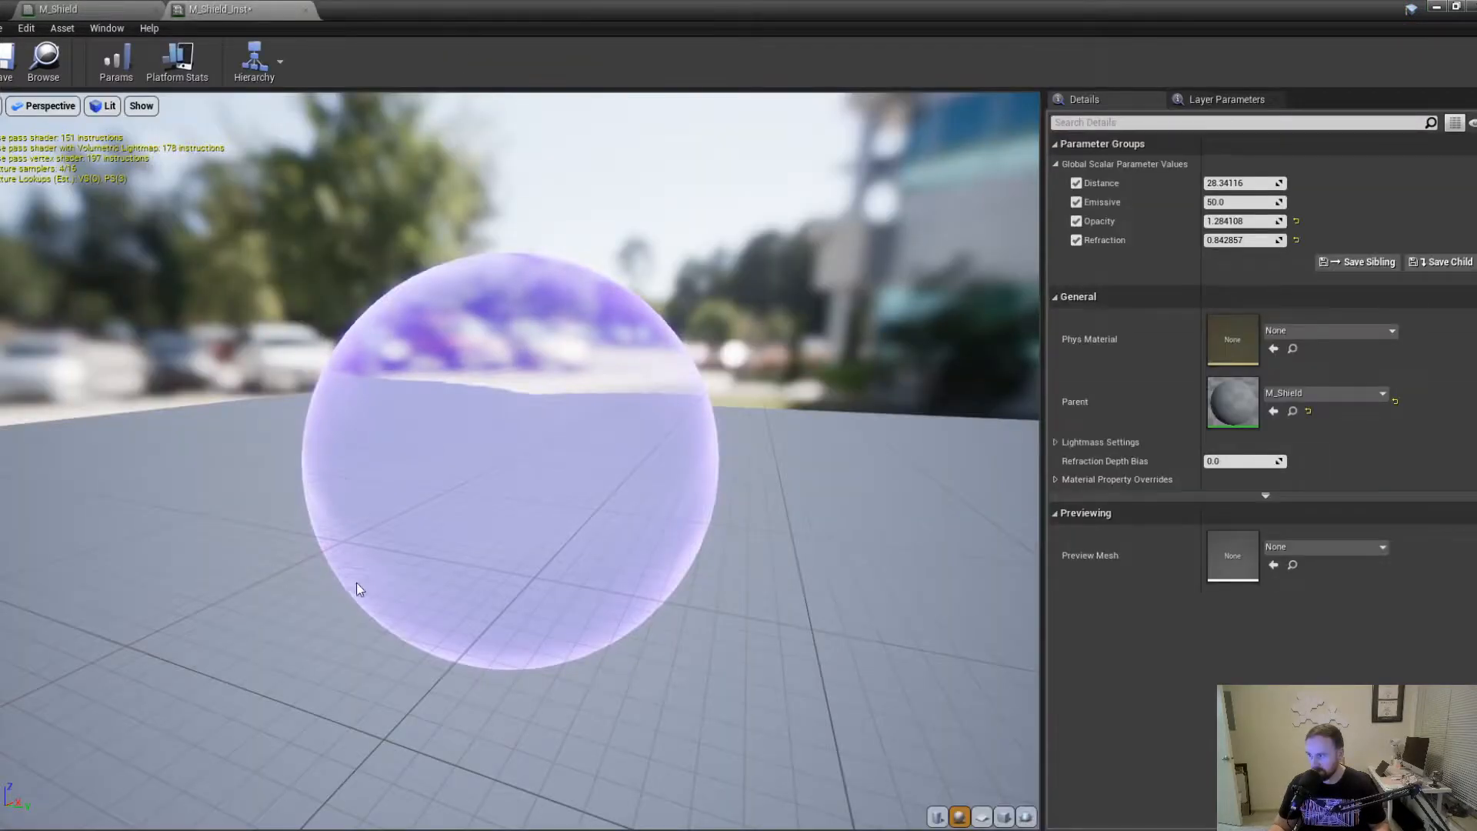
{"action": "left_click", "coordinate": [83, 7]}
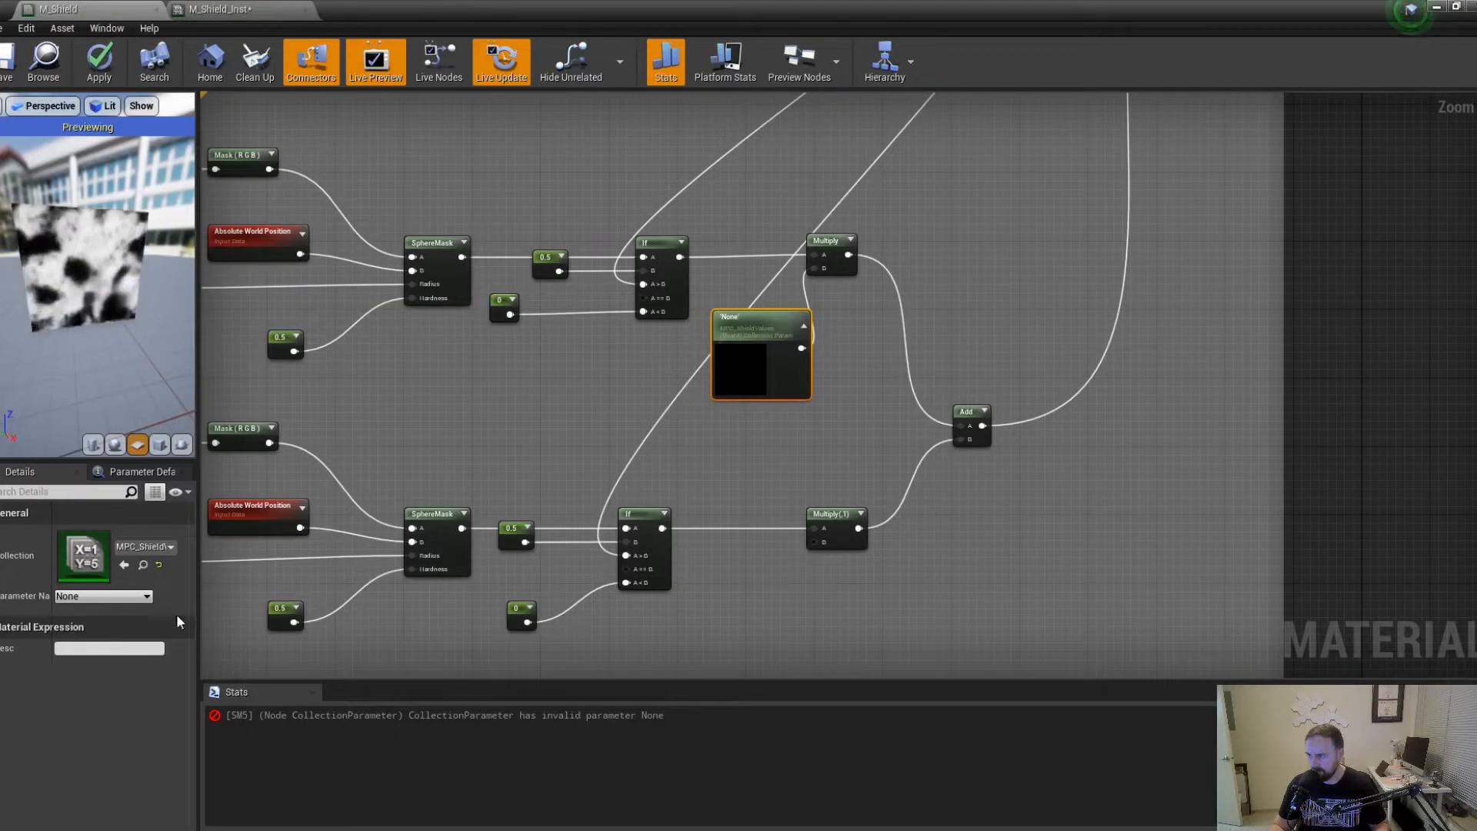
{"action": "left_click", "coordinate": [89, 597]}
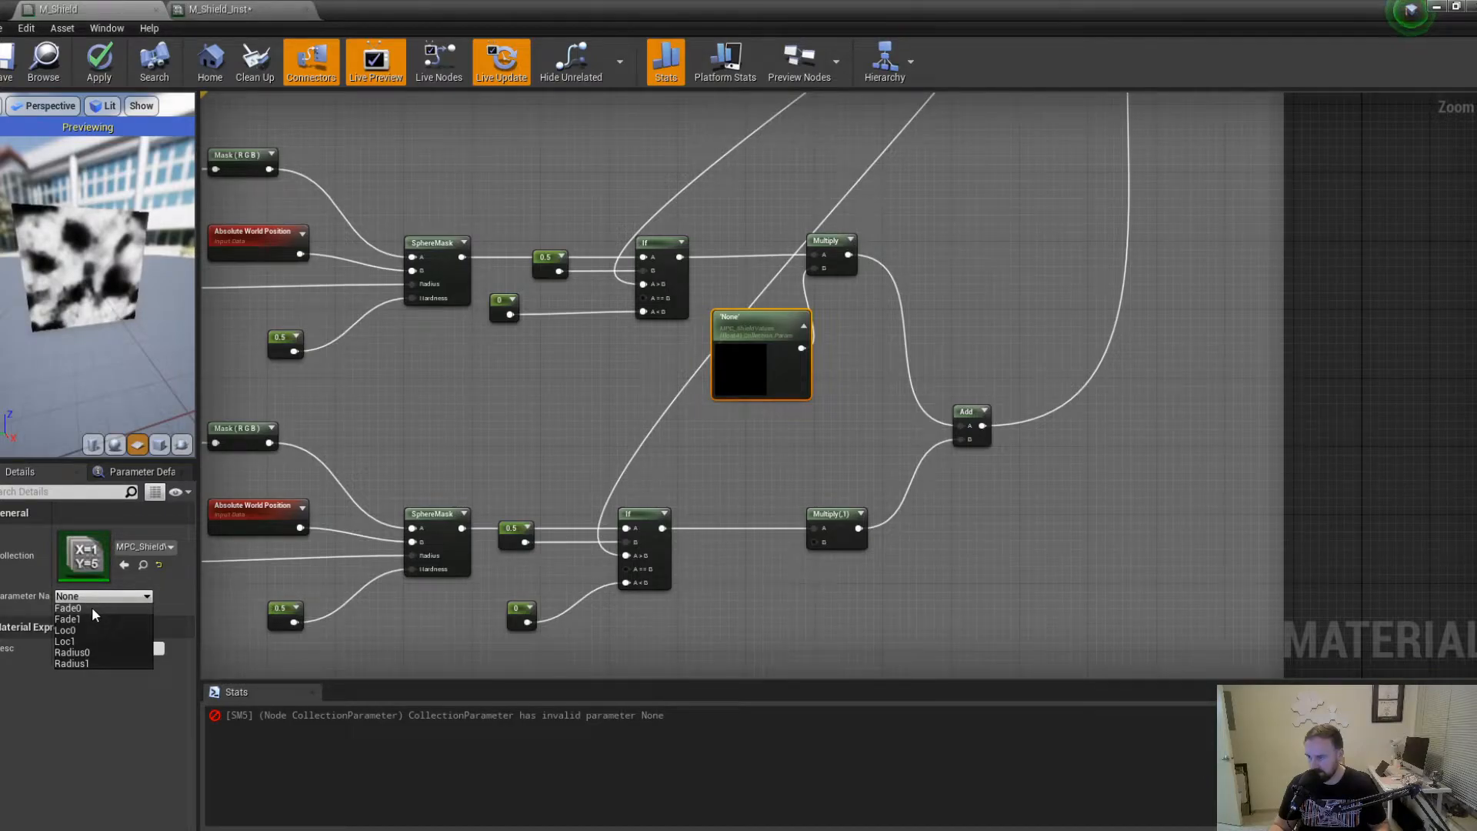
{"action": "left_click", "coordinate": [91, 607]}
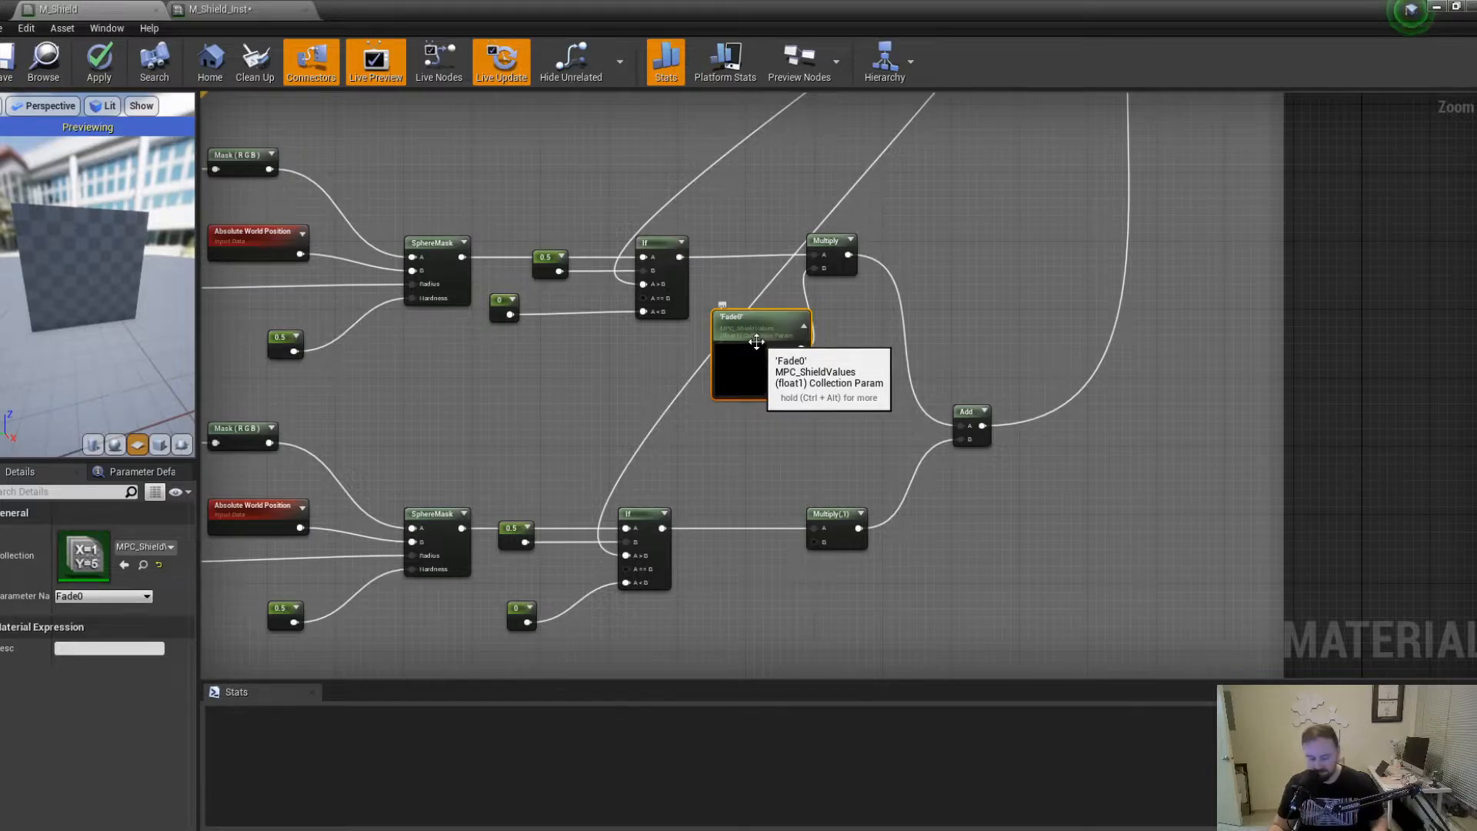
Connect a copy of the Fade0 node to the lower Multiply's B input, switch it to Fade1, and save the material.
{"action": "key", "text": "ctrl+v"}
{"action": "left_click_drag", "start_coordinate": [749, 554], "coordinate": [818, 542]}
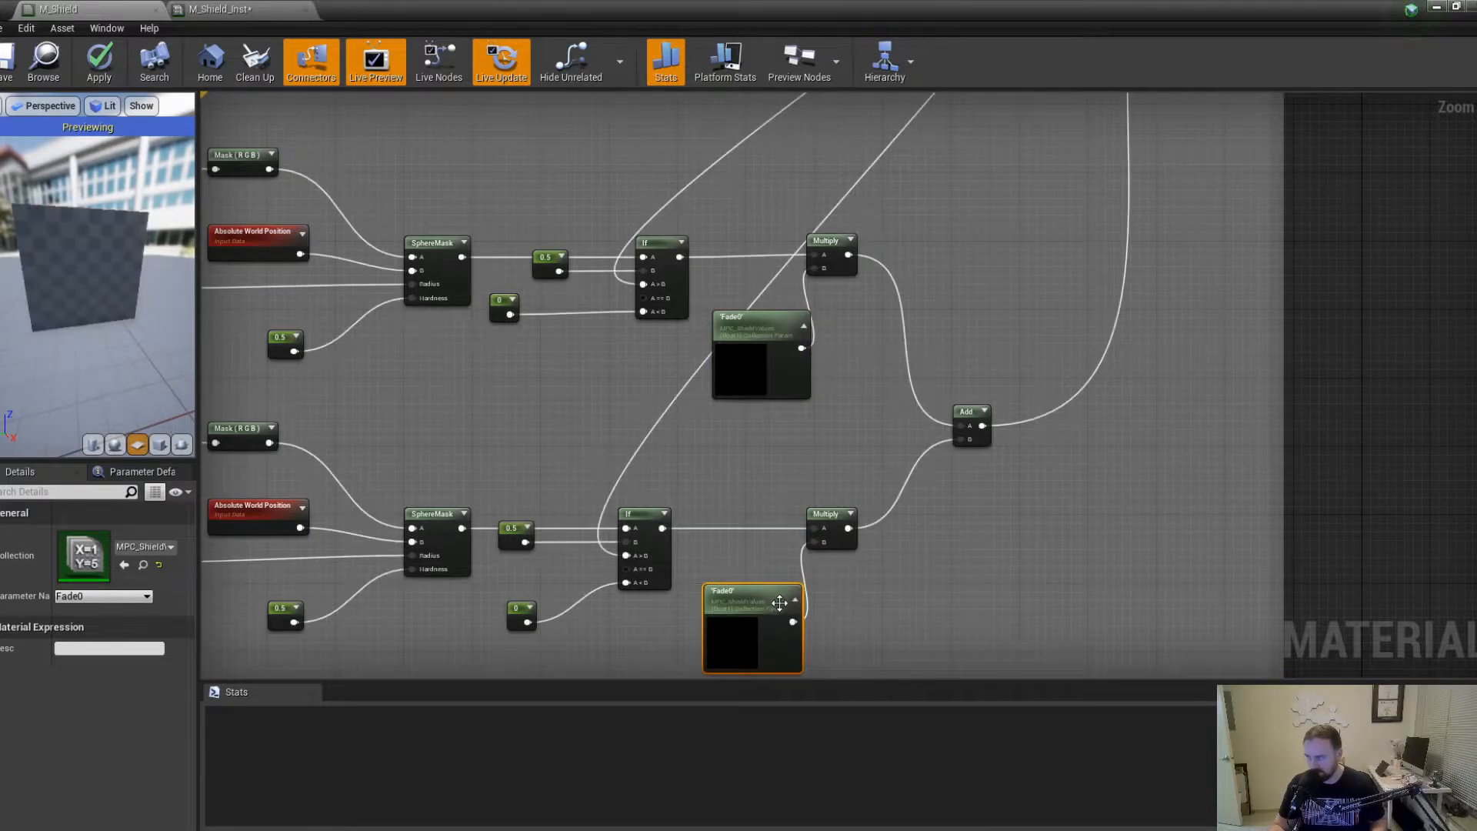
{"action": "left_click", "coordinate": [123, 597]}
{"action": "left_click", "coordinate": [86, 618]}
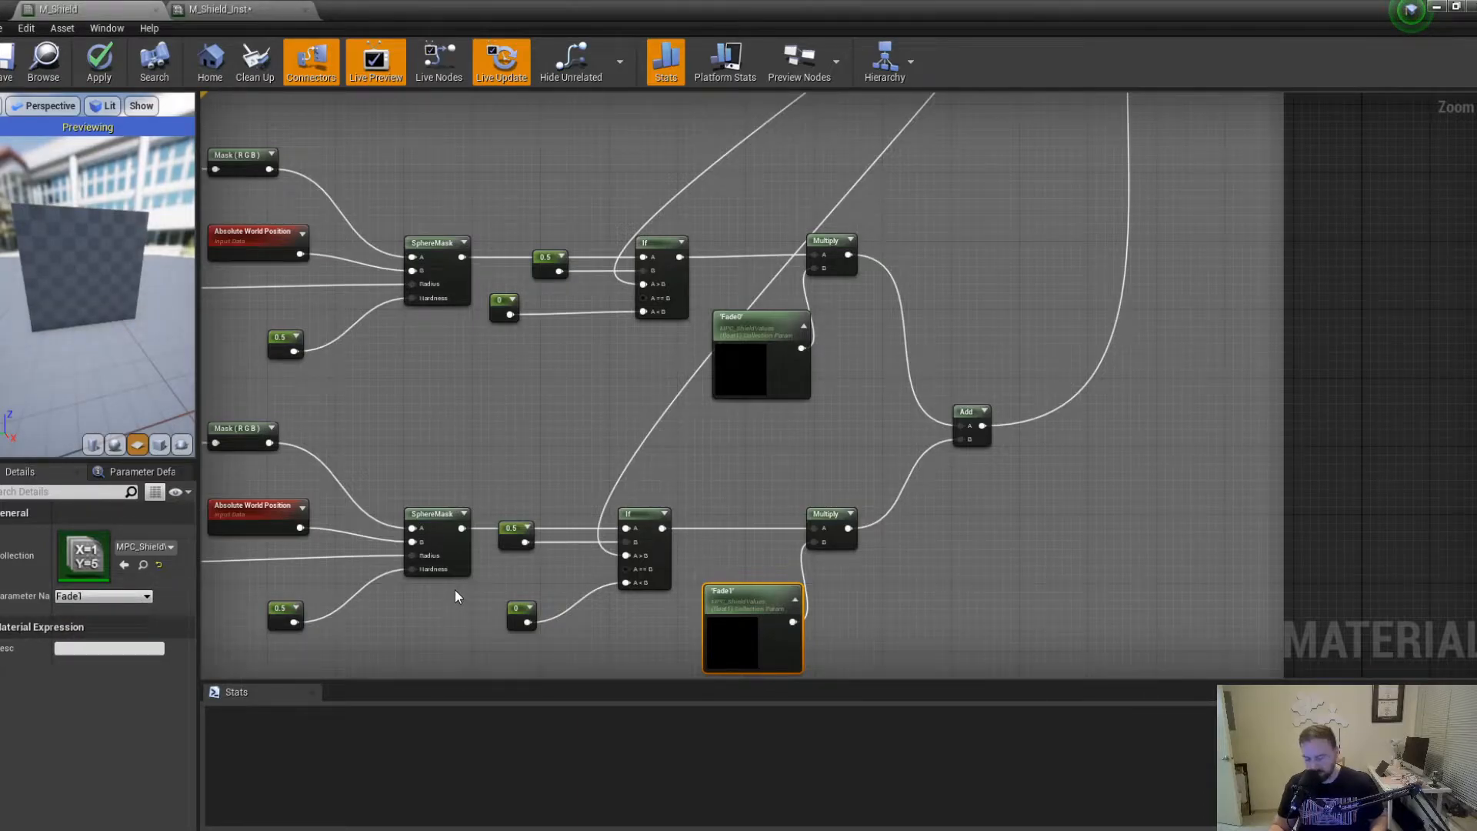
{"action": "left_click", "coordinate": [20, 55]}
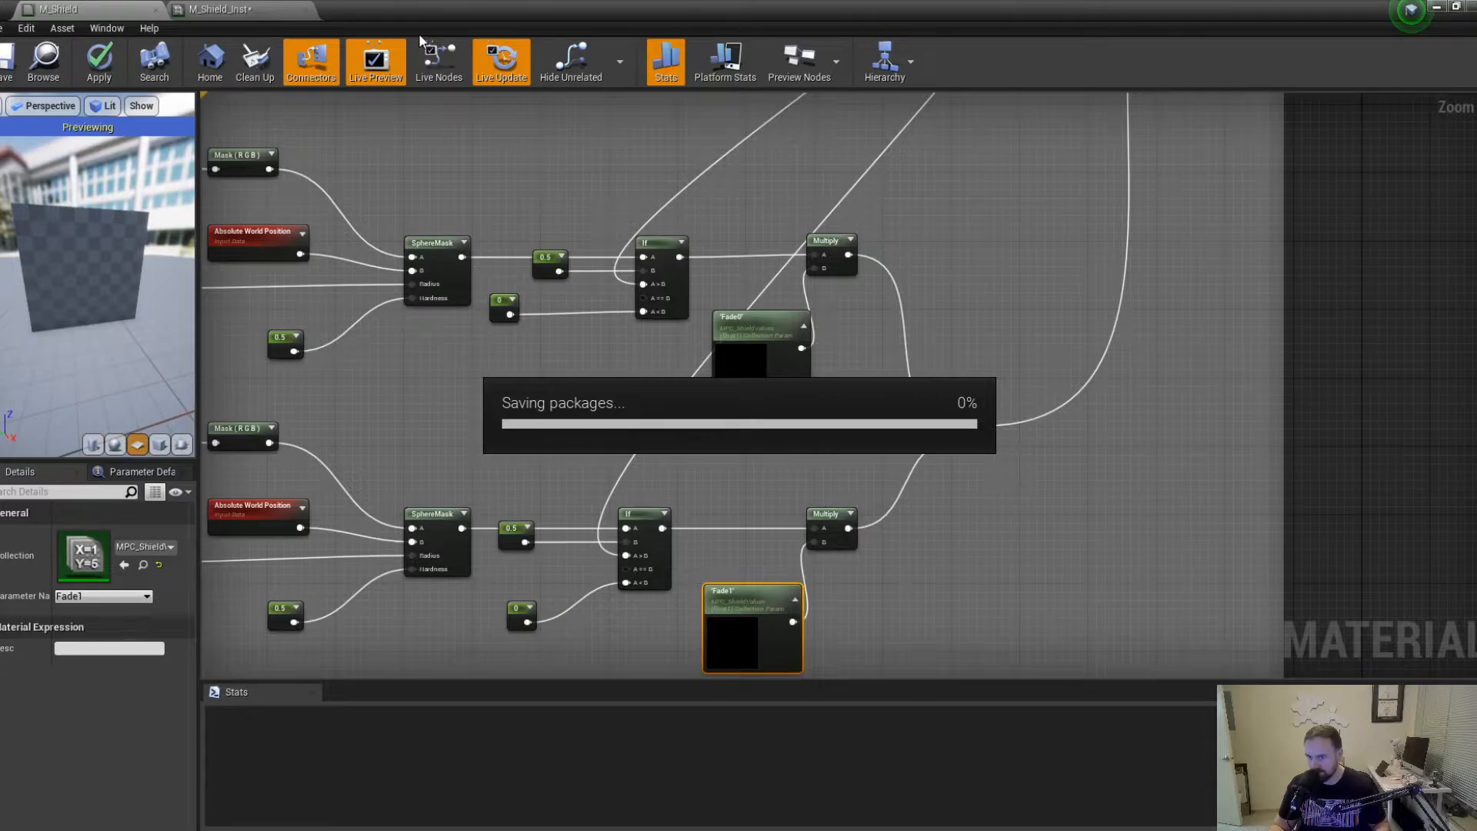
Open the BP_ShieldImpact blueprint from the Shield content folder with its editor window maximized.
{"action": "left_click_drag", "start_coordinate": [484, 1], "coordinate": [497, 168]}
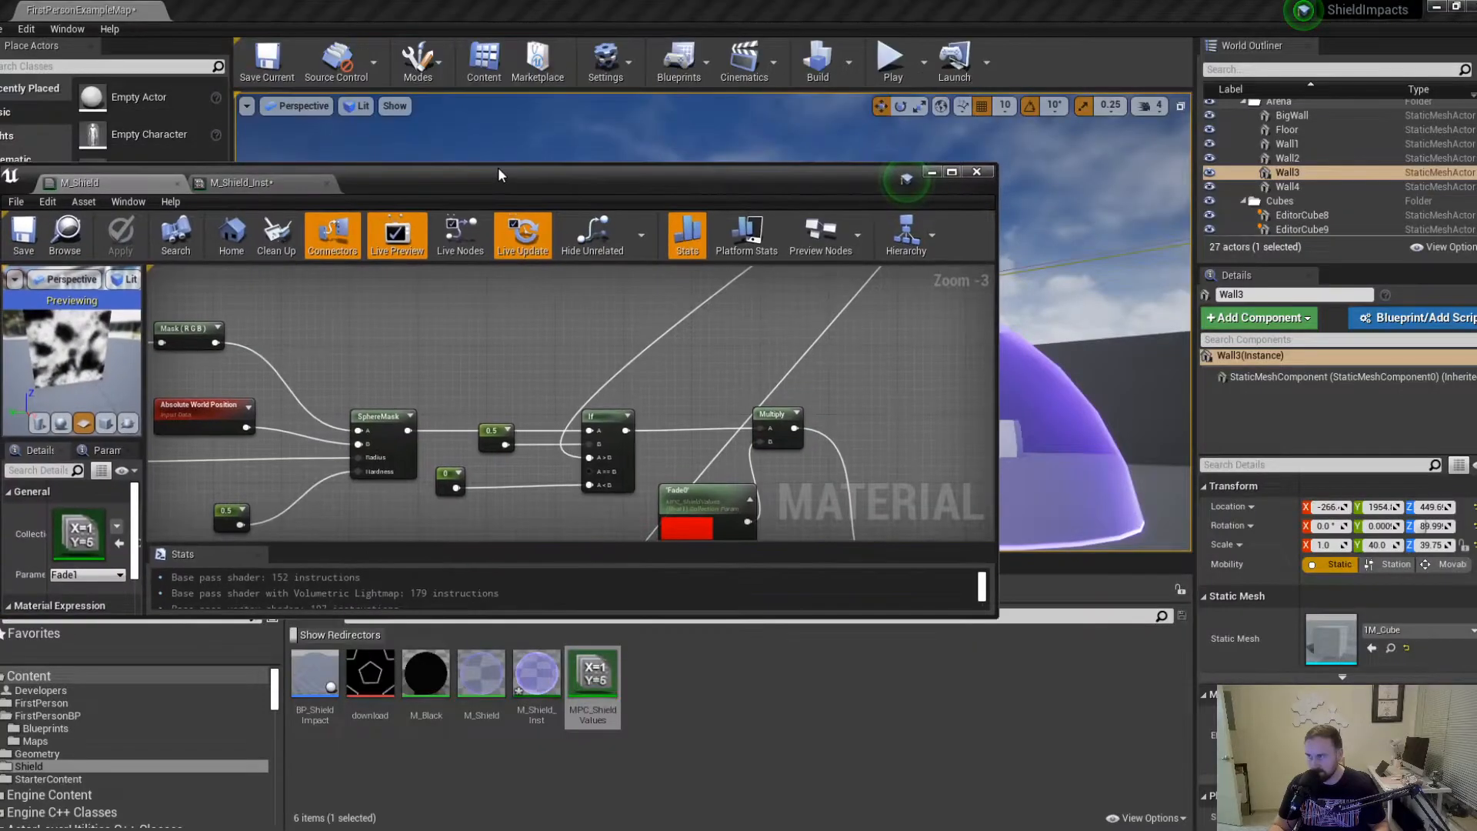
{"action": "left_click", "coordinate": [798, 667]}
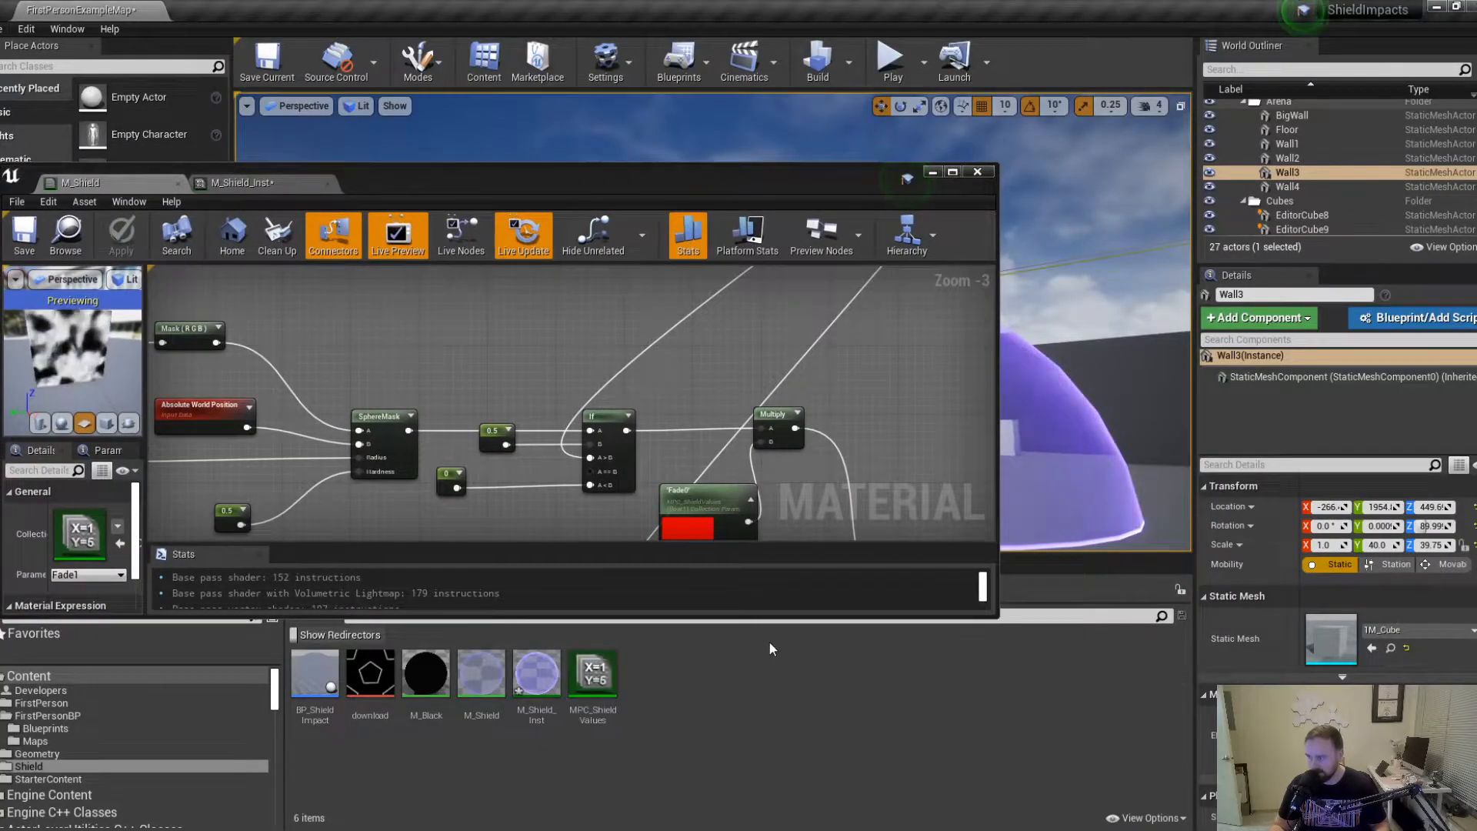
{"action": "double_click", "coordinate": [316, 677]}
{"action": "left_click_drag", "start_coordinate": [562, 184], "coordinate": [567, 162]}
{"action": "double_click", "coordinate": [567, 161]}
{"action": "right_click_drag", "start_coordinate": [583, 204], "coordinate": [432, 506]}
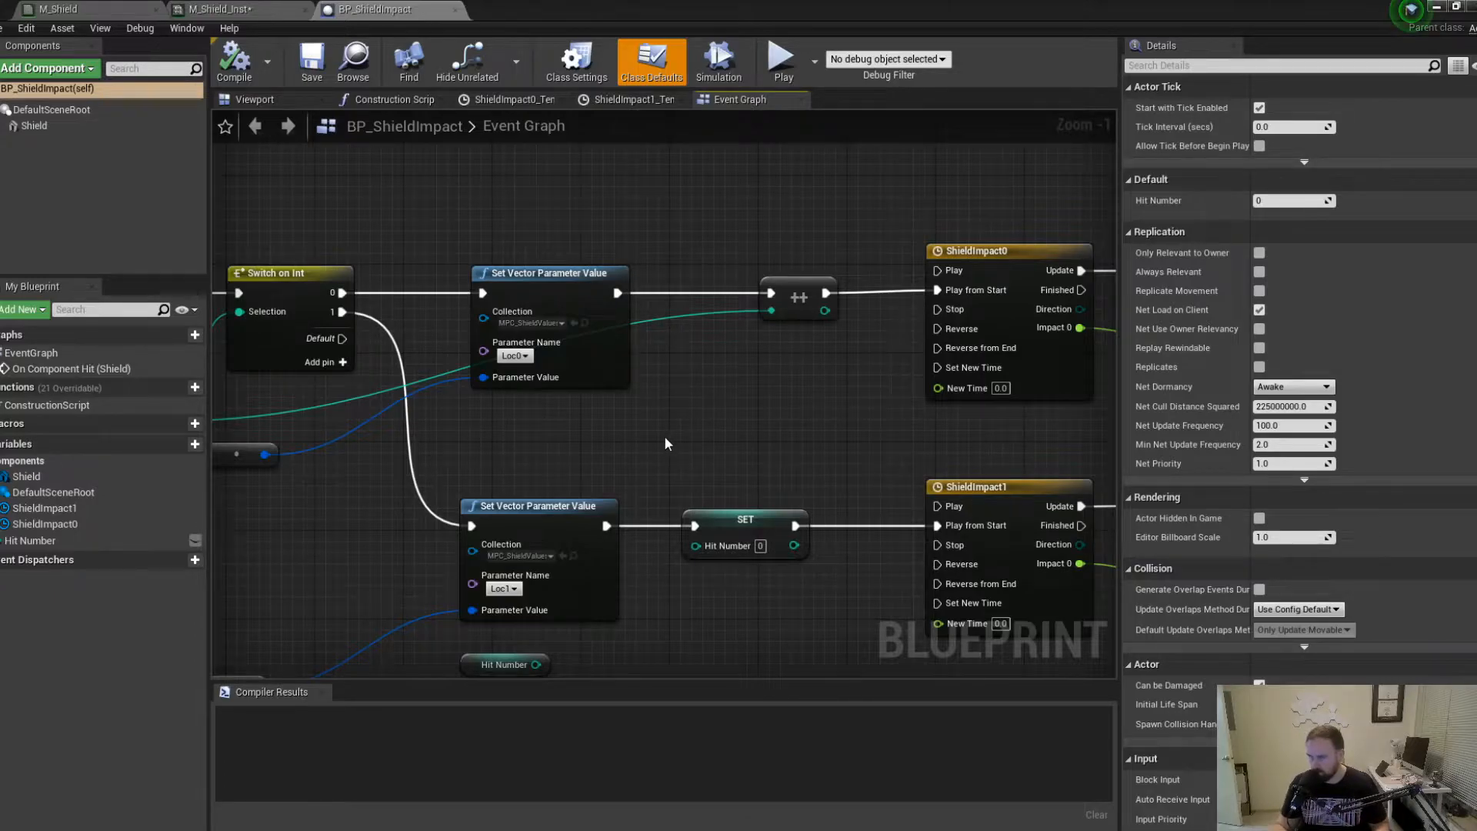
Find the ShieldImpact0 timeline node in the BP_ShieldImpact event graph and open it for editing.
{"action": "right_click_drag", "start_coordinate": [667, 443], "coordinate": [491, 407]}
{"action": "scroll", "coordinate": [567, 411], "scroll_direction": "down", "scroll_amount": 2}
{"action": "right_click_drag", "start_coordinate": [599, 405], "coordinate": [351, 394]}
{"action": "left_click", "coordinate": [486, 252]}
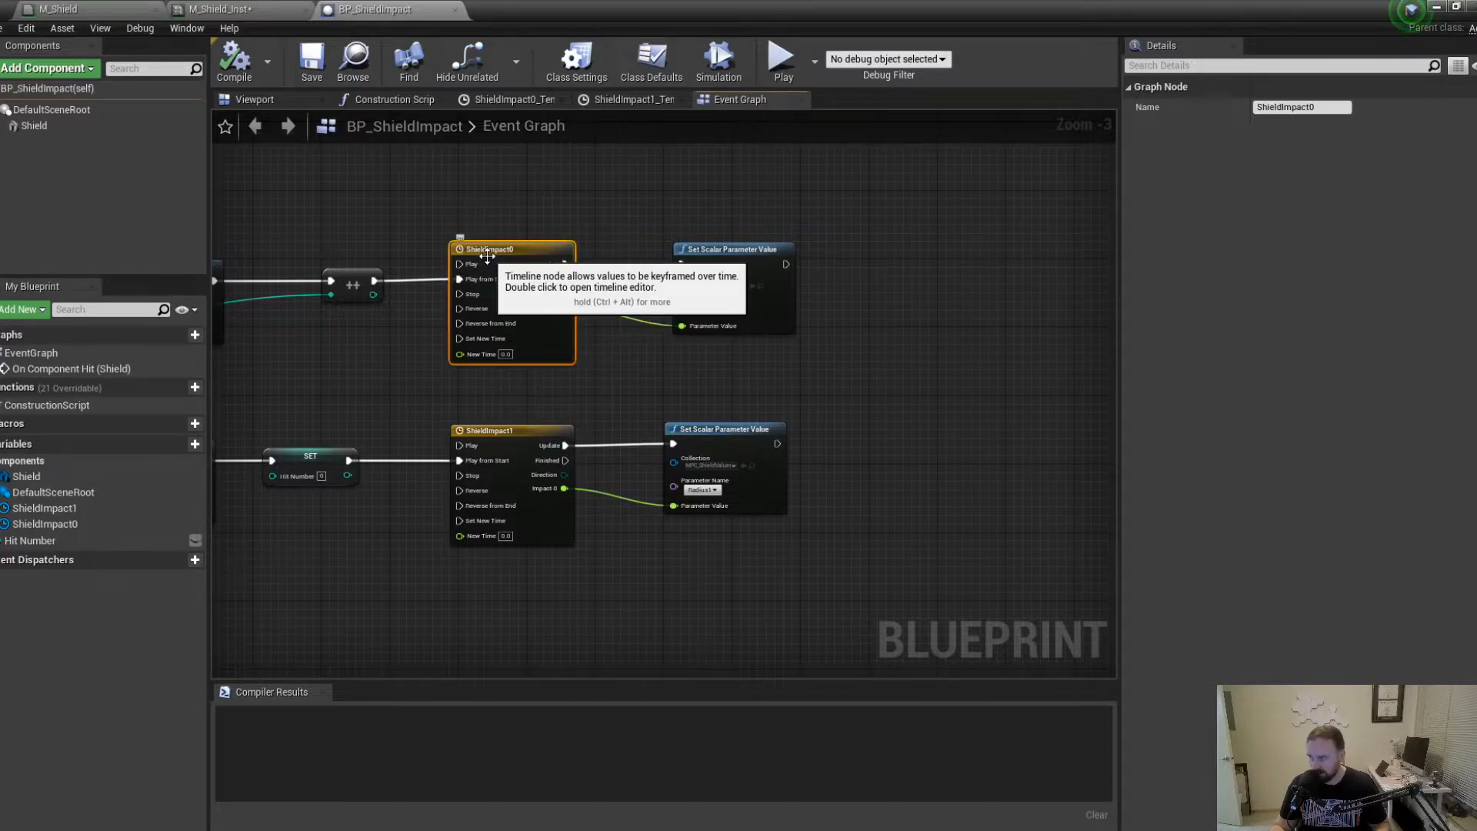
{"action": "left_click", "coordinate": [508, 436]}
{"action": "left_click", "coordinate": [496, 249]}
{"action": "double_click", "coordinate": [497, 249]}
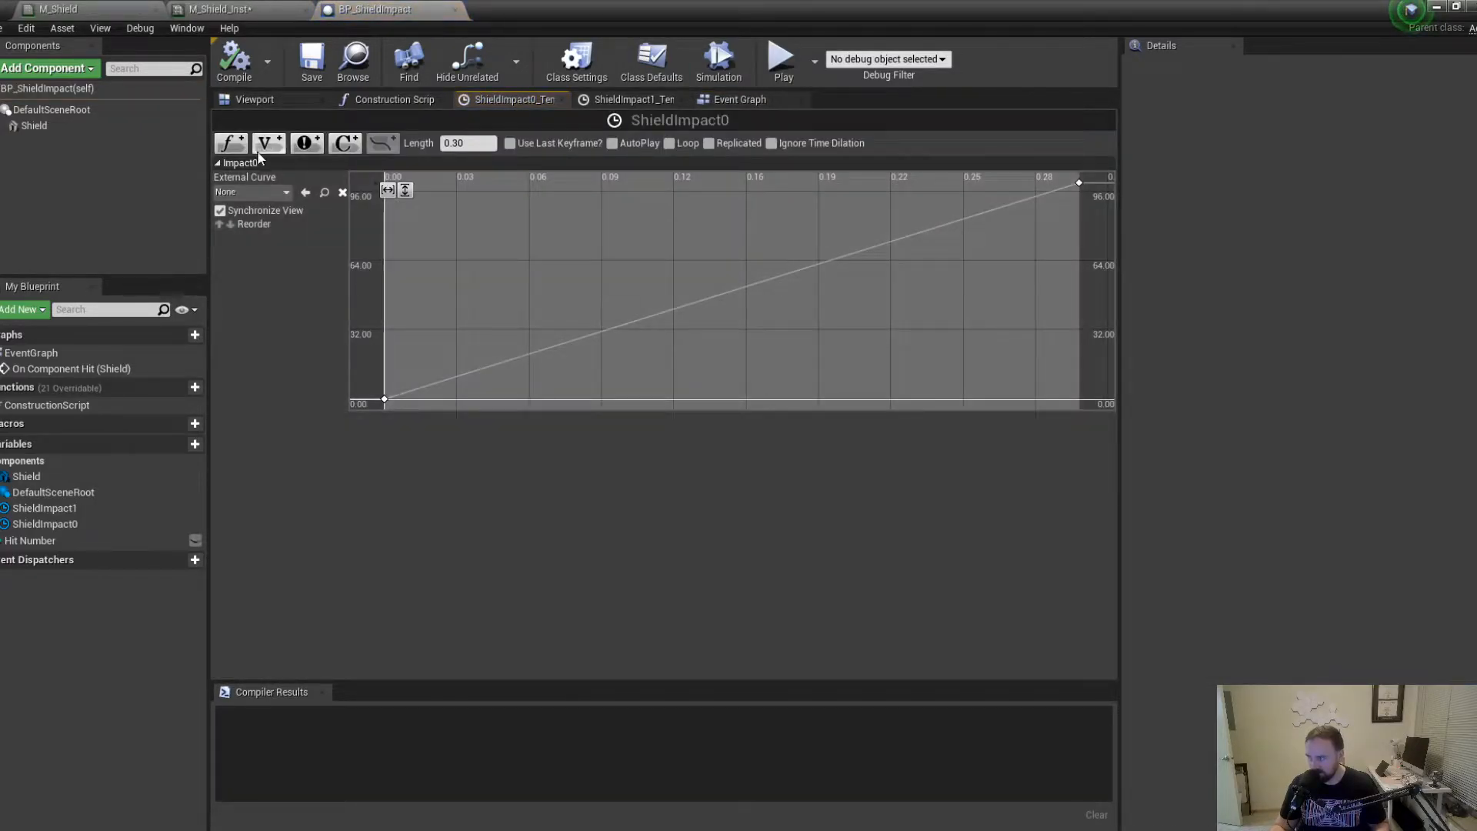
Add a float track named fade to the ShieldImpact0 timeline.
{"action": "left_click", "coordinate": [231, 144]}
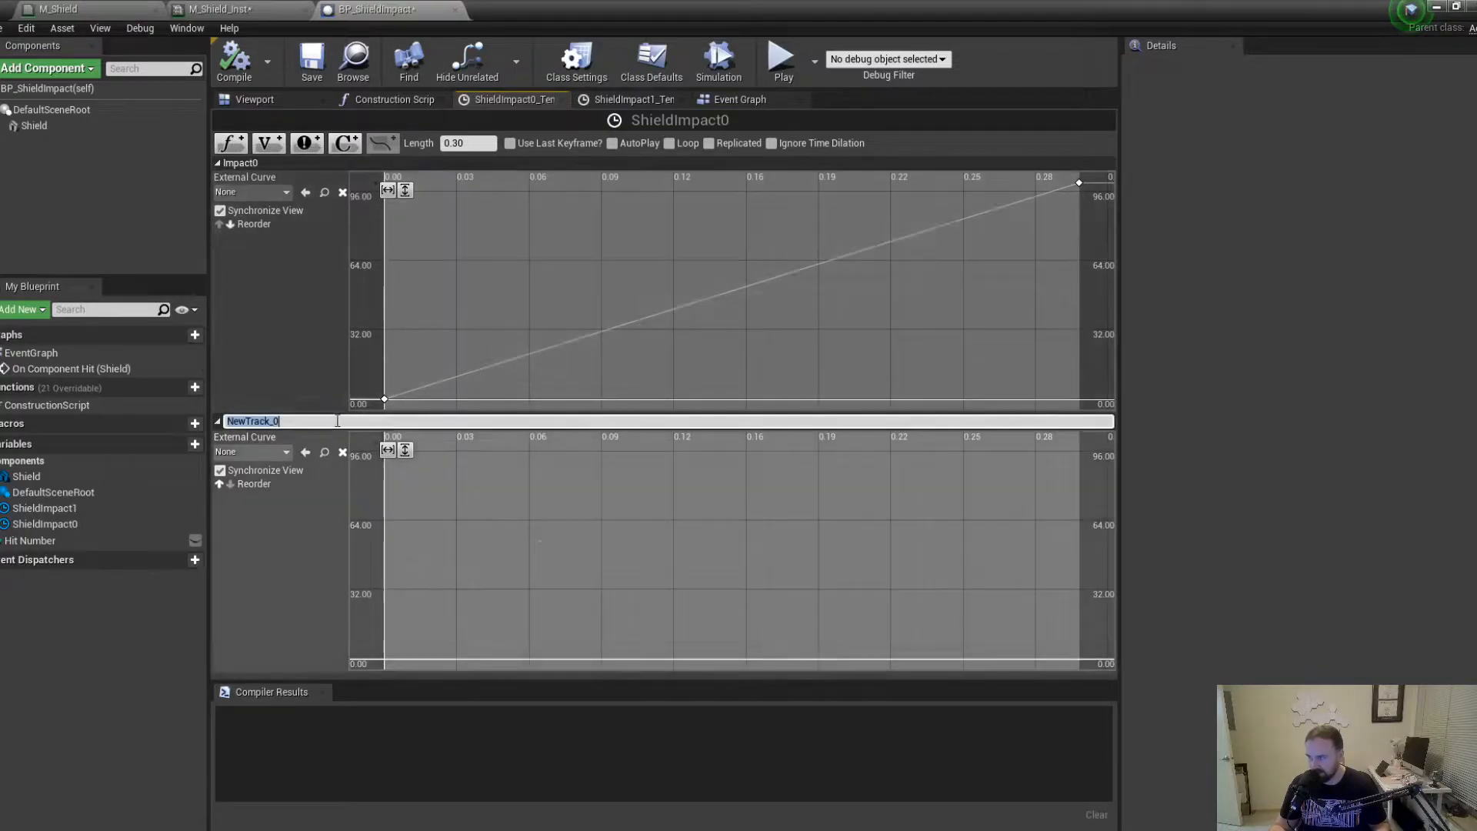
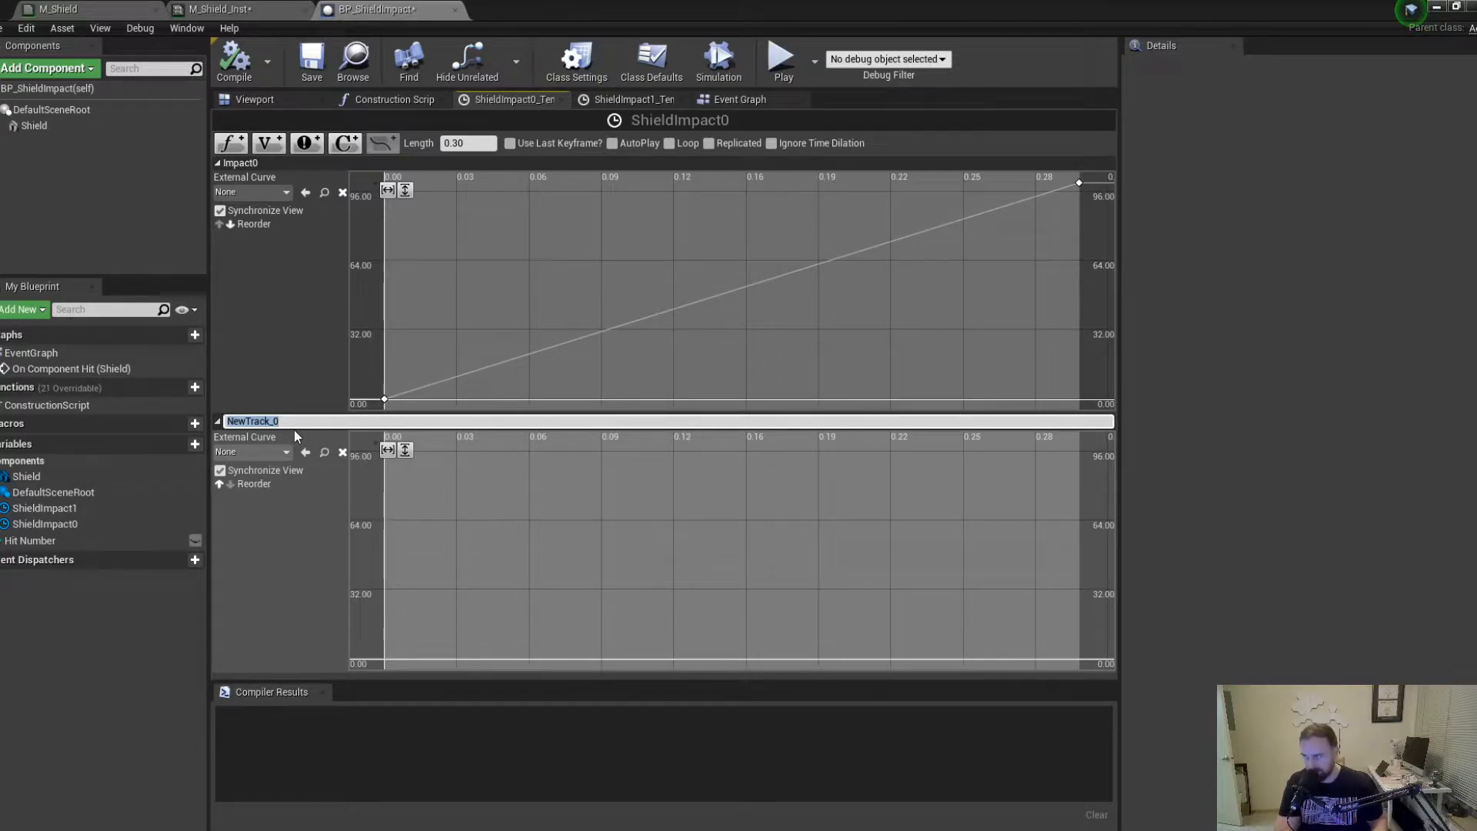
{"action": "type", "text": "fad"}
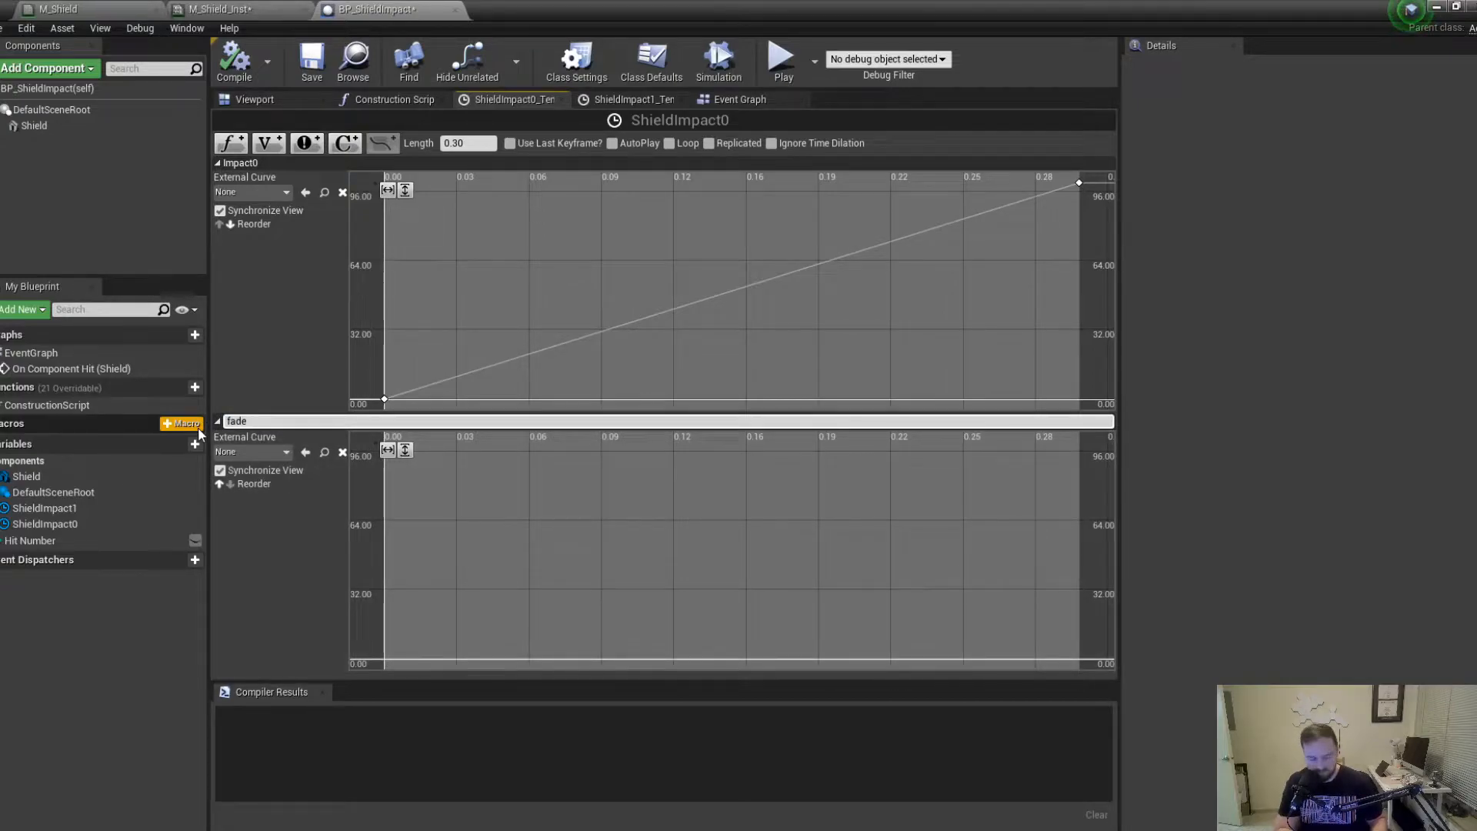
{"action": "type", "text": "e"}
{"action": "key", "text": "Return"}
Add a key at time 0.0 with value 1.0 to the fade track of ShieldImpact0.
{"action": "right_click", "coordinate": [476, 515]}
{"action": "left_click", "coordinate": [501, 533]}
{"action": "left_click", "coordinate": [461, 447]}
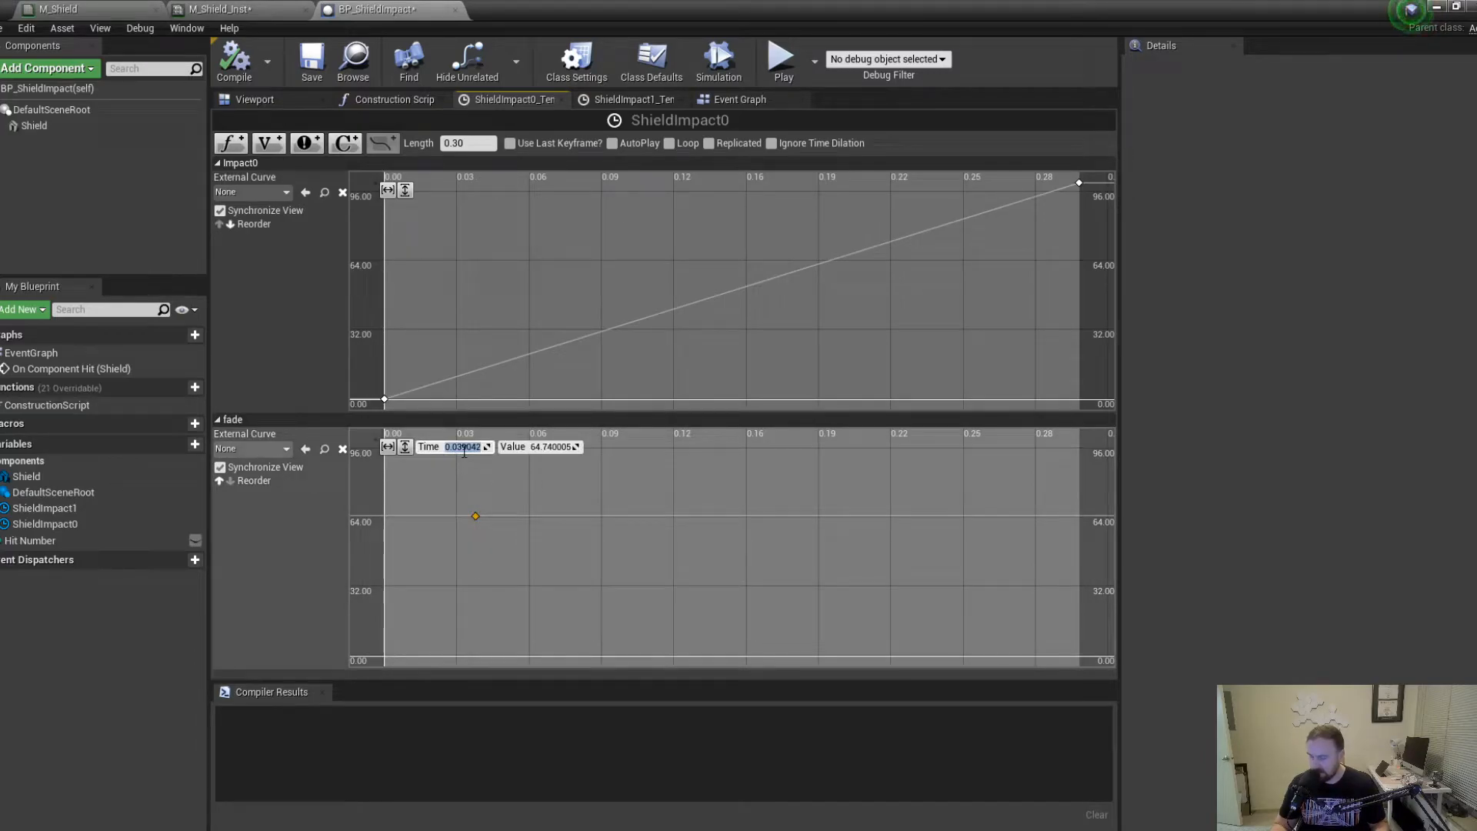
{"action": "left_click", "coordinate": [552, 447]}
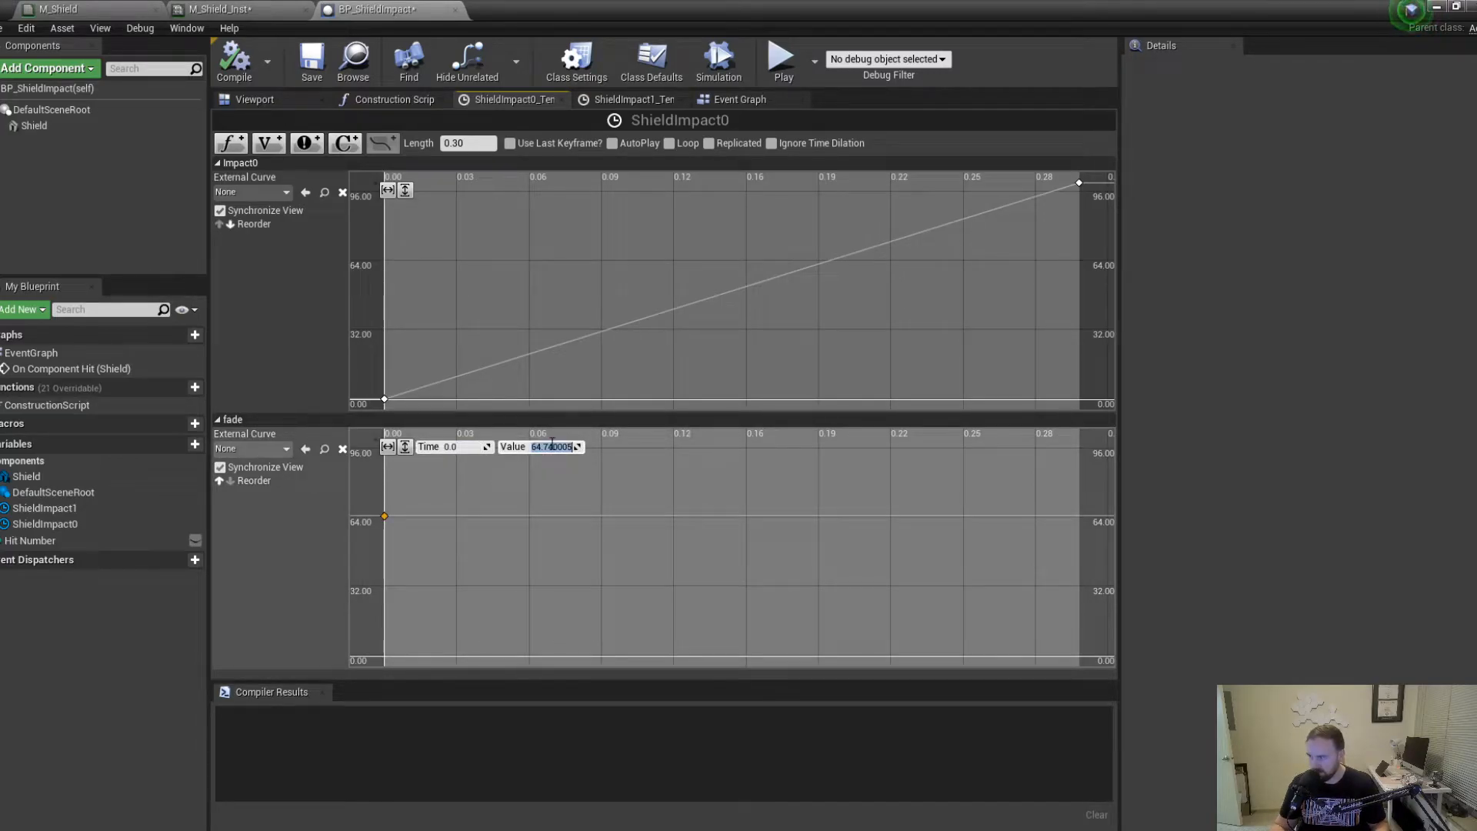
{"action": "type", "text": "1"}
{"action": "key", "text": "Return"}
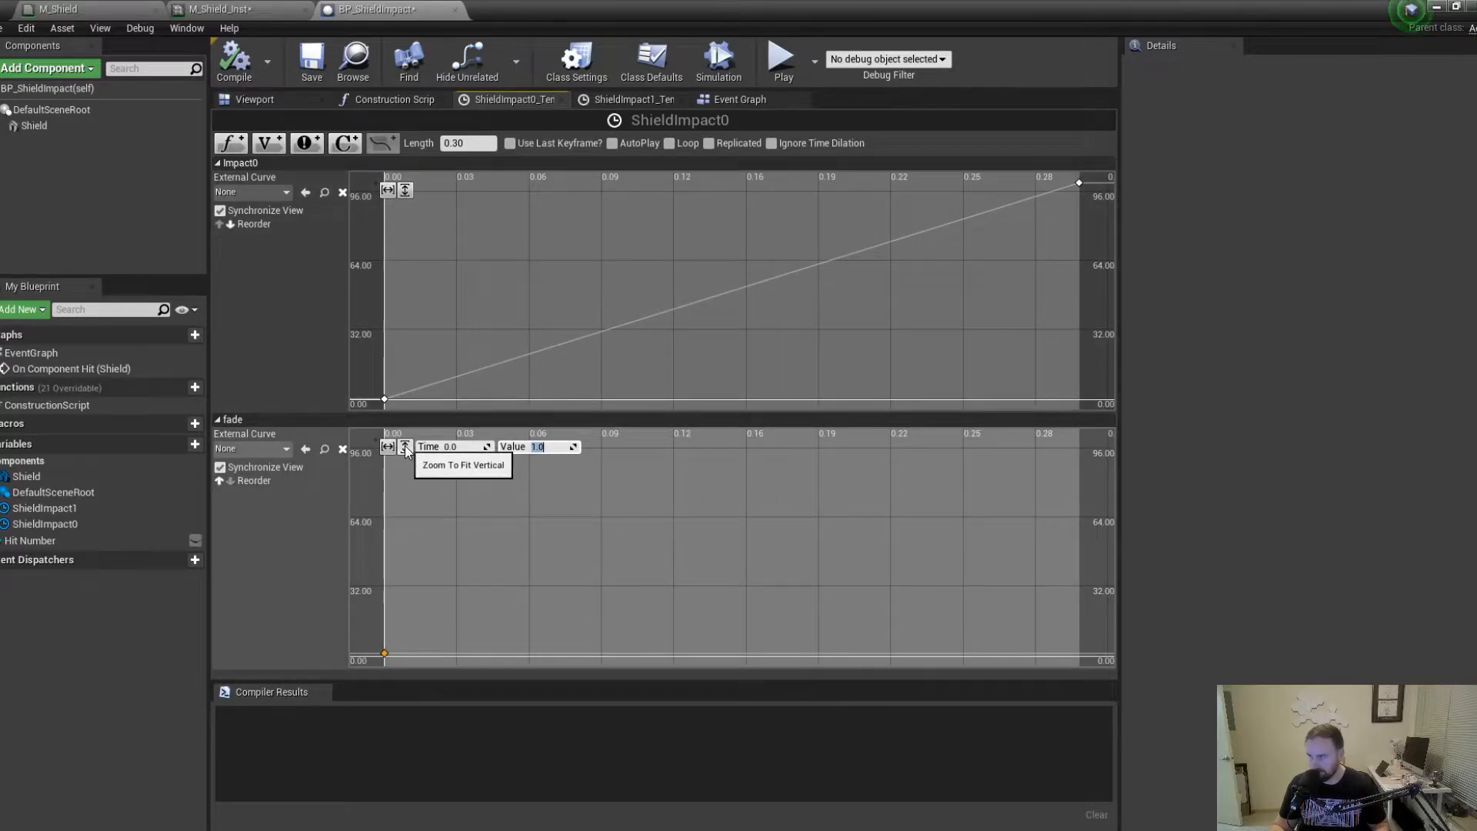
Add a second key at time 0.3 with value 0.0 to the fade track of ShieldImpact0.
{"action": "left_click", "coordinate": [405, 447]}
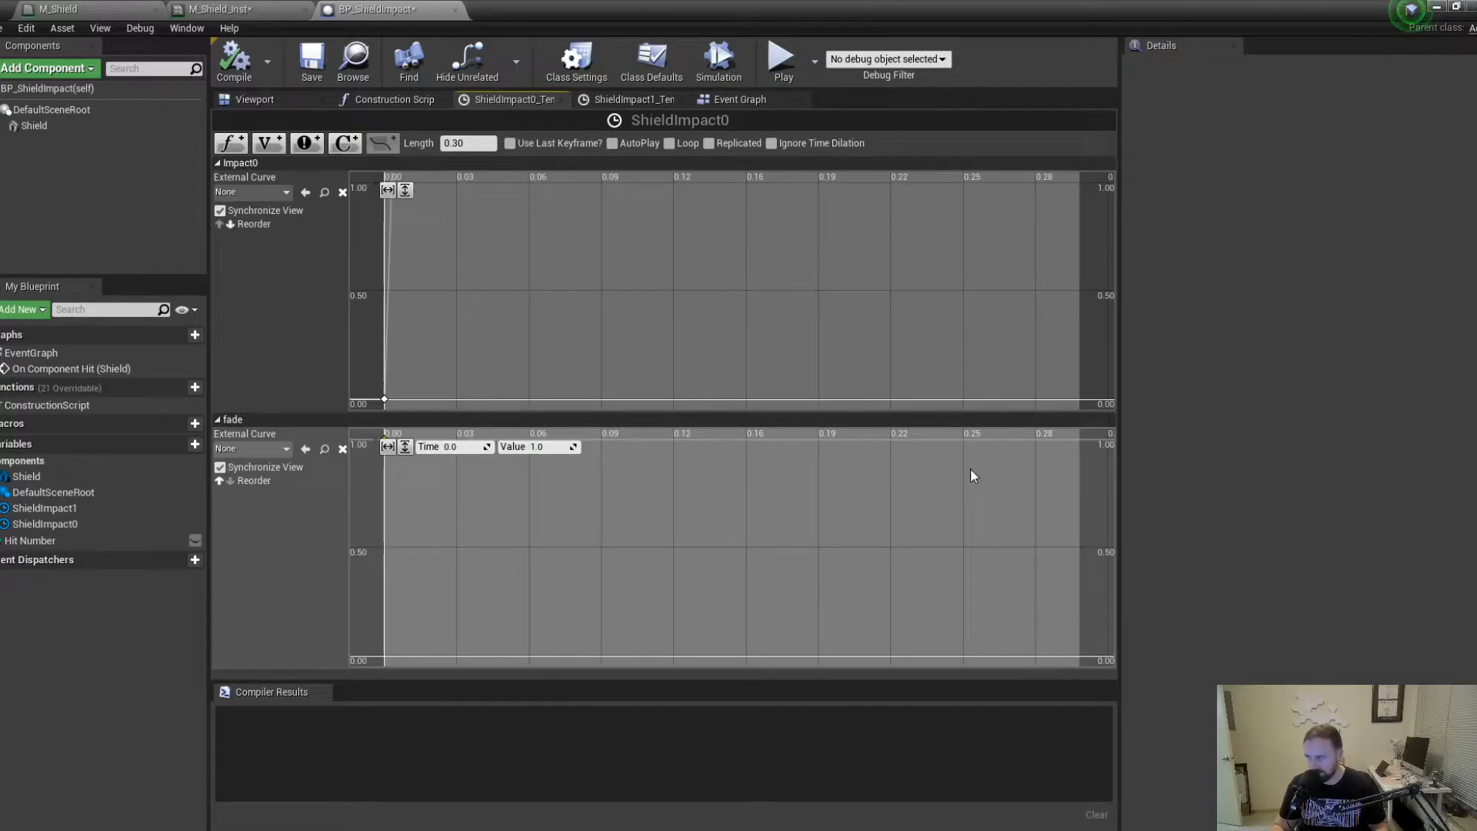
{"action": "right_click", "coordinate": [993, 483]}
{"action": "left_click", "coordinate": [1023, 505]}
{"action": "left_click", "coordinate": [465, 447]}
{"action": "type", "text": ".3"}
{"action": "key", "text": "Return"}
{"action": "left_click", "coordinate": [572, 446]}
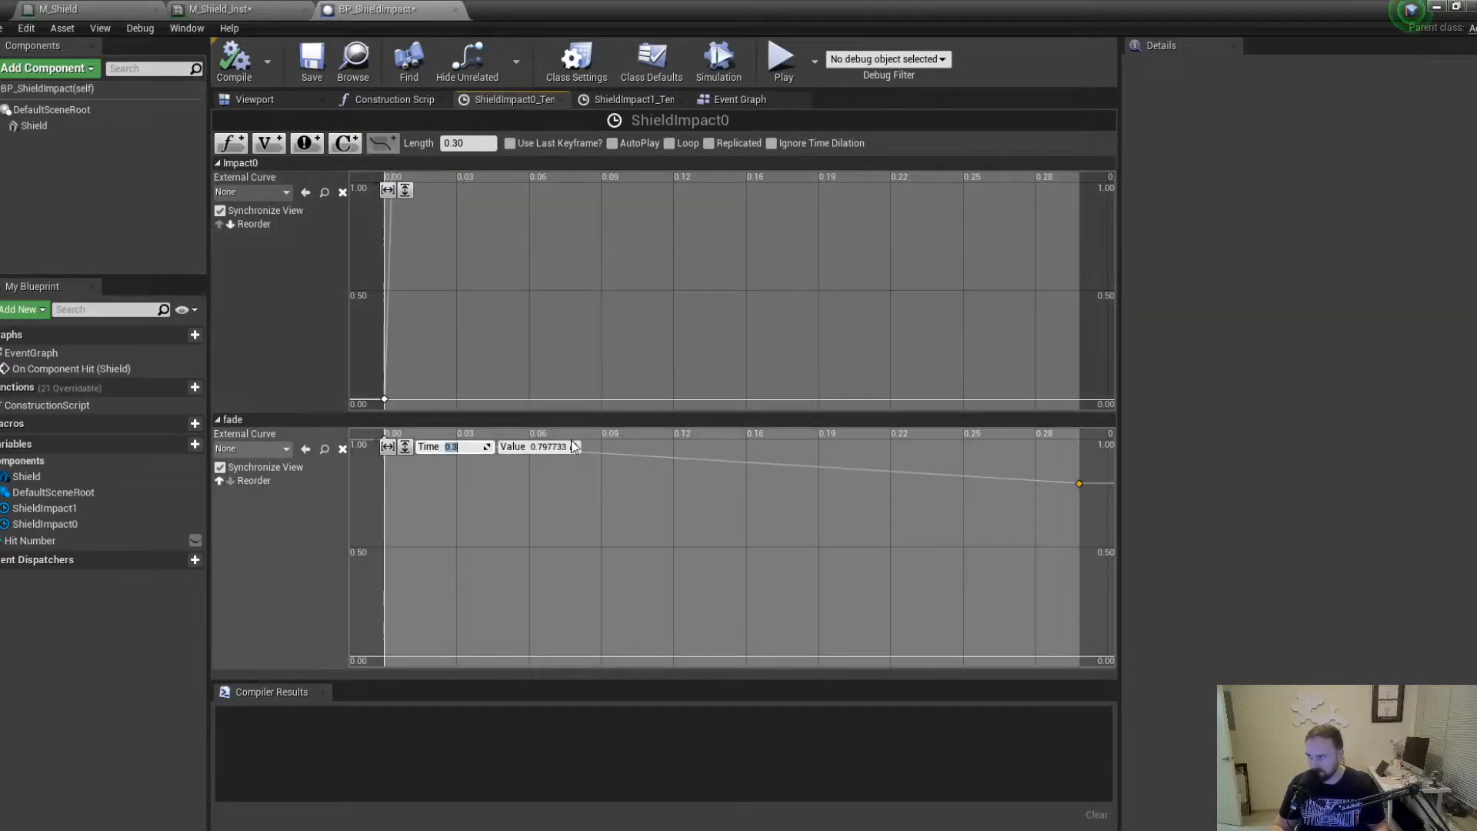
{"action": "key", "text": "Return"}
{"action": "mouse_move", "coordinate": [386, 443]}
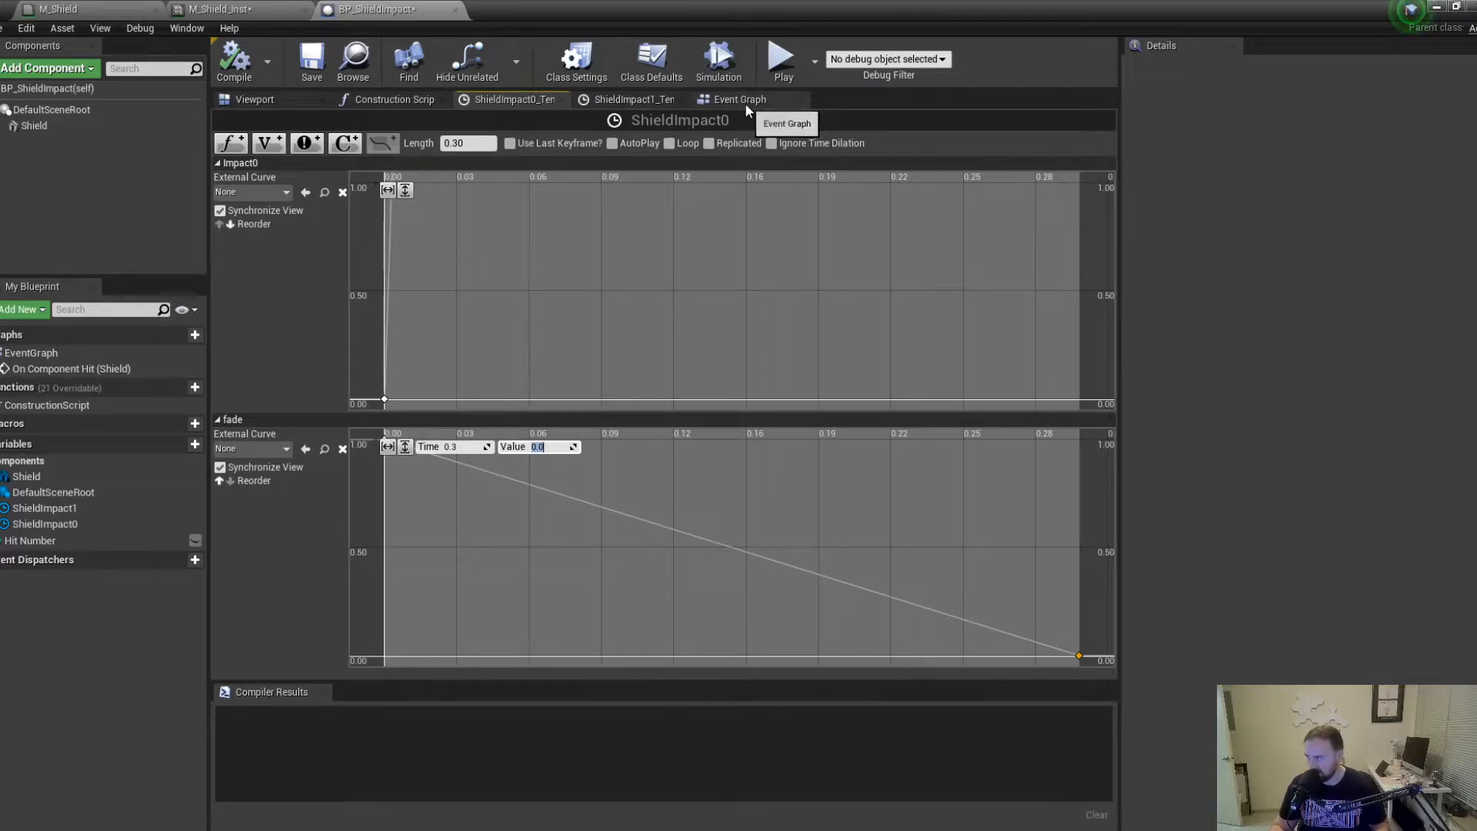
Open the ShieldImpact1 timeline from the event graph and add a float track named Fade.
{"action": "left_click", "coordinate": [745, 103]}
{"action": "scroll", "coordinate": [546, 319], "scroll_direction": "up", "scroll_amount": 3}
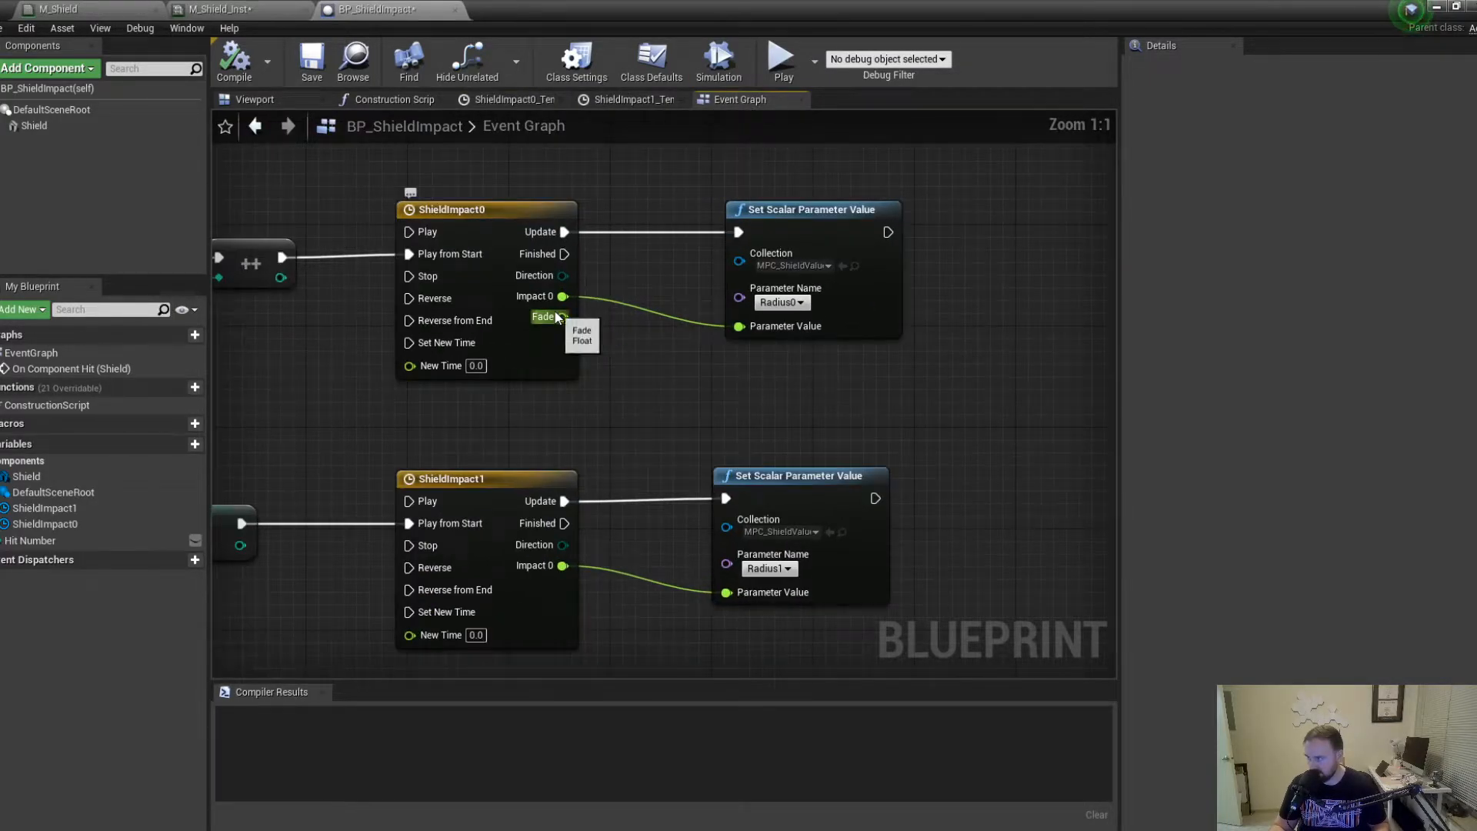
{"action": "double_click", "coordinate": [507, 481]}
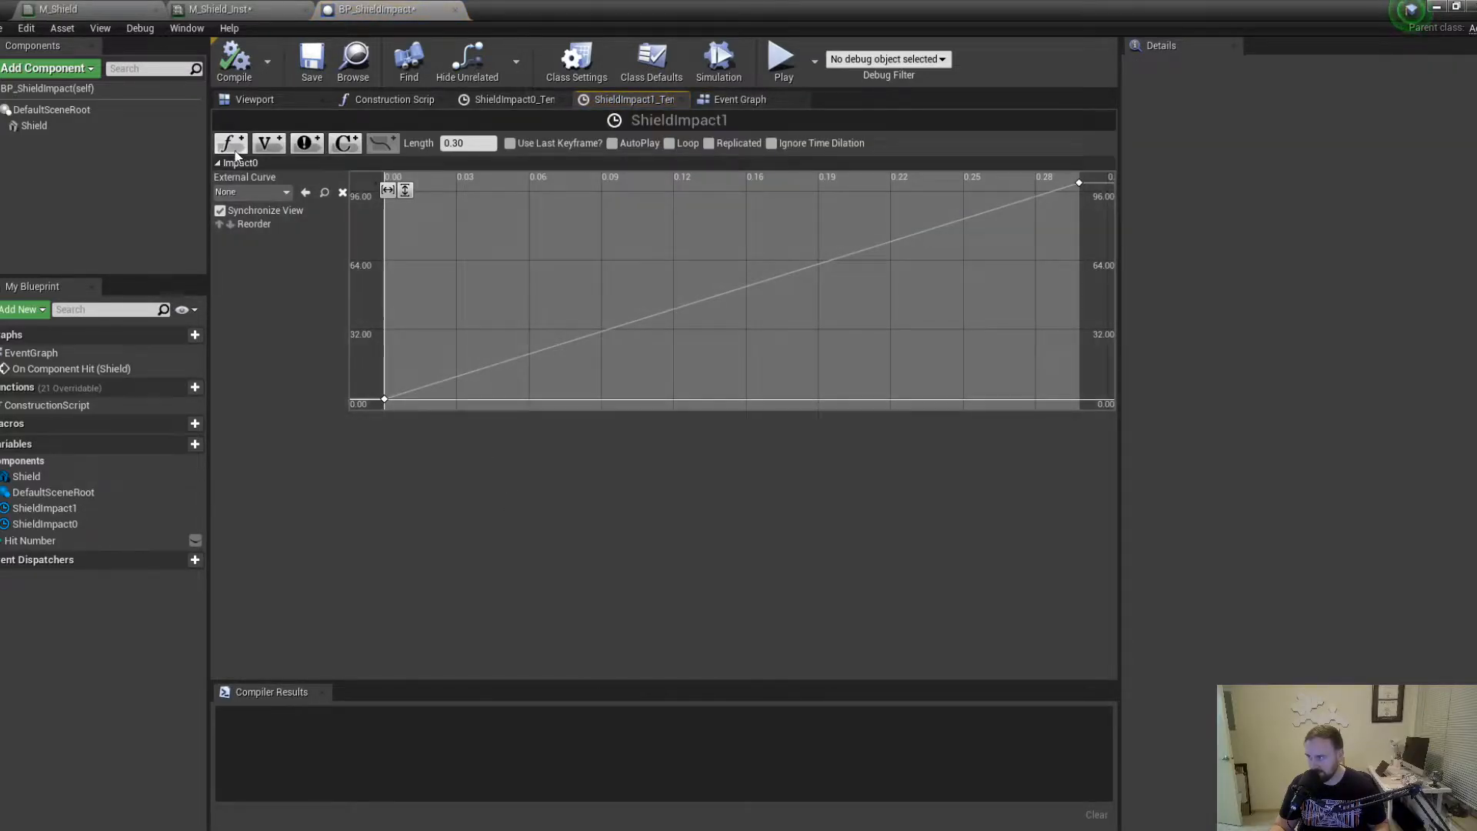
{"action": "left_click", "coordinate": [232, 153]}
{"action": "type", "text": "F"}
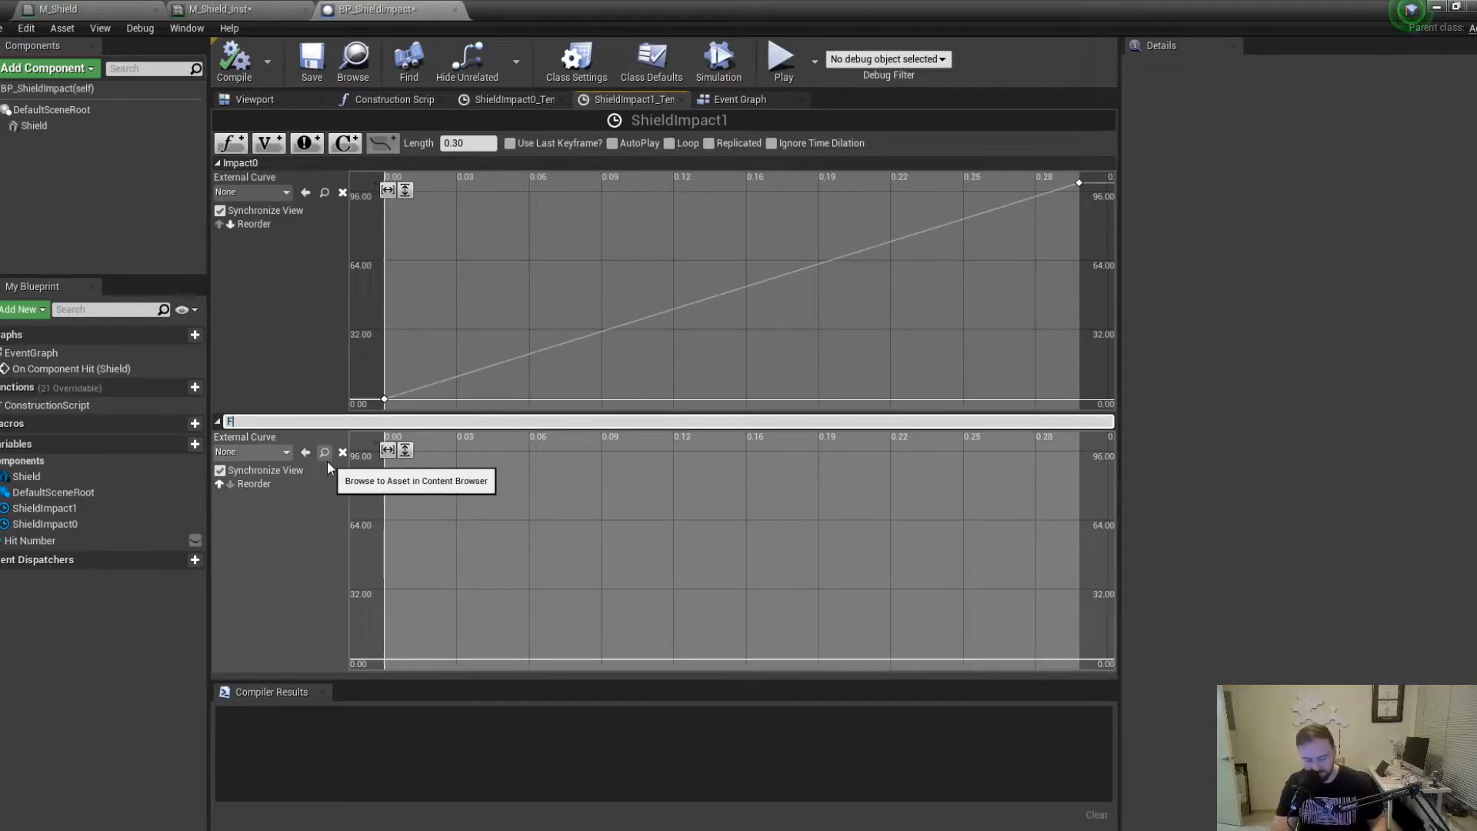
{"action": "type", "text": "ade"}
{"action": "key", "text": "Return"}
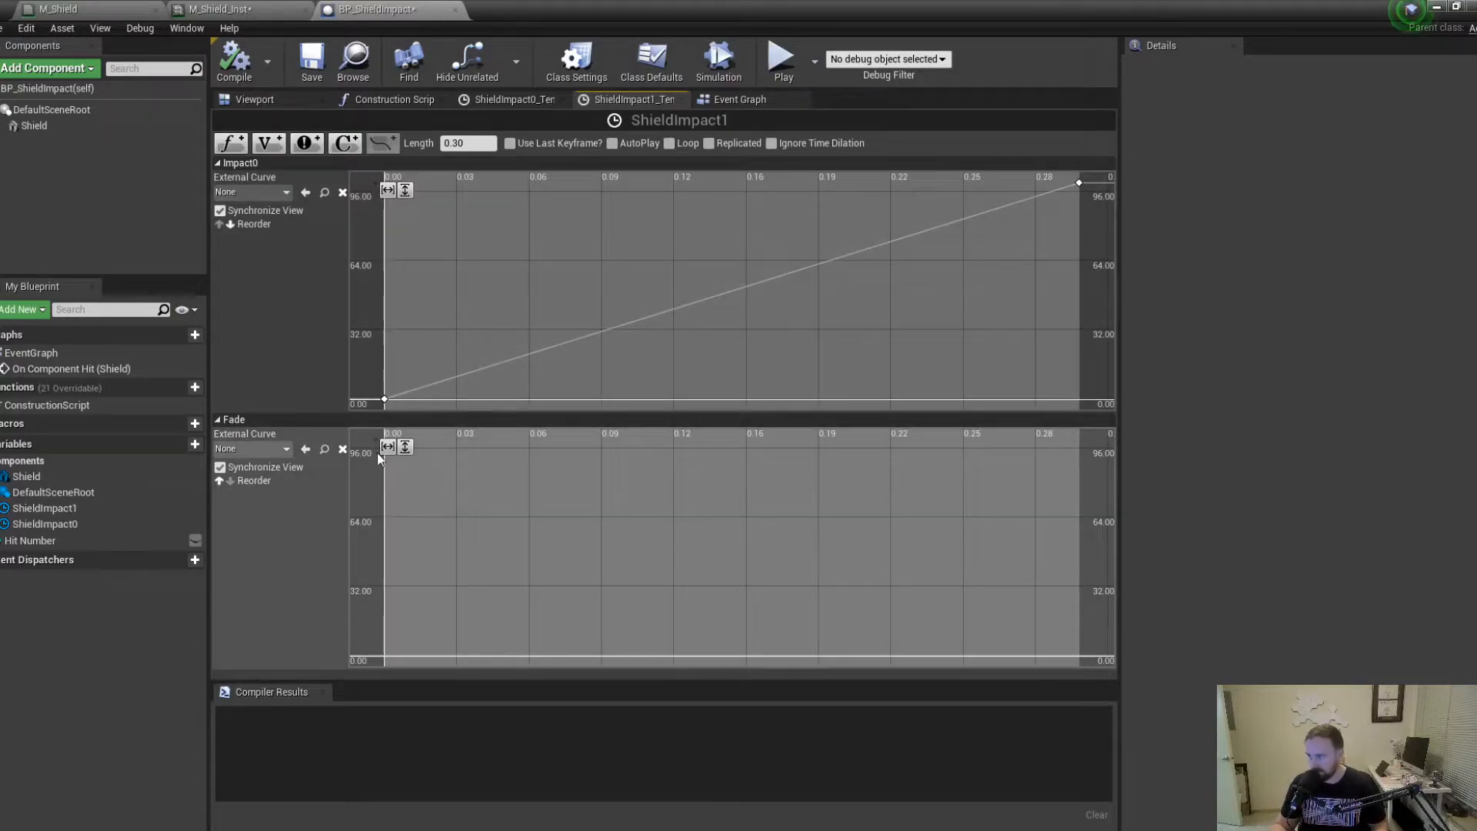
Add a key at time 0.0 with value 1.0 to the Fade track of ShieldImpact1.
{"action": "right_click", "coordinate": [472, 536]}
{"action": "left_click", "coordinate": [524, 557]}
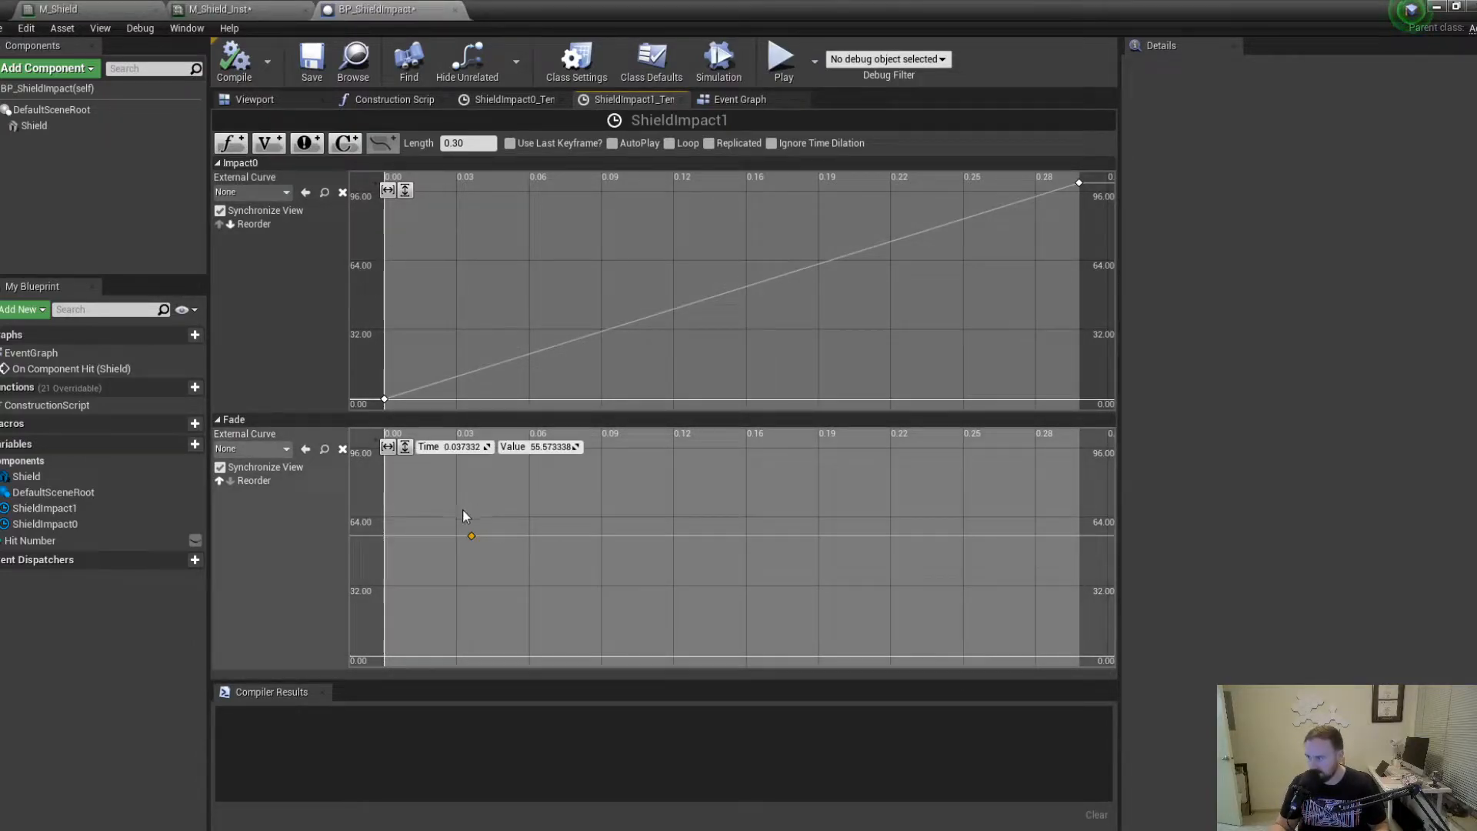
{"action": "left_click", "coordinate": [478, 447]}
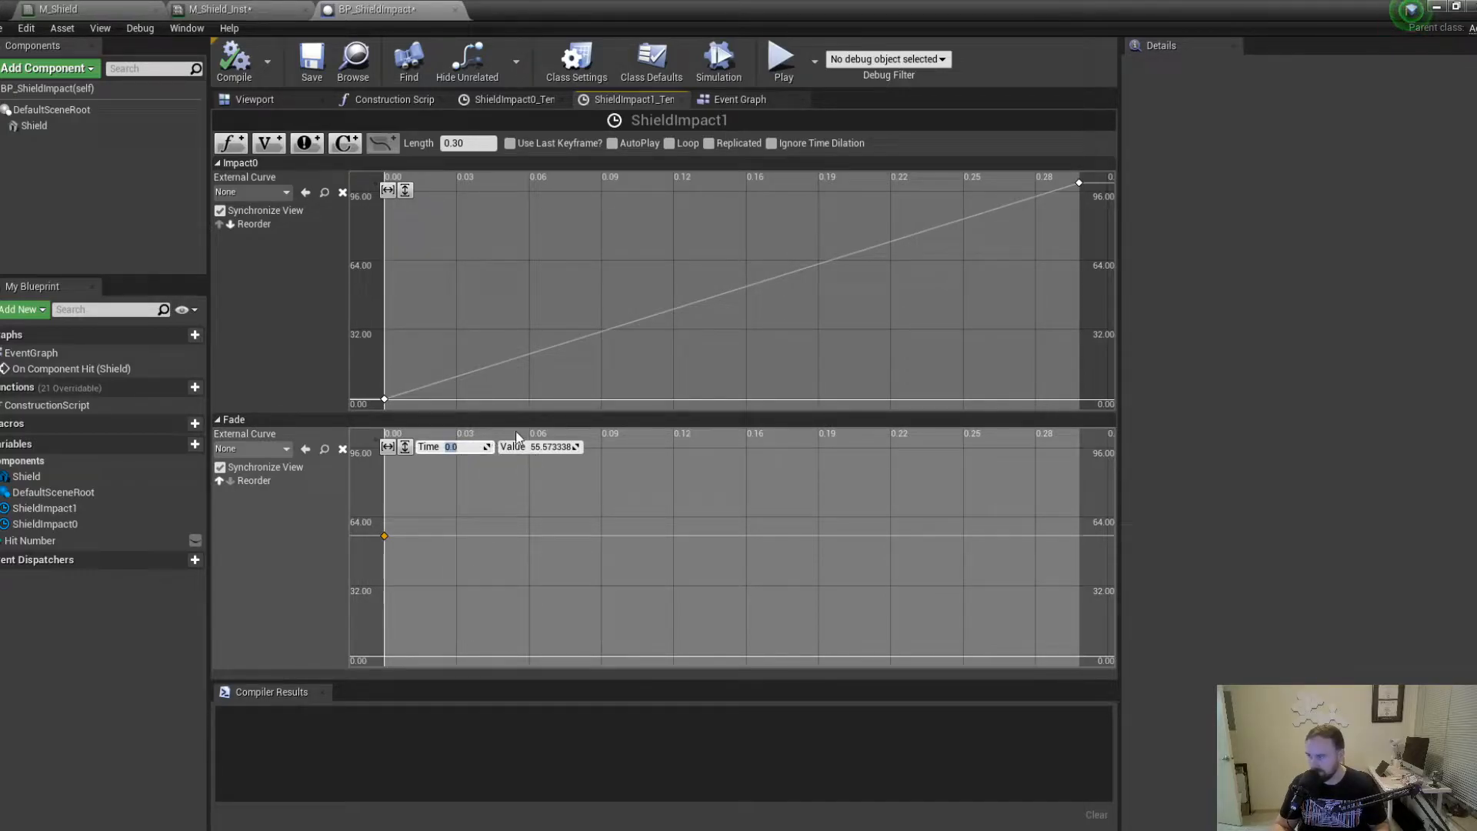
{"action": "type", "text": "1.0"}
{"action": "key", "text": "Return"}
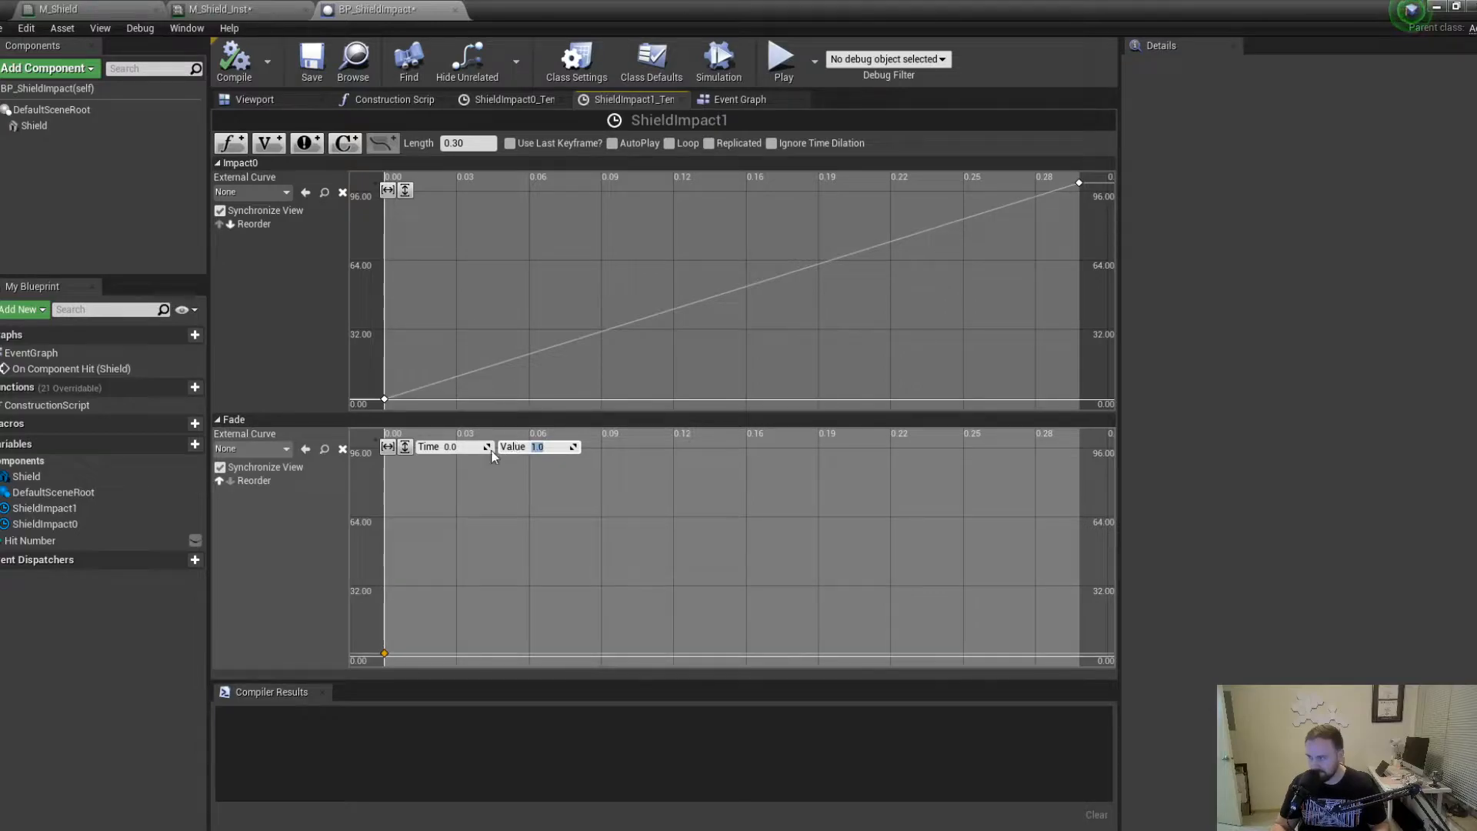
Add a second Fade key at time 0.3 with value 0.0 in ShieldImpact1 and return to the event graph with the blueprint saved.
{"action": "left_click", "coordinate": [408, 448]}
{"action": "right_click", "coordinate": [857, 501]}
{"action": "left_click", "coordinate": [881, 518]}
{"action": "left_click", "coordinate": [459, 447]}
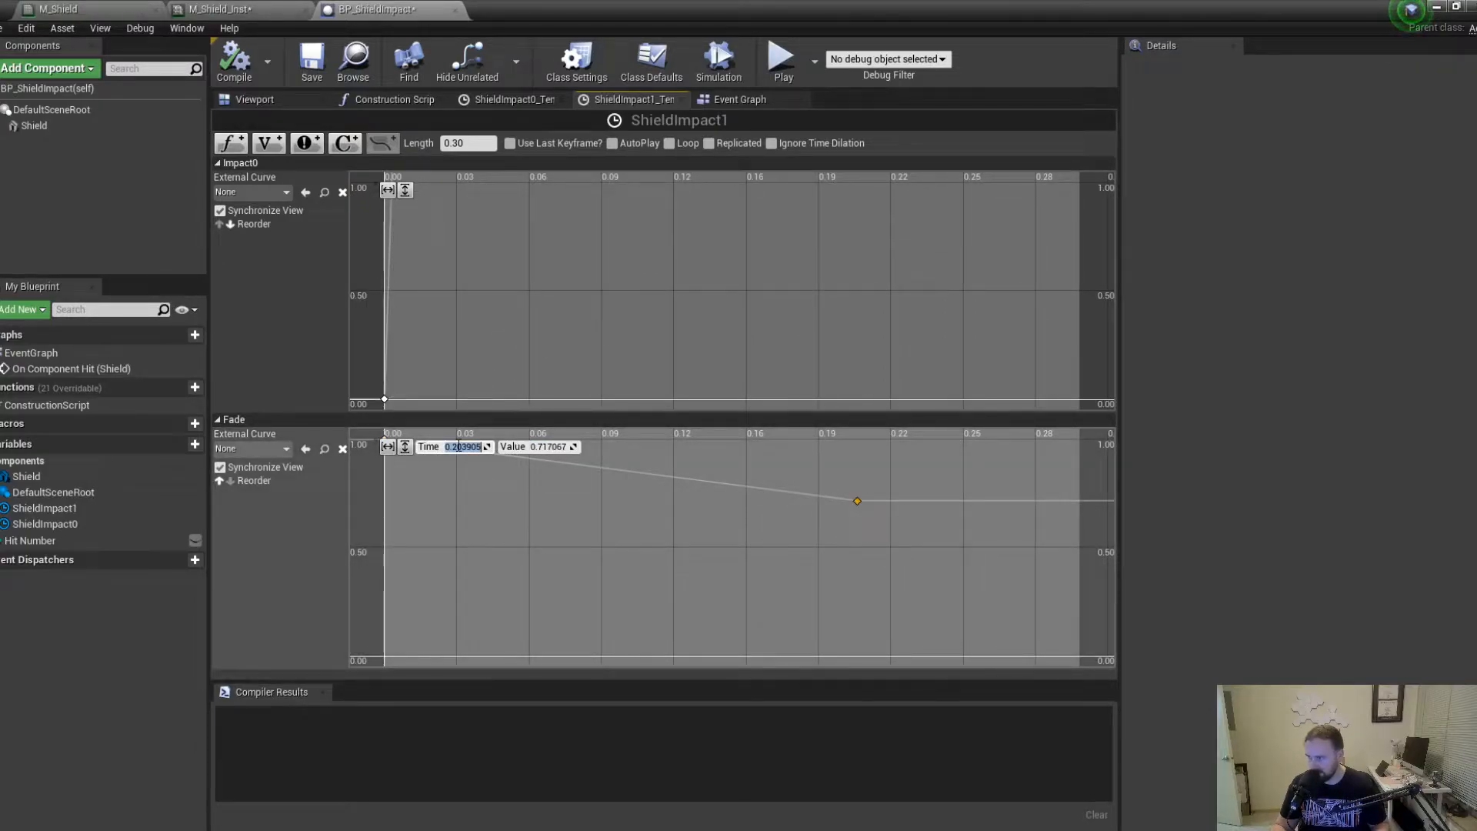
{"action": "type", "text": ".3"}
{"action": "key", "text": "Return"}
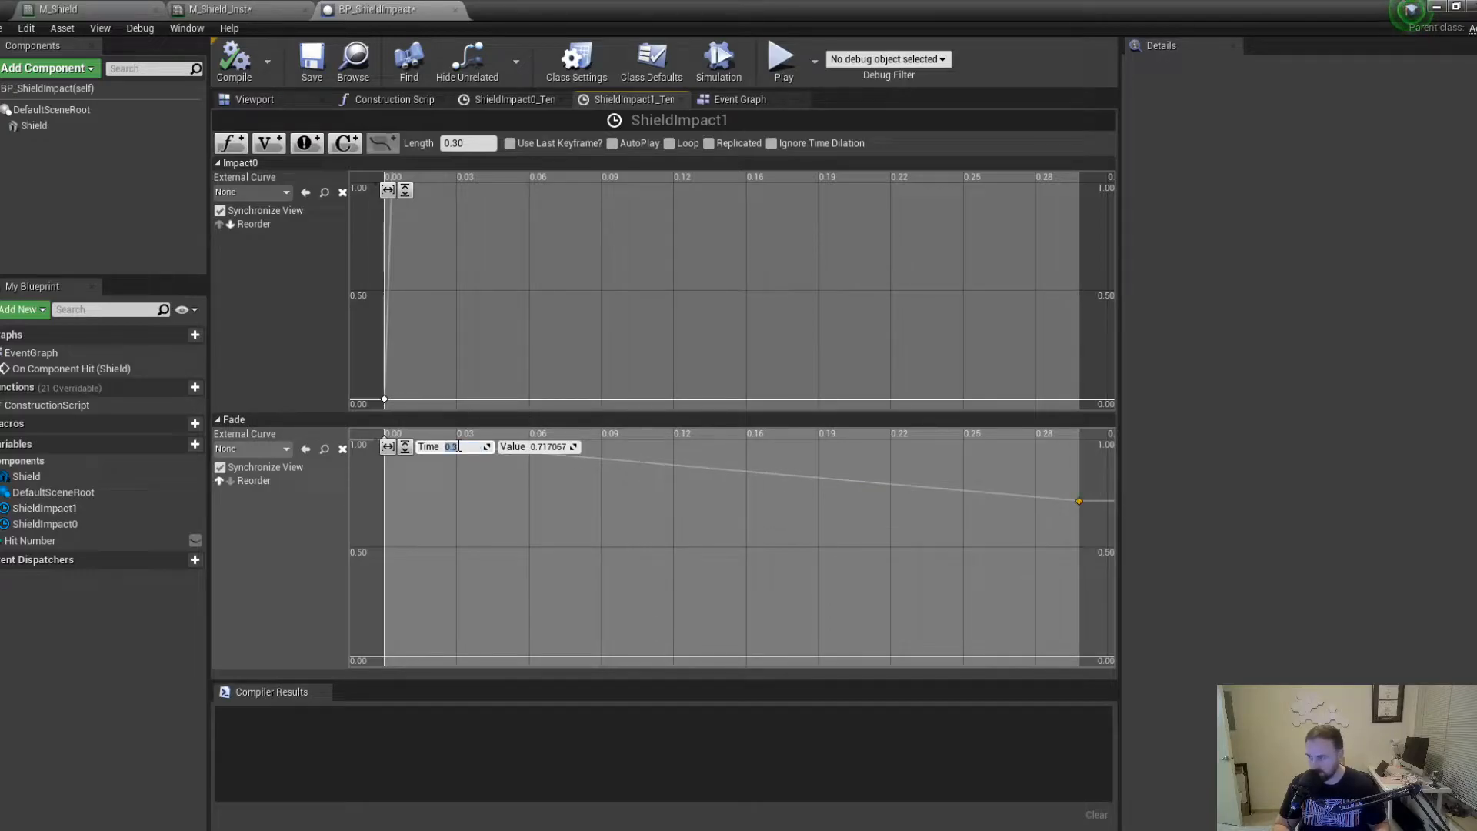
{"action": "left_click", "coordinate": [572, 446]}
{"action": "type", "text": "0"}
{"action": "key", "text": "Return"}
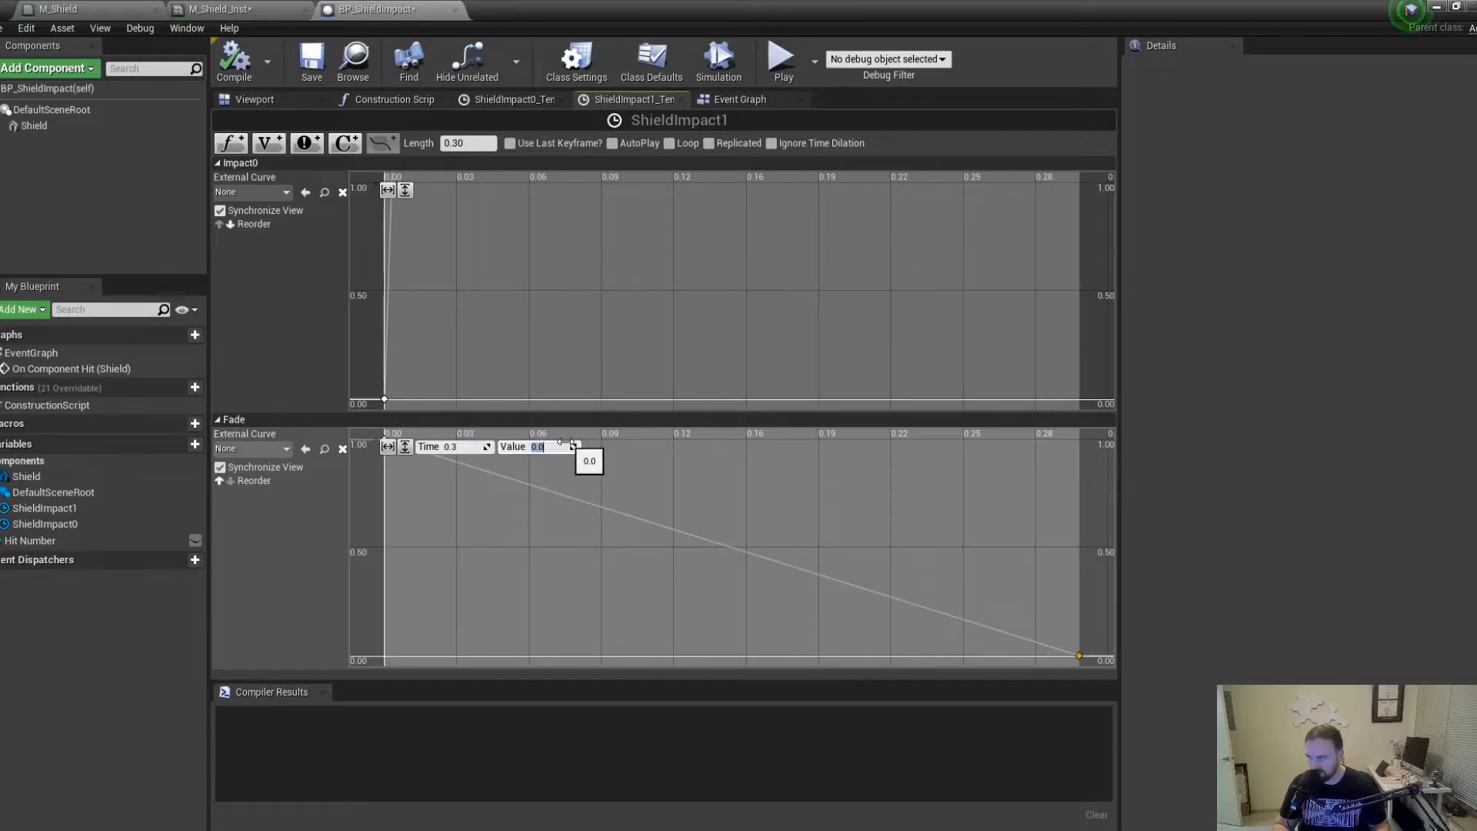
{"action": "key", "text": "ctrl+s"}
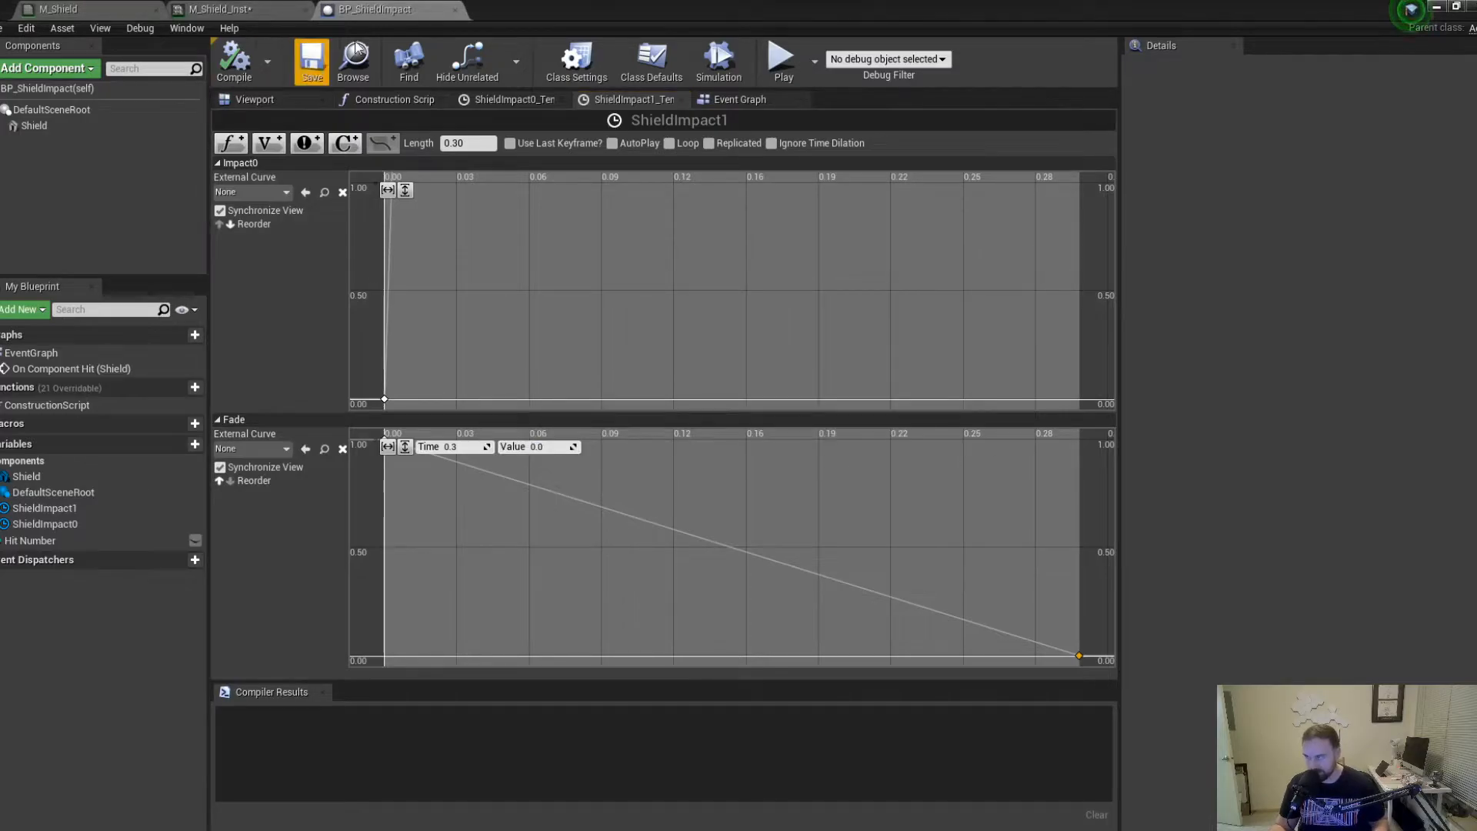
{"action": "left_click", "coordinate": [739, 100]}
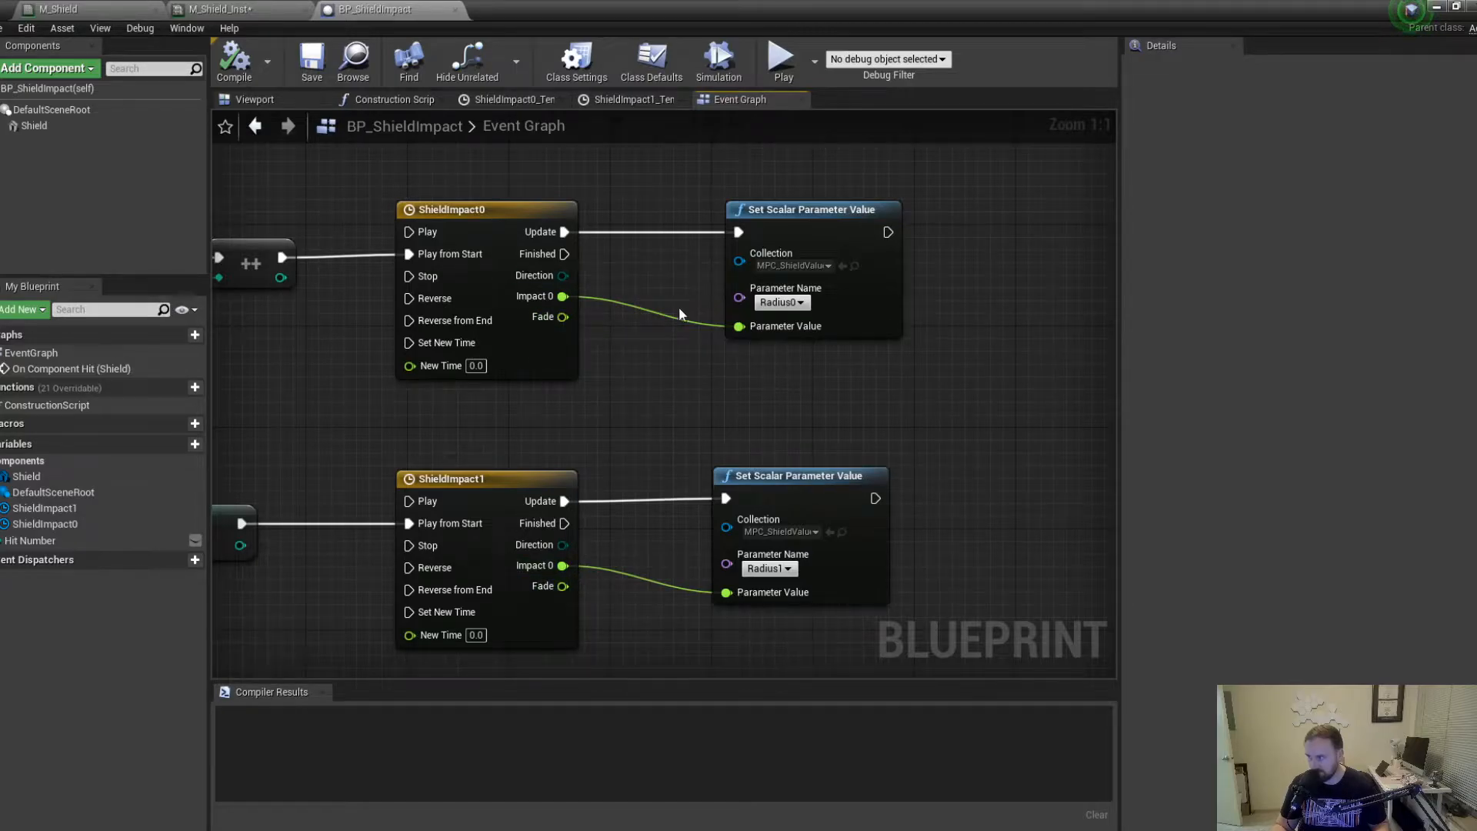
Duplicate the Radius0 and Radius1 Set Scalar Parameter Value nodes and place the copies beyond the originals.
{"action": "right_click_drag", "start_coordinate": [850, 400], "coordinate": [634, 393]}
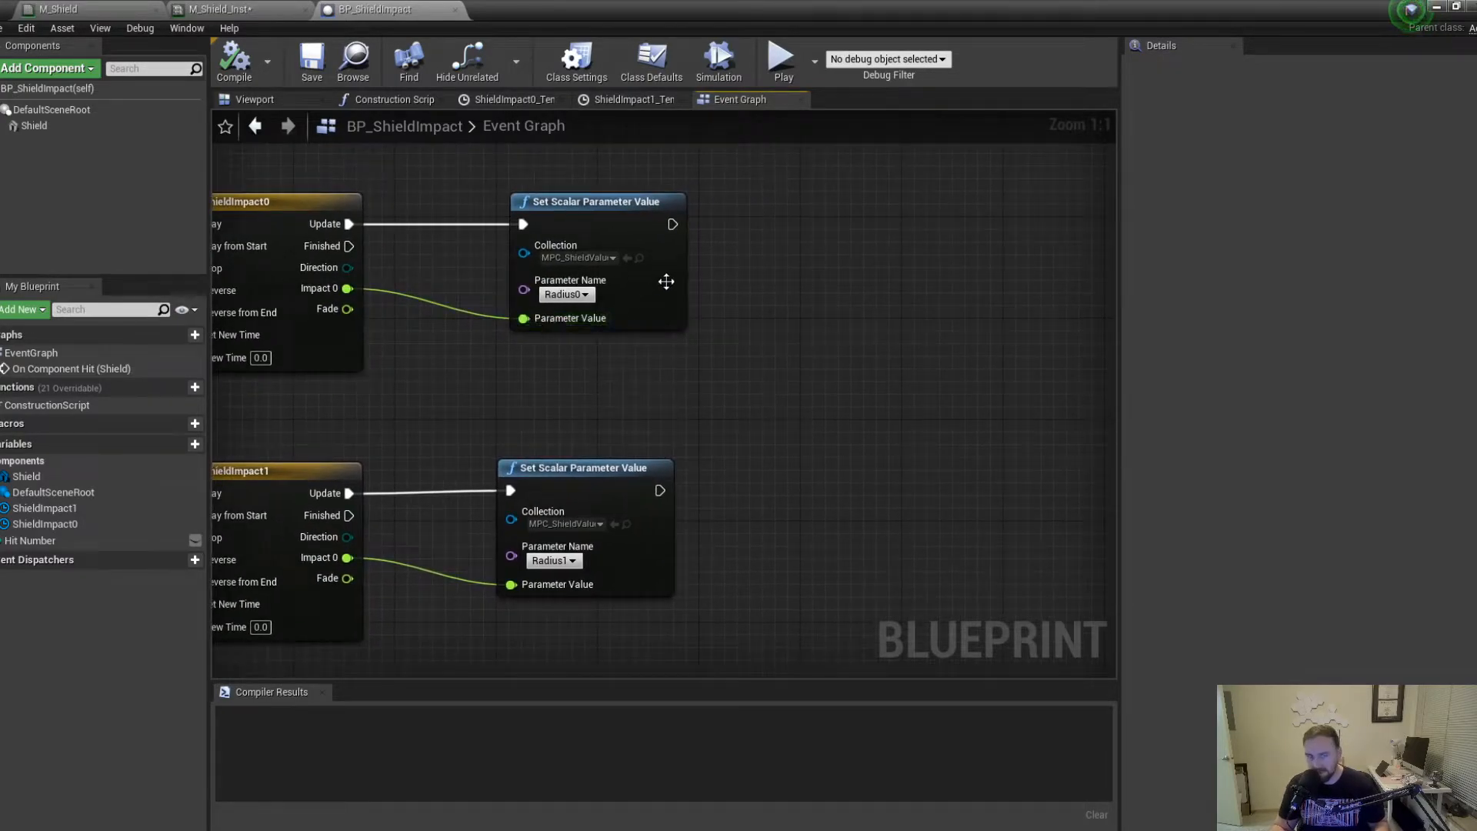
{"action": "left_click_drag", "start_coordinate": [762, 239], "coordinate": [648, 539]}
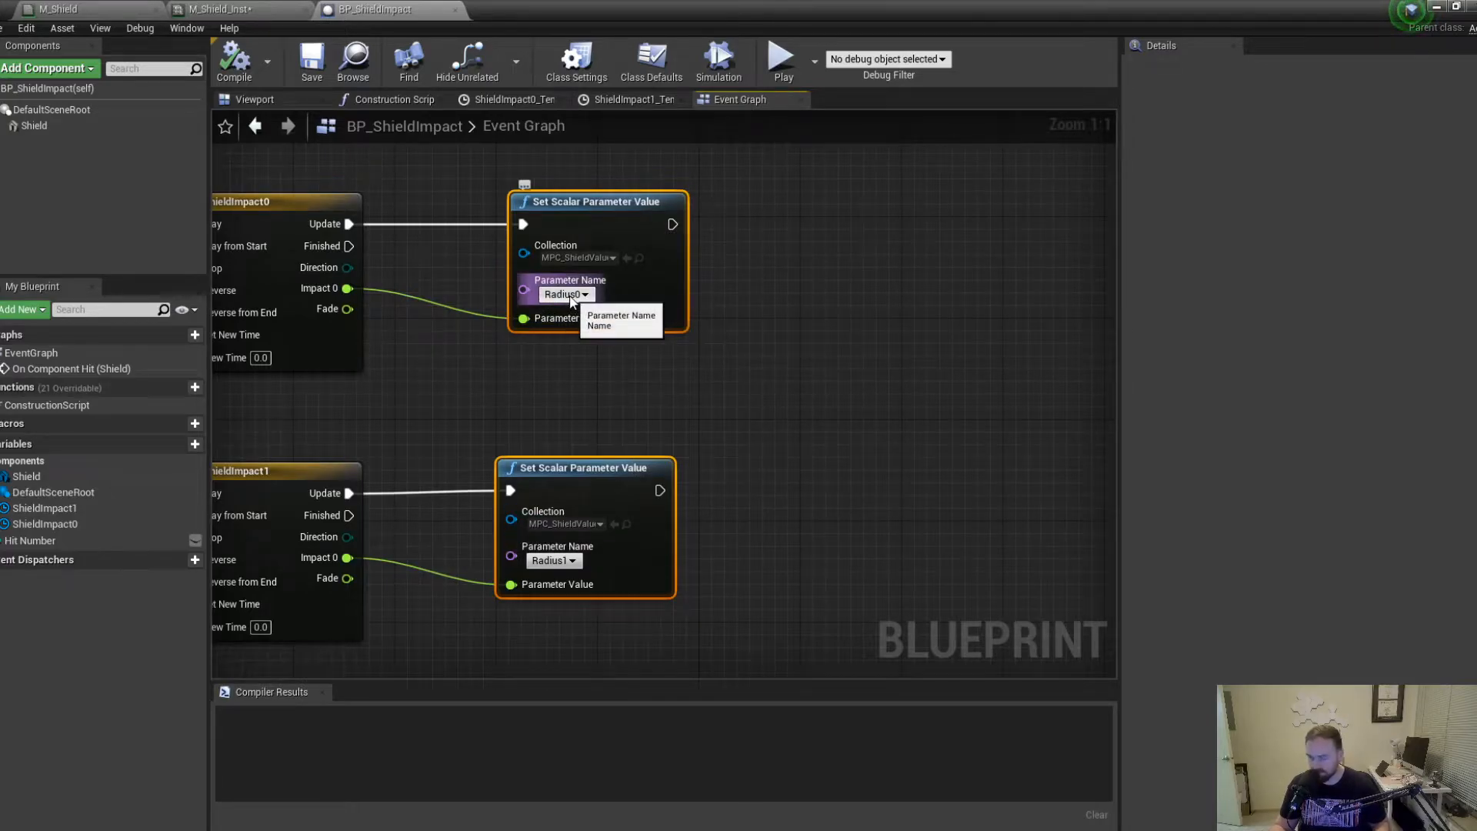
{"action": "key", "text": "ctrl+c"}
{"action": "key", "text": "ctrl+v"}
{"action": "left_click_drag", "start_coordinate": [934, 269], "coordinate": [944, 287]}
Chain each copied node's execution after its original and feed its Parameter Value from the matching timeline's Fade output.
{"action": "left_click_drag", "start_coordinate": [672, 224], "coordinate": [815, 224]}
{"action": "left_click_drag", "start_coordinate": [660, 490], "coordinate": [802, 490]}
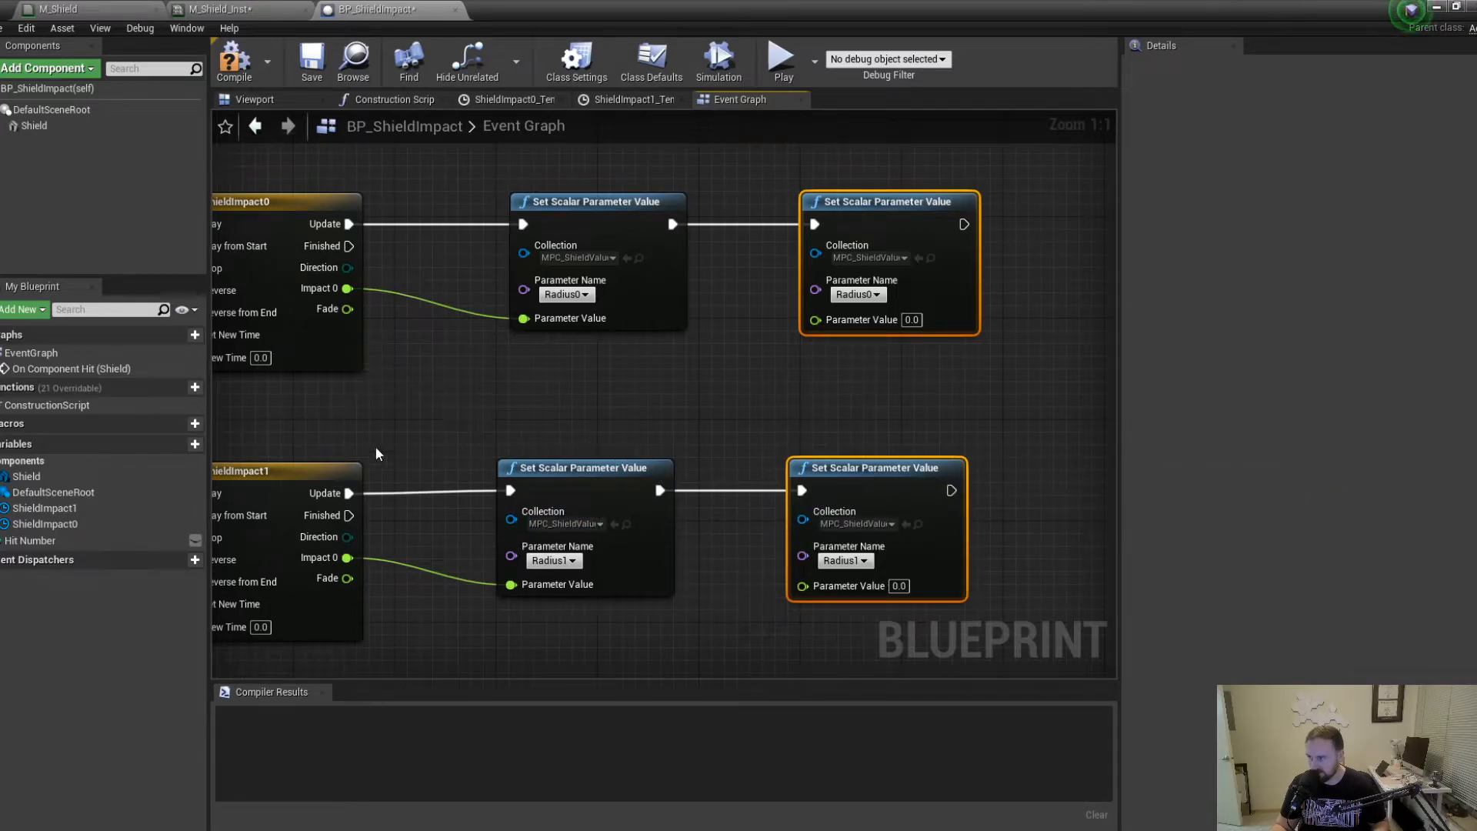
{"action": "left_click_drag", "start_coordinate": [348, 578], "coordinate": [802, 586]}
{"action": "left_click_drag", "start_coordinate": [331, 312], "coordinate": [816, 319]}
Set the copied nodes' parameter names to Fade0 for ShieldImpact0 and Fade1 for ShieldImpact1, and save and compile the blueprint.
{"action": "left_click", "coordinate": [884, 296]}
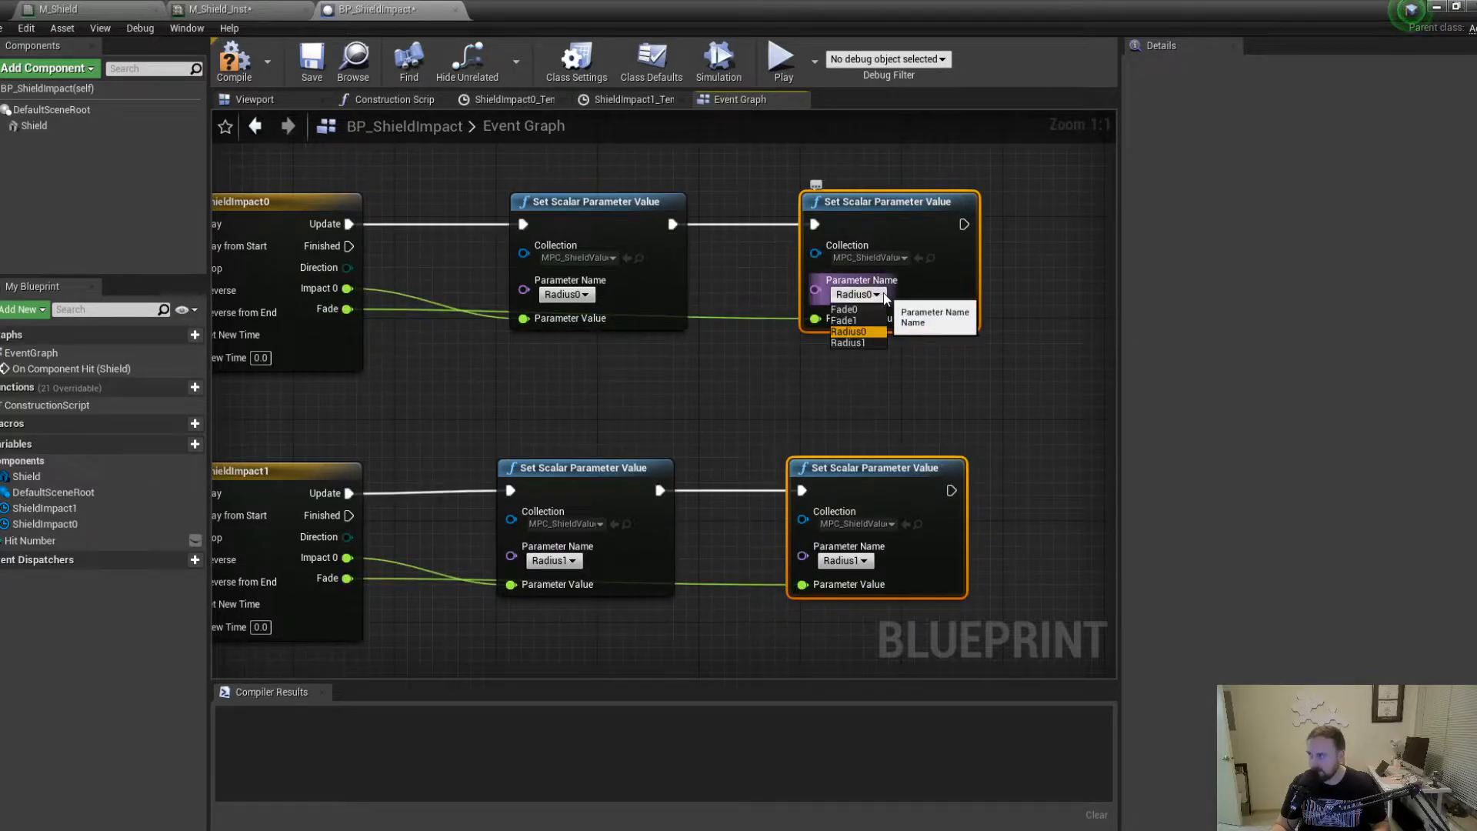
{"action": "left_click", "coordinate": [846, 310]}
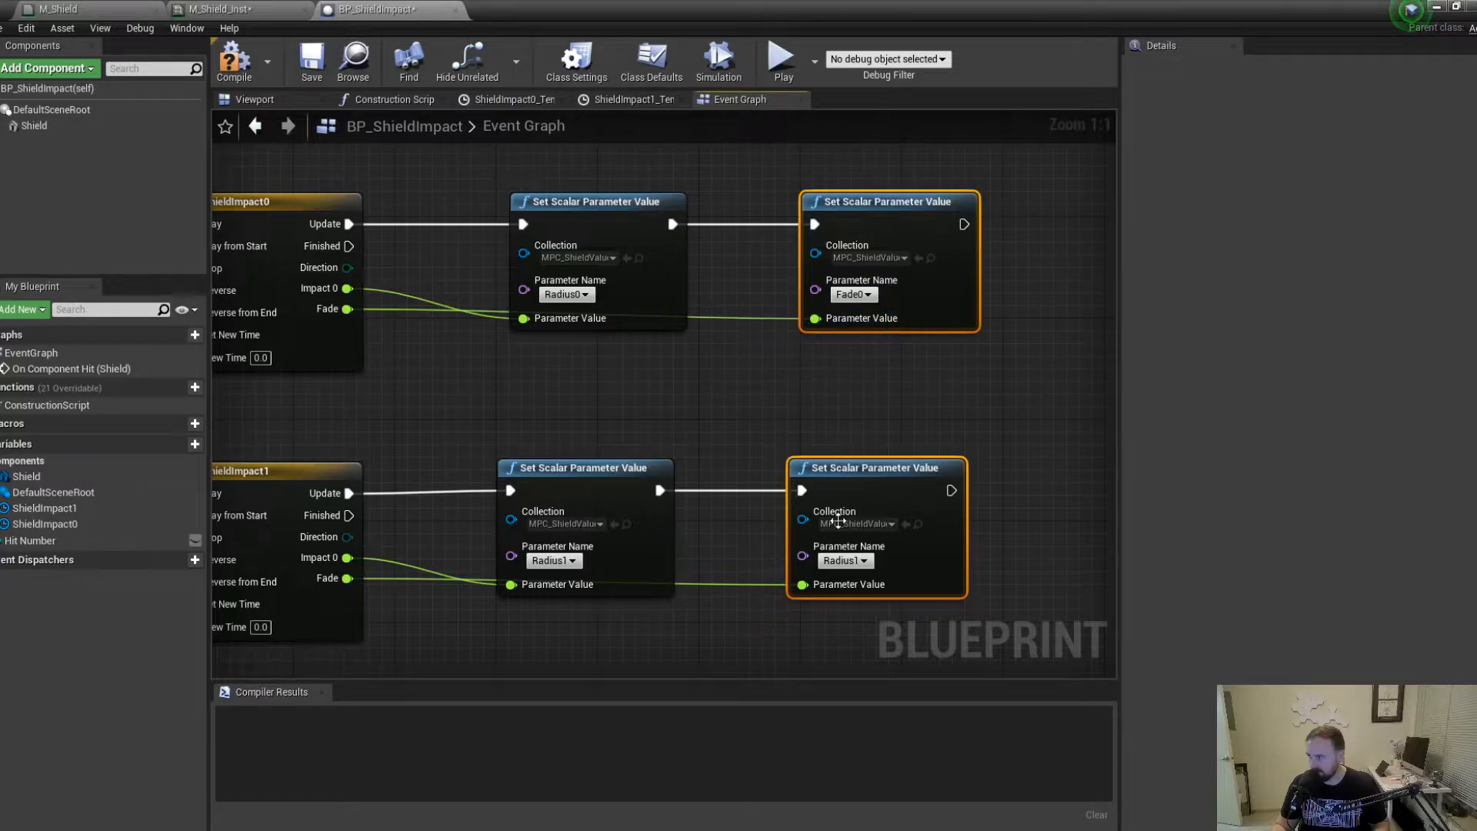
{"action": "left_click", "coordinate": [845, 561]}
{"action": "left_click", "coordinate": [847, 588]}
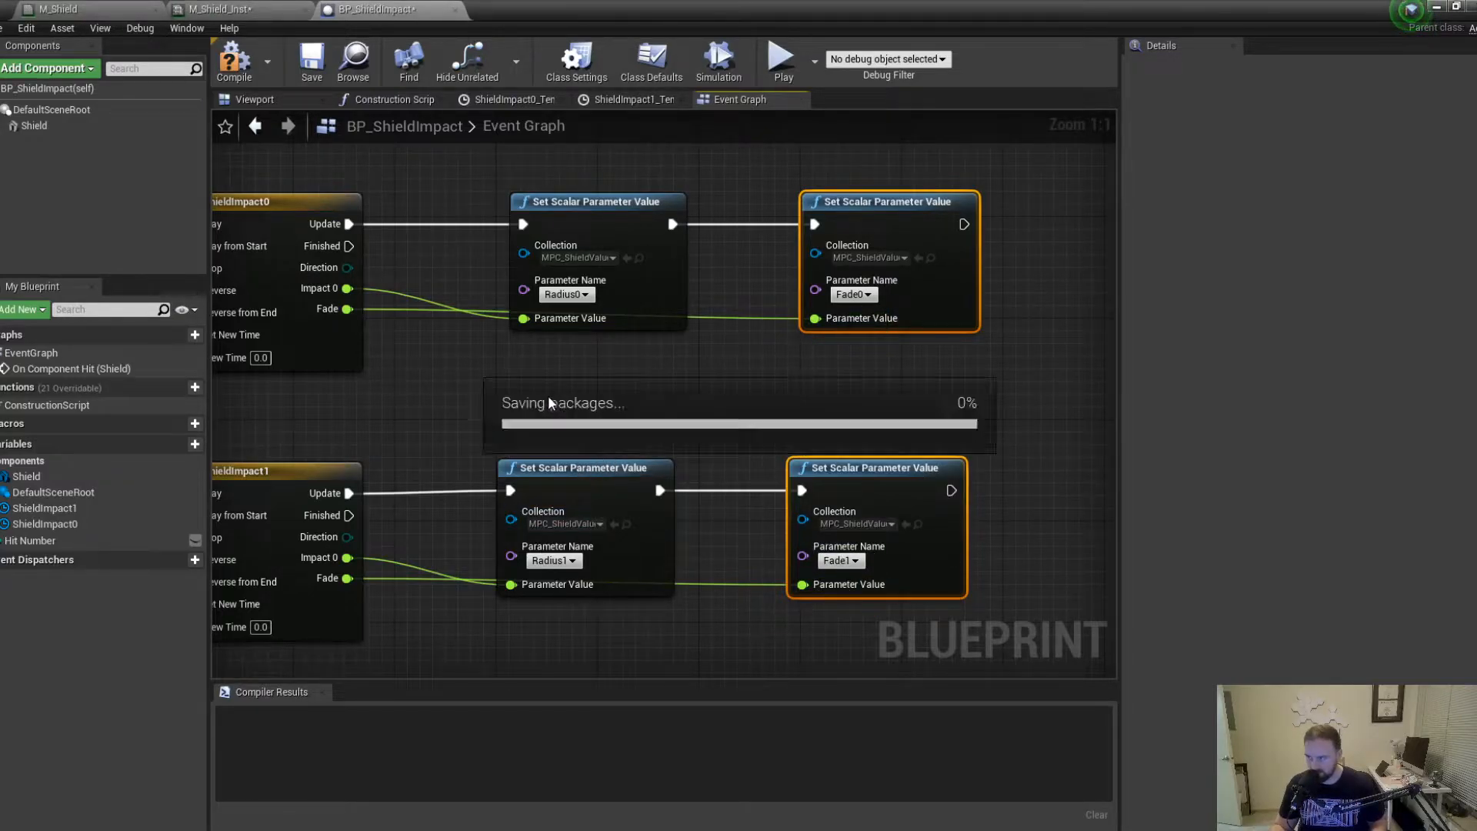
{"action": "left_click", "coordinate": [234, 61]}
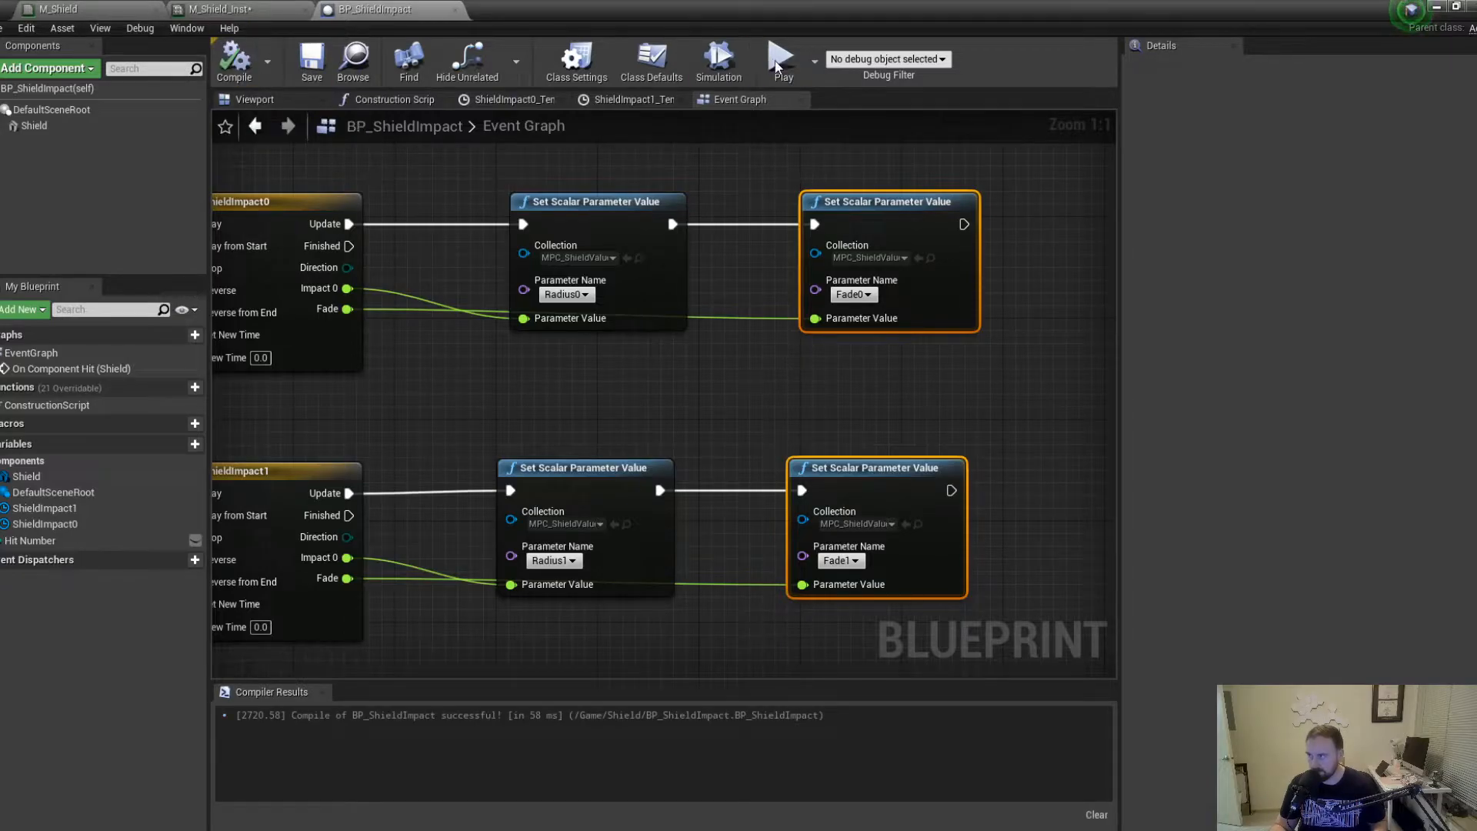
Play the level and shoot the shield repeatedly from several positions to check the impact fade, ending with the simulation stopped.
{"action": "left_click", "coordinate": [1436, 6]}
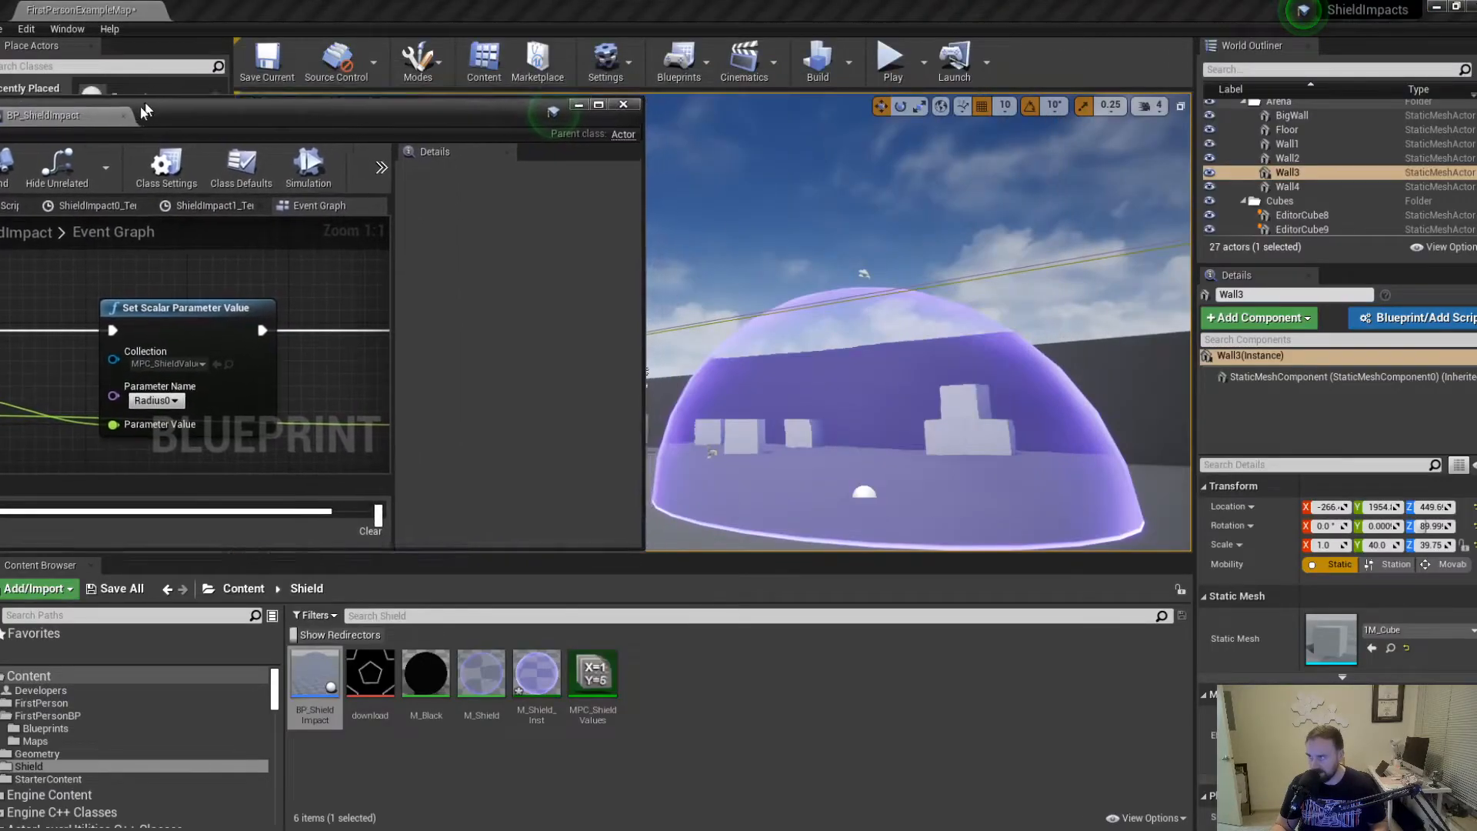
{"action": "left_click", "coordinate": [892, 69]}
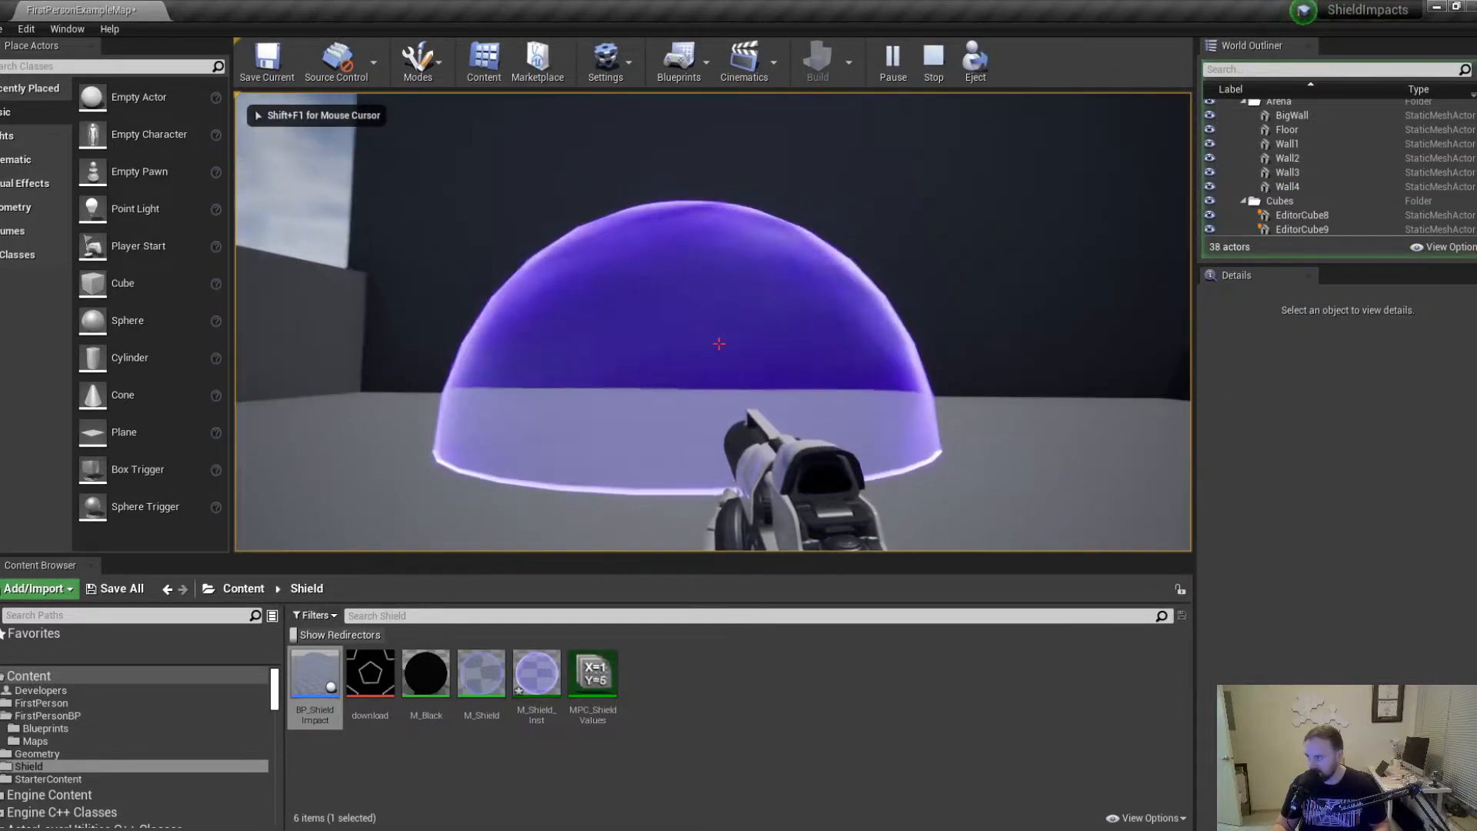
{"action": "left_click", "coordinate": [719, 343]}
{"action": "left_click", "coordinate": [718, 343]}
{"action": "left_click", "coordinate": [718, 343]}
{"action": "left_click", "coordinate": [719, 344]}
{"action": "left_click", "coordinate": [719, 343]}
{"action": "left_click", "coordinate": [719, 344]}
{"action": "left_click", "coordinate": [719, 343]}
{"action": "left_click", "coordinate": [718, 343]}
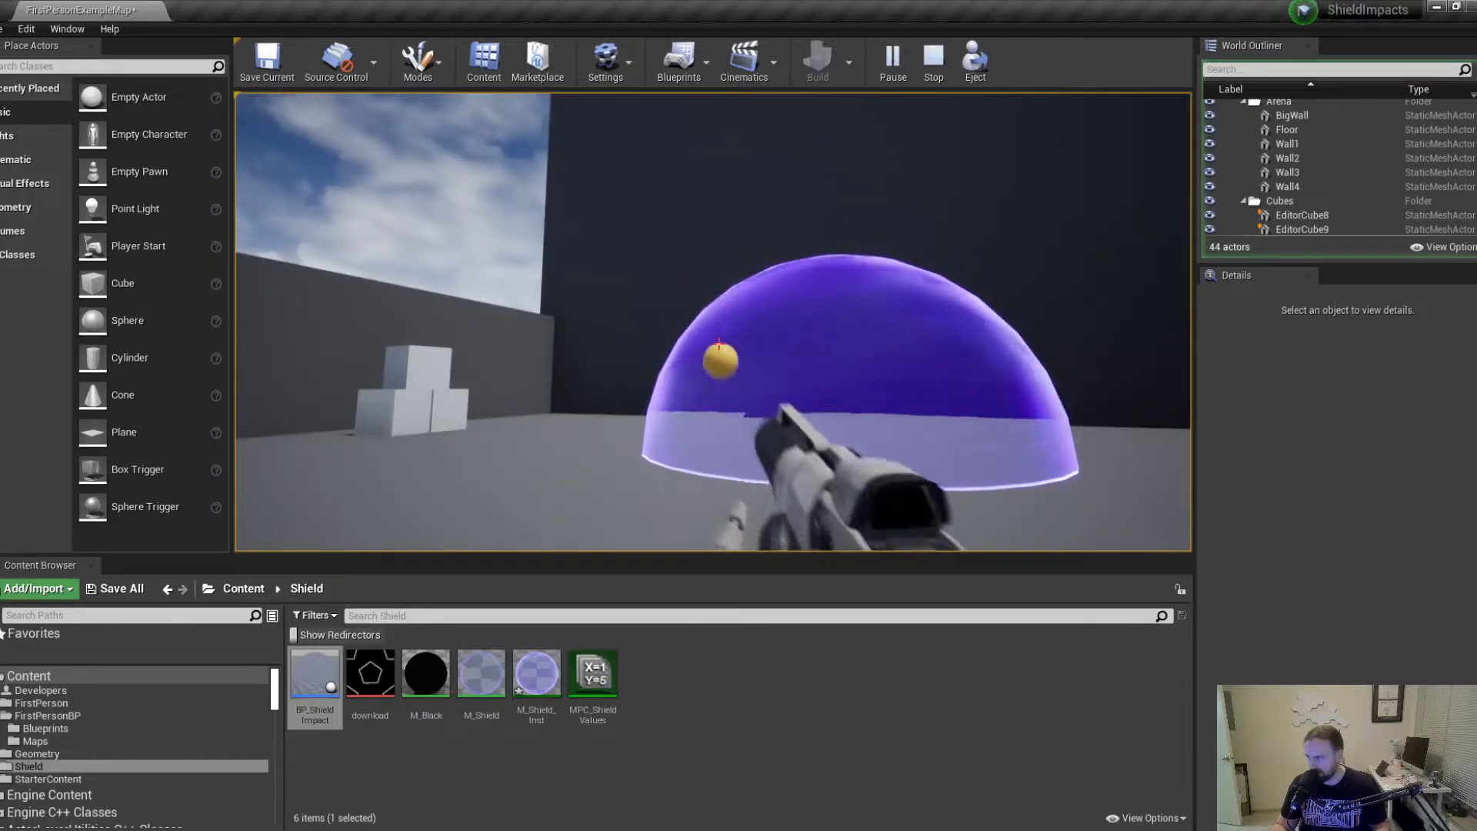
{"action": "left_click", "coordinate": [719, 343]}
{"action": "left_click", "coordinate": [719, 343]}
{"action": "key", "text": "d"}
{"action": "left_click", "coordinate": [719, 343]}
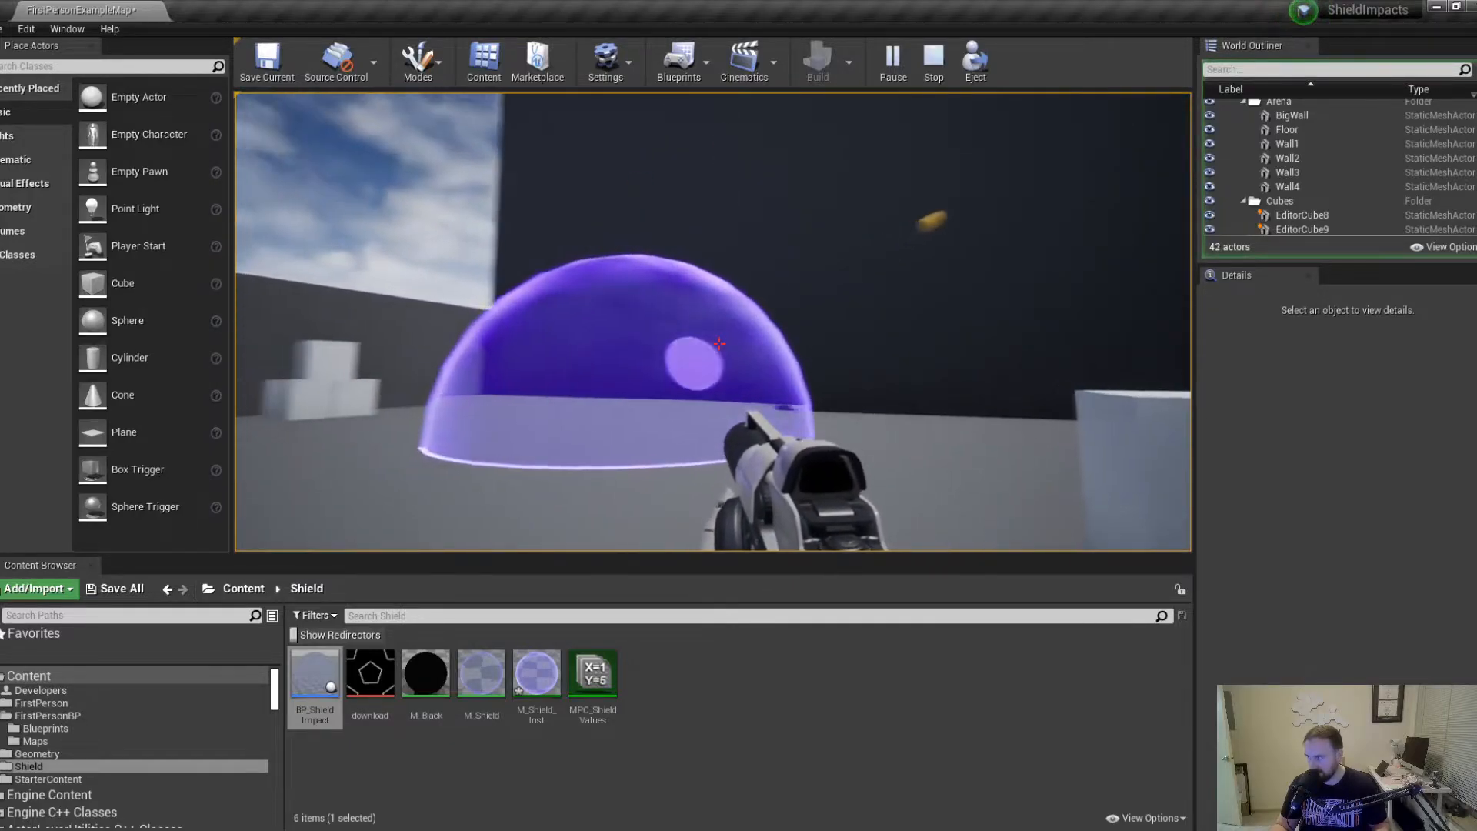
{"action": "key", "text": "w"}
{"action": "left_click", "coordinate": [719, 343]}
{"action": "left_click", "coordinate": [719, 343]}
{"action": "key", "text": "s"}
{"action": "left_click", "coordinate": [719, 343]}
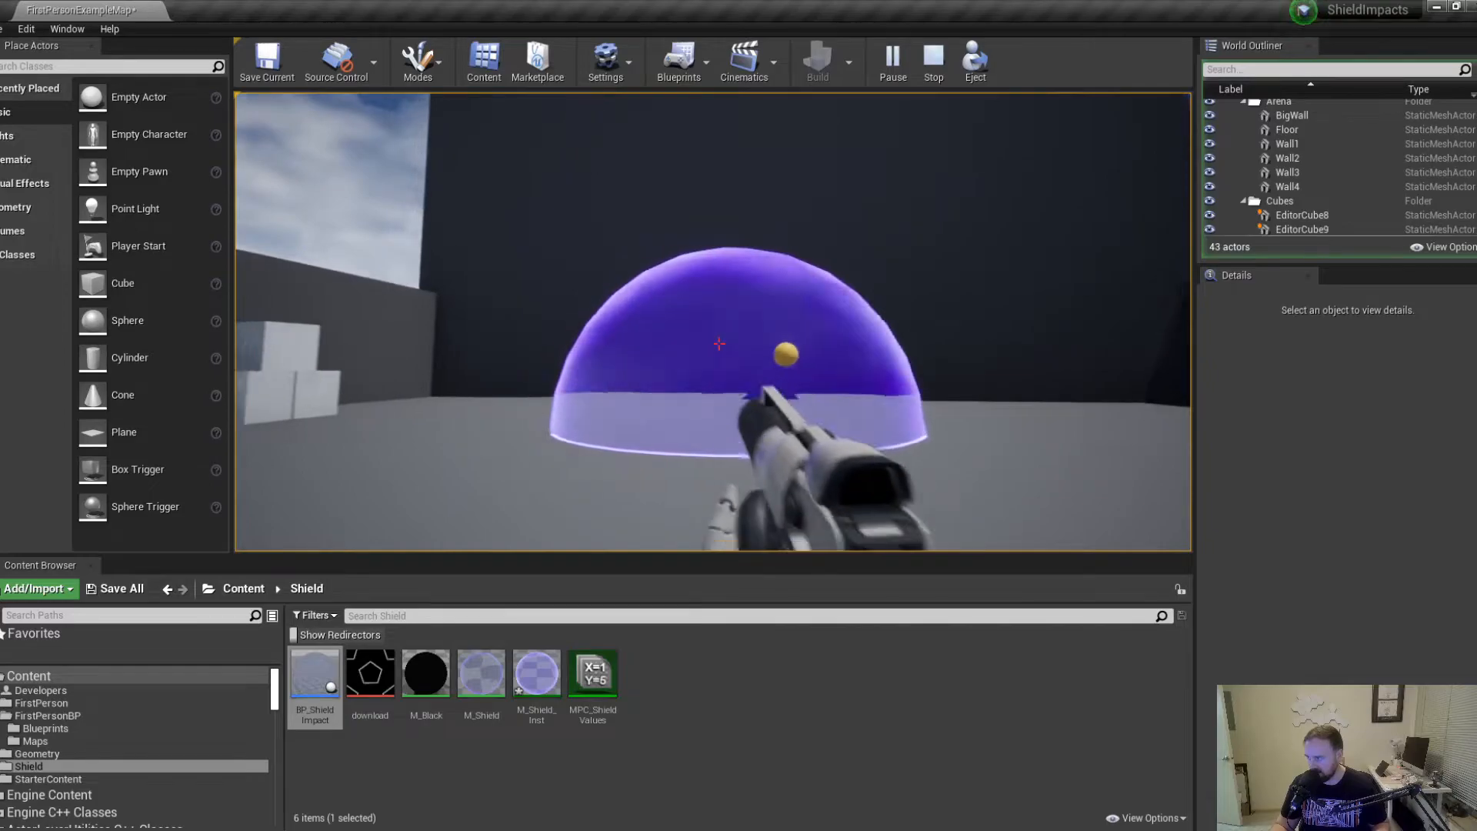
{"action": "left_click", "coordinate": [719, 343]}
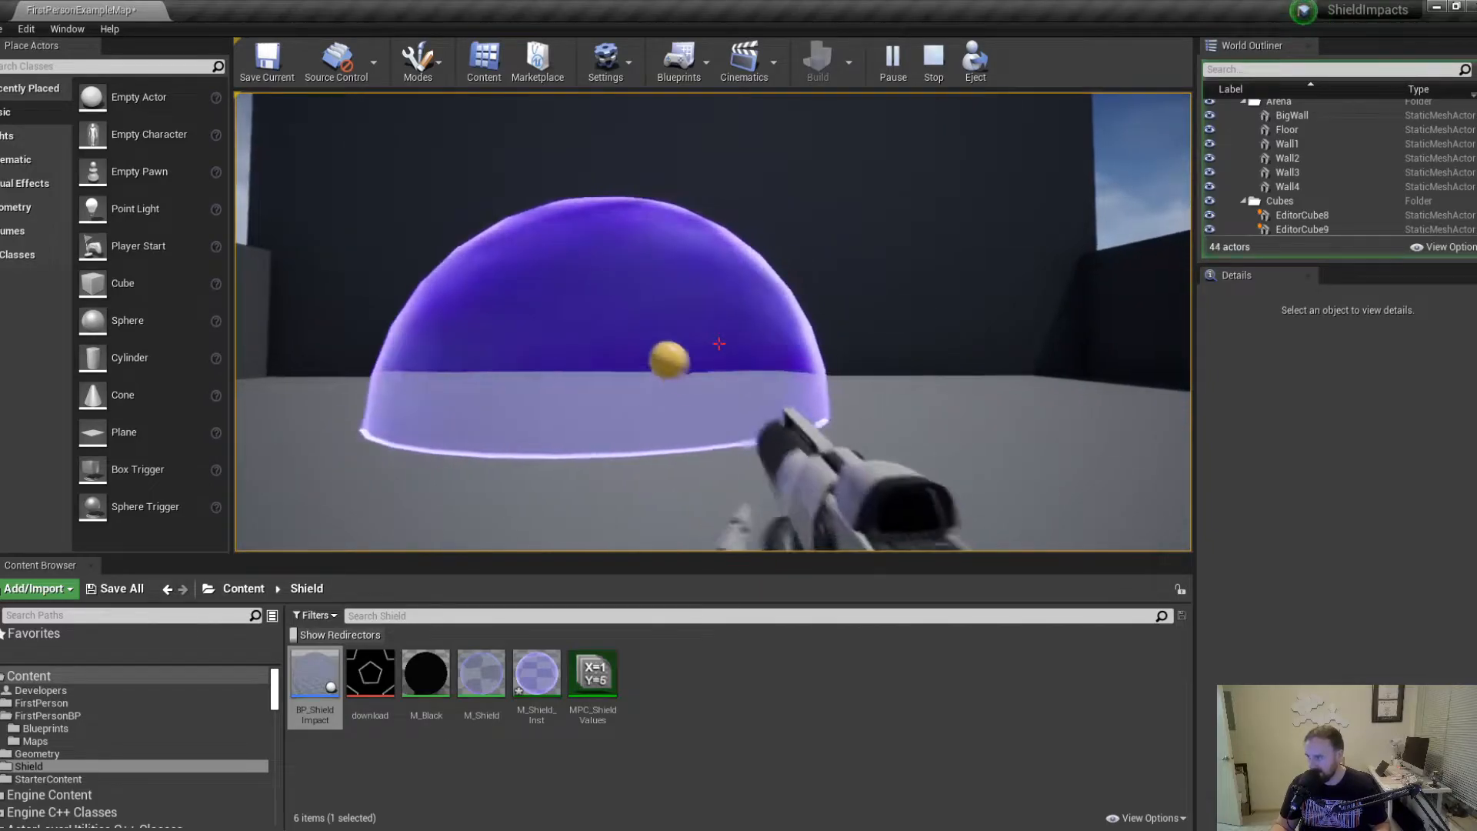
{"action": "left_click", "coordinate": [719, 343]}
{"action": "key", "text": "a"}
{"action": "left_click", "coordinate": [718, 343]}
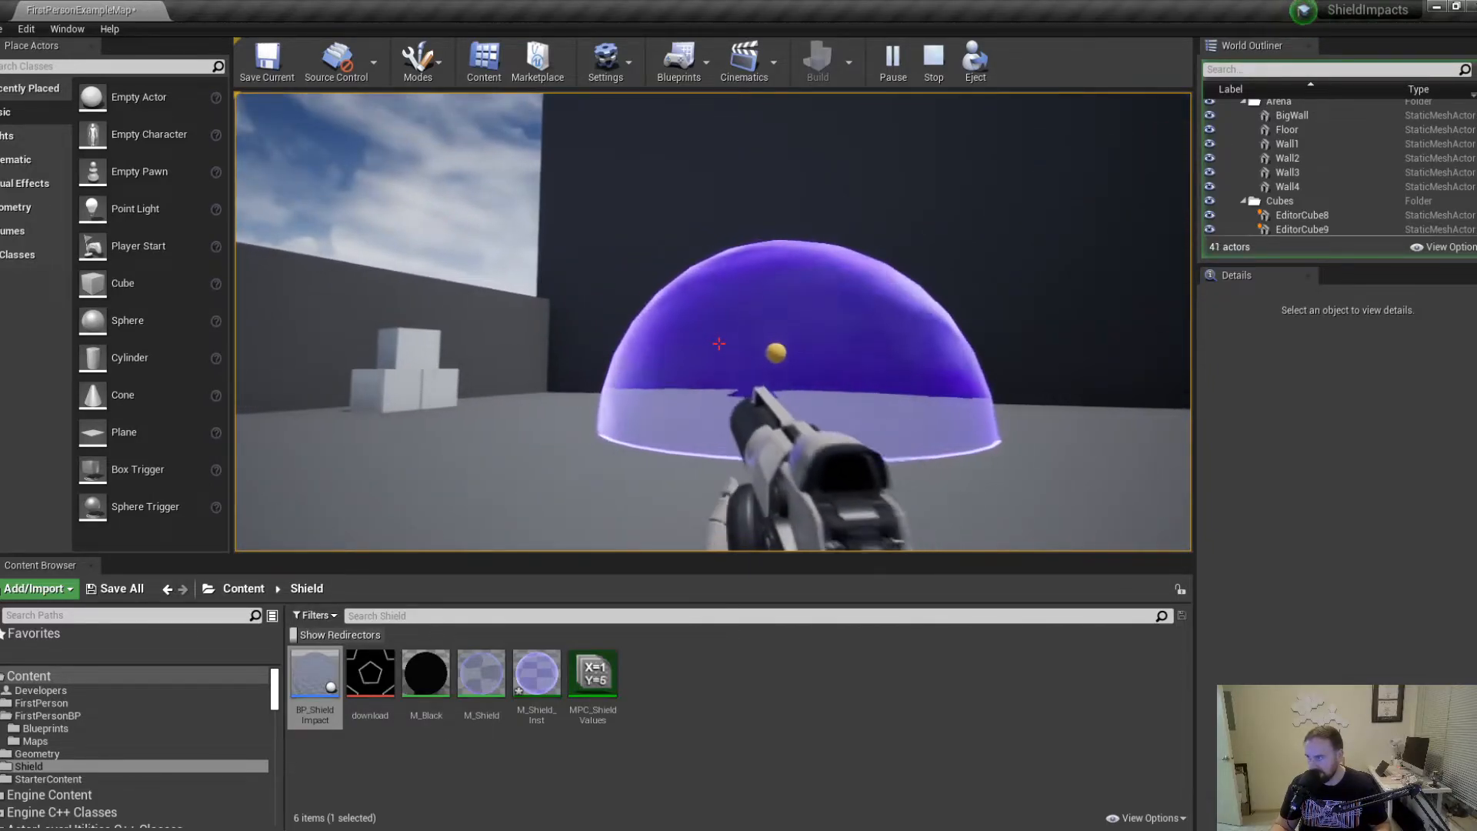
{"action": "left_click", "coordinate": [719, 343]}
{"action": "left_click", "coordinate": [719, 343]}
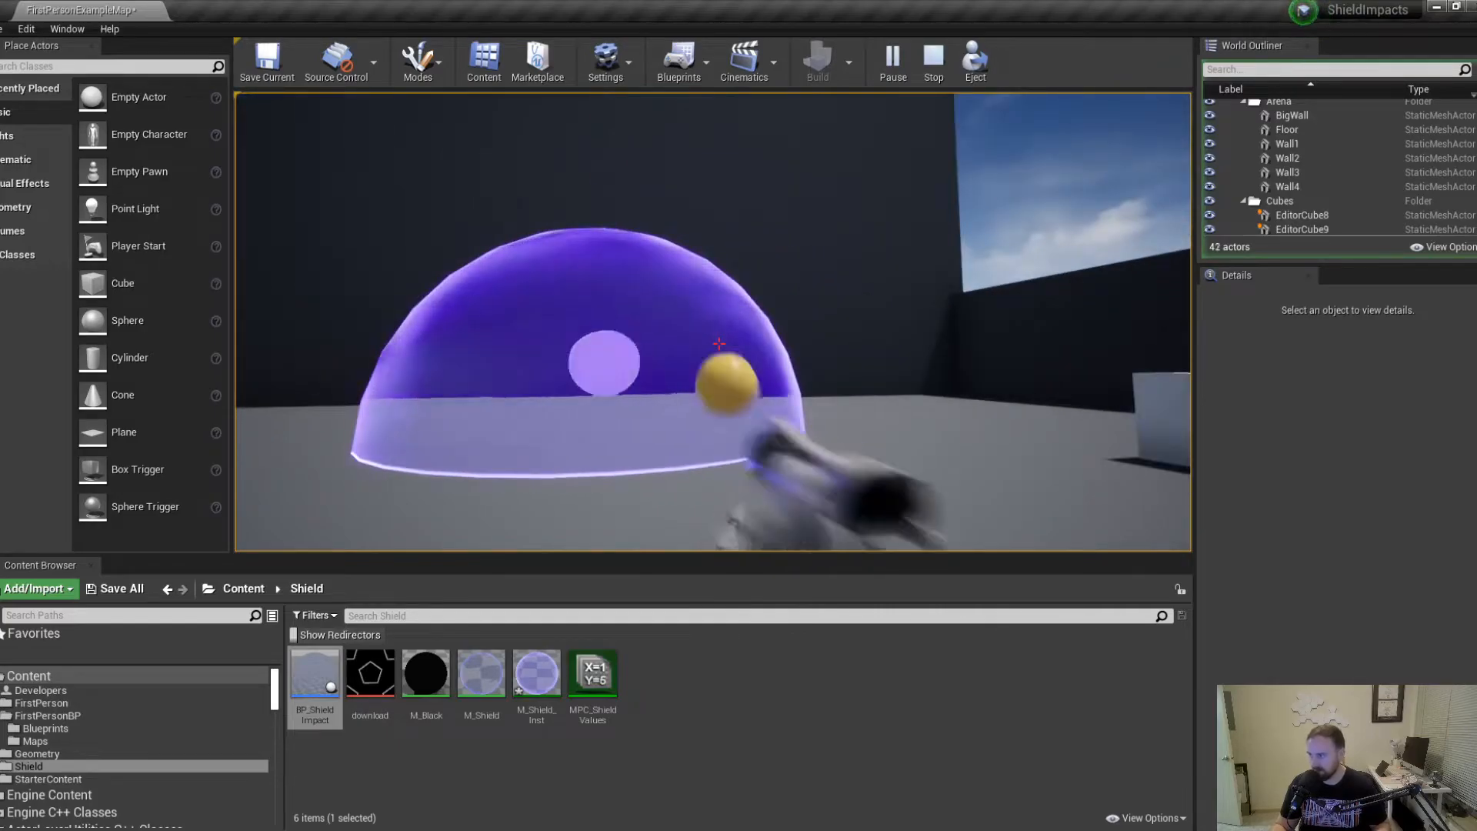
{"action": "left_click", "coordinate": [718, 343]}
{"action": "left_click", "coordinate": [719, 343]}
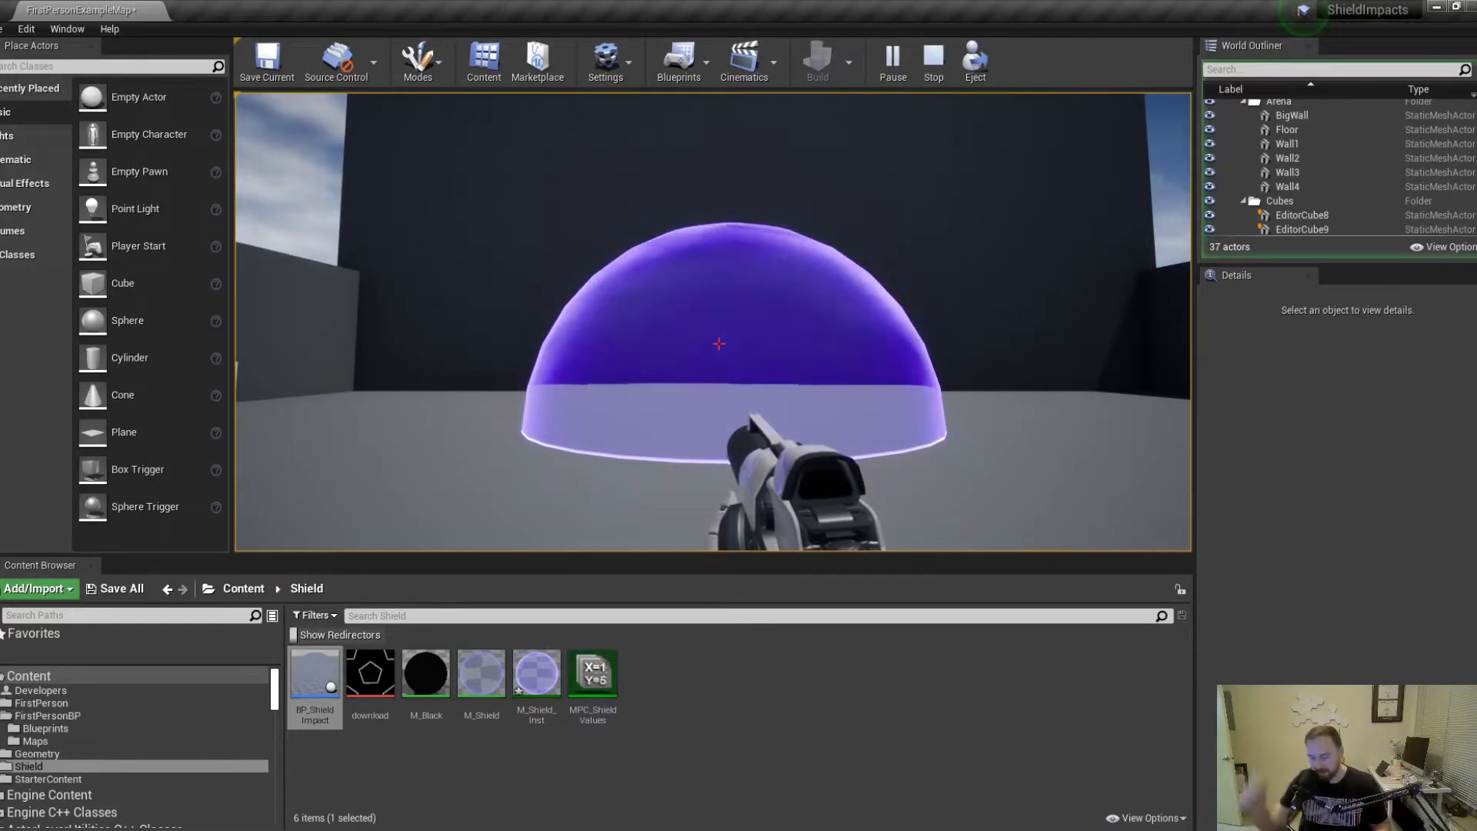
{"action": "left_click", "coordinate": [719, 343]}
{"action": "left_click", "coordinate": [719, 343]}
{"action": "left_click", "coordinate": [719, 344]}
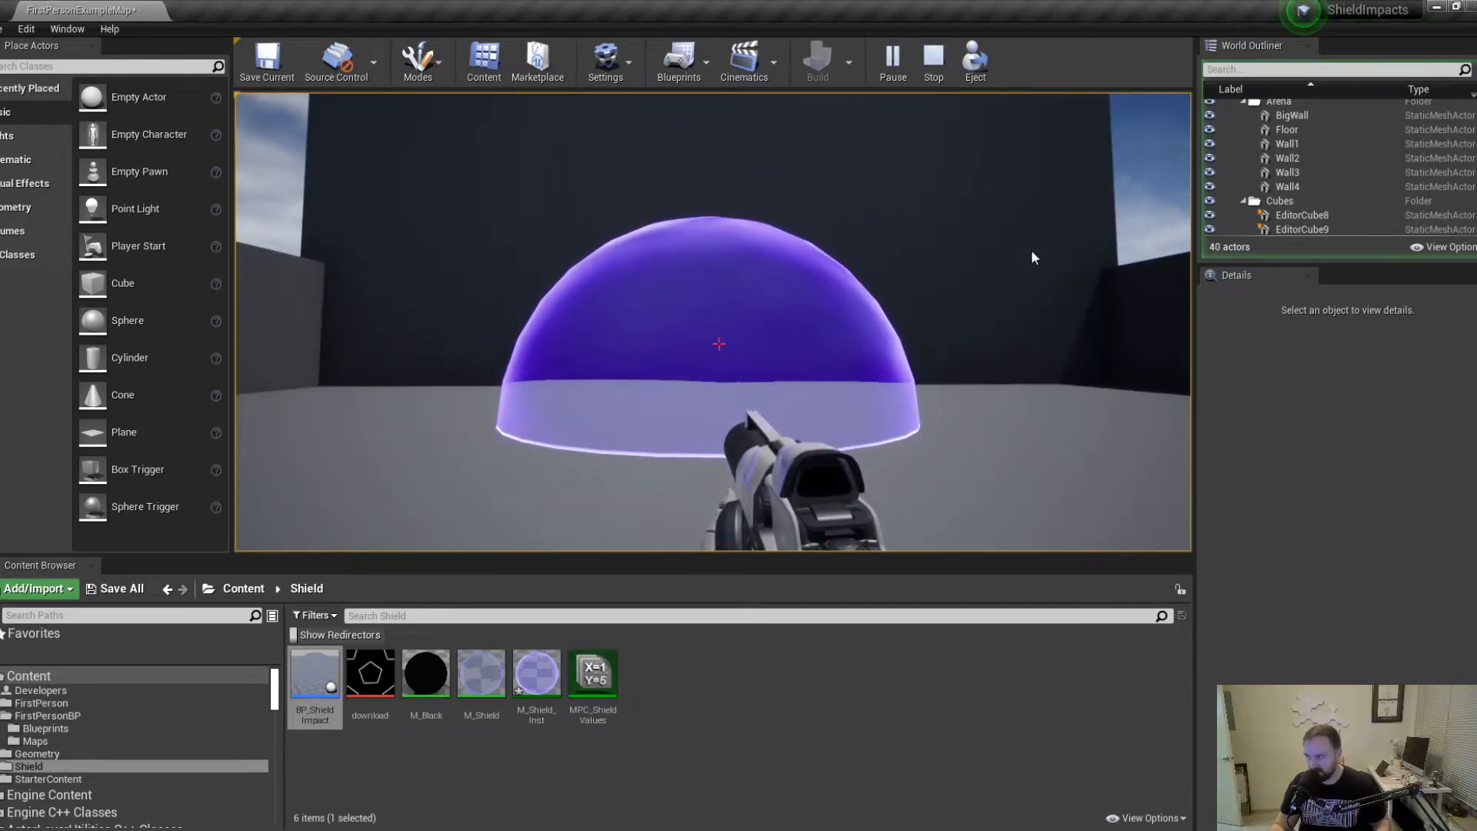
{"action": "key", "text": "shift+F1"}
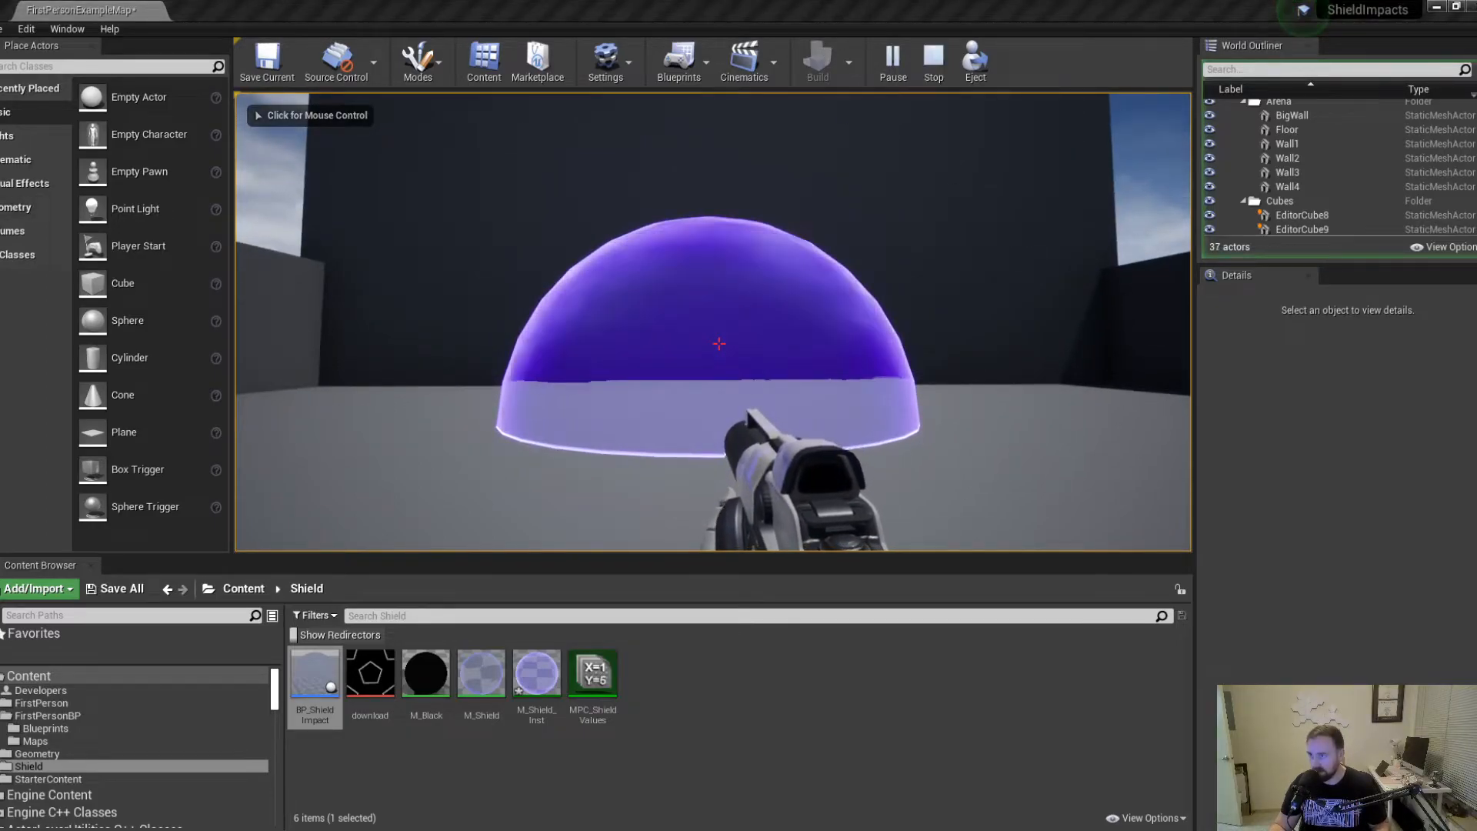
{"action": "left_click_drag", "start_coordinate": [0, 185], "coordinate": [700, 5]}
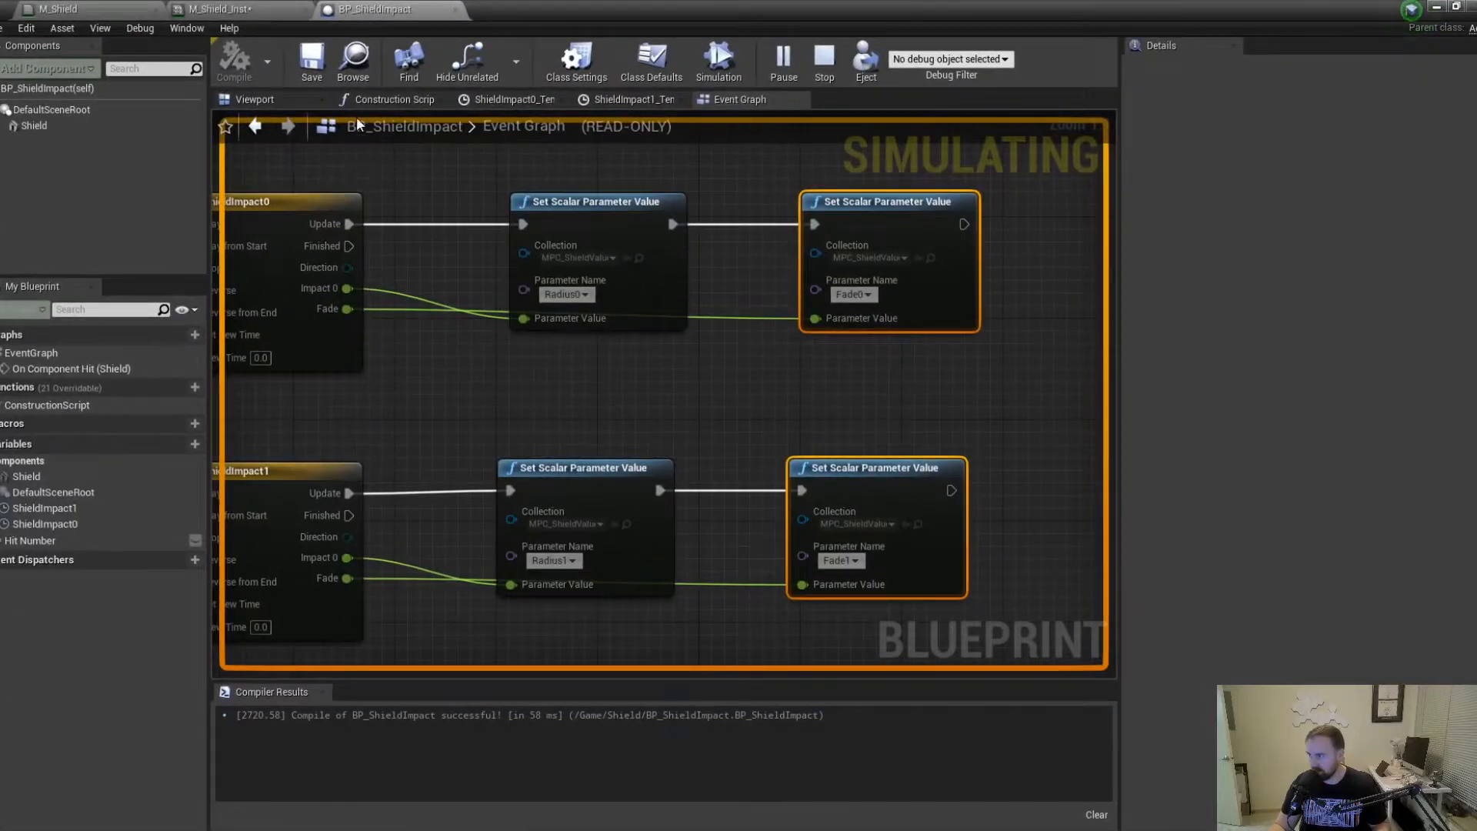
{"action": "left_click", "coordinate": [824, 55]}
Return to the M_Shield material graph and extend the Impact comment box upward to make room above the Loc0 nodes.
{"action": "left_click", "coordinate": [120, 10]}
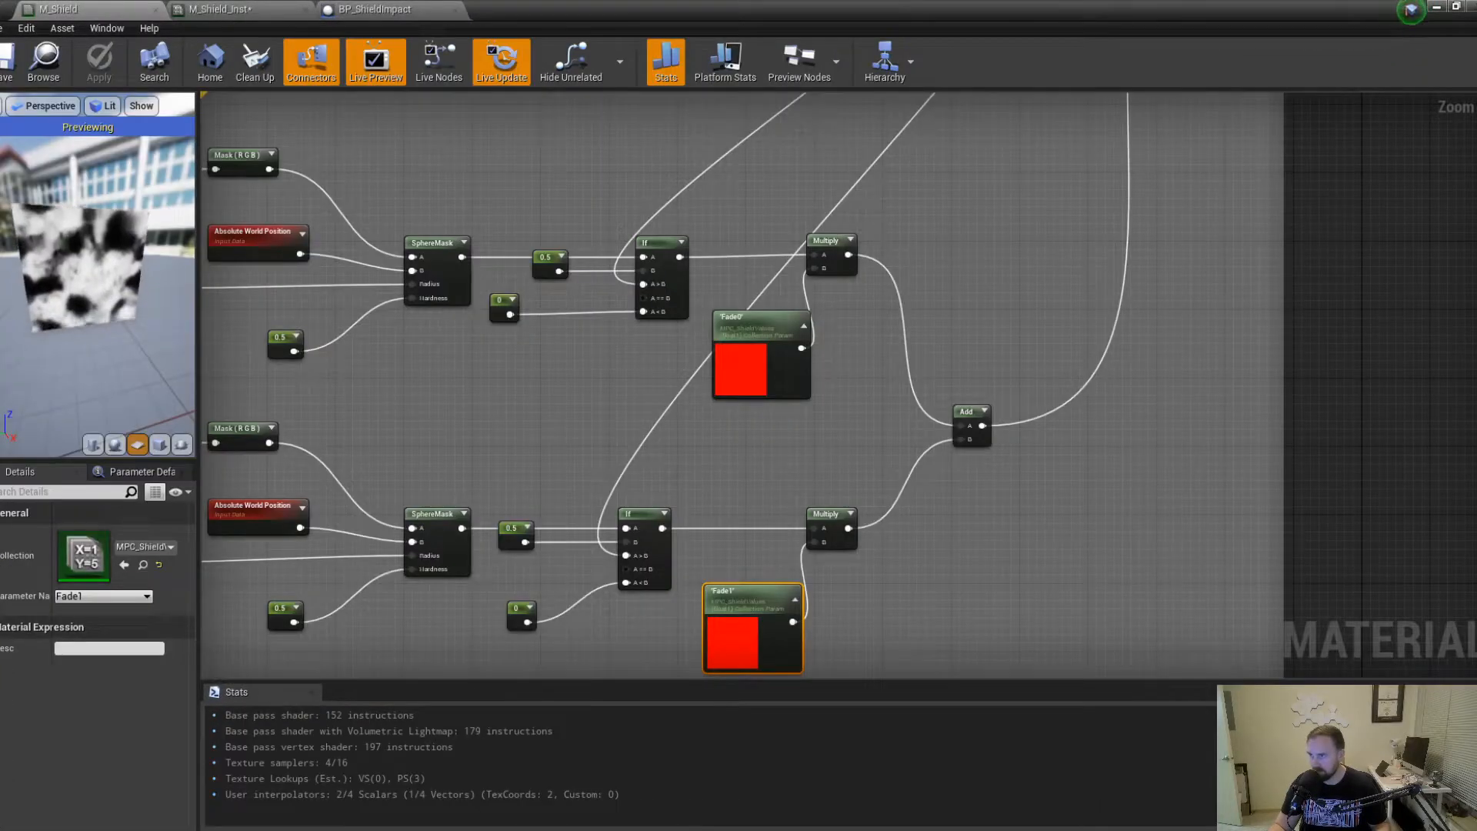
{"action": "right_click_drag", "start_coordinate": [616, 403], "coordinate": [699, 323]}
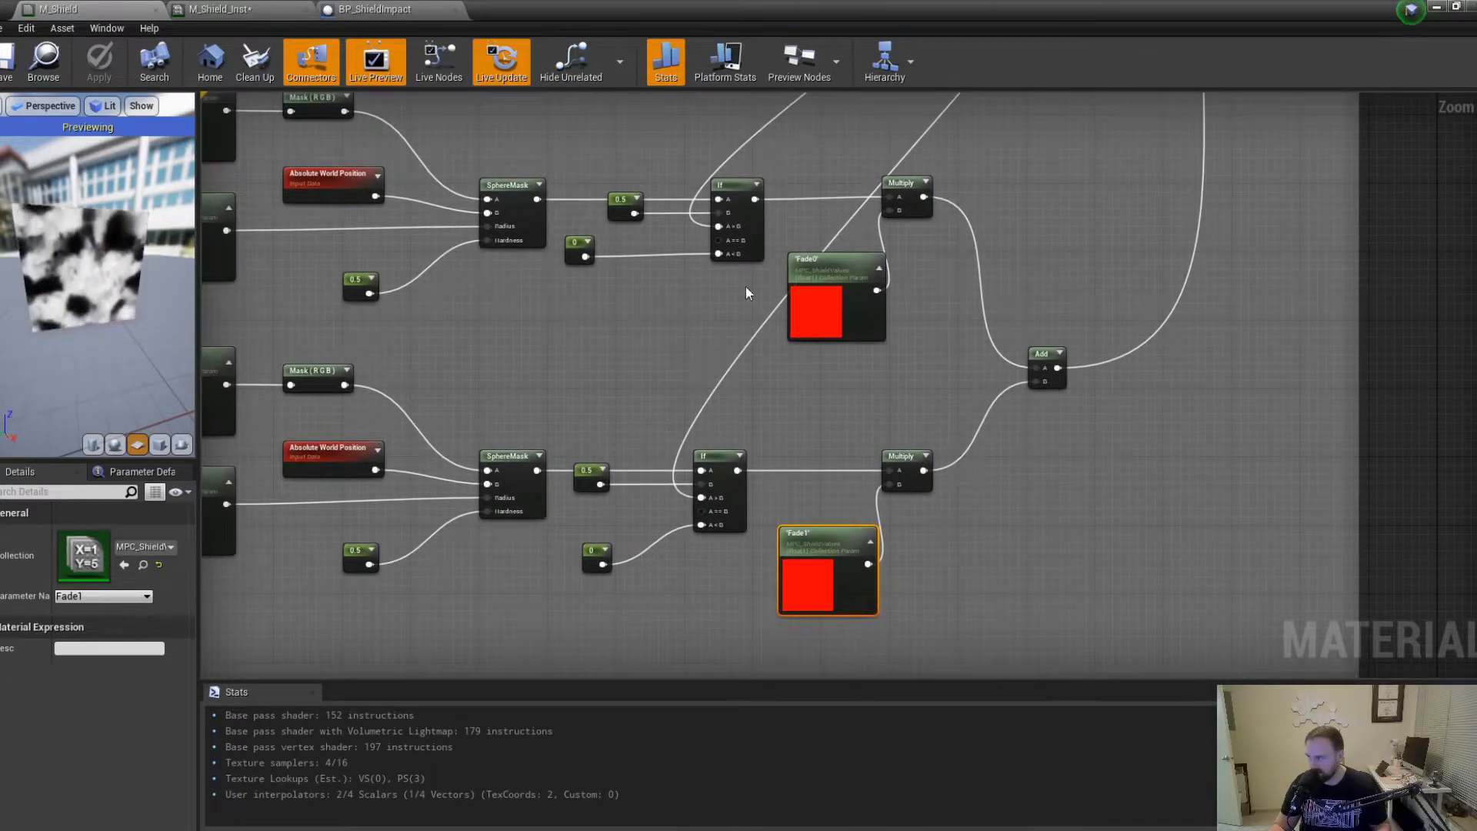
{"action": "scroll", "coordinate": [754, 268], "scroll_direction": "up", "scroll_amount": 3}
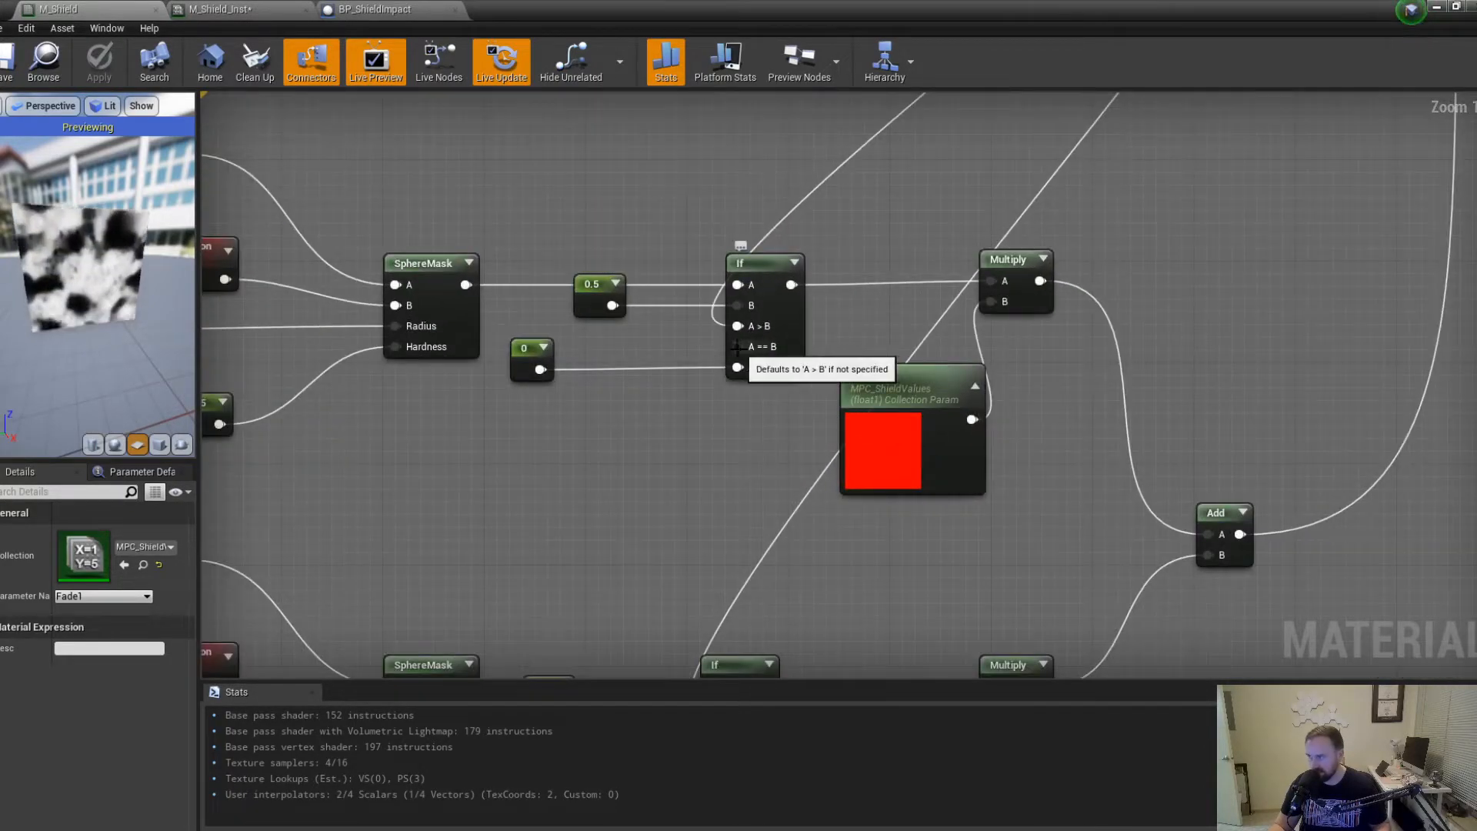
{"action": "left_click", "coordinate": [778, 271]}
{"action": "right_click_drag", "start_coordinate": [740, 586], "coordinate": [678, 387]}
{"action": "left_click", "coordinate": [745, 414]}
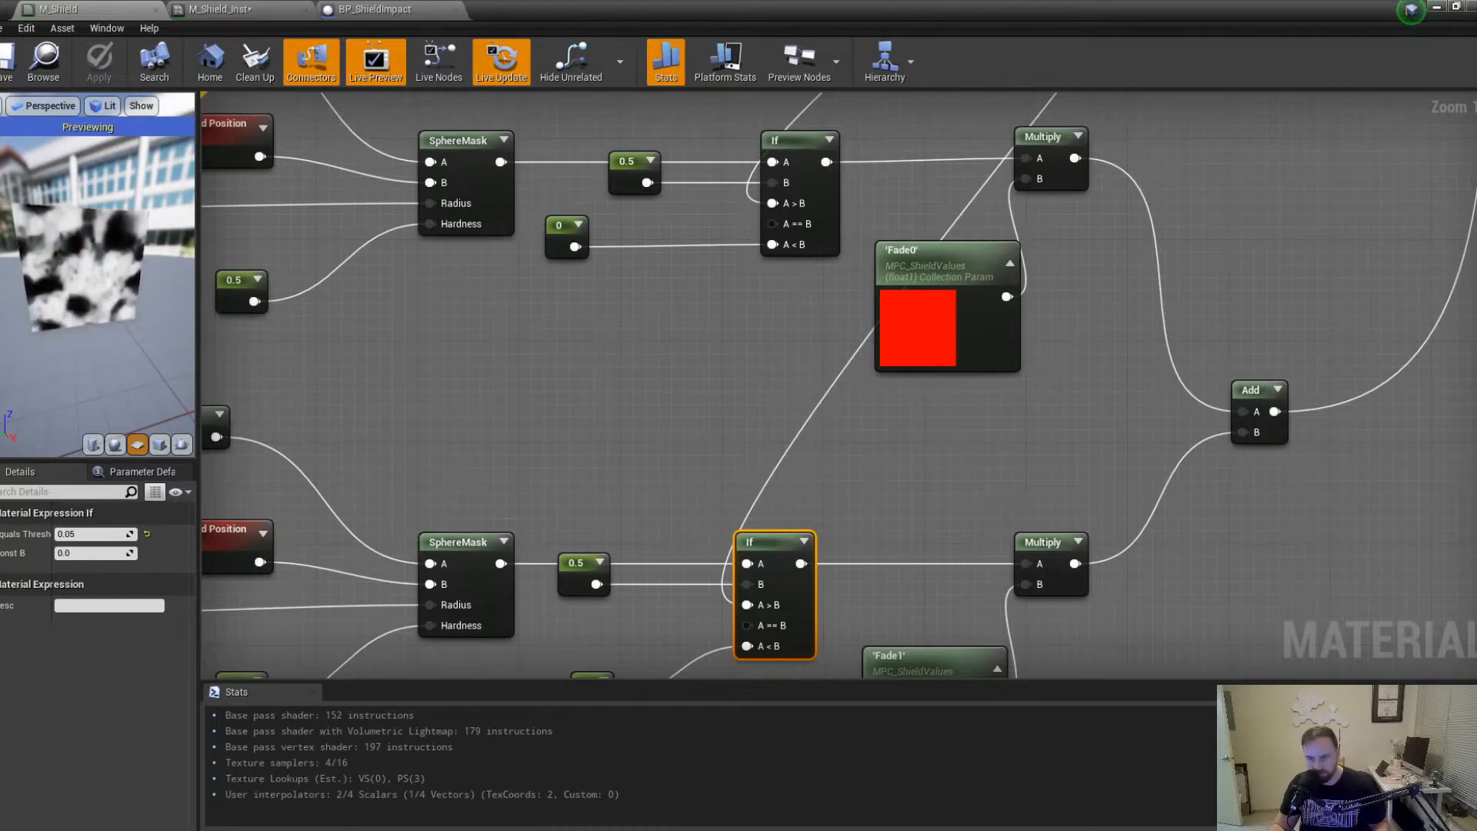
{"action": "right_click_drag", "start_coordinate": [737, 361], "coordinate": [852, 599]}
{"action": "scroll", "coordinate": [745, 477], "scroll_direction": "down", "scroll_amount": 2}
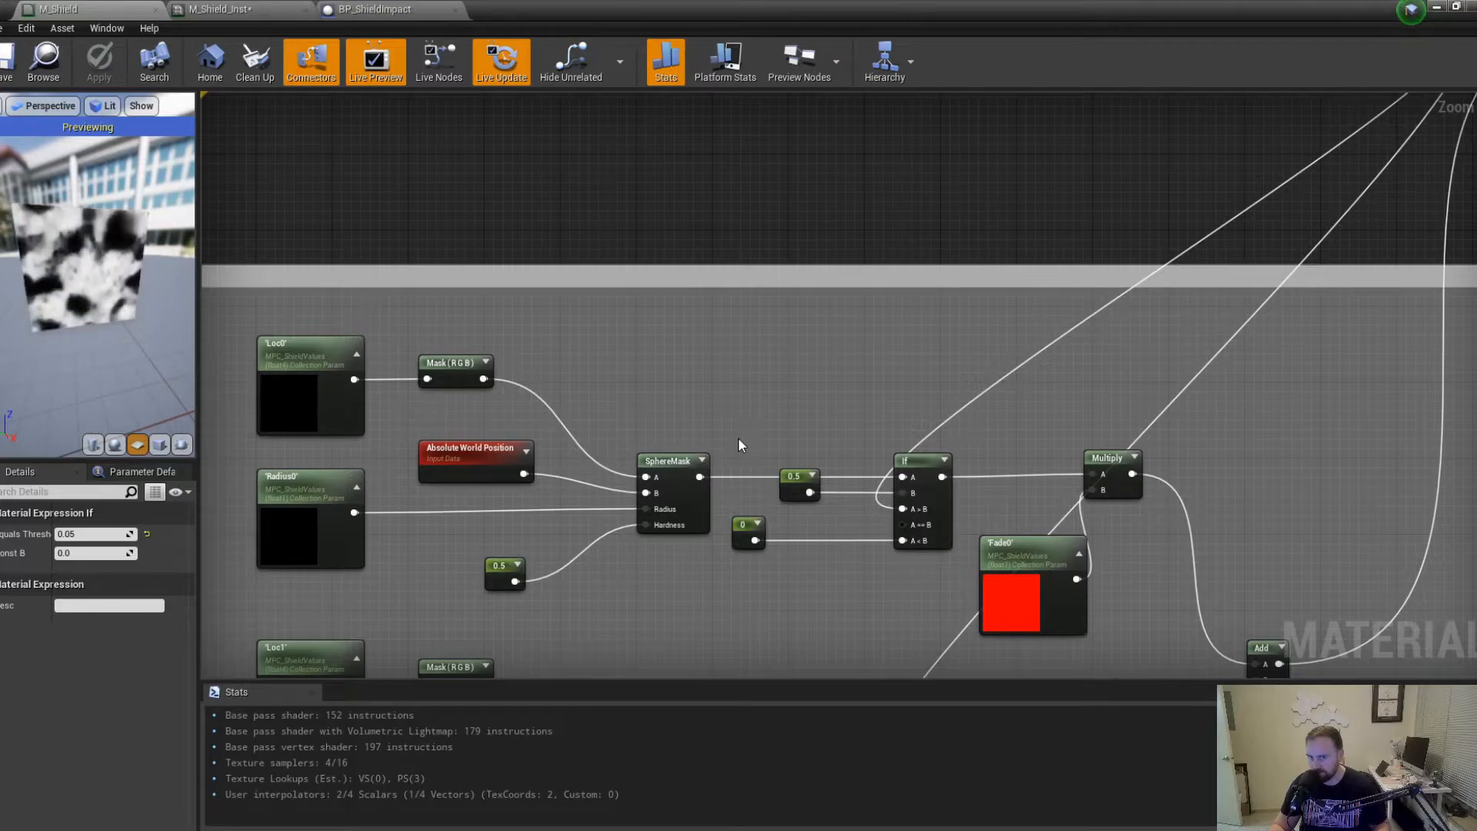
{"action": "right_click_drag", "start_coordinate": [737, 417], "coordinate": [841, 502]}
{"action": "left_click_drag", "start_coordinate": [718, 380], "coordinate": [712, 282]}
Add a scalar parameter named Bleeding Edge in the free space inside the Impact comment, above the Loc0 and SphereMask nodes.
{"action": "right_click_drag", "start_coordinate": [987, 416], "coordinate": [943, 418]}
{"action": "scroll", "coordinate": [561, 402], "scroll_direction": "down", "scroll_amount": 1}
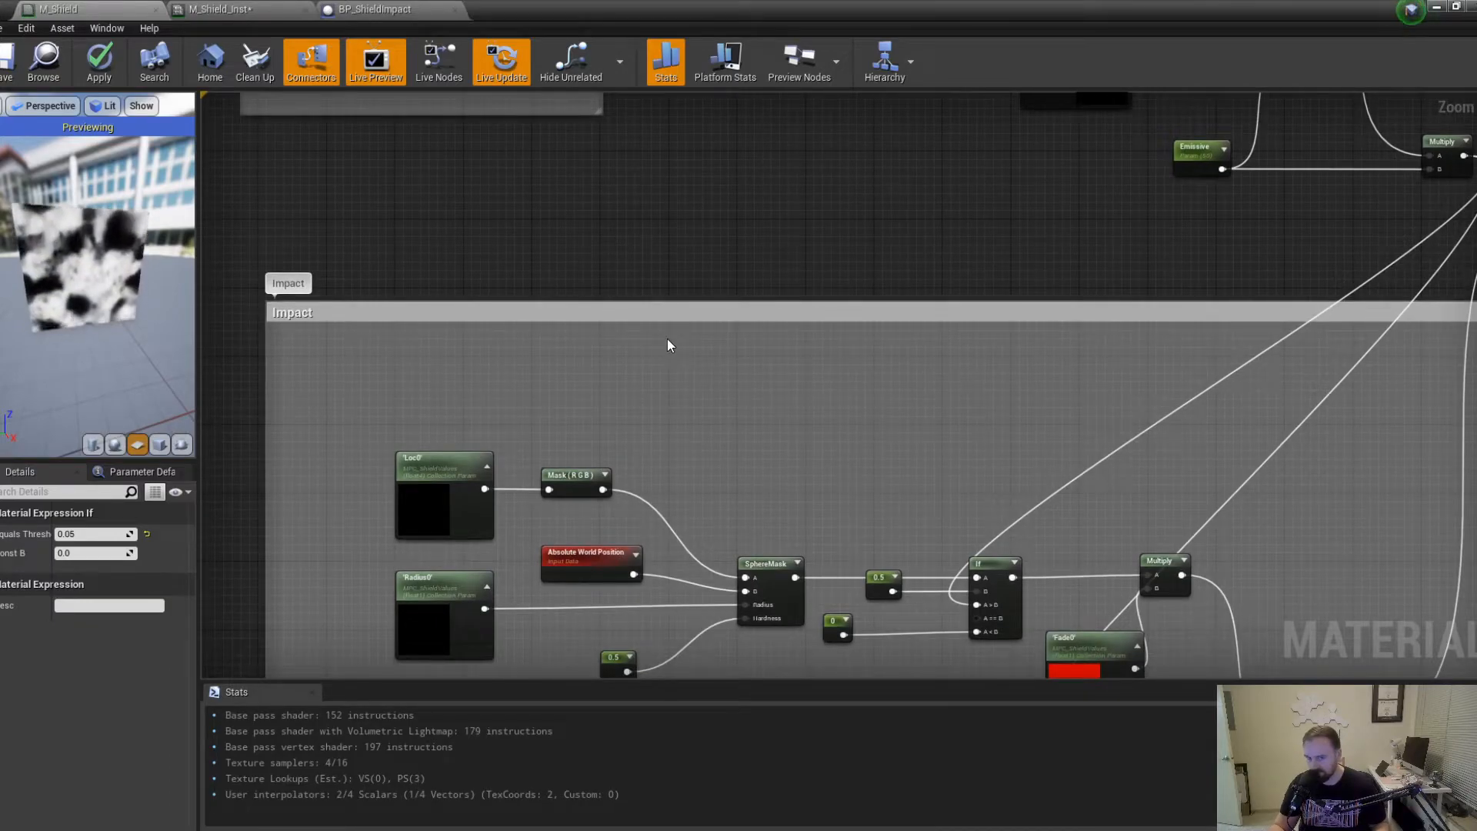
{"action": "left_click", "coordinate": [693, 380]}
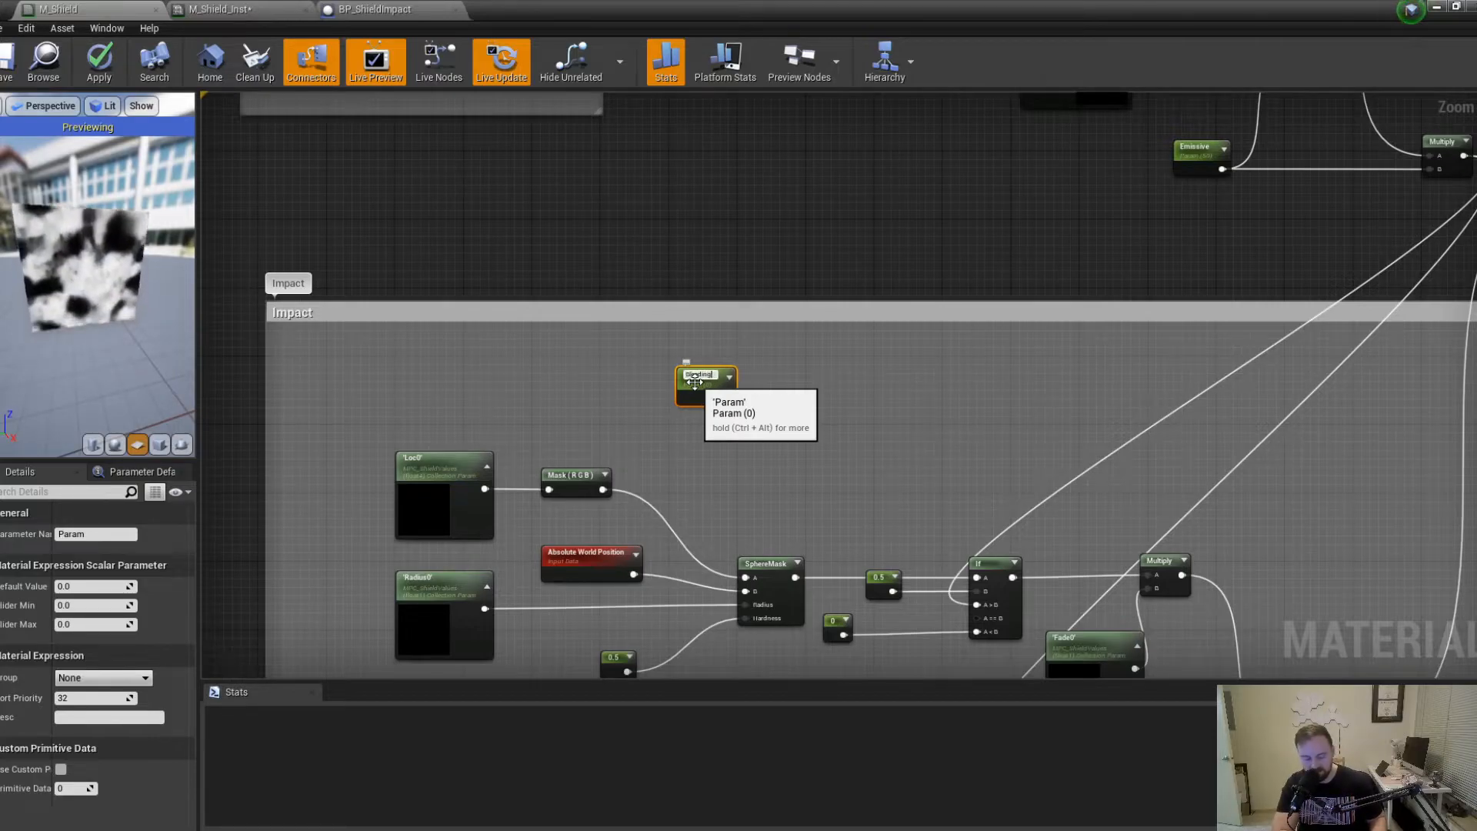
{"action": "key", "text": "Return"}
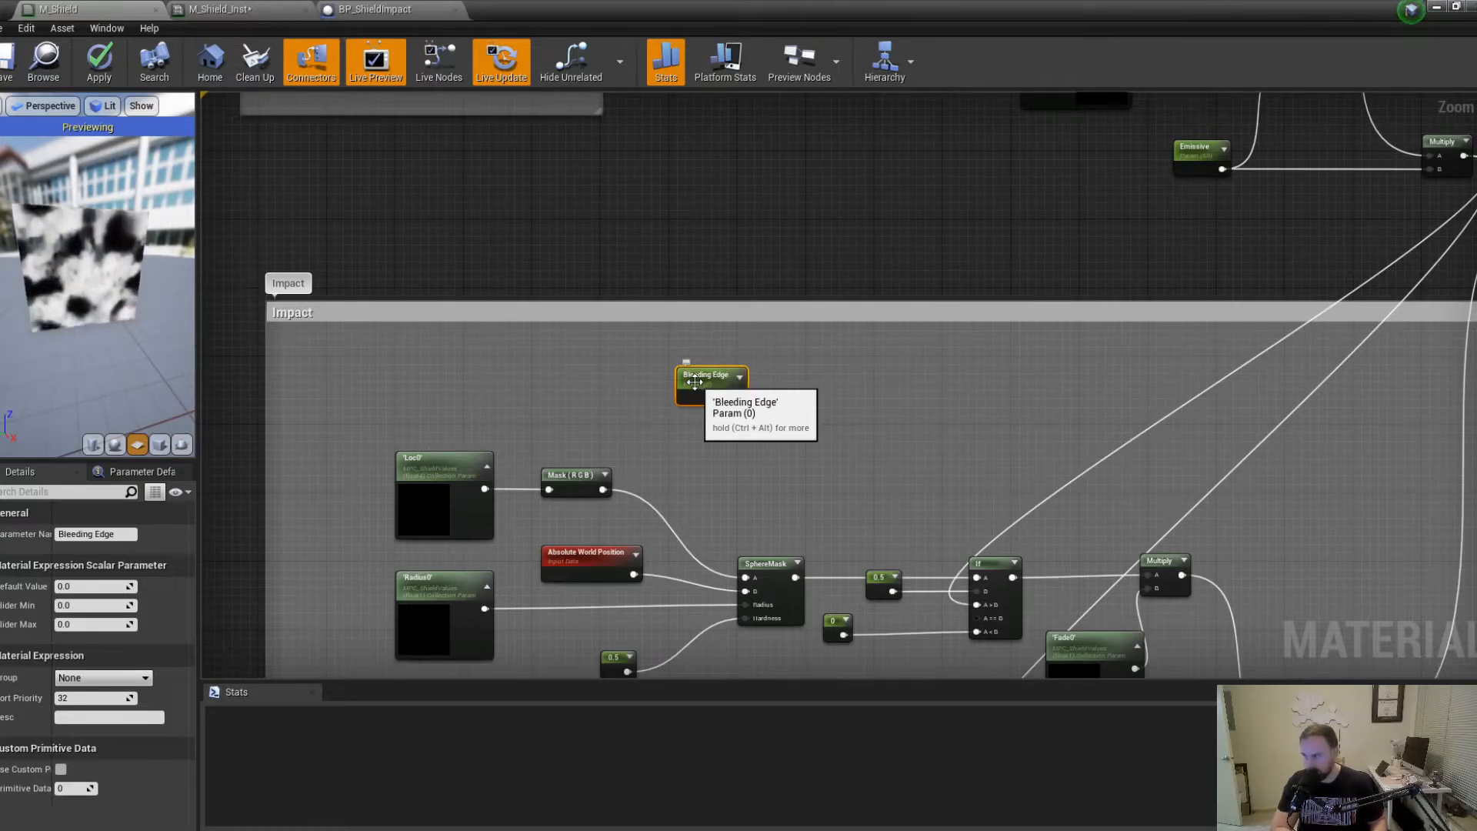
Reposition the Bleeding Edge parameter slightly inside the Impact comment and add a Multiply node beside it.
{"action": "left_click_drag", "start_coordinate": [714, 377], "coordinate": [716, 391]}
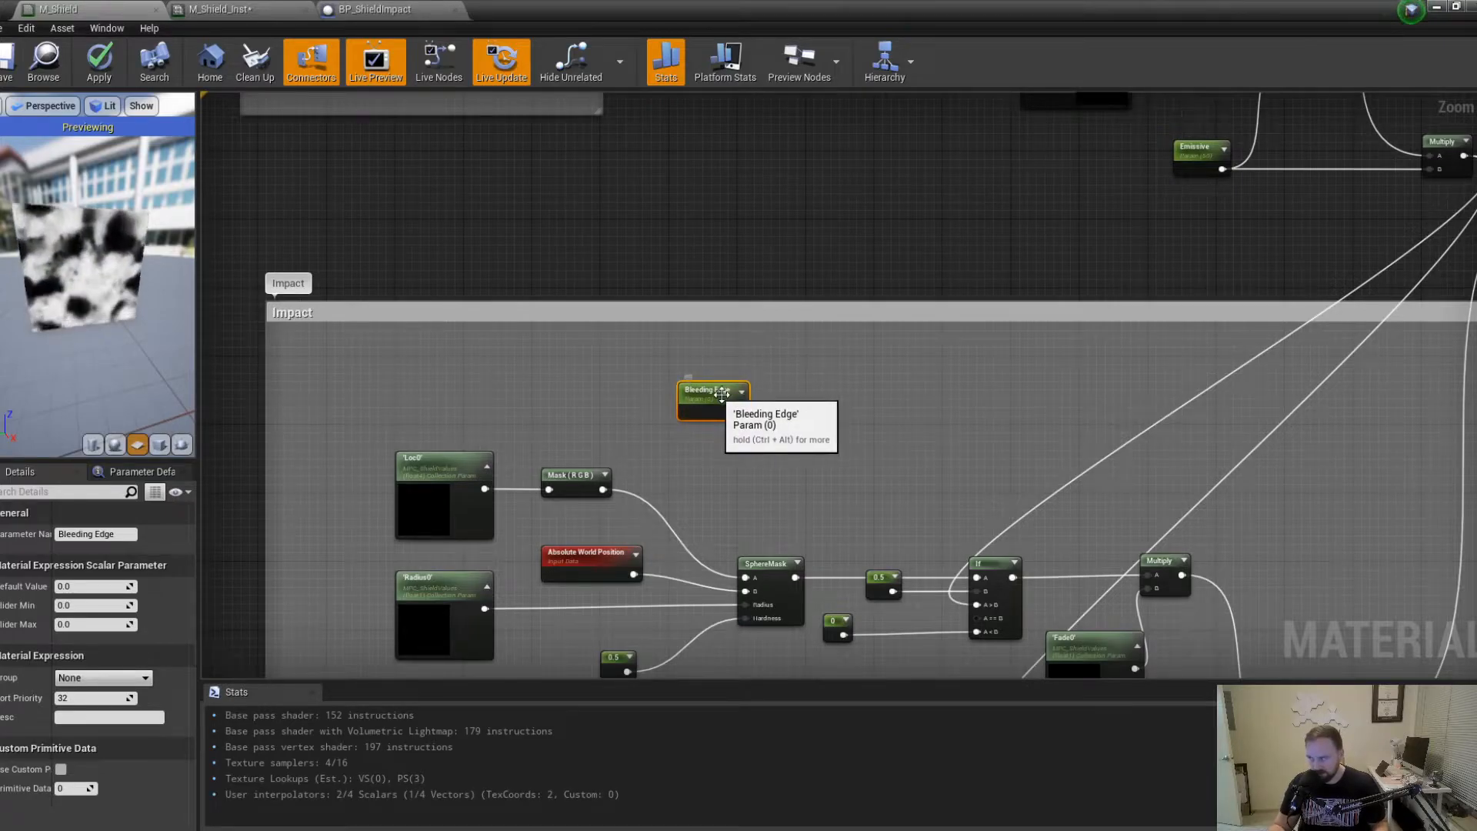
{"action": "left_click", "coordinate": [823, 398]}
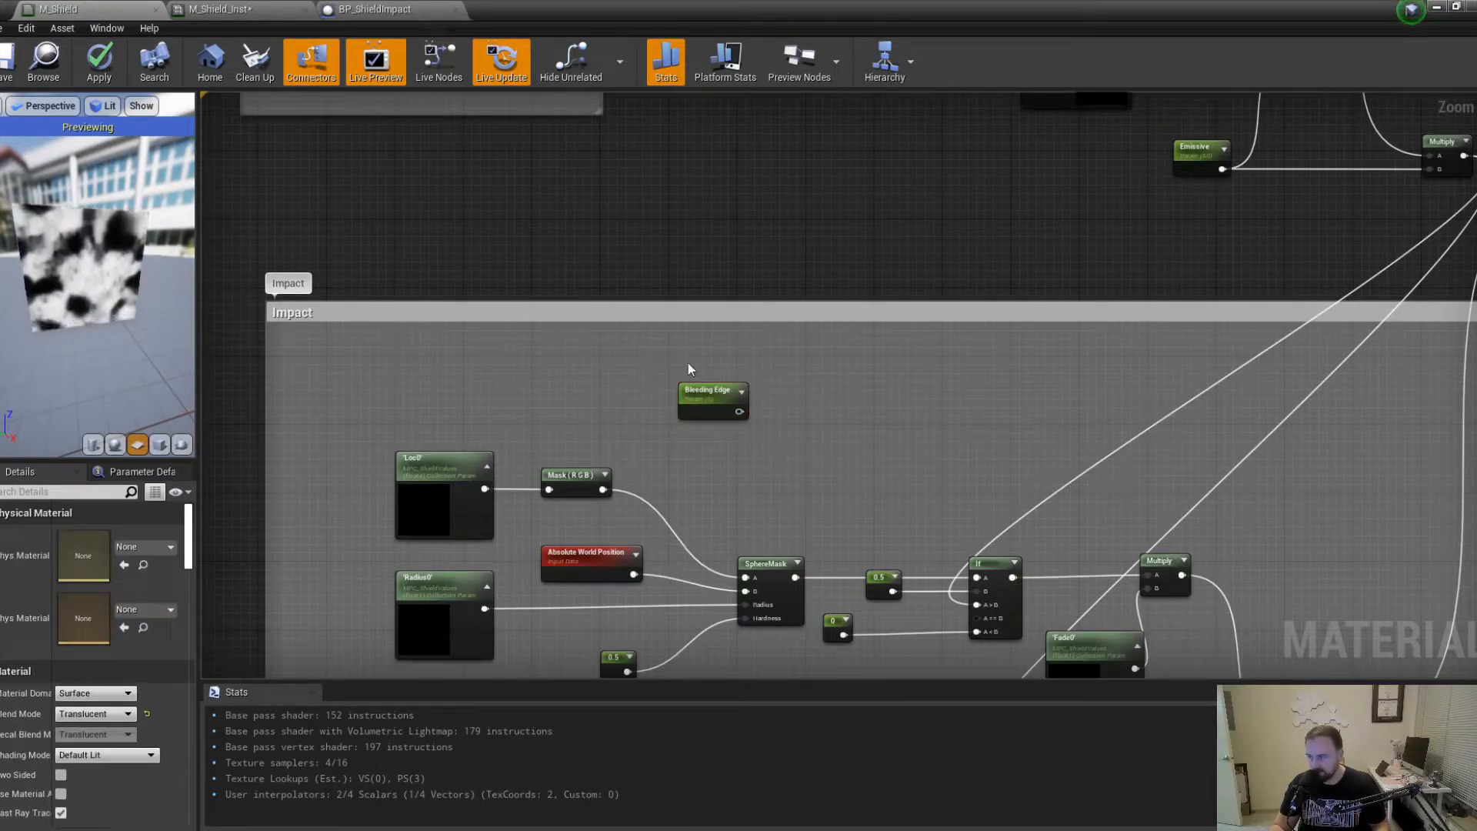
{"action": "right_click_drag", "start_coordinate": [613, 333], "coordinate": [594, 442]}
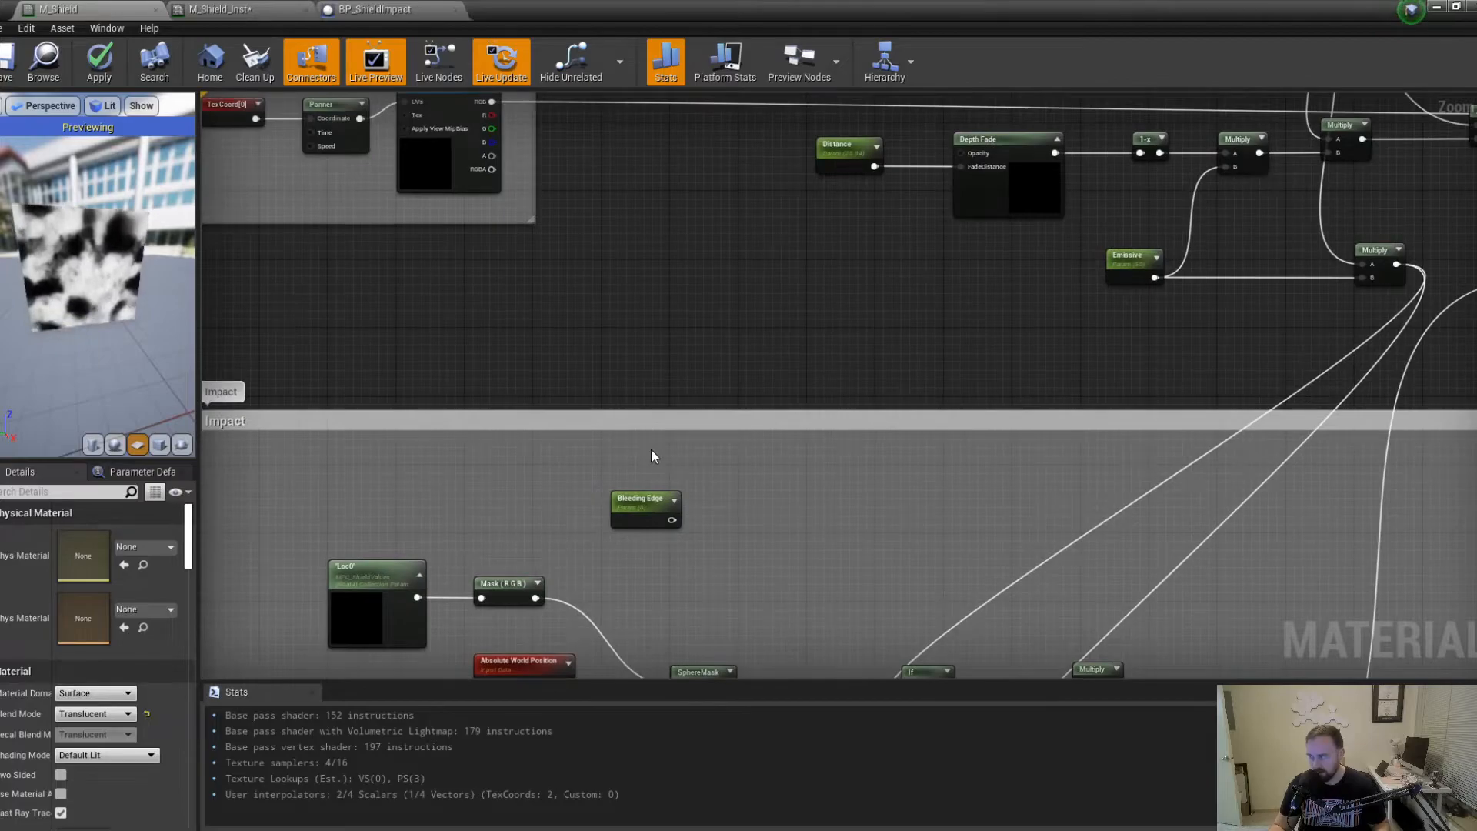
{"action": "left_click", "coordinate": [711, 460]}
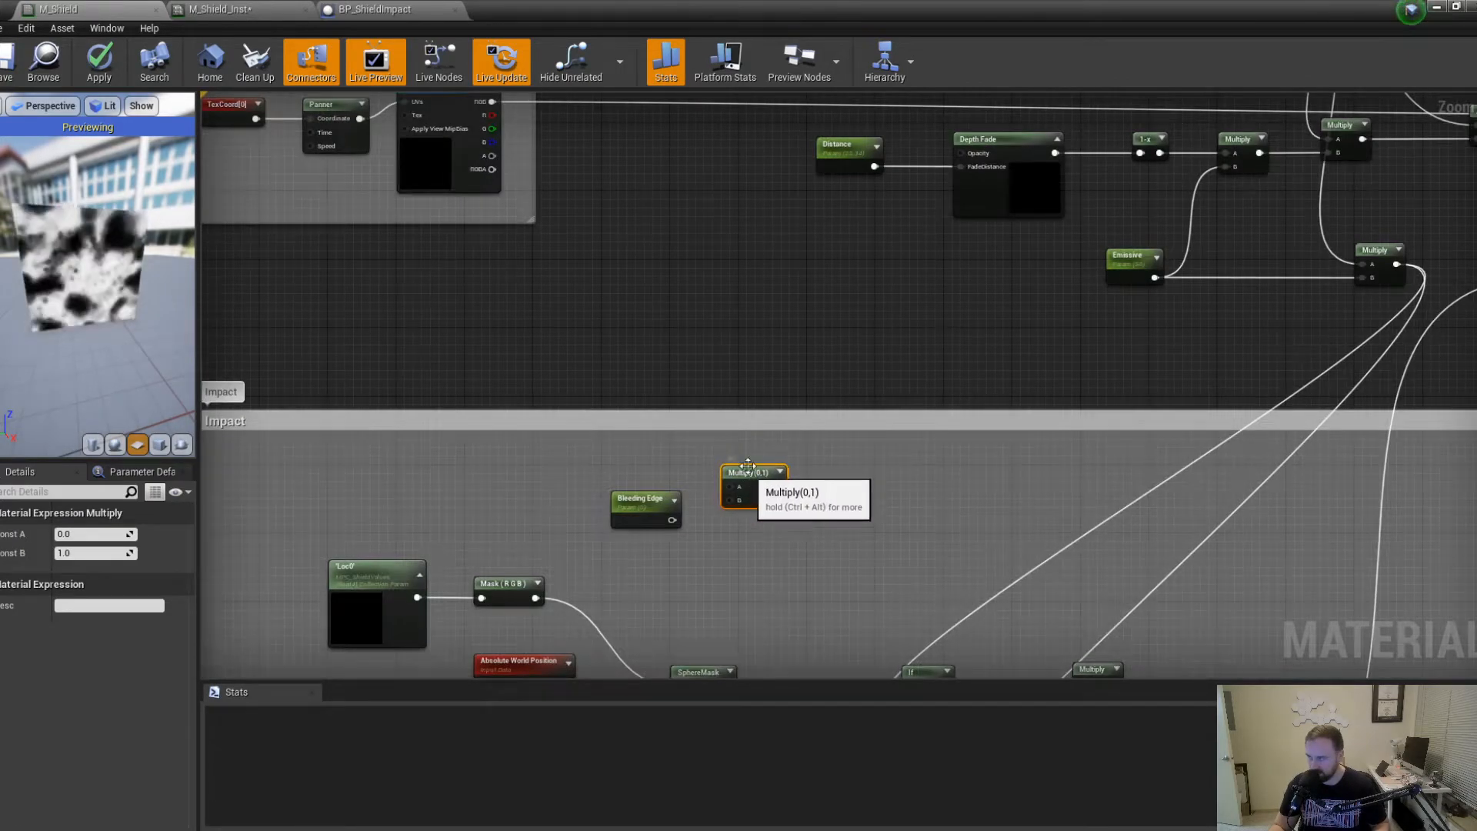
Wire the 0.5,0,4 colour constant into input A of the new Multiply node and Bleeding Edge into input B.
{"action": "scroll", "coordinate": [777, 457], "scroll_direction": "down", "scroll_amount": 2}
{"action": "right_click_drag", "start_coordinate": [776, 457], "coordinate": [681, 436]}
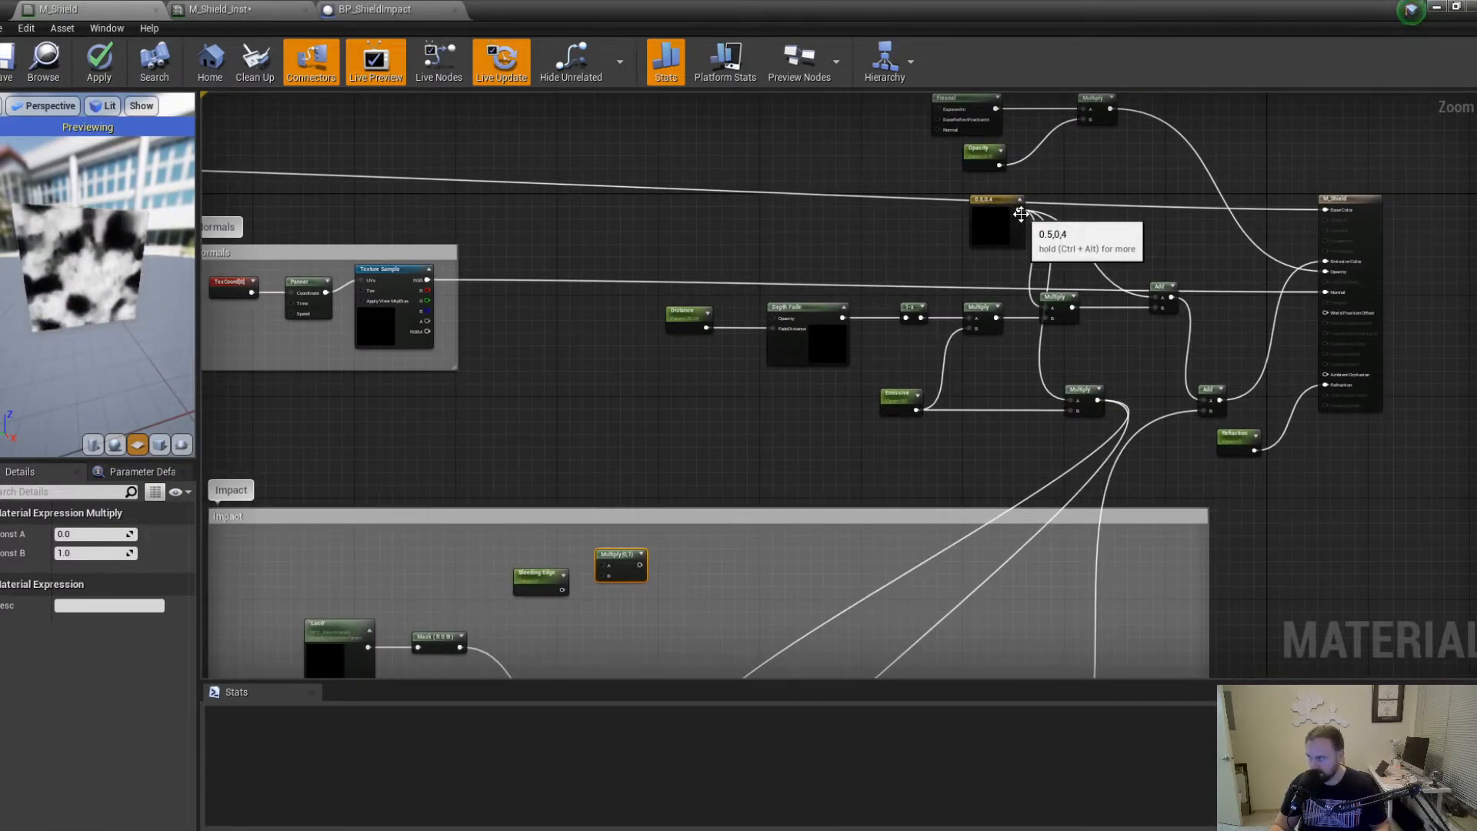
{"action": "left_click", "coordinate": [994, 219]}
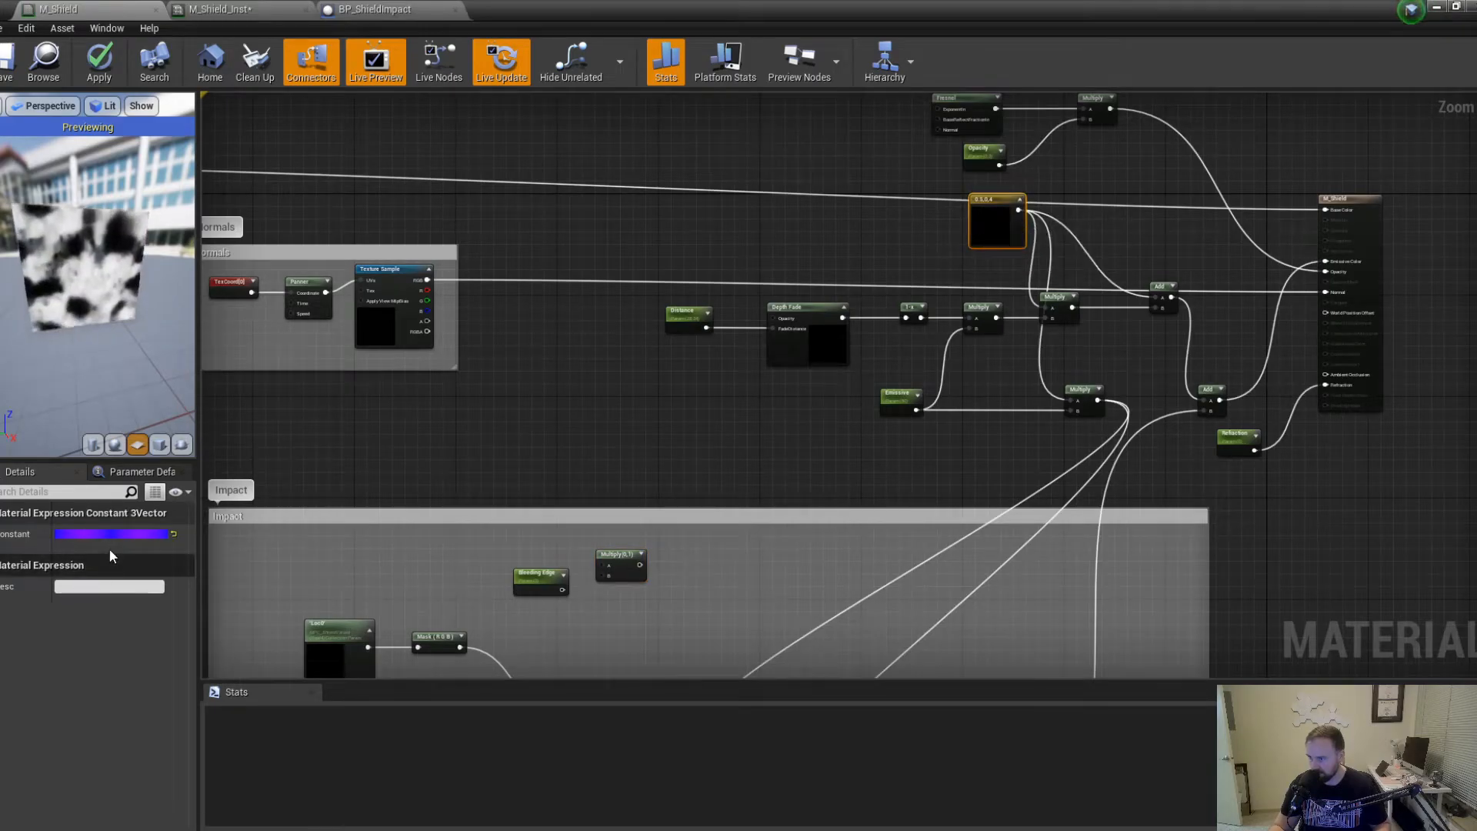
{"action": "left_click_drag", "start_coordinate": [1019, 209], "coordinate": [612, 543]}
{"action": "scroll", "coordinate": [580, 588], "scroll_direction": "up", "scroll_amount": 3}
{"action": "left_click_drag", "start_coordinate": [625, 542], "coordinate": [625, 542]}
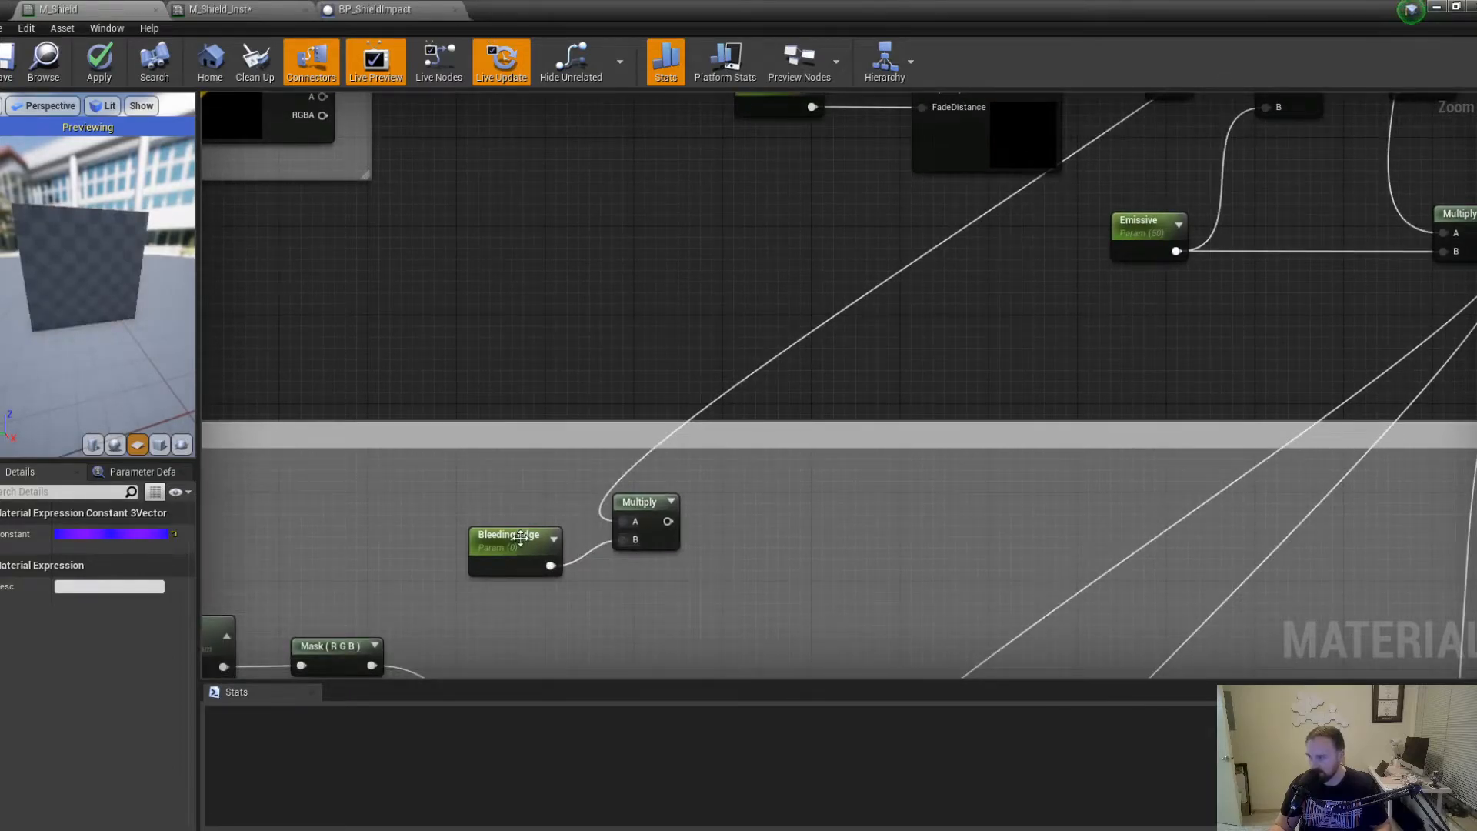
Set the default value of the Bleeding Edge parameter to 1000.
{"action": "left_click", "coordinate": [511, 556]}
{"action": "left_click", "coordinate": [80, 586]}
{"action": "type", "text": "1000"}
{"action": "key", "text": "Return"}
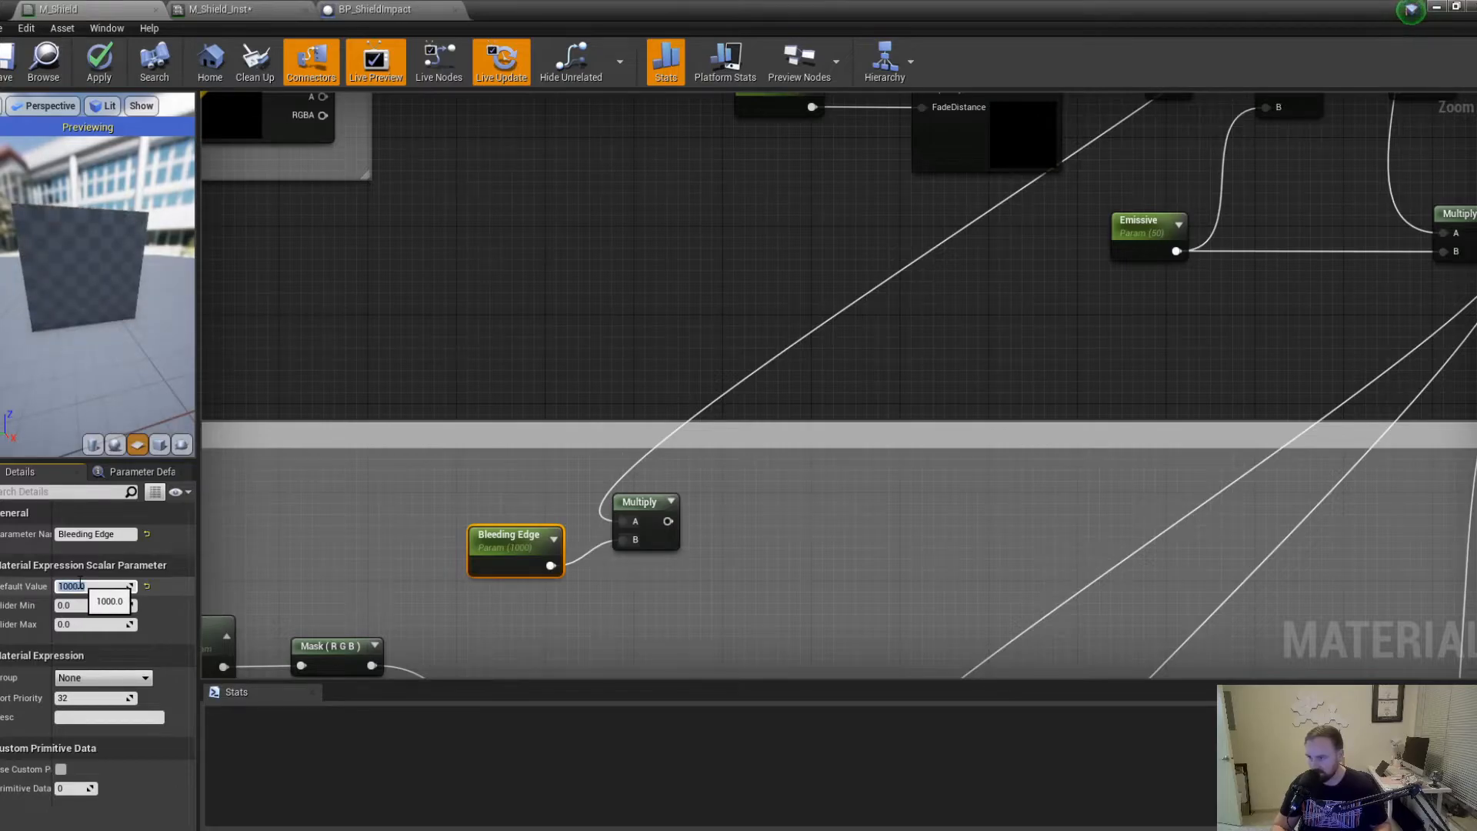
Connect the Bleeding Edge Multiply output to the A == B input of both impact If nodes and save the M_Shield material.
{"action": "right_click_drag", "start_coordinate": [704, 487], "coordinate": [508, 252]}
{"action": "left_click_drag", "start_coordinate": [491, 270], "coordinate": [682, 583]}
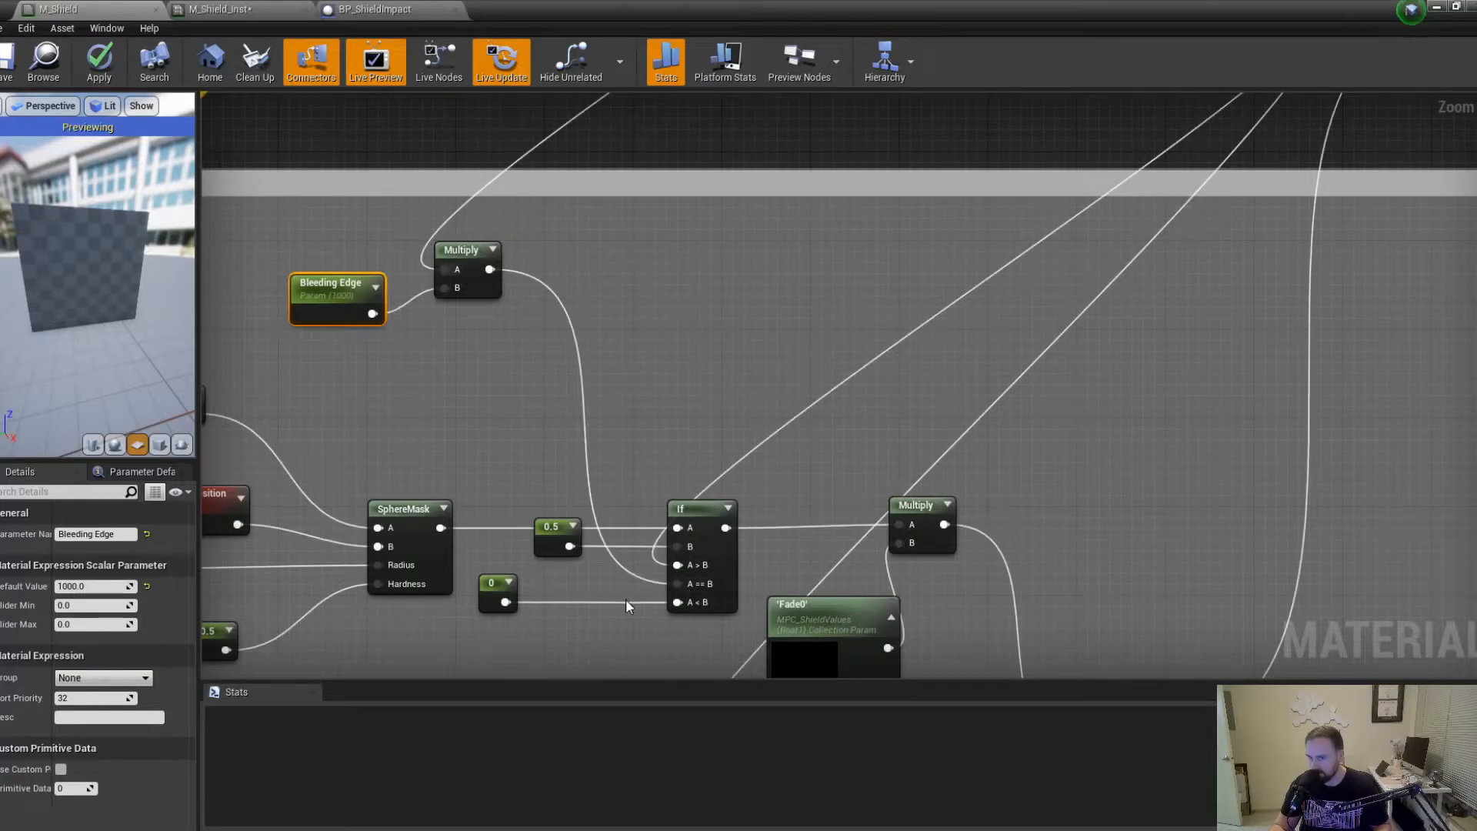
{"action": "scroll", "coordinate": [539, 339], "scroll_direction": "down", "scroll_amount": 1}
{"action": "right_click_drag", "start_coordinate": [514, 377], "coordinate": [471, 146]}
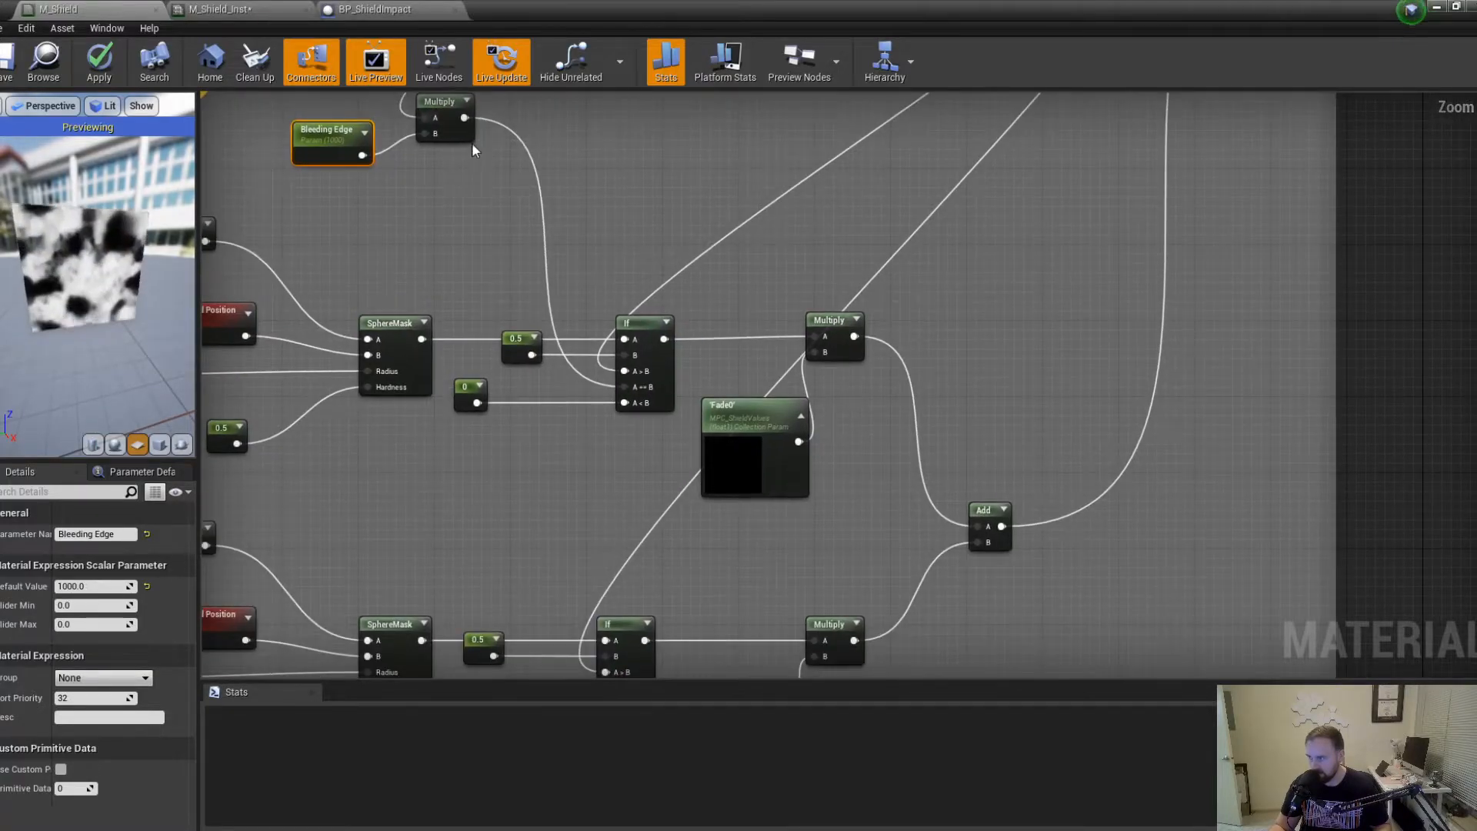
{"action": "left_click_drag", "start_coordinate": [464, 117], "coordinate": [606, 520]}
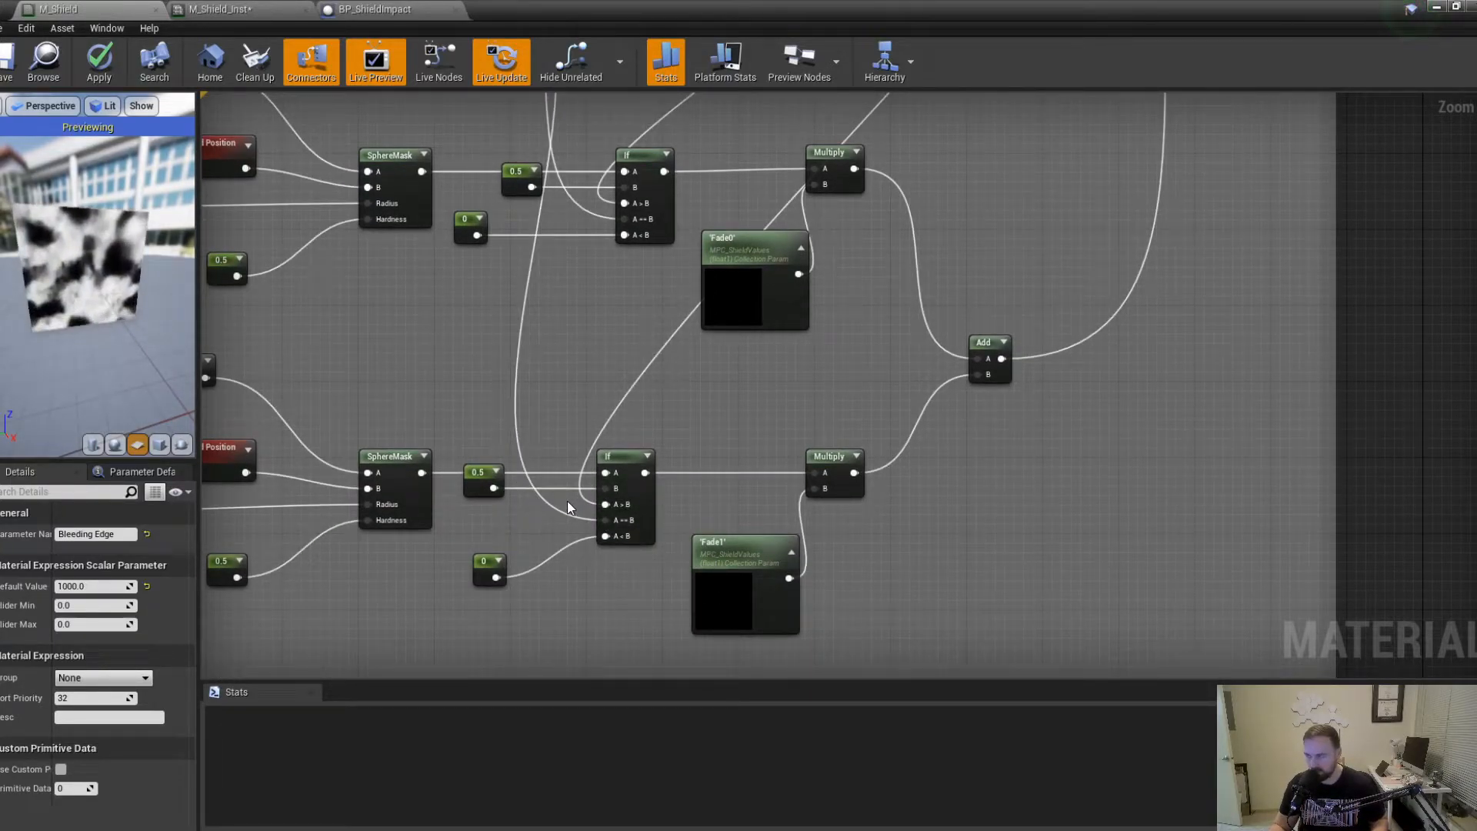
{"action": "key", "text": "ctrl+s"}
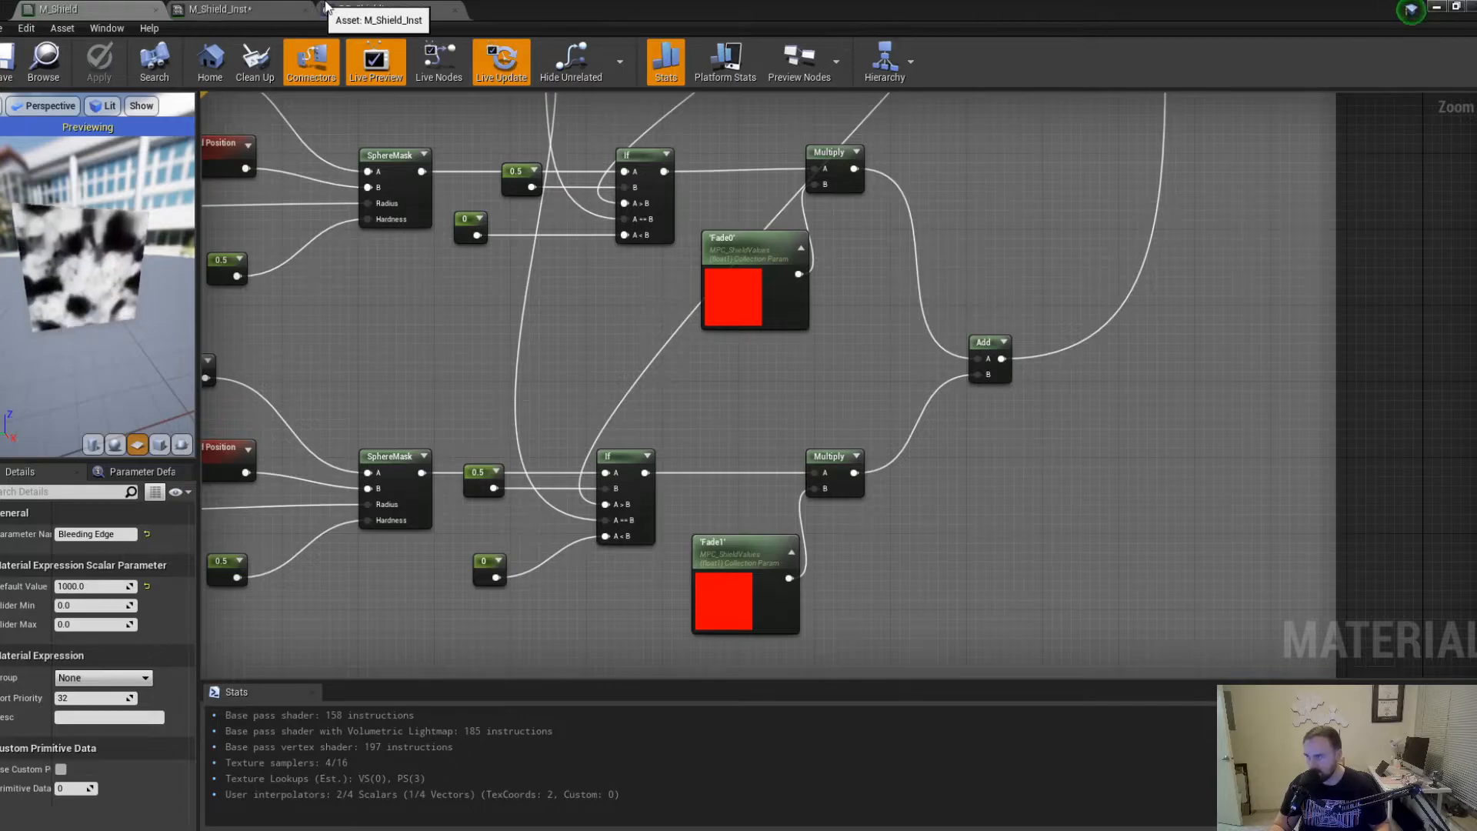
Play the level and shoot the shield dome from several distances to examine the edge of the impact effect.
{"action": "left_click", "coordinate": [374, 9]}
{"action": "left_click", "coordinate": [275, 11]}
{"action": "left_click_drag", "start_coordinate": [514, 7], "coordinate": [0, 201]}
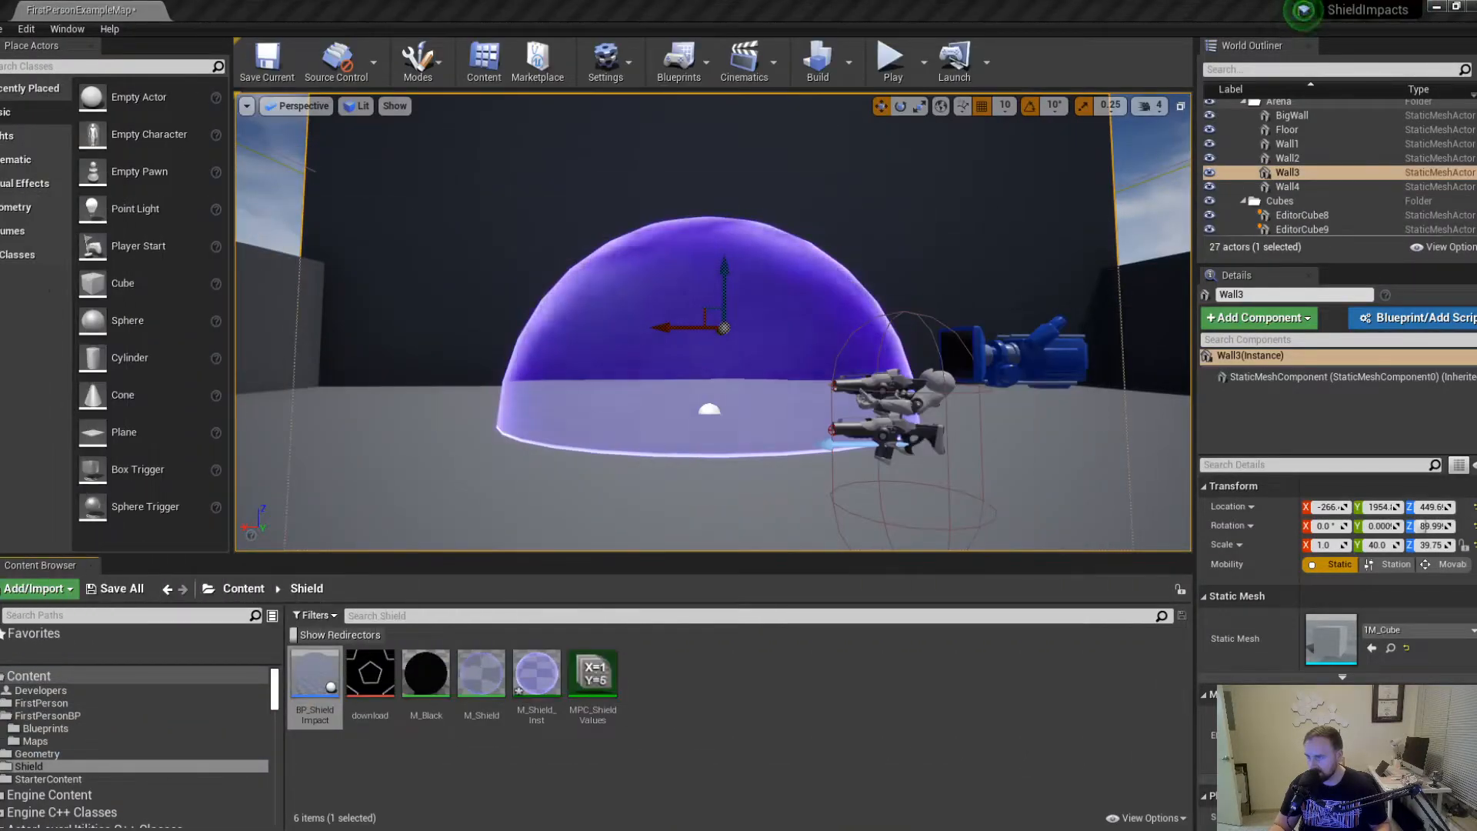
{"action": "left_click", "coordinate": [891, 60]}
{"action": "left_click", "coordinate": [837, 230]}
{"action": "key", "text": "s"}
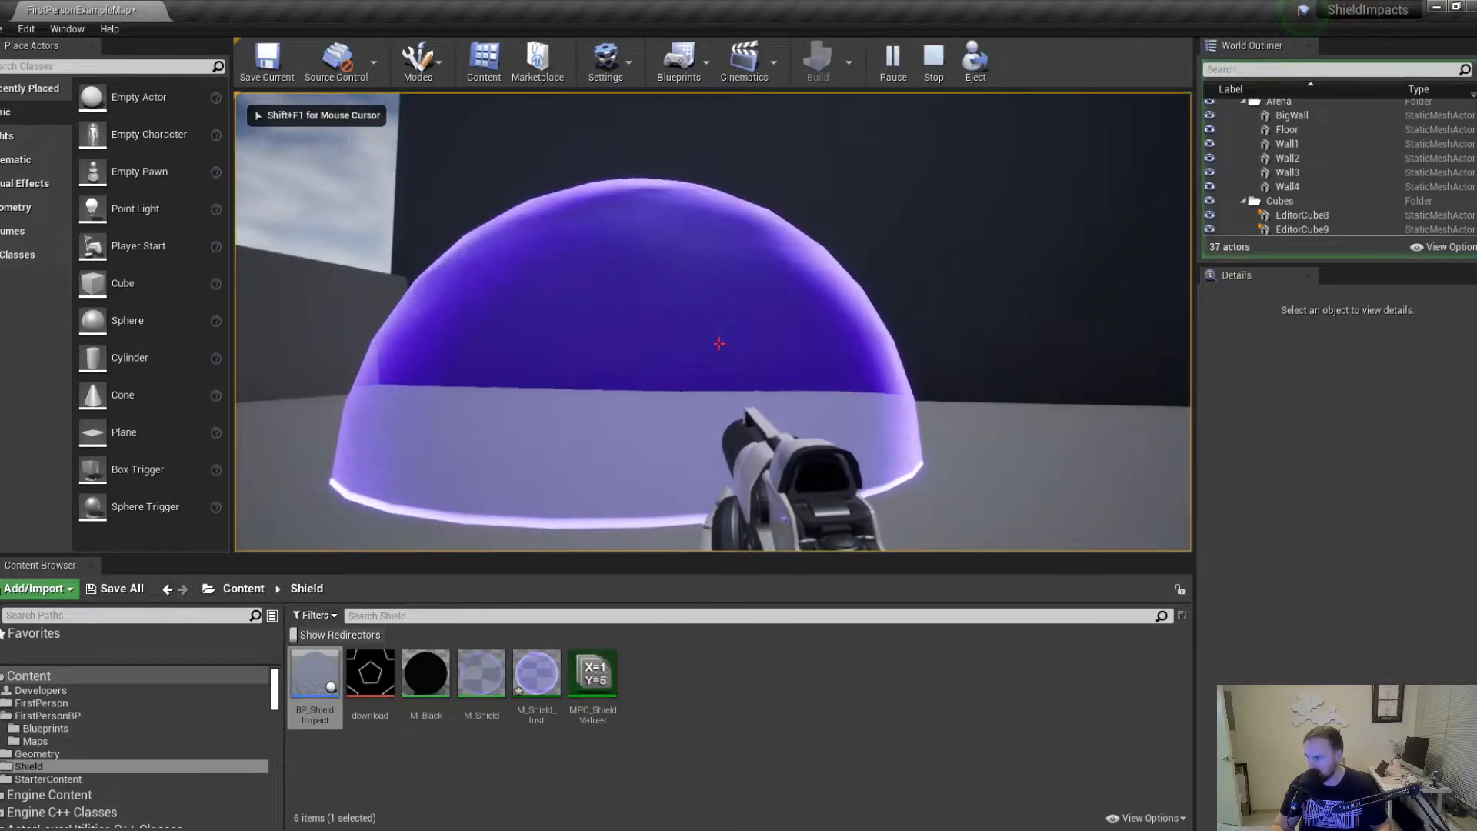
{"action": "left_click", "coordinate": [719, 343]}
{"action": "key", "text": "s"}
{"action": "left_click", "coordinate": [719, 344]}
{"action": "left_click", "coordinate": [719, 343]}
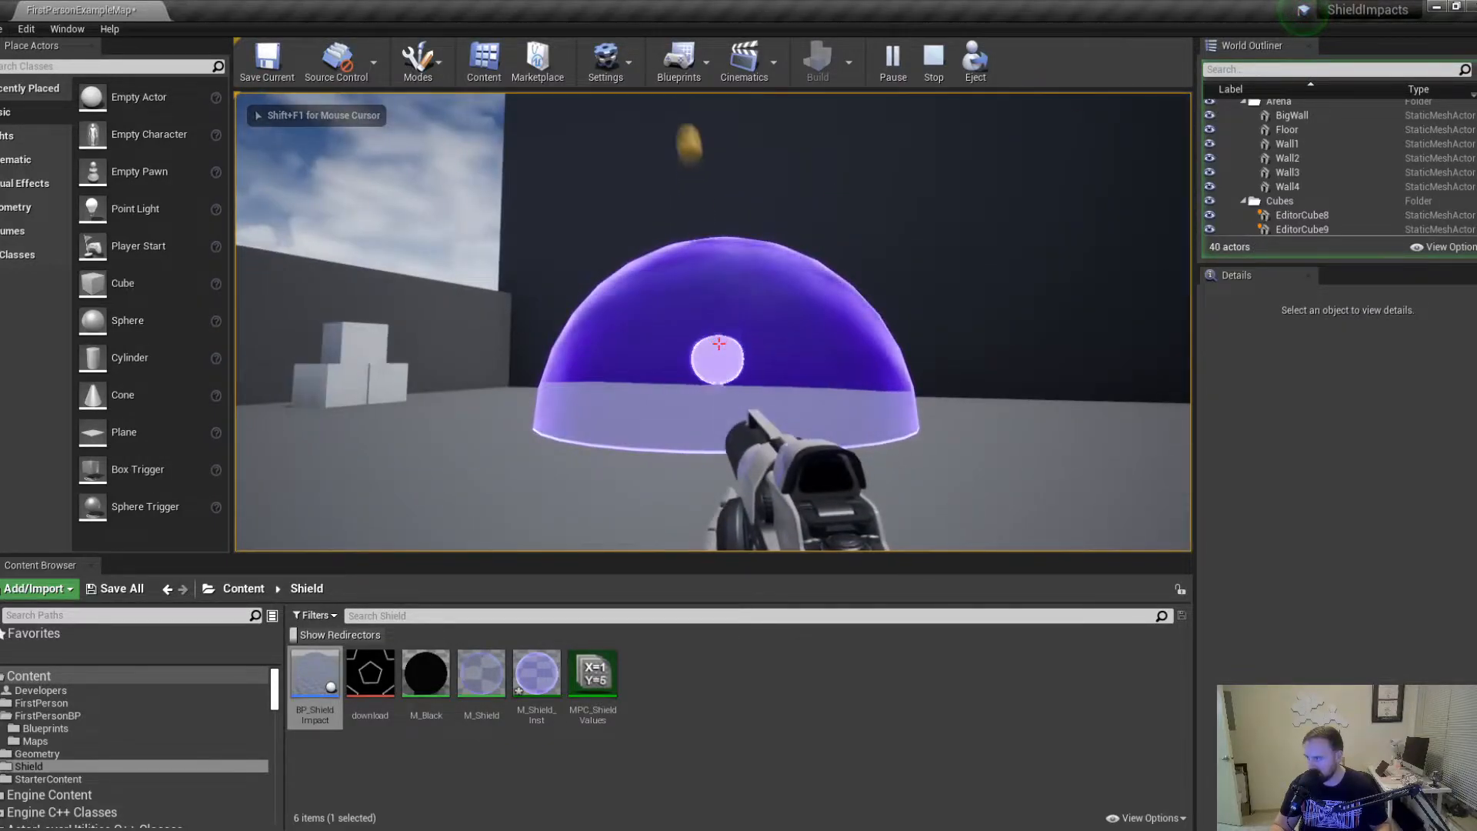
{"action": "left_click", "coordinate": [719, 343]}
{"action": "left_click", "coordinate": [718, 343]}
{"action": "left_click", "coordinate": [719, 344]}
{"action": "key", "text": "w"}
{"action": "left_click", "coordinate": [719, 343]}
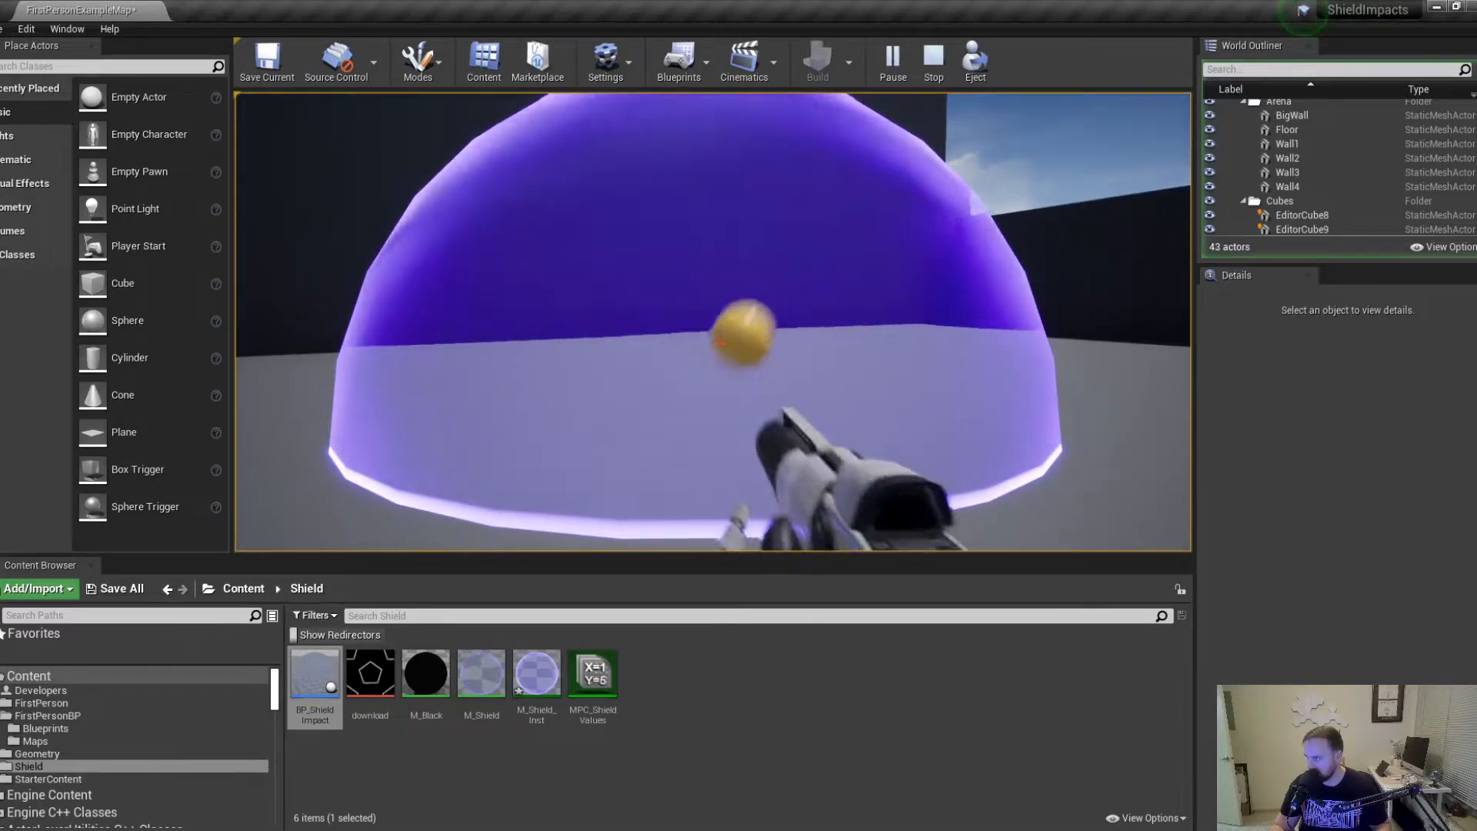
{"action": "key", "text": "s"}
{"action": "left_click", "coordinate": [718, 343]}
{"action": "left_click", "coordinate": [718, 344]}
{"action": "left_click", "coordinate": [718, 343]}
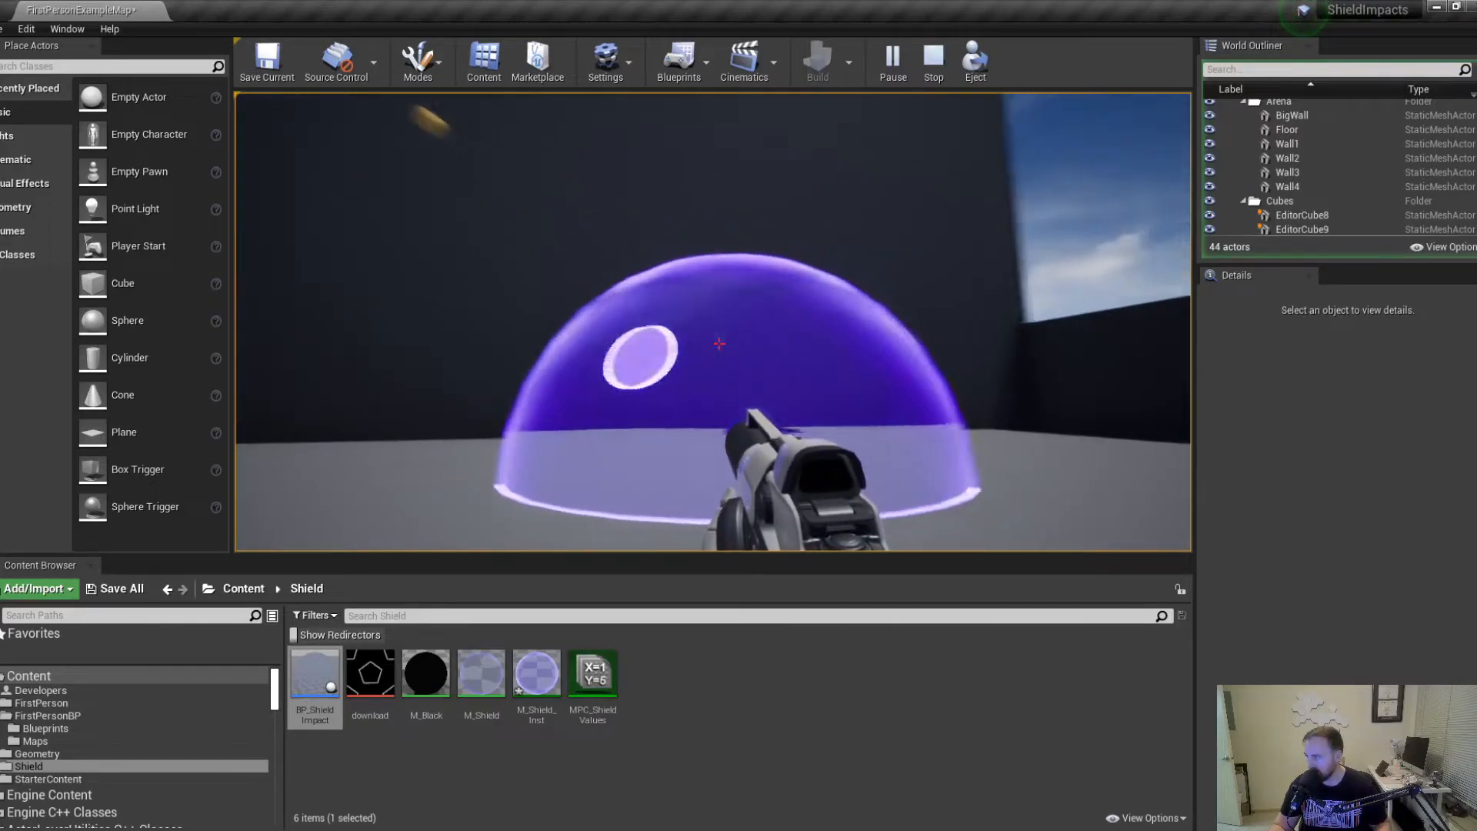
{"action": "left_click", "coordinate": [718, 343]}
{"action": "key", "text": "shift+F1"}
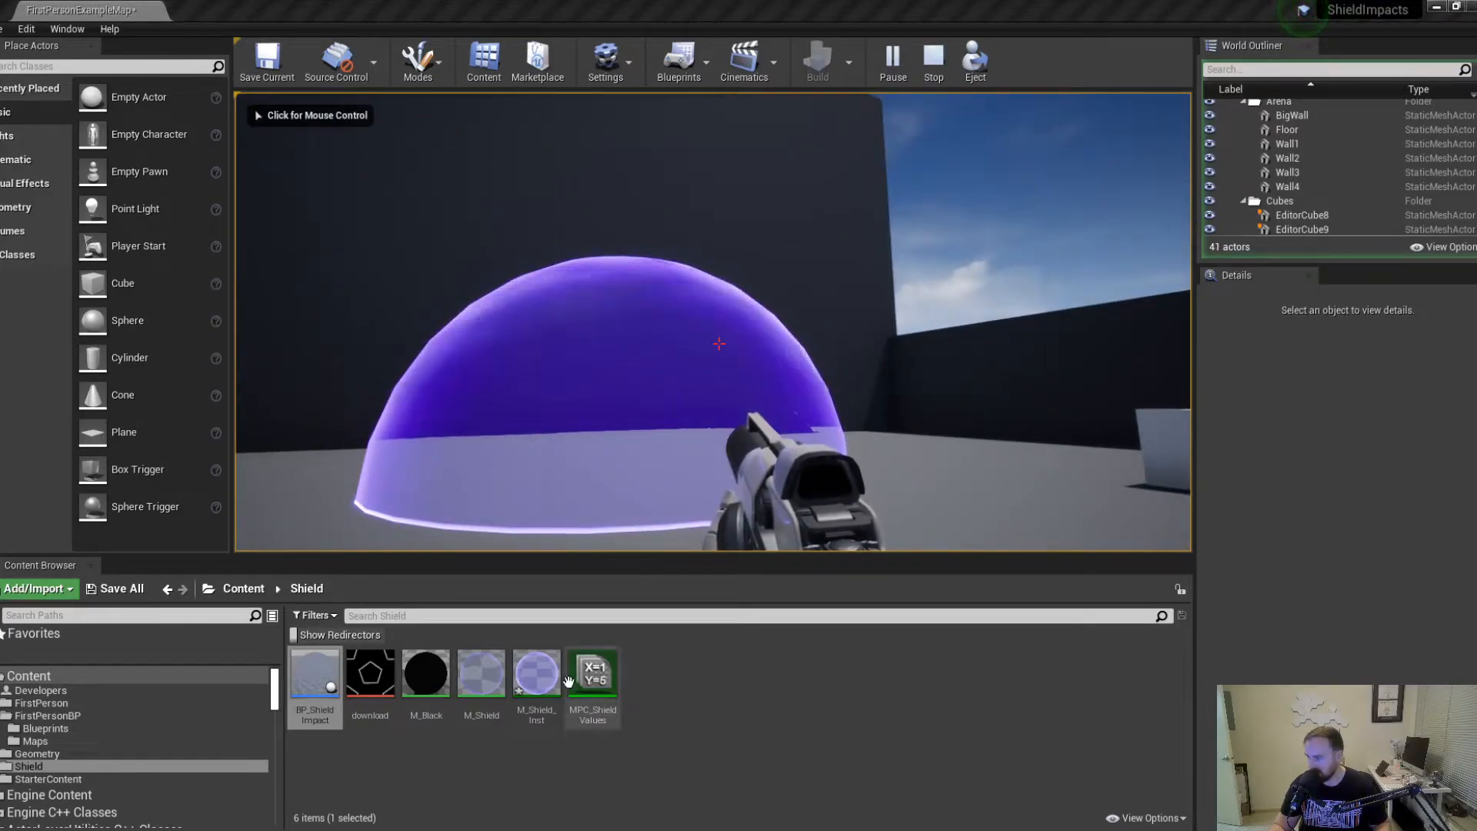
Open the M_Shield_Inst material instance below the game view, enable its Bleeding Edge override, and set it to 100000.
{"action": "left_click", "coordinate": [539, 673]}
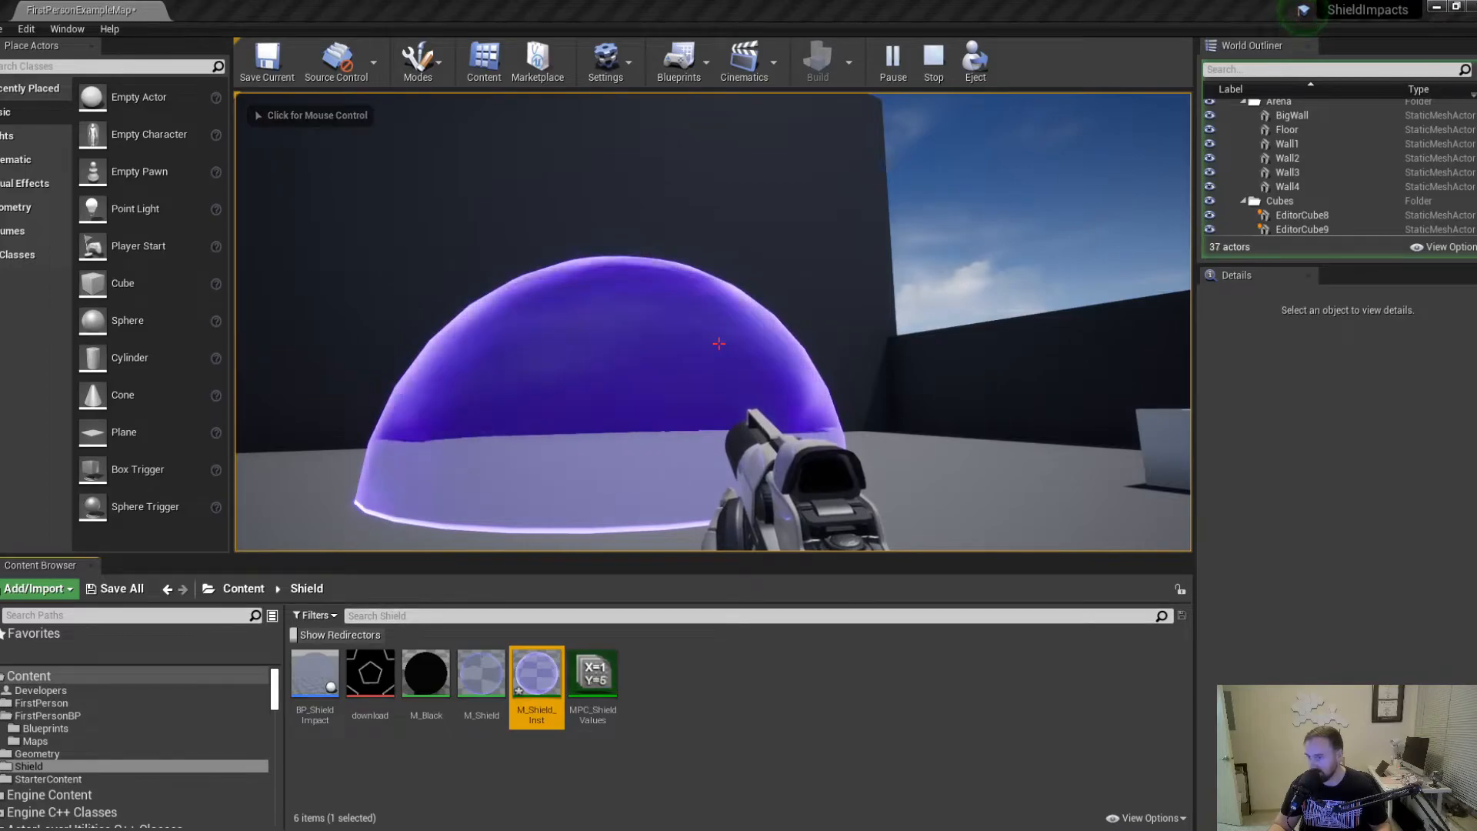
{"action": "left_click_drag", "start_coordinate": [1016, 227], "coordinate": [973, 461]}
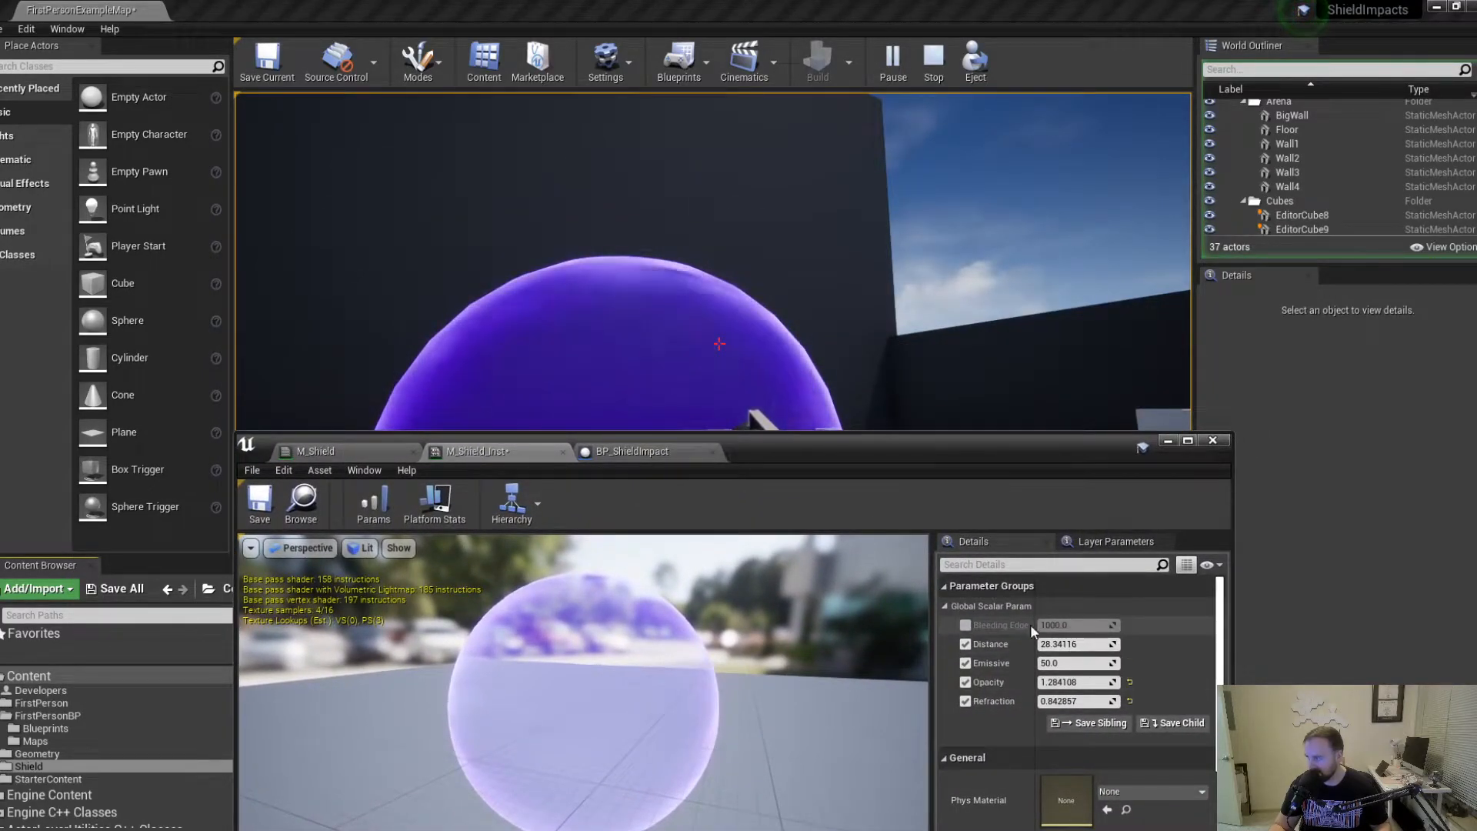
{"action": "left_click", "coordinate": [965, 626]}
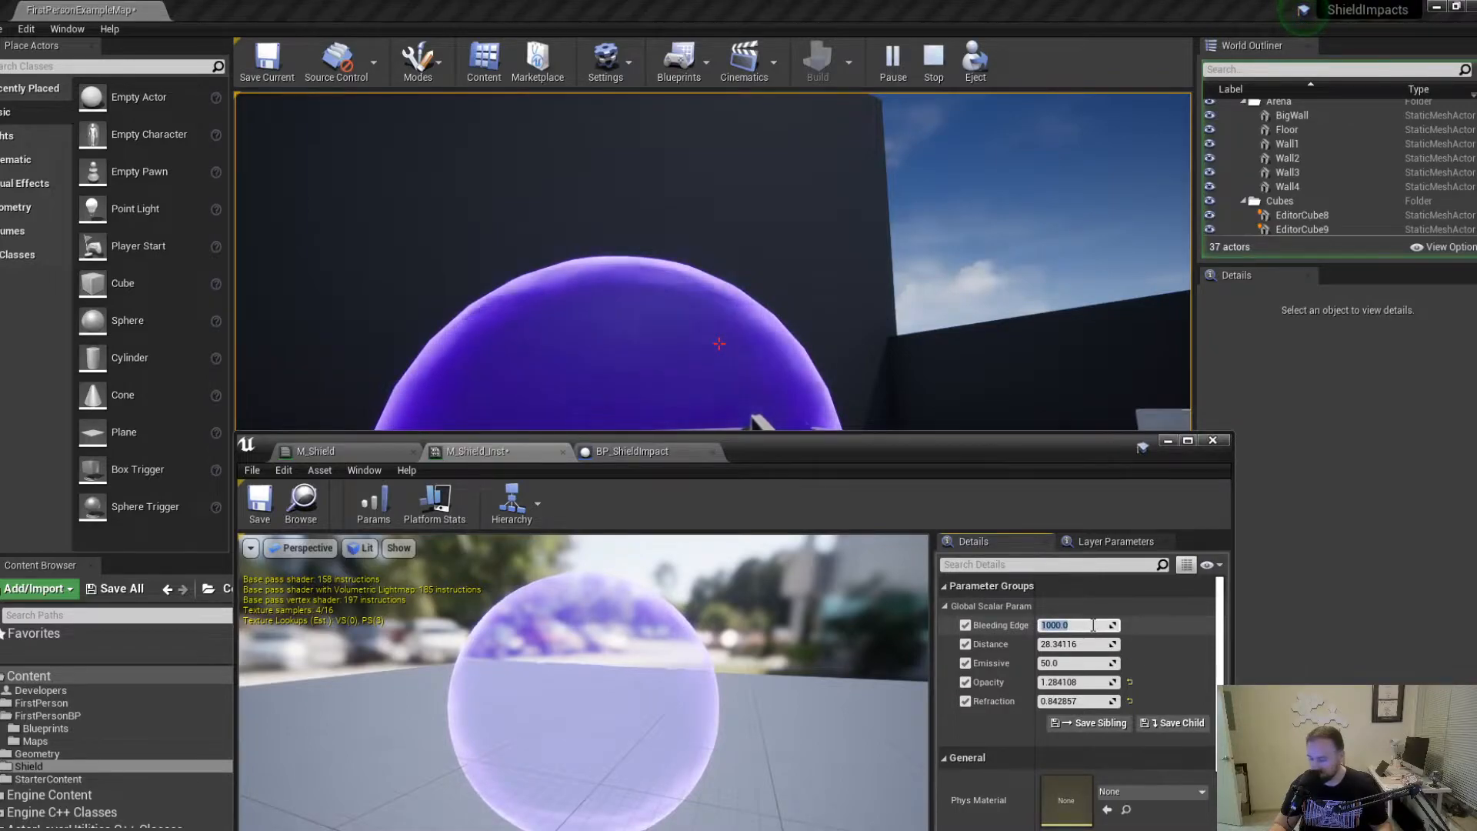
{"action": "key", "text": "Return"}
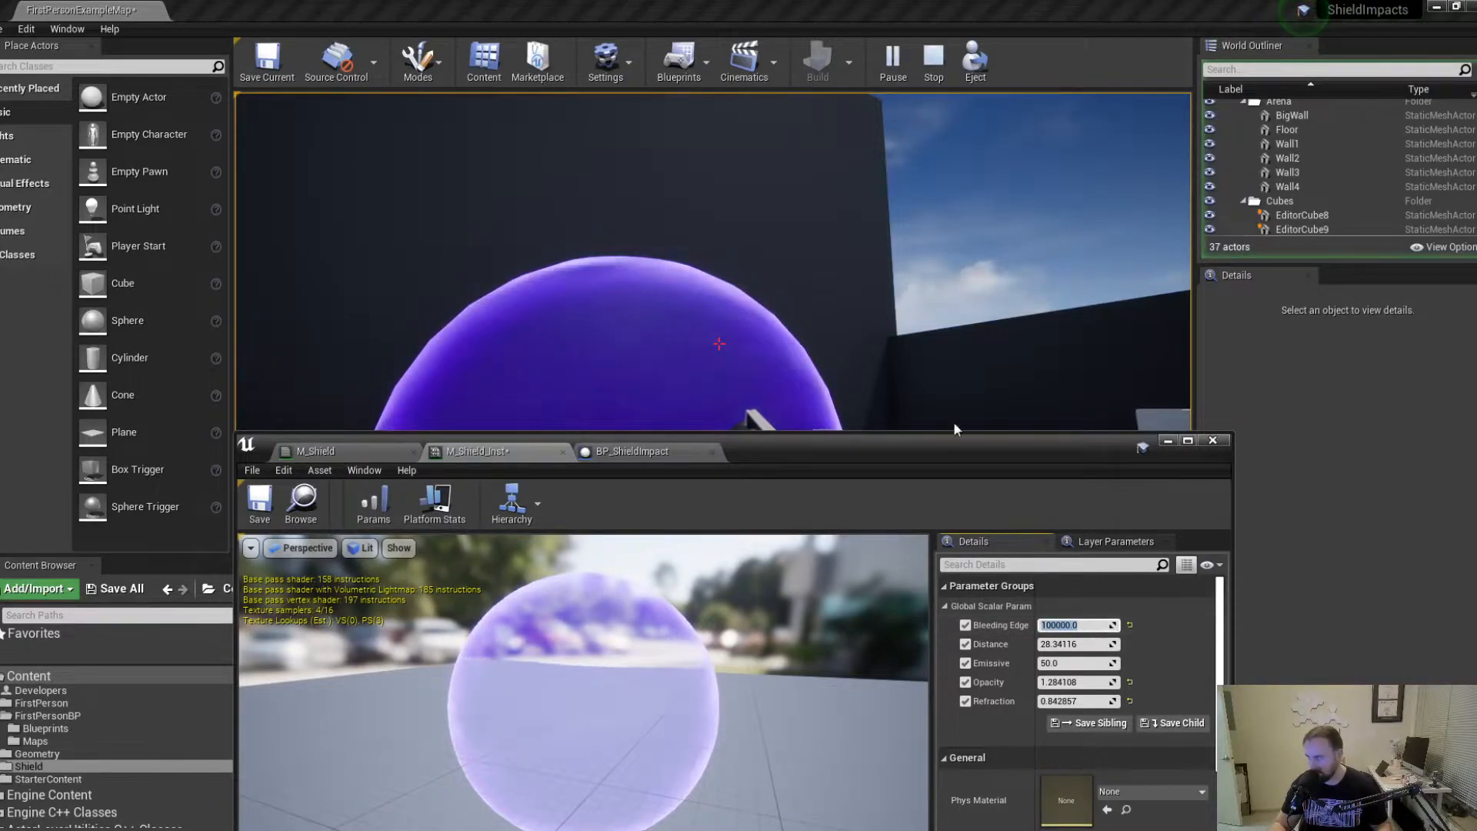
Shoot the shield dome repeatedly while moving around it to examine the impact edge with the stronger Bleeding Edge value.
{"action": "left_click", "coordinate": [916, 385]}
{"action": "key", "text": "s"}
{"action": "left_click", "coordinate": [719, 344]}
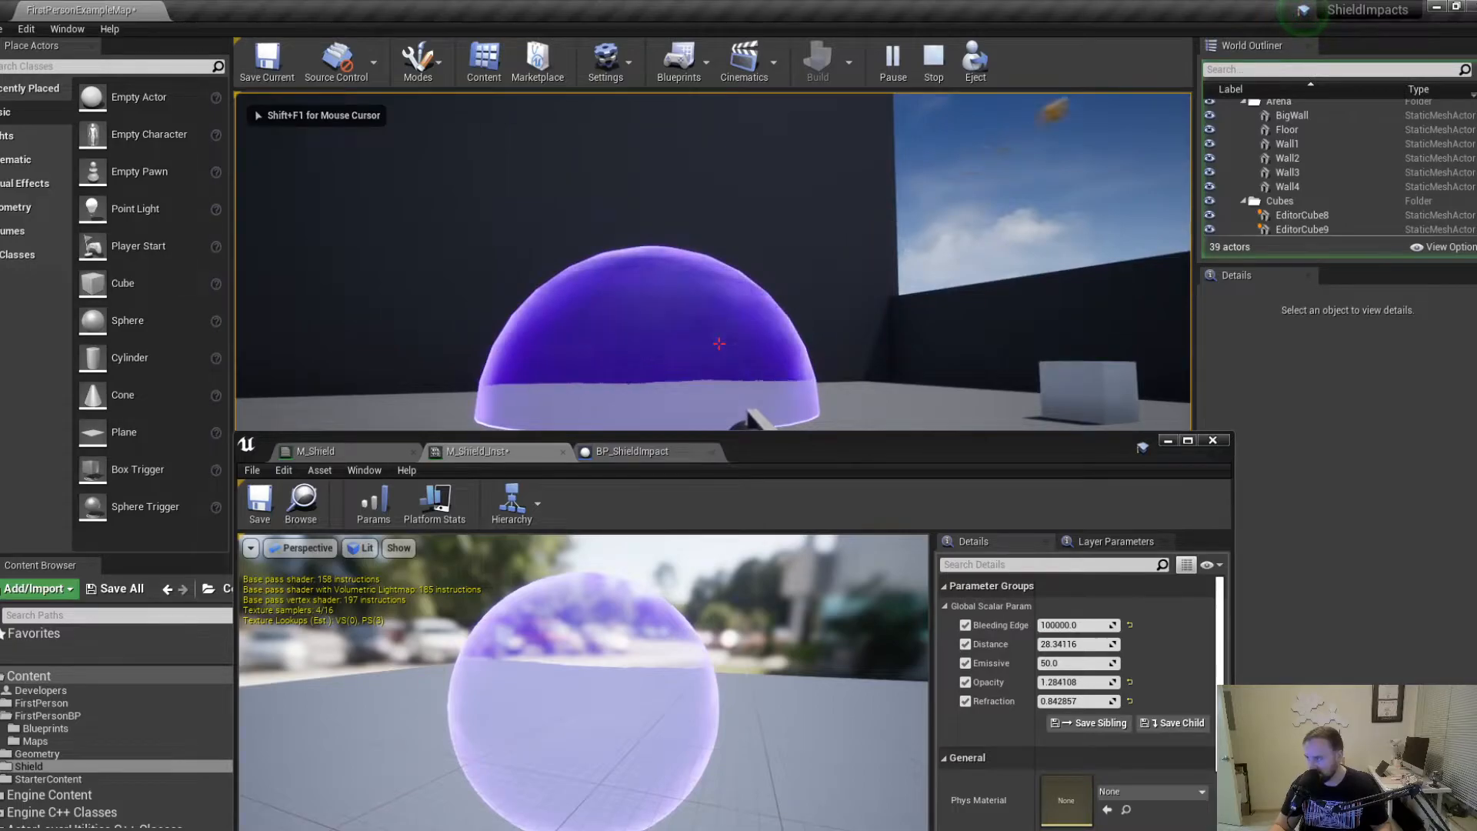
{"action": "left_click", "coordinate": [718, 343]}
{"action": "left_click", "coordinate": [719, 343]}
{"action": "left_click", "coordinate": [718, 343]}
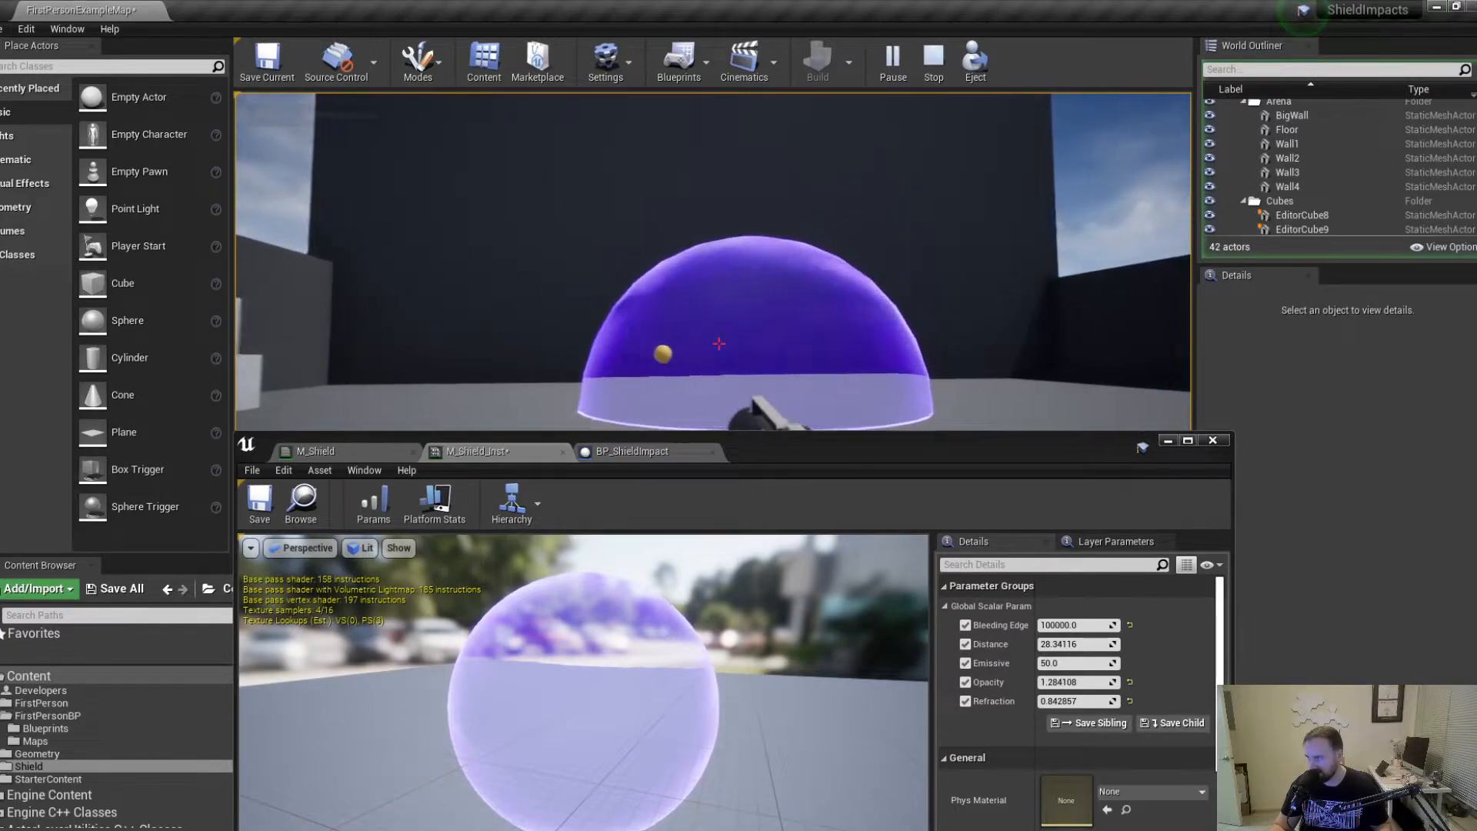
{"action": "key", "text": "s"}
{"action": "left_click", "coordinate": [718, 343]}
{"action": "left_click", "coordinate": [719, 343]}
{"action": "left_click", "coordinate": [718, 344]}
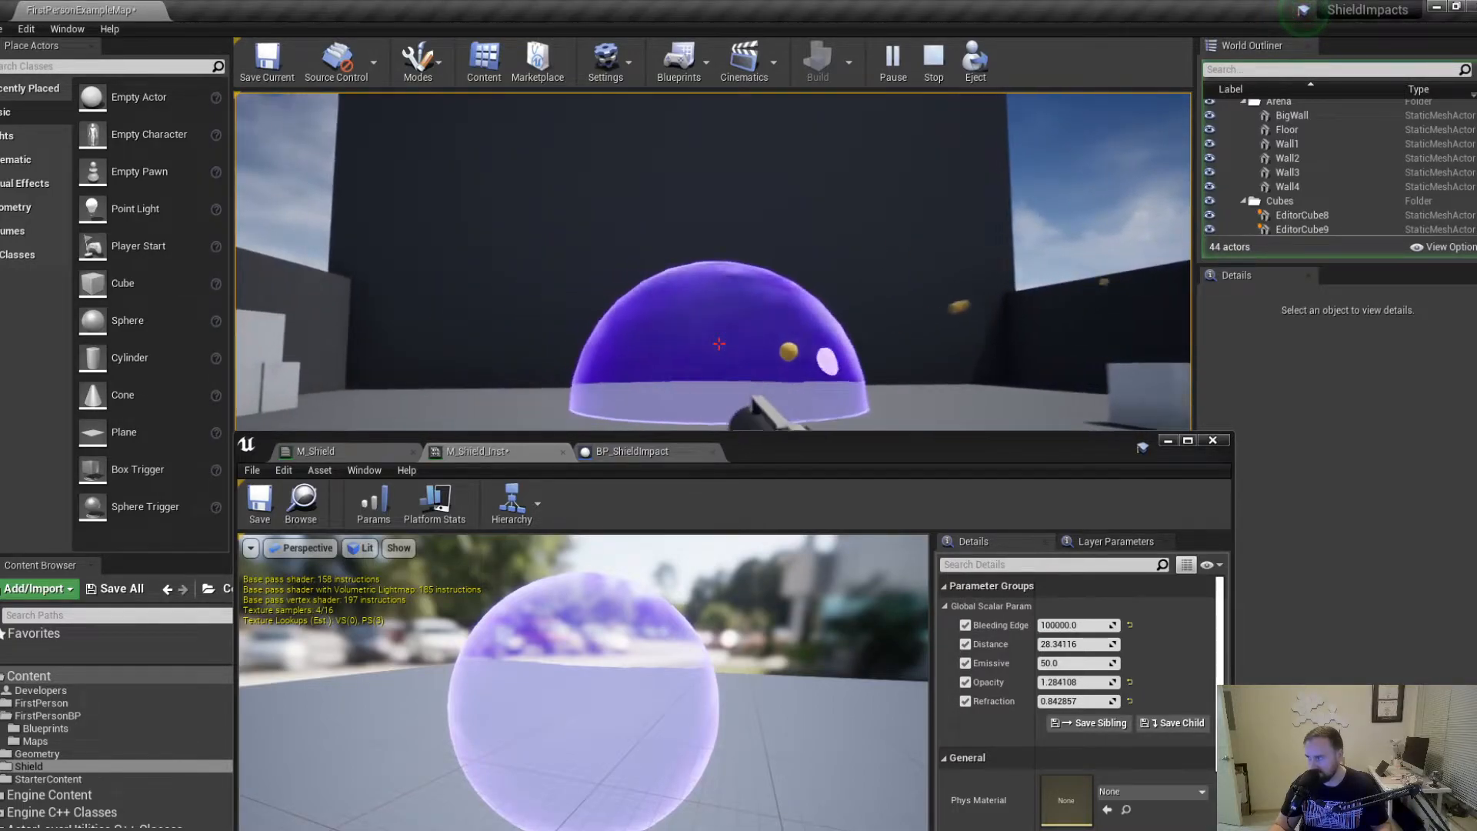
{"action": "left_click", "coordinate": [719, 343]}
{"action": "key", "text": "w"}
{"action": "left_click", "coordinate": [719, 343]}
{"action": "left_click", "coordinate": [719, 344]}
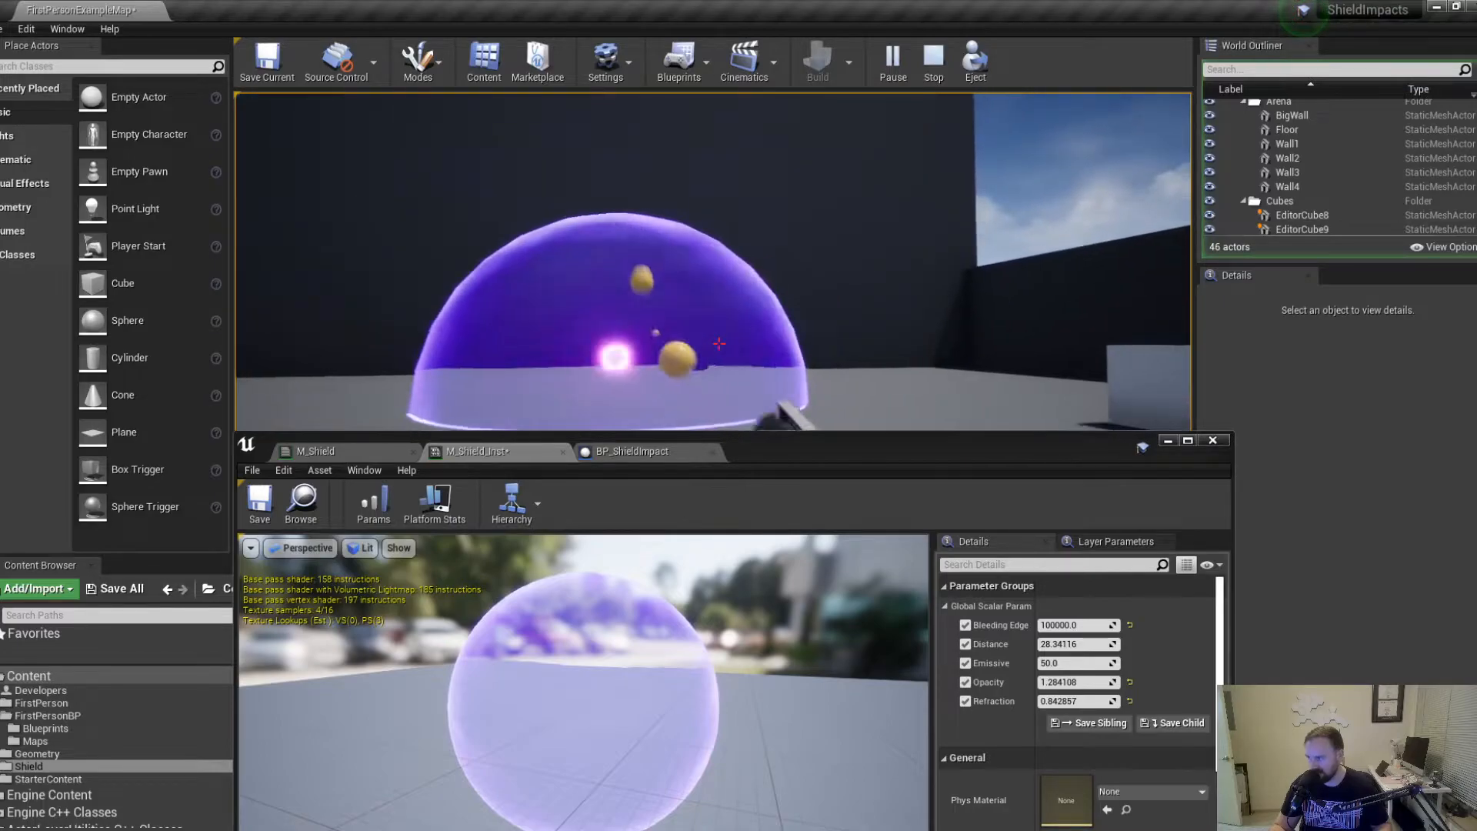
{"action": "key", "text": "d"}
{"action": "left_click", "coordinate": [719, 343]}
{"action": "left_click", "coordinate": [719, 343]}
{"action": "left_click", "coordinate": [718, 343]}
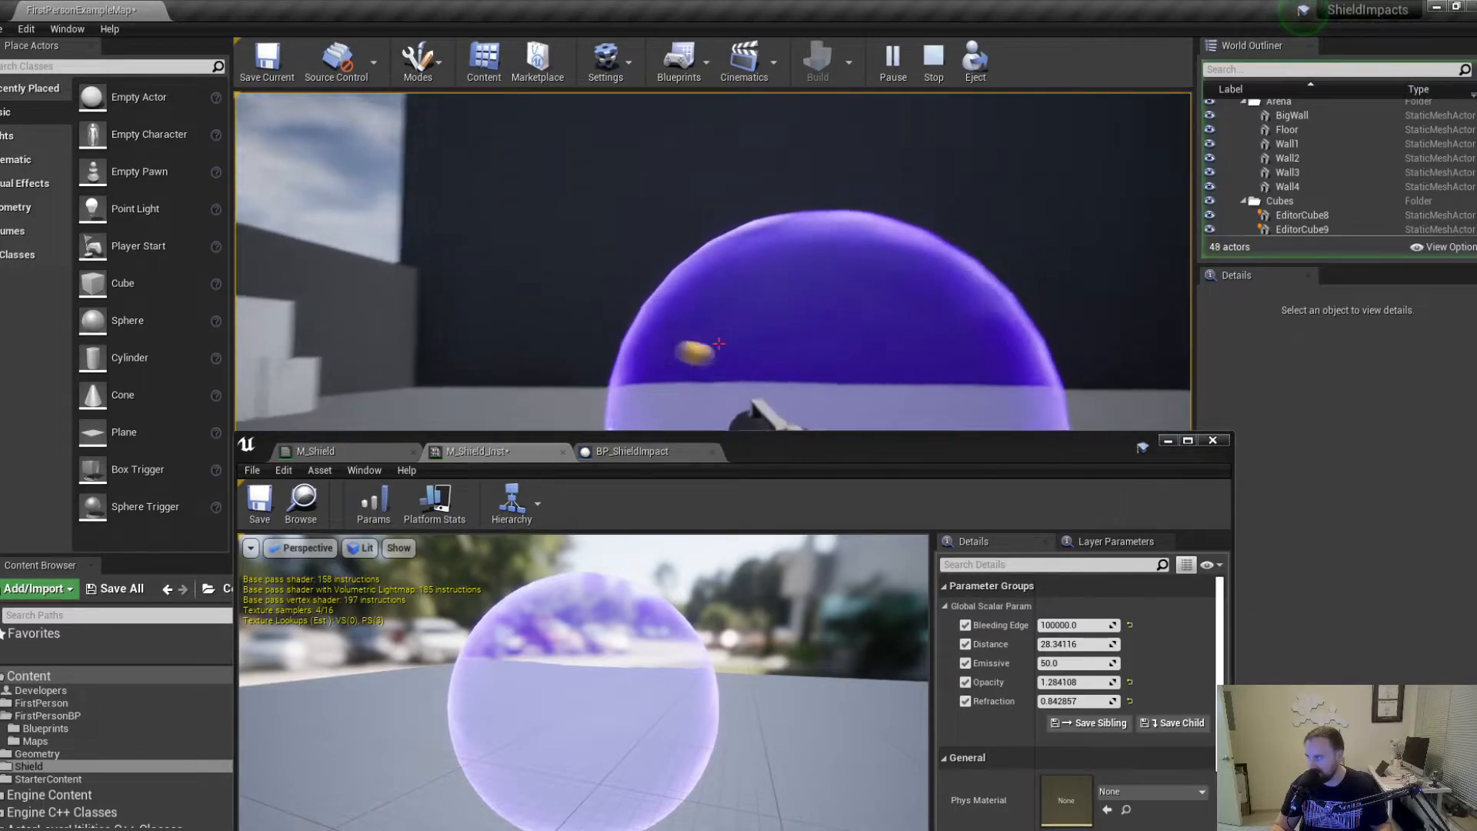
{"action": "left_click", "coordinate": [719, 343]}
{"action": "key", "text": "s"}
{"action": "left_click", "coordinate": [718, 343]}
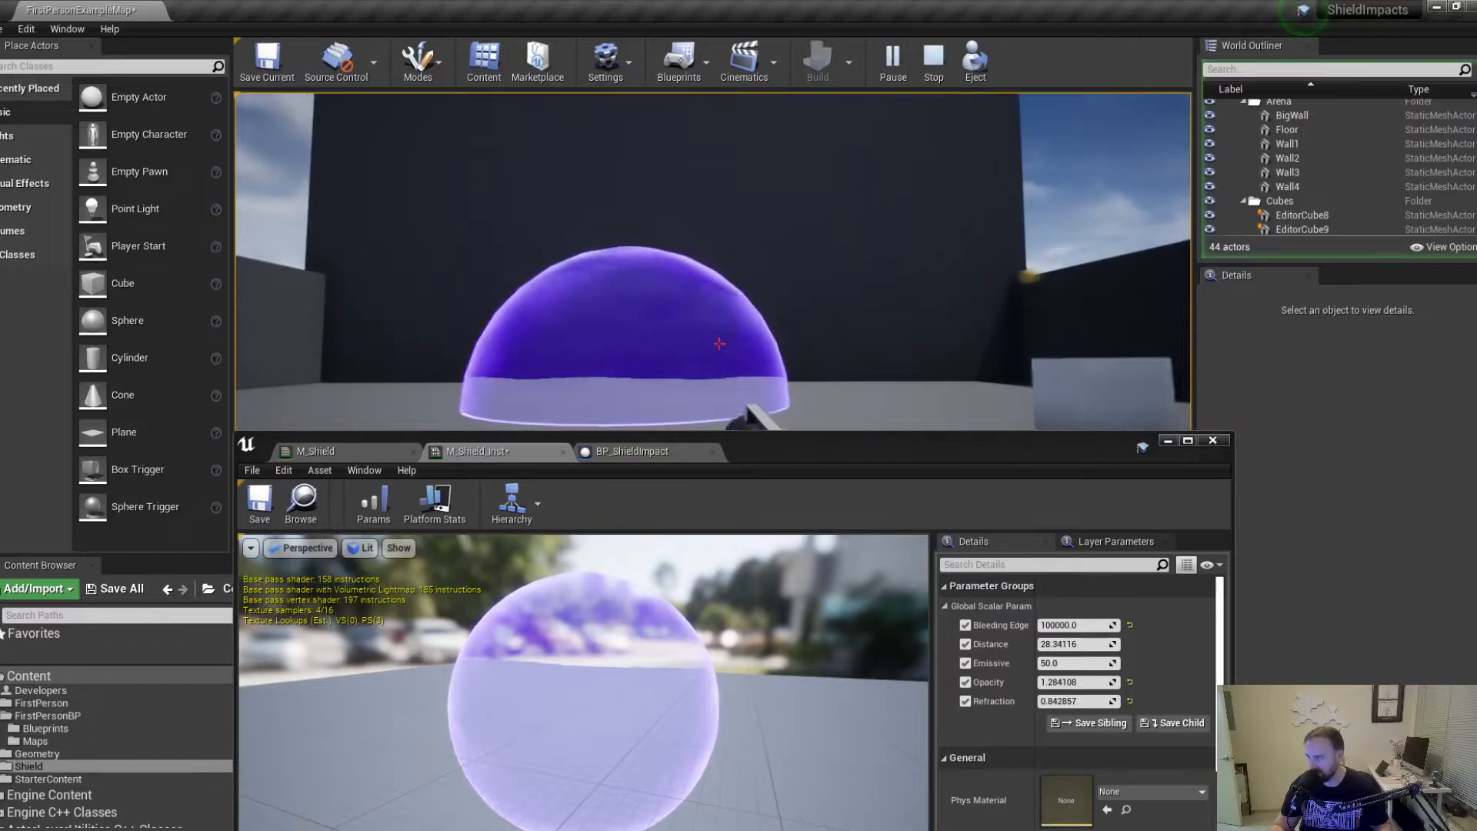
{"action": "key", "text": "w"}
{"action": "left_click", "coordinate": [719, 343]}
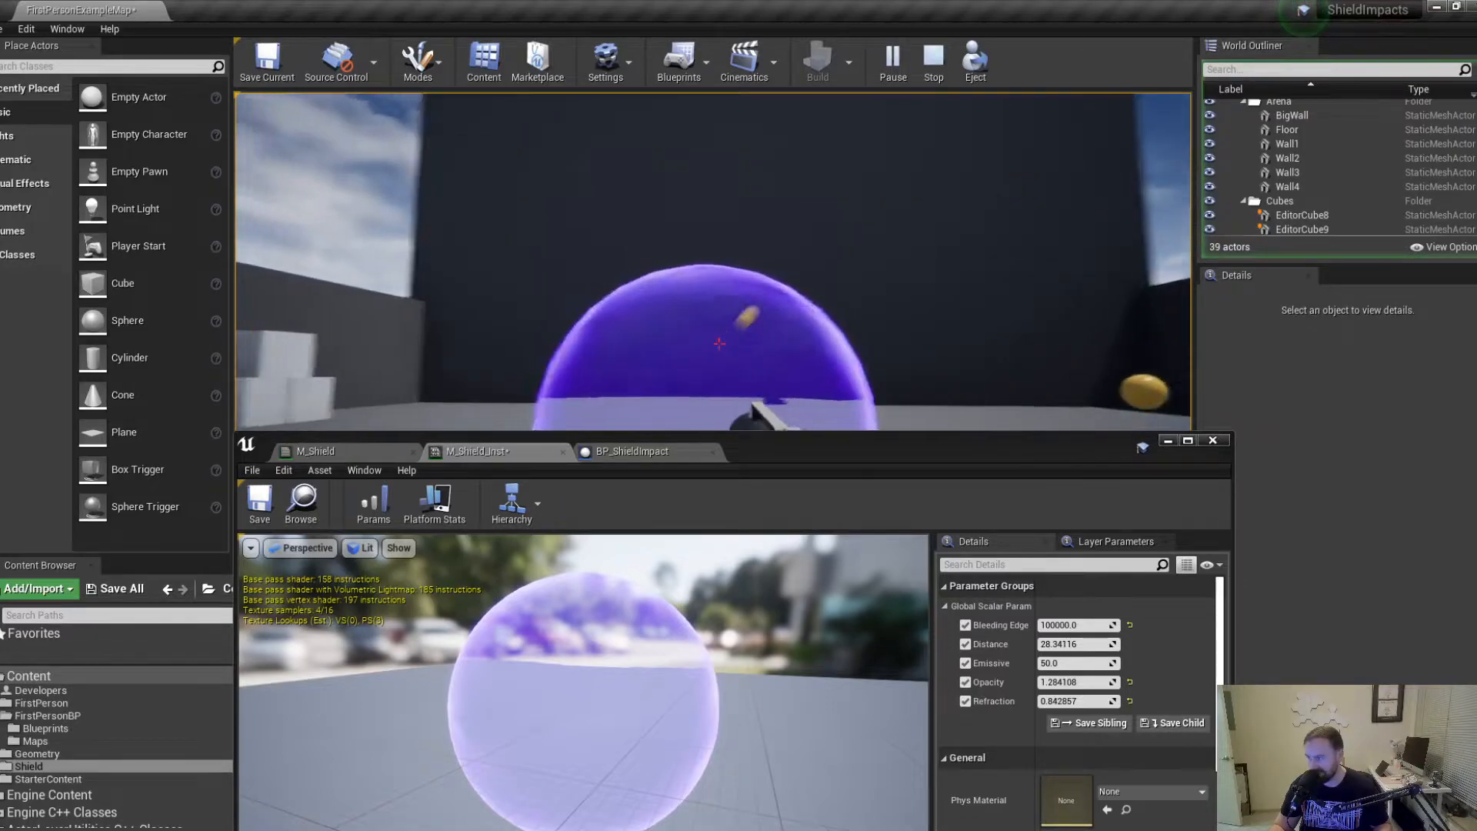
{"action": "left_click", "coordinate": [718, 343]}
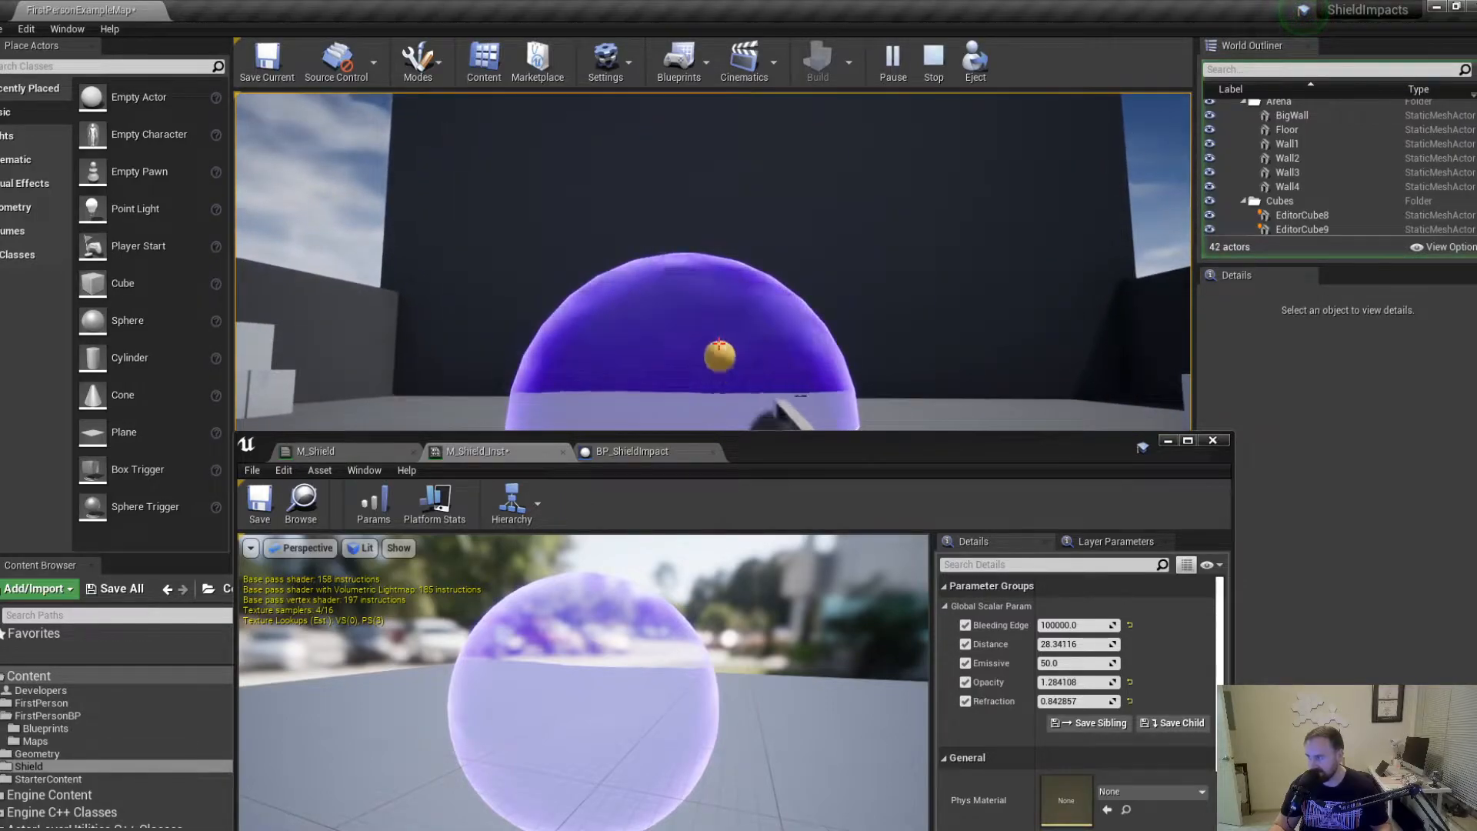
{"action": "left_click", "coordinate": [719, 343]}
{"action": "left_click", "coordinate": [719, 343]}
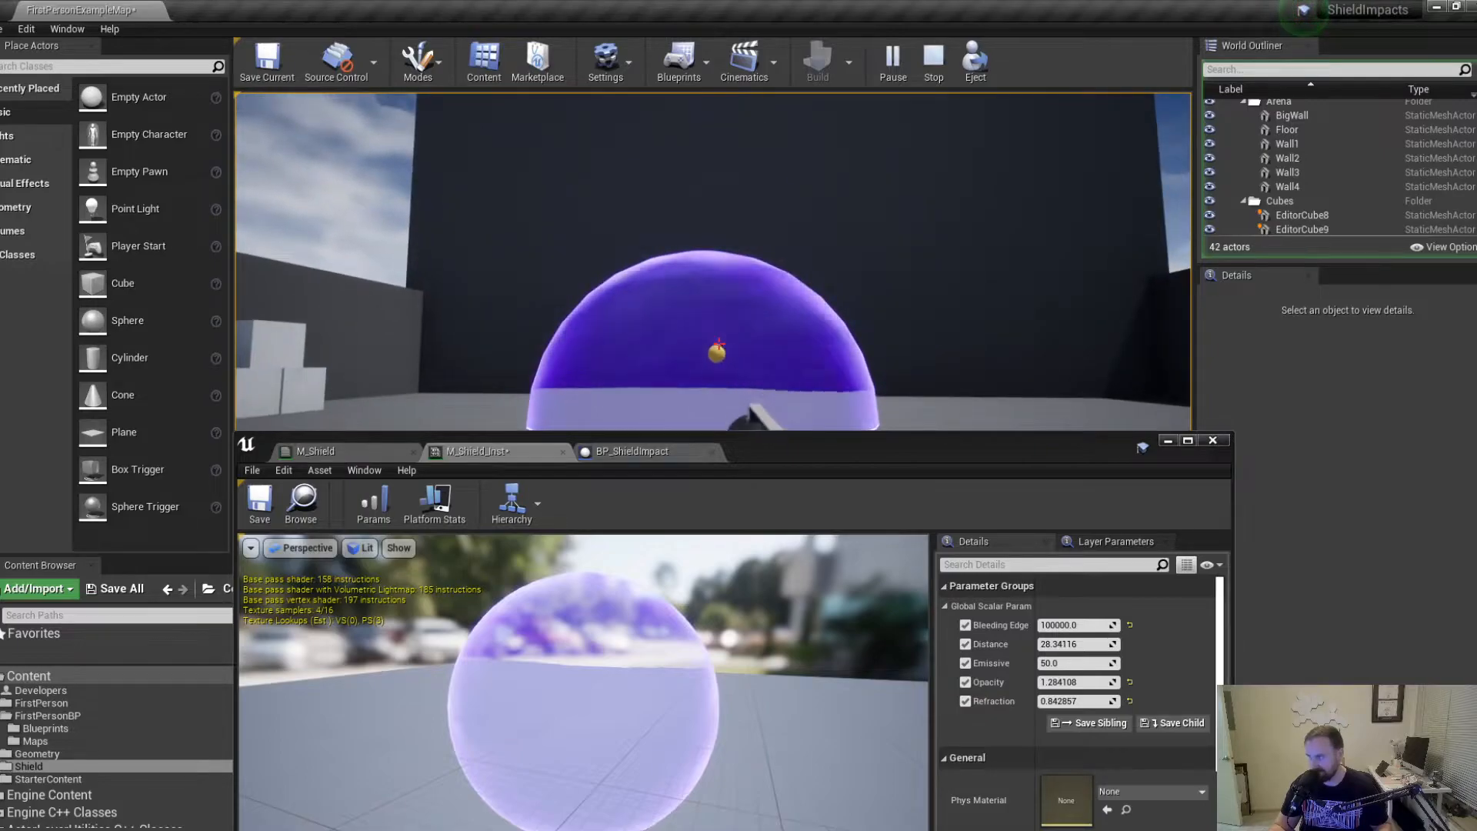
{"action": "left_click", "coordinate": [718, 343]}
{"action": "key", "text": "a"}
{"action": "left_click", "coordinate": [719, 344]}
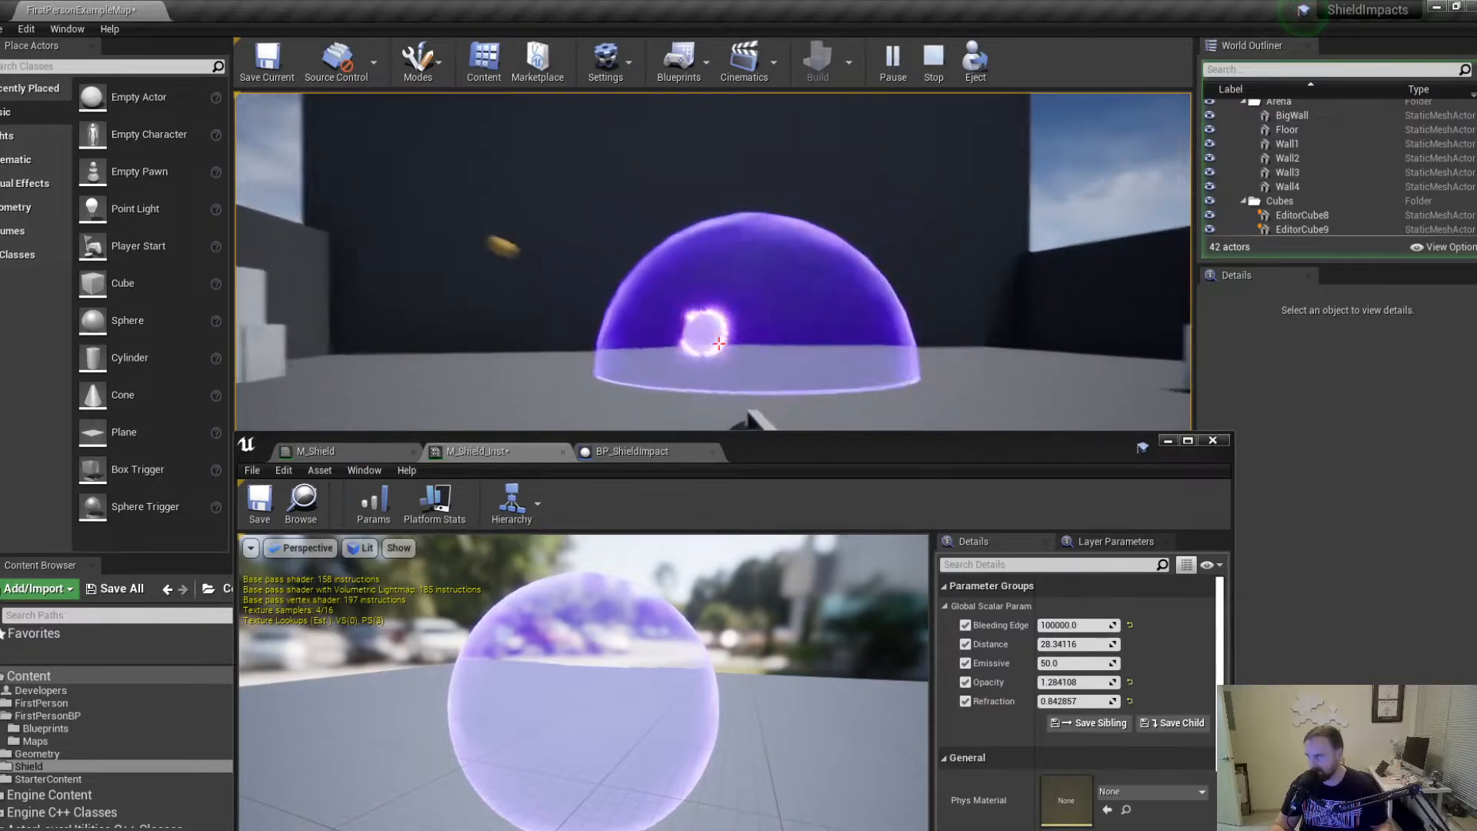
{"action": "left_click", "coordinate": [719, 344]}
{"action": "key", "text": "w"}
{"action": "left_click", "coordinate": [719, 343]}
{"action": "left_click", "coordinate": [718, 343]}
{"action": "key", "text": "s"}
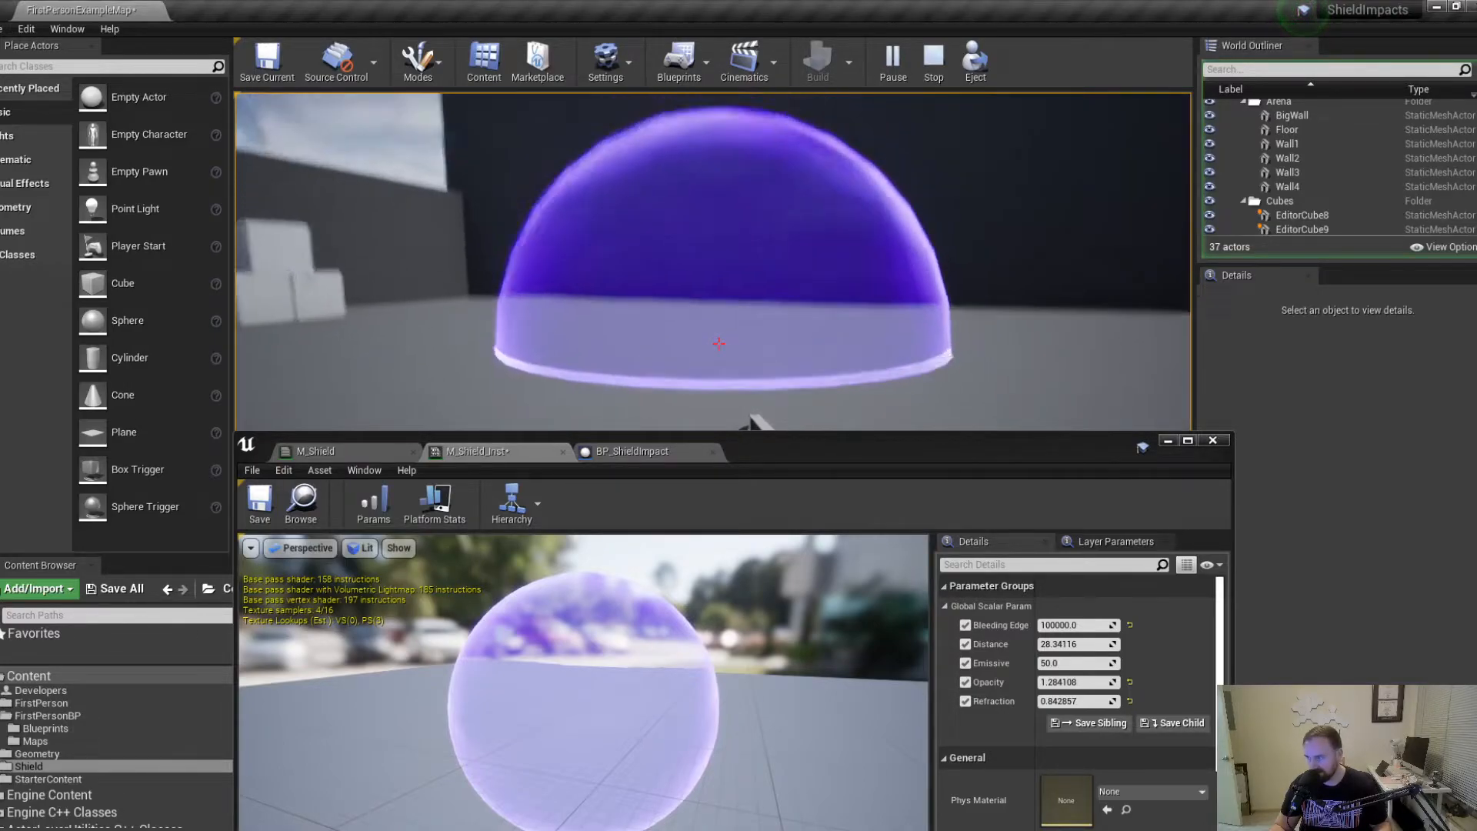
Release control of the running game and maximize the M_Shield_Inst editor window.
{"action": "key", "text": "shift+F1"}
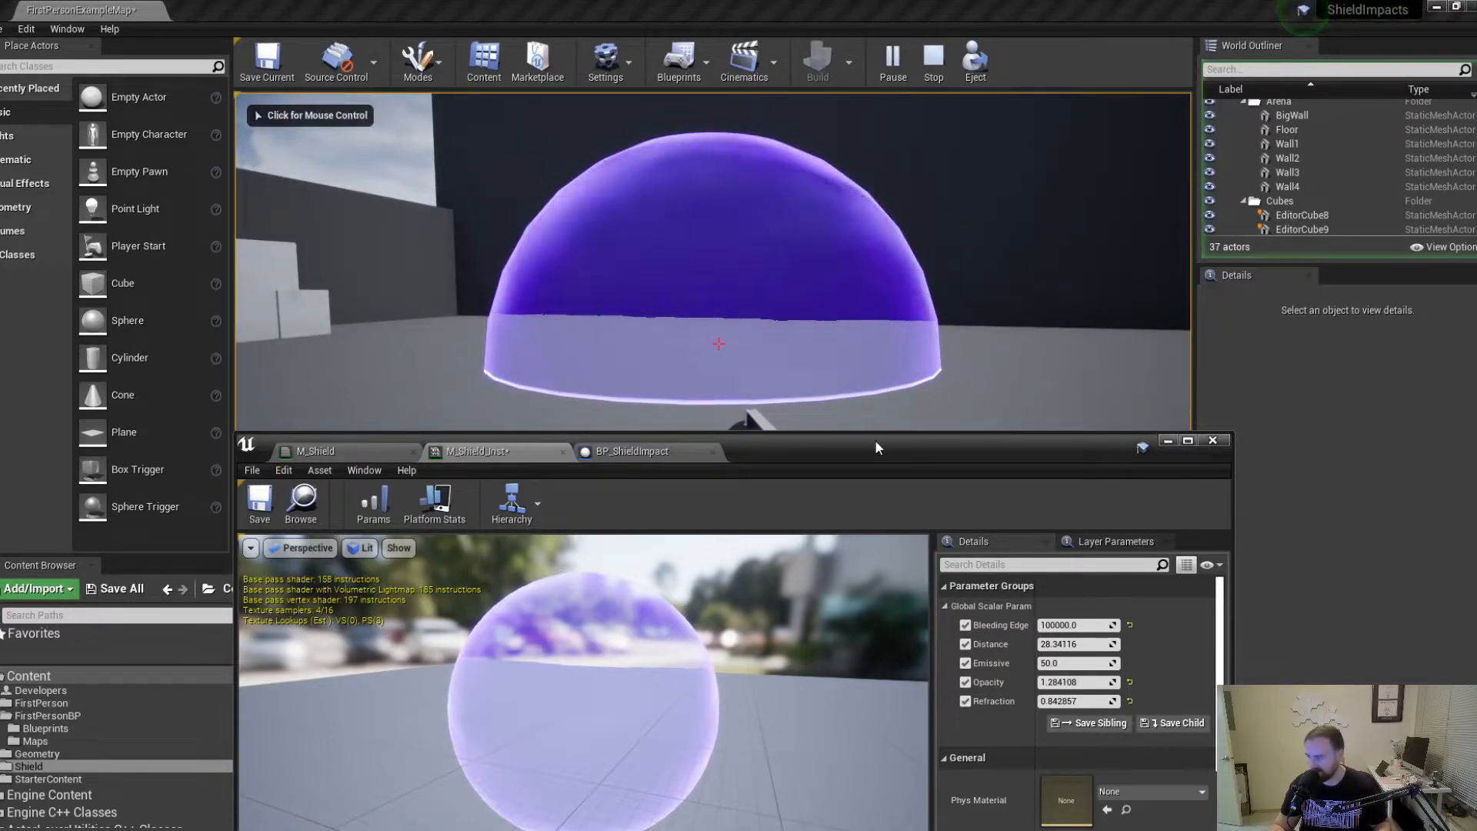
{"action": "left_click_drag", "start_coordinate": [877, 446], "coordinate": [837, 86]}
{"action": "double_click", "coordinate": [847, 87]}
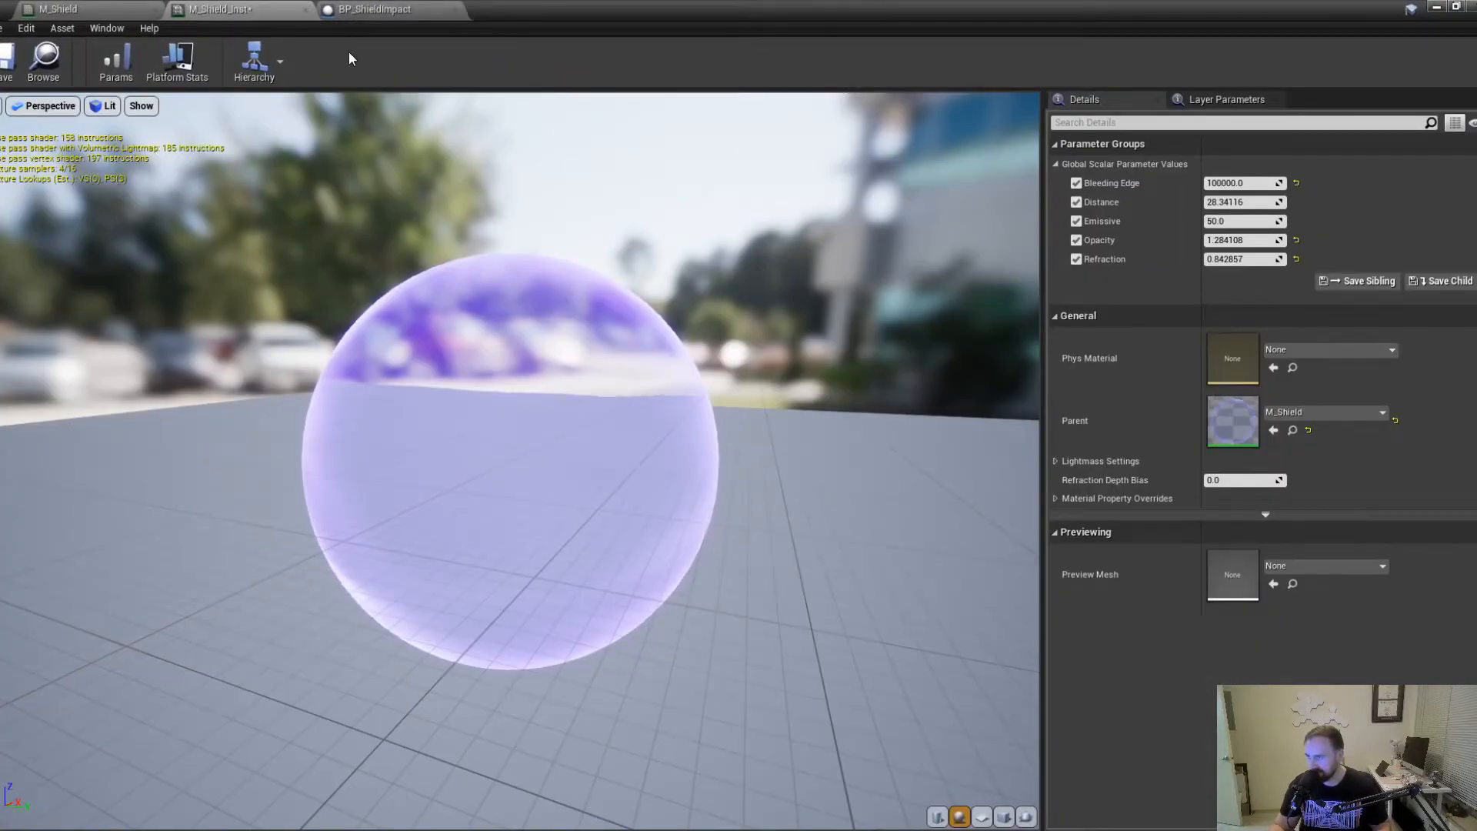
Return to the M_Shield graph and move the Textures comment group down beside the Impact group.
{"action": "left_click", "coordinate": [100, 10]}
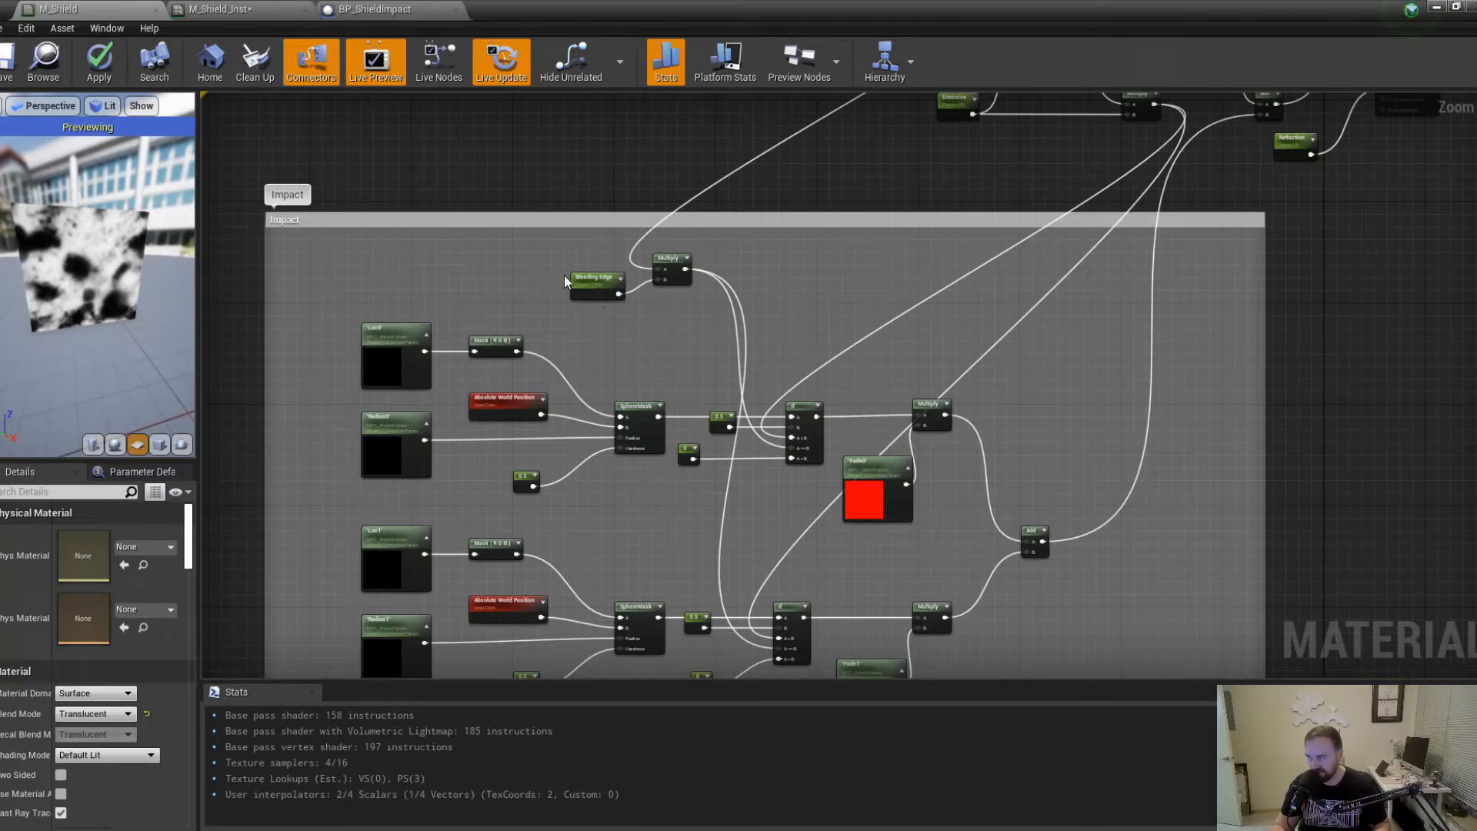
{"action": "right_click_drag", "start_coordinate": [663, 365], "coordinate": [1096, 624]}
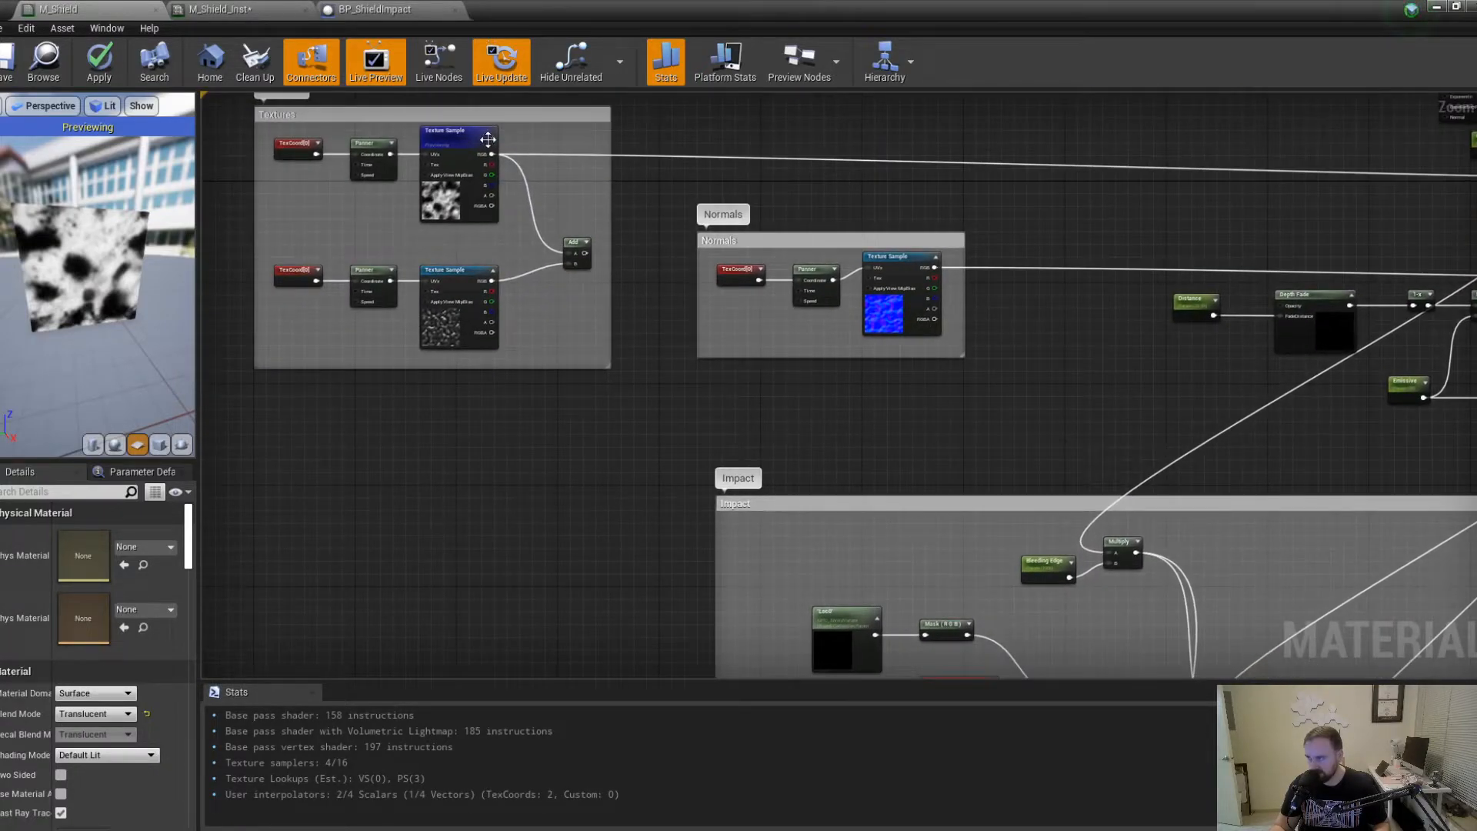
{"action": "left_click_drag", "start_coordinate": [494, 116], "coordinate": [507, 439]}
{"action": "right_click_drag", "start_coordinate": [665, 458], "coordinate": [395, 227]}
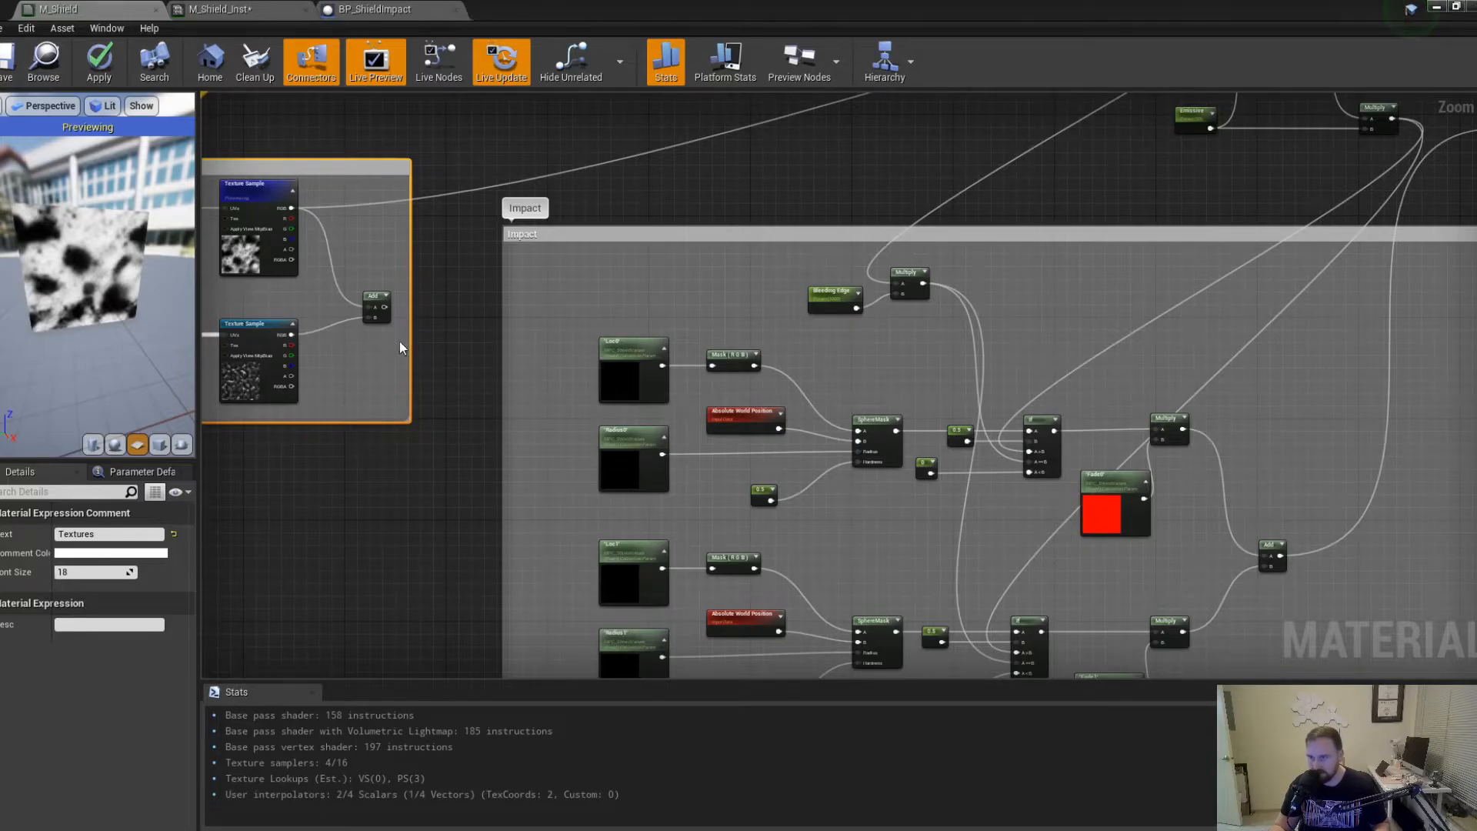
Shift both SphereMask nodes and all their input nodes left, away from the If nodes, and widen the Impact comment box around them.
{"action": "left_click", "coordinate": [875, 425]}
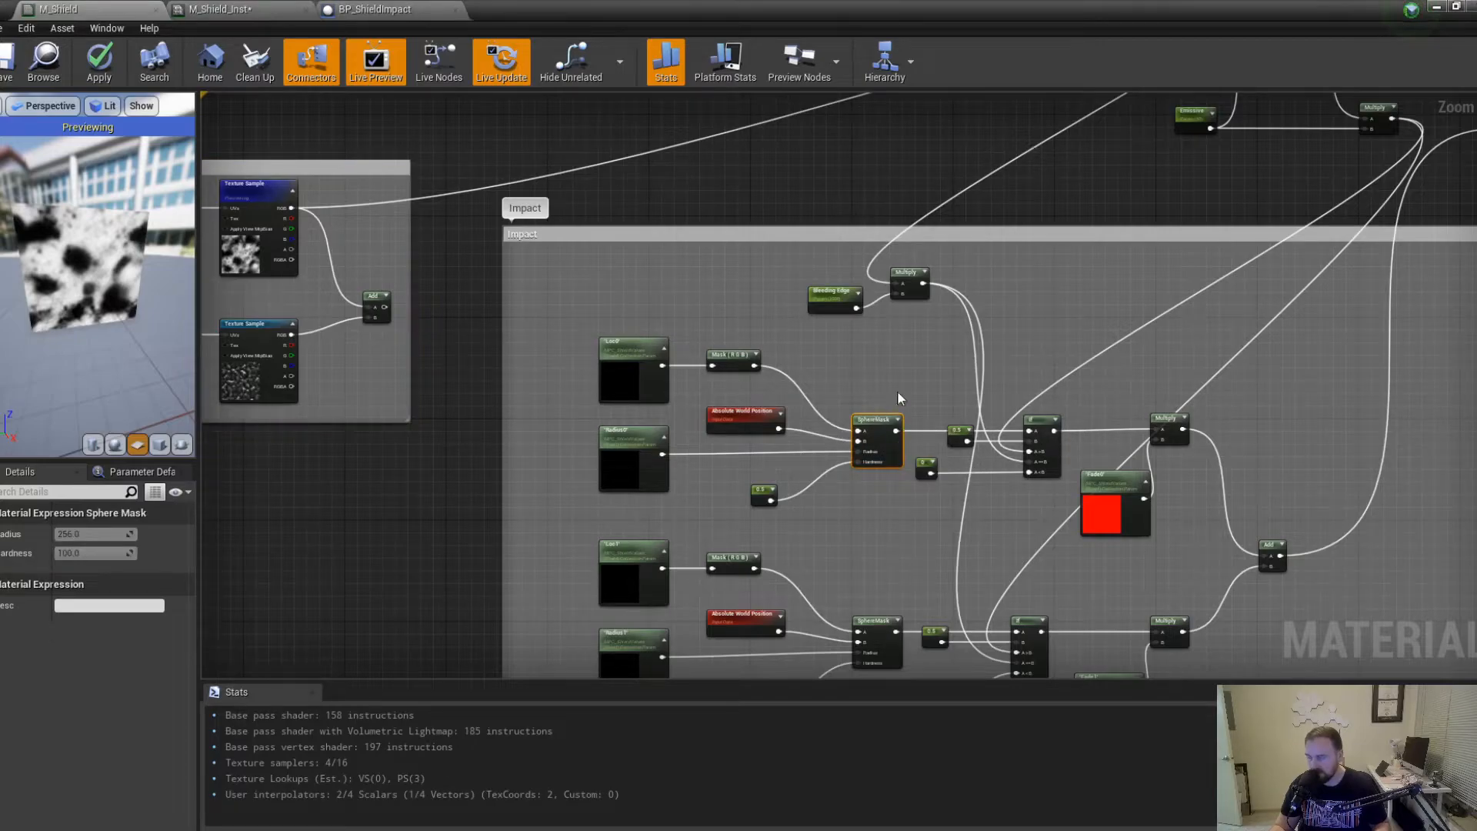
{"action": "left_click", "coordinate": [366, 298]}
{"action": "right_click_drag", "start_coordinate": [383, 446], "coordinate": [560, 488]}
{"action": "right_click_drag", "start_coordinate": [560, 420], "coordinate": [266, 302]}
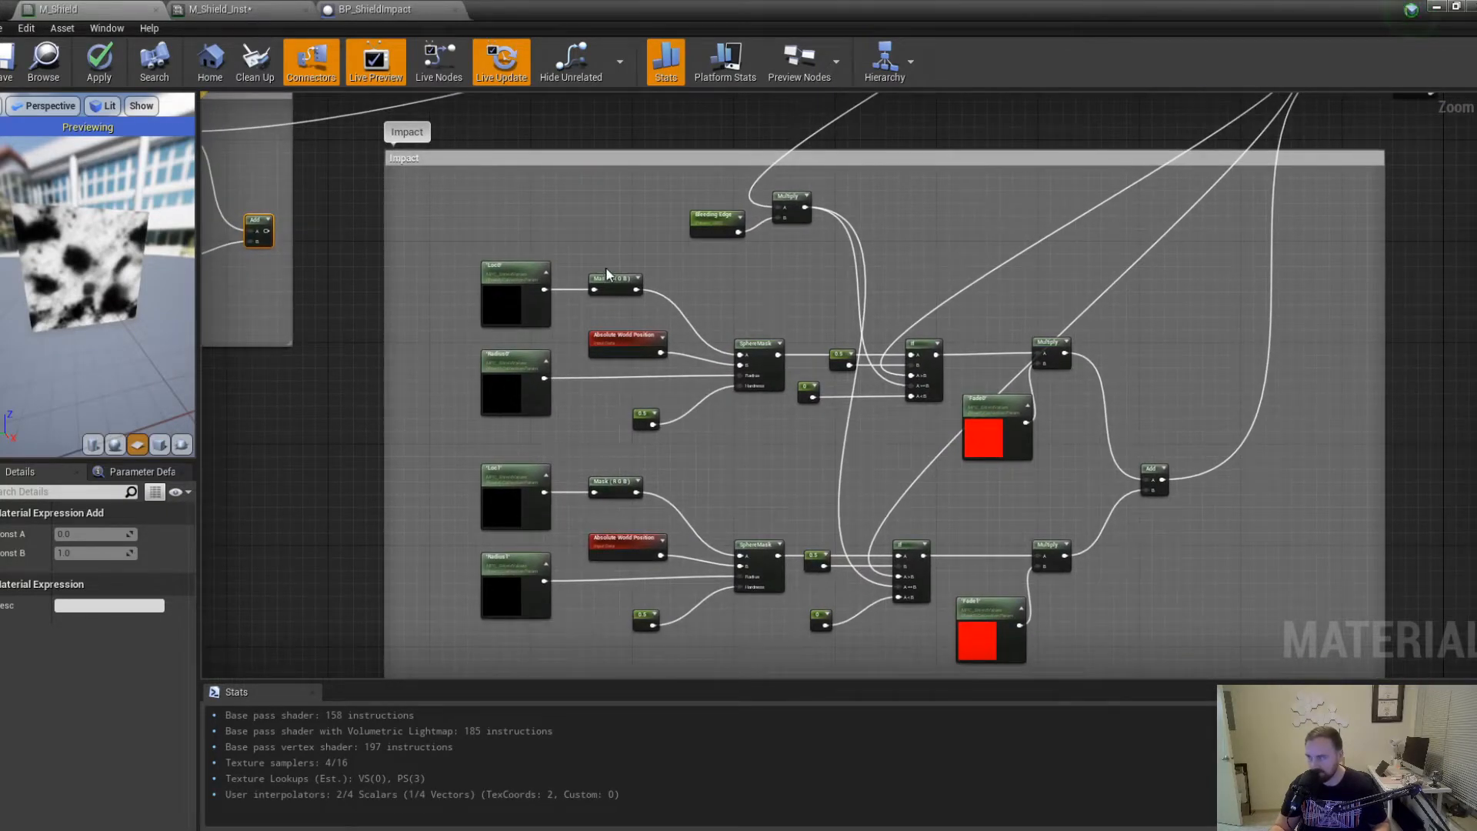
{"action": "left_click_drag", "start_coordinate": [762, 568], "coordinate": [762, 569]}
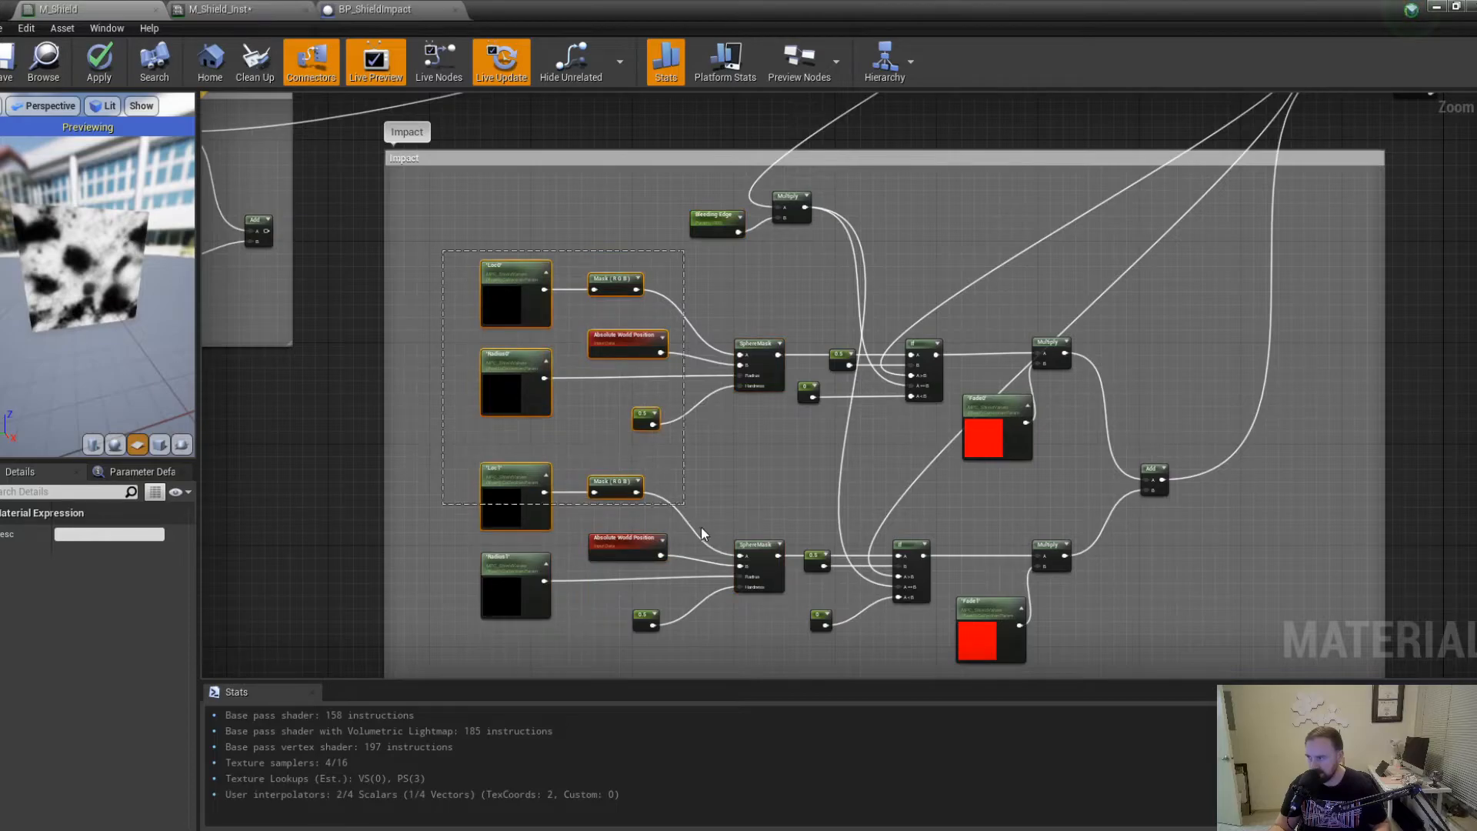
{"action": "right_click", "coordinate": [692, 566]}
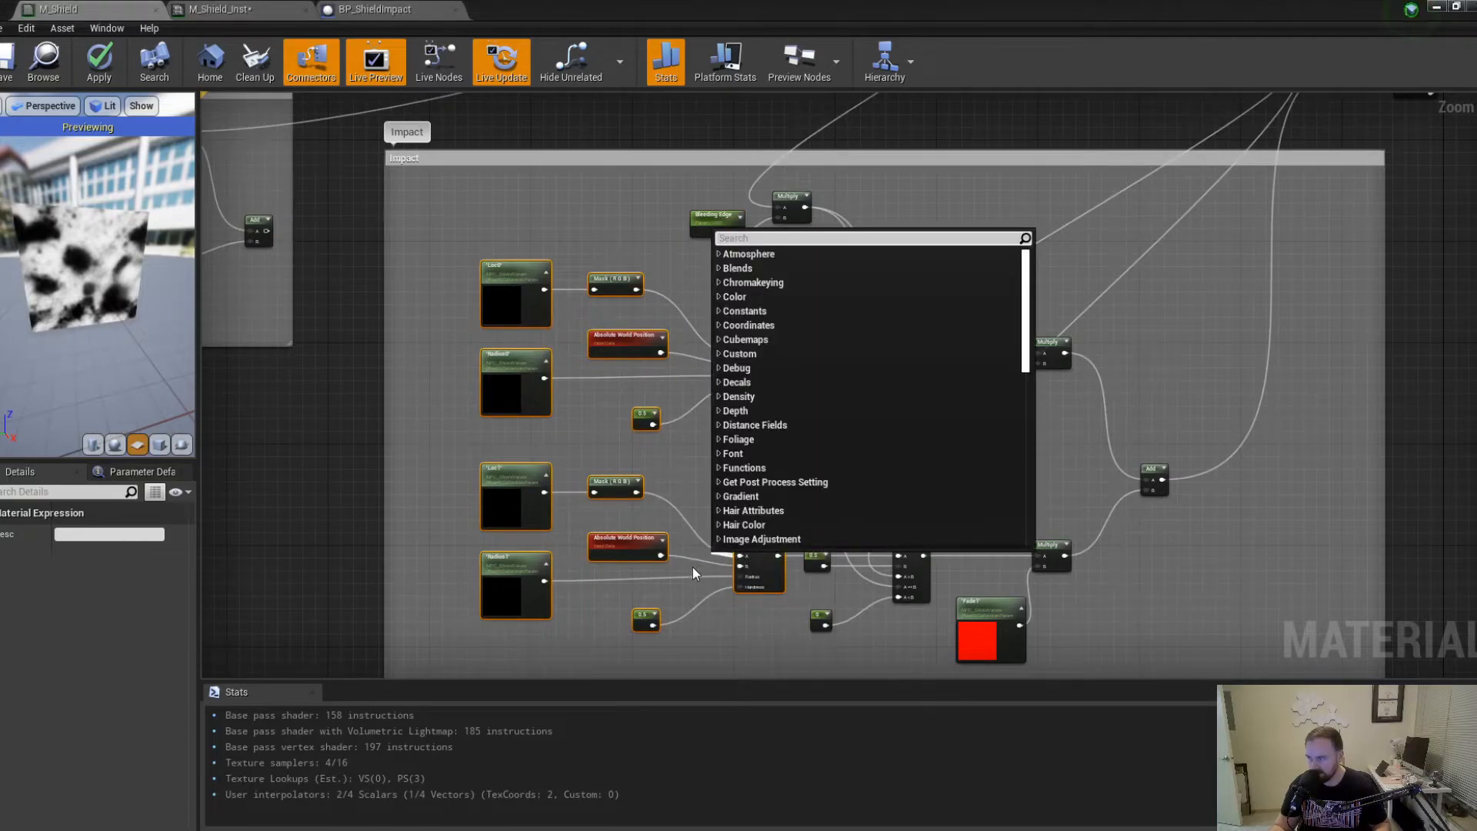
{"action": "left_click", "coordinate": [456, 360]}
{"action": "left_click_drag", "start_coordinate": [773, 621], "coordinate": [772, 615]}
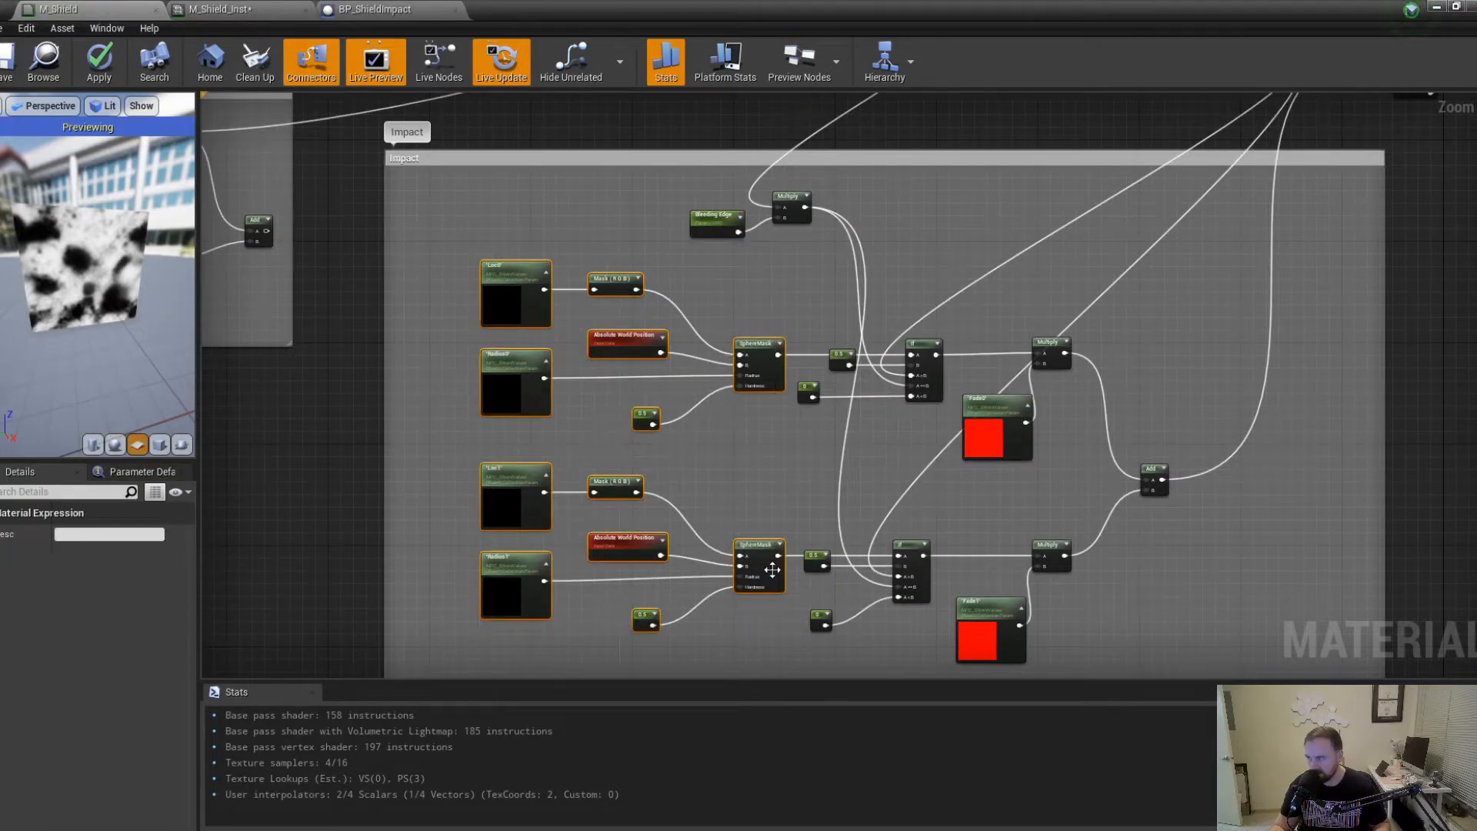
{"action": "left_click_drag", "start_coordinate": [762, 546], "coordinate": [686, 545]}
{"action": "left_click_drag", "start_coordinate": [384, 398], "coordinate": [324, 389]}
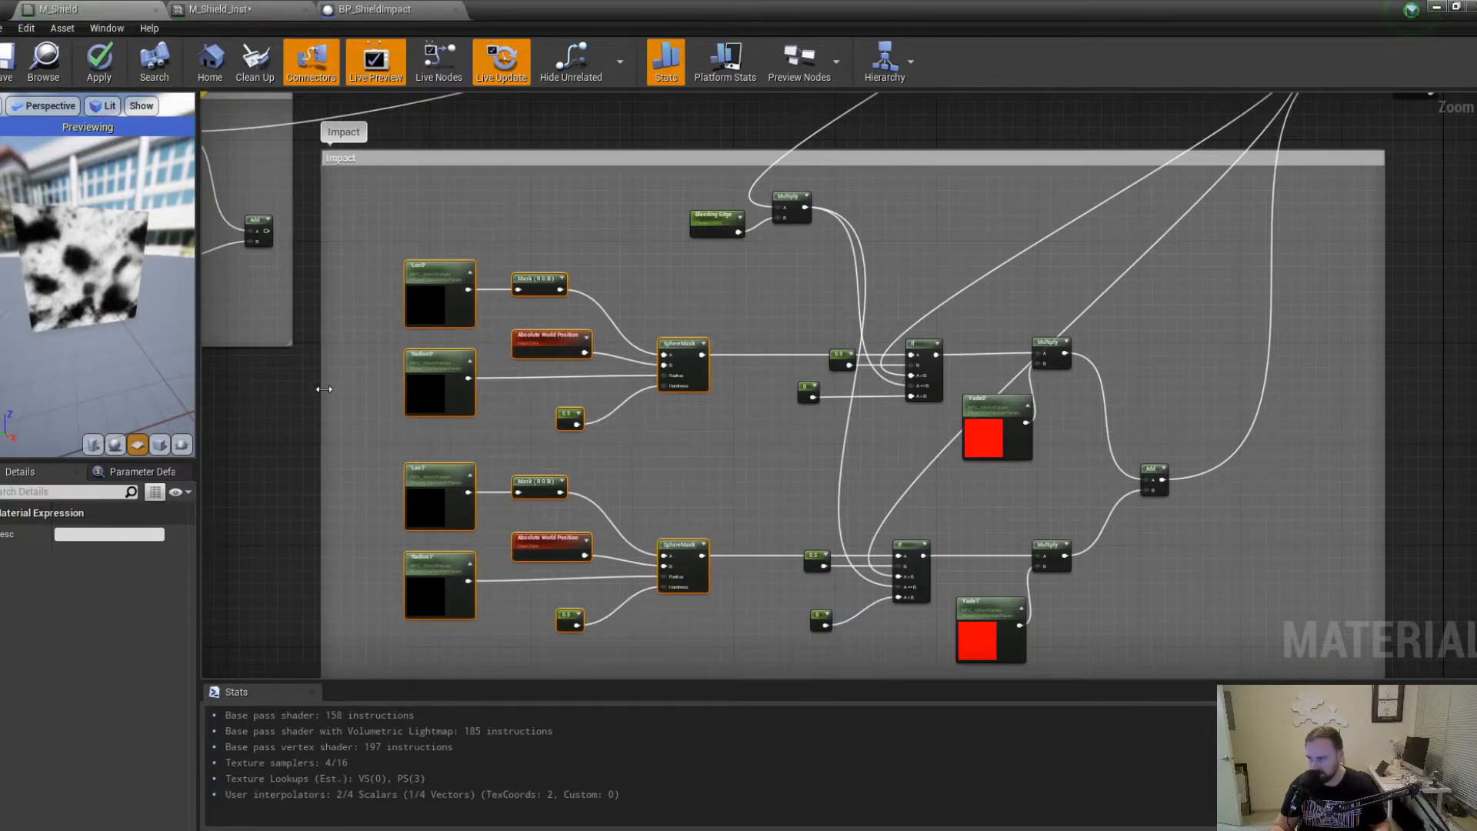
Insert a Subtract node between the upper SphereMask and input A of its If node, and straighten their connections.
{"action": "scroll", "coordinate": [744, 356], "scroll_direction": "up", "scroll_amount": 3}
{"action": "left_click_drag", "start_coordinate": [660, 349], "coordinate": [753, 336]}
{"action": "type", "text": "subtract"}
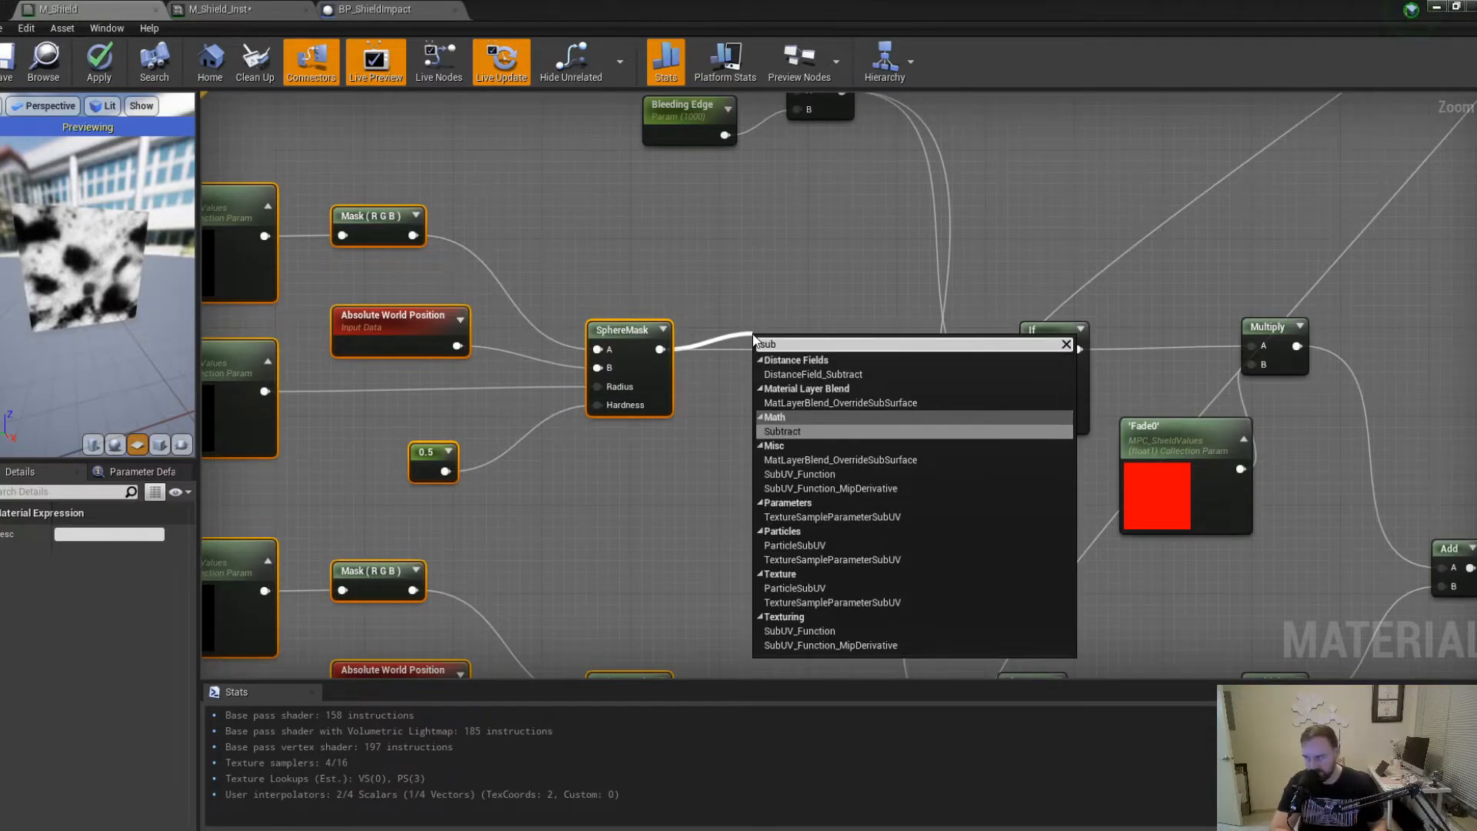
{"action": "key", "text": "Return"}
{"action": "left_click_drag", "start_coordinate": [810, 349], "coordinate": [1032, 355]}
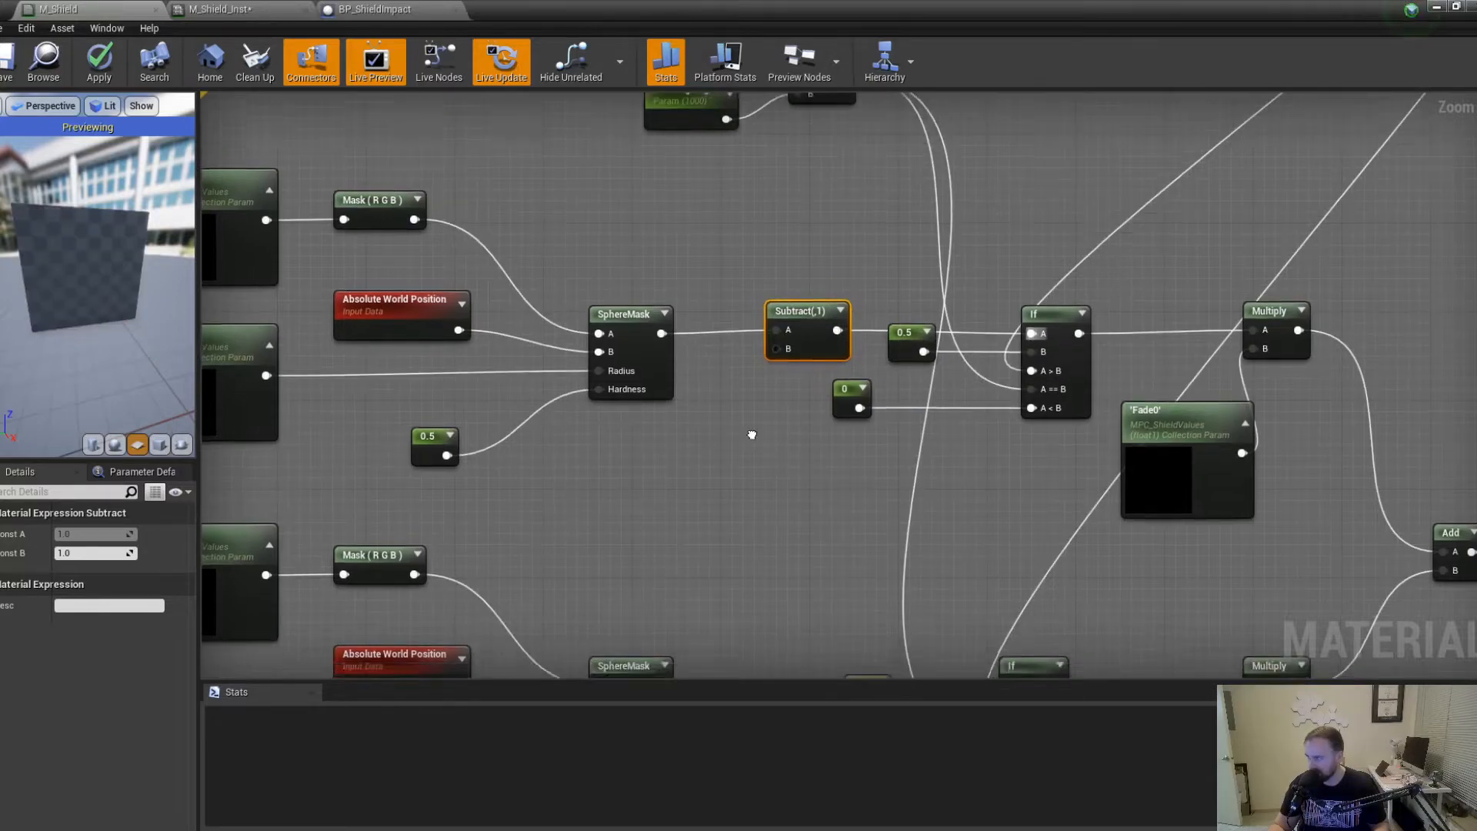
{"action": "right_click_drag", "start_coordinate": [751, 446], "coordinate": [749, 297]}
{"action": "left_click_drag", "start_coordinate": [1045, 173], "coordinate": [1047, 174]}
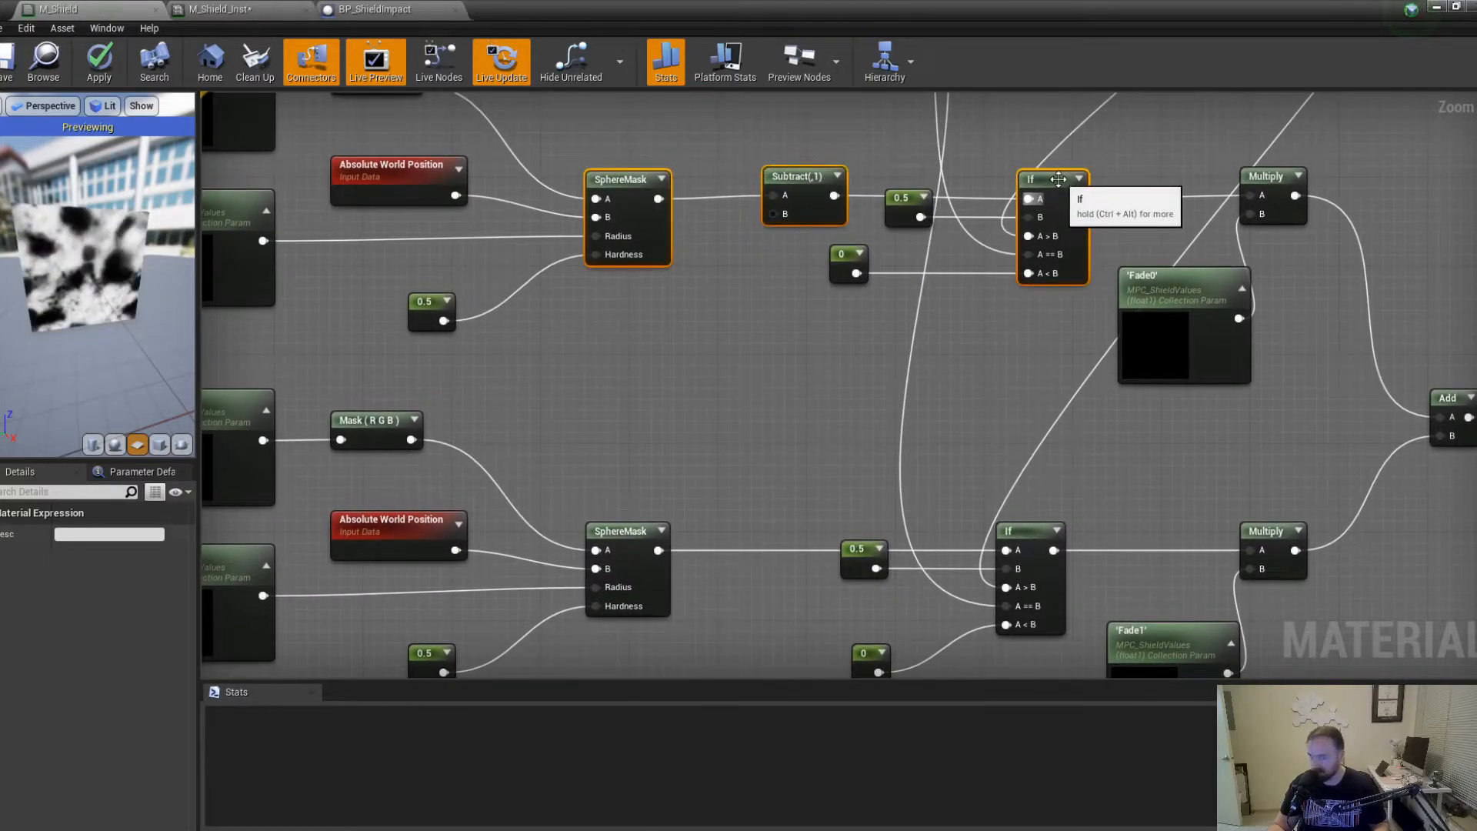
Insert a Subtract node between the lower SphereMask and input A of its If node, and straighten their connections.
{"action": "right_click_drag", "start_coordinate": [738, 427], "coordinate": [778, 309]}
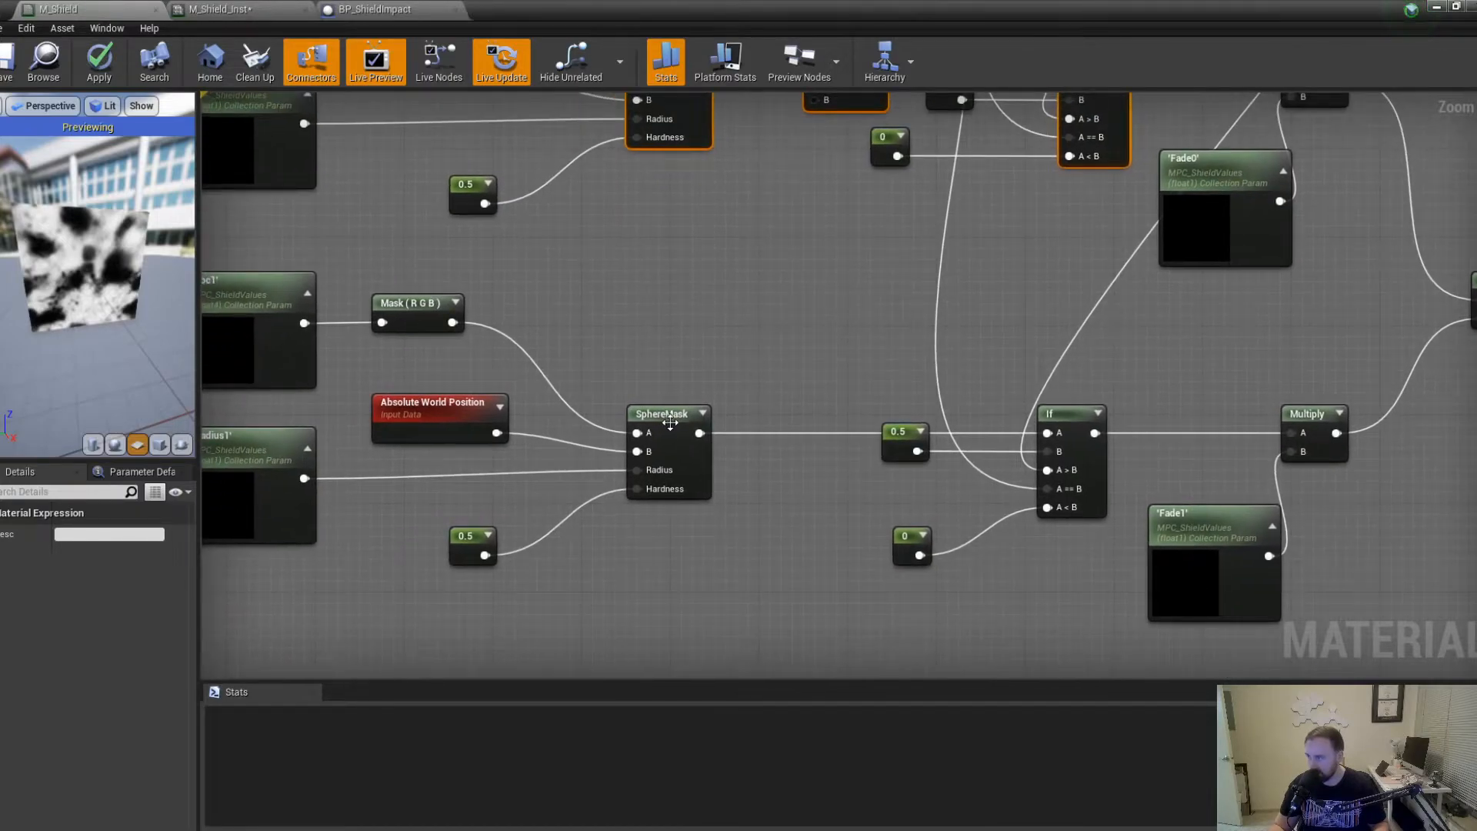
{"action": "left_click", "coordinate": [695, 434]}
{"action": "left_click_drag", "start_coordinate": [694, 434], "coordinate": [749, 399]}
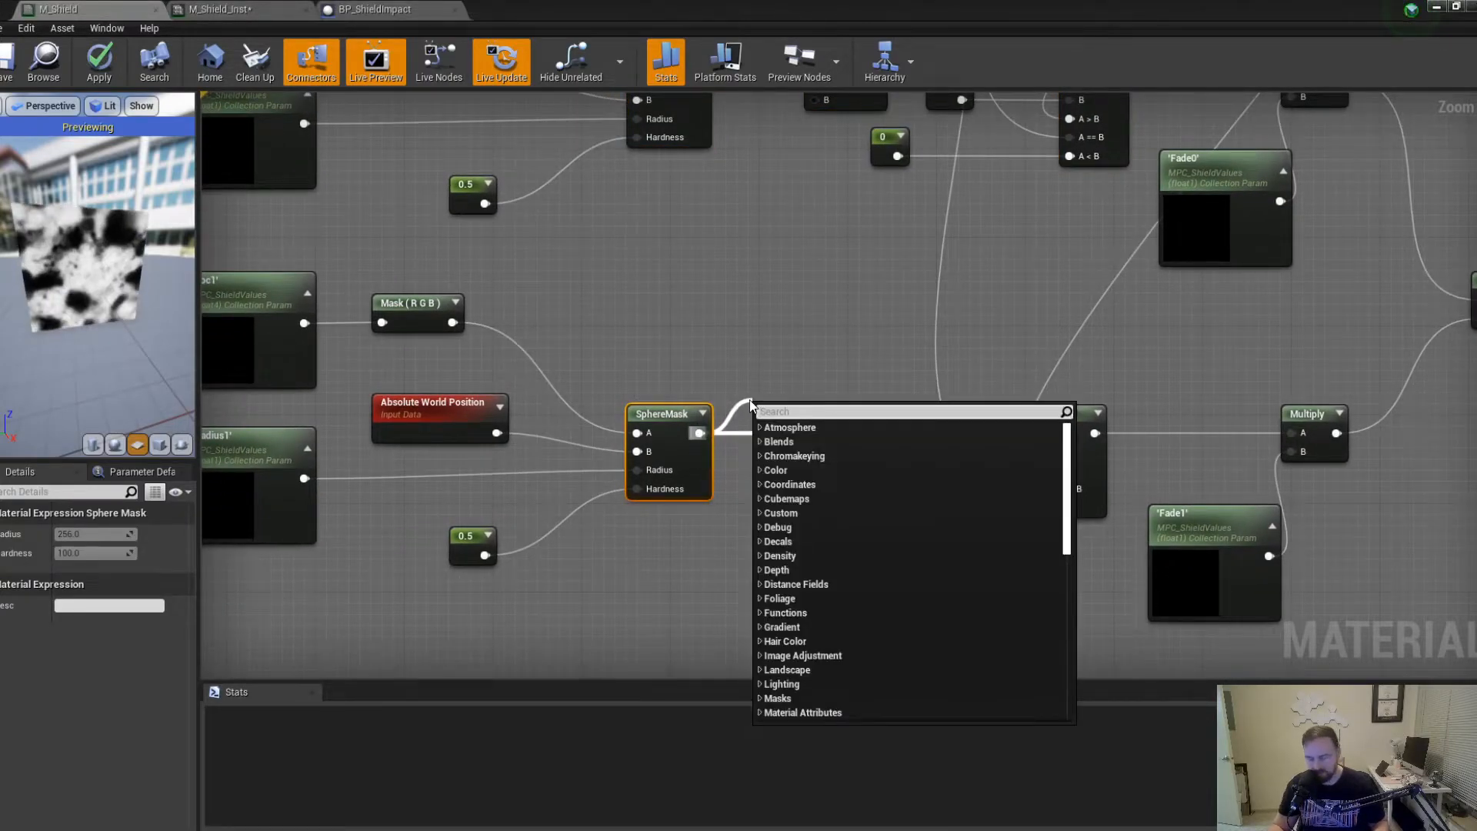
{"action": "type", "text": "sub"}
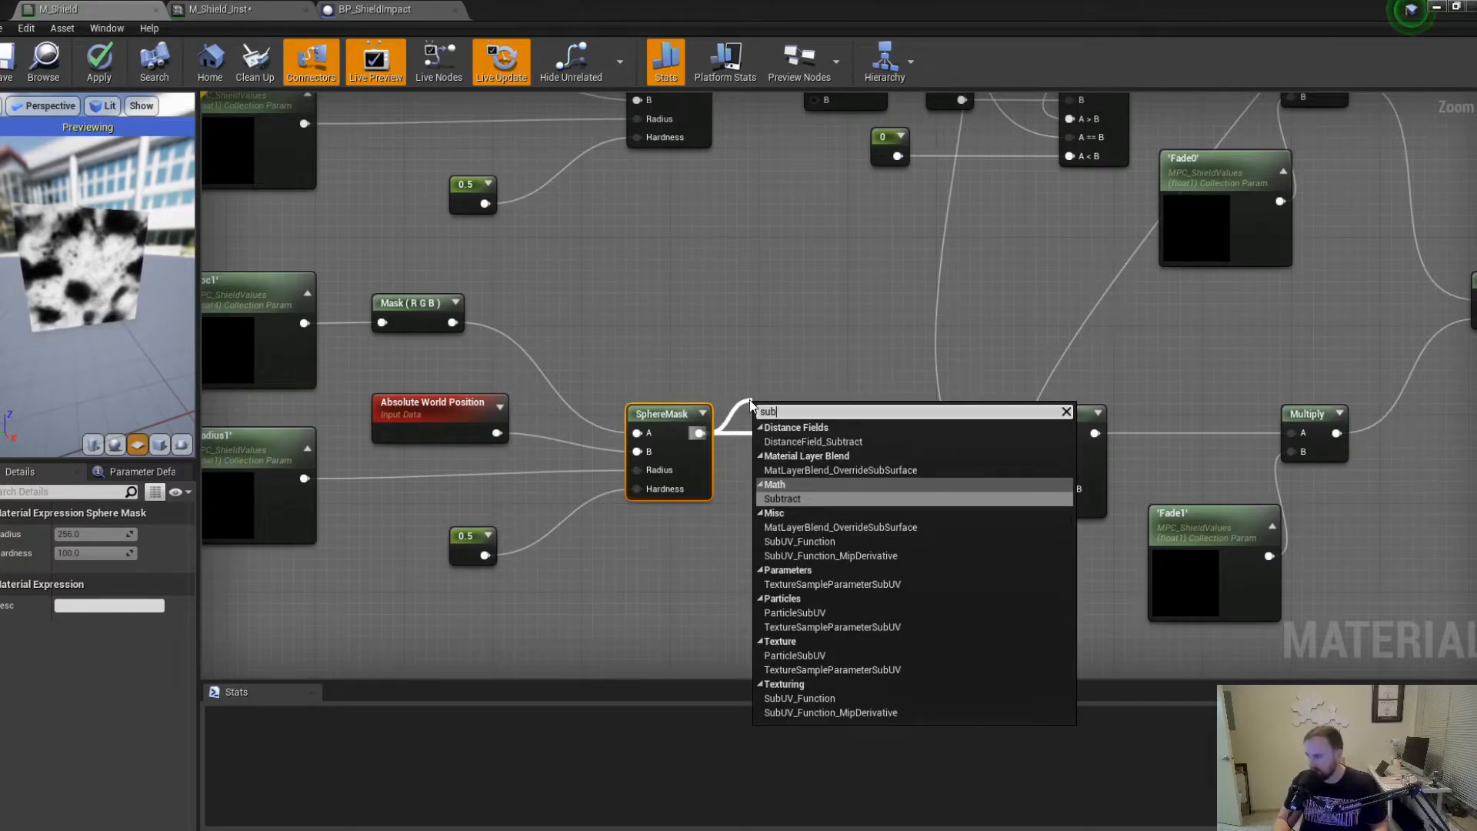
{"action": "key", "text": "Return"}
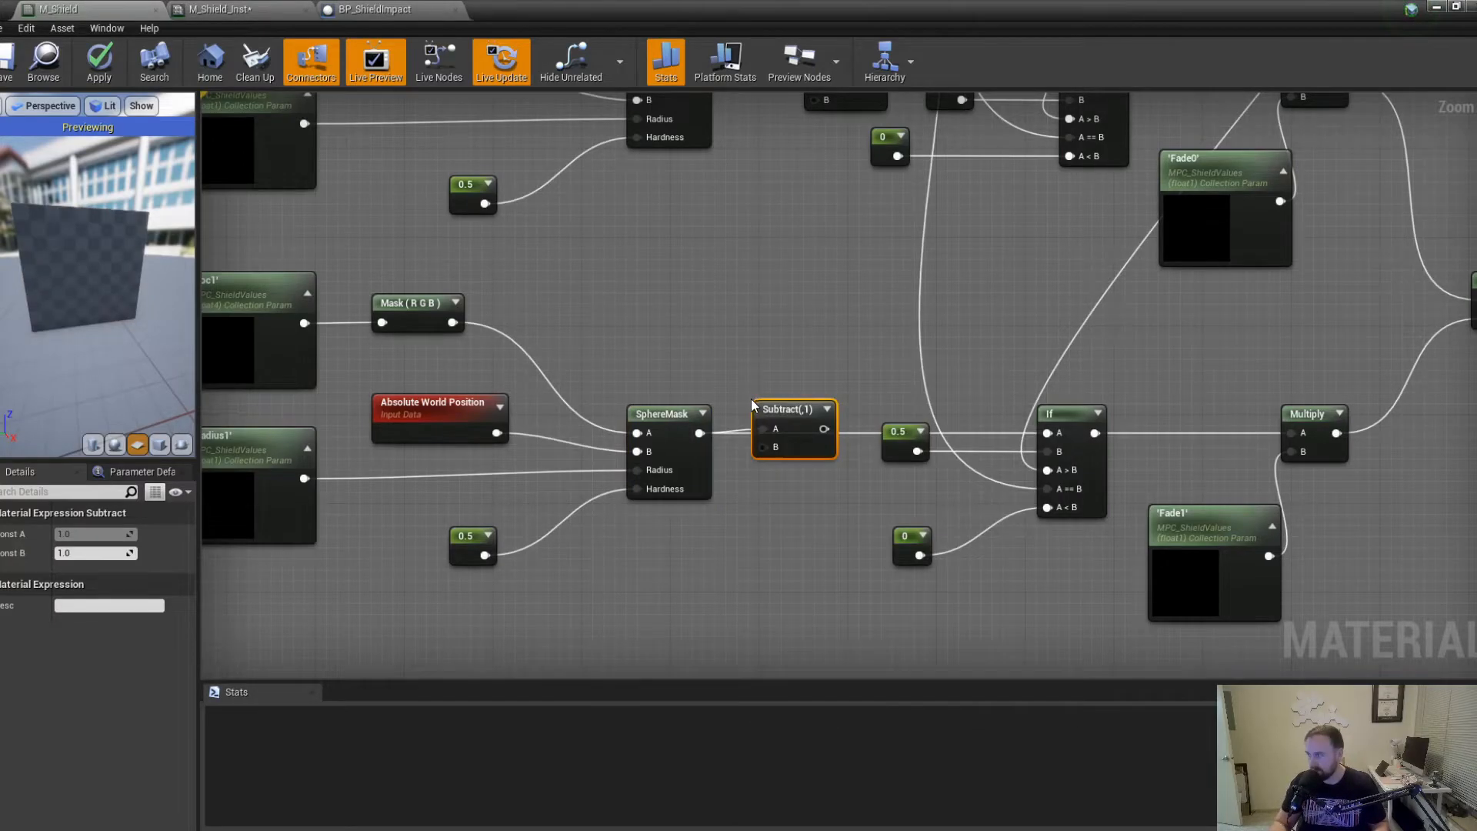
{"action": "left_click_drag", "start_coordinate": [824, 429], "coordinate": [1048, 434]}
{"action": "left_click_drag", "start_coordinate": [660, 379], "coordinate": [1074, 421]}
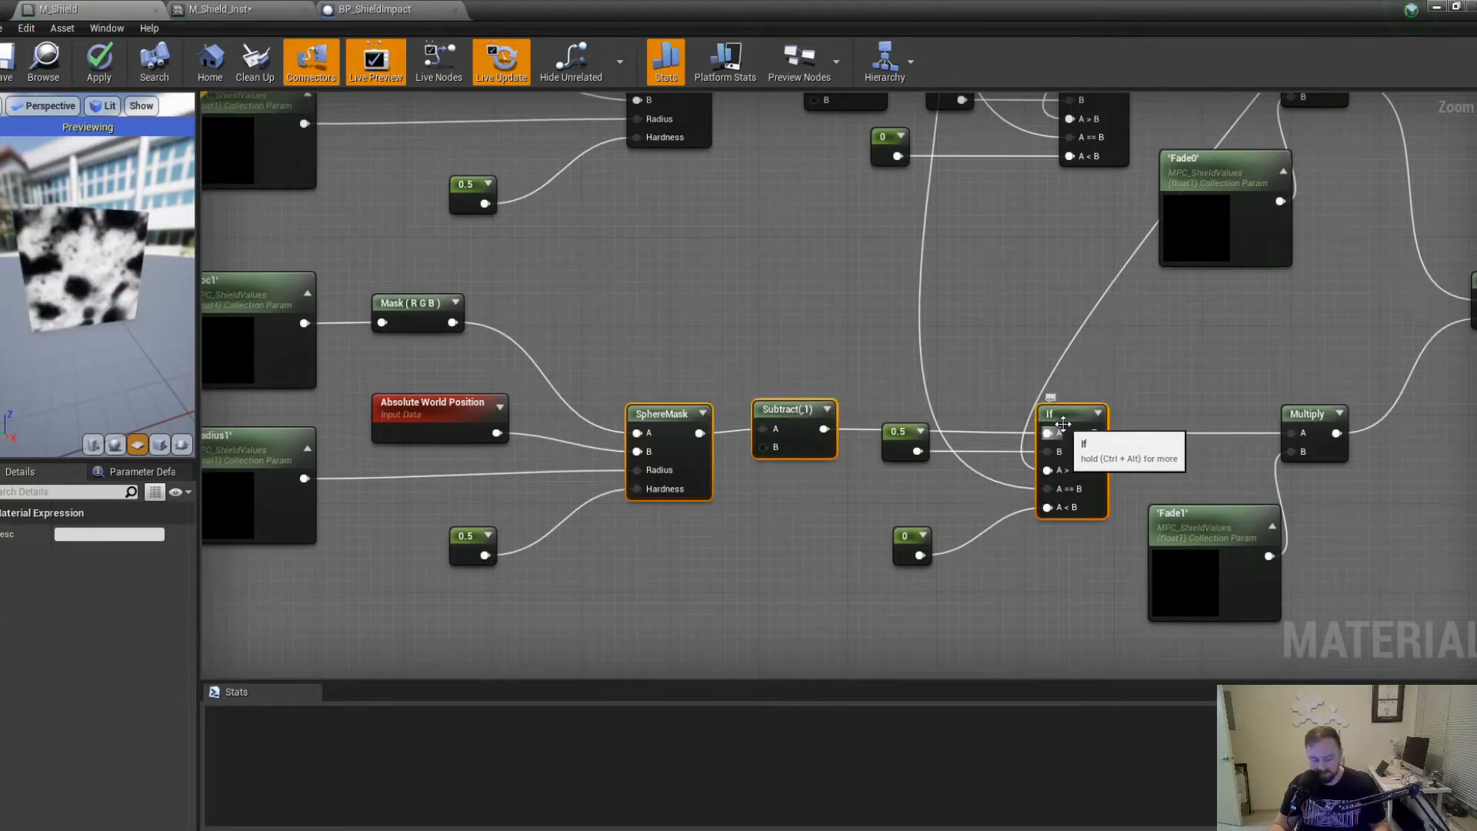
{"action": "left_click", "coordinate": [723, 498]}
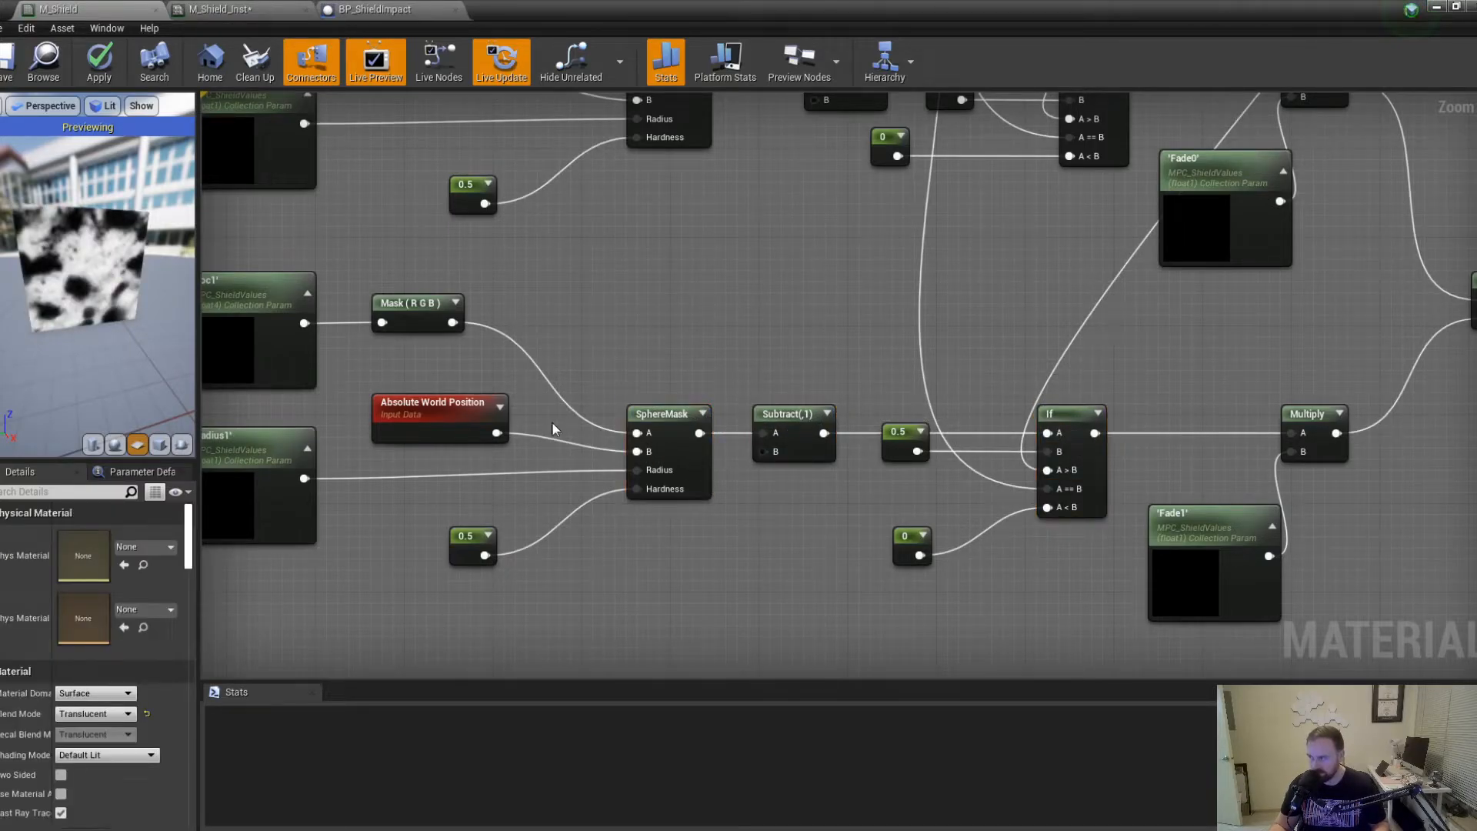
Move the upper Subtract node closer to its SphereMask and line it up with the row's nodes.
{"action": "right_click_drag", "start_coordinate": [643, 318], "coordinate": [789, 426]}
{"action": "scroll", "coordinate": [789, 426], "scroll_direction": "down", "scroll_amount": 1}
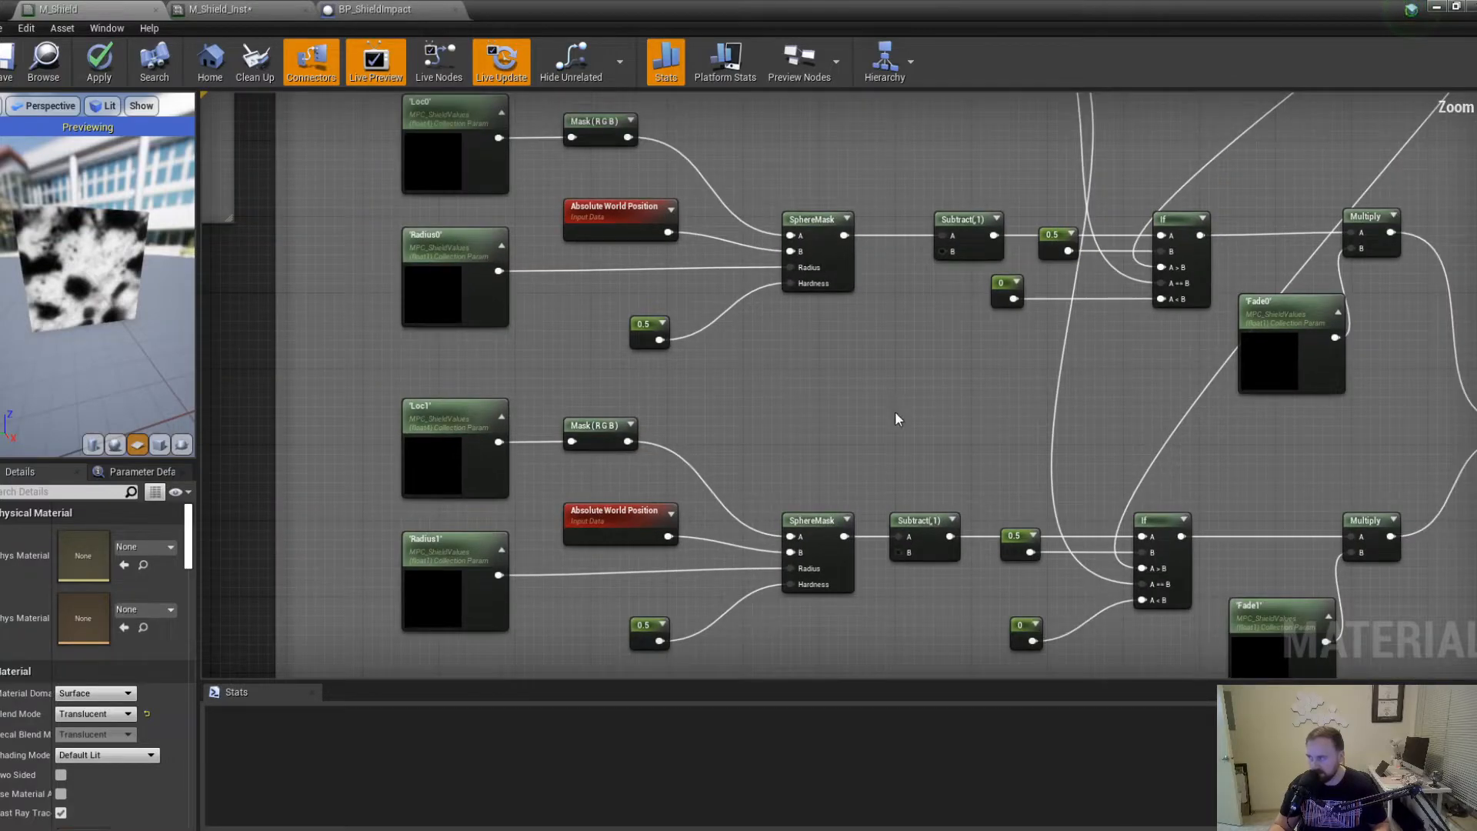
{"action": "left_click_drag", "start_coordinate": [971, 226], "coordinate": [914, 232]}
{"action": "left_click_drag", "start_coordinate": [792, 193], "coordinate": [1188, 247]}
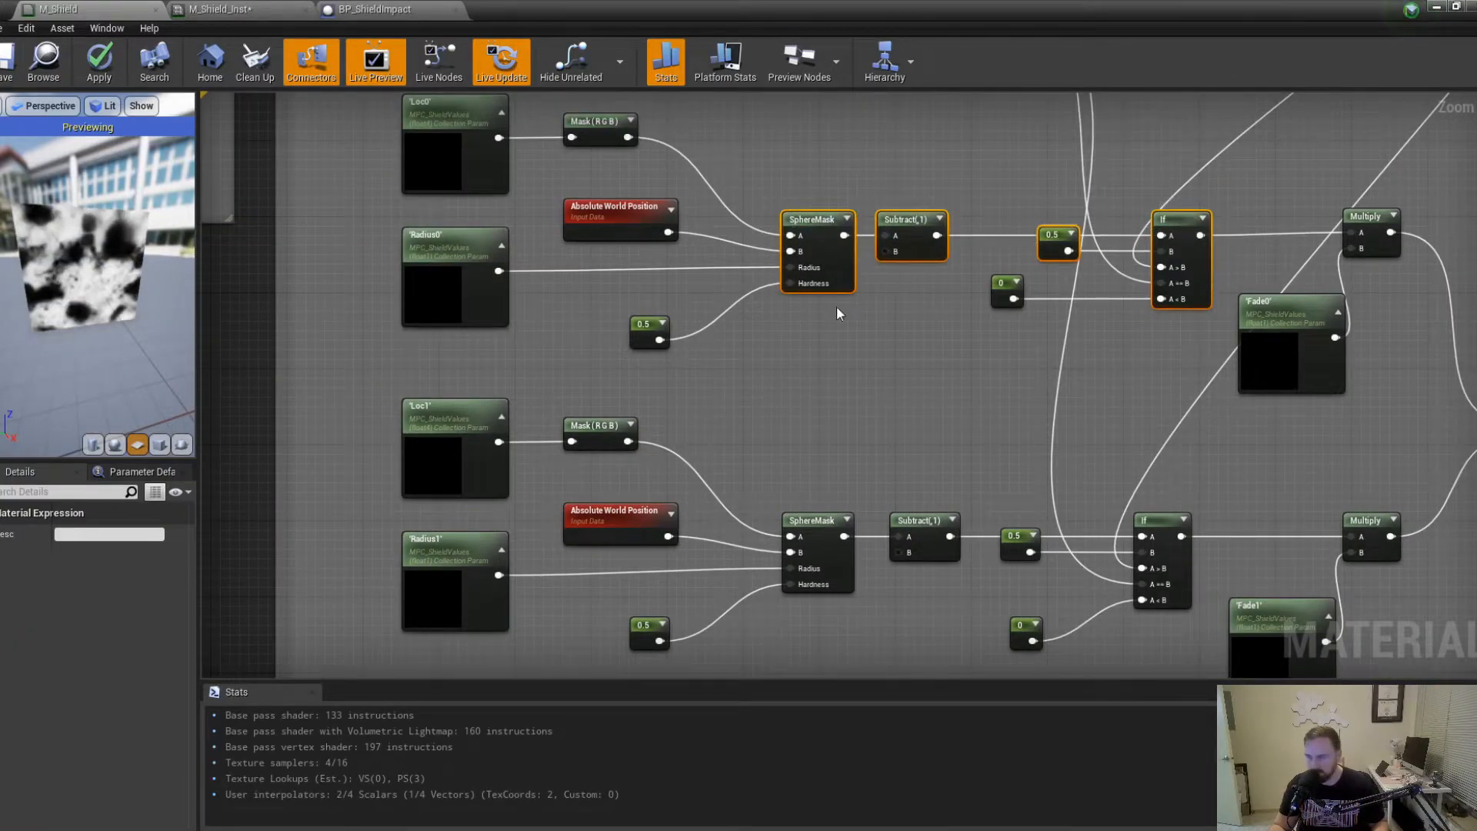
Start previewing the Add node that combines the two texture samples in the Textures group.
{"action": "scroll", "coordinate": [838, 338], "scroll_direction": "down", "scroll_amount": 1}
{"action": "right_click_drag", "start_coordinate": [804, 361], "coordinate": [1178, 503]}
{"action": "right_click", "coordinate": [623, 207]}
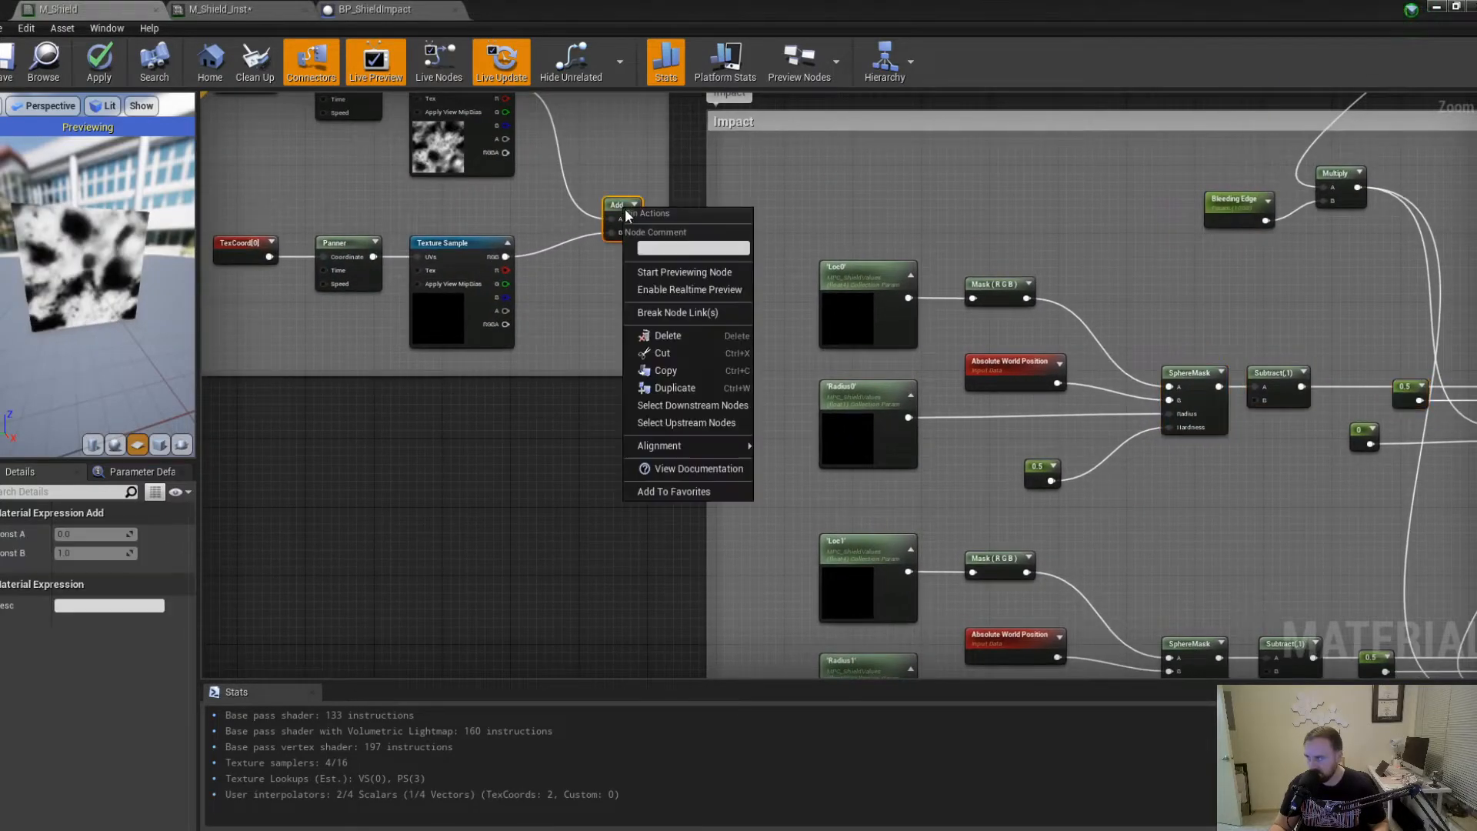
{"action": "left_click", "coordinate": [684, 272]}
{"action": "left_click_drag", "start_coordinate": [73, 302], "coordinate": [131, 309]}
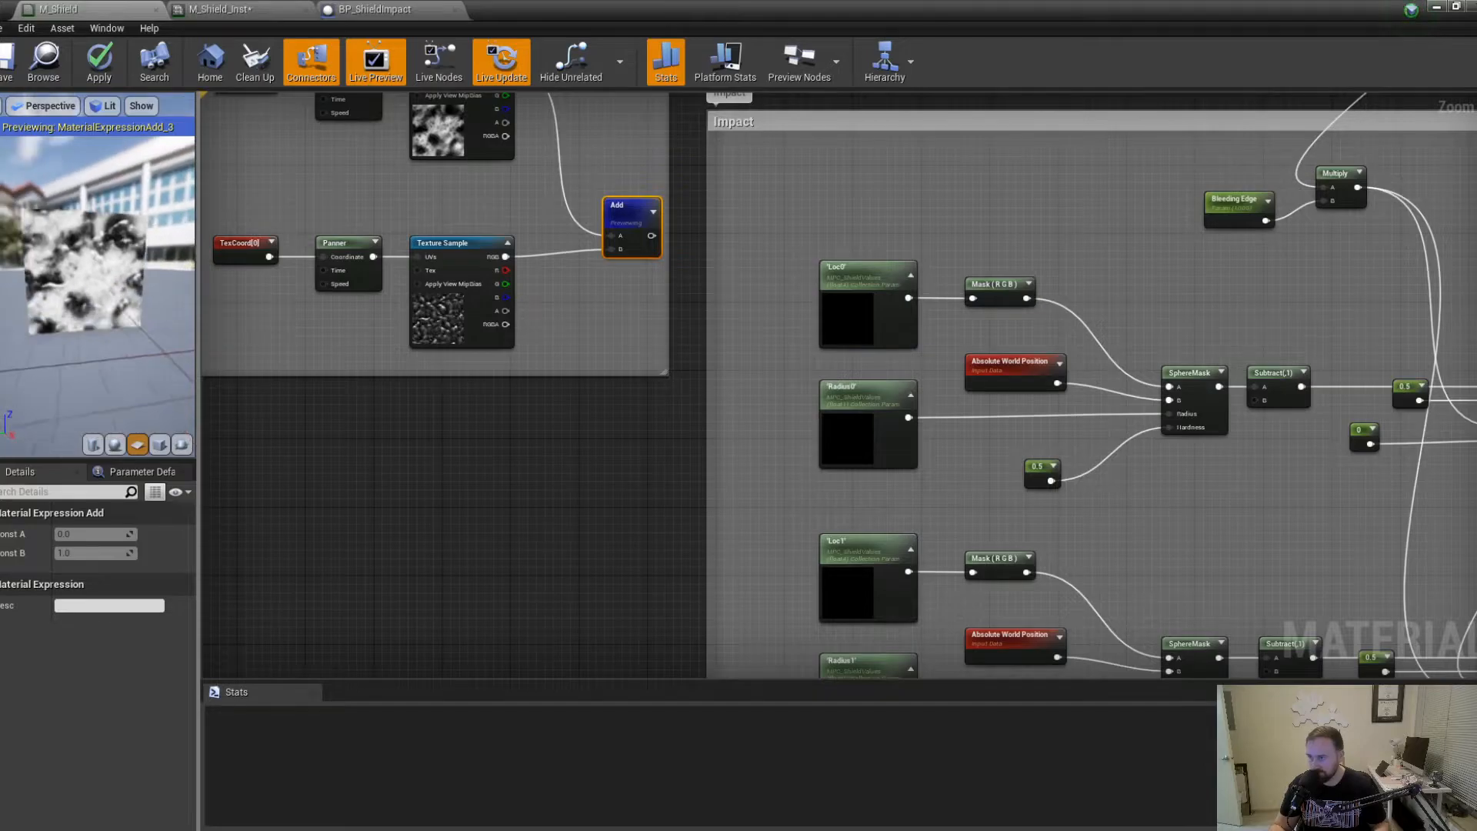
Stop the running game, maximize the M_Shield editor again, and examine the Add node's preview up close.
{"action": "double_click", "coordinate": [671, 24]}
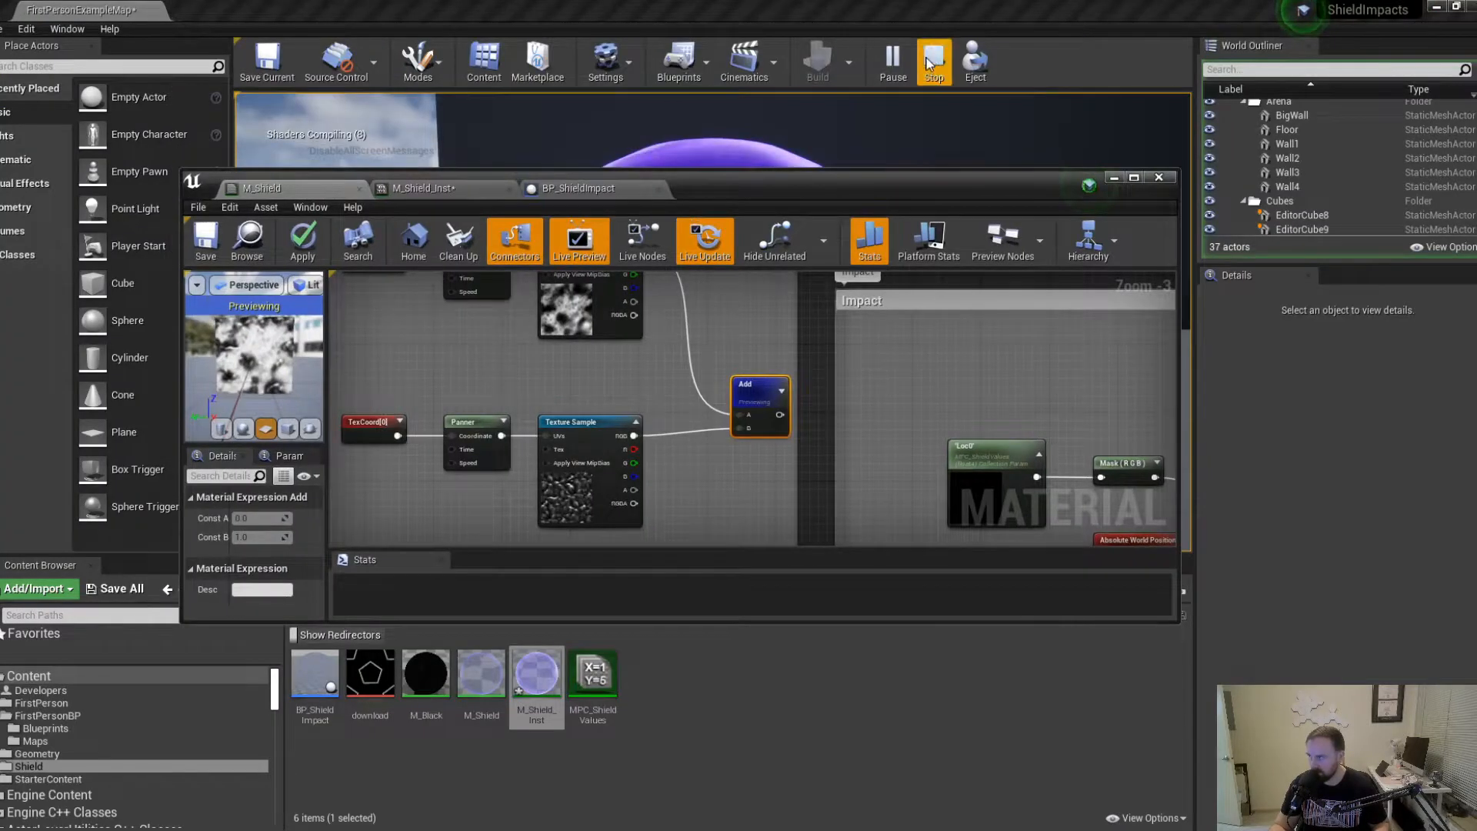
{"action": "left_click_drag", "start_coordinate": [768, 183], "coordinate": [741, 11]}
{"action": "double_click", "coordinate": [741, 12]}
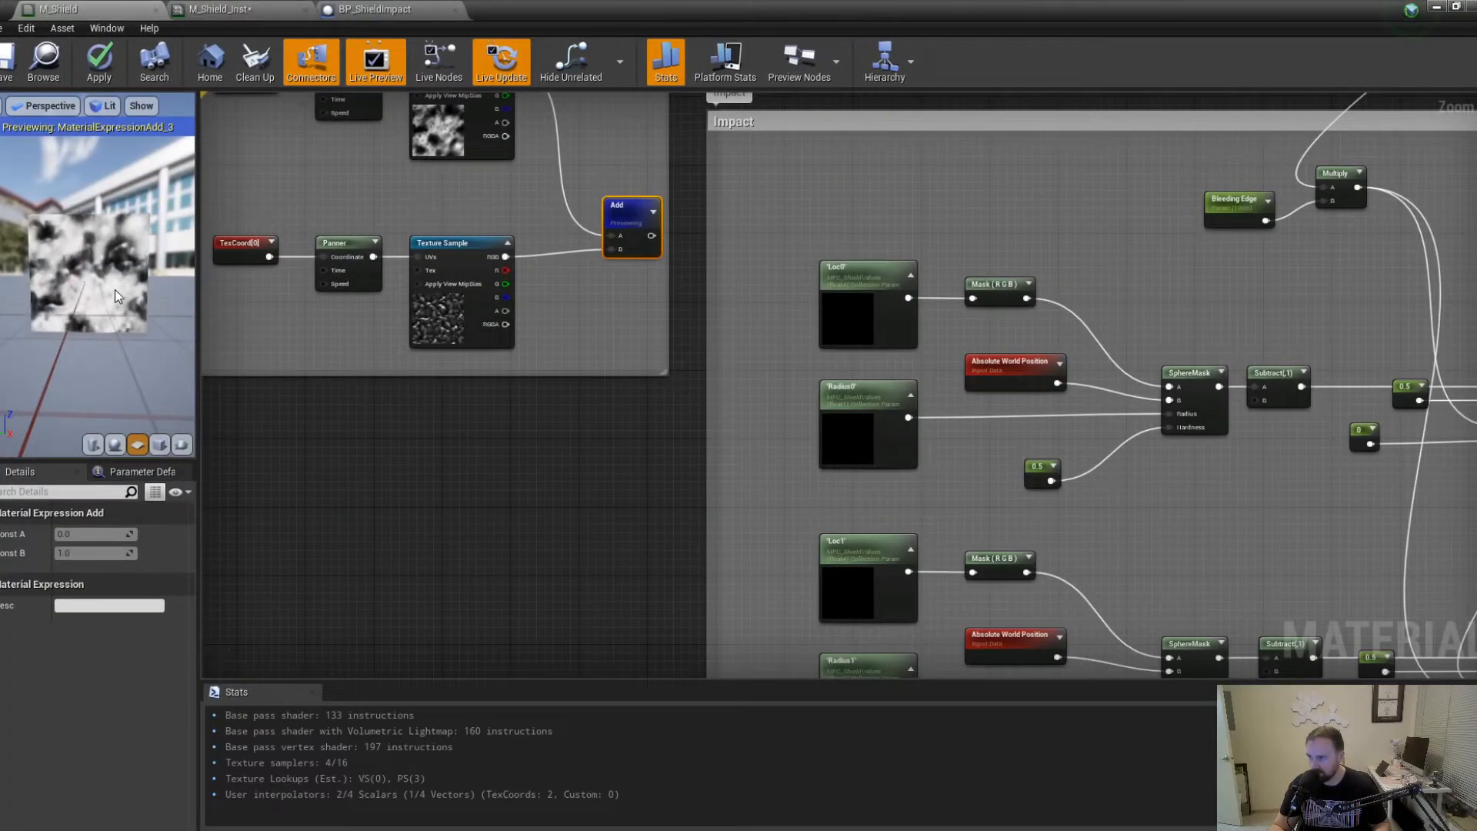
{"action": "scroll", "coordinate": [126, 307], "scroll_direction": "up", "scroll_amount": 3}
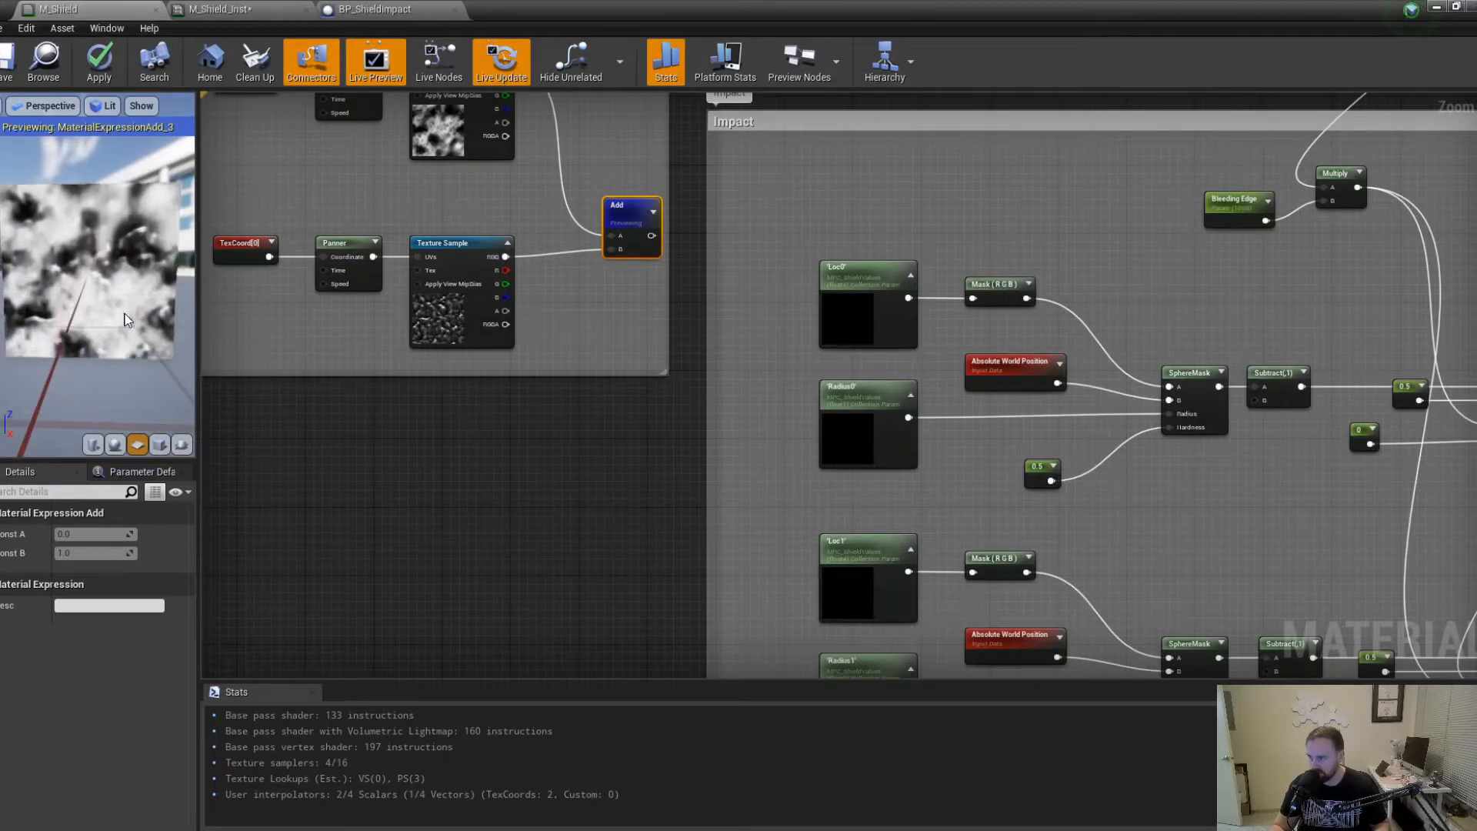
{"action": "left_click_drag", "start_coordinate": [89, 269], "coordinate": [143, 265]}
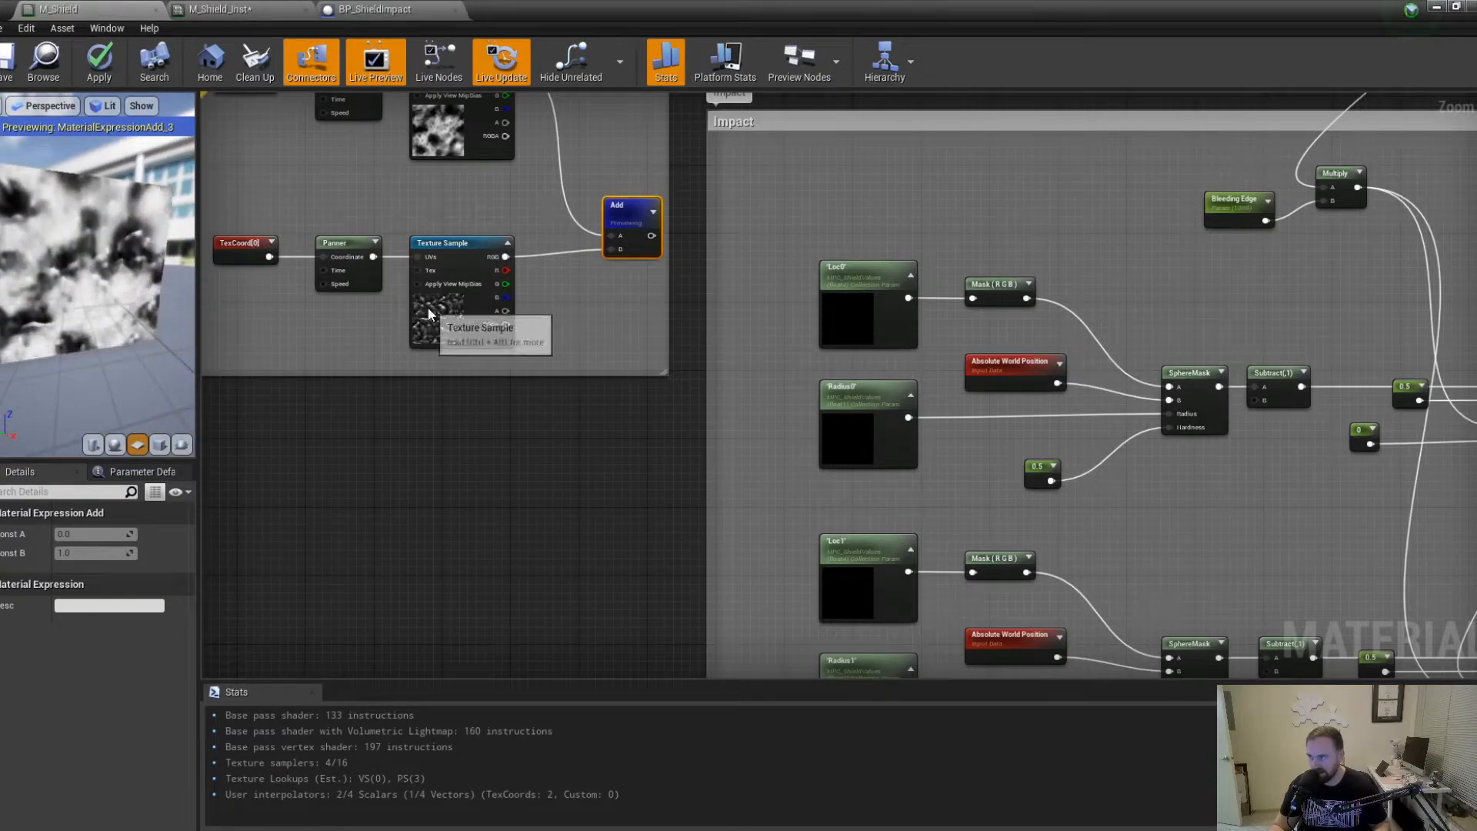
Set the lower texture's Panner to Speed X 0.5 and Speed Y 0, and examine the panning on the preview plane.
{"action": "left_click", "coordinate": [460, 321]}
{"action": "left_click", "coordinate": [336, 255]}
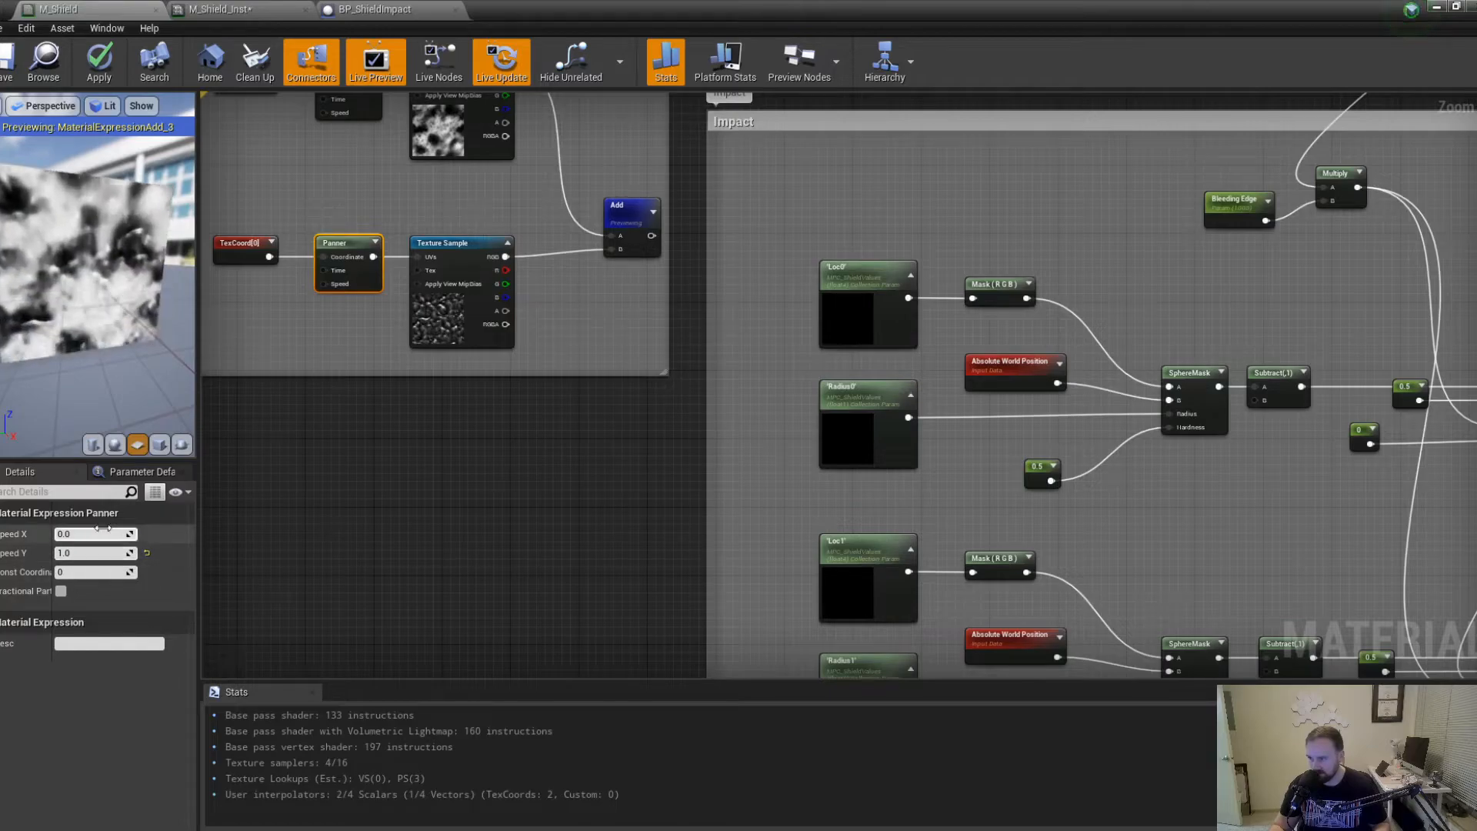
{"action": "left_click", "coordinate": [91, 551]}
{"action": "type", "text": "0"}
{"action": "key", "text": "Return"}
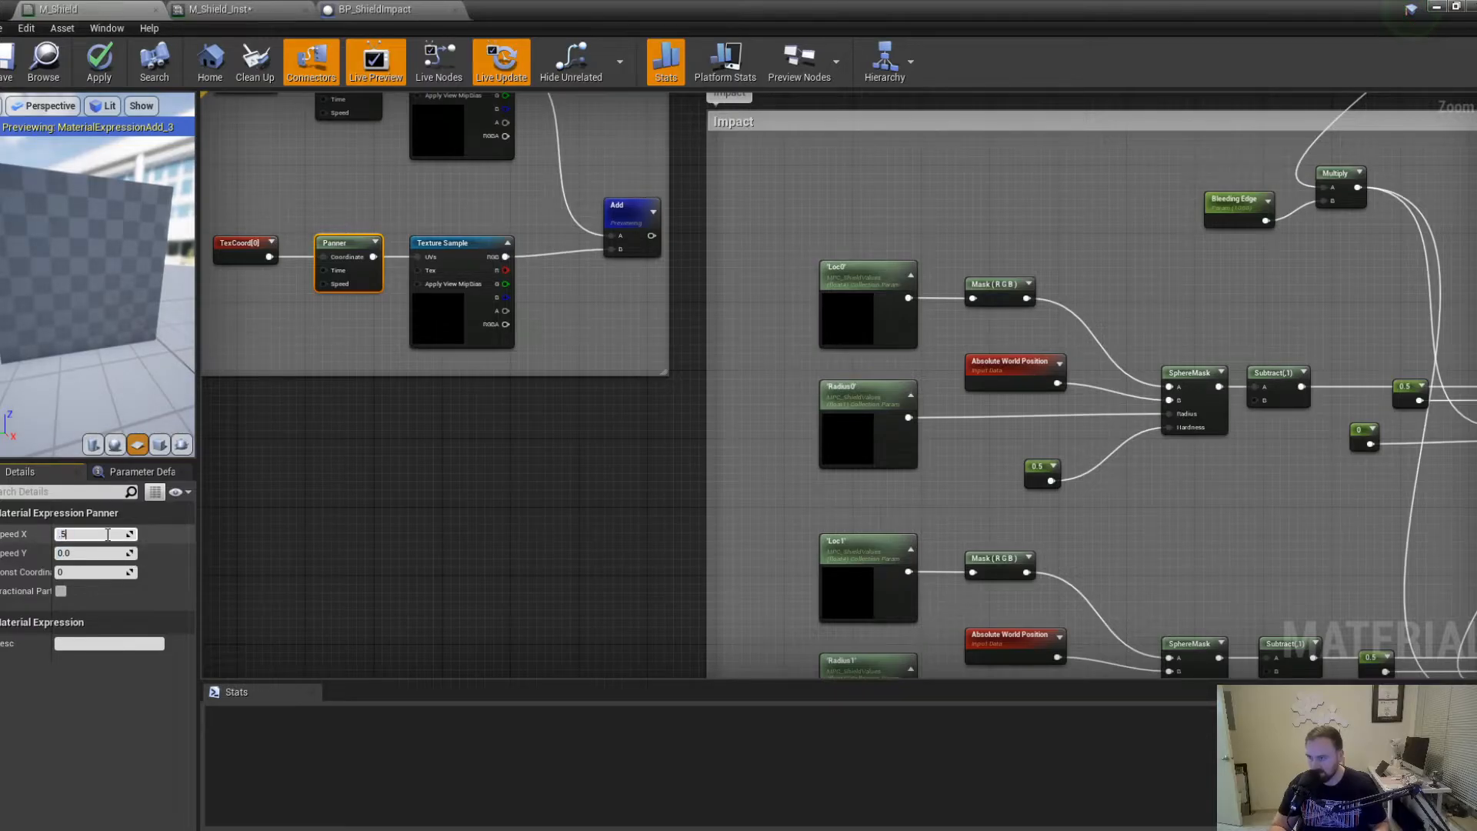
{"action": "left_click_drag", "start_coordinate": [104, 254], "coordinate": [99, 263]}
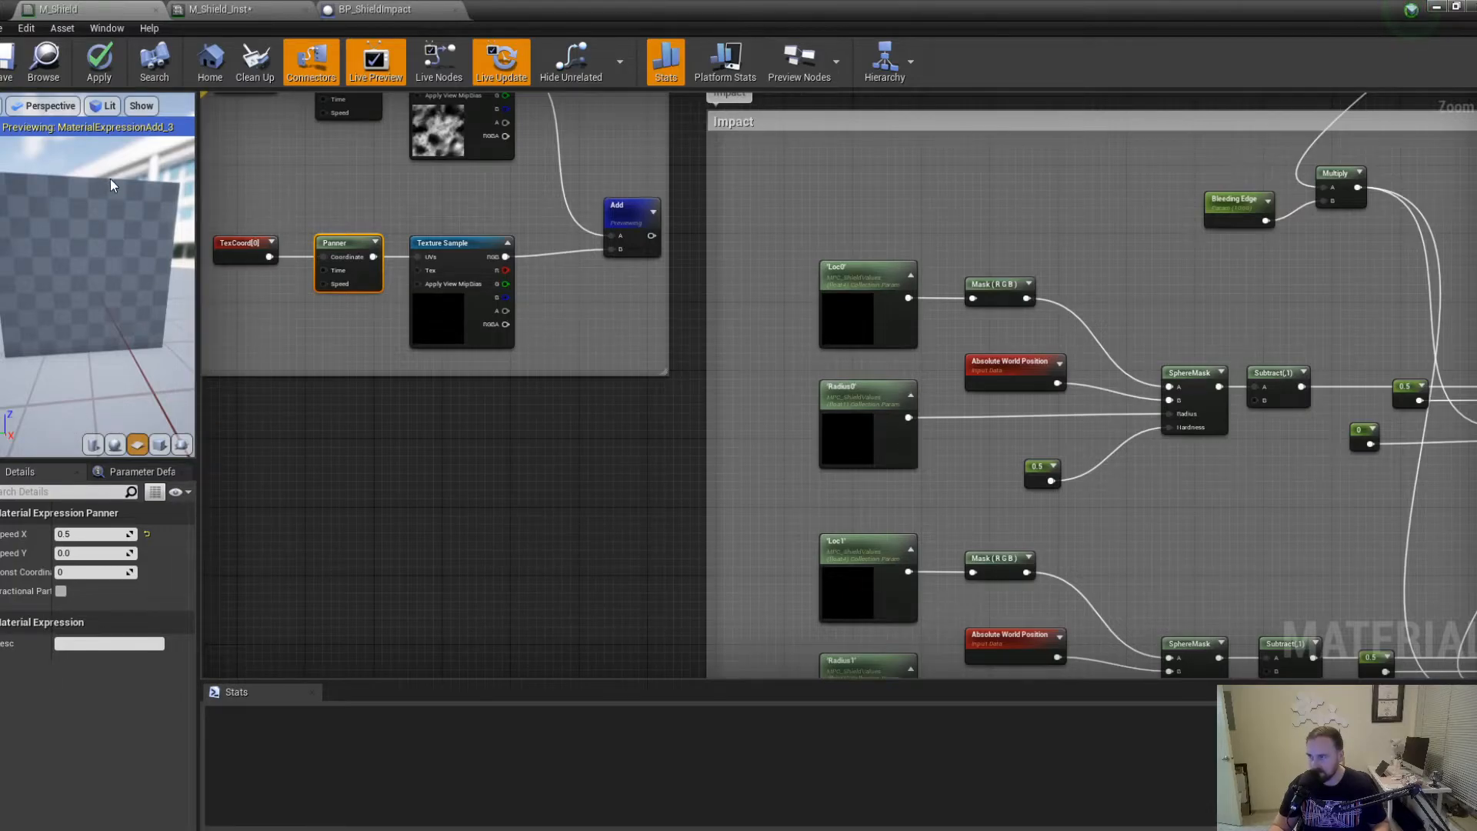
{"action": "left_click_drag", "start_coordinate": [103, 231], "coordinate": [51, 244]}
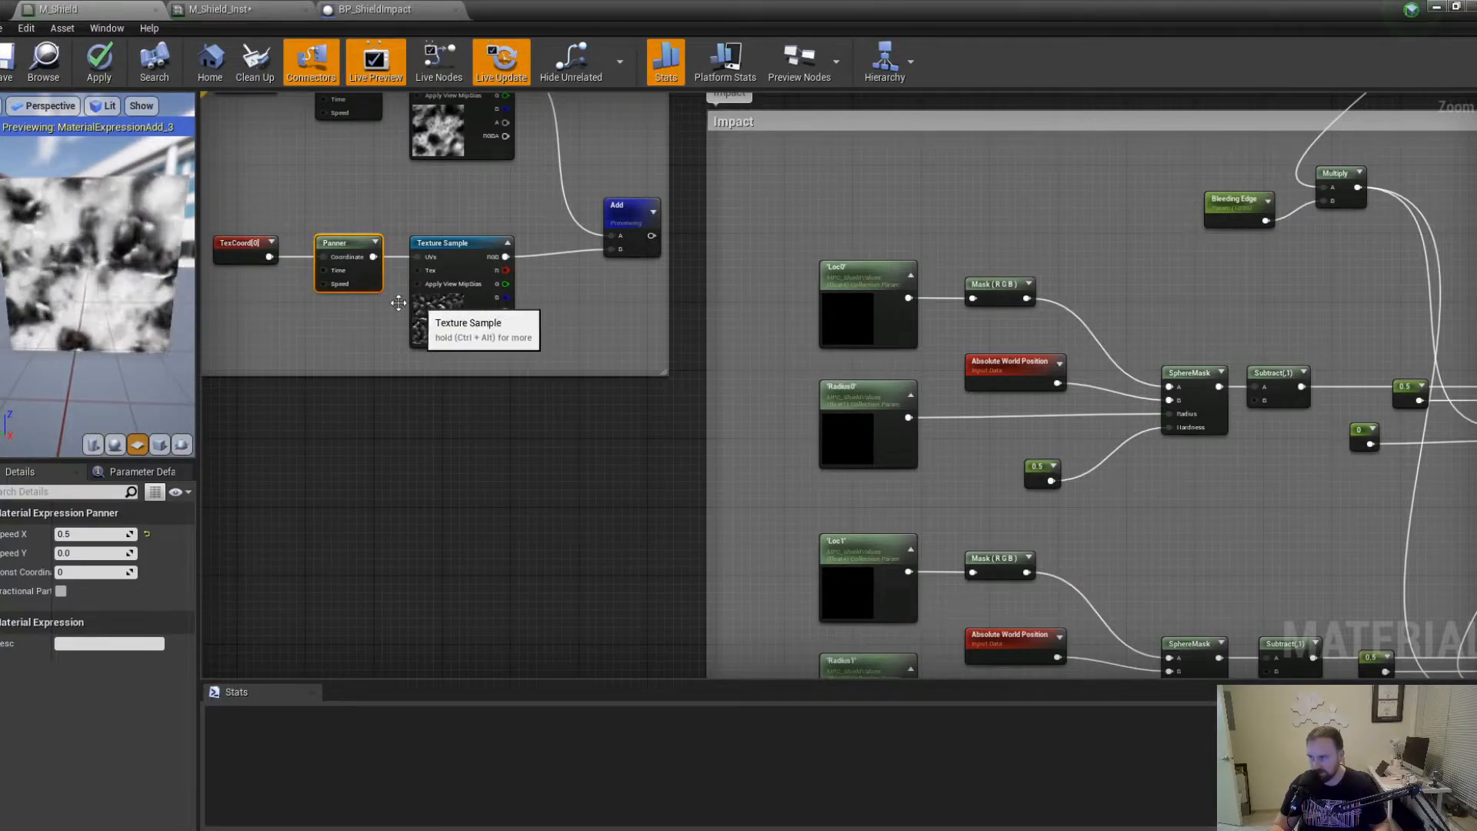
Connect the textures' Add output to input B of both Subtract nodes in the Impact group.
{"action": "right_click_drag", "start_coordinate": [628, 319], "coordinate": [444, 308]}
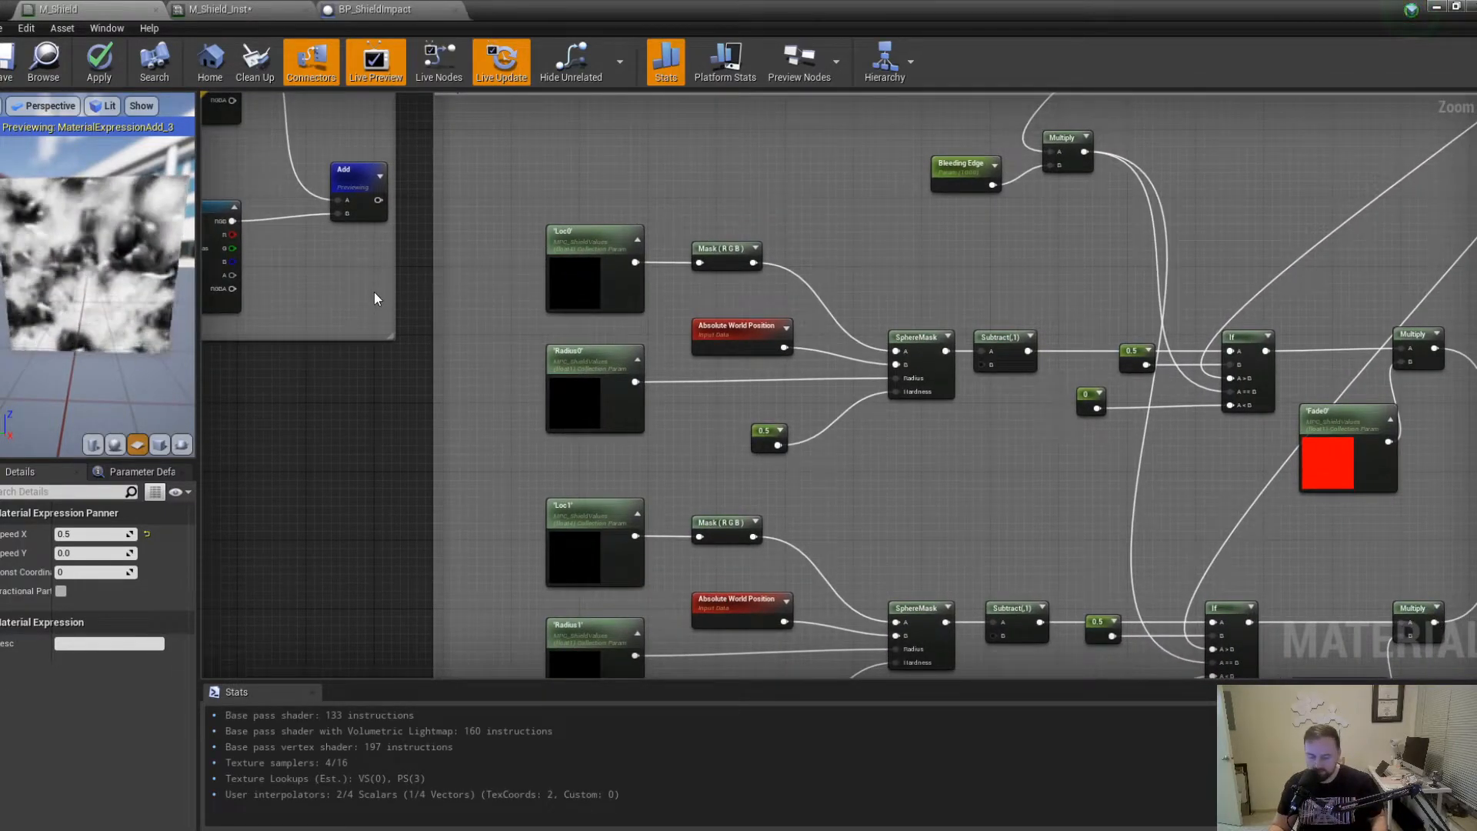
{"action": "left_click_drag", "start_coordinate": [378, 200], "coordinate": [799, 350]}
{"action": "left_click_drag", "start_coordinate": [976, 364], "coordinate": [985, 363]}
{"action": "left_click_drag", "start_coordinate": [378, 200], "coordinate": [999, 584]}
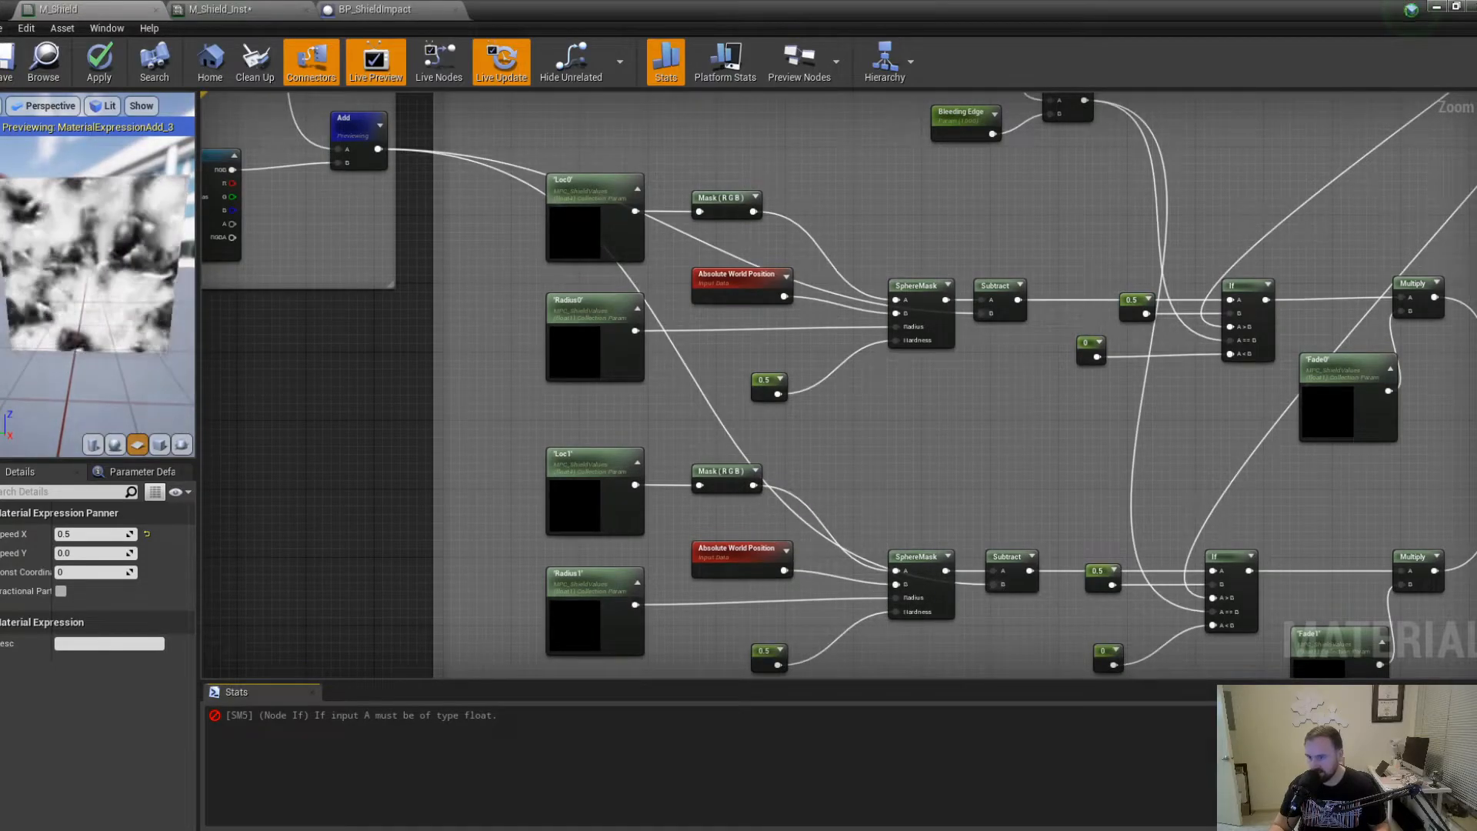
Try to save the shield material, and straighten the connections between the upper TexCoord, Panner and Texture Sample nodes in the Textures group.
{"action": "key", "text": "ctrl+s"}
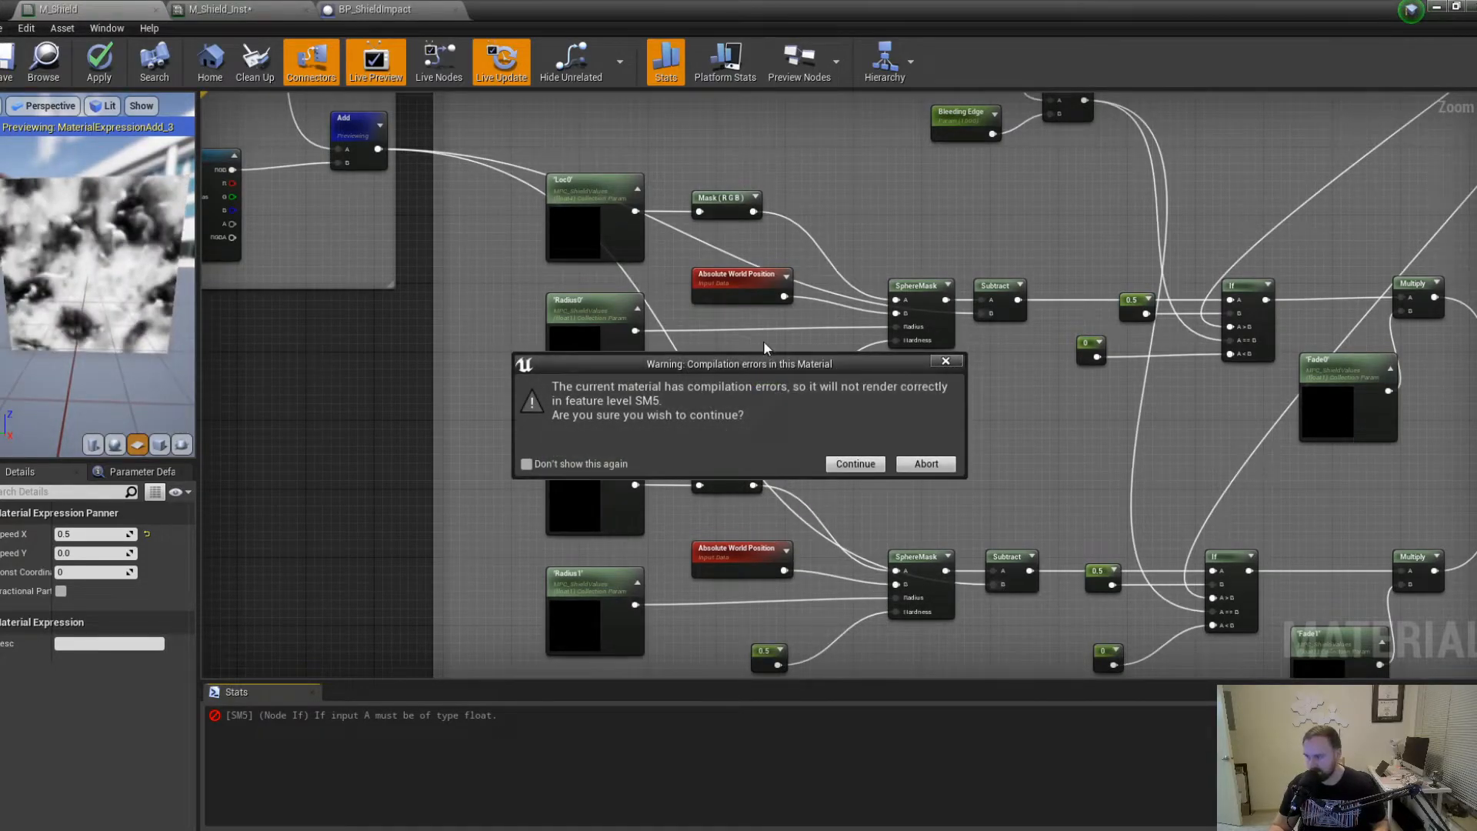
{"action": "left_click", "coordinate": [943, 361]}
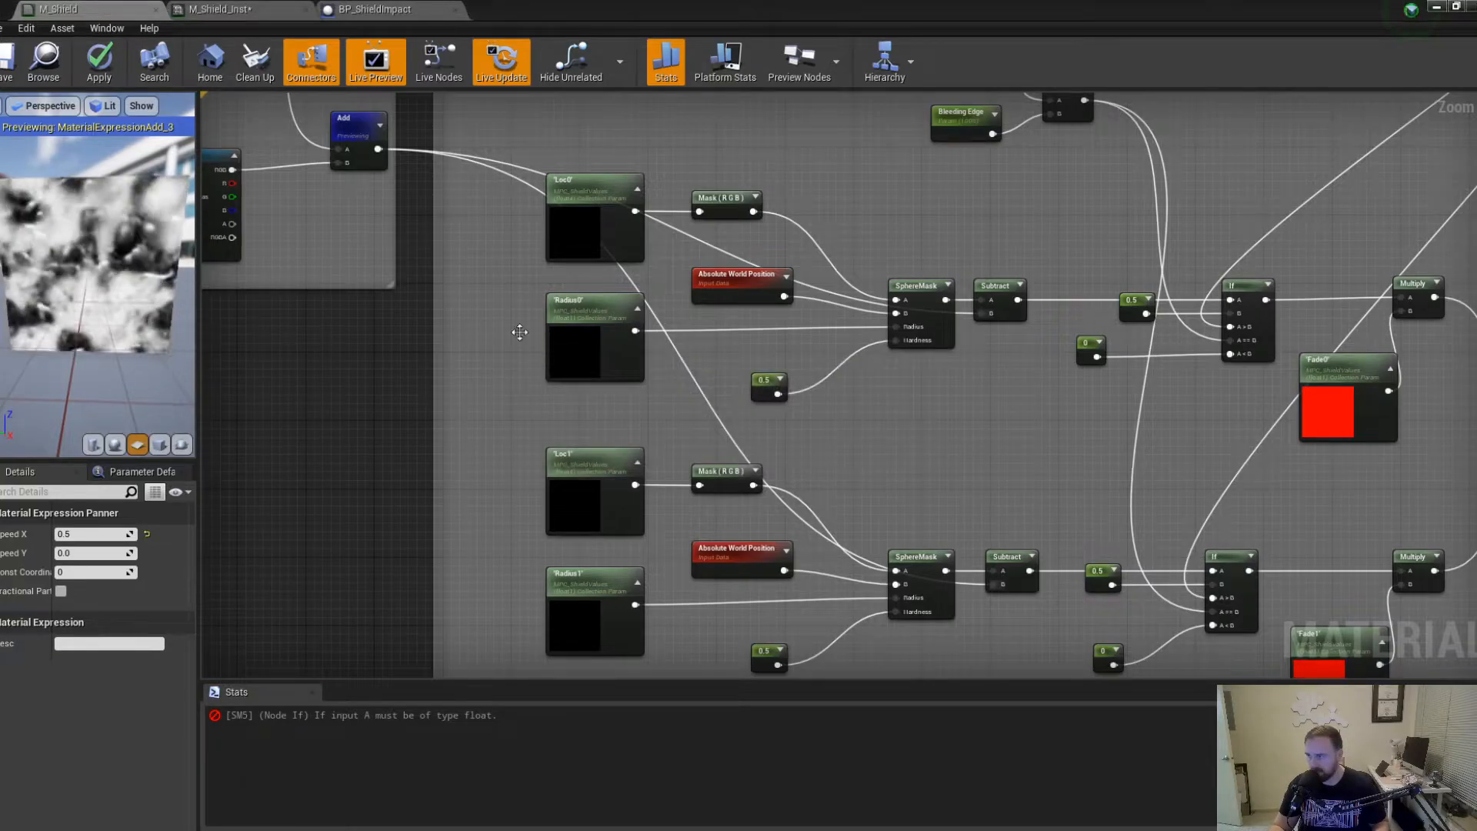
{"action": "right_click_drag", "start_coordinate": [245, 347], "coordinate": [540, 676]}
{"action": "left_click", "coordinate": [448, 383]}
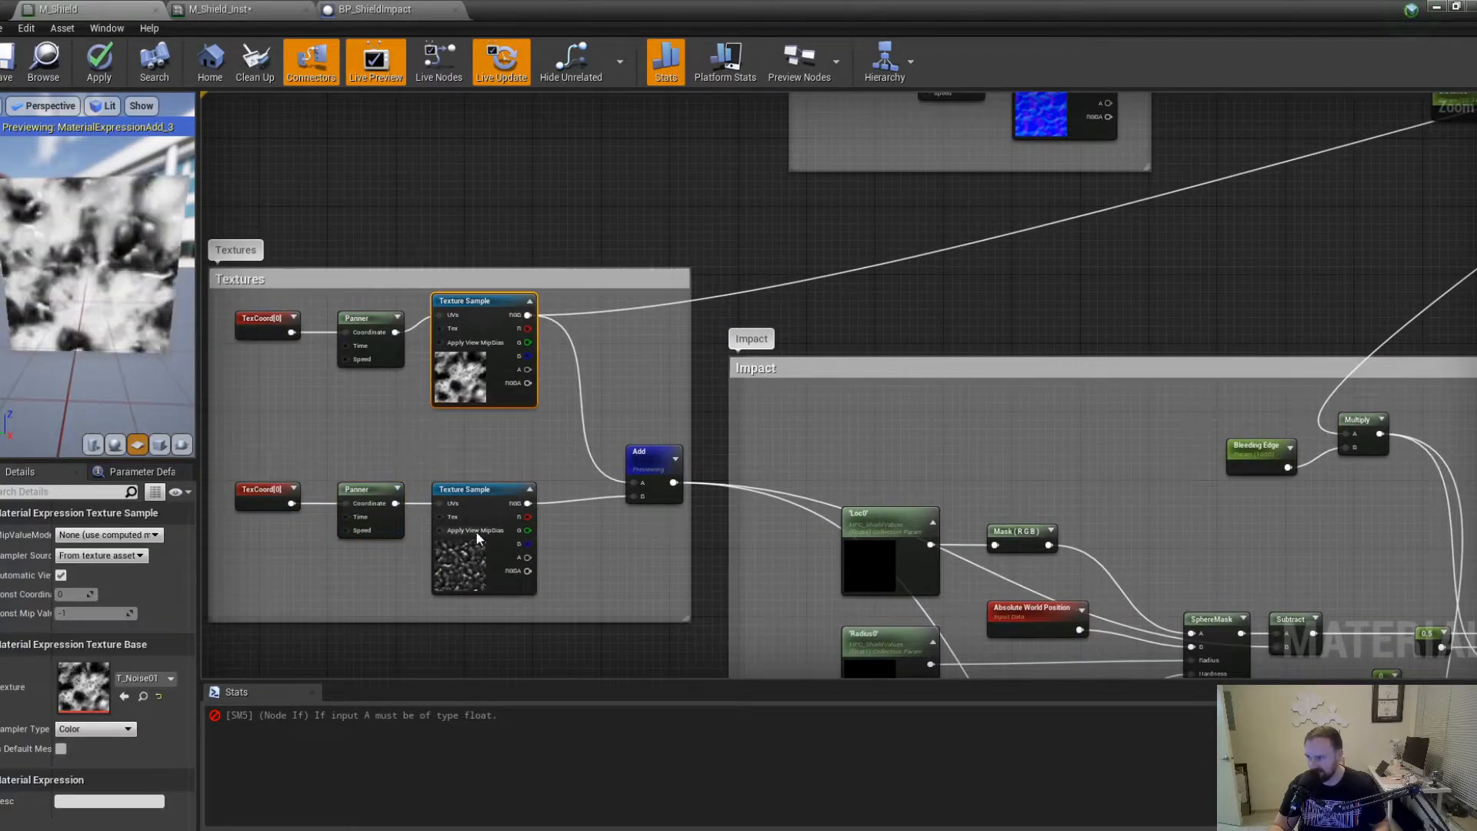
{"action": "left_click_drag", "start_coordinate": [504, 354], "coordinate": [504, 356]}
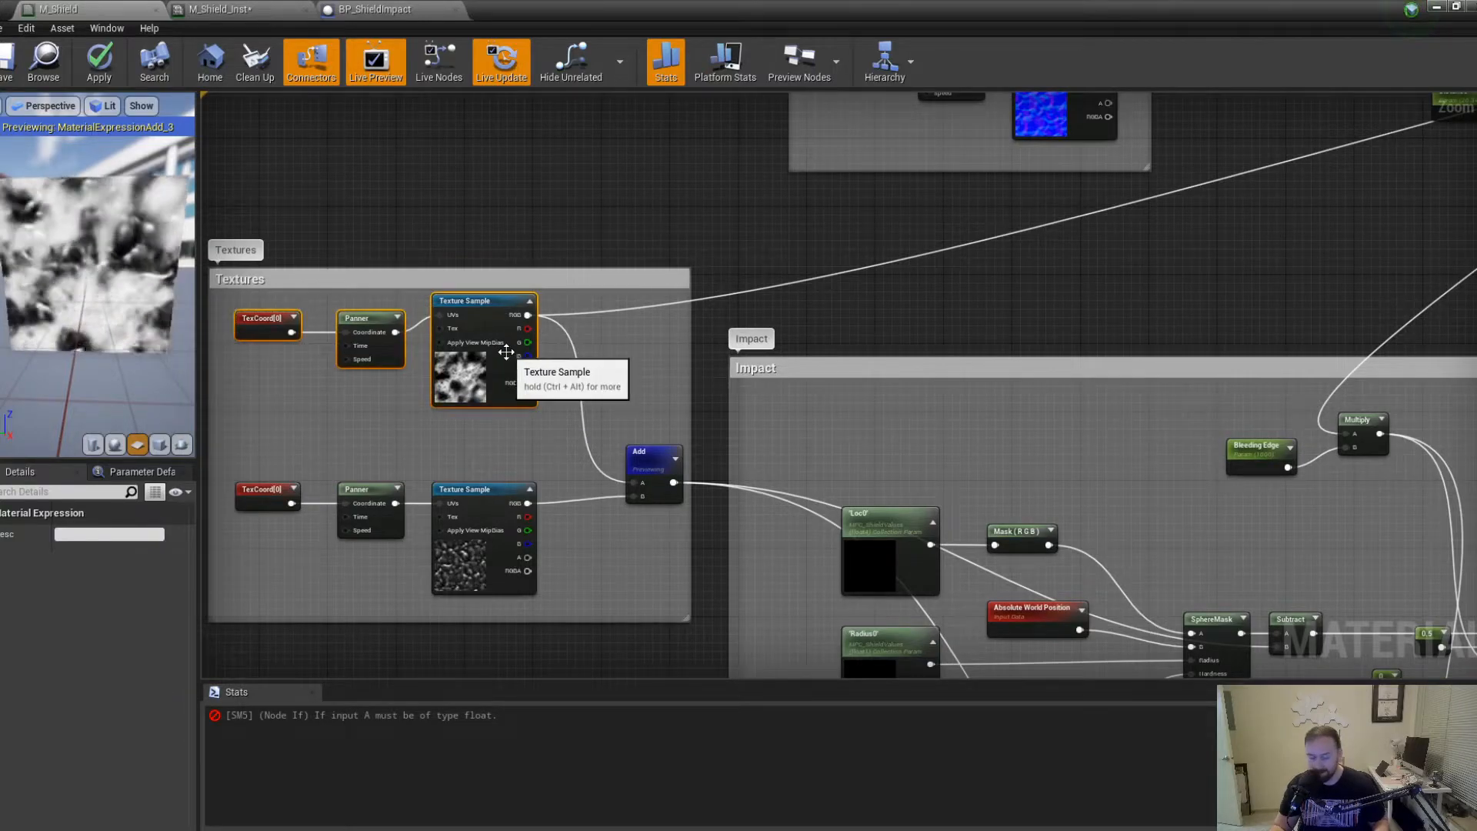
{"action": "key", "text": "q"}
{"action": "right_click_drag", "start_coordinate": [791, 556], "coordinate": [940, 455]}
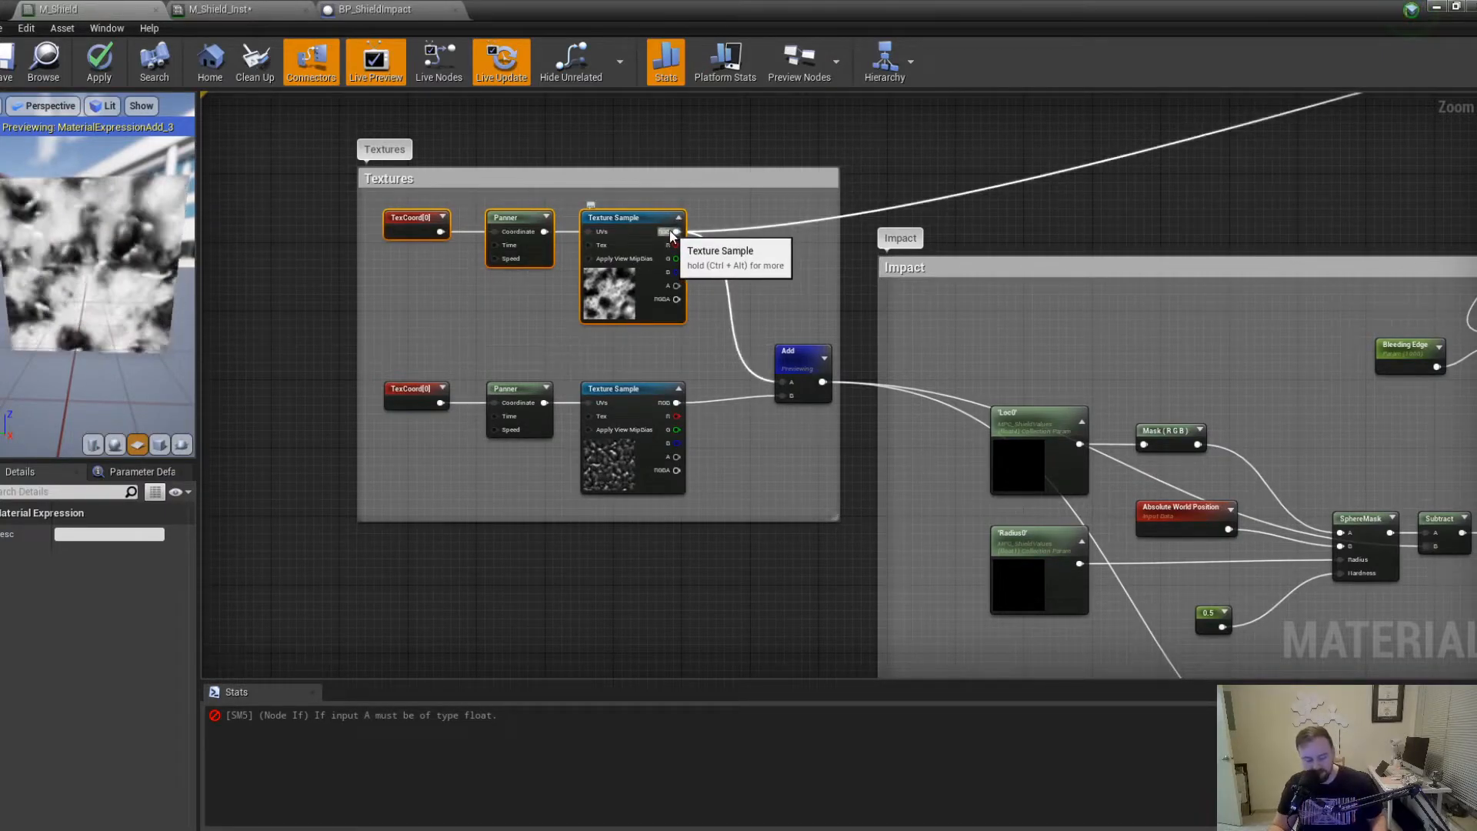
Move the outgoing connections of both Texture Samples in the Textures group from their RGB outputs to their R outputs.
{"action": "mouse_move", "coordinate": [677, 232]}
{"action": "left_mouse_down", "text": "ctrl"}
{"action": "mouse_move", "coordinate": [687, 248]}
{"action": "mouse_move", "coordinate": [752, 230]}
{"action": "mouse_move", "coordinate": [703, 224]}
{"action": "mouse_move", "coordinate": [722, 266]}
{"action": "mouse_move", "coordinate": [788, 224]}
{"action": "mouse_move", "coordinate": [729, 270]}
{"action": "mouse_move", "coordinate": [678, 254]}
{"action": "left_mouse_up", "text": "ctrl"}
{"action": "mouse_move", "coordinate": [676, 404]}
{"action": "left_mouse_down", "text": "ctrl"}
{"action": "mouse_move", "coordinate": [702, 421]}
{"action": "mouse_move", "coordinate": [677, 417]}
{"action": "left_mouse_up", "text": "ctrl"}
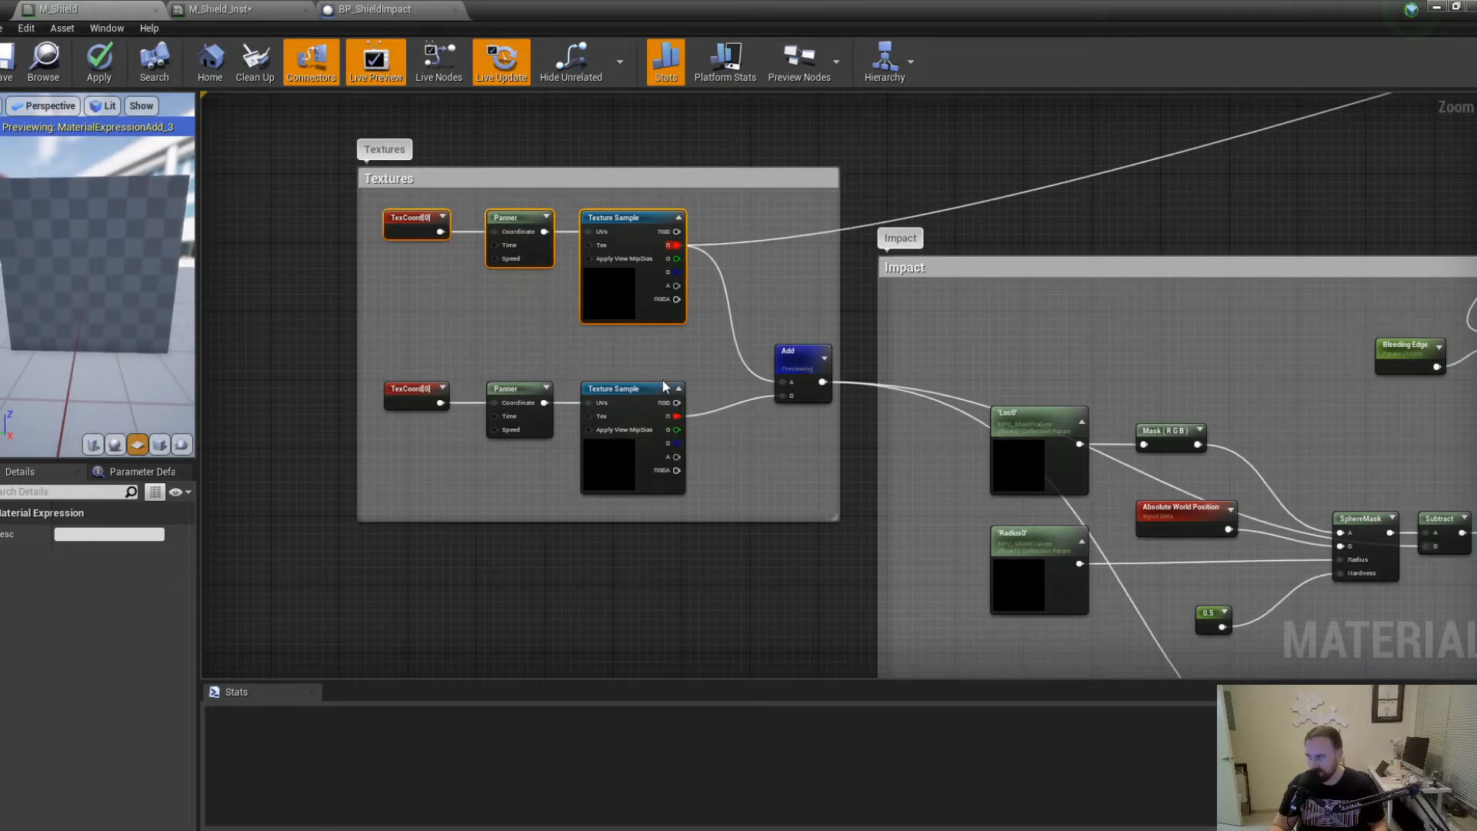
{"action": "right_click_drag", "start_coordinate": [991, 543], "coordinate": [574, 250]}
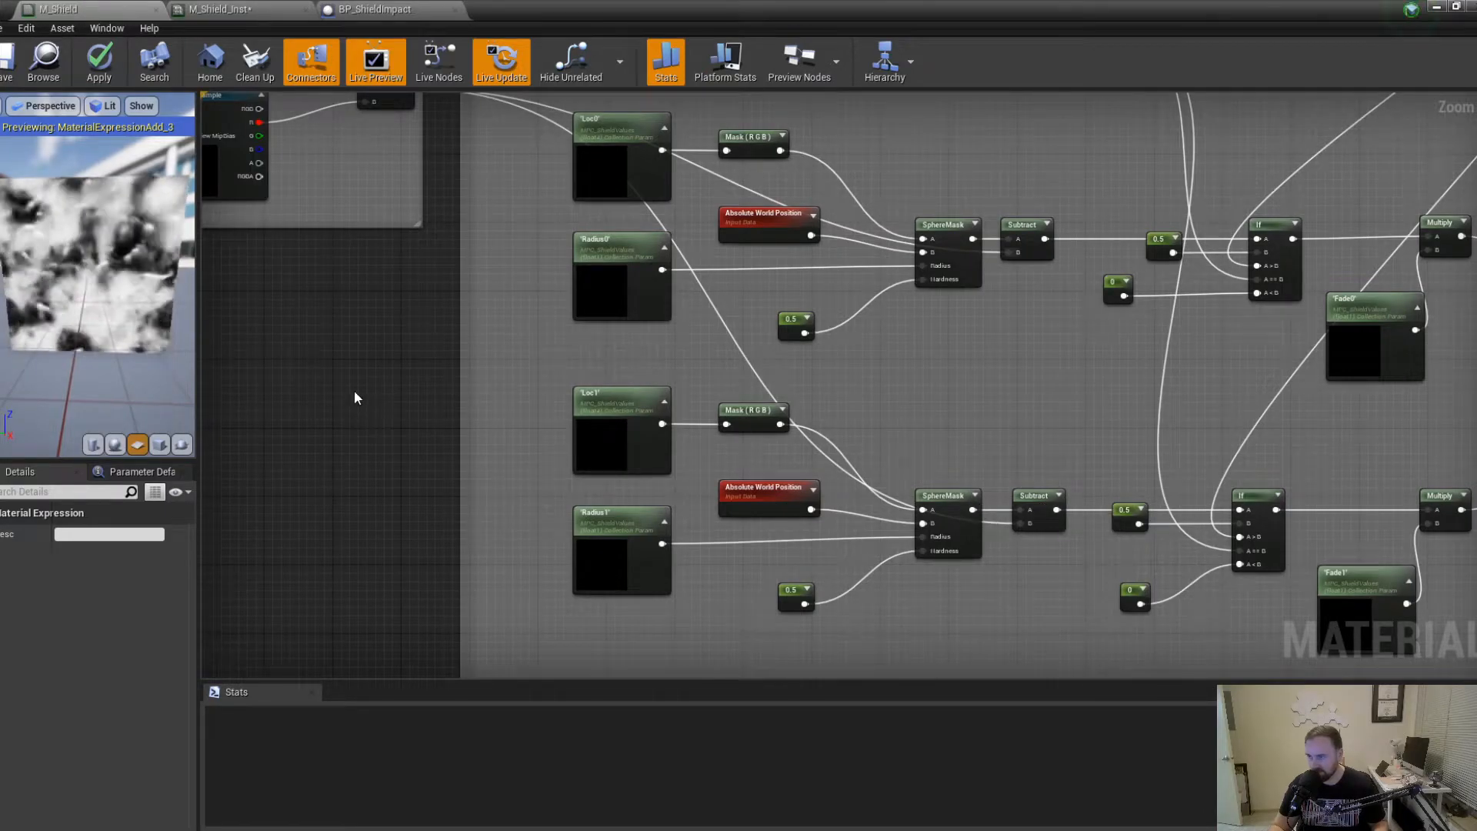
{"action": "right_click_drag", "start_coordinate": [353, 394], "coordinate": [519, 585]}
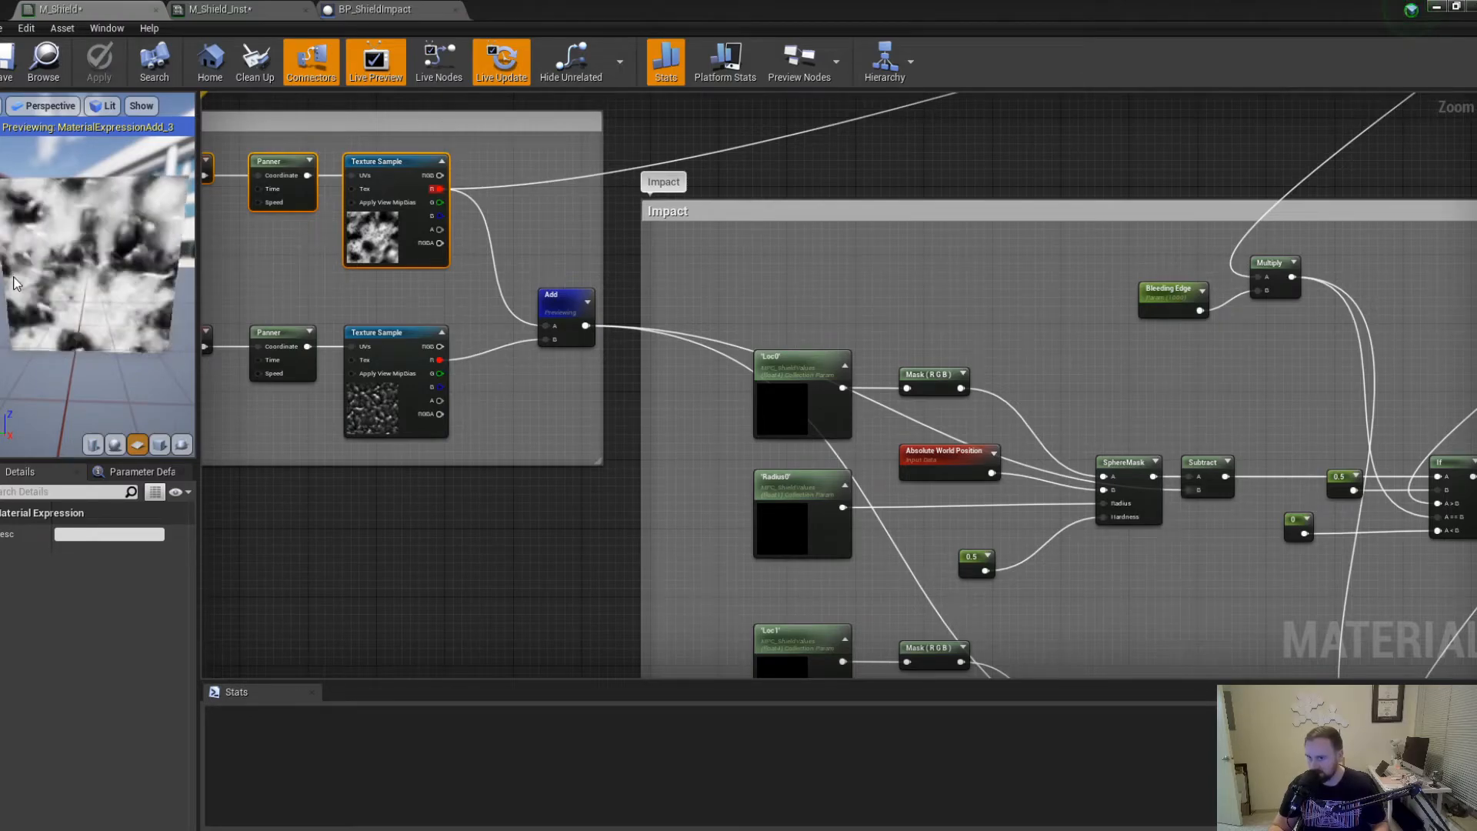
Move the asset editor window aside to reach the FirstPersonExampleMap level and start playing it in the viewport.
{"action": "left_click", "coordinate": [381, 8]}
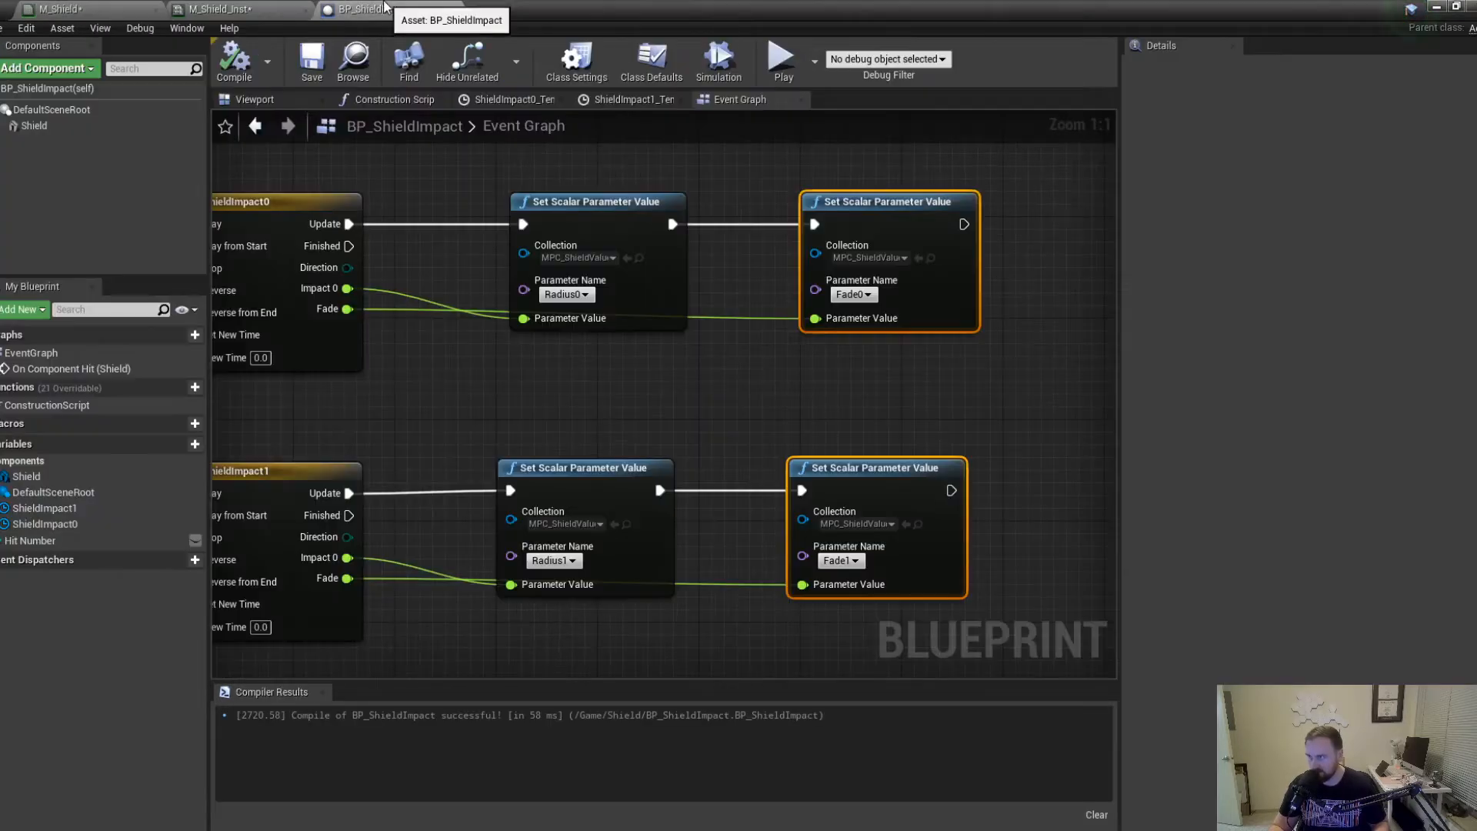
{"action": "left_click_drag", "start_coordinate": [567, 6], "coordinate": [0, 259]}
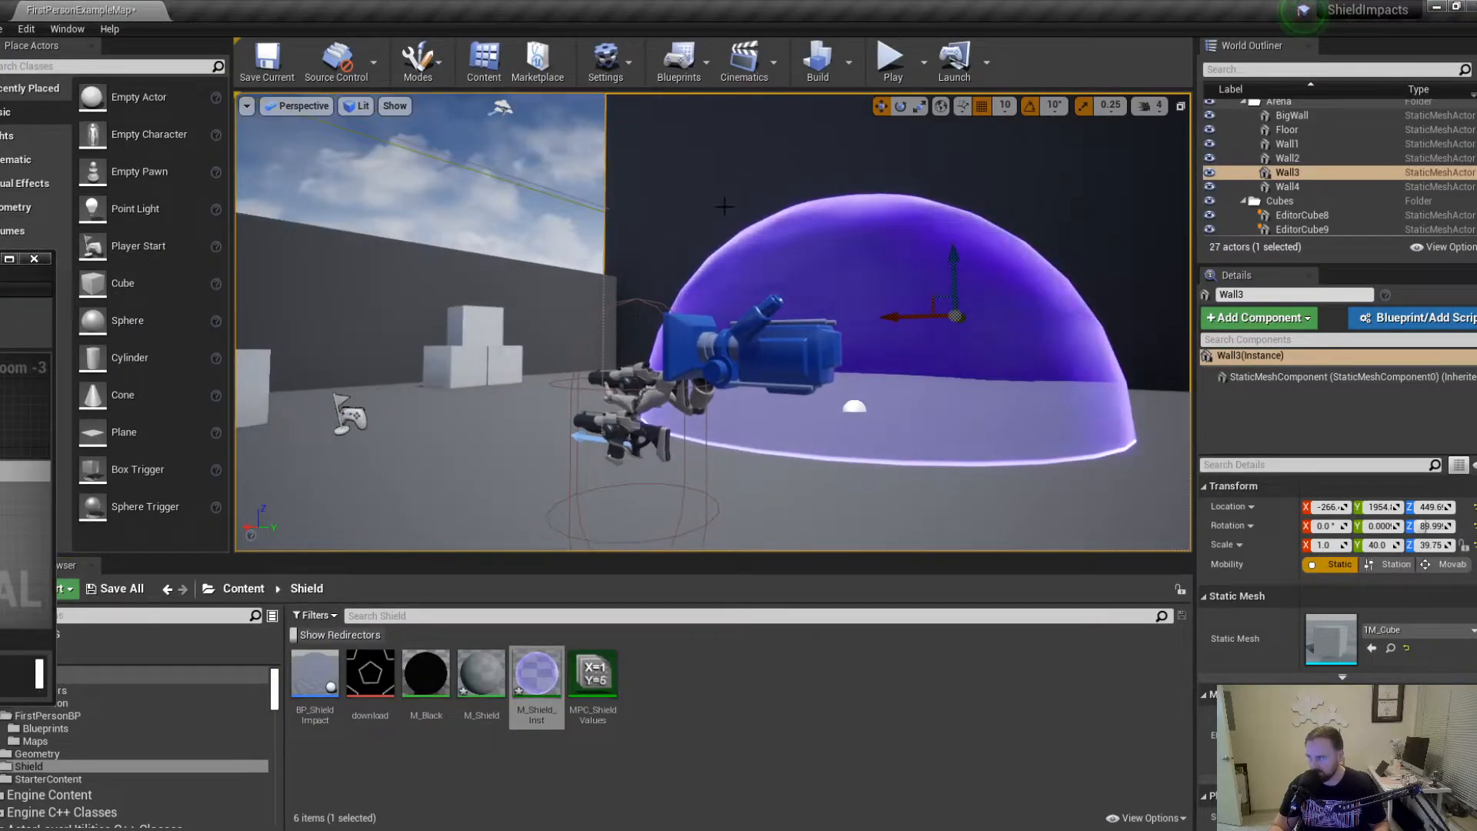
{"action": "left_click", "coordinate": [891, 60]}
{"action": "left_click", "coordinate": [839, 96]}
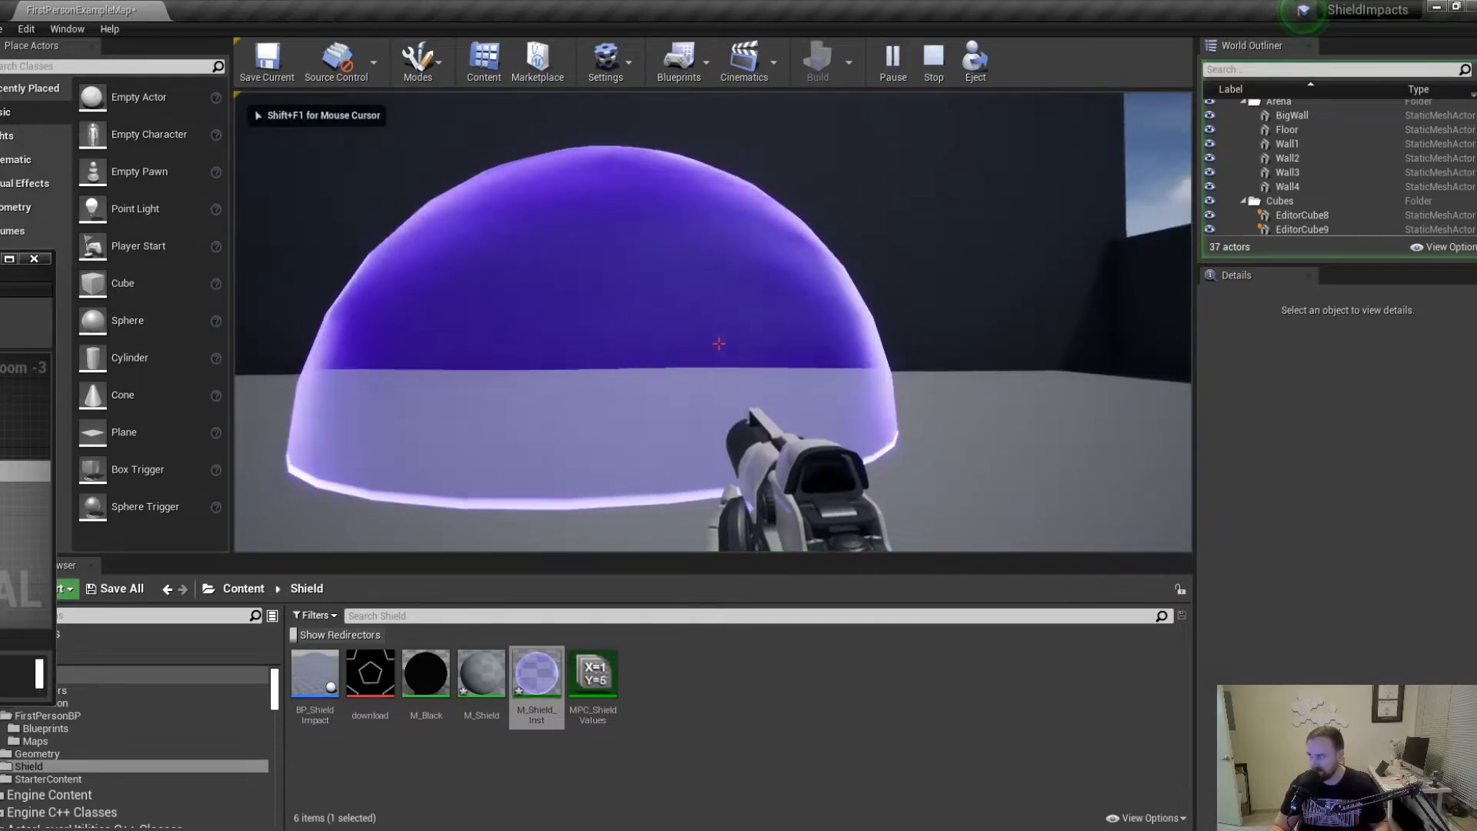
{"action": "left_click", "coordinate": [838, 96]}
Walk around the shield dome and shoot it from several distances and angles to examine the impact effect's edges.
{"action": "left_click", "coordinate": [718, 343]}
{"action": "left_click", "coordinate": [719, 344]}
{"action": "left_click", "coordinate": [718, 343]}
{"action": "key", "text": "w"}
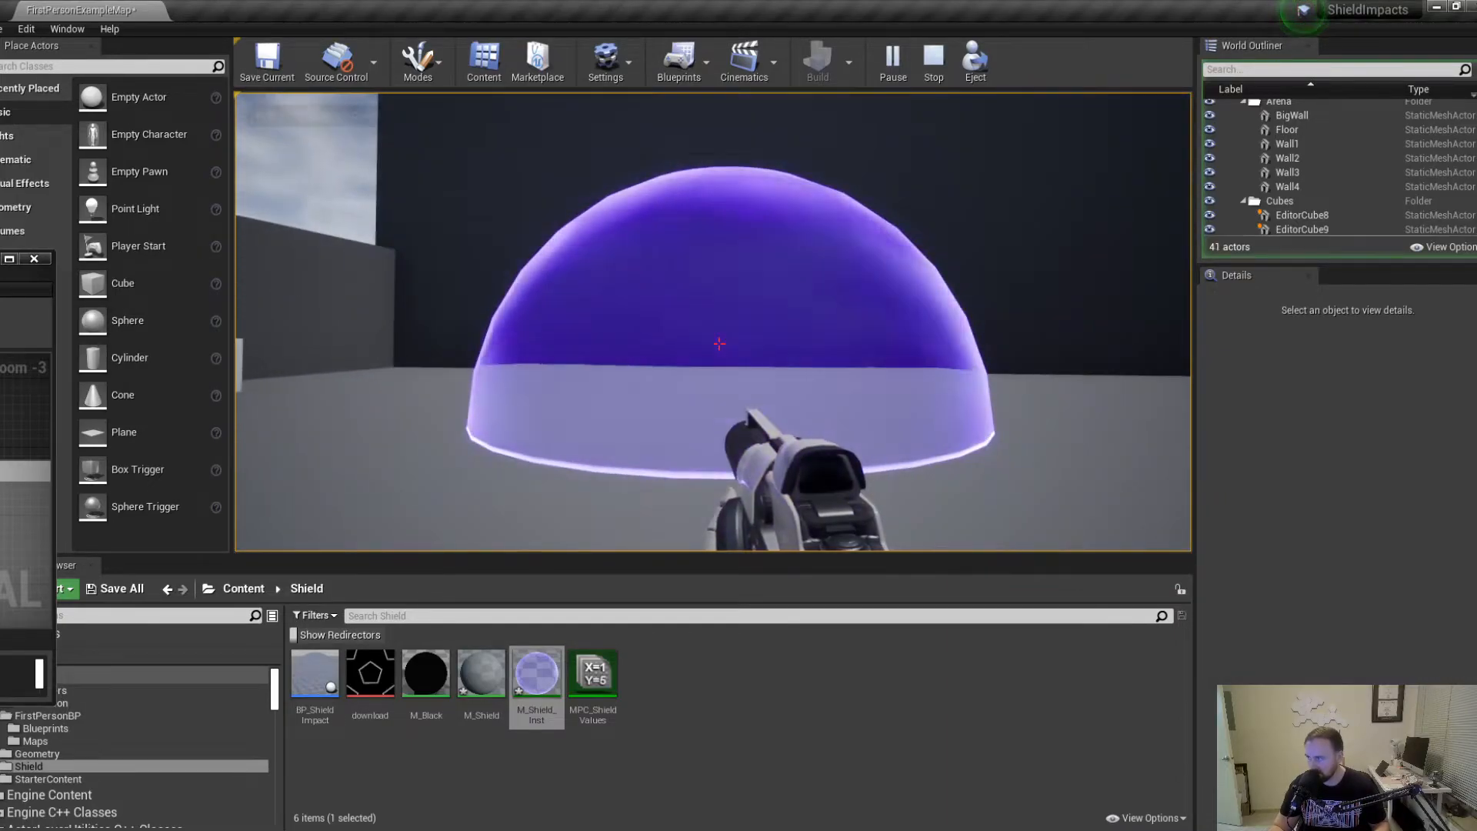
{"action": "left_click", "coordinate": [719, 343]}
{"action": "key", "text": "w"}
{"action": "left_click", "coordinate": [719, 343]}
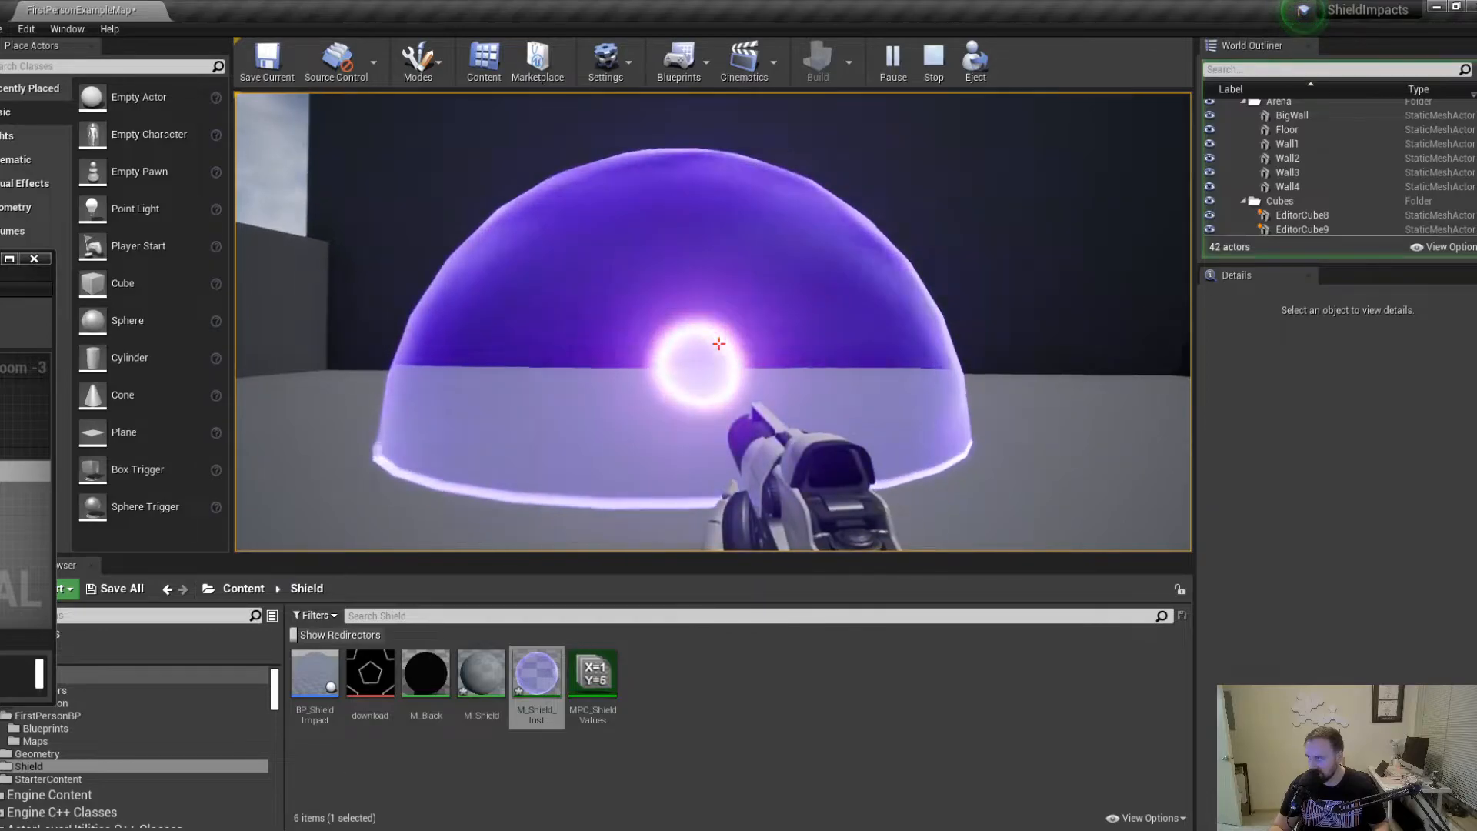
{"action": "key", "text": "d"}
{"action": "left_click", "coordinate": [718, 343]}
{"action": "key", "text": "a"}
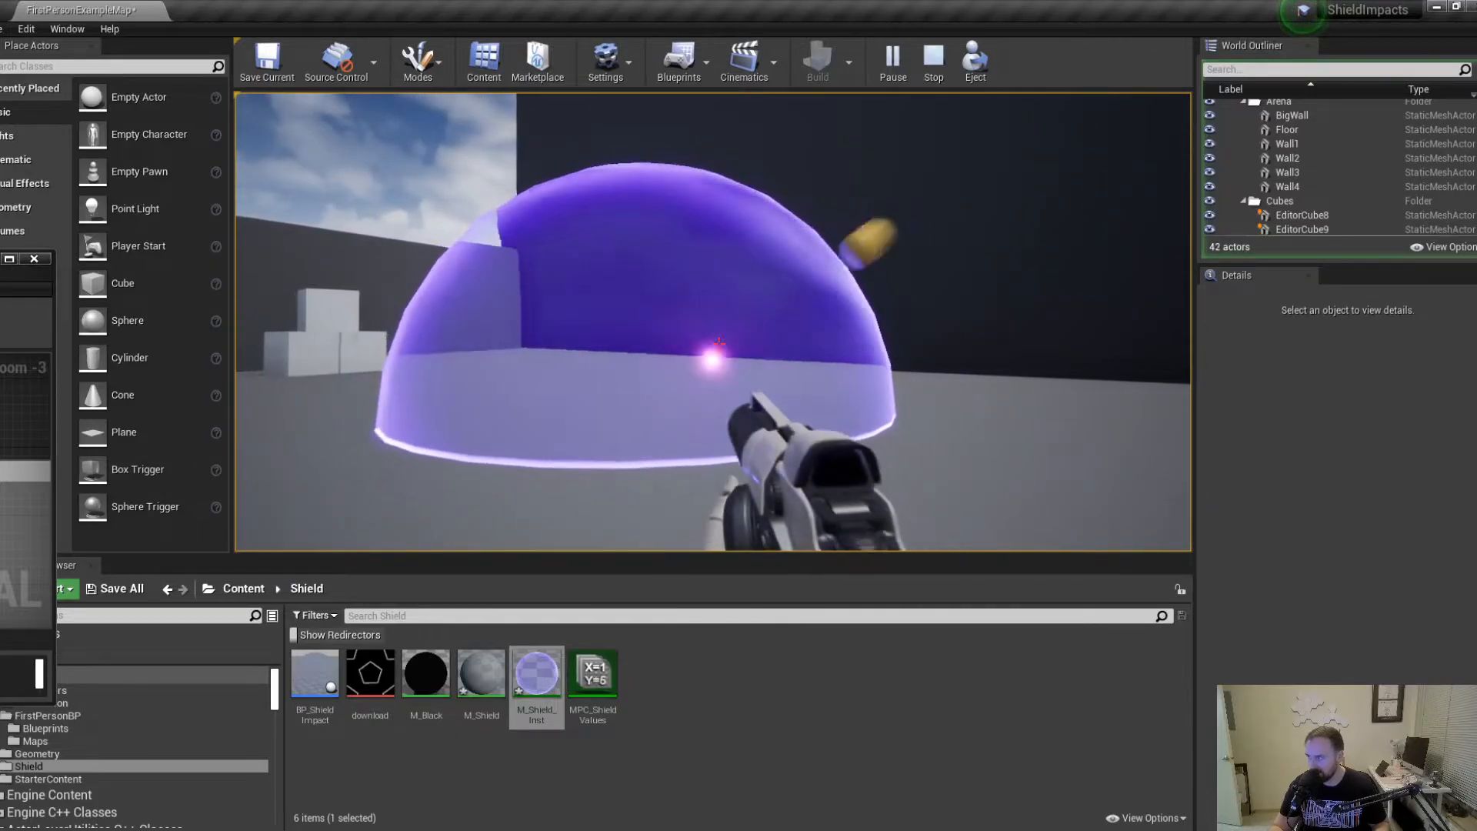
{"action": "key", "text": "s"}
{"action": "left_click", "coordinate": [719, 343]}
{"action": "left_click", "coordinate": [718, 343]}
{"action": "left_click", "coordinate": [719, 343]}
{"action": "left_click", "coordinate": [718, 343]}
{"action": "key", "text": "d"}
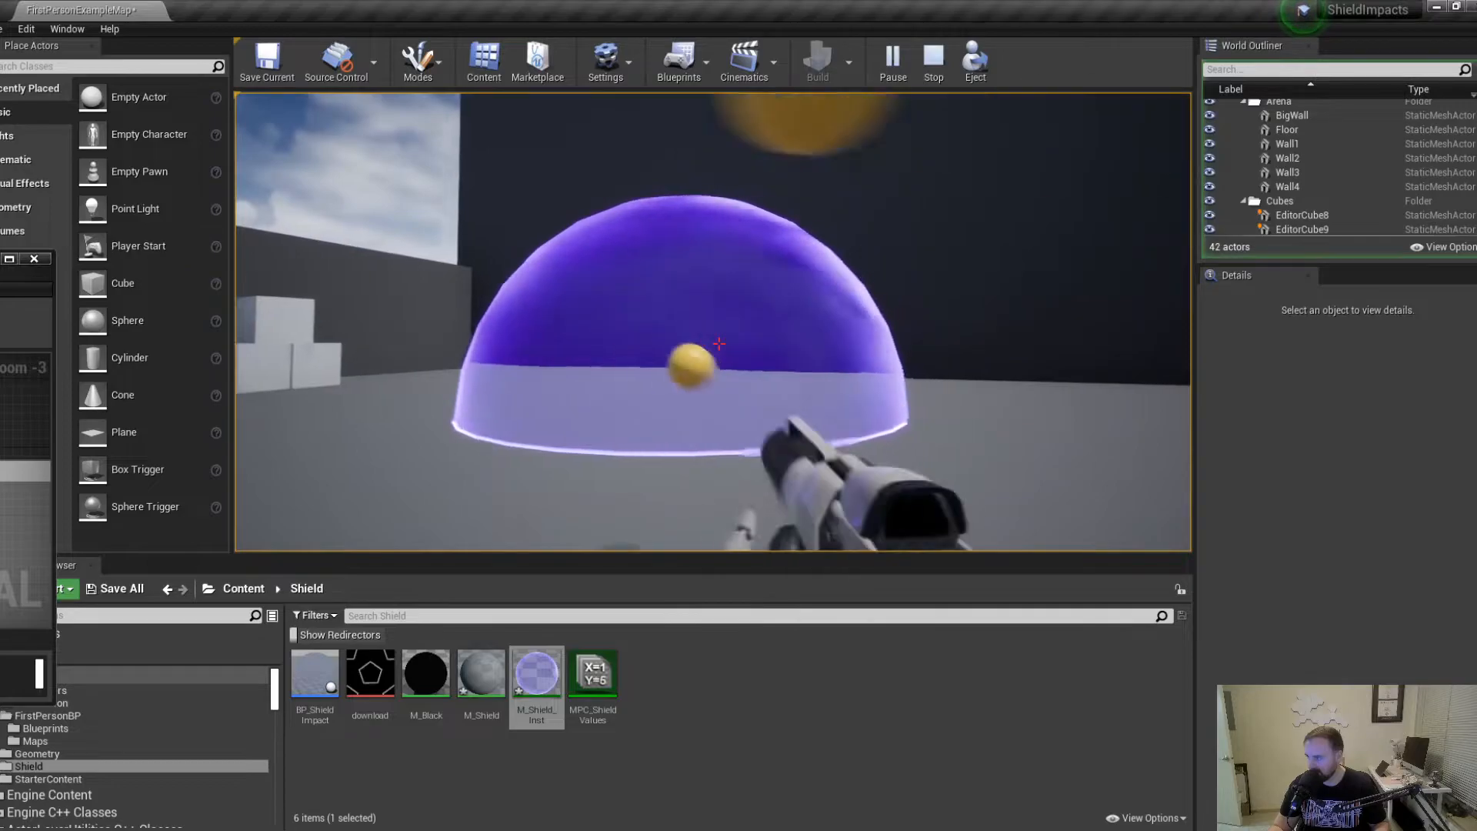
{"action": "key", "text": "s"}
{"action": "key", "text": "a"}
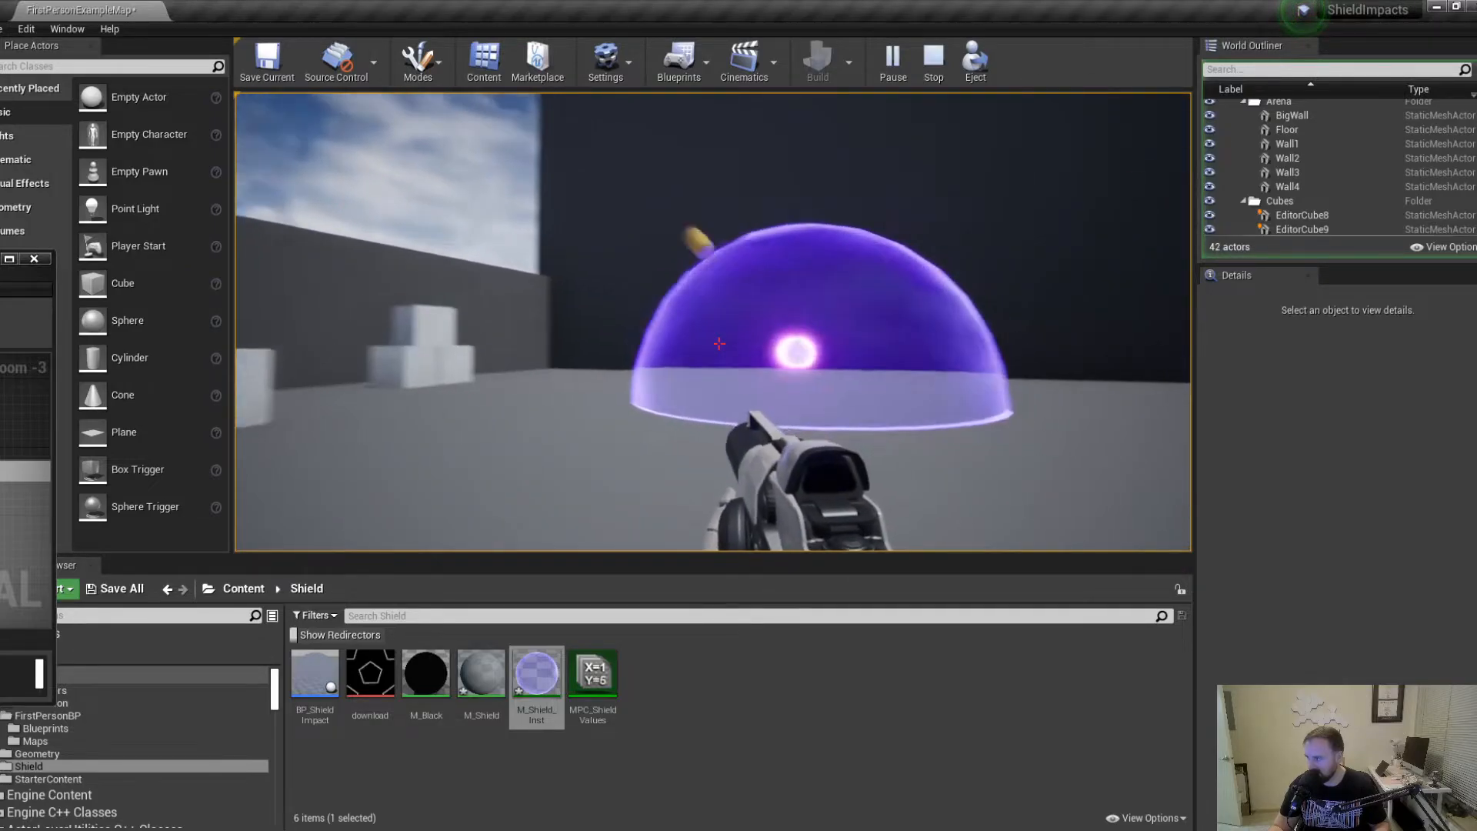
{"action": "key", "text": "w"}
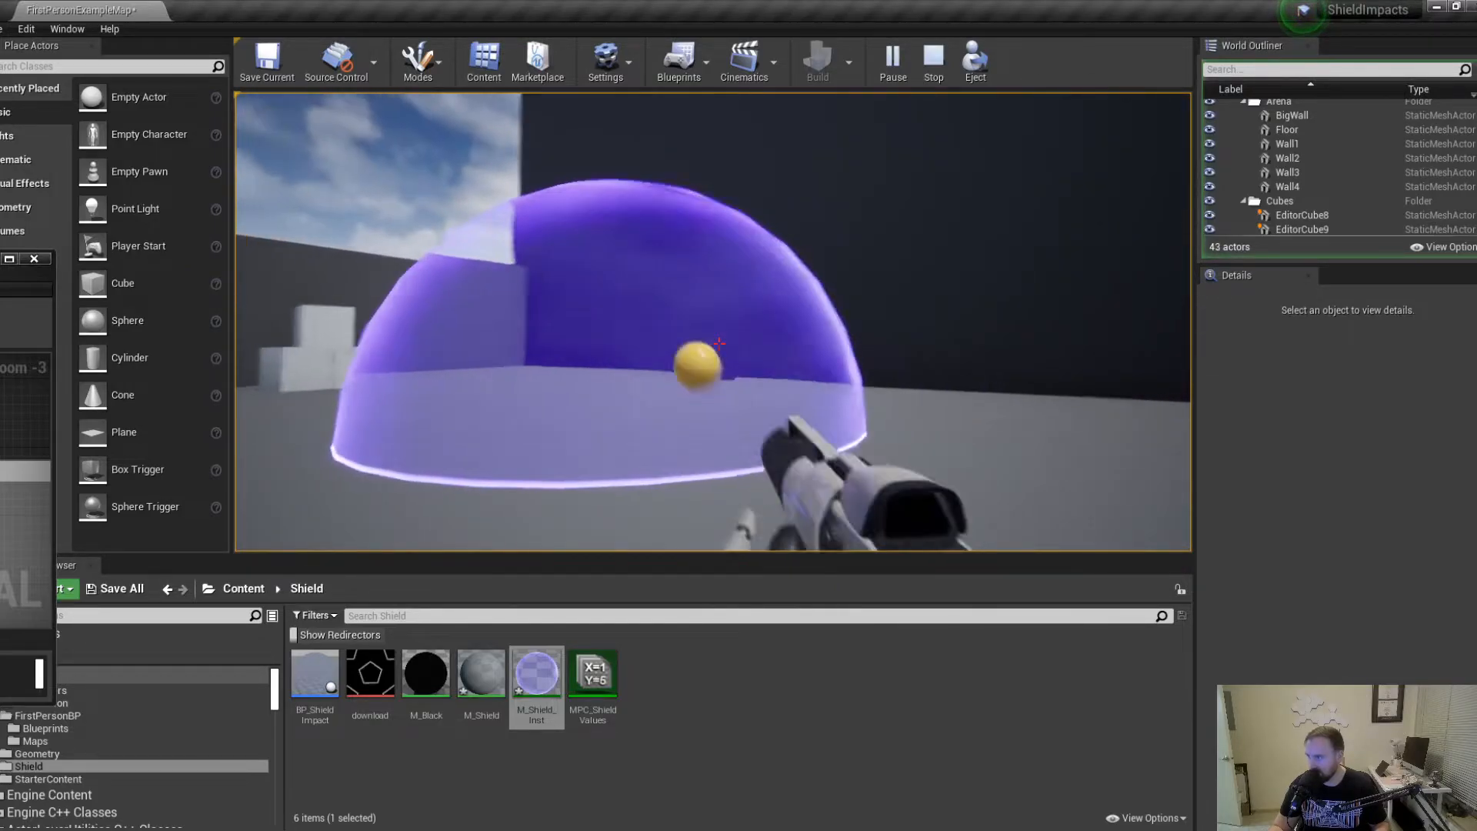
{"action": "key", "text": "d"}
{"action": "key", "text": "s"}
{"action": "left_click", "coordinate": [719, 343]}
{"action": "left_click", "coordinate": [719, 343]}
{"action": "key", "text": "w"}
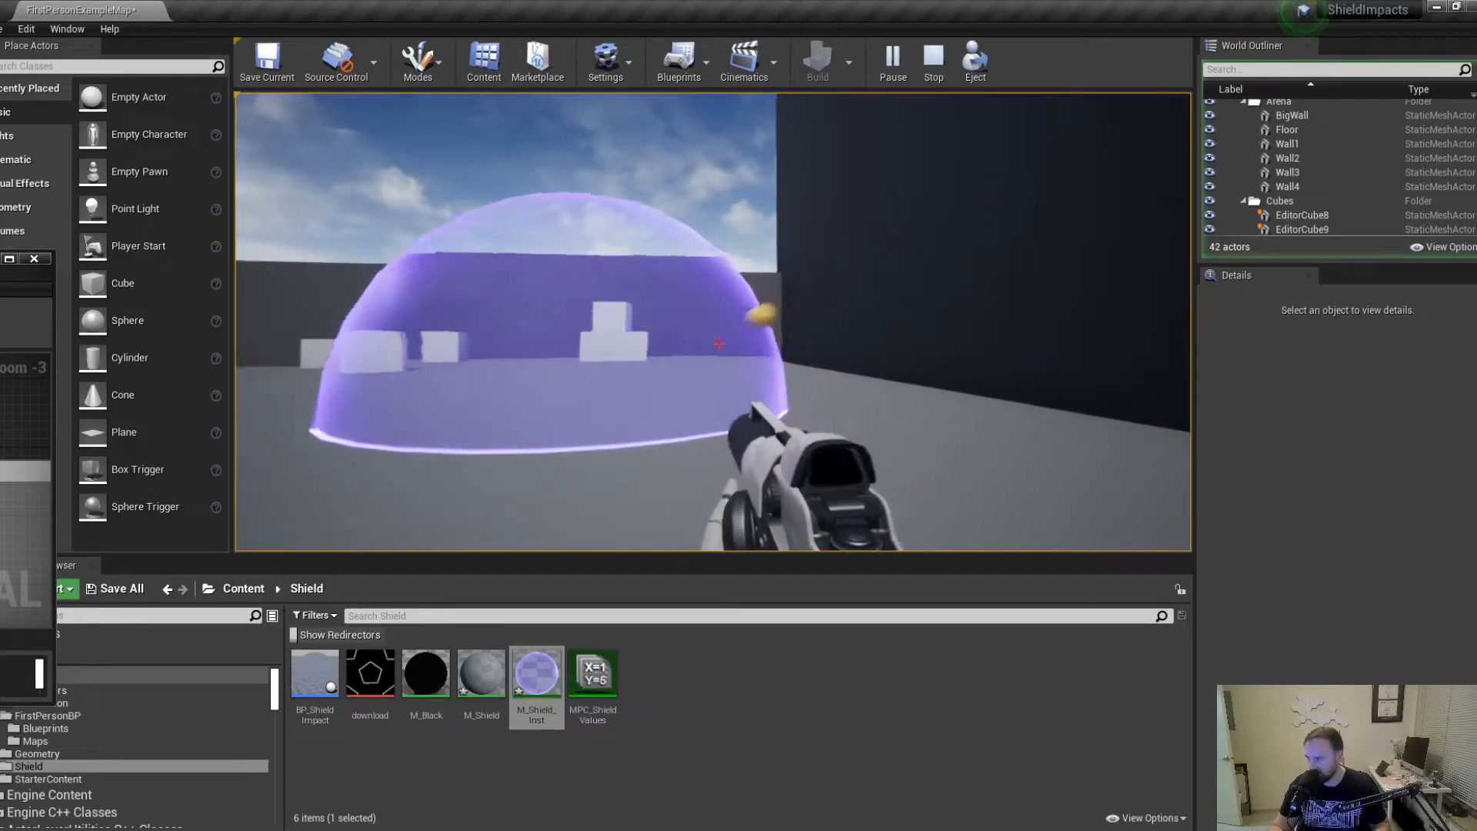
{"action": "left_click", "coordinate": [719, 344]}
{"action": "key", "text": "a"}
{"action": "key", "text": "s"}
{"action": "key", "text": "d"}
{"action": "key", "text": "w"}
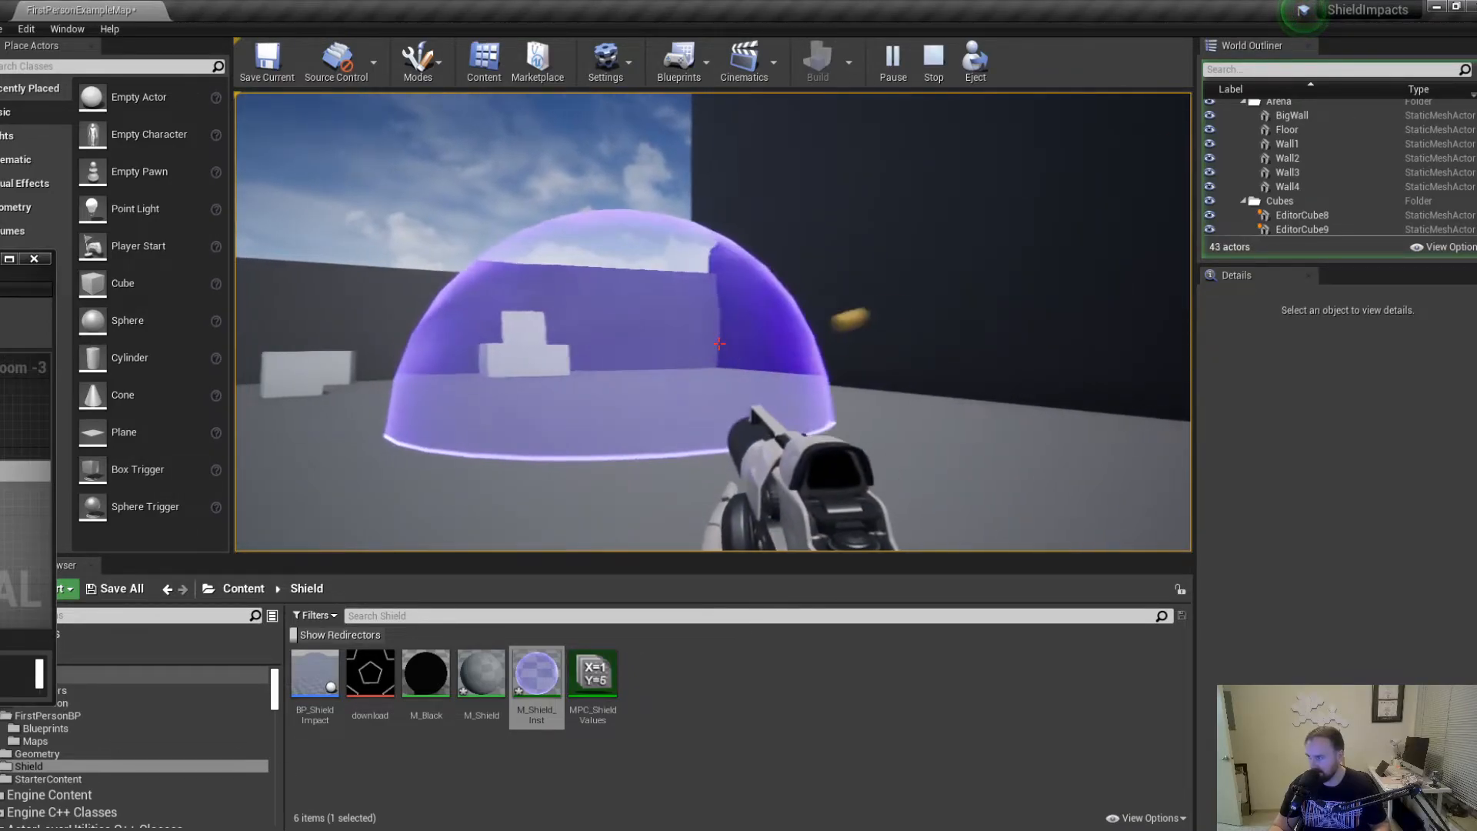
{"action": "key", "text": "a"}
{"action": "left_click", "coordinate": [719, 344]}
{"action": "left_click", "coordinate": [718, 343]}
{"action": "key", "text": "s"}
{"action": "left_click", "coordinate": [719, 343]}
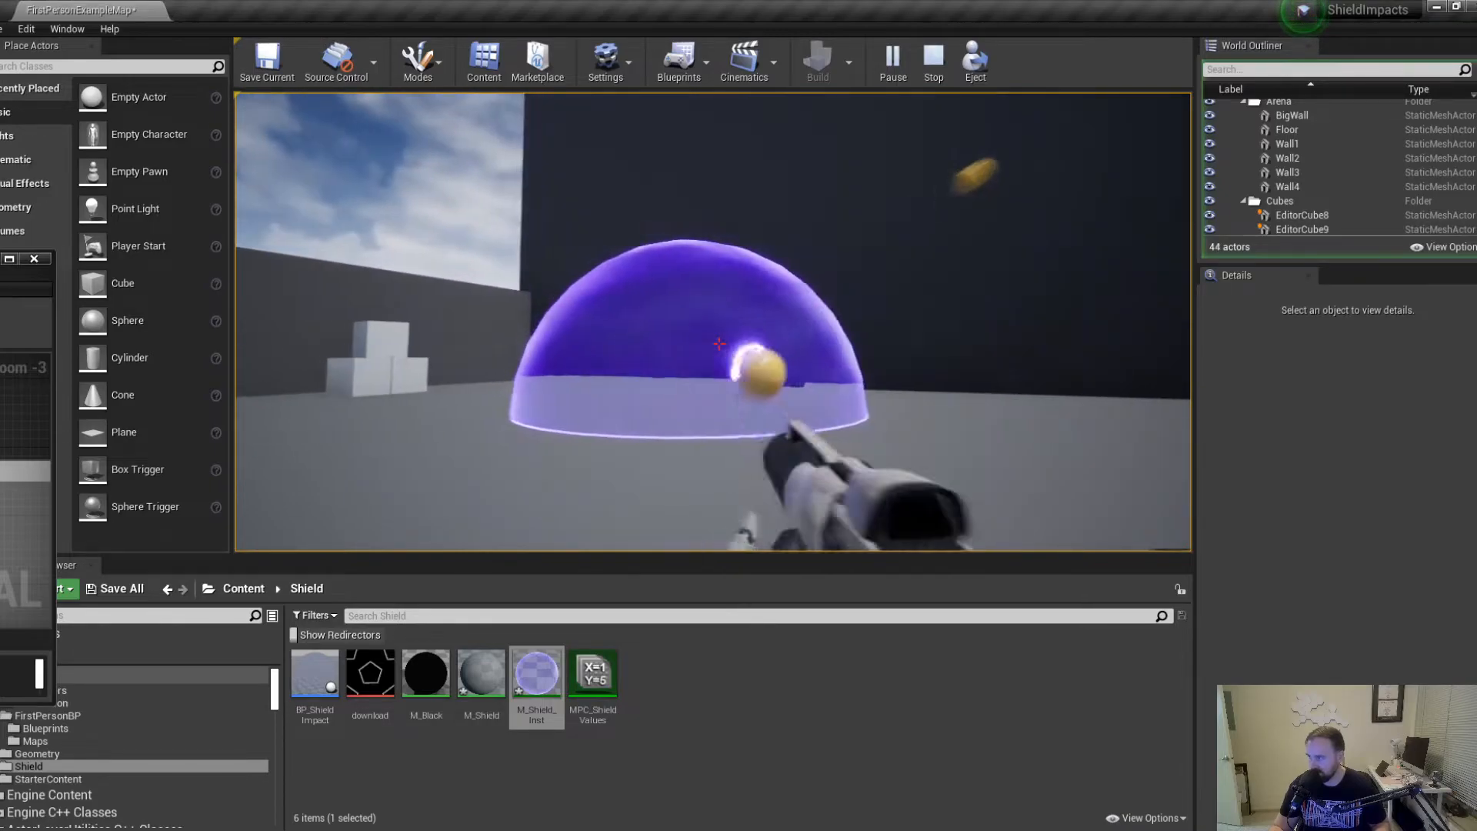
{"action": "key", "text": "a"}
{"action": "left_click", "coordinate": [719, 343]}
{"action": "key", "text": "d"}
{"action": "left_click", "coordinate": [719, 343]}
{"action": "key", "text": "w"}
{"action": "key", "text": "a"}
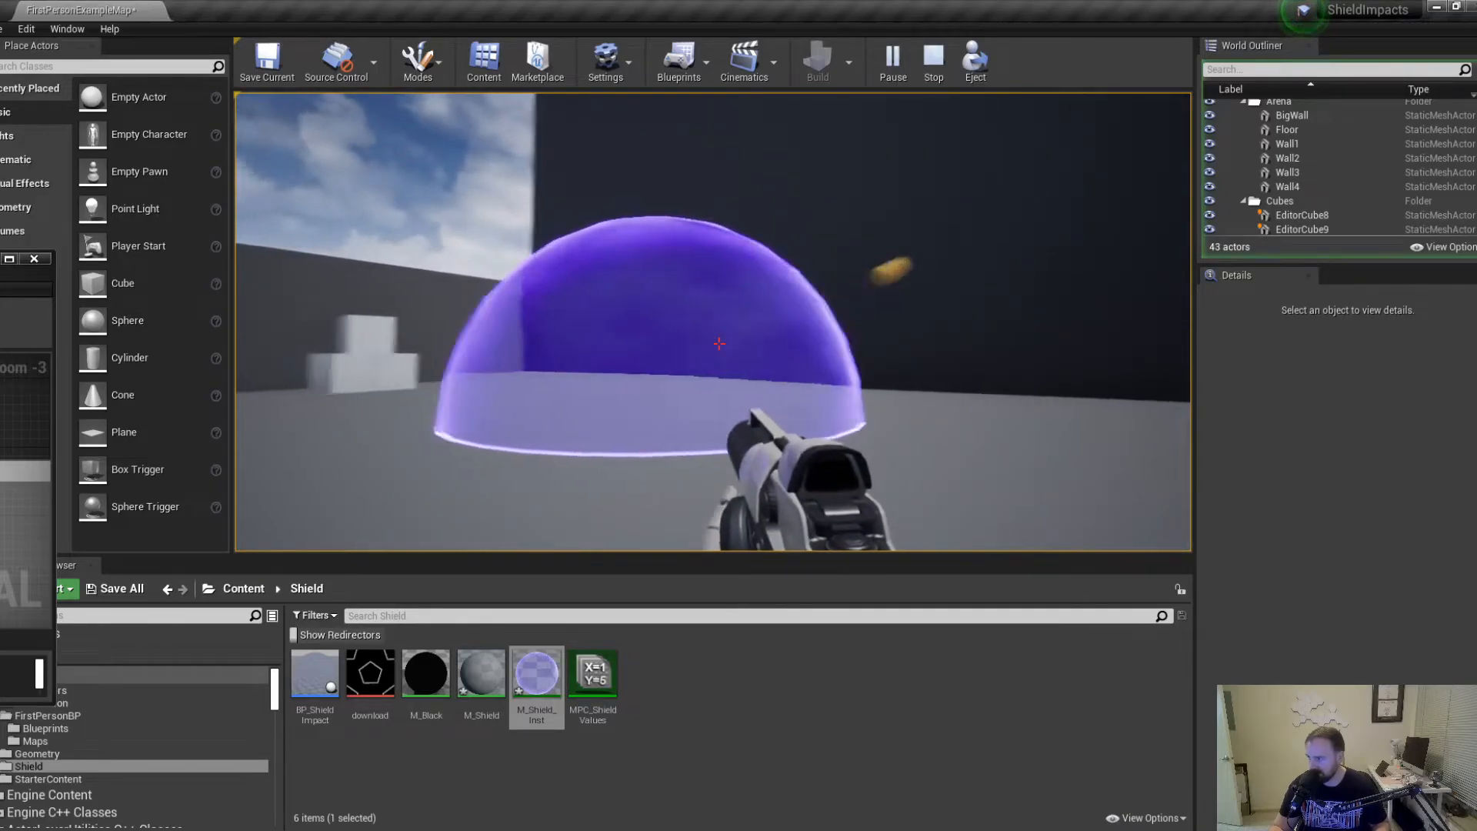
{"action": "key", "text": "a"}
{"action": "key", "text": "w"}
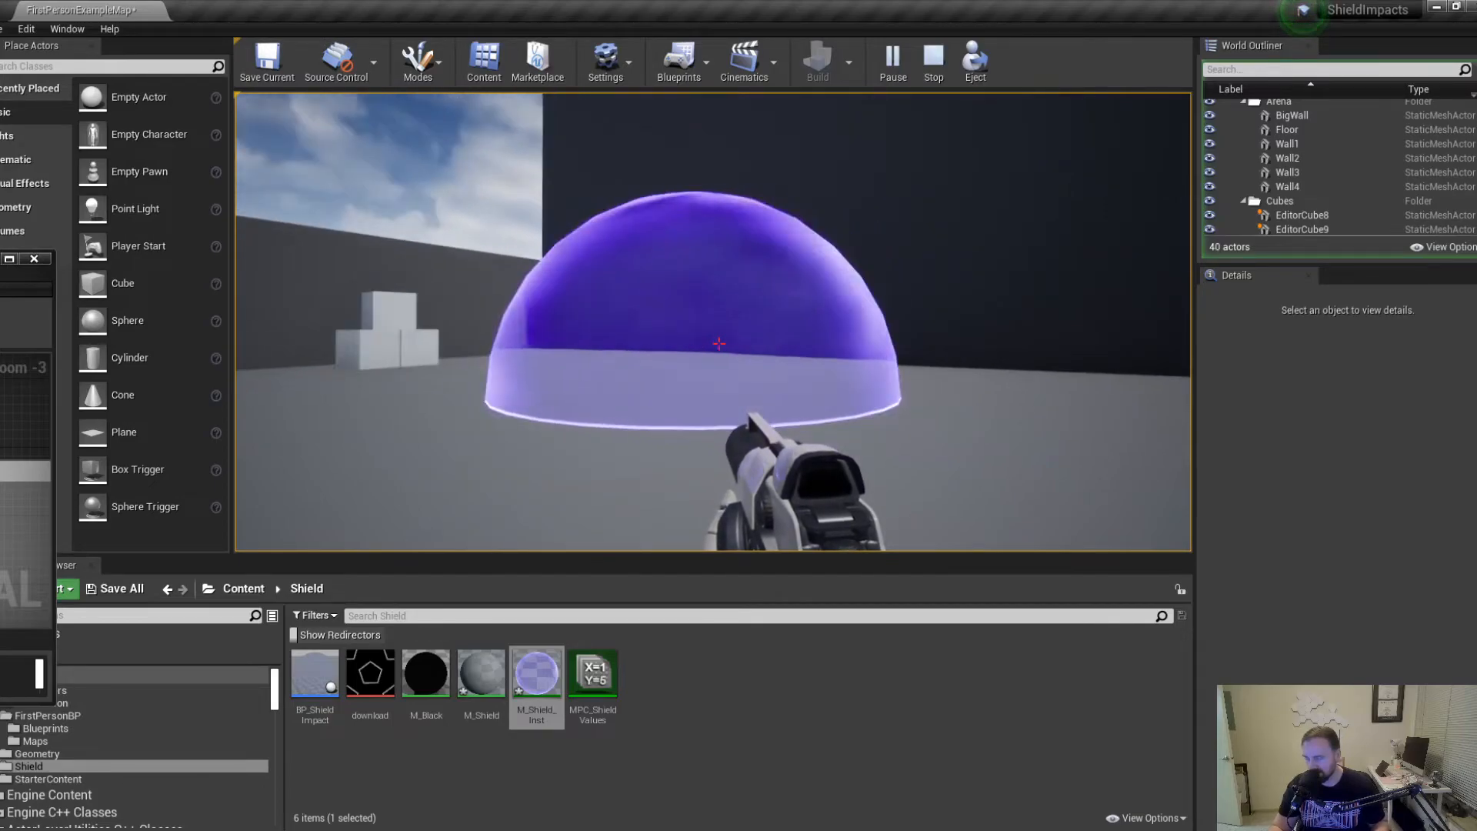
Back in the M_Shield editor, move the Textures comment box away from the Impact group and widen it, shifting its Add node to suit.
{"action": "key", "text": "shift+F1"}
{"action": "left_click_drag", "start_coordinate": [0, 268], "coordinate": [982, 8]}
{"action": "right_click_drag", "start_coordinate": [474, 480], "coordinate": [600, 524]}
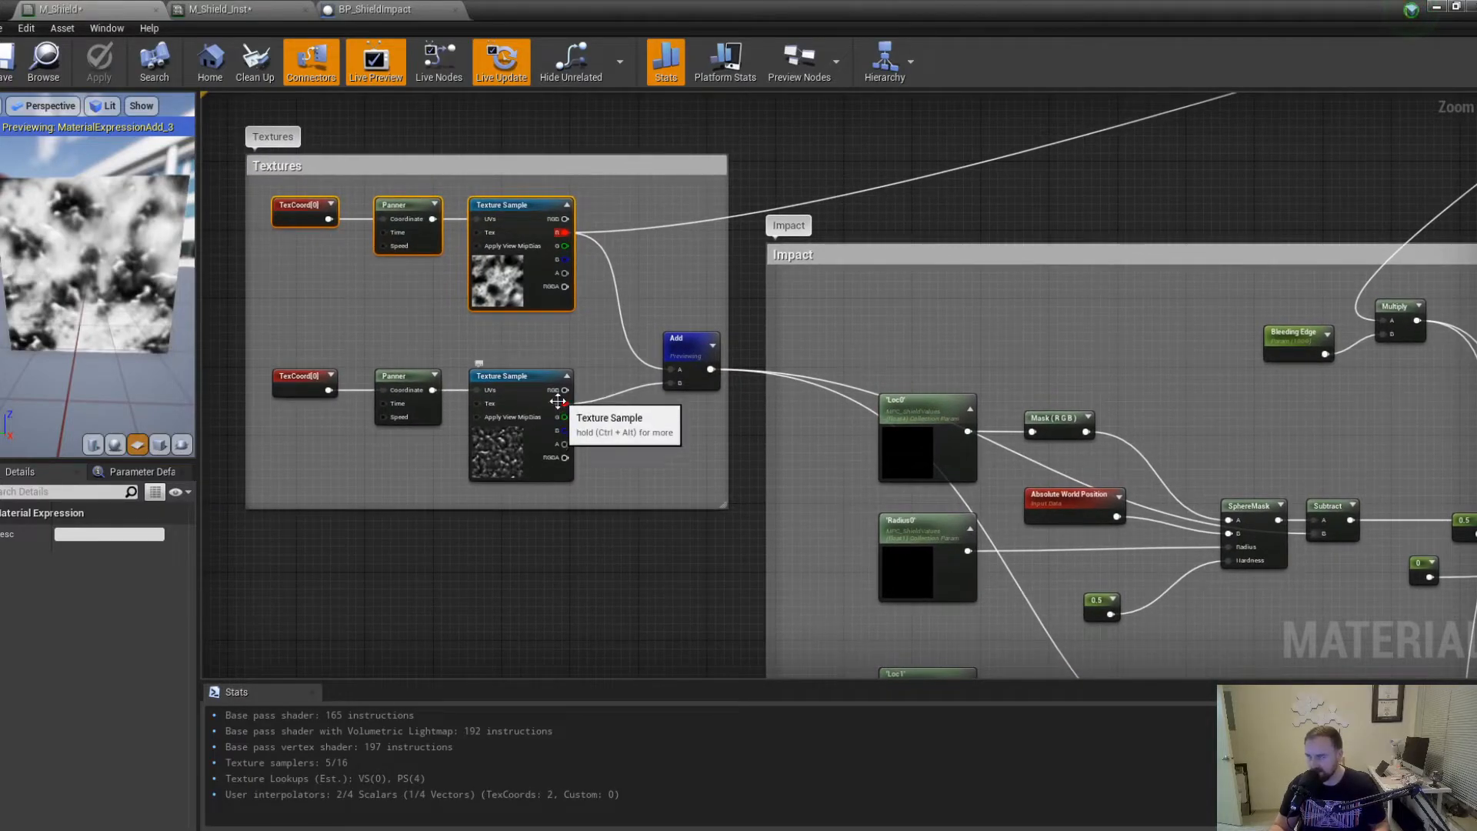
{"action": "left_click_drag", "start_coordinate": [371, 171], "coordinate": [196, 178]}
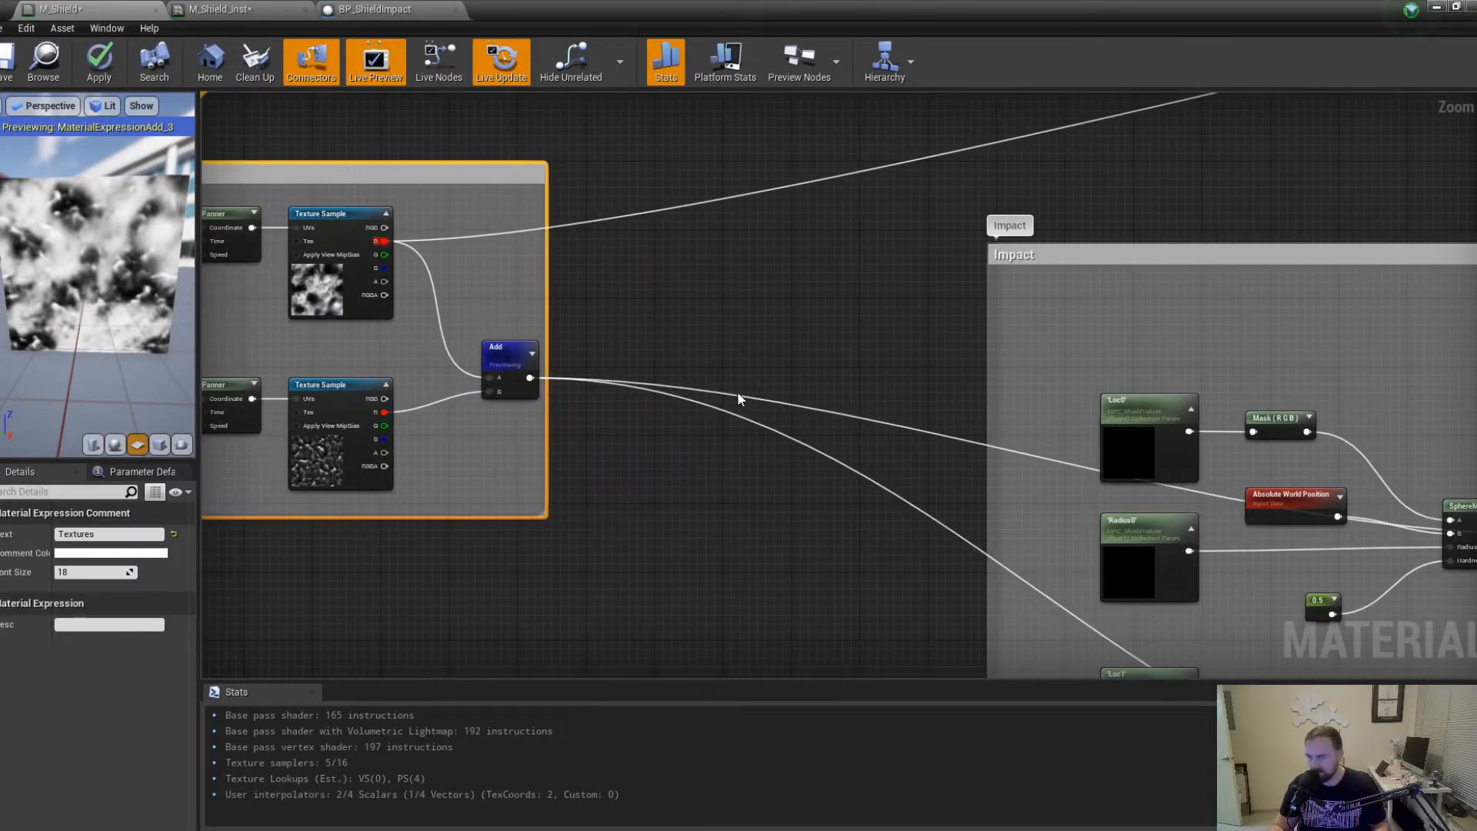
{"action": "left_click_drag", "start_coordinate": [548, 433], "coordinate": [769, 432]}
{"action": "left_click_drag", "start_coordinate": [508, 363], "coordinate": [598, 347]}
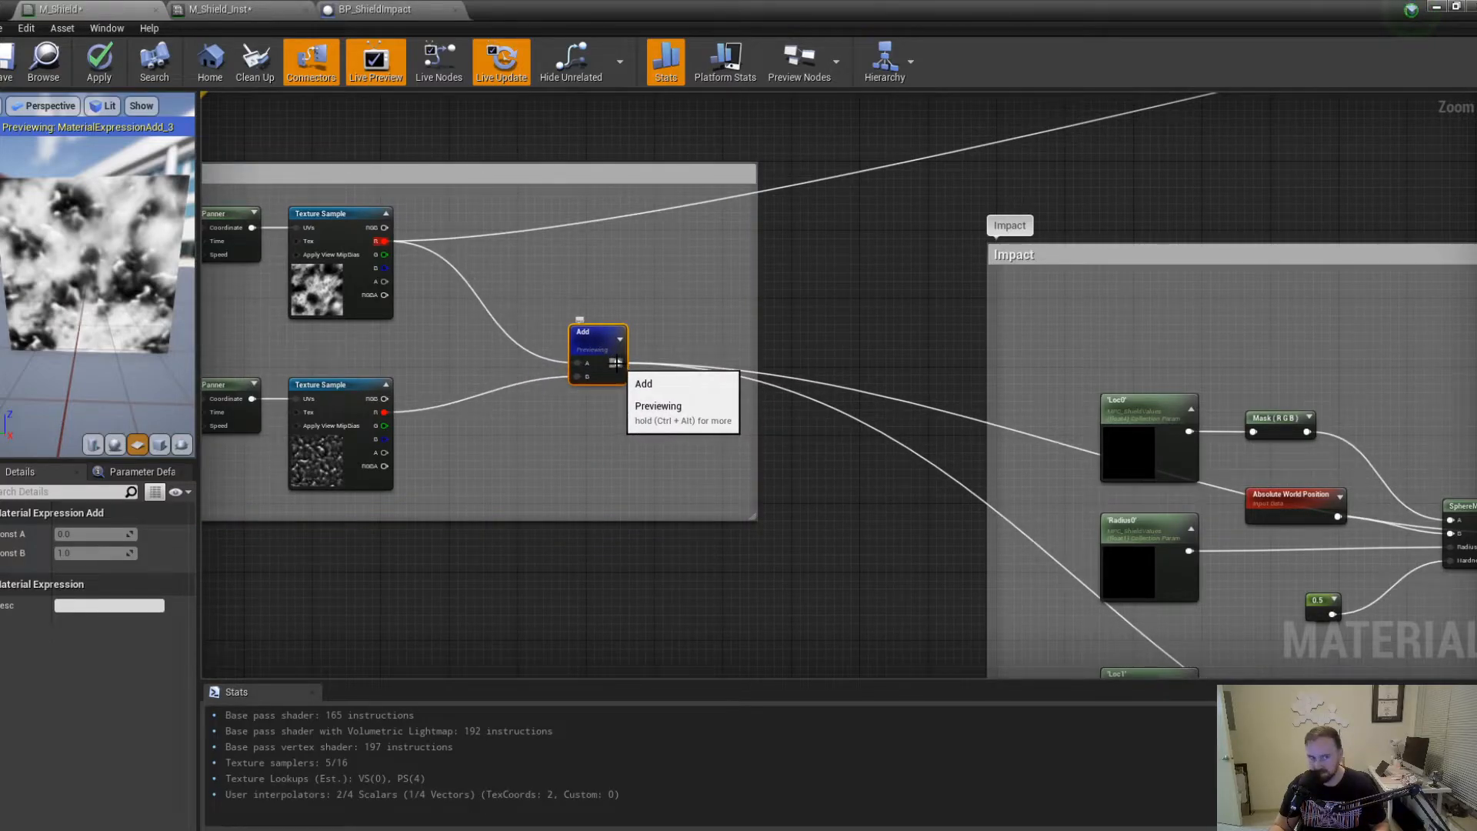
{"action": "left_click_drag", "start_coordinate": [616, 362], "coordinate": [710, 434]}
{"action": "type", "text": "max"}
{"action": "key", "text": "Return"}
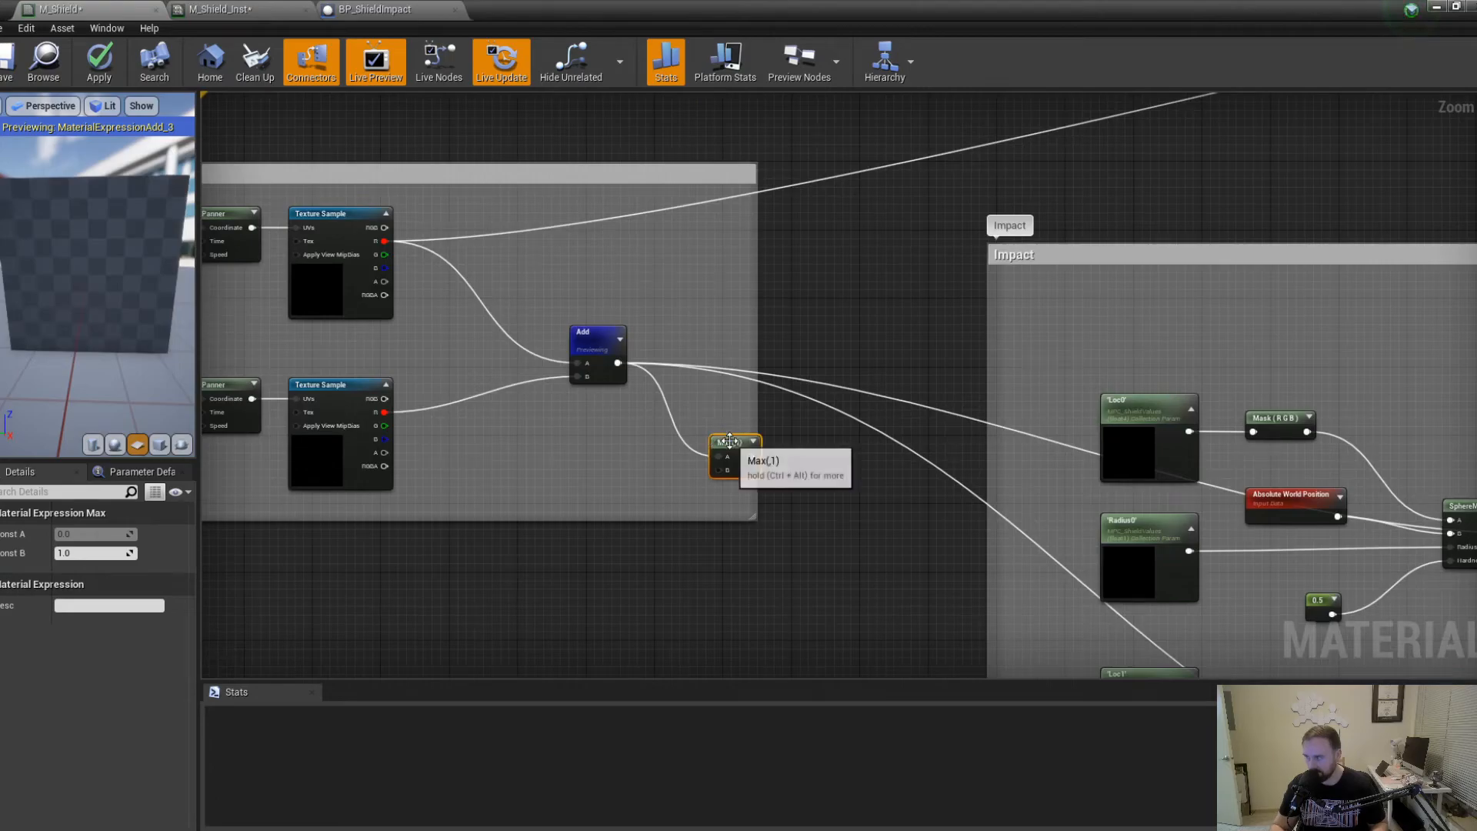
{"action": "key", "text": "Delete"}
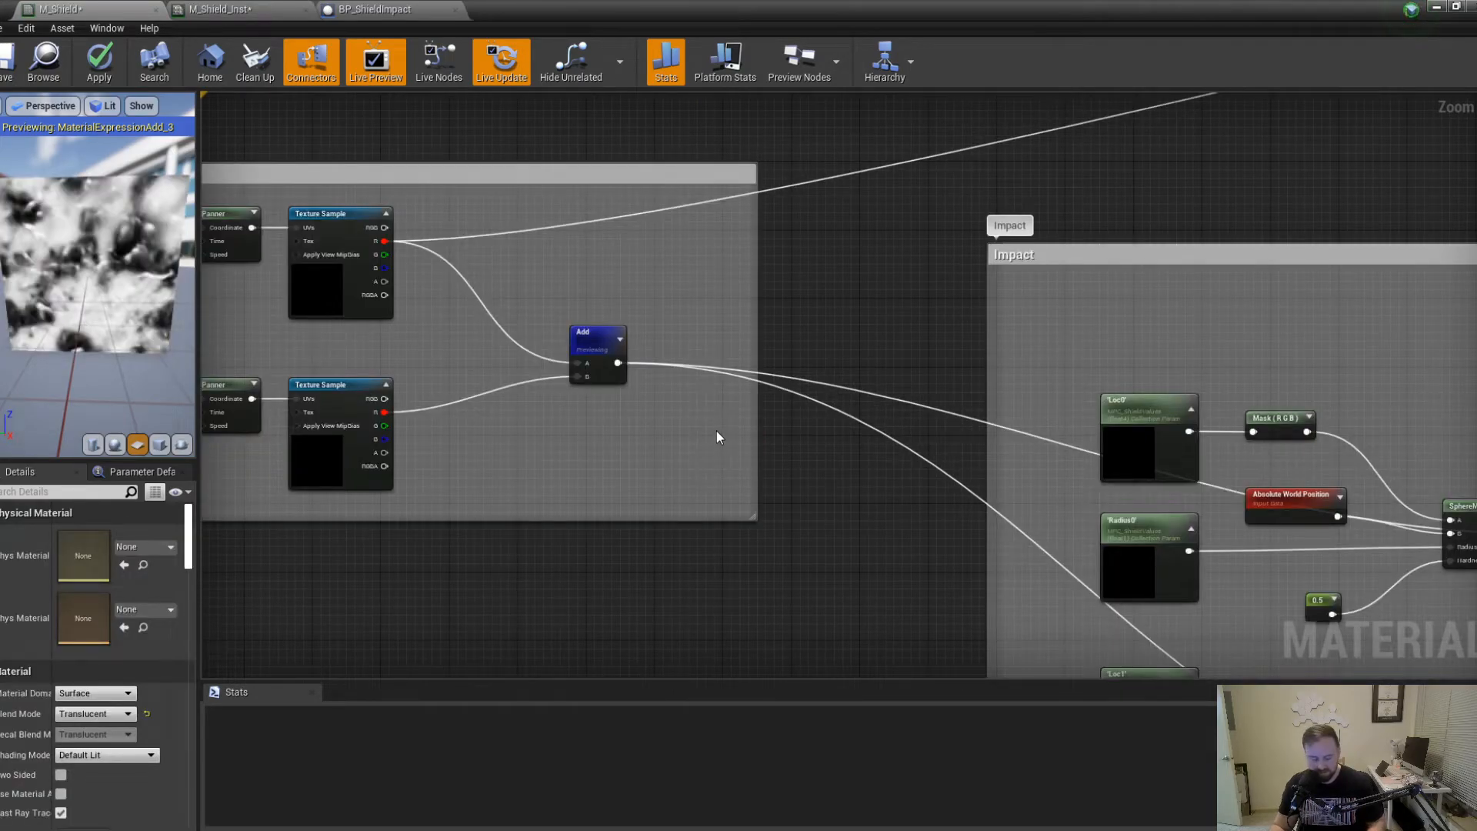
Insert a Multiply node after the Textures group's Add, with the Add feeding input A and its existing outgoing links moved to the Multiply output.
{"action": "left_click", "coordinate": [712, 422]}
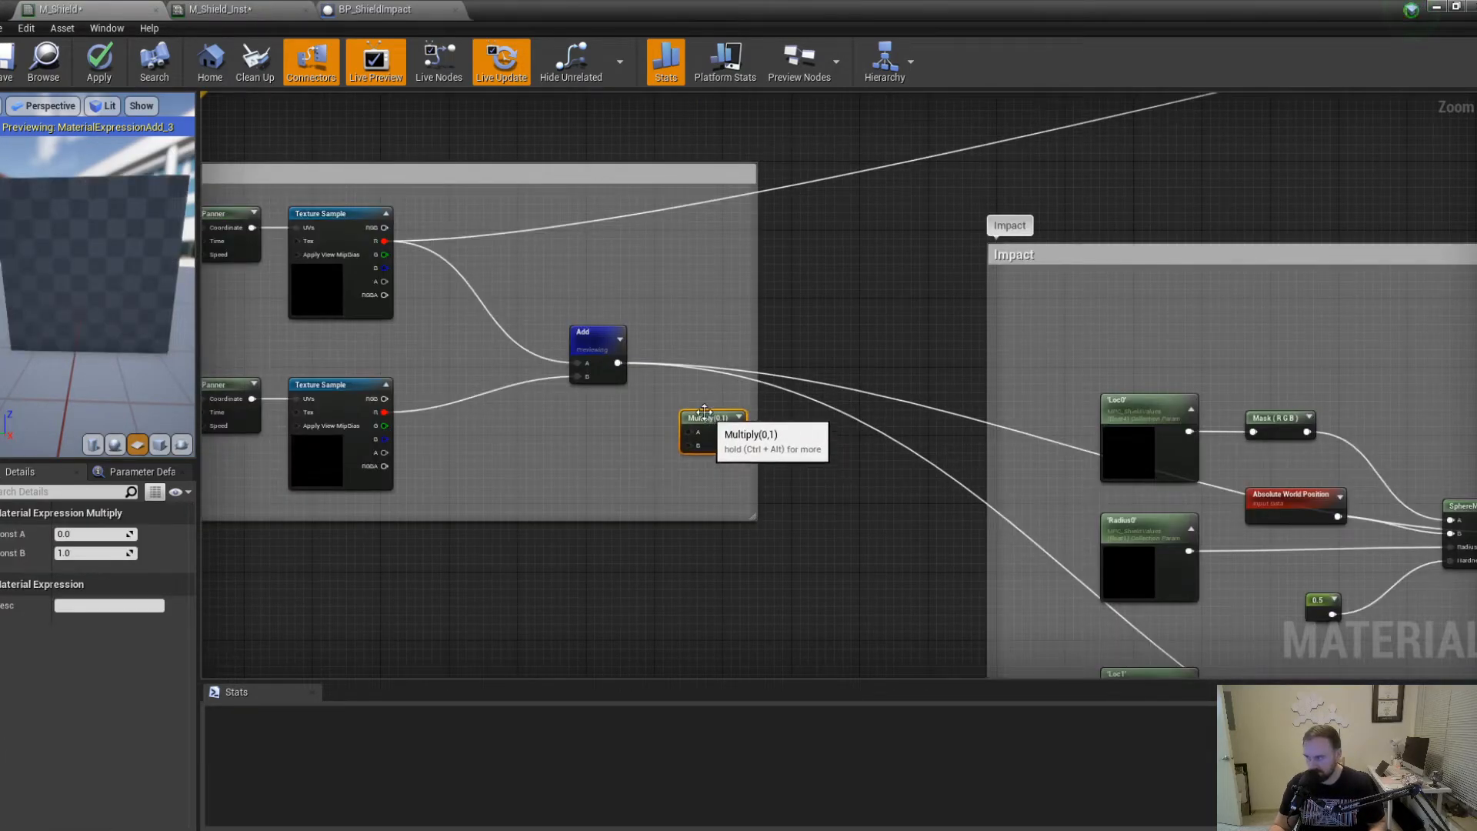
{"action": "left_click_drag", "start_coordinate": [617, 365], "coordinate": [684, 428]}
{"action": "left_click", "coordinate": [634, 378]}
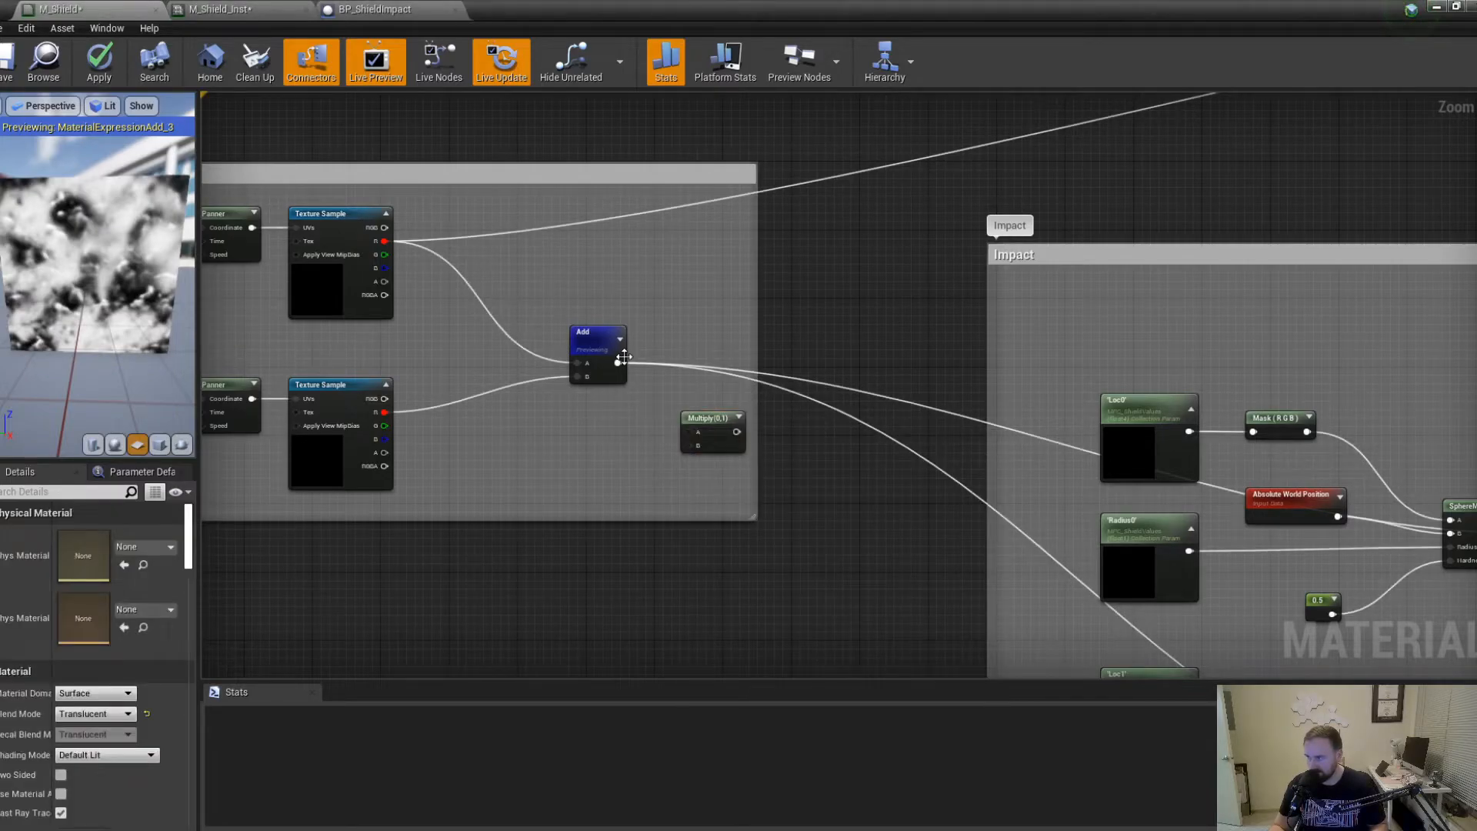
{"action": "left_click_drag", "start_coordinate": [616, 362], "coordinate": [737, 432], "text": "ctrl"}
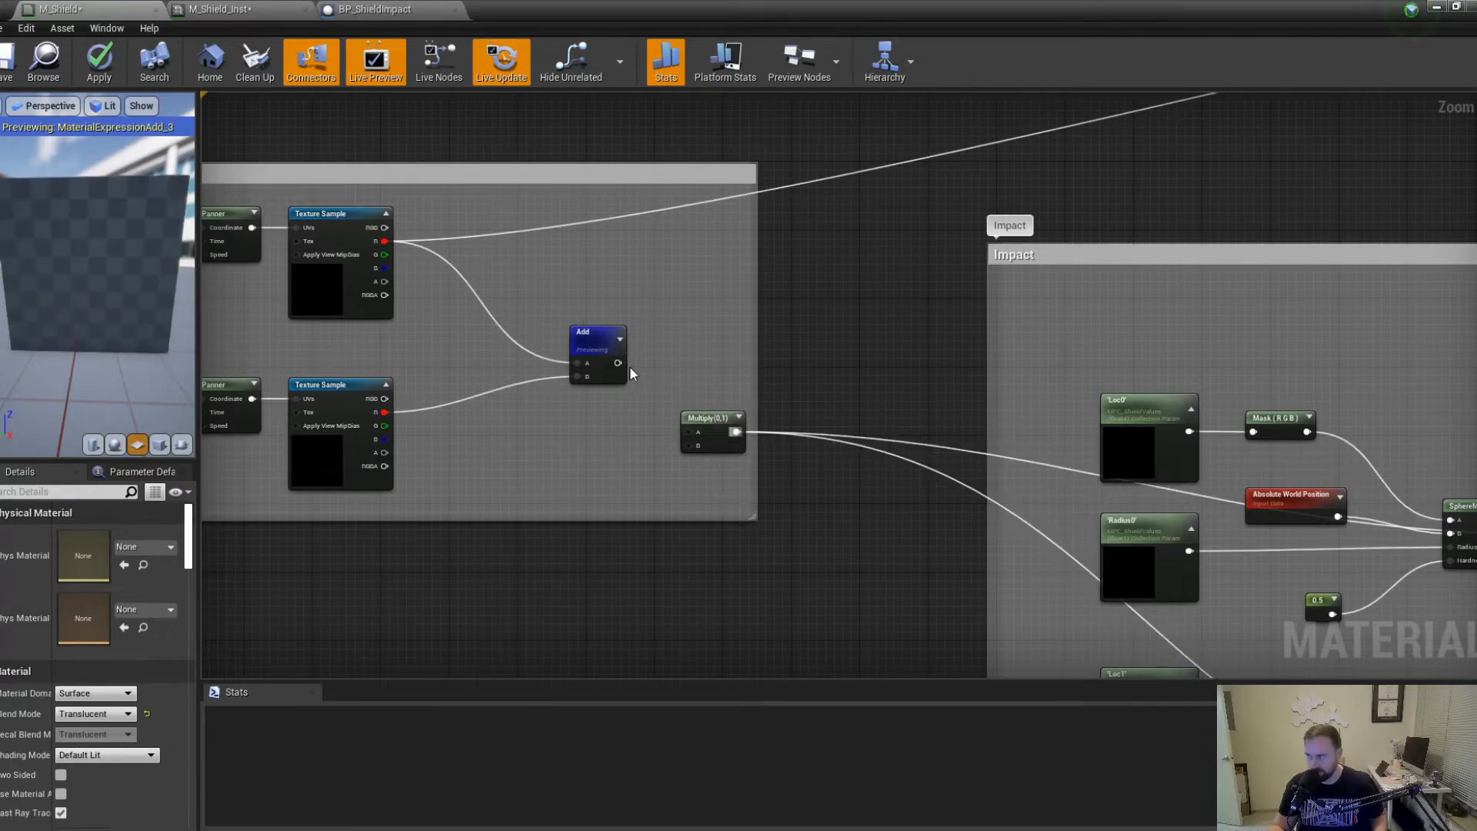
{"action": "left_click_drag", "start_coordinate": [619, 363], "coordinate": [636, 382]}
Create a scalar parameter named Edges with default value 1, connect it to the new Multiply's input B, and save the material.
{"action": "left_click_drag", "start_coordinate": [691, 440], "coordinate": [603, 455]}
{"action": "scroll", "coordinate": [601, 454], "scroll_direction": "down", "scroll_amount": 10}
{"action": "left_click", "coordinate": [574, 445]}
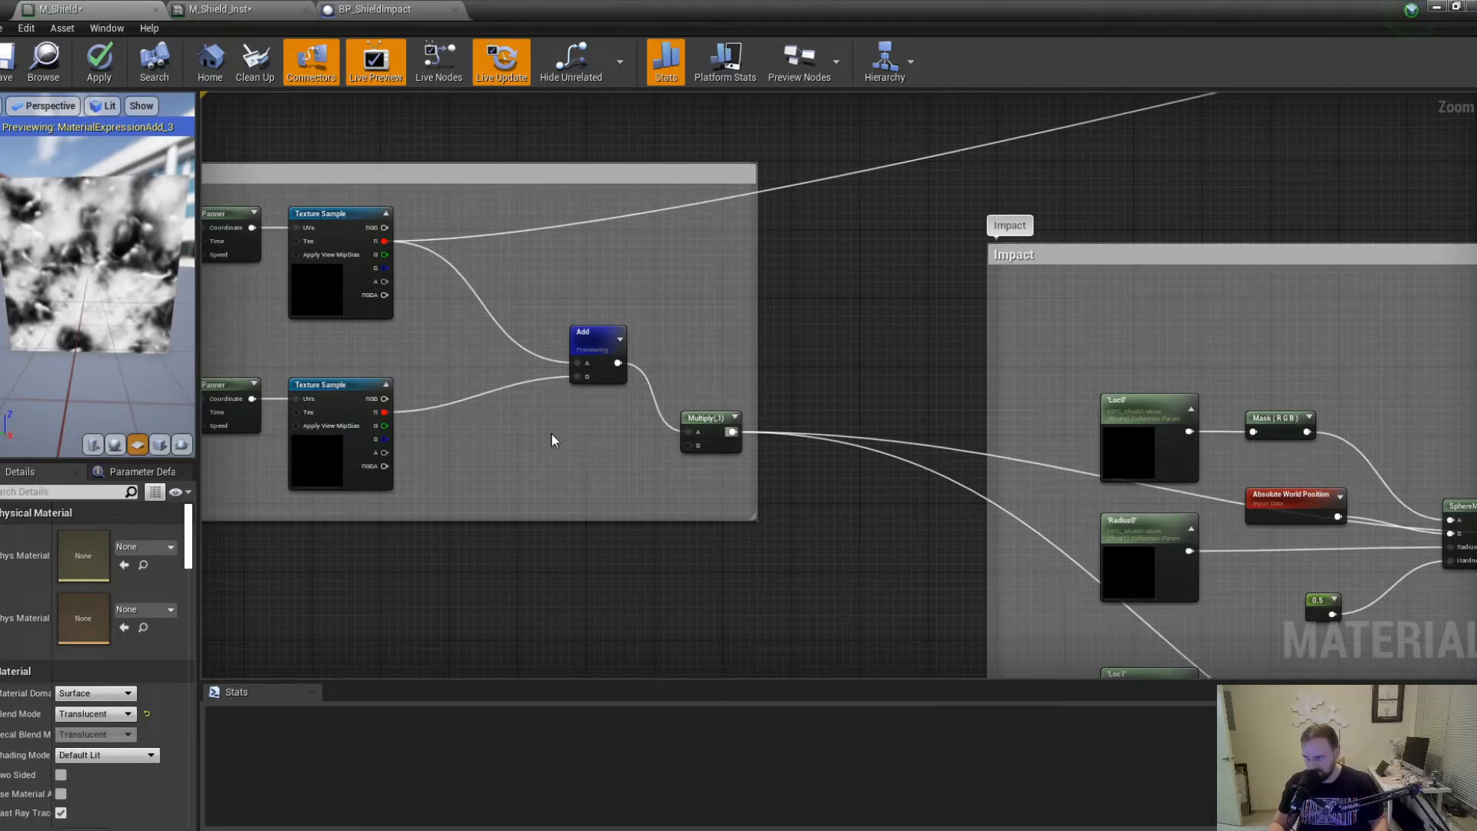
{"action": "left_click", "coordinate": [568, 445]}
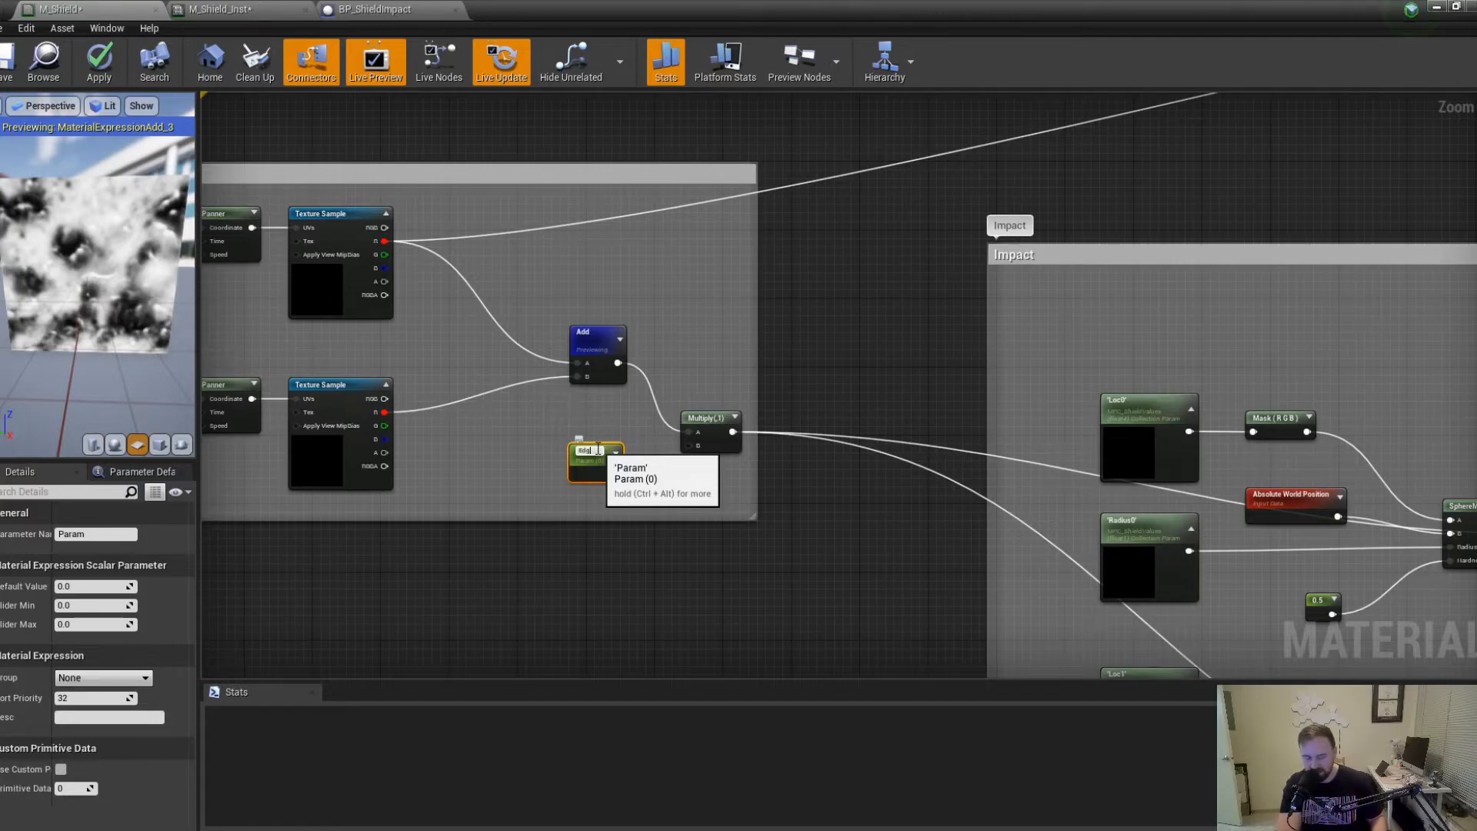
{"action": "left_click_drag", "start_coordinate": [613, 473], "coordinate": [692, 449]}
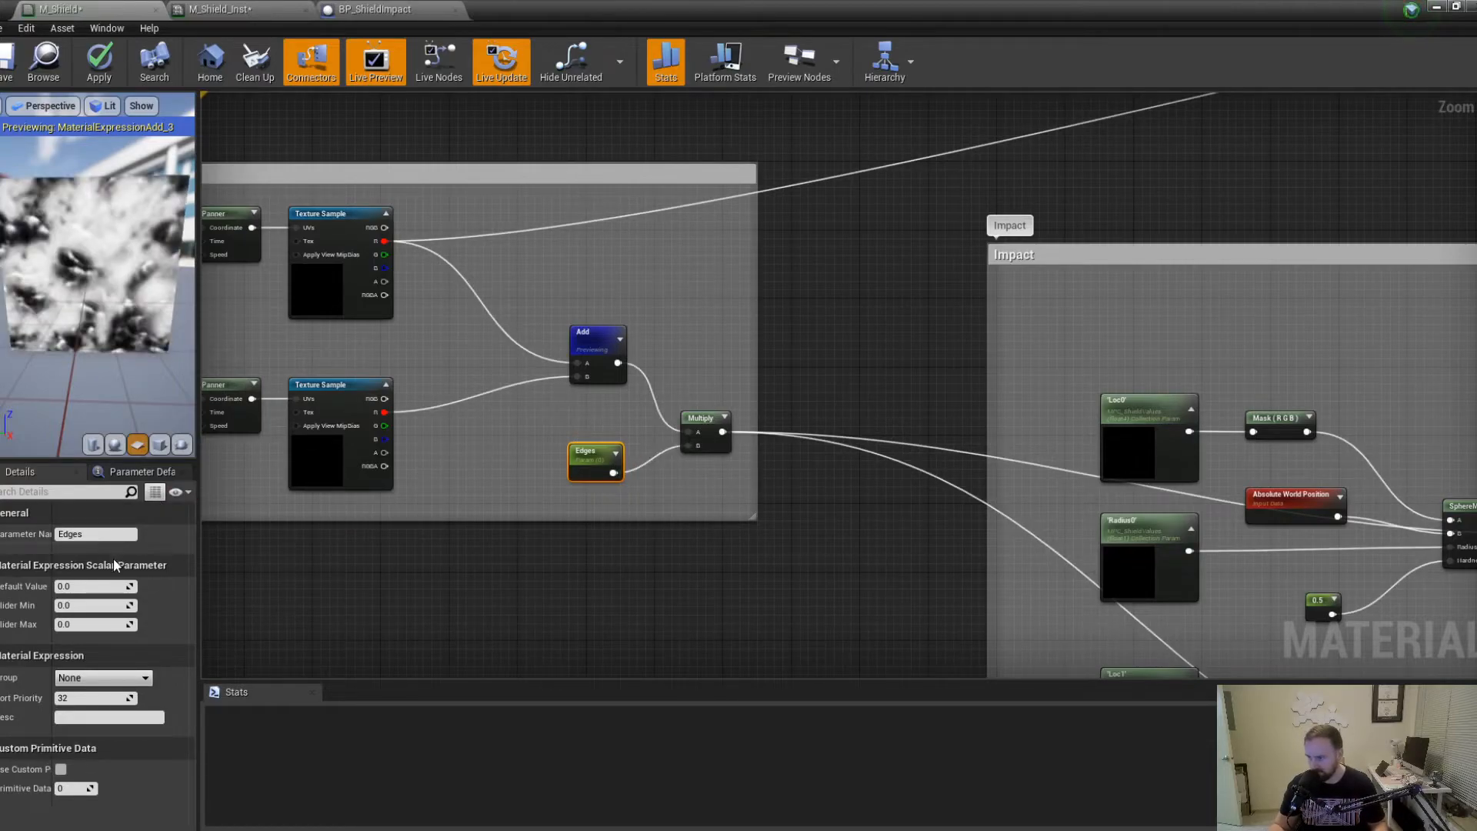
{"action": "key", "text": "Return"}
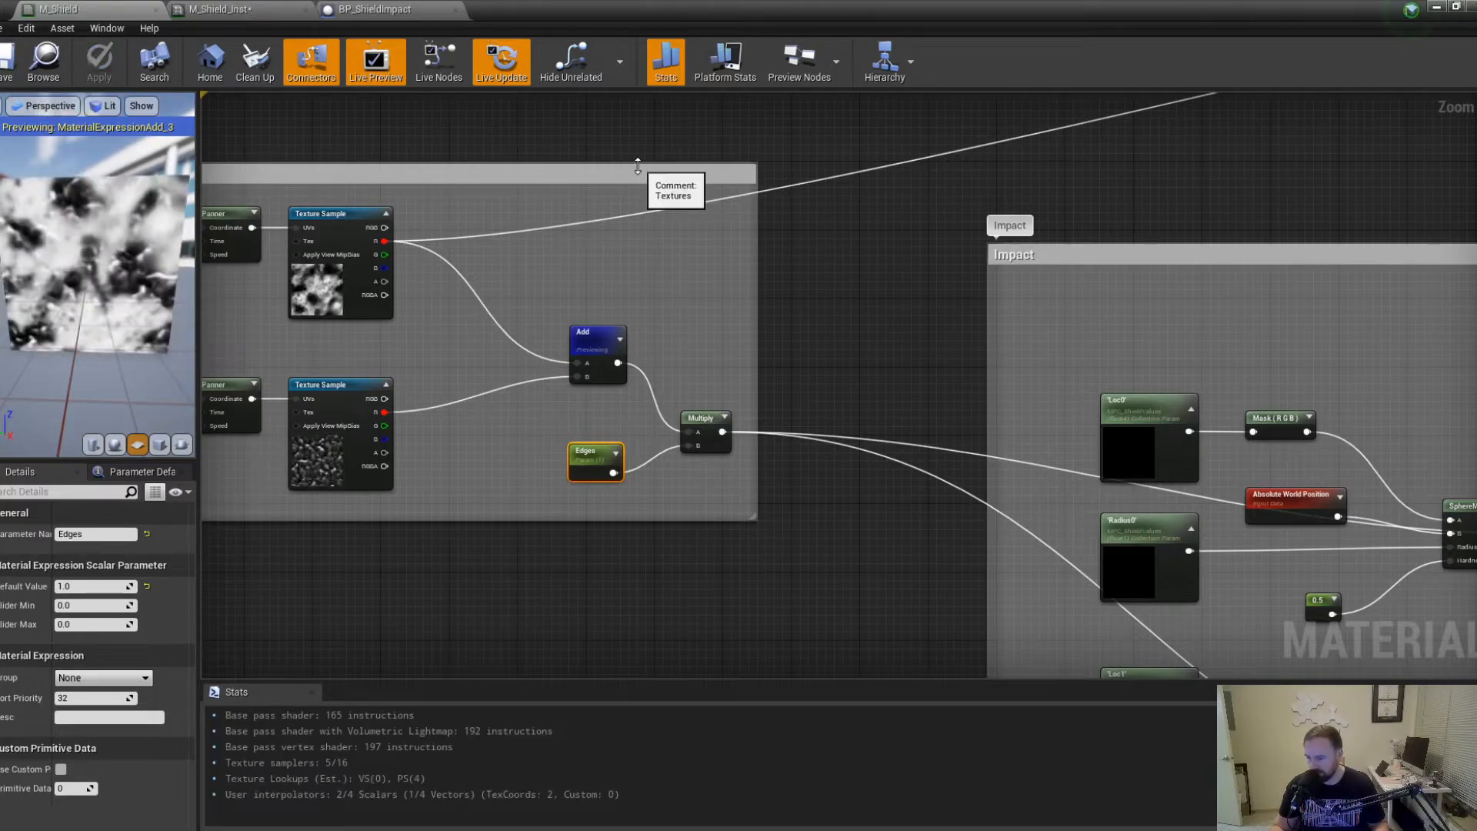
Return to the running level, uncover the game view and shoot the shield dome repeatedly to examine the impact edges.
{"action": "left_click", "coordinate": [373, 9]}
{"action": "left_click", "coordinate": [208, 9]}
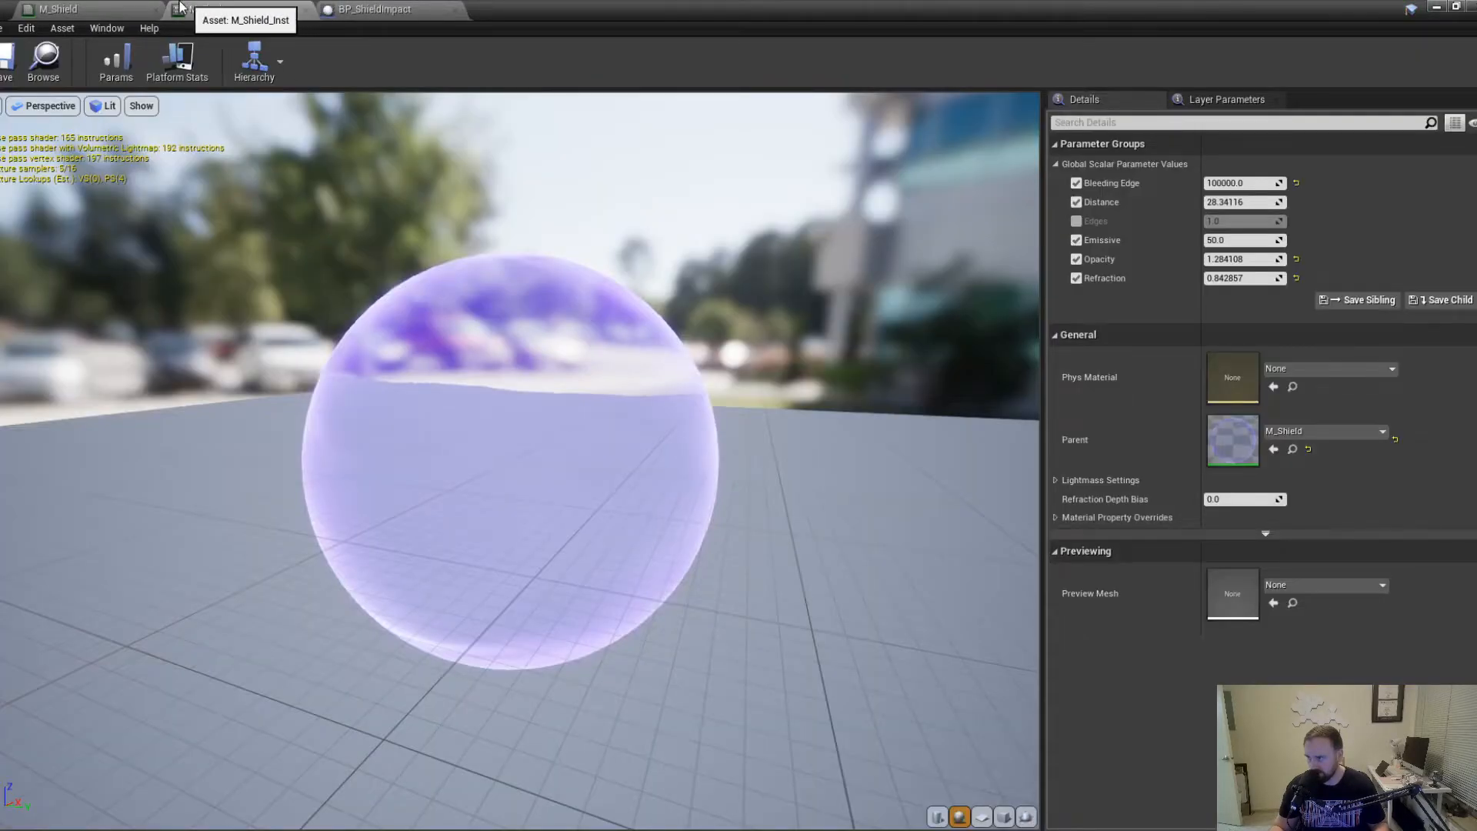
{"action": "left_click", "coordinate": [377, 9]}
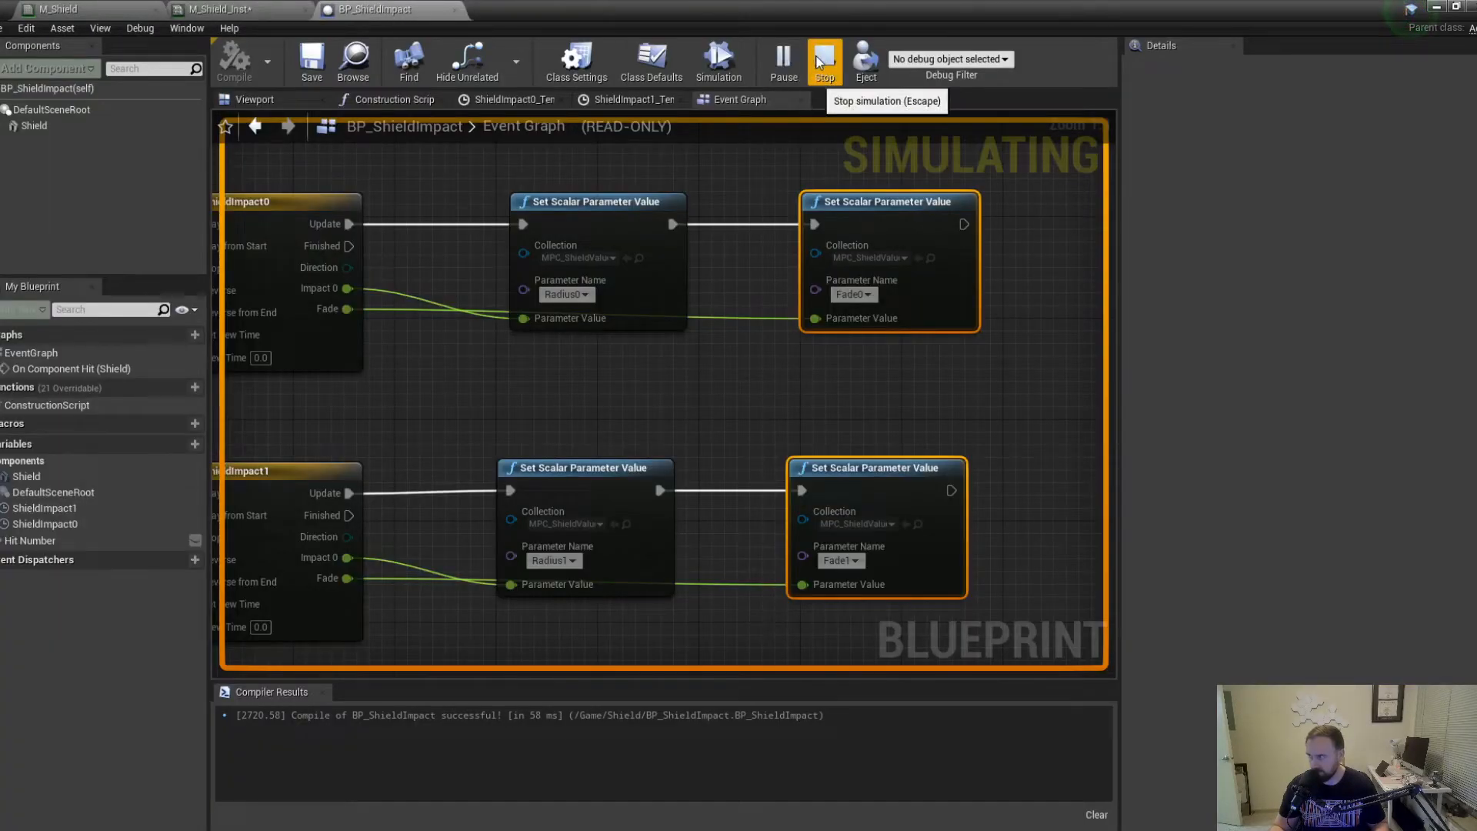
{"action": "left_click_drag", "start_coordinate": [717, 12], "coordinate": [0, 81]}
{"action": "left_click", "coordinate": [488, 254]}
{"action": "key", "text": "w"}
{"action": "left_click", "coordinate": [719, 343]}
{"action": "left_click", "coordinate": [718, 343]}
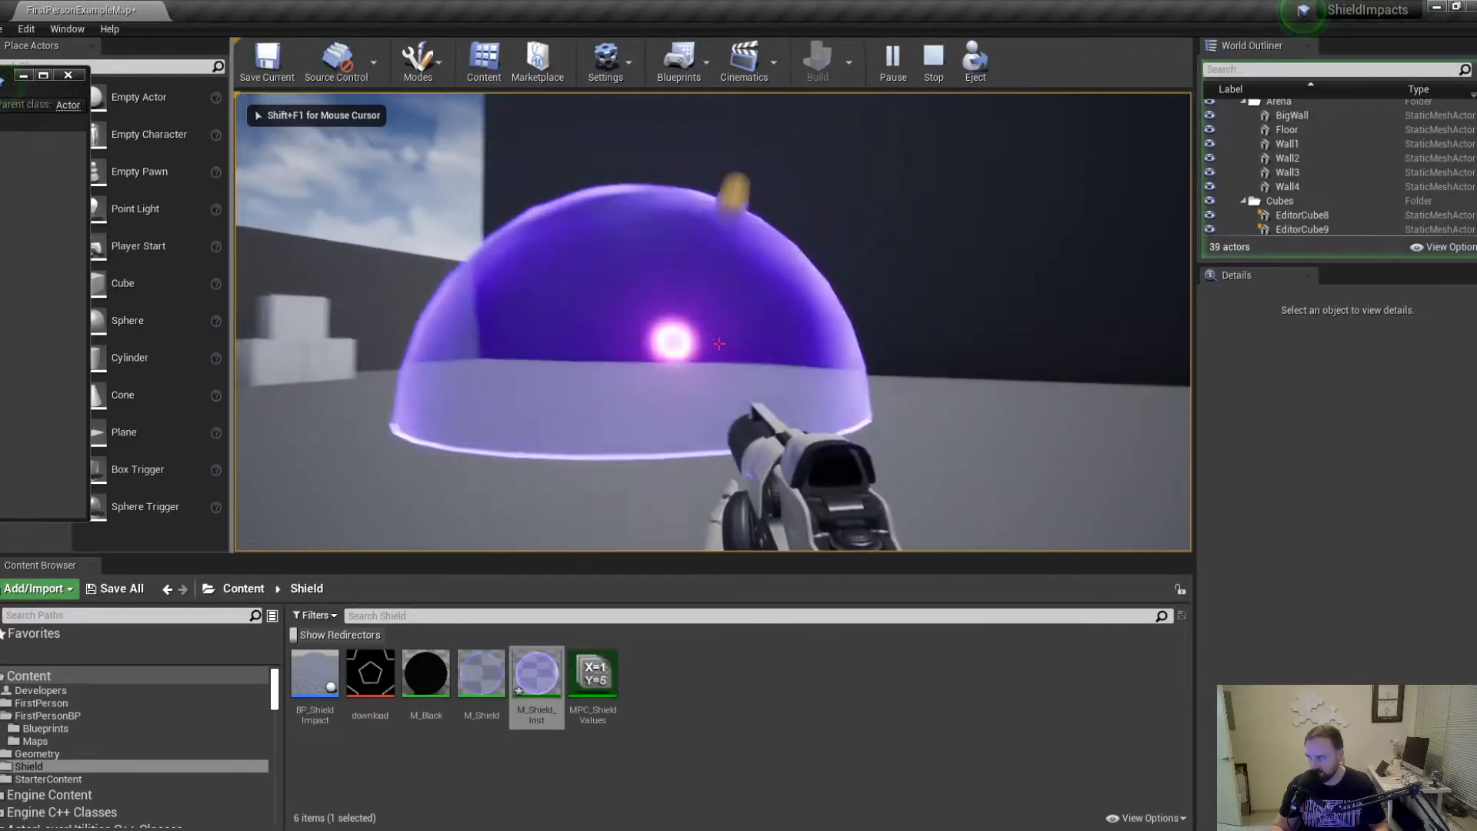
{"action": "left_click", "coordinate": [719, 343]}
{"action": "key", "text": "s"}
{"action": "left_click", "coordinate": [718, 343]}
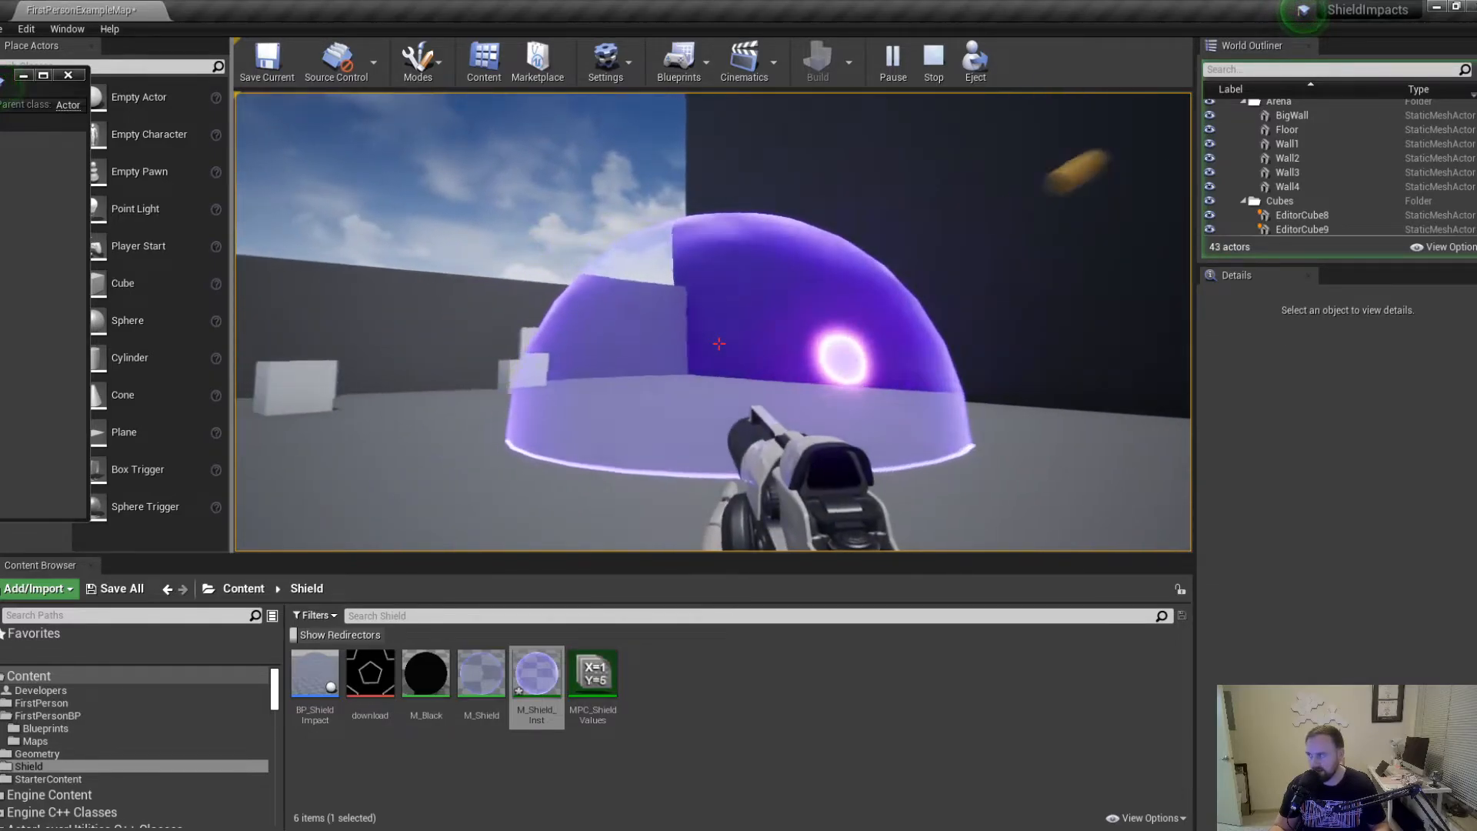
{"action": "left_click", "coordinate": [719, 344]}
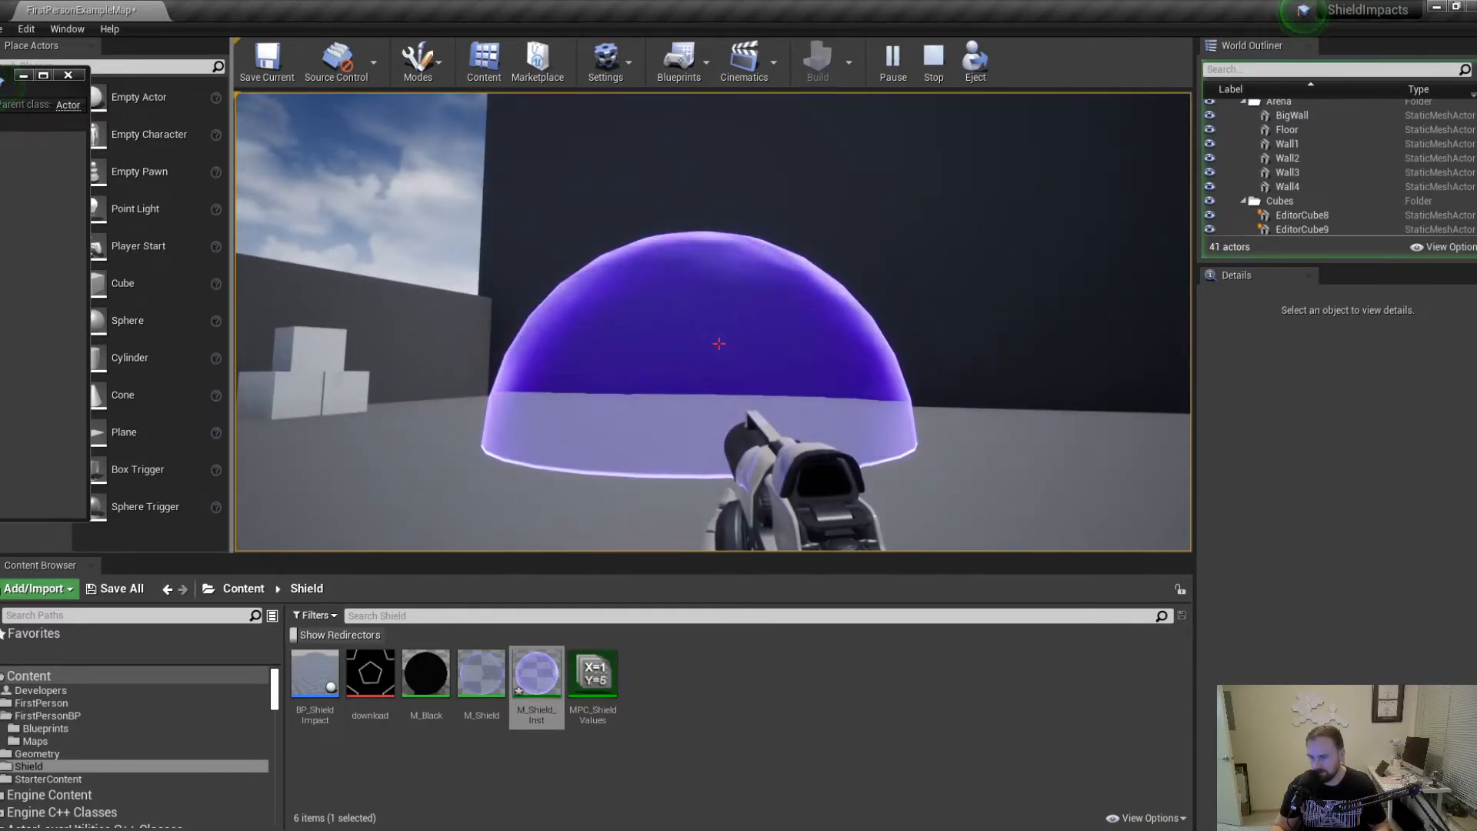
{"action": "left_click", "coordinate": [719, 344]}
{"action": "left_click", "coordinate": [719, 344]}
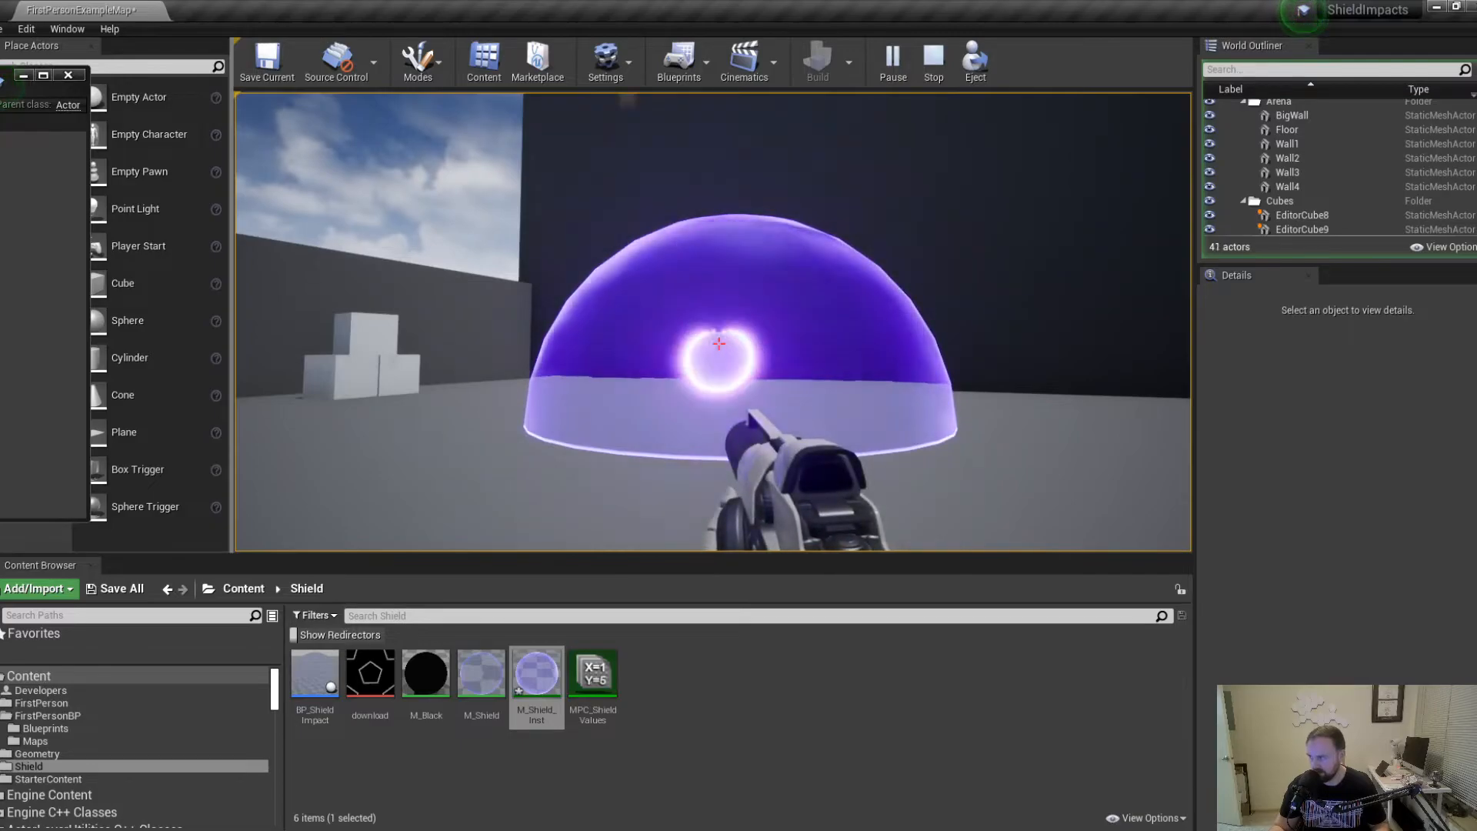
Stop play, disconnect the Fade0 and Fade1 Set Scalar Parameter Value nodes from their Radius nodes' execution outputs in BP_ShieldImpact, and compile.
{"action": "key", "text": "shift+F1"}
{"action": "left_click_drag", "start_coordinate": [6, 81], "coordinate": [738, 1]}
{"action": "left_click", "coordinate": [824, 73]}
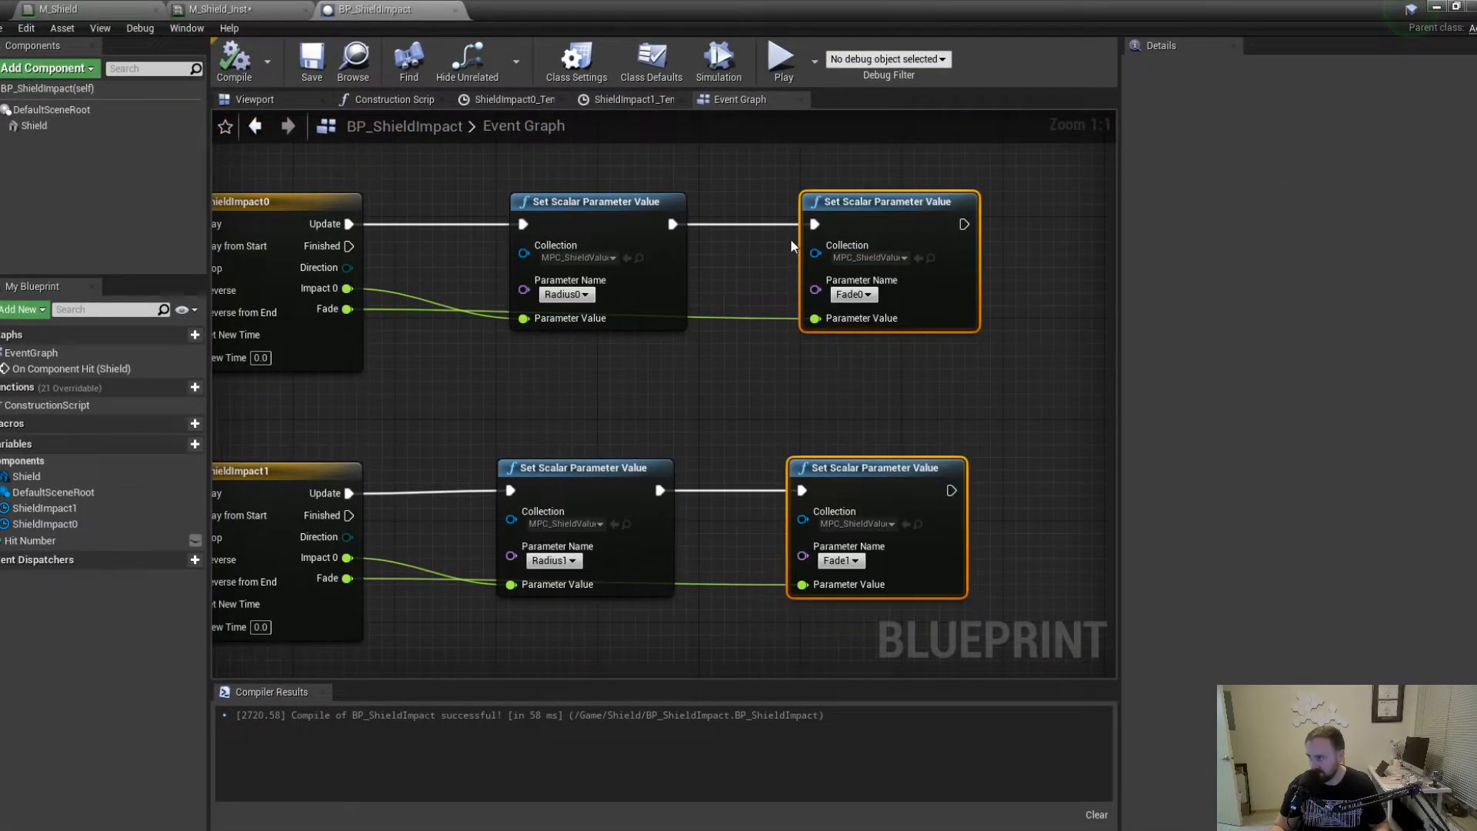
{"action": "left_click", "coordinate": [817, 224], "text": "alt"}
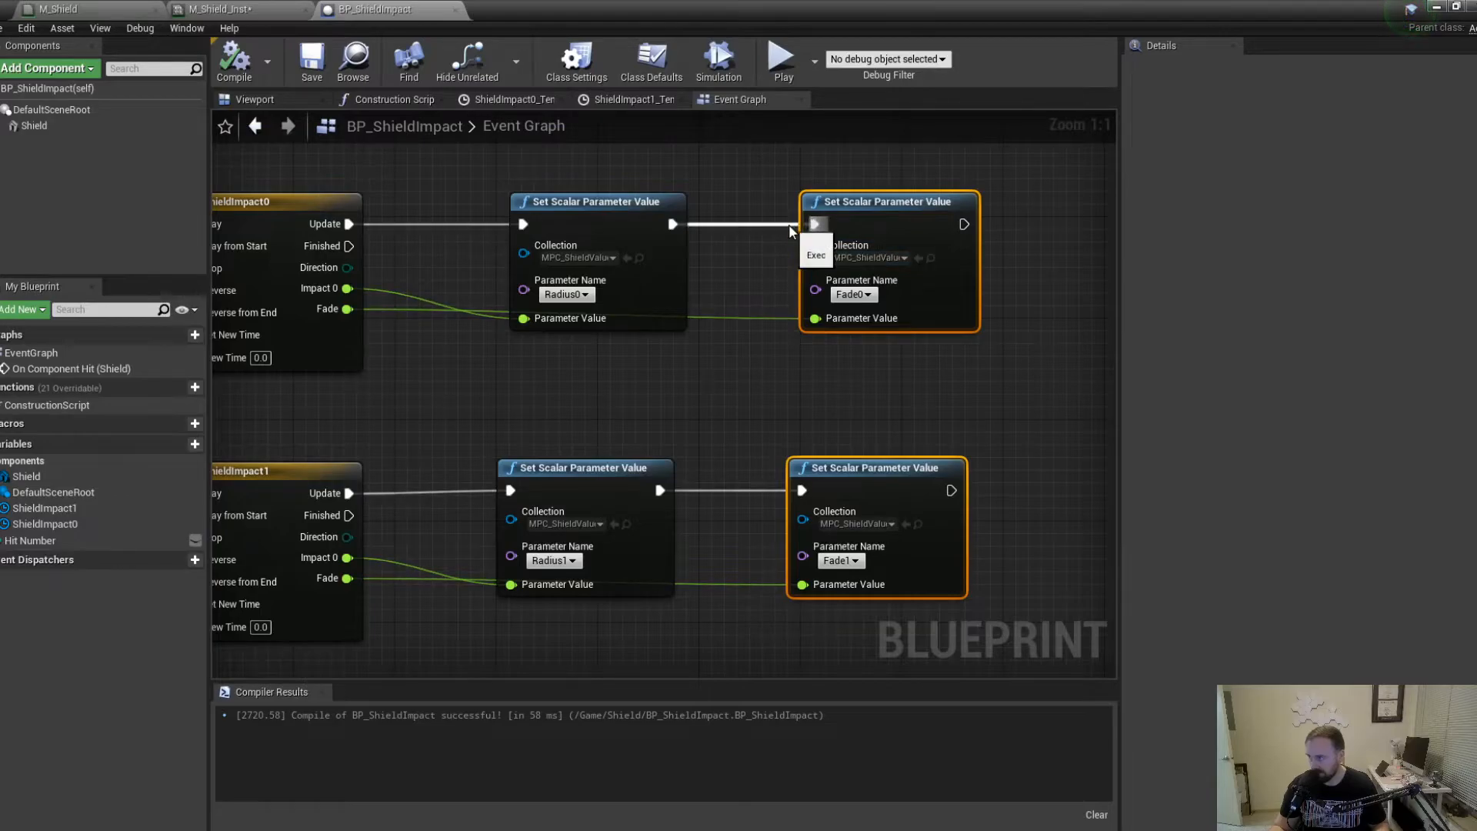
{"action": "left_click", "coordinate": [719, 493], "text": "alt"}
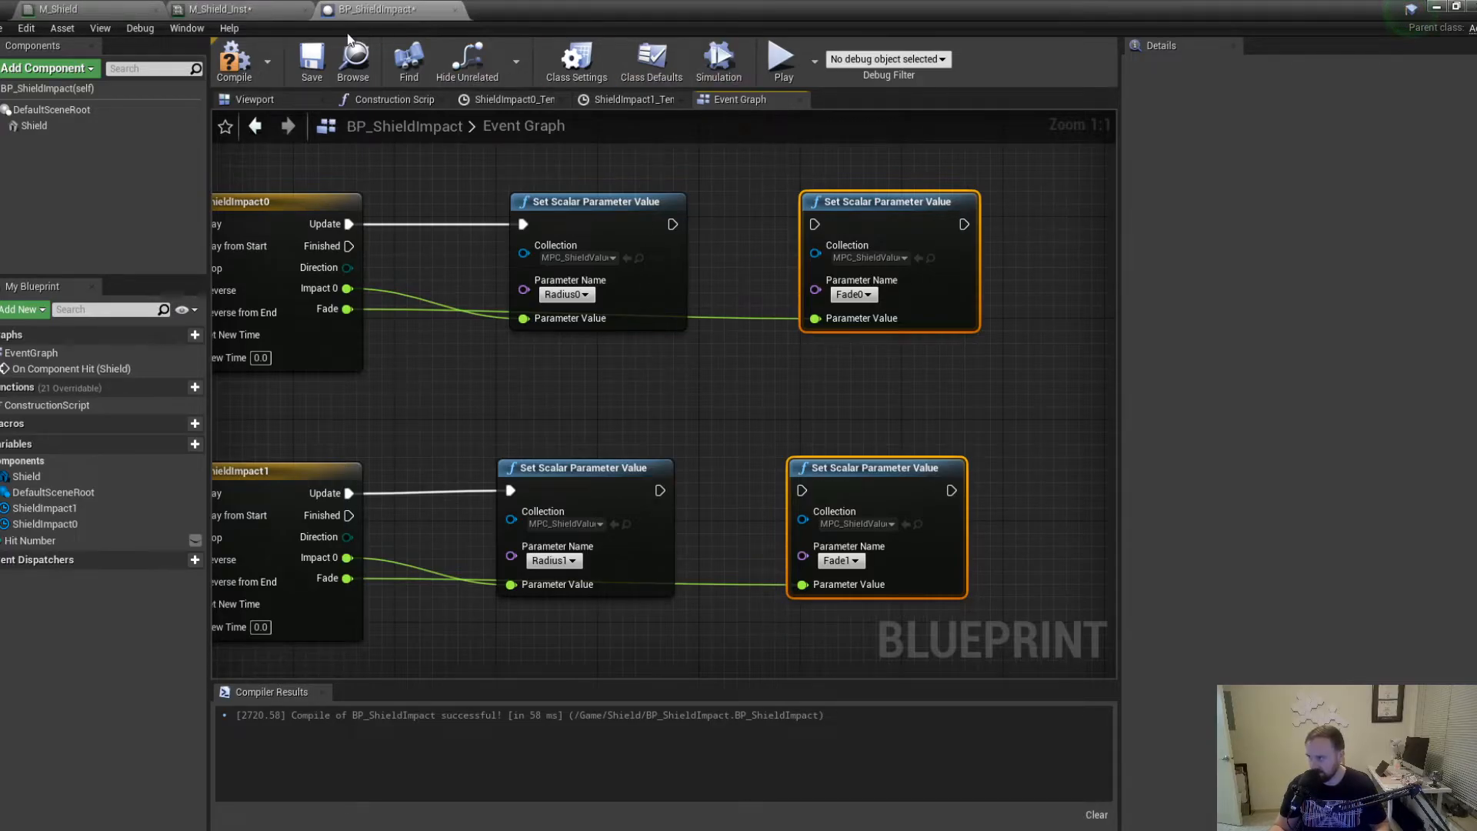
{"action": "left_click", "coordinate": [245, 68]}
Play the level again and shoot the shield to examine impacts that no longer receive fade updates.
{"action": "left_click", "coordinate": [1436, 7]}
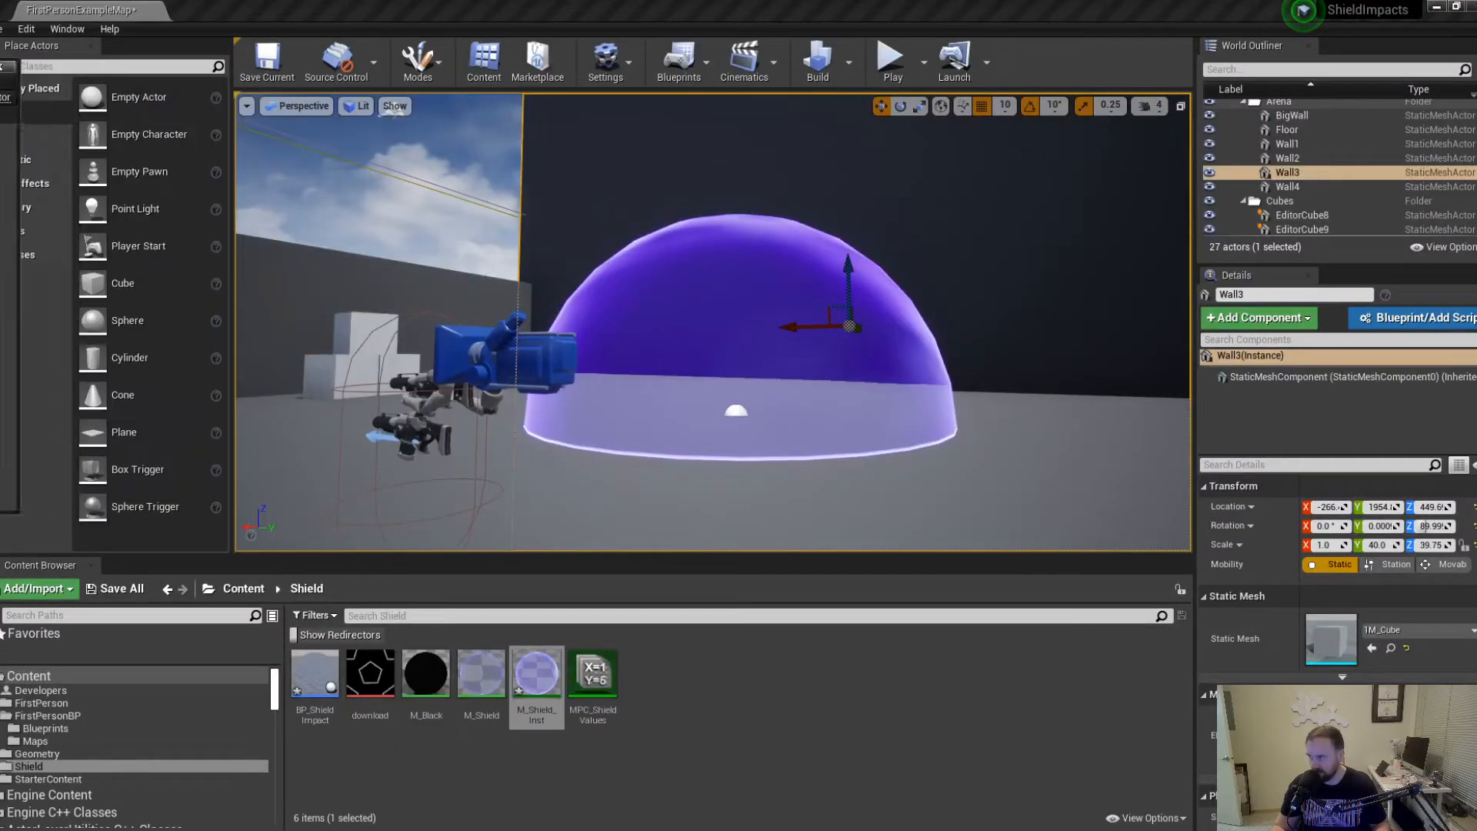
{"action": "left_click", "coordinate": [892, 61]}
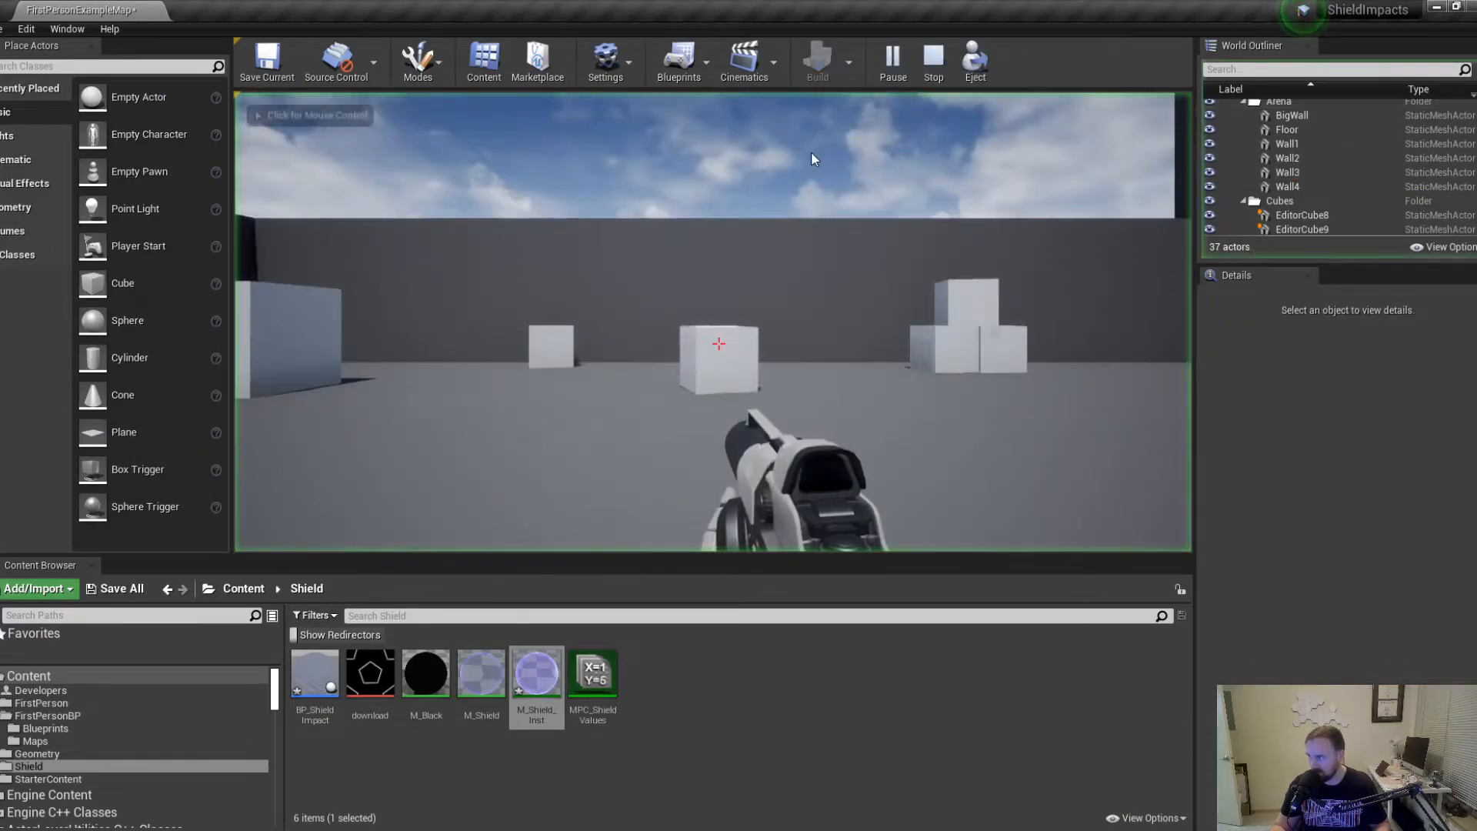
{"action": "left_click", "coordinate": [713, 330]}
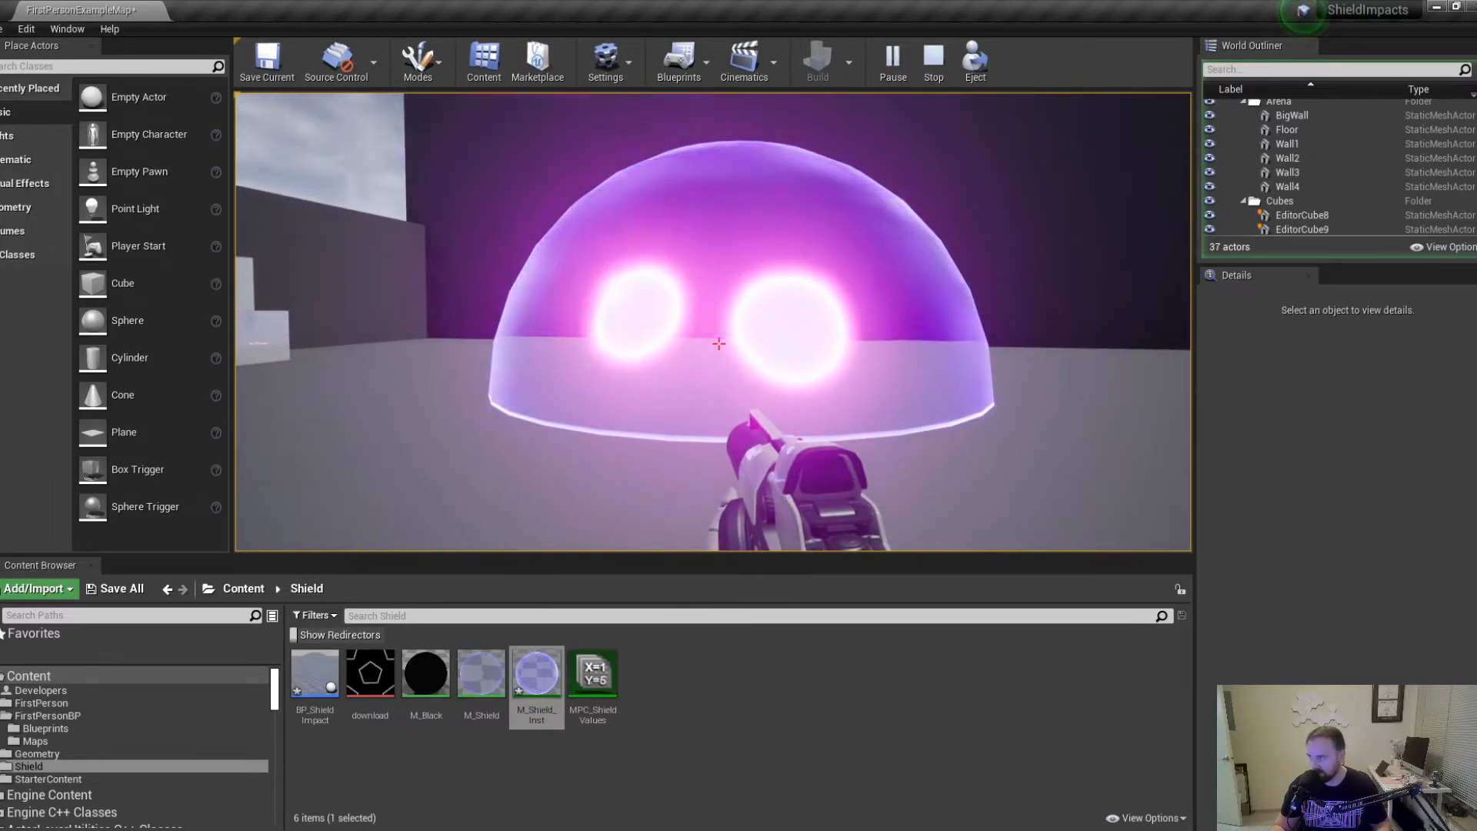
Open M_Shield_Inst beside the running game, enable its Edges parameter and adjust it to about 4.56.
{"action": "key", "text": "shift+F1"}
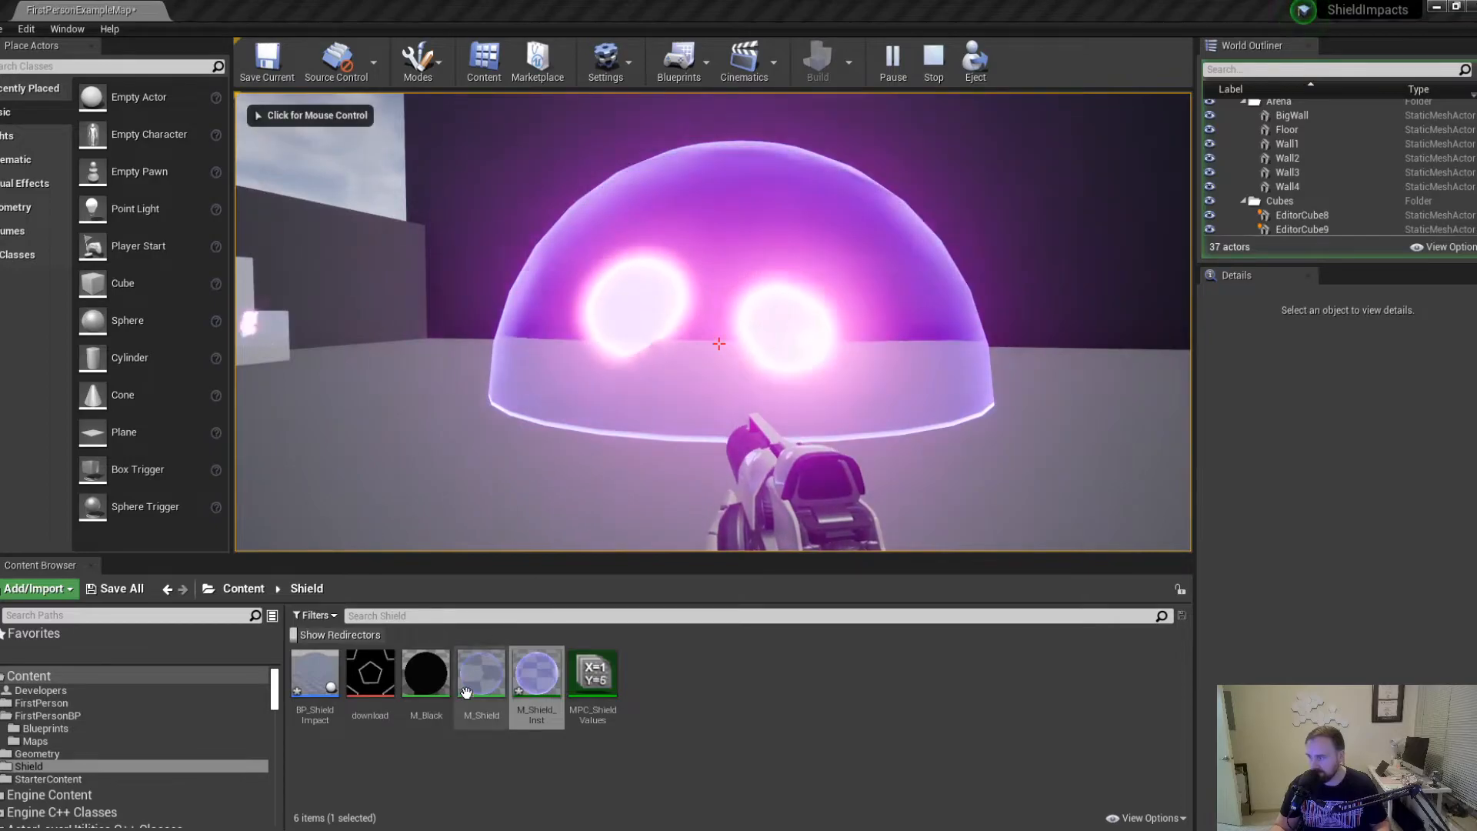
{"action": "left_click", "coordinate": [536, 674]}
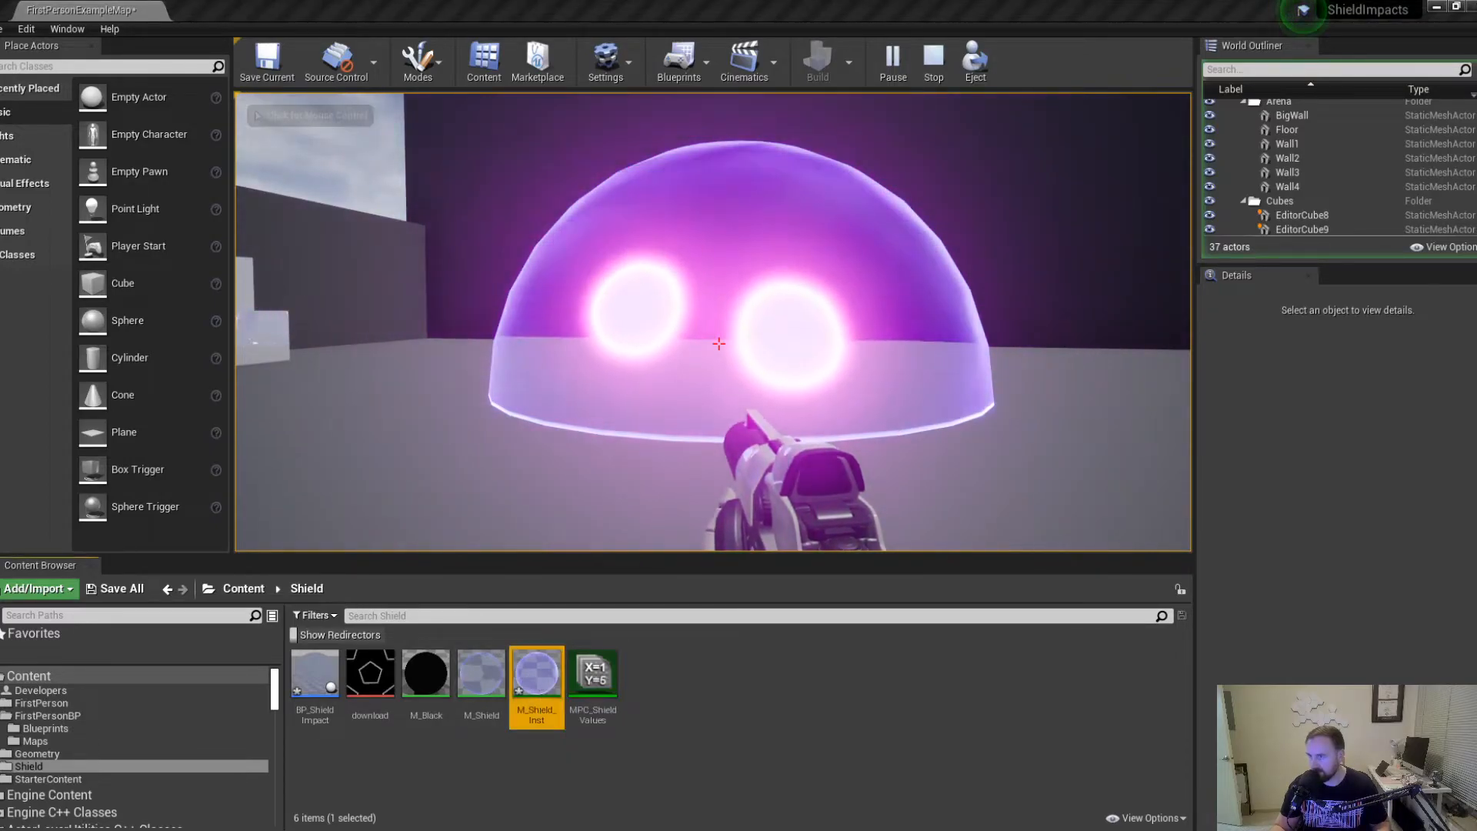
{"action": "double_click", "coordinate": [537, 674]}
{"action": "left_click", "coordinate": [1029, 625]}
{"action": "left_click_drag", "start_coordinate": [1165, 627], "coordinate": [1114, 624]}
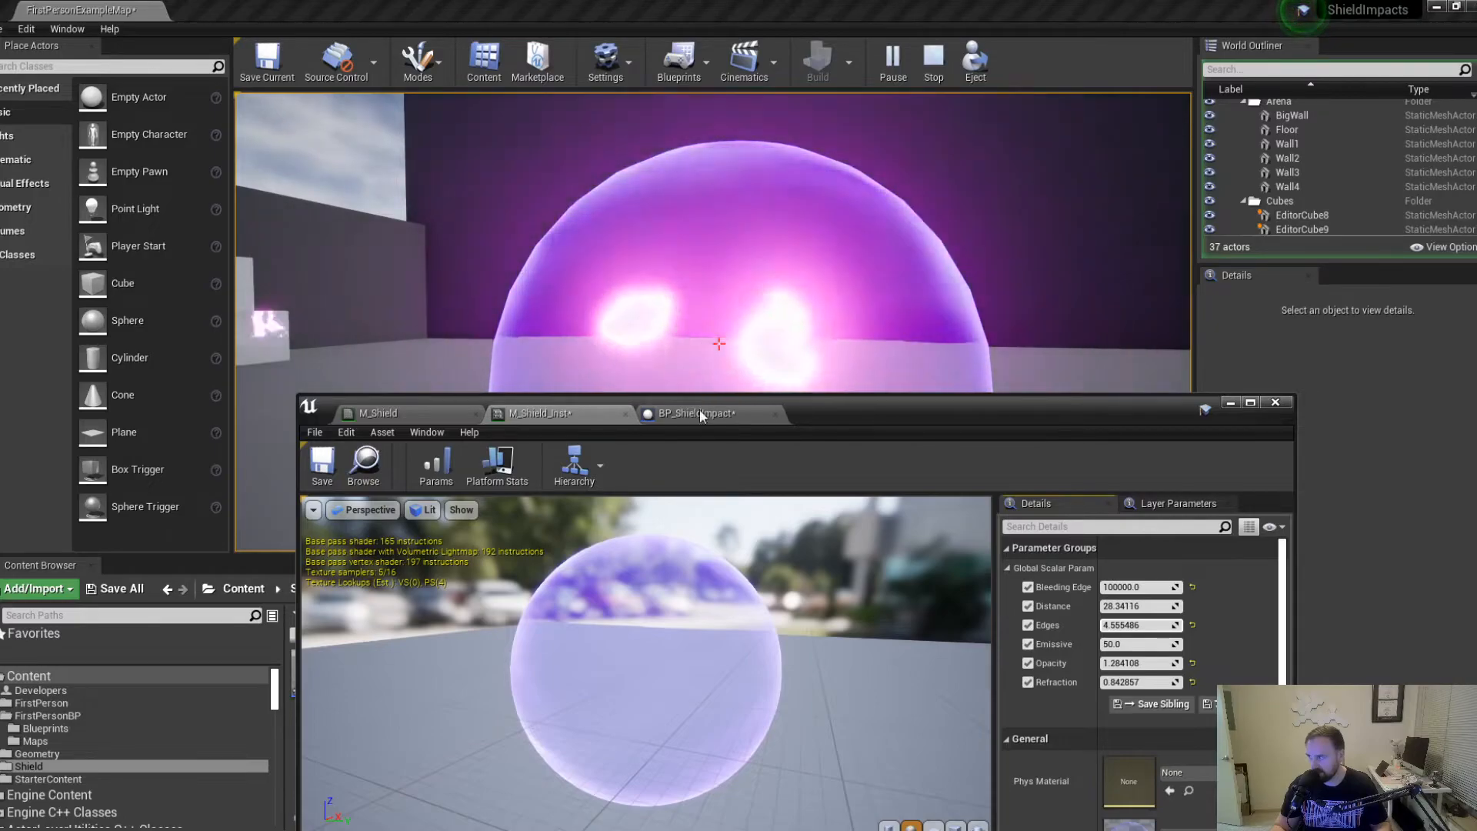
In M_Shield, set the Speed X of the Textures group's lower Panner to 0.3.
{"action": "left_click", "coordinate": [381, 413]}
{"action": "left_click_drag", "start_coordinate": [843, 427], "coordinate": [558, 2]}
{"action": "scroll", "coordinate": [1125, 335], "scroll_direction": "up", "scroll_amount": 2}
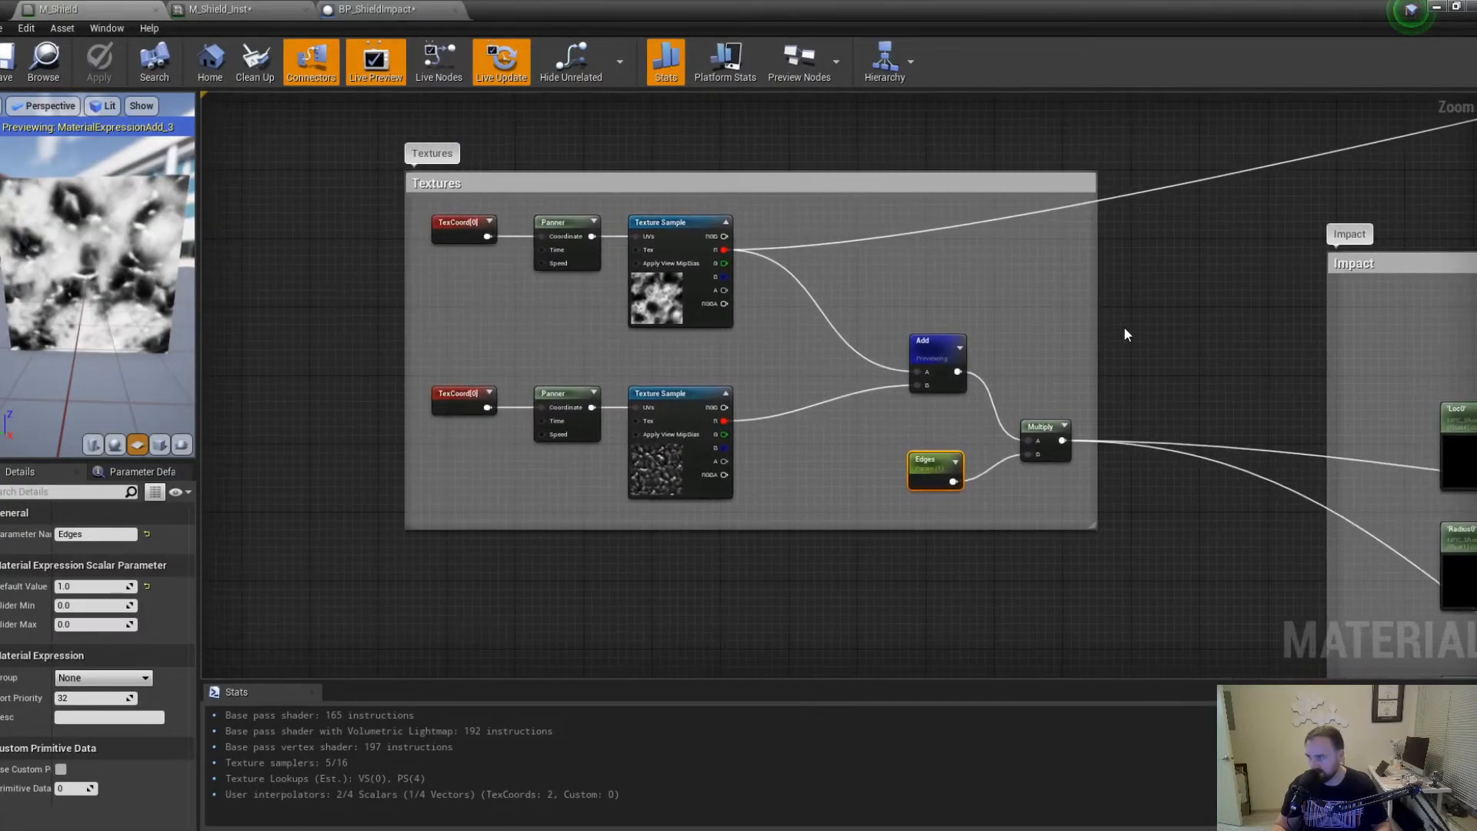
{"action": "left_click", "coordinate": [570, 394]}
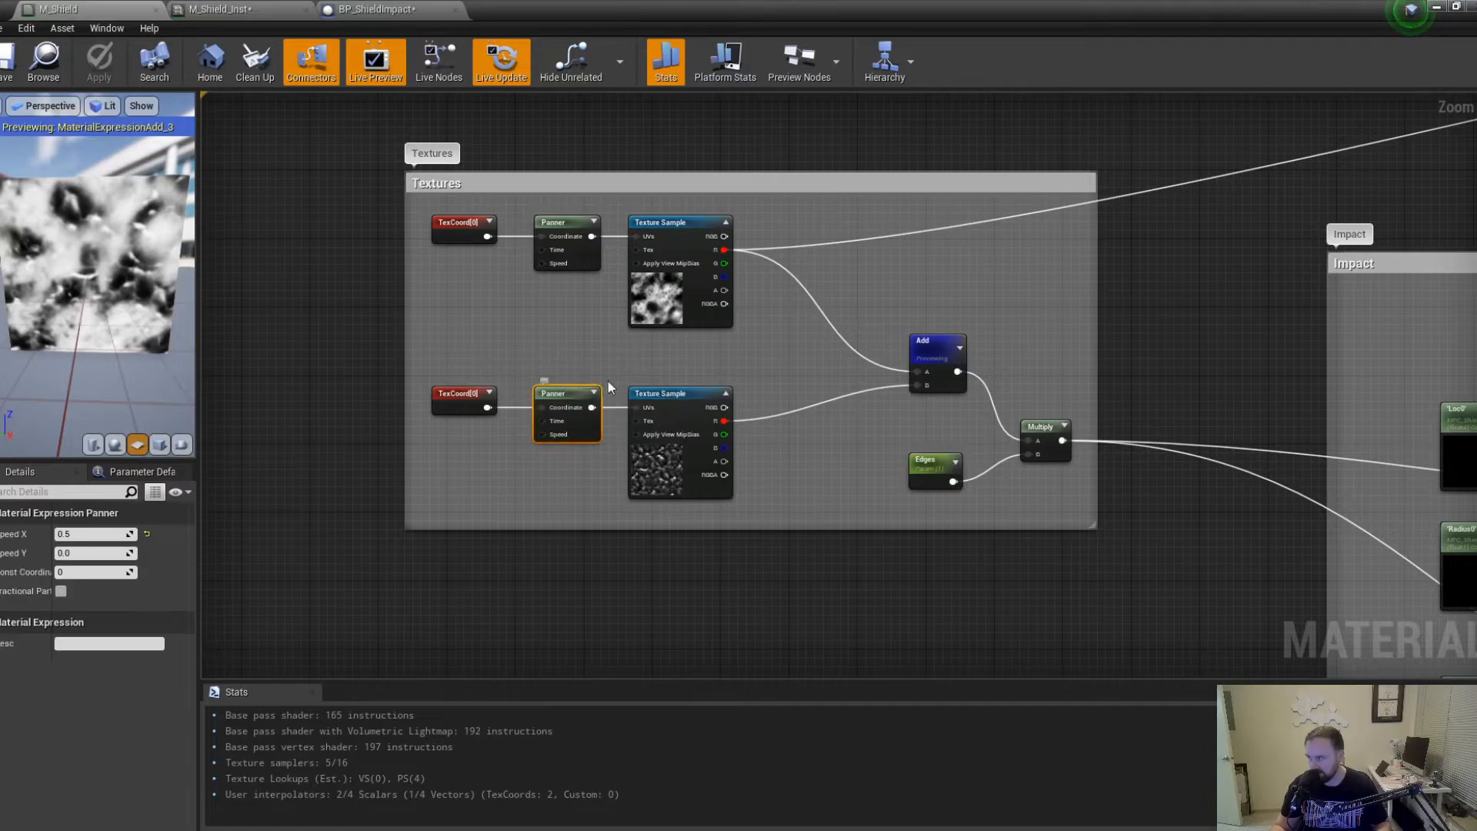
{"action": "left_click", "coordinate": [100, 534]}
{"action": "type", "text": ".3"}
{"action": "key", "text": "Return"}
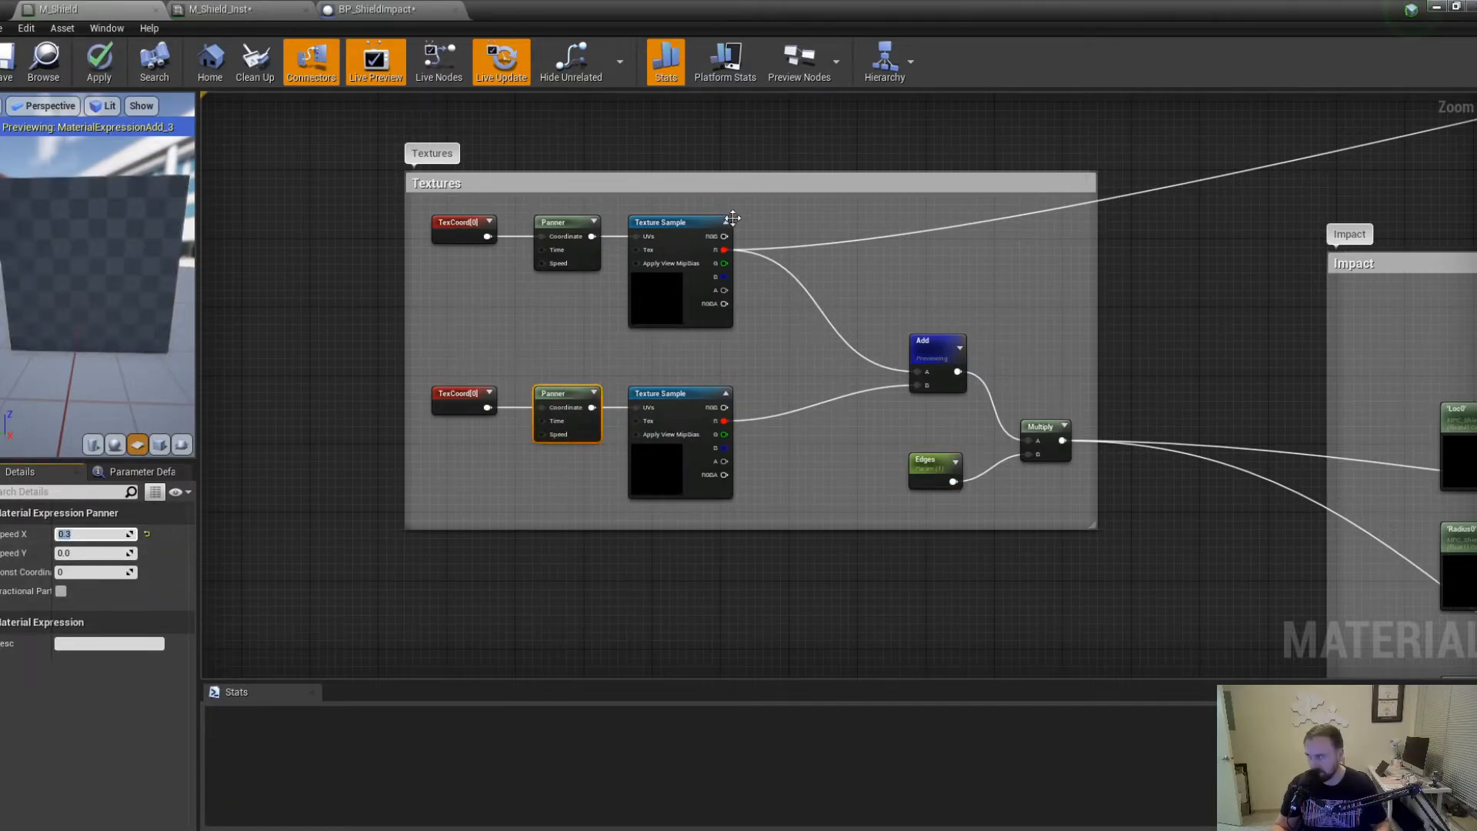
Extend the Textures comment upward, duplicate its upper texture row above, move the original's outgoing links to the copy, and reconnect the original's R output to Add input A.
{"action": "right_click_drag", "start_coordinate": [815, 254], "coordinate": [672, 420]}
{"action": "left_click_drag", "start_coordinate": [589, 339], "coordinate": [589, 178]}
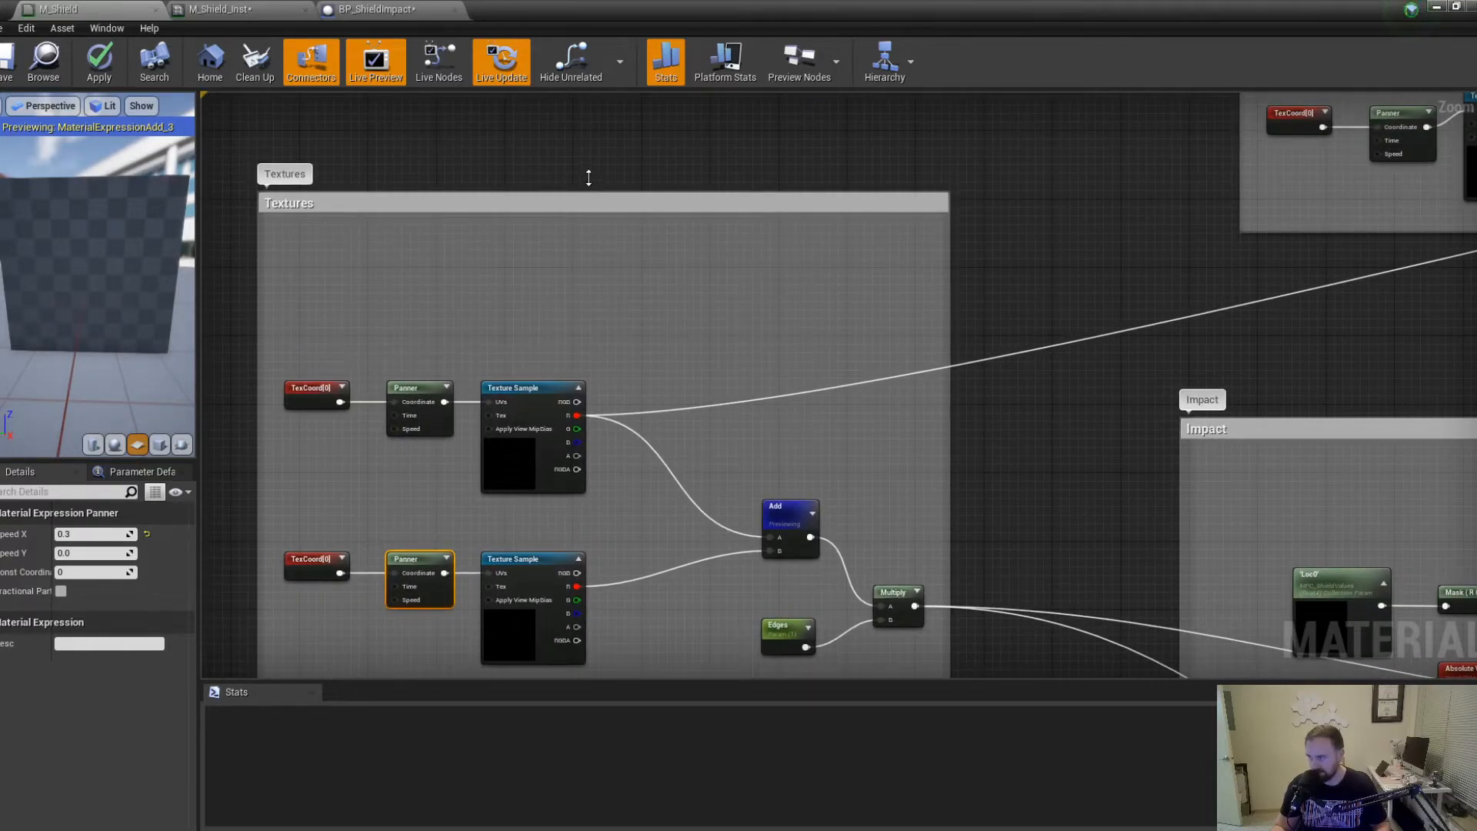
{"action": "left_click_drag", "start_coordinate": [277, 358], "coordinate": [536, 449]}
{"action": "key", "text": "ctrl+c"}
{"action": "key", "text": "ctrl+v"}
{"action": "left_click_drag", "start_coordinate": [551, 286], "coordinate": [524, 264]}
{"action": "left_click_drag", "start_coordinate": [576, 415], "coordinate": [578, 278], "text": "ctrl"}
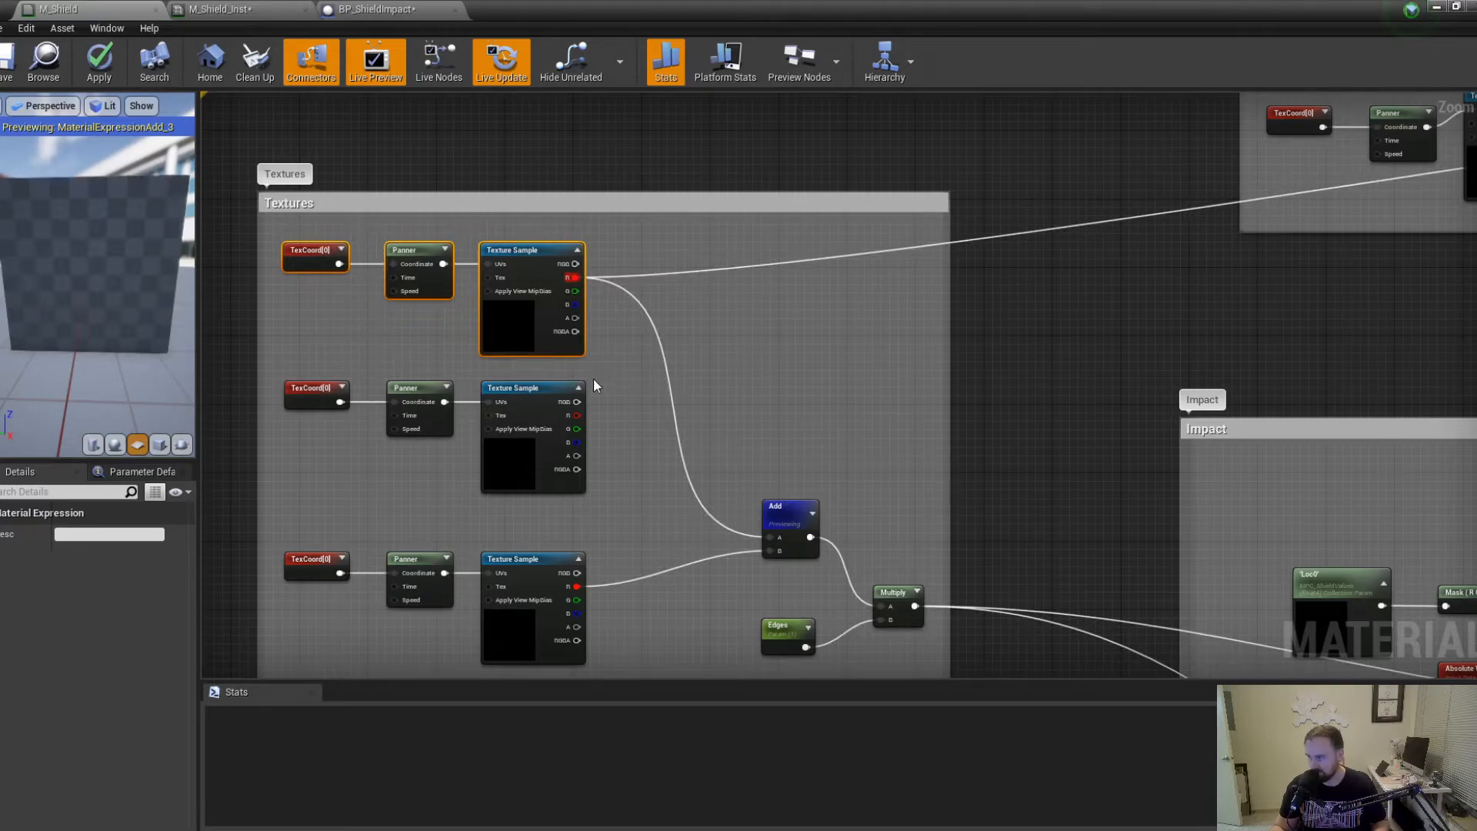
{"action": "left_click_drag", "start_coordinate": [577, 415], "coordinate": [588, 414]}
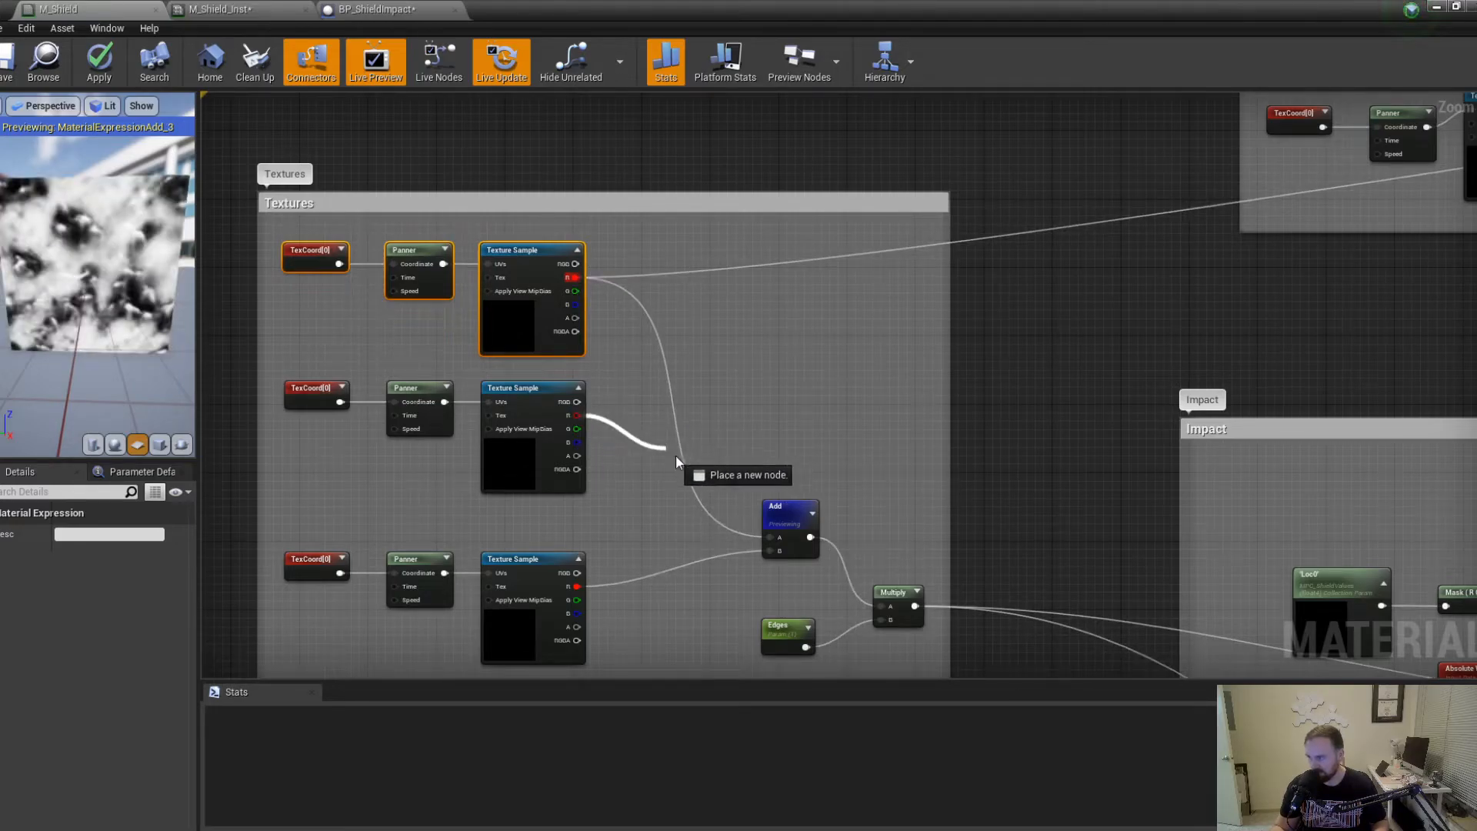
{"action": "left_click_drag", "start_coordinate": [766, 541], "coordinate": [770, 538]}
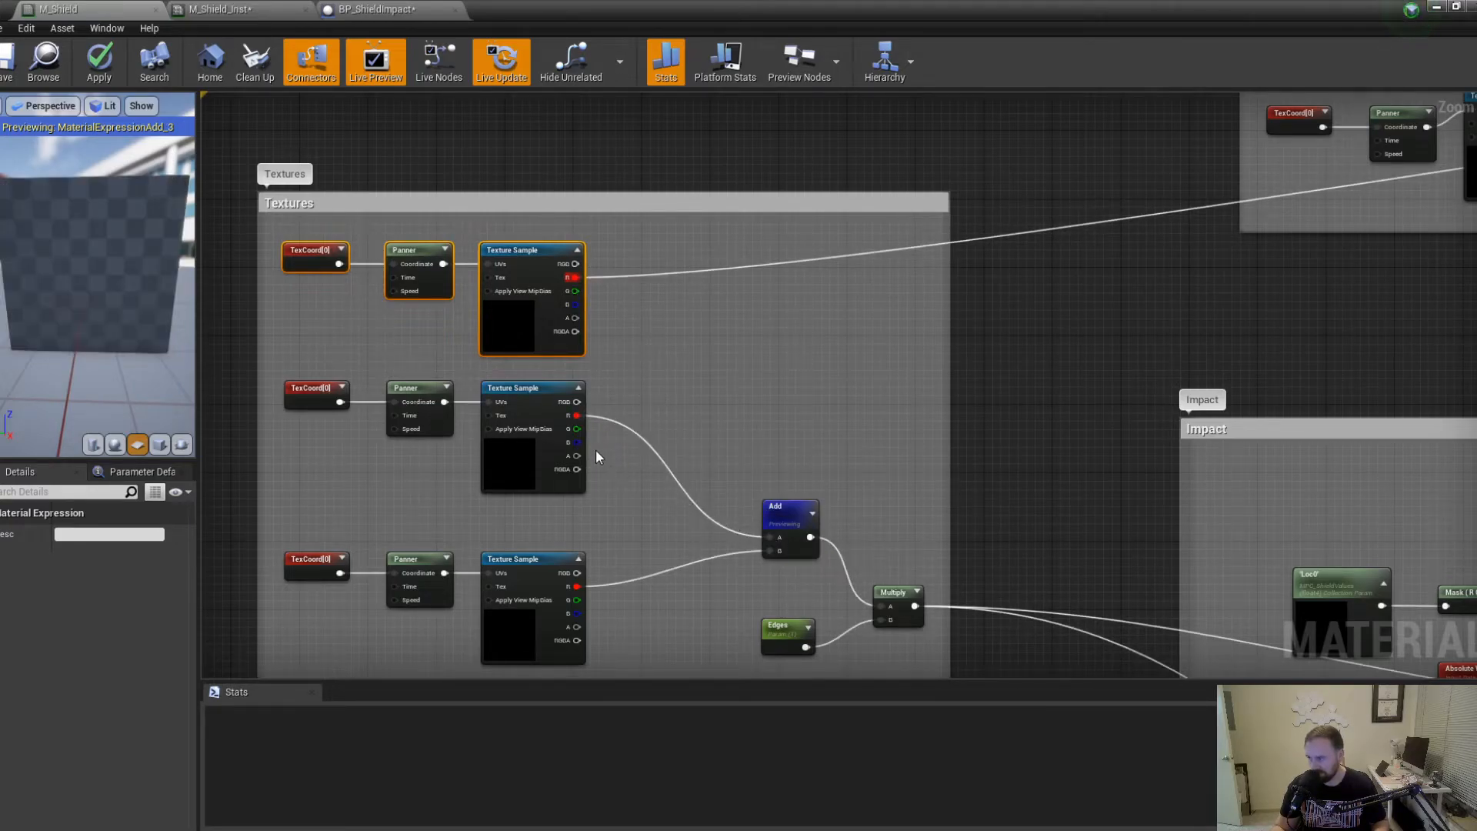
Set the Speed Y of the Textures group's middle Panner to 0.3 and apply the material.
{"action": "left_click", "coordinate": [318, 394]}
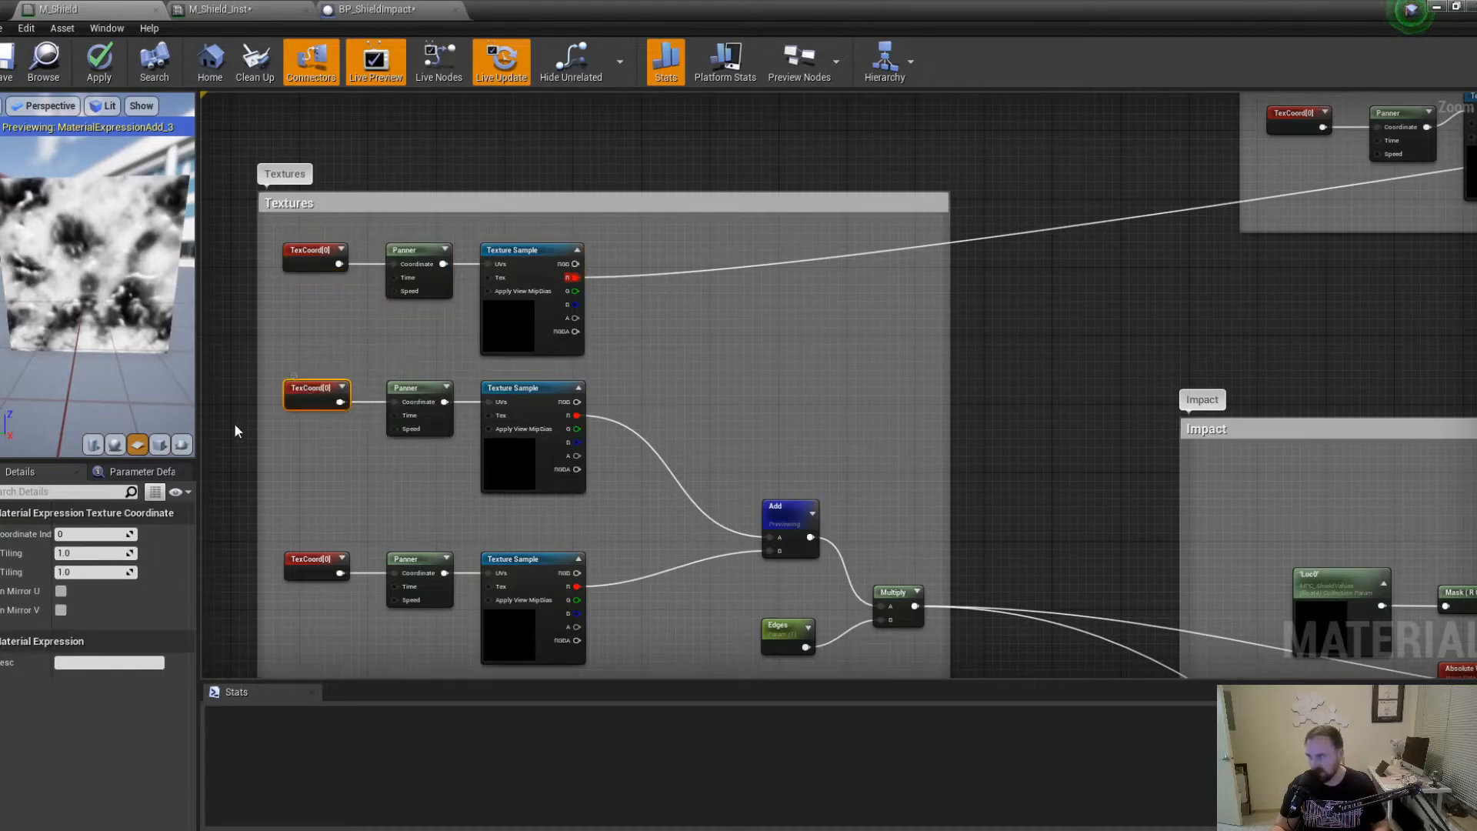
{"action": "left_click", "coordinate": [410, 392]}
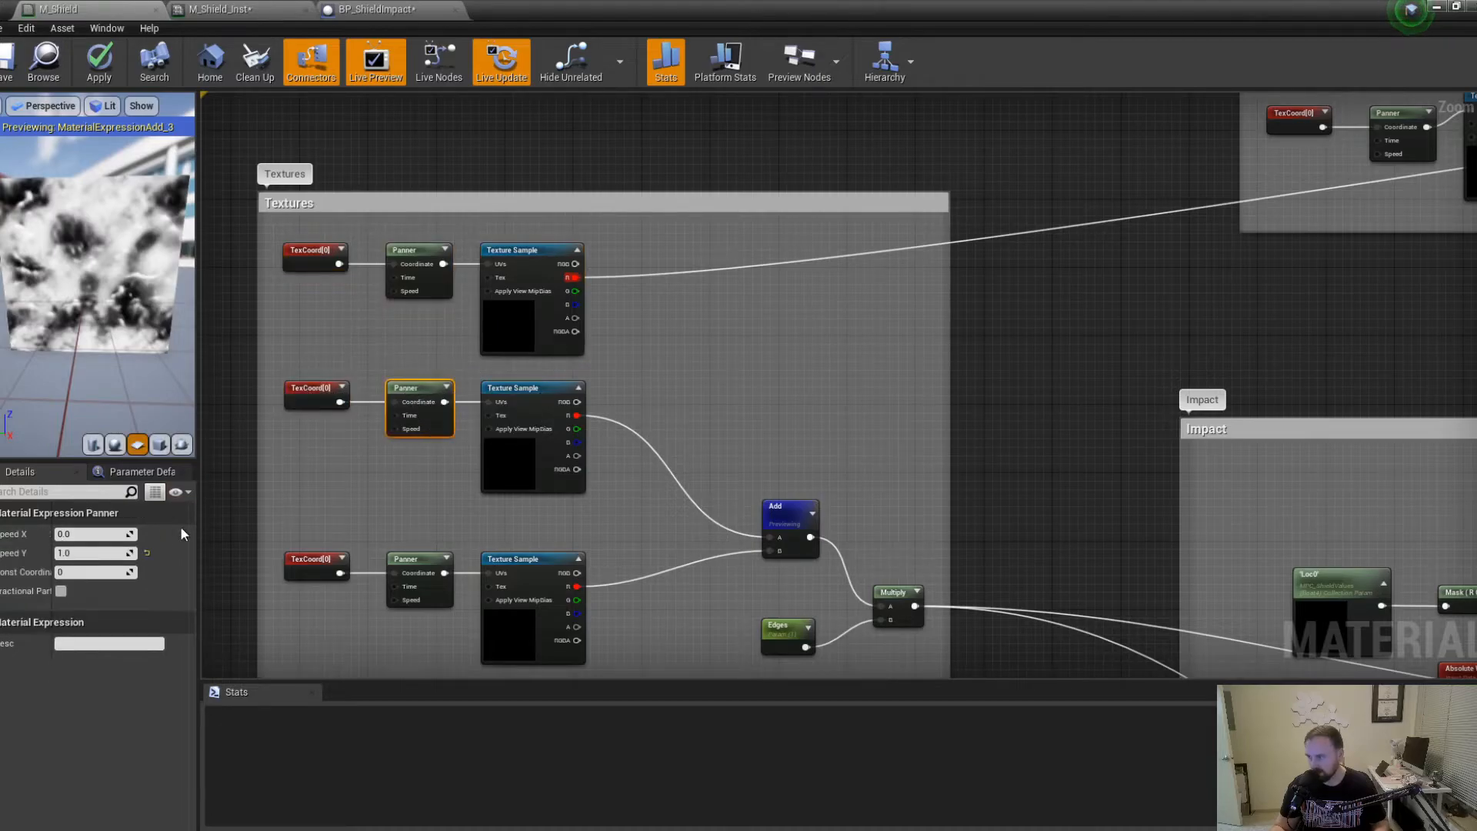
{"action": "left_click", "coordinate": [83, 554]}
{"action": "type", "text": ".3"}
{"action": "key", "text": "Return"}
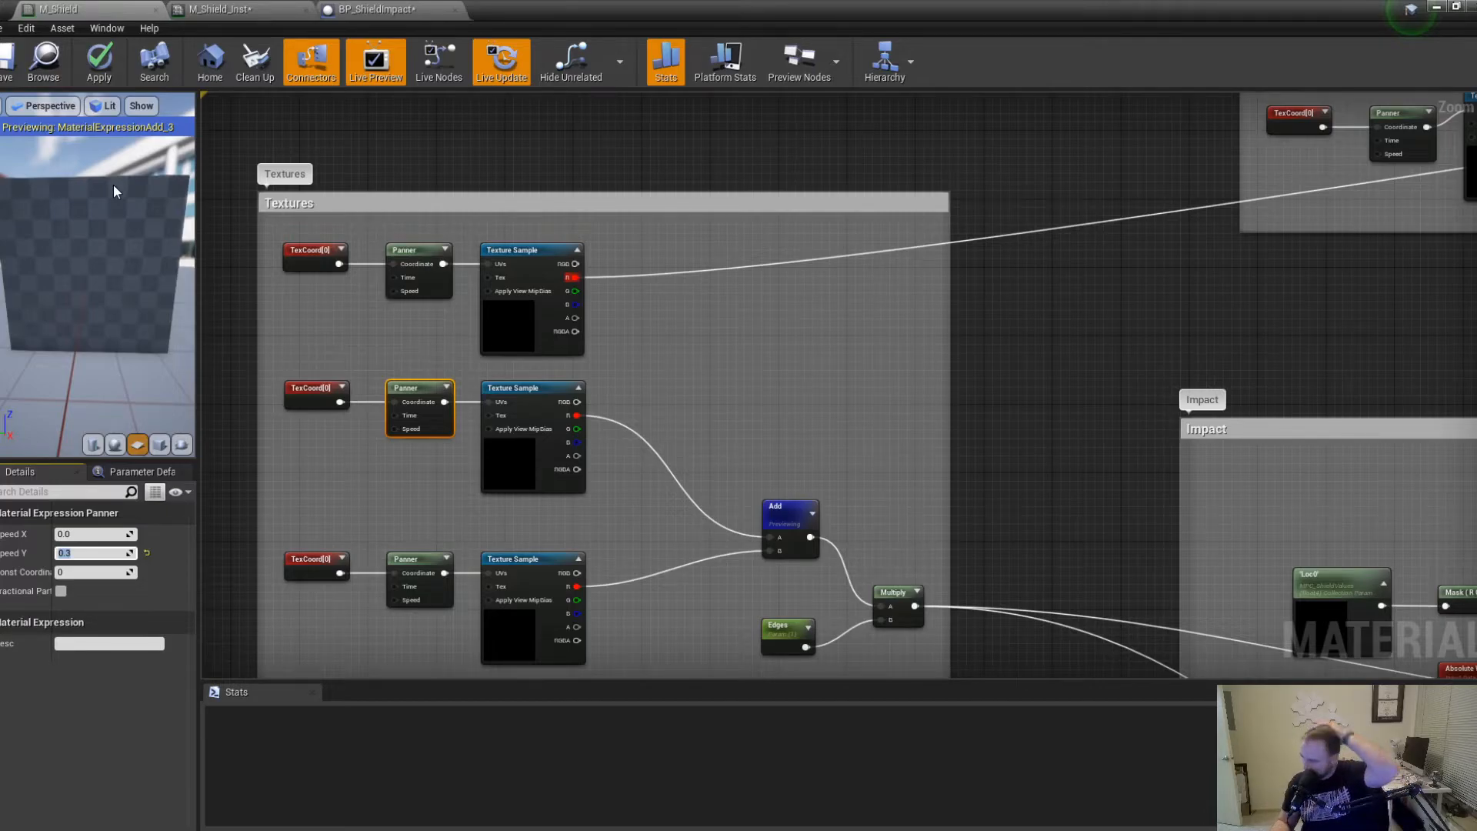
{"action": "left_click", "coordinate": [275, 115]}
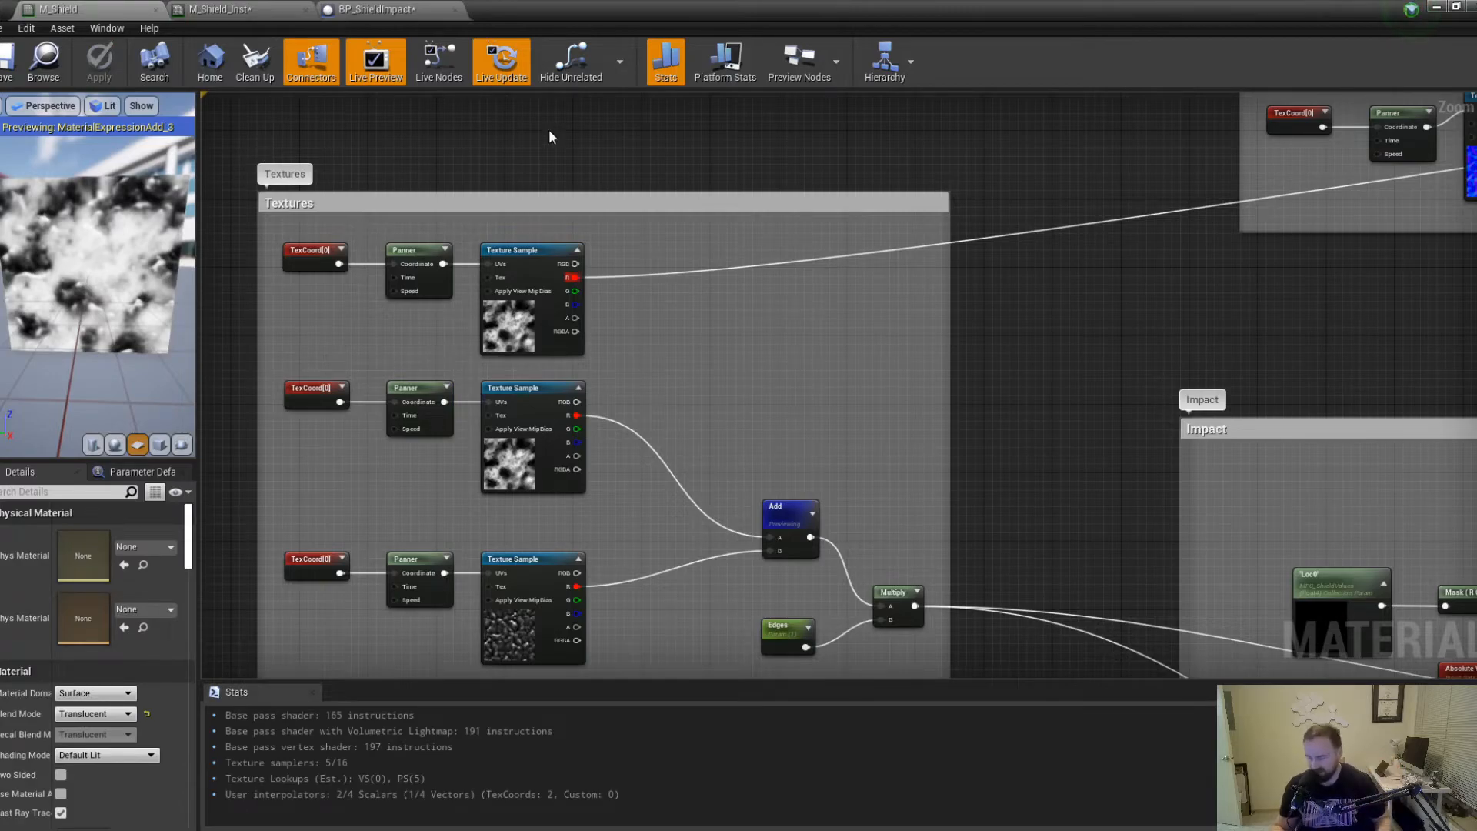
Return to the running game and shoot the shield repeatedly from several positions to examine the slower panning noise on the impacts.
{"action": "left_click_drag", "start_coordinate": [504, 9], "coordinate": [0, 208]}
{"action": "left_click", "coordinate": [554, 205]}
{"action": "left_click", "coordinate": [719, 343]}
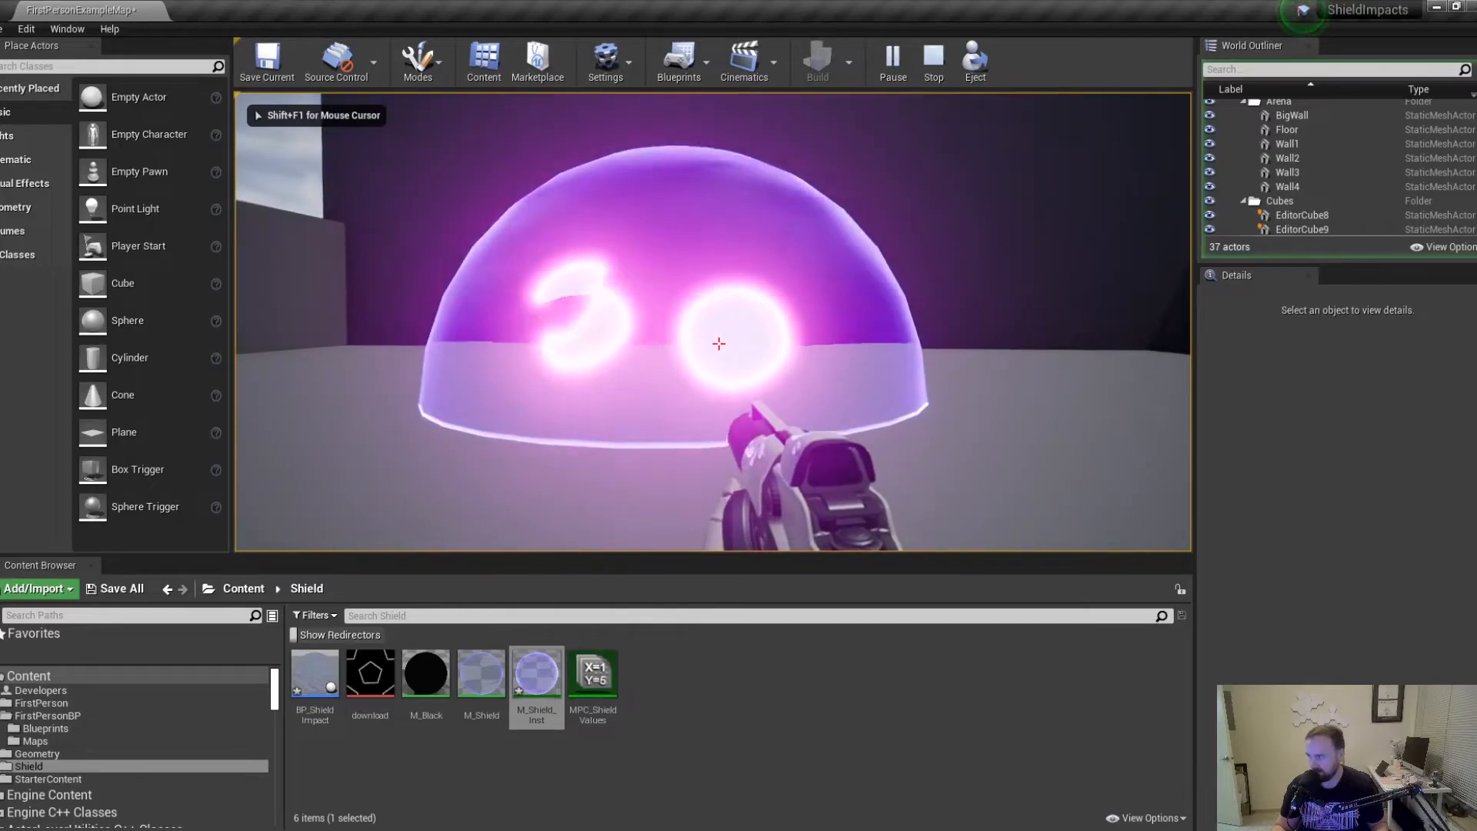
{"action": "left_click", "coordinate": [719, 344]}
{"action": "key", "text": "s"}
{"action": "left_click", "coordinate": [719, 343]}
{"action": "left_click", "coordinate": [719, 343]}
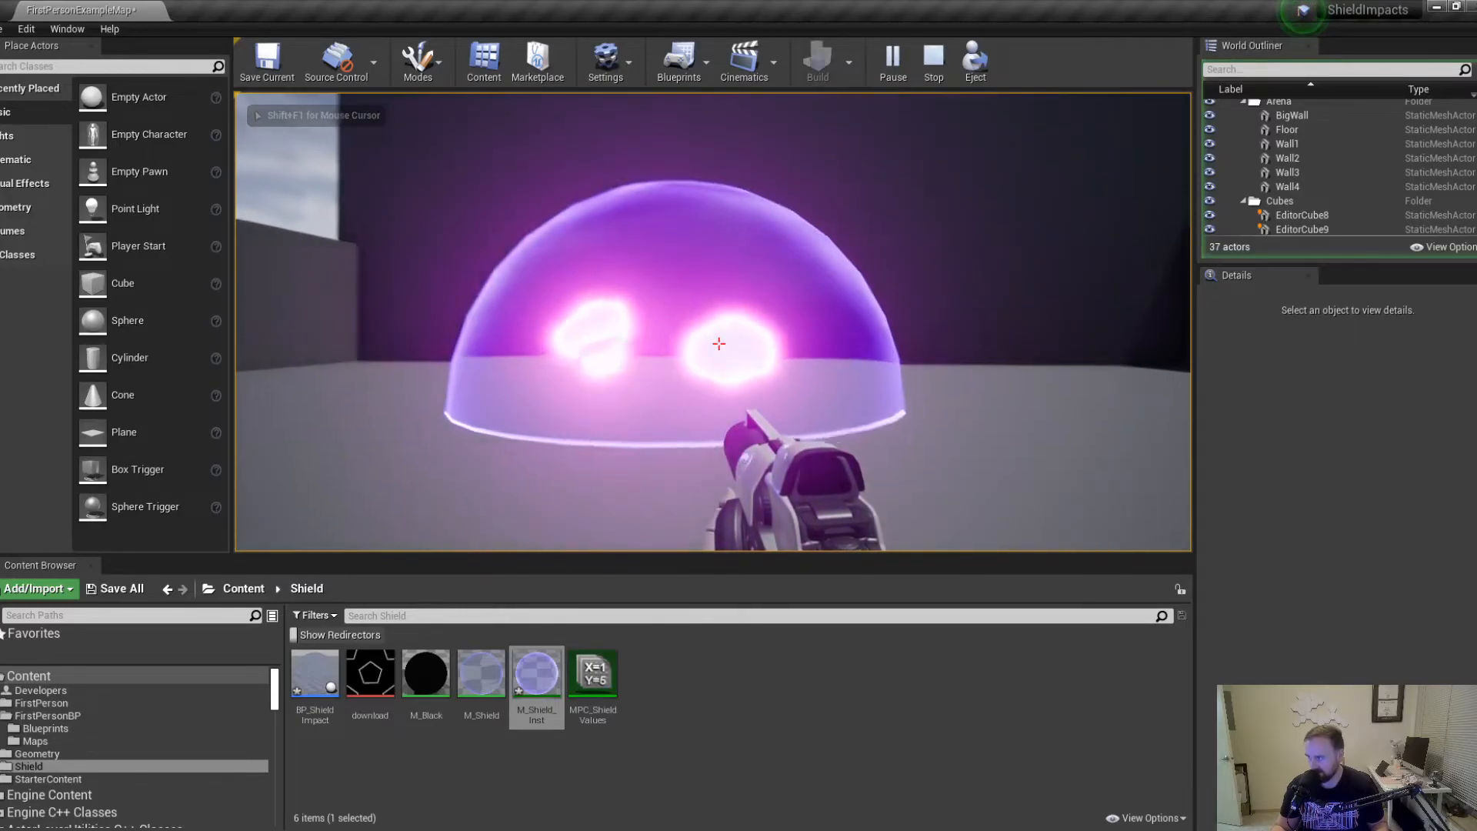
{"action": "left_click", "coordinate": [718, 343]}
{"action": "left_click", "coordinate": [719, 343]}
{"action": "left_click", "coordinate": [719, 343]}
{"action": "left_click", "coordinate": [718, 344]}
{"action": "left_click", "coordinate": [719, 343]}
{"action": "left_click", "coordinate": [719, 343]}
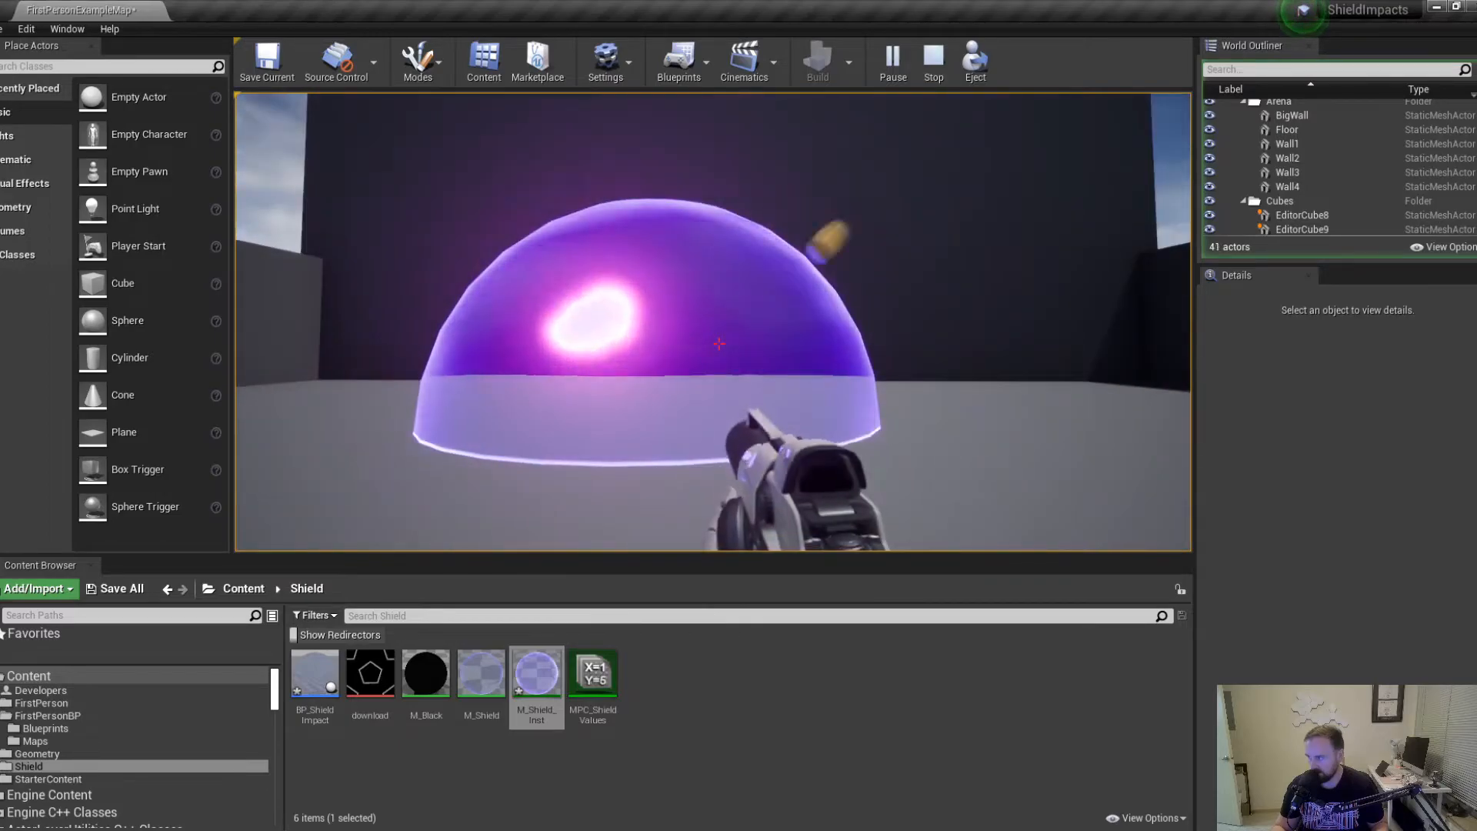
{"action": "left_click", "coordinate": [719, 343]}
{"action": "left_click", "coordinate": [718, 343]}
{"action": "key", "text": "shift+F1"}
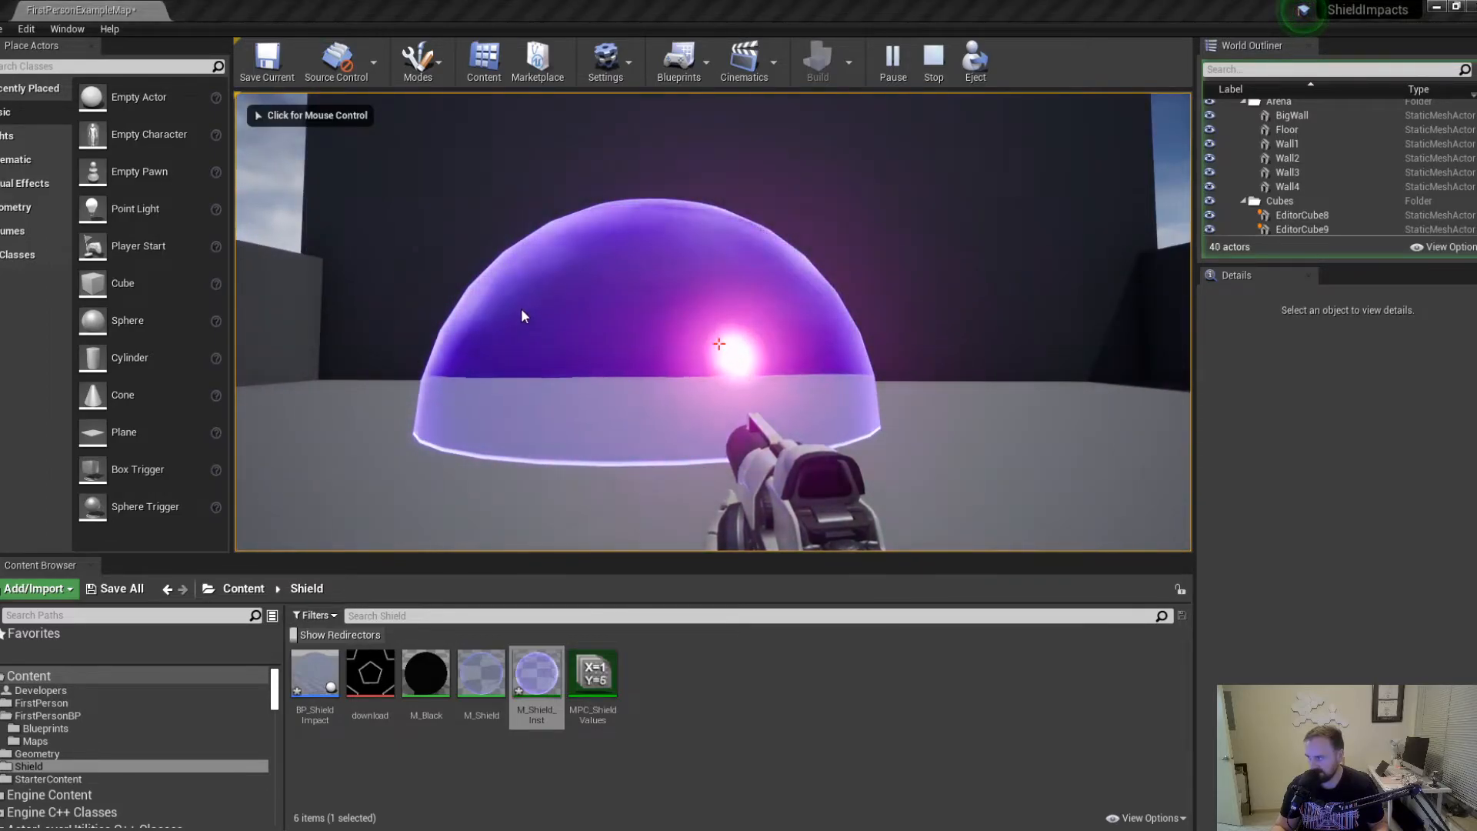
{"action": "left_click", "coordinate": [521, 313]}
{"action": "left_click", "coordinate": [719, 343]}
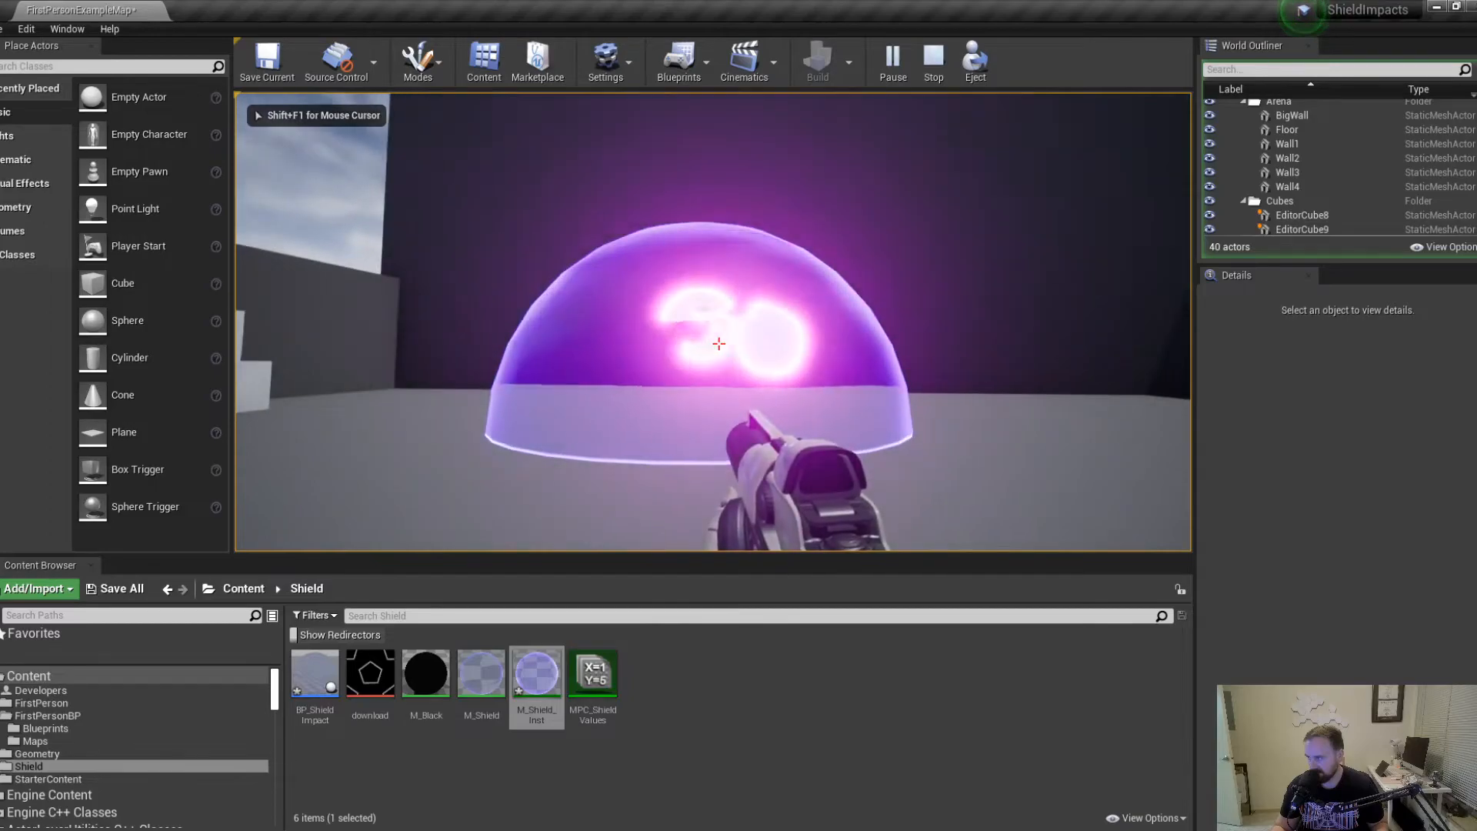
{"action": "left_click", "coordinate": [719, 344]}
{"action": "left_click", "coordinate": [719, 344]}
{"action": "left_click", "coordinate": [719, 343]}
{"action": "left_click", "coordinate": [719, 343]}
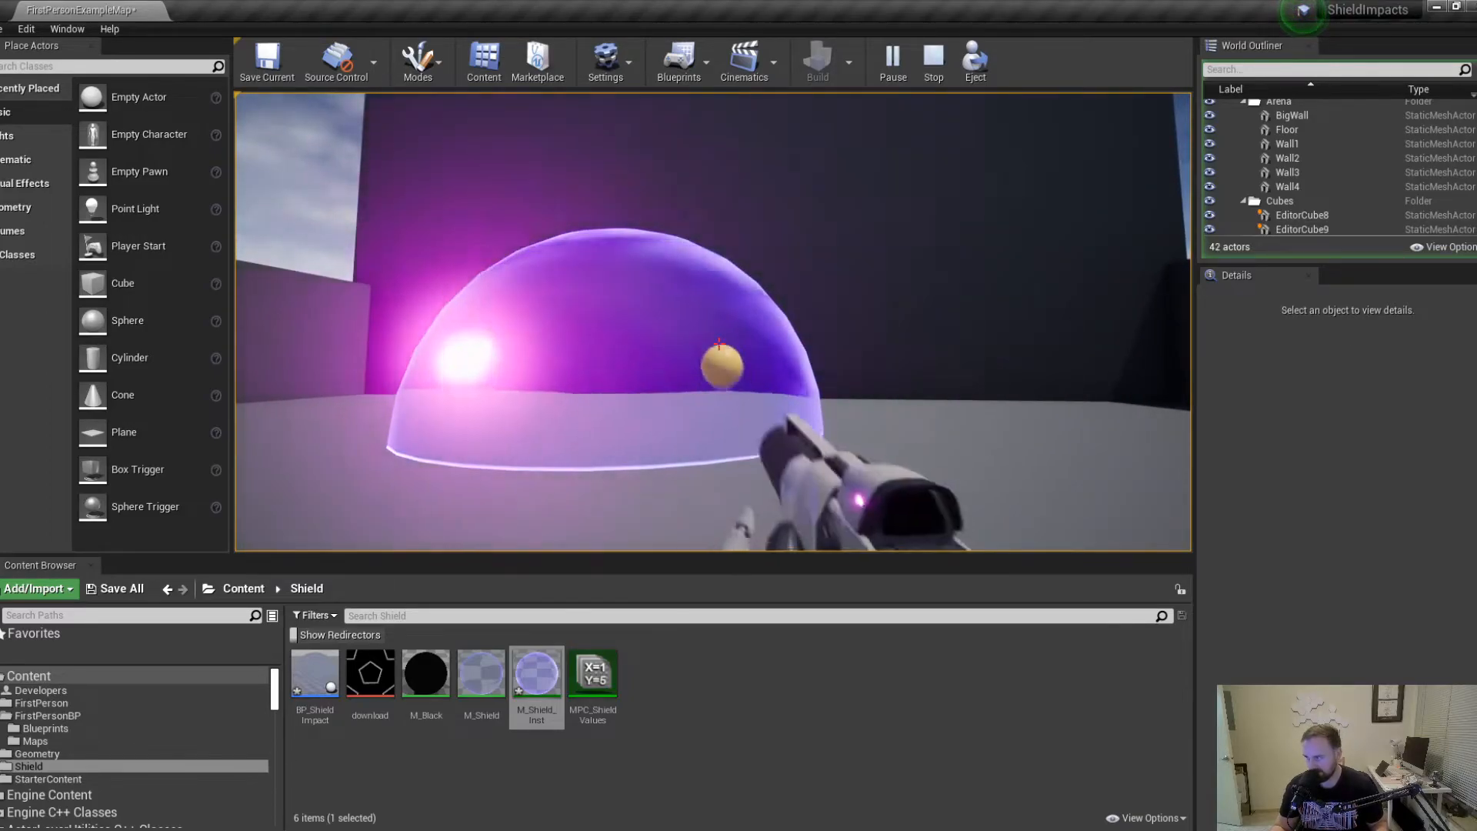
{"action": "left_click", "coordinate": [719, 344]}
{"action": "left_click", "coordinate": [719, 343]}
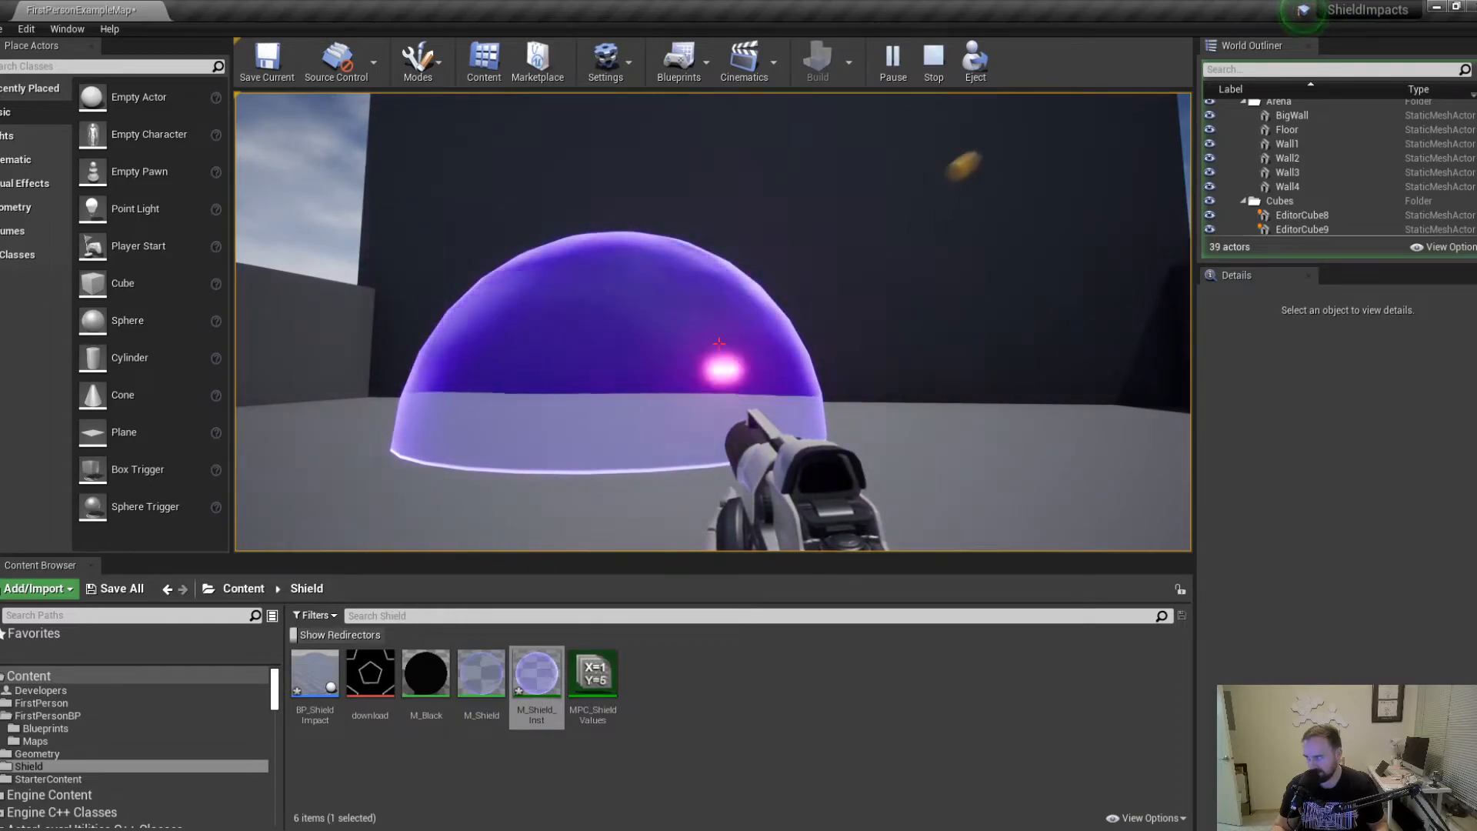
{"action": "left_click", "coordinate": [718, 343]}
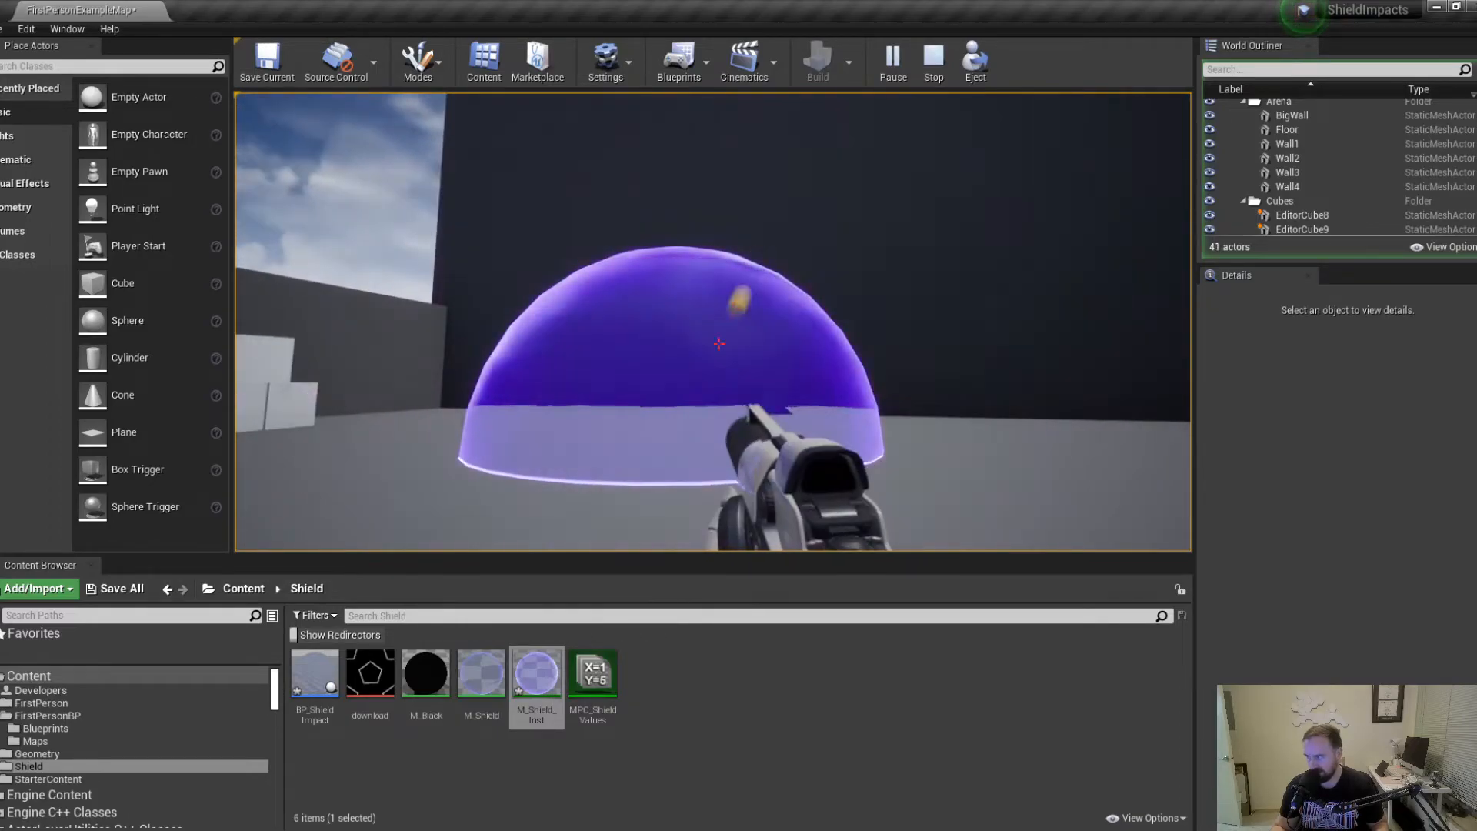
{"action": "left_click", "coordinate": [719, 343]}
Return to the M_Shield graph and extend the Textures comment to the right, leaving room beyond the Multiply node.
{"action": "key", "text": "shift+F1"}
{"action": "left_click_drag", "start_coordinate": [0, 269], "coordinate": [693, 2]}
{"action": "right_click_drag", "start_coordinate": [852, 471], "coordinate": [778, 347]}
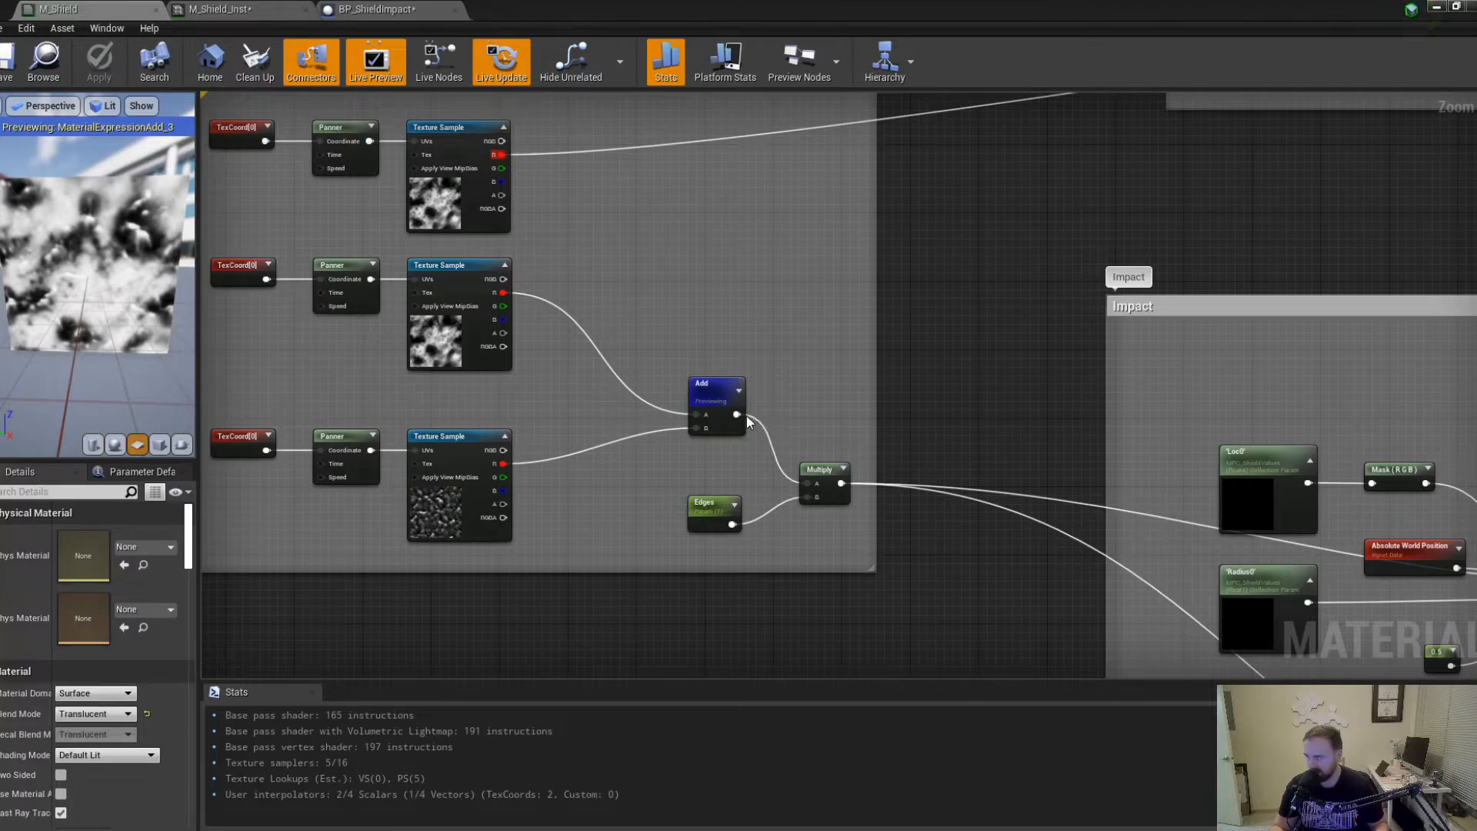
{"action": "left_click_drag", "start_coordinate": [737, 414], "coordinate": [805, 413]}
{"action": "left_click", "coordinate": [750, 457]}
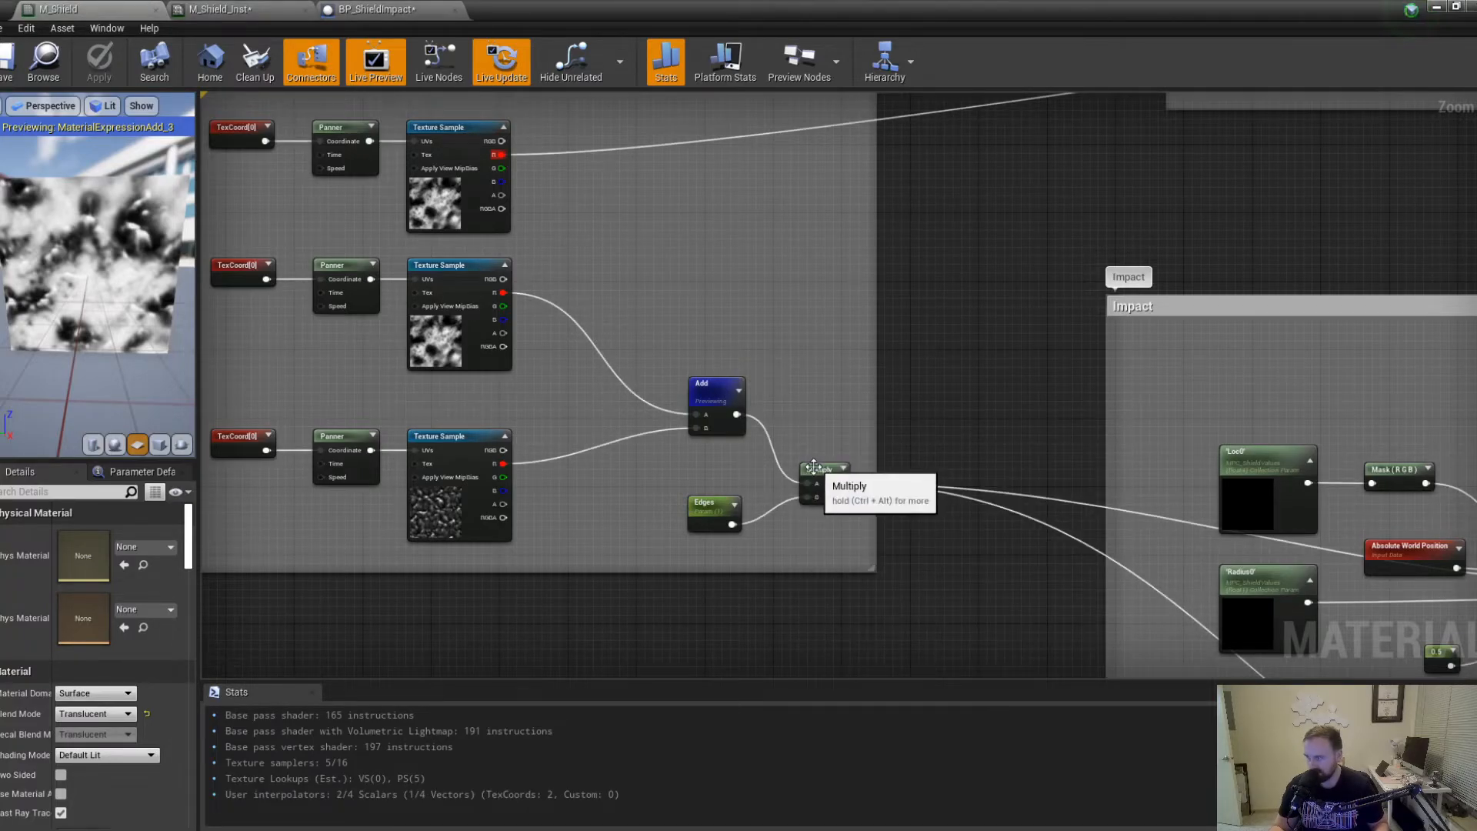
{"action": "left_click_drag", "start_coordinate": [840, 483], "coordinate": [906, 466]}
{"action": "left_click", "coordinate": [765, 422]}
{"action": "left_click_drag", "start_coordinate": [737, 414], "coordinate": [839, 396]}
{"action": "left_click", "coordinate": [840, 483]}
{"action": "left_click", "coordinate": [840, 484]}
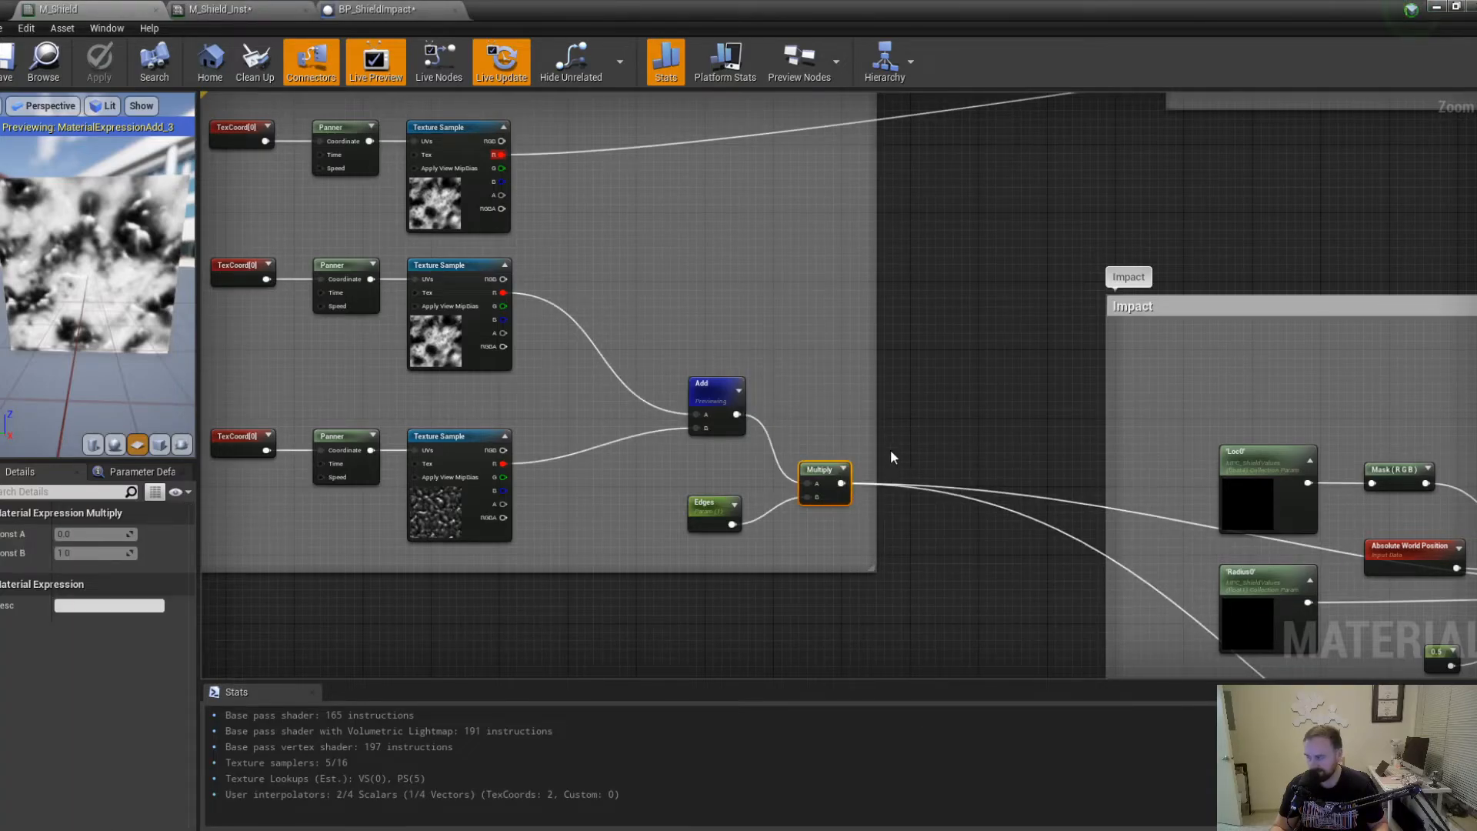
{"action": "left_click_drag", "start_coordinate": [875, 440], "coordinate": [997, 458]}
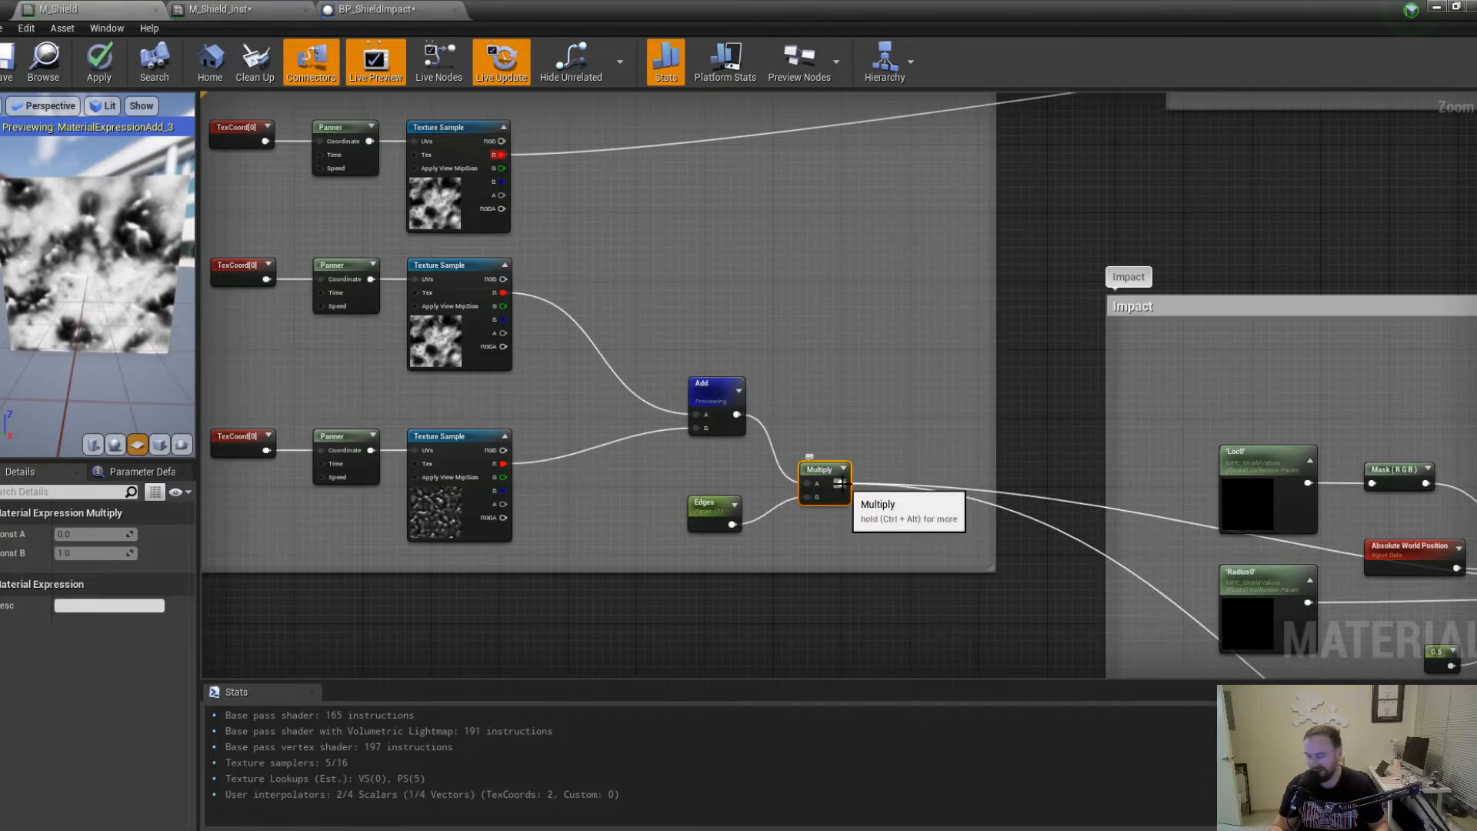
Add a Clamp node after the Textures group's Multiply and transfer the Multiply's outgoing links to the Clamp's output.
{"action": "right_click", "coordinate": [888, 408]}
{"action": "type", "text": "clamp"}
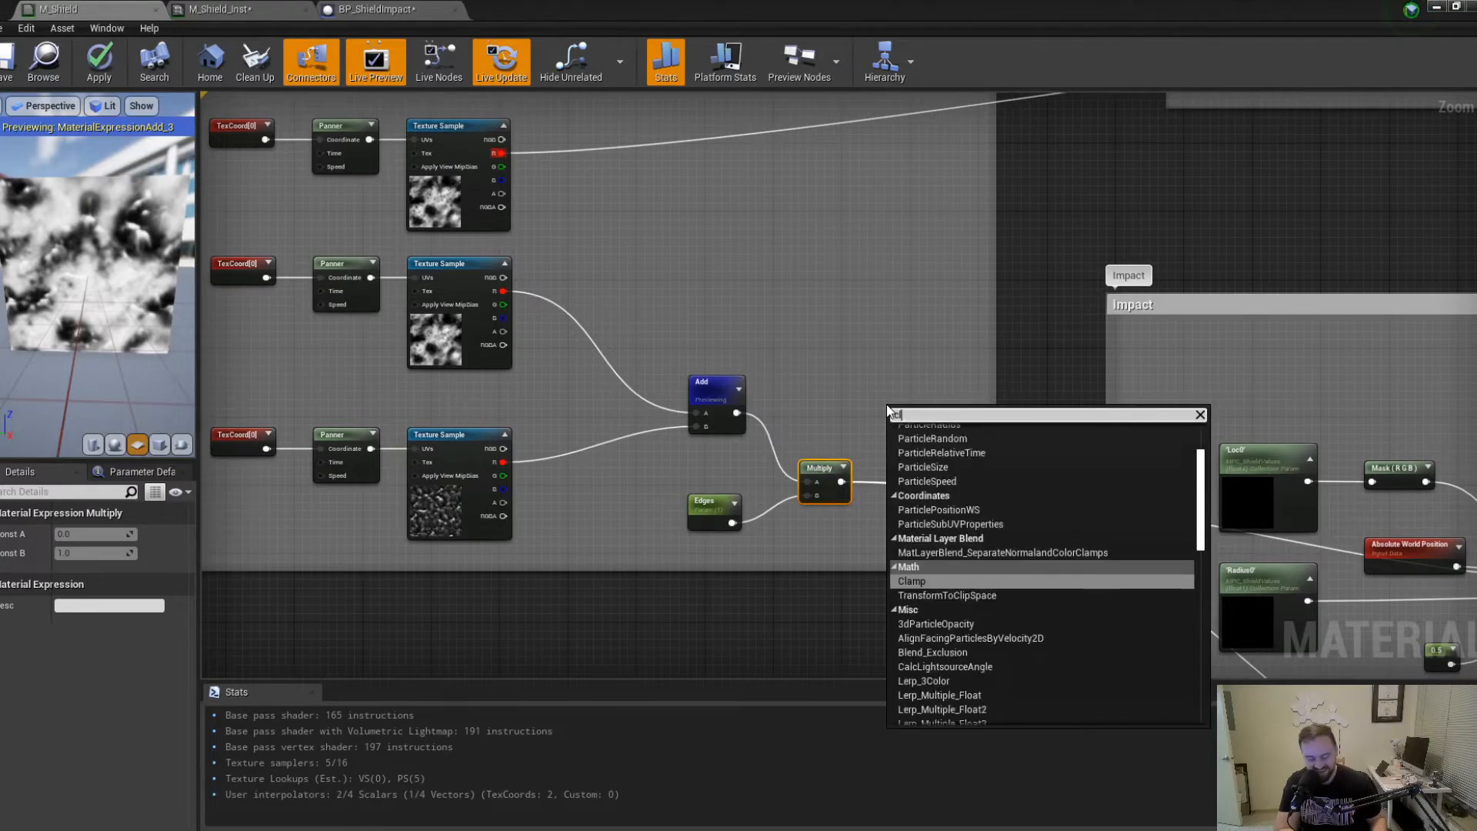
{"action": "key", "text": "Return"}
{"action": "left_click_drag", "start_coordinate": [841, 483], "coordinate": [886, 485], "text": "ctrl"}
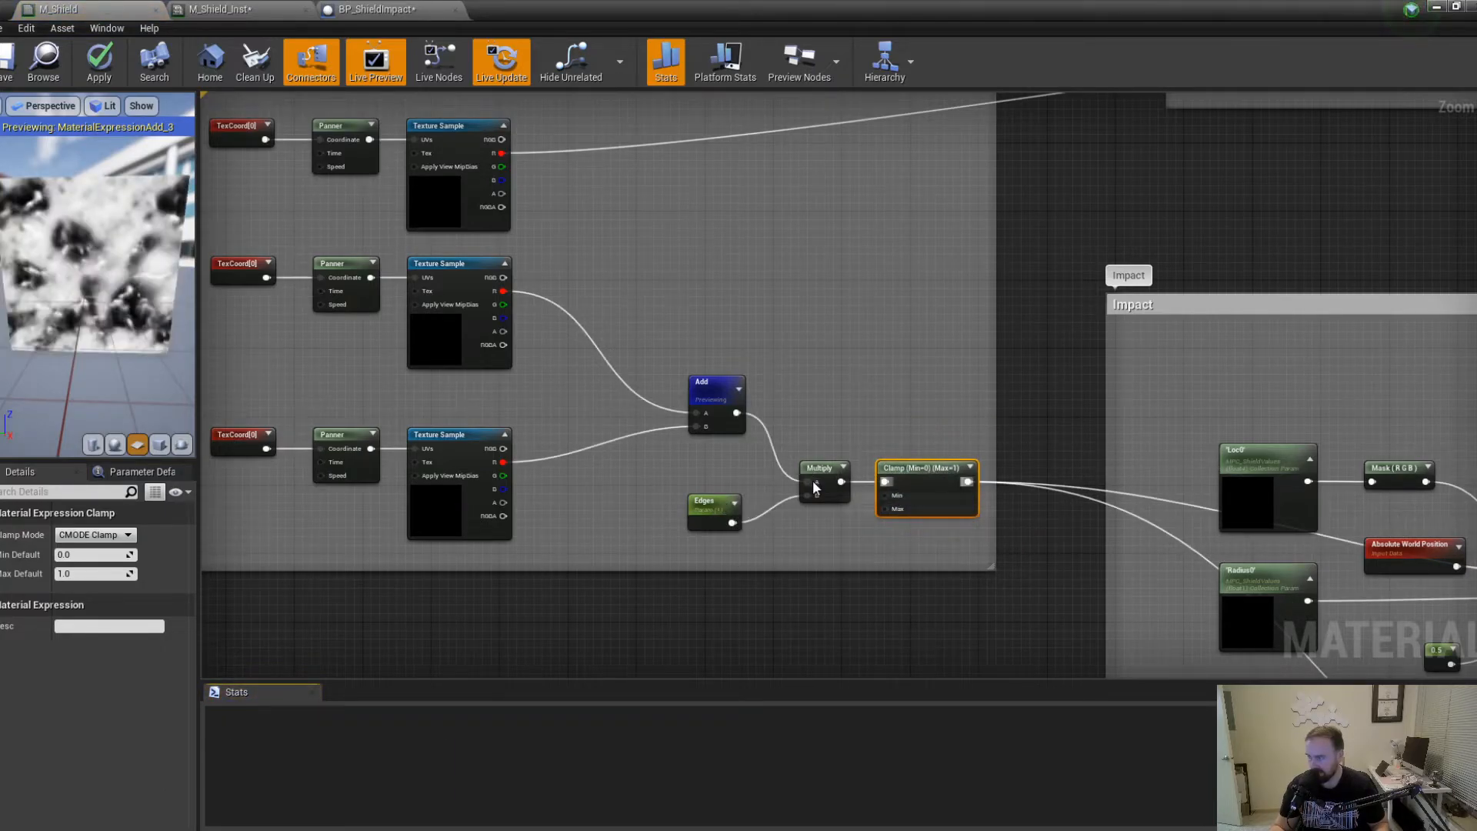
Replace the Multiply with a direct link from Add to Clamp, connect Edges to the Clamp's Max input, and apply the material.
{"action": "left_click_drag", "start_coordinate": [737, 413], "coordinate": [752, 422]}
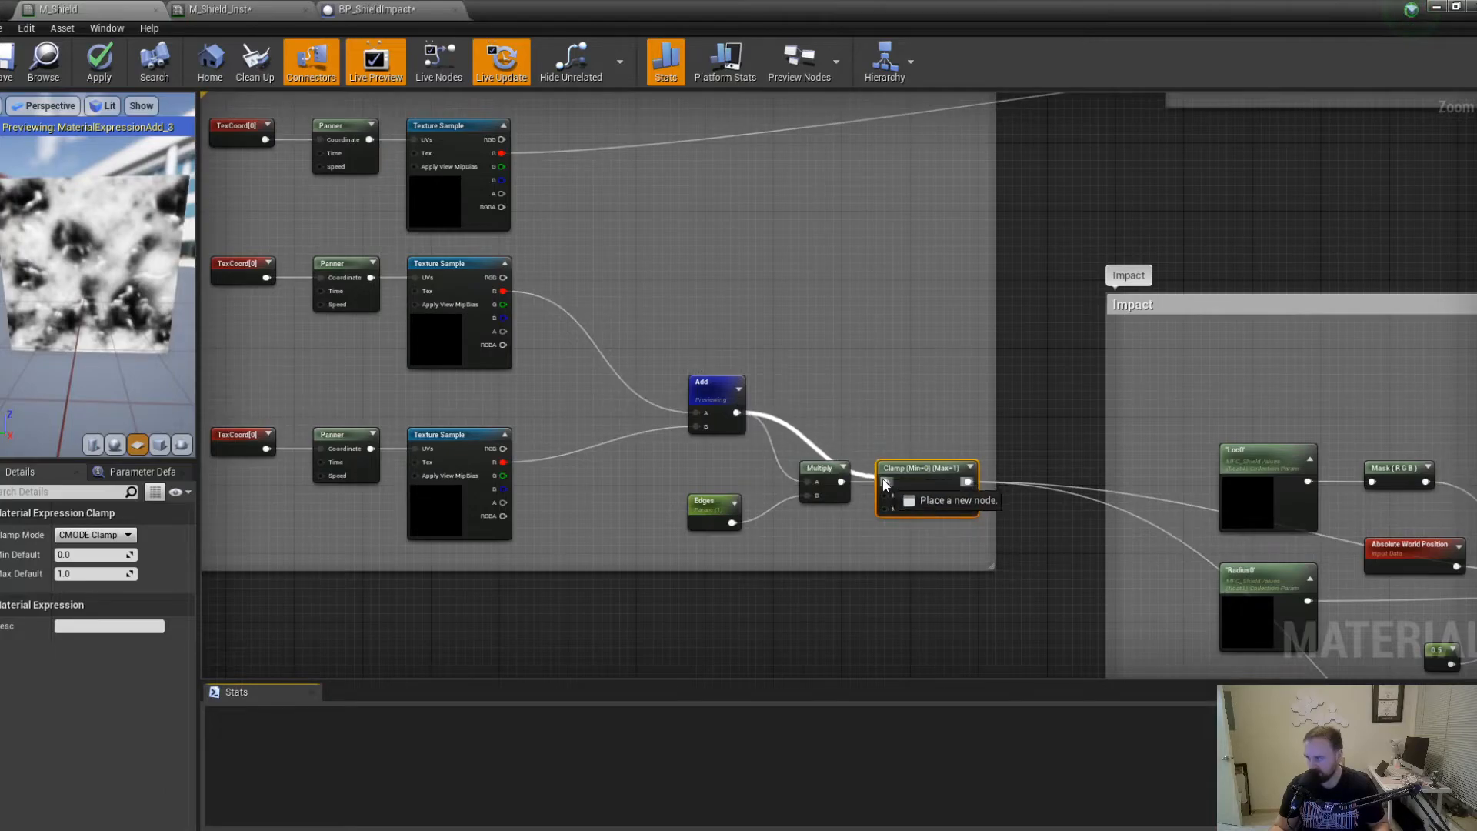
{"action": "left_click_drag", "start_coordinate": [886, 482], "coordinate": [886, 482]}
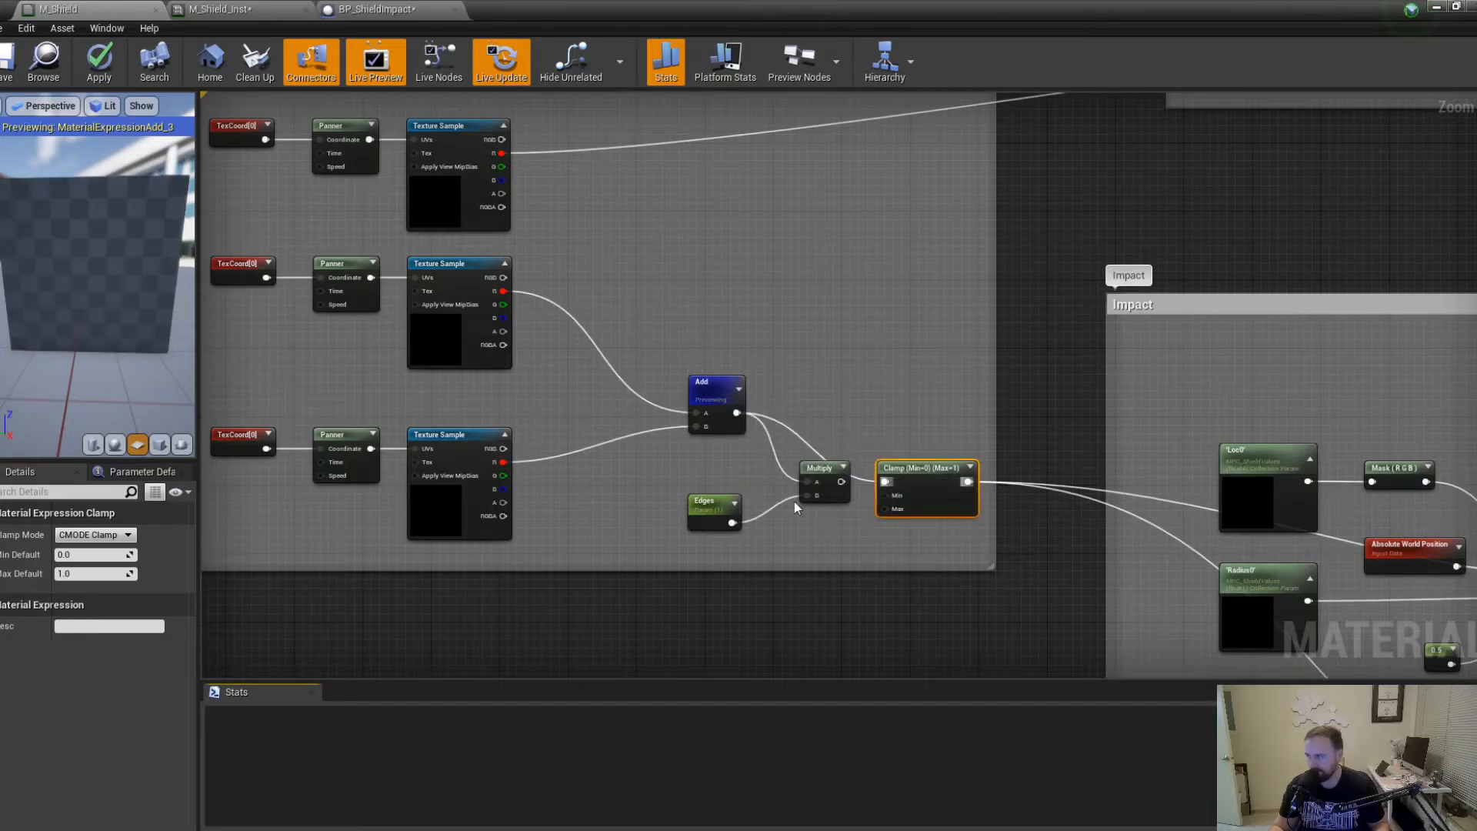
{"action": "left_click", "coordinate": [812, 468]}
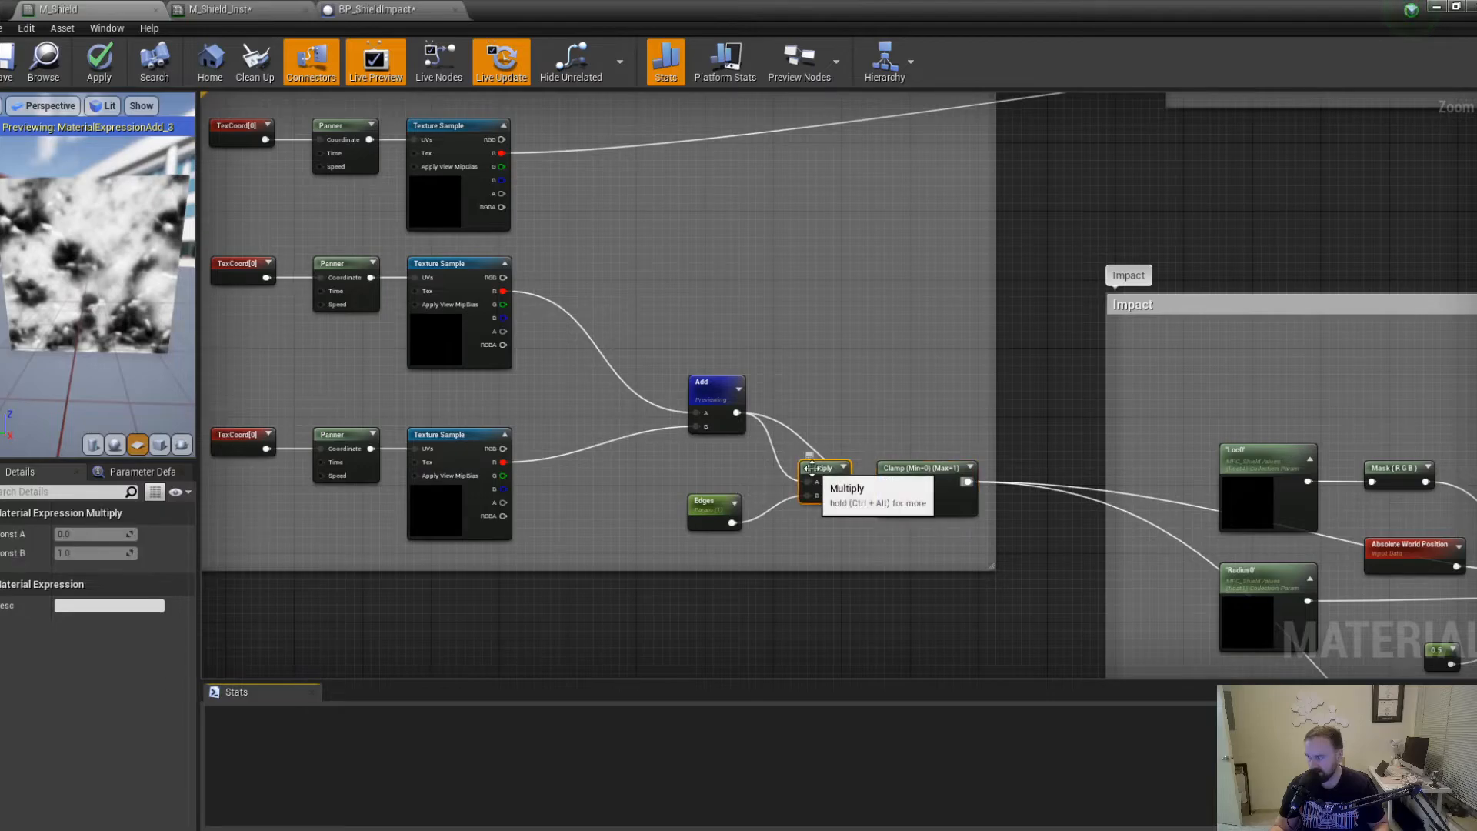
{"action": "key", "text": "Delete"}
{"action": "left_click_drag", "start_coordinate": [733, 523], "coordinate": [889, 508]}
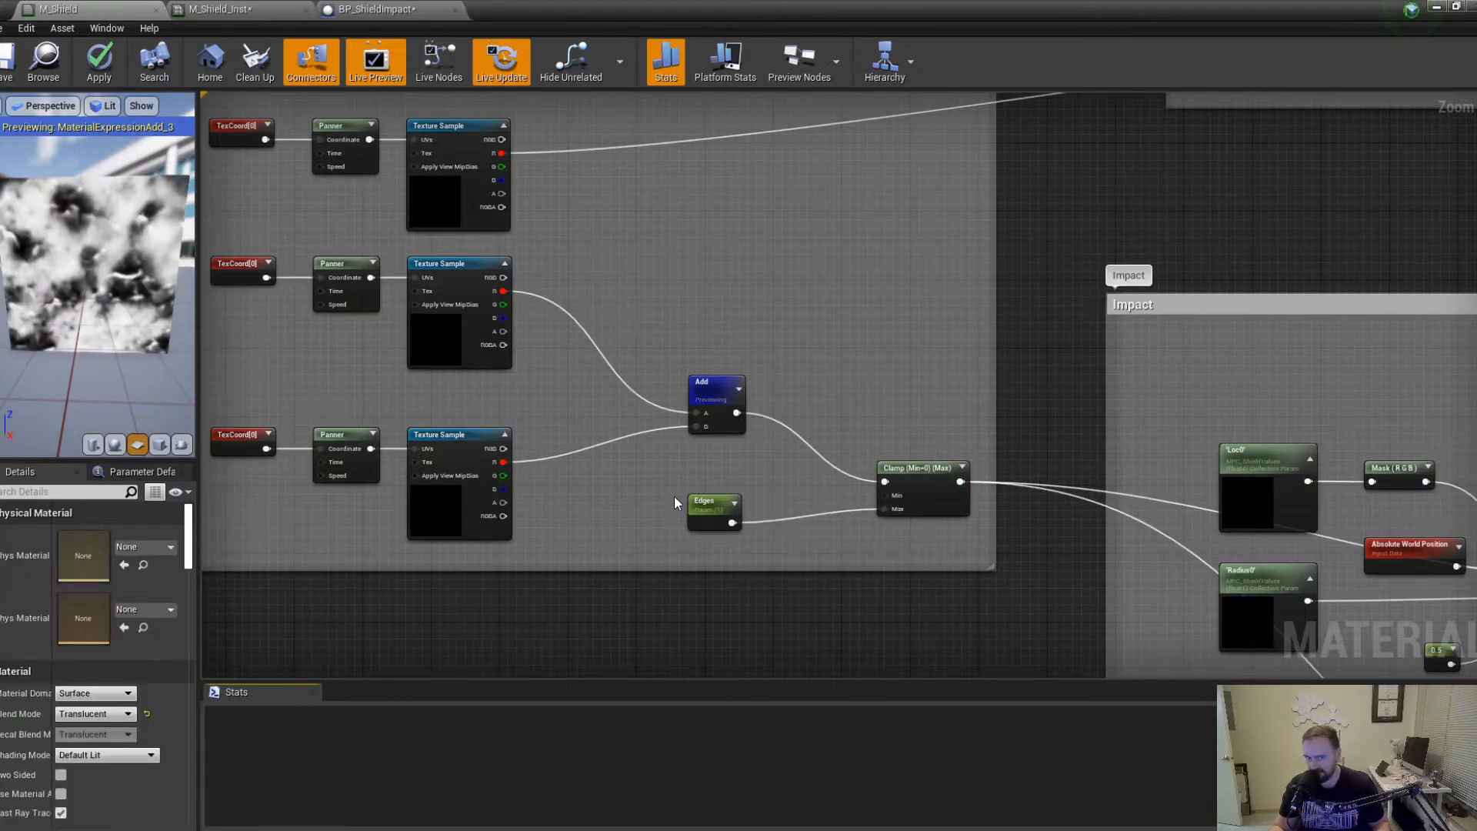
{"action": "left_click_drag", "start_coordinate": [709, 498], "coordinate": [805, 500]}
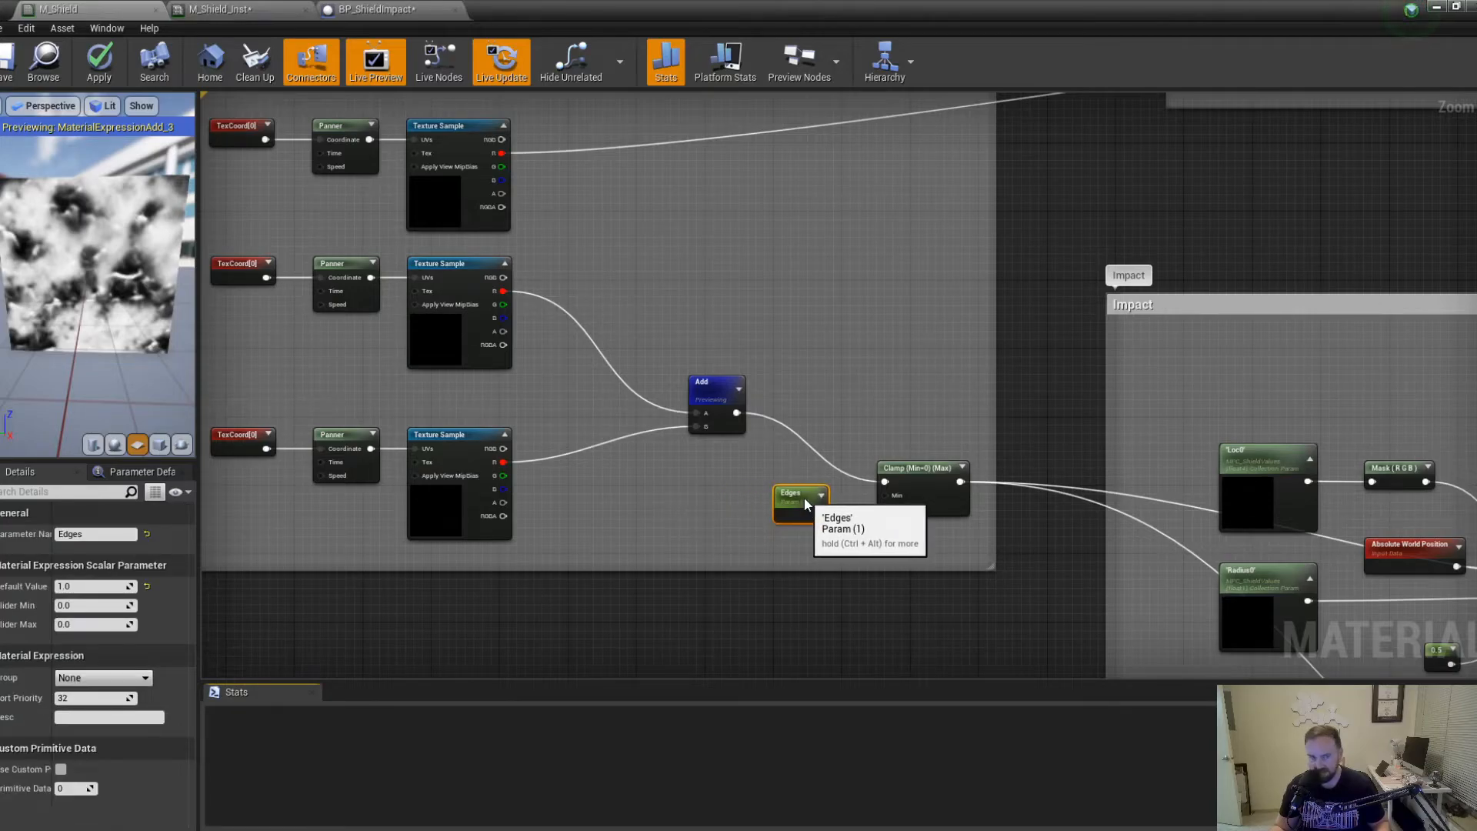
{"action": "left_click", "coordinate": [903, 482]}
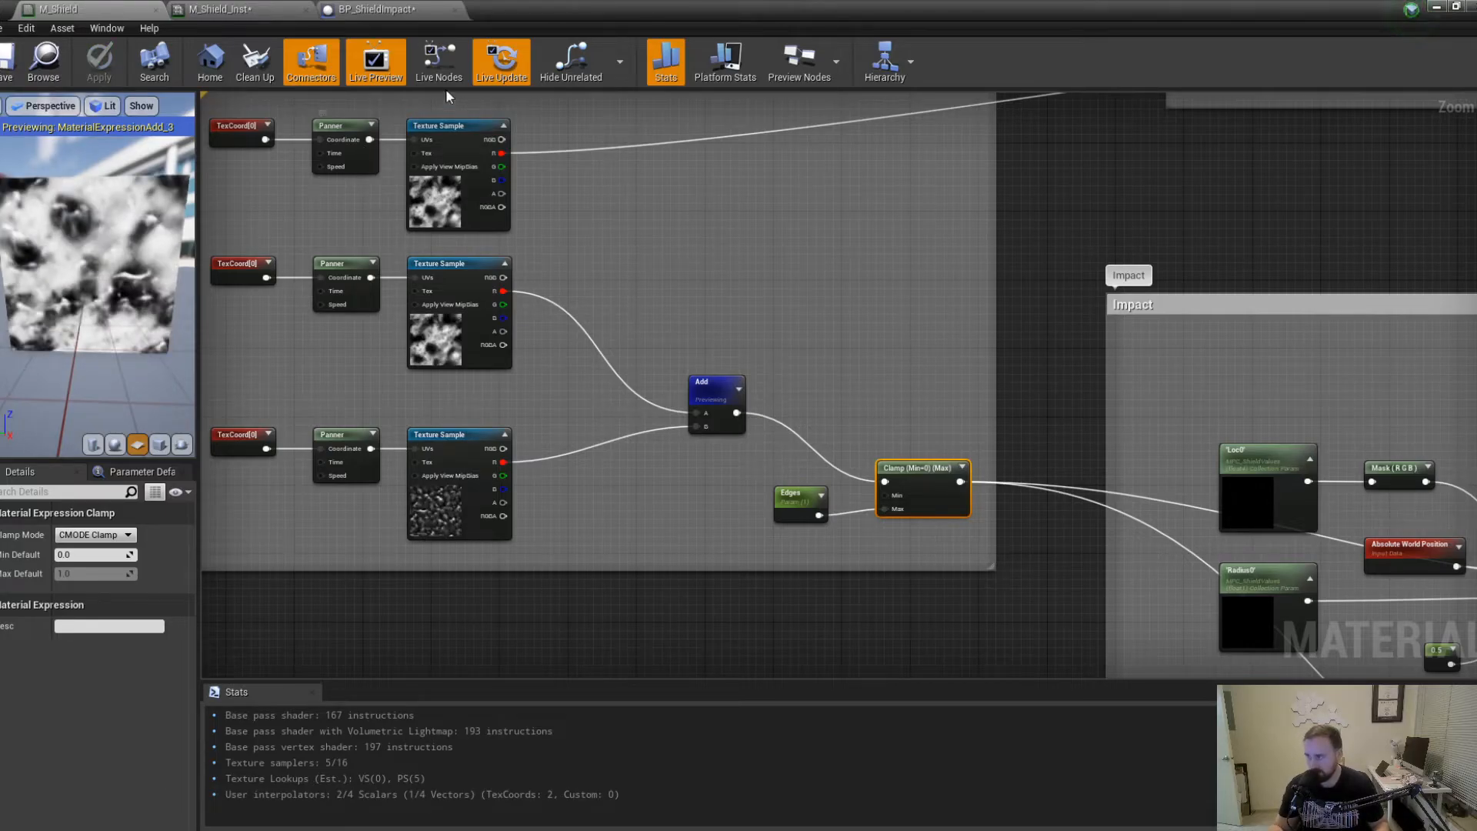
Save M_Shield_Inst, move its window clear of the game view, and shoot the shield to check the clamped impacts.
{"action": "left_click", "coordinate": [251, 10]}
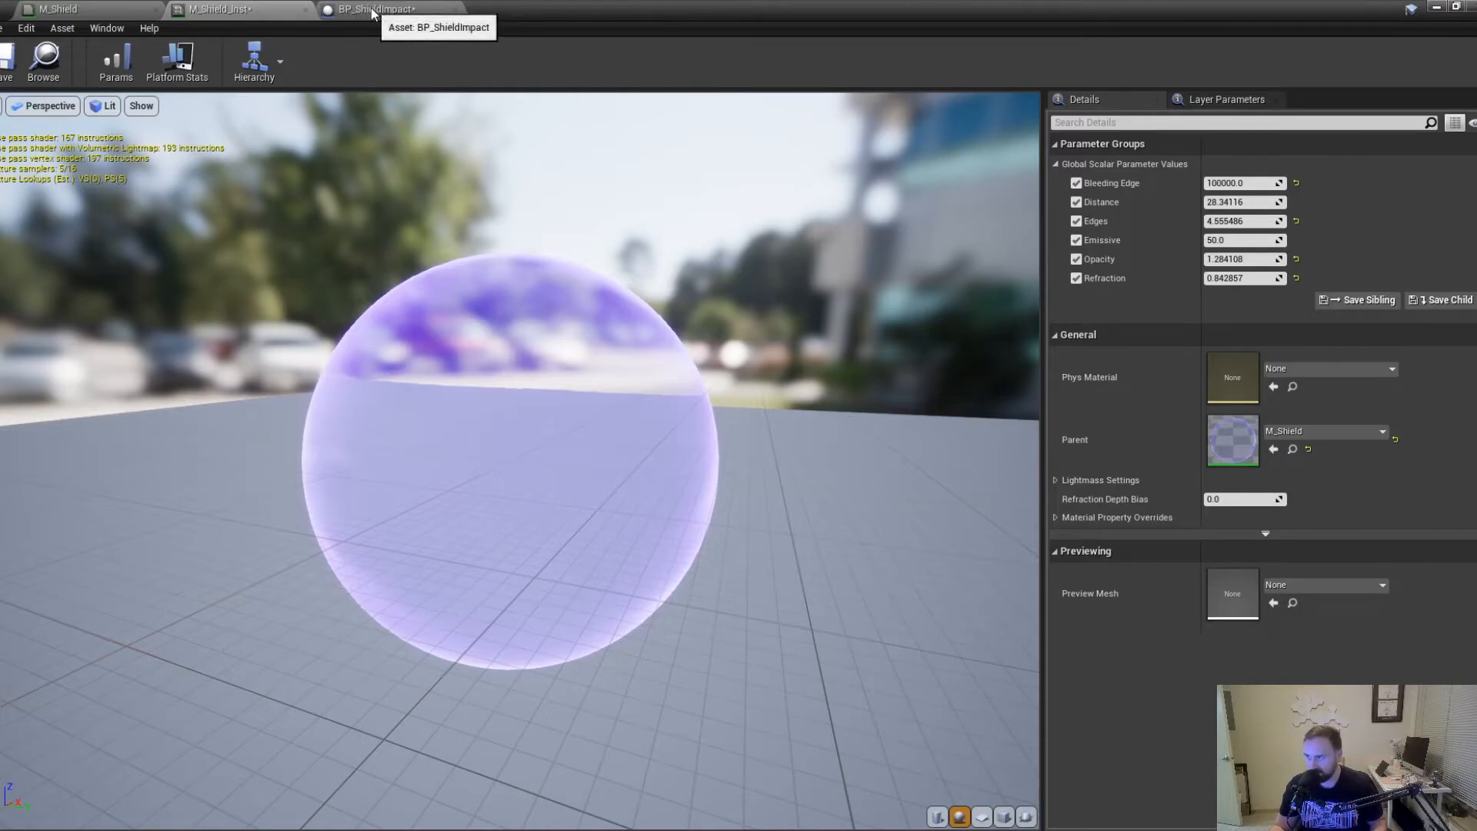
{"action": "left_click", "coordinate": [42, 61]}
{"action": "left_click_drag", "start_coordinate": [478, 14], "coordinate": [1018, 471]}
{"action": "left_click", "coordinate": [861, 292]}
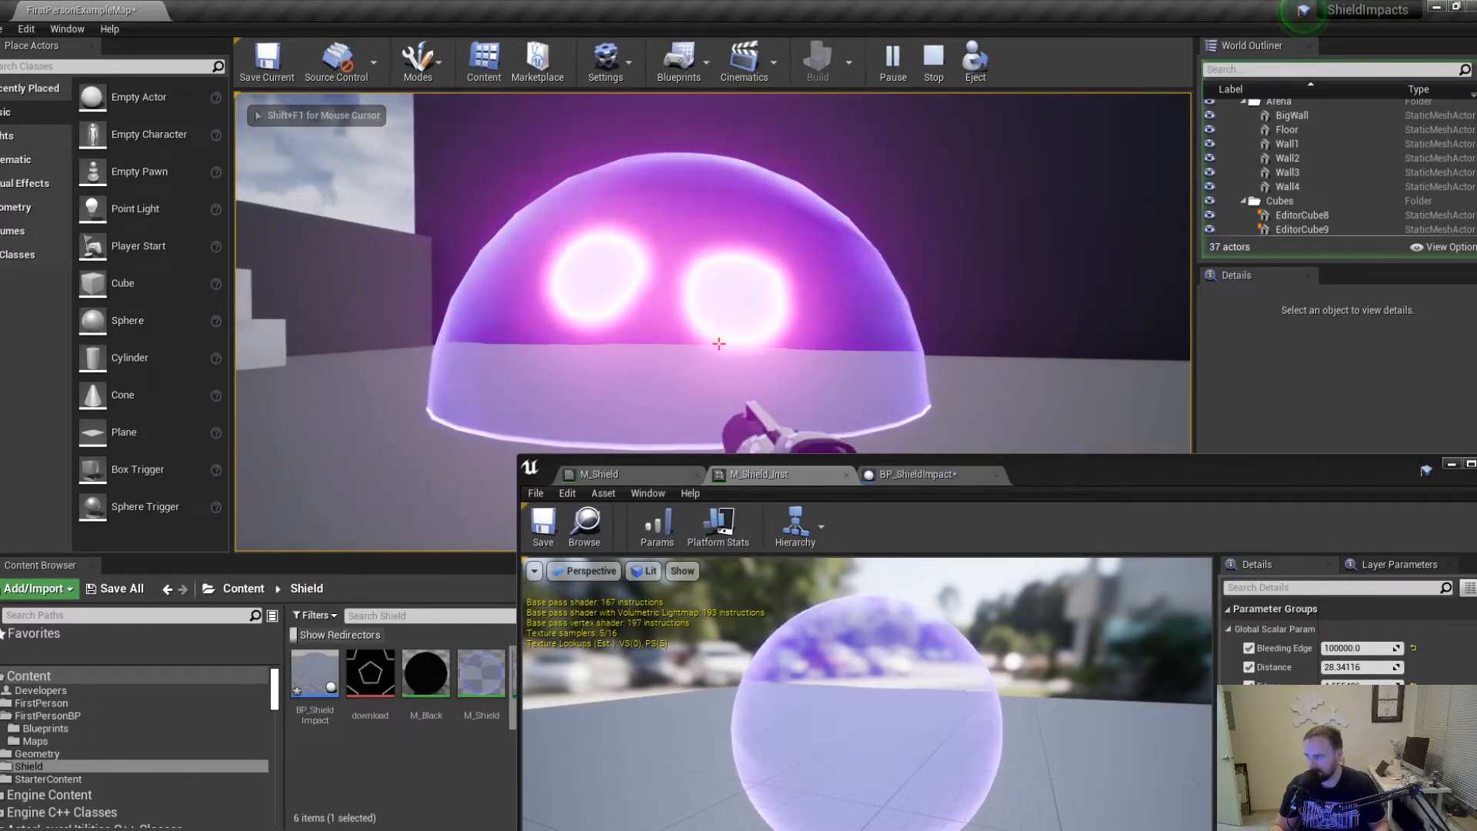
Release the mouse from the running game and set M_Shield_Inst's Edges parameter to 1.
{"action": "key", "text": "shift+F1"}
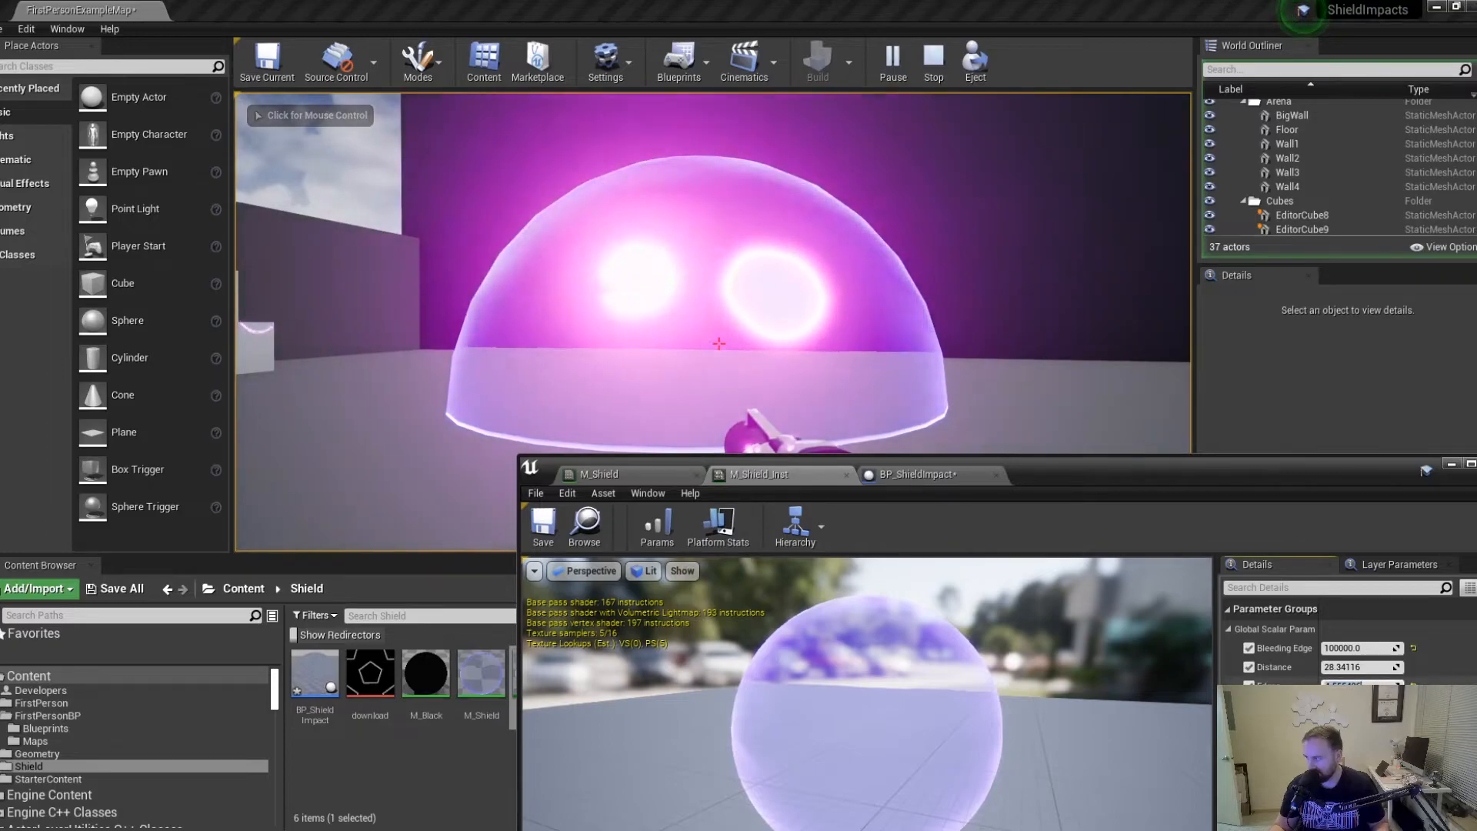
{"action": "left_click", "coordinate": [1357, 684]}
{"action": "type", "text": "1"}
{"action": "key", "text": "Return"}
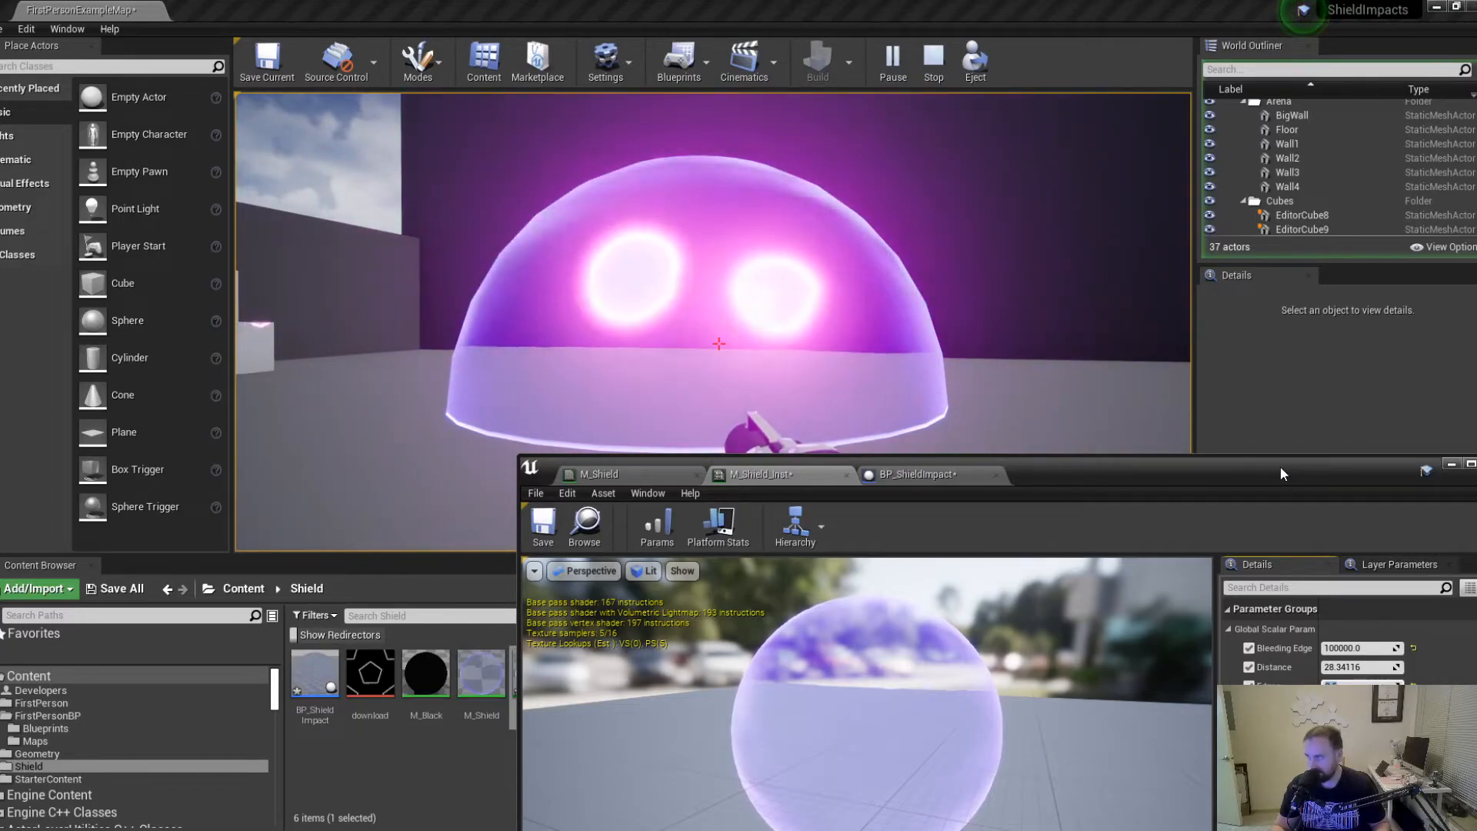
In M_Shield, trace the purple color constant, Emissive and Multiply links into the Impact group's If and Add nodes.
{"action": "left_click_drag", "start_coordinate": [1151, 472], "coordinate": [693, 1]}
{"action": "left_click", "coordinate": [77, 11]}
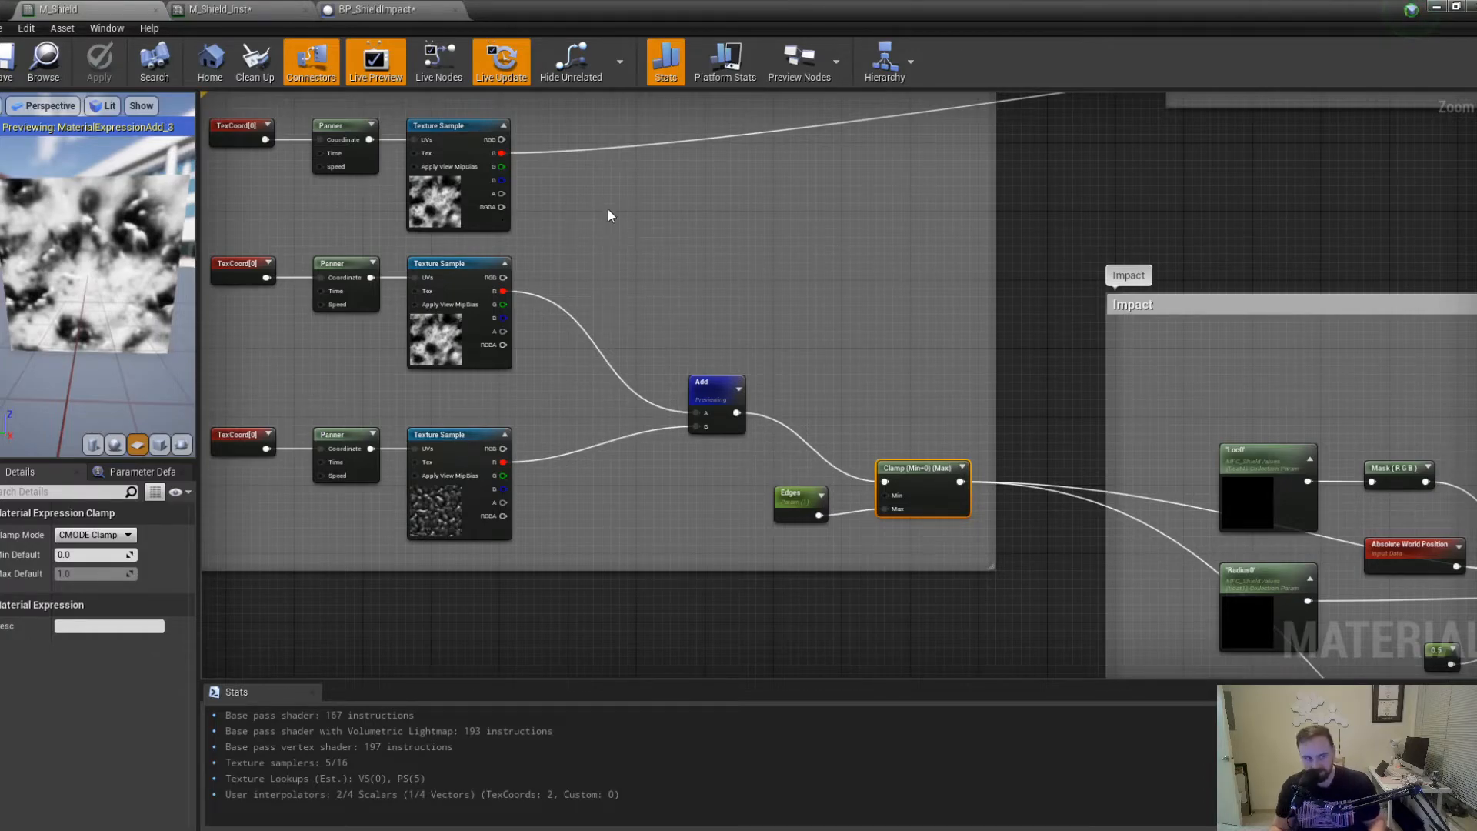
{"action": "right_click_drag", "start_coordinate": [506, 238], "coordinate": [432, 244]}
{"action": "right_click_drag", "start_coordinate": [758, 273], "coordinate": [281, 215]}
{"action": "right_click_drag", "start_coordinate": [858, 283], "coordinate": [594, 494]}
{"action": "right_click_drag", "start_coordinate": [767, 340], "coordinate": [686, 446]}
{"action": "left_click", "coordinate": [743, 150]}
{"action": "left_click", "coordinate": [616, 379]}
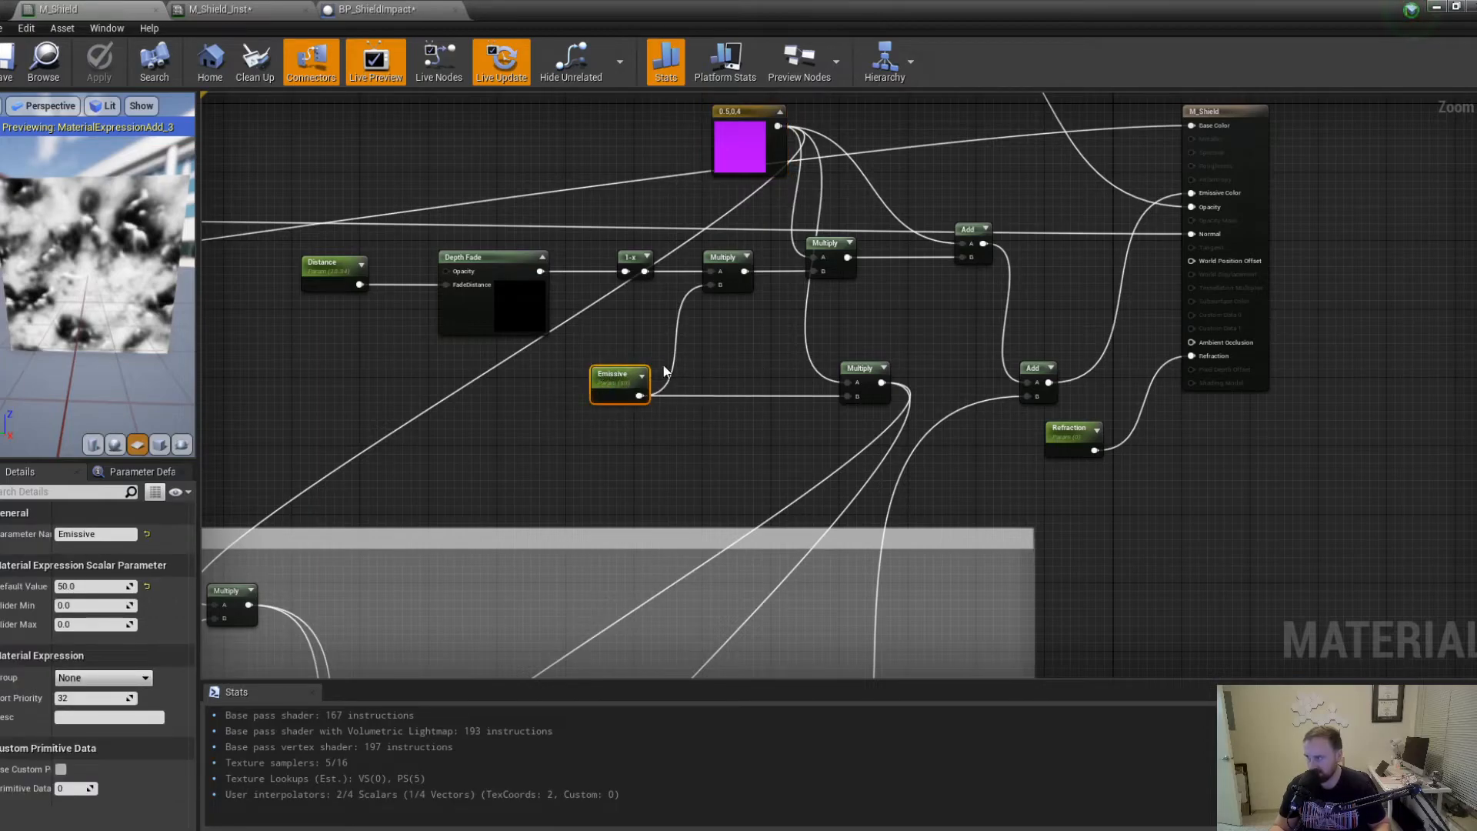
{"action": "right_click_drag", "start_coordinate": [792, 391], "coordinate": [840, 128]}
{"action": "right_click_drag", "start_coordinate": [402, 539], "coordinate": [433, 514]}
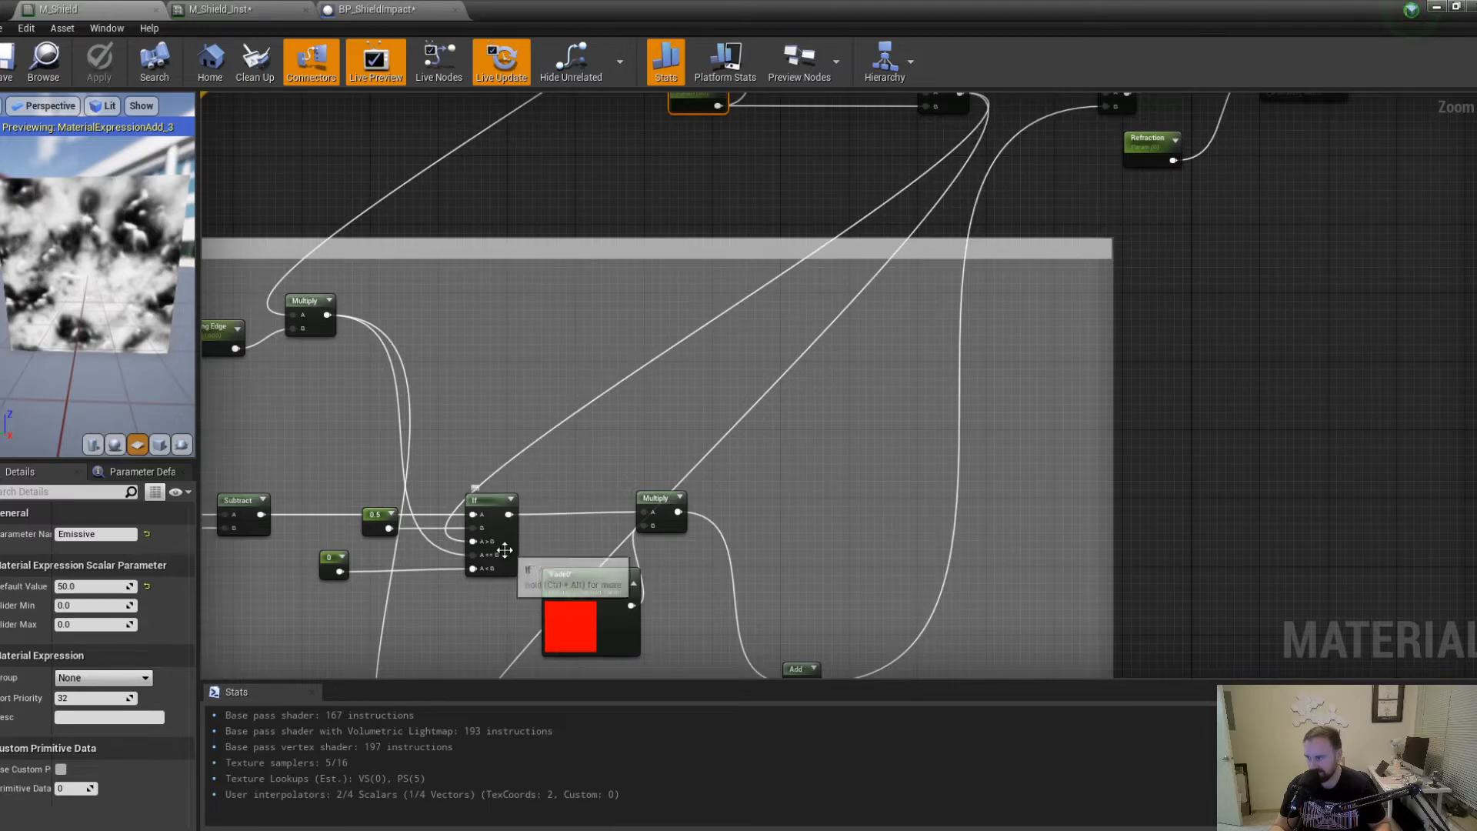
{"action": "right_click_drag", "start_coordinate": [763, 456], "coordinate": [941, 344]}
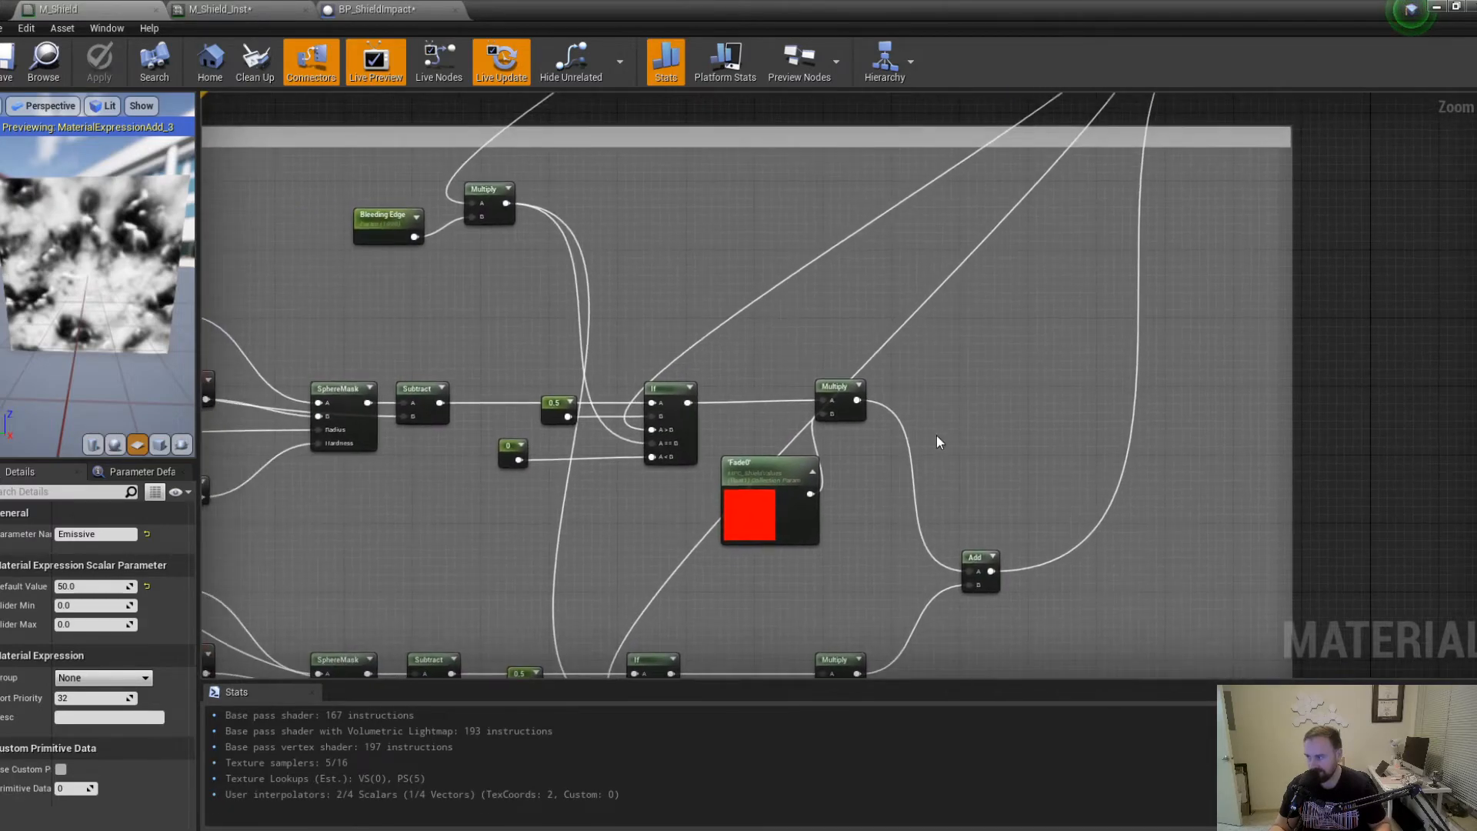
{"action": "left_click", "coordinate": [976, 564]}
{"action": "right_click_drag", "start_coordinate": [1207, 127], "coordinate": [1021, 465]}
{"action": "left_click", "coordinate": [1094, 308]}
{"action": "right_click_drag", "start_coordinate": [725, 407], "coordinate": [866, 542]}
{"action": "left_click", "coordinate": [930, 215]}
{"action": "right_click_drag", "start_coordinate": [792, 449], "coordinate": [822, 149]}
{"action": "right_click_drag", "start_coordinate": [724, 458], "coordinate": [755, 302]}
Add a four-component vector constant above the Impact comment and set its color to dark yellow (0.5, 0.4, 0.095, 0).
{"action": "right_click_drag", "start_coordinate": [712, 175], "coordinate": [815, 517]}
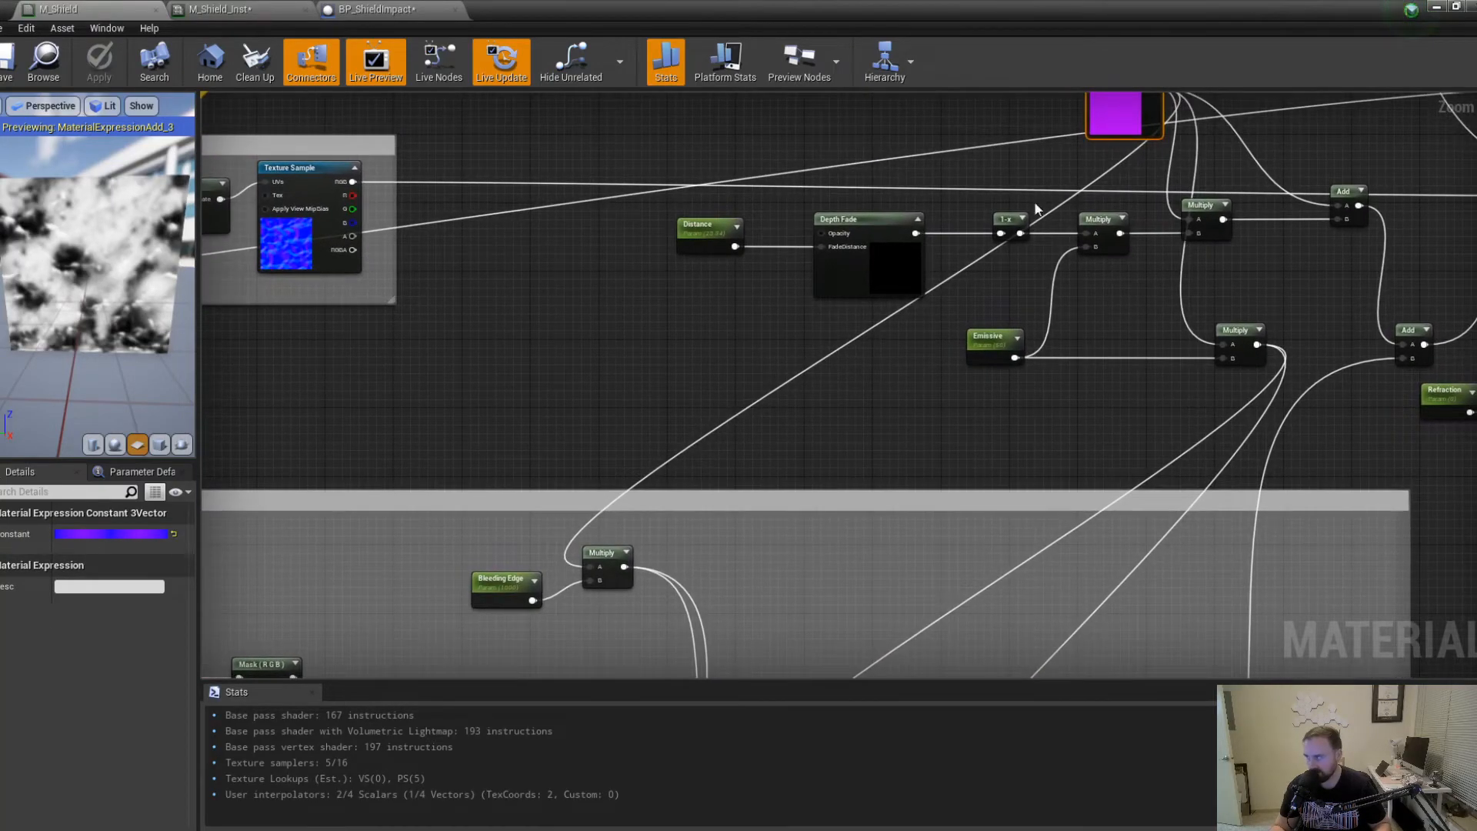
{"action": "left_click", "coordinate": [757, 401]}
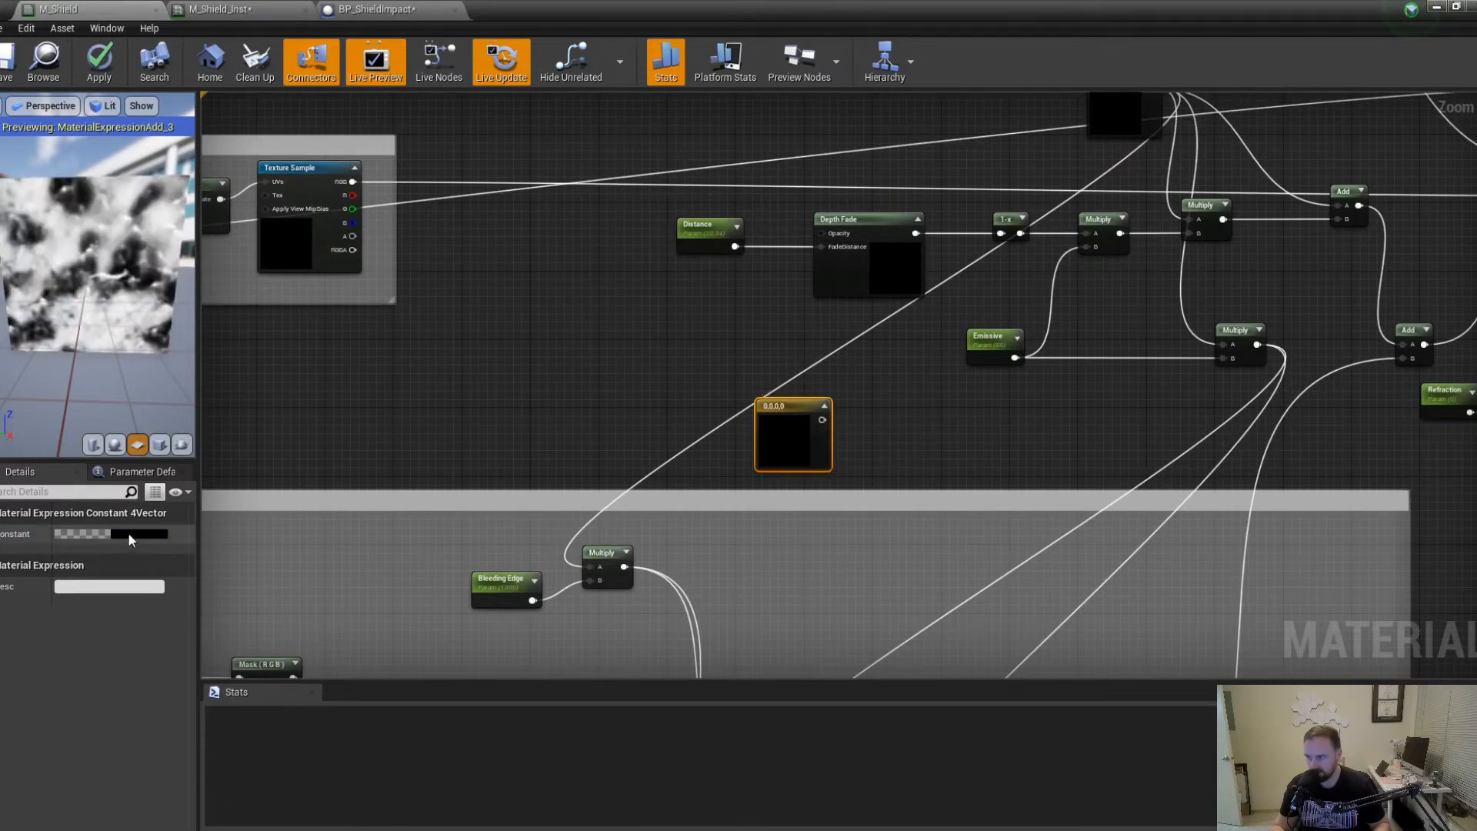
{"action": "left_click", "coordinate": [129, 535]}
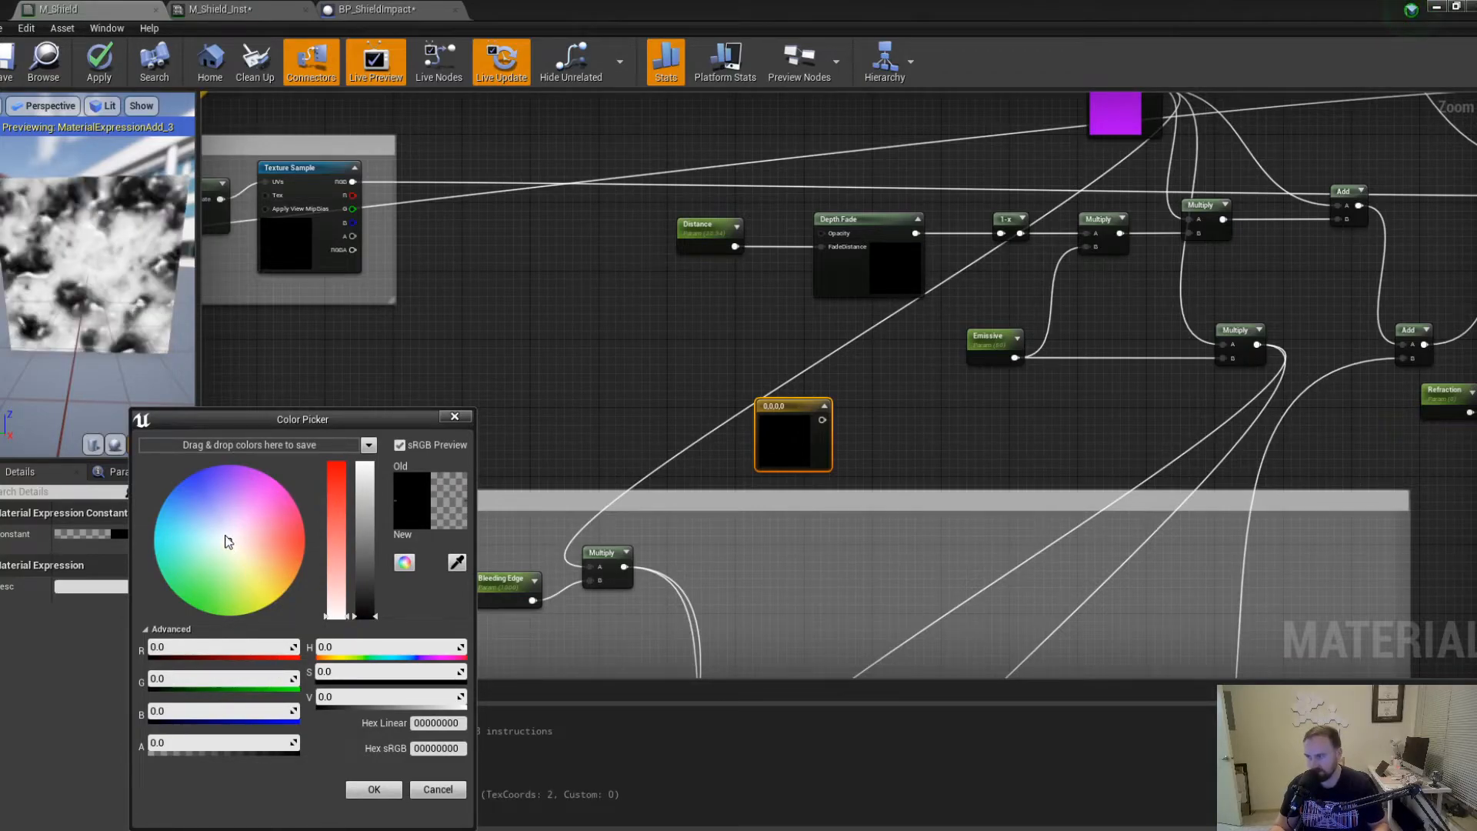
{"action": "mouse_move", "coordinate": [233, 552]}
{"action": "left_mouse_down"}
{"action": "mouse_move", "coordinate": [262, 608]}
{"action": "mouse_move", "coordinate": [302, 583]}
{"action": "left_mouse_up"}
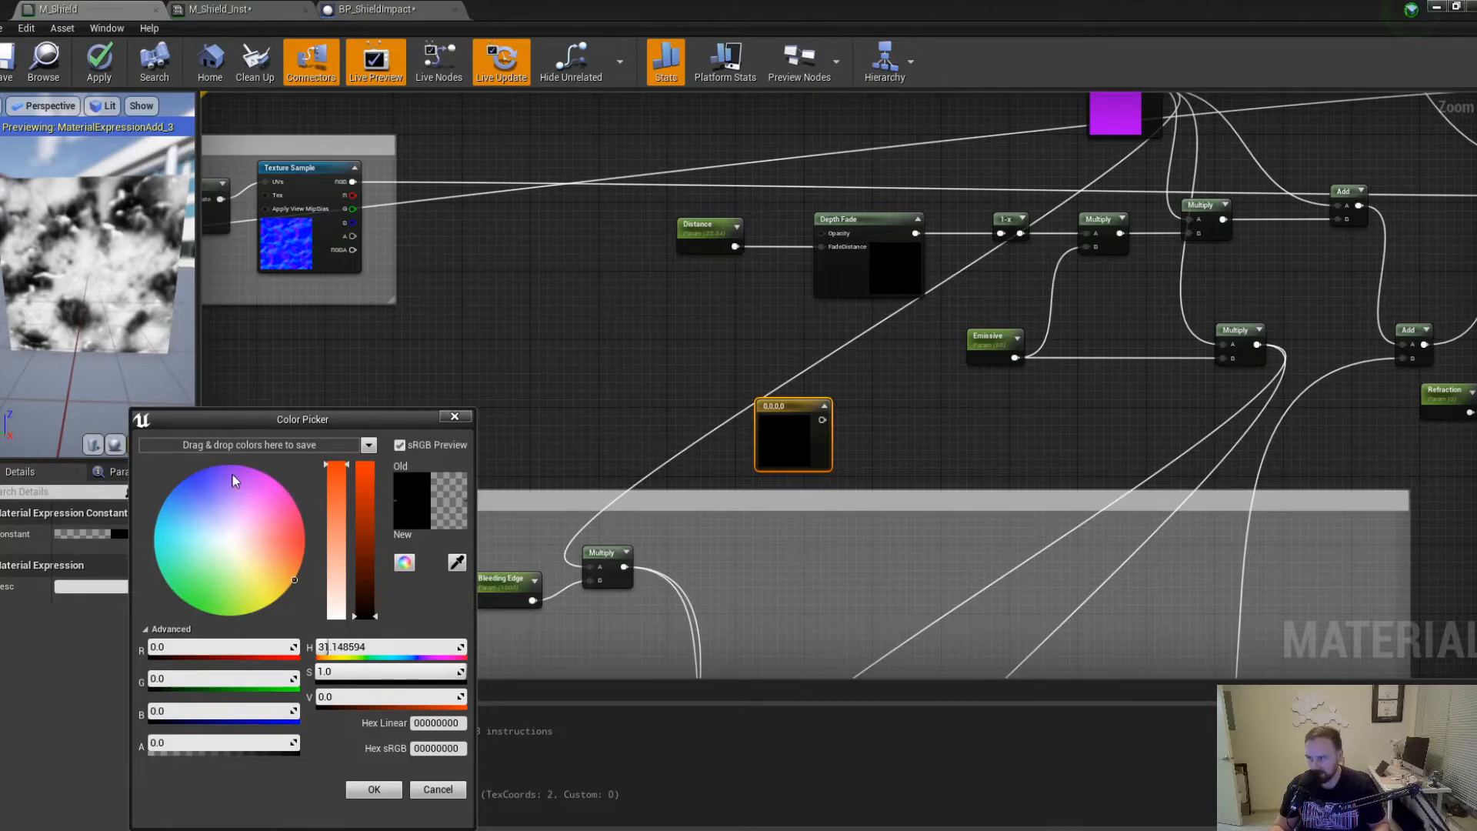
{"action": "left_click_drag", "start_coordinate": [294, 583], "coordinate": [274, 586]}
{"action": "left_click_drag", "start_coordinate": [365, 615], "coordinate": [365, 464]}
{"action": "left_click_drag", "start_coordinate": [365, 514], "coordinate": [365, 540]}
{"action": "left_click", "coordinate": [374, 790]}
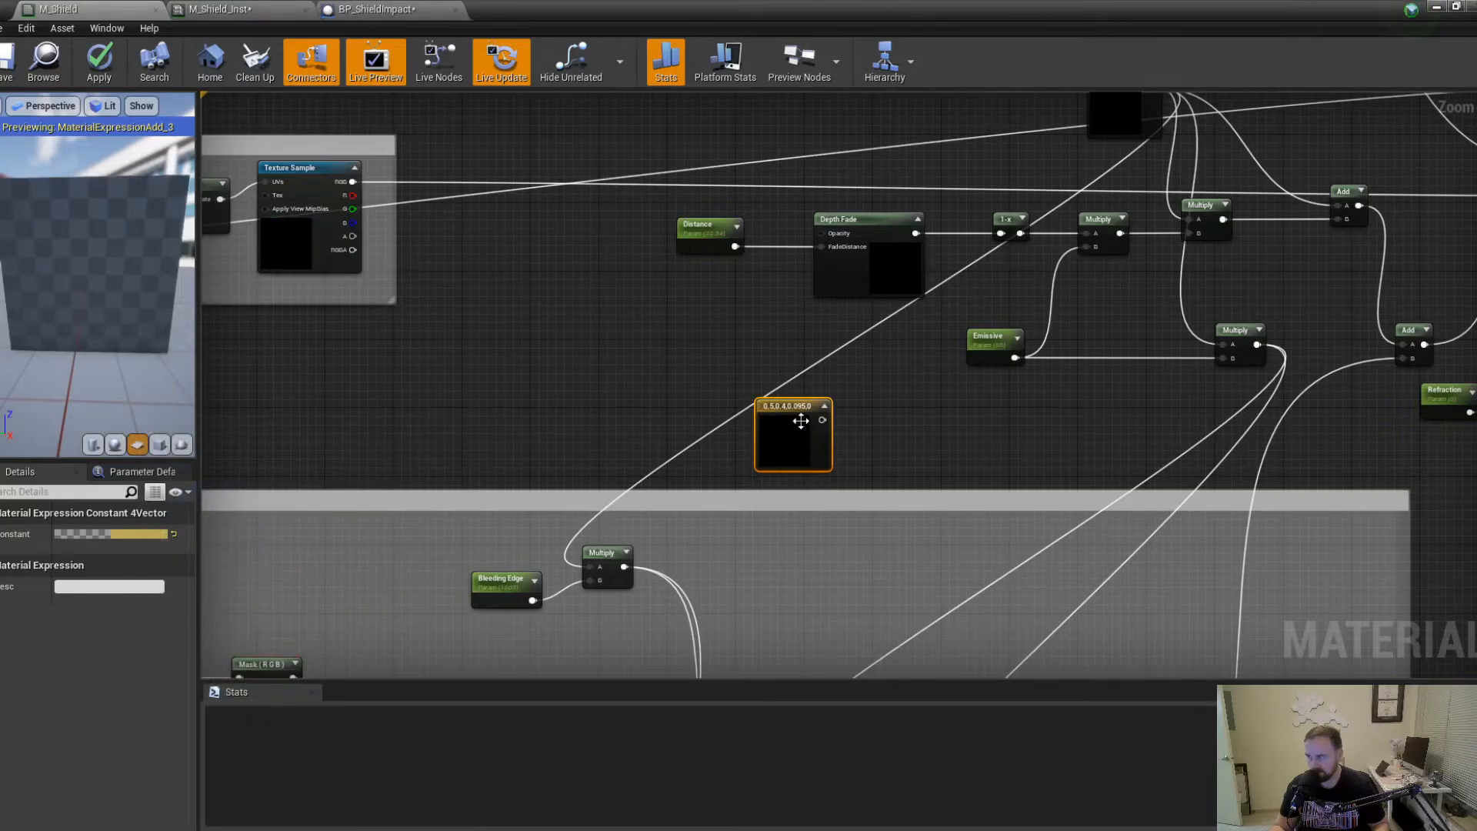
Move the yellow constant further left, add a Multiply node beside it, and connect the constant to input A.
{"action": "left_click_drag", "start_coordinate": [801, 421], "coordinate": [643, 385]}
{"action": "right_click_drag", "start_coordinate": [643, 385], "coordinate": [422, 286]}
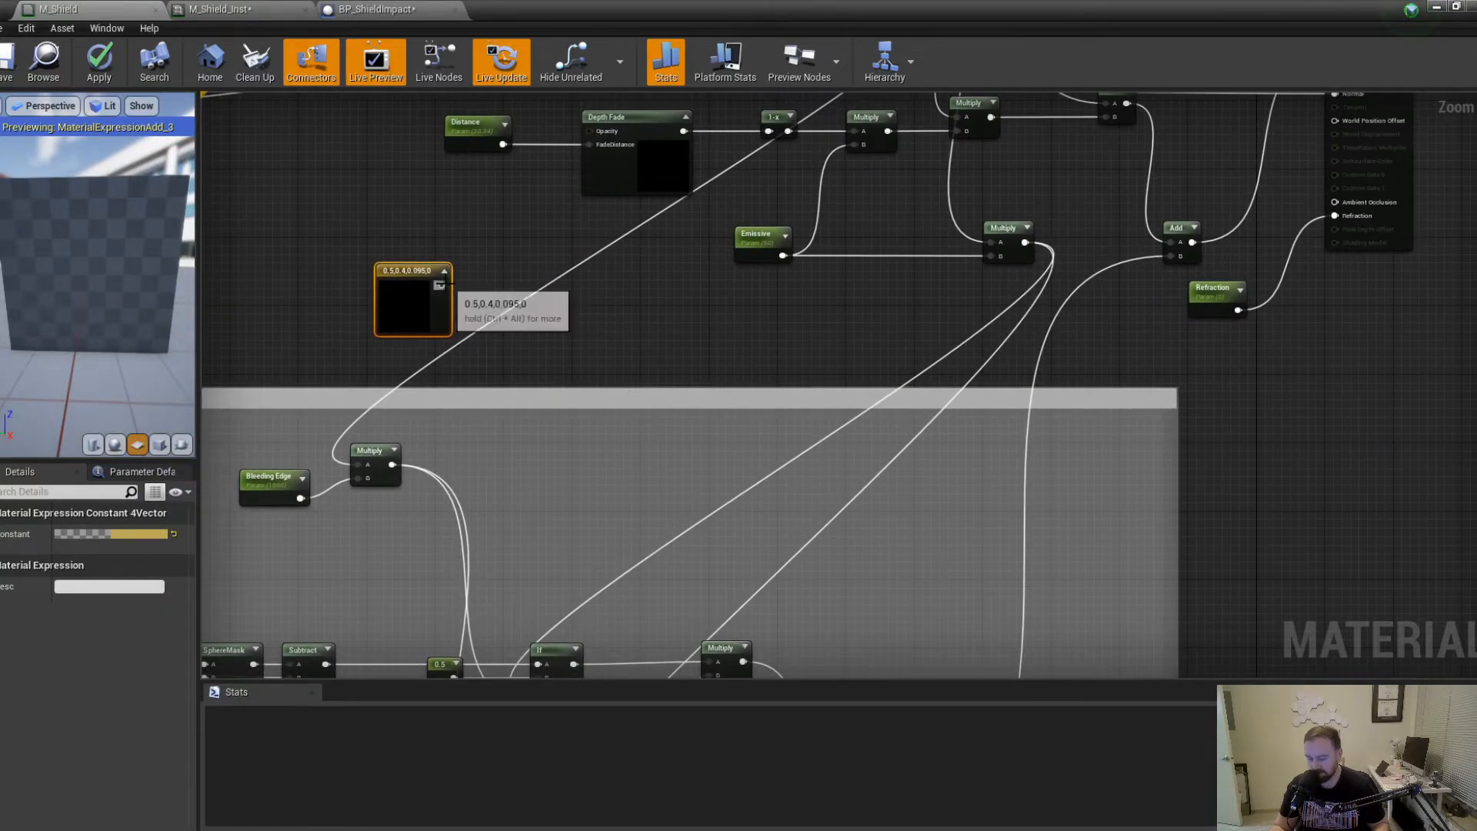
{"action": "left_click", "coordinate": [590, 303]}
{"action": "left_click_drag", "start_coordinate": [444, 284], "coordinate": [547, 353]}
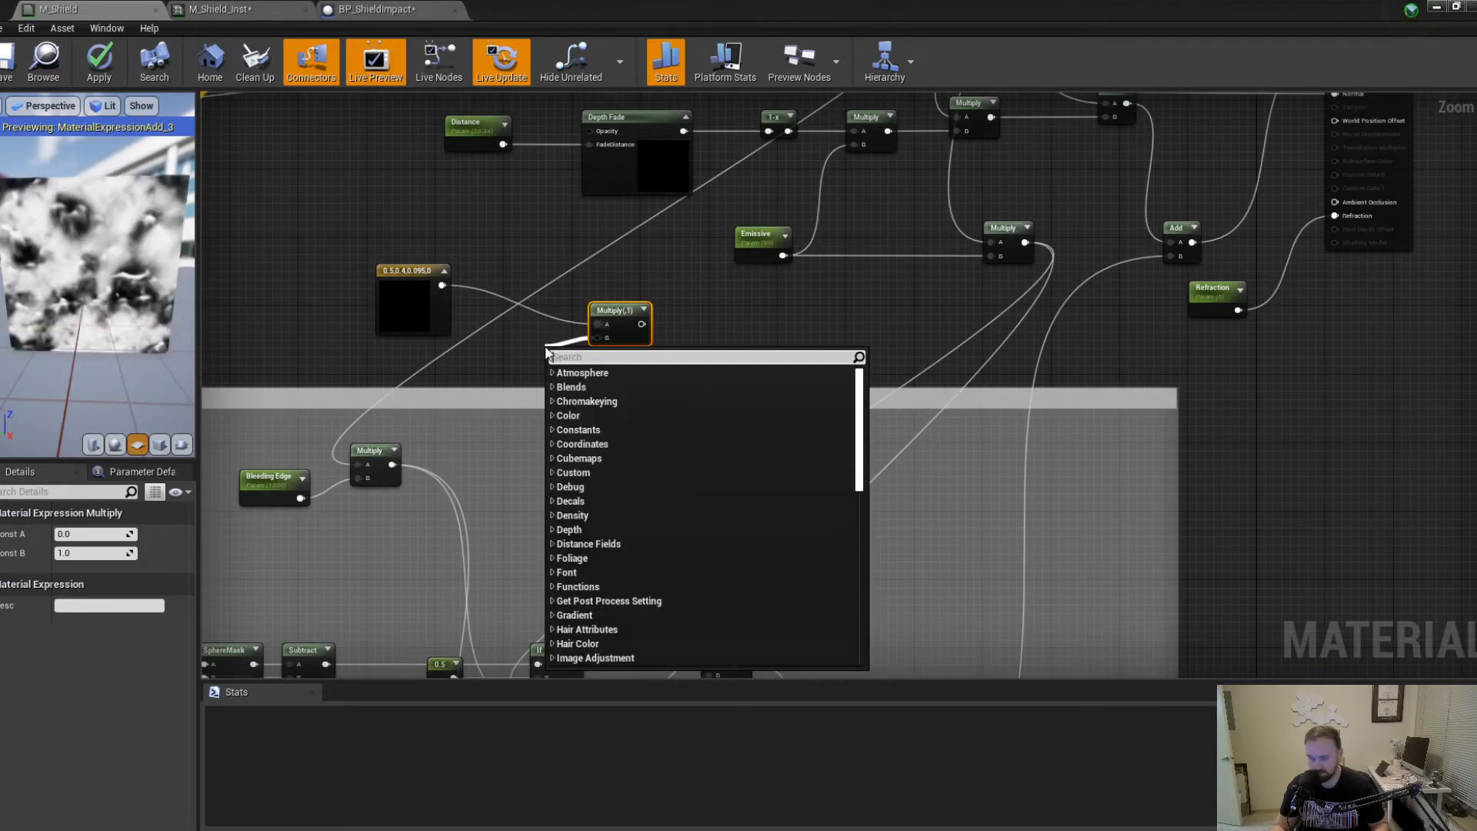
{"action": "left_click", "coordinate": [487, 346]}
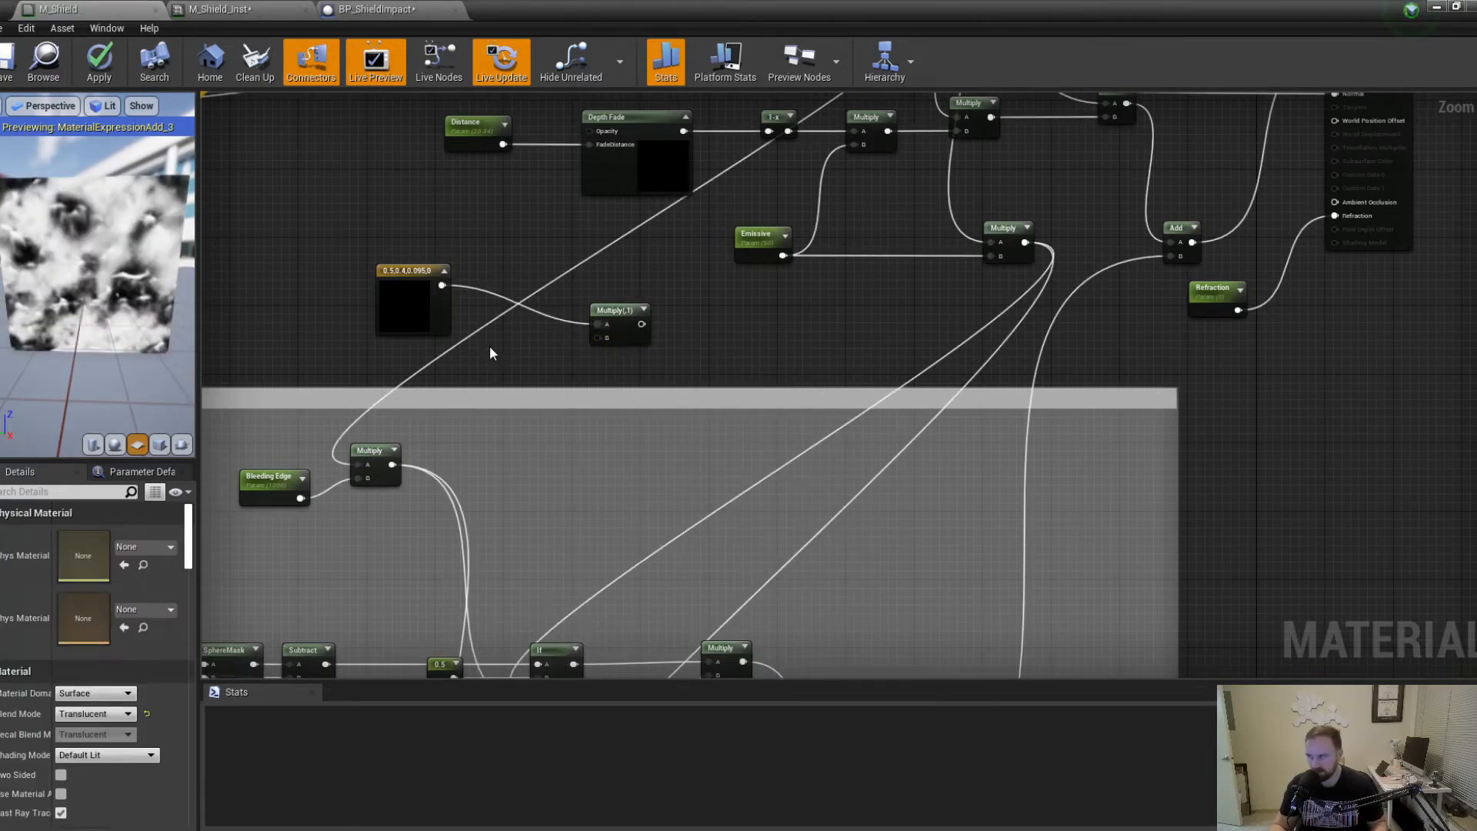
Create a scalar parameter named Secondary Mult below the yellow constant and connect it to the new Multiply's B input.
{"action": "left_click", "coordinate": [492, 348]}
{"action": "type", "text": "ssssss"}
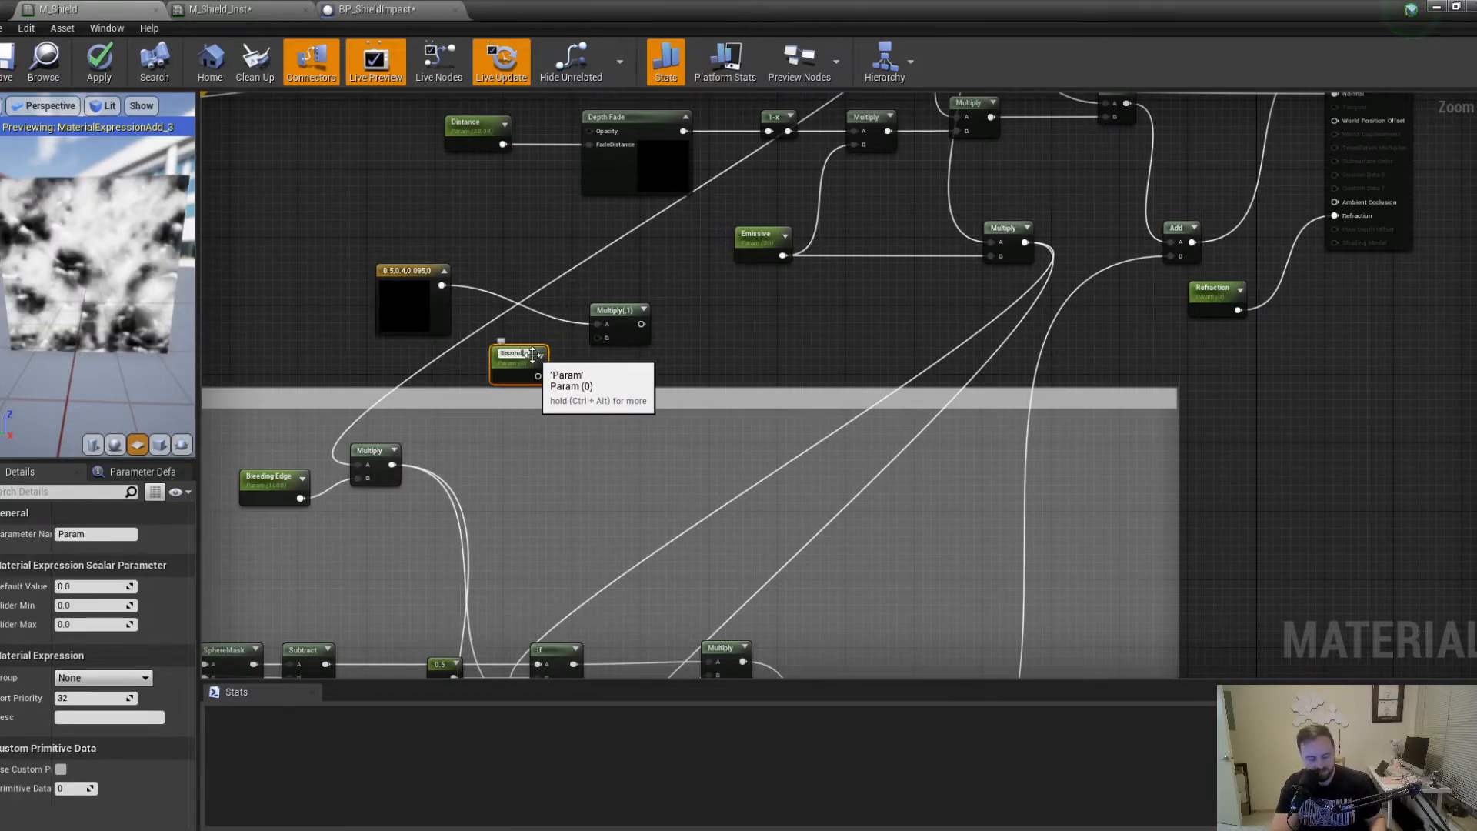
{"action": "type", "text": "Secondary Mul"}
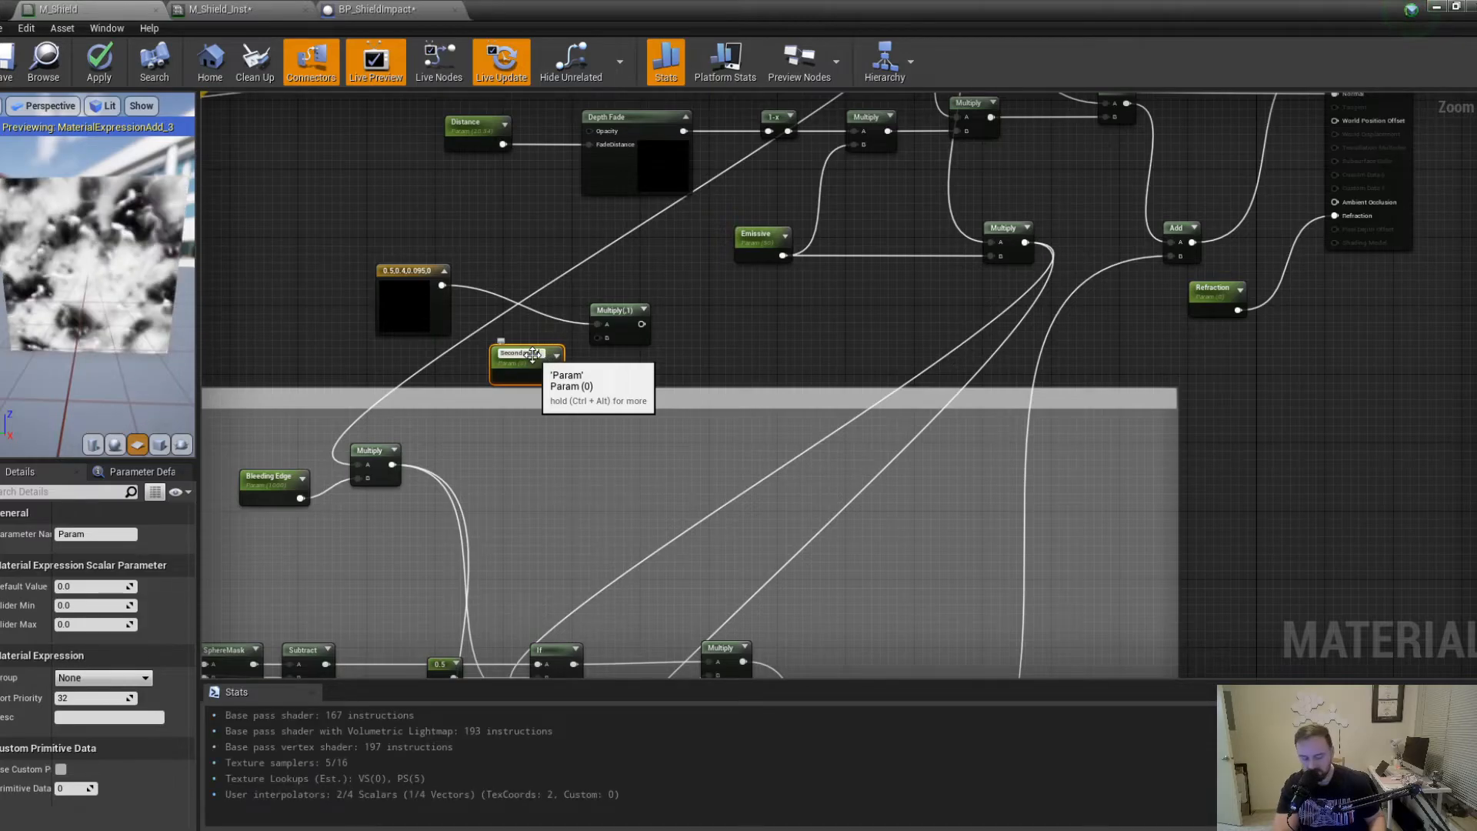
{"action": "type", "text": "t"}
{"action": "key", "text": "Return"}
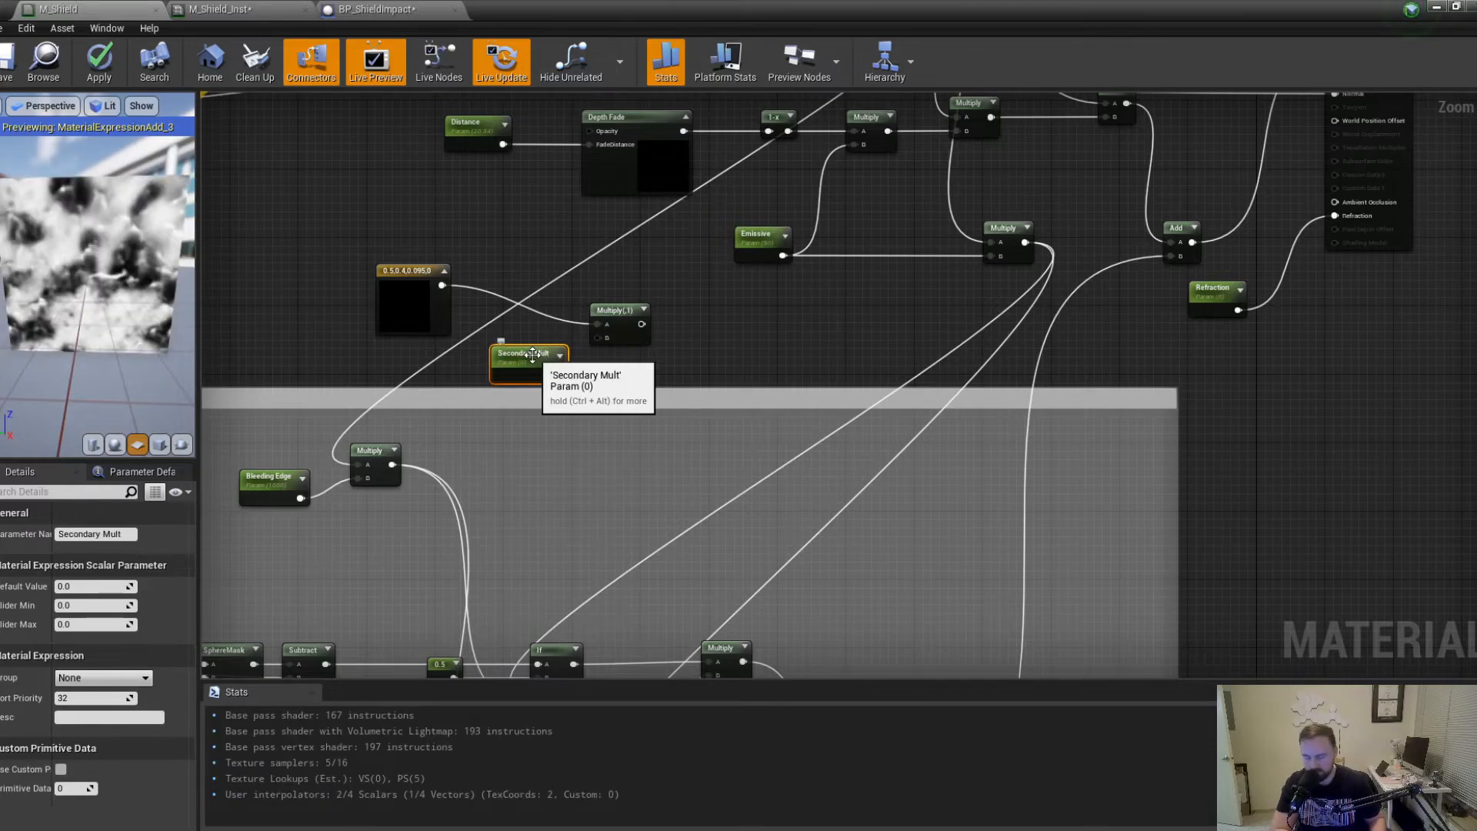
{"action": "left_click", "coordinate": [412, 281]}
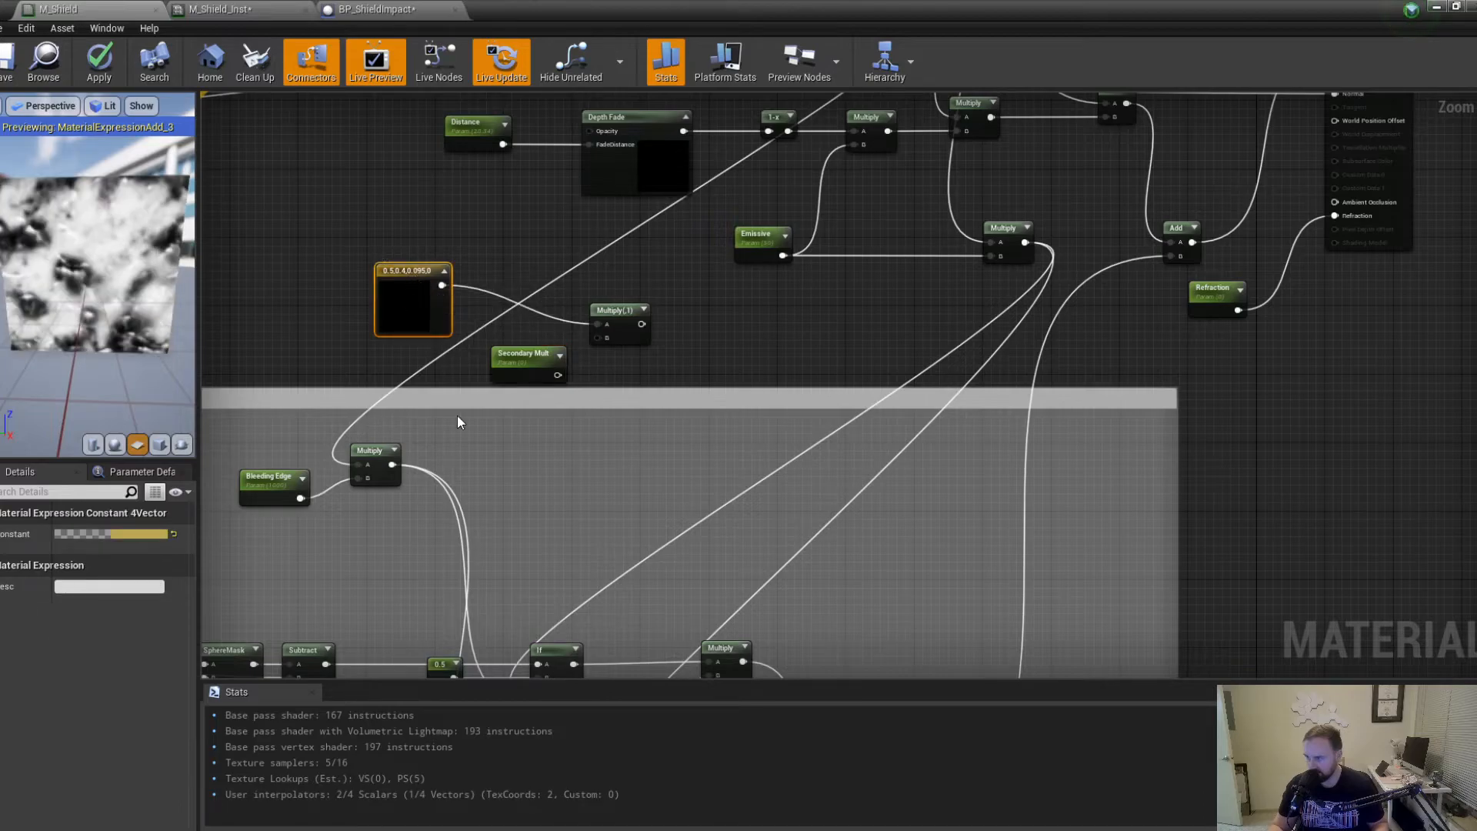
{"action": "left_click_drag", "start_coordinate": [558, 375], "coordinate": [607, 338]}
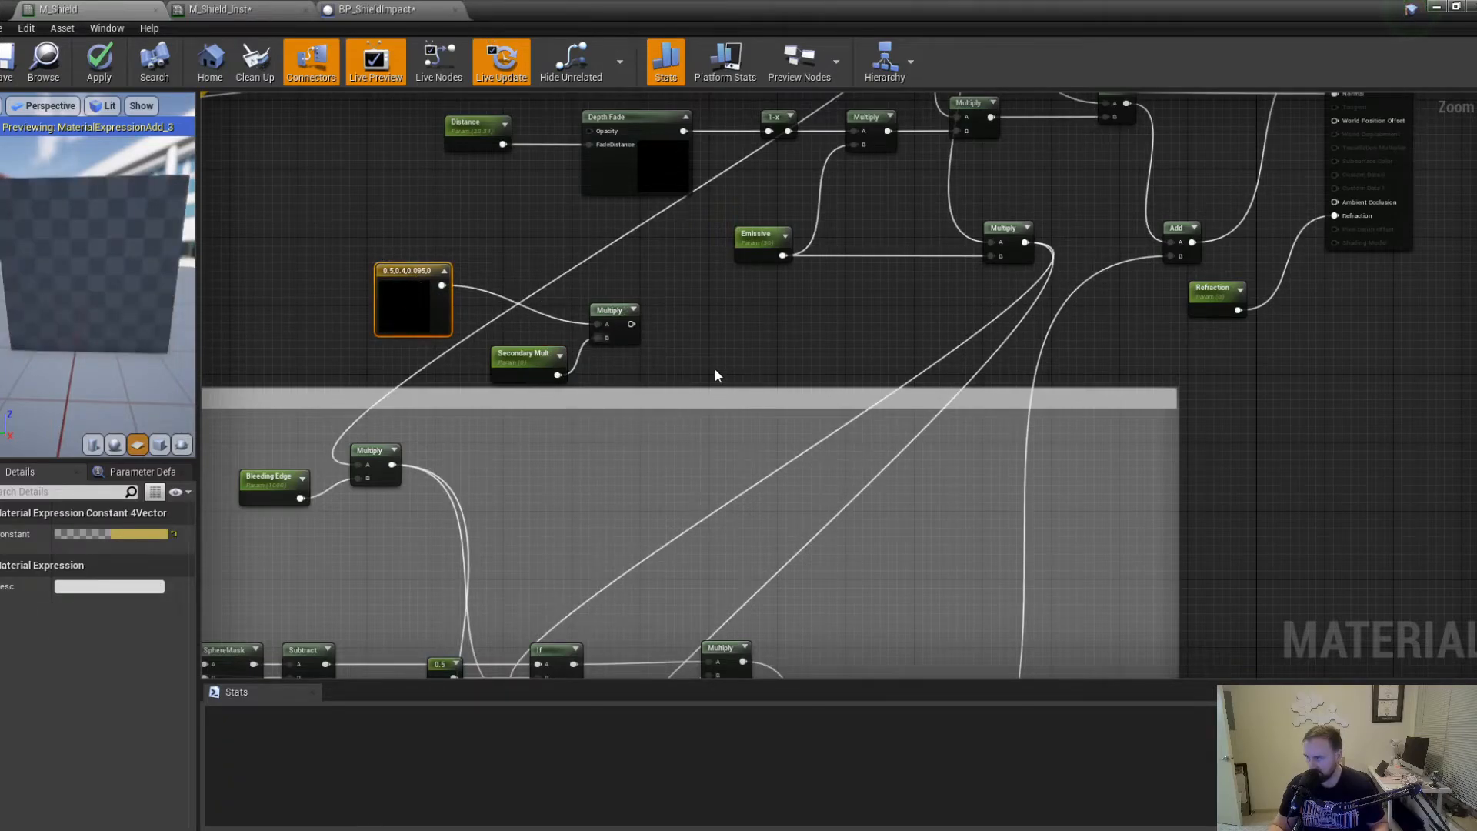
Connect the output of the yellow color's Multiply to the A > B input of the Impact group's upper If node.
{"action": "right_click_drag", "start_coordinate": [709, 379], "coordinate": [726, 255]}
{"action": "scroll", "coordinate": [726, 247], "scroll_direction": "down", "scroll_amount": 2}
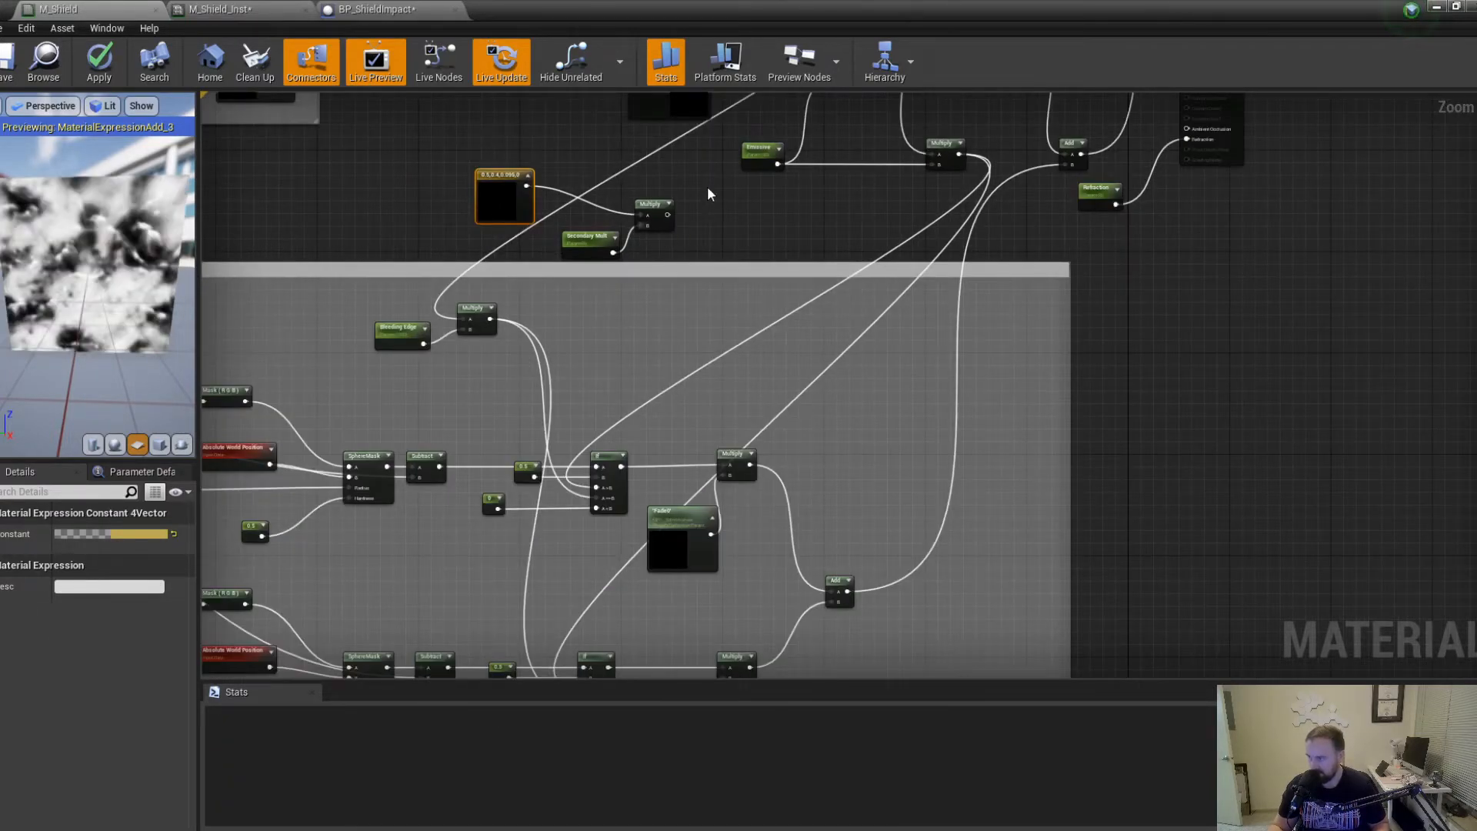
{"action": "left_click_drag", "start_coordinate": [668, 215], "coordinate": [597, 488]}
{"action": "right_click_drag", "start_coordinate": [740, 232], "coordinate": [751, 189]}
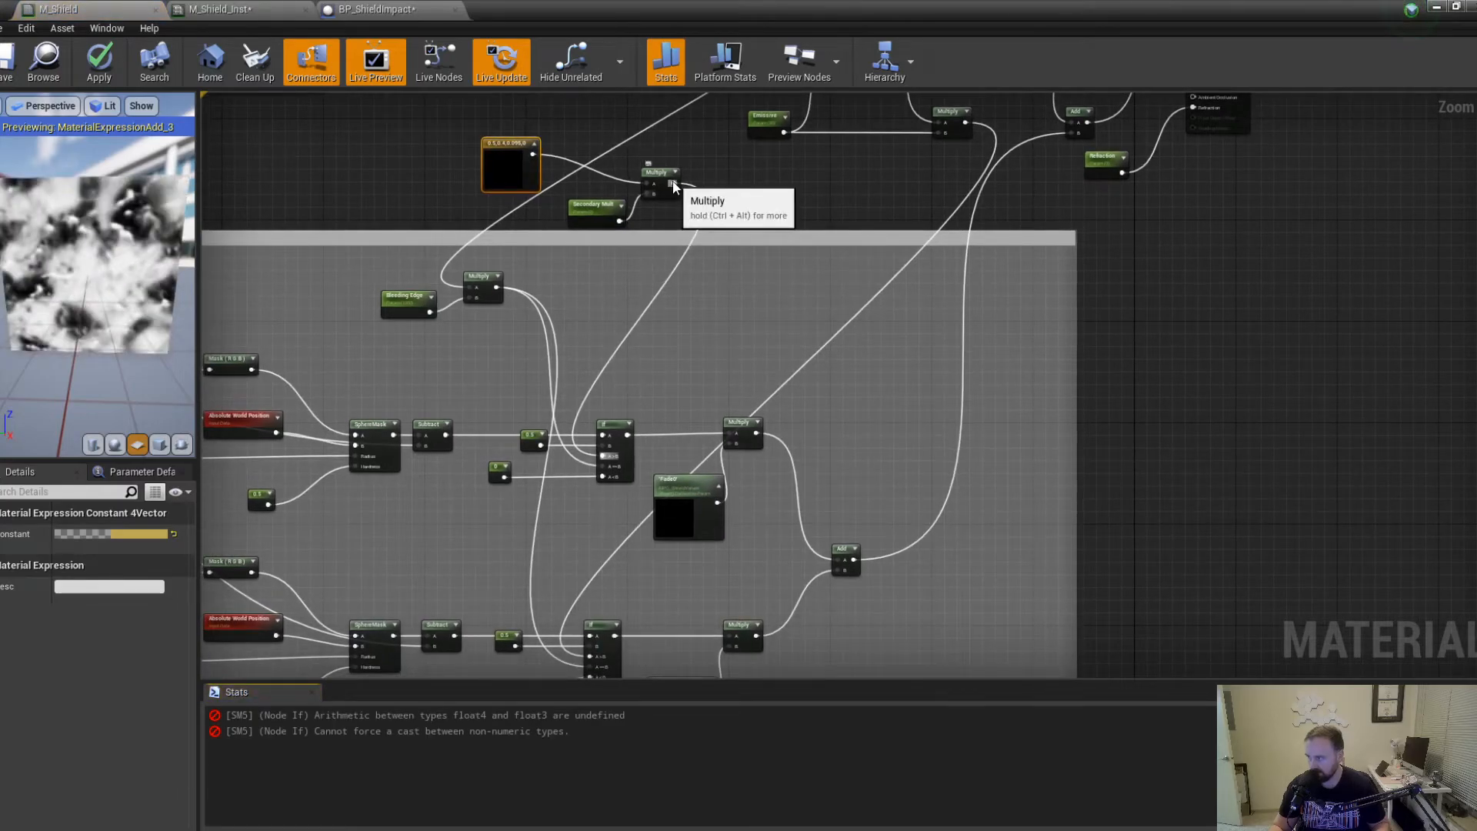
Connect the output of the yellow color's Multiply to the A > B input of the lower If node and check the reported errors.
{"action": "right_click_drag", "start_coordinate": [709, 258], "coordinate": [709, 205]}
{"action": "left_click_drag", "start_coordinate": [672, 131], "coordinate": [591, 606]}
{"action": "right_click_drag", "start_coordinate": [679, 299], "coordinate": [628, 400]}
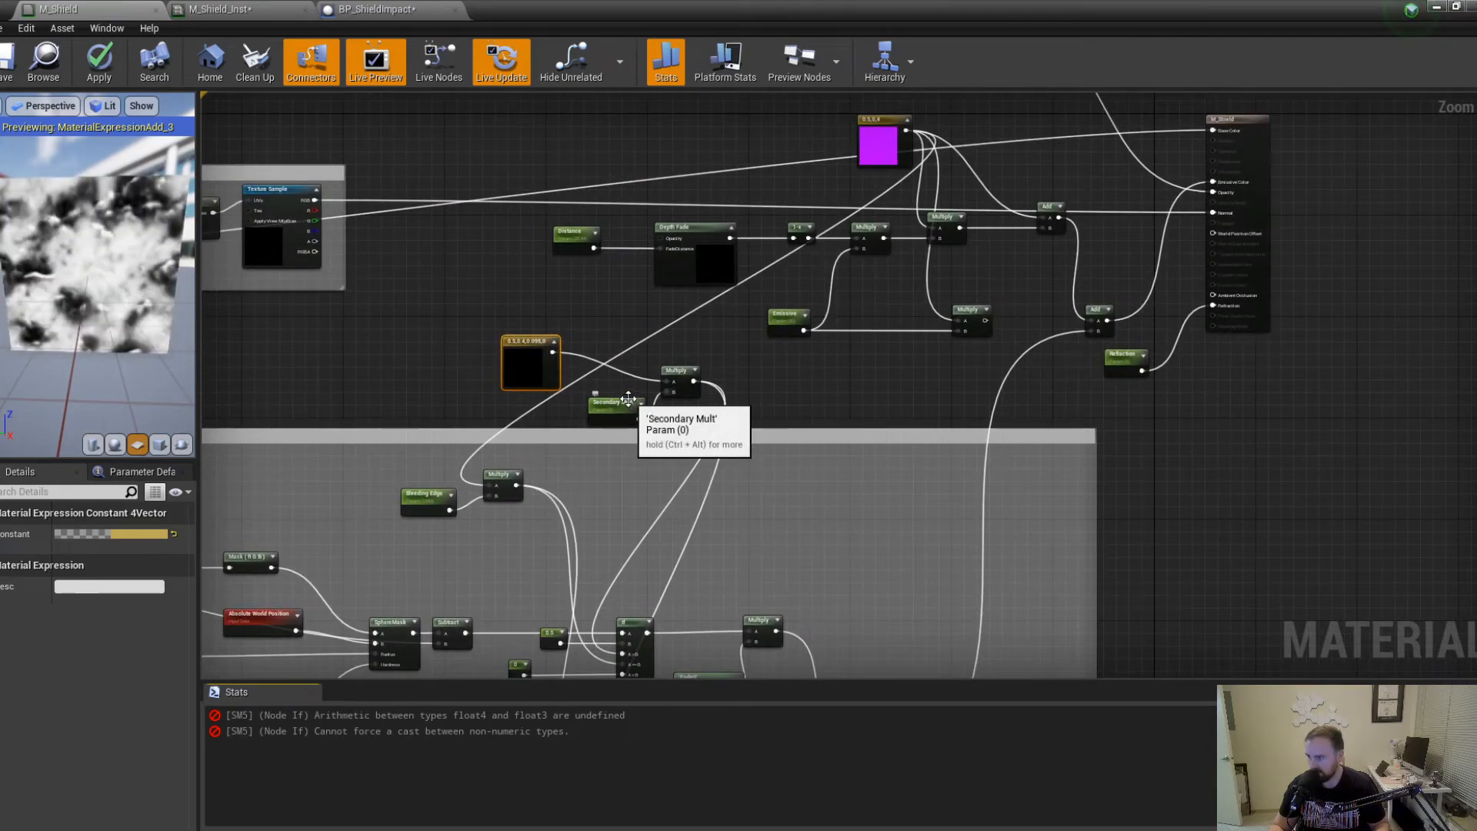
{"action": "left_click", "coordinate": [528, 717]}
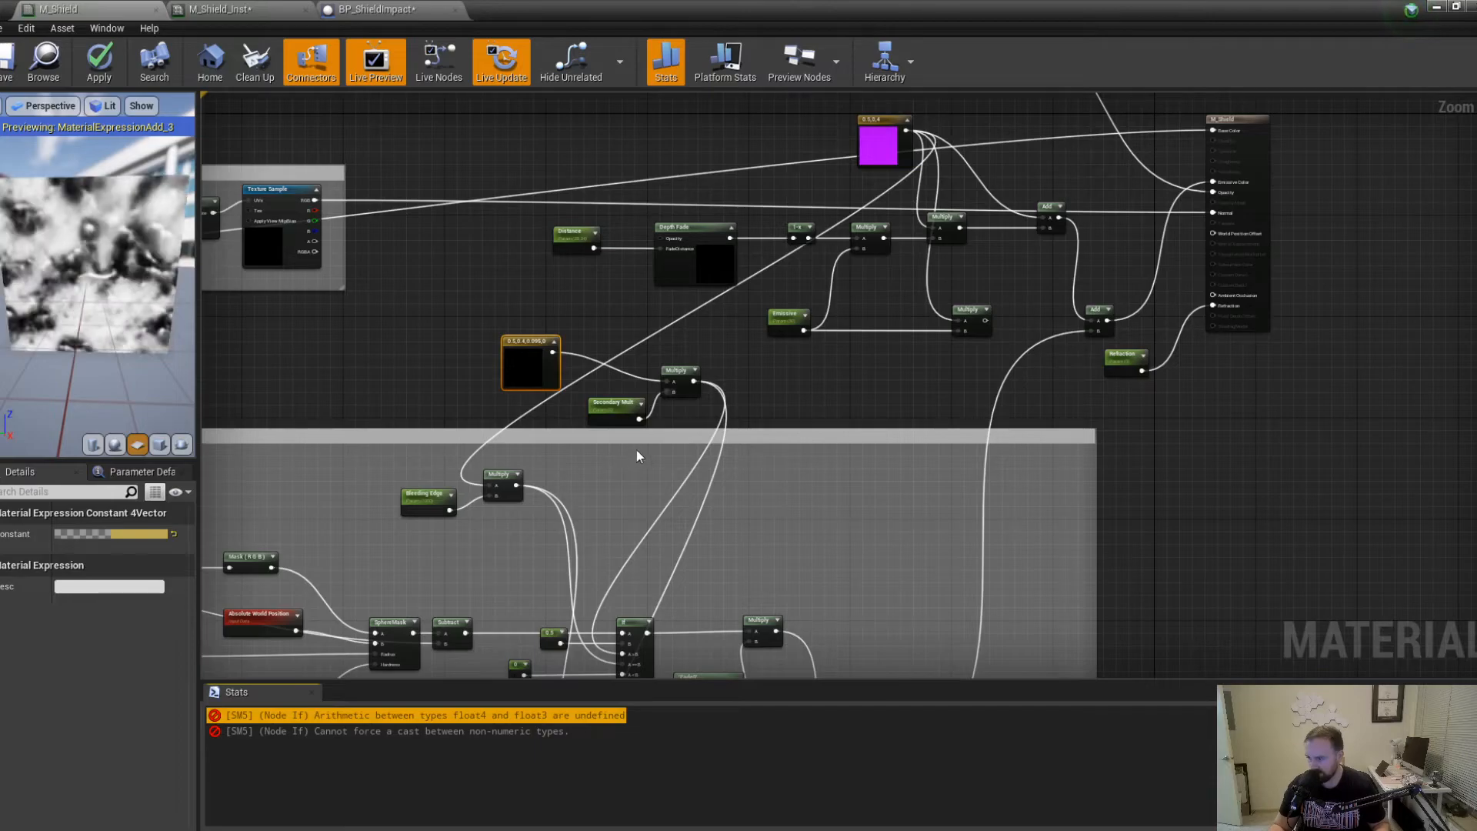
Move the four-component yellow constant up, add a three-component vector constant below it, and connect that to the Multiply's A input.
{"action": "scroll", "coordinate": [585, 377], "scroll_direction": "up", "scroll_amount": 4}
{"action": "left_click_drag", "start_coordinate": [501, 321], "coordinate": [464, 287]}
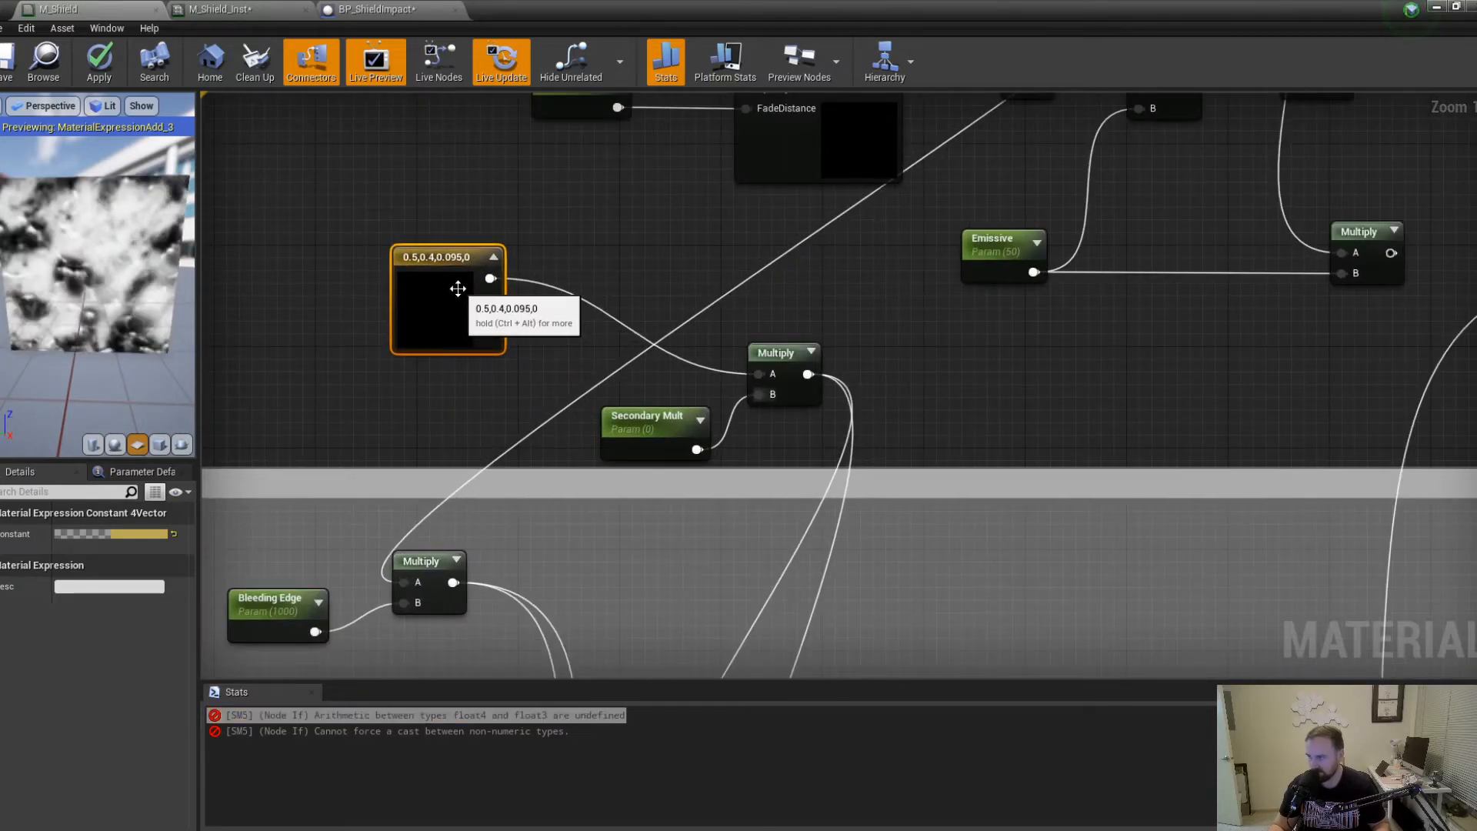
{"action": "left_click_drag", "start_coordinate": [440, 344], "coordinate": [440, 242]}
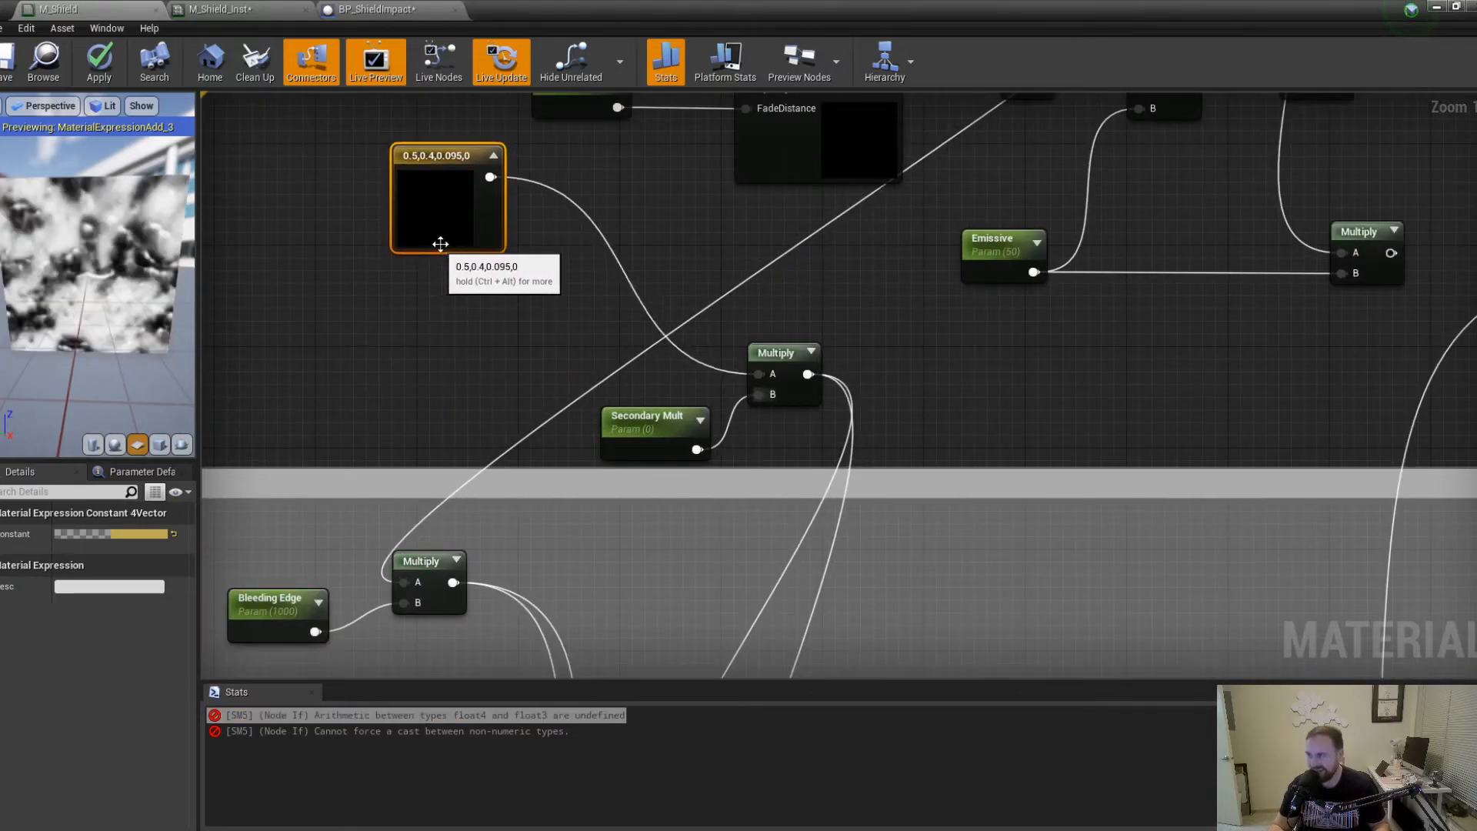
{"action": "left_click", "coordinate": [412, 298]}
{"action": "left_click_drag", "start_coordinate": [505, 331], "coordinate": [759, 375]}
{"action": "left_click", "coordinate": [458, 244]}
{"action": "left_click", "coordinate": [443, 360]}
{"action": "left_click", "coordinate": [422, 212]}
{"action": "key", "text": "Delete"}
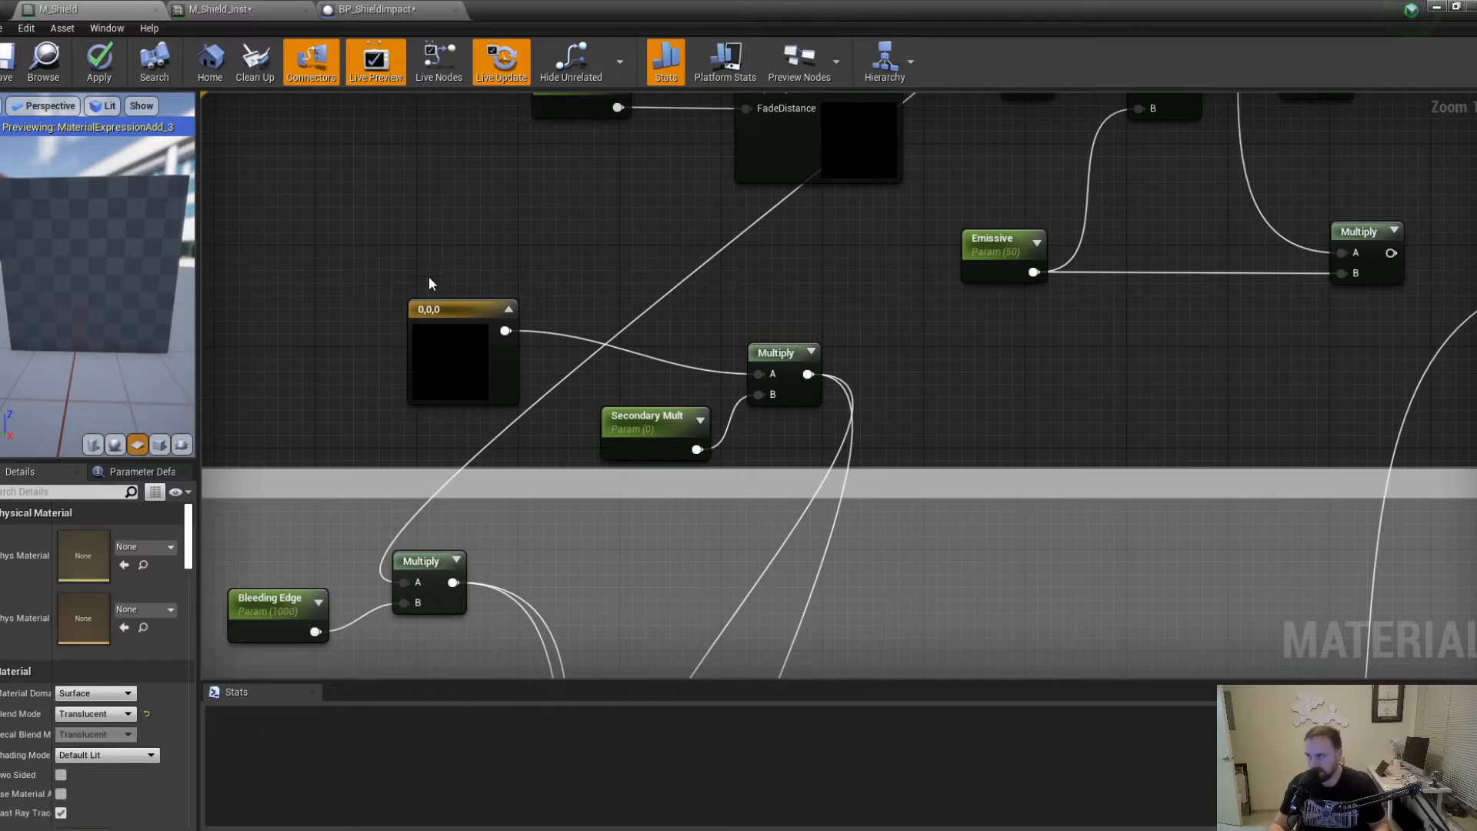
{"action": "key", "text": "ctrl+z"}
Copy the four-component constant's Hex Linear color 7F661800 to the new three-component constant.
{"action": "left_click", "coordinate": [440, 233]}
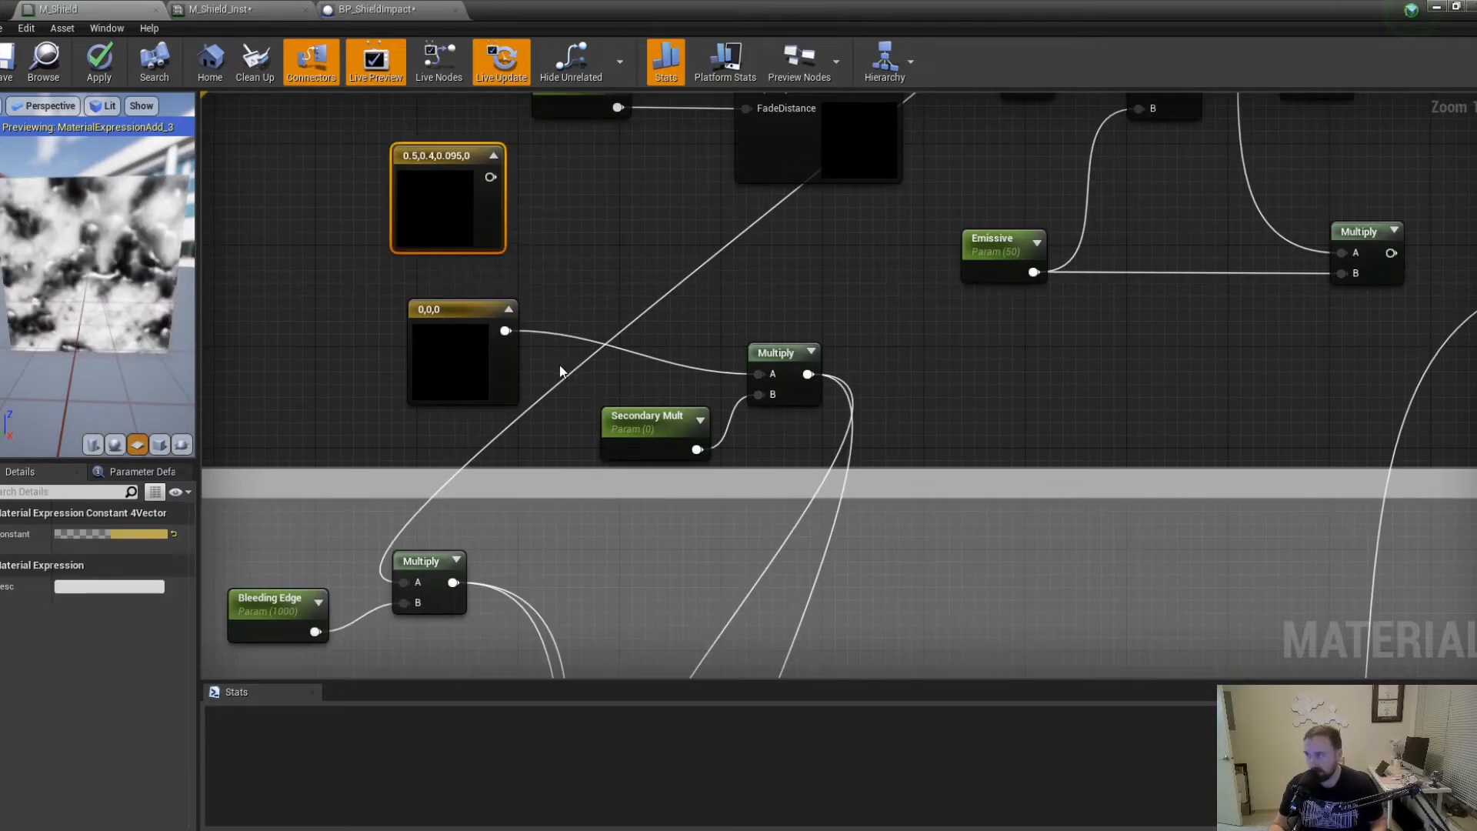
{"action": "left_click", "coordinate": [123, 534]}
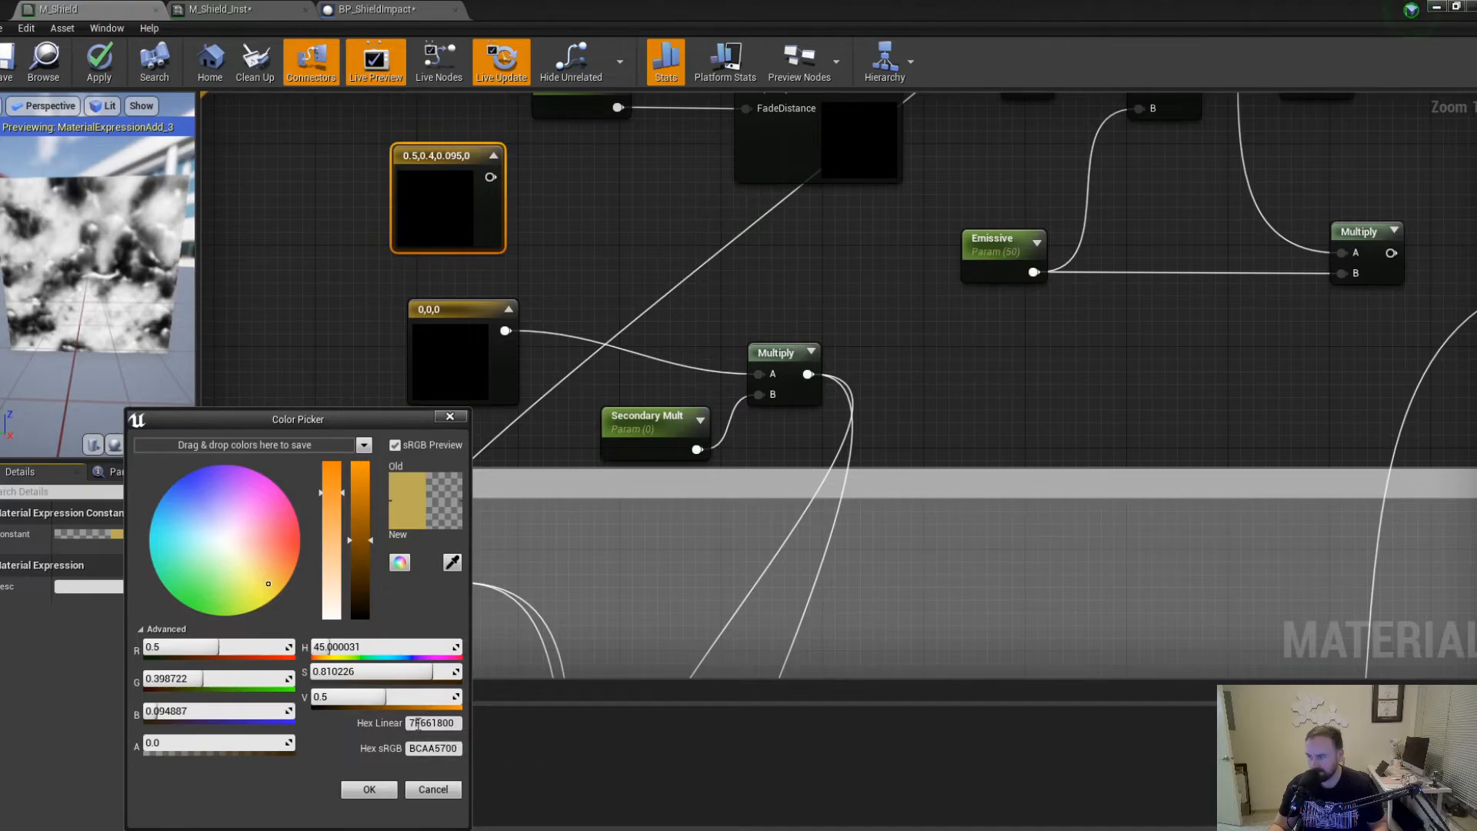
{"action": "left_click", "coordinate": [447, 723]}
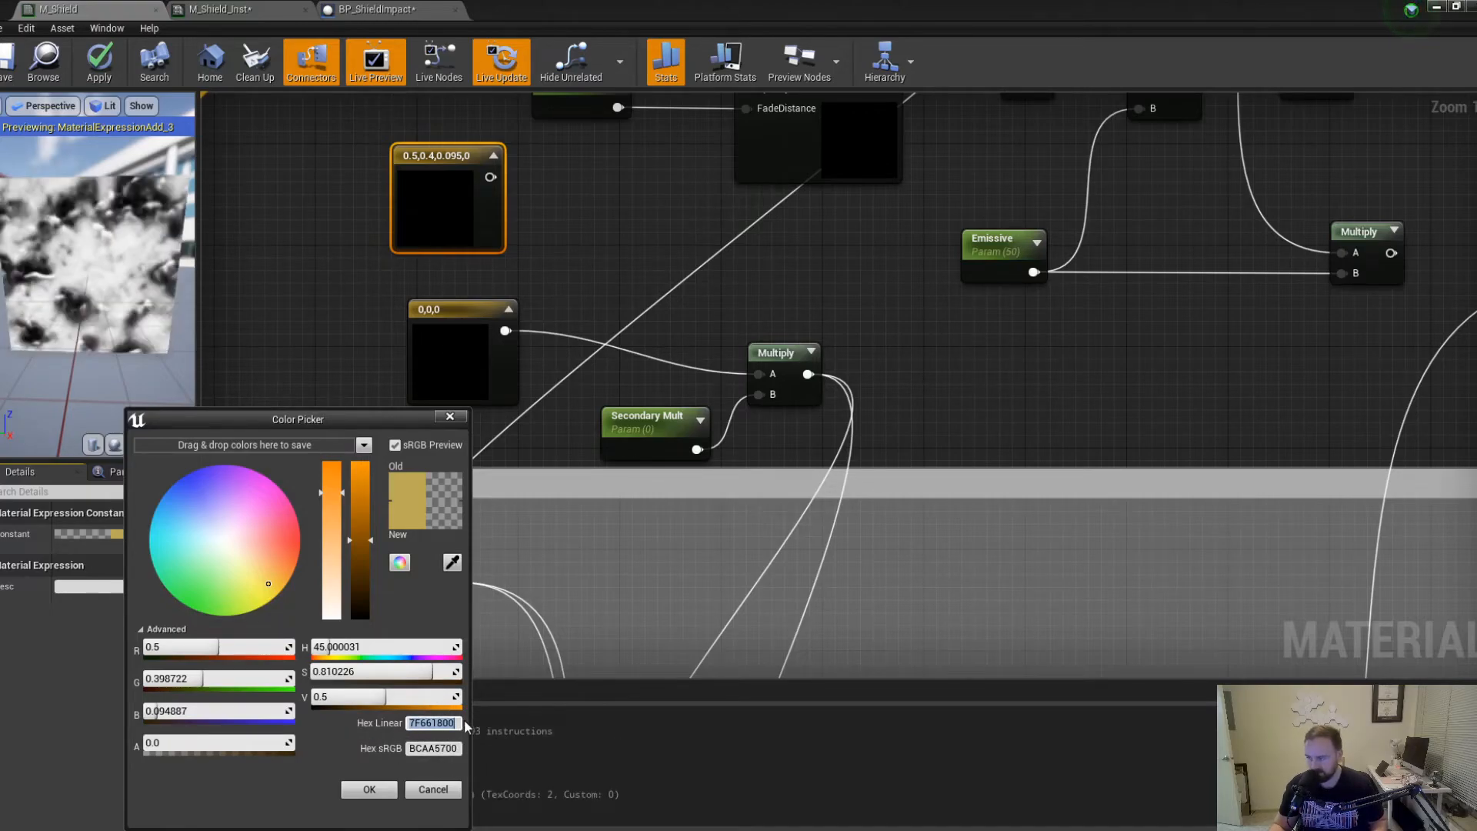
{"action": "left_click", "coordinate": [369, 791]}
{"action": "double_click", "coordinate": [462, 322]}
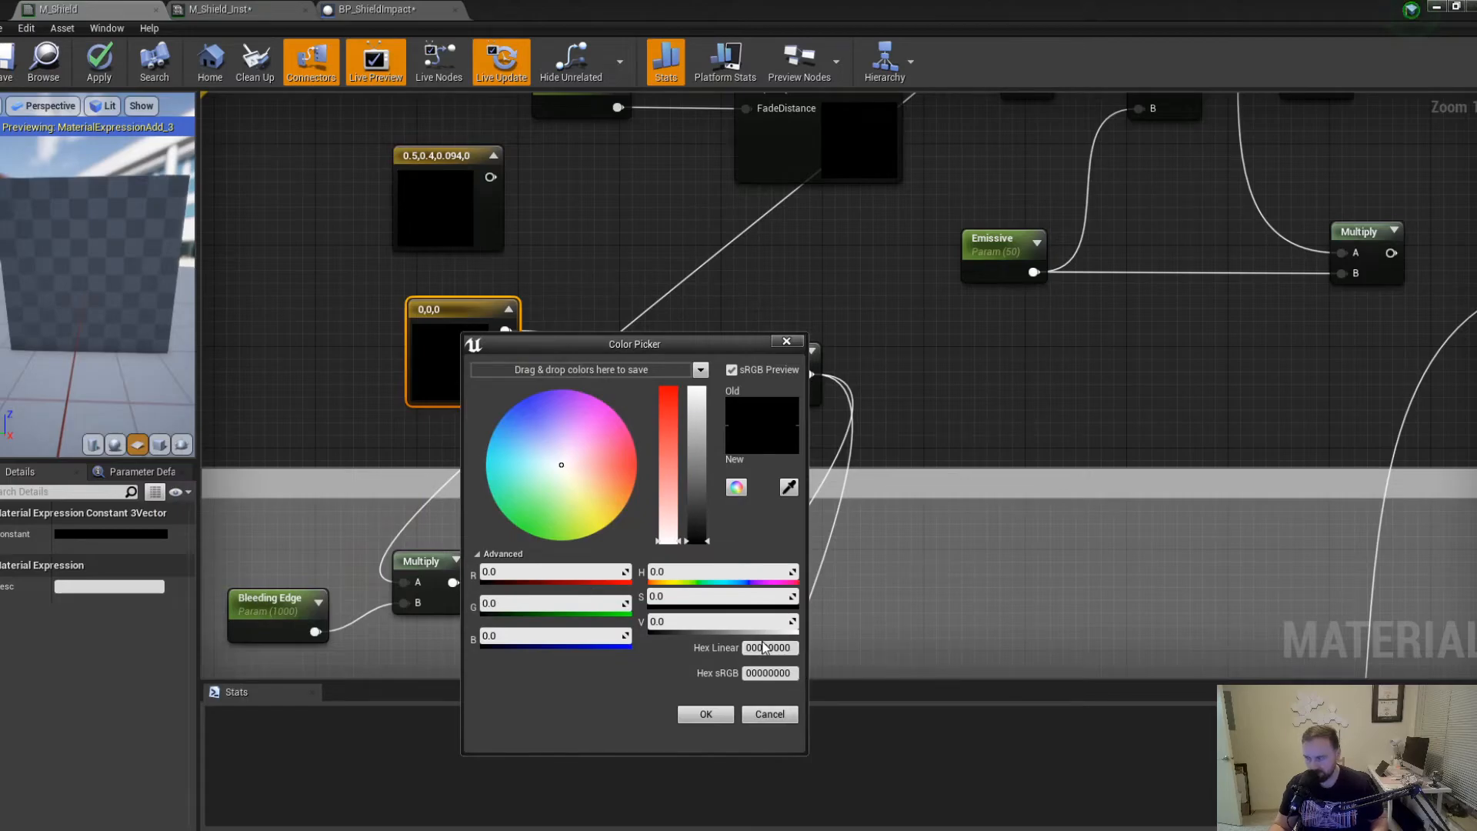
{"action": "left_click", "coordinate": [764, 647]}
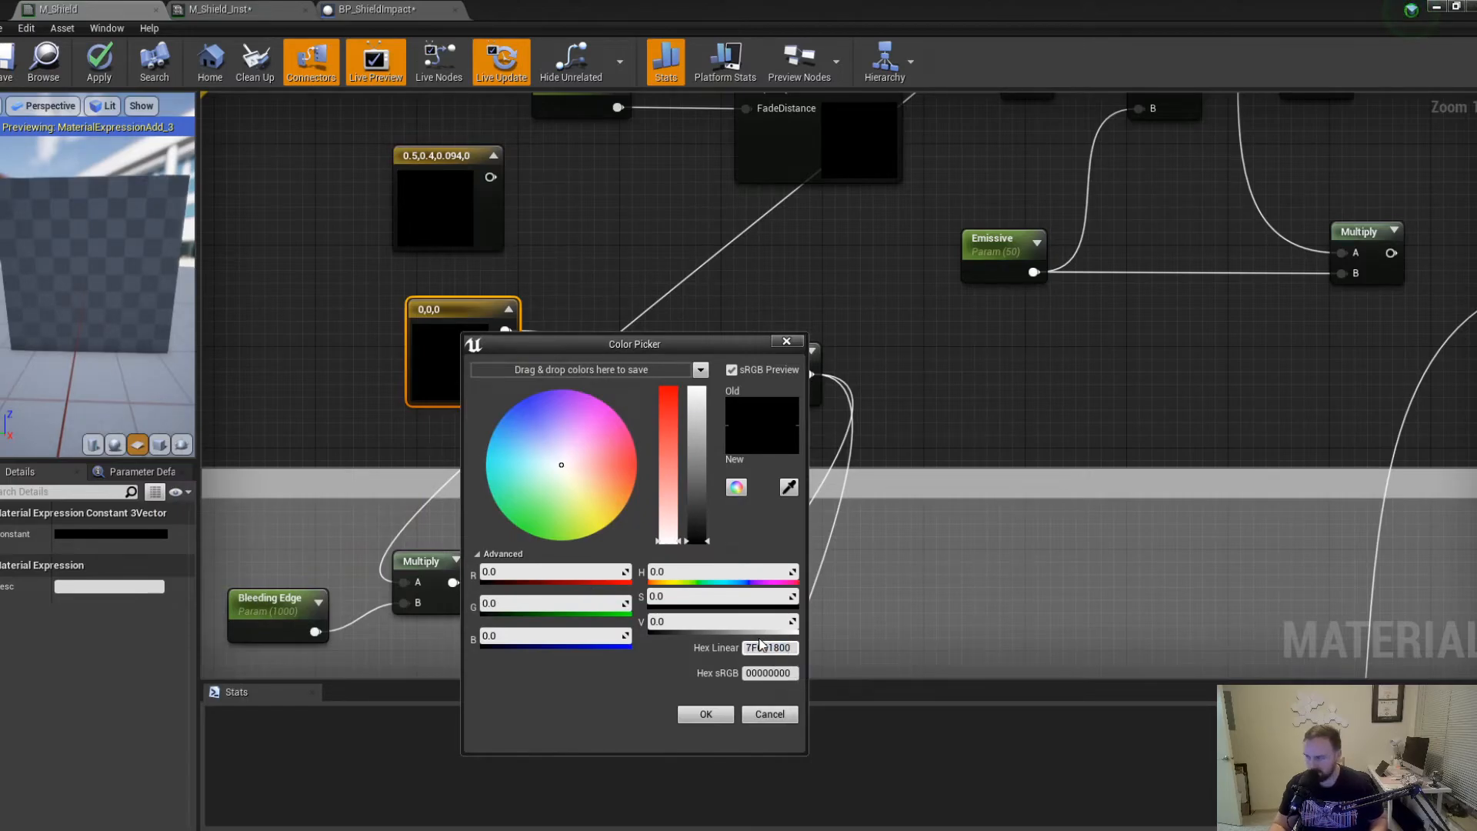
{"action": "type", "text": "7F661800"}
{"action": "key", "text": "Return"}
{"action": "left_click", "coordinate": [705, 714]}
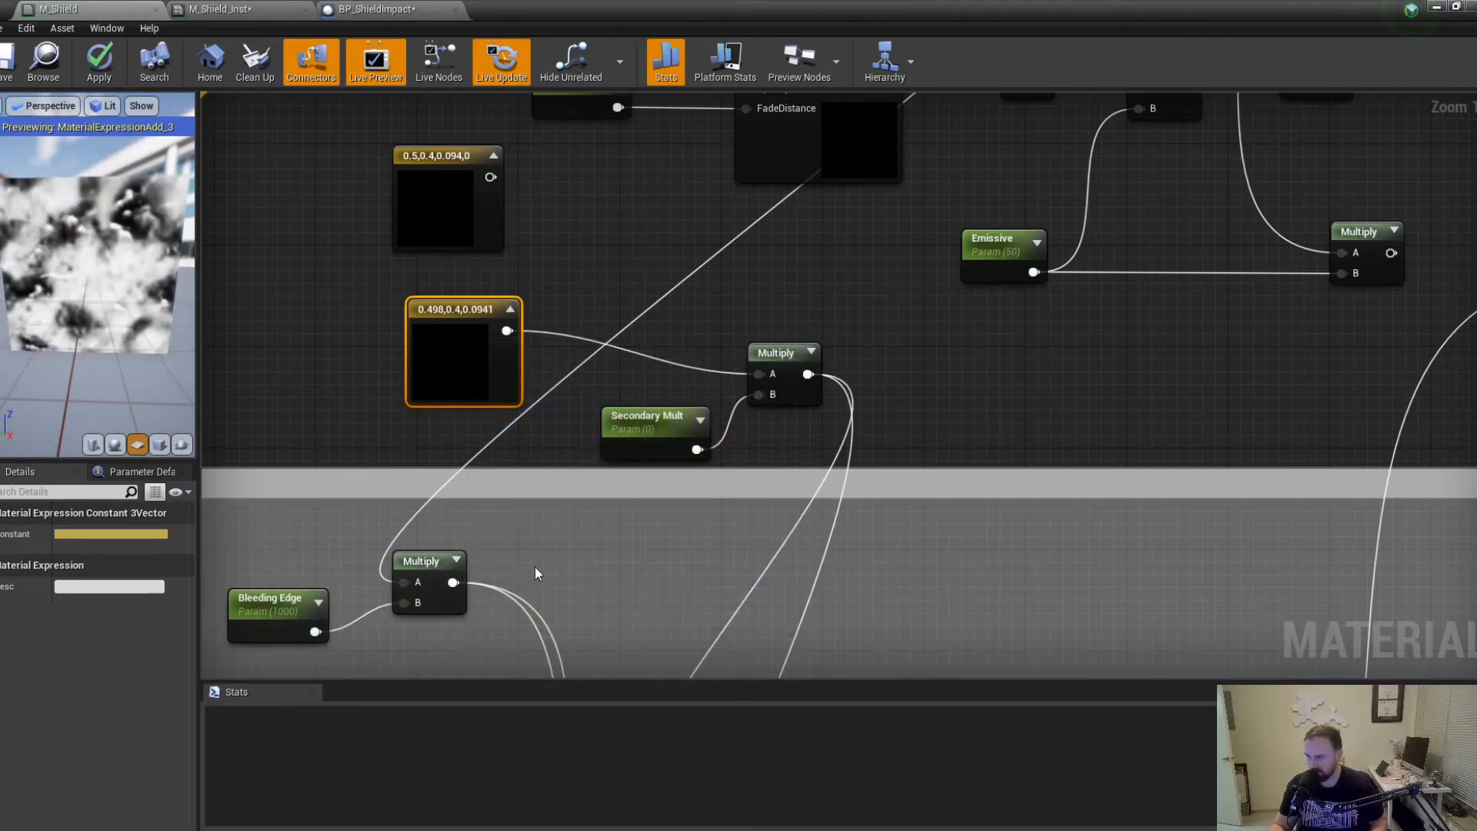
Set the Secondary Mult parameter's default value to 50 and delete the unused four-component constant.
{"action": "left_click", "coordinate": [651, 423]}
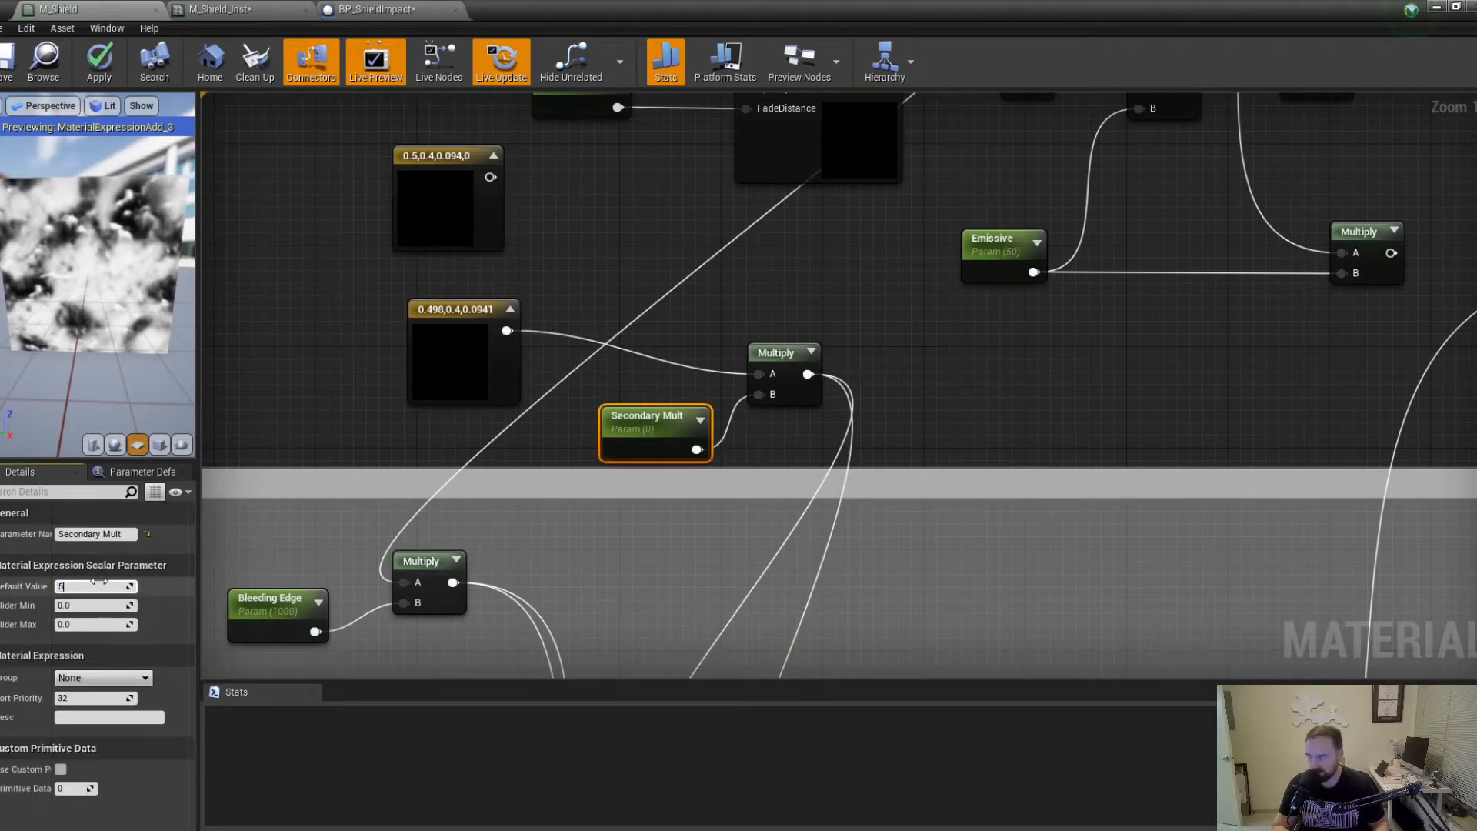
{"action": "key", "text": "Return"}
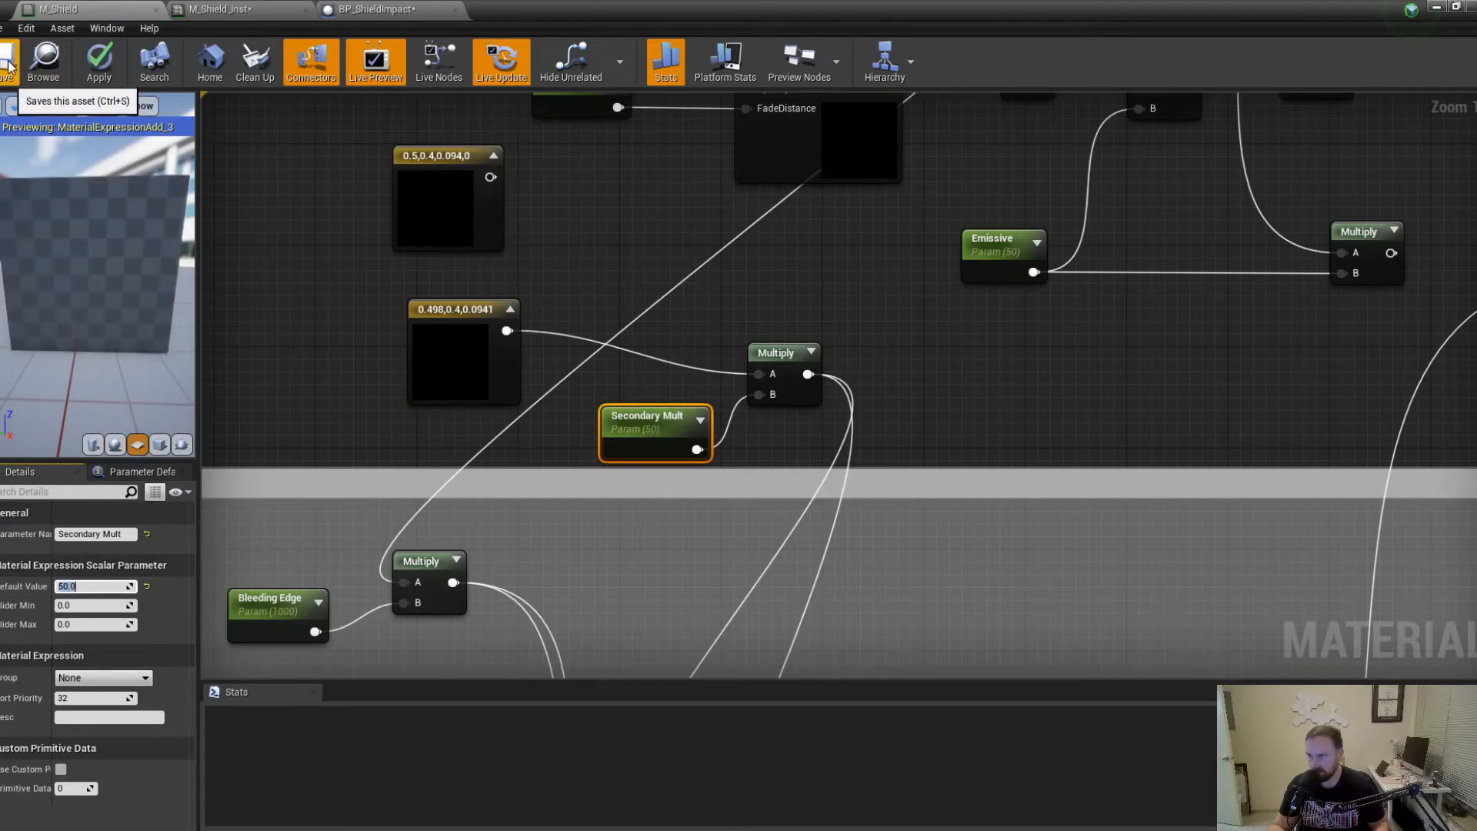
{"action": "left_click", "coordinate": [436, 224]}
{"action": "key", "text": "Delete"}
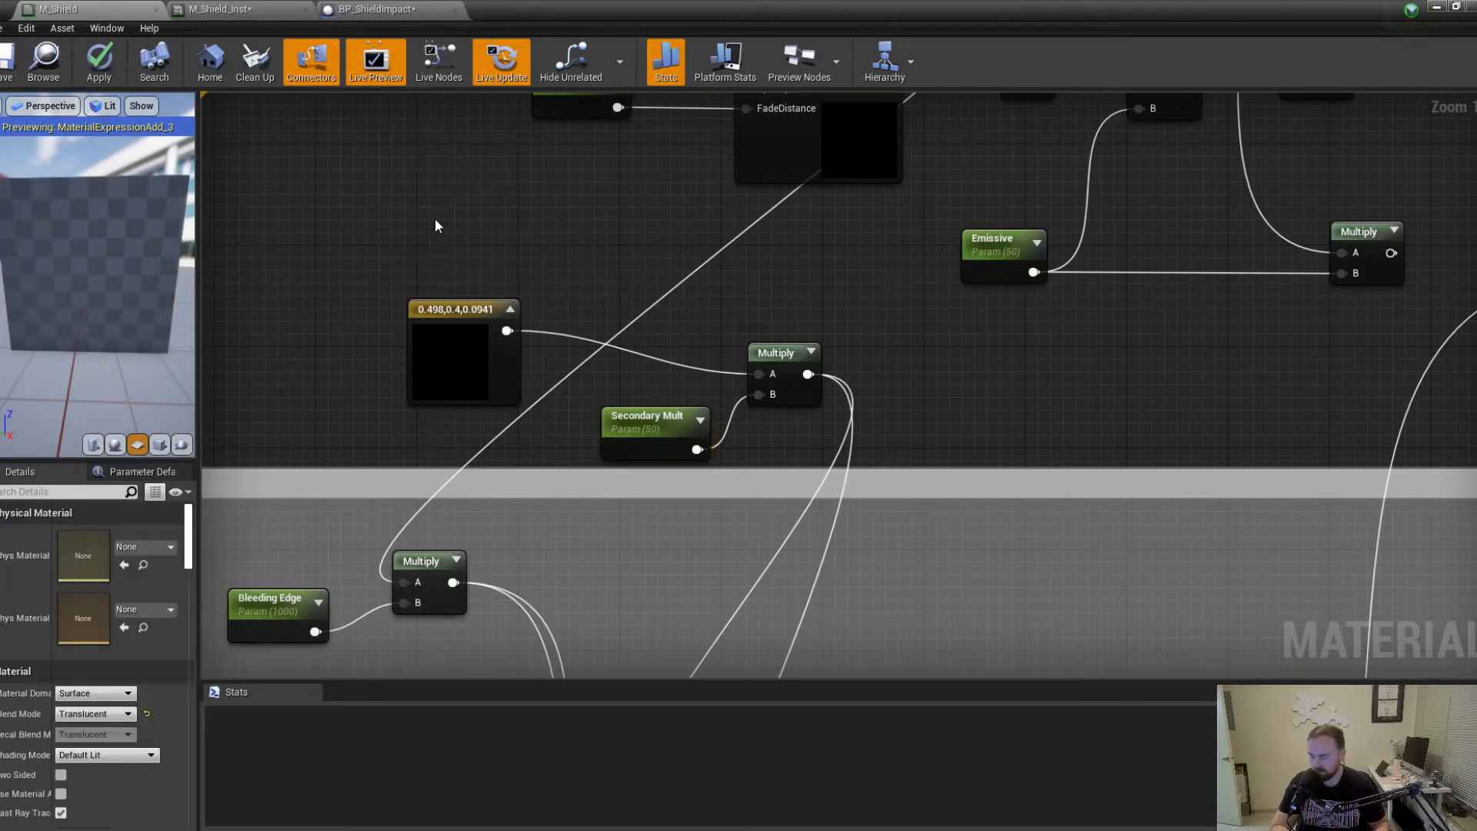
Straighten the connections between the yellow constant, Secondary Mult and their Multiply, and move the three nodes up and to the left.
{"action": "left_click_drag", "start_coordinate": [468, 243], "coordinate": [766, 426]}
{"action": "key", "text": "q"}
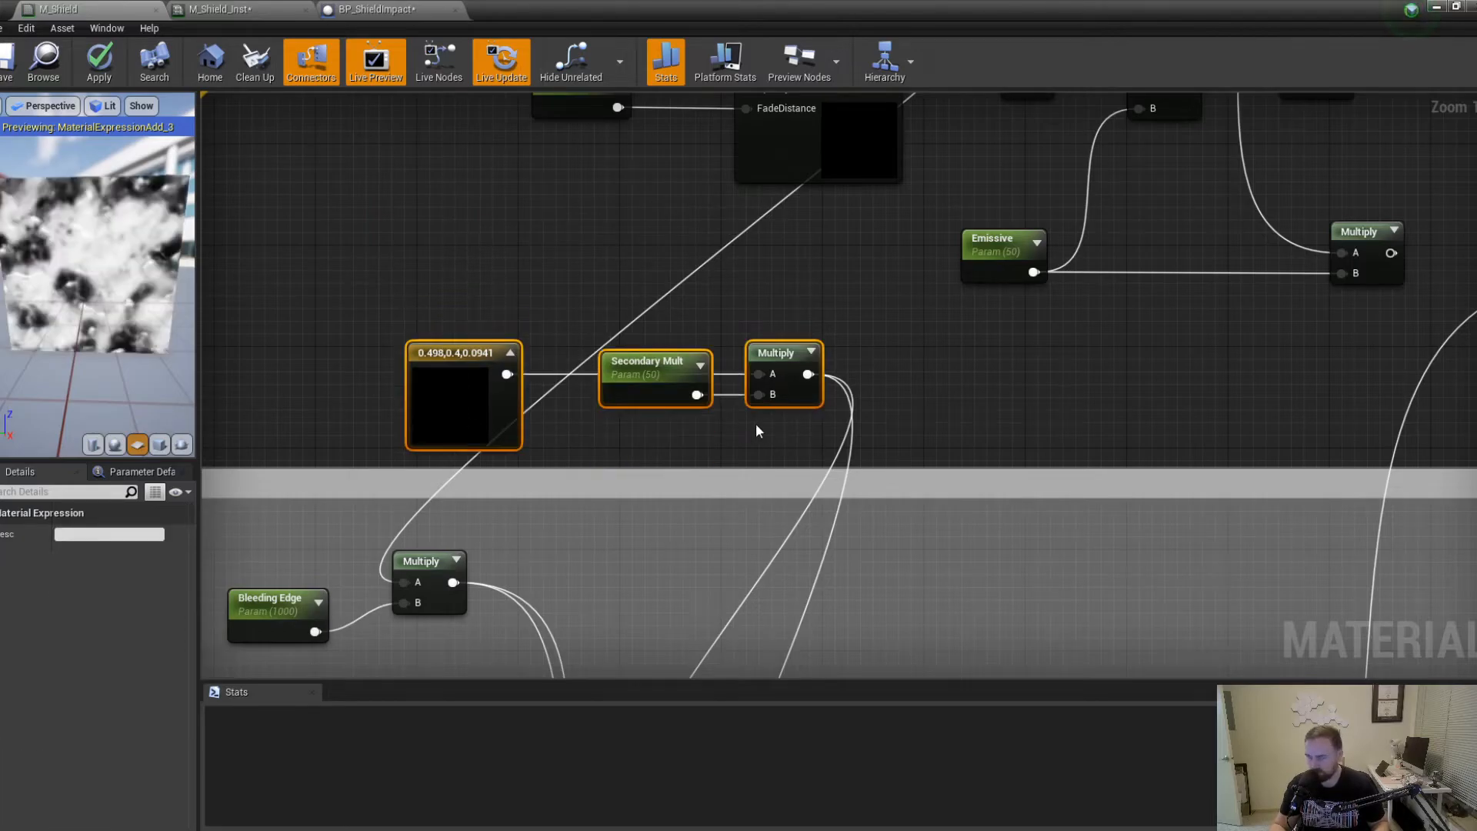
{"action": "left_click_drag", "start_coordinate": [779, 353], "coordinate": [474, 265]}
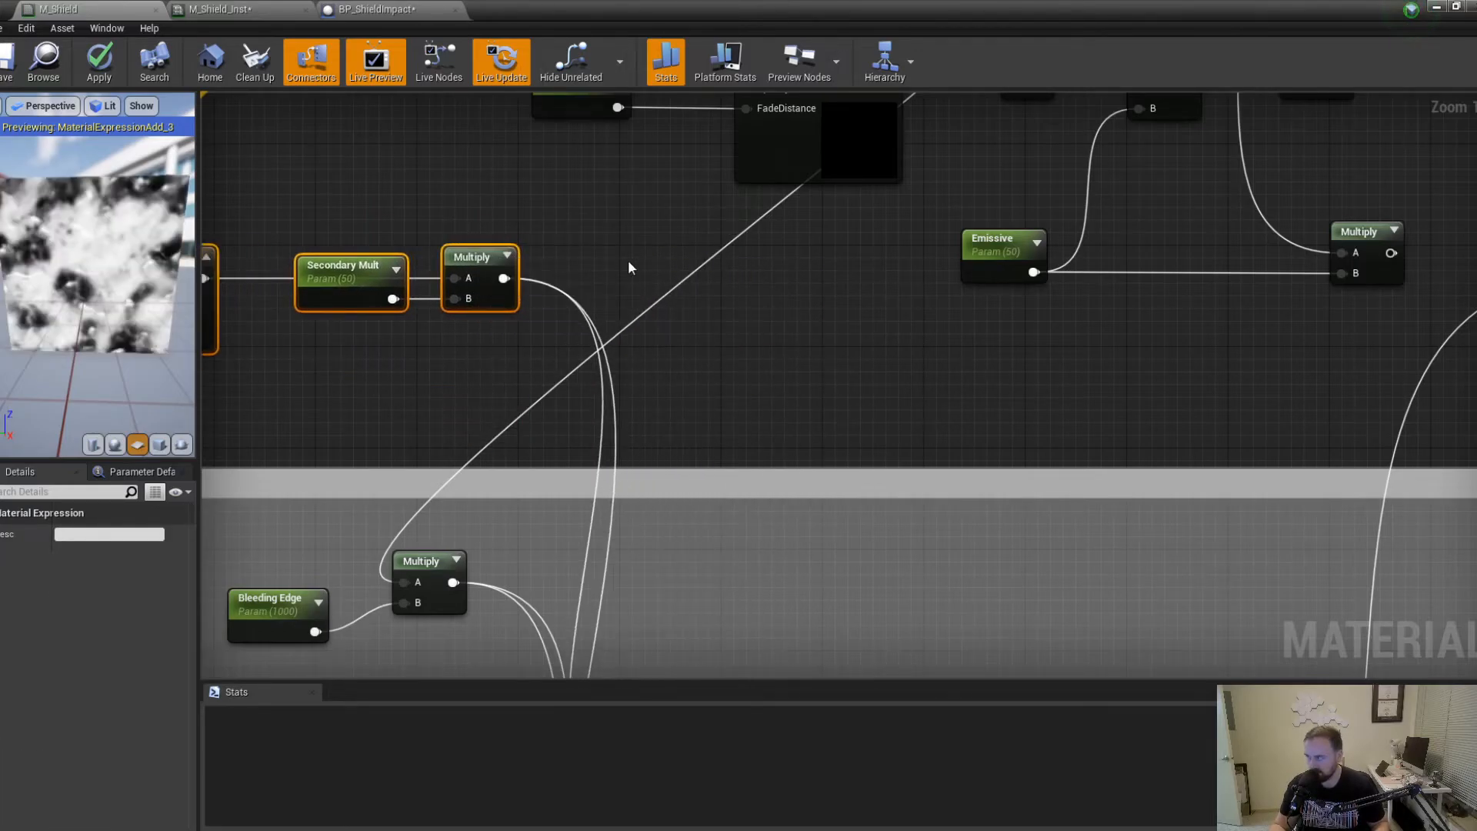
Delete the Emissive parameter together with the unused Multiply node it feeds.
{"action": "right_click_drag", "start_coordinate": [641, 265], "coordinate": [350, 384]}
{"action": "right_click_drag", "start_coordinate": [710, 443], "coordinate": [406, 494]}
{"action": "left_click_drag", "start_coordinate": [362, 496], "coordinate": [785, 408]}
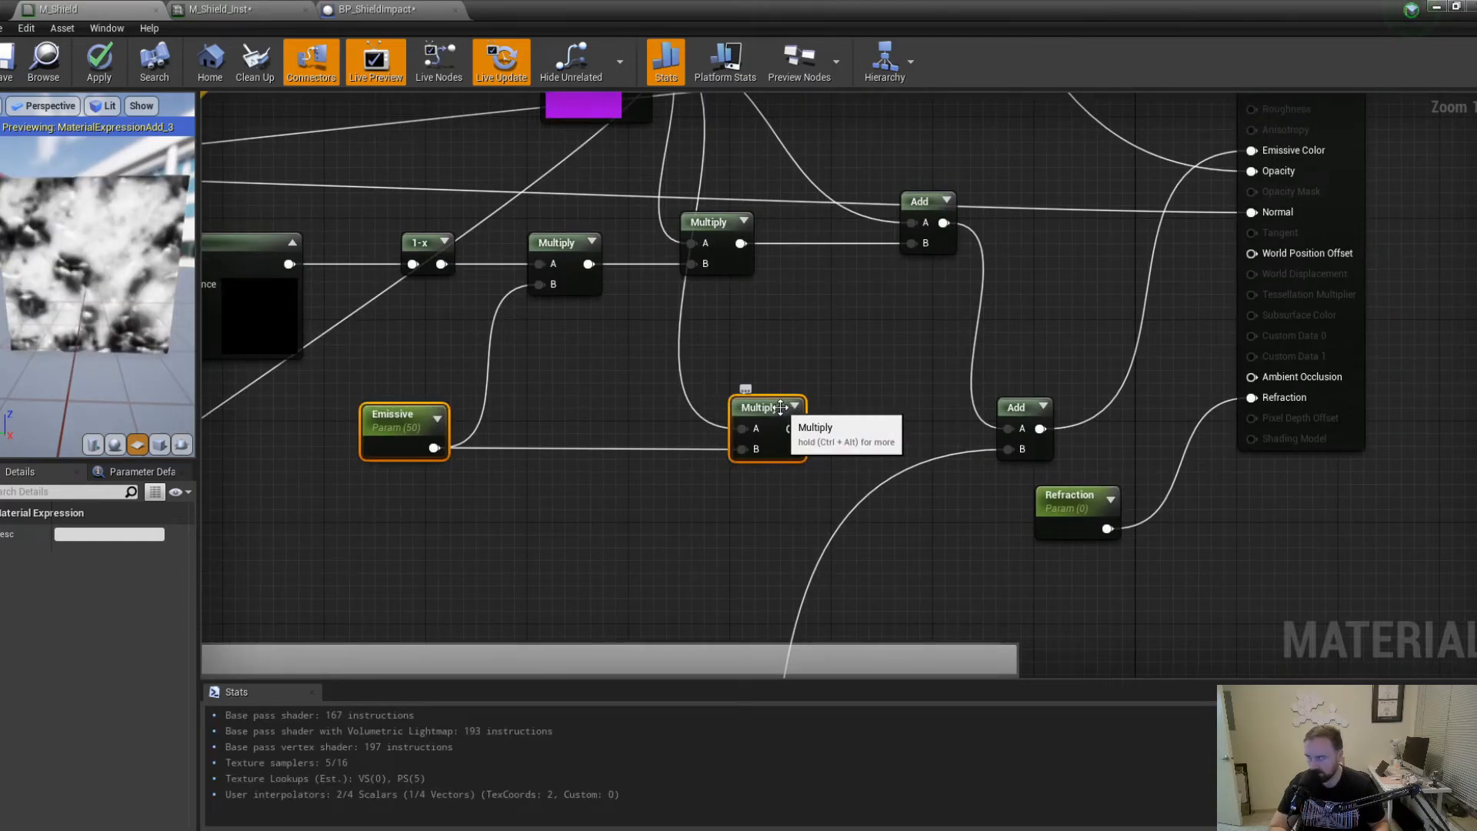
{"action": "key", "text": "Delete"}
{"action": "right_click_drag", "start_coordinate": [748, 384], "coordinate": [681, 508]}
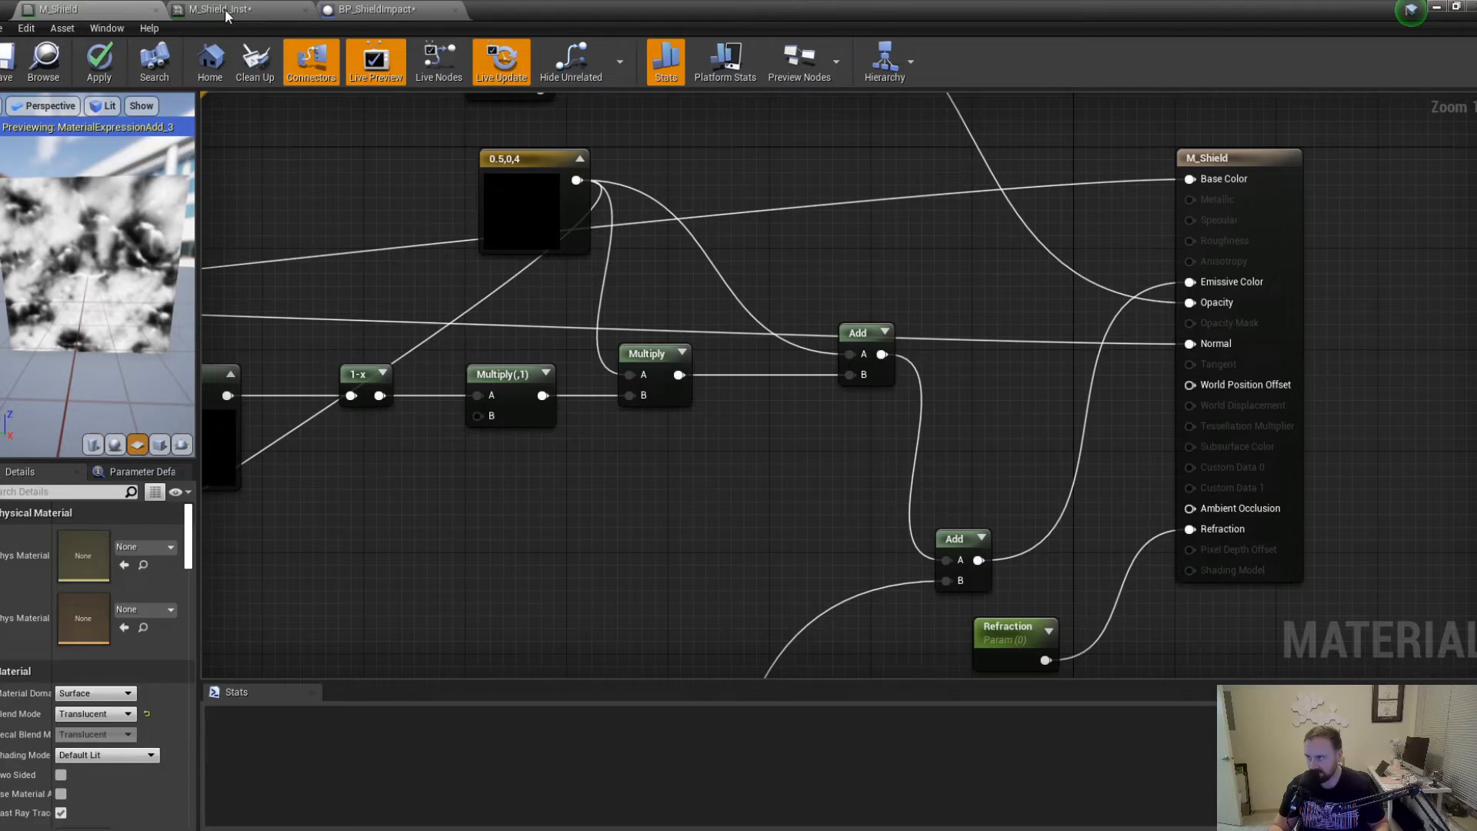
Bring the running level into view and walk around the shield to inspect the impact glow from several distances and angles.
{"action": "left_click", "coordinate": [225, 9]}
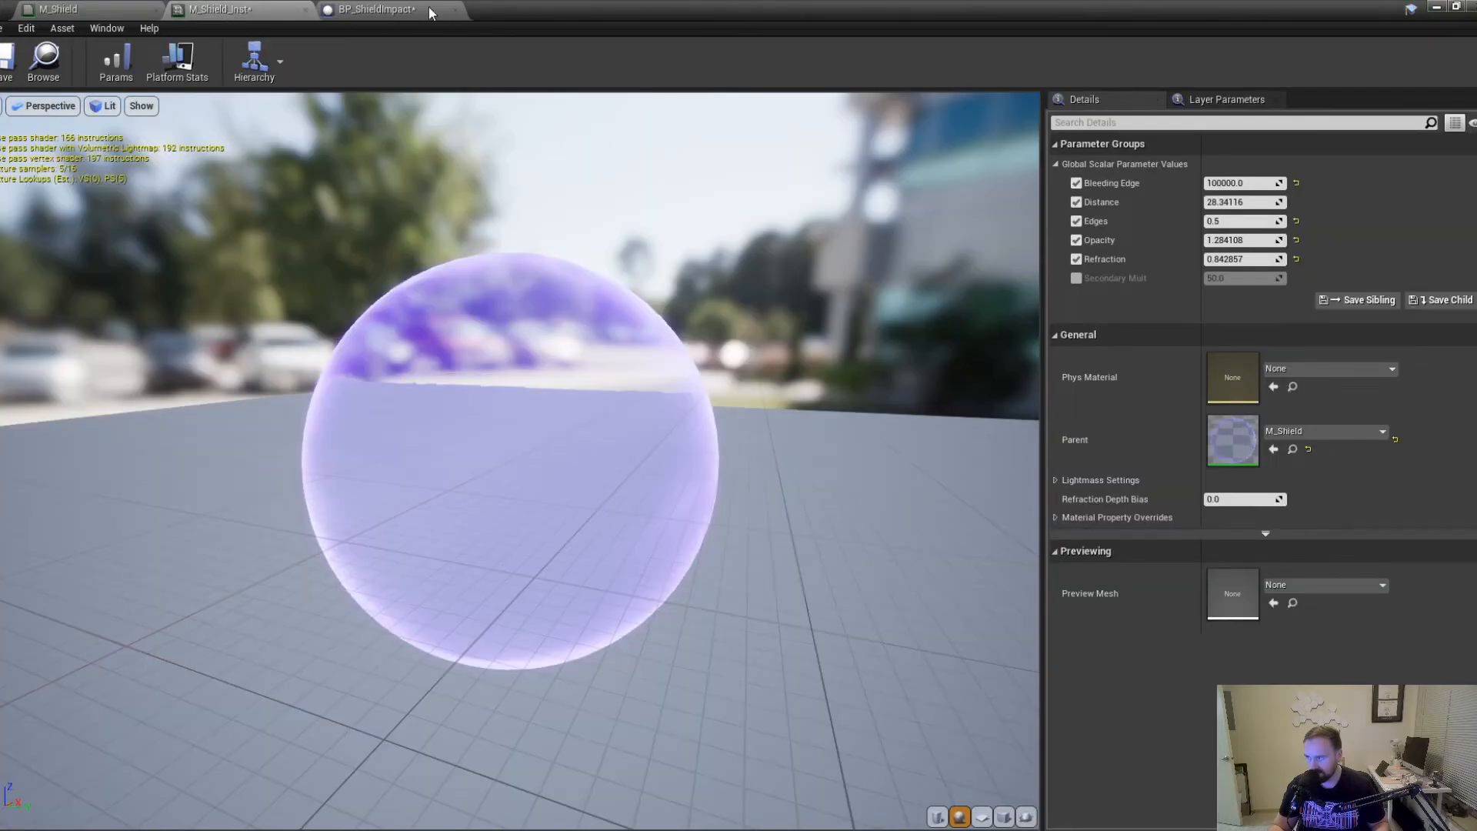
{"action": "left_click", "coordinate": [385, 10]}
{"action": "left_click_drag", "start_coordinate": [657, 17], "coordinate": [0, 200]}
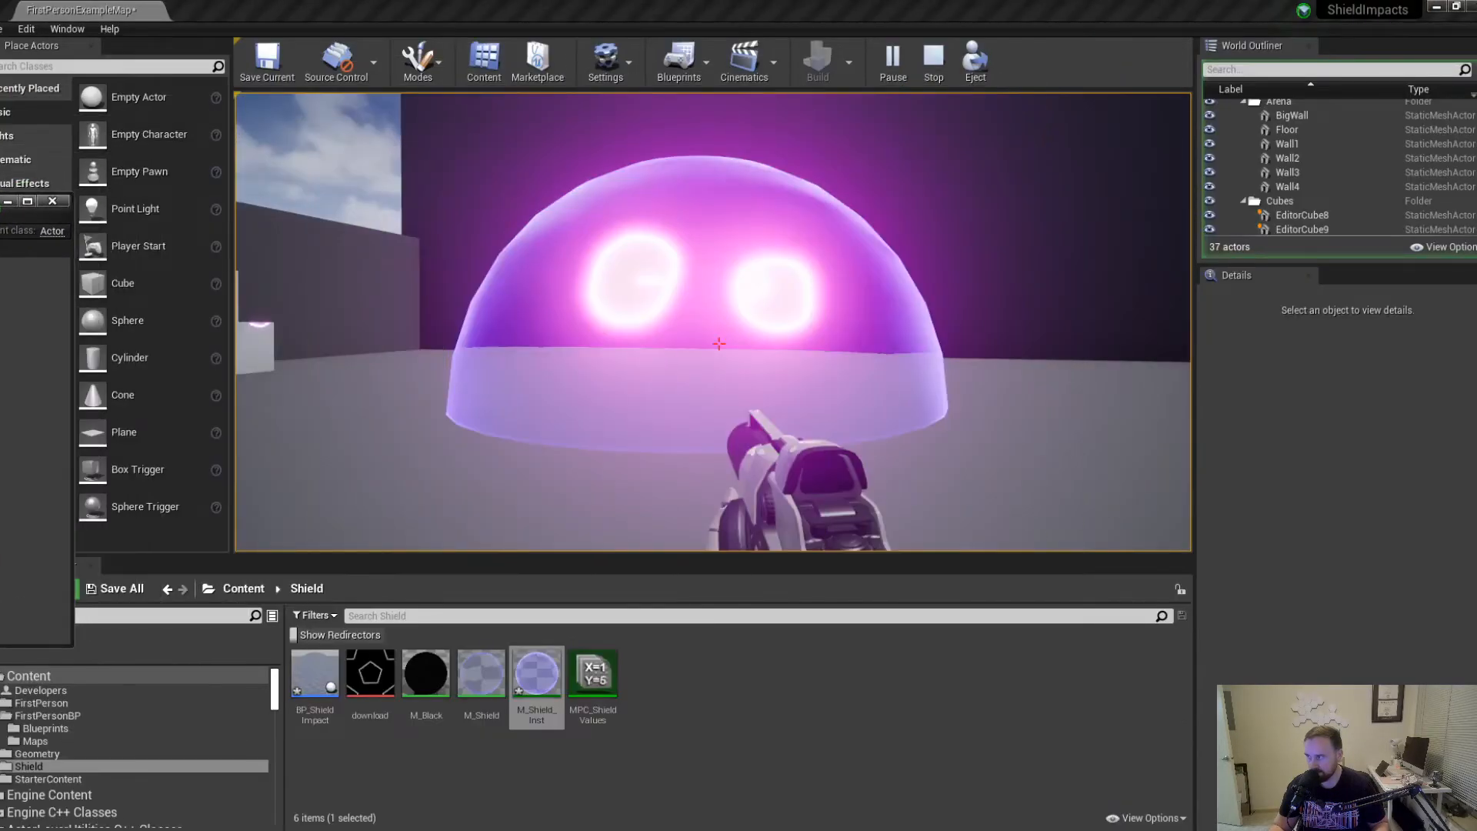
{"action": "left_click", "coordinate": [719, 343]}
{"action": "key", "text": "w"}
{"action": "key", "text": "d"}
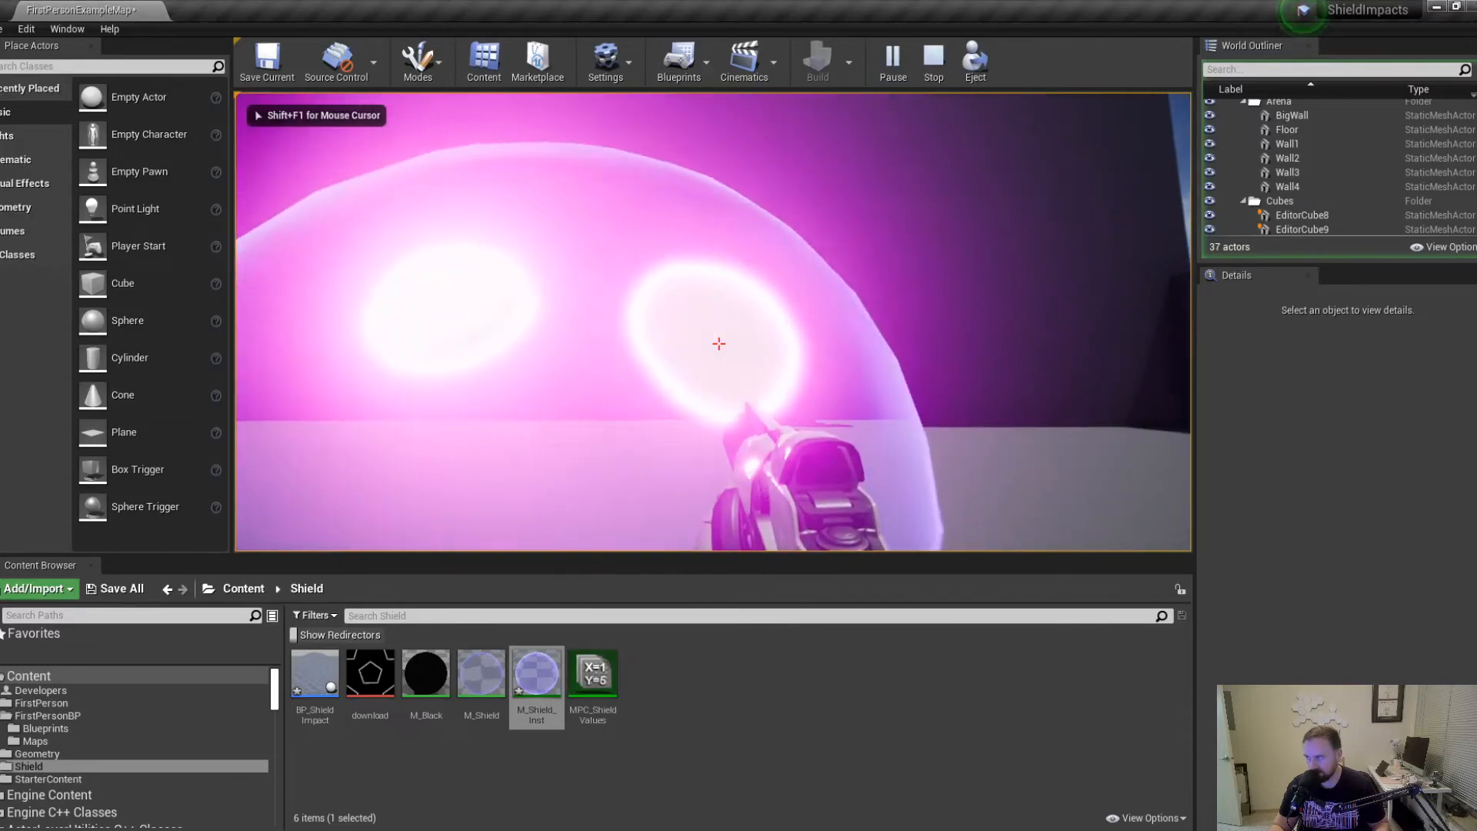
{"action": "key", "text": "s"}
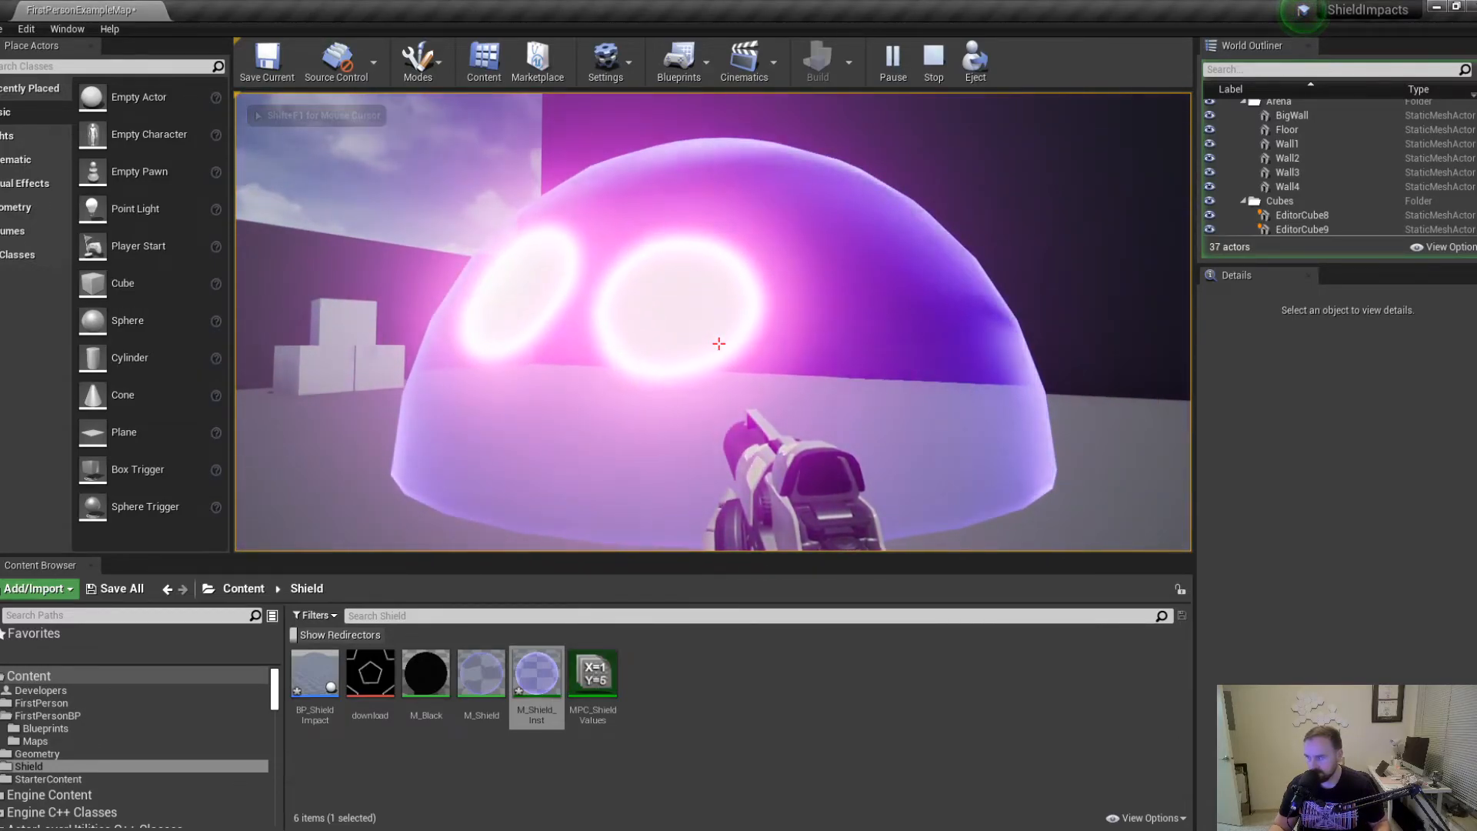
{"action": "key", "text": "shift+F1"}
{"action": "left_click_drag", "start_coordinate": [0, 75], "coordinate": [0, 291]}
{"action": "left_click", "coordinate": [718, 343]}
{"action": "key", "text": "a"}
{"action": "key", "text": "s"}
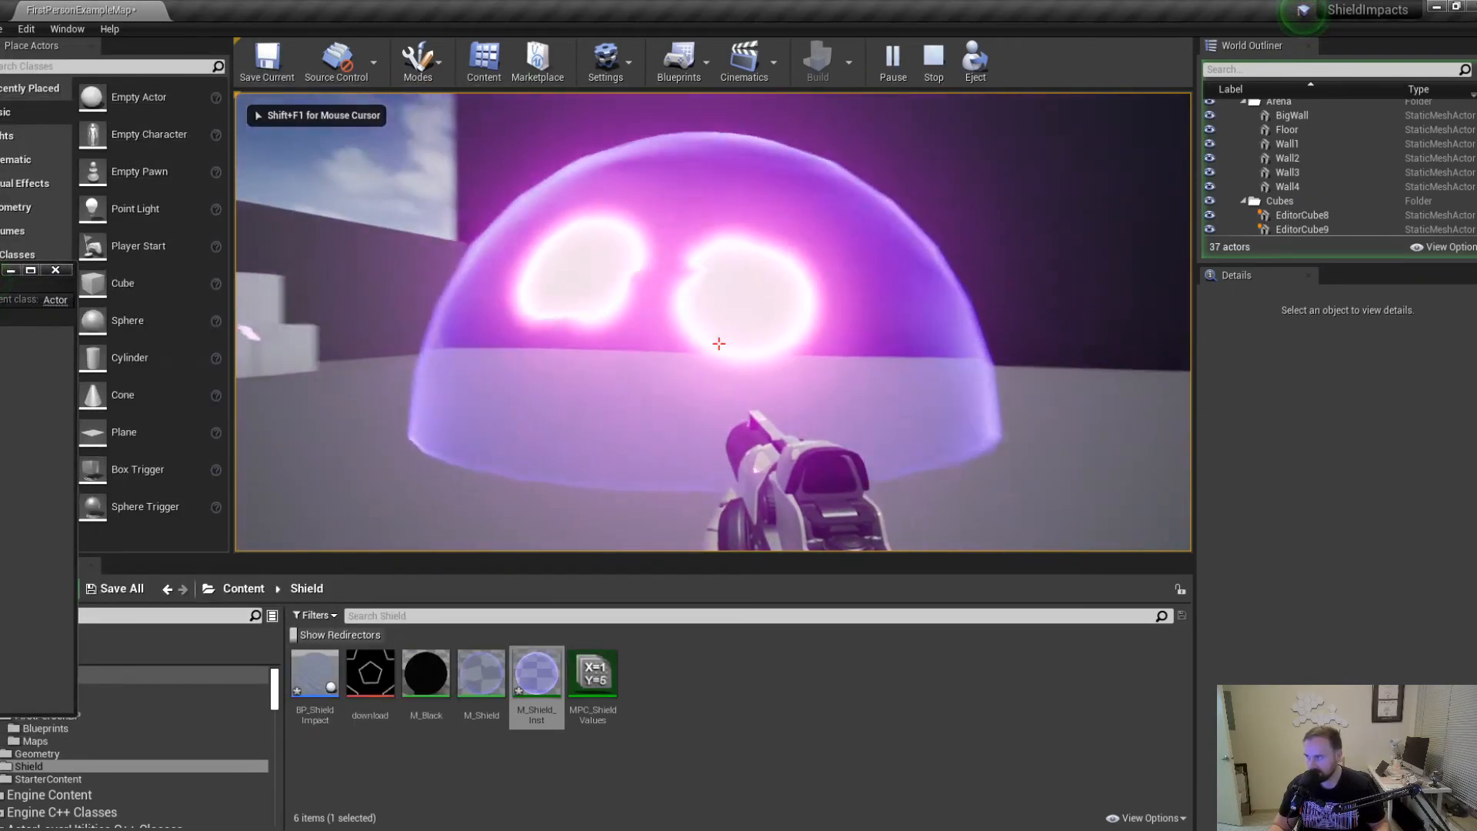
{"action": "key", "text": "shift+F1"}
{"action": "left_click_drag", "start_coordinate": [2, 271], "coordinate": [804, 1]}
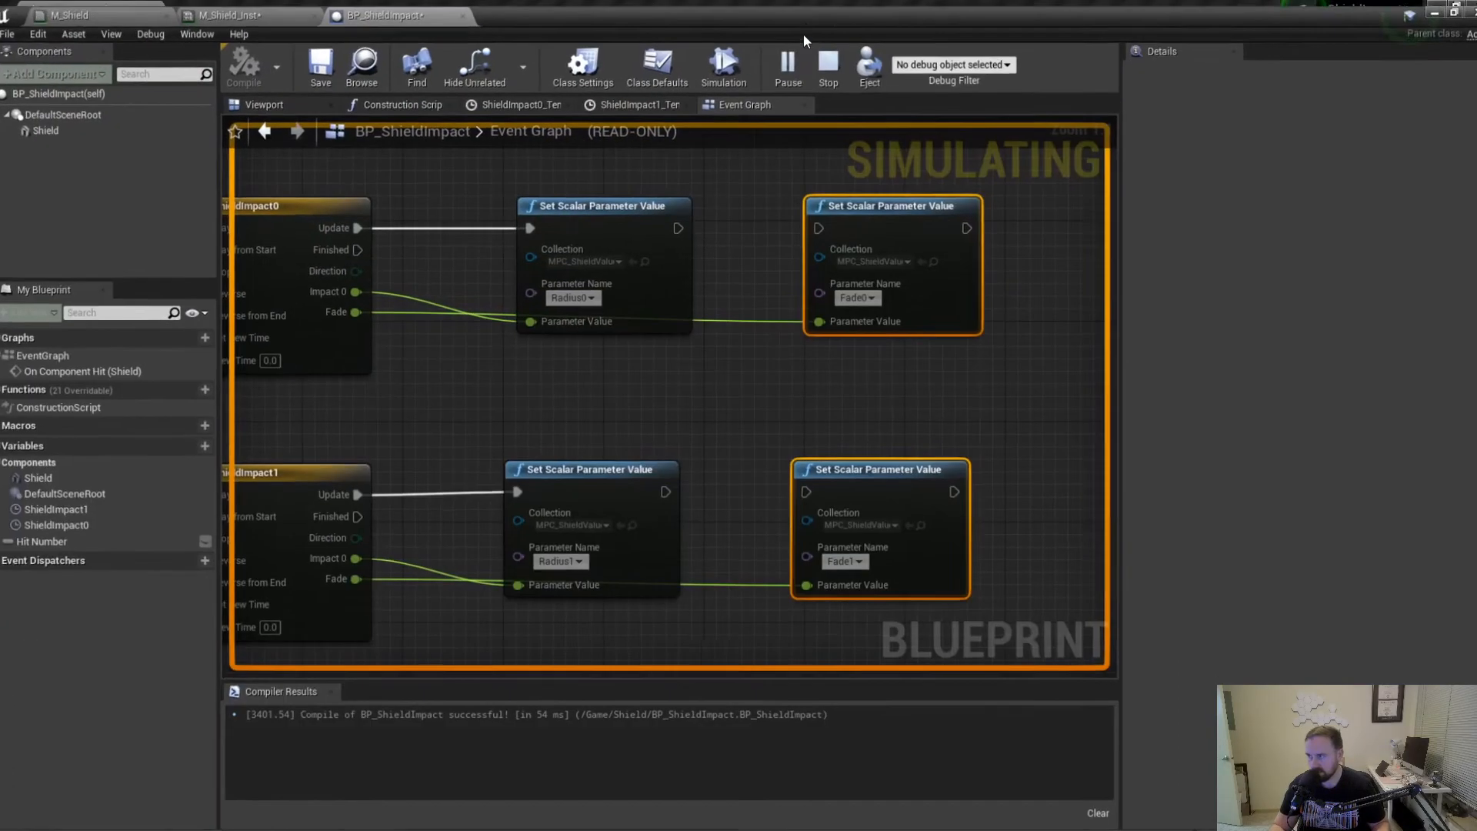
Examine the BP_ShieldImpact event graph and the yellow constant, Secondary Mult and Multiply nodes in the M_Shield graph.
{"action": "scroll", "coordinate": [672, 471], "scroll_direction": "down", "scroll_amount": 7}
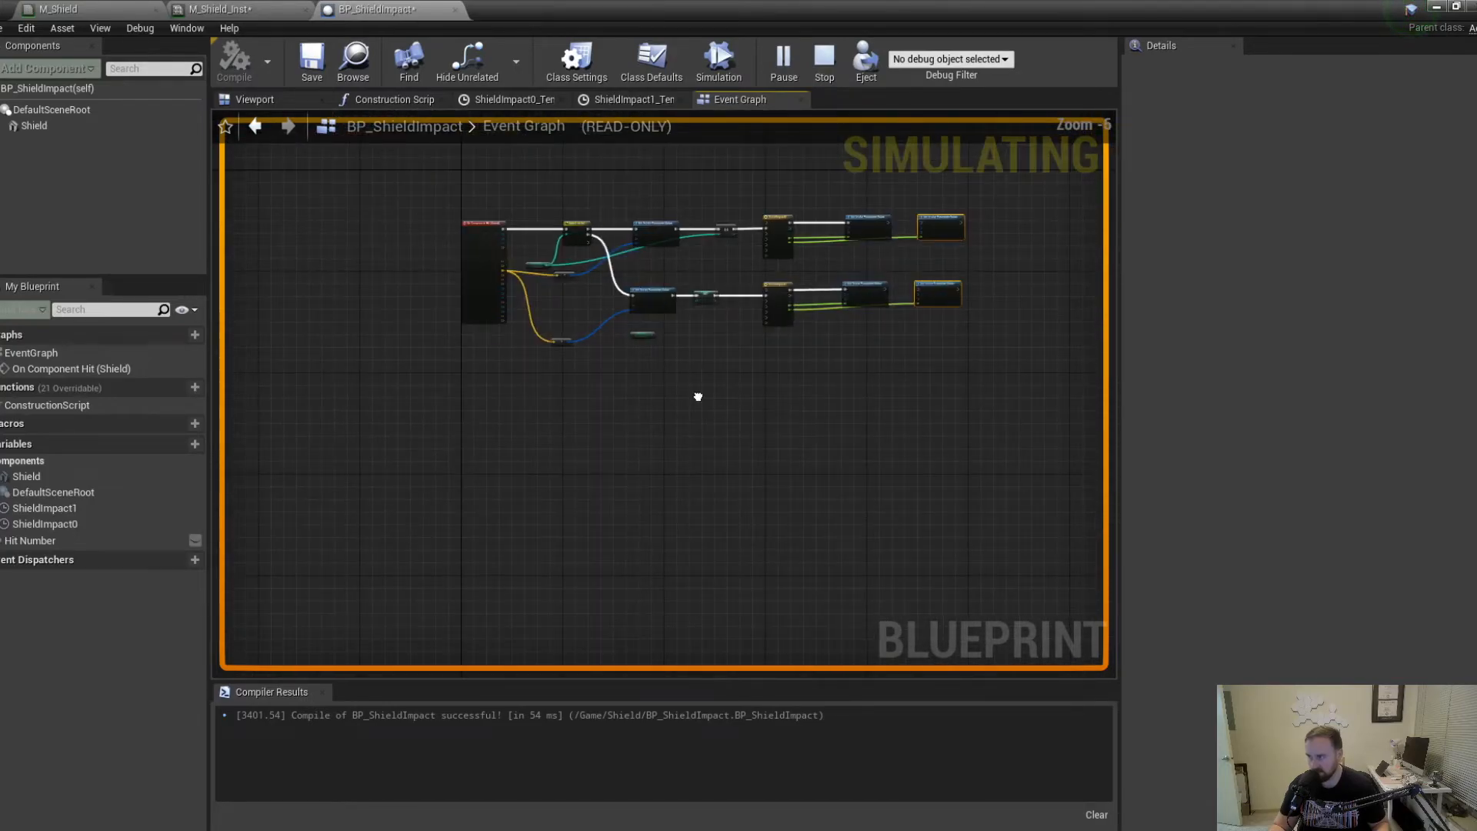
{"action": "right_click_drag", "start_coordinate": [673, 391], "coordinate": [610, 472]}
{"action": "left_click", "coordinate": [48, 7]}
{"action": "scroll", "coordinate": [598, 365], "scroll_direction": "up", "scroll_amount": 2}
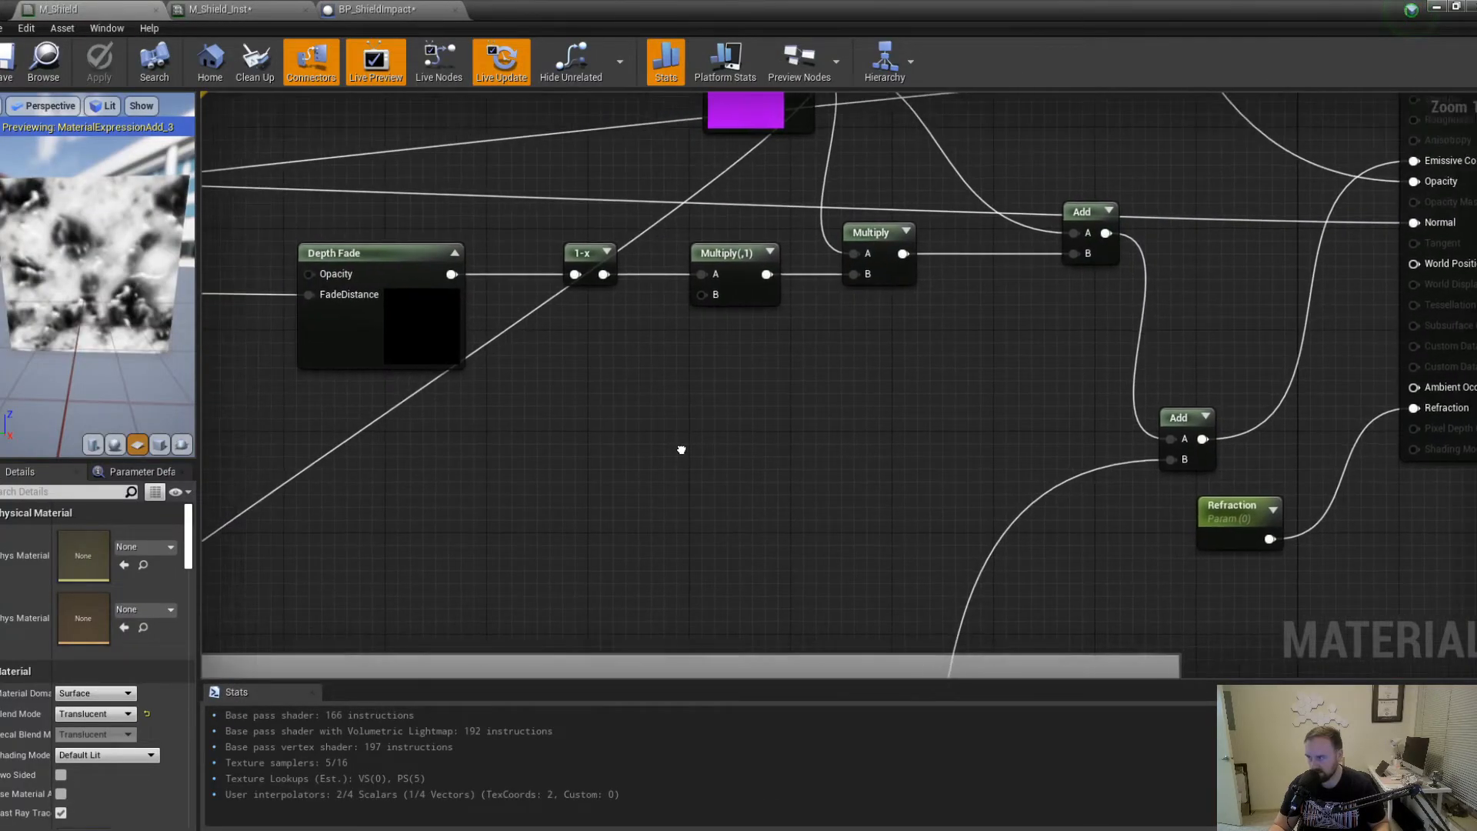
{"action": "scroll", "coordinate": [662, 431], "scroll_direction": "down", "scroll_amount": 2}
{"action": "scroll", "coordinate": [721, 492], "scroll_direction": "up", "scroll_amount": 4}
{"action": "right_click_drag", "start_coordinate": [259, 210], "coordinate": [537, 352]}
{"action": "left_click", "coordinate": [479, 319]}
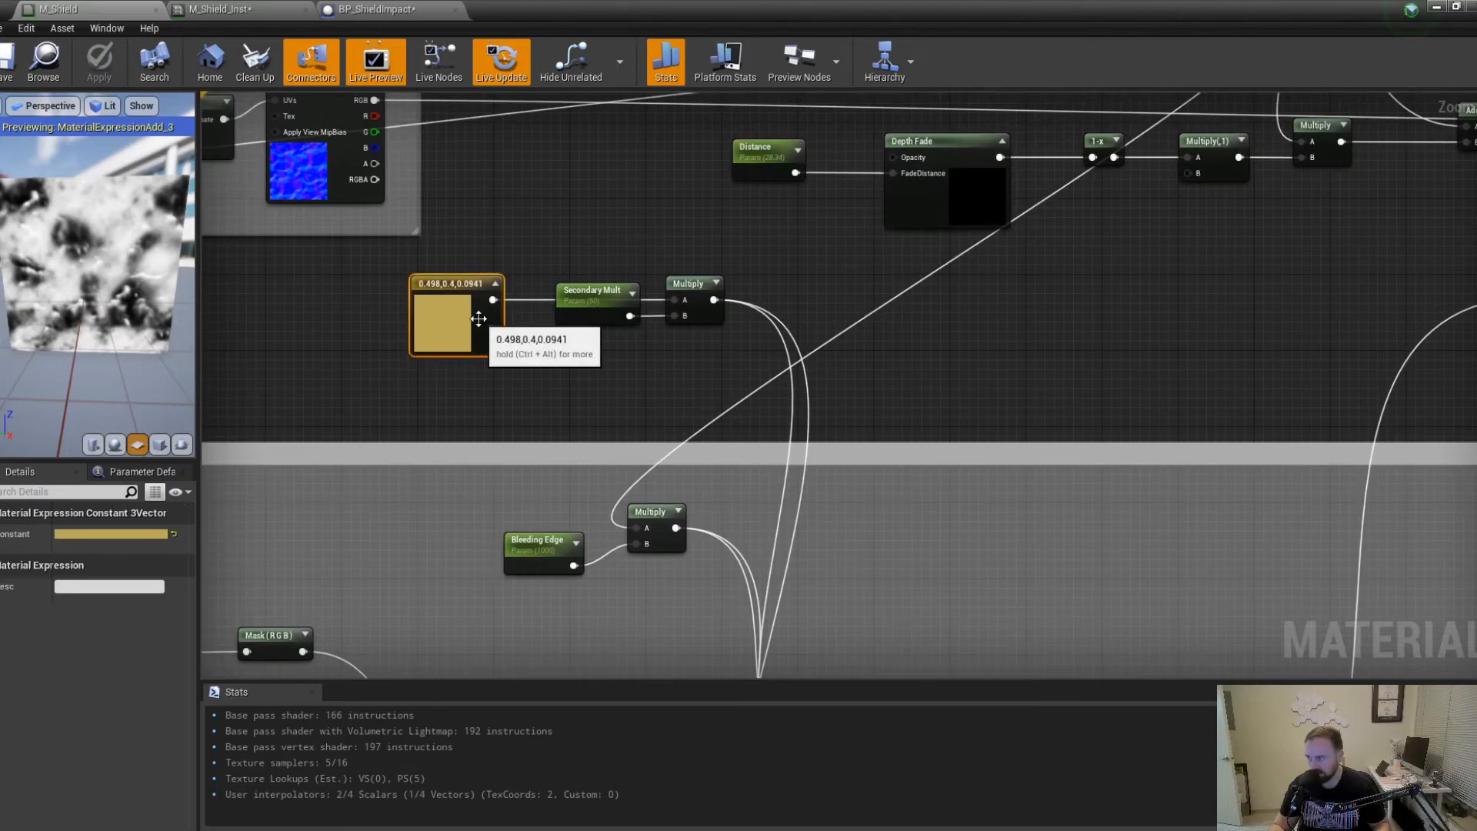
{"action": "left_click", "coordinate": [612, 307]}
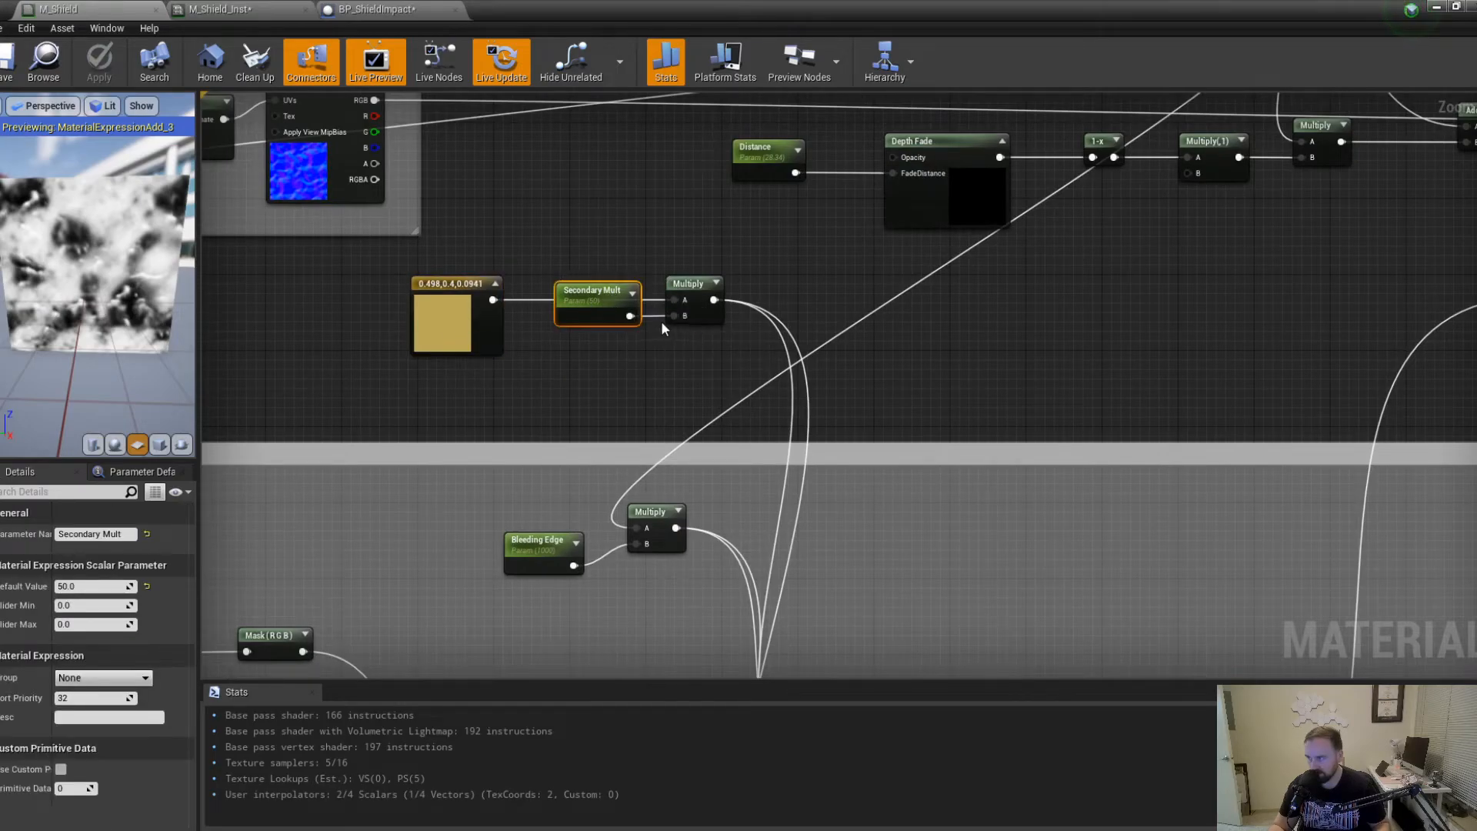
{"action": "left_click", "coordinate": [682, 285]}
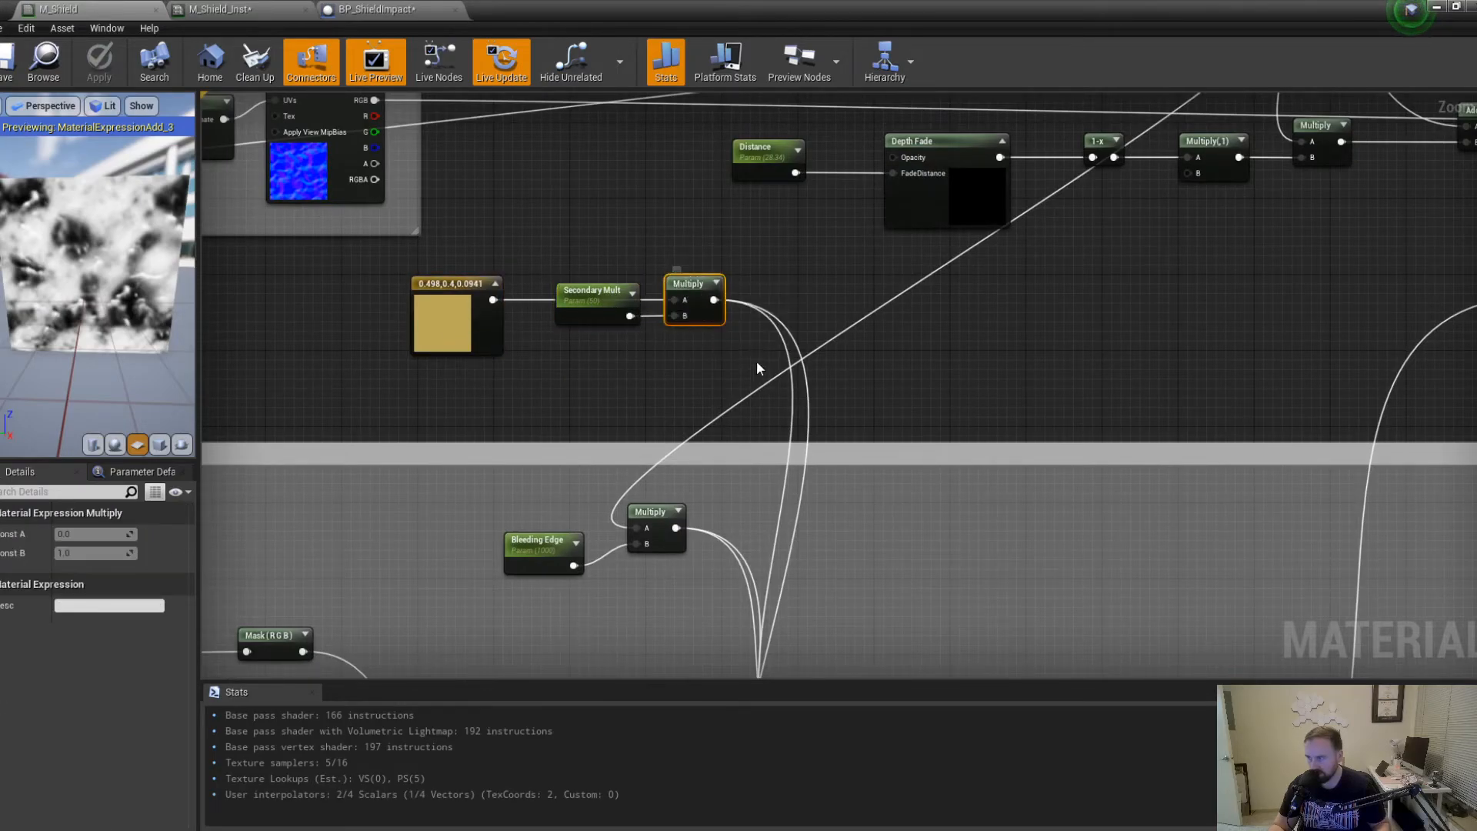
{"action": "left_click", "coordinate": [610, 308]}
Move the secondary color's Multiply down between the two If nodes to trace its connections.
{"action": "right_click_drag", "start_coordinate": [780, 383], "coordinate": [803, 51]}
{"action": "right_click_drag", "start_coordinate": [821, 323], "coordinate": [634, 500]}
{"action": "left_click_drag", "start_coordinate": [513, 162], "coordinate": [459, 407]}
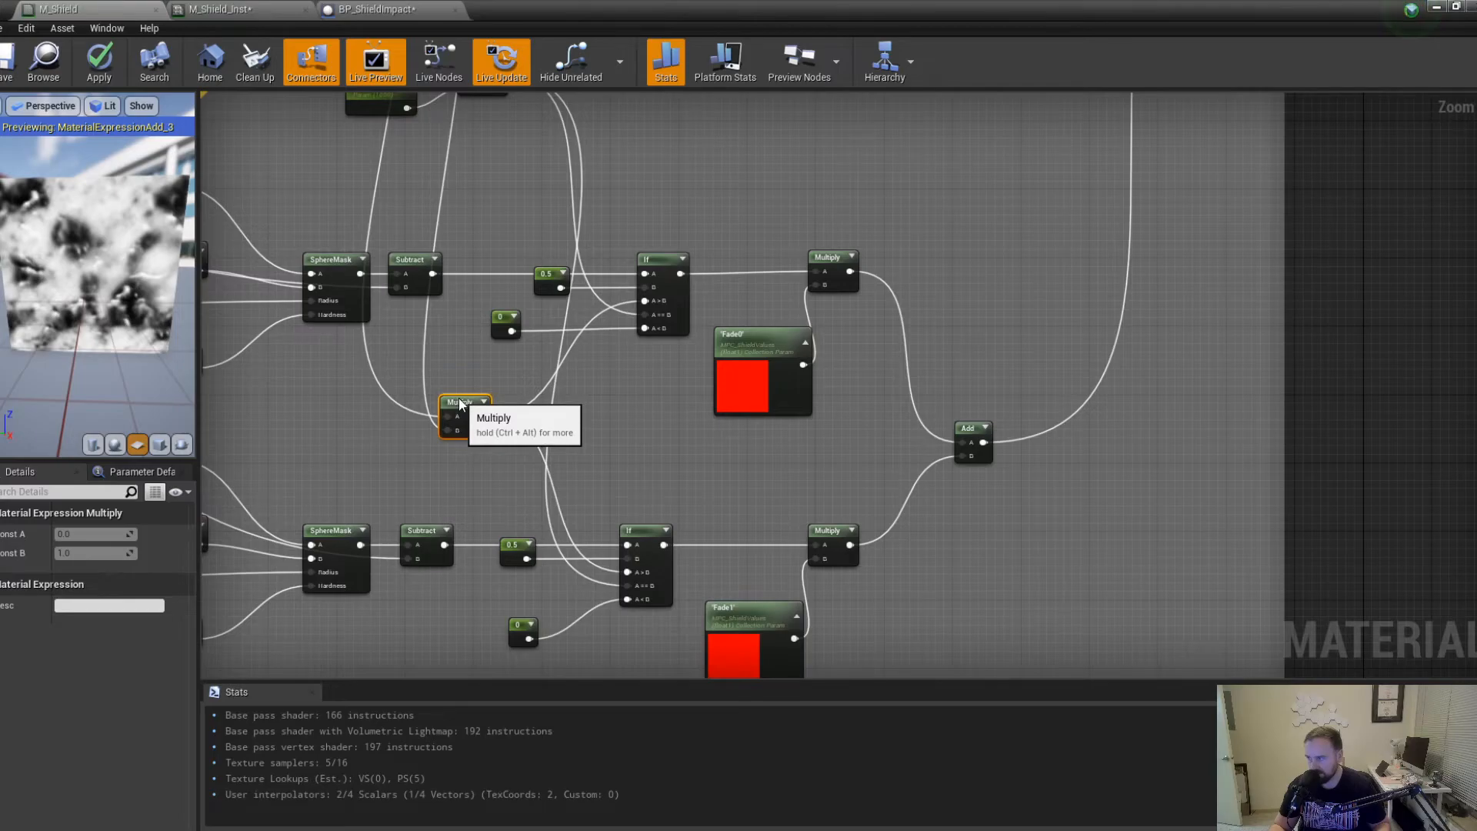
{"action": "left_click_drag", "start_coordinate": [459, 403], "coordinate": [585, 428]}
{"action": "right_click_drag", "start_coordinate": [939, 417], "coordinate": [628, 297]}
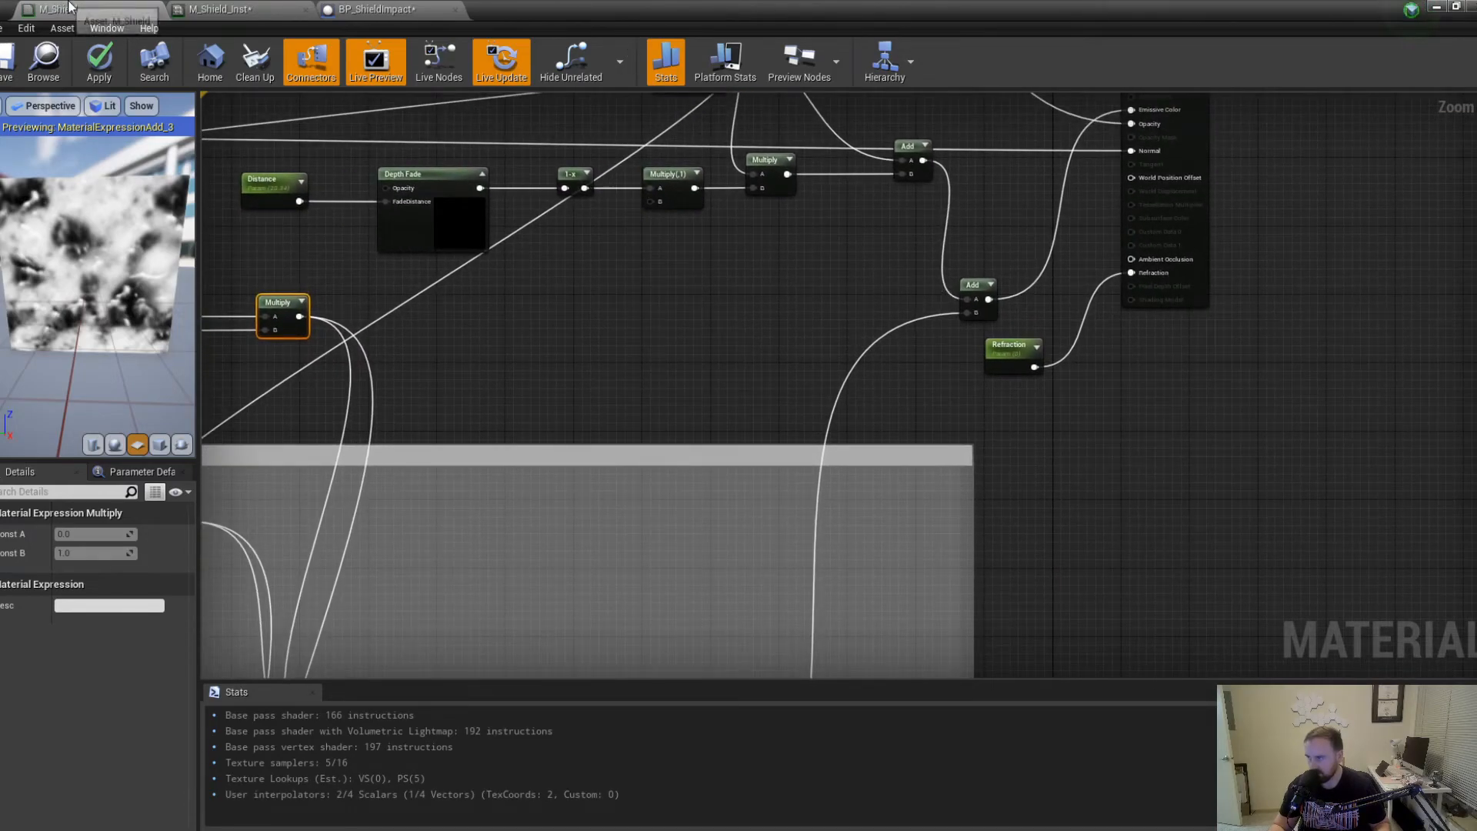
Enable the Secondary Mult override in M_Shield_Inst and raise it to about 40700, with the editor window placed so the shield stays visible.
{"action": "left_click", "coordinate": [260, 11]}
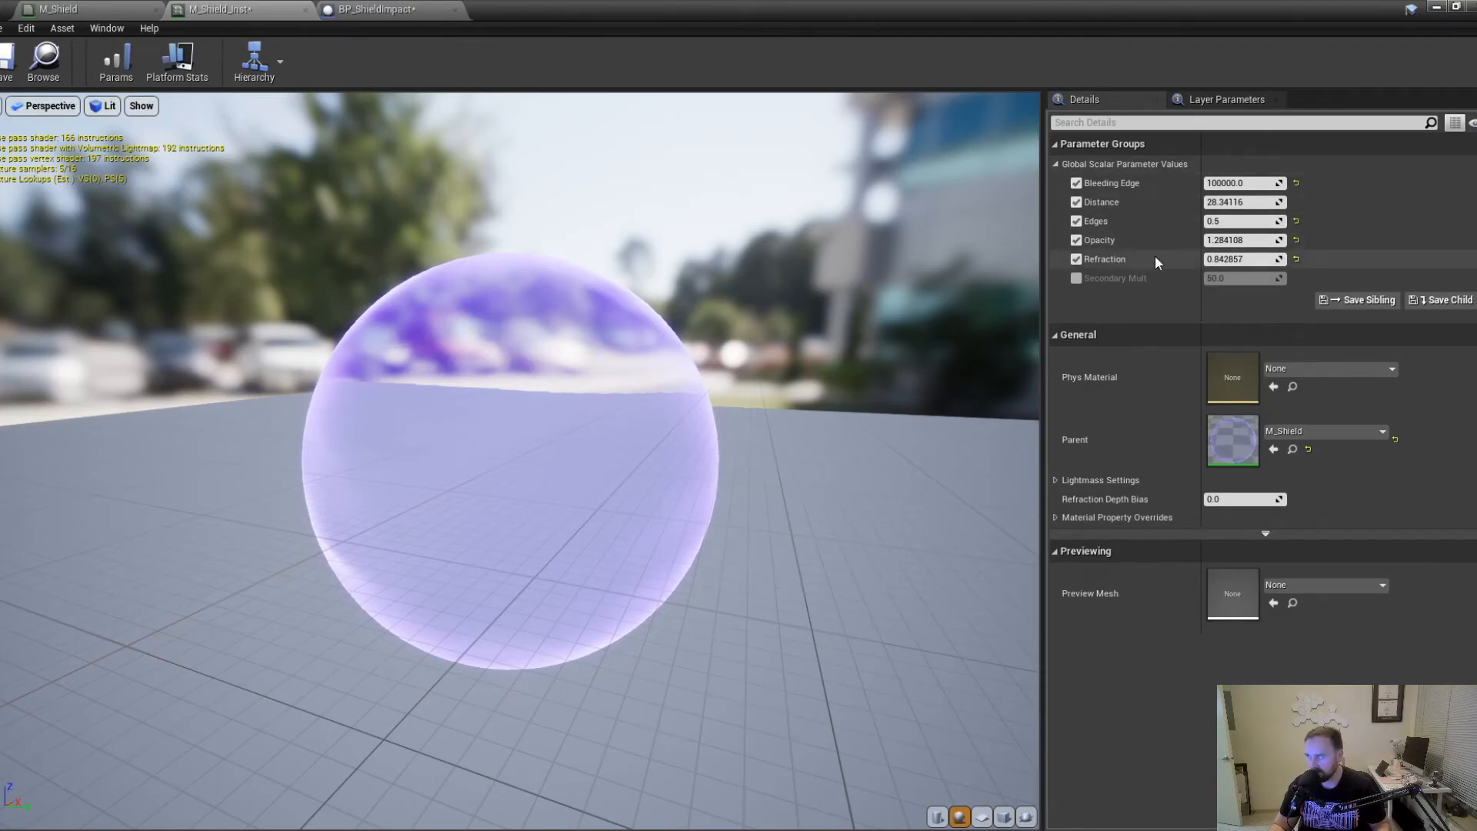
{"action": "left_click", "coordinate": [401, 10]}
{"action": "left_click", "coordinate": [221, 7]}
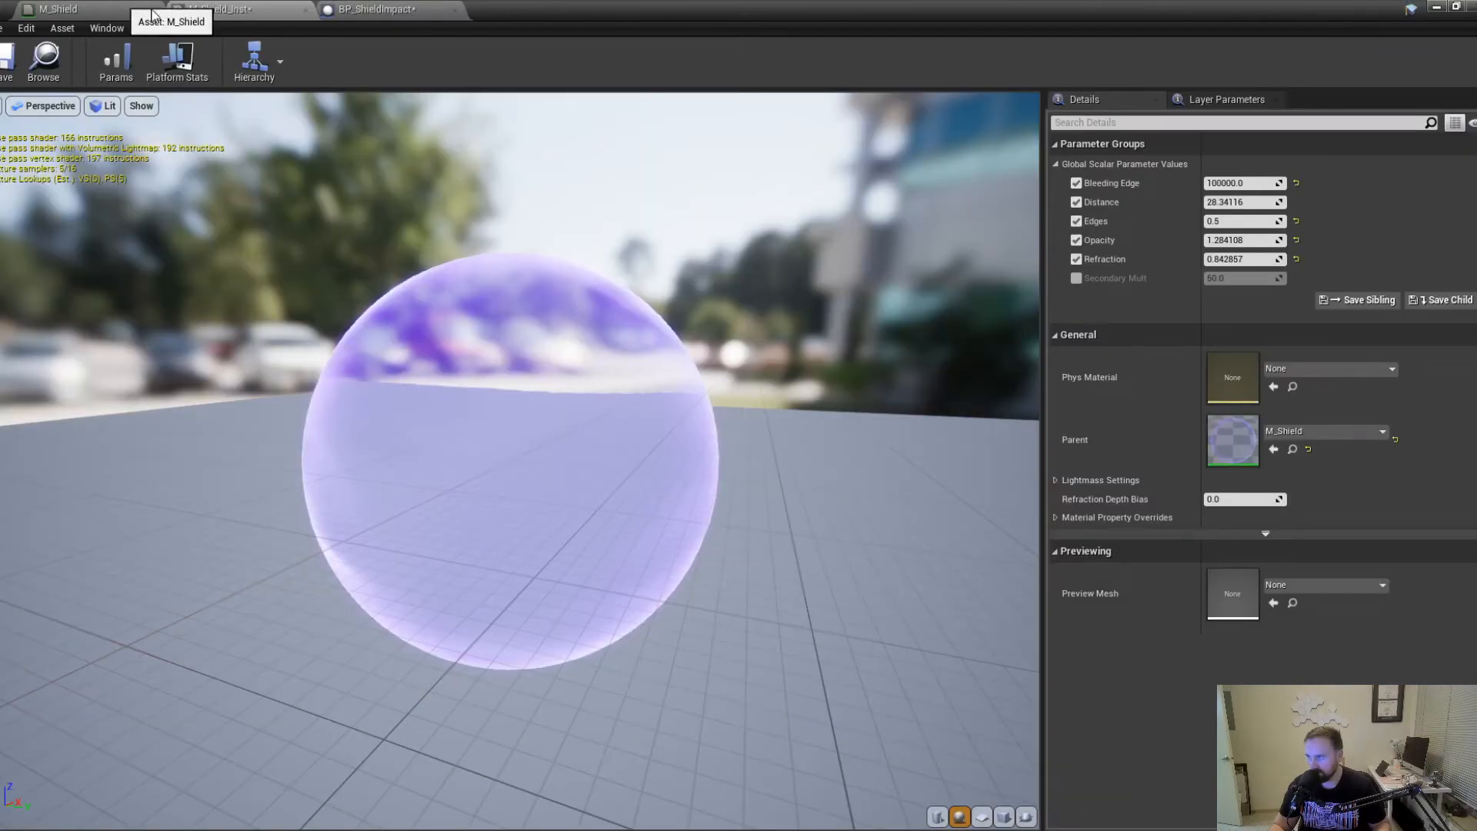
{"action": "left_click", "coordinate": [1076, 278]}
{"action": "left_click_drag", "start_coordinate": [1257, 280], "coordinate": [1323, 279]}
{"action": "left_click_drag", "start_coordinate": [700, 15], "coordinate": [1068, 371]}
{"action": "left_click_drag", "start_coordinate": [1426, 655], "coordinate": [1470, 655]}
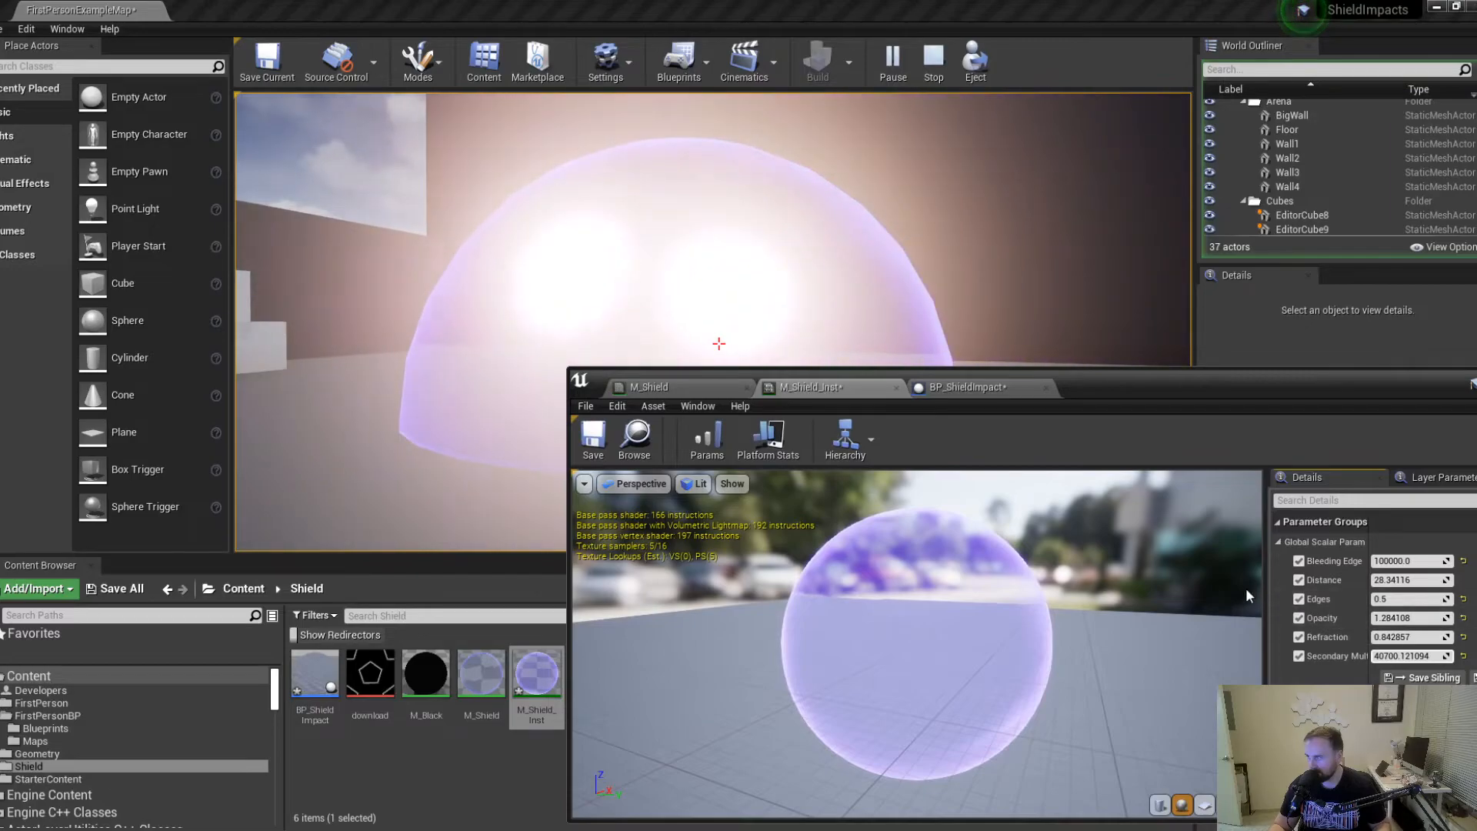
{"action": "left_click_drag", "start_coordinate": [1123, 379], "coordinate": [904, 417]}
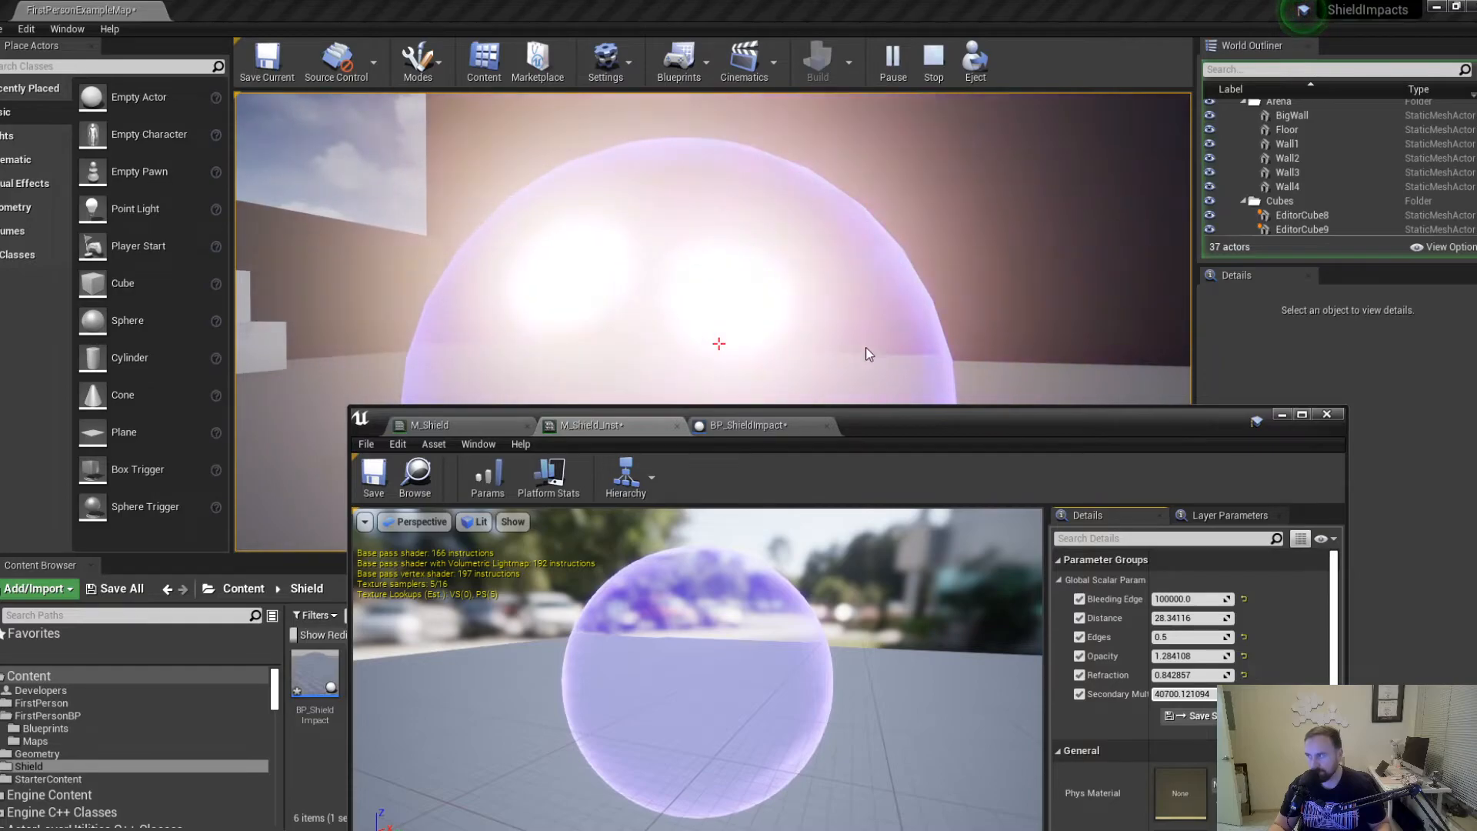
Open the M_Shield graph full size and examine how the If, fade Multiply and Add nodes feed the final output.
{"action": "left_click_drag", "start_coordinate": [921, 426], "coordinate": [907, 403]}
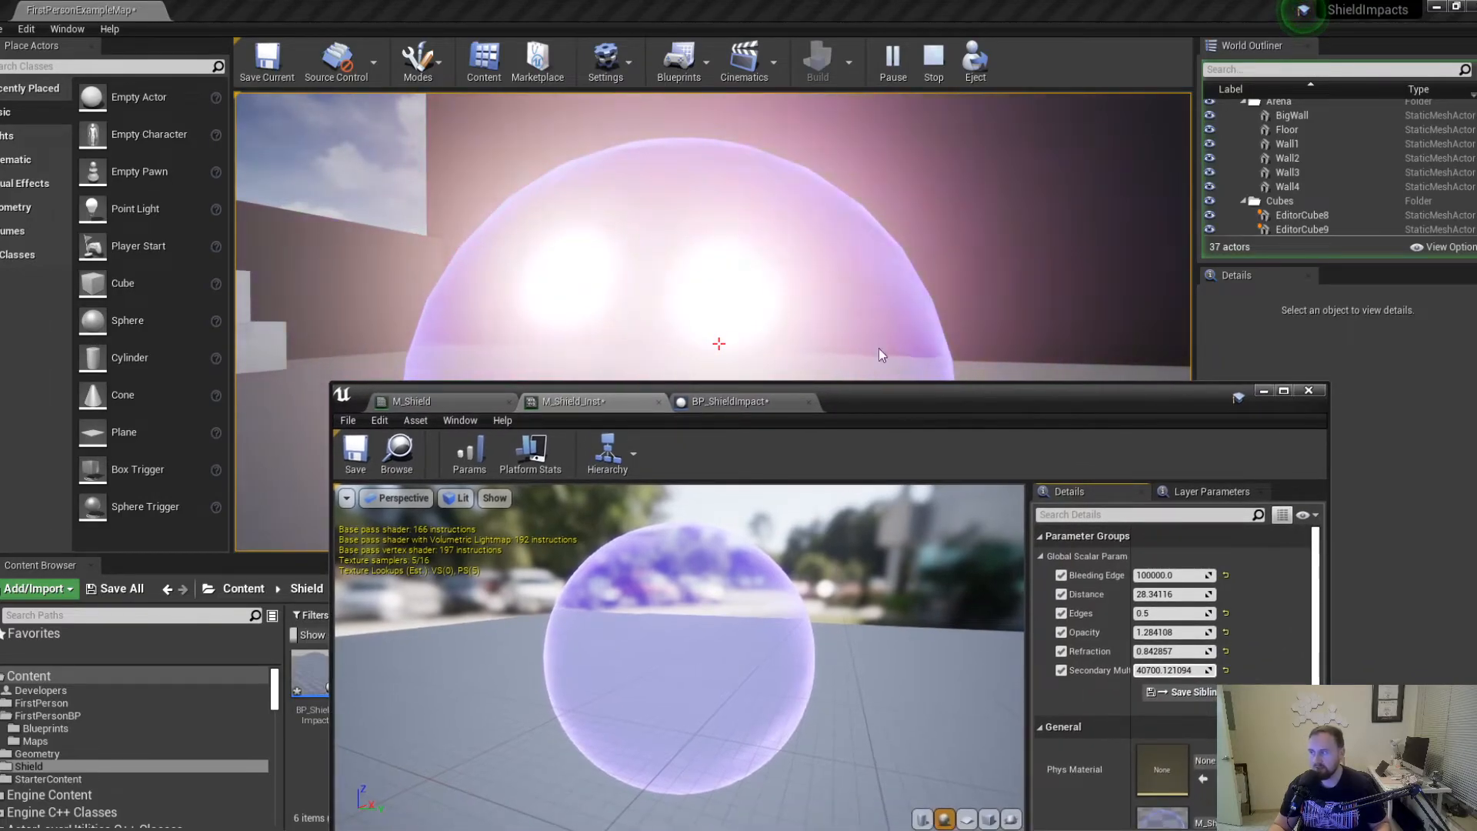
{"action": "left_click", "coordinate": [895, 373]}
{"action": "left_click_drag", "start_coordinate": [907, 408], "coordinate": [725, 5]}
{"action": "left_click", "coordinate": [122, 14]}
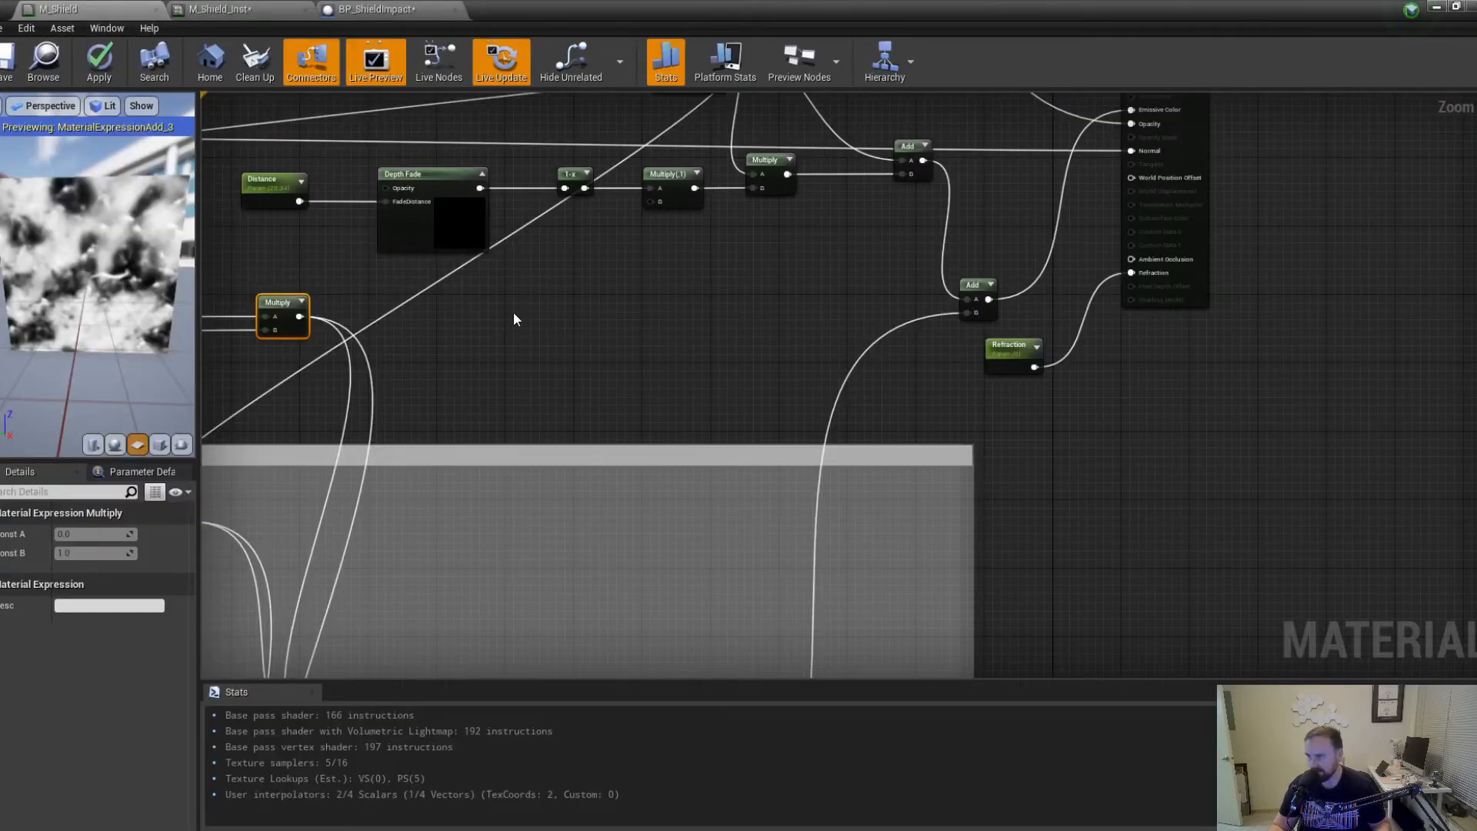
{"action": "scroll", "coordinate": [487, 300], "scroll_direction": "down", "scroll_amount": 4}
{"action": "scroll", "coordinate": [816, 293], "scroll_direction": "up", "scroll_amount": 1}
{"action": "right_click_drag", "start_coordinate": [879, 235], "coordinate": [804, 135]}
{"action": "left_click", "coordinate": [849, 289]}
{"action": "scroll", "coordinate": [748, 328], "scroll_direction": "up", "scroll_amount": 4}
{"action": "scroll", "coordinate": [804, 136], "scroll_direction": "down", "scroll_amount": 2}
{"action": "right_click_drag", "start_coordinate": [760, 276], "coordinate": [779, 460]}
{"action": "right_click_drag", "start_coordinate": [804, 314], "coordinate": [809, 442]}
{"action": "right_click_drag", "start_coordinate": [745, 392], "coordinate": [876, 94]}
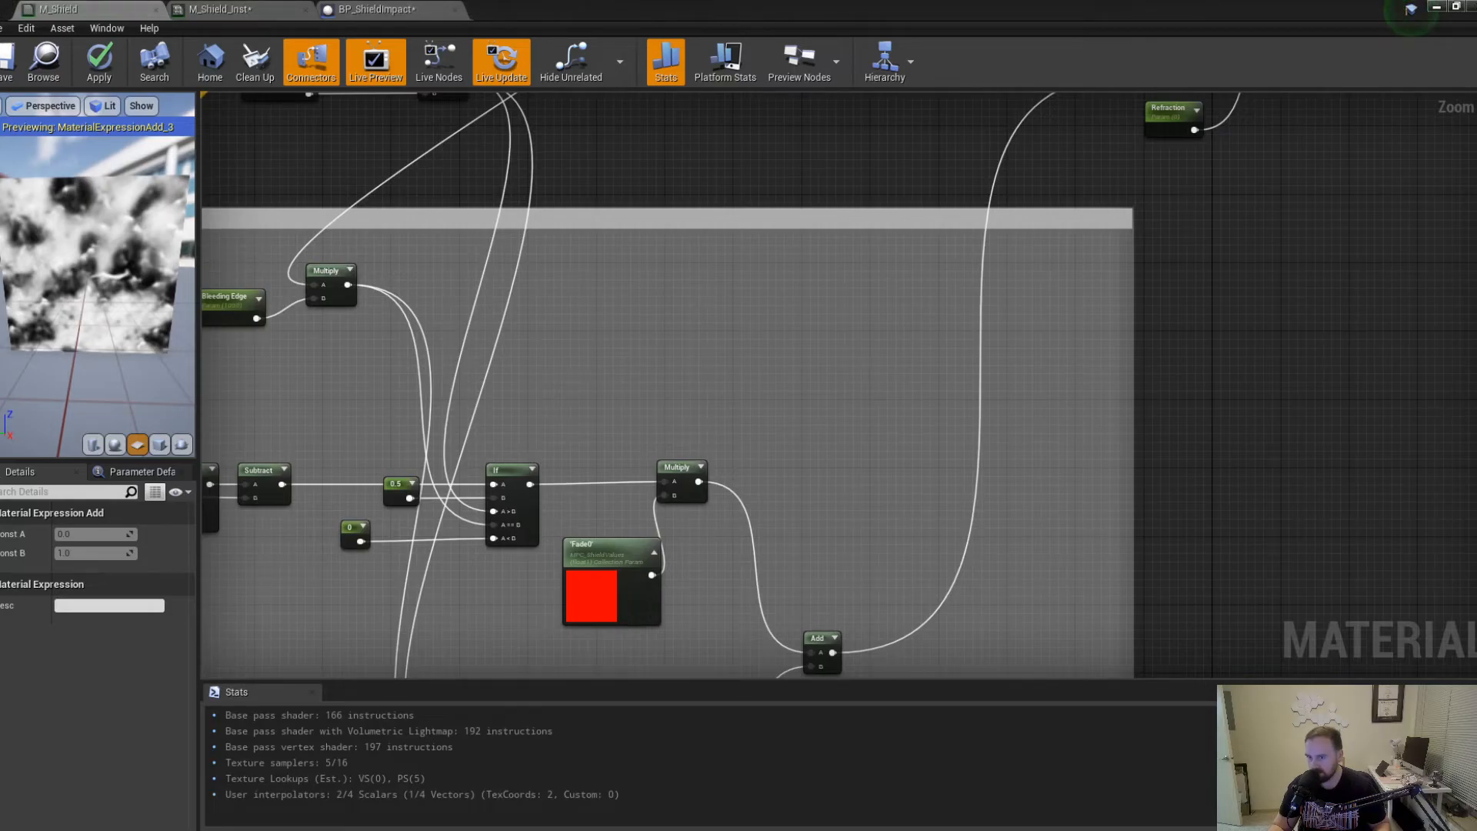
{"action": "scroll", "coordinate": [735, 446], "scroll_direction": "down", "scroll_amount": 1}
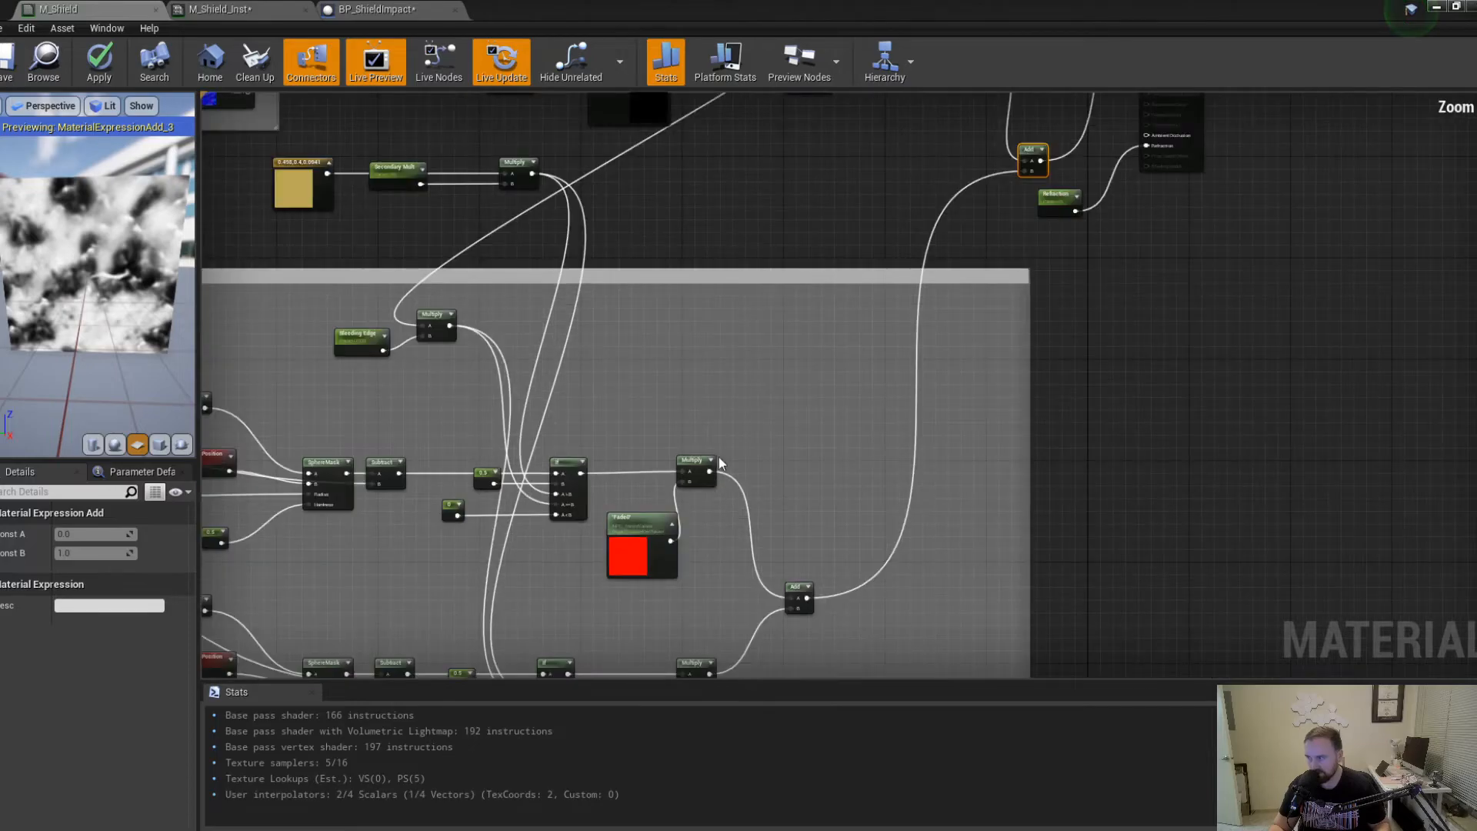
{"action": "right_click_drag", "start_coordinate": [766, 540], "coordinate": [888, 631]}
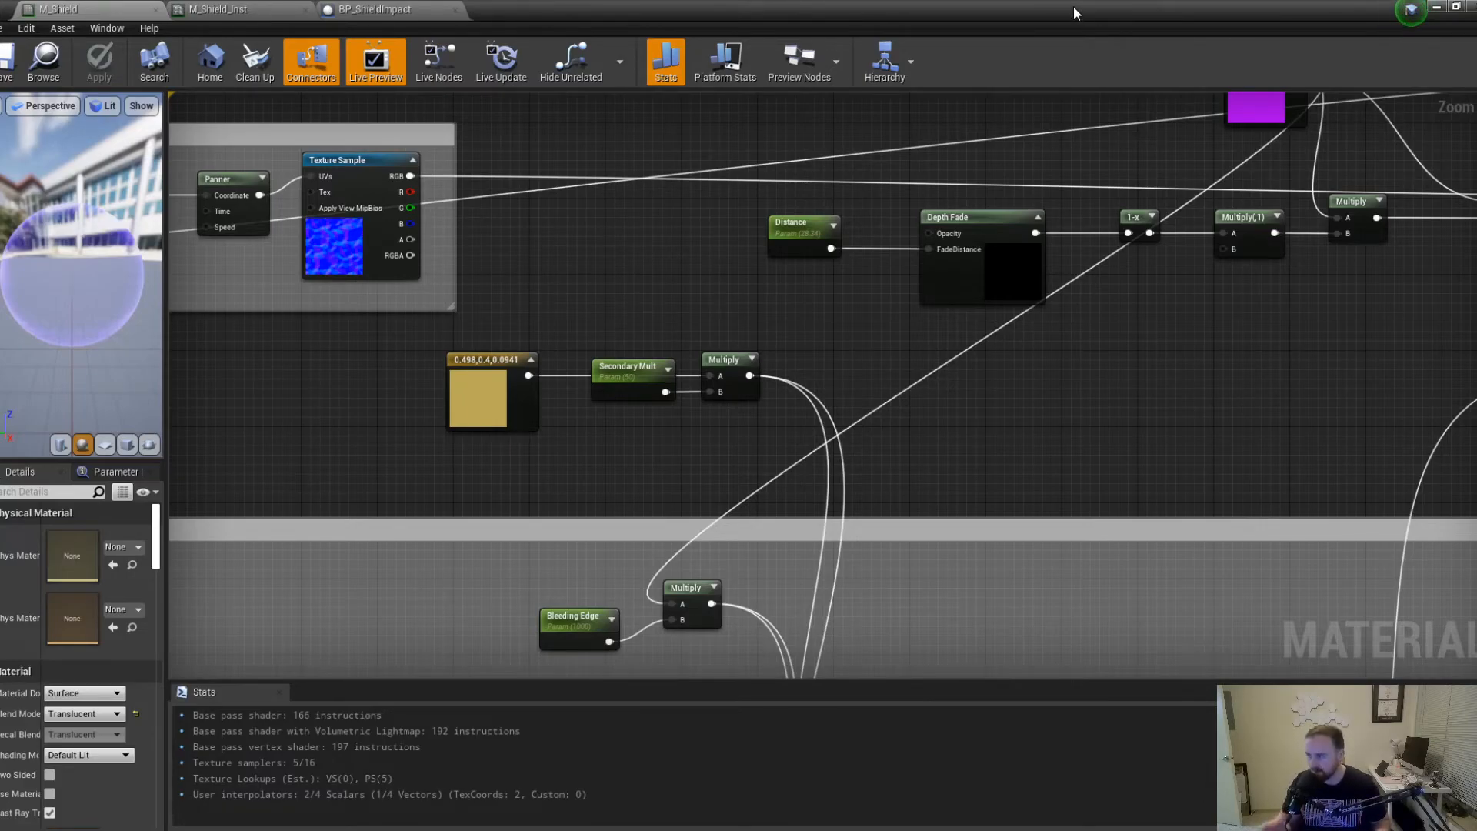
Trace the purple and yellow color connections through the M_Shield graph, from the Depth Fade chain down to the Impact group.
{"action": "right_click_drag", "start_coordinate": [952, 375], "coordinate": [867, 328]}
{"action": "scroll", "coordinate": [885, 361], "scroll_direction": "down", "scroll_amount": 1}
{"action": "right_click_drag", "start_coordinate": [901, 377], "coordinate": [868, 444]}
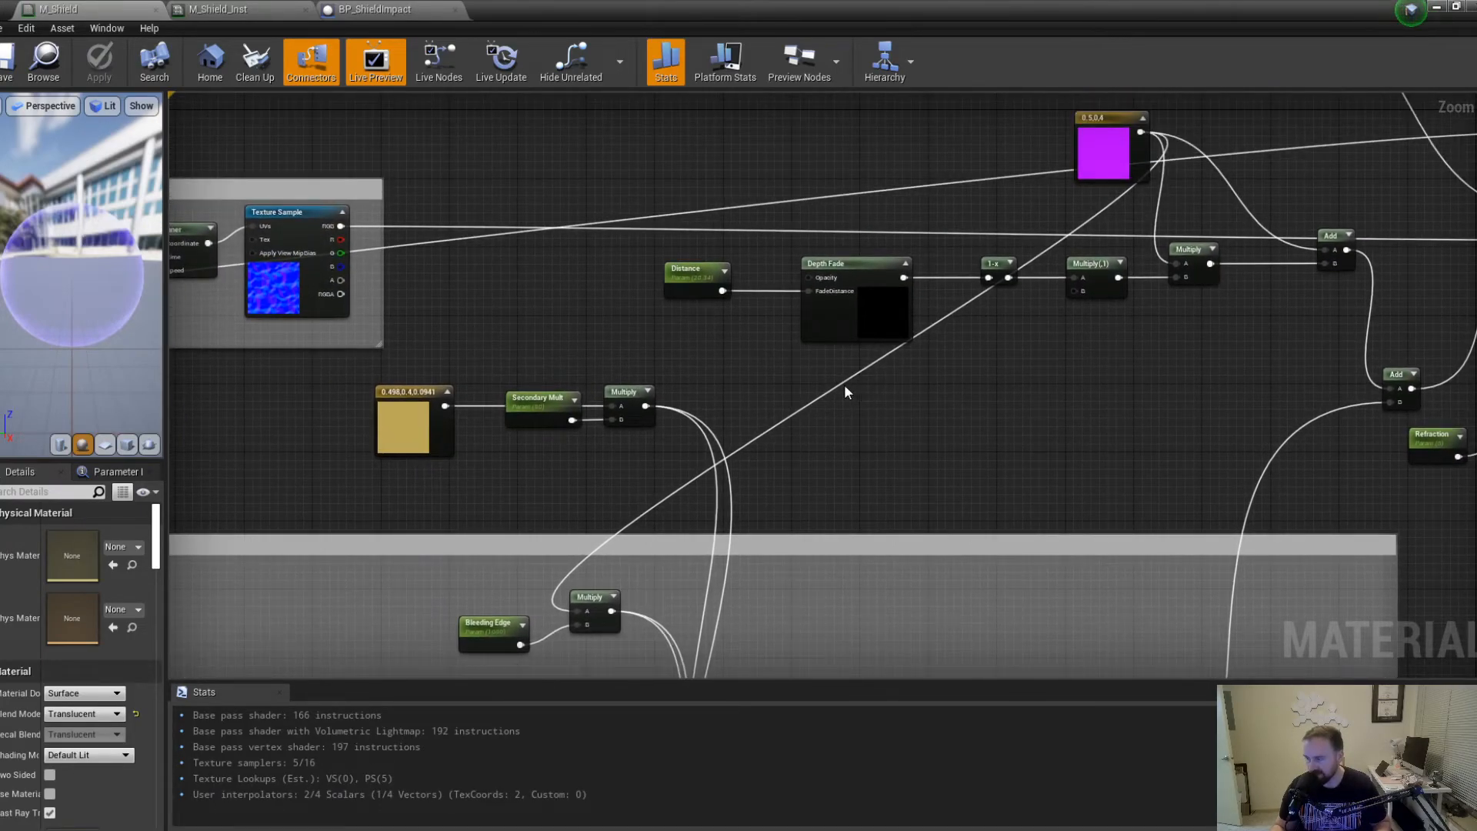
{"action": "right_click_drag", "start_coordinate": [844, 385], "coordinate": [811, 349]}
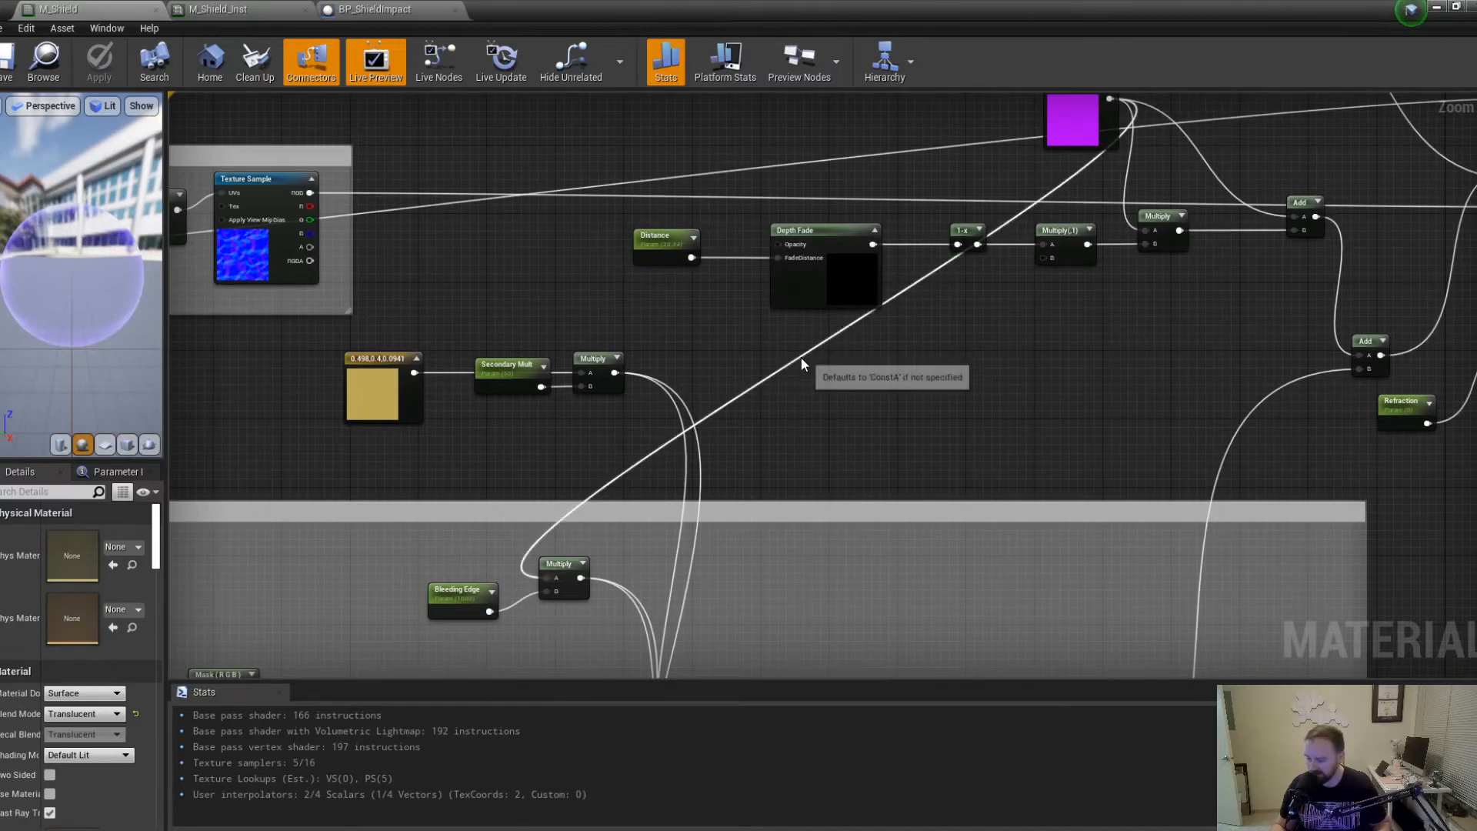
{"action": "right_click_drag", "start_coordinate": [883, 414], "coordinate": [1004, 482]}
{"action": "right_click_drag", "start_coordinate": [797, 455], "coordinate": [802, 396]}
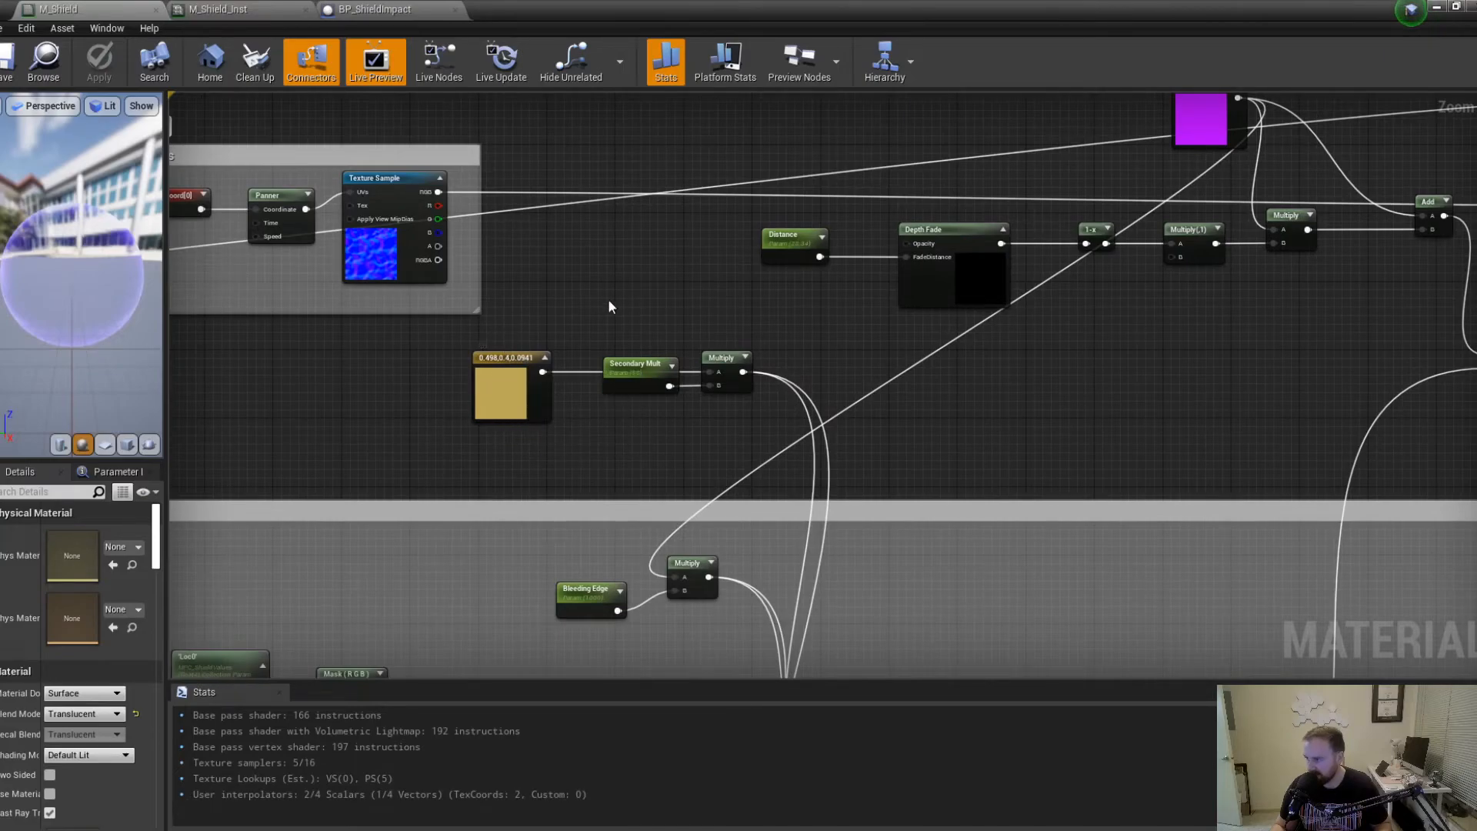
{"action": "right_click_drag", "start_coordinate": [891, 361], "coordinate": [391, 357]}
{"action": "right_click_drag", "start_coordinate": [489, 324], "coordinate": [596, 368]}
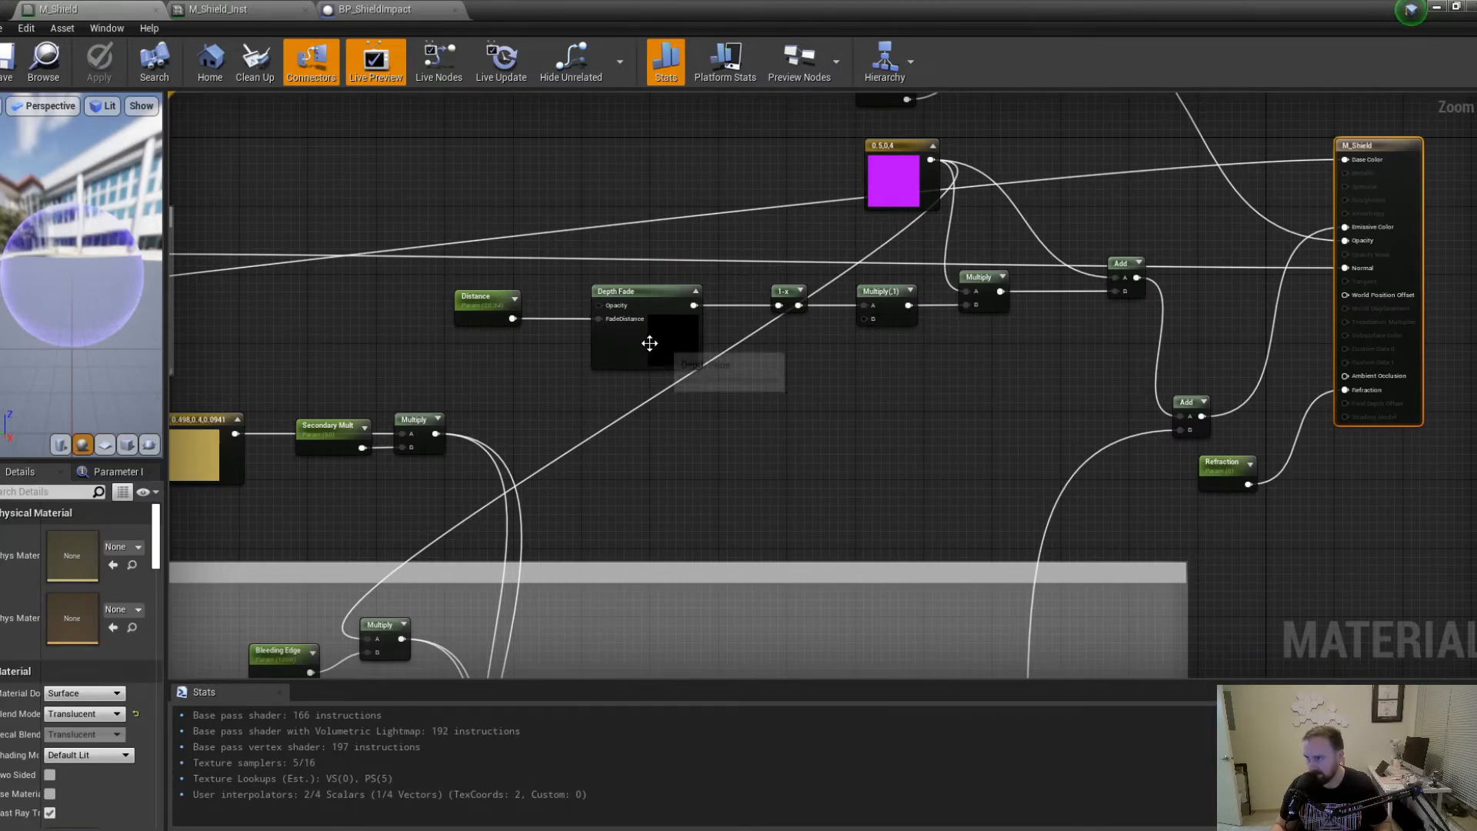
{"action": "left_click", "coordinate": [248, 4]}
{"action": "left_click", "coordinate": [62, 8]}
{"action": "right_click_drag", "start_coordinate": [640, 402], "coordinate": [688, 91]}
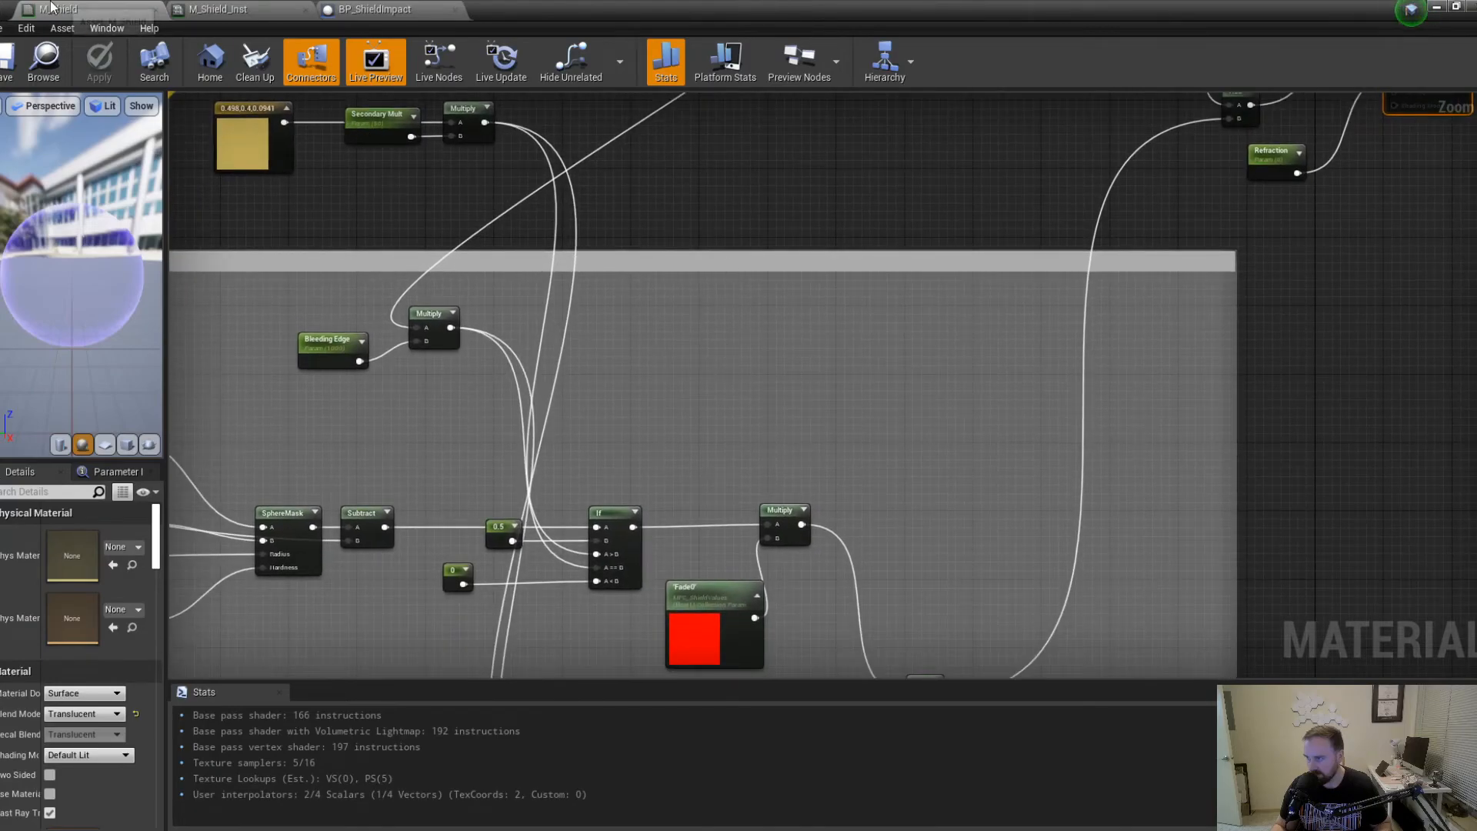
Move the editor window off the running level and fire at the shield to check the impact.
{"action": "left_click_drag", "start_coordinate": [581, 11], "coordinate": [1078, 451]}
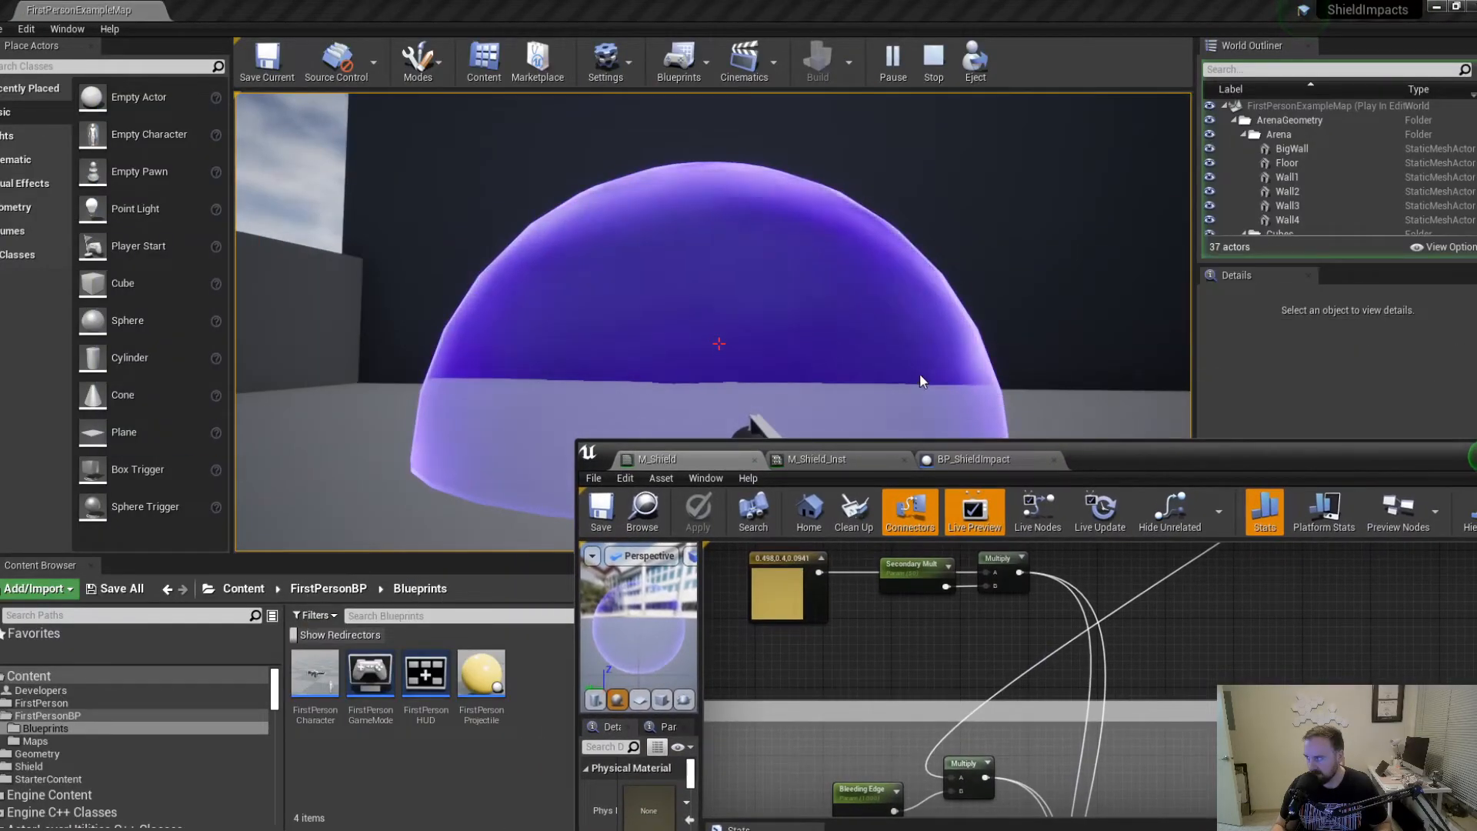
{"action": "left_click", "coordinate": [928, 382]}
{"action": "left_click", "coordinate": [719, 343]}
{"action": "key", "text": "shift+F1"}
Stop the play session and break the execution links from Radius0 to Fade0 and Radius1 to Fade1 in the BP_ShieldImpact event graph.
{"action": "left_click_drag", "start_coordinate": [1187, 448], "coordinate": [588, 0]}
{"action": "left_click", "coordinate": [422, 10]}
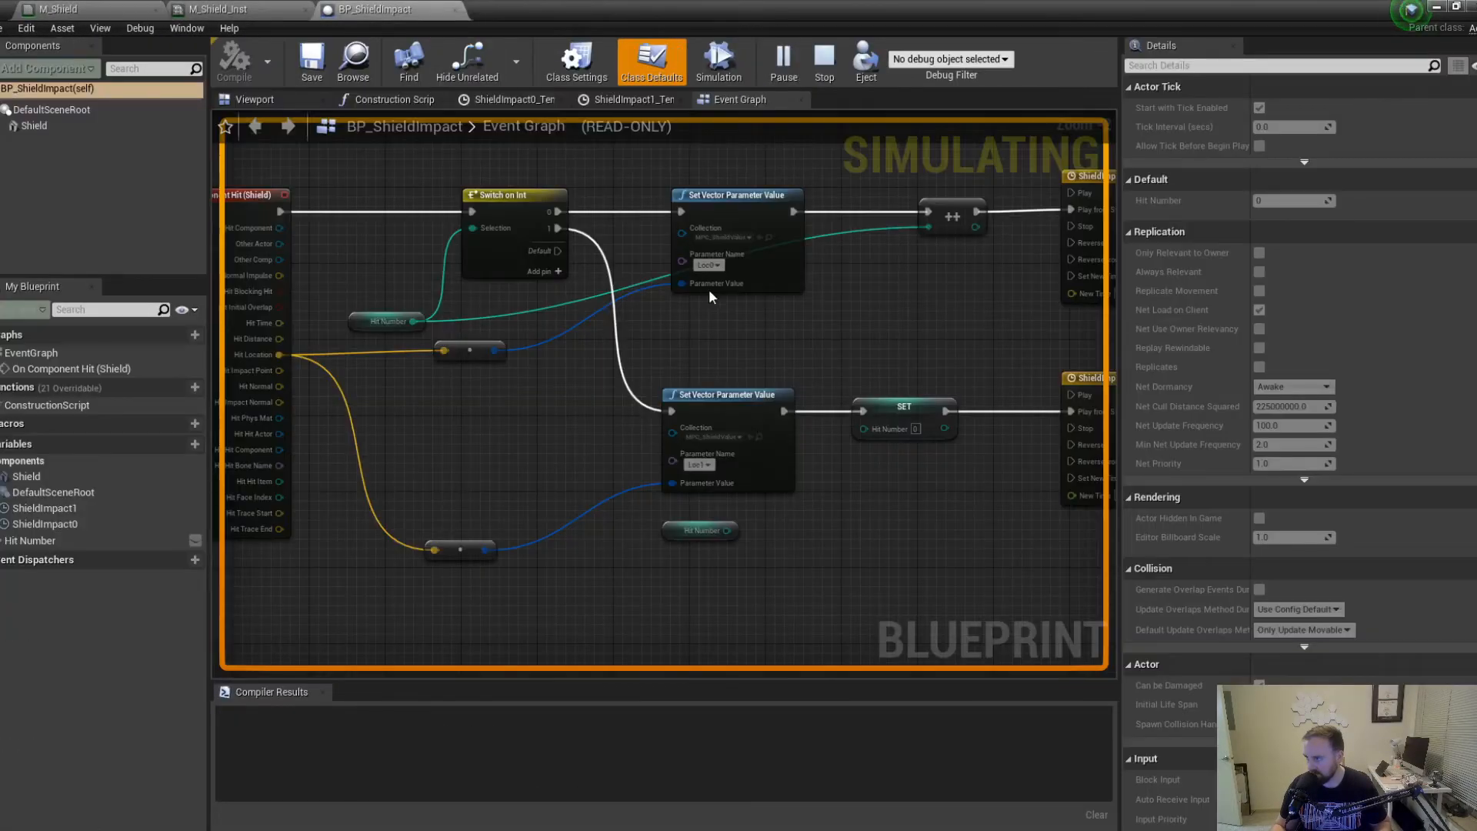
{"action": "left_click", "coordinate": [819, 67]}
{"action": "right_click_drag", "start_coordinate": [890, 286], "coordinate": [409, 330]}
{"action": "right_click_drag", "start_coordinate": [1009, 271], "coordinate": [820, 289]}
{"action": "left_click", "coordinate": [807, 261], "text": "alt"}
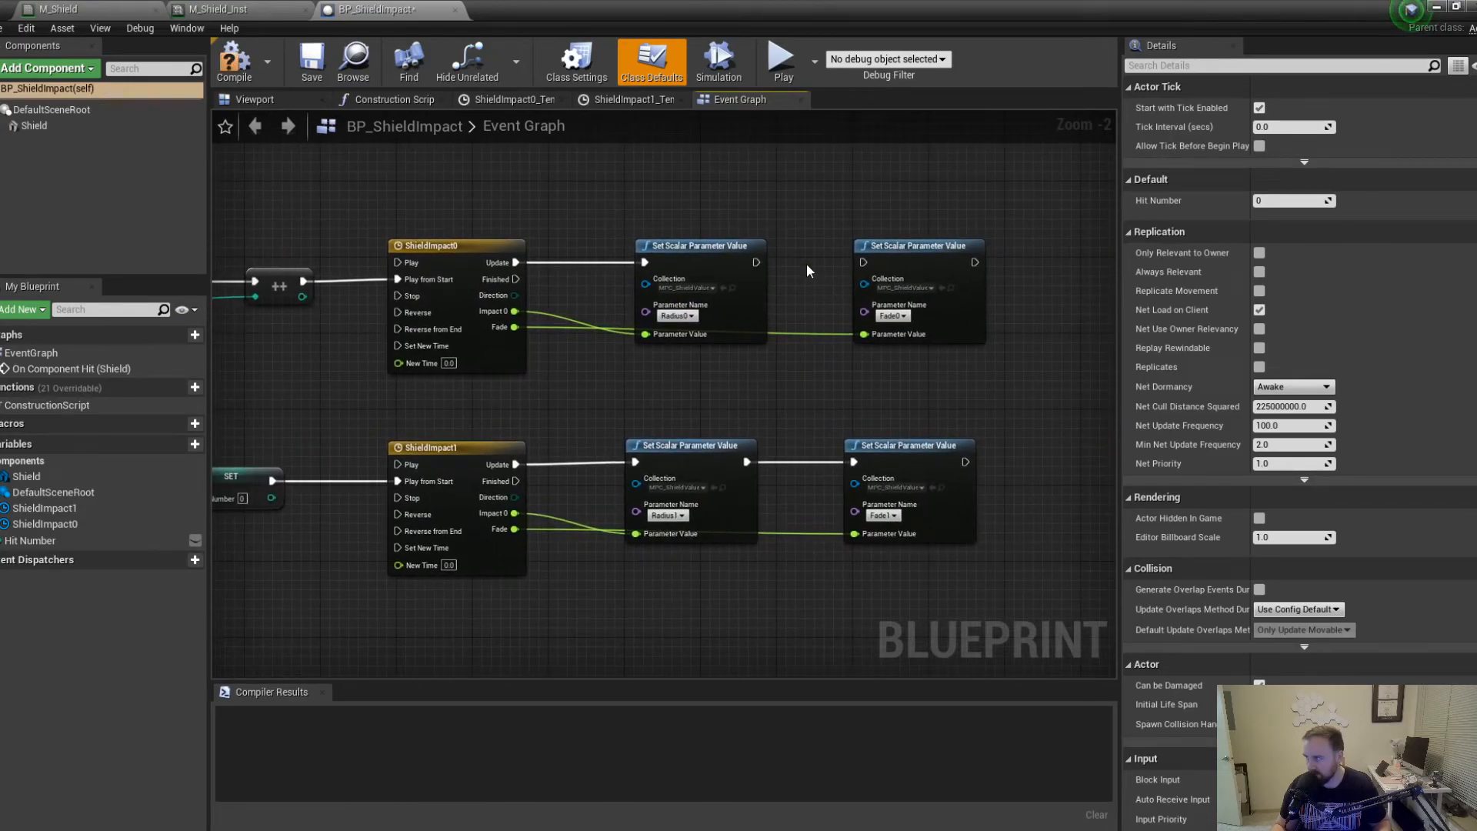
{"action": "left_click", "coordinate": [811, 461], "text": "alt"}
Play the level and fire several projectiles at the shield to check impacts without the fade.
{"action": "left_click_drag", "start_coordinate": [578, 6], "coordinate": [0, 173]}
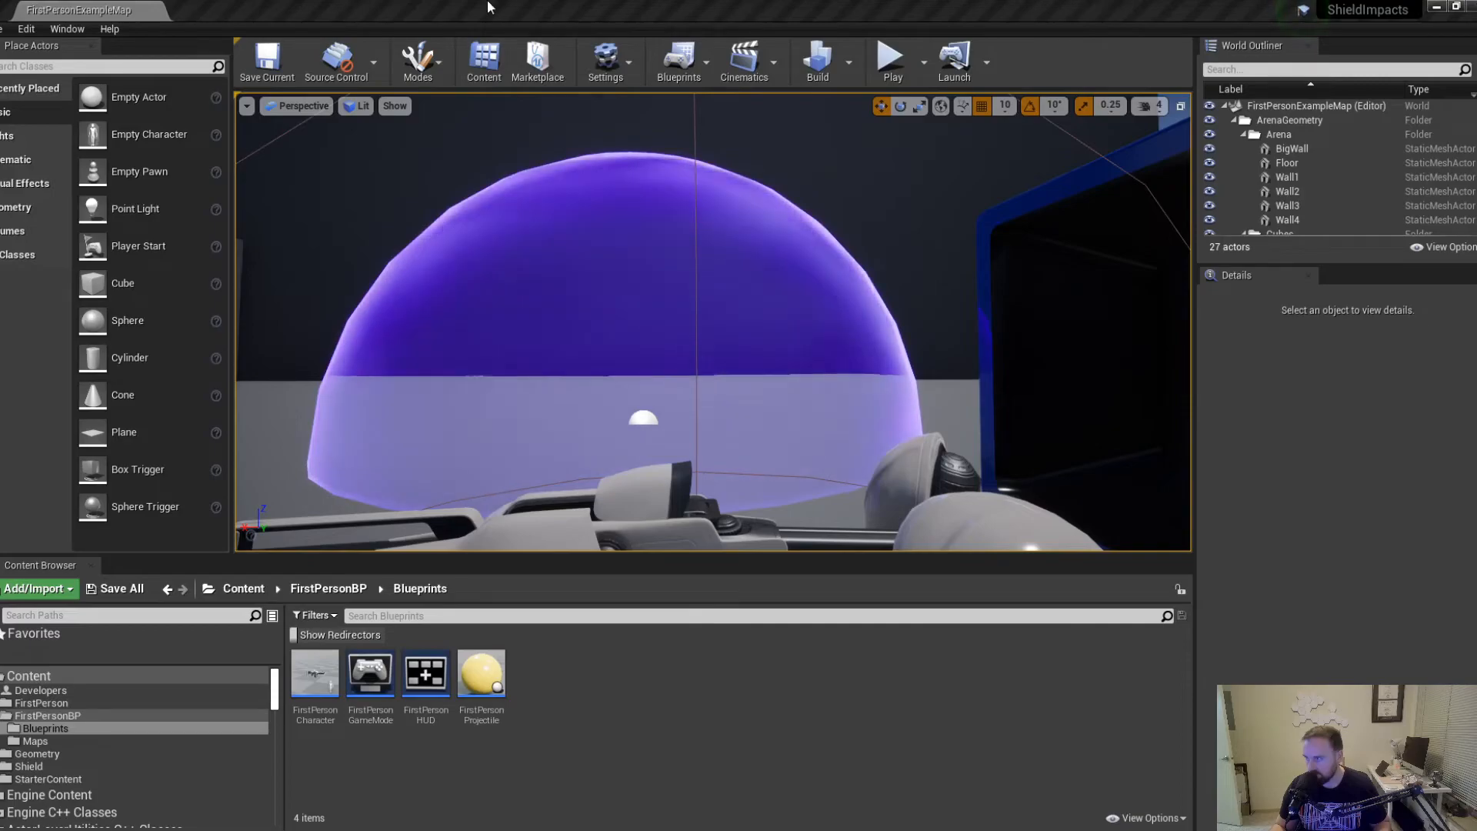
{"action": "left_click", "coordinate": [924, 62]}
{"action": "left_click", "coordinate": [892, 59]}
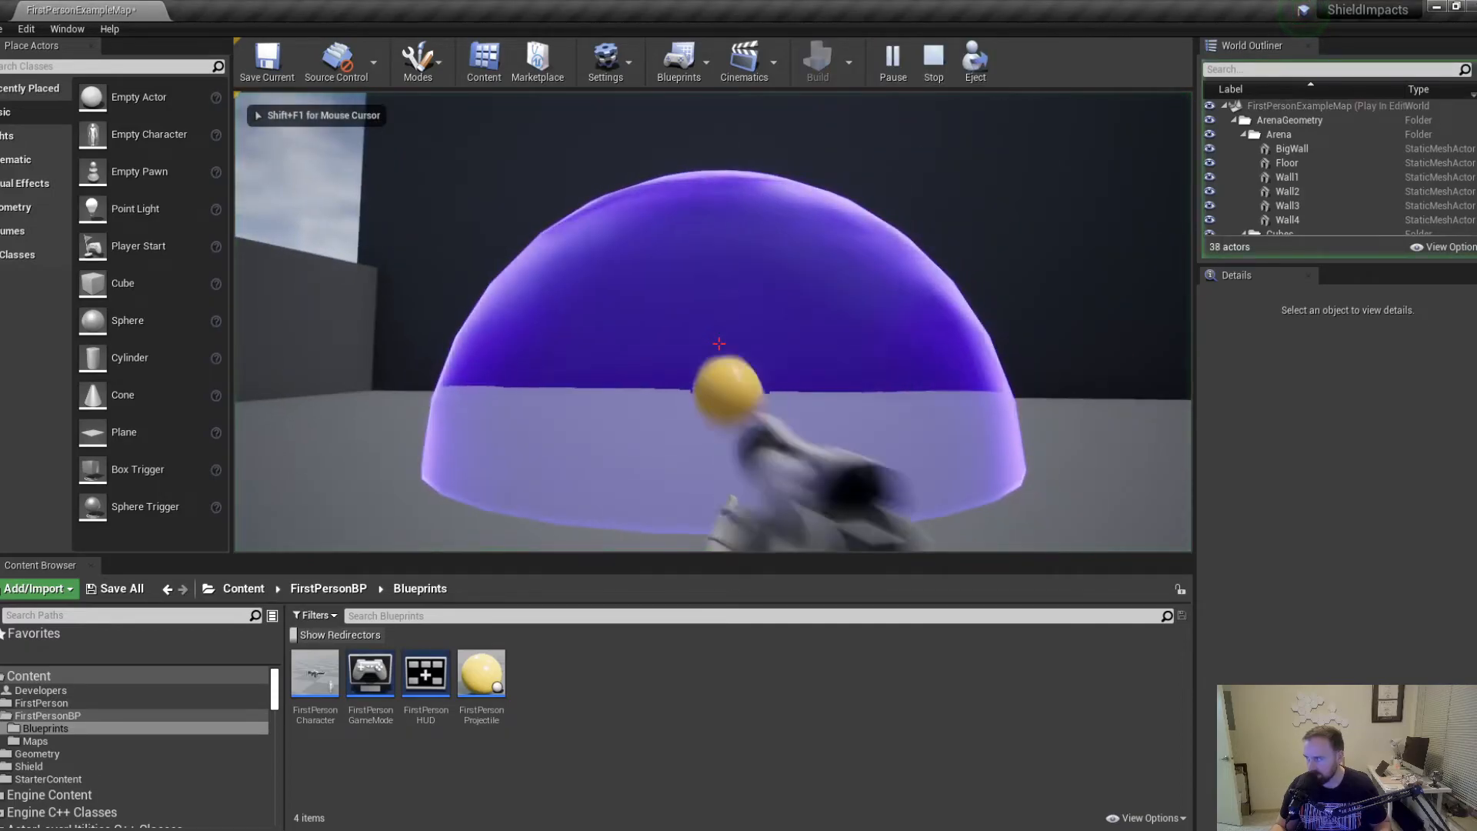
{"action": "left_click", "coordinate": [719, 344]}
{"action": "left_click", "coordinate": [719, 344]}
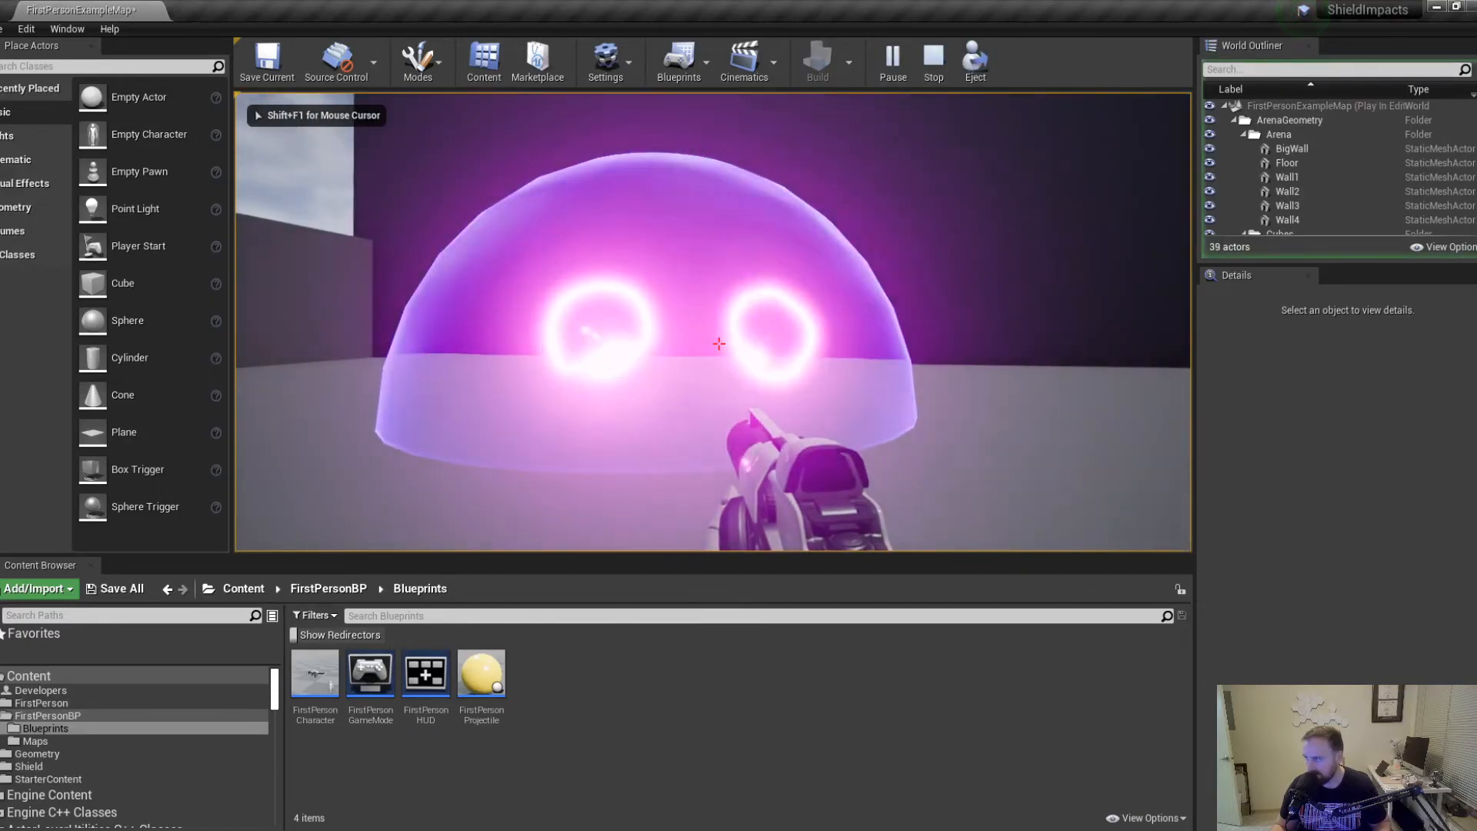
{"action": "left_click", "coordinate": [719, 344]}
{"action": "left_click", "coordinate": [719, 344]}
Review the secondary color nodes in M_Shield, then place the M_Shield_Inst editor so the shield in the running level stays visible.
{"action": "left_click_drag", "start_coordinate": [0, 94], "coordinate": [565, 2]}
{"action": "left_click", "coordinate": [103, 10]}
{"action": "right_click_drag", "start_coordinate": [292, 201], "coordinate": [681, 342]}
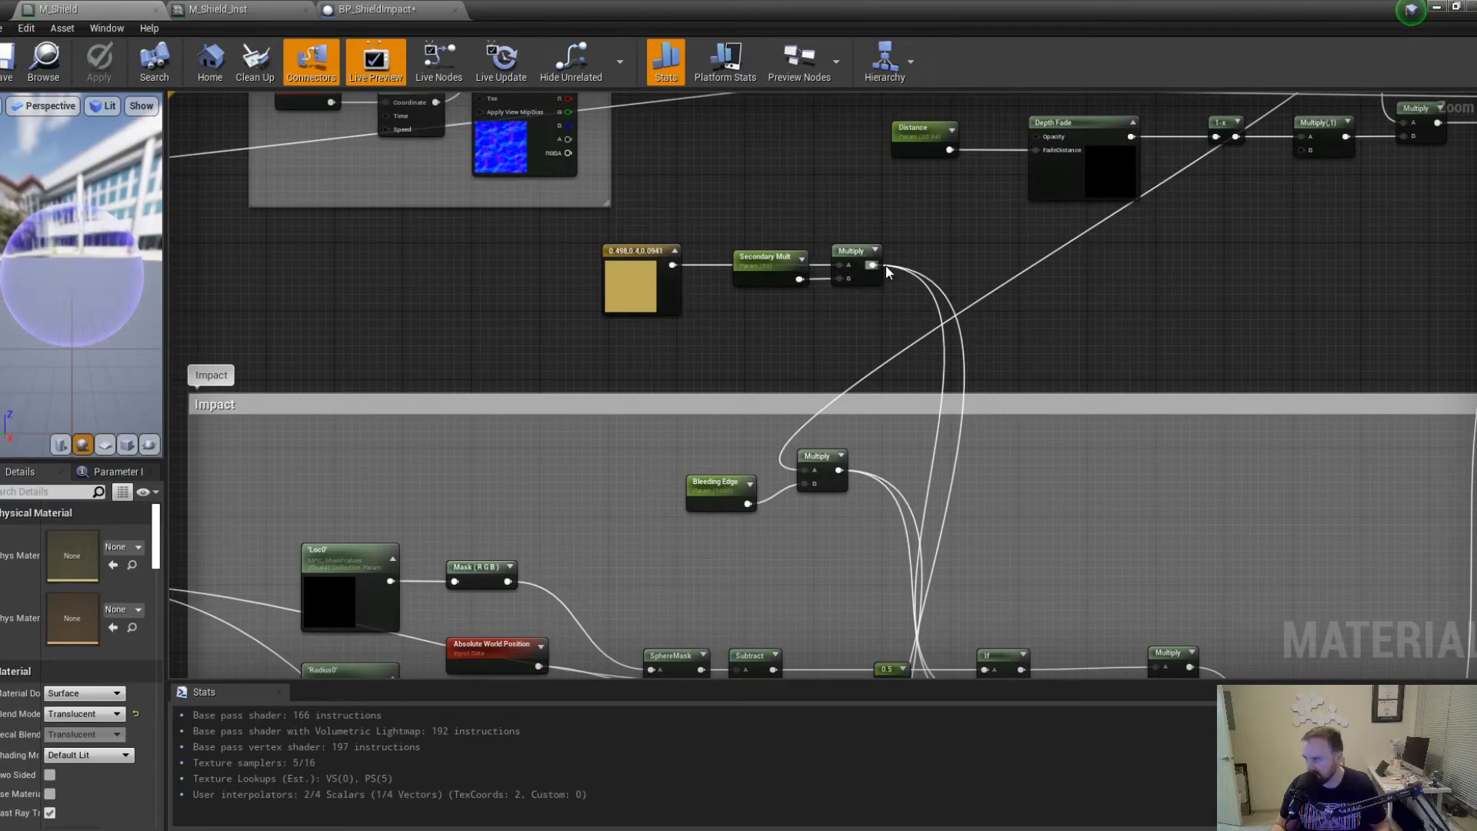
{"action": "right_click_drag", "start_coordinate": [782, 399], "coordinate": [476, 171]}
{"action": "right_click_drag", "start_coordinate": [844, 285], "coordinate": [472, 582]}
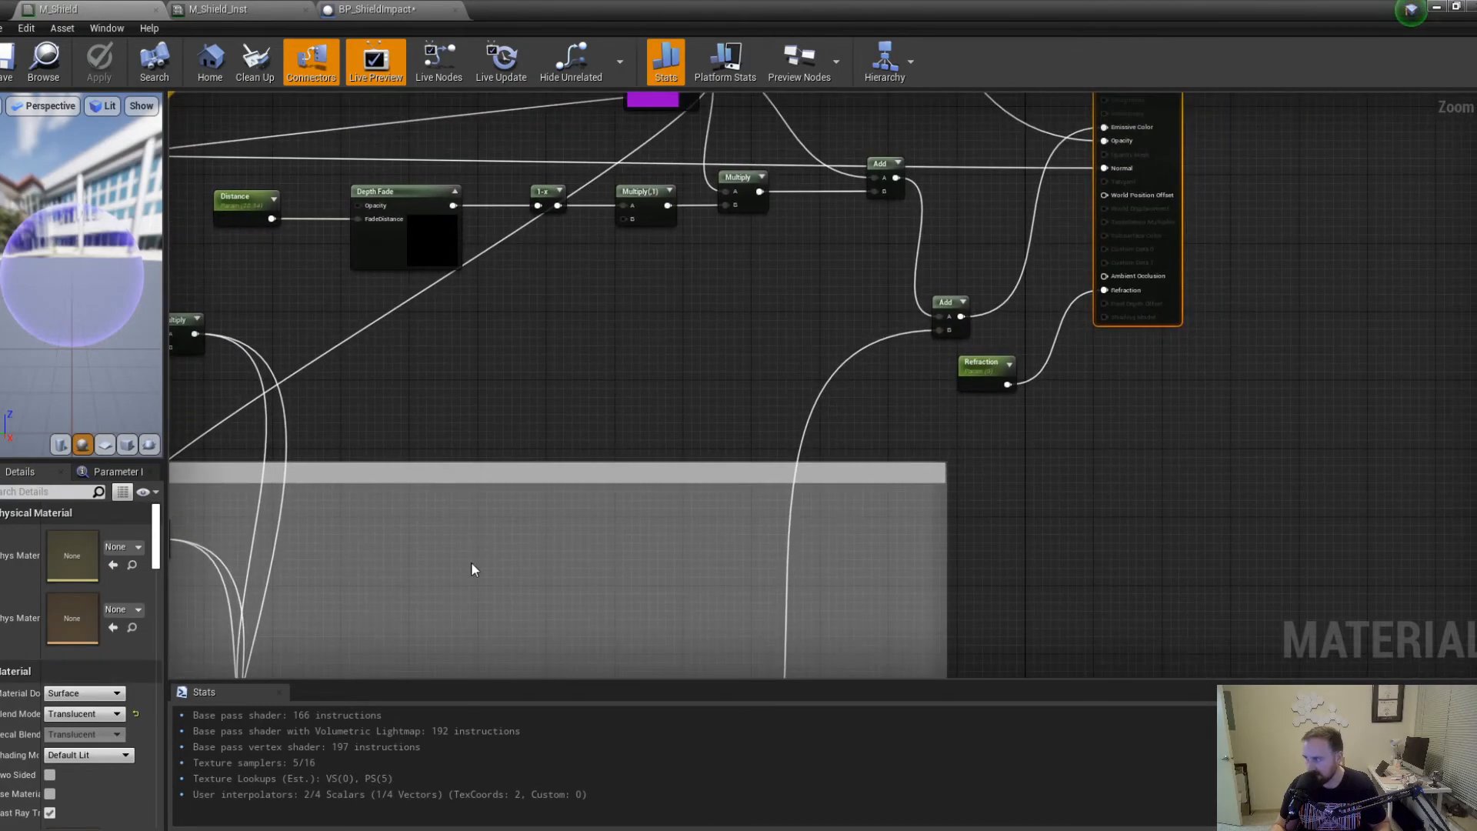
{"action": "left_click", "coordinate": [373, 9]}
{"action": "left_click", "coordinate": [281, 9]}
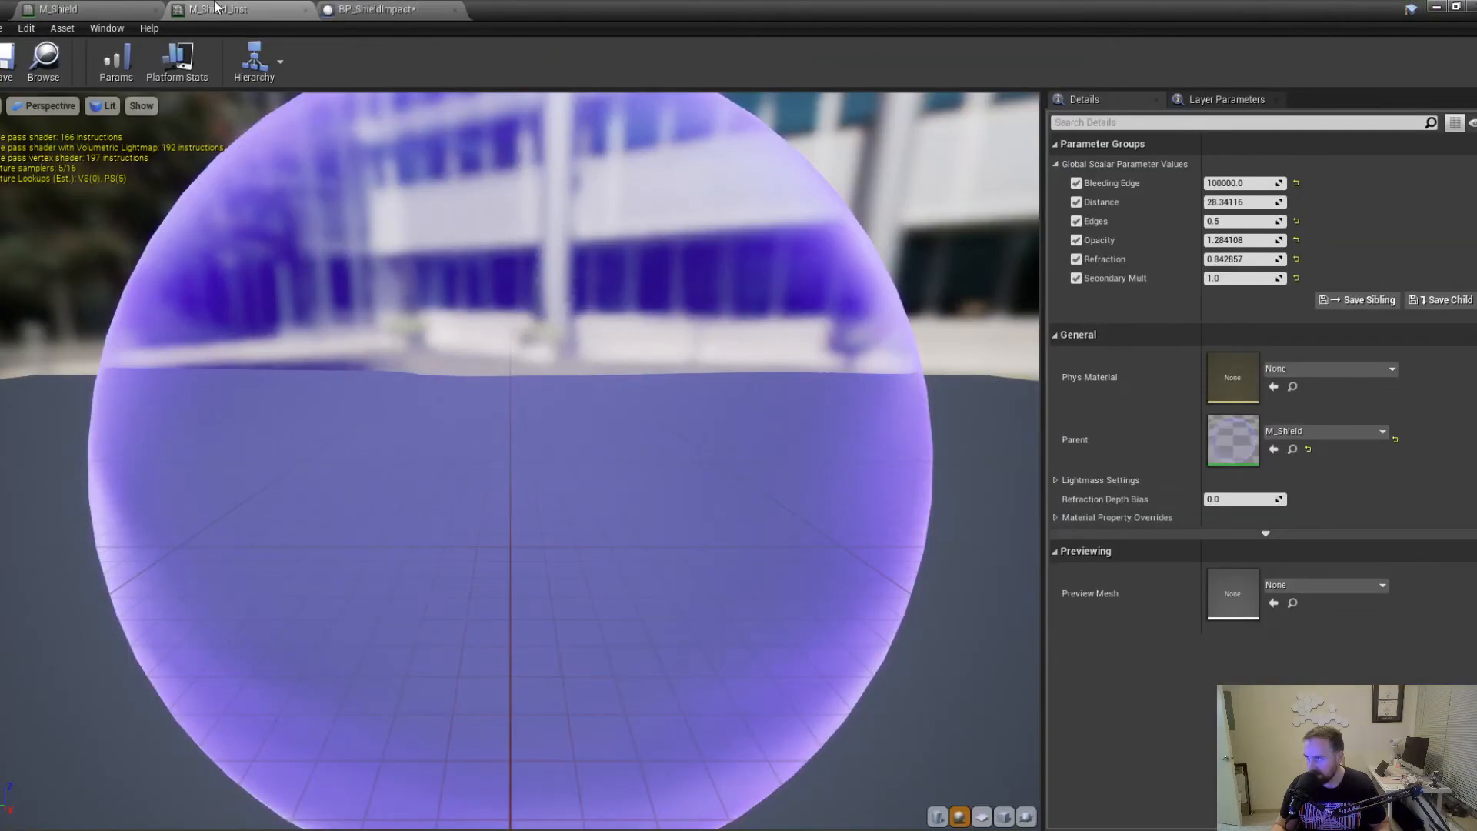
{"action": "left_click_drag", "start_coordinate": [566, 8], "coordinate": [967, 436]}
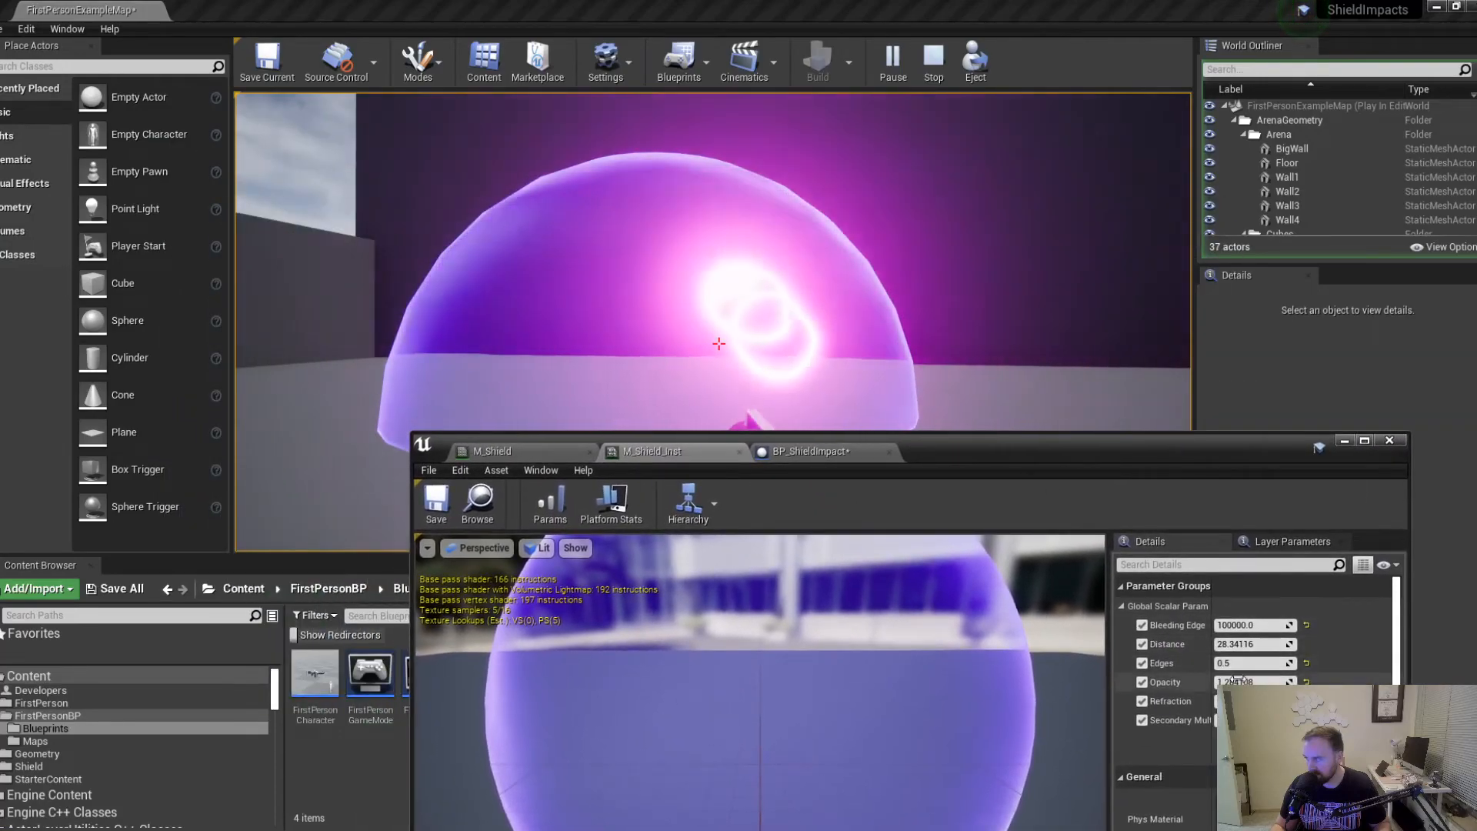
Set Bleeding Edge to 50 and Secondary Mult to 50 in M_Shield_Inst.
{"action": "left_click", "coordinate": [1276, 625]}
{"action": "type", "text": "50"}
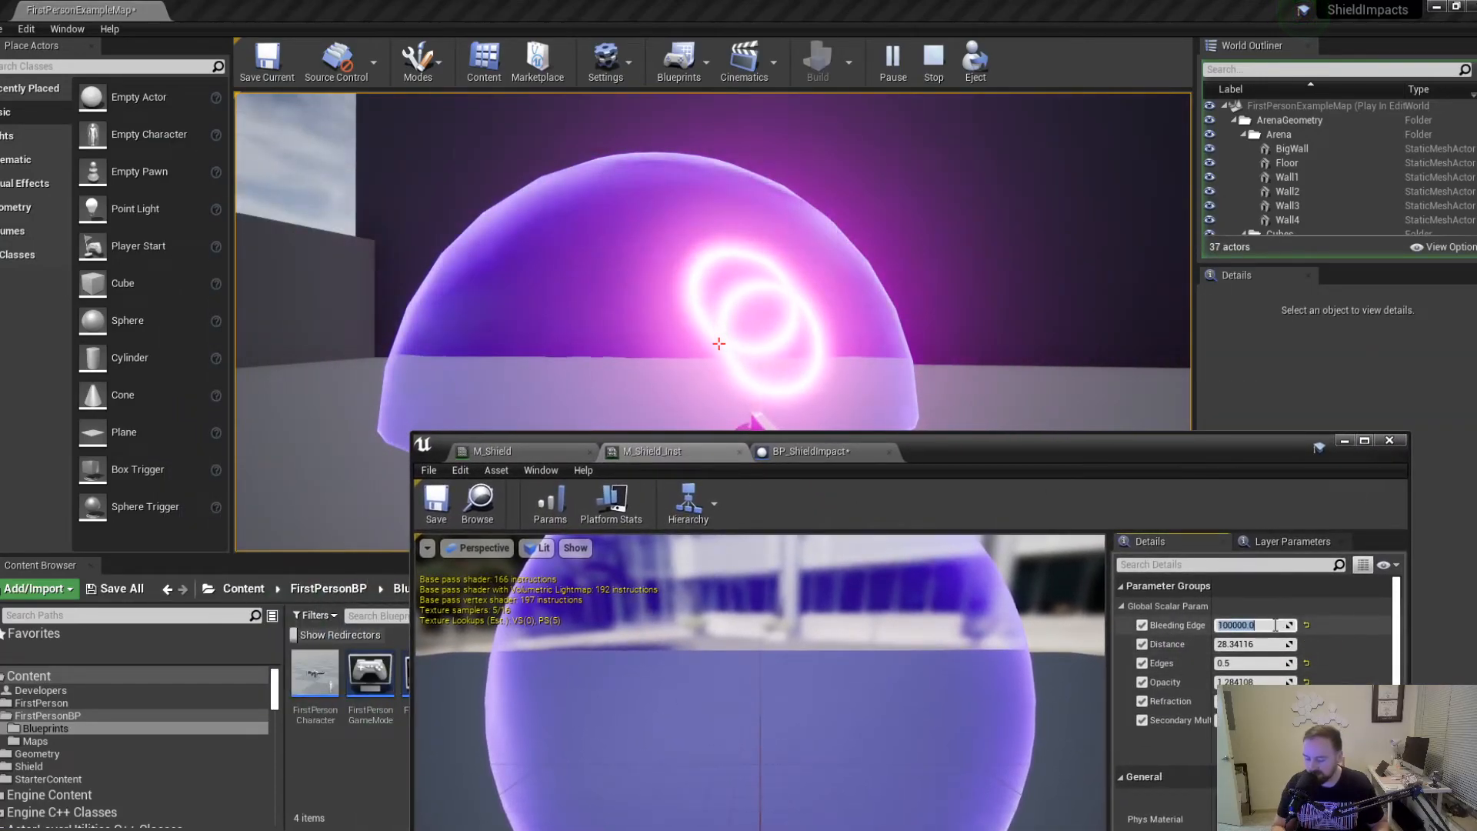
{"action": "key", "text": "Return"}
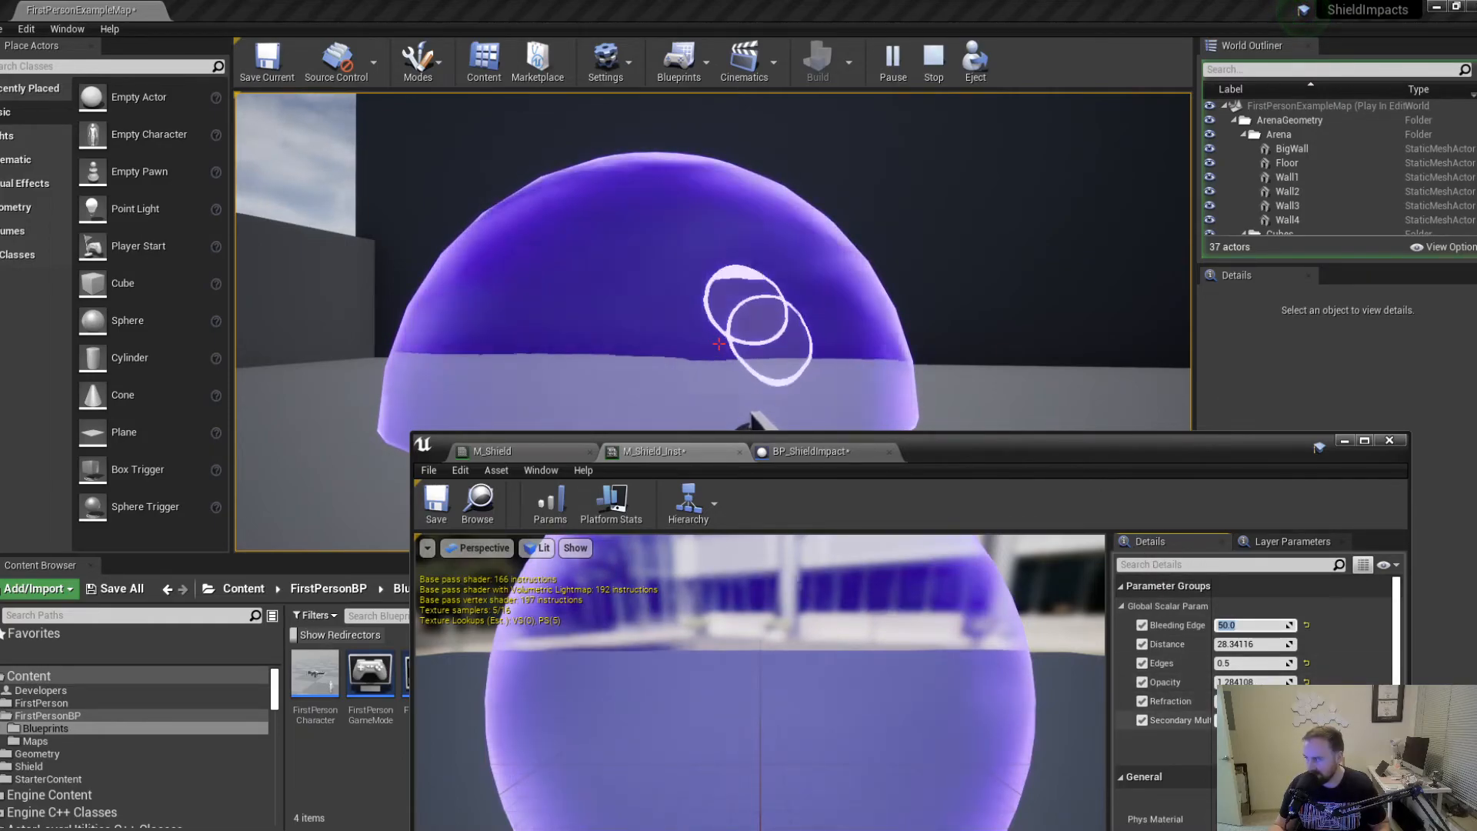
{"action": "left_click", "coordinate": [1255, 720]}
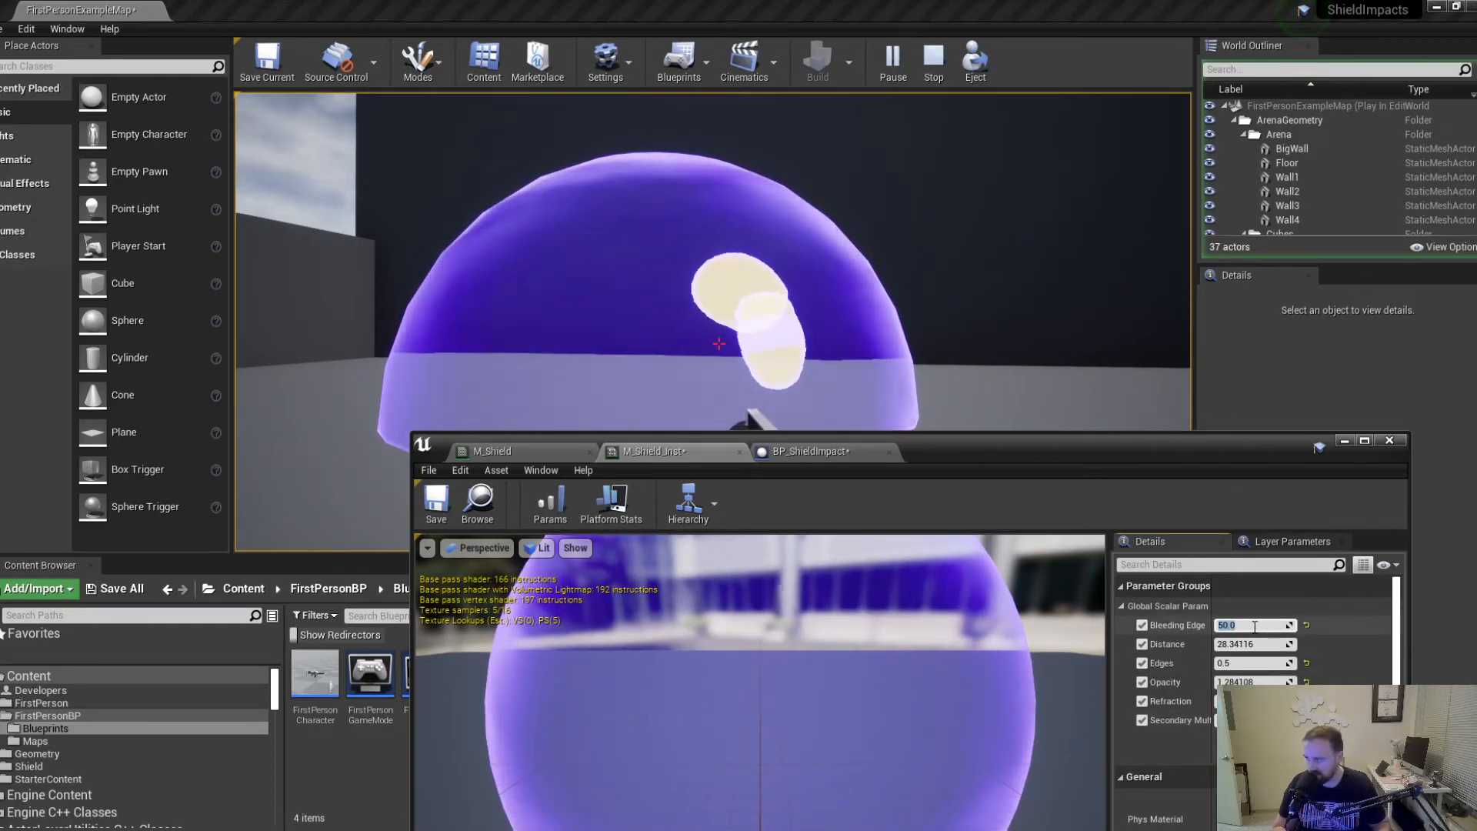
Raise the Bleeding Edge parameter of M_Shield_Inst to 5000.
{"action": "type", "text": "0"}
{"action": "key", "text": "Return"}
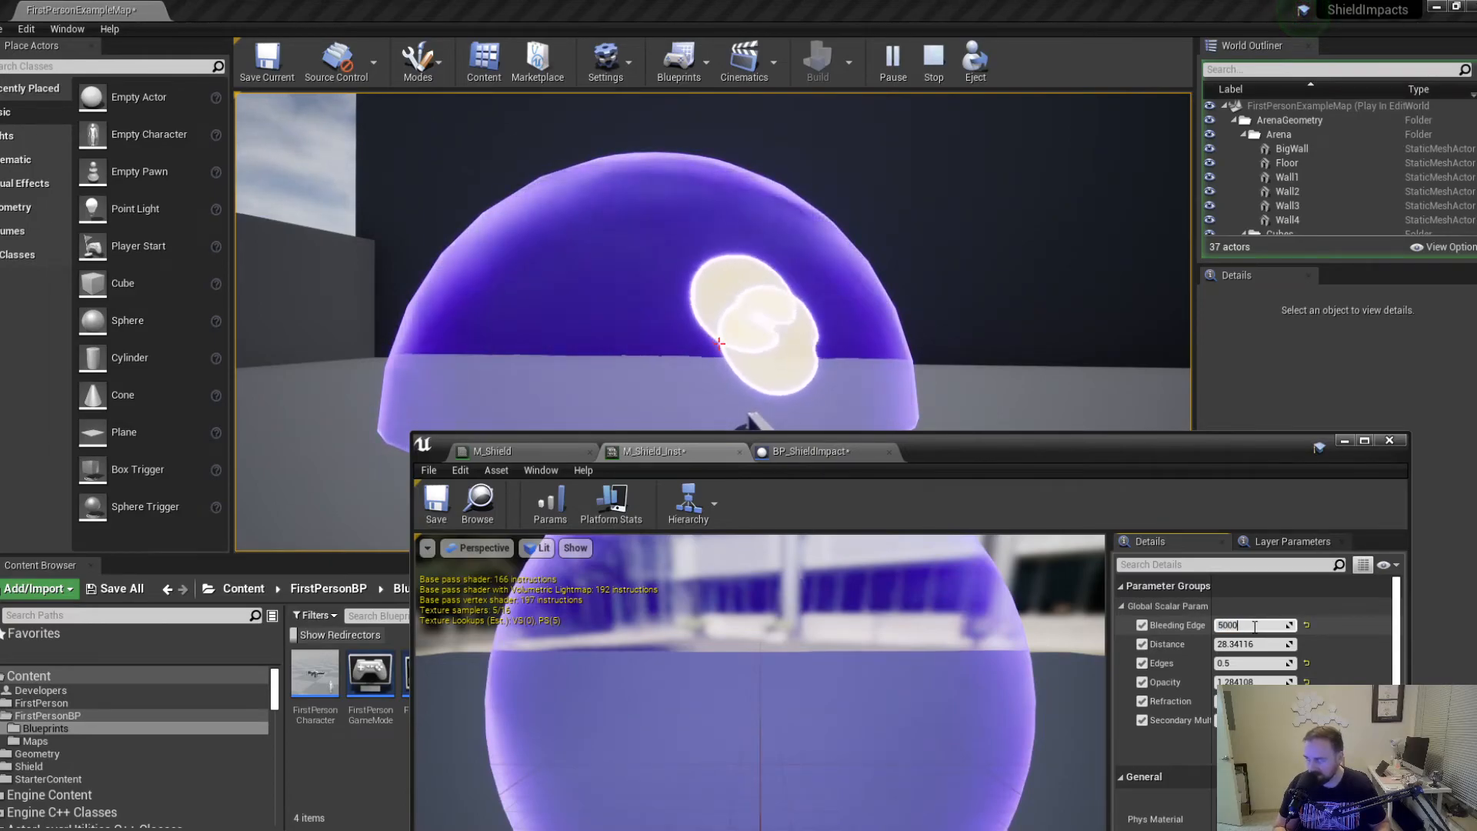
{"action": "key", "text": "Return"}
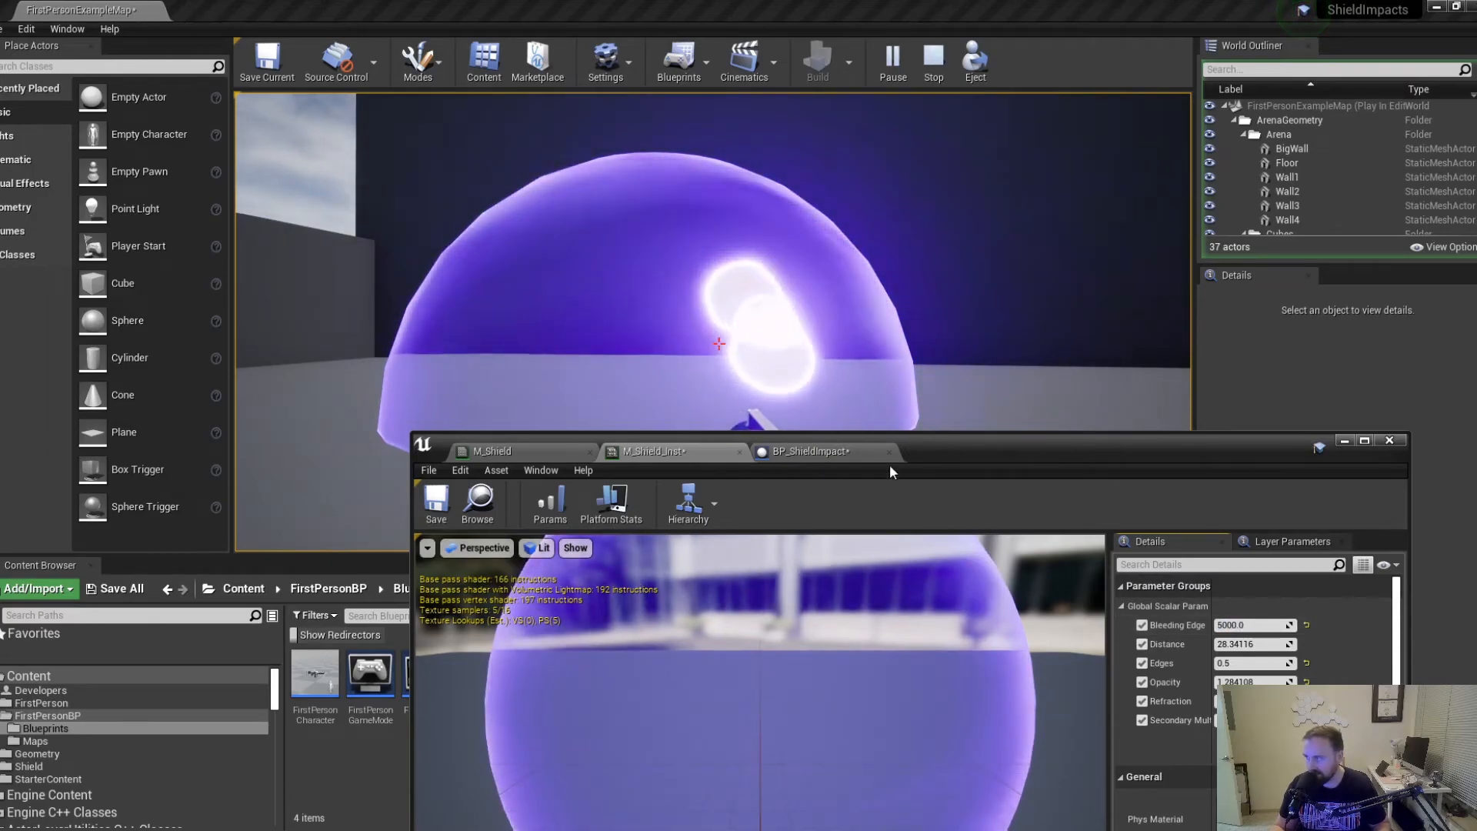
Move around the shield in the running level and fire repeatedly to inspect the yellow impacts and their glowing purple edges.
{"action": "left_click", "coordinate": [821, 387]}
{"action": "left_click", "coordinate": [719, 344]}
{"action": "key", "text": "a"}
{"action": "left_click", "coordinate": [719, 343]}
{"action": "left_click", "coordinate": [719, 343]}
{"action": "left_click", "coordinate": [718, 344]}
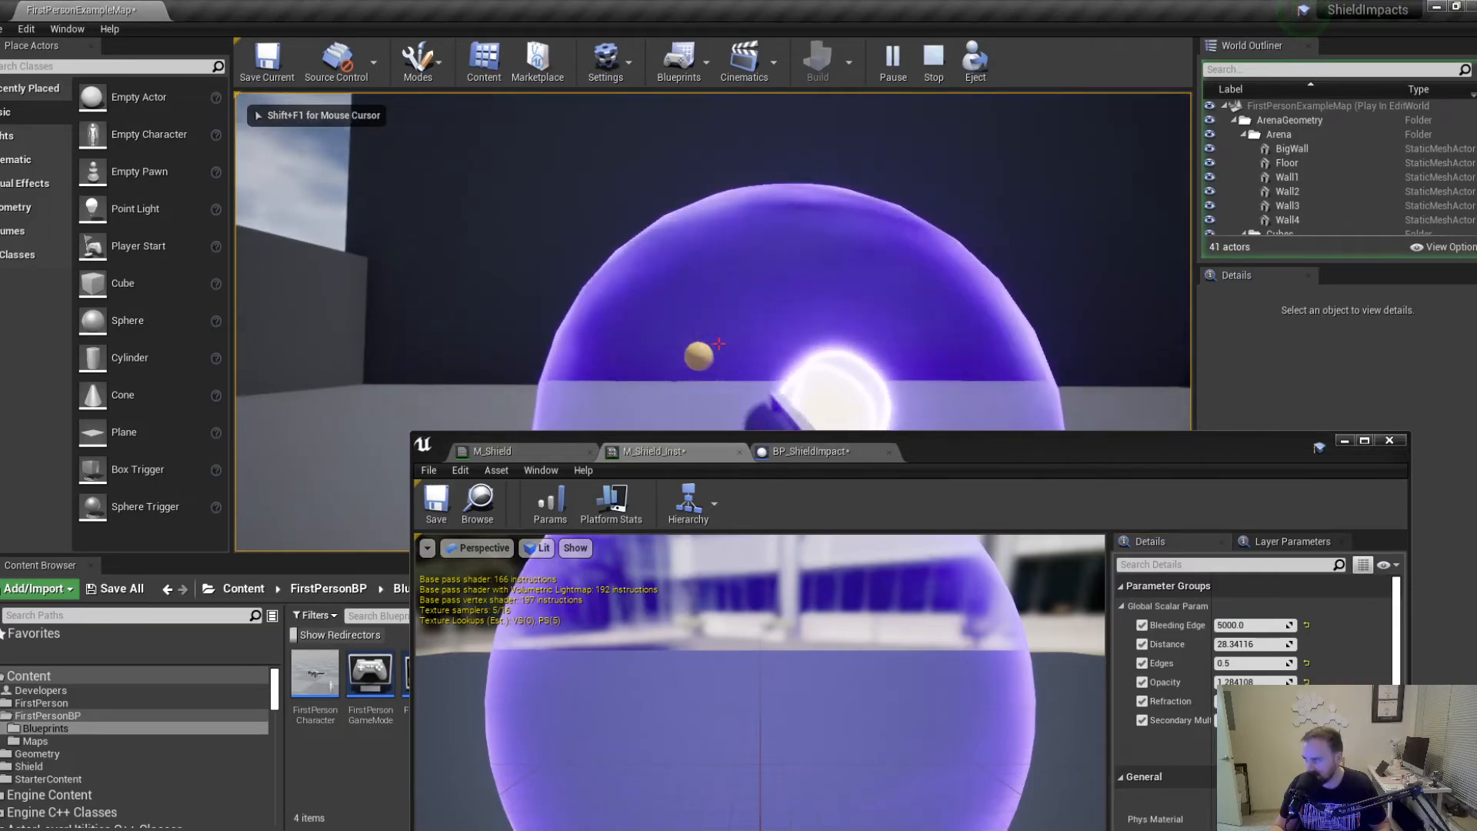
{"action": "left_click", "coordinate": [718, 344]}
{"action": "left_click", "coordinate": [718, 343]}
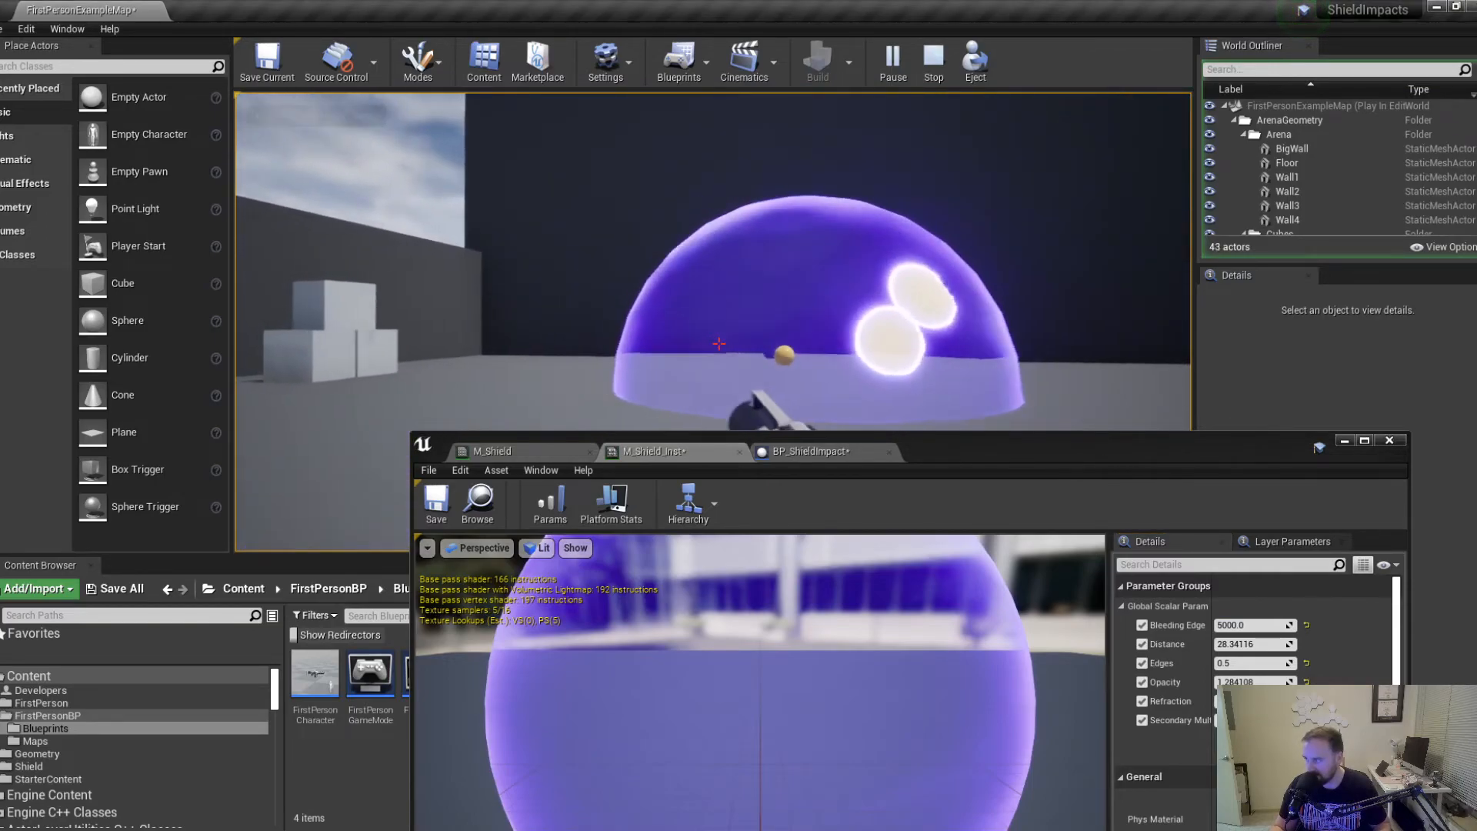
{"action": "left_click", "coordinate": [719, 343]}
{"action": "left_click", "coordinate": [719, 343]}
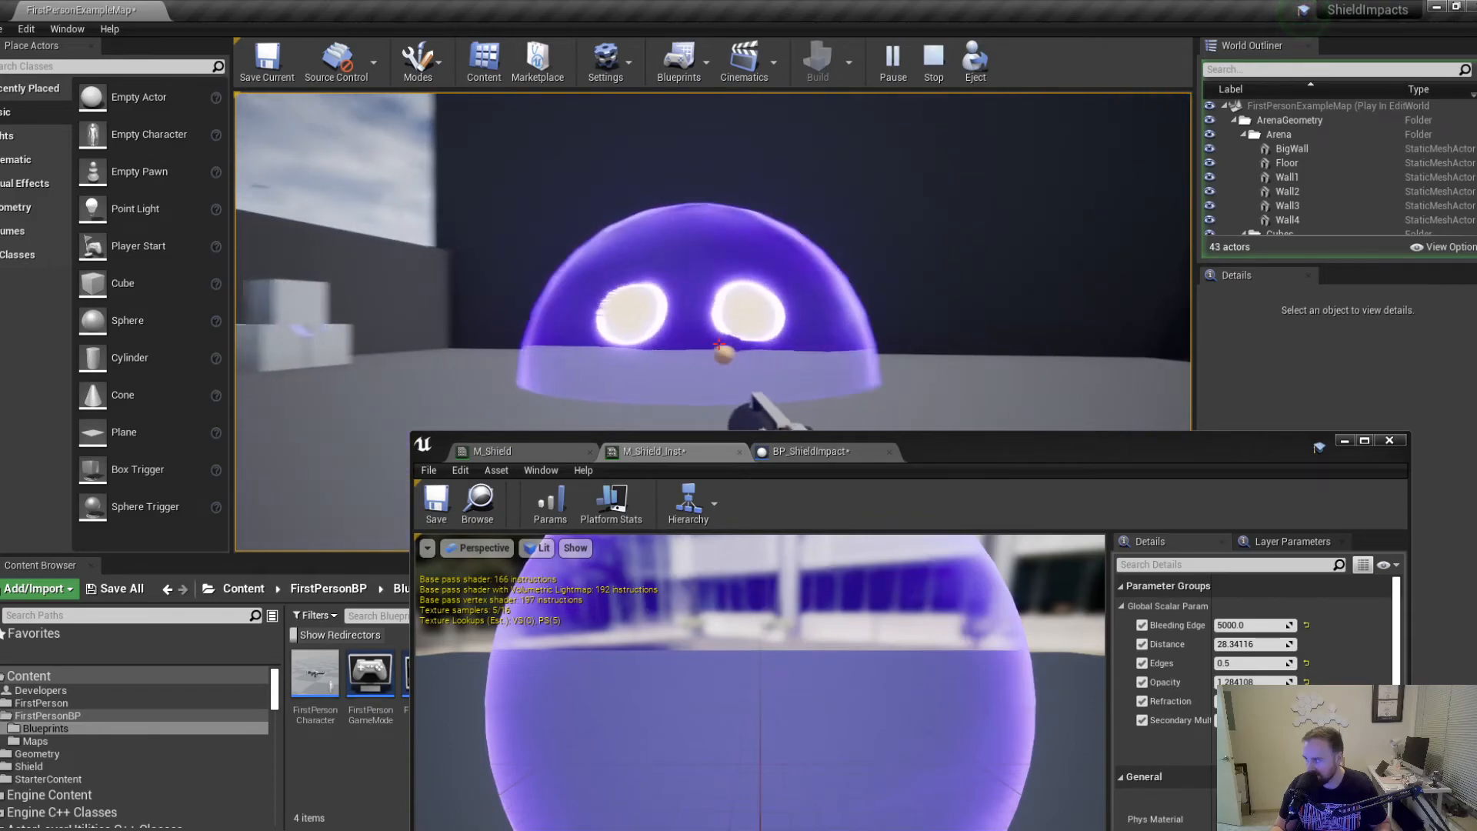
{"action": "left_click", "coordinate": [719, 343]}
{"action": "left_click", "coordinate": [719, 344]}
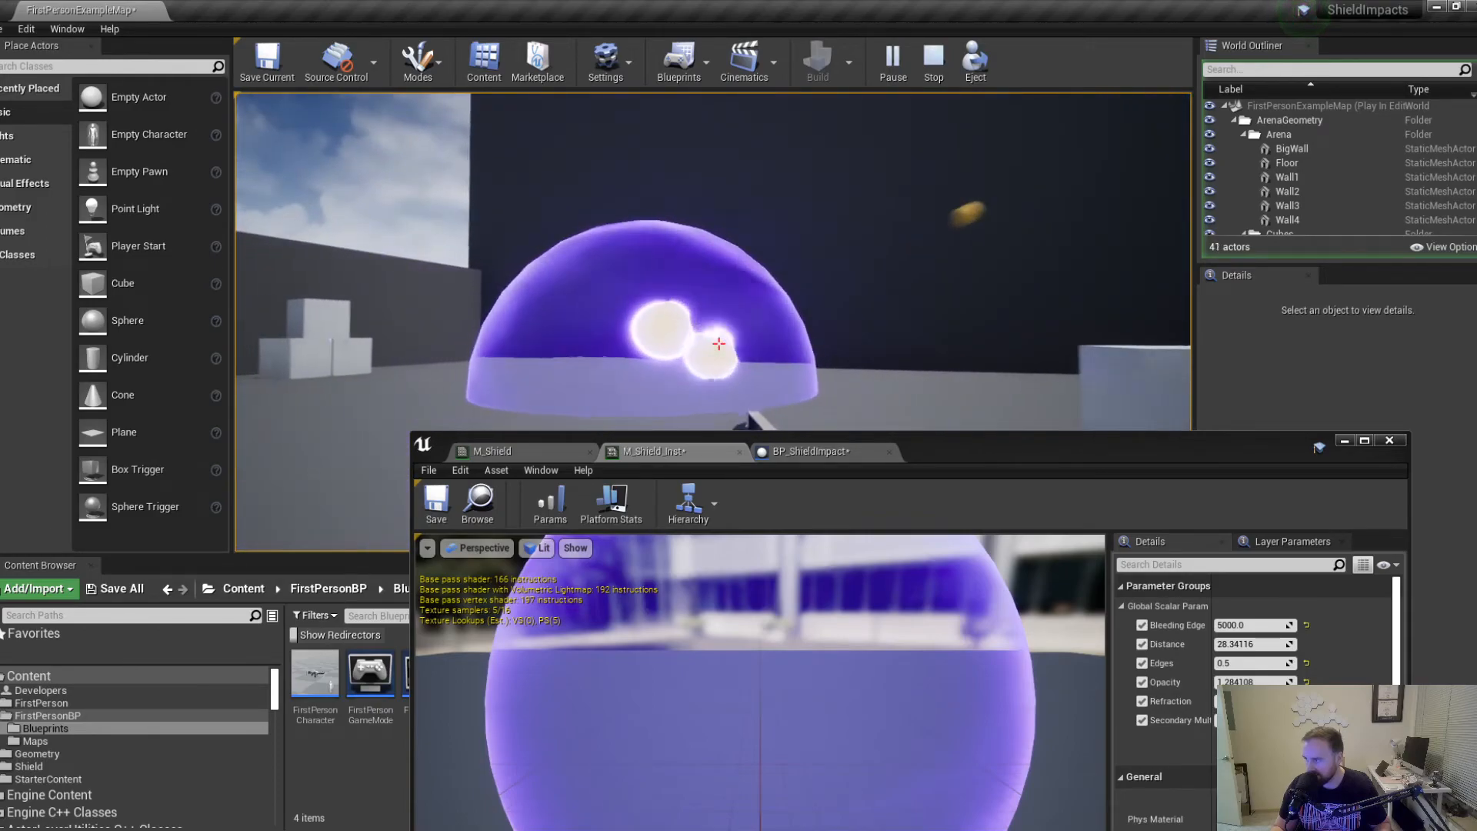
{"action": "left_click", "coordinate": [718, 343]}
{"action": "left_click", "coordinate": [719, 343]}
{"action": "left_click", "coordinate": [719, 343]}
{"action": "left_click", "coordinate": [719, 343]}
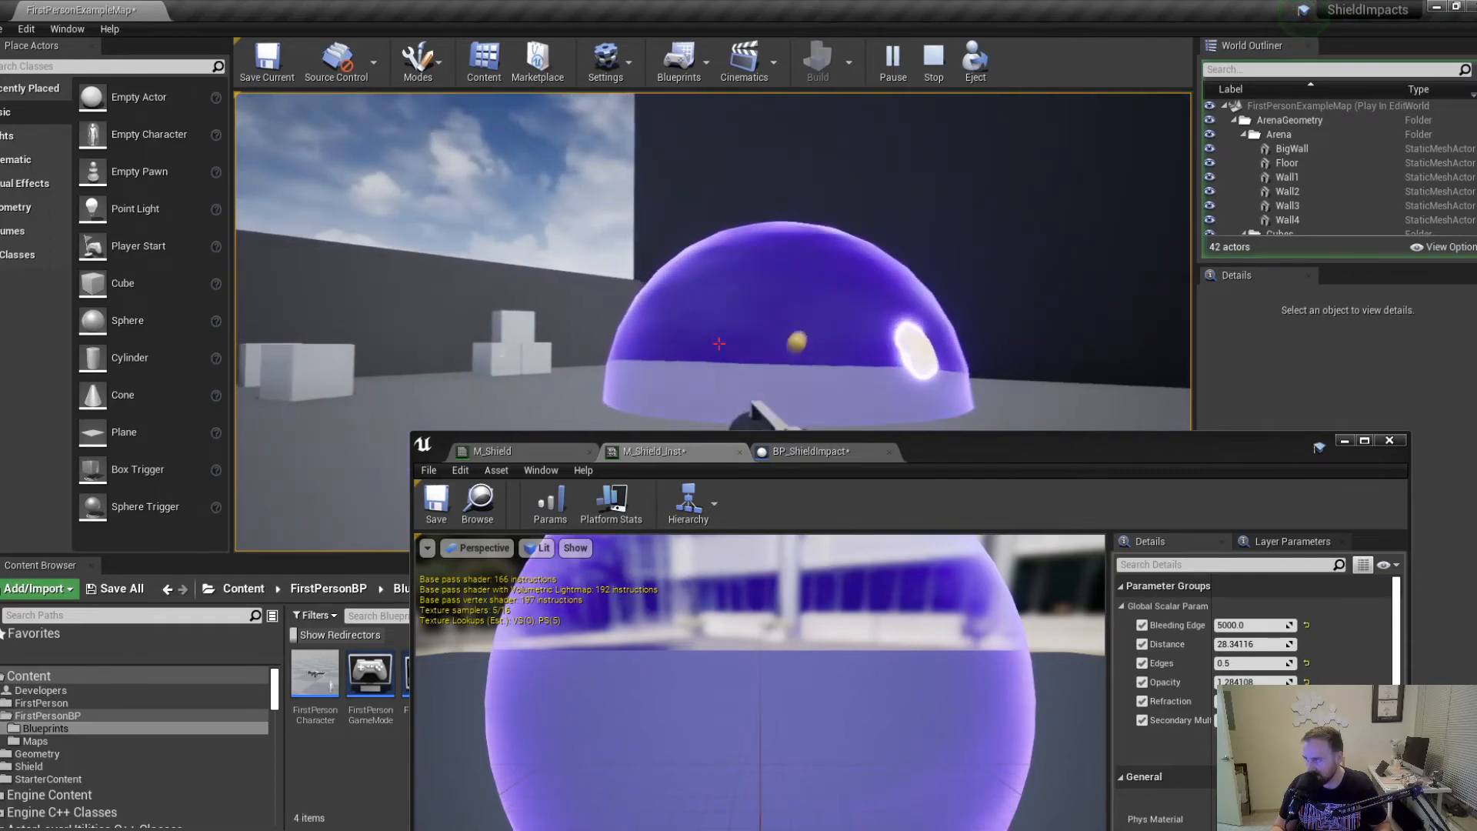
{"action": "left_click", "coordinate": [719, 344]}
{"action": "left_click", "coordinate": [719, 343]}
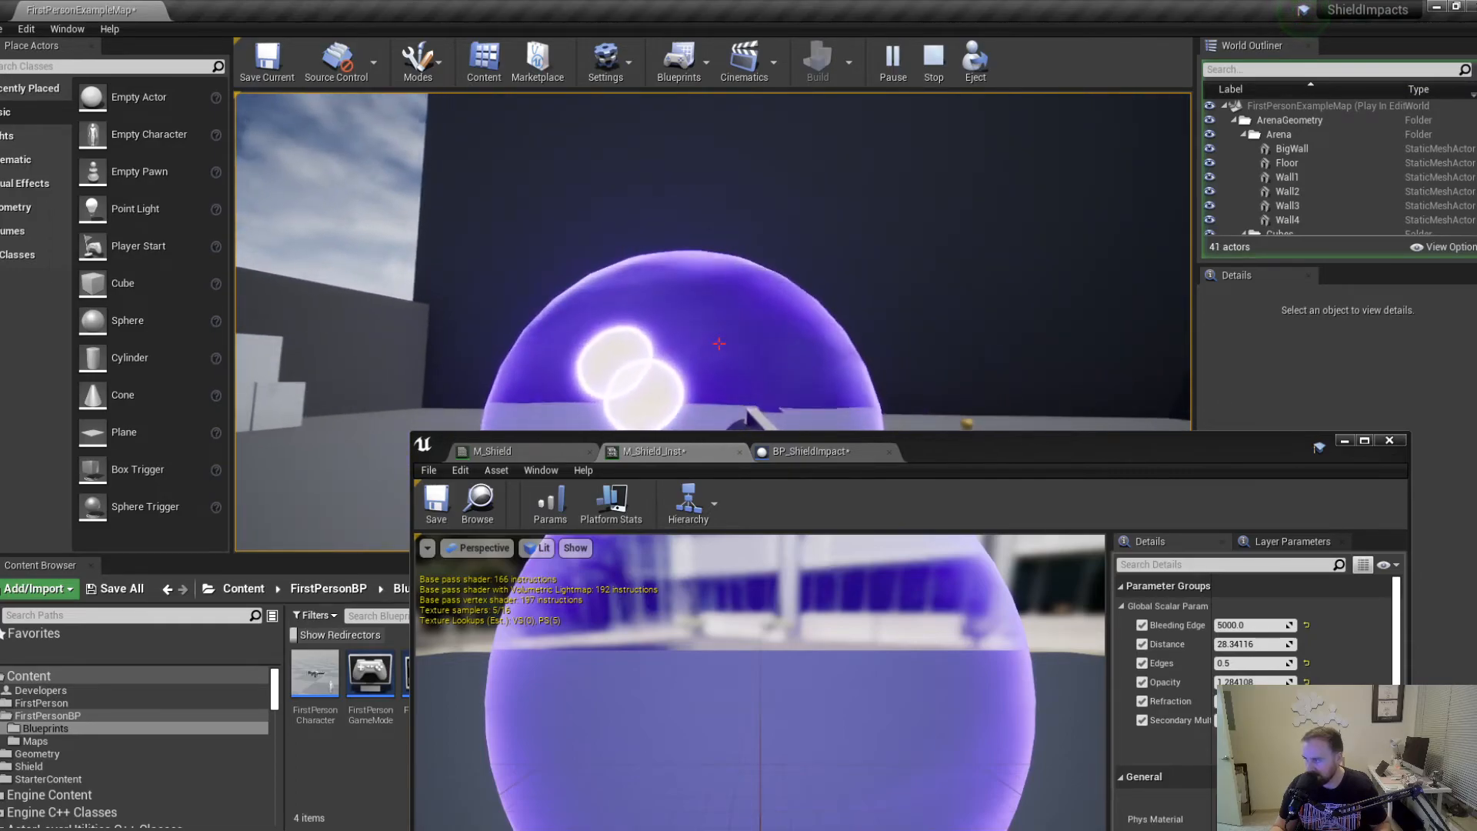
Convert the yellow color constant in M_Shield to a parameter named Secondary Color.
{"action": "key", "text": "shift+F1"}
{"action": "left_click_drag", "start_coordinate": [960, 455], "coordinate": [894, 222]}
{"action": "double_click", "coordinate": [895, 222]}
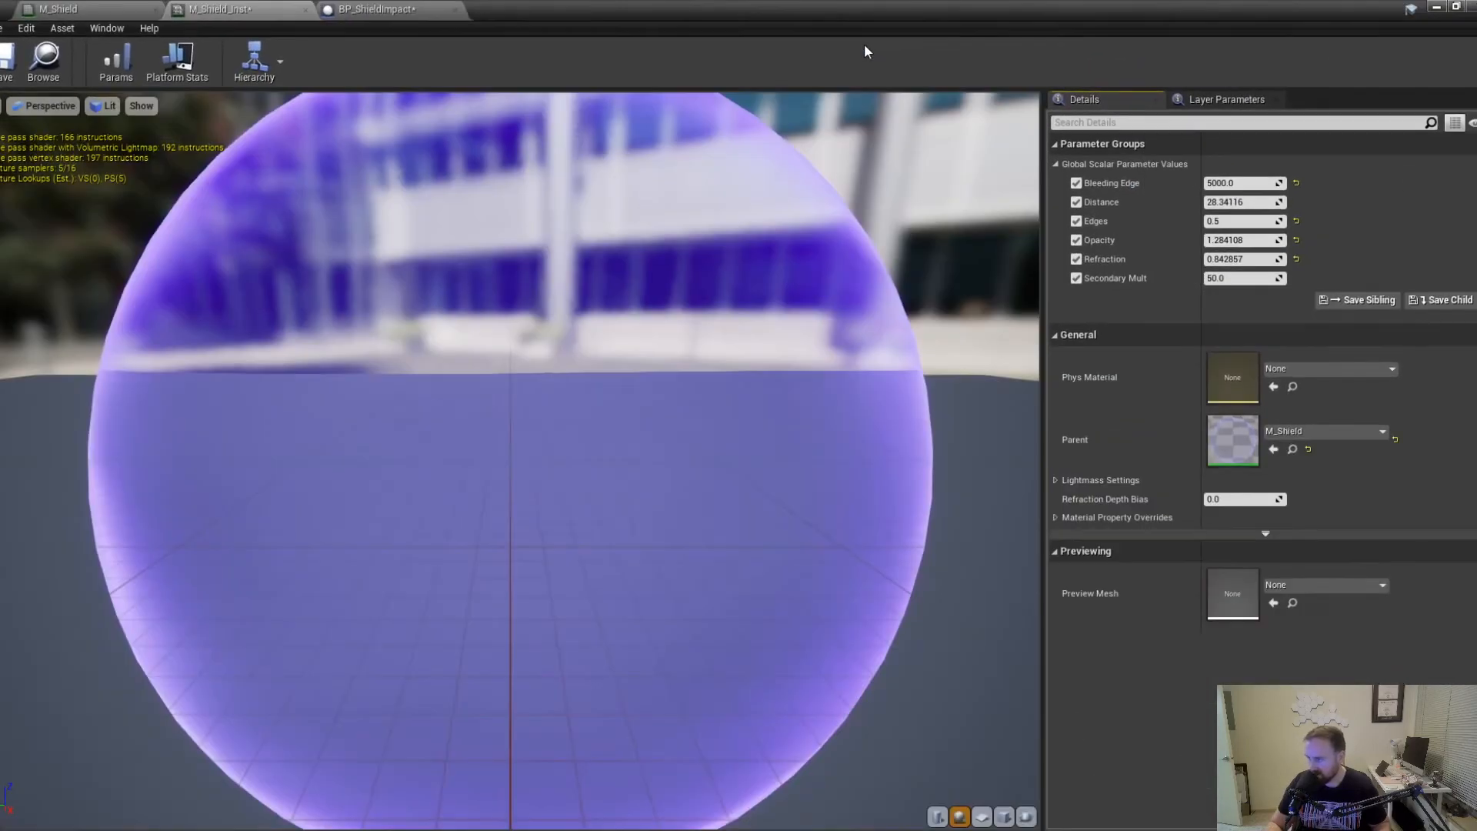
{"action": "left_click", "coordinate": [90, 6]}
{"action": "right_click_drag", "start_coordinate": [630, 278], "coordinate": [1035, 191]}
{"action": "left_click", "coordinate": [368, 246]}
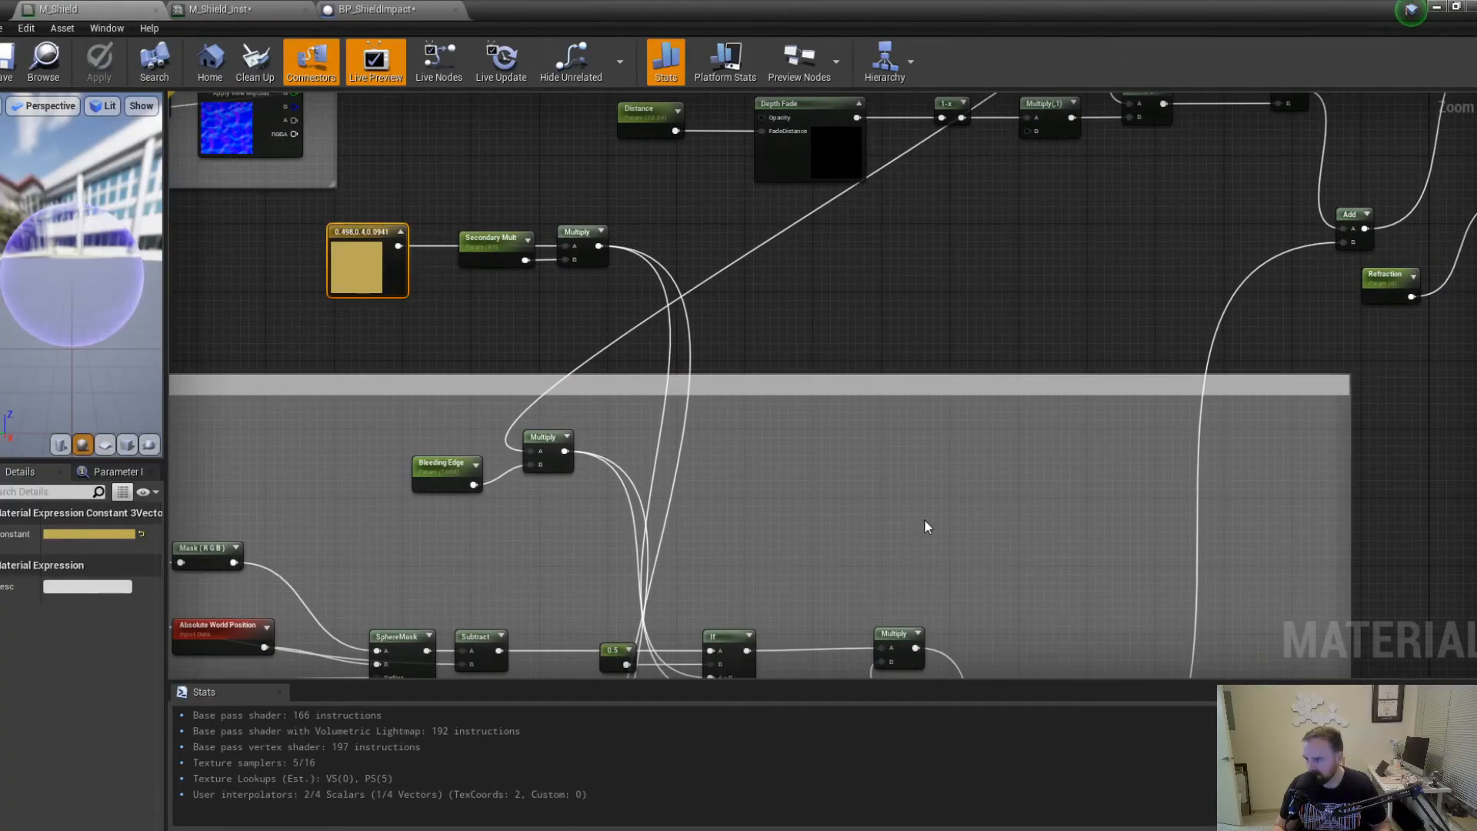
{"action": "right_click_drag", "start_coordinate": [741, 206], "coordinate": [858, 421]}
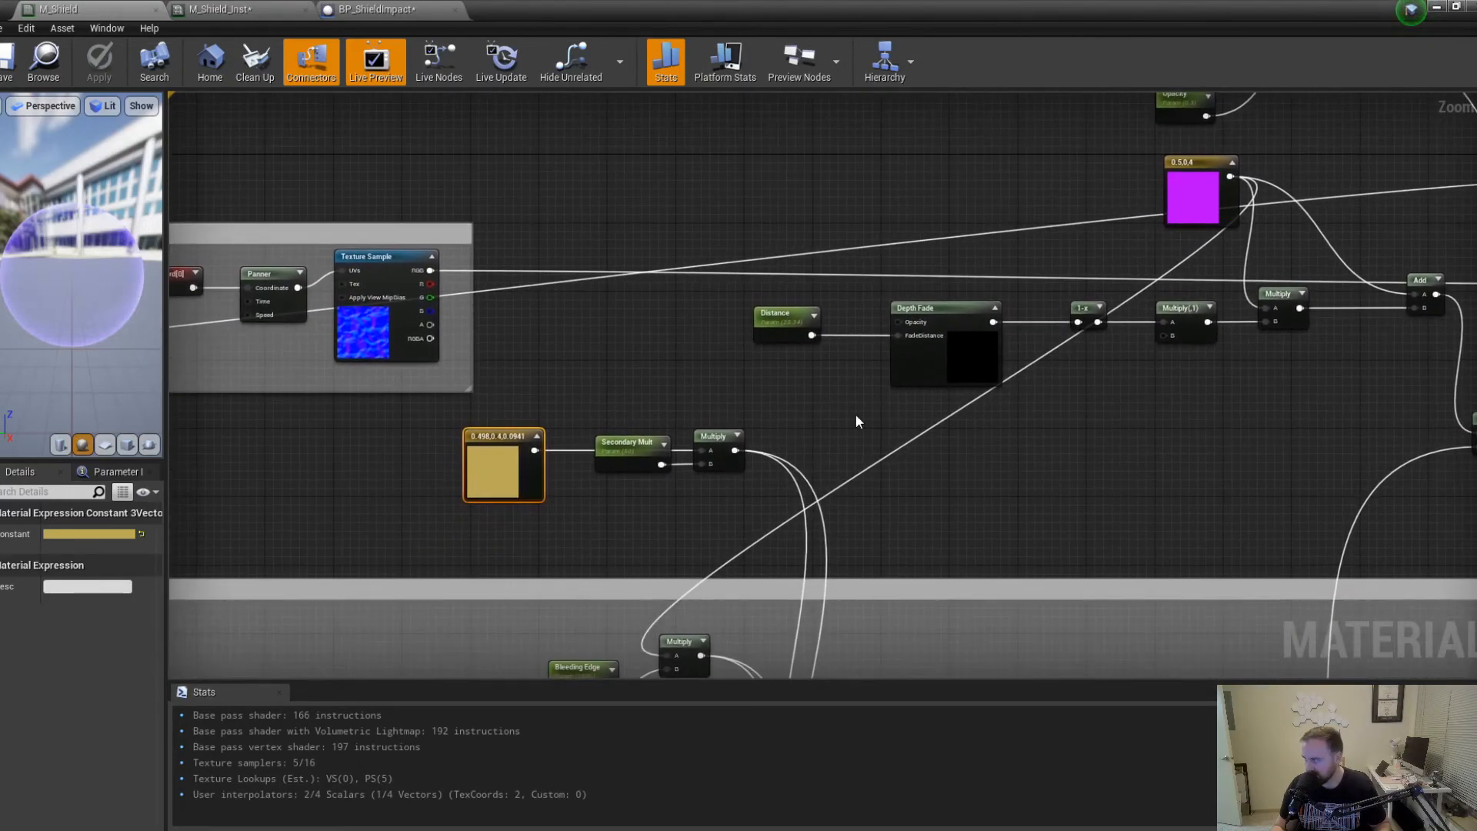
{"action": "right_click", "coordinate": [505, 437]}
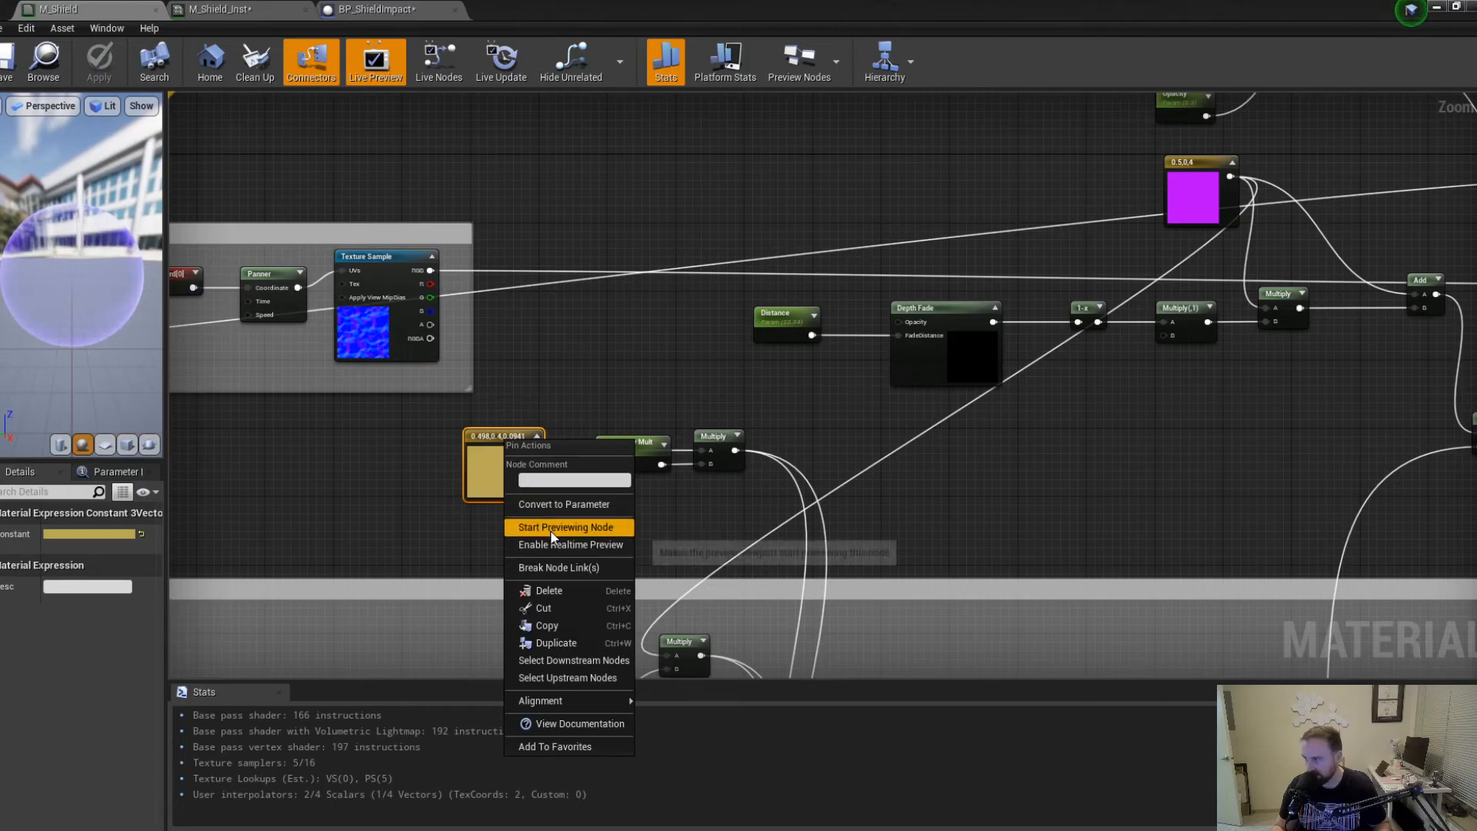
{"action": "left_click", "coordinate": [565, 504]}
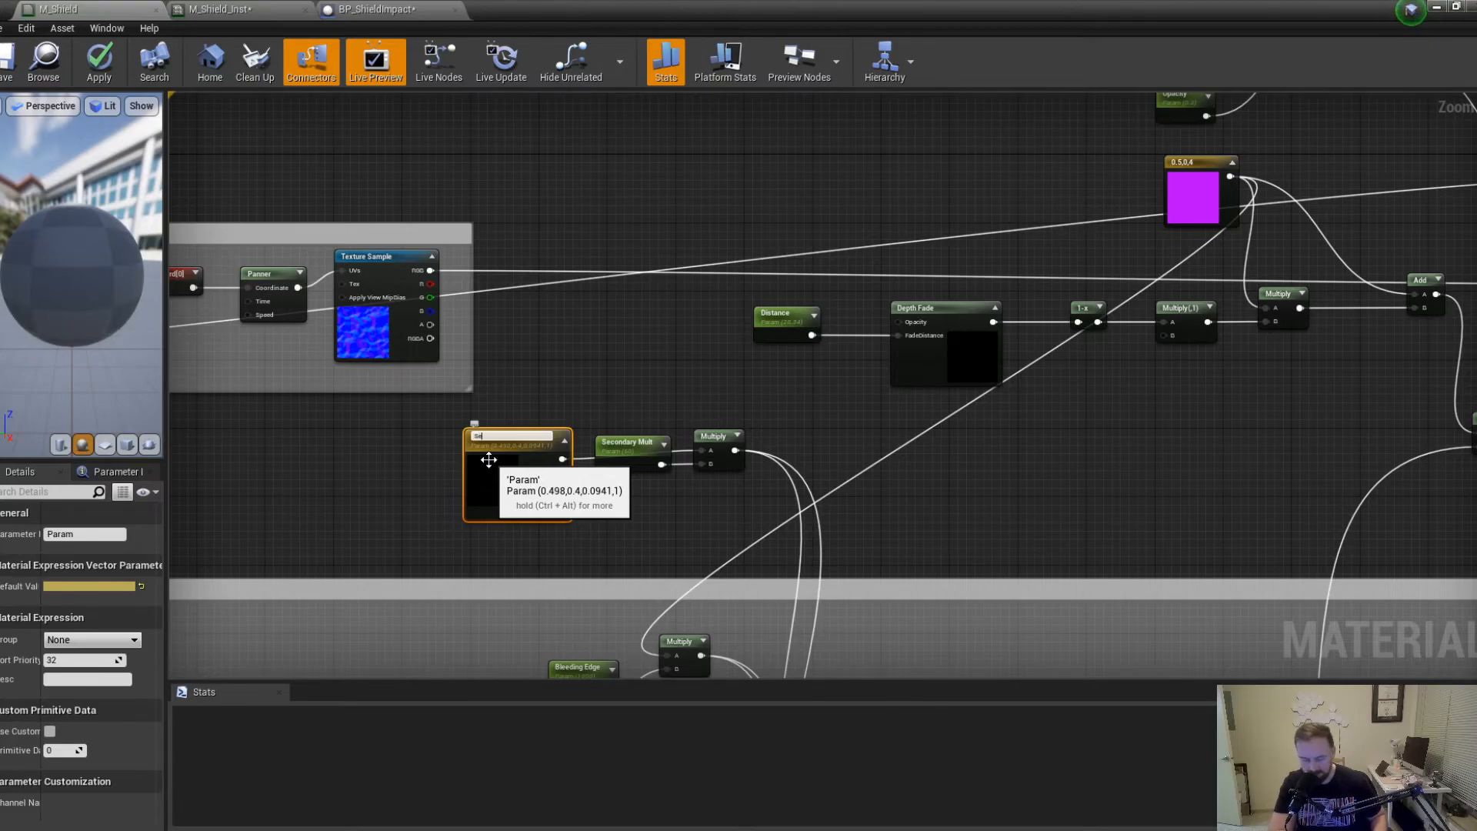
{"action": "type", "text": "Secondary"}
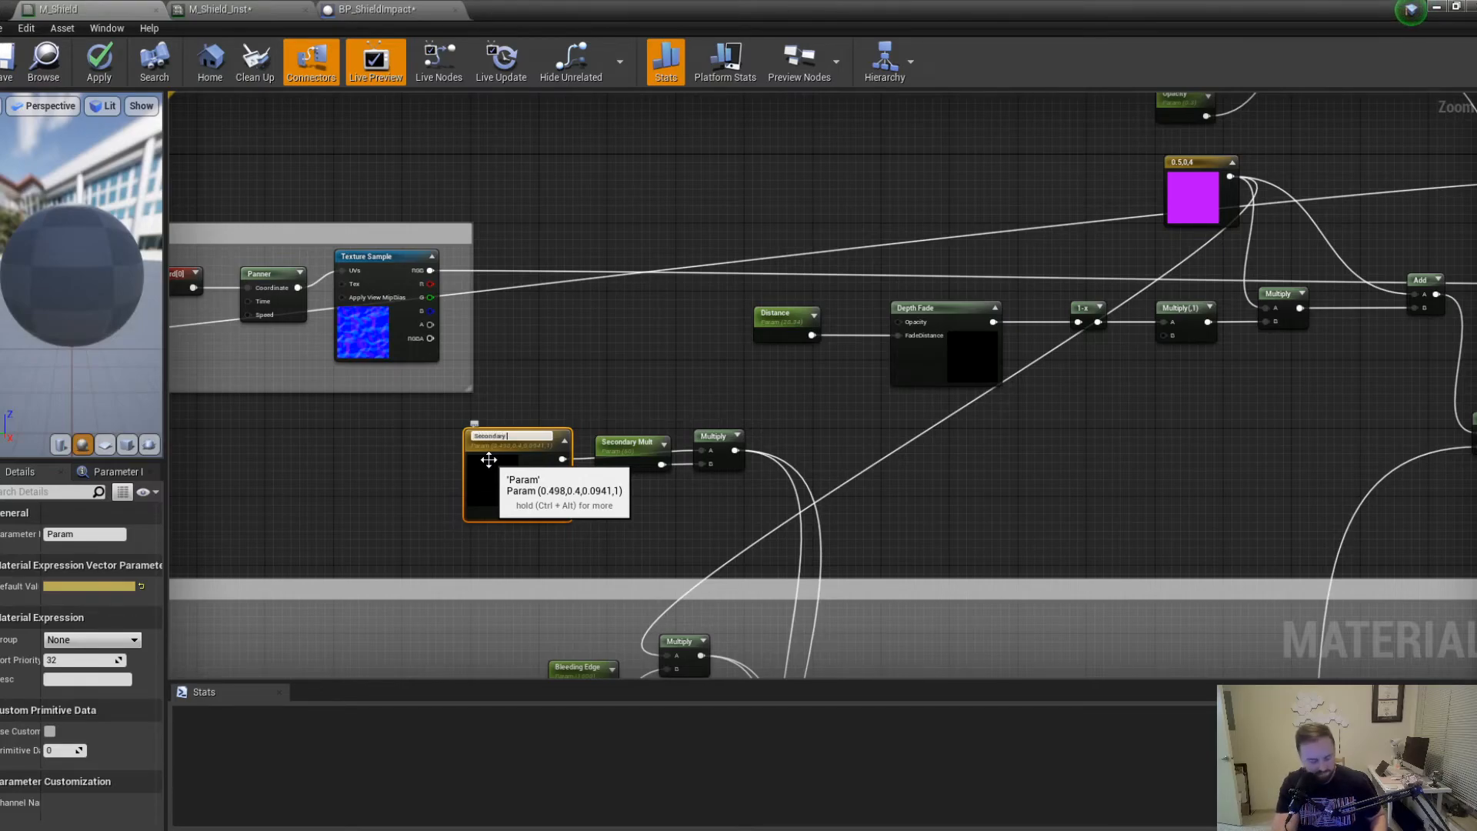
{"action": "type", "text": " Color"}
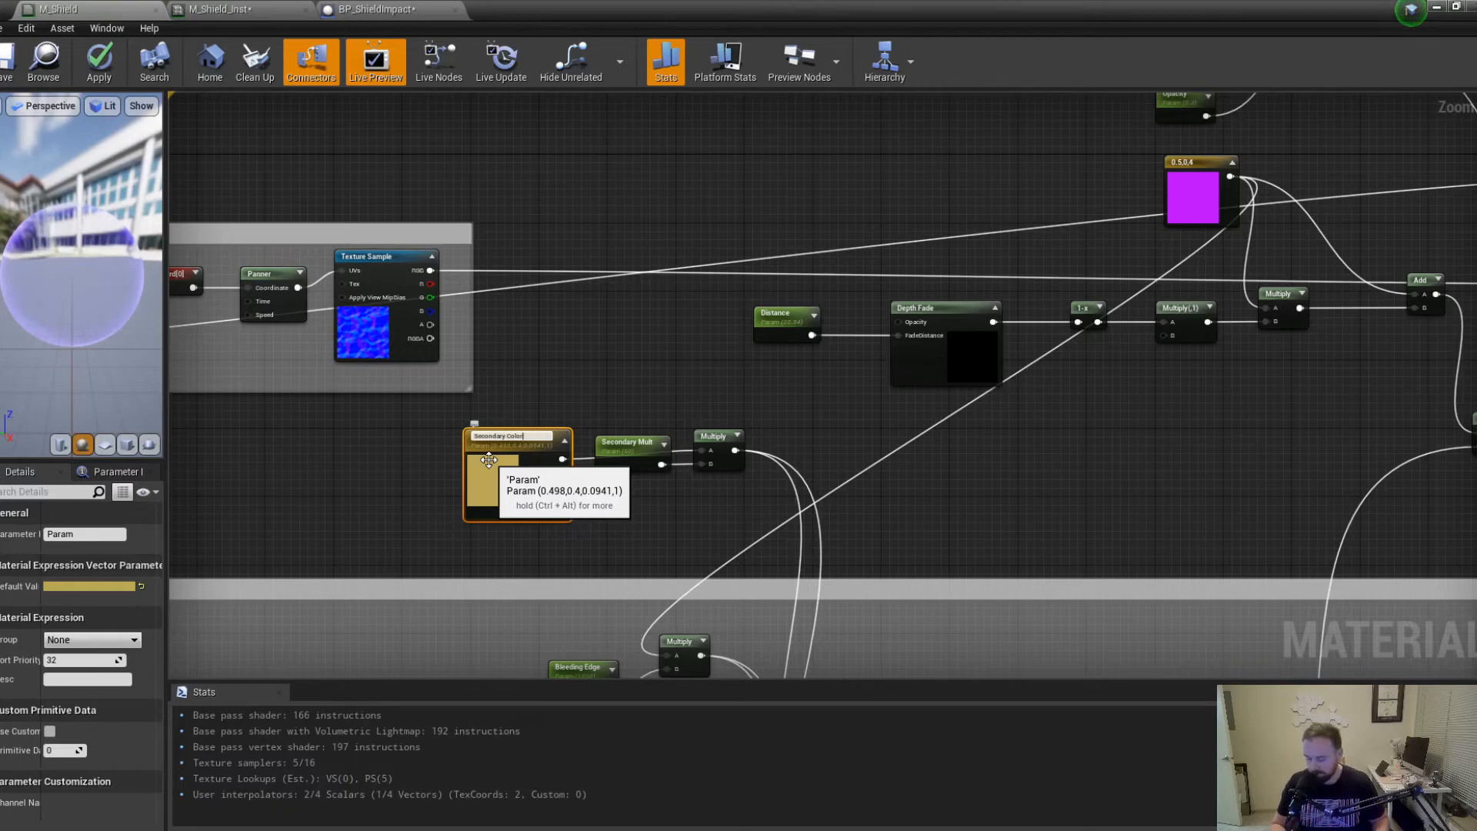
Convert the purple color constant to a parameter named Primary Color.
{"action": "right_click", "coordinate": [1181, 164]}
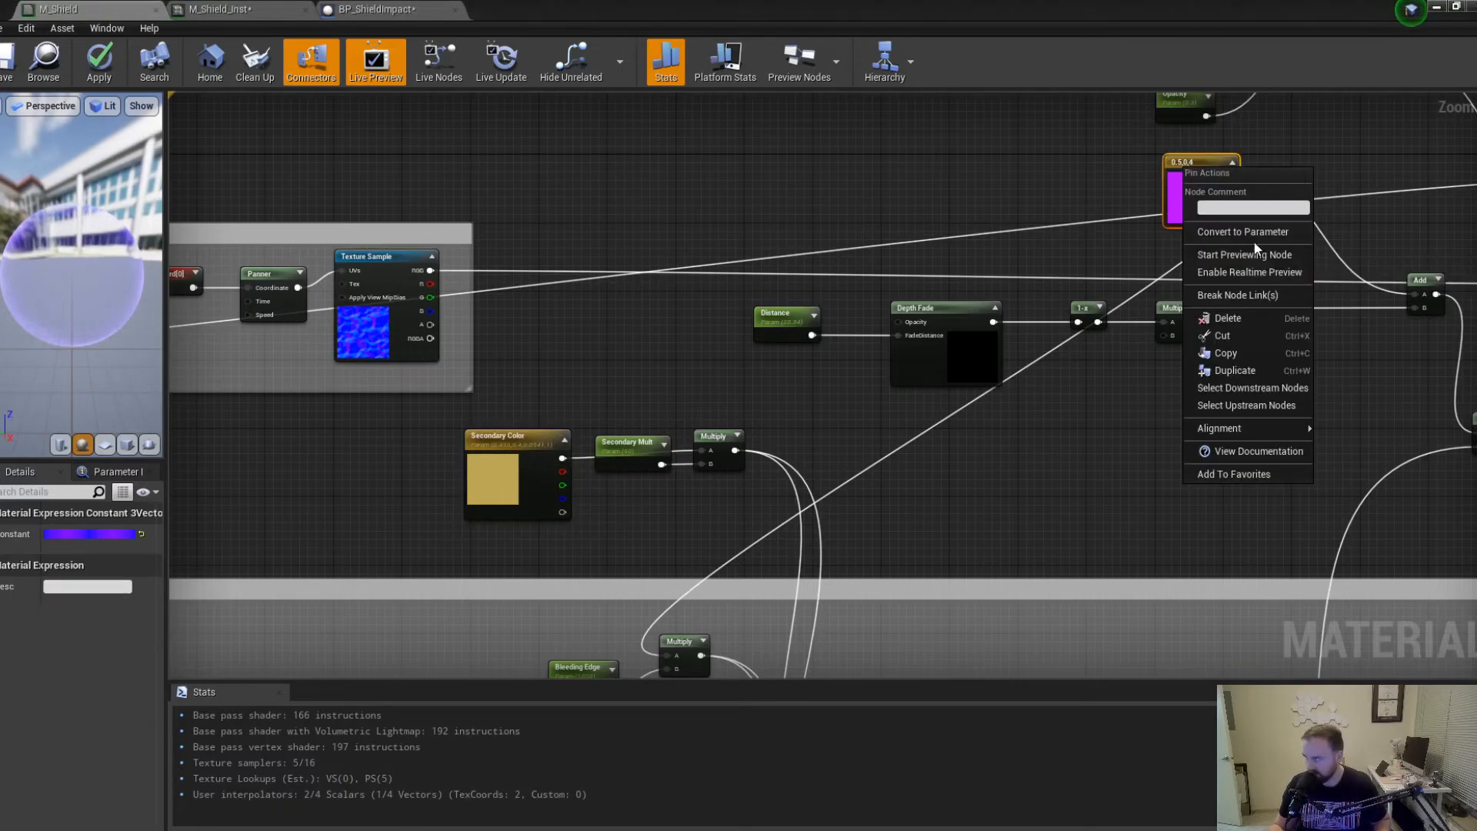
{"action": "left_click", "coordinate": [1235, 232]}
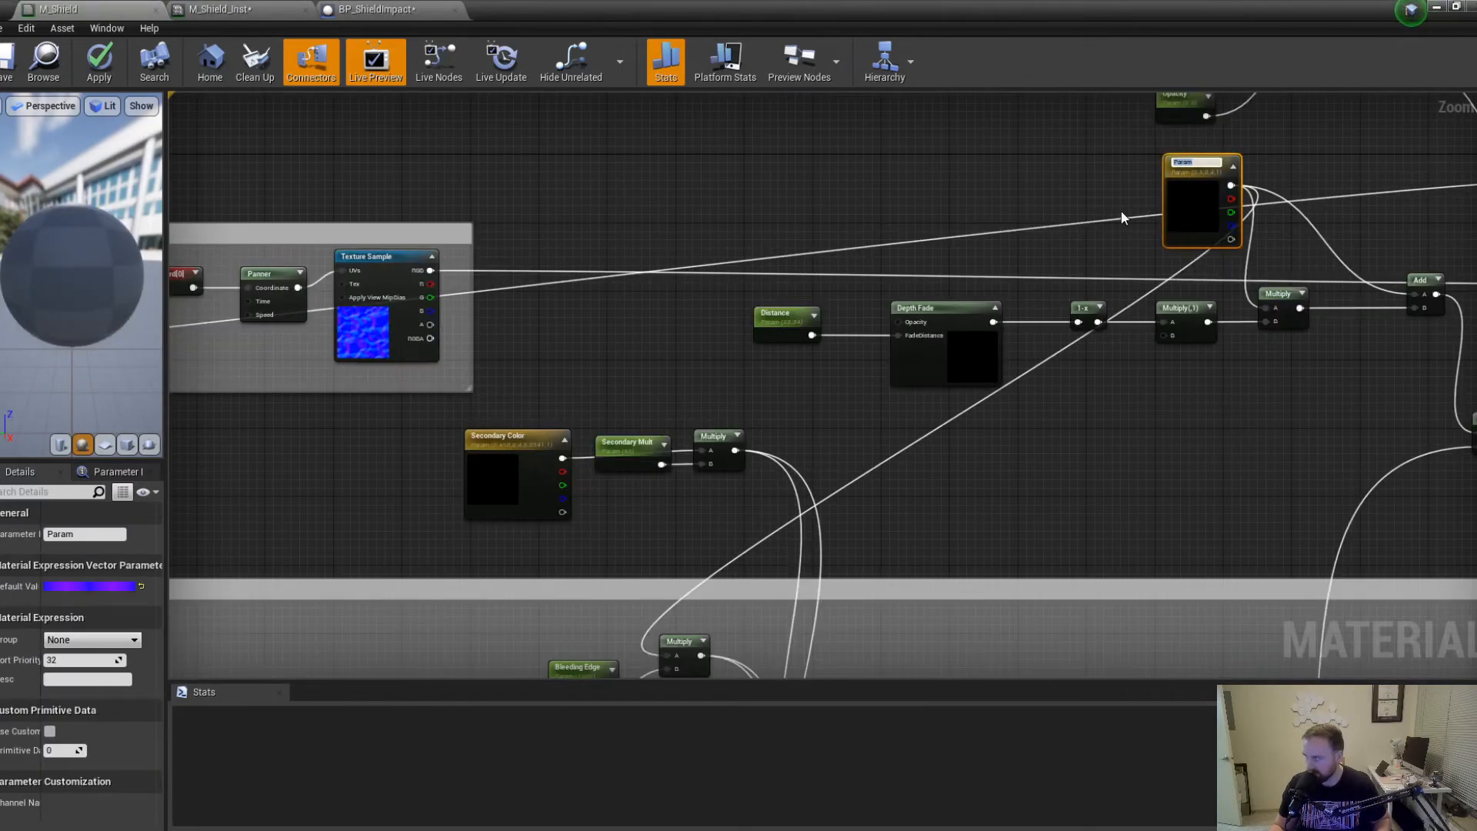
{"action": "type", "text": "Pr"}
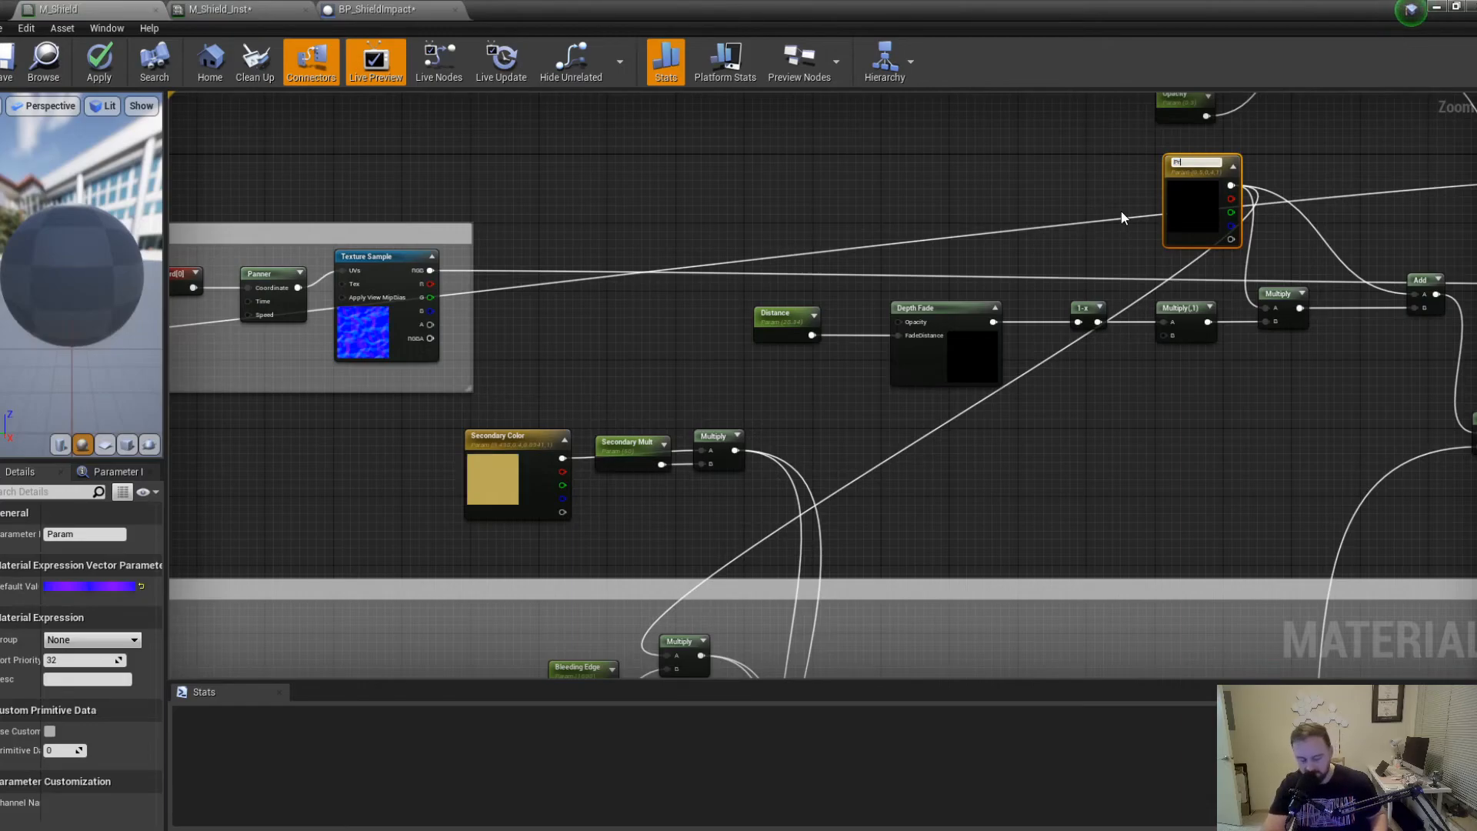
{"action": "type", "text": "imary Color"}
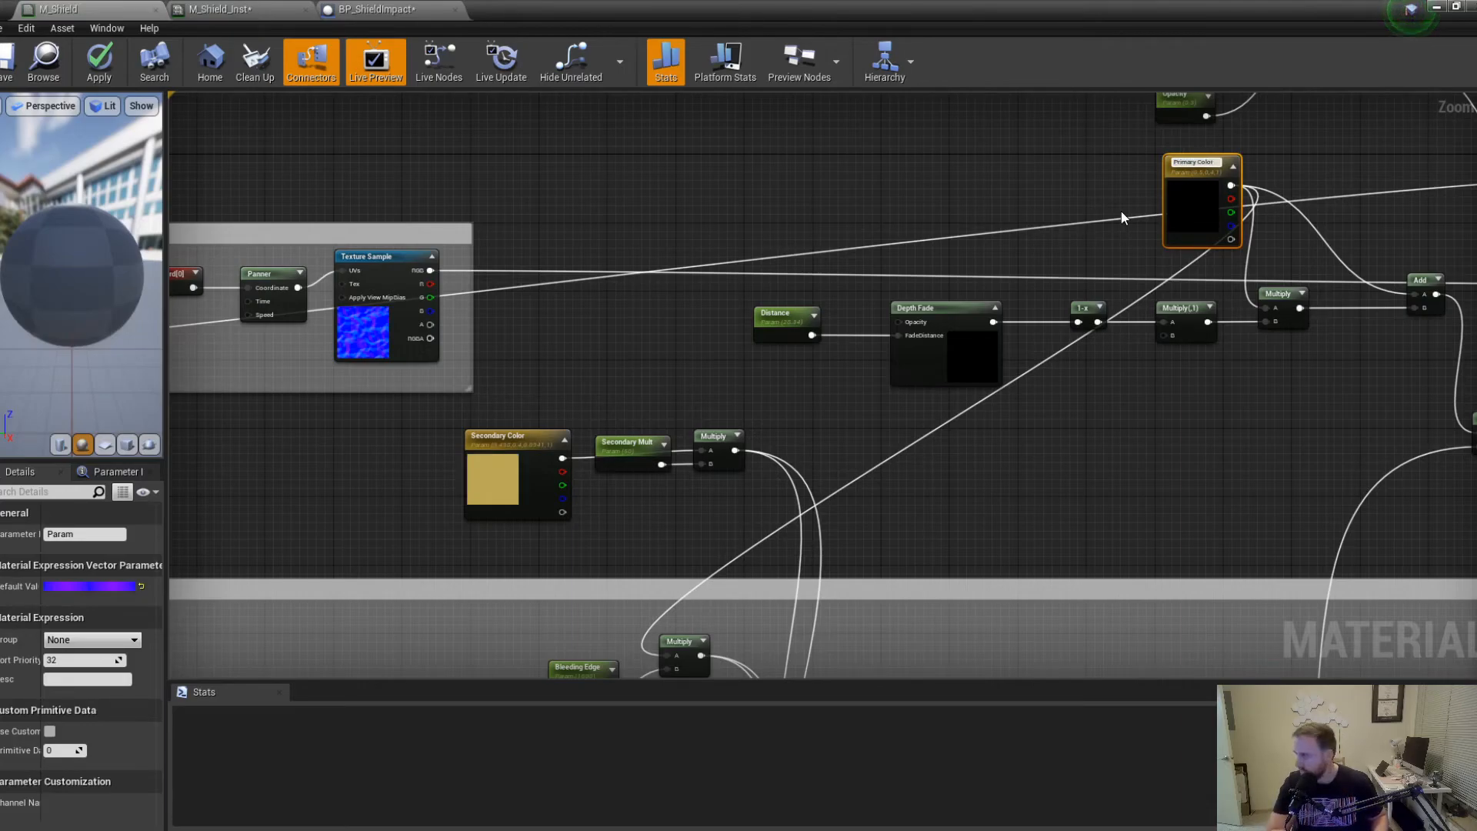
{"action": "key", "text": "Return"}
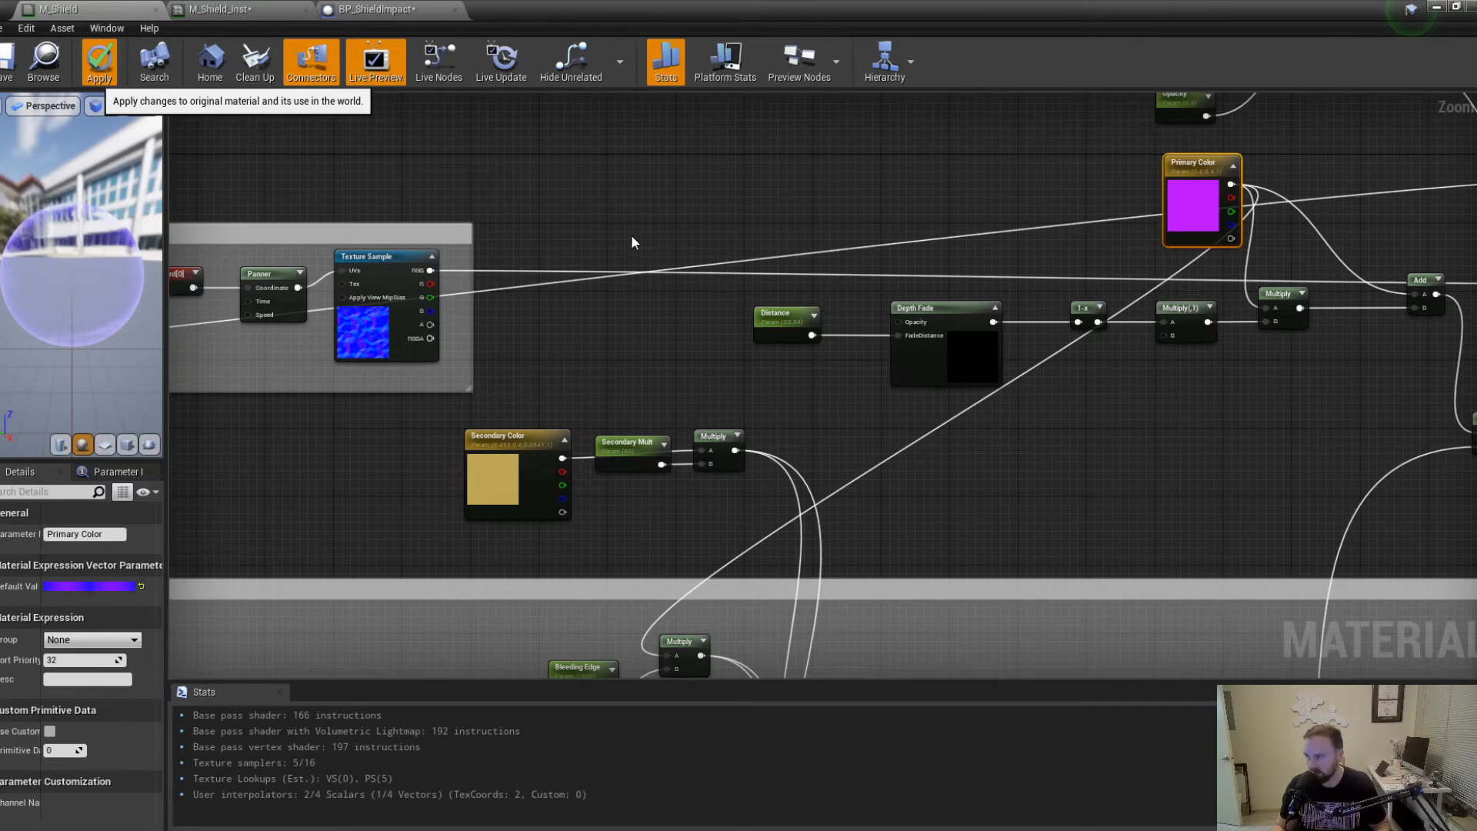
Enable the Primary Color and Secondary Color parameters in M_Shield_Inst for overriding.
{"action": "left_click", "coordinate": [254, 9]}
{"action": "left_click", "coordinate": [365, 10]}
{"action": "left_click", "coordinate": [260, 6]}
{"action": "left_click", "coordinate": [1076, 315]}
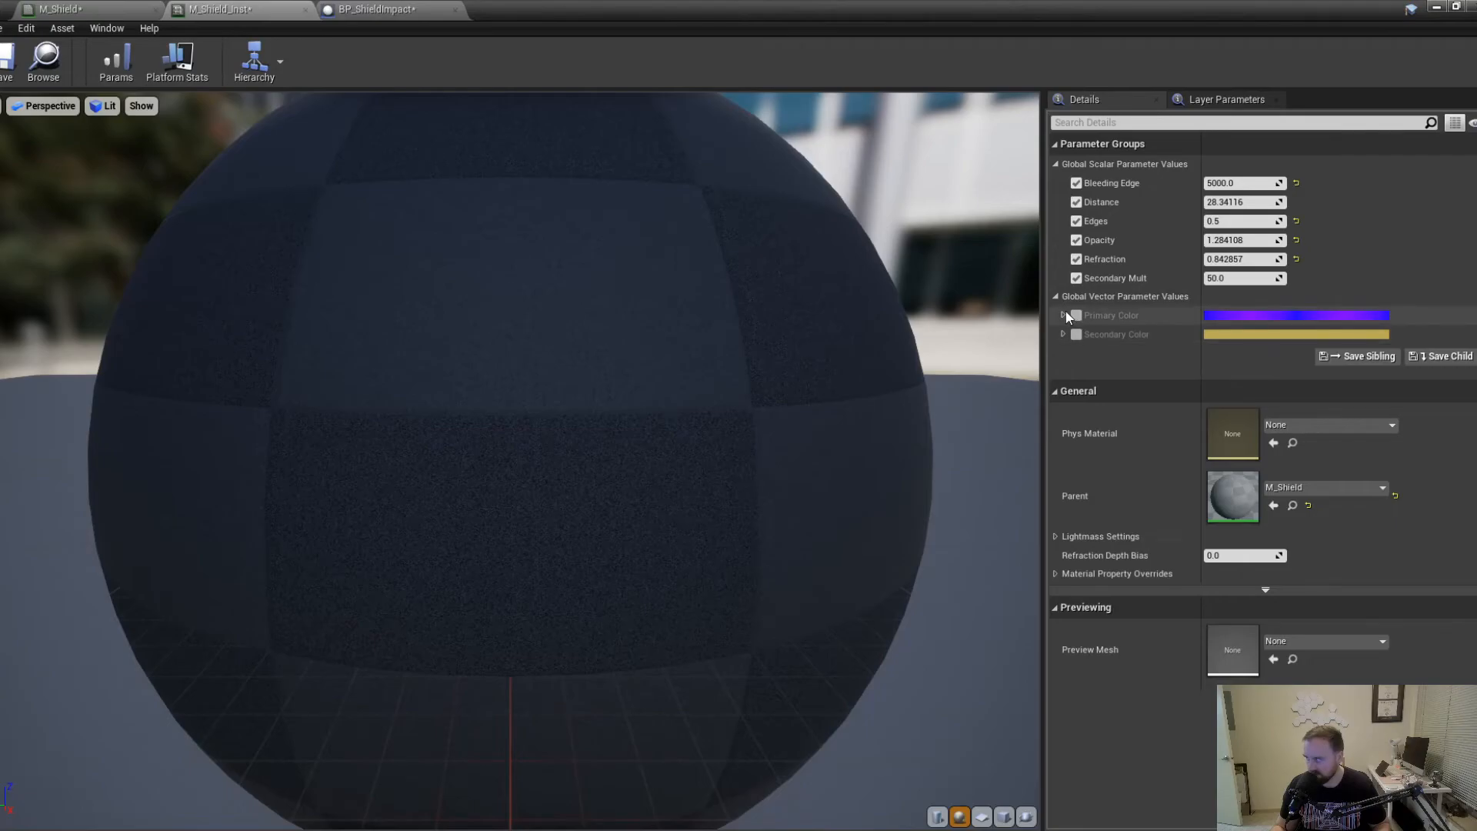
{"action": "left_click", "coordinate": [1077, 334]}
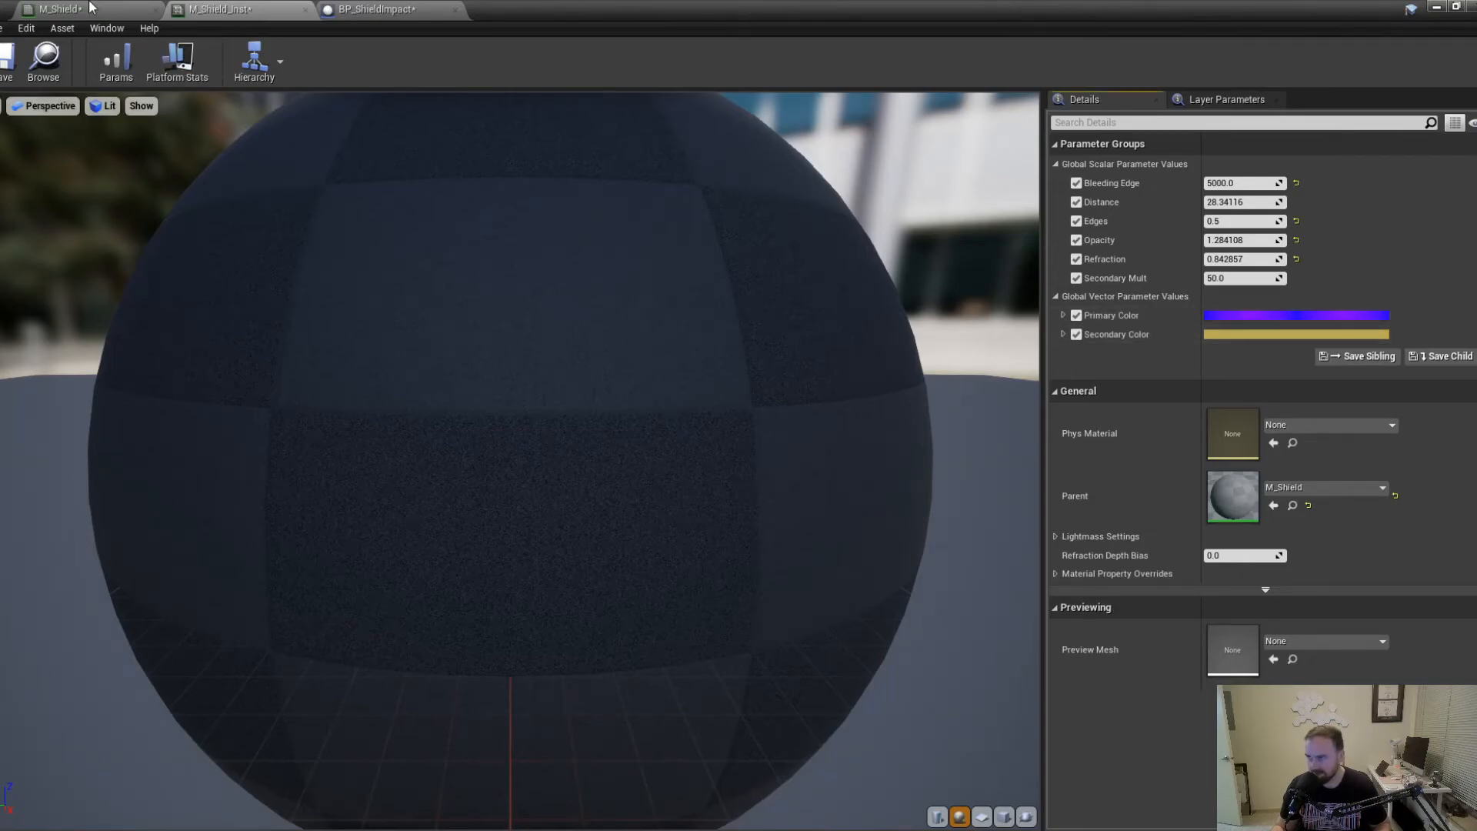
Move the Bleeding Edge parameter and its Multiply node in M_Shield out of the Impact comment into the space above it.
{"action": "left_click", "coordinate": [61, 9]}
{"action": "scroll", "coordinate": [674, 351], "scroll_direction": "down", "scroll_amount": 2}
{"action": "right_click_drag", "start_coordinate": [775, 390], "coordinate": [445, 462]}
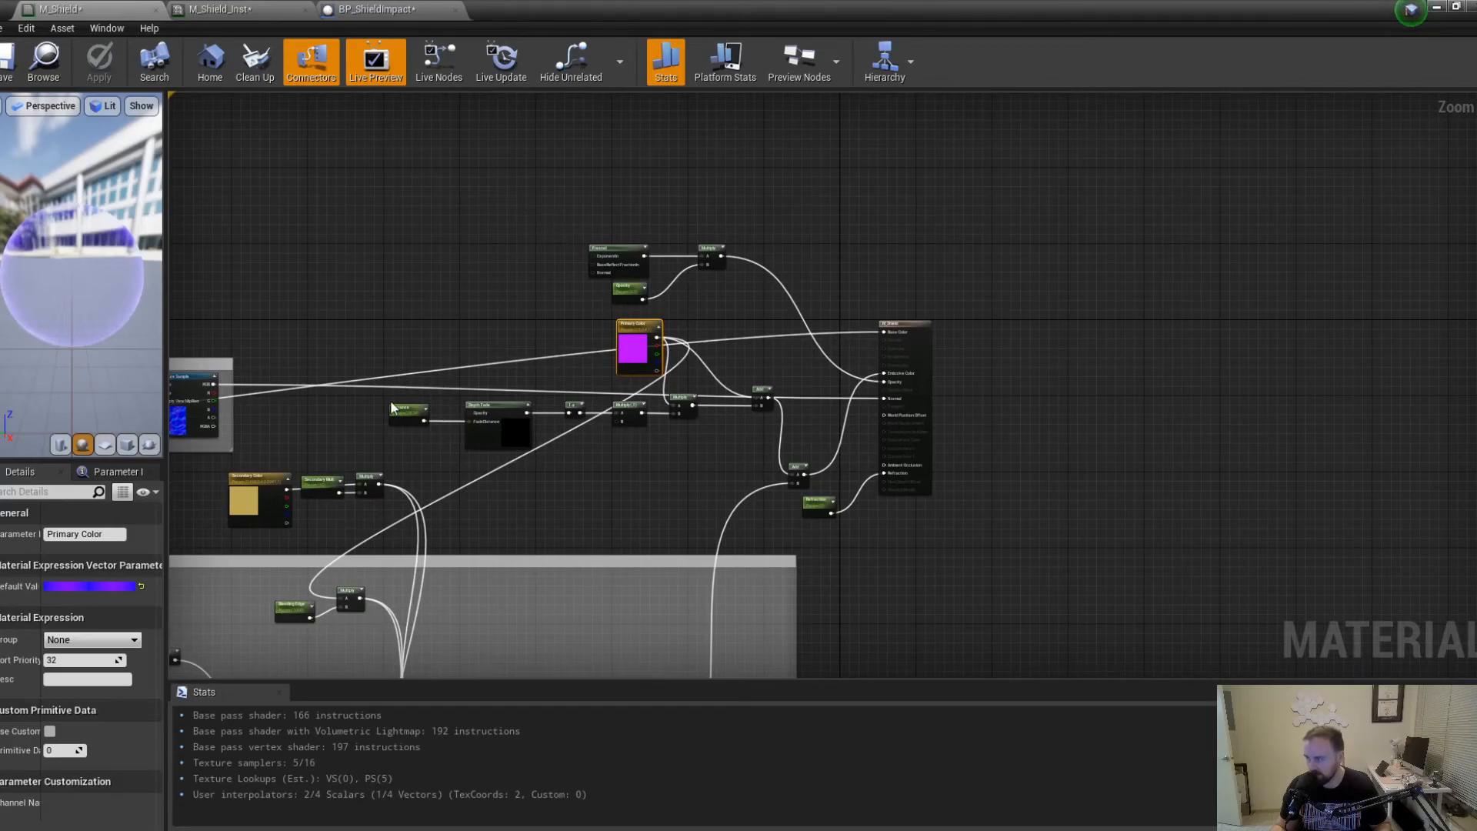
{"action": "right_click_drag", "start_coordinate": [345, 588], "coordinate": [483, 423]}
{"action": "left_click_drag", "start_coordinate": [408, 422], "coordinate": [655, 321]}
{"action": "right_click_drag", "start_coordinate": [655, 322], "coordinate": [507, 410]}
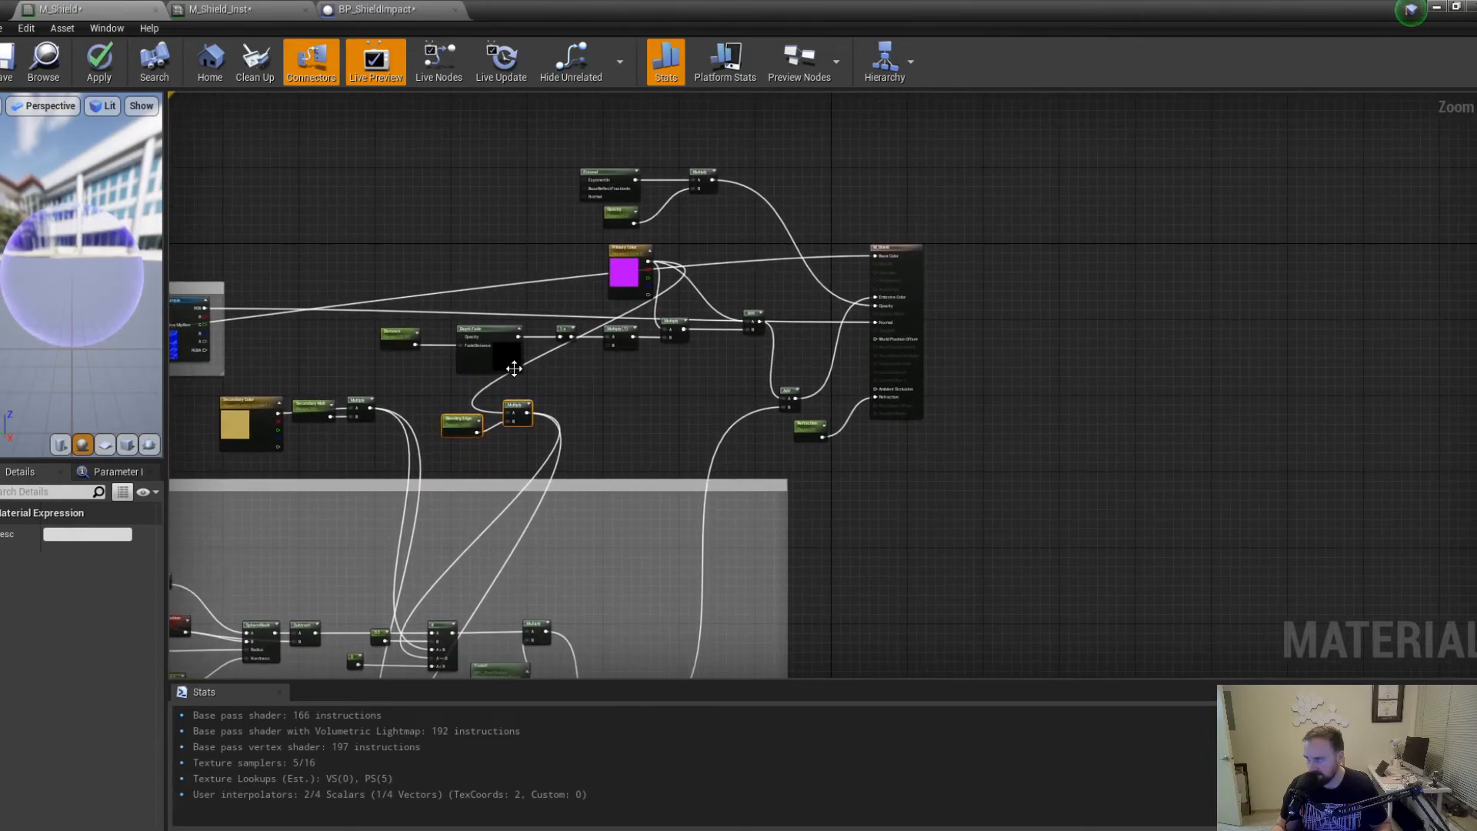
Gather the Primary Color and Secondary Color nodes with their multipliers into two straightened rows between the depth fade nodes and the Impact comment.
{"action": "left_click_drag", "start_coordinate": [633, 274], "coordinate": [352, 477]}
{"action": "left_click_drag", "start_coordinate": [213, 384], "coordinate": [531, 437]}
{"action": "left_click_drag", "start_coordinate": [585, 488], "coordinate": [590, 558]}
{"action": "right_click_drag", "start_coordinate": [557, 478], "coordinate": [955, 431]}
{"action": "left_click_drag", "start_coordinate": [599, 350], "coordinate": [879, 432]}
{"action": "left_click_drag", "start_coordinate": [791, 386], "coordinate": [871, 472]}
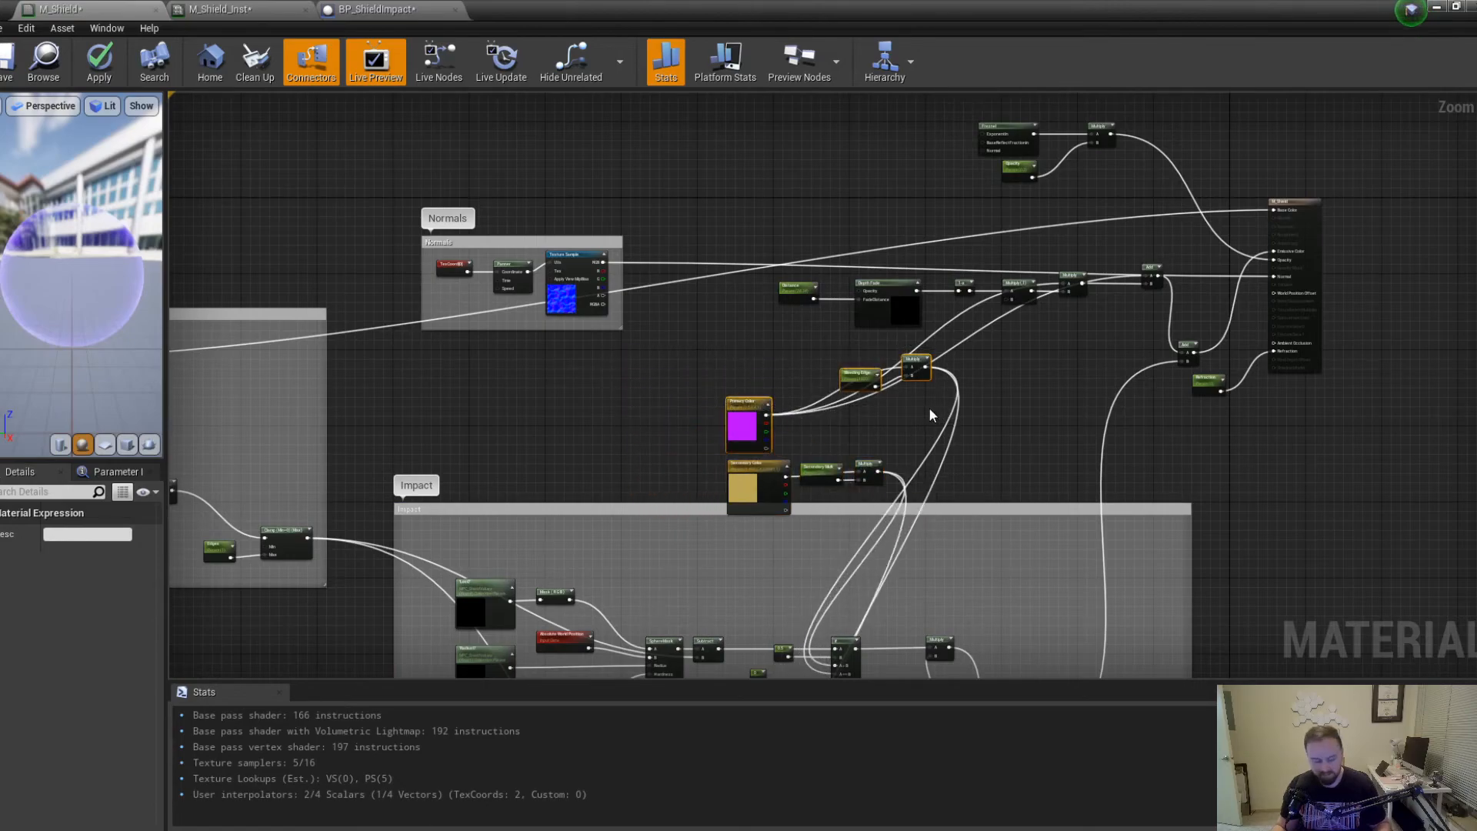
{"action": "key", "text": "q"}
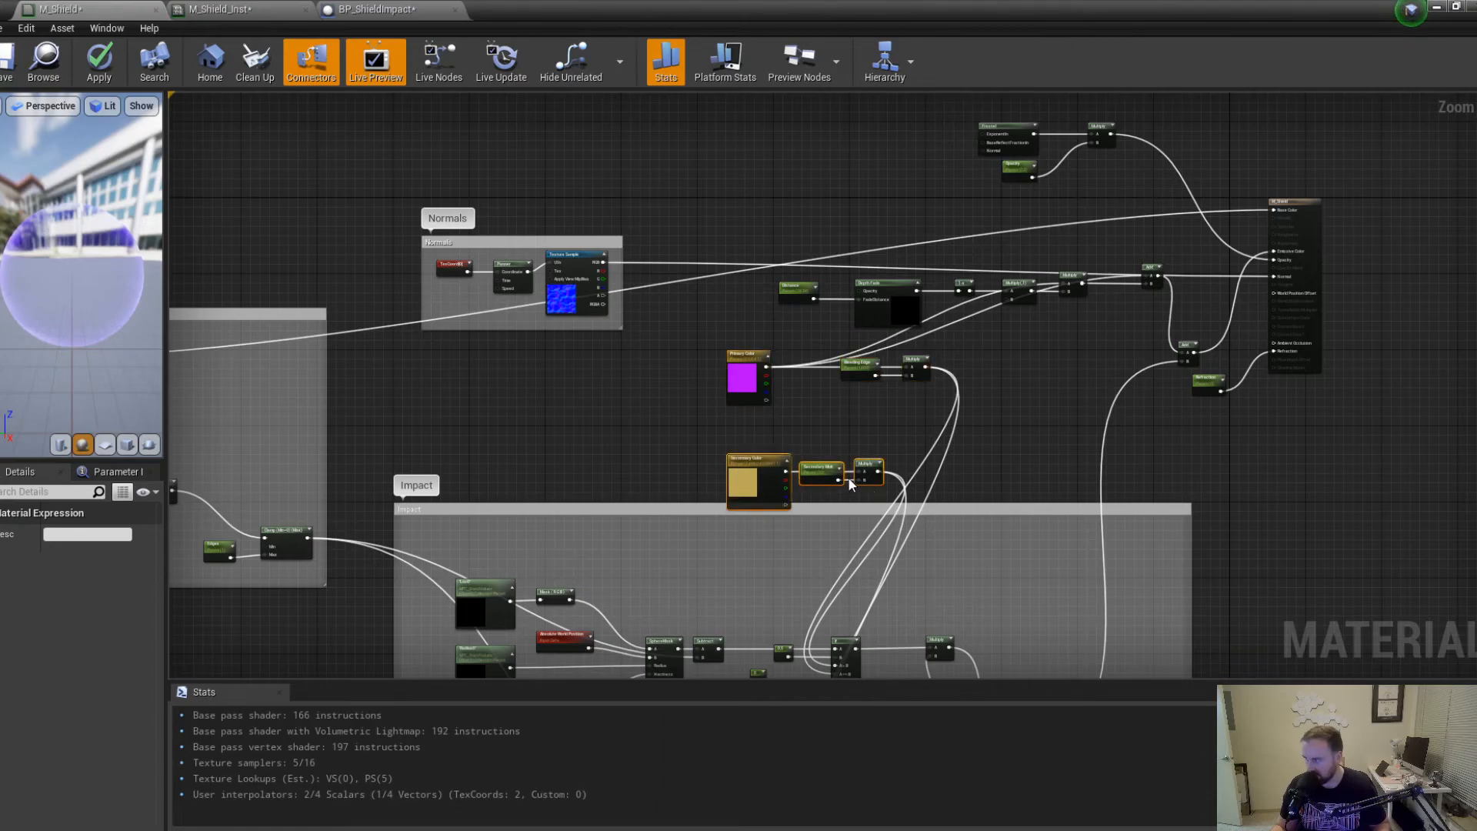
{"action": "left_click_drag", "start_coordinate": [766, 481], "coordinate": [765, 437]}
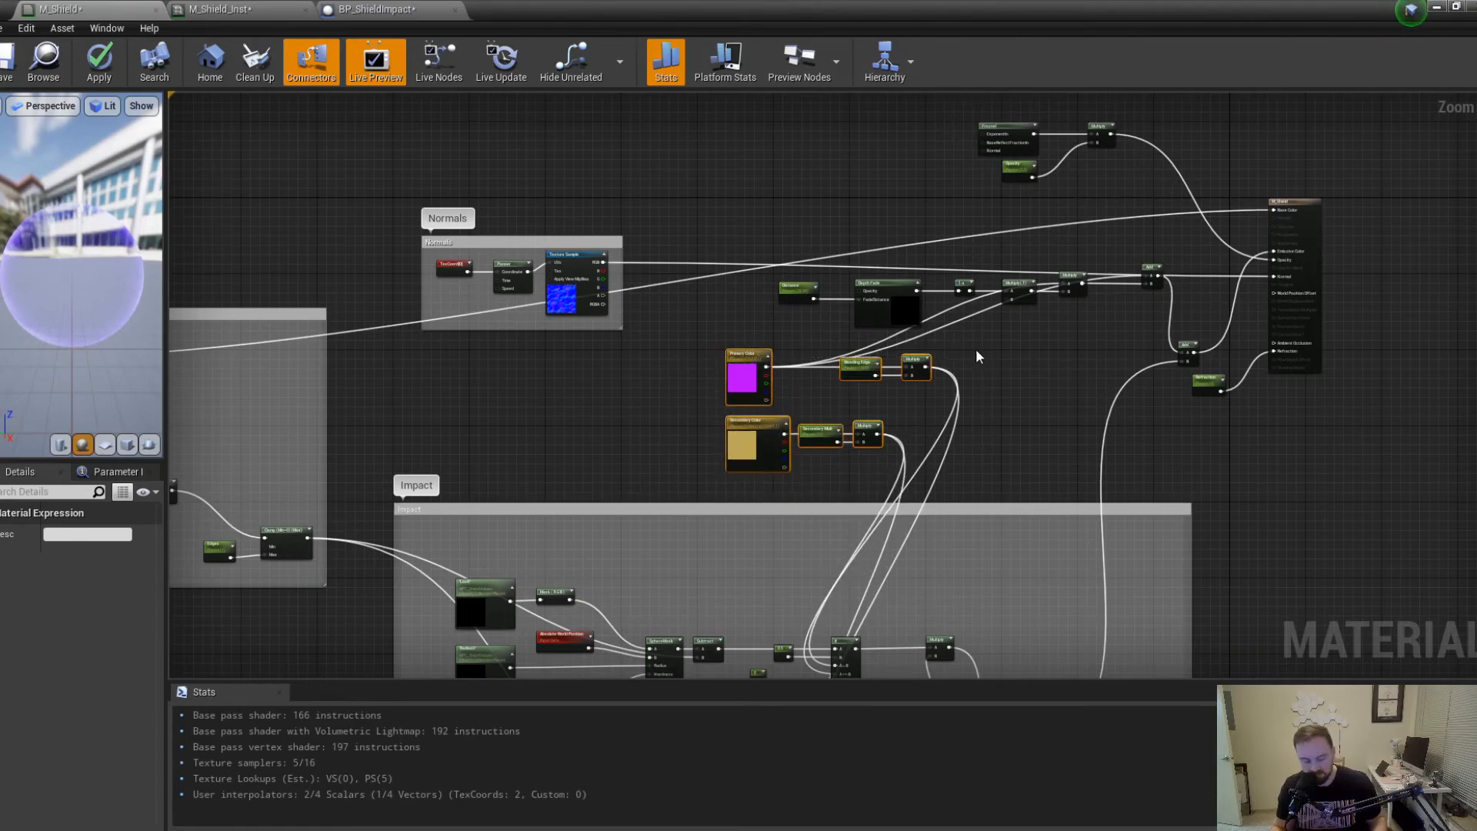
Wrap the color nodes in a comment named Color and the Fresnel opacity nodes in a comment named Opacity.
{"action": "key", "text": "c"}
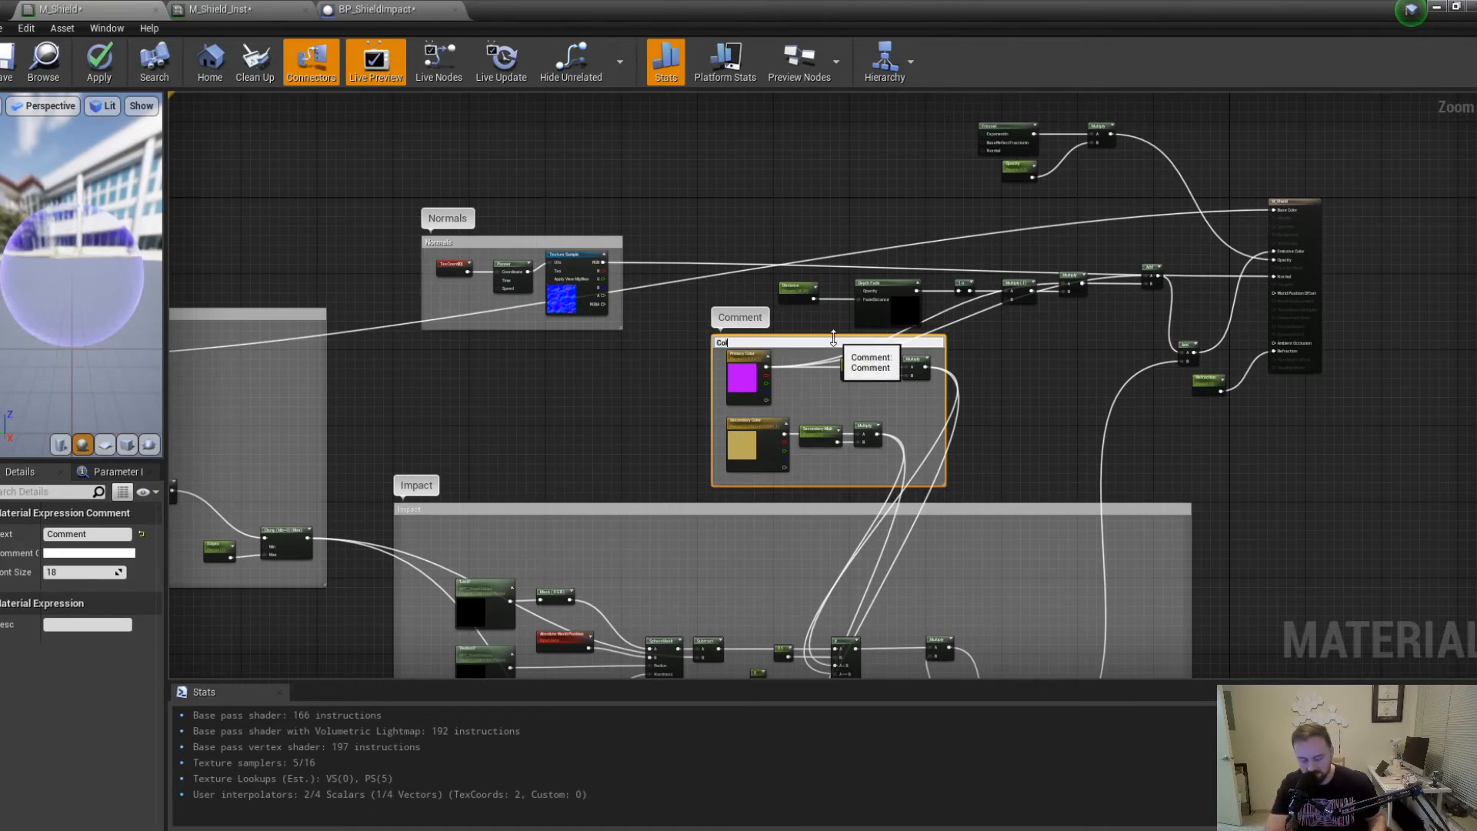
{"action": "left_click_drag", "start_coordinate": [975, 90], "coordinate": [1129, 195]}
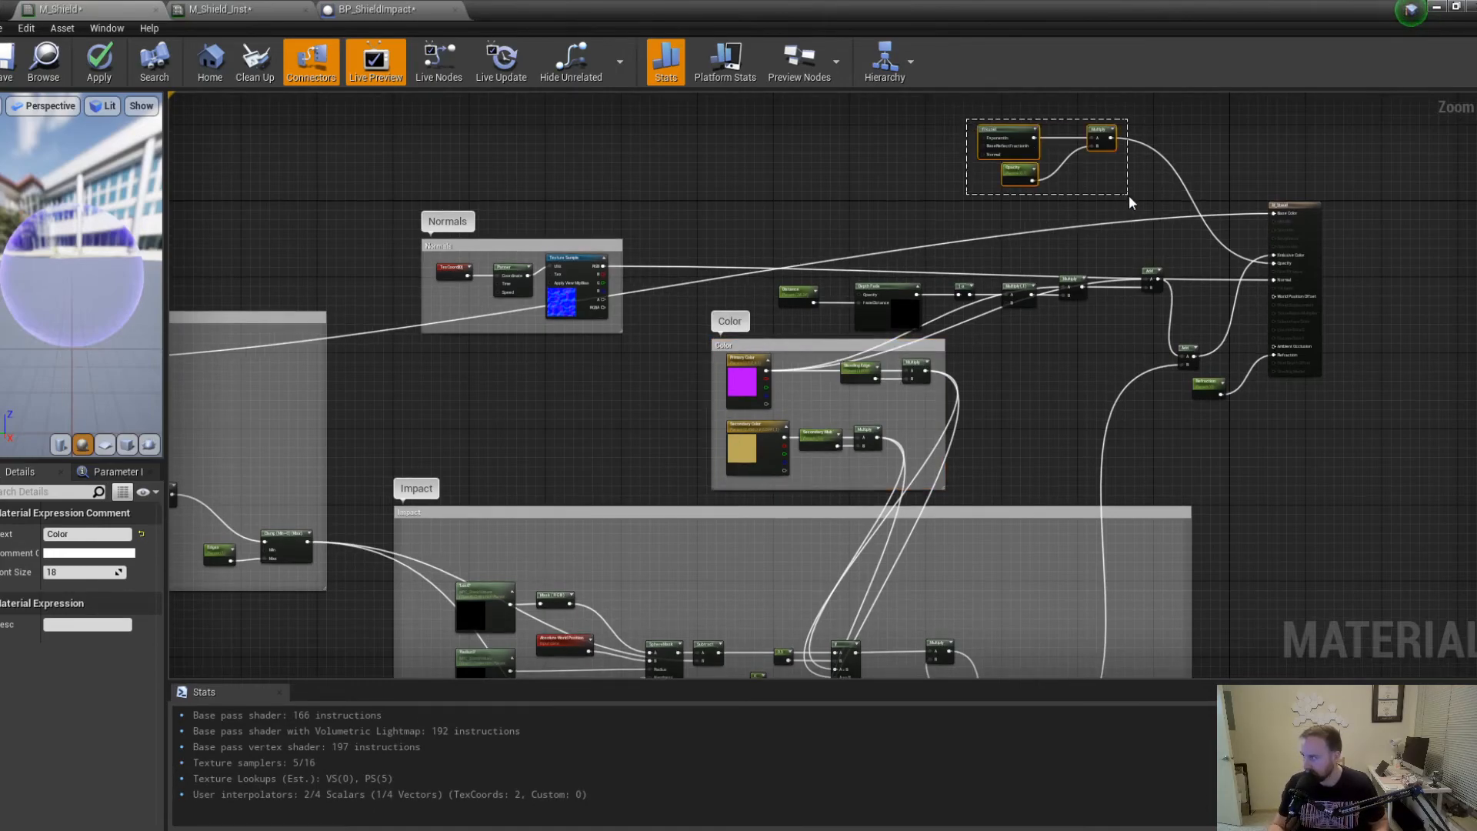
{"action": "type", "text": "c"}
{"action": "type", "text": "Opacit"}
{"action": "type", "text": "y"}
{"action": "key", "text": "Return"}
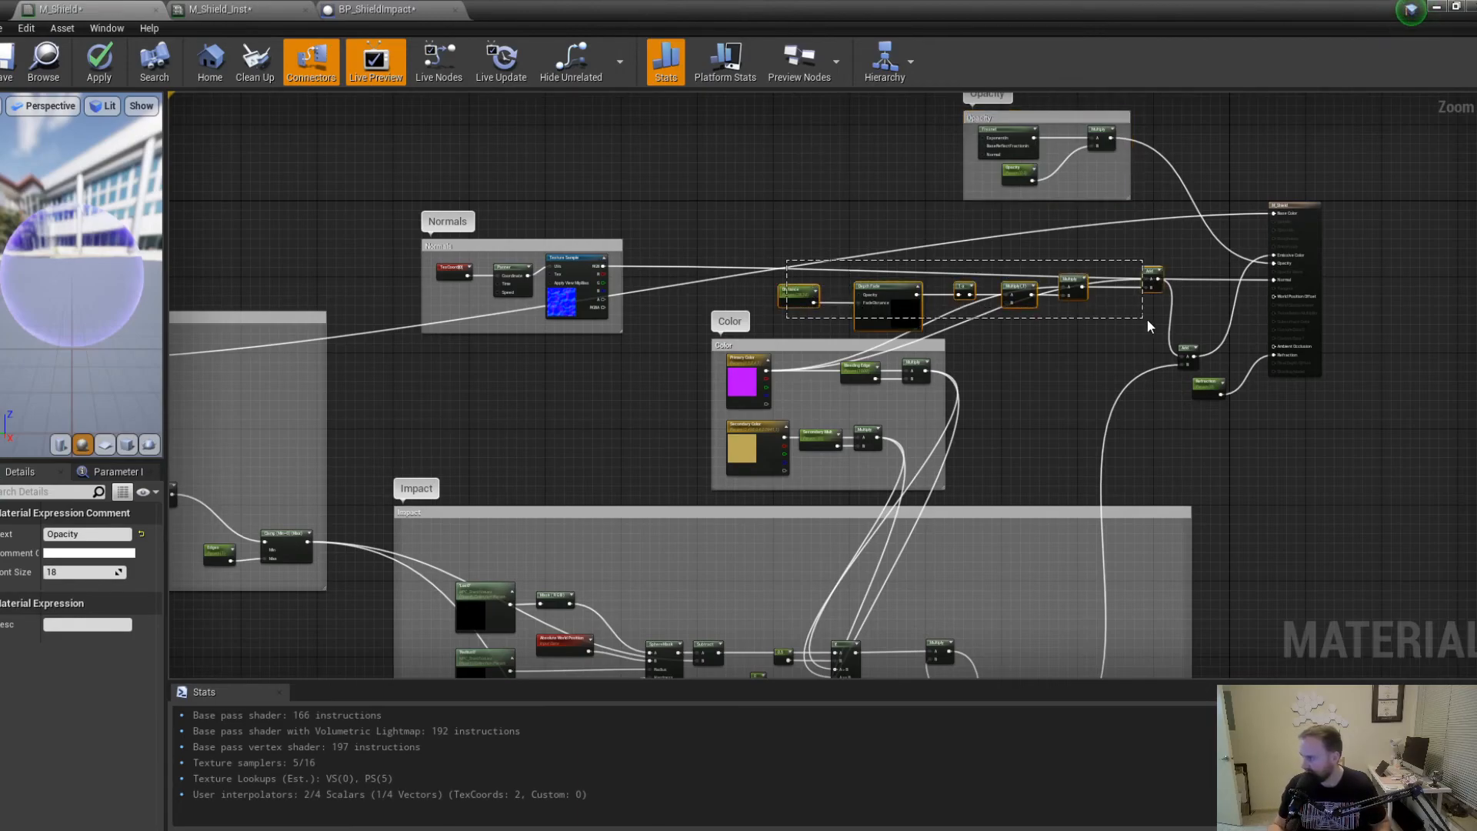
Wrap the depth fade nodes in a comment named Depth Fade and move it up clear of the Color comment.
{"action": "left_click_drag", "start_coordinate": [1147, 327], "coordinate": [1174, 323]}
{"action": "key", "text": "c"}
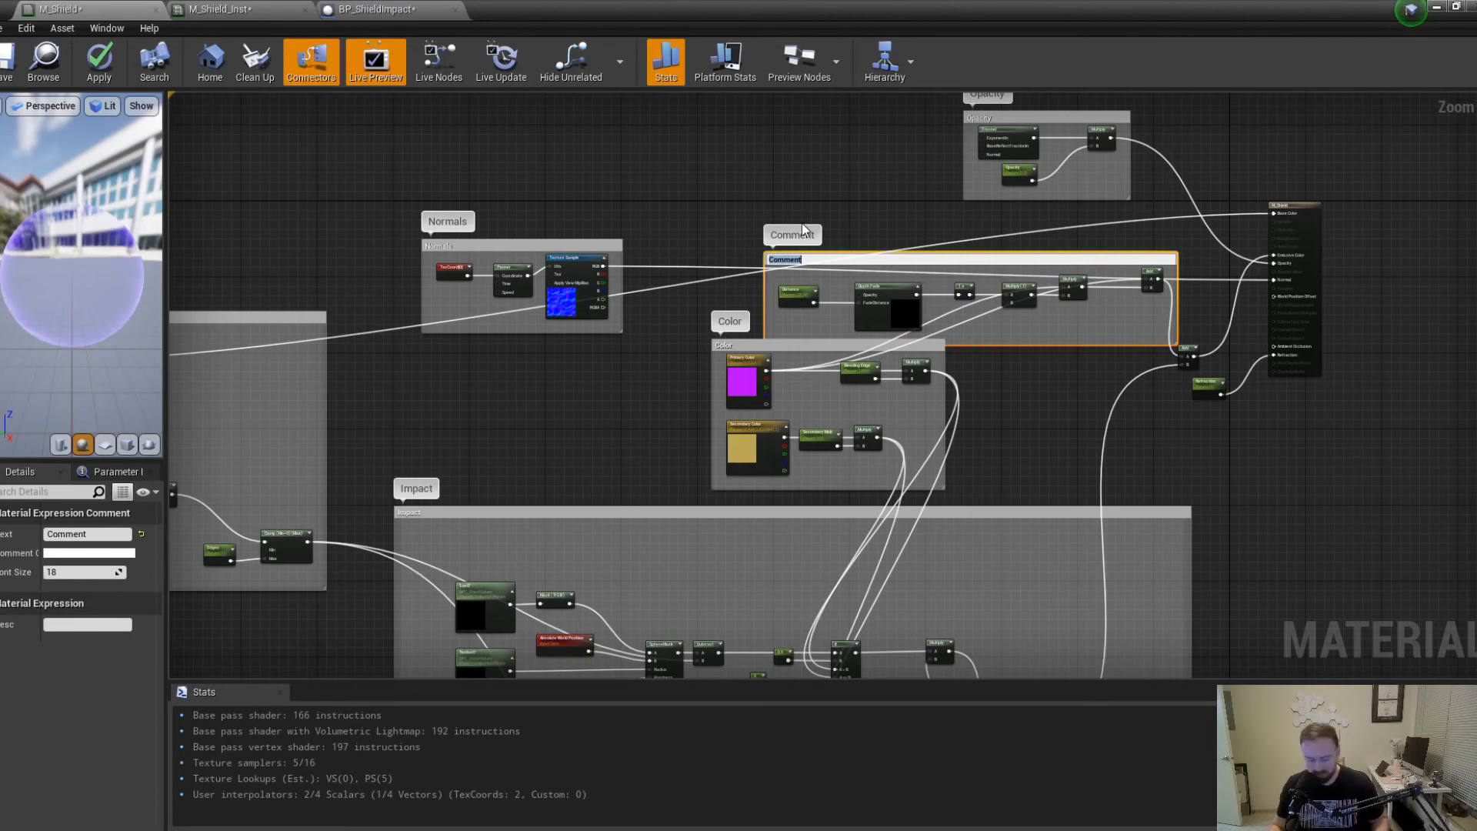
{"action": "type", "text": "Depth Fade"}
{"action": "key", "text": "Return"}
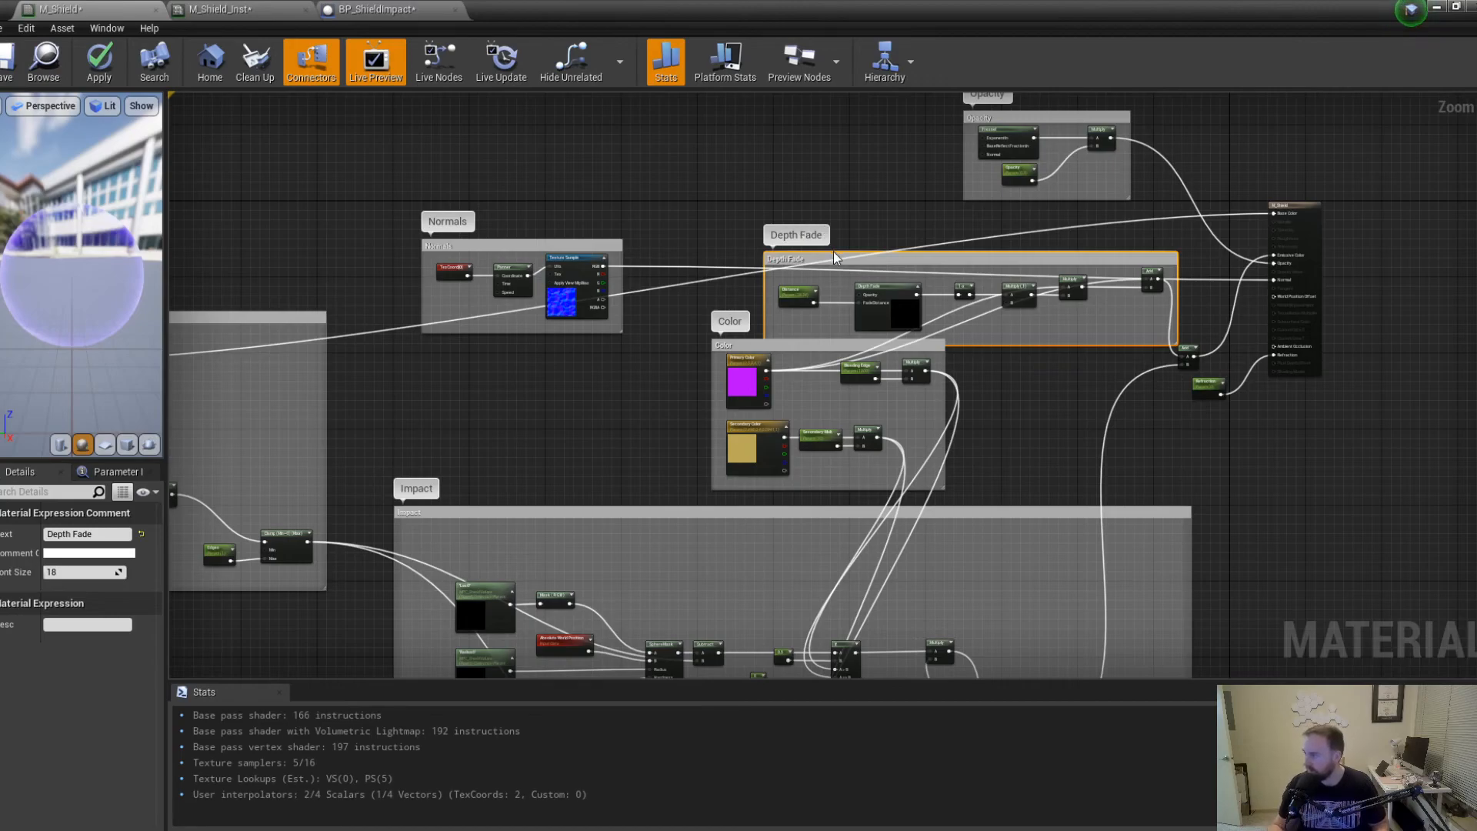
{"action": "left_click_drag", "start_coordinate": [844, 264], "coordinate": [836, 247]}
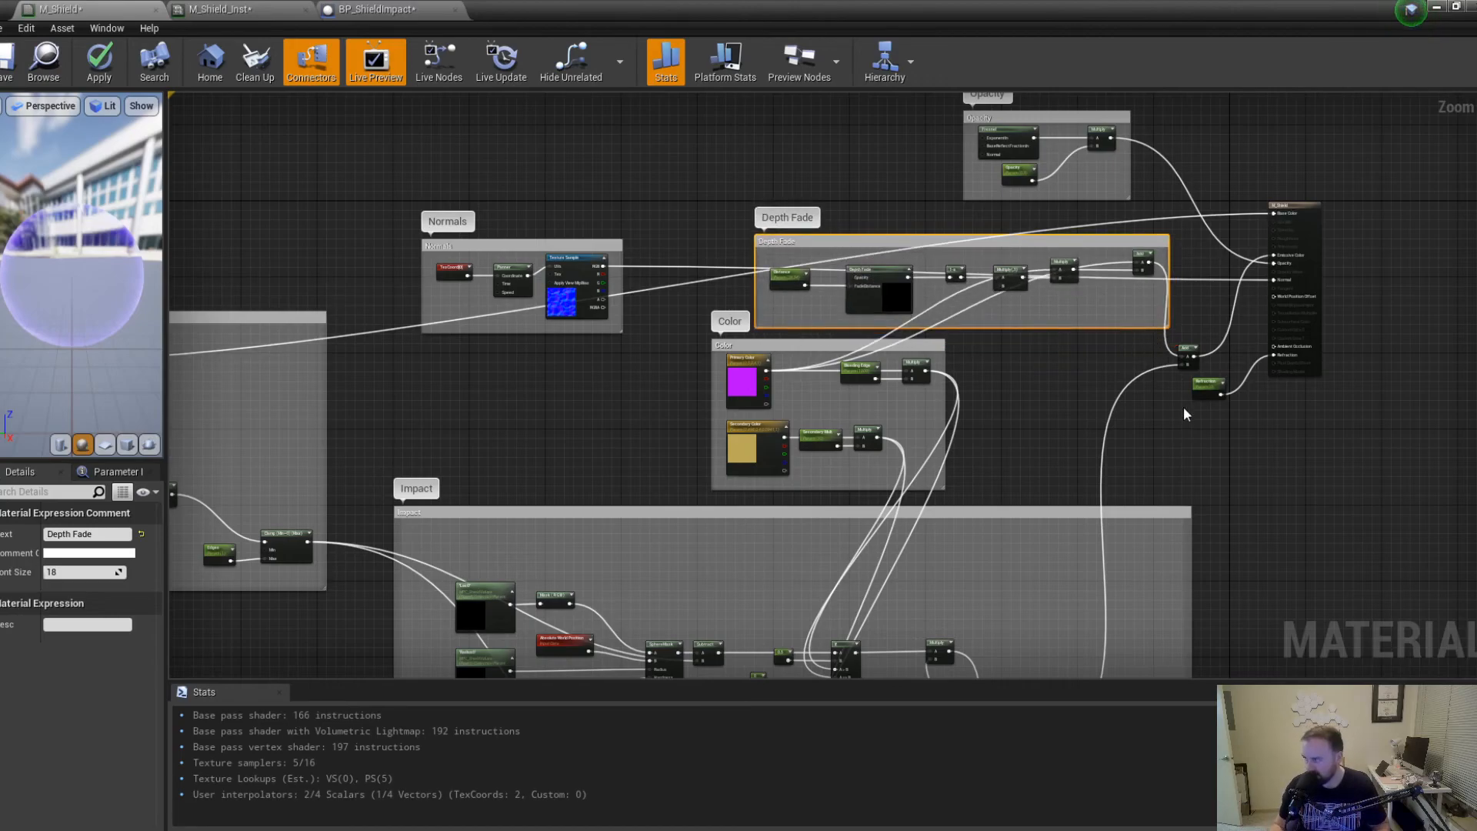
Move the Refraction parameter slightly lower beneath the Add node, check the organized graph, and save M_Shield.
{"action": "right_click_drag", "start_coordinate": [1147, 406], "coordinate": [879, 449]}
{"action": "left_click", "coordinate": [929, 461]}
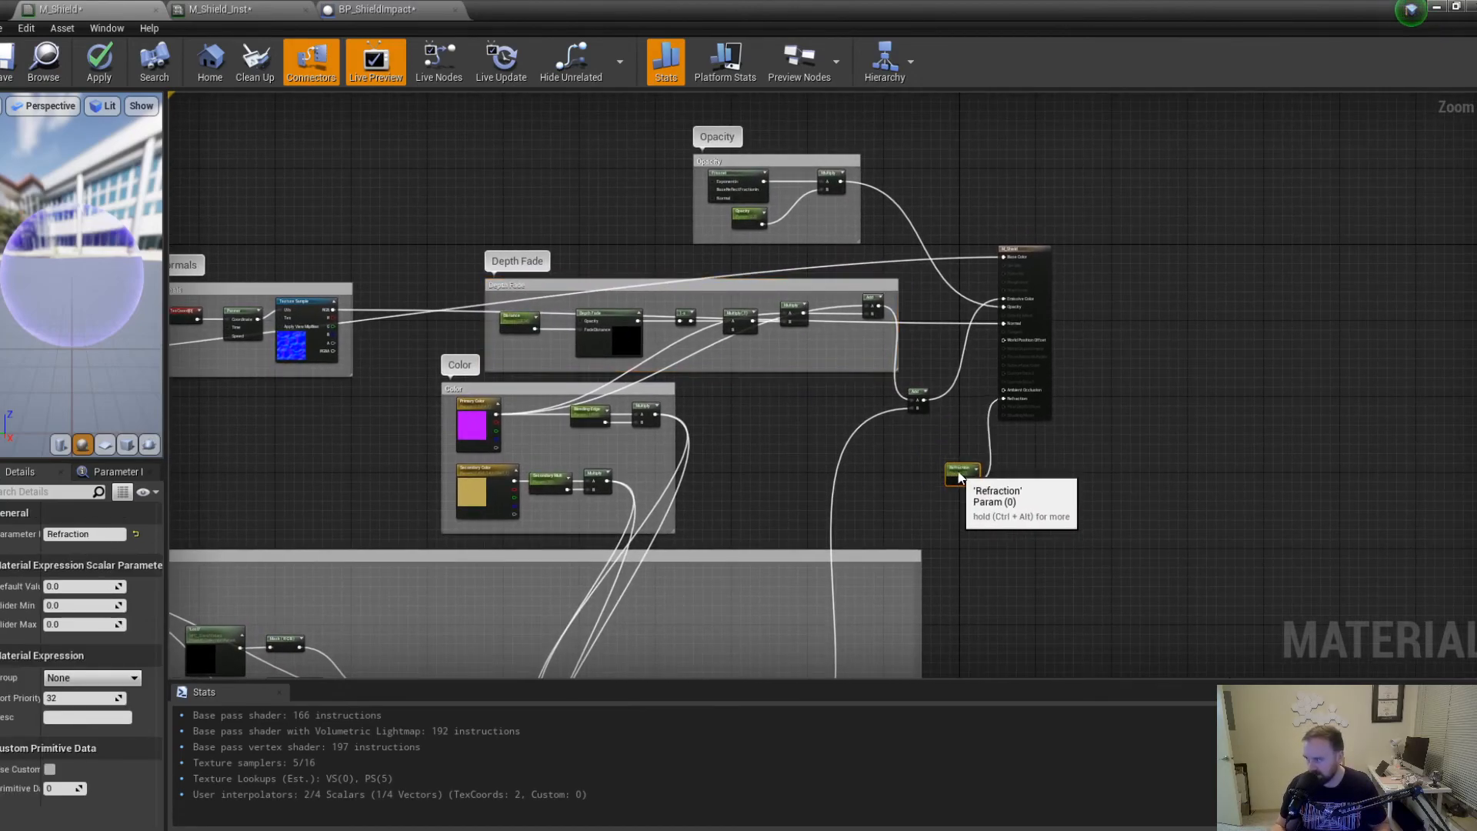
{"action": "right_click_drag", "start_coordinate": [737, 408], "coordinate": [824, 249]}
{"action": "scroll", "coordinate": [982, 418], "scroll_direction": "up", "scroll_amount": 3}
{"action": "scroll", "coordinate": [824, 249], "scroll_direction": "down", "scroll_amount": 4}
{"action": "right_click_drag", "start_coordinate": [808, 376], "coordinate": [943, 424]}
{"action": "mouse_move", "coordinate": [966, 337]}
{"action": "right_mouse_down"}
{"action": "mouse_move", "coordinate": [967, 422]}
{"action": "mouse_move", "coordinate": [947, 326]}
{"action": "right_mouse_up"}
{"action": "scroll", "coordinate": [967, 422], "scroll_direction": "down", "scroll_amount": 2}
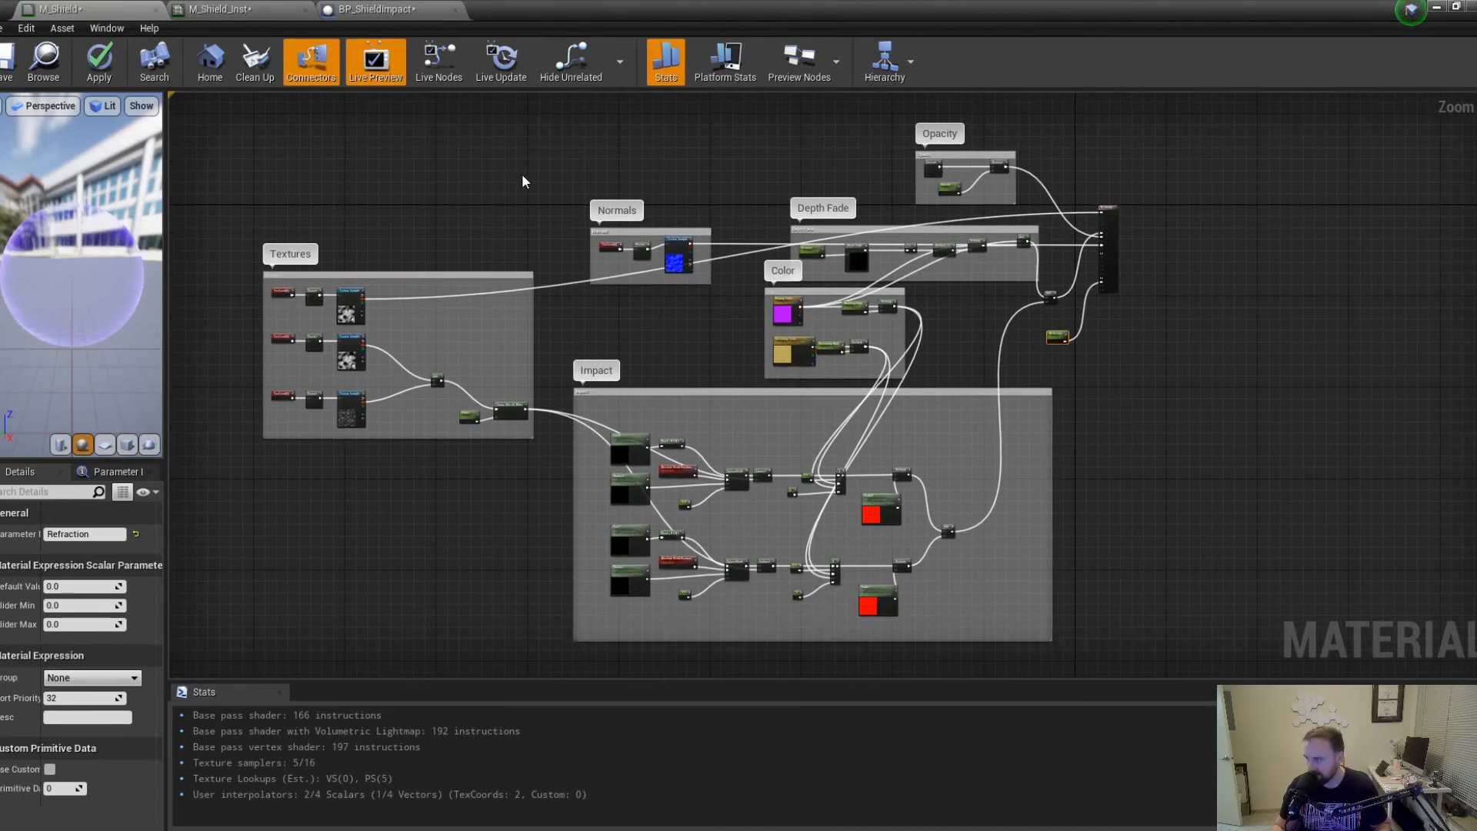
{"action": "left_click_drag", "start_coordinate": [539, 10], "coordinate": [724, 148]}
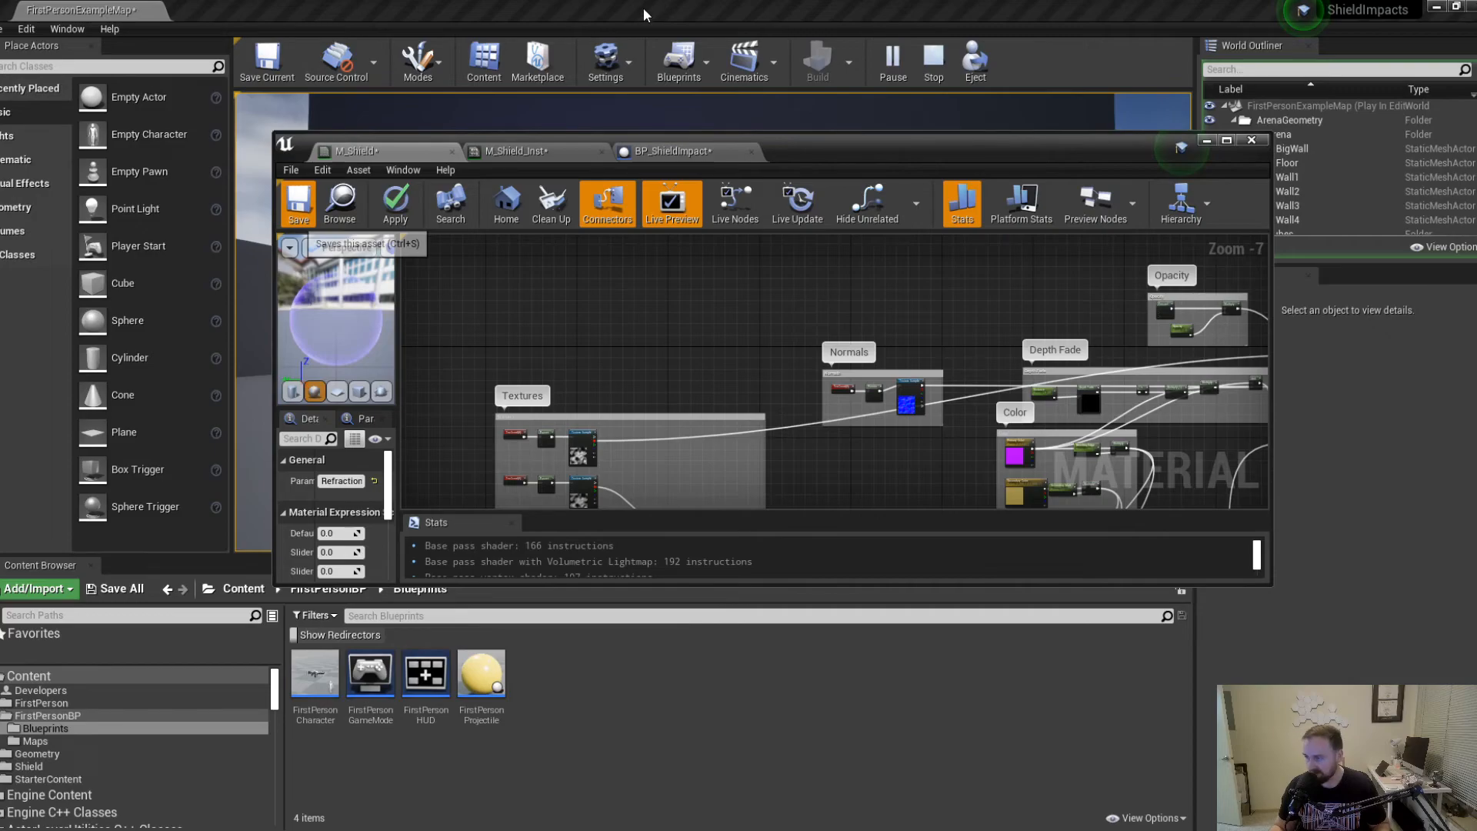
{"action": "key", "text": "ctrl+s"}
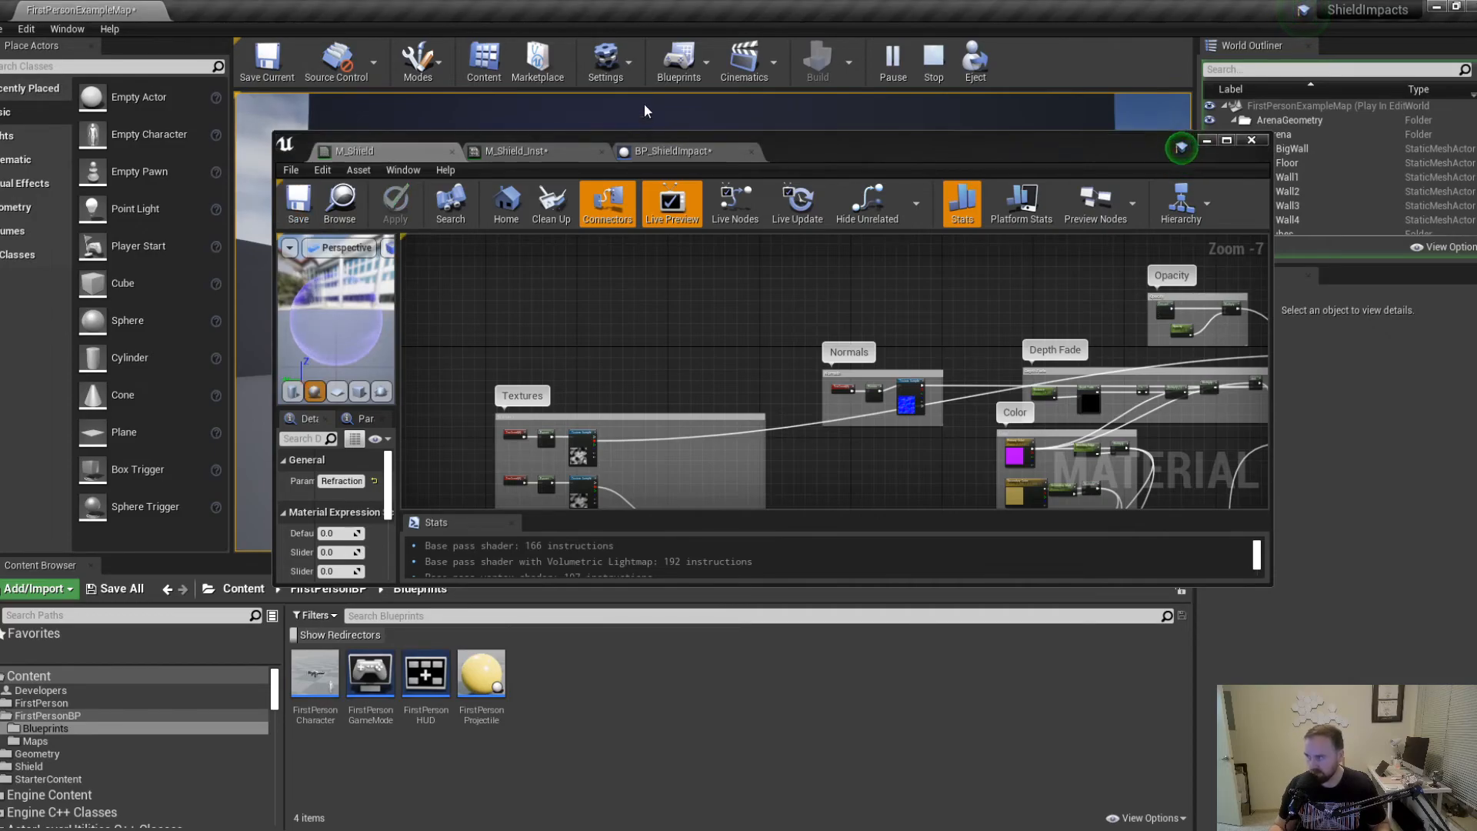
Fire repeatedly at the shield in the running level to inspect the impacts with the updated material.
{"action": "left_click_drag", "start_coordinate": [853, 139], "coordinate": [0, 224]}
{"action": "left_click", "coordinate": [718, 344]}
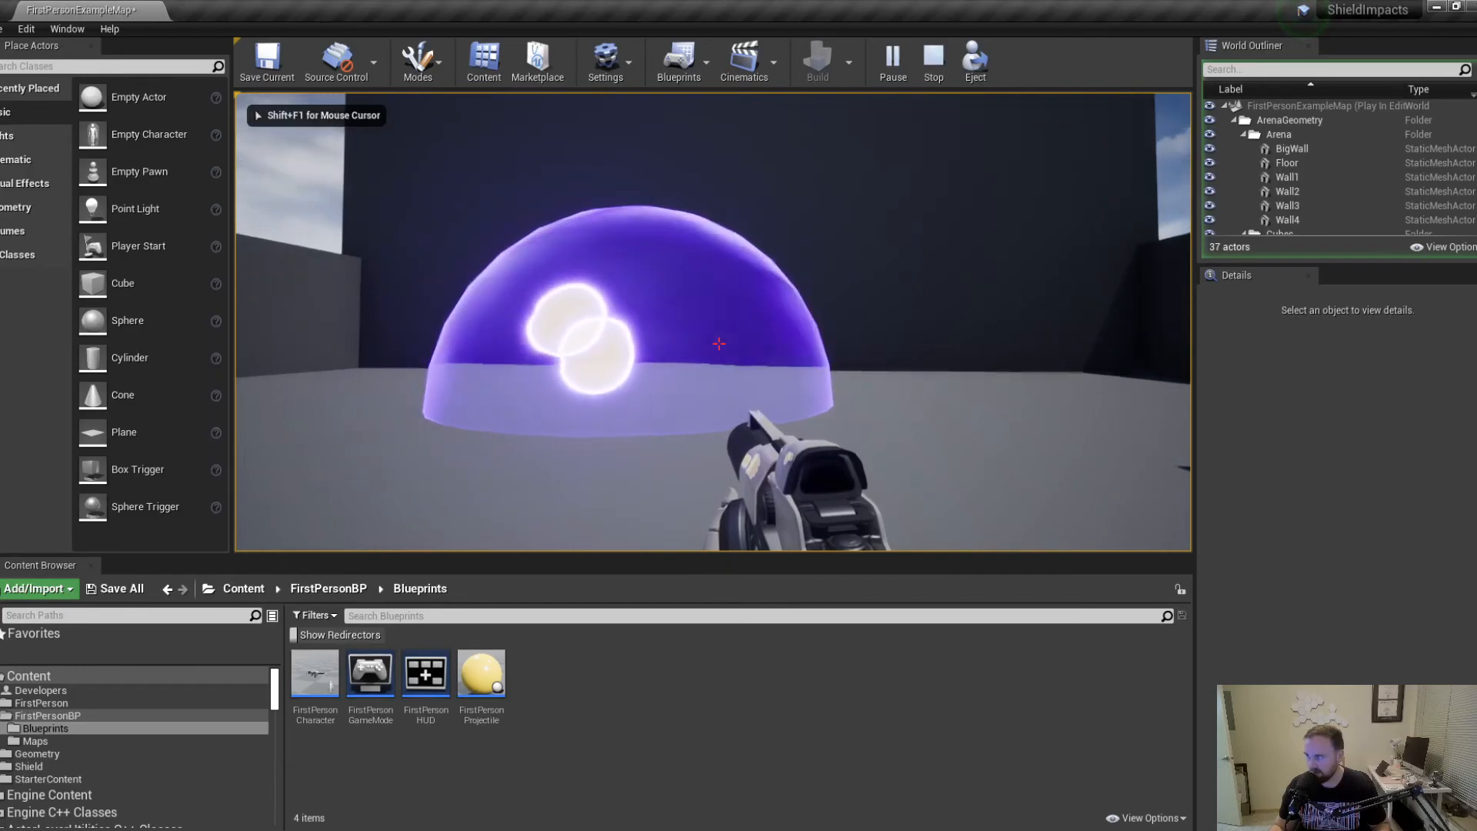
{"action": "left_click", "coordinate": [719, 344]}
{"action": "left_click", "coordinate": [719, 344]}
{"action": "left_click", "coordinate": [719, 344]}
{"action": "left_click", "coordinate": [718, 344]}
{"action": "left_click", "coordinate": [719, 344]}
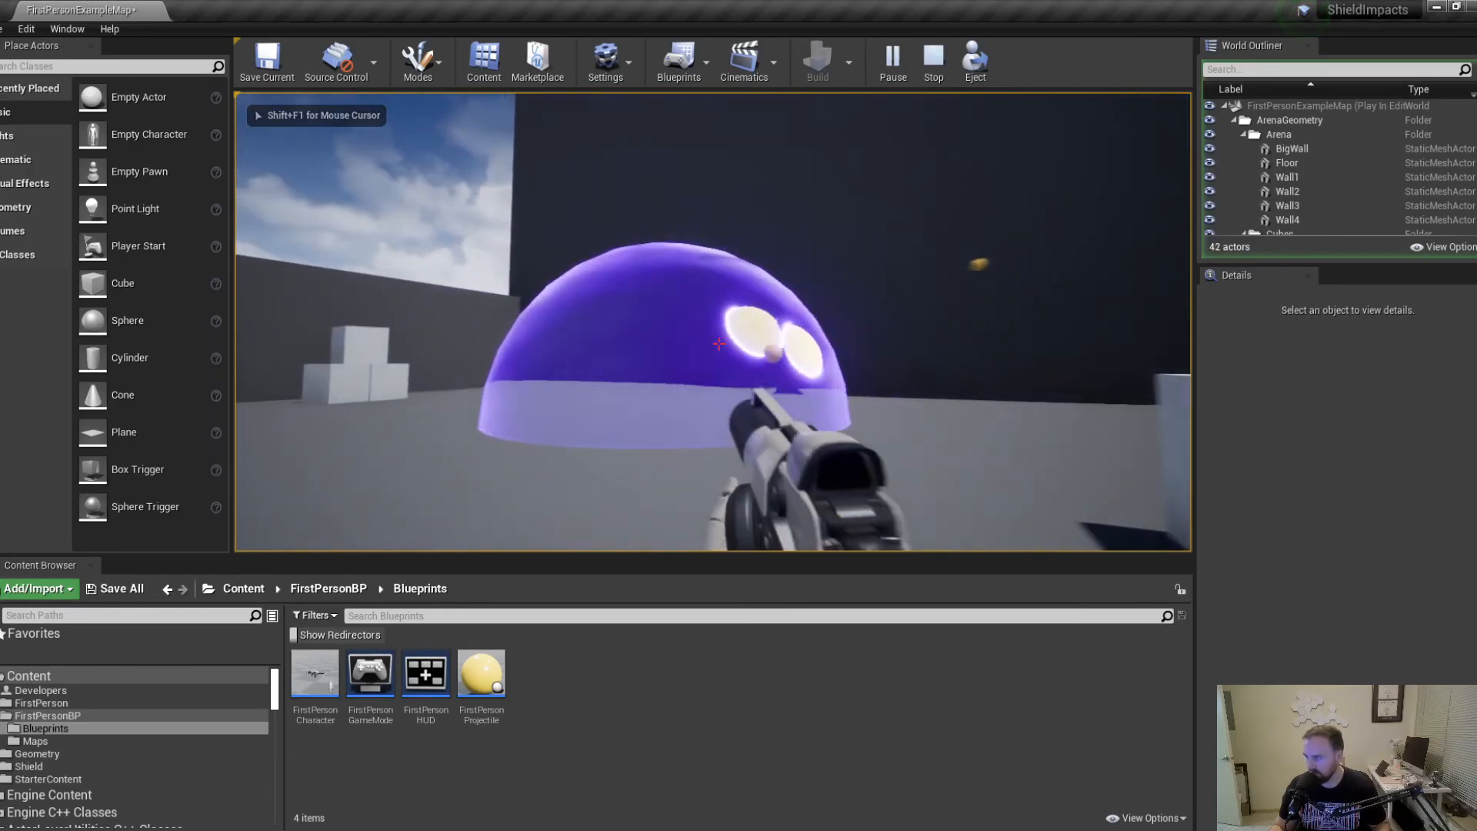
{"action": "left_click", "coordinate": [719, 344]}
{"action": "key", "text": "shift+F1"}
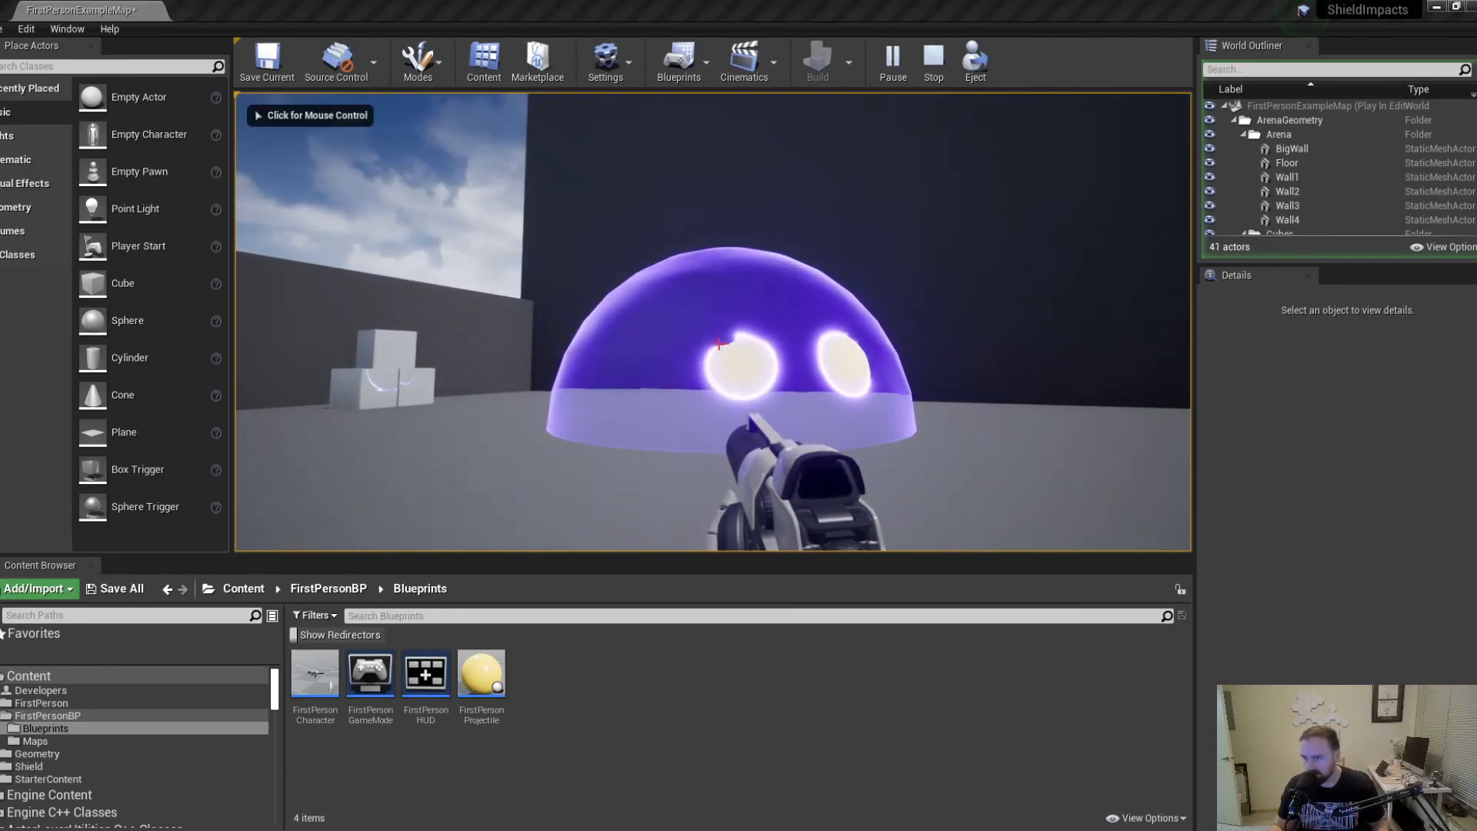
In the BP_ShieldImpact event graph, connect execution from the Radius0 setter to the Fade0 setter and from Radius1 to Fade1.
{"action": "left_click_drag", "start_coordinate": [0, 223], "coordinate": [841, 0]}
{"action": "left_click", "coordinate": [827, 66]}
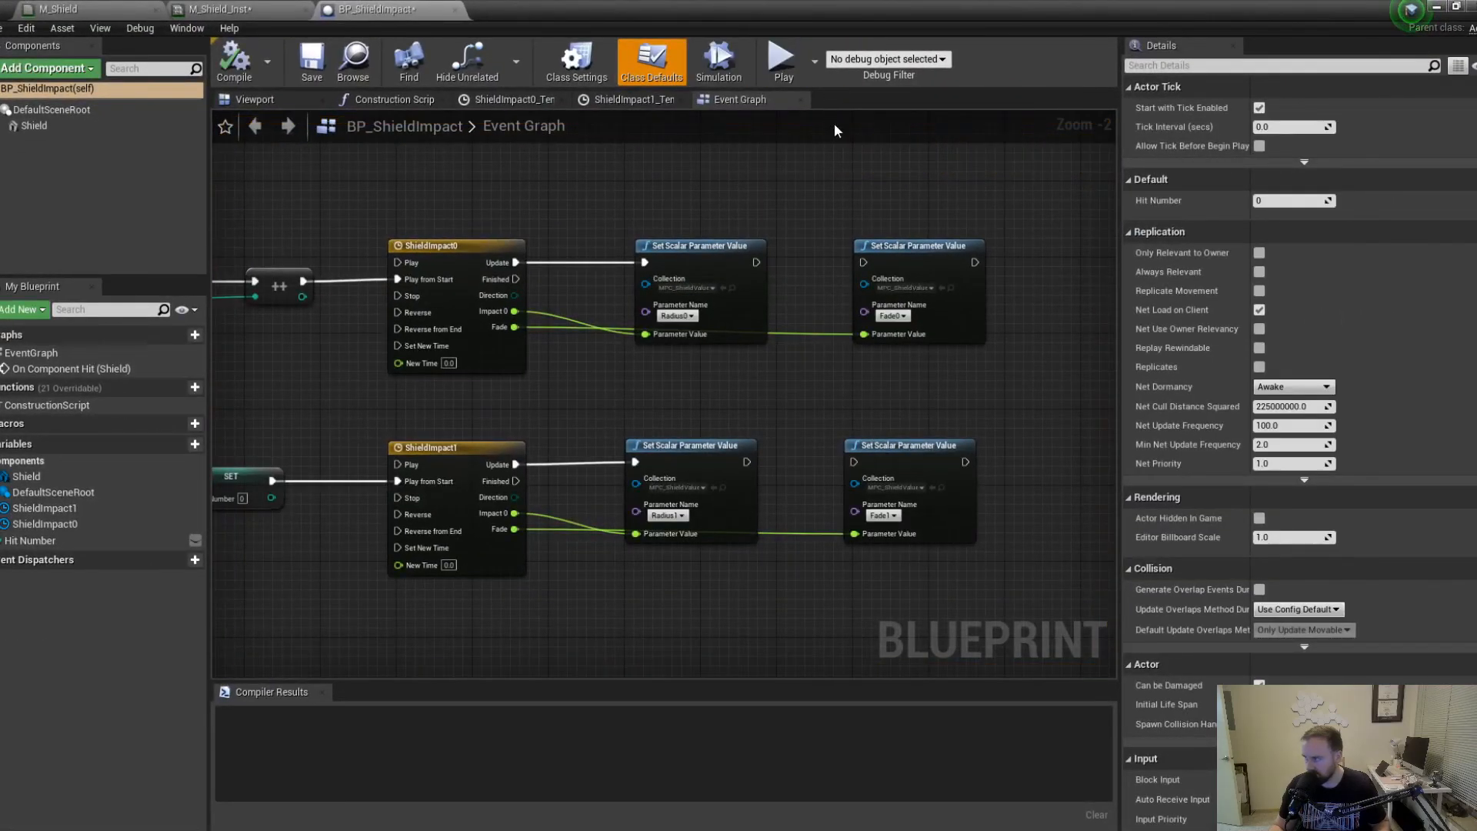
{"action": "left_click_drag", "start_coordinate": [754, 263], "coordinate": [863, 262]}
{"action": "left_click_drag", "start_coordinate": [747, 462], "coordinate": [750, 471]}
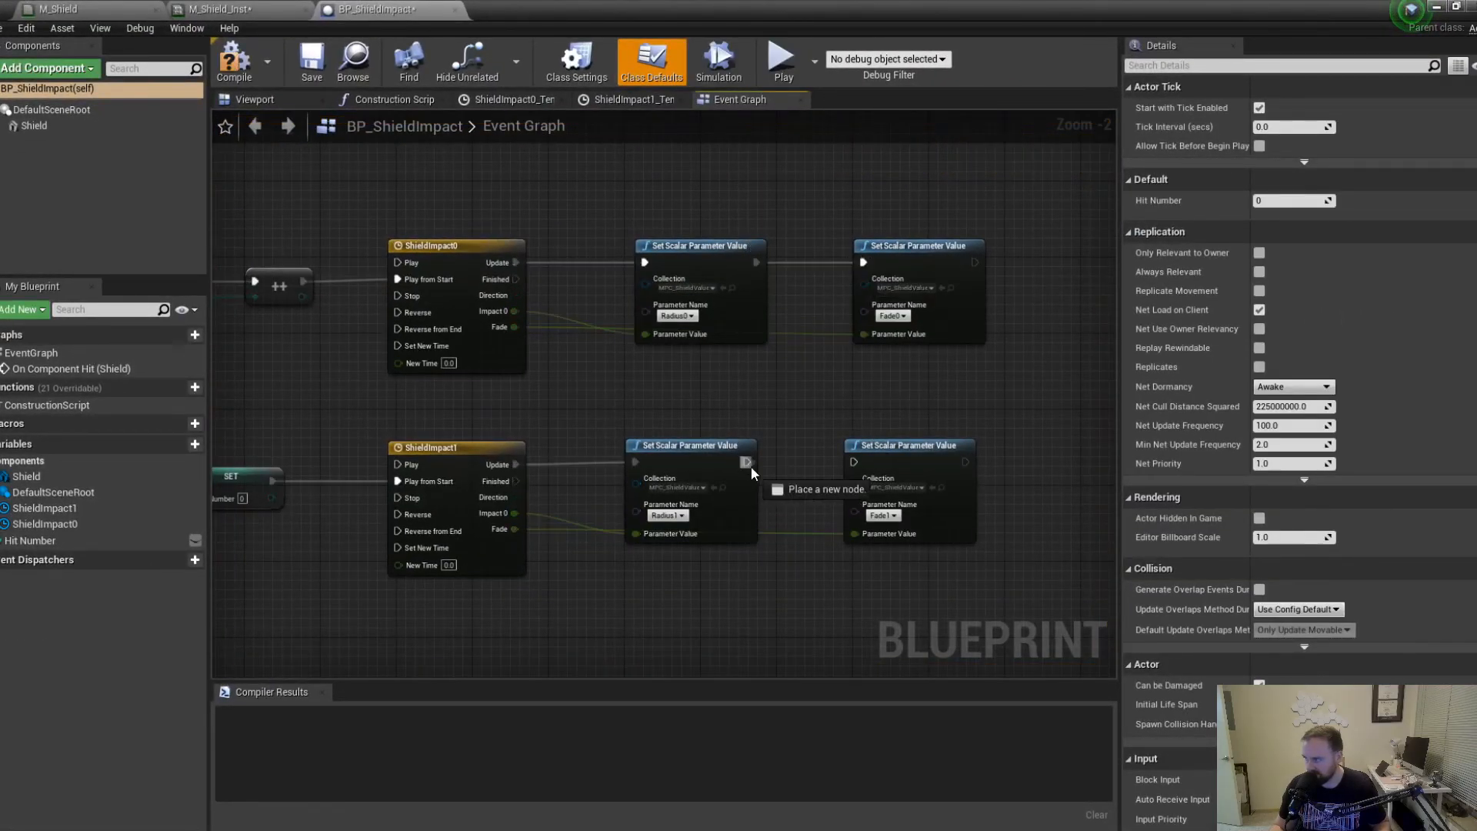
{"action": "left_click_drag", "start_coordinate": [851, 469], "coordinate": [854, 463]}
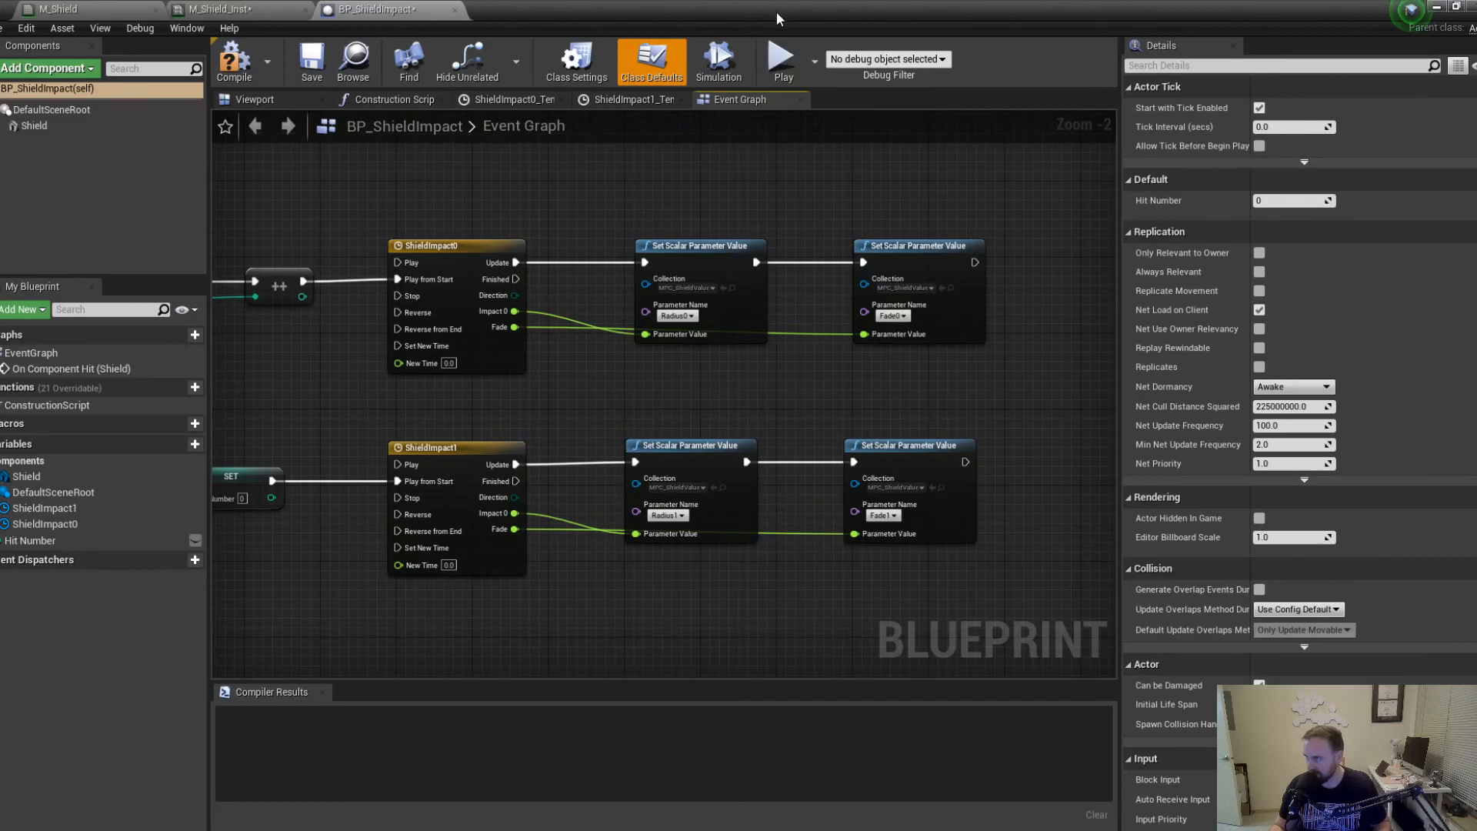
Play the level and fire repeatedly at the shield from different sides to inspect the impact fades, then stop the simulation.
{"action": "left_click_drag", "start_coordinate": [777, 11], "coordinate": [0, 171]}
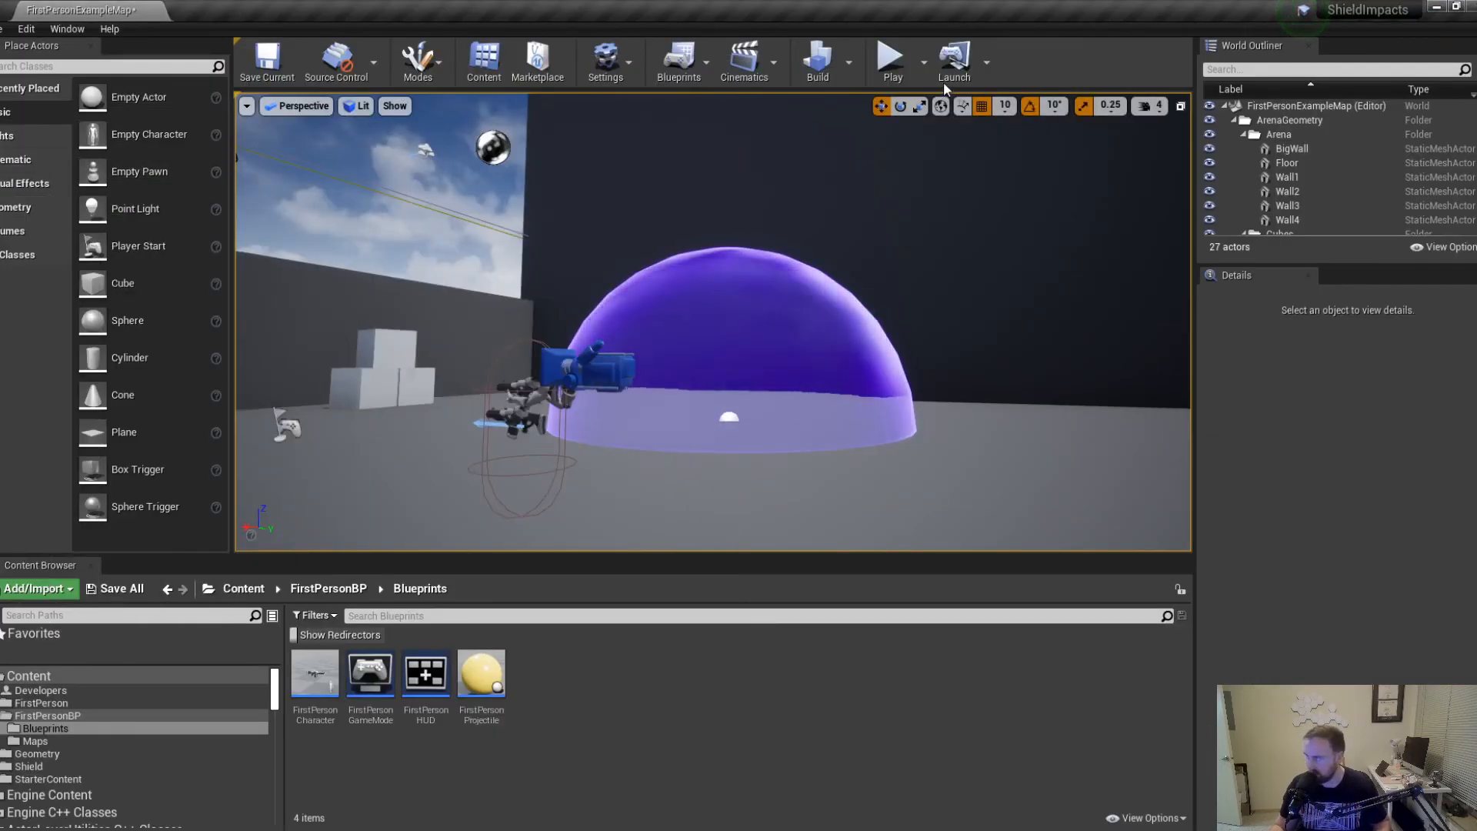
{"action": "left_click", "coordinate": [895, 61]}
{"action": "left_click", "coordinate": [719, 343]}
{"action": "key", "text": "s"}
{"action": "left_click", "coordinate": [719, 343]}
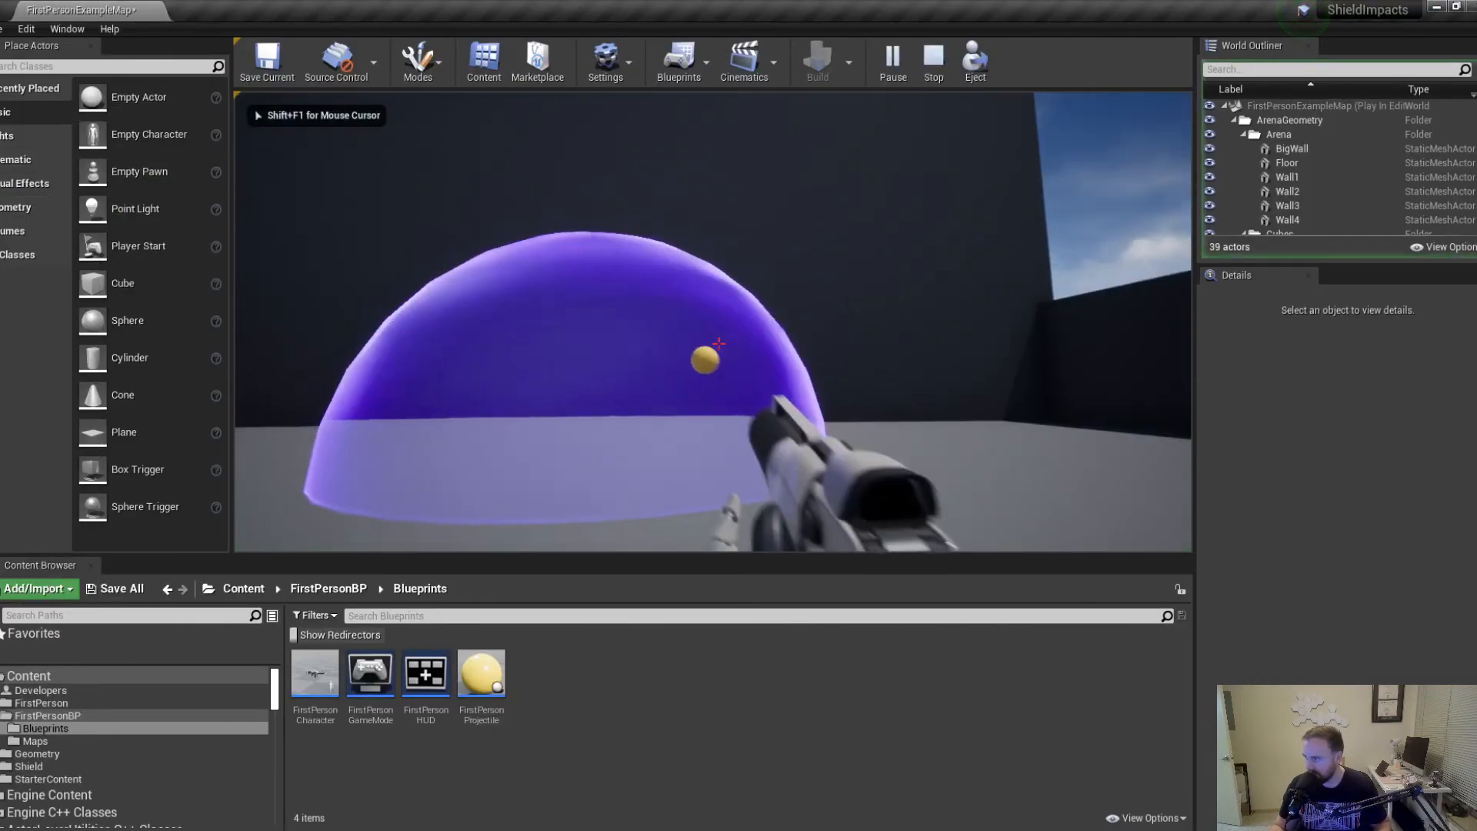
{"action": "left_click", "coordinate": [718, 343]}
{"action": "left_click", "coordinate": [719, 343]}
{"action": "left_click", "coordinate": [719, 343]}
{"action": "key", "text": "d"}
{"action": "left_click", "coordinate": [719, 343]}
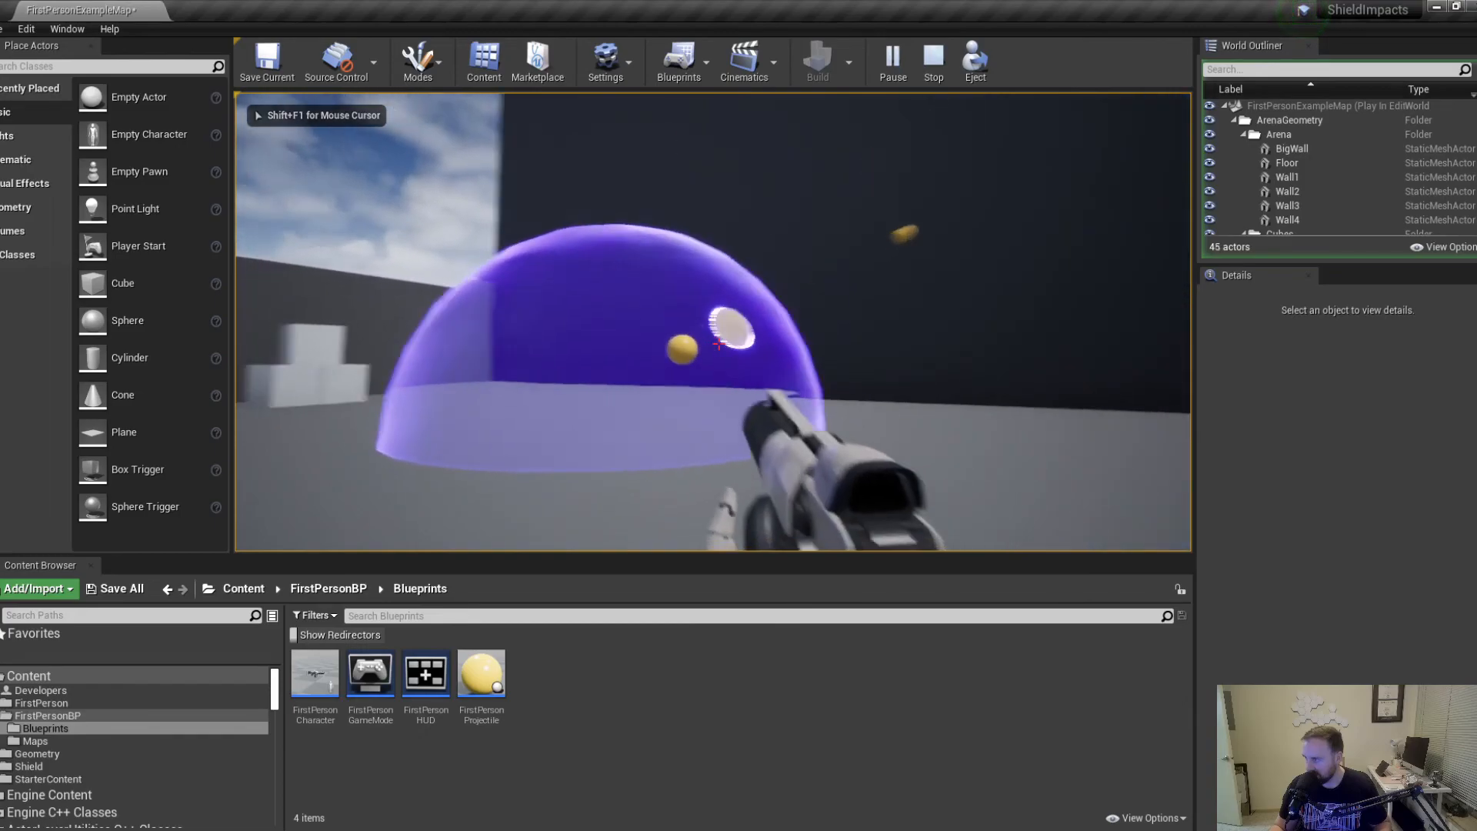
{"action": "left_click", "coordinate": [719, 343]}
{"action": "left_click", "coordinate": [719, 343]}
{"action": "left_click", "coordinate": [719, 343]}
{"action": "key", "text": "d"}
{"action": "left_click", "coordinate": [719, 343]}
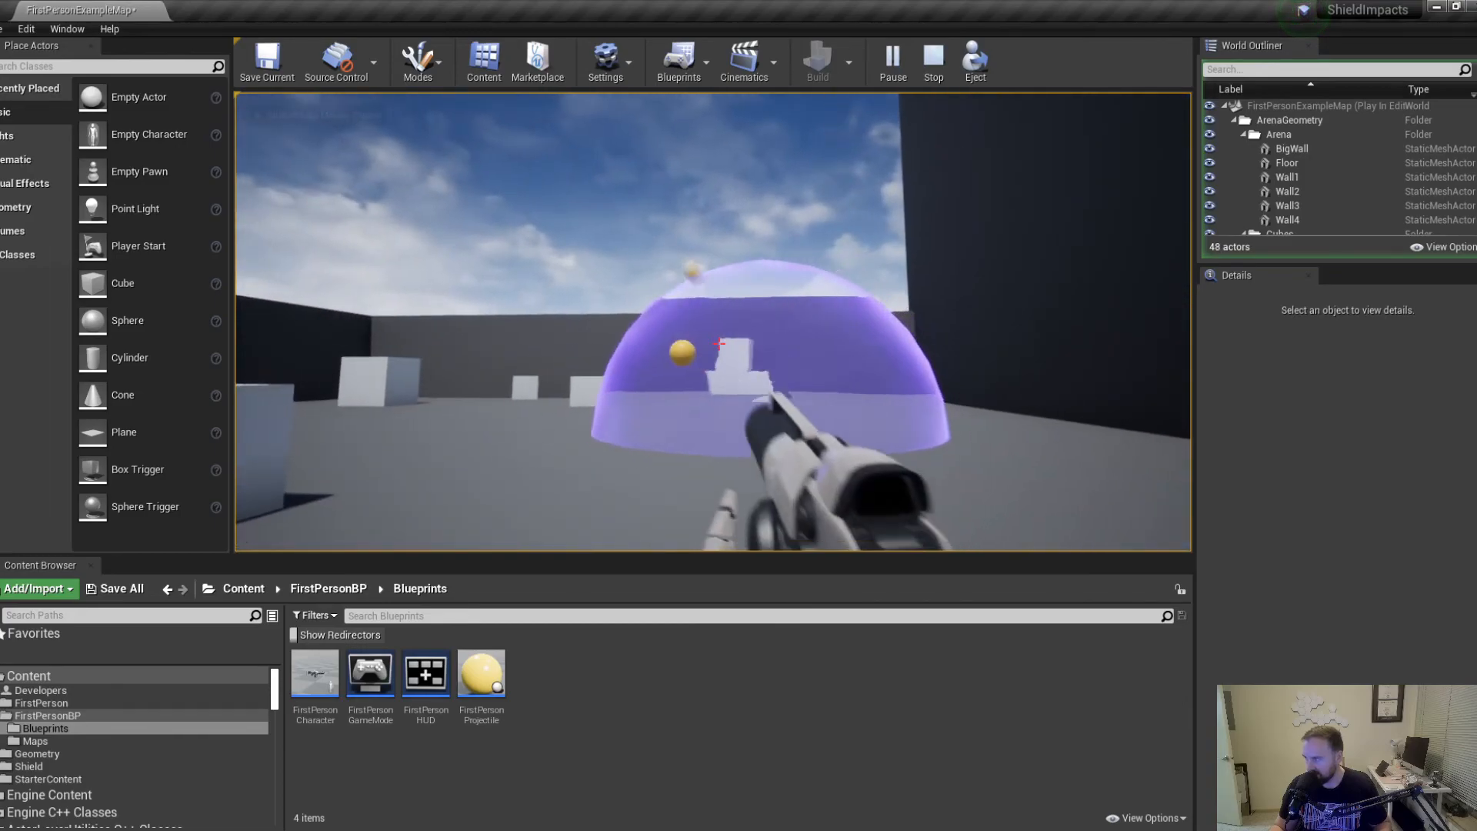
{"action": "left_click", "coordinate": [720, 343]}
{"action": "left_click", "coordinate": [719, 344]}
{"action": "key", "text": "d"}
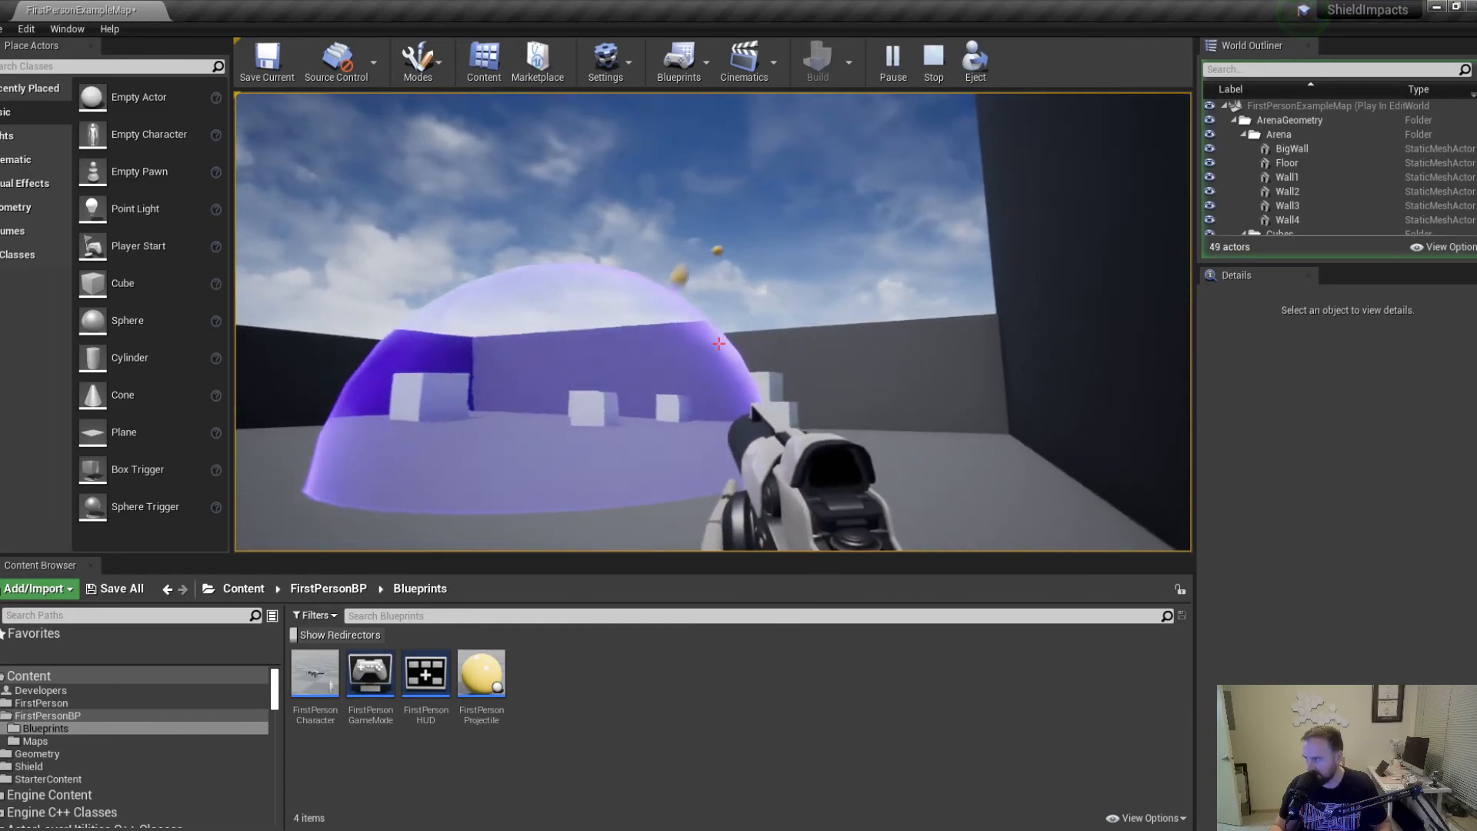
{"action": "left_click", "coordinate": [719, 343]}
{"action": "left_click", "coordinate": [719, 343]}
{"action": "key", "text": "d"}
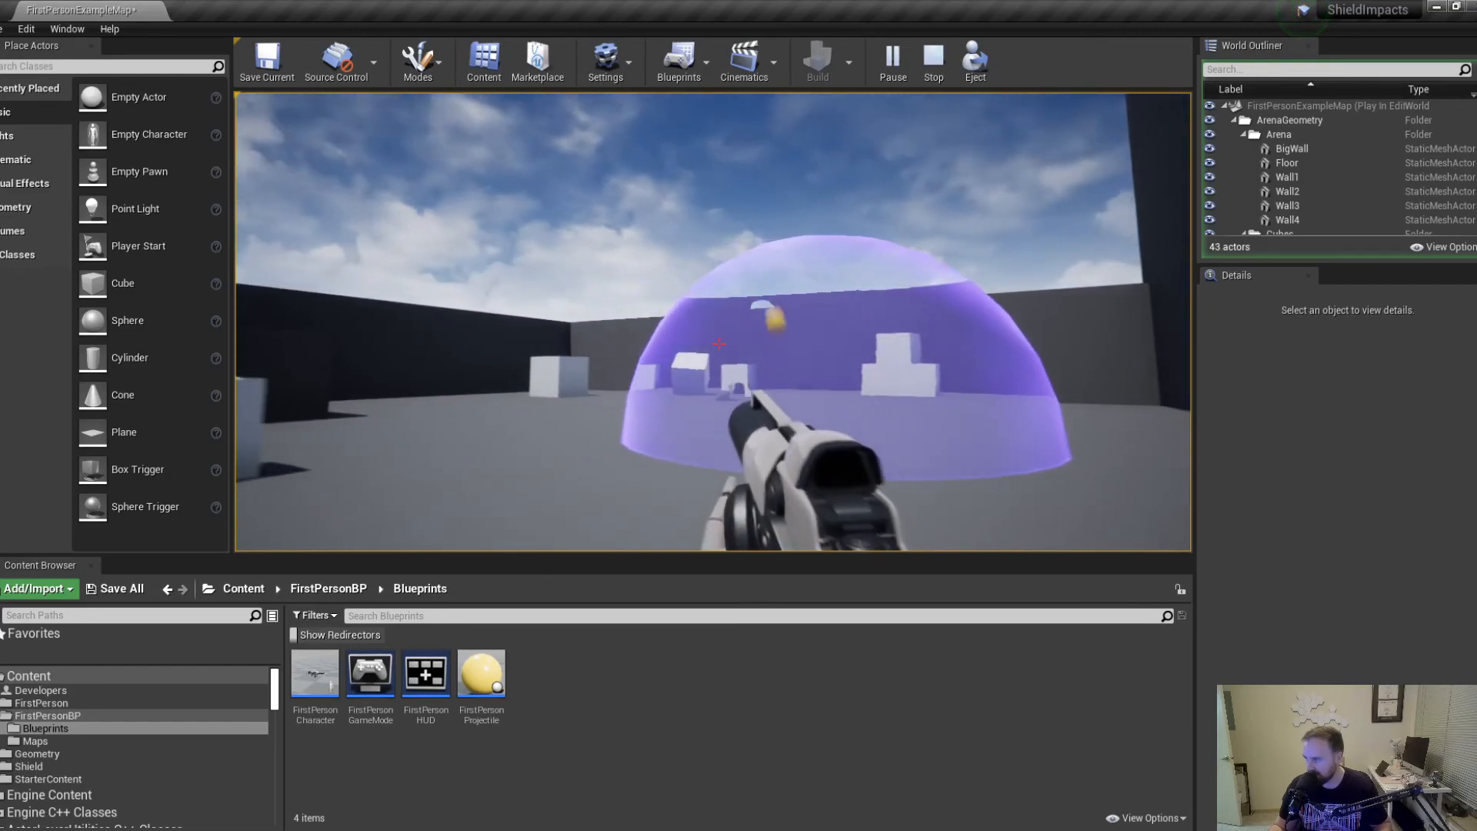
{"action": "key", "text": "a"}
{"action": "left_click", "coordinate": [718, 344]}
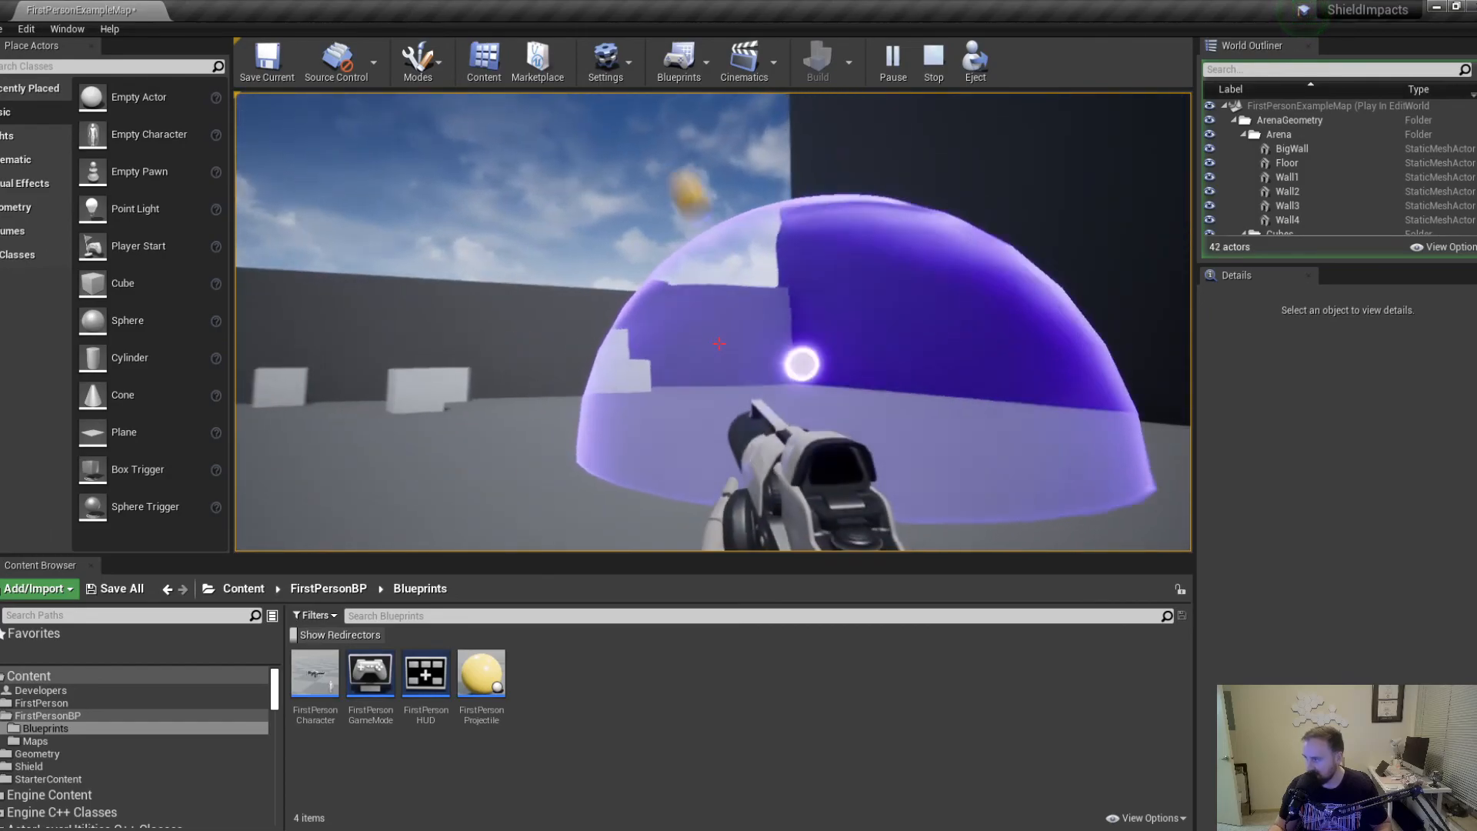
{"action": "left_click", "coordinate": [719, 343]}
{"action": "left_click", "coordinate": [719, 343]}
{"action": "left_click", "coordinate": [718, 343]}
{"action": "key", "text": "a"}
{"action": "left_click", "coordinate": [719, 344]}
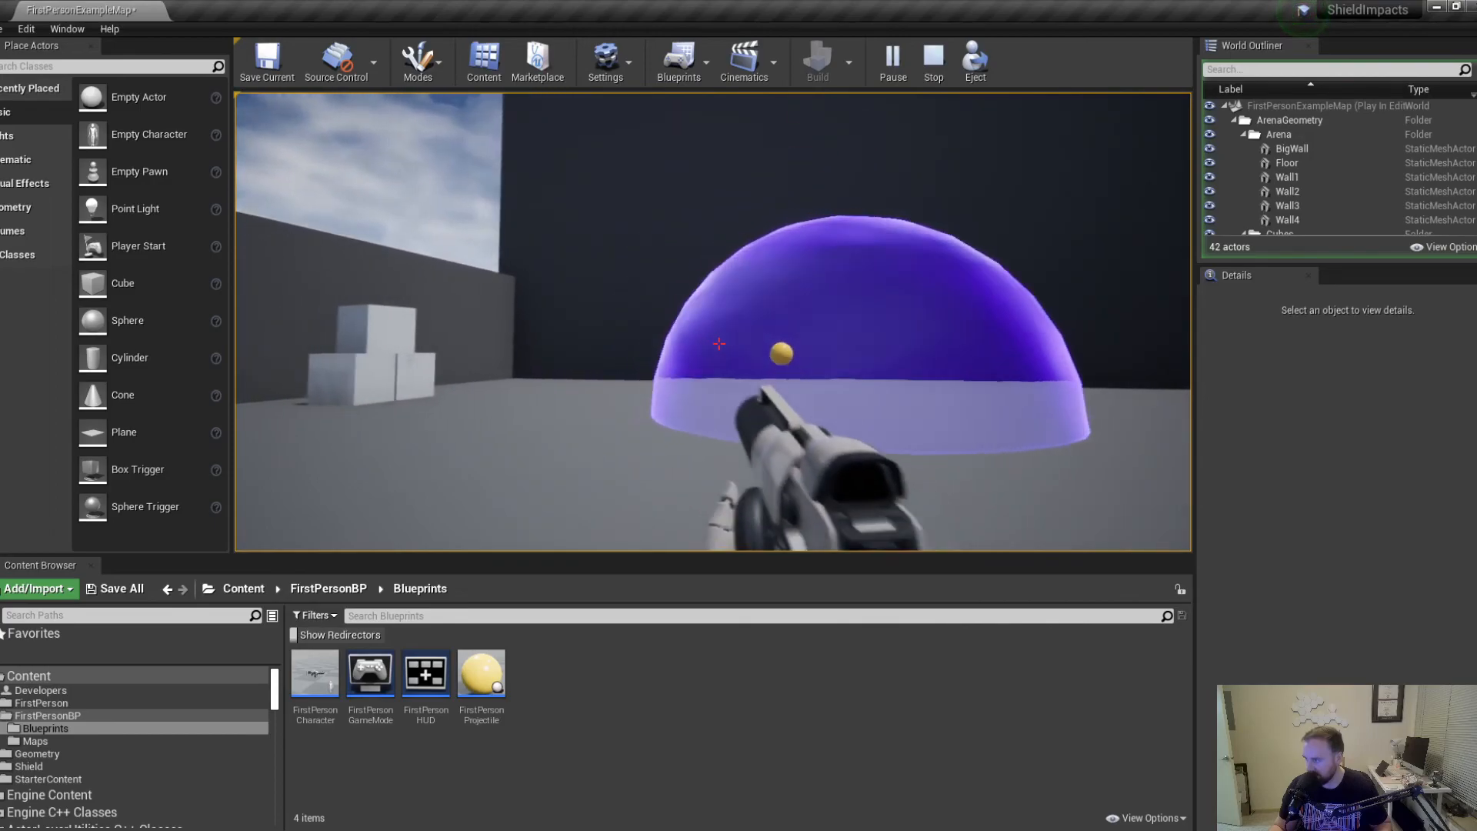
{"action": "key", "text": "d"}
{"action": "left_click", "coordinate": [718, 343]}
{"action": "left_click", "coordinate": [718, 344]}
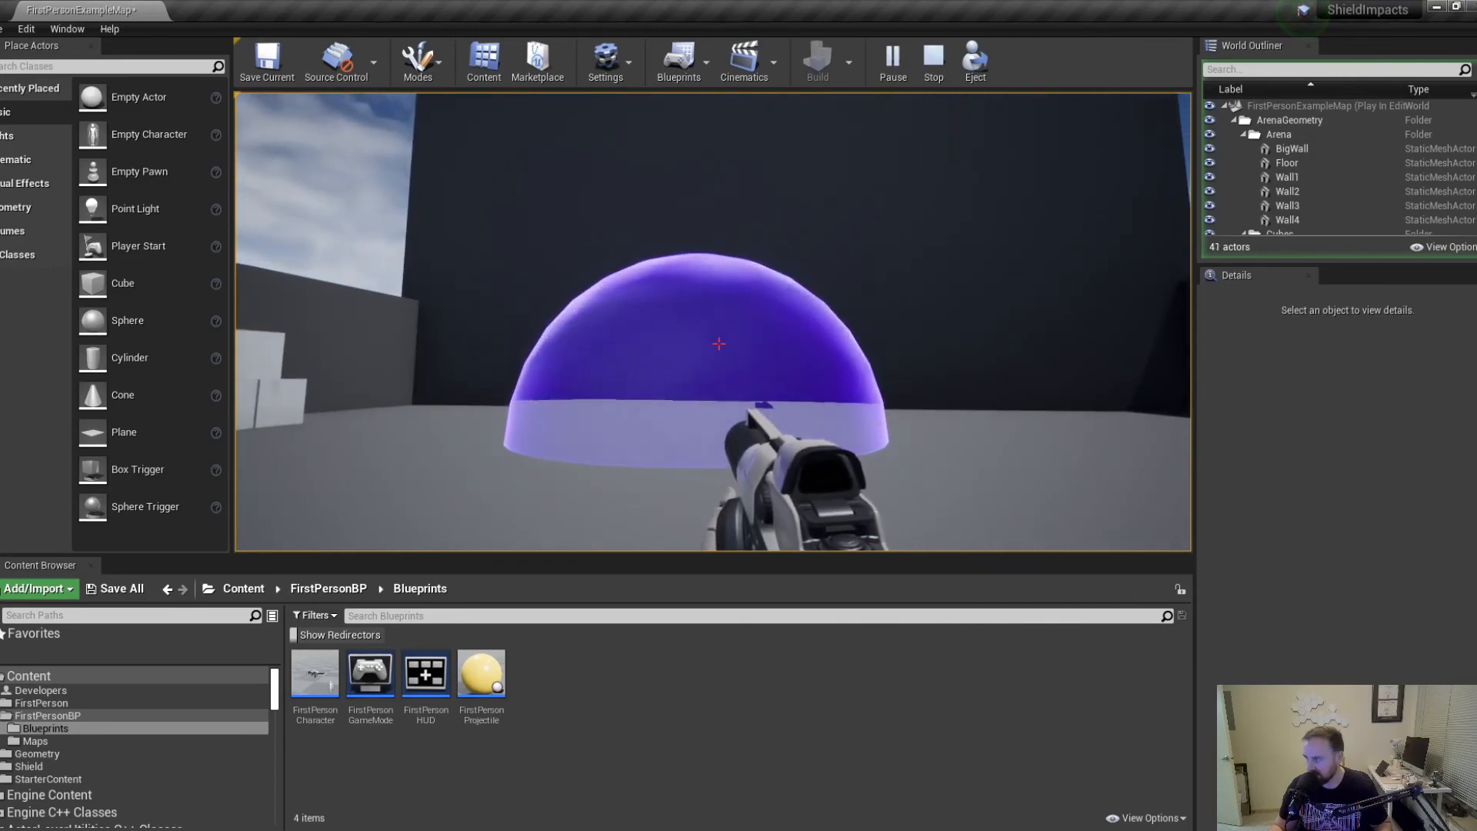
{"action": "key", "text": "alt+Tab"}
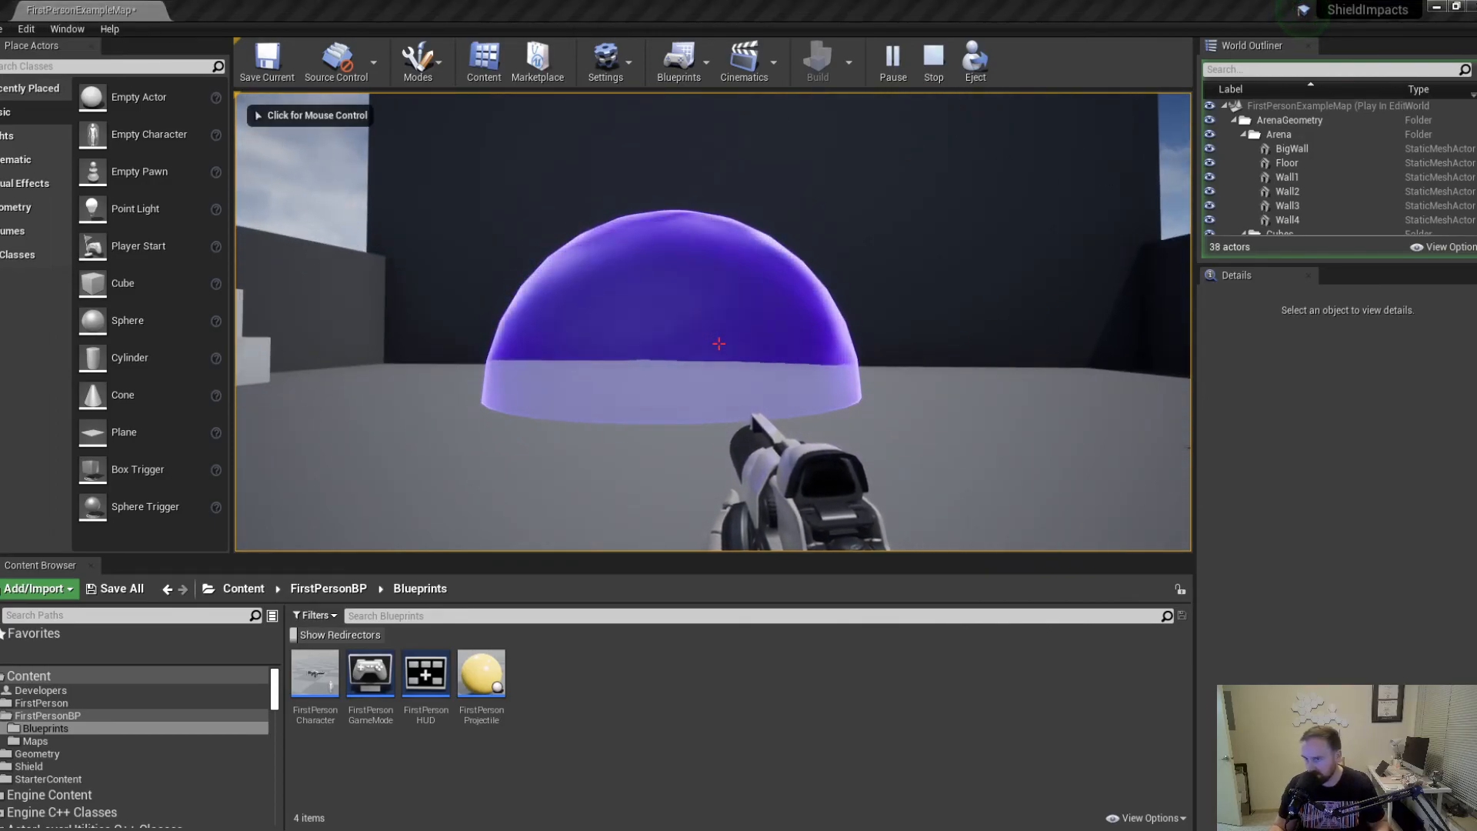
{"action": "key", "text": "alt+Tab"}
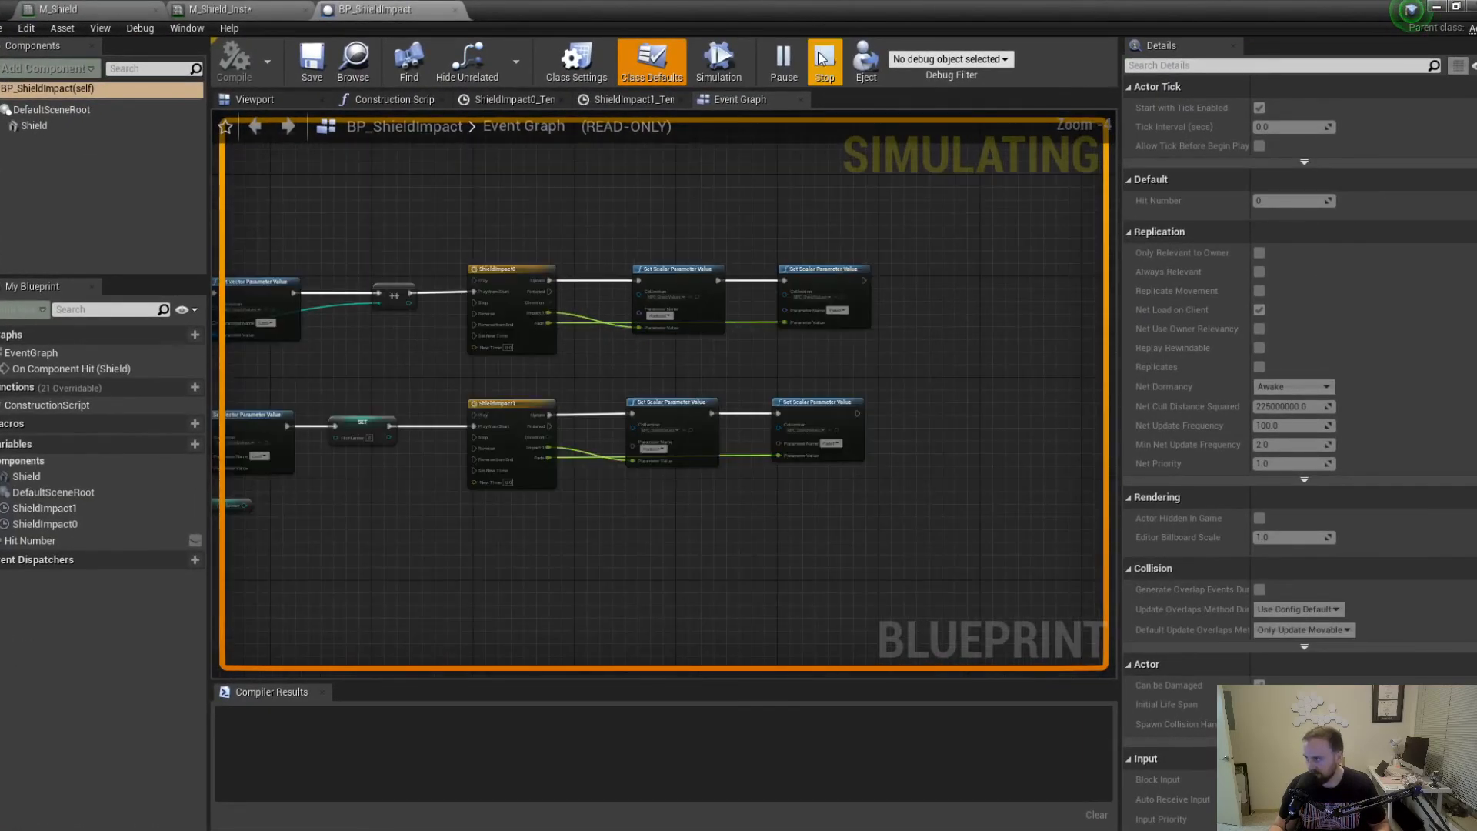
{"action": "left_click", "coordinate": [822, 59]}
In M_Shield, try T_Tech_Hex_Tile_N as the texture of the Normals texture sample and apply the change.
{"action": "left_click", "coordinate": [112, 9]}
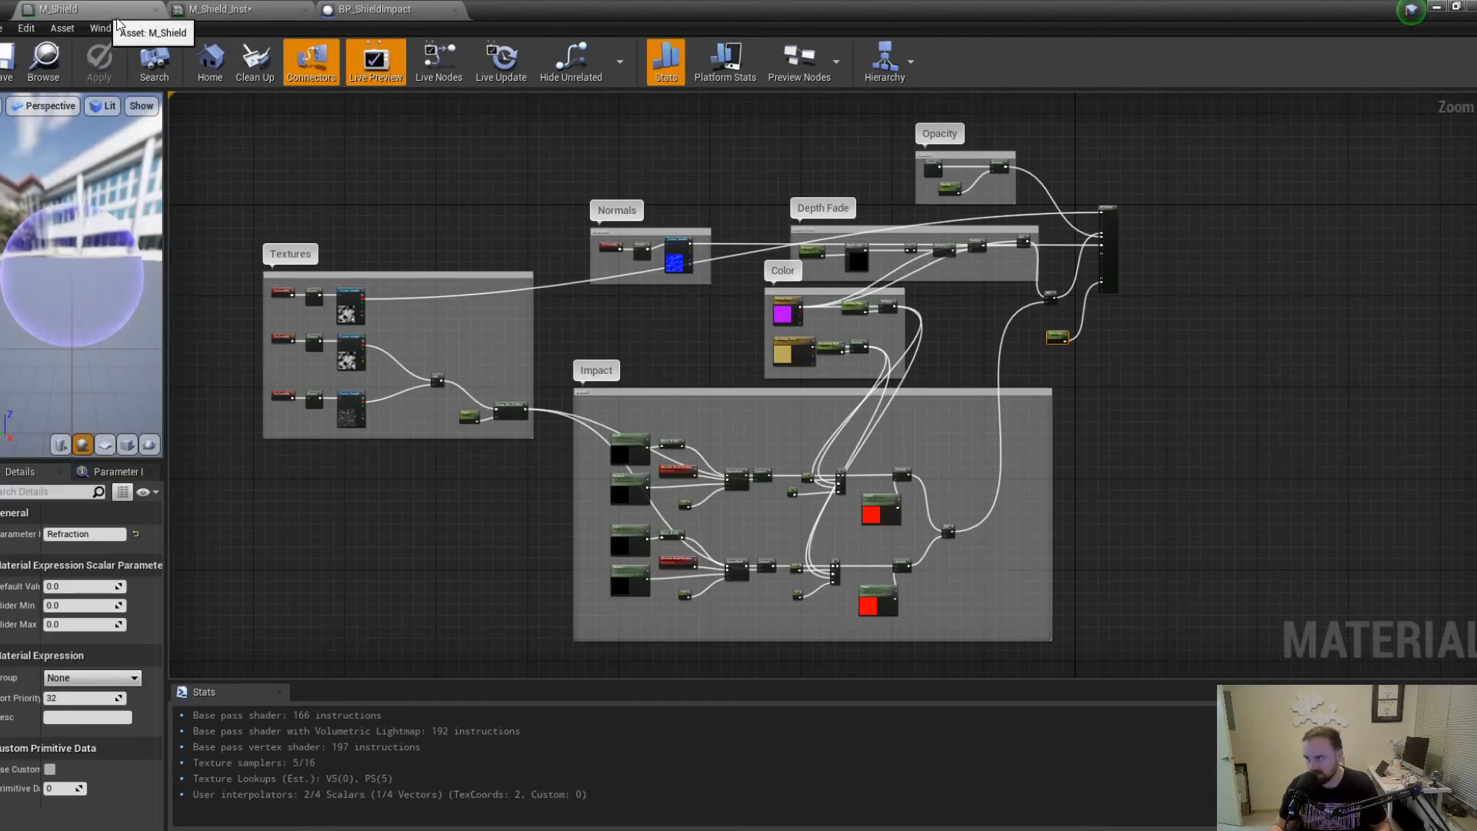
{"action": "scroll", "coordinate": [690, 271], "scroll_direction": "up", "scroll_amount": 5}
{"action": "left_click", "coordinate": [689, 271]}
{"action": "left_click", "coordinate": [123, 678]}
{"action": "type", "text": "hex"}
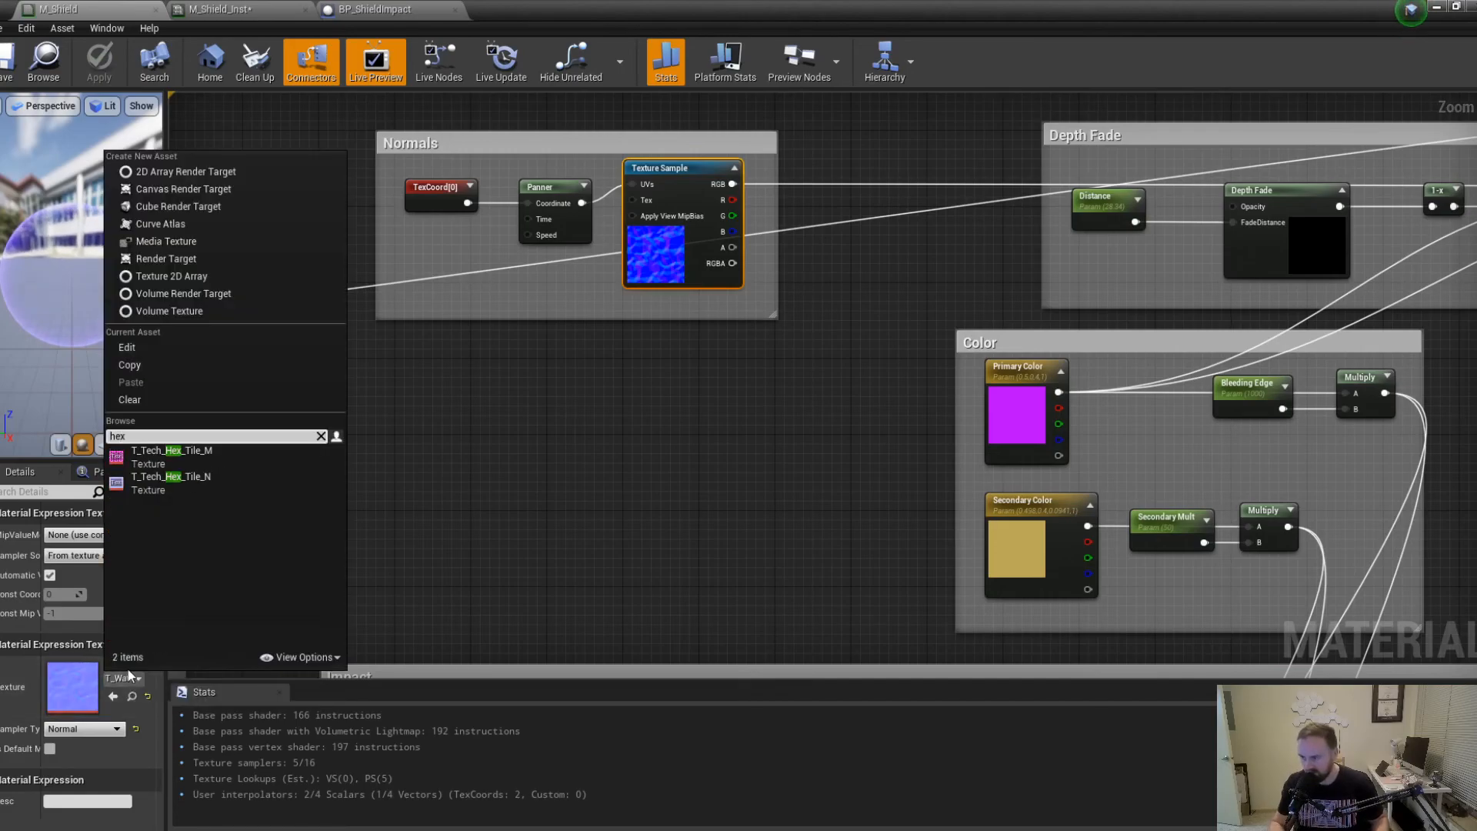
{"action": "left_click", "coordinate": [202, 482]}
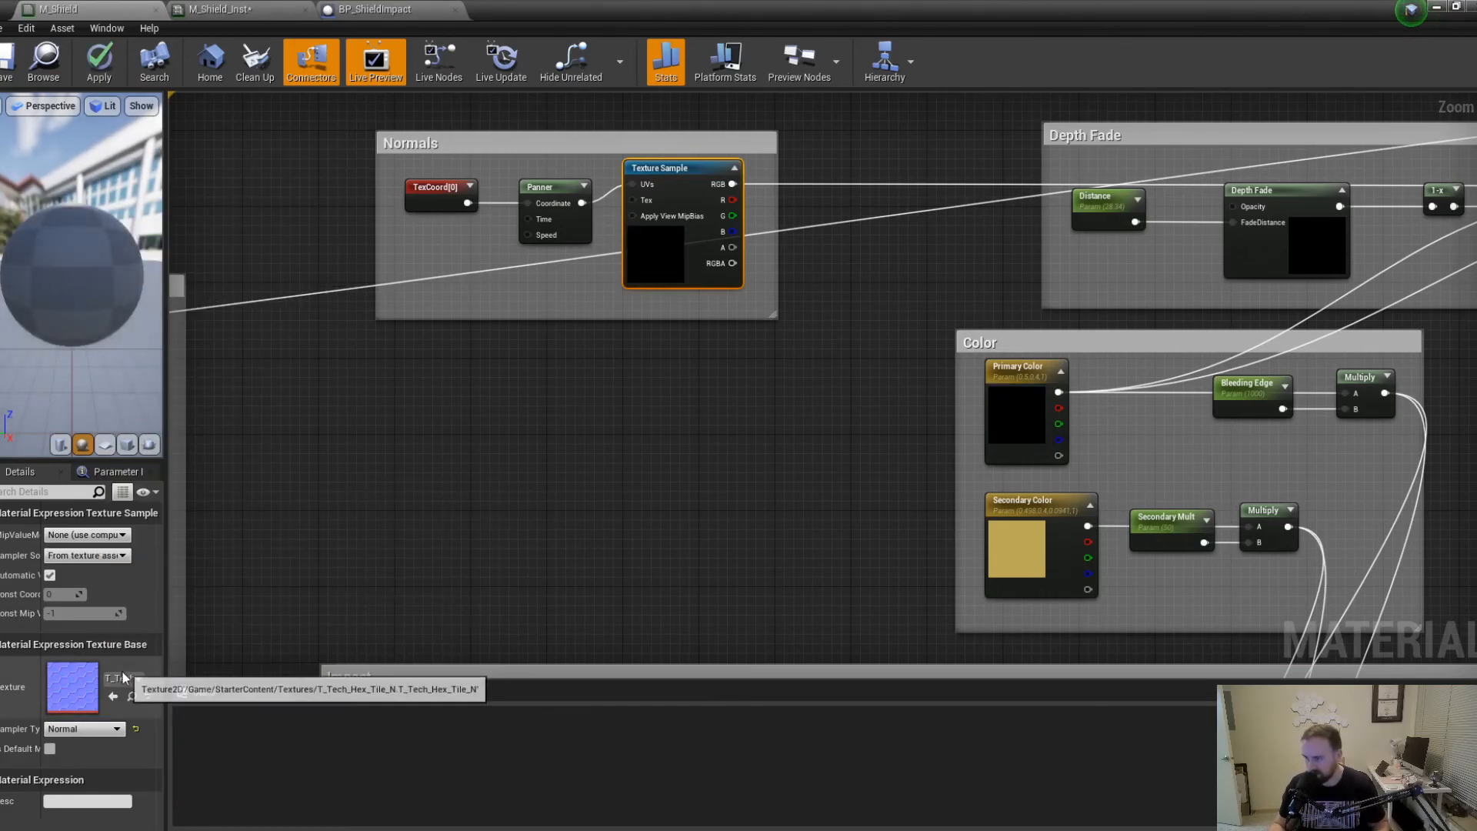
{"action": "left_click_drag", "start_coordinate": [161, 668], "coordinate": [319, 668]}
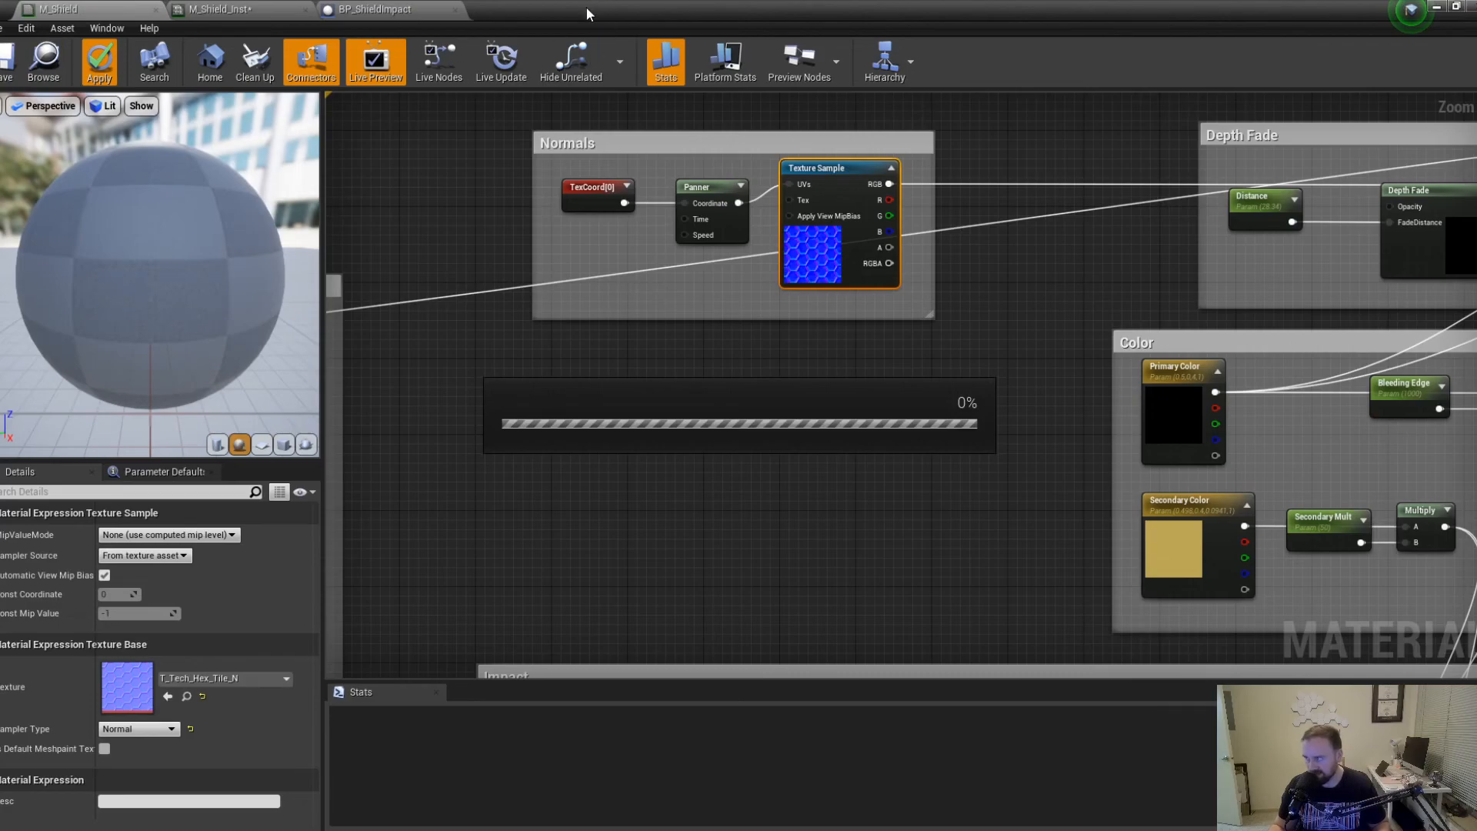
Play the level and walk around the shield to examine the hexagonal normal texture.
{"action": "left_click_drag", "start_coordinate": [578, 8], "coordinate": [2, 248]}
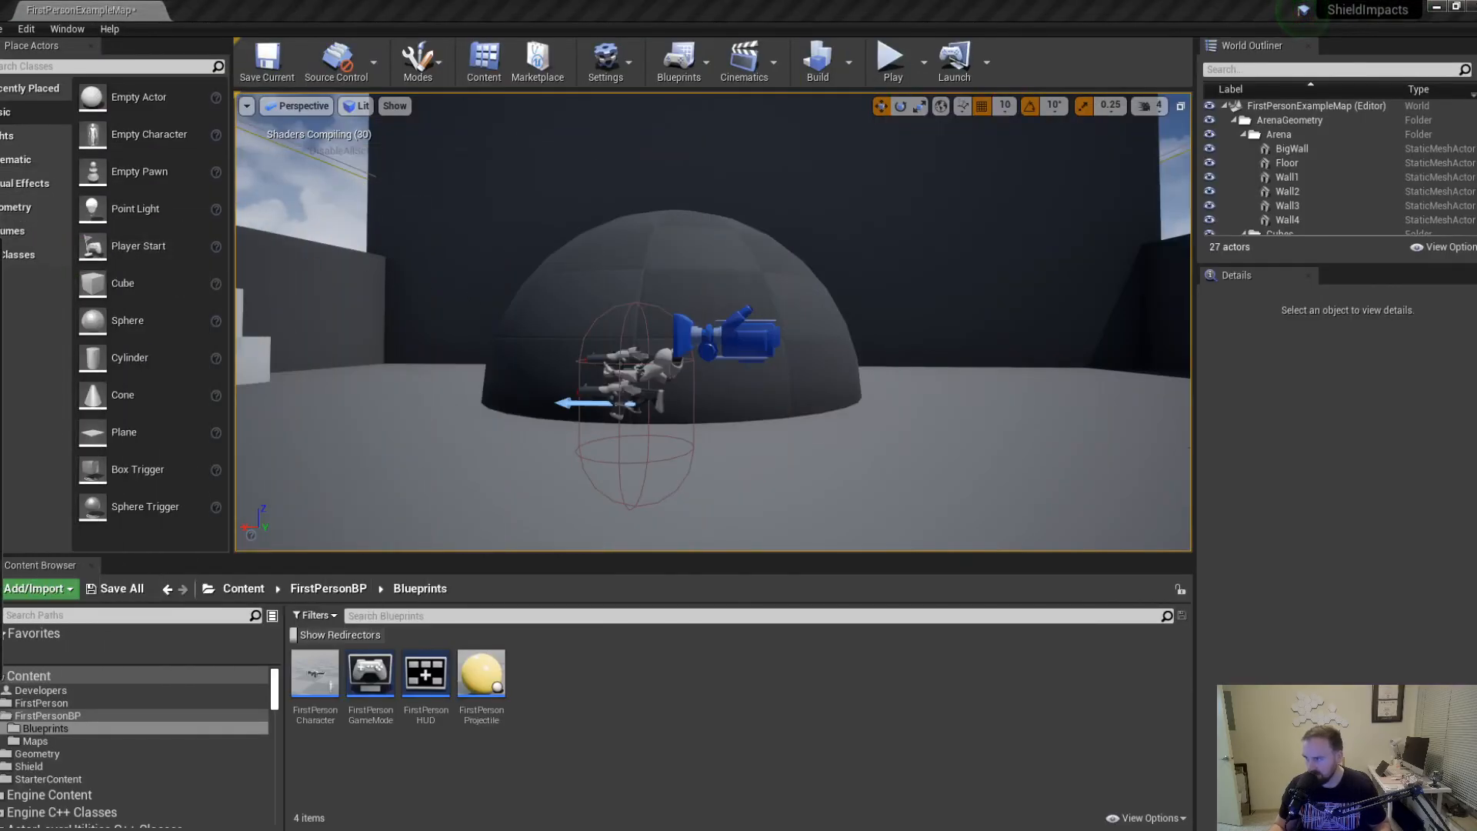
{"action": "left_click", "coordinate": [902, 71]}
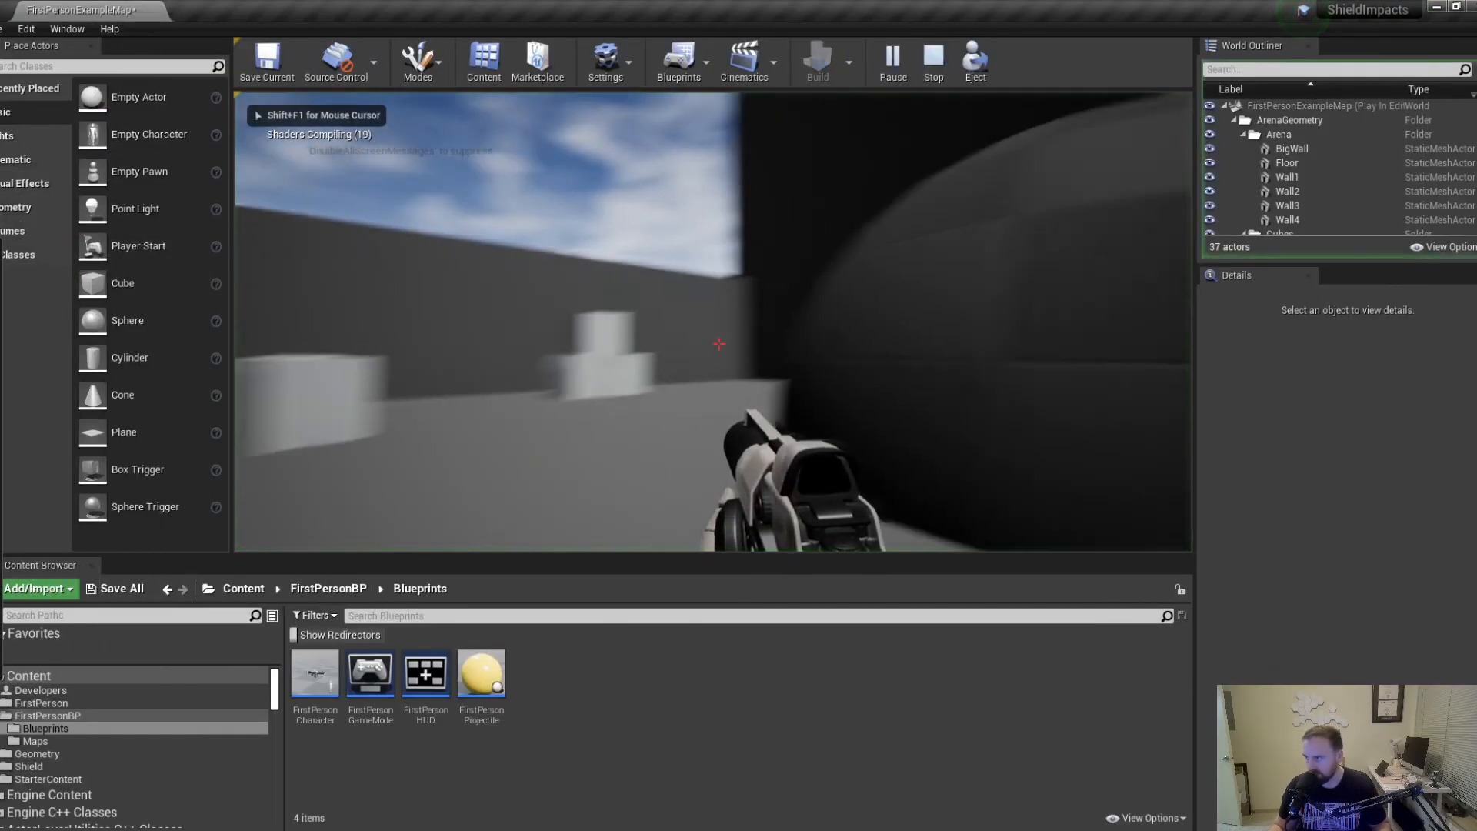
{"action": "key", "text": "s"}
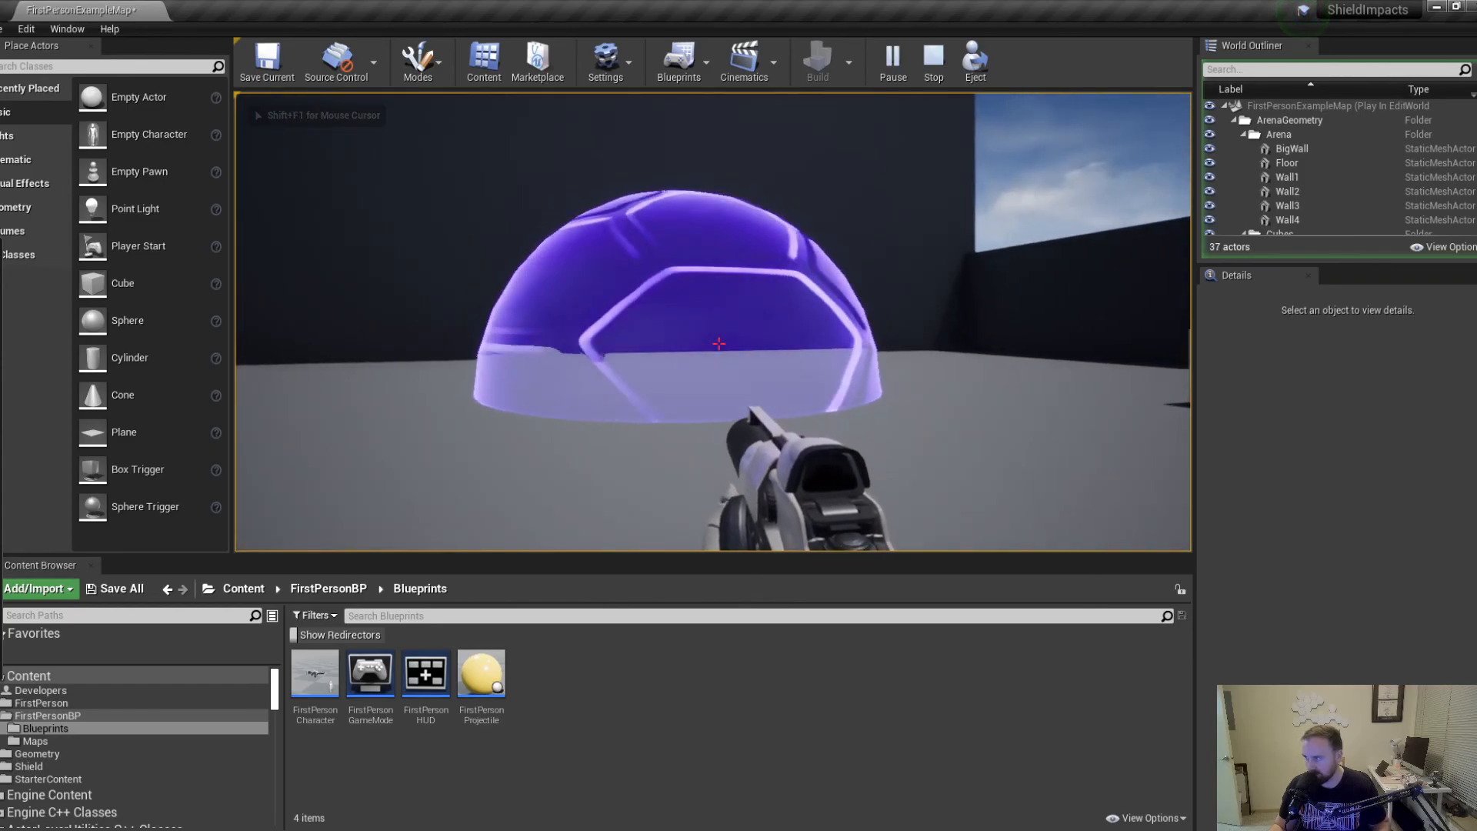
{"action": "key", "text": "a"}
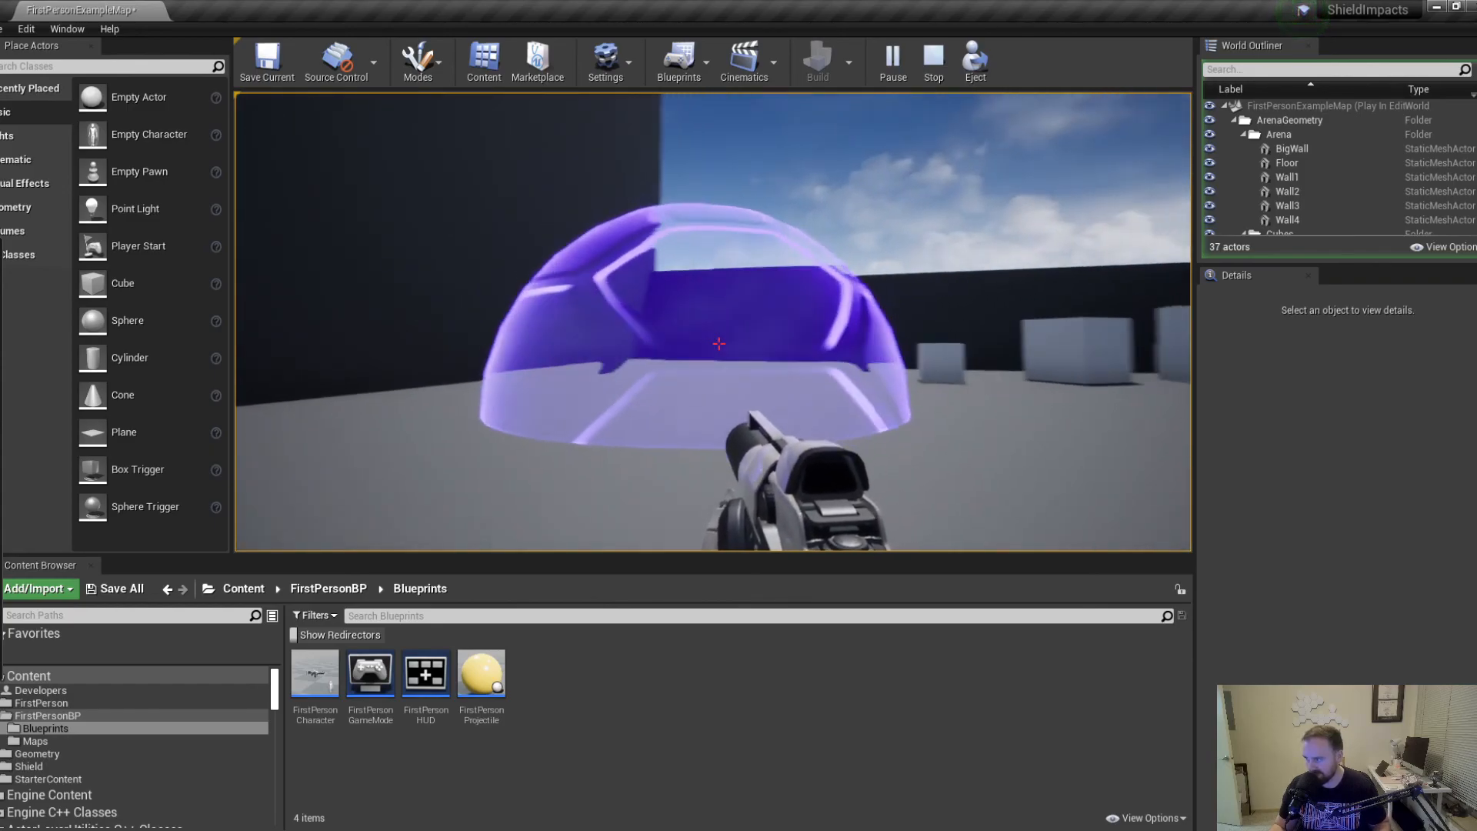
{"action": "key", "text": "a"}
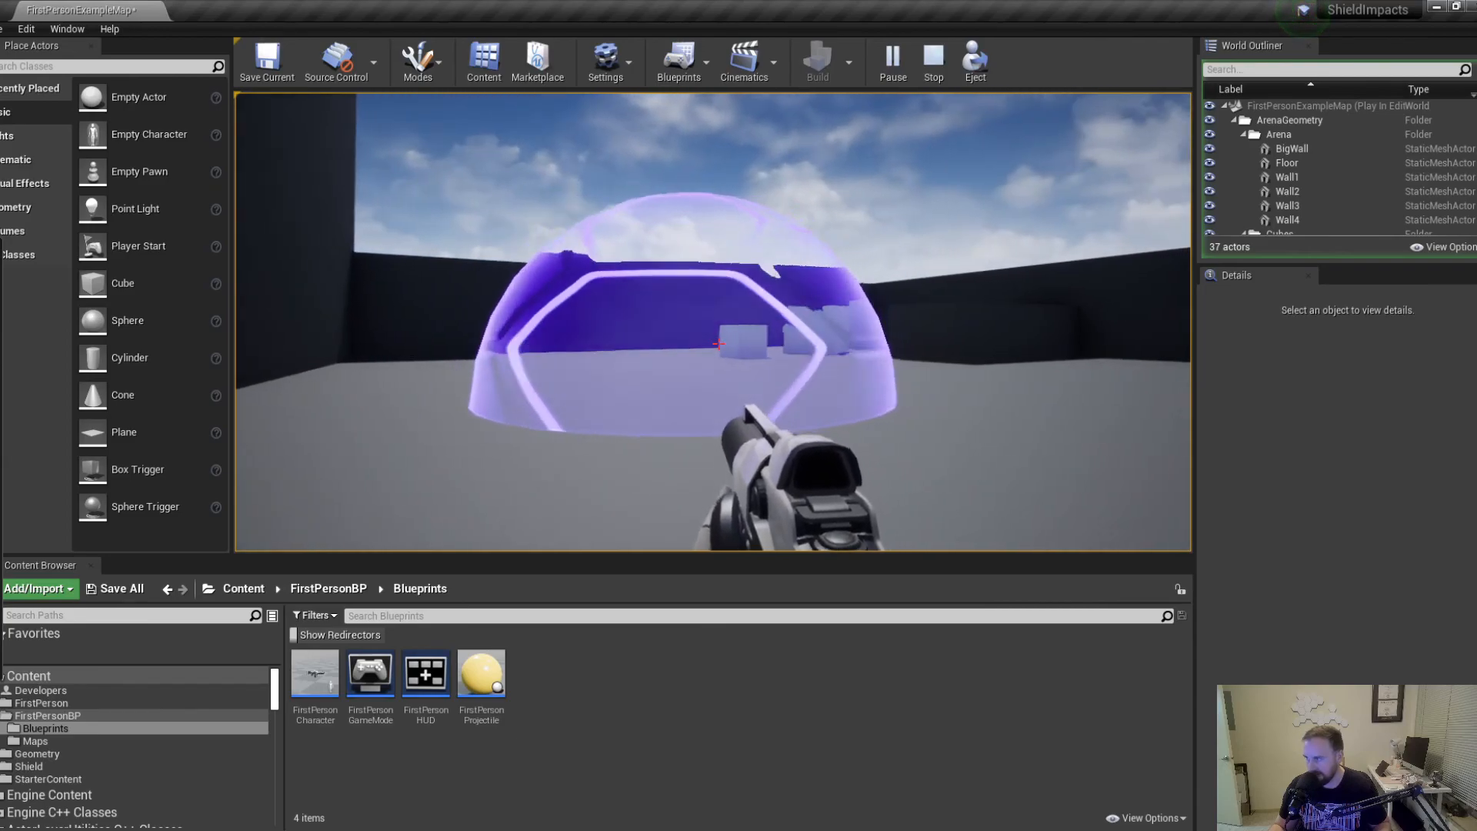
{"action": "key", "text": "d"}
{"action": "key", "text": "w"}
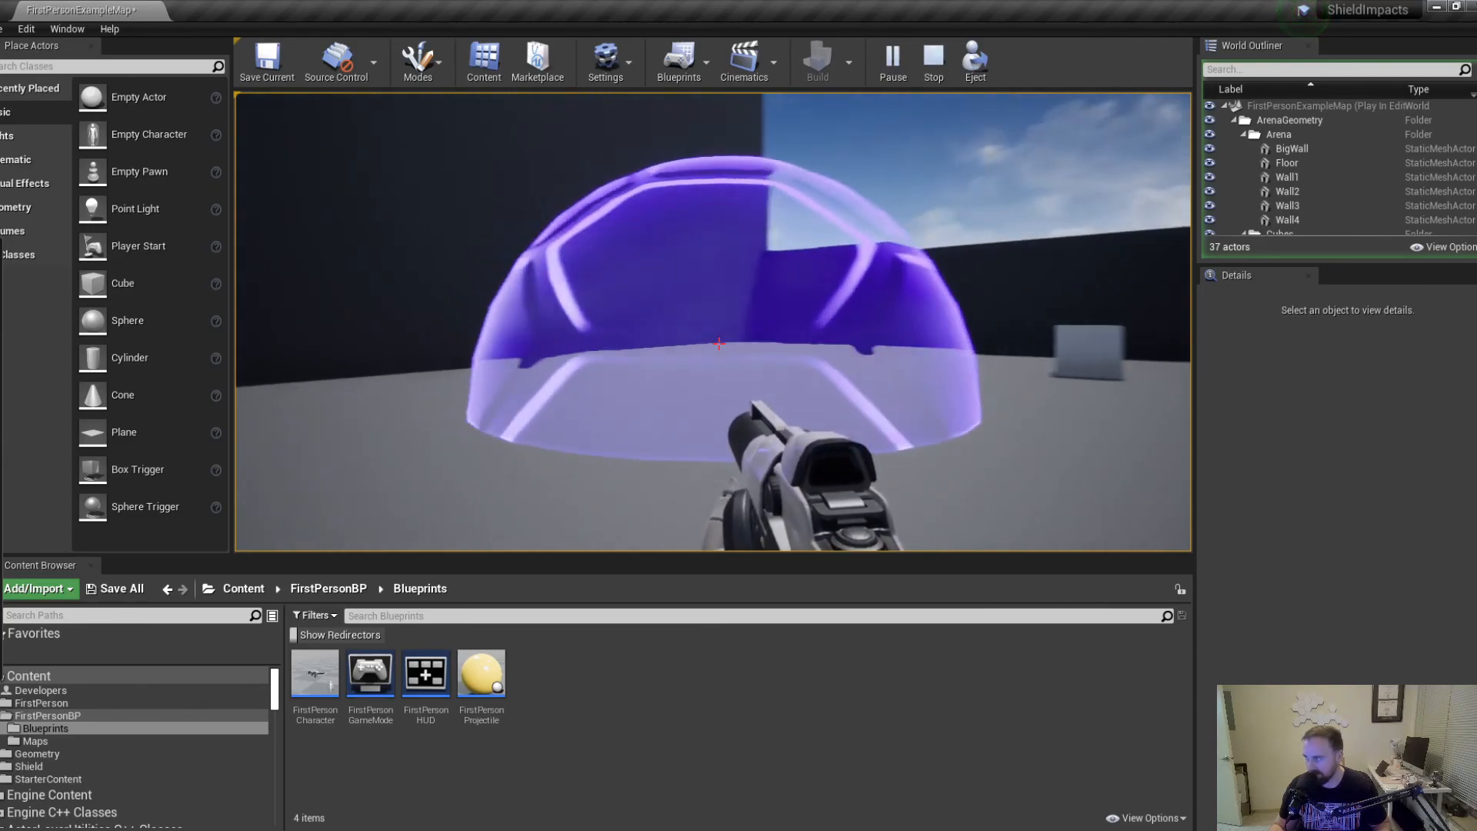
{"action": "key", "text": "d"}
{"action": "key", "text": "shift+F1"}
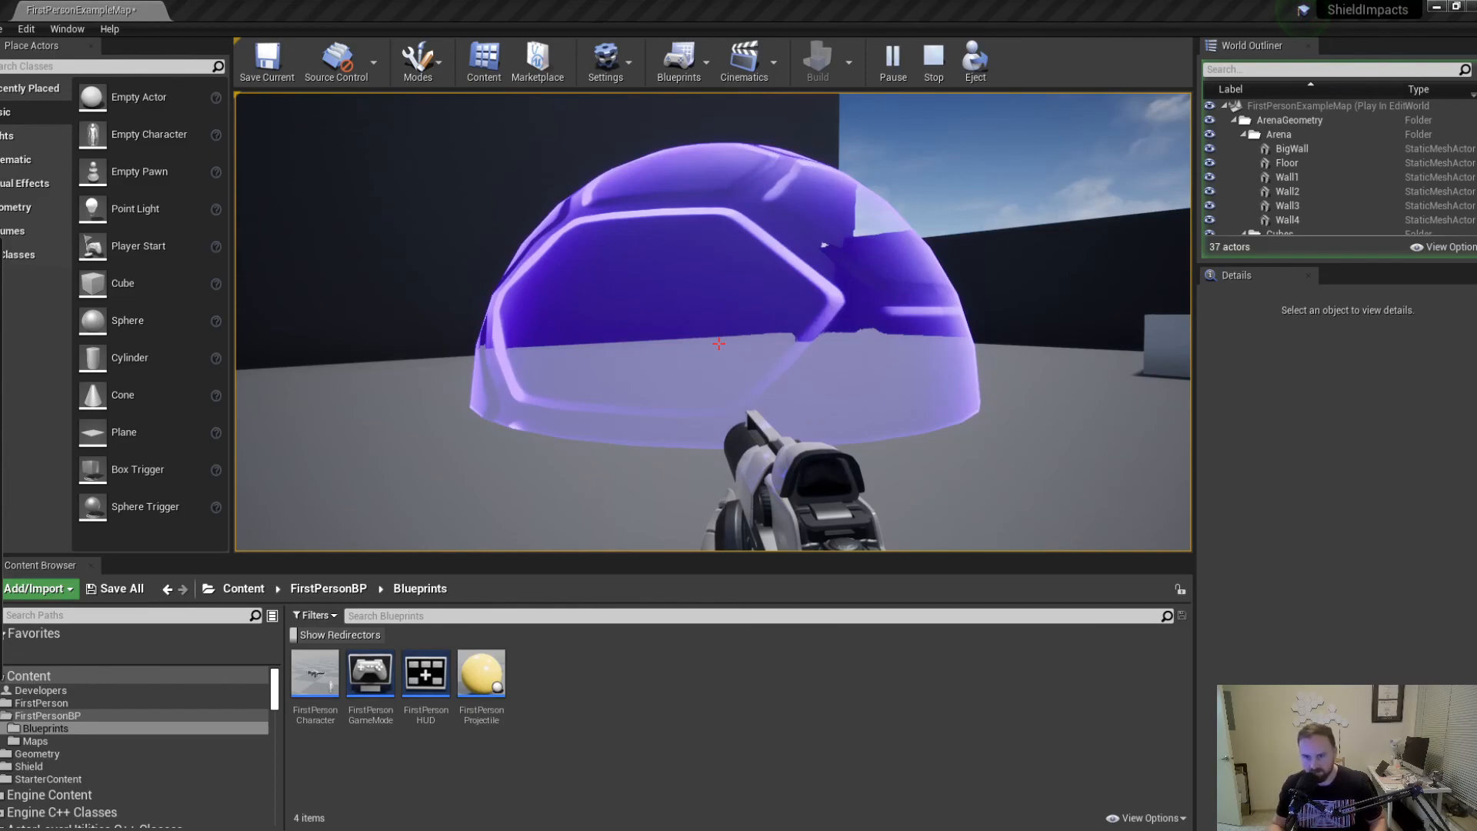
Restore T_Water_N as the Normals texture in M_Shield, apply and save the material, and return to the running level.
{"action": "left_click_drag", "start_coordinate": [0, 260], "coordinate": [633, 251]}
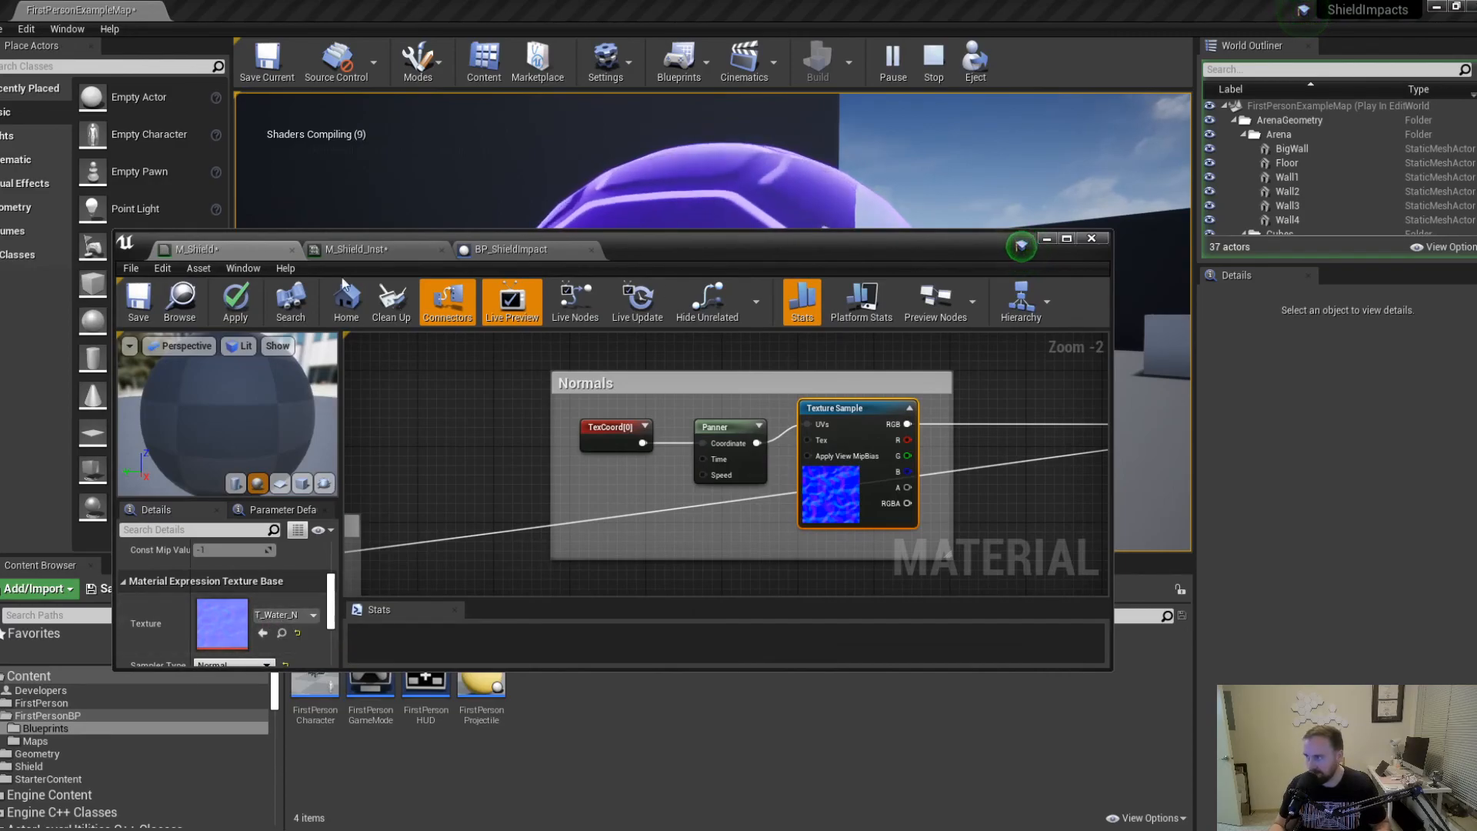
{"action": "left_click", "coordinate": [232, 308]}
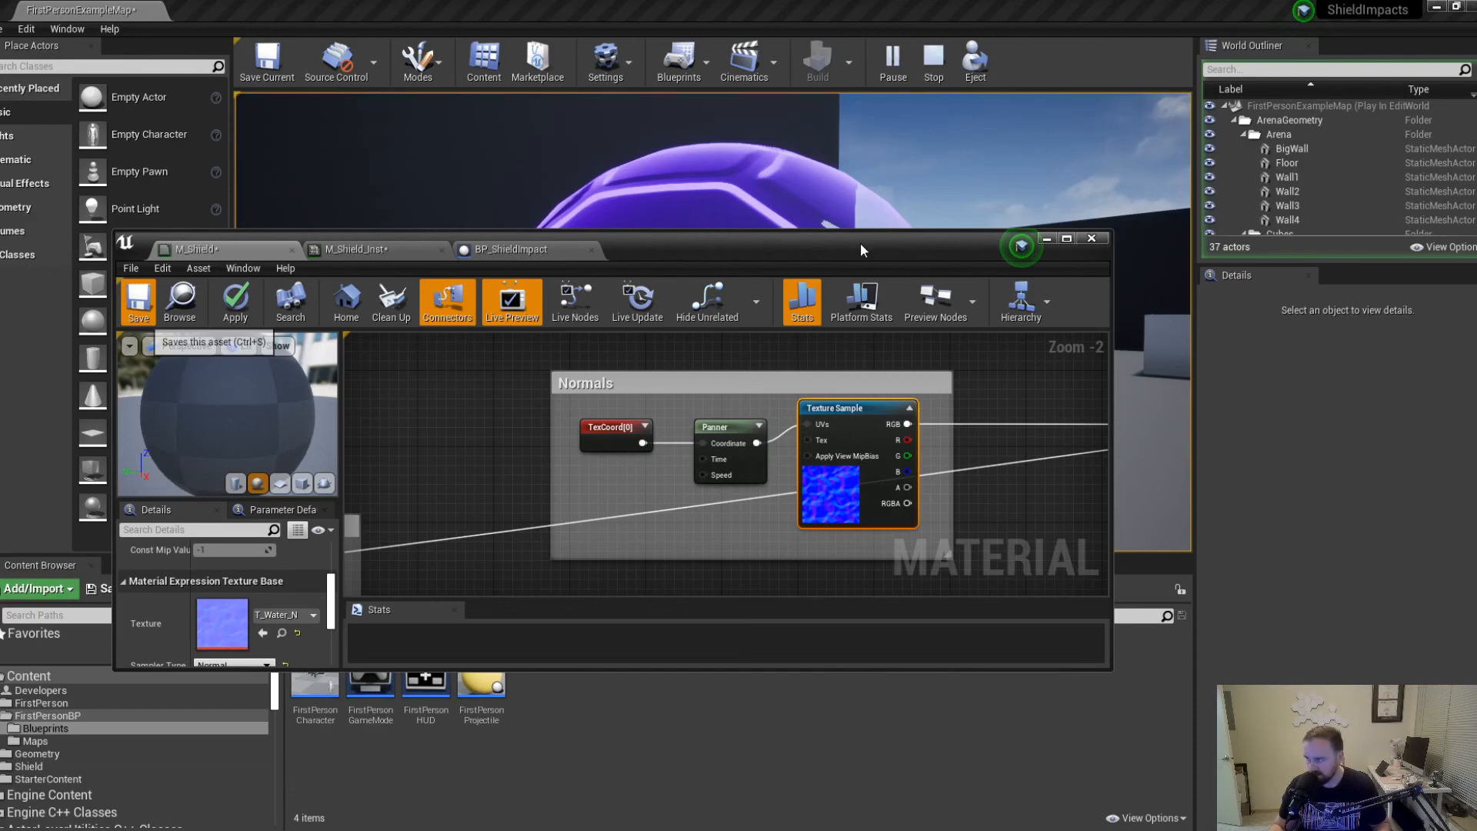
{"action": "left_click", "coordinate": [1046, 238]}
Fire several shots at the shield to inspect its impacts with the water normal texture.
{"action": "left_click", "coordinate": [558, 215]}
{"action": "key", "text": "s"}
{"action": "left_click", "coordinate": [719, 343]}
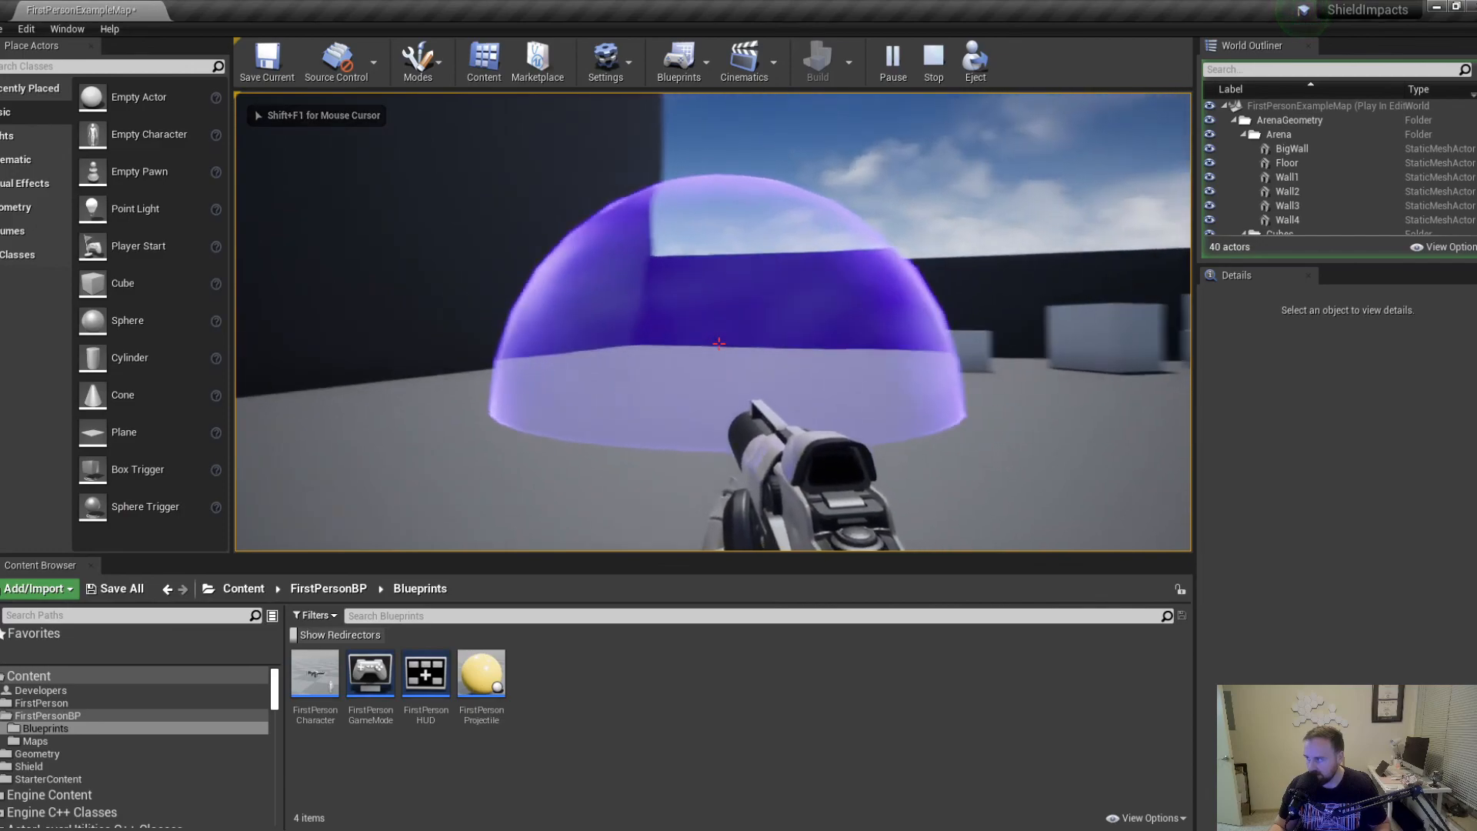
{"action": "left_click", "coordinate": [718, 344]}
{"action": "left_click", "coordinate": [719, 343]}
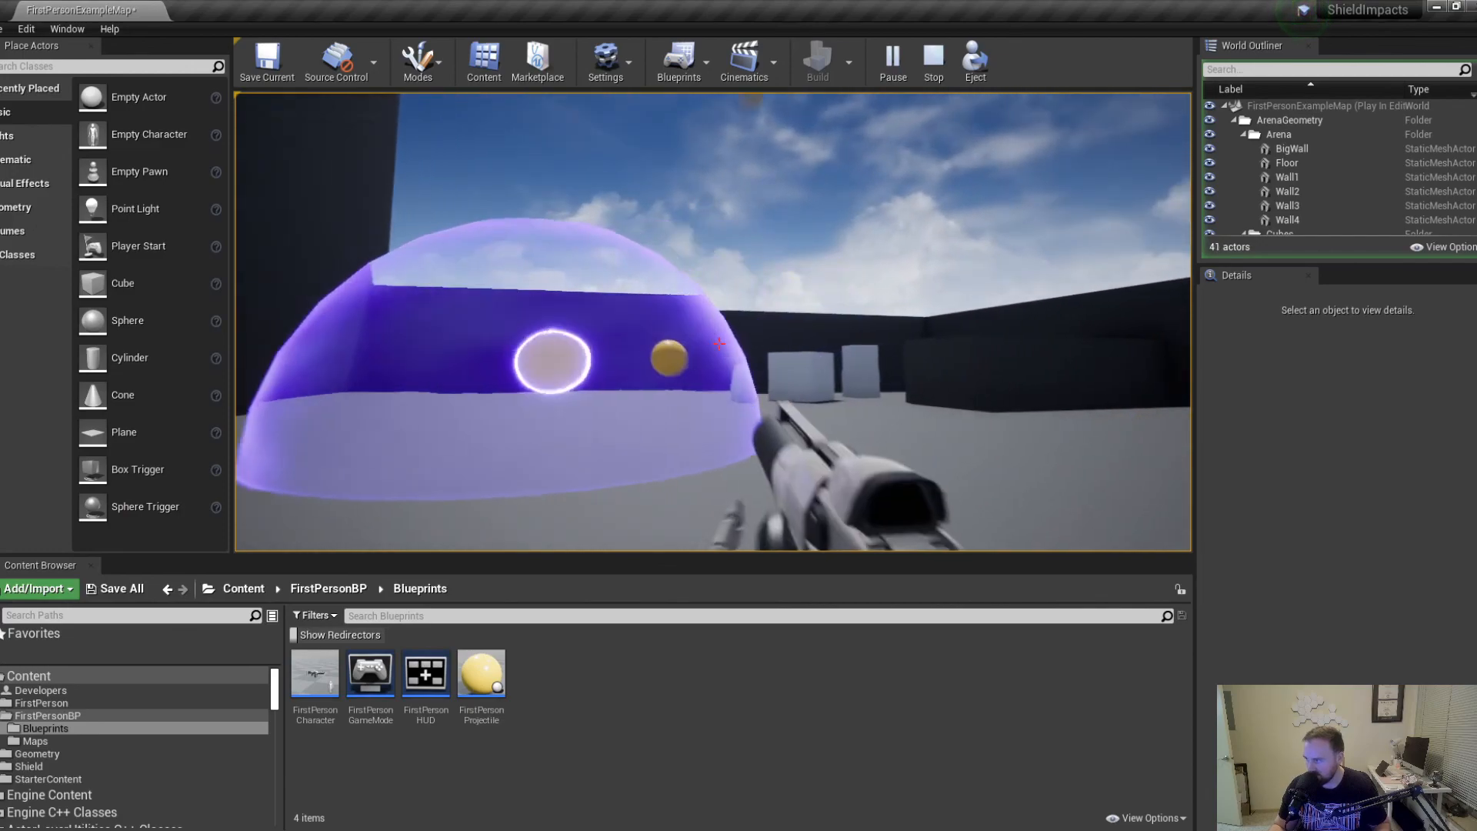